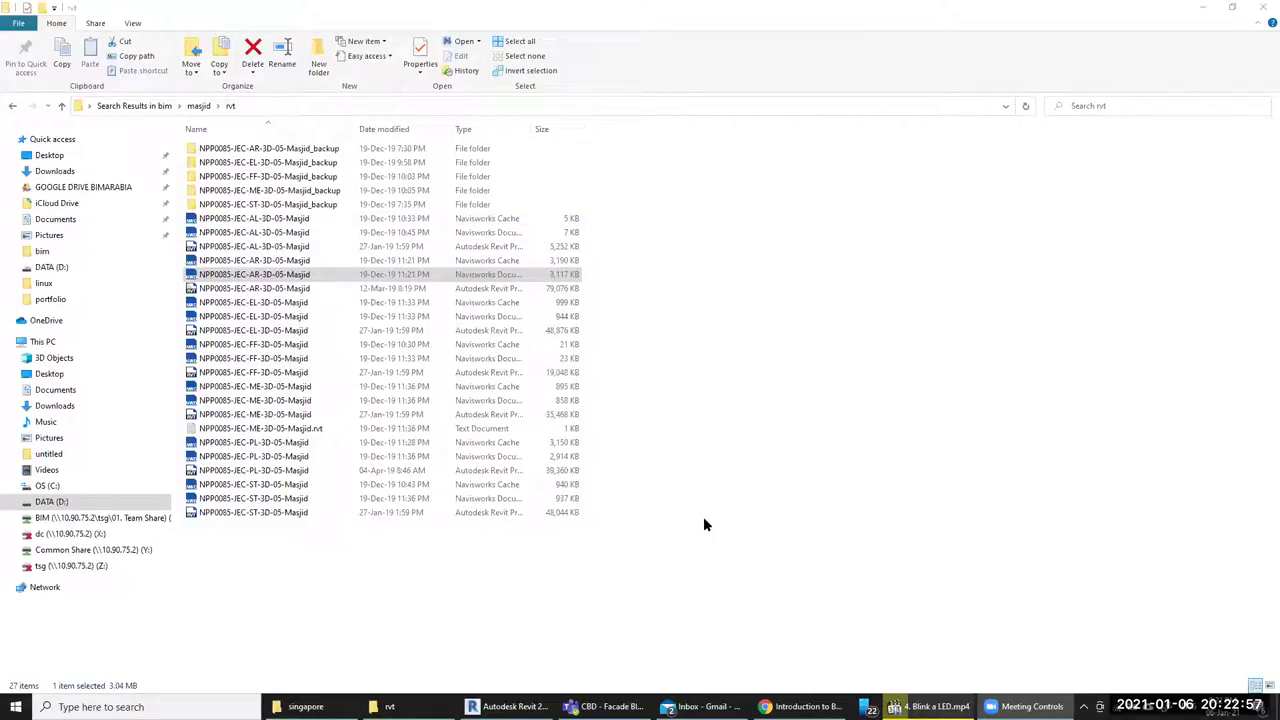
# Select the AL and AR Masjid Navisworks cache files, then the AL Masjid Revit project file
pyautogui.click(205, 220)
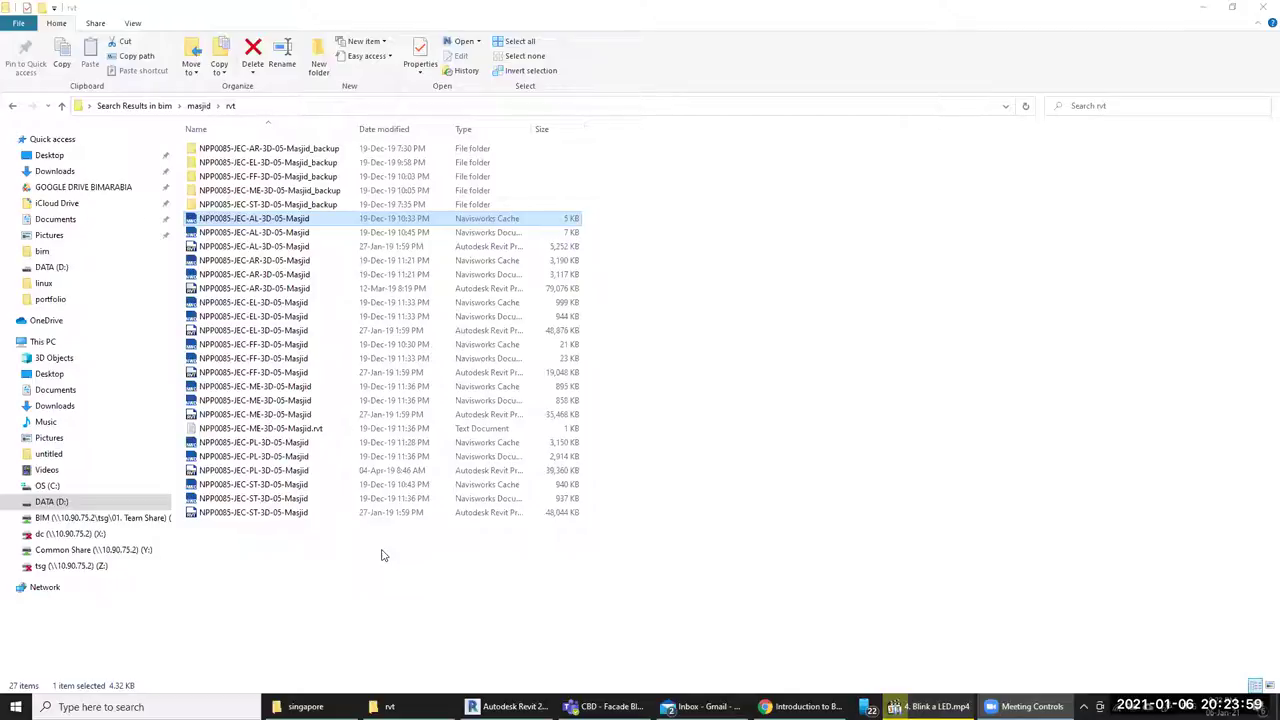
pyautogui.click(282, 262)
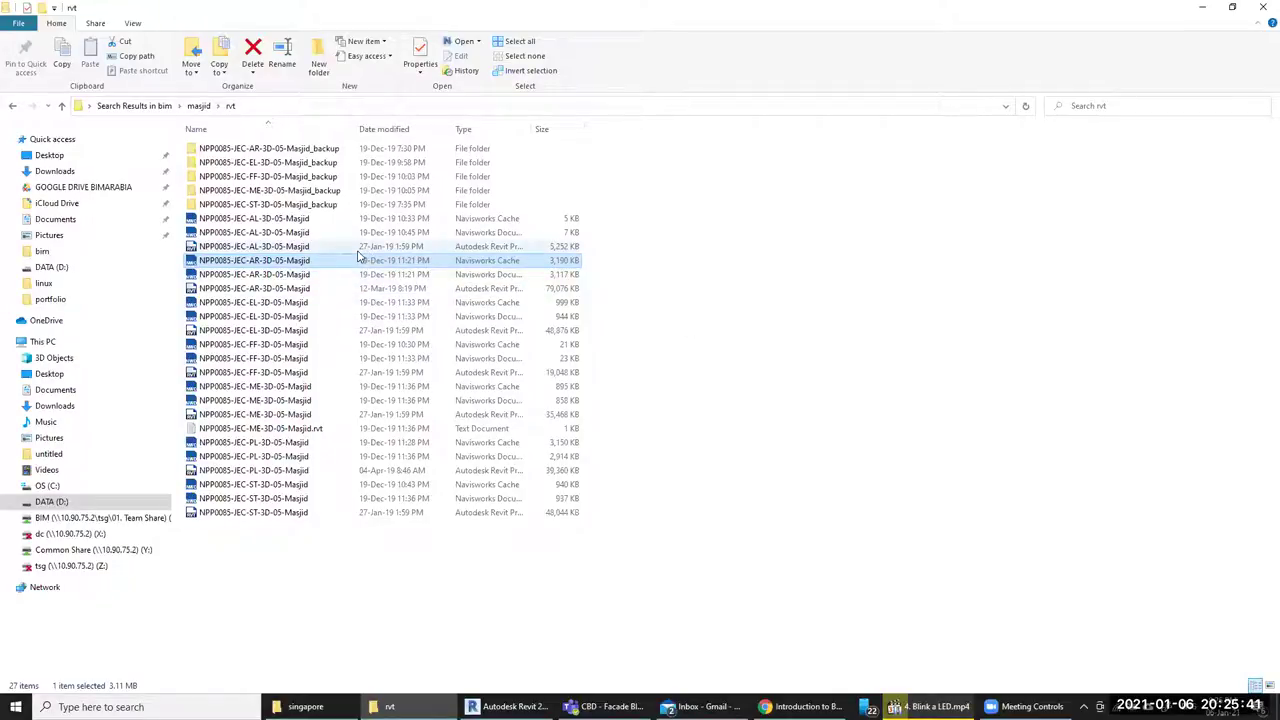
pyautogui.click(384, 245)
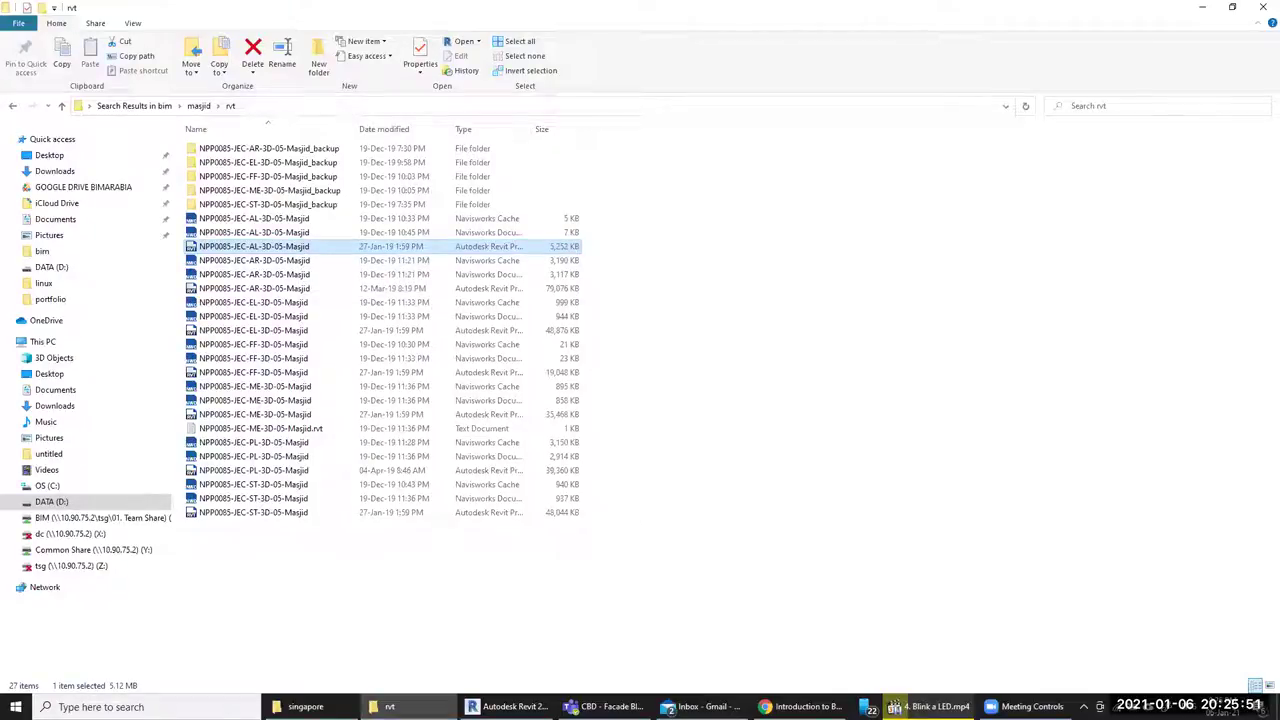
# Switch to Revit and bring up the Open dialog from the Home screen's Models list
pyautogui.hotkey('alt', 'Tab')
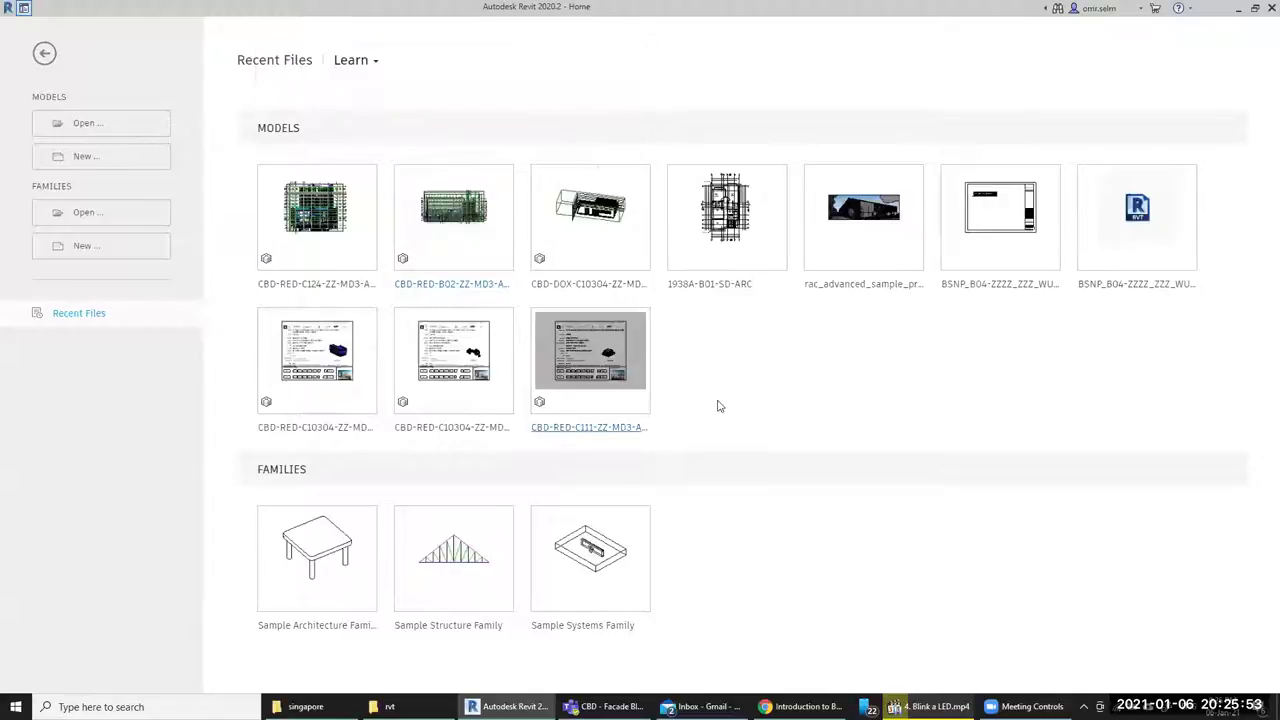
pyautogui.click(163, 141)
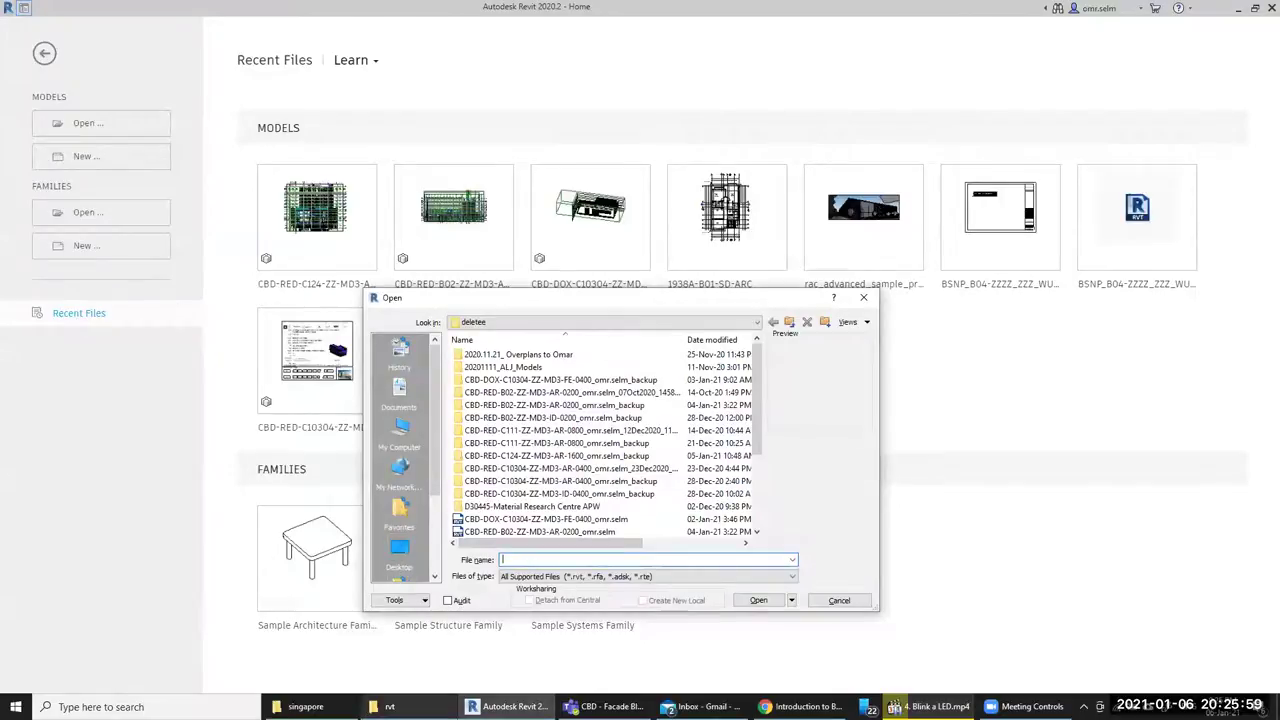
pyautogui.click(383, 707)
# Copy the AL Masjid Revit project's folder location from its Properties dialog
pyautogui.rightClick(310, 249)
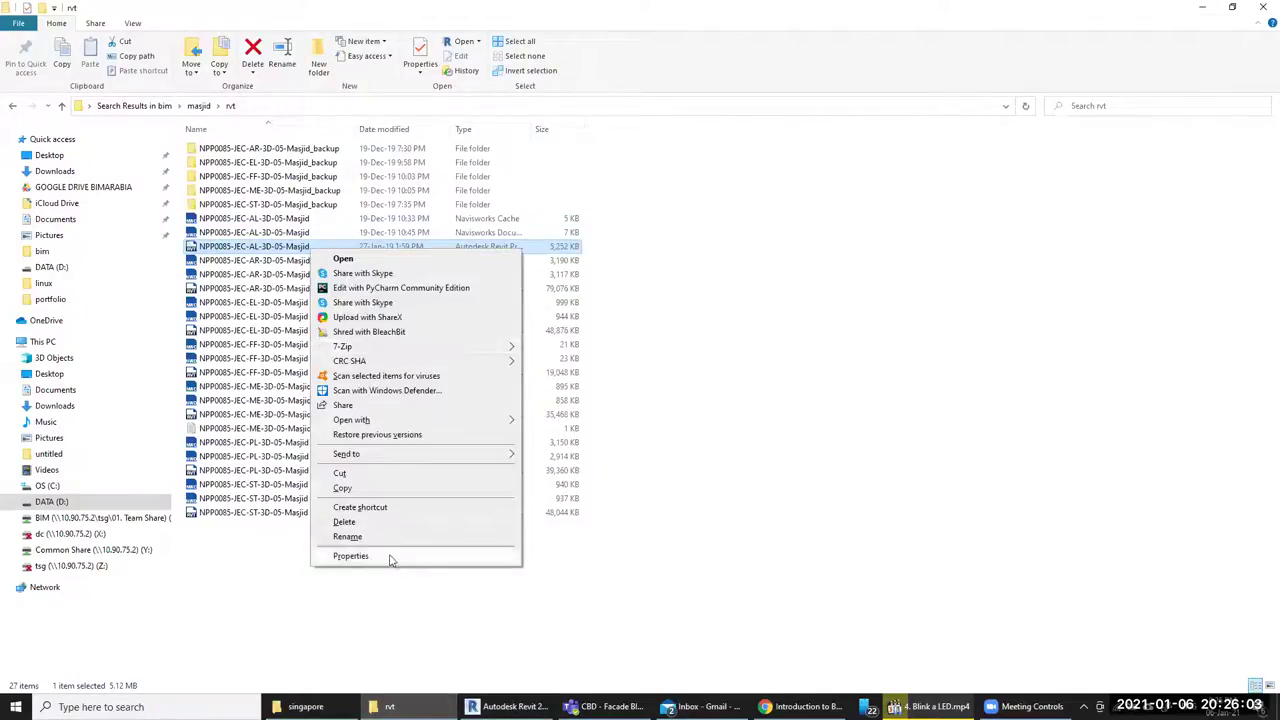
pyautogui.click(391, 556)
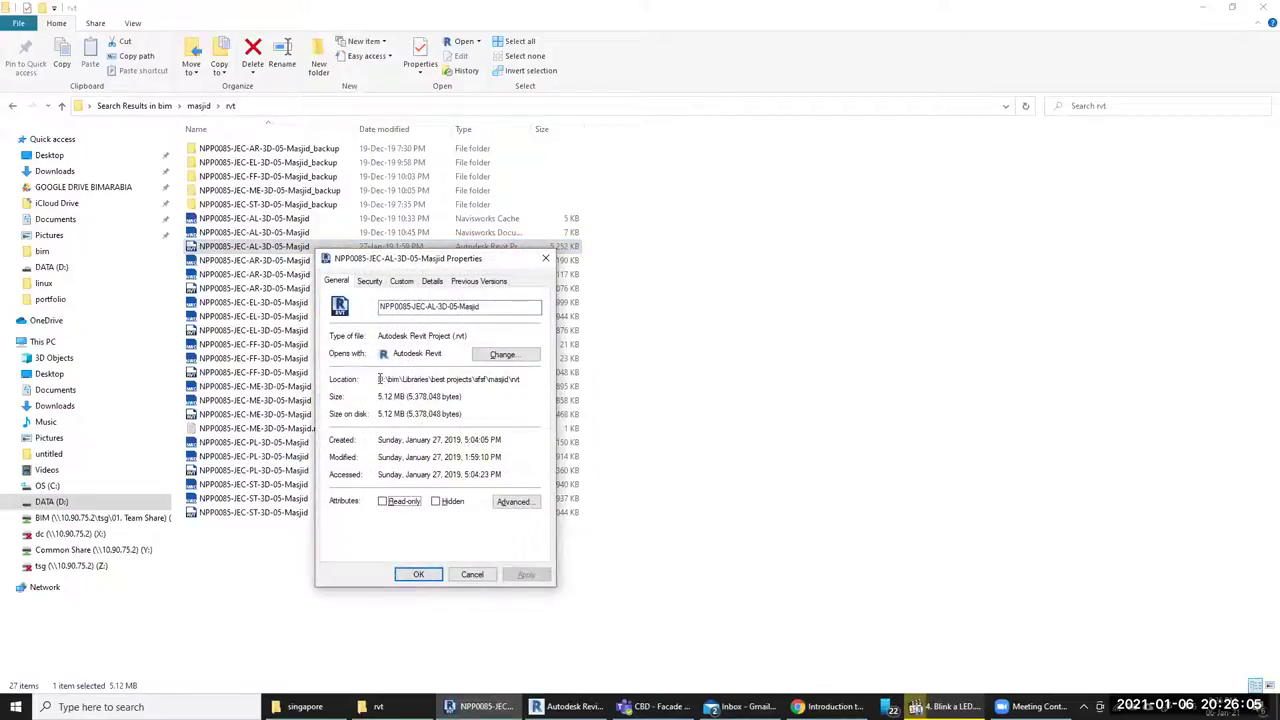
pyautogui.moveTo(379, 379); pyautogui.dragTo(533, 379)
pyautogui.hotkey('ctrl', 'c')
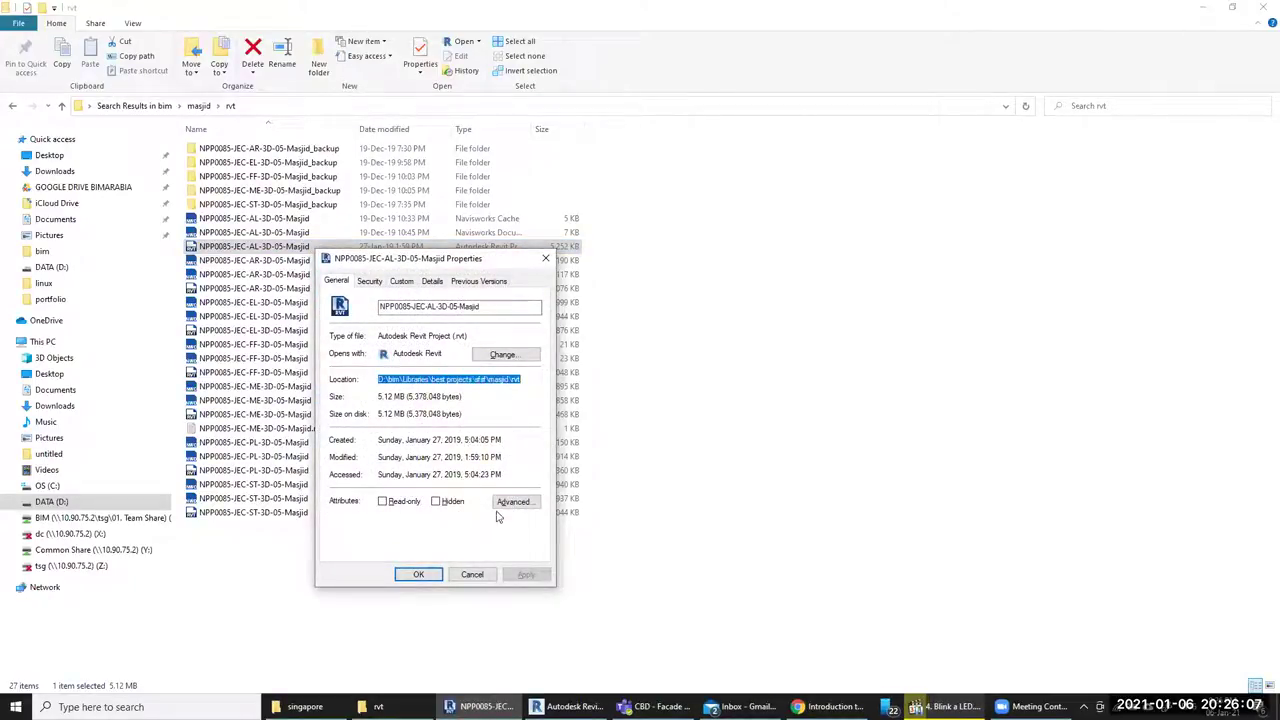
pyautogui.click(472, 575)
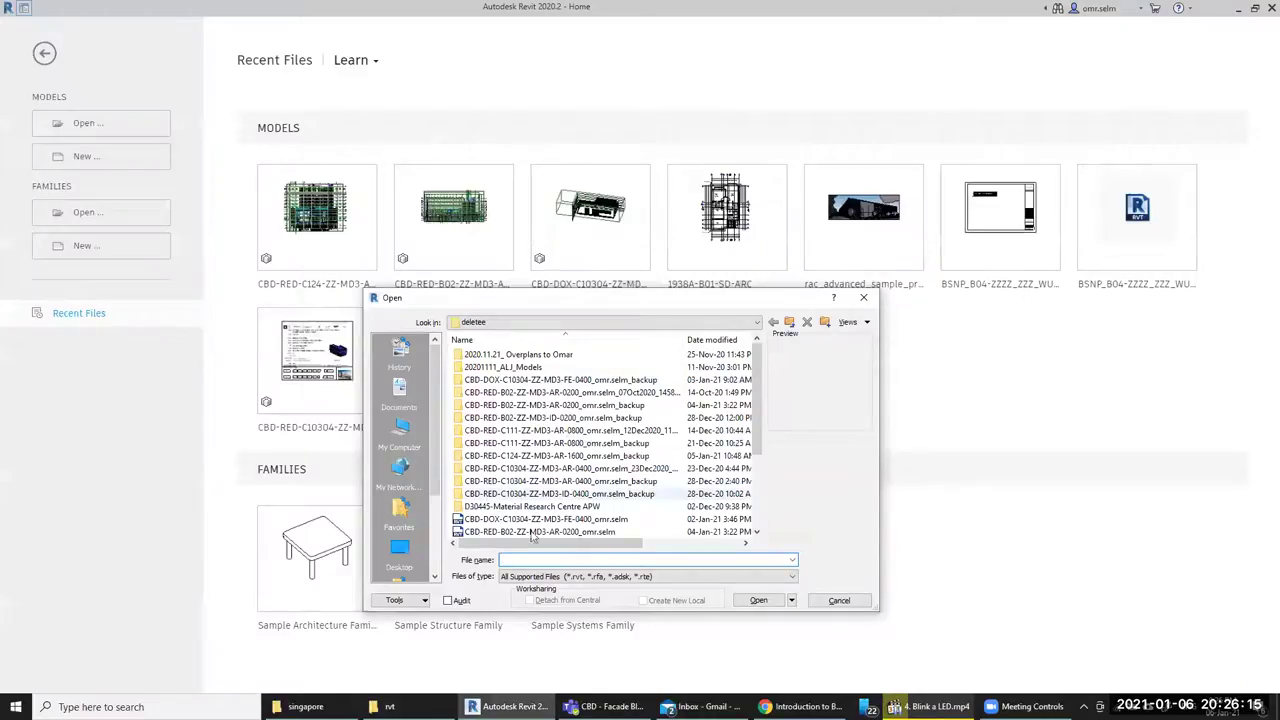
# Browse to the pasted rvt folder, select NPP0085-JEC-AR-3D-05-Masjid, and tick Detach from Central
pyautogui.hotkey('ctrl', 'v')
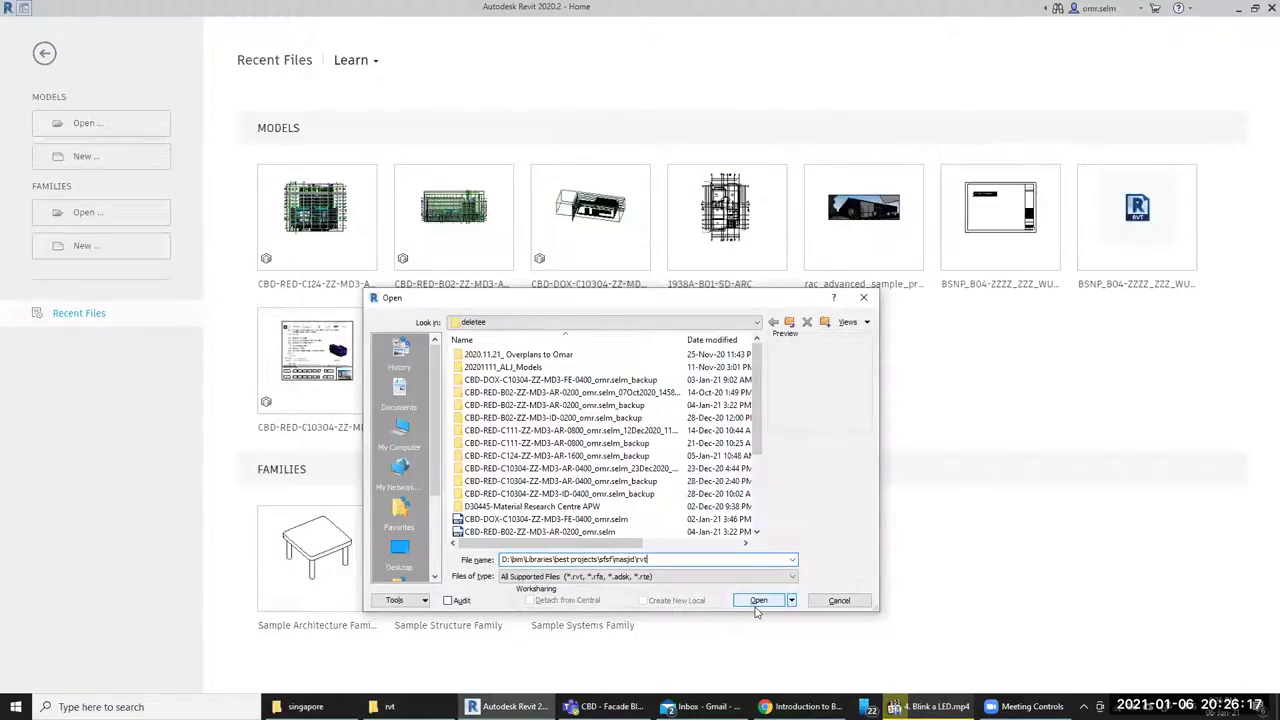
pyautogui.click(758, 600)
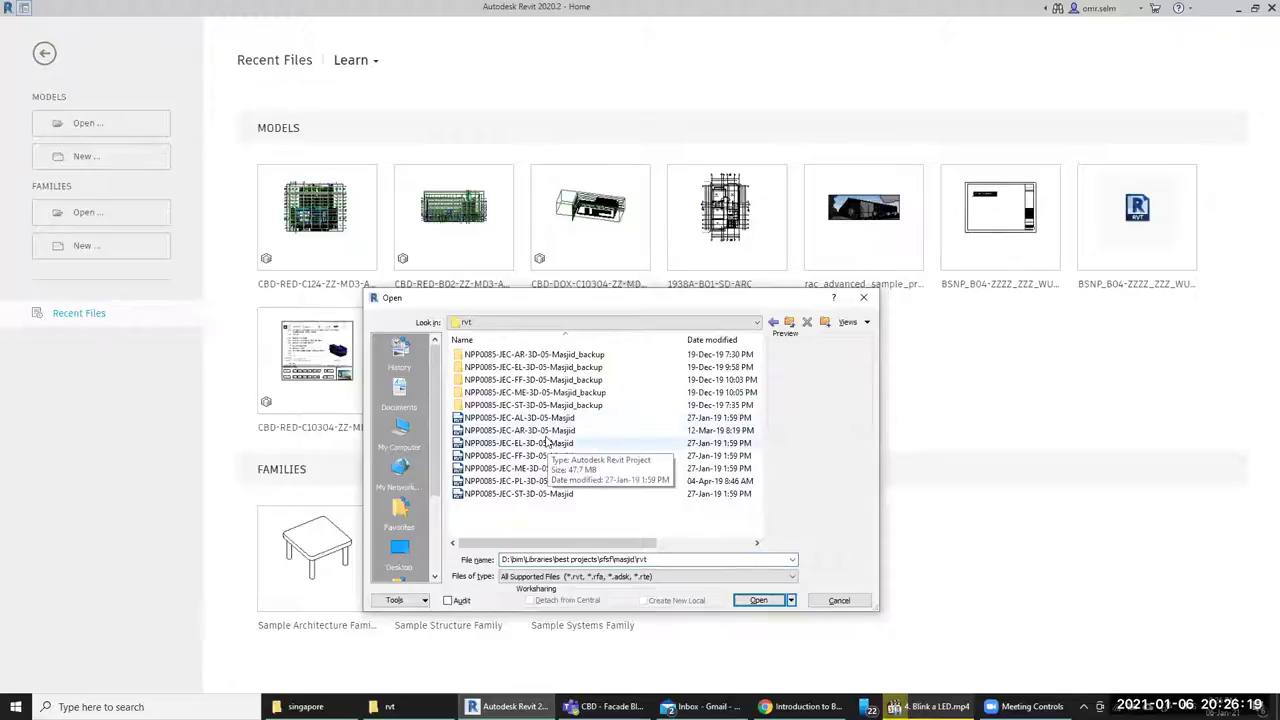
pyautogui.click(545, 432)
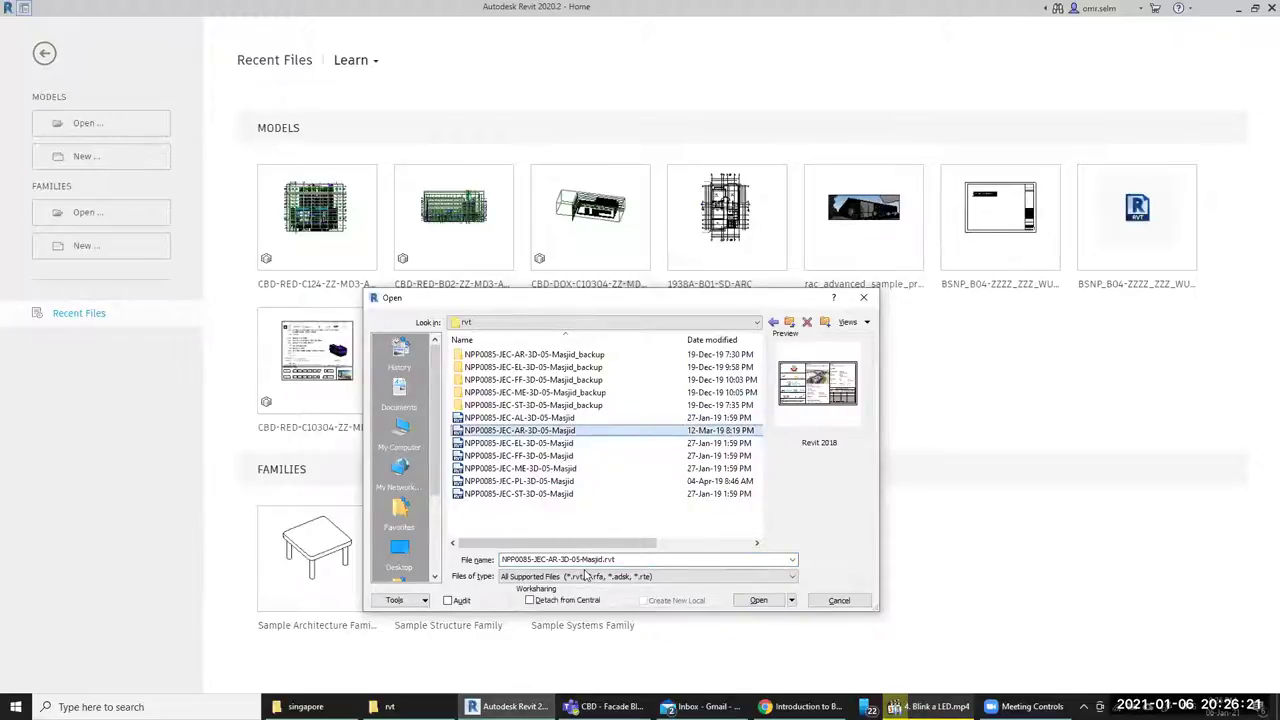
pyautogui.moveTo(615, 298); pyautogui.dragTo(609, 141)
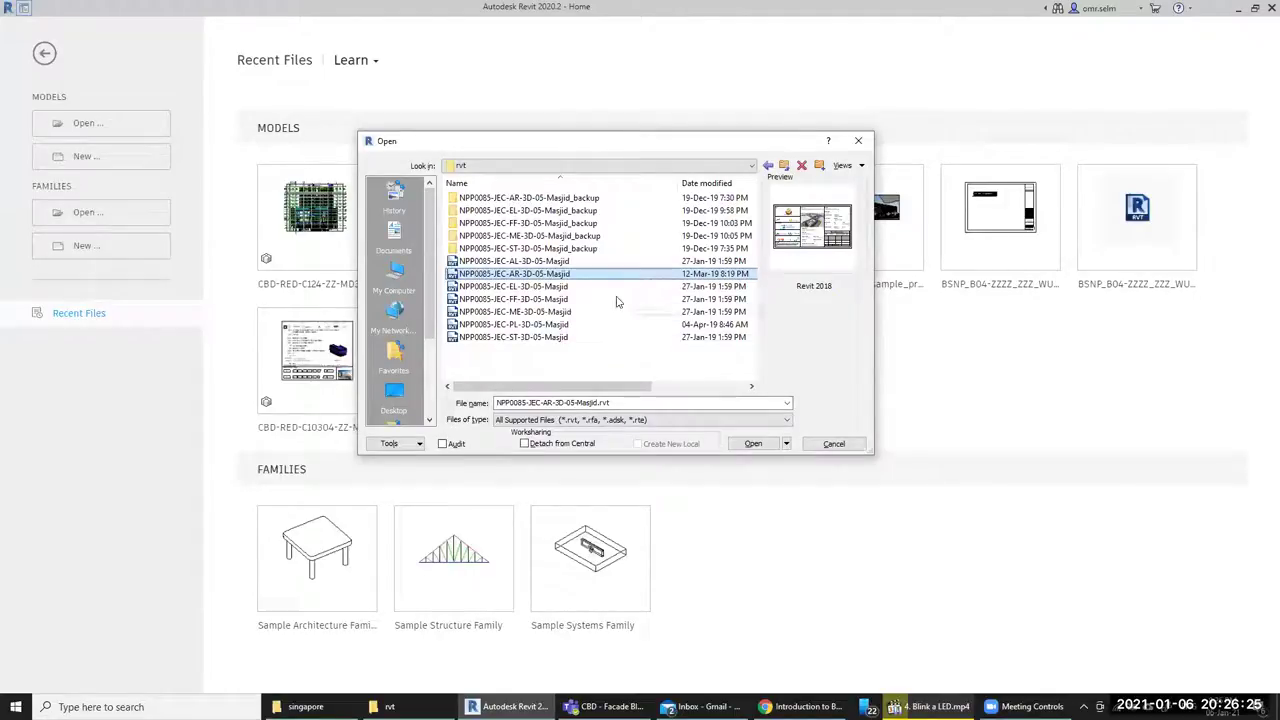
pyautogui.click(542, 449)
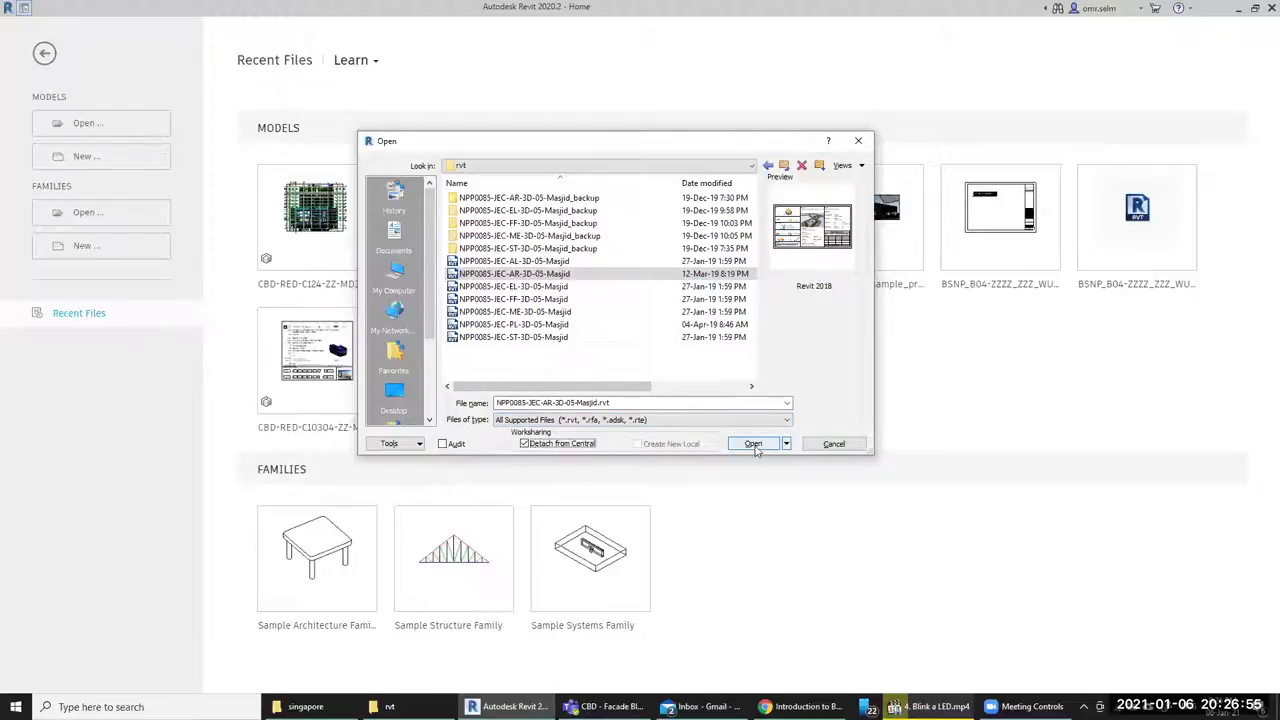
pyautogui.click(755, 446)
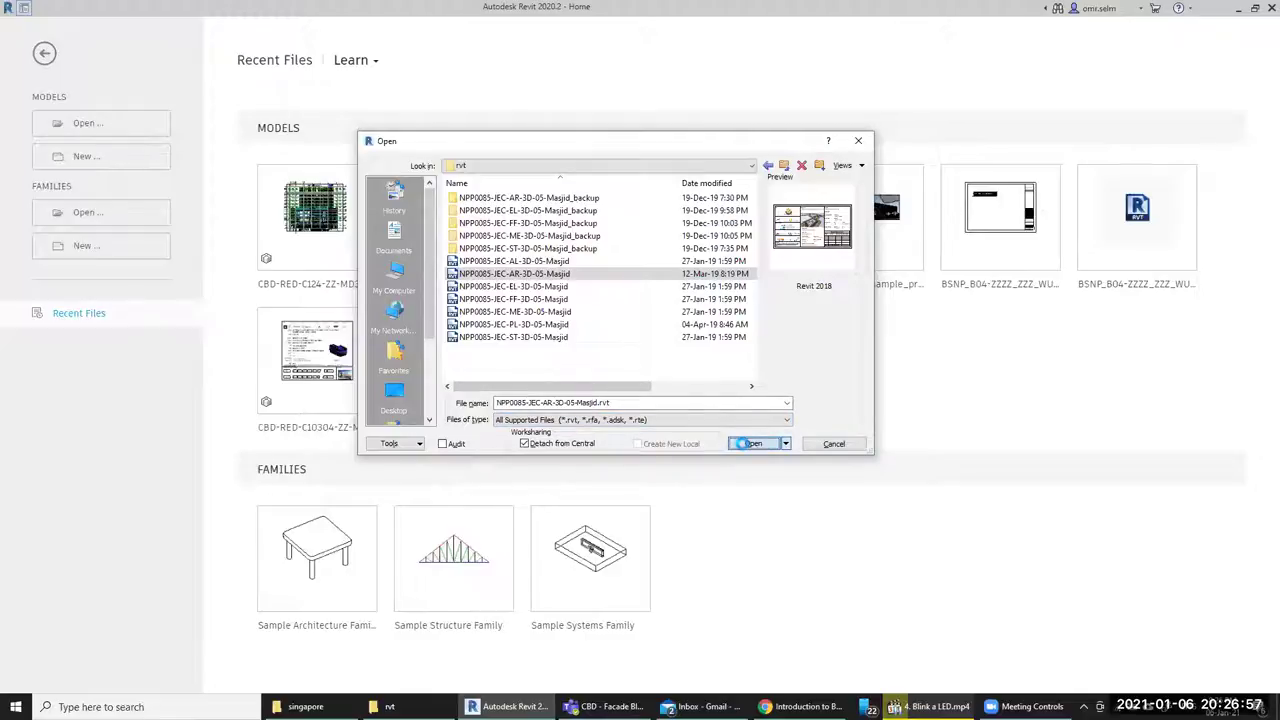
# Open the AR Masjid project, accept the worksets, and detach while preserving worksets
pyautogui.click(750, 446)
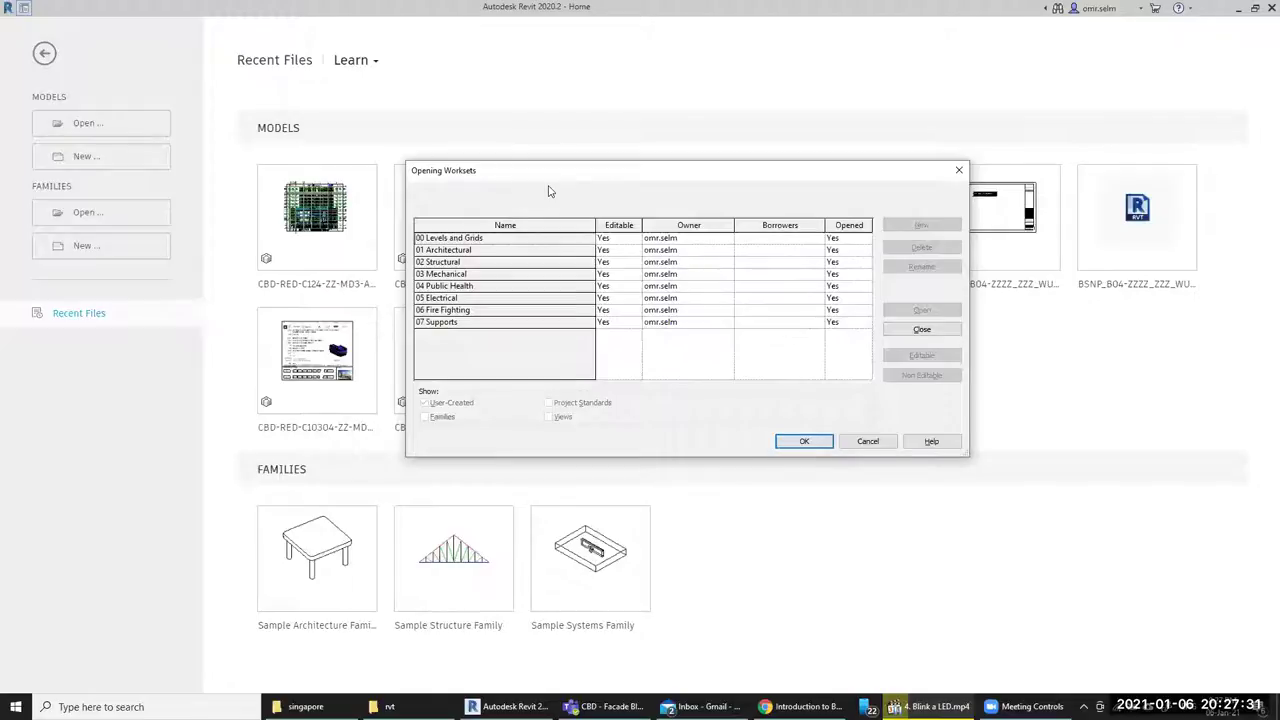
pyautogui.moveTo(543, 182); pyautogui.dragTo(531, 177)
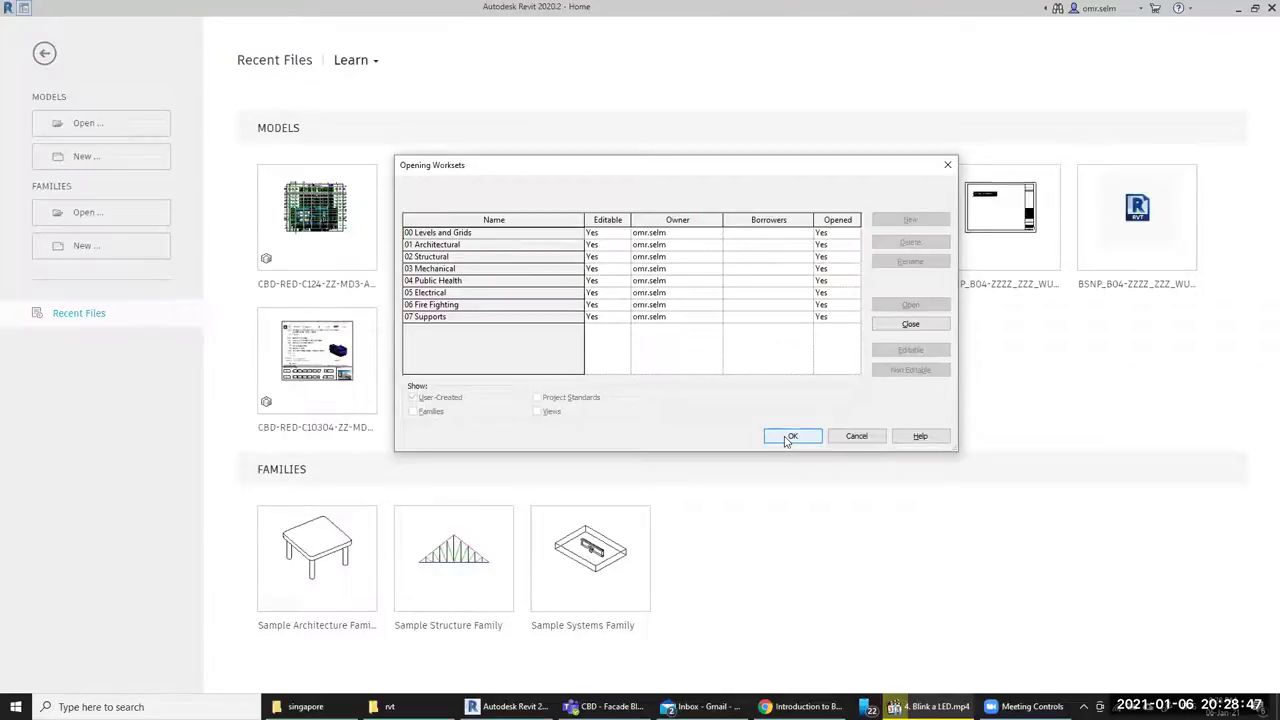
pyautogui.click(786, 439)
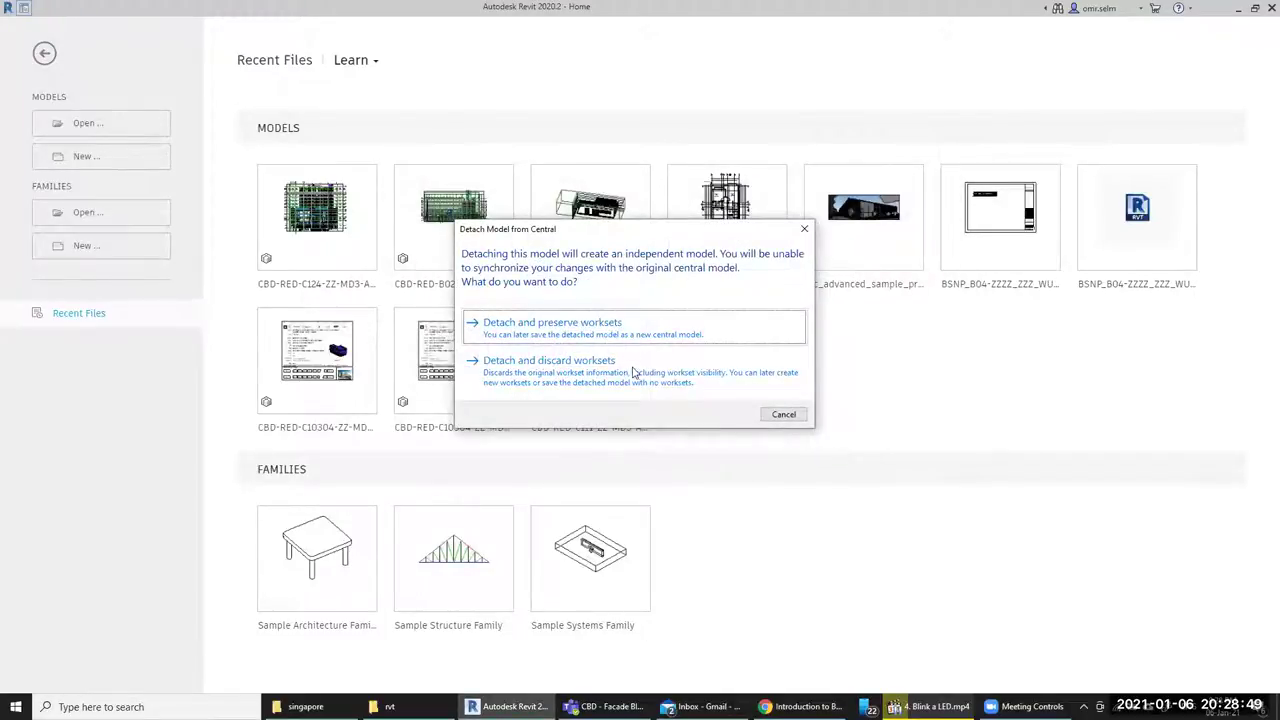
pyautogui.click(602, 338)
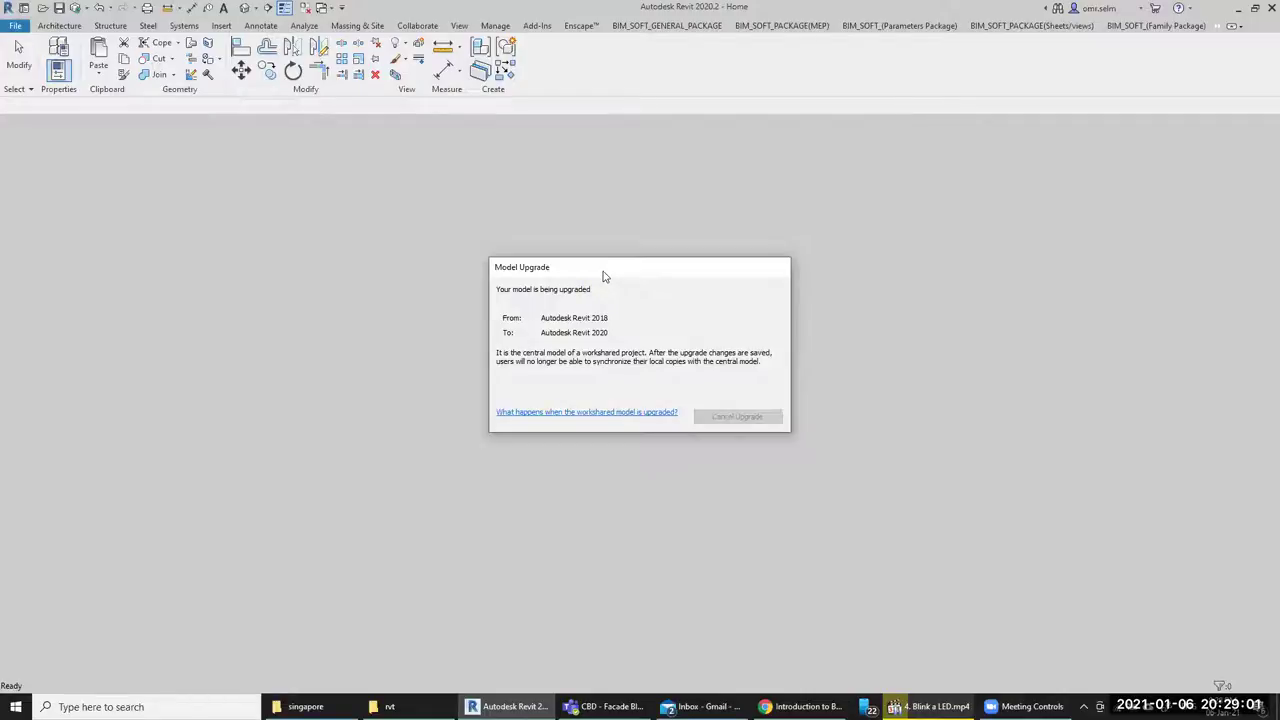
pyautogui.moveTo(603, 276); pyautogui.dragTo(633, 131)
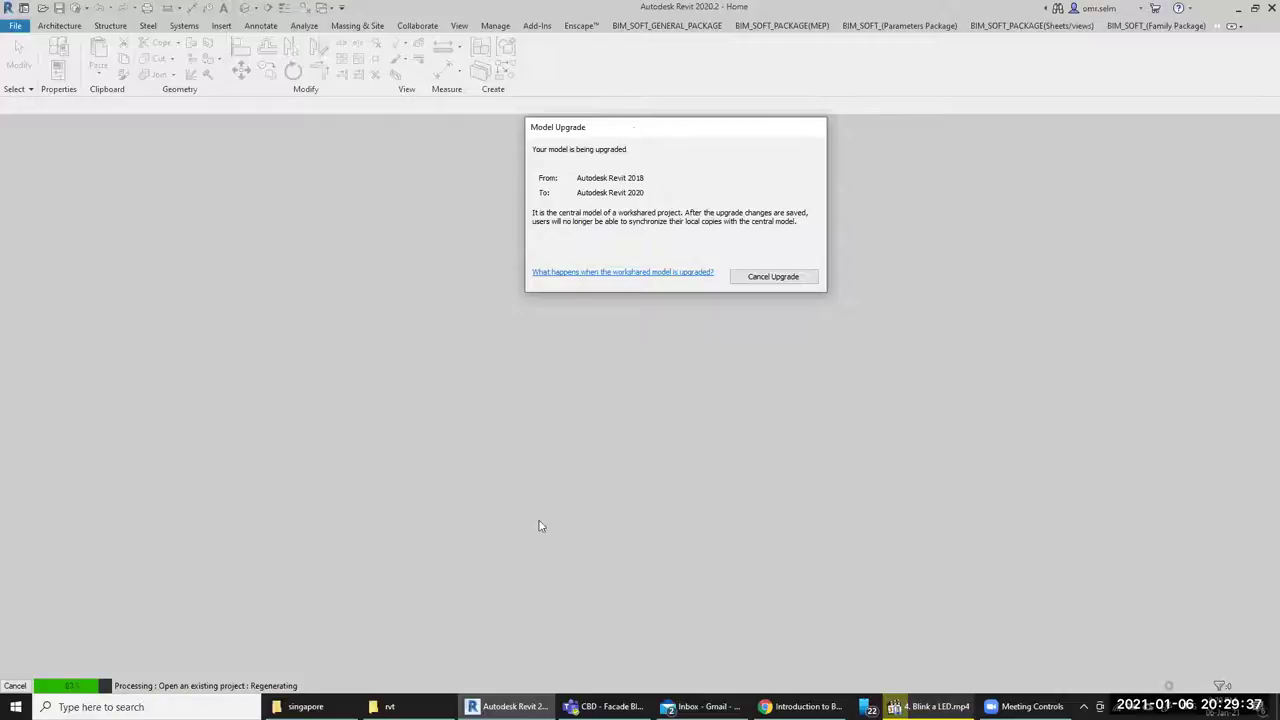
pyautogui.rightClick(505, 706)
# Dismiss the Revit taskbar window list
pyautogui.click(727, 523)
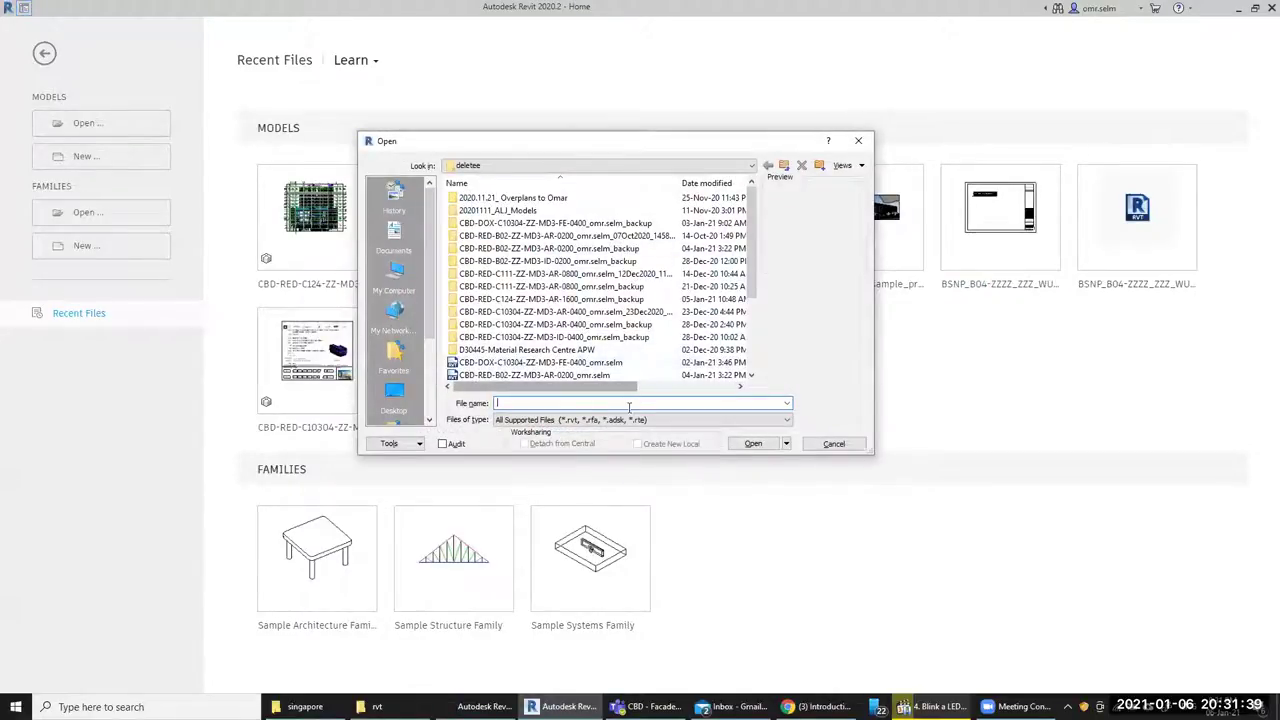
# Open NPP0085-JEC-AR-3D-05-Masjid from the masjid rvt folder with Detach from Central ticked, past the worksets list
pyautogui.write('D:\\bim\\Libraries\\best projects\\sfsf\\masjid\\rvt')
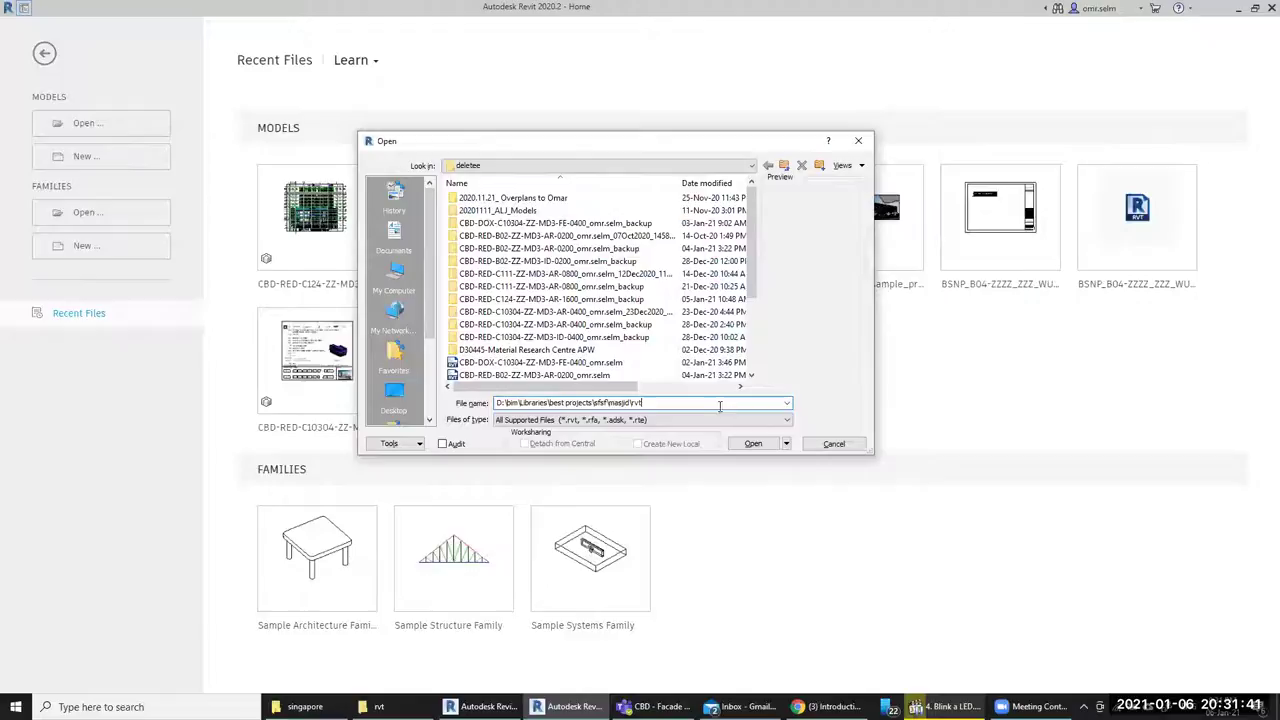
pyautogui.click(763, 446)
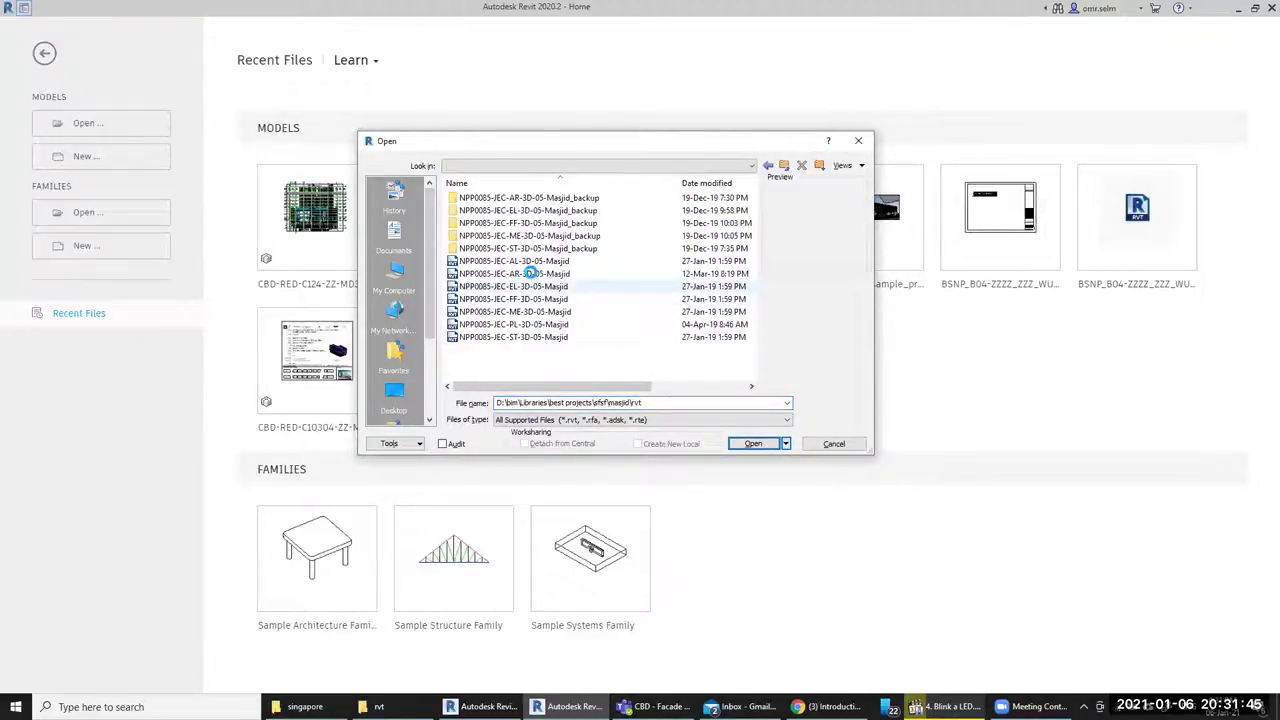
pyautogui.click(530, 273)
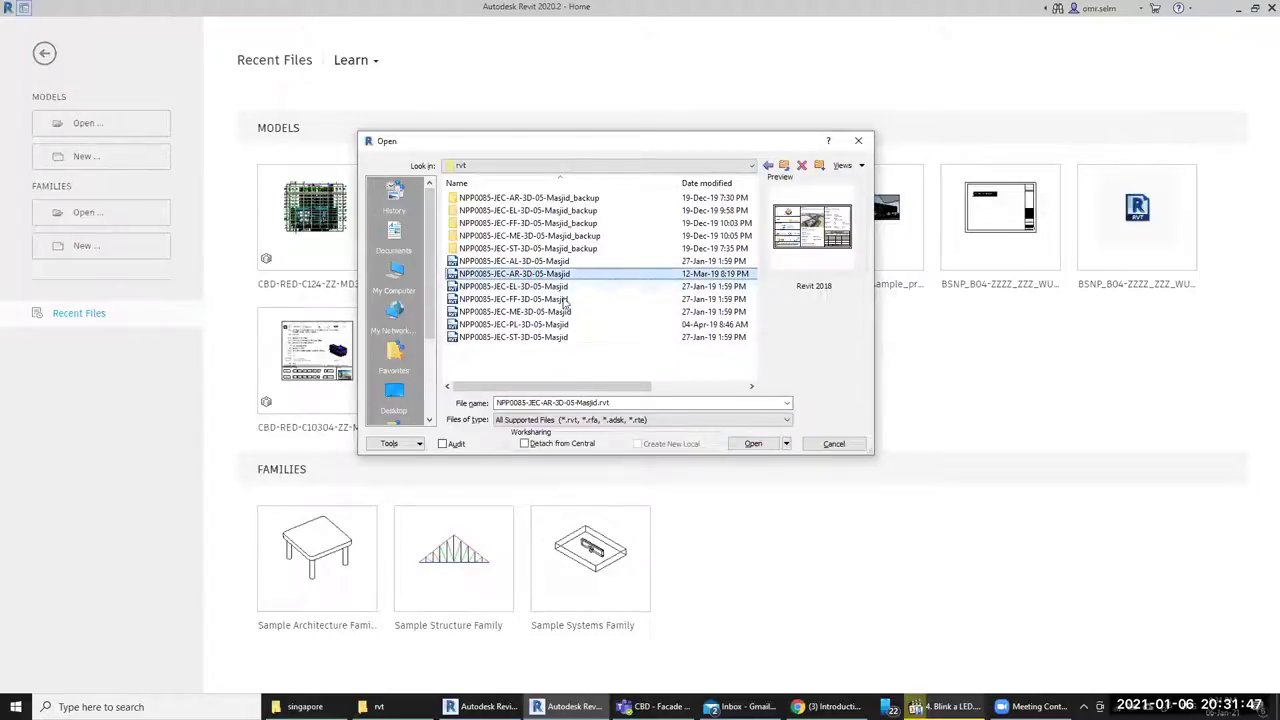
pyautogui.click(576, 447)
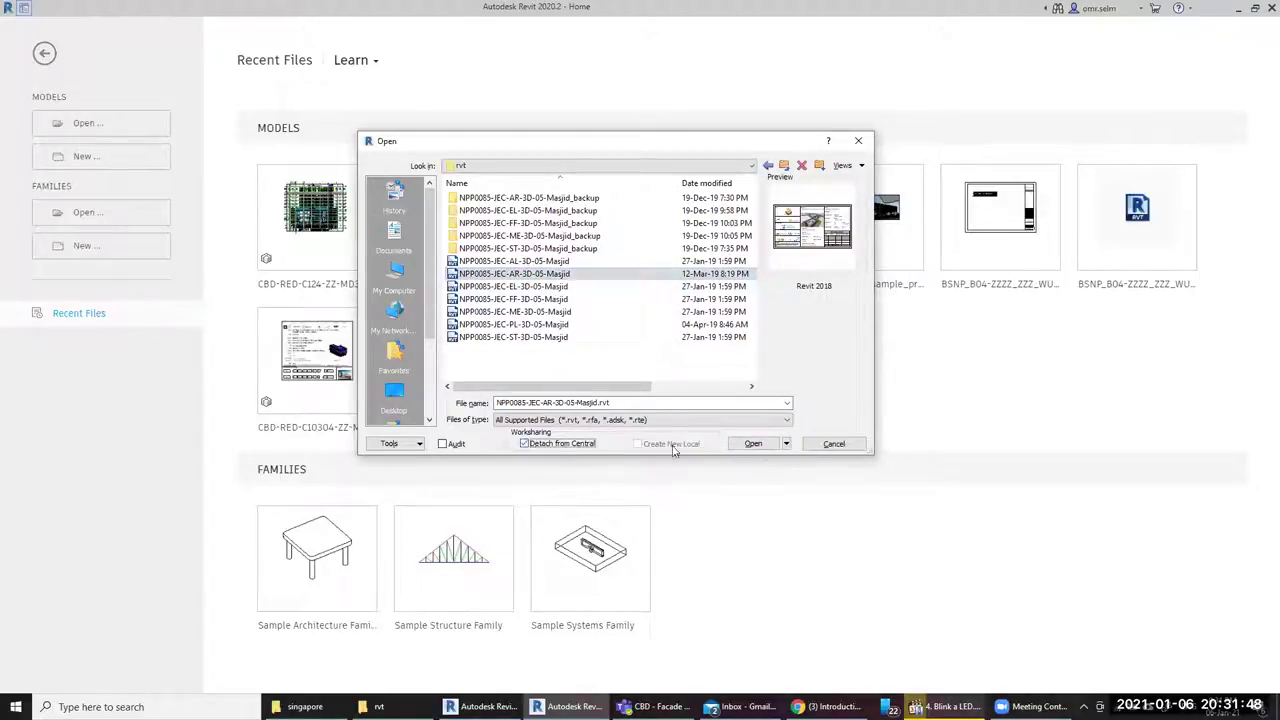
pyautogui.click(753, 449)
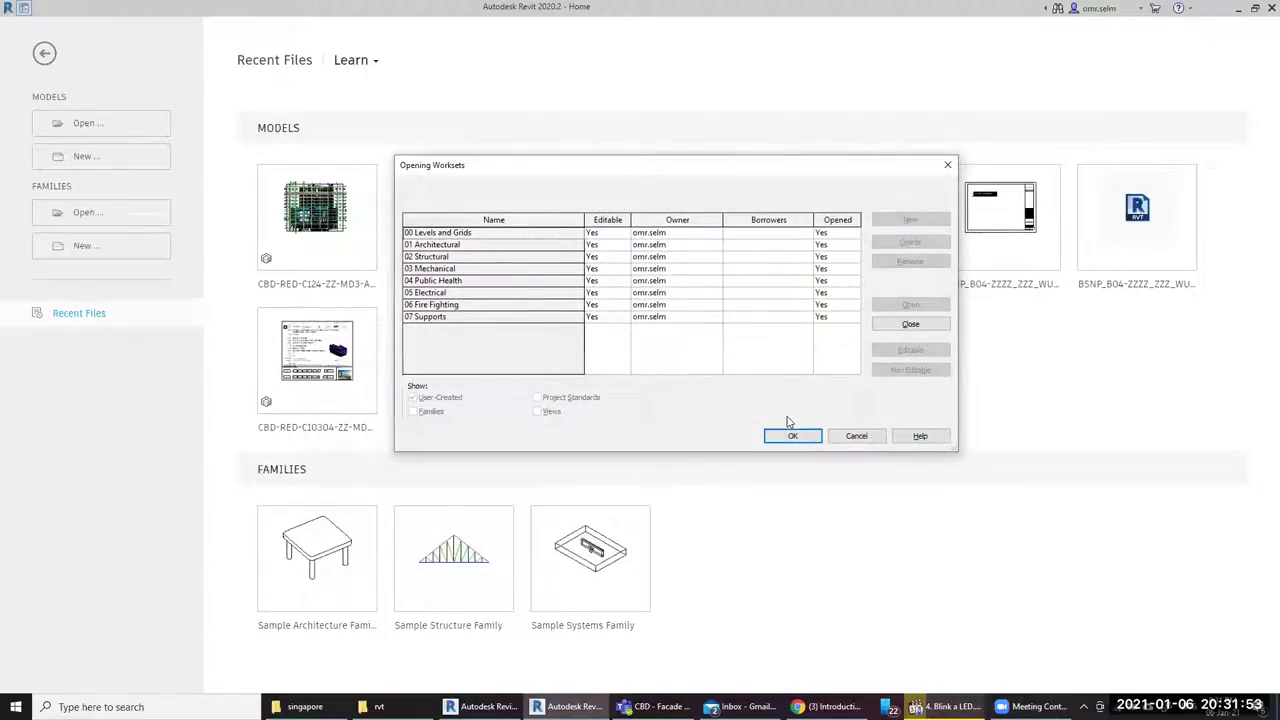
pyautogui.click(866, 440)
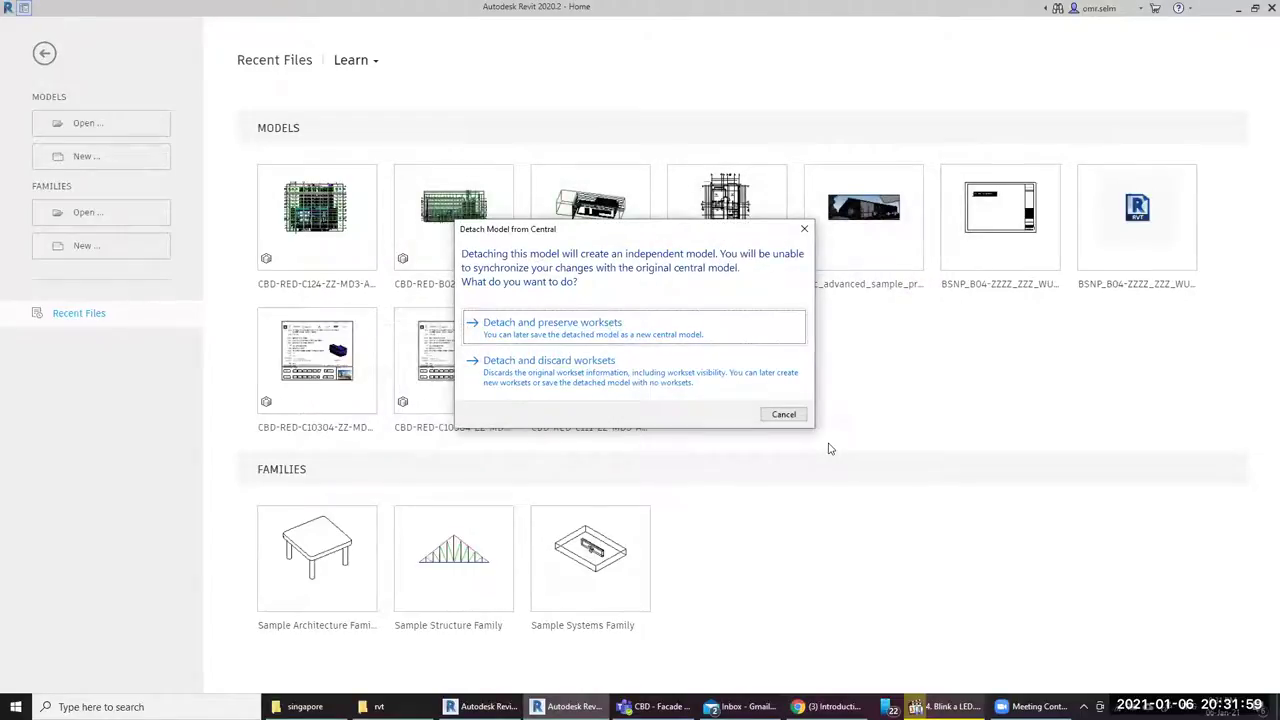
# Confirm detaching the Masjid model from central and let it load
pyautogui.click(784, 415)
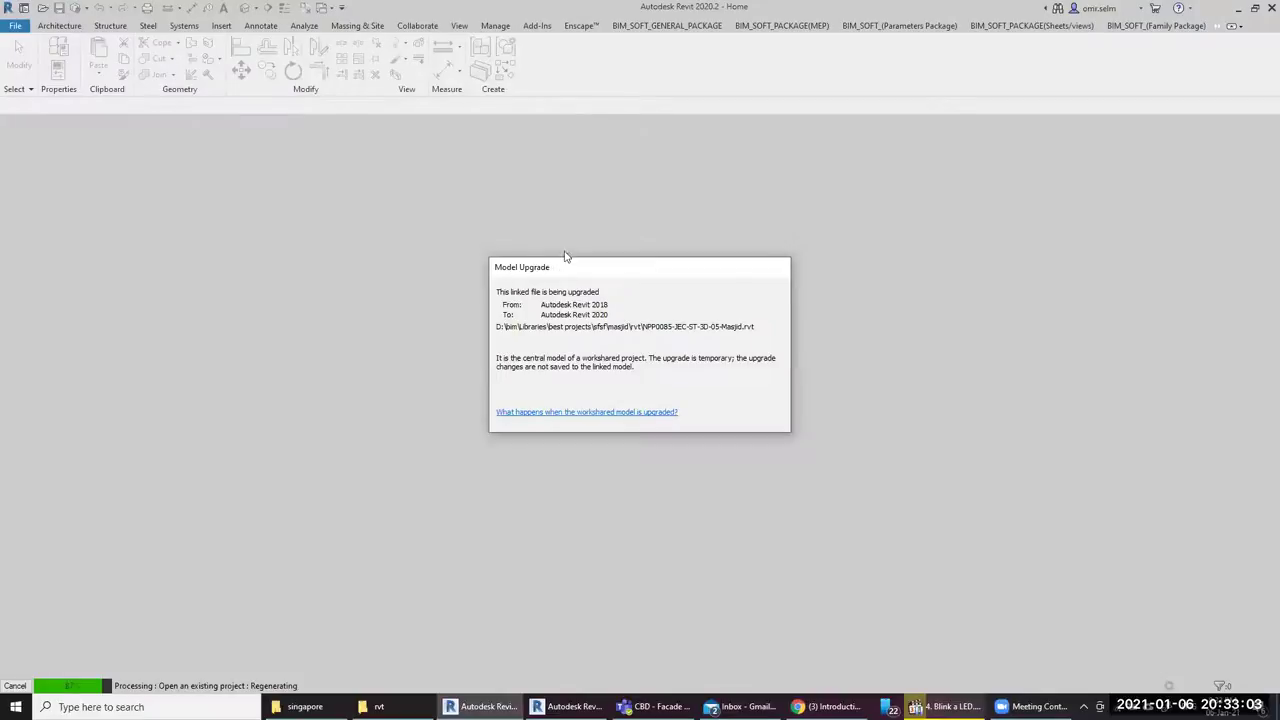
# Move the Model Upgrade progress window aside while the ST link upgrades
pyautogui.moveTo(567, 270); pyautogui.dragTo(838, 161)
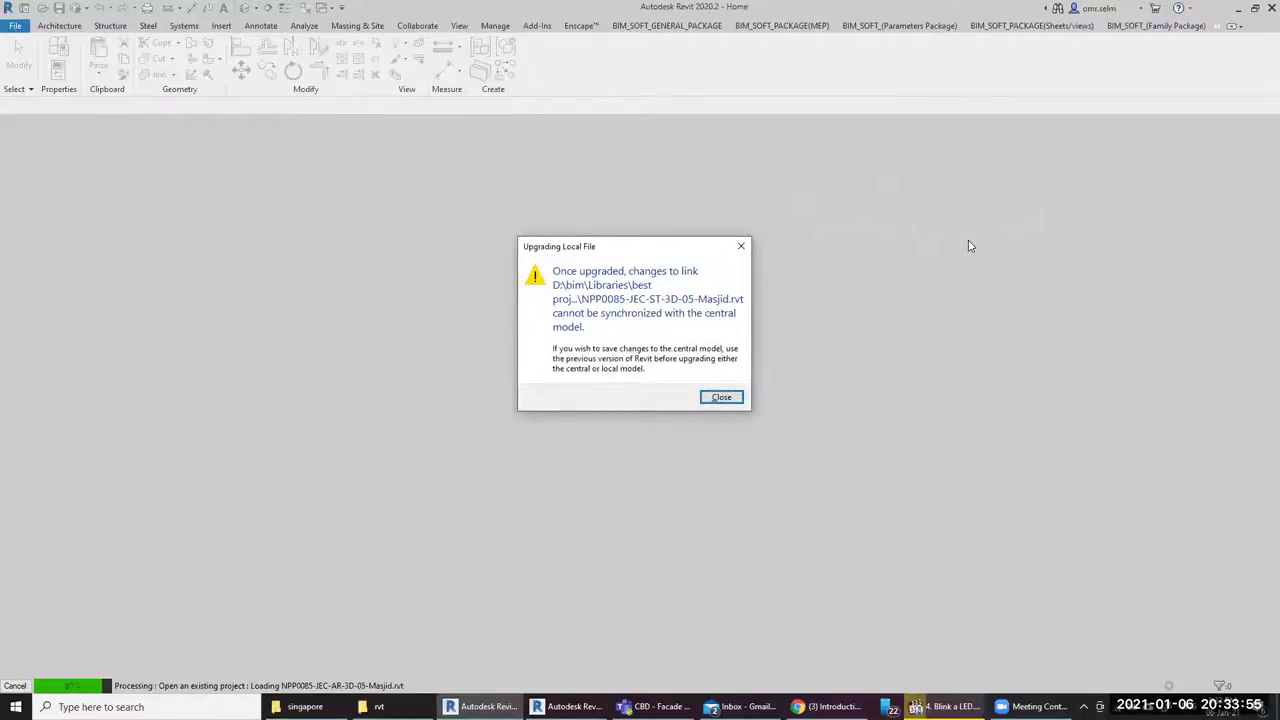
# Close the Upgrading Local File warning about the ST Masjid link
pyautogui.click(717, 398)
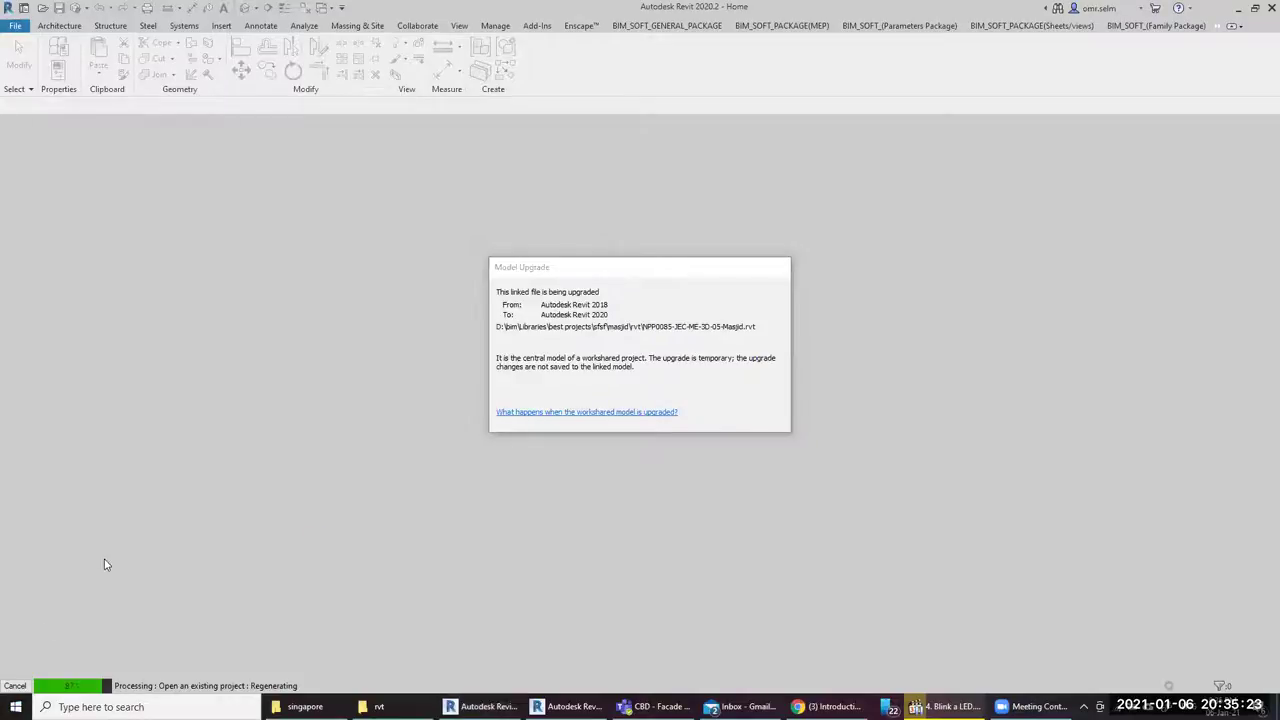
# Search Windows Start for '2018', then close the search results
pyautogui.press('super')
pyautogui.write('201')
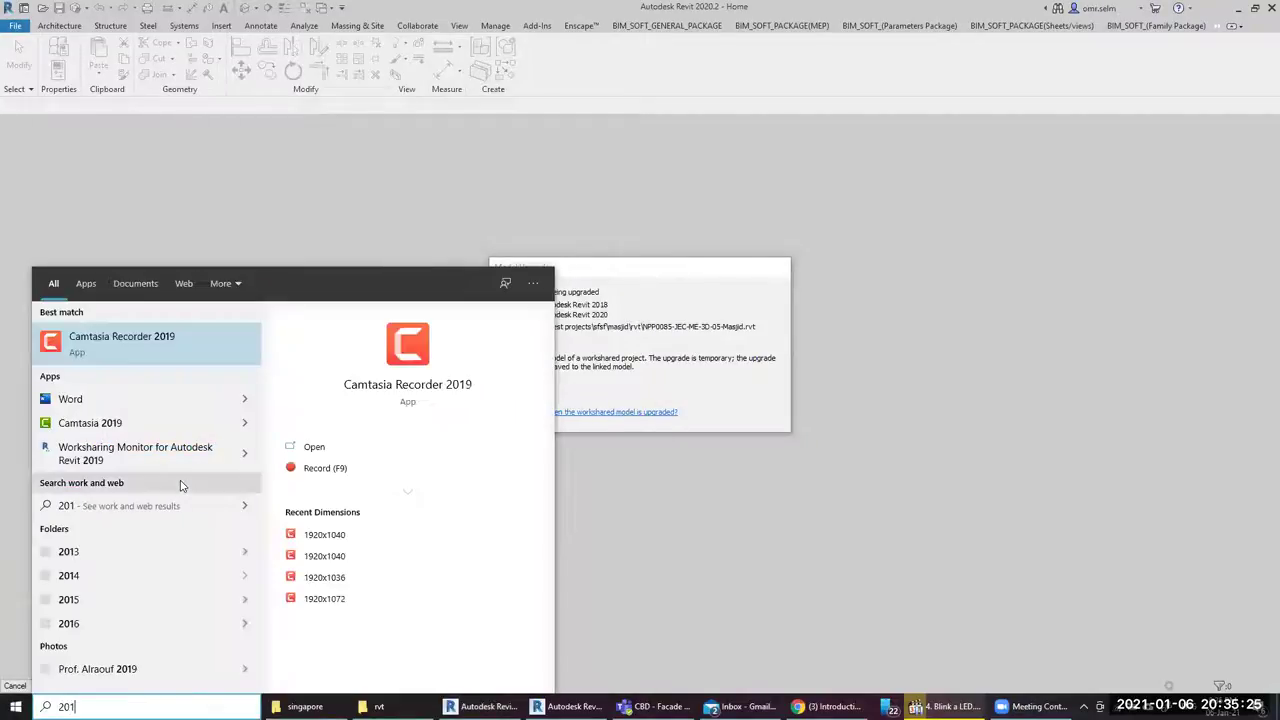
pyautogui.write('8')
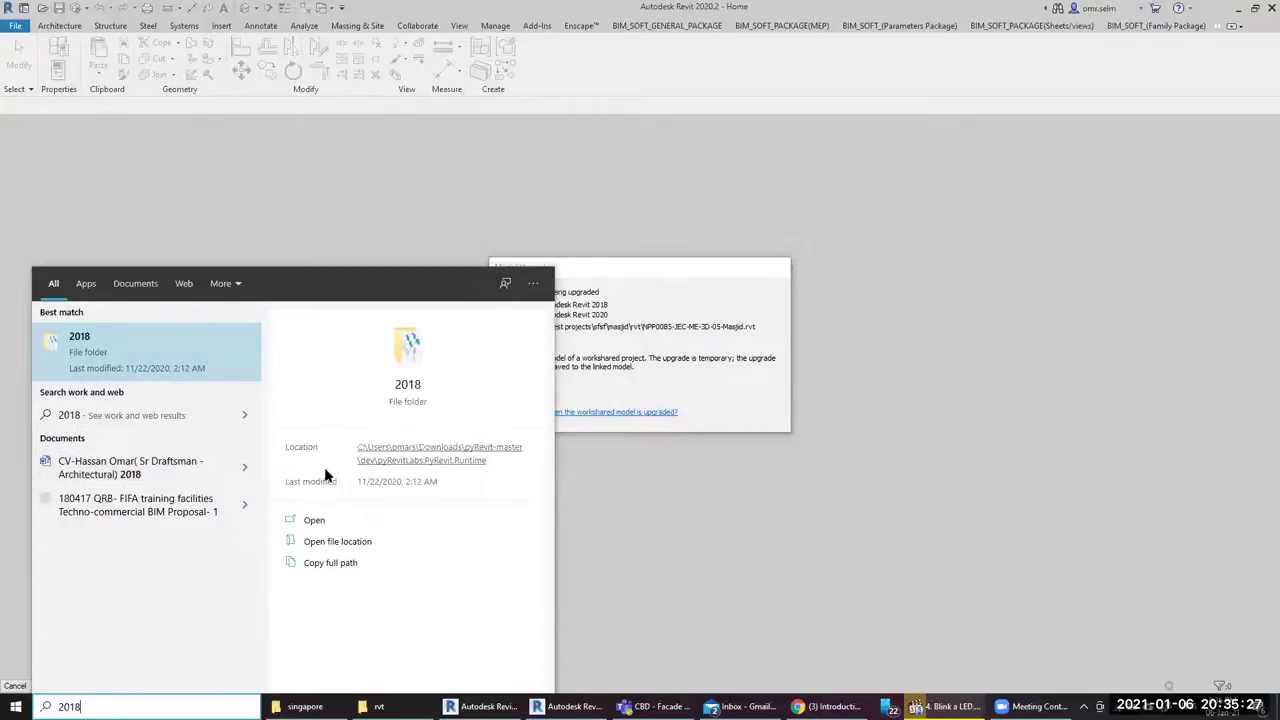
pyautogui.click(588, 318)
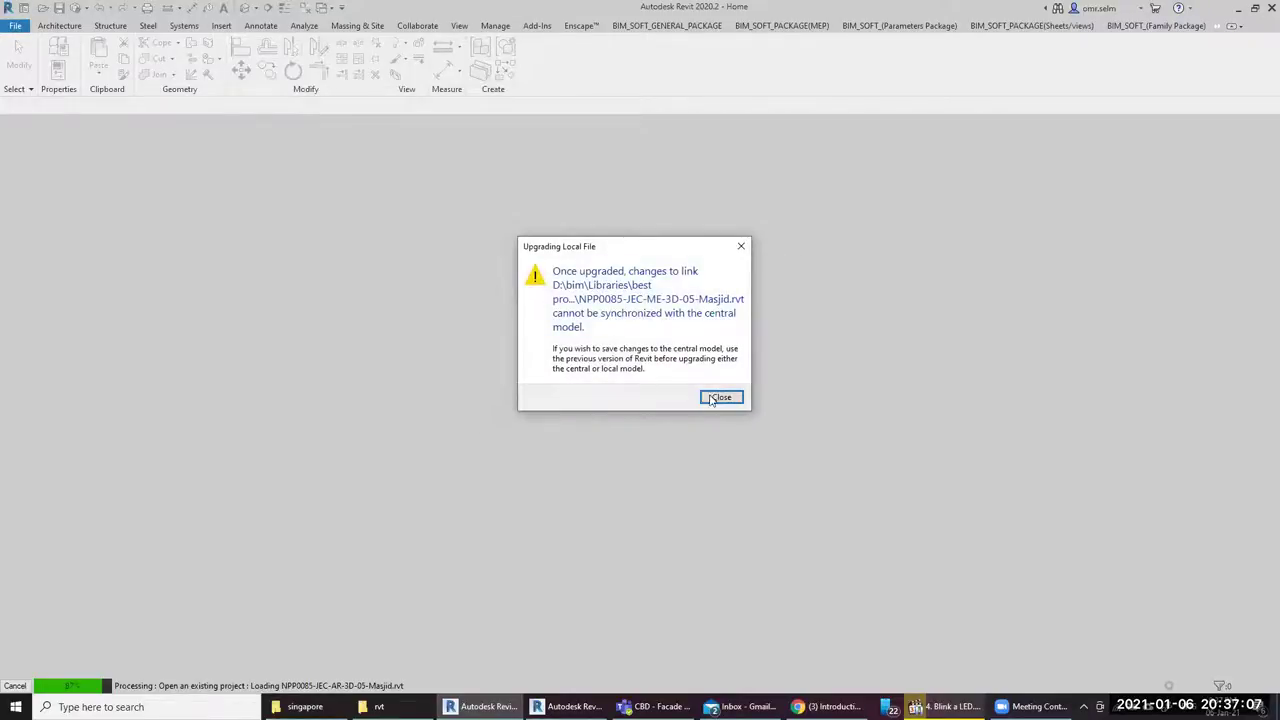
pyautogui.click(716, 398)
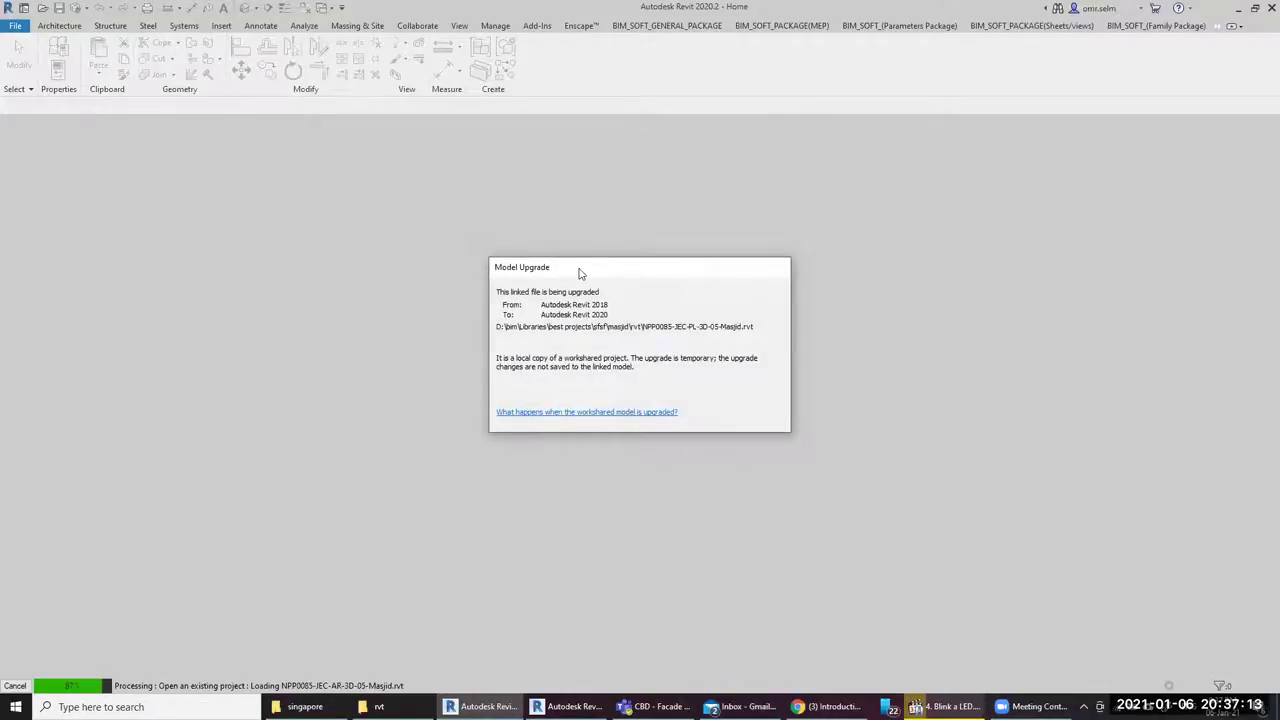
pyautogui.moveTo(579, 273); pyautogui.dragTo(1006, 131)
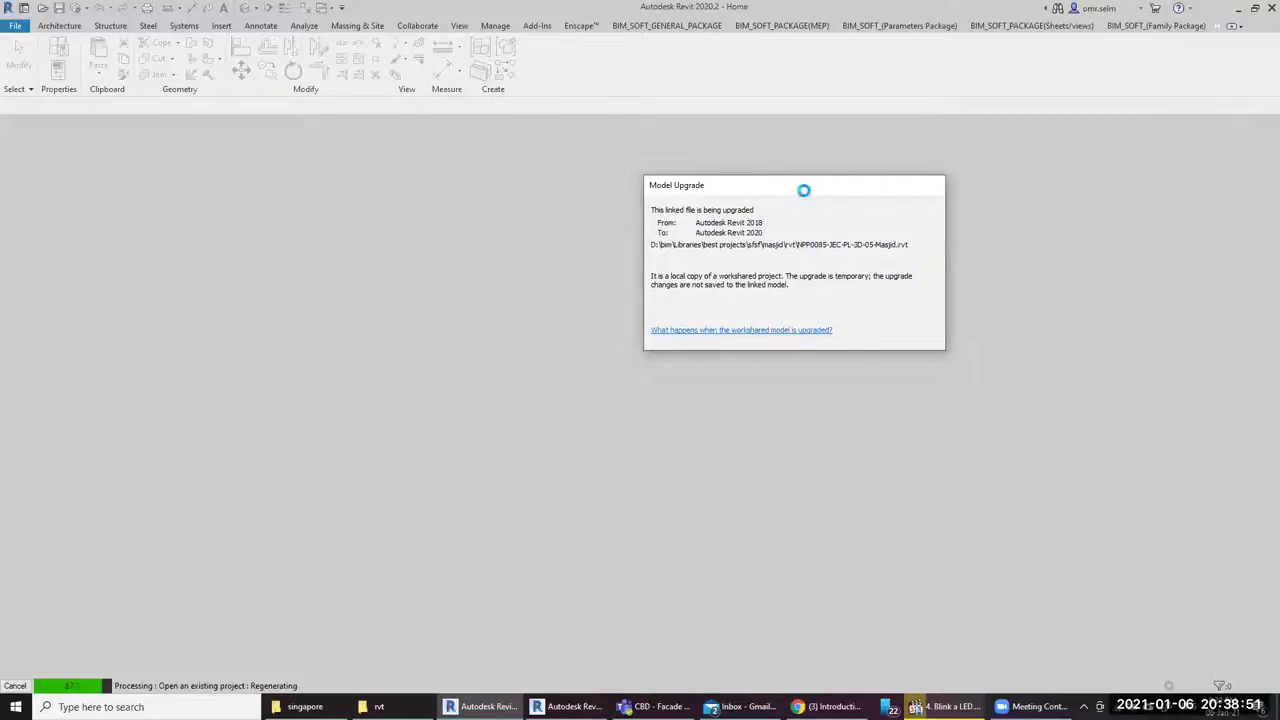
pyautogui.moveTo(796, 192); pyautogui.dragTo(745, 265)
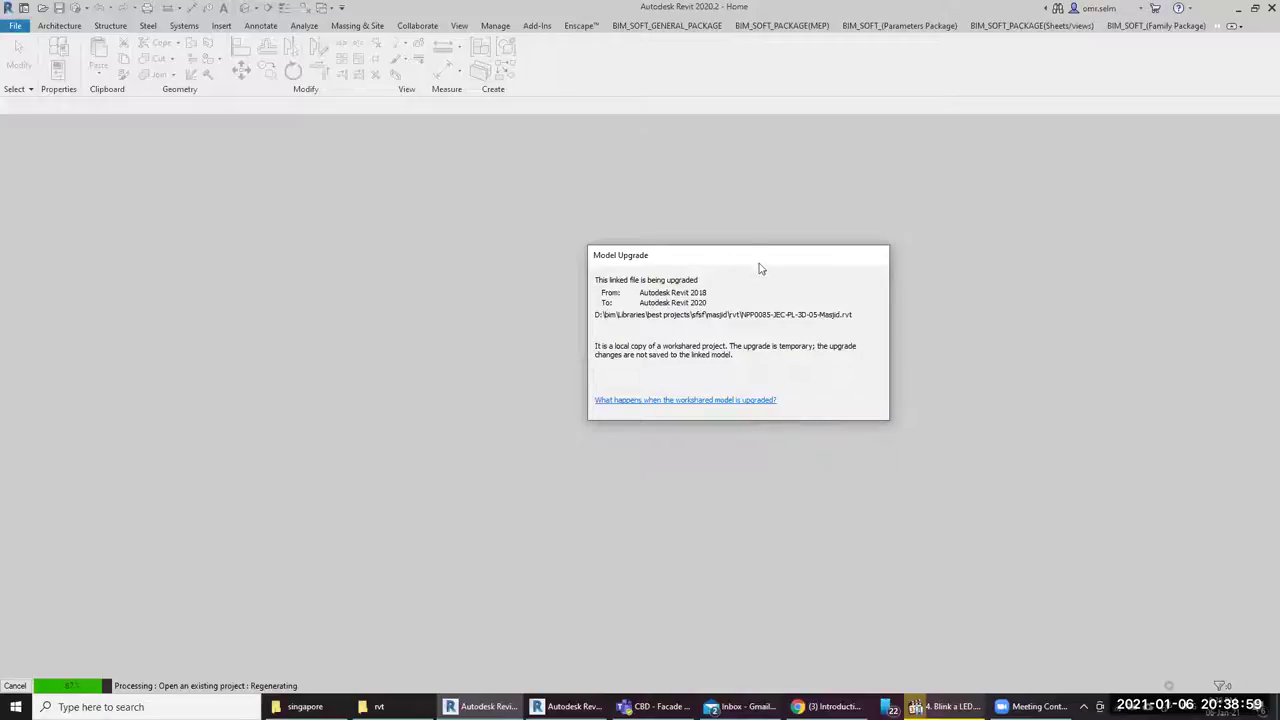
pyautogui.moveTo(735, 260); pyautogui.dragTo(580, 216)
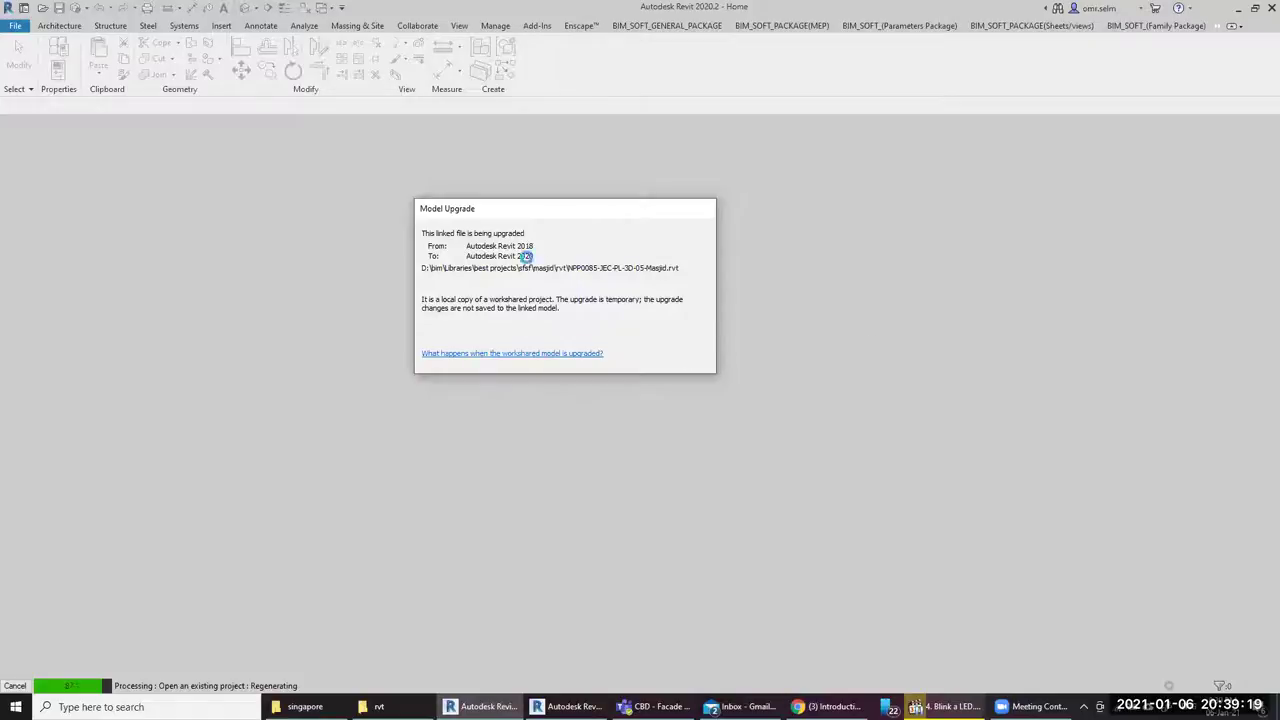
pyautogui.moveTo(532, 210); pyautogui.dragTo(661, 227)
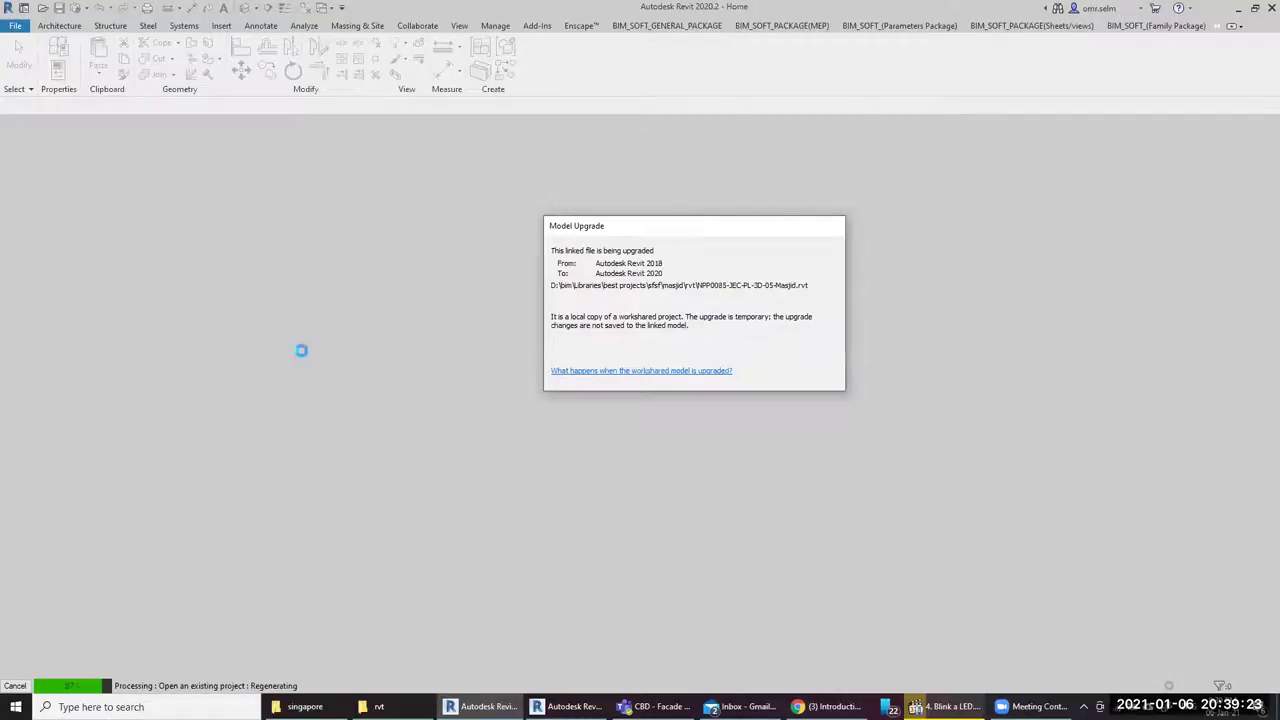
pyautogui.moveTo(484, 707)
pyautogui.click(562, 666)
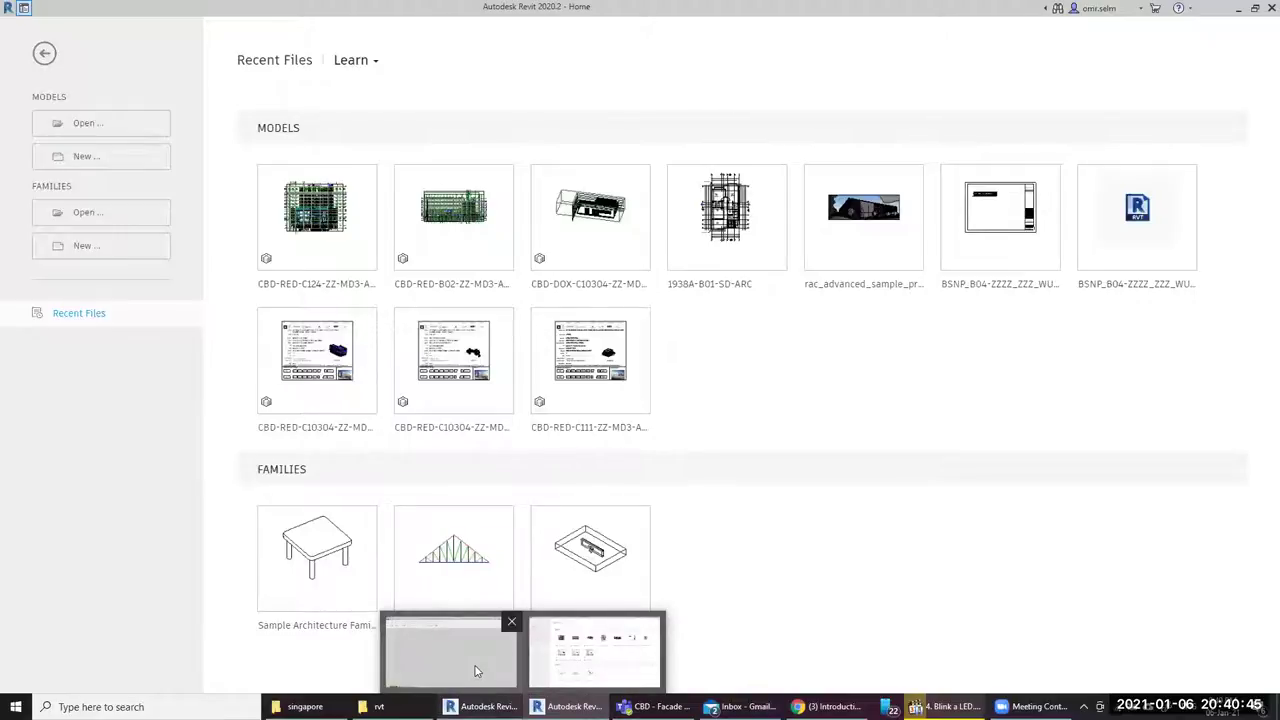
pyautogui.click(474, 668)
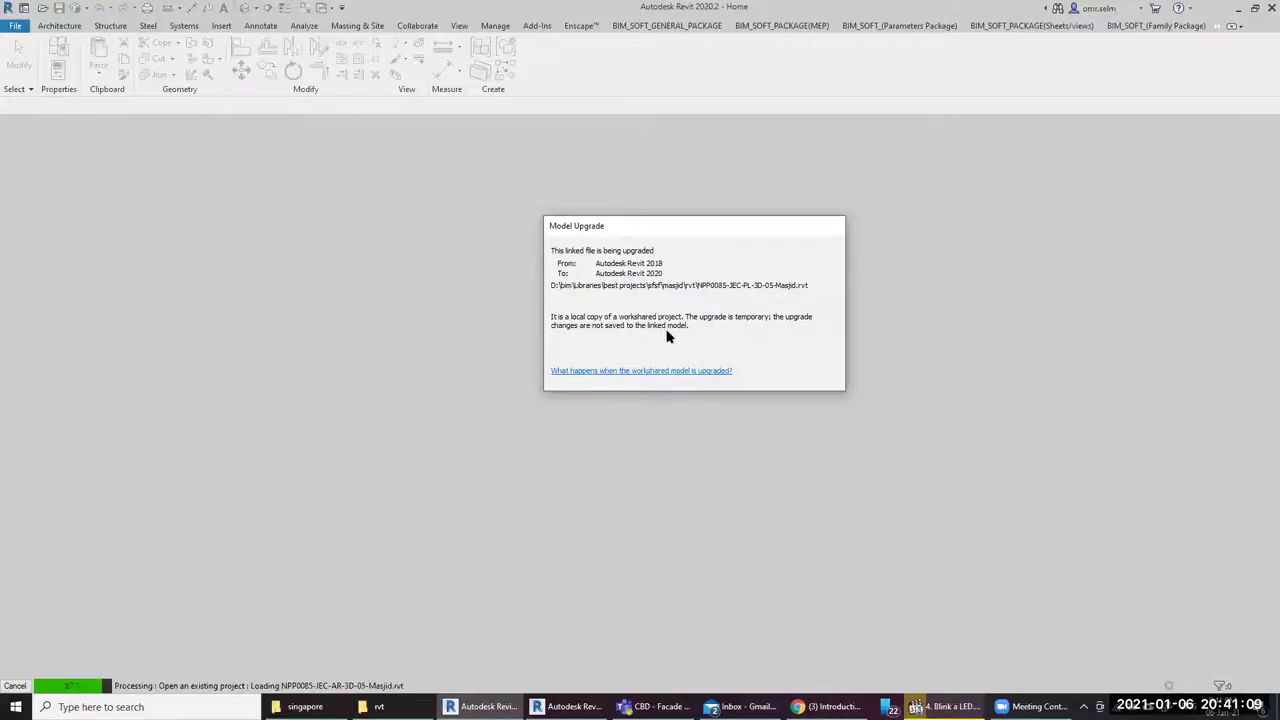
pyautogui.click(570, 706)
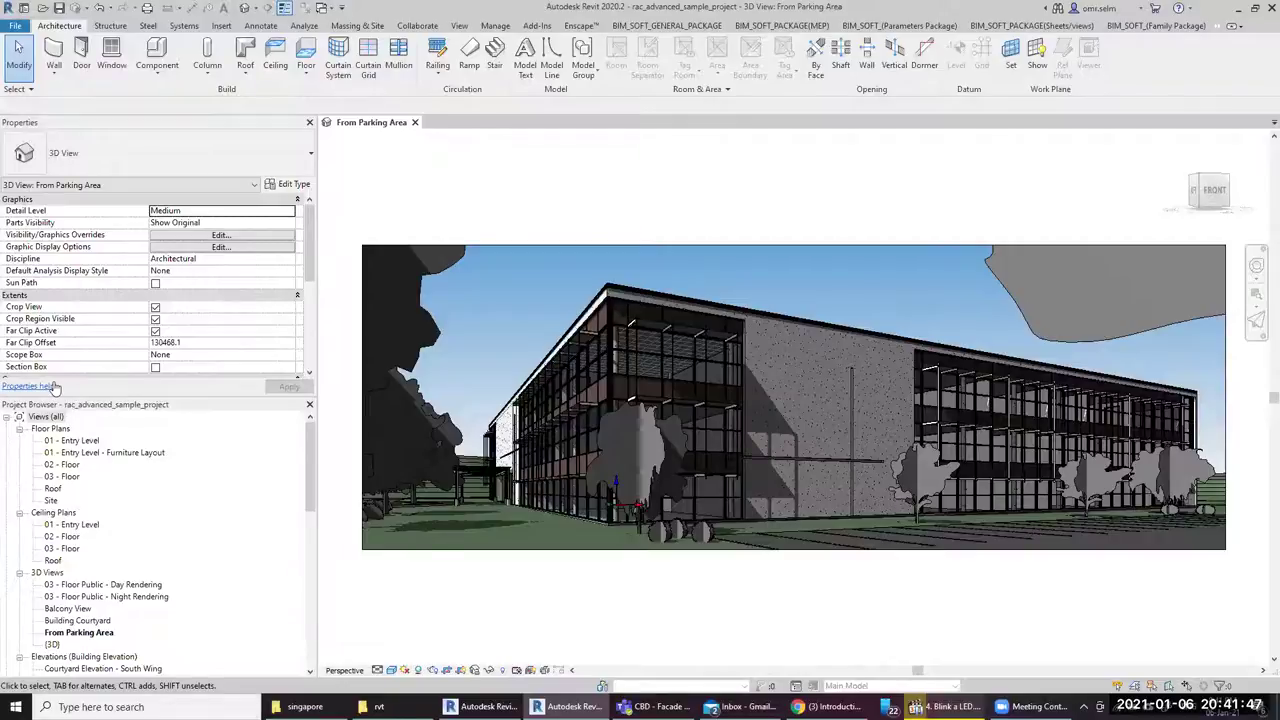
pyautogui.click(66, 441)
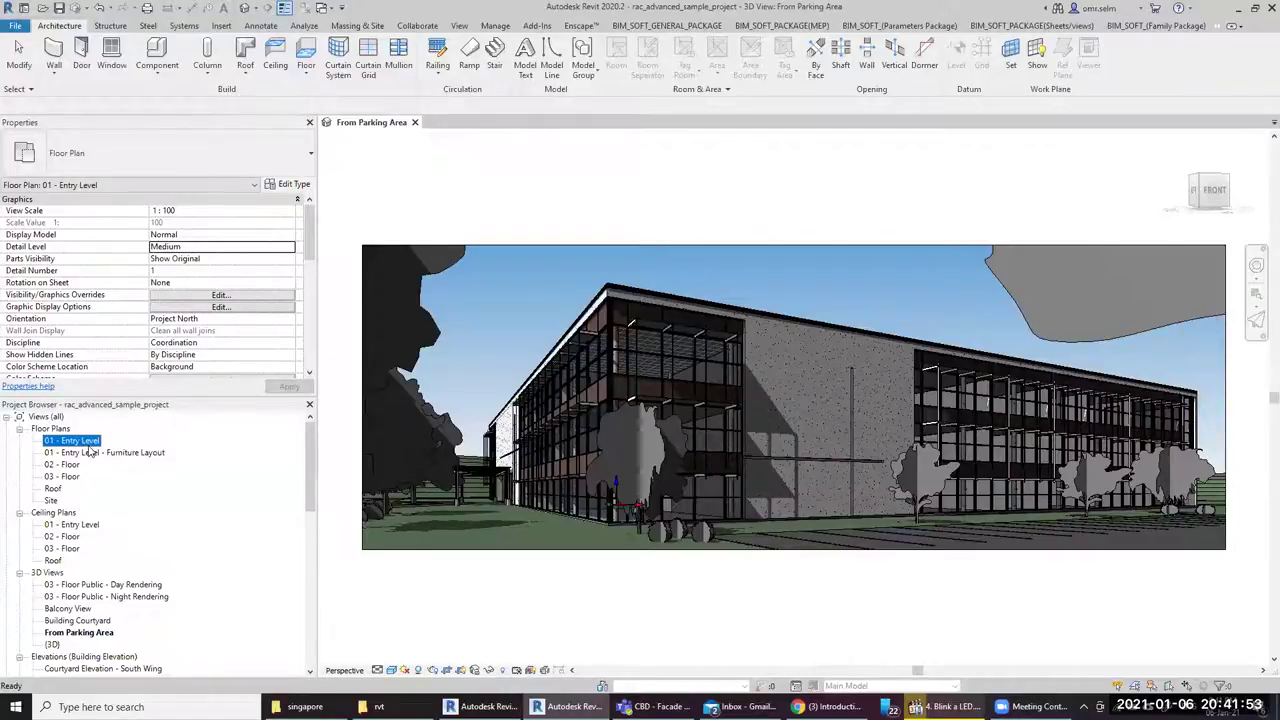
pyautogui.click(72, 524)
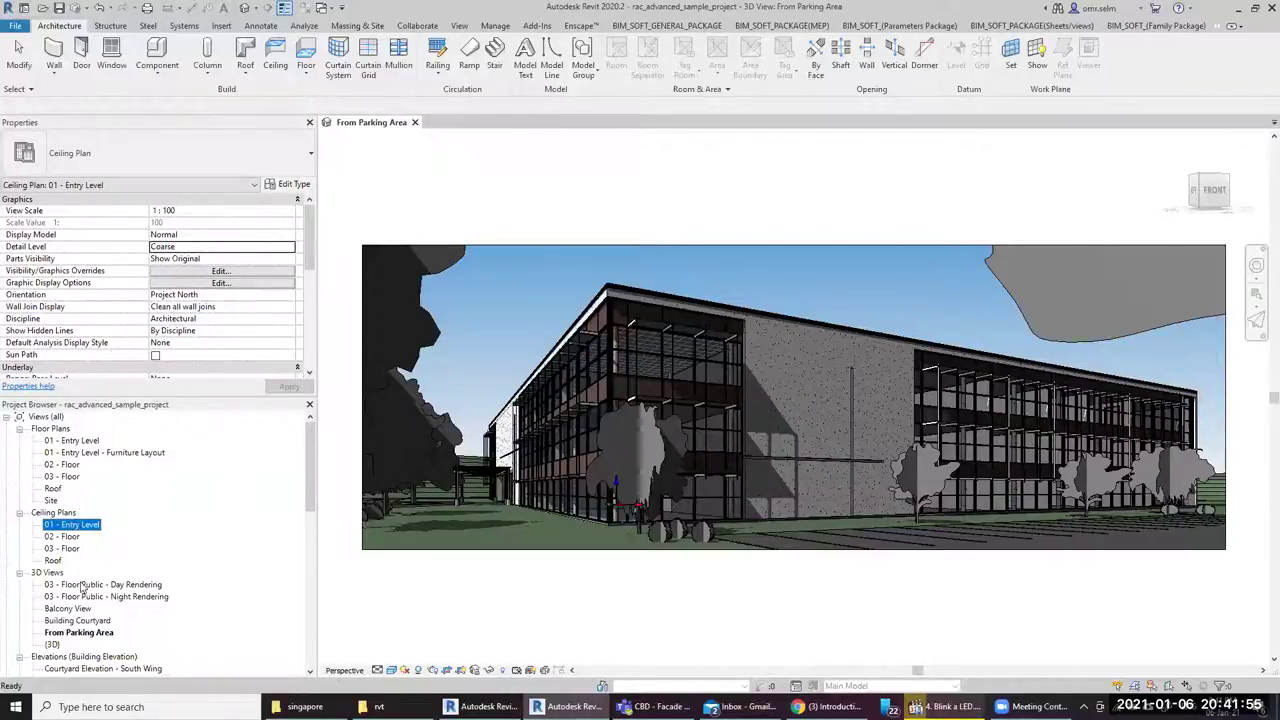
pyautogui.scroll(-2, 82, 588)
pyautogui.scroll(-2, 84, 580)
pyautogui.scroll(-1, 88, 568)
pyautogui.scroll(-1, 85, 562)
pyautogui.scroll(-1, 85, 563)
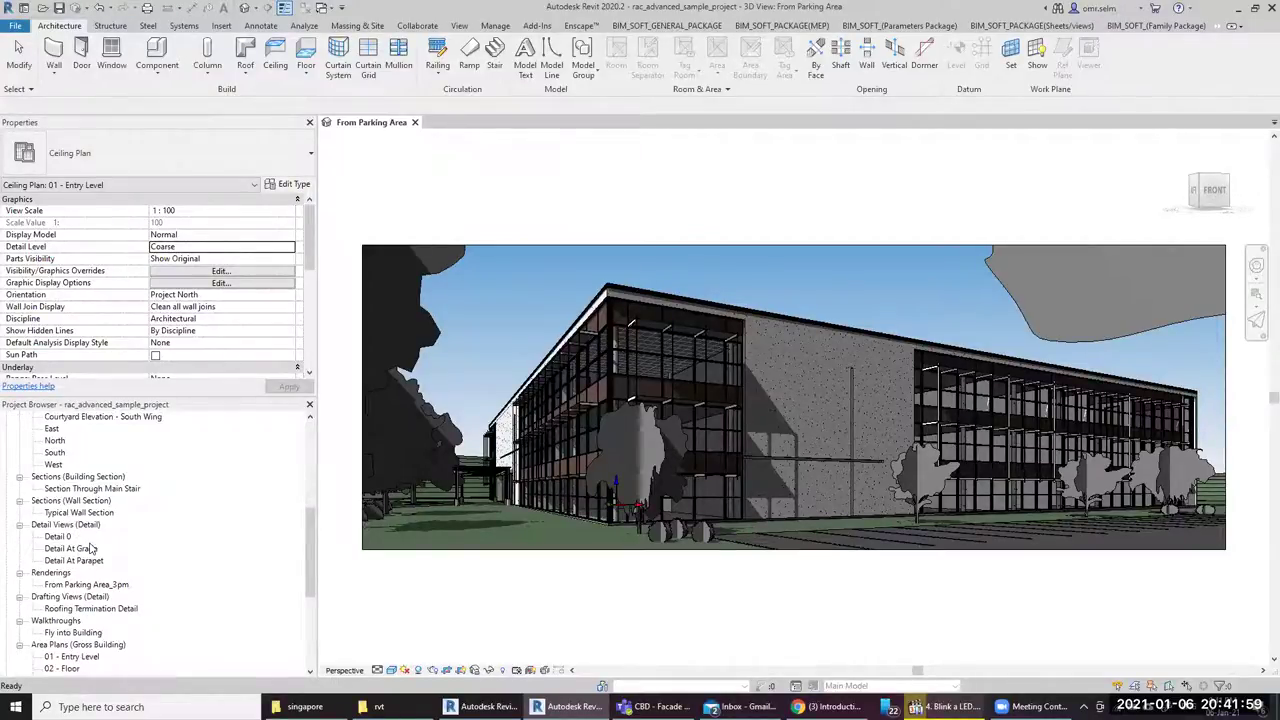
pyautogui.scroll(-1, 90, 548)
pyautogui.scroll(-1, 92, 548)
pyautogui.scroll(-1, 95, 548)
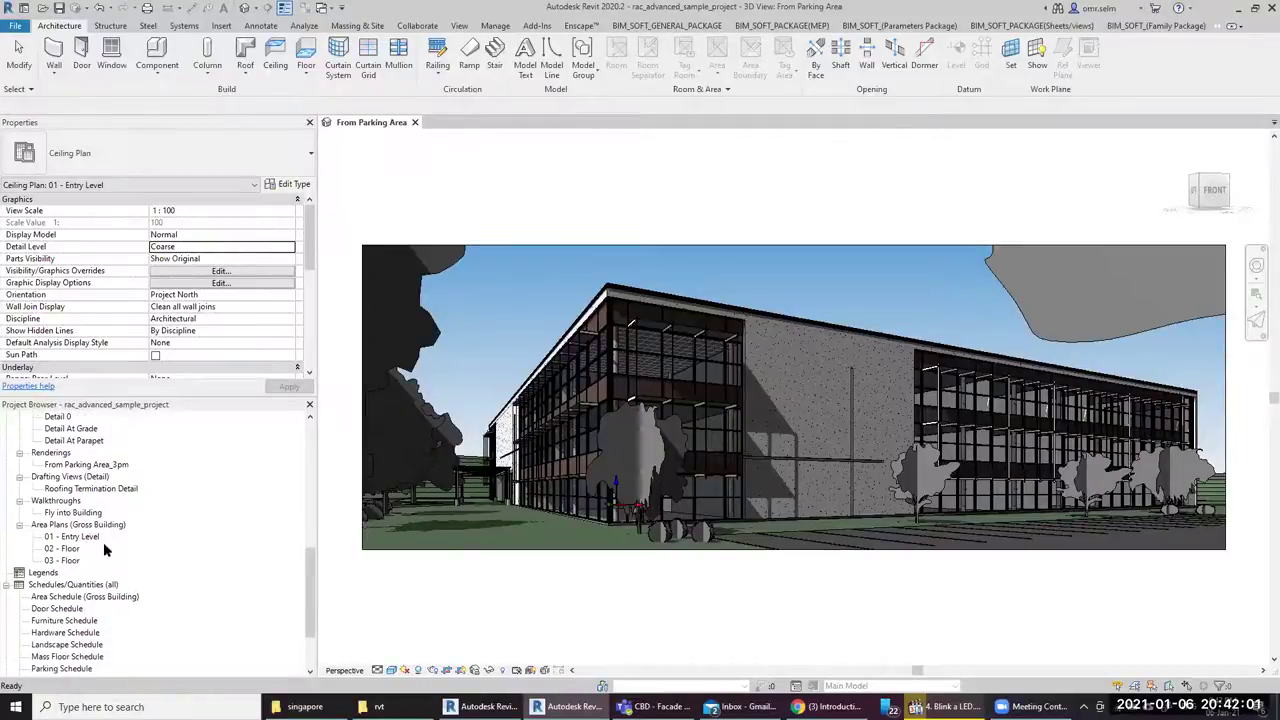
pyautogui.scroll(-1, 105, 545)
pyautogui.scroll(-1, 105, 545)
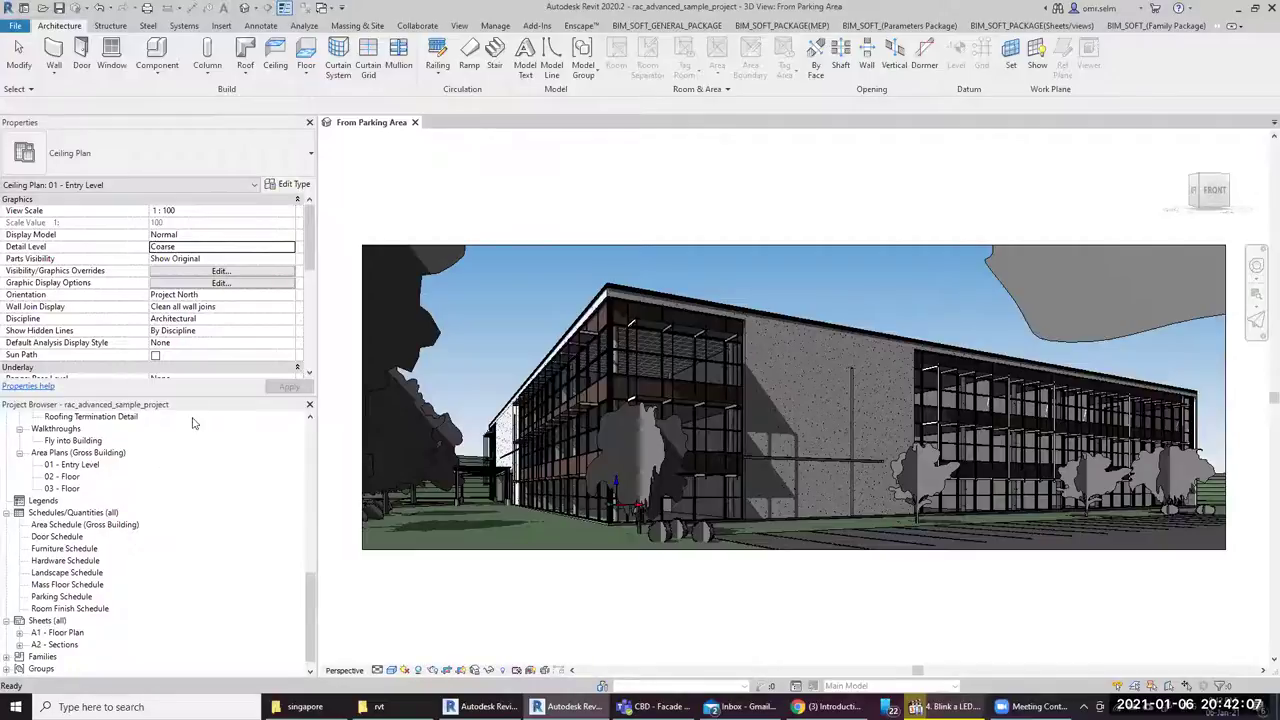
pyautogui.scroll(1, 115, 464)
pyautogui.scroll(1, 115, 464)
pyautogui.scroll(1, 110, 465)
pyautogui.scroll(1, 80, 469)
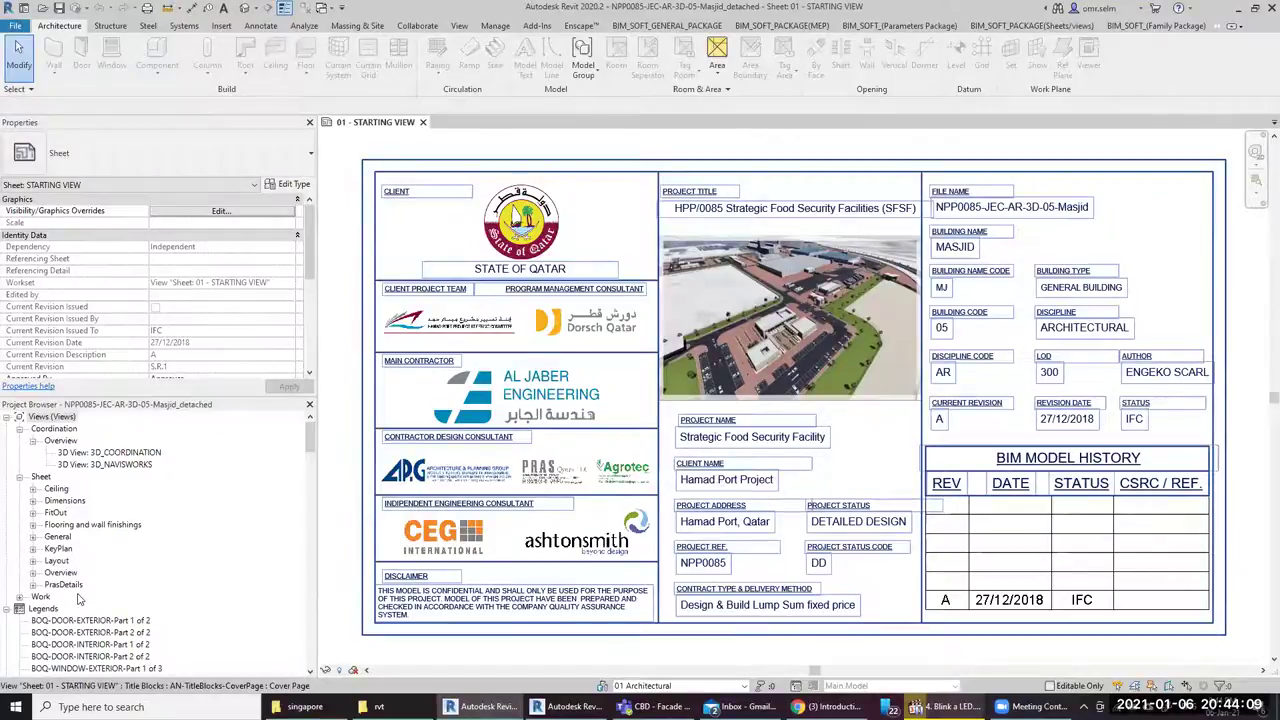
# Expand the Flooring and wall finishings sheet group and select its ground floor flooring plan
pyautogui.scroll(3, 70, 478)
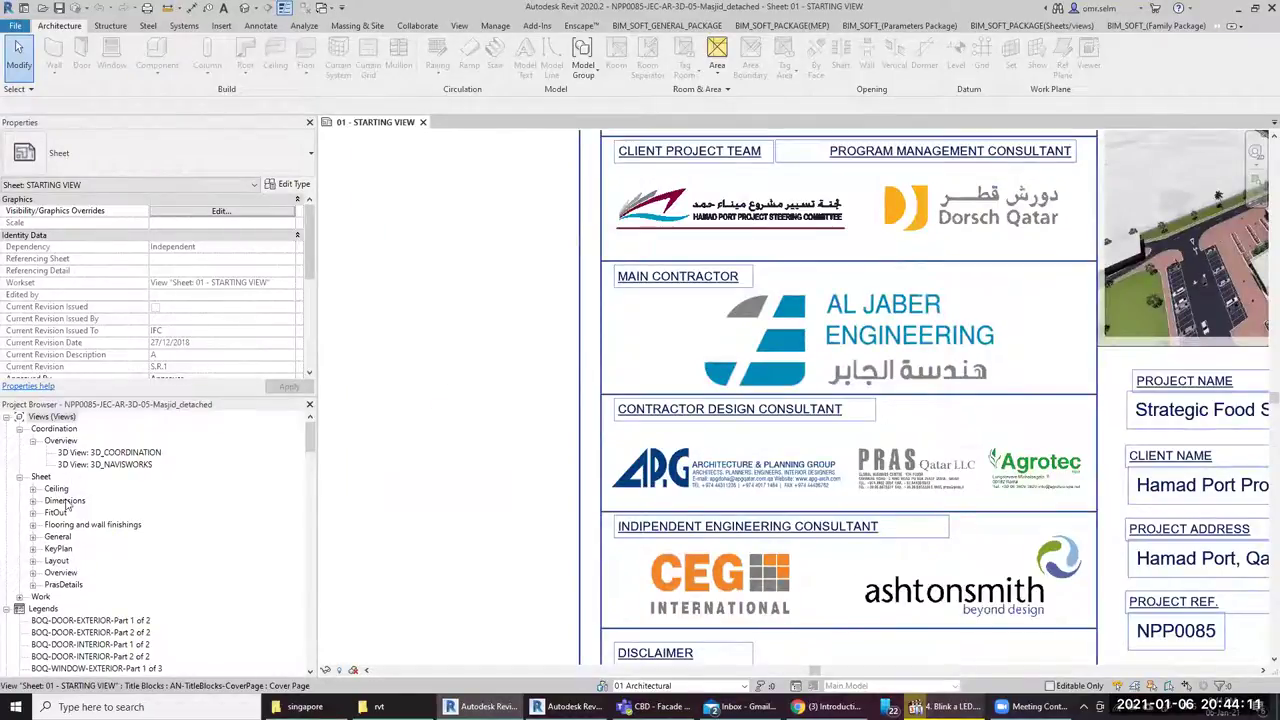
pyautogui.click(89, 528)
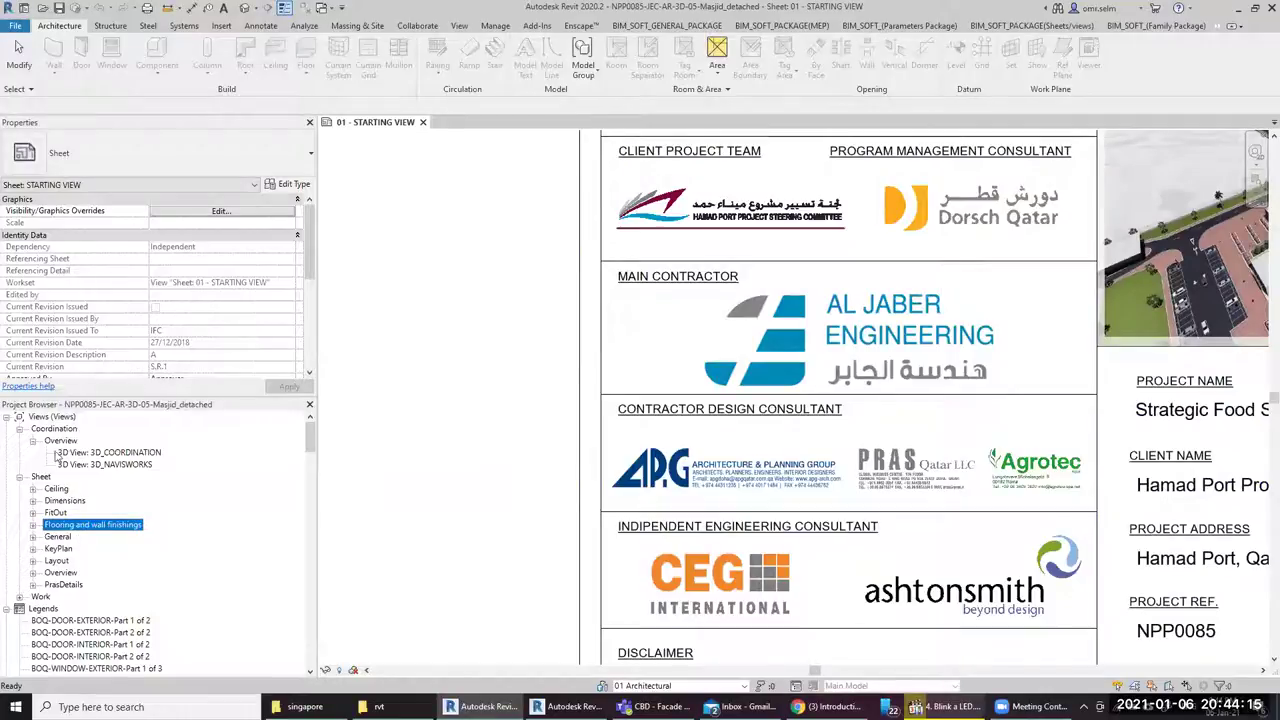
pyautogui.click(7, 418)
pyautogui.click(8, 418)
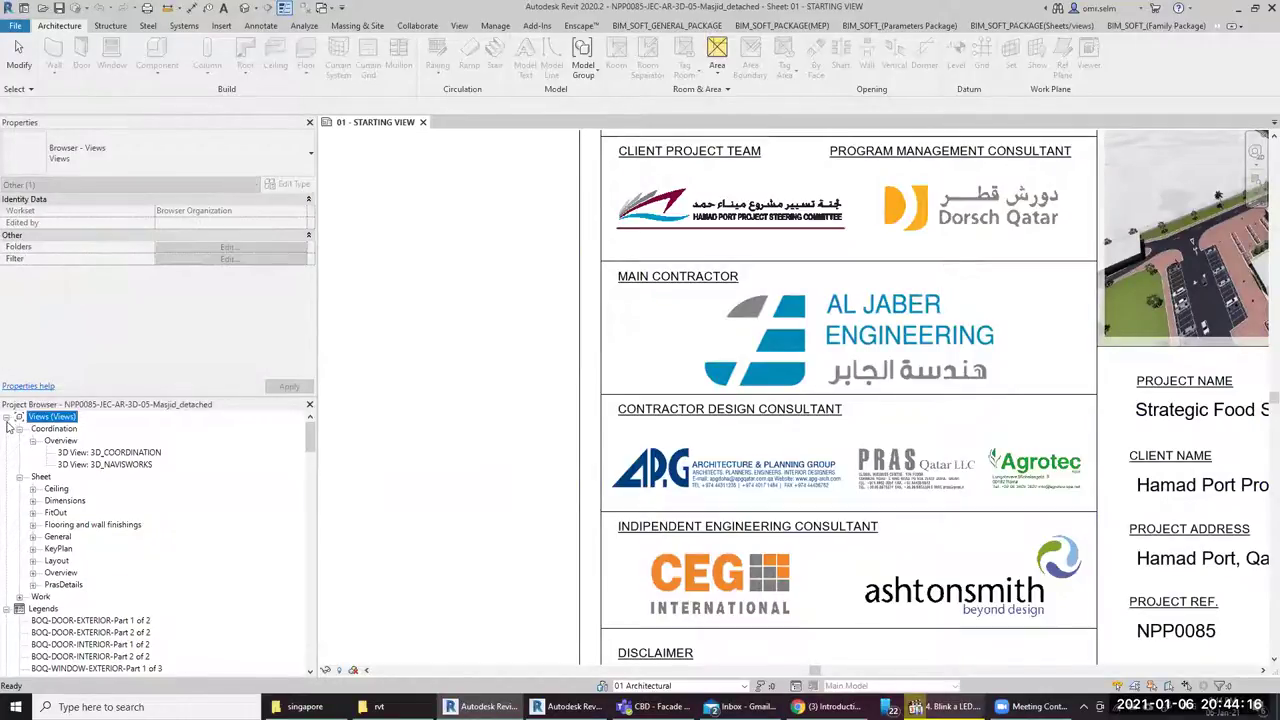
pyautogui.click(41, 477)
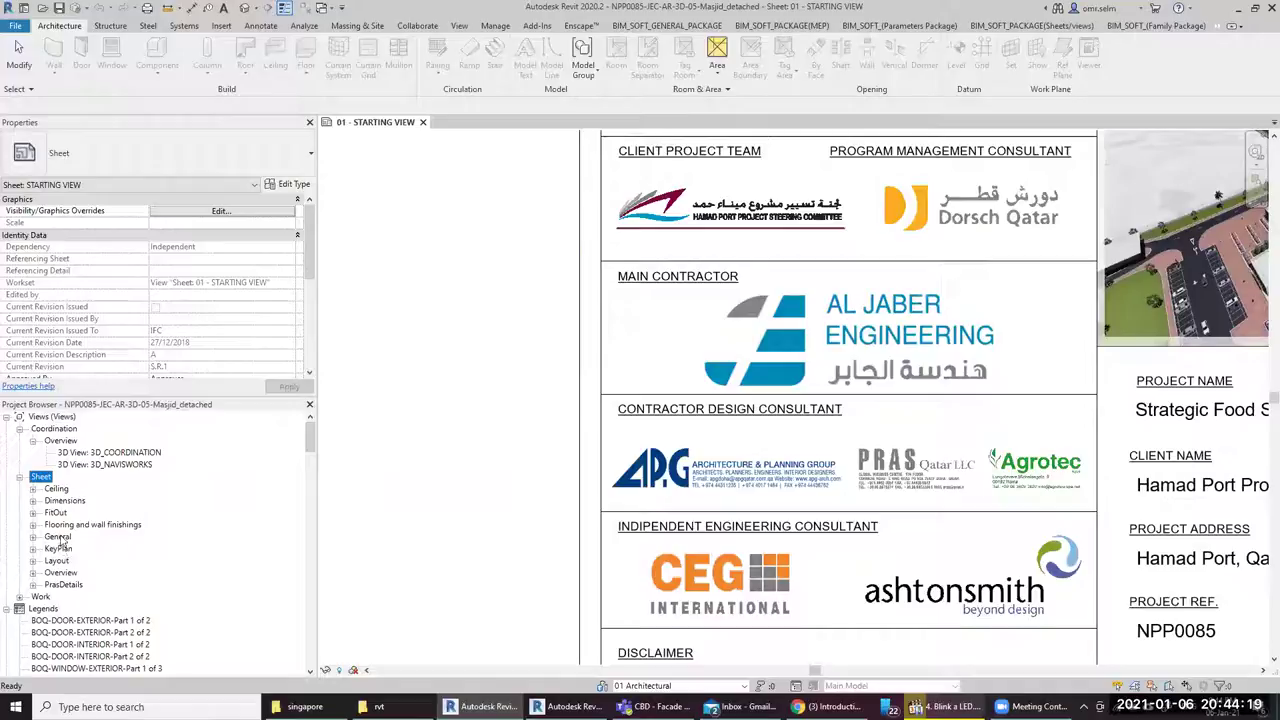
pyautogui.doubleClick(94, 527)
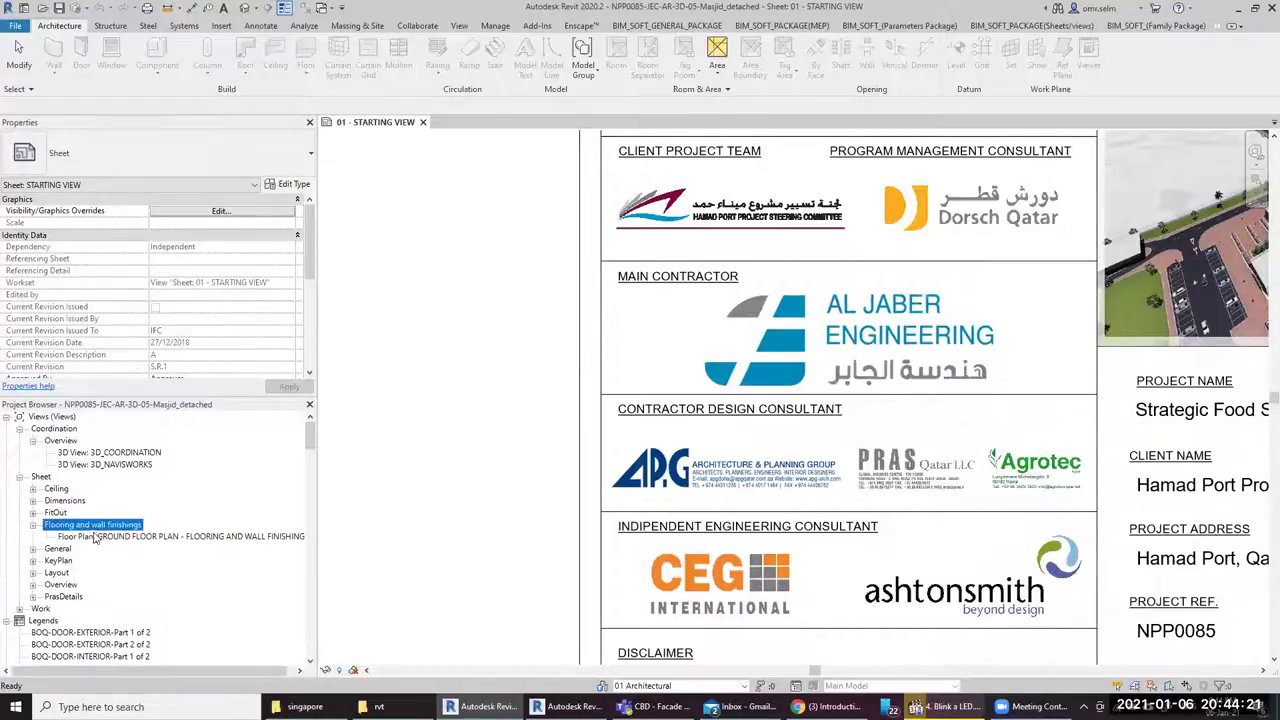
pyautogui.click(96, 537)
# Open the GROUND FLOOR PLAN - FLOORING AND WALL FINISHINGS view and zoom around it
pyautogui.doubleClick(142, 538)
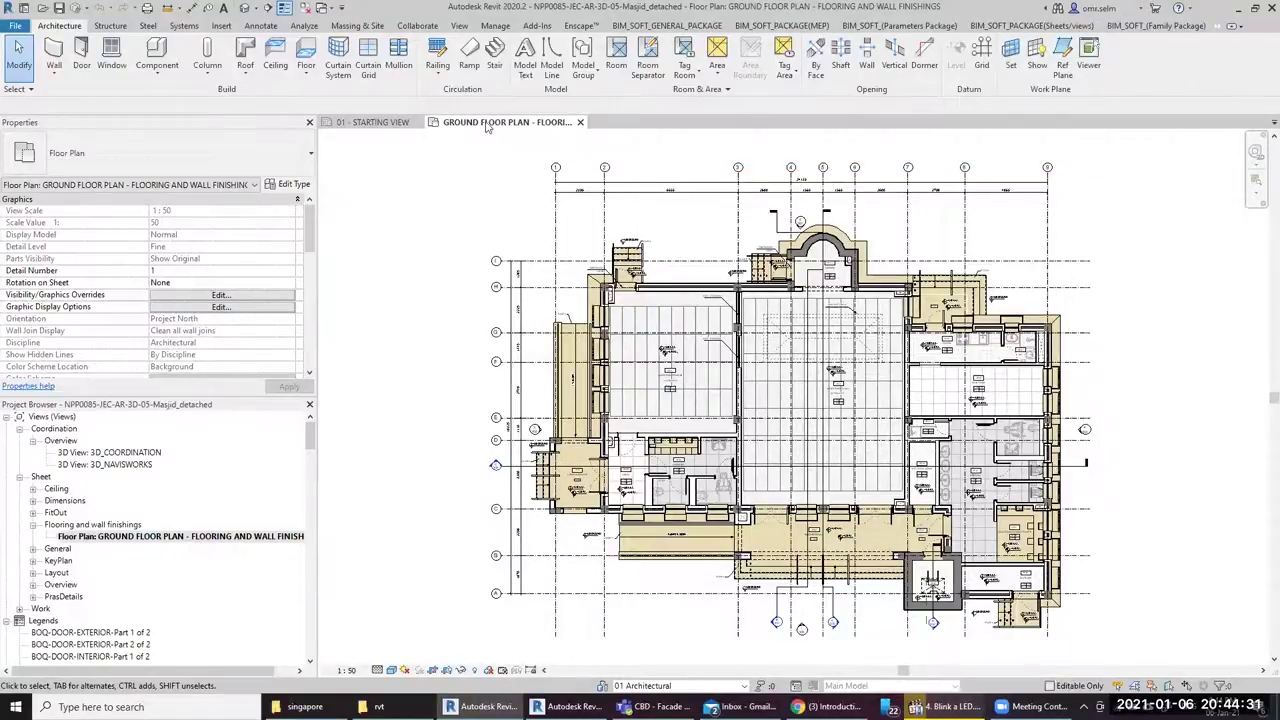
pyautogui.scroll(3, 664, 200)
pyautogui.scroll(3, 665, 400)
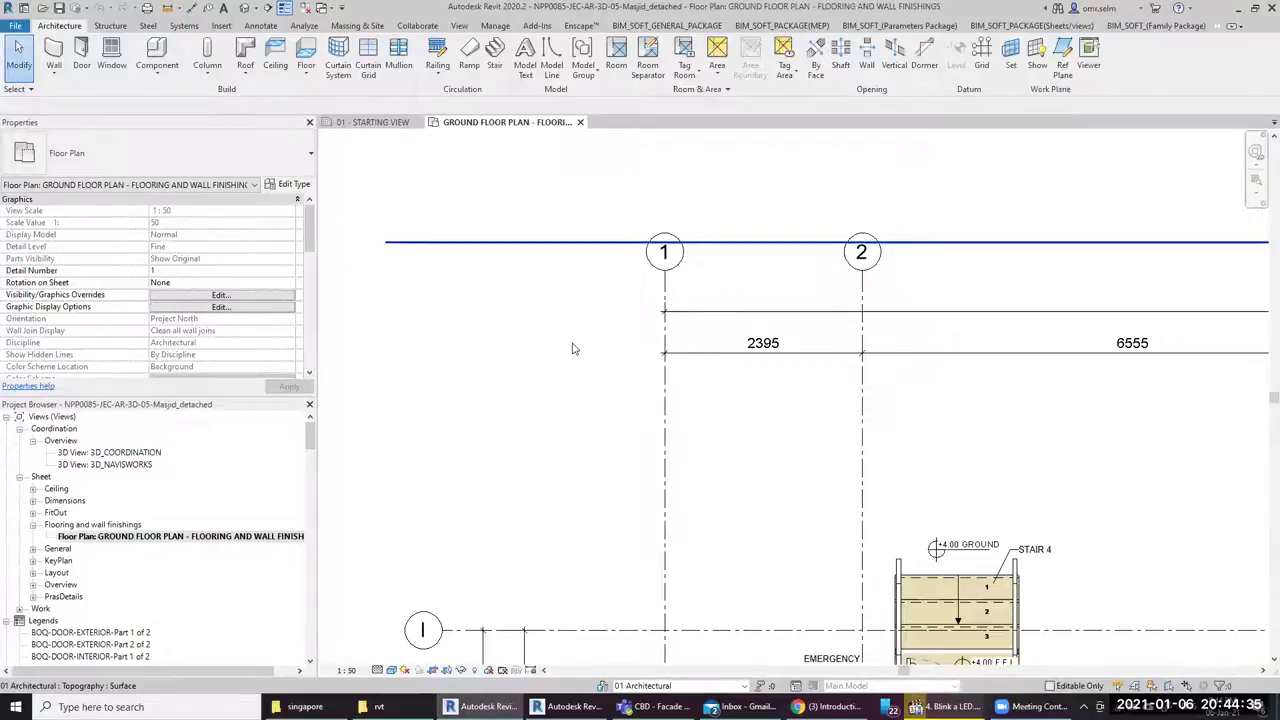
pyautogui.scroll(-2, 585, 348)
pyautogui.scroll(-2, 585, 348)
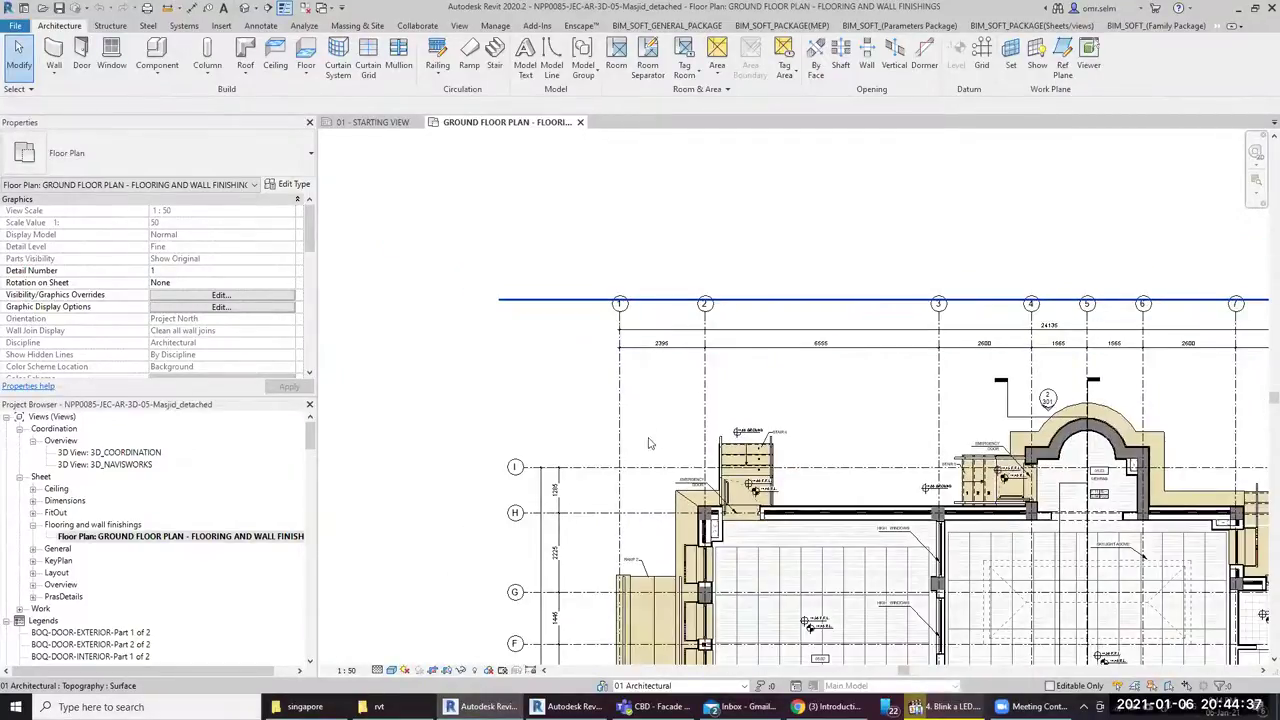
pyautogui.scroll(-1, 603, 363)
pyautogui.scroll(-1, 603, 363)
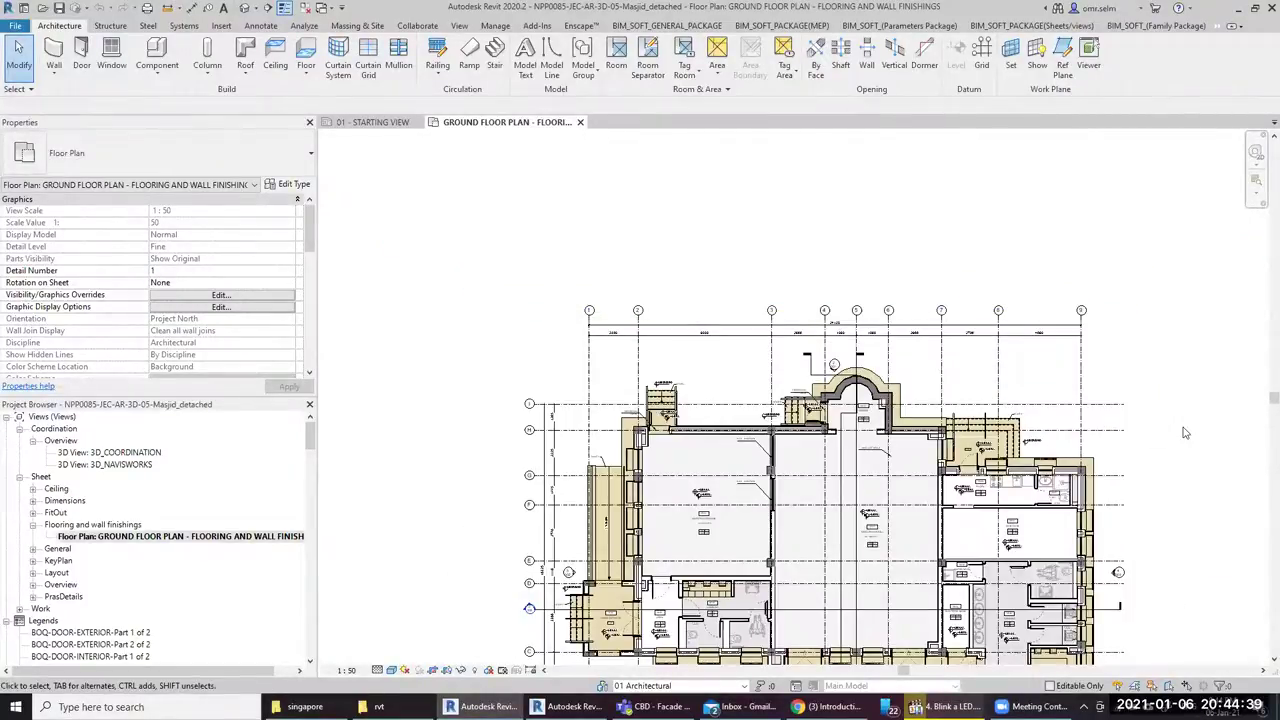
pyautogui.scroll(1, 1100, 385)
pyautogui.scroll(2, 760, 360)
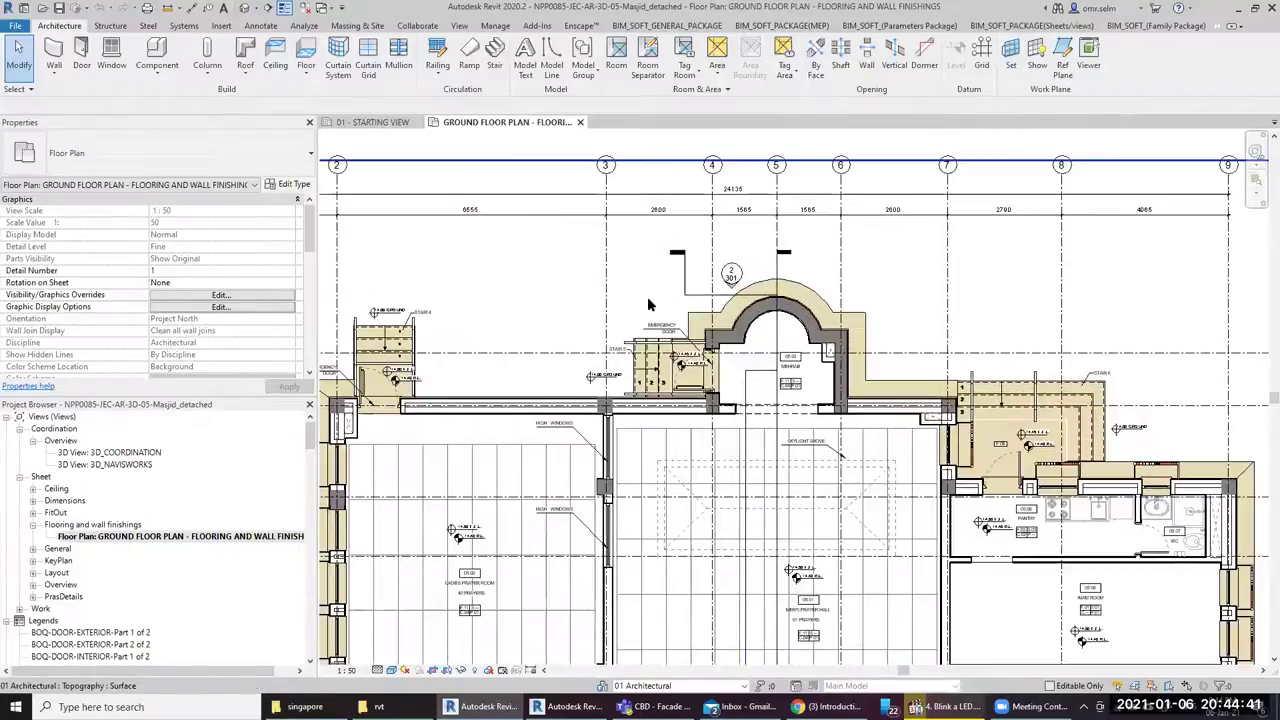
pyautogui.scroll(1, 638, 316)
pyautogui.scroll(1, 638, 316)
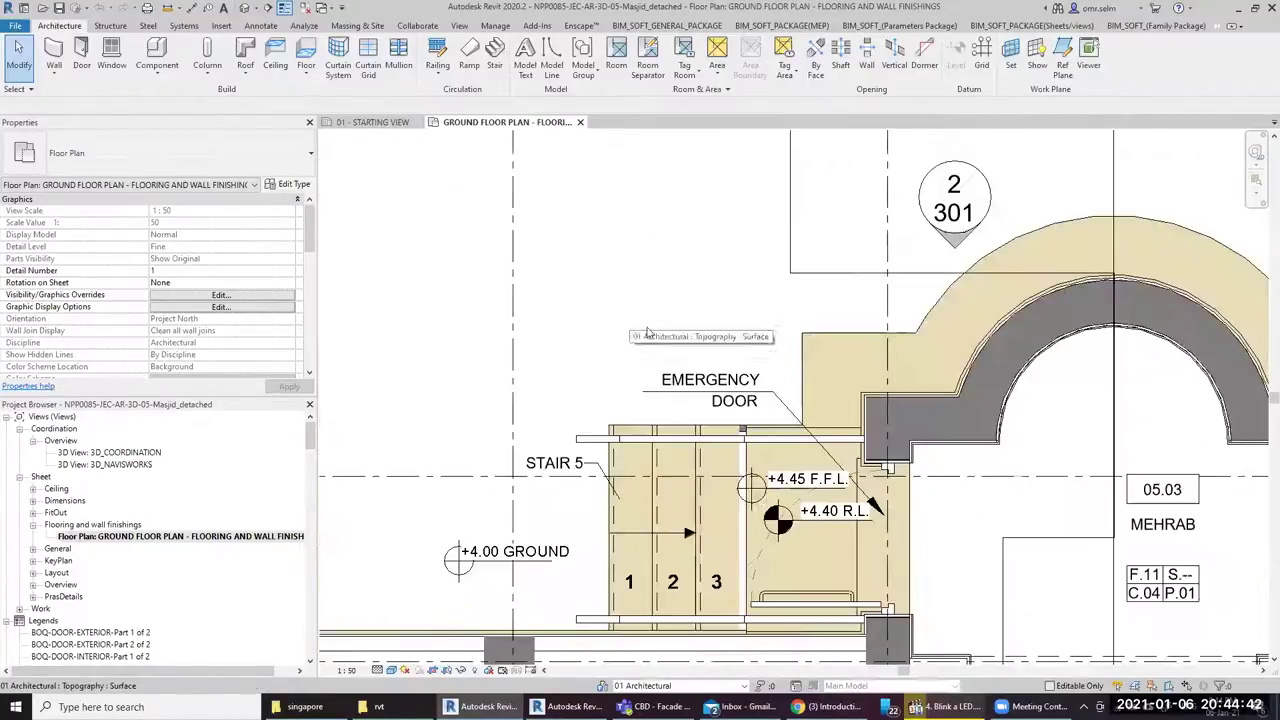
# Check the EMERGENCY DOOR note and topography, then select the +4.00 GROUND spot elevation
pyautogui.click(720, 374)
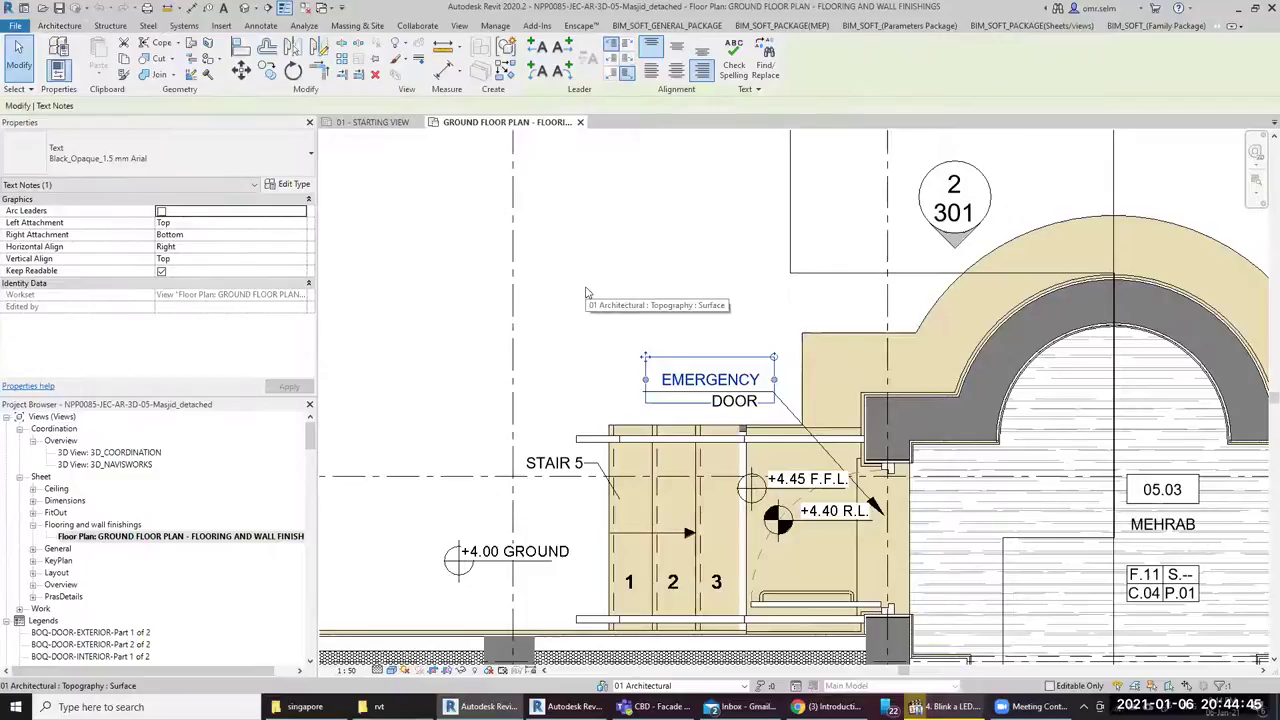
pyautogui.click(582, 274)
pyautogui.scroll(-2, 582, 274)
pyautogui.scroll(-2, 582, 274)
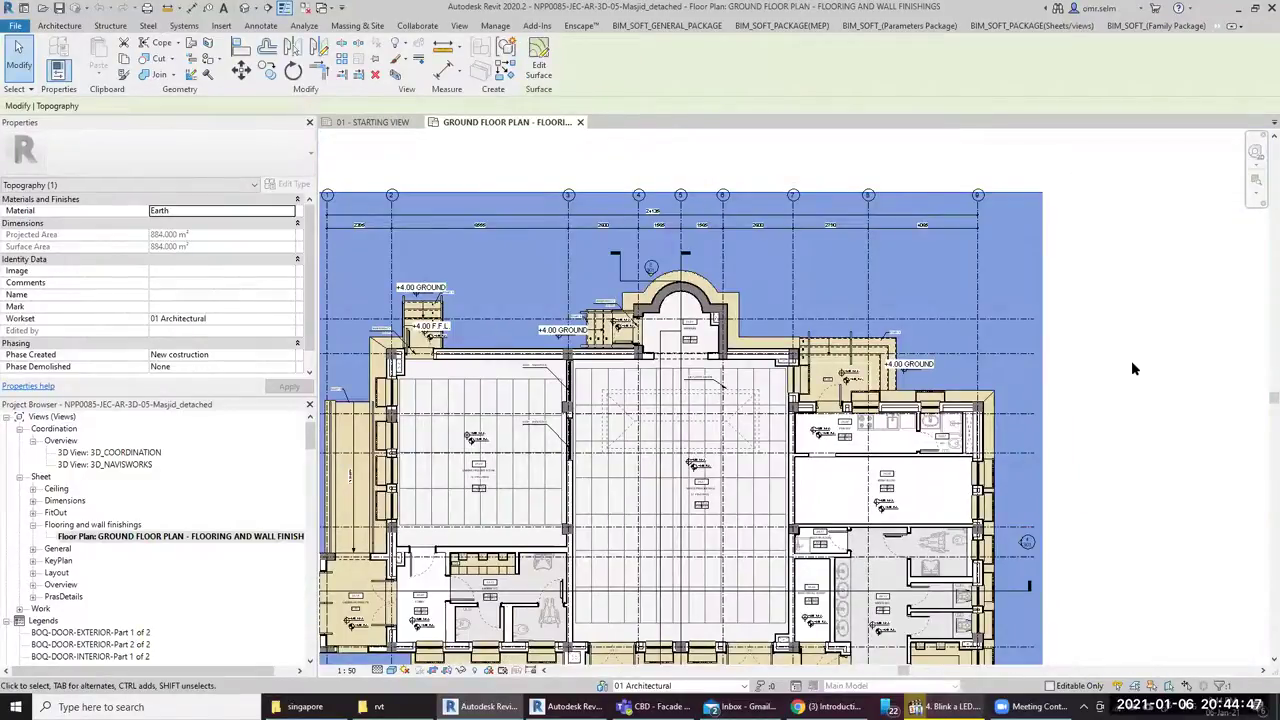
pyautogui.click(1128, 366)
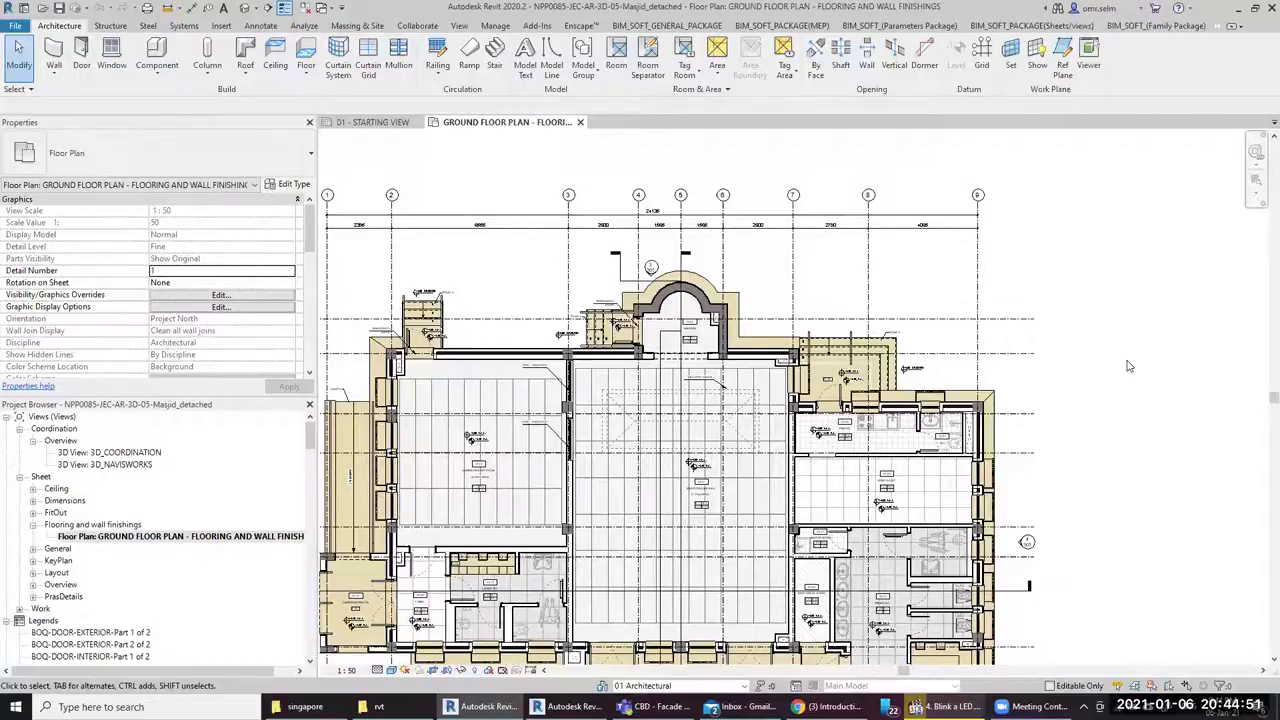
pyautogui.scroll(2, 981, 372)
pyautogui.scroll(2, 981, 372)
pyautogui.scroll(1, 981, 372)
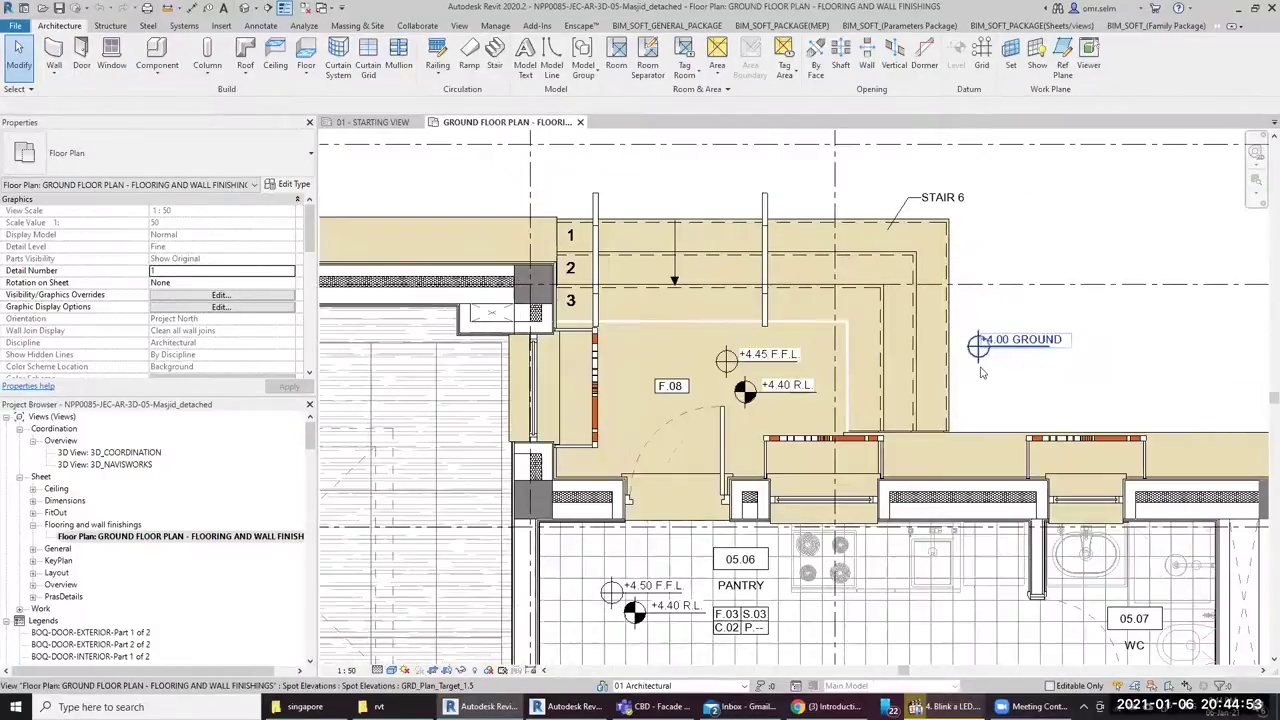
pyautogui.click(1035, 362)
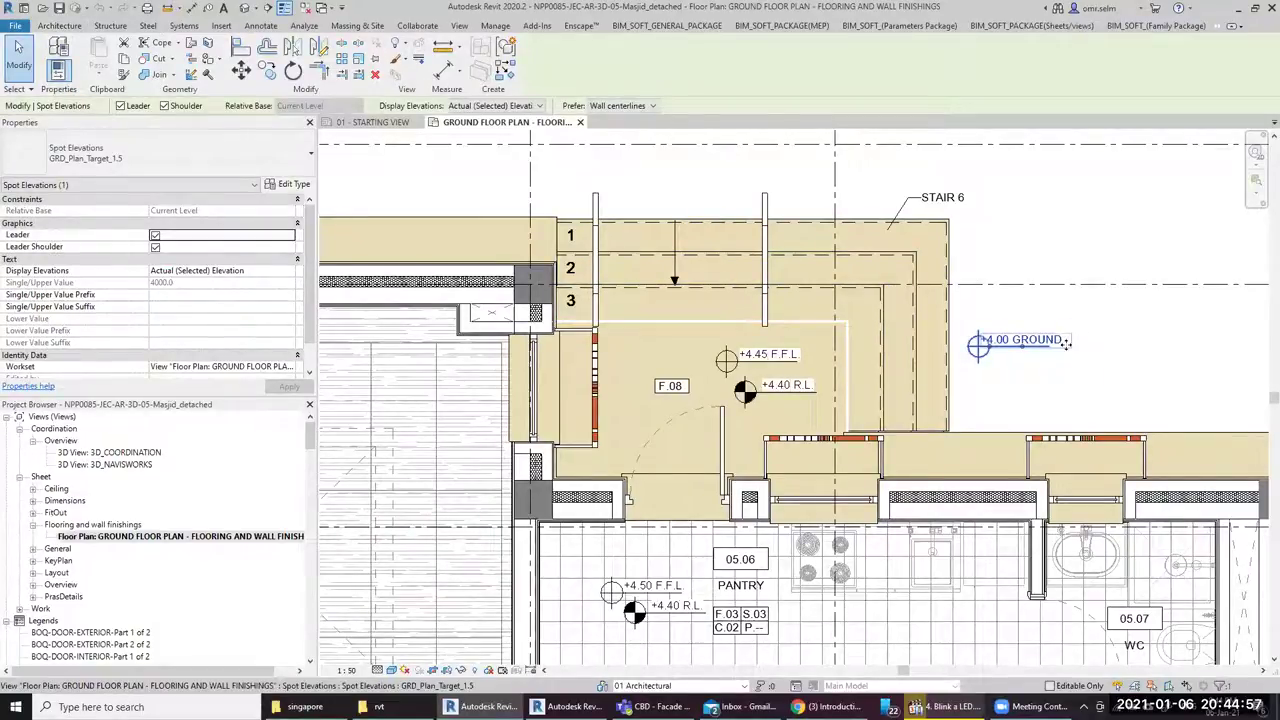
# Drag the +4.00 GROUND label down and move the +4.45 F.F.L. spot elevation into room F.08
pyautogui.moveTo(1066, 342)
pyautogui.mouseDown()
pyautogui.moveTo(995, 343)
pyautogui.moveTo(1037, 443)
pyautogui.moveTo(1050, 380)
pyautogui.mouseUp()
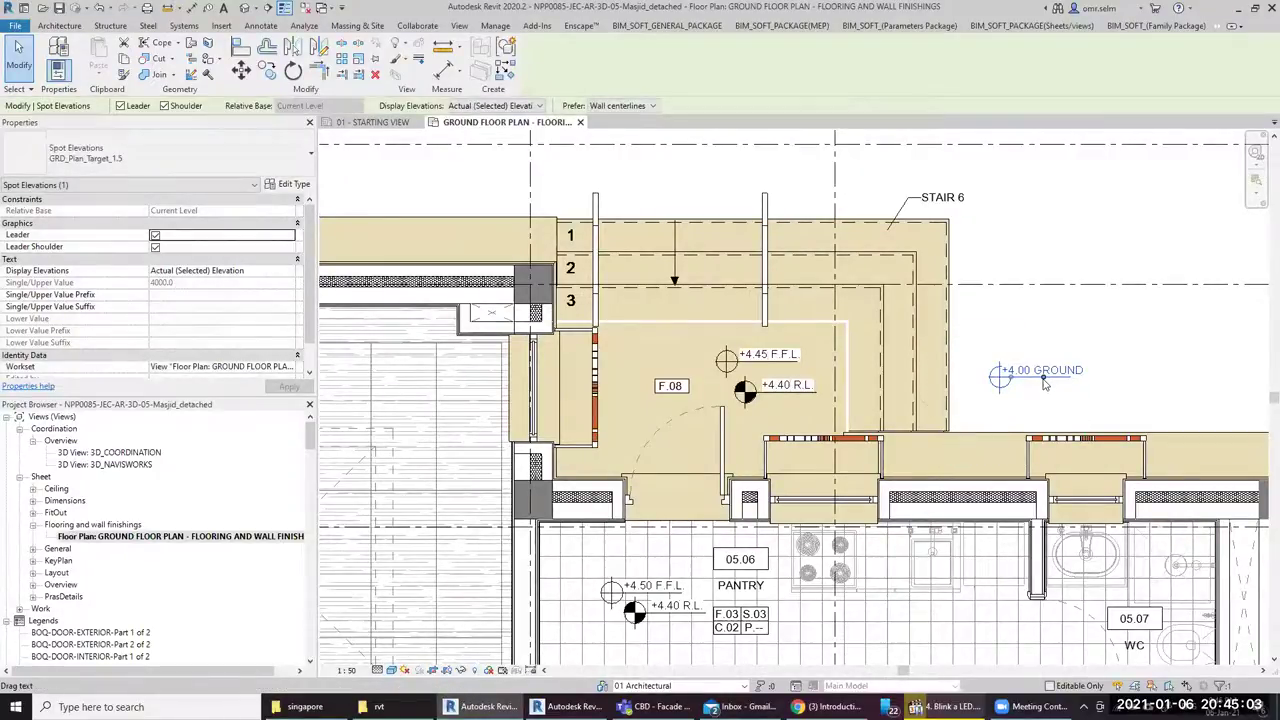
pyautogui.scroll(-1, 1044, 385)
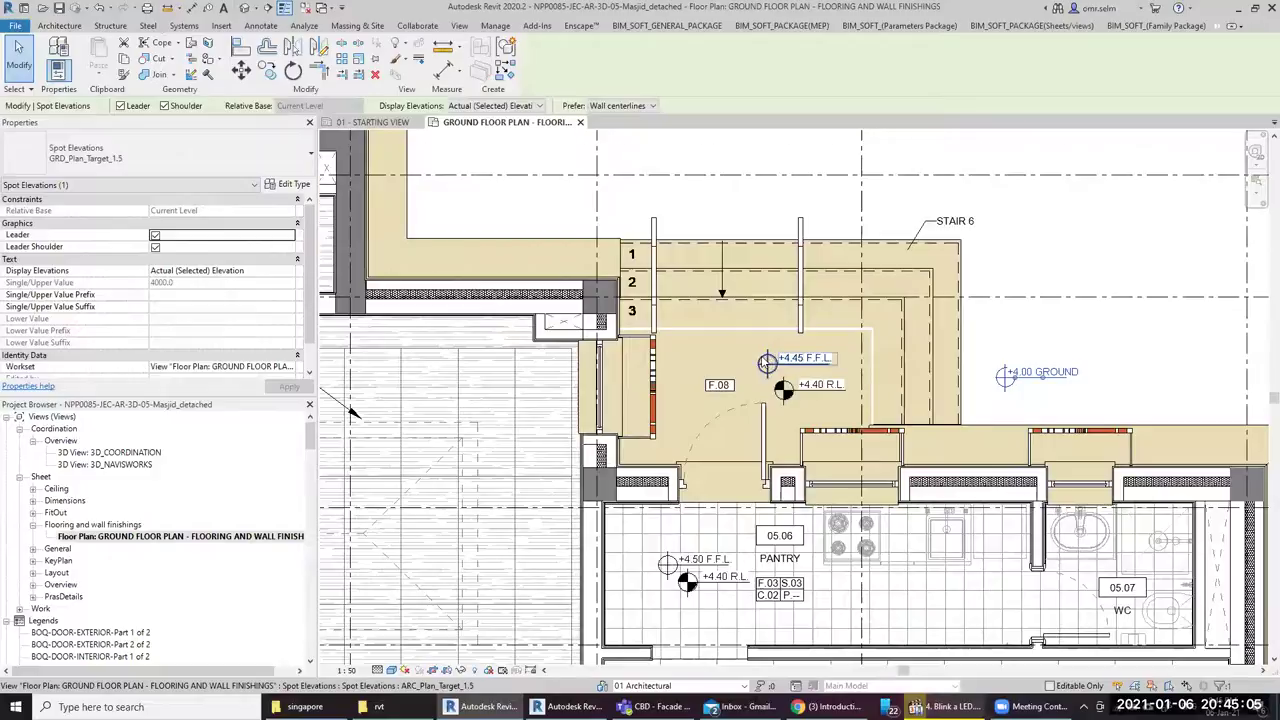
pyautogui.scroll(2, 761, 356)
pyautogui.click(775, 368)
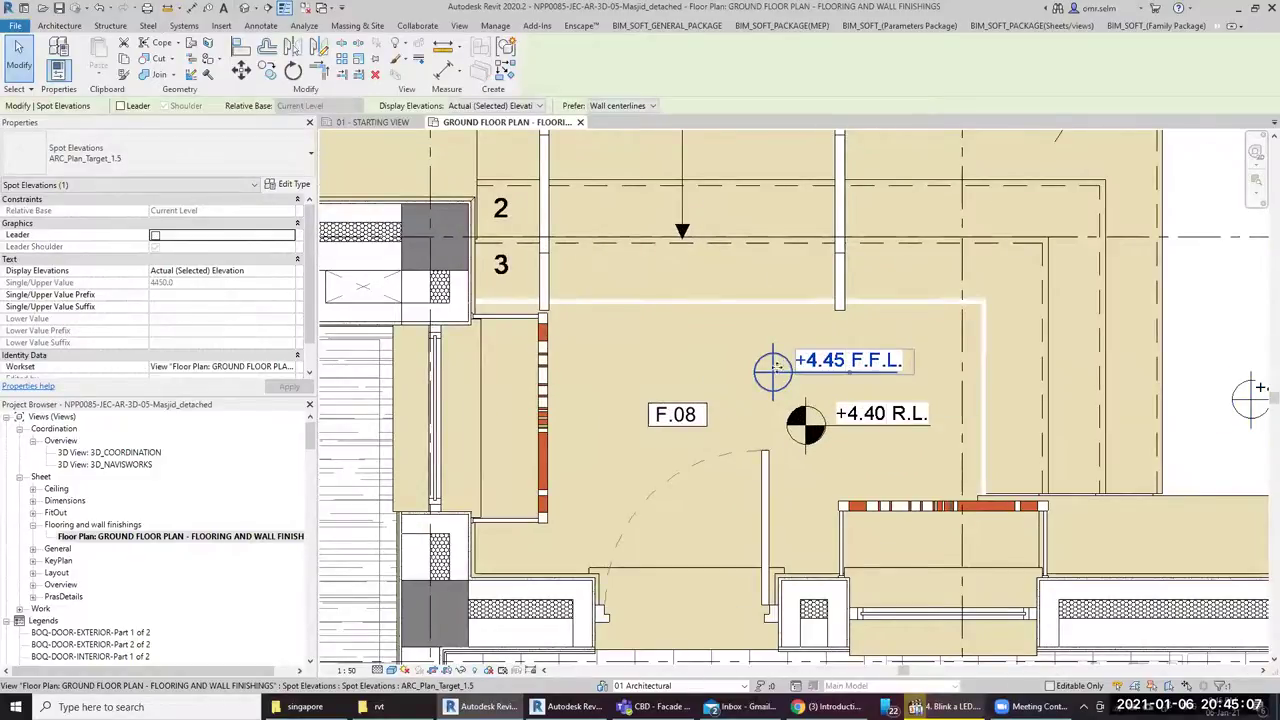
pyautogui.moveTo(776, 366); pyautogui.dragTo(783, 295)
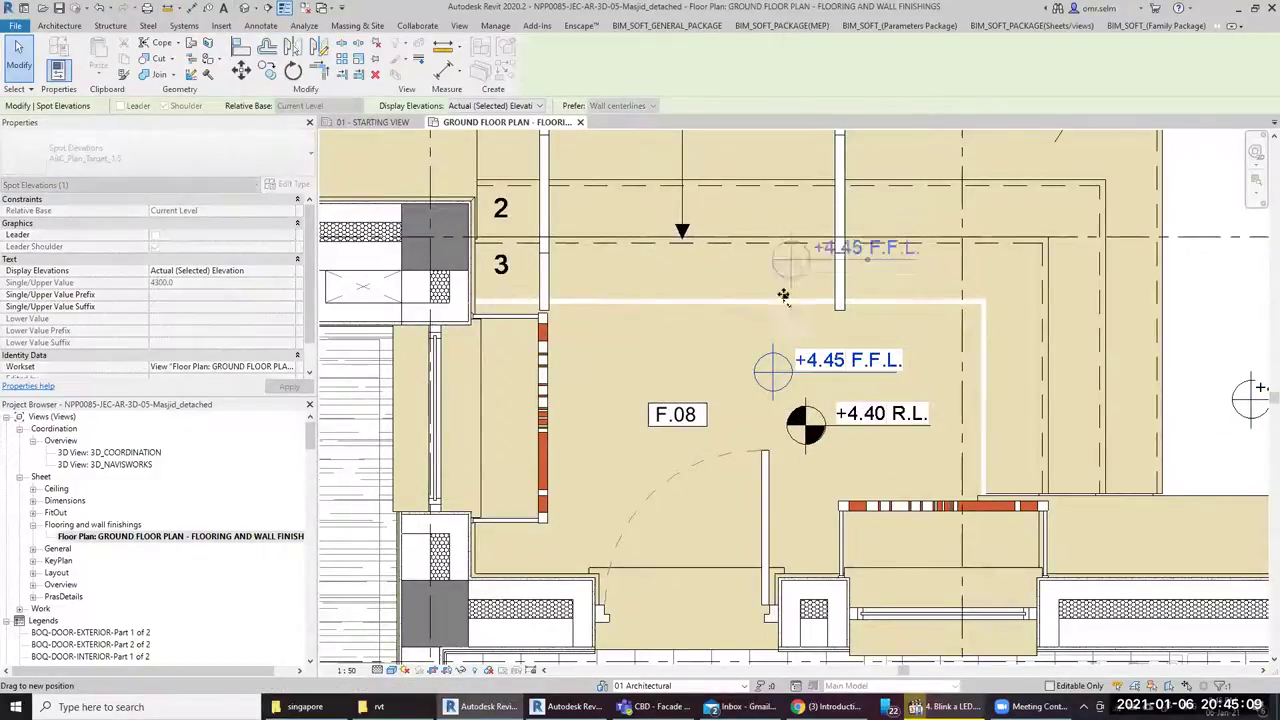
pyautogui.scroll(-1, 783, 295)
pyautogui.scroll(2, 734, 279)
pyautogui.moveTo(783, 295)
pyautogui.mouseDown()
pyautogui.moveTo(734, 279)
pyautogui.moveTo(730, 420)
pyautogui.moveTo(750, 540)
pyautogui.moveTo(743, 528)
pyautogui.mouseUp()
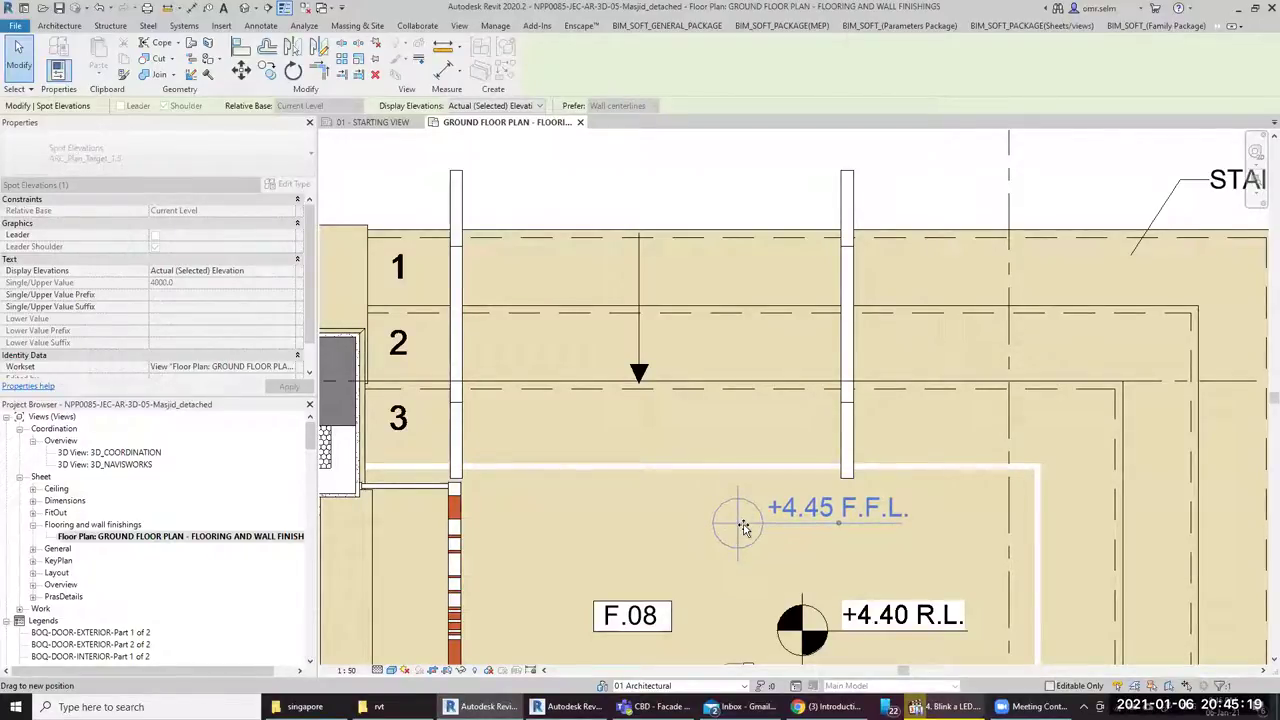
pyautogui.moveTo(743, 528)
pyautogui.mouseDown()
pyautogui.moveTo(740, 310)
pyautogui.moveTo(749, 347)
pyautogui.moveTo(720, 518)
pyautogui.moveTo(757, 200)
pyautogui.moveTo(763, 286)
pyautogui.moveTo(757, 204)
pyautogui.moveTo(720, 527)
pyautogui.mouseUp()
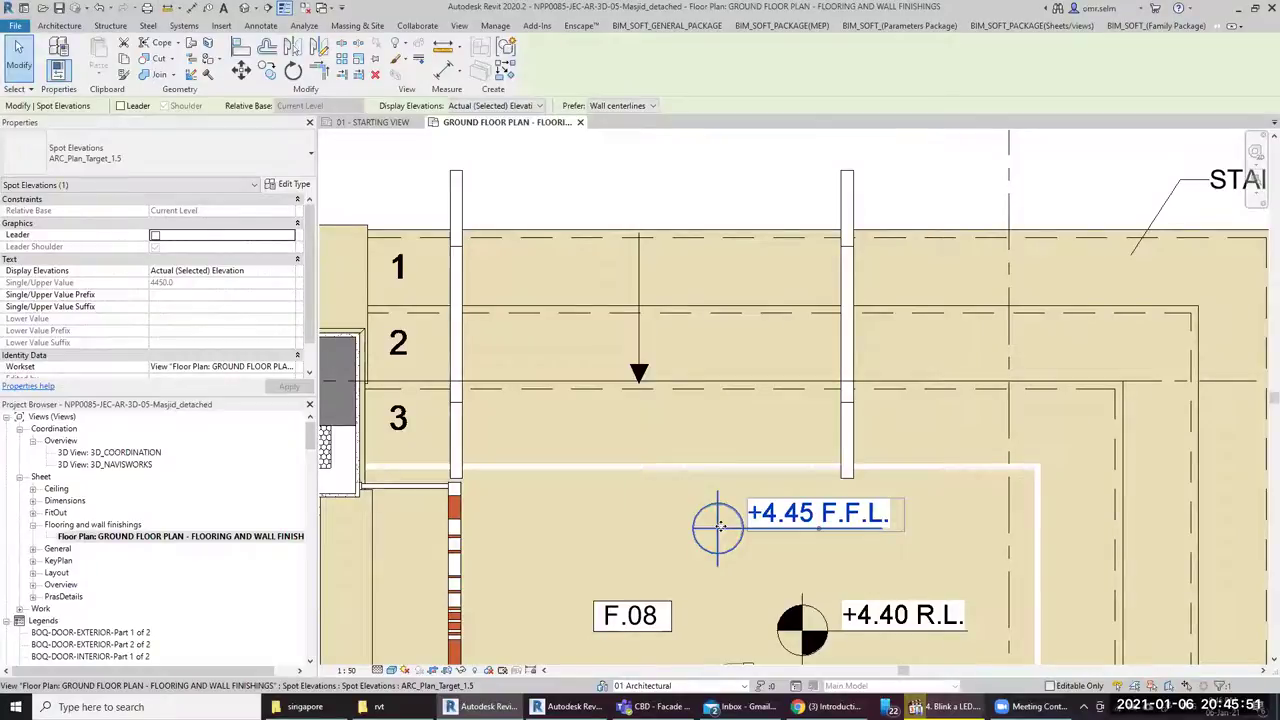
# Pan down to bring the Pantry, WC and Imam Room into view
pyautogui.scroll(-2, 800, 450)
pyautogui.scroll(-2, 913, 538)
pyautogui.moveTo(913, 538); pyautogui.dragTo(784, 314, button='middle')
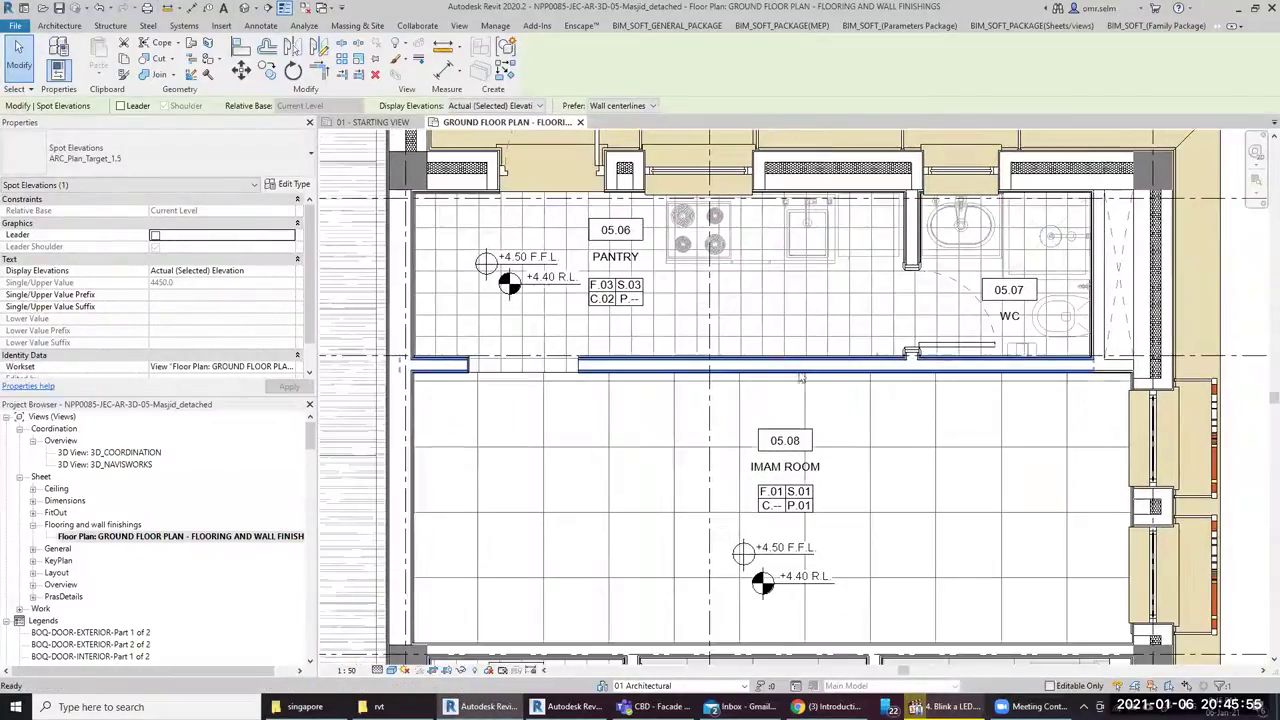
# Select and then deselect the Imam Room tag 05.08, and pan the plan
pyautogui.click(795, 470)
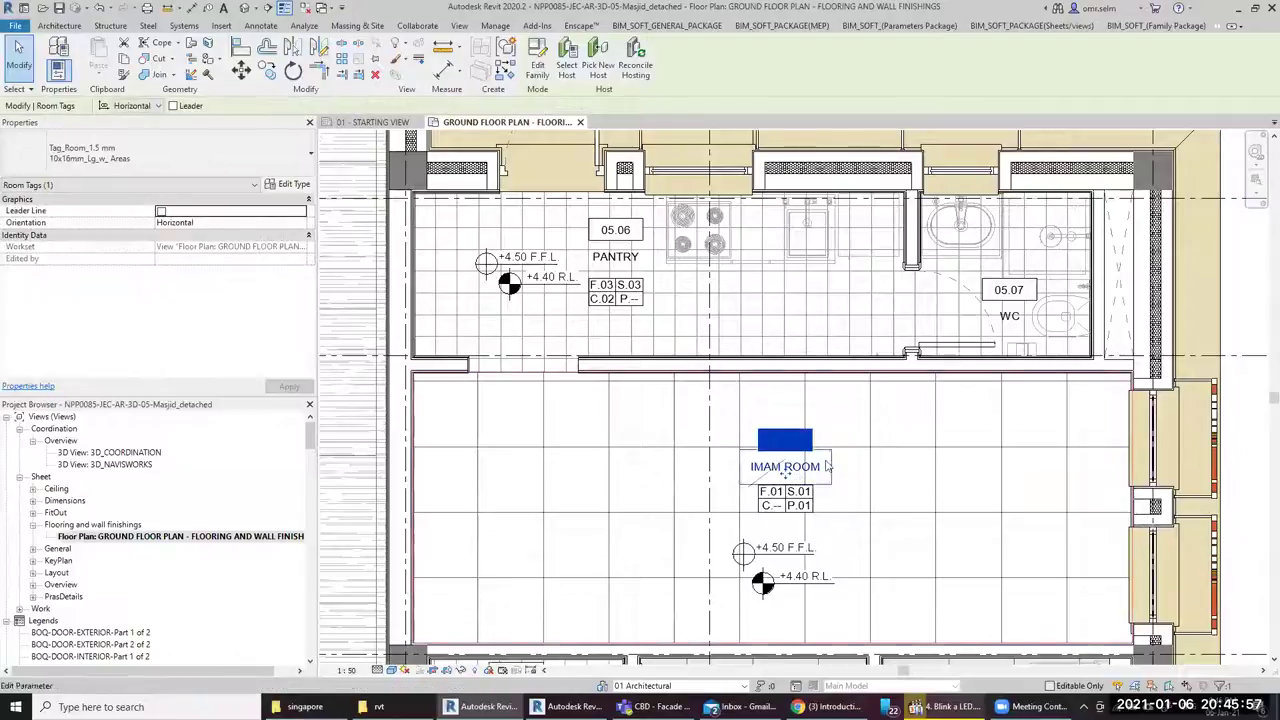
pyautogui.press('Escape')
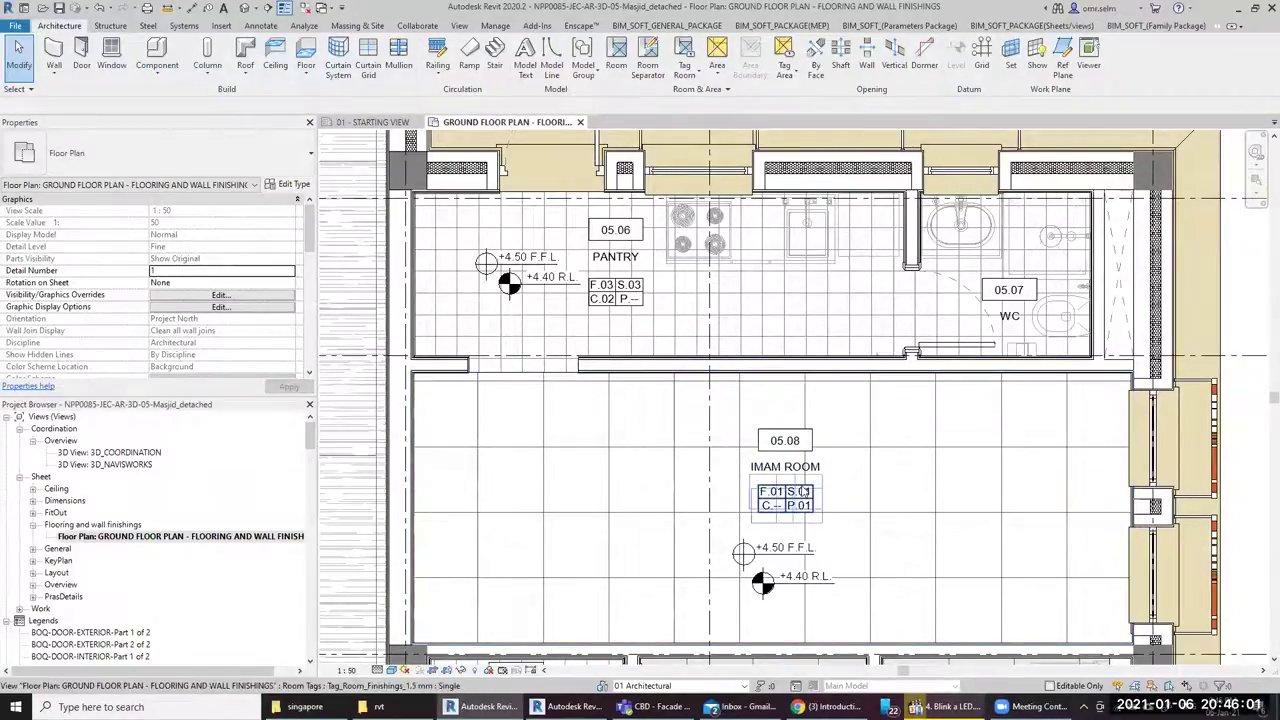
pyautogui.scroll(2, 758, 445)
pyautogui.scroll(-2, 760, 450)
pyautogui.scroll(-1, 800, 470)
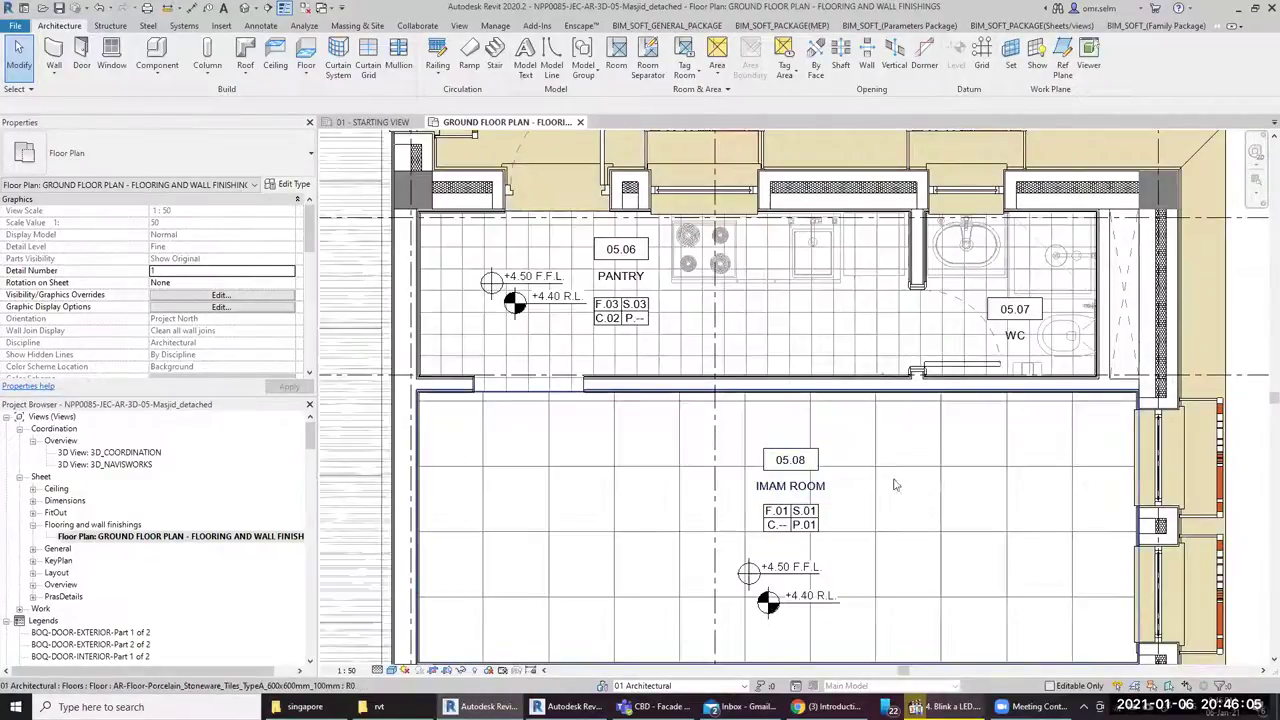
pyautogui.moveTo(1069, 453); pyautogui.dragTo(921, 443, button='middle')
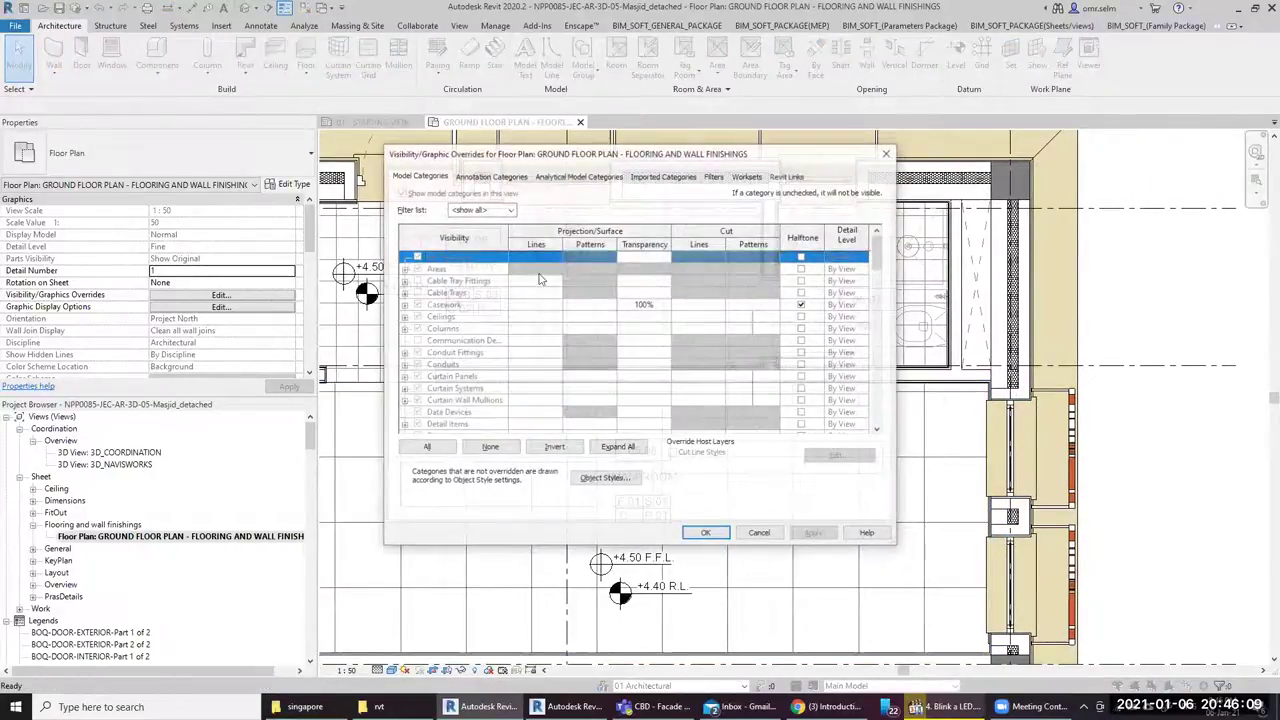
# Enable Rooms Interior Fill and Reference in the AR_Sheet_Plan_Finishings_50 template's V/G overrides
pyautogui.scroll(-5, 297, 307)
pyautogui.scroll(-3, 297, 307)
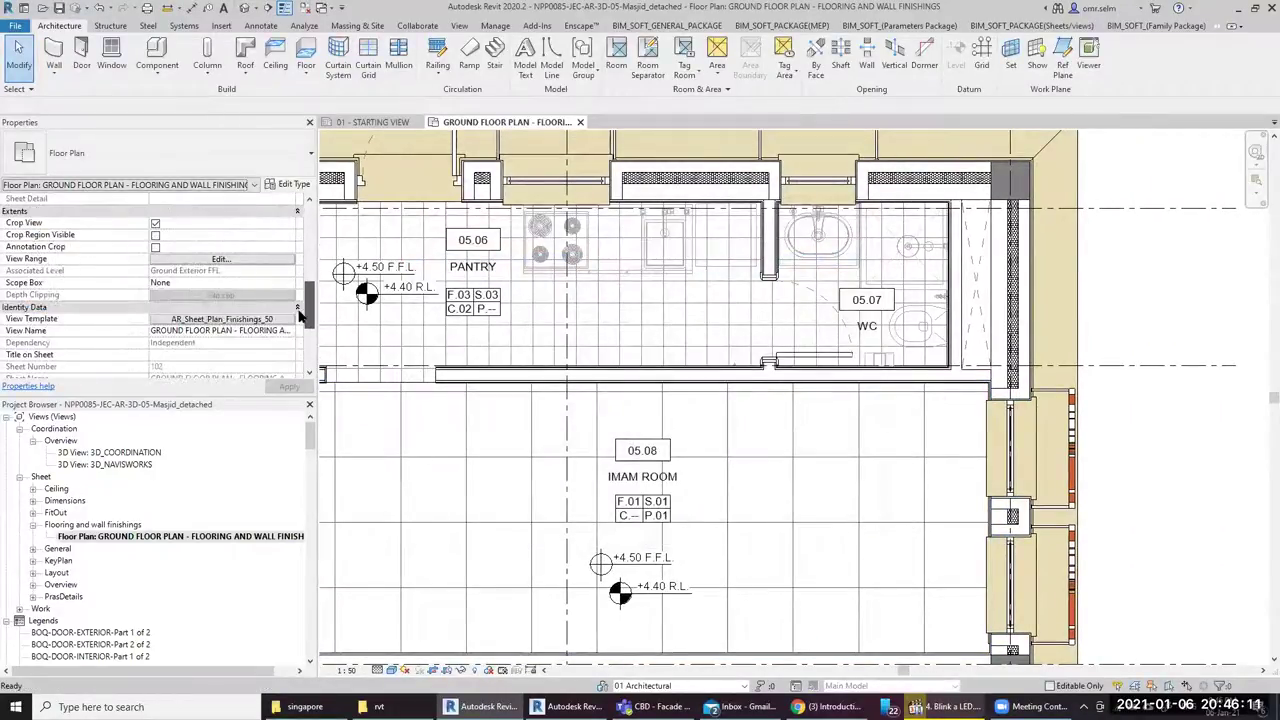
pyautogui.click(222, 318)
pyautogui.click(721, 326)
pyautogui.click(510, 305)
pyautogui.scroll(-7, 512, 330)
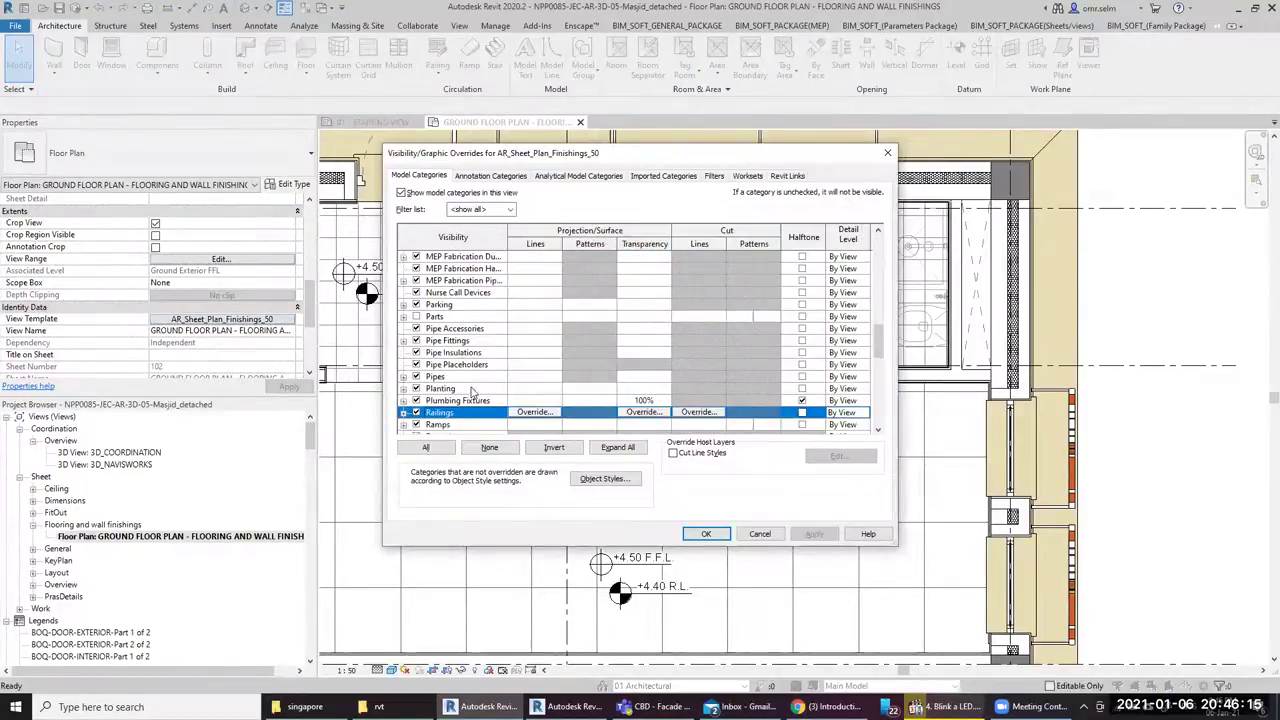
pyautogui.scroll(-6, 472, 392)
pyautogui.click(438, 413)
pyautogui.click(404, 413)
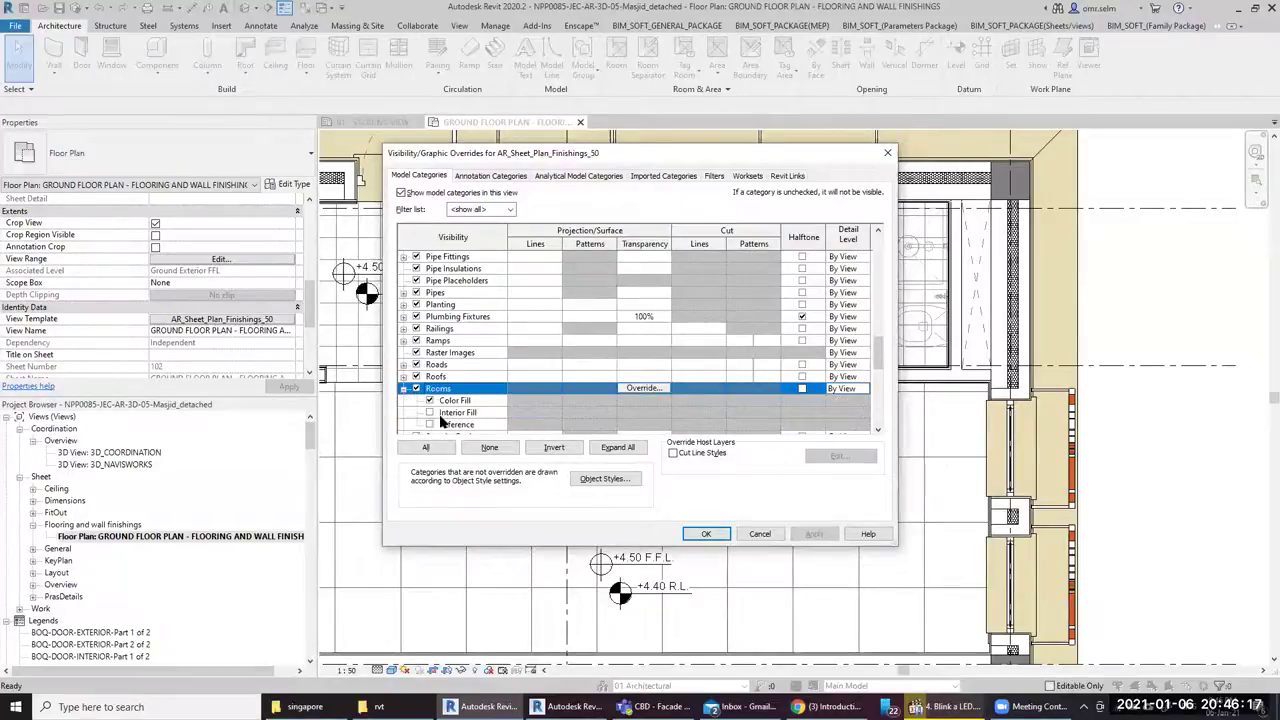
pyautogui.click(430, 428)
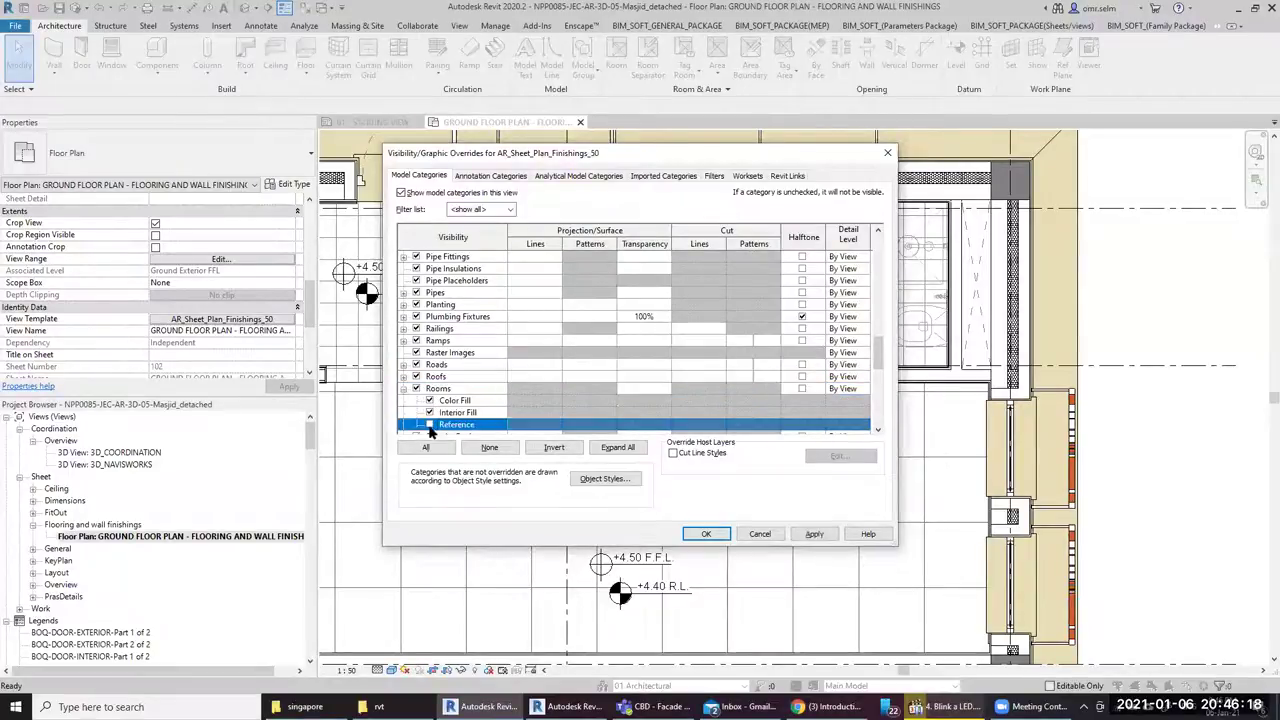
pyautogui.click(705, 533)
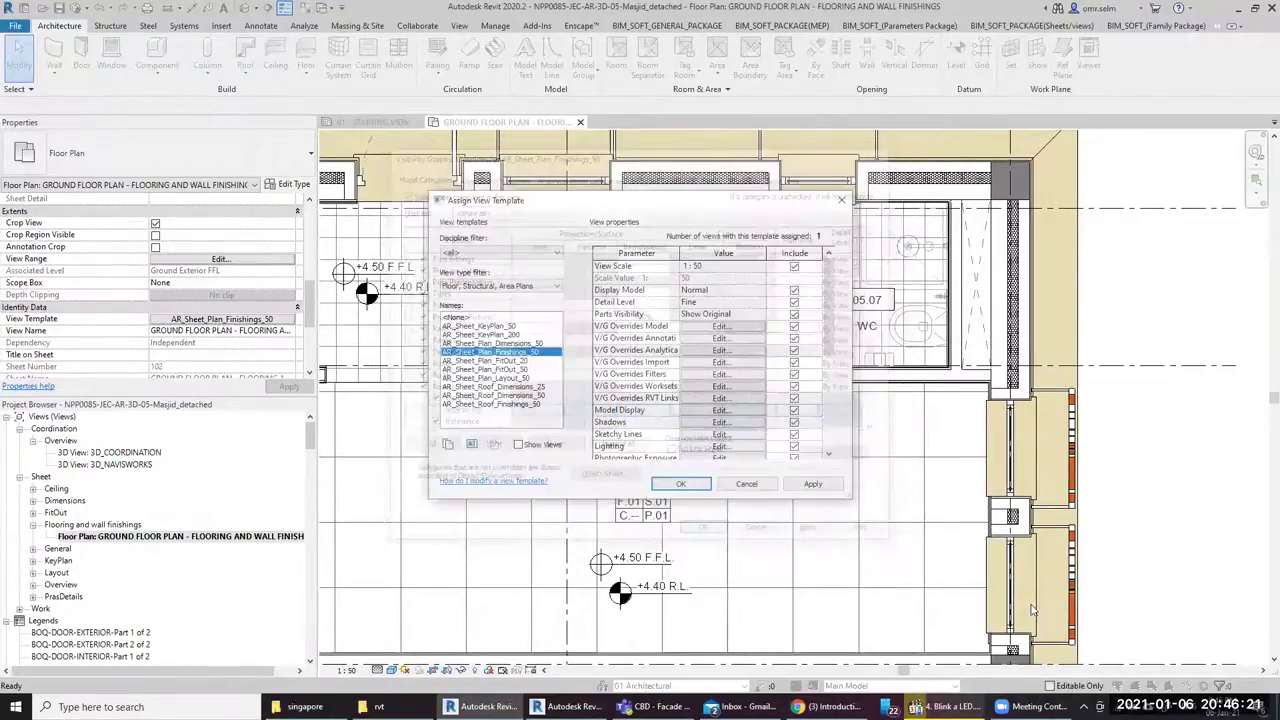
pyautogui.click(680, 484)
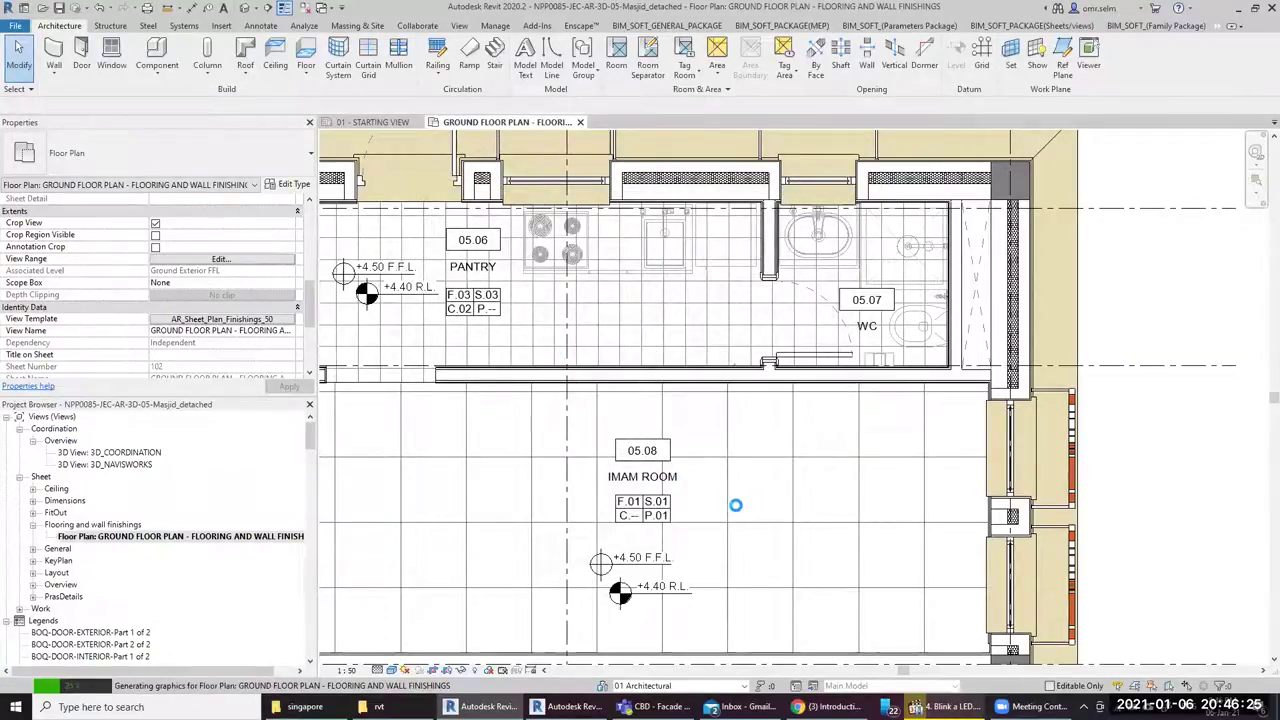
# Select the IMAM ROOM to review its properties, then deselect it
pyautogui.click(680, 430)
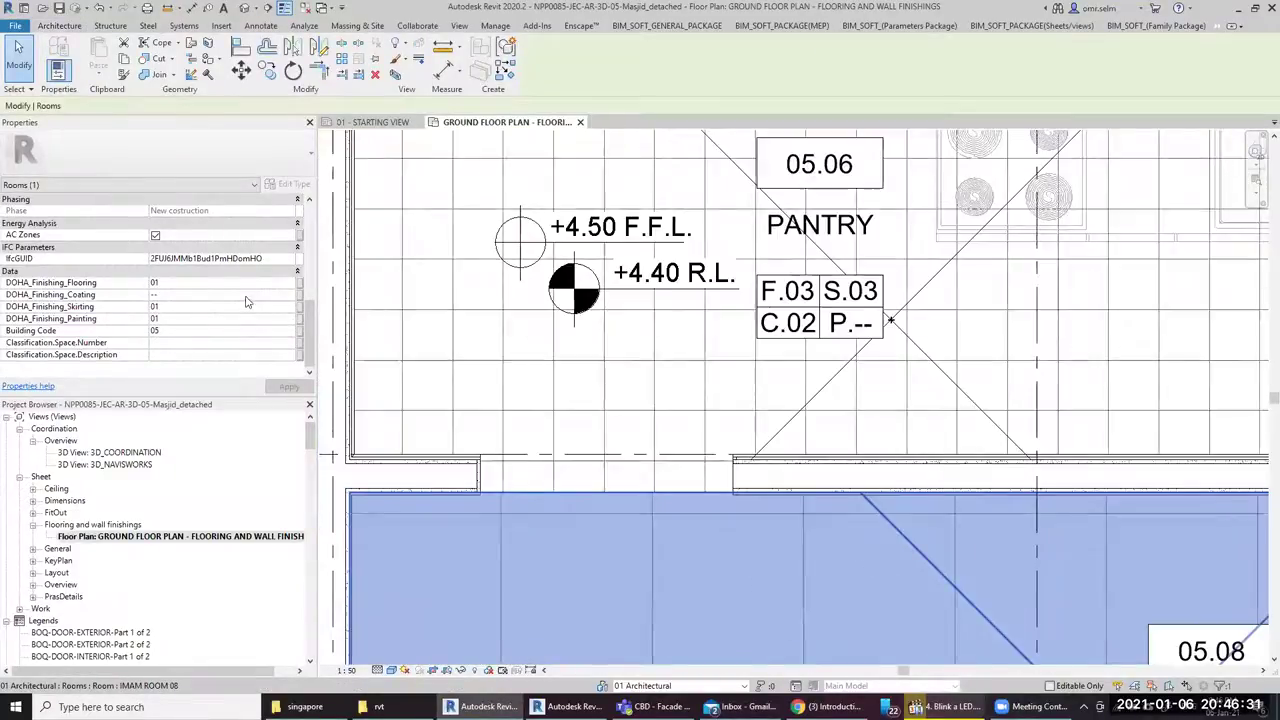
pyautogui.moveTo(311, 283); pyautogui.dragTo(311, 210)
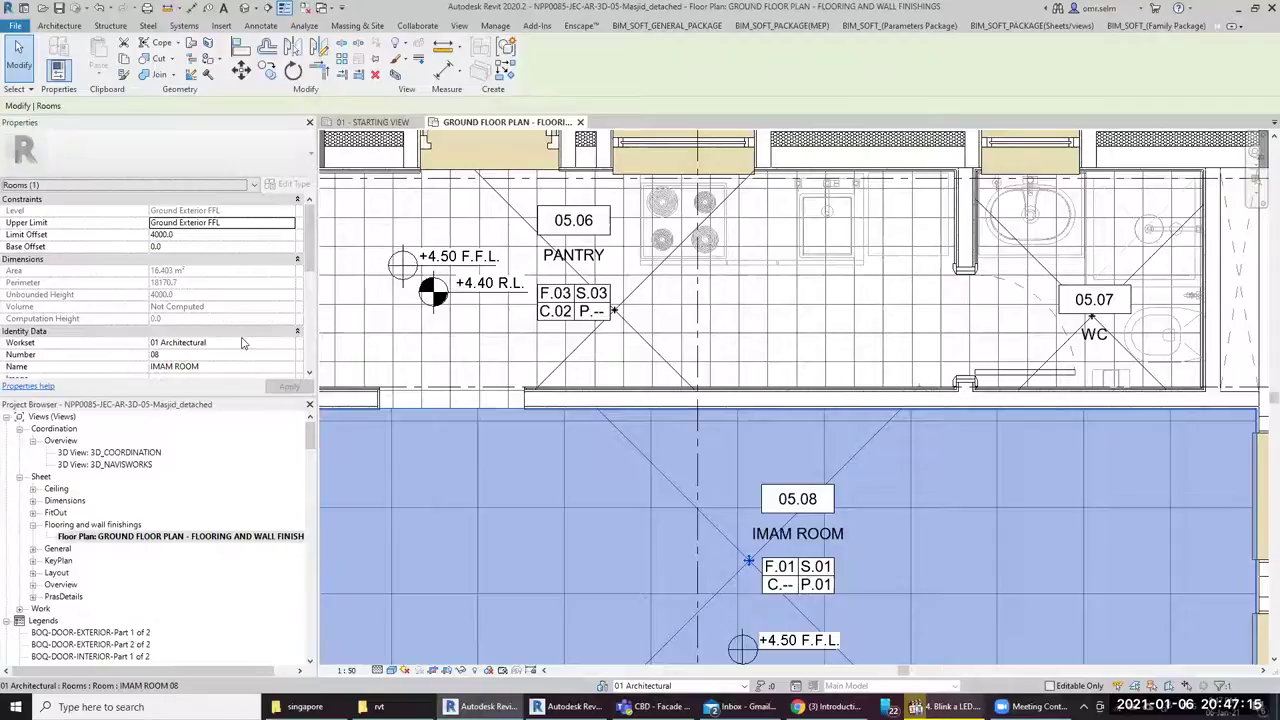
pyautogui.press('Escape')
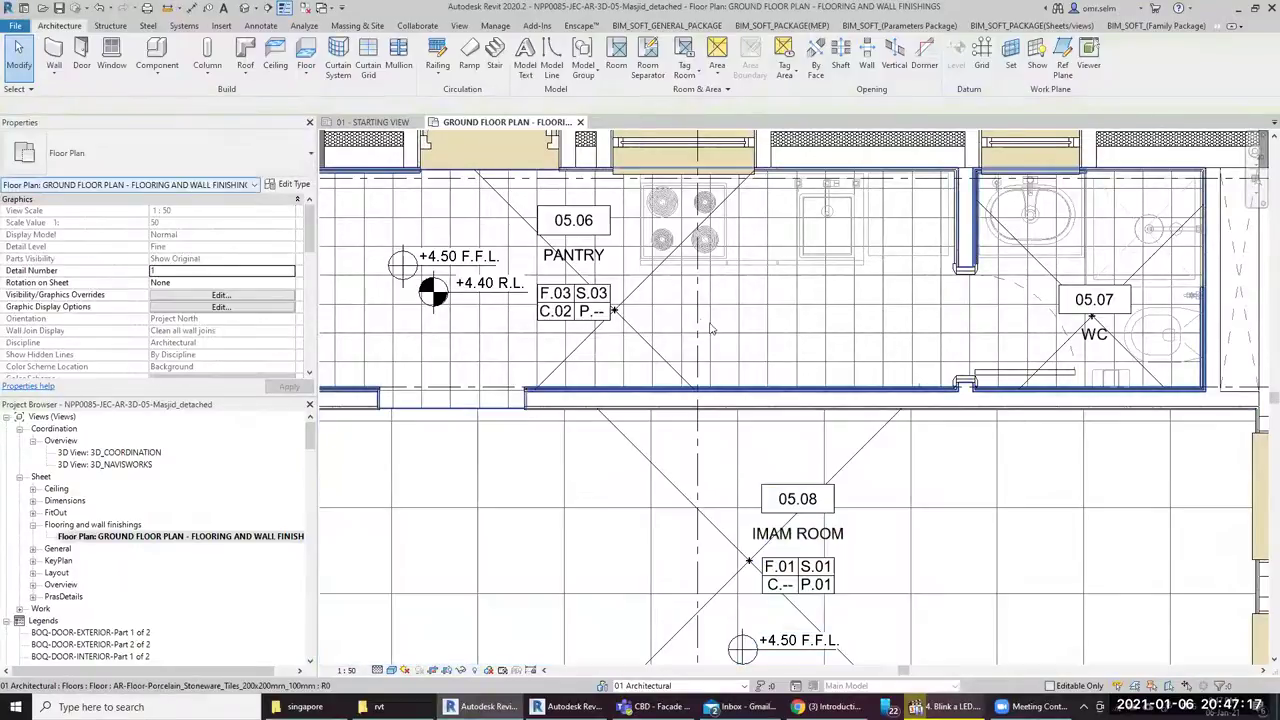
# Pan to the Men's WC, Electrical Room and Ablution Washing & Toilets area
pyautogui.scroll(-2, 700, 320)
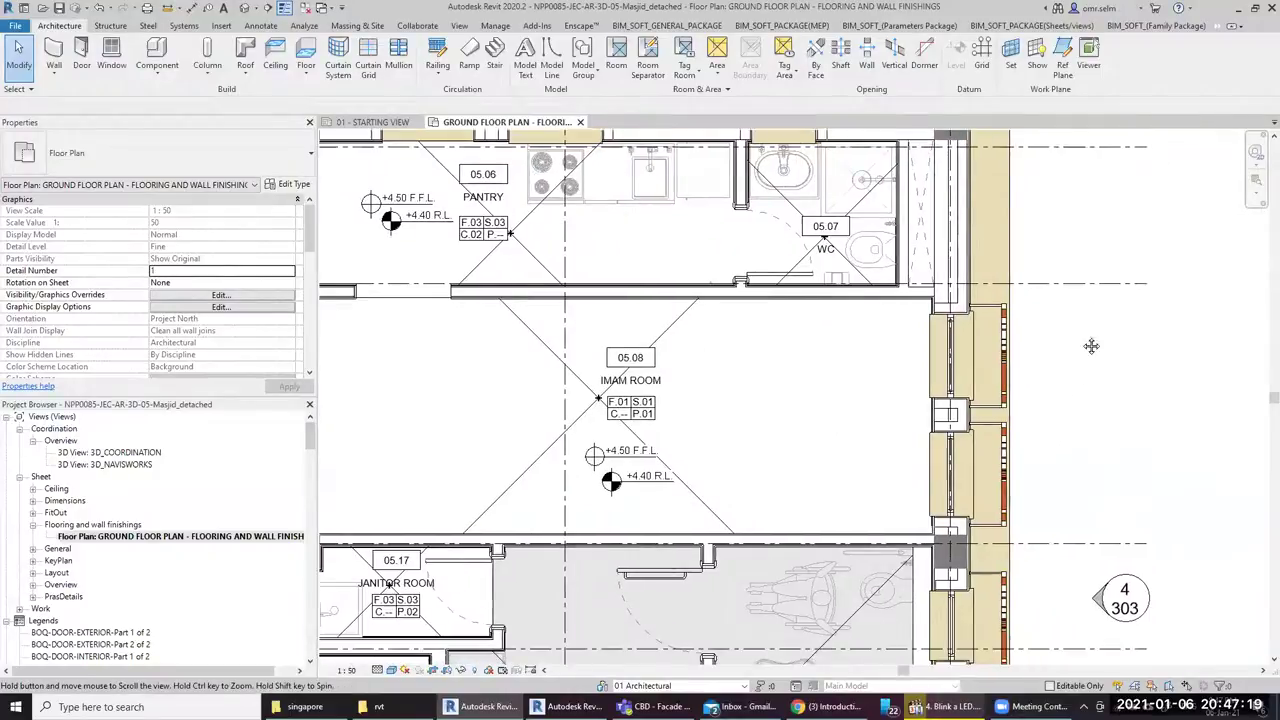
pyautogui.moveTo(700, 320); pyautogui.dragTo(1114, 260, button='middle')
pyautogui.moveTo(661, 601); pyautogui.dragTo(768, 345, button='middle')
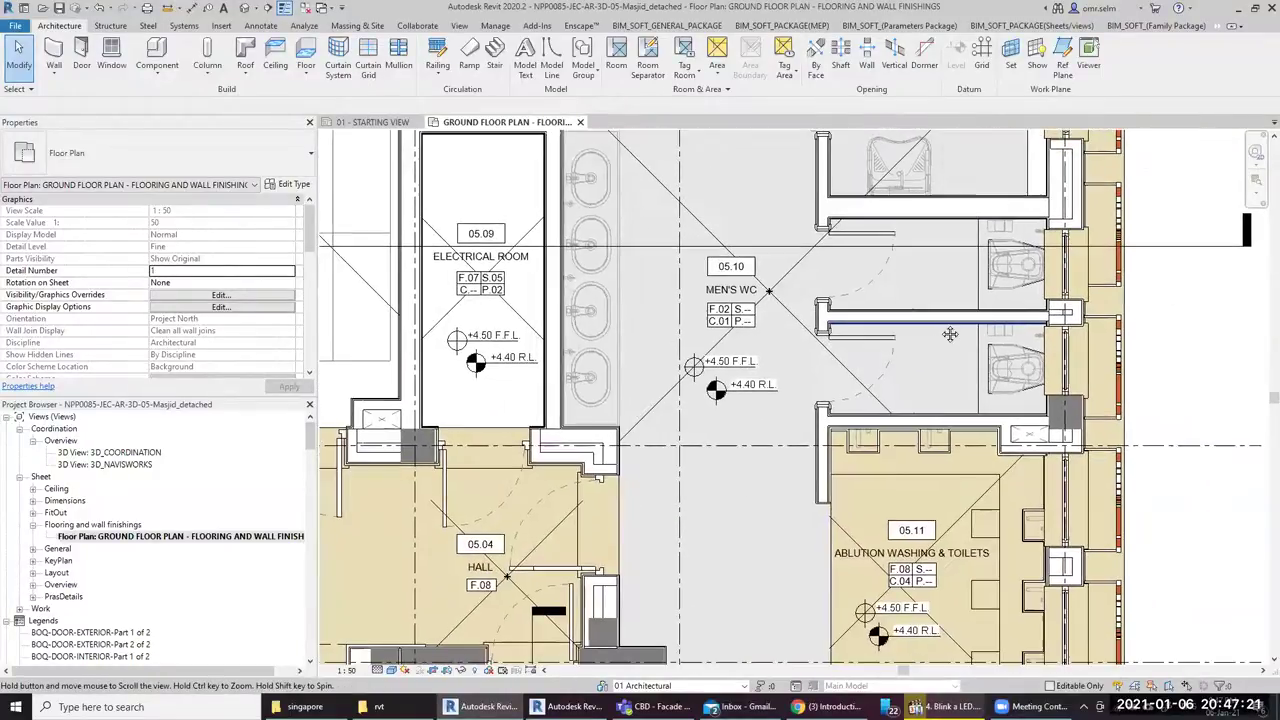
pyautogui.scroll(1, 768, 345)
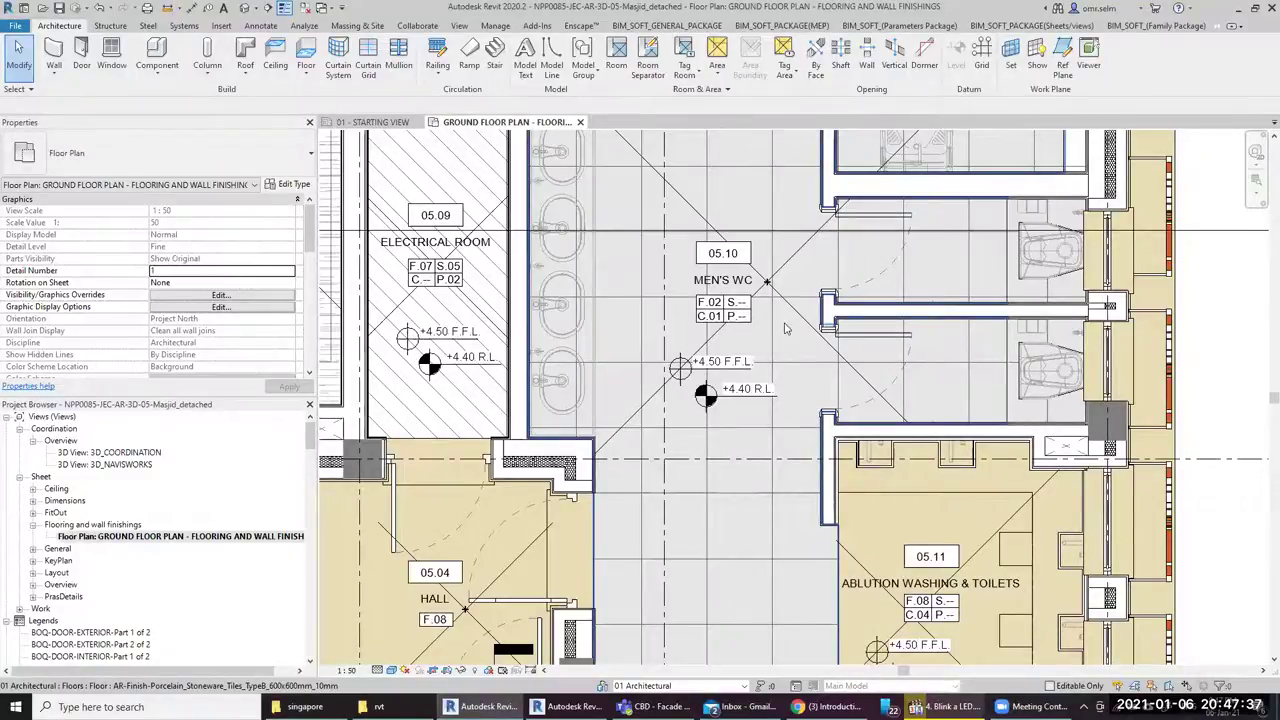
pyautogui.scroll(-2, 700, 440)
pyautogui.scroll(-1, 700, 440)
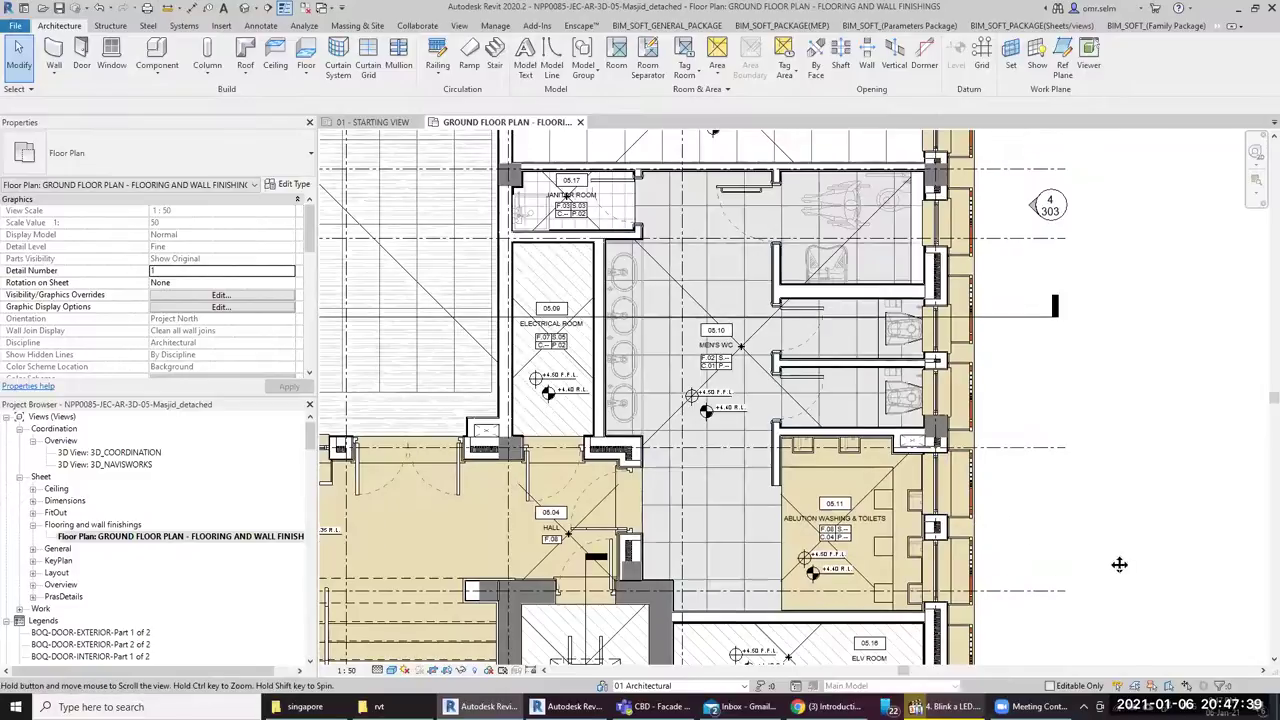
pyautogui.moveTo(1119, 564); pyautogui.dragTo(1034, 565, button='middle')
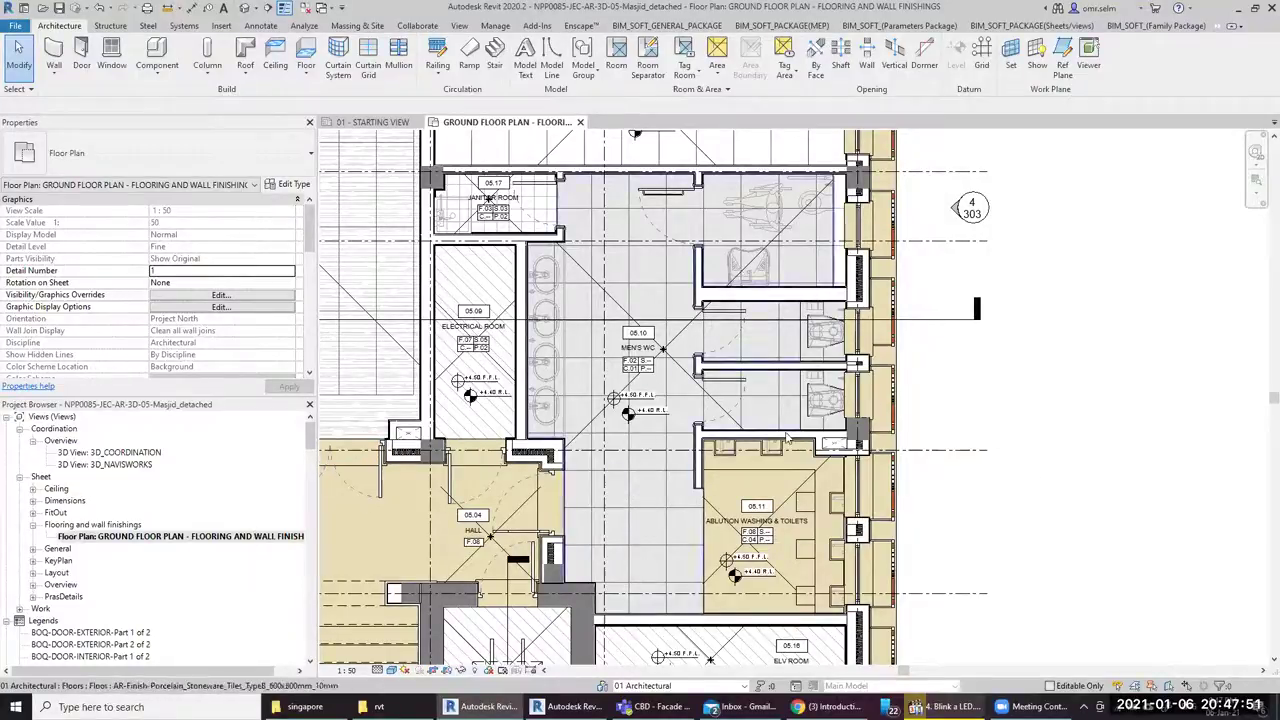
# Expand KeyPlan, open the KEYPLAN - 3D floor plan, then collapse the KeyPlan group
pyautogui.doubleClick(60, 561)
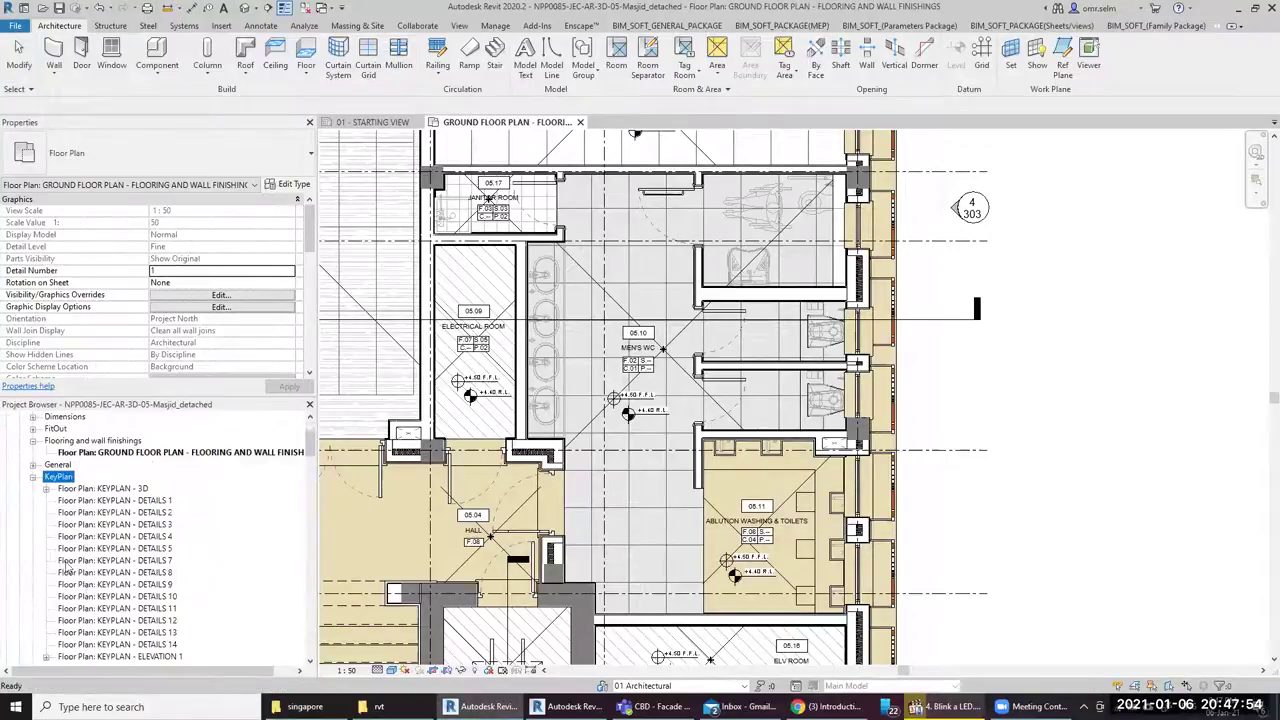
pyautogui.click(116, 488)
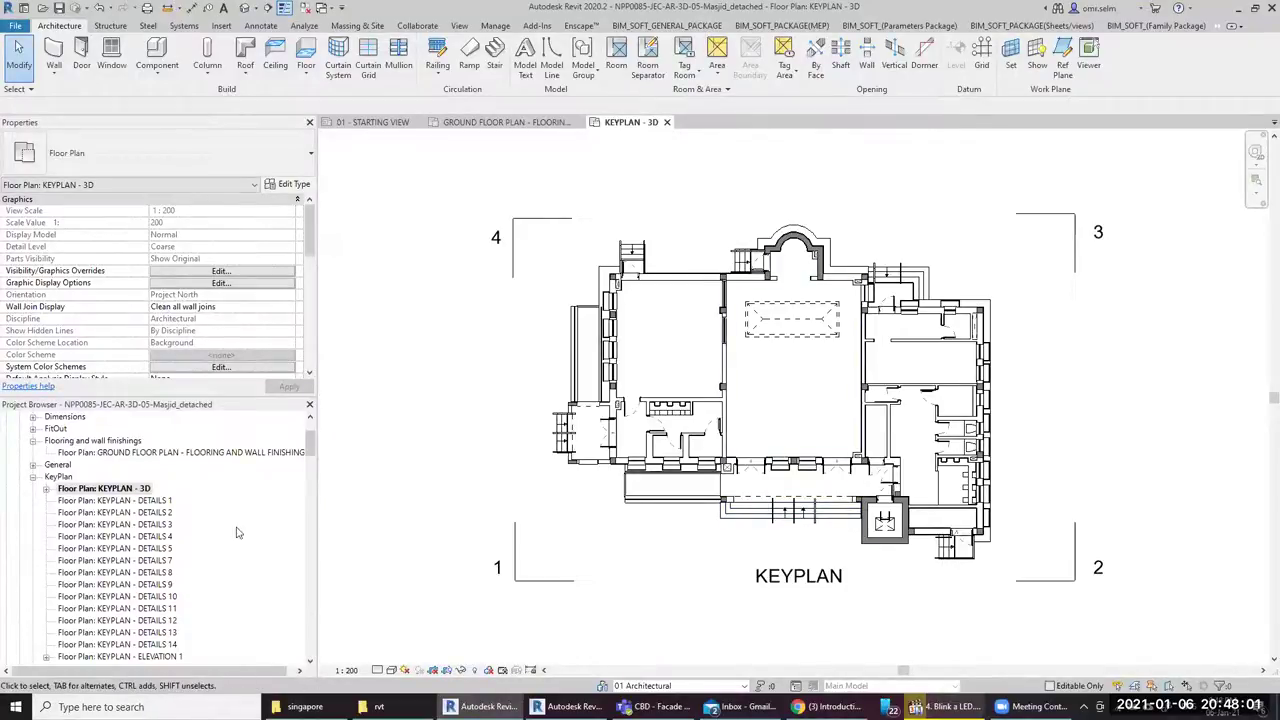
pyautogui.click(146, 574)
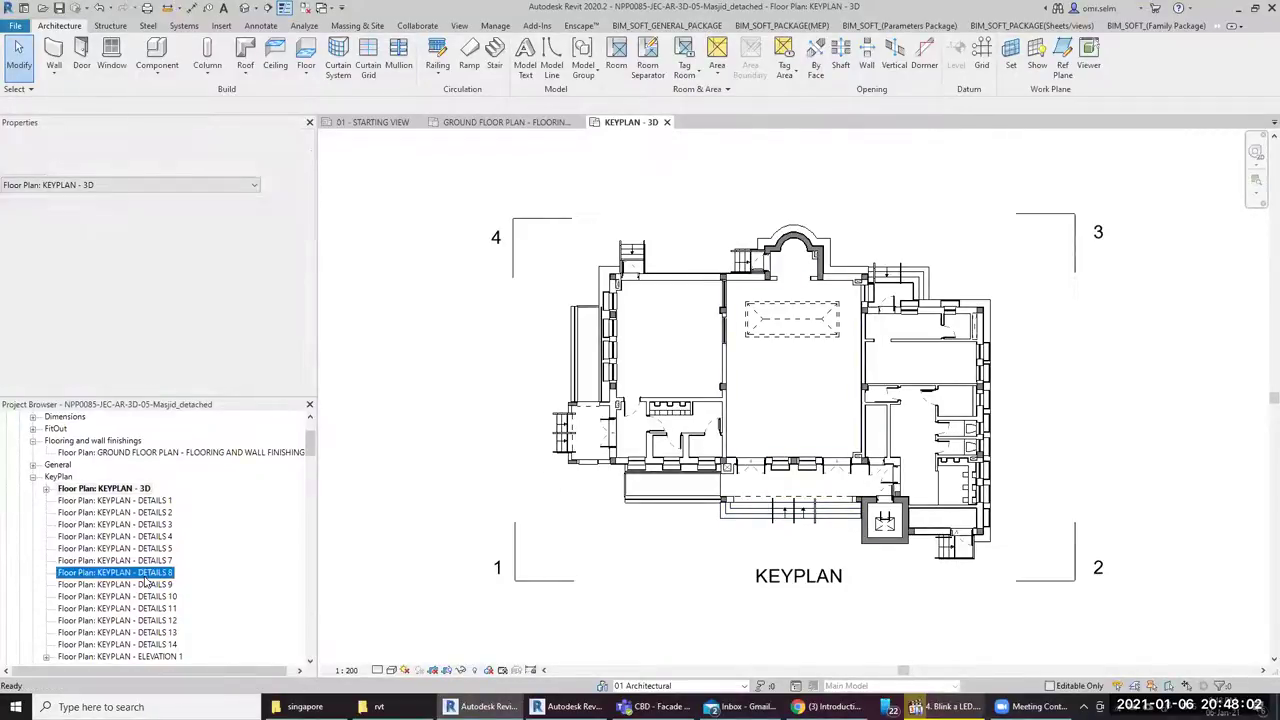
pyautogui.click(33, 478)
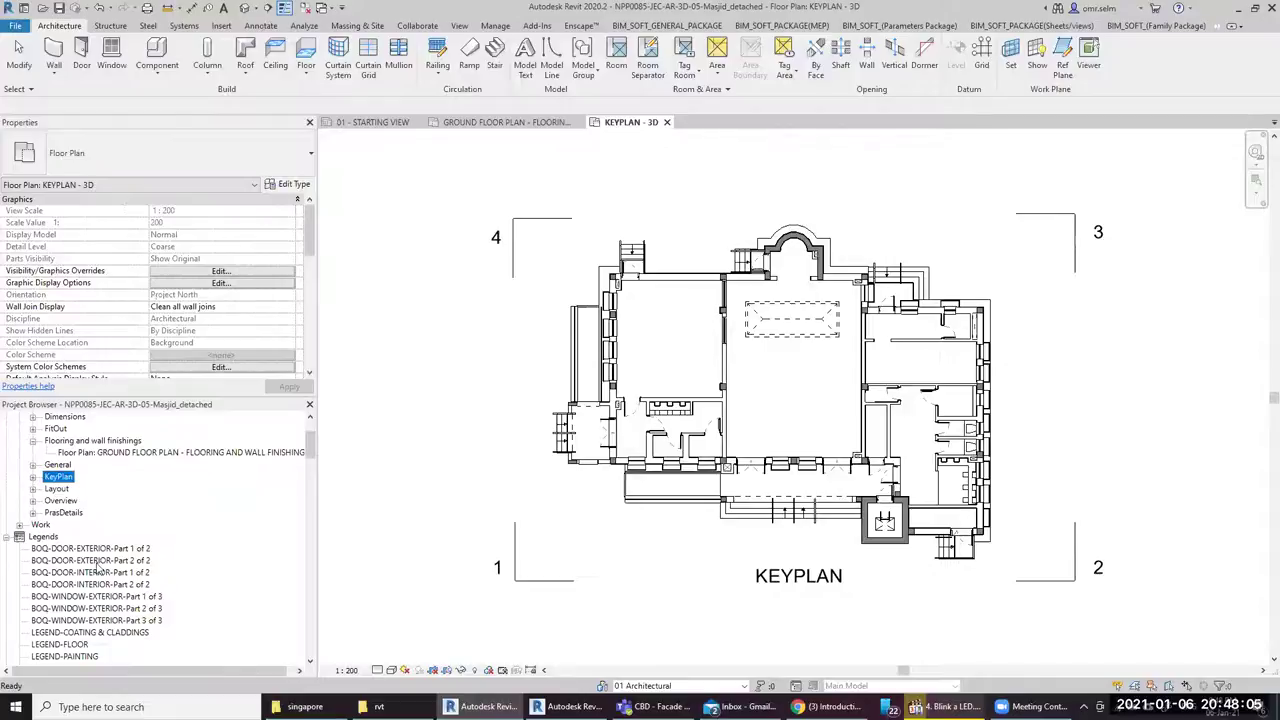
pyautogui.scroll(-2, 84, 550)
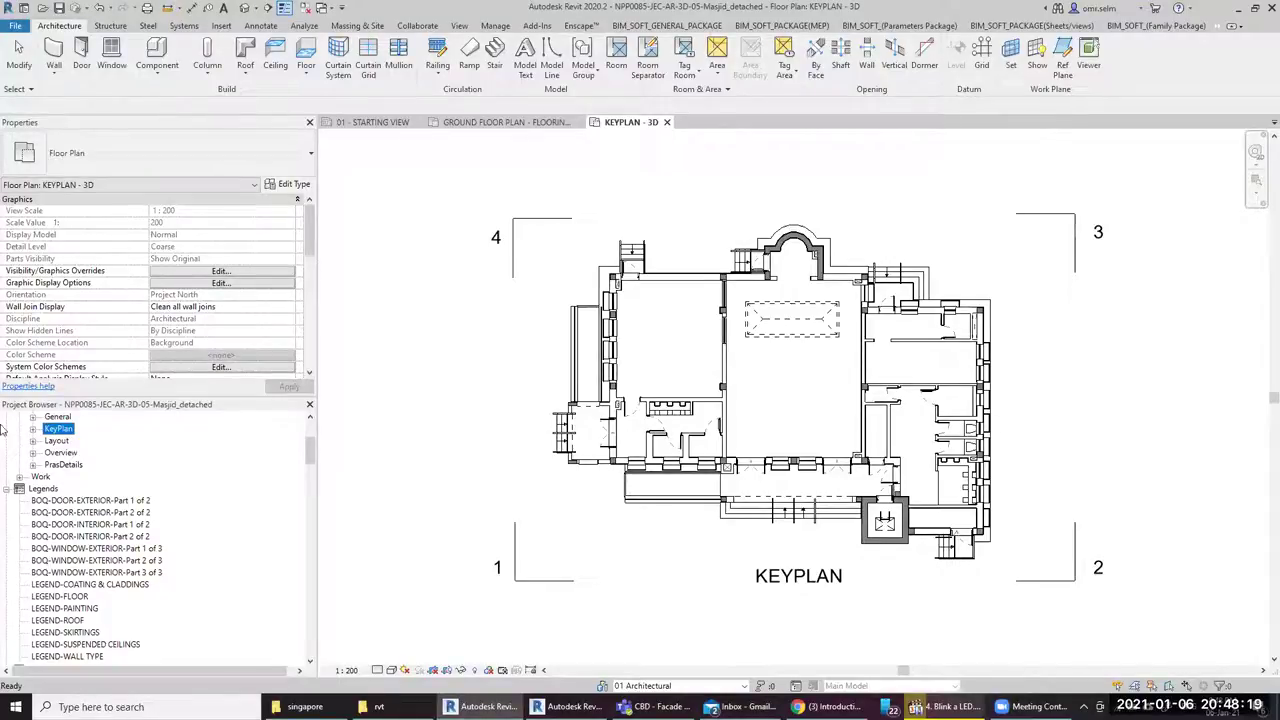
# Collapse Legends and open sheet 100 - GROUND FLOOR PLAN - LAYOUT
pyautogui.click(7, 490)
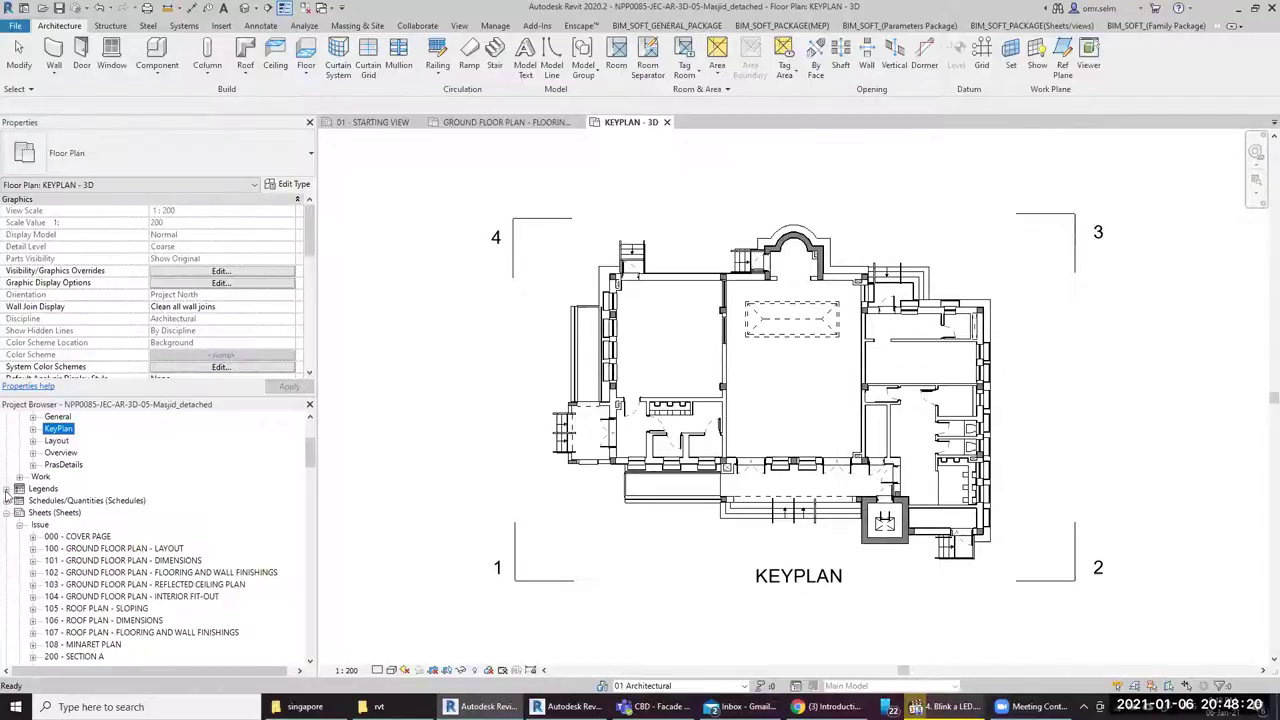
pyautogui.click(66, 540)
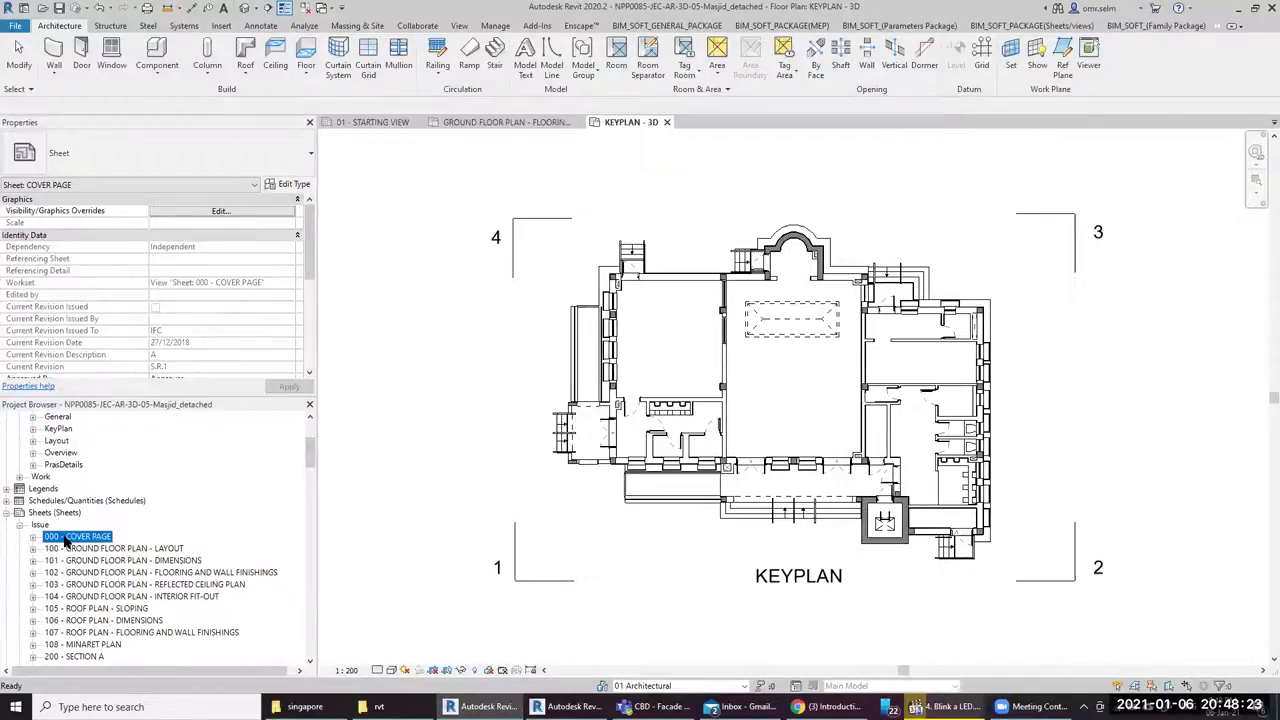
pyautogui.doubleClick(95, 548)
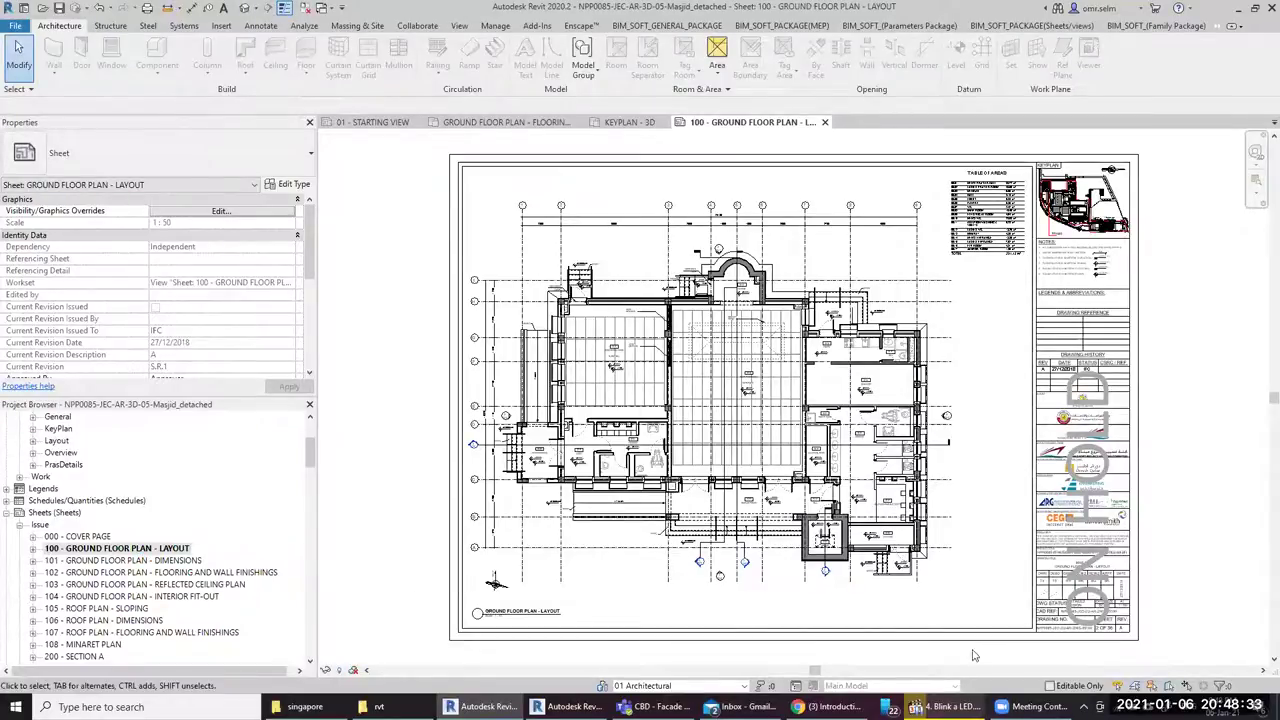
pyautogui.scroll(4, 1151, 640)
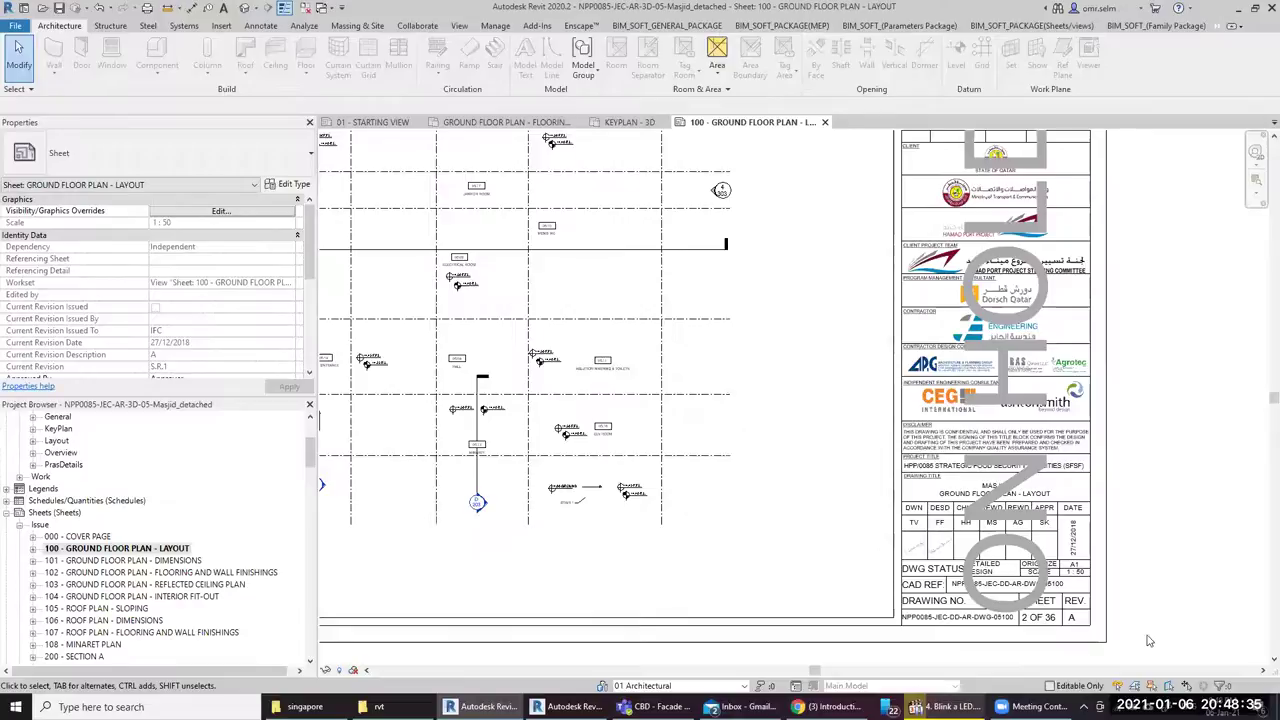
pyautogui.scroll(4, 1151, 640)
pyautogui.moveTo(790, 525); pyautogui.dragTo(760, 443, button='middle')
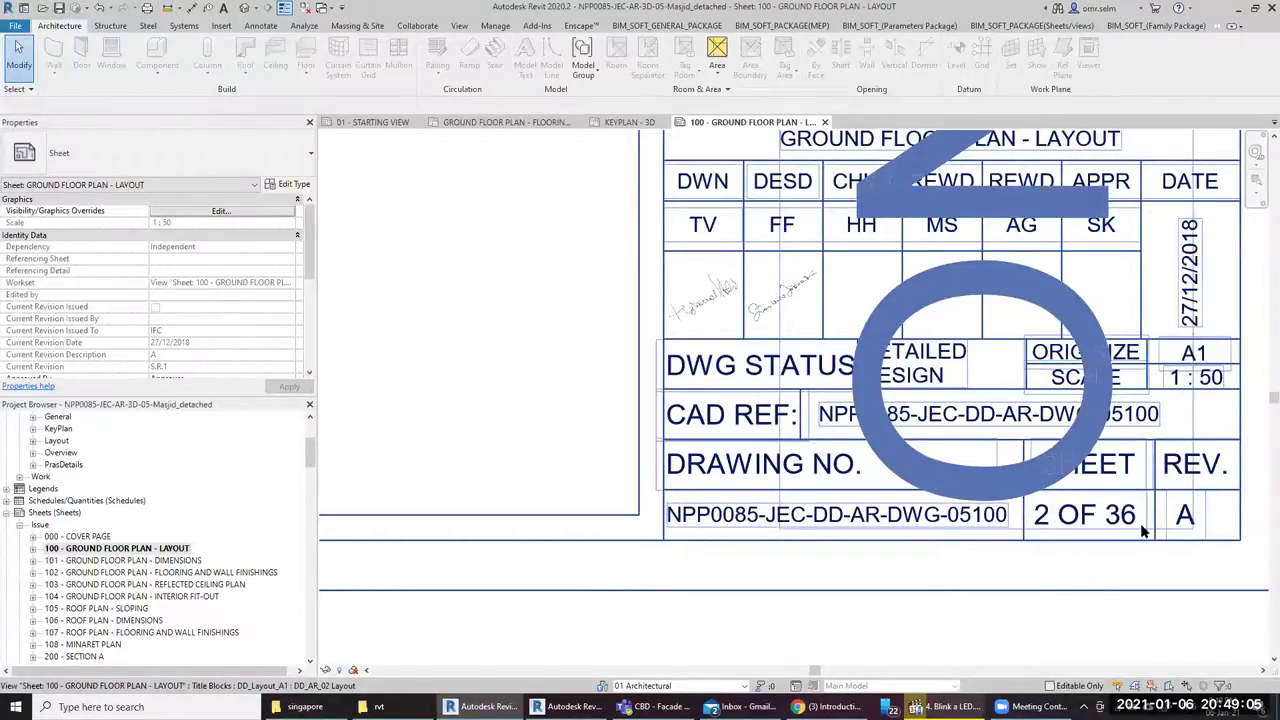
# Zoom and pan the sheet to inspect the title block and the 1 : 50 plan
pyautogui.scroll(-1, 1108, 635)
pyautogui.scroll(-1, 1108, 635)
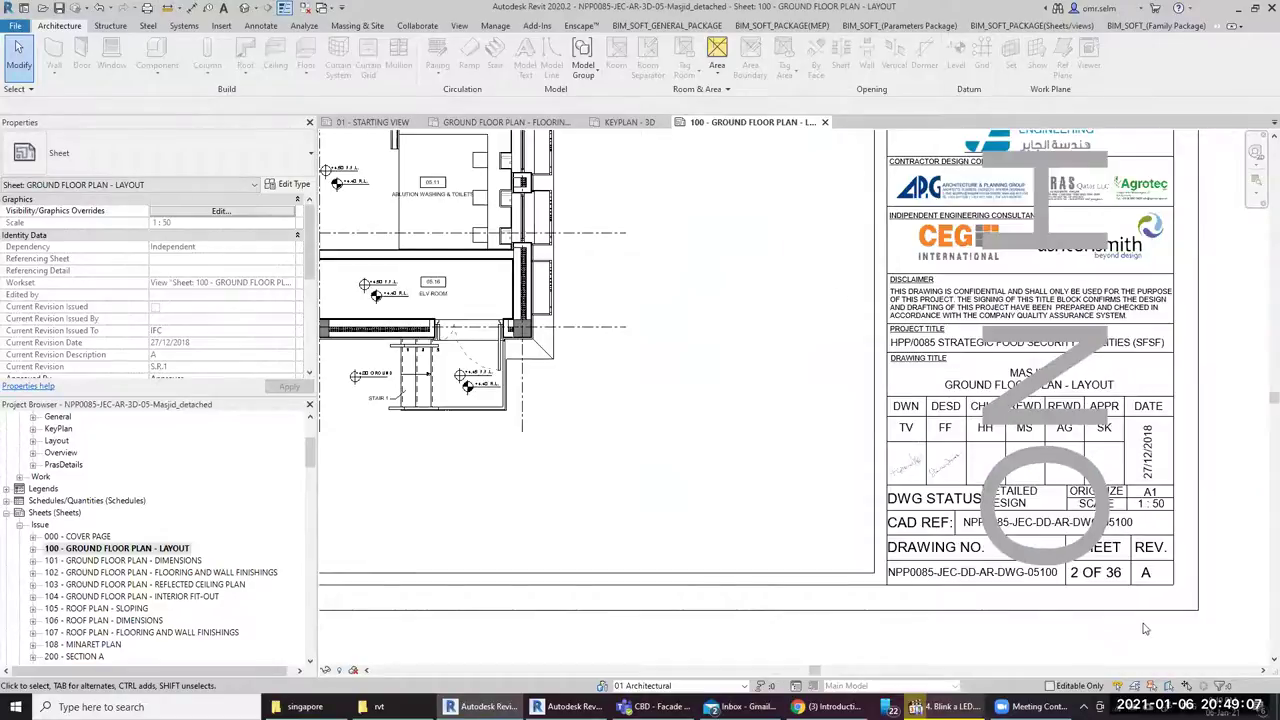
pyautogui.scroll(2, 798, 574)
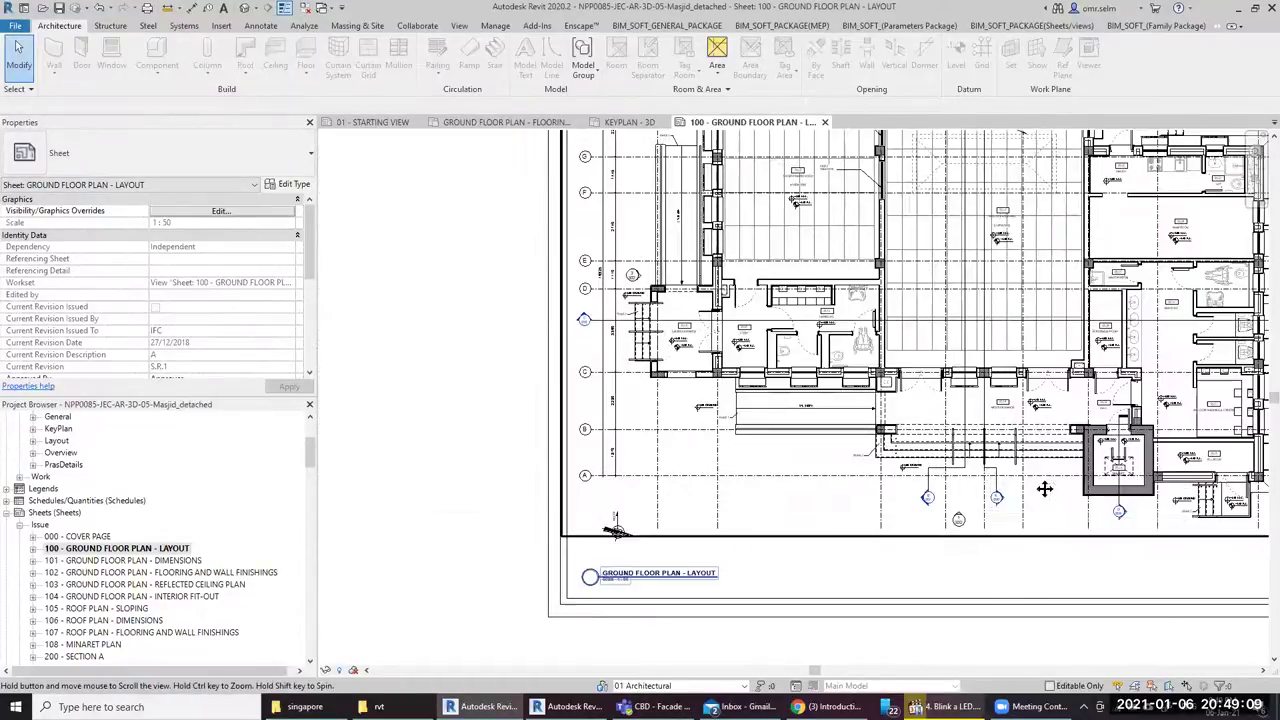
pyautogui.scroll(3, 596, 584)
pyautogui.scroll(-2, 565, 572)
pyautogui.scroll(-2, 565, 572)
pyautogui.scroll(2, 987, 533)
pyautogui.scroll(-2, 987, 533)
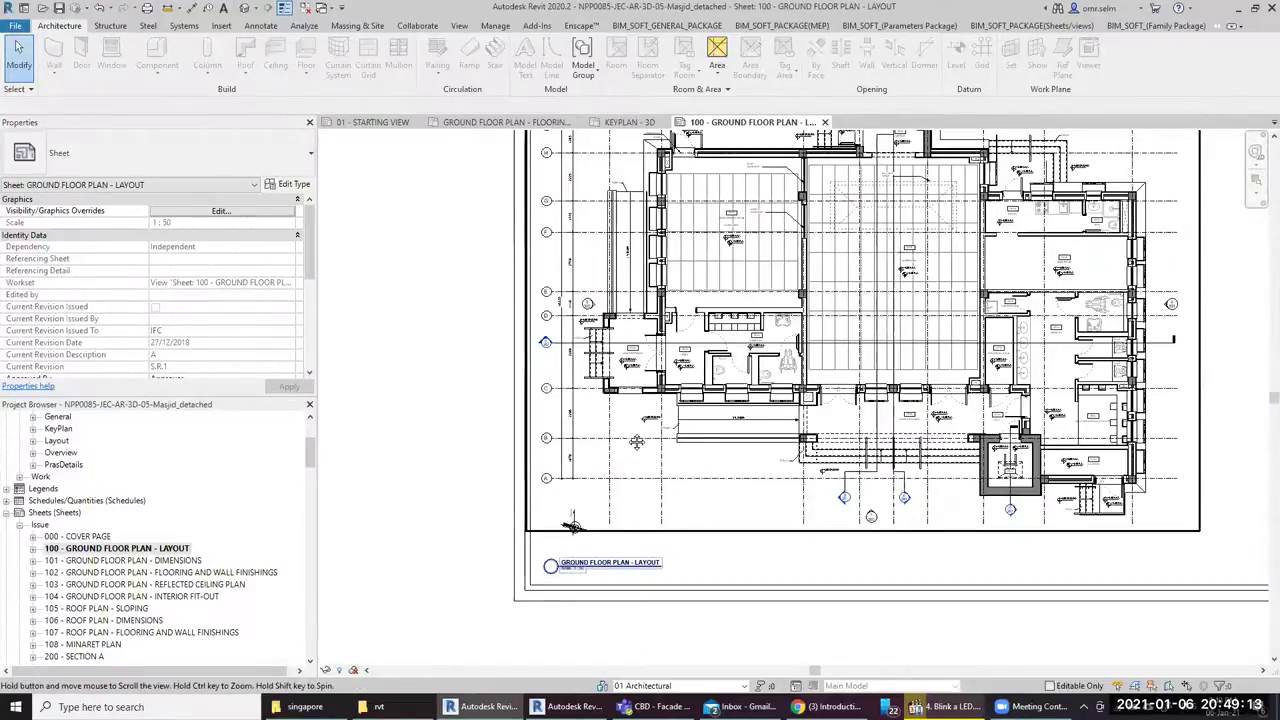
pyautogui.moveTo(1070, 516); pyautogui.dragTo(630, 439, button='middle')
pyautogui.moveTo(1134, 457); pyautogui.dragTo(1128, 530, button='middle')
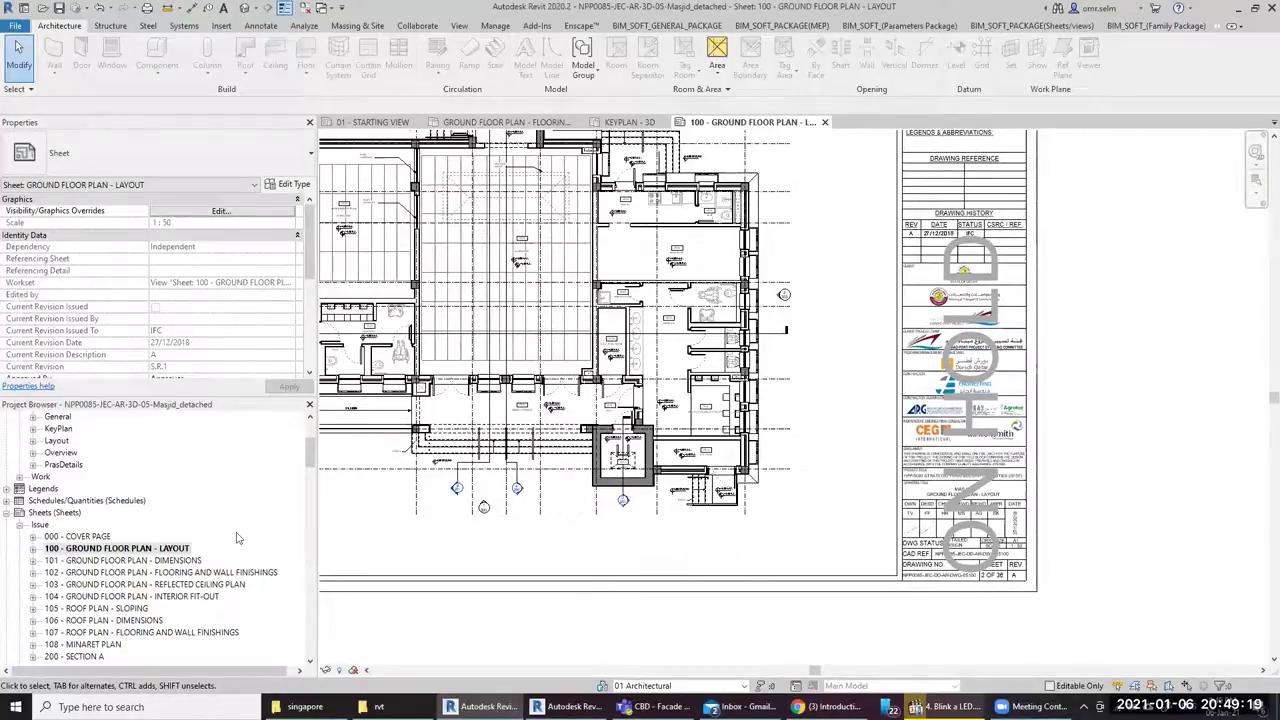
# Open the Rename dialog for sheet 100 - GROUND FLOOR PLAN - LAYOUT
pyautogui.rightClick(162, 551)
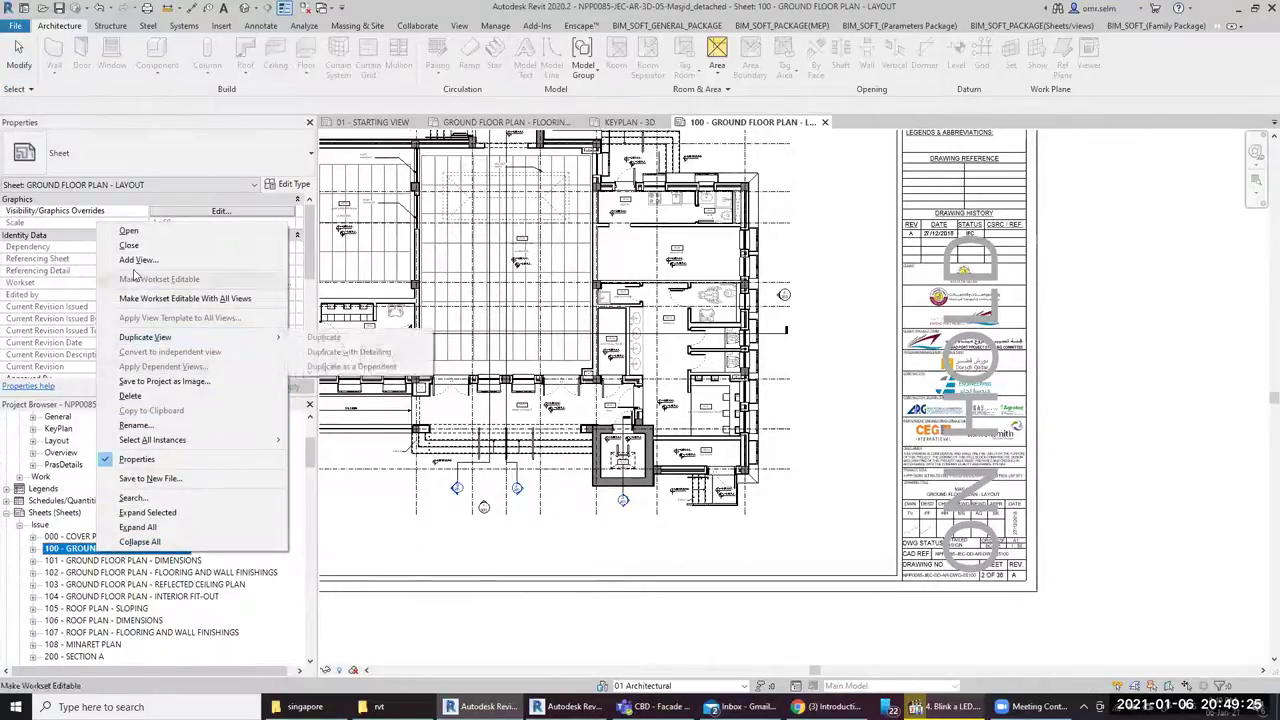
pyautogui.click(135, 425)
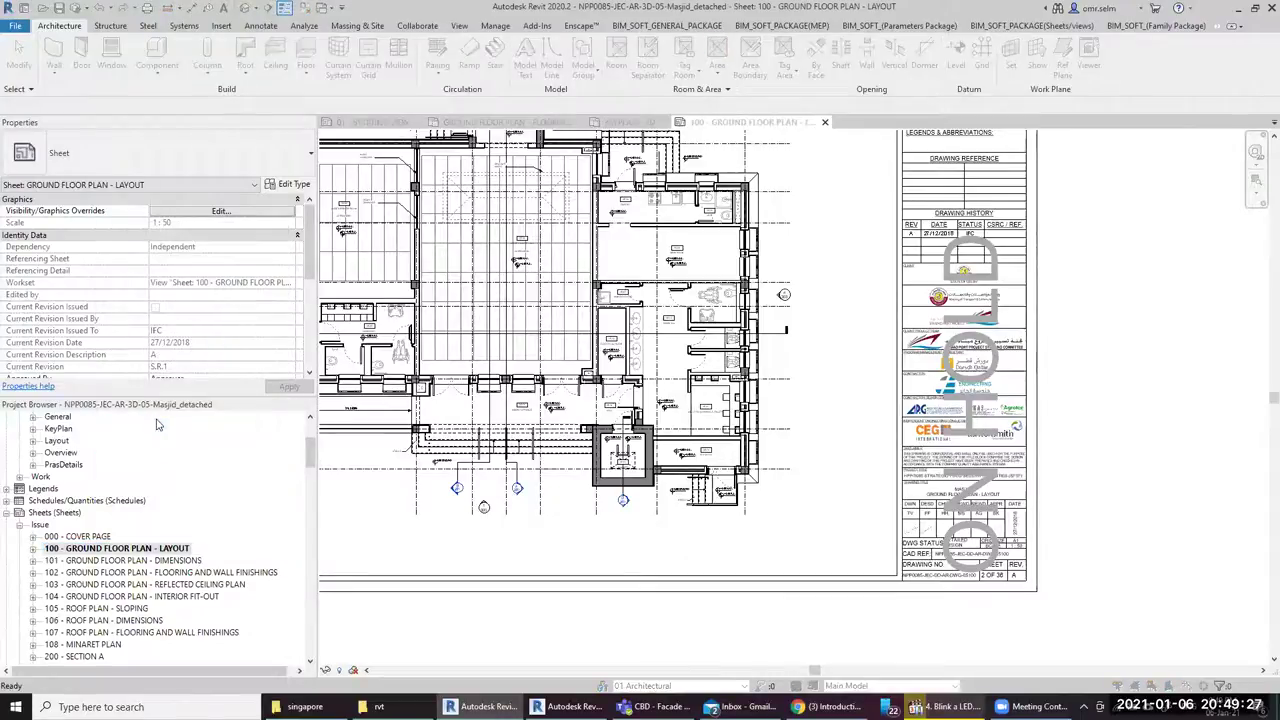
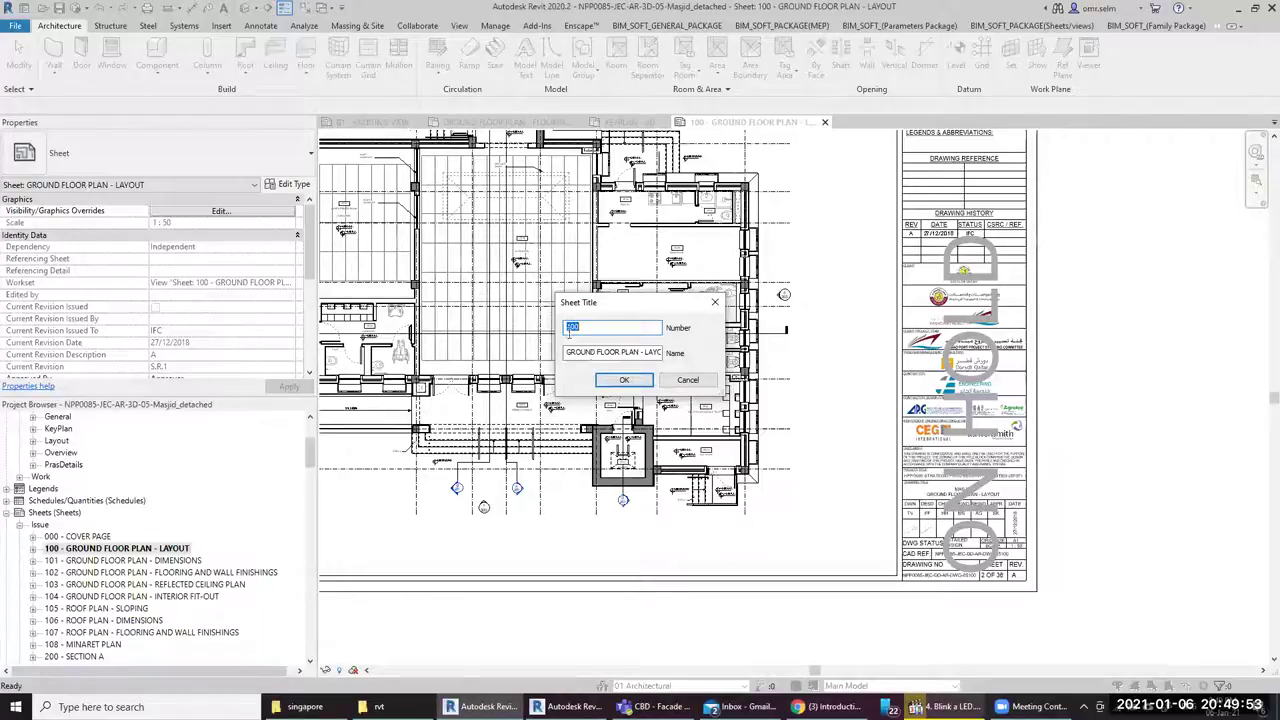
# Dismiss the Sheet Title prompt and zoom in to select the Table of Areas on sheet 100
pyautogui.click(688, 380)
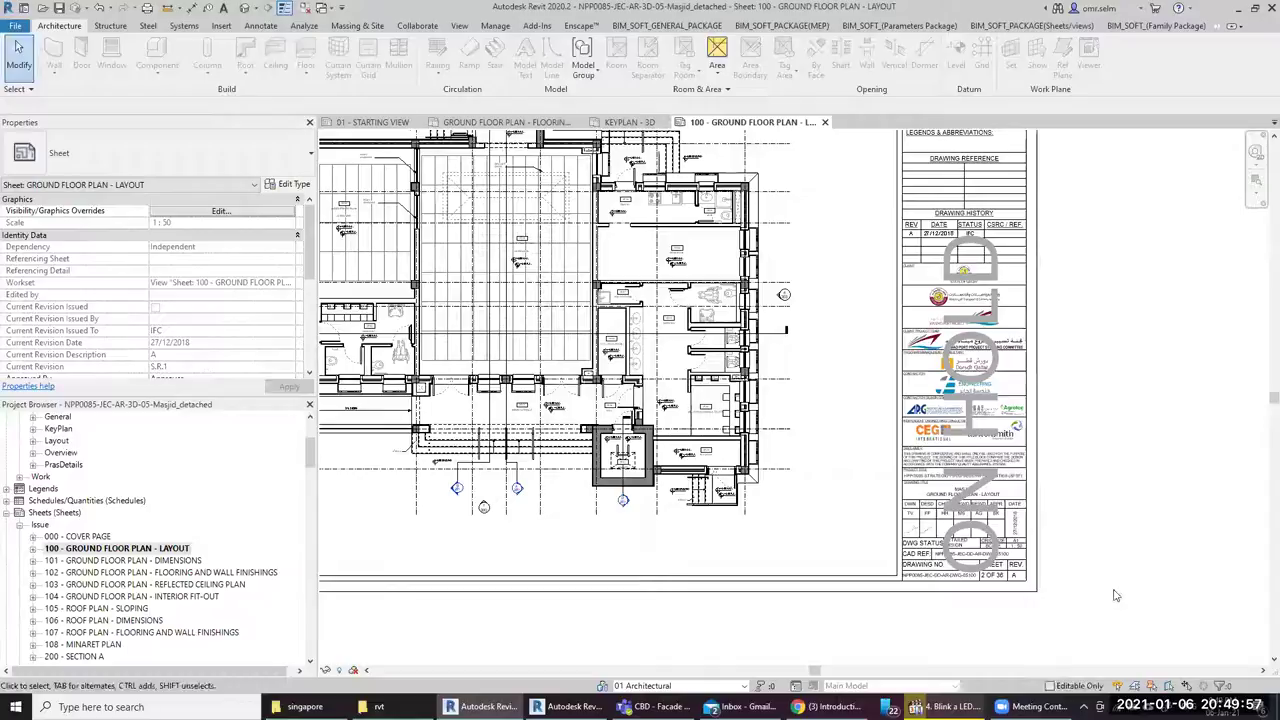
pyautogui.scroll(-3, 1115, 592)
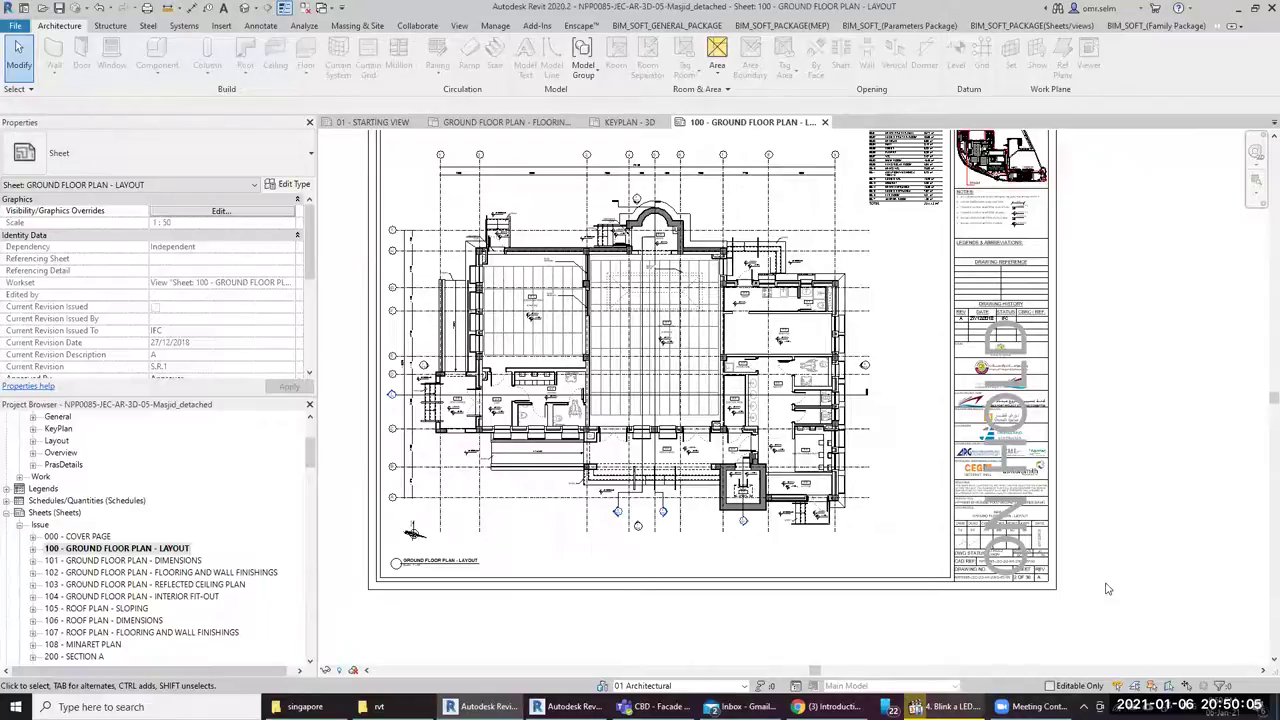
pyautogui.moveTo(1145, 285); pyautogui.dragTo(1140, 450, button='middle')
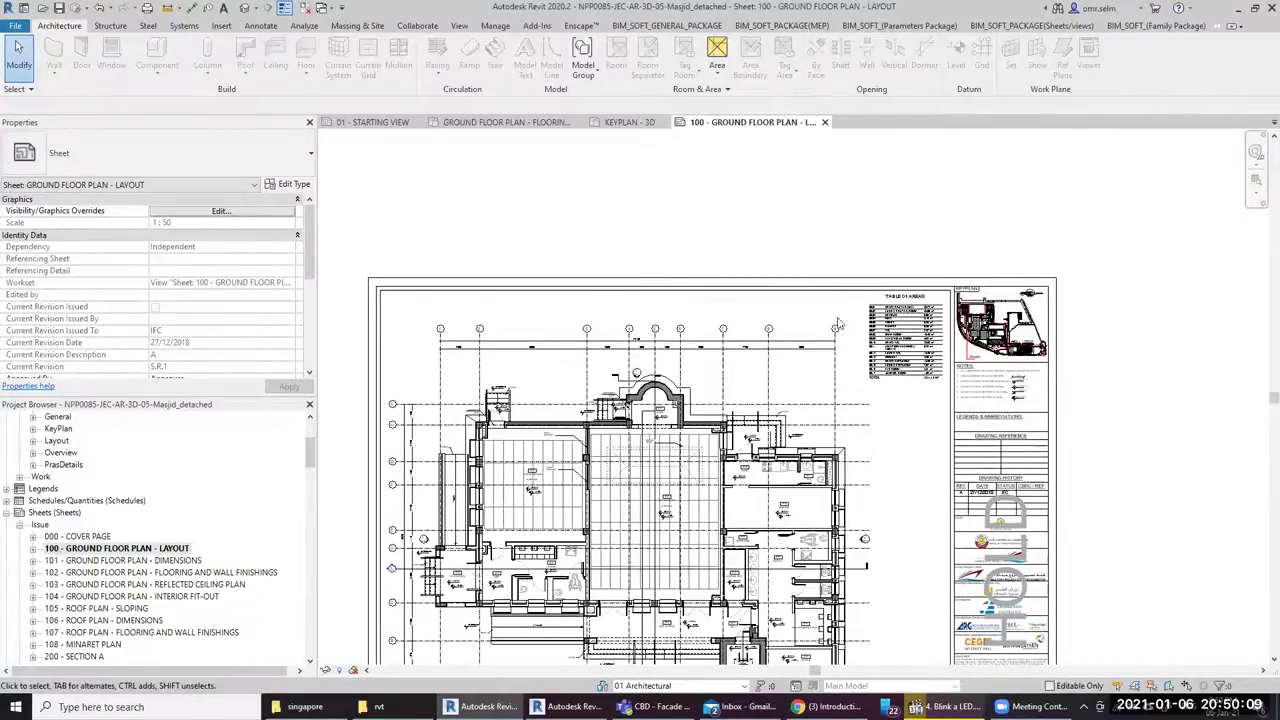
pyautogui.scroll(1, 776, 290)
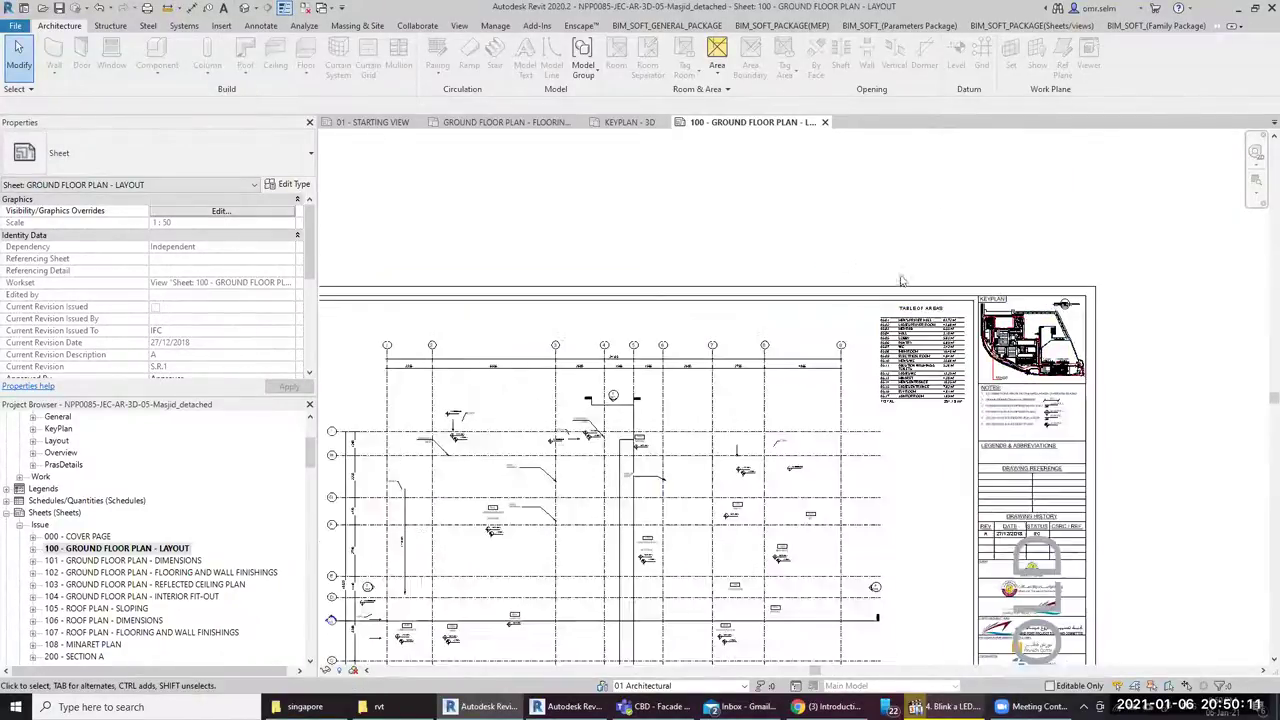
pyautogui.scroll(1, 800, 300)
pyautogui.scroll(1, 1000, 400)
pyautogui.scroll(3, 1093, 438)
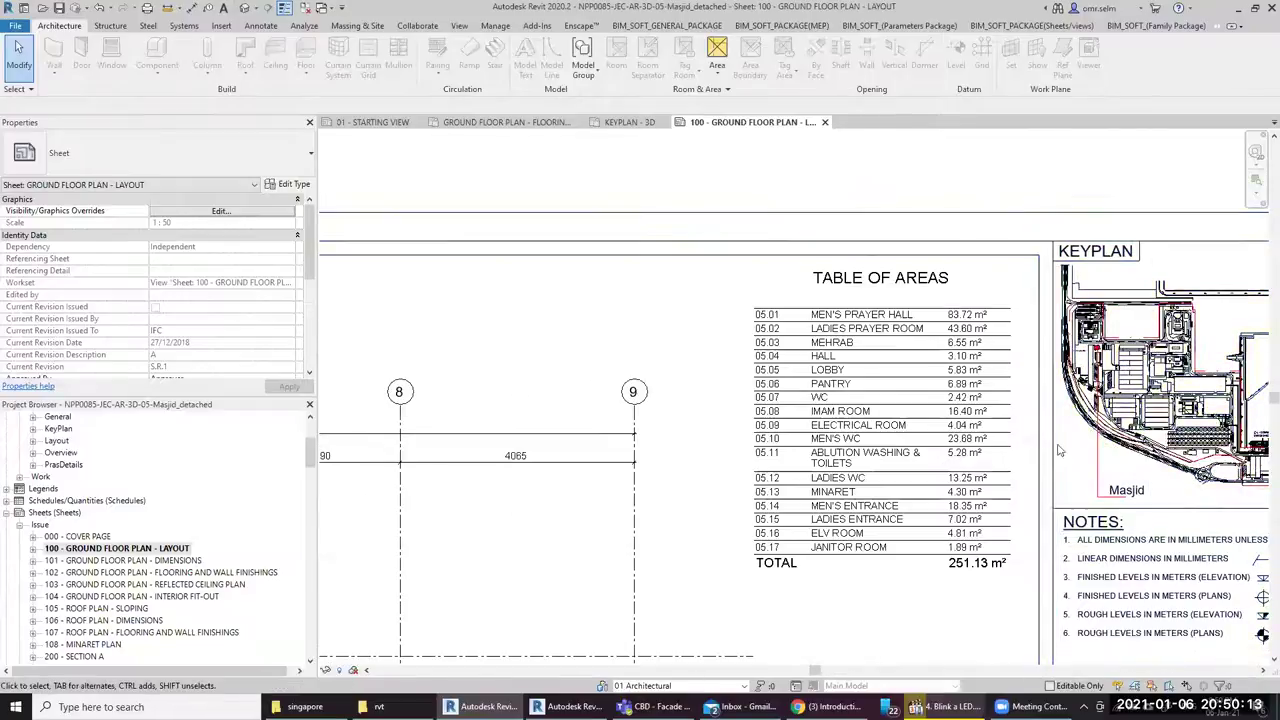
pyautogui.moveTo(880, 320)
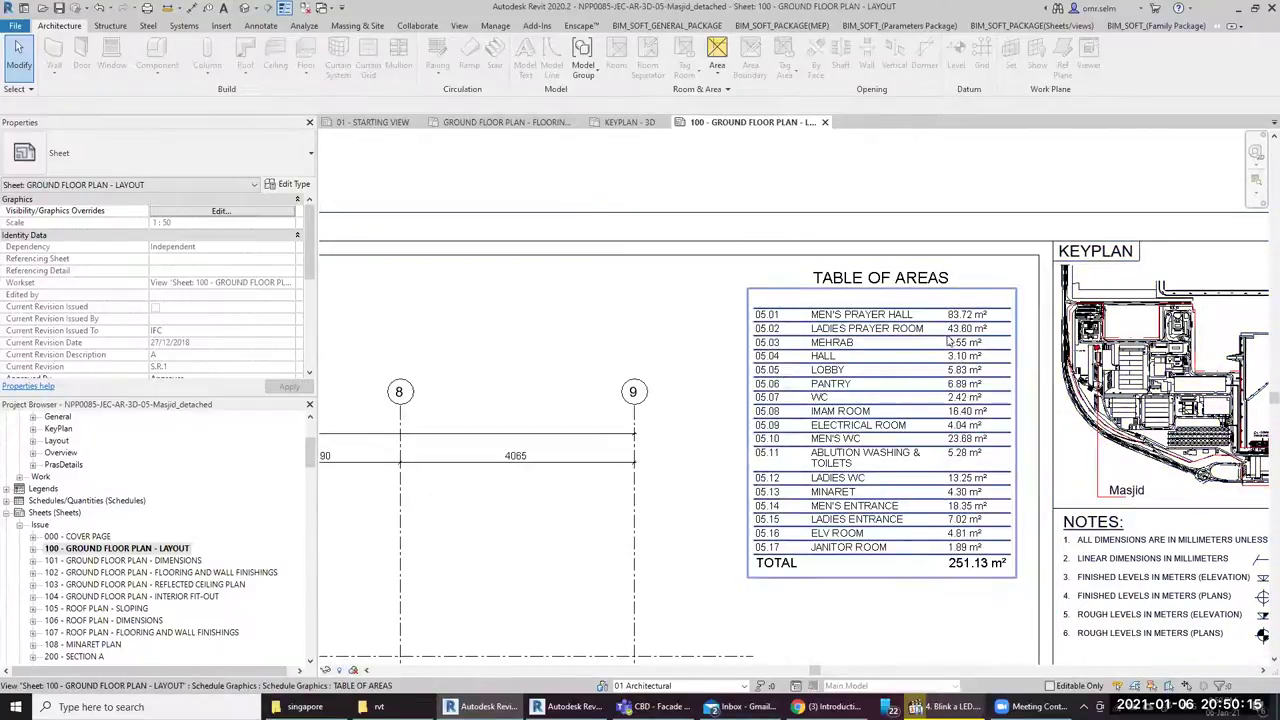
pyautogui.click(851, 314)
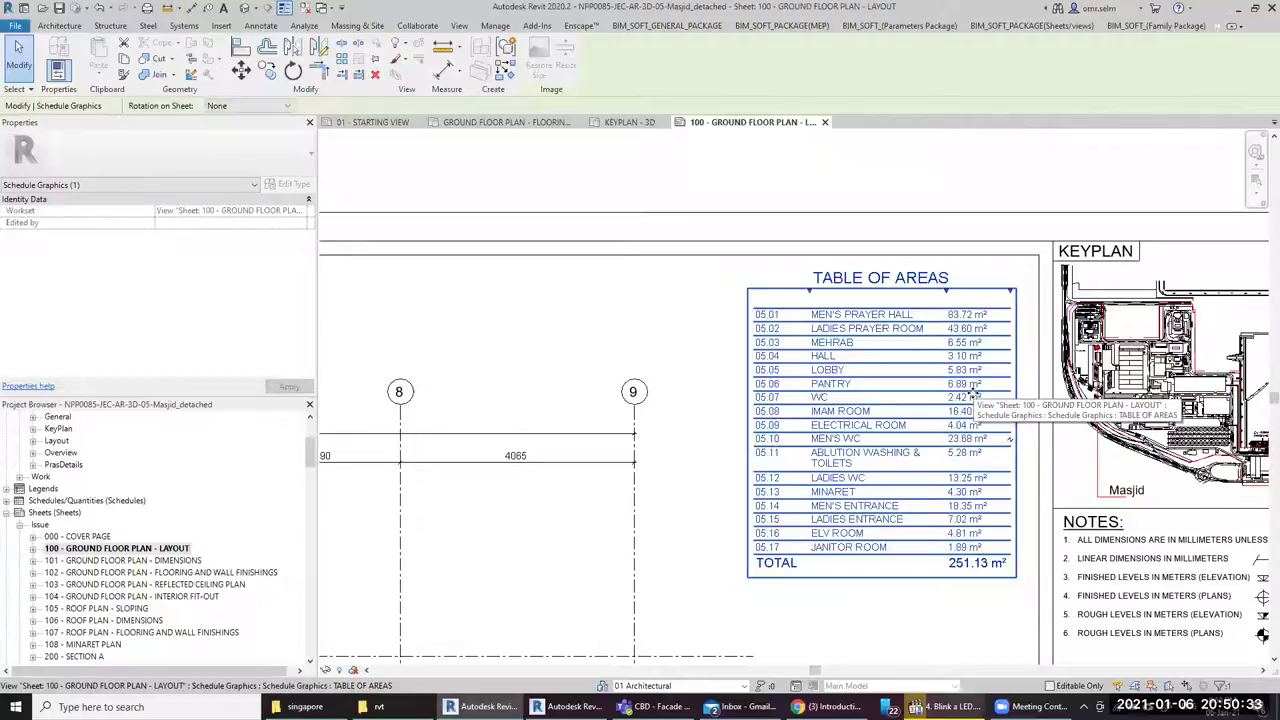
# Open the Table of Areas schedule view, inspect its fields without changes, and select row 05.07
pyautogui.doubleClick(968, 393)
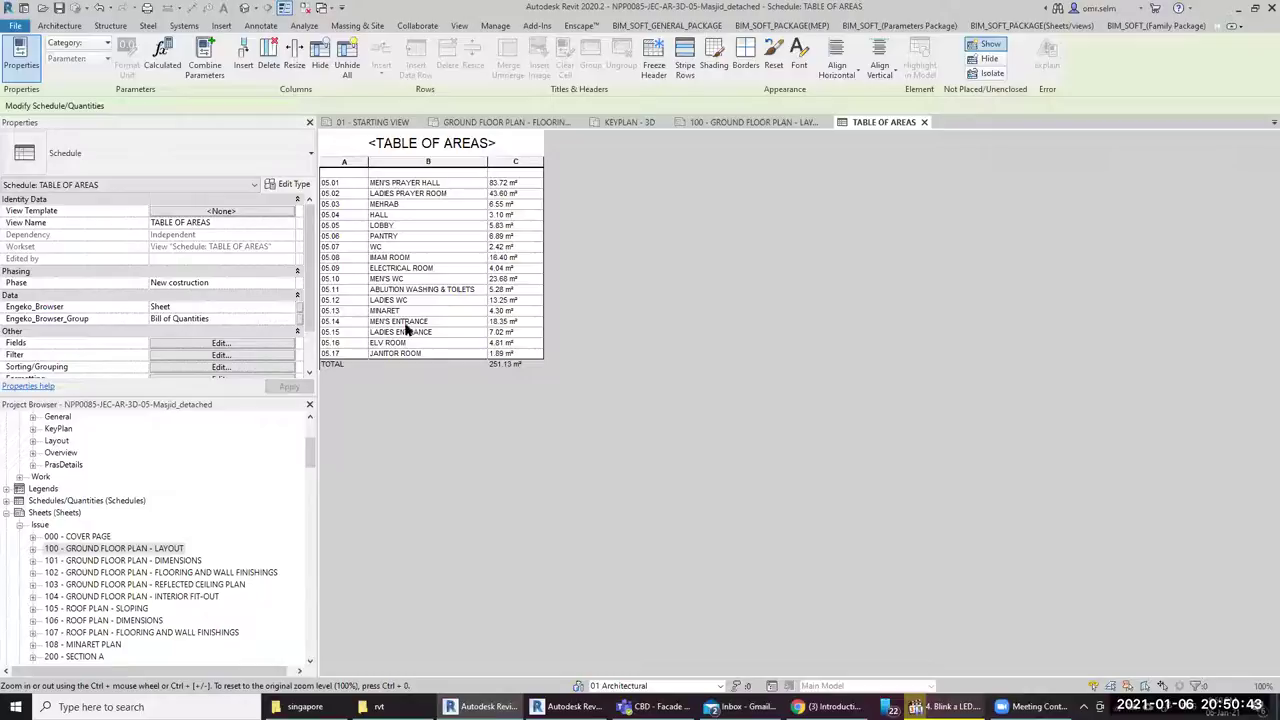
pyautogui.click(244, 344)
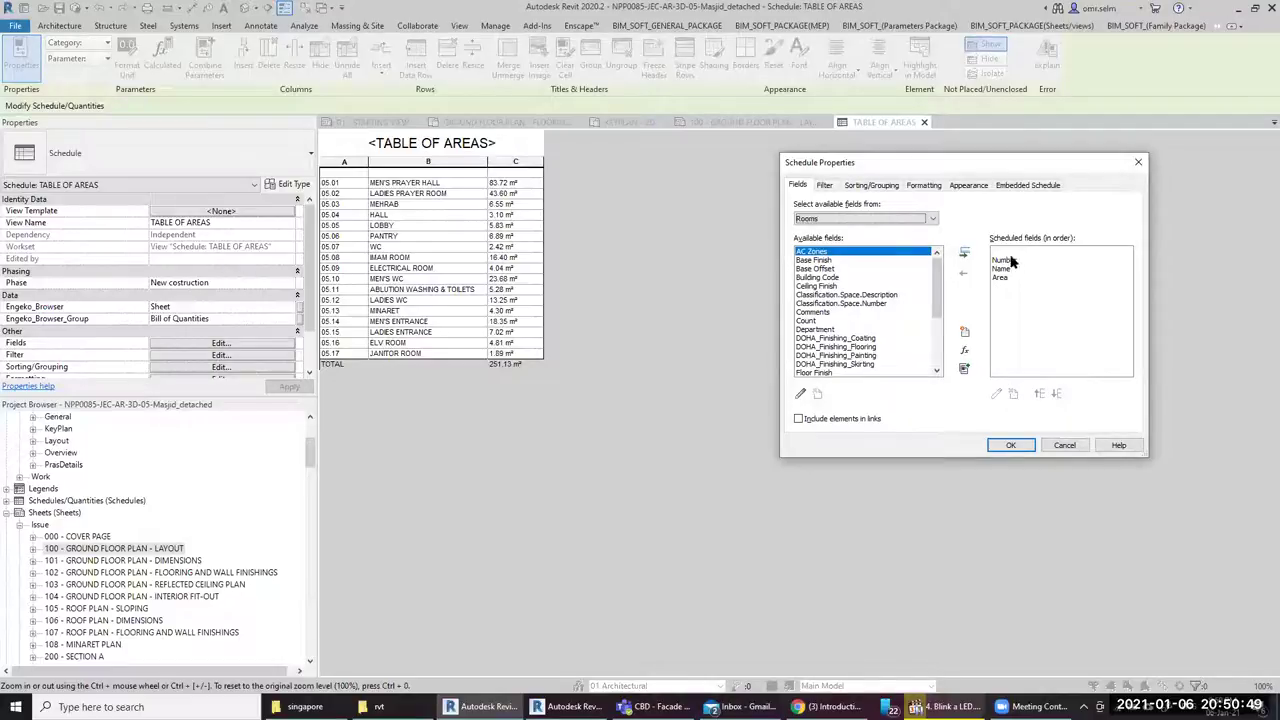
pyautogui.click(1009, 254)
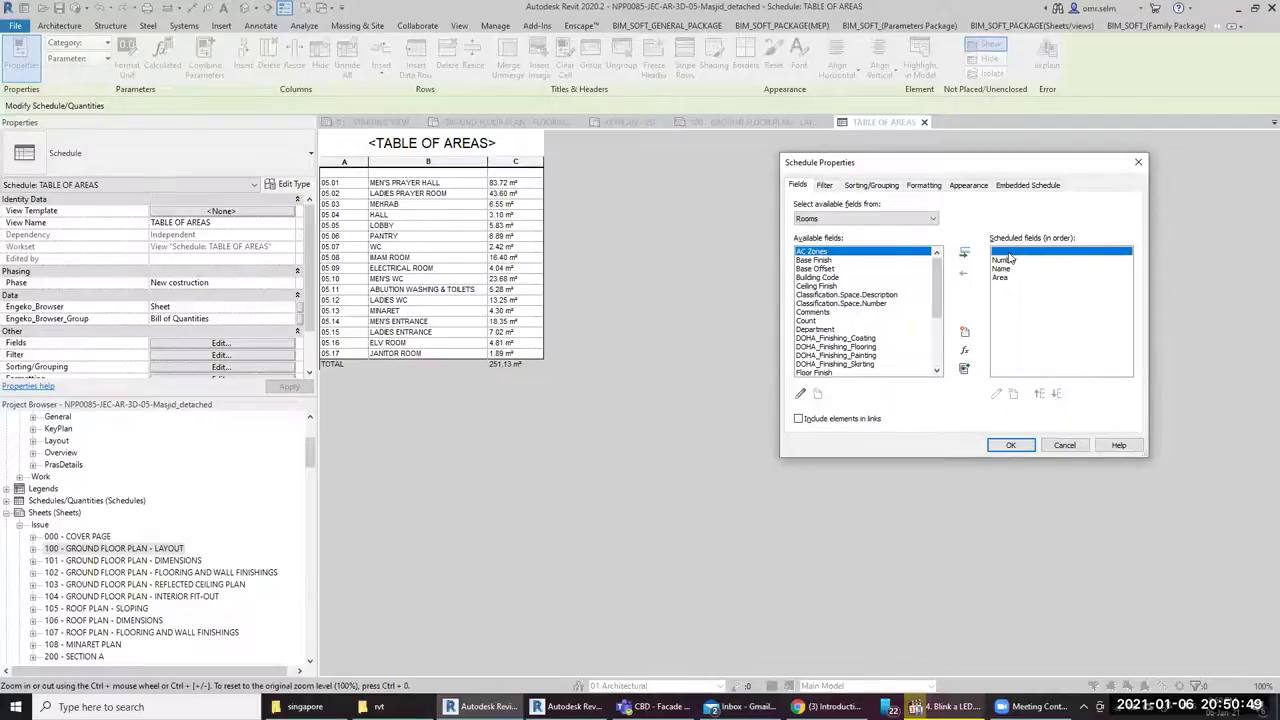
pyautogui.click(1065, 446)
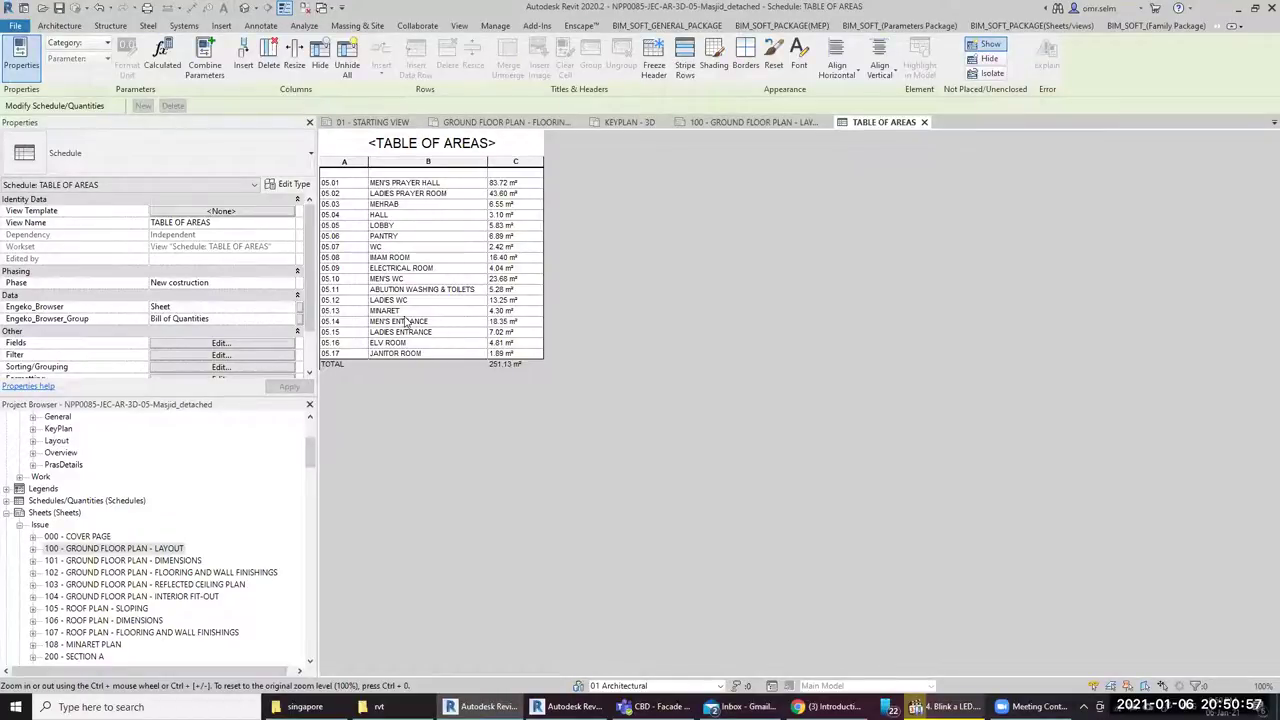
pyautogui.click(350, 247)
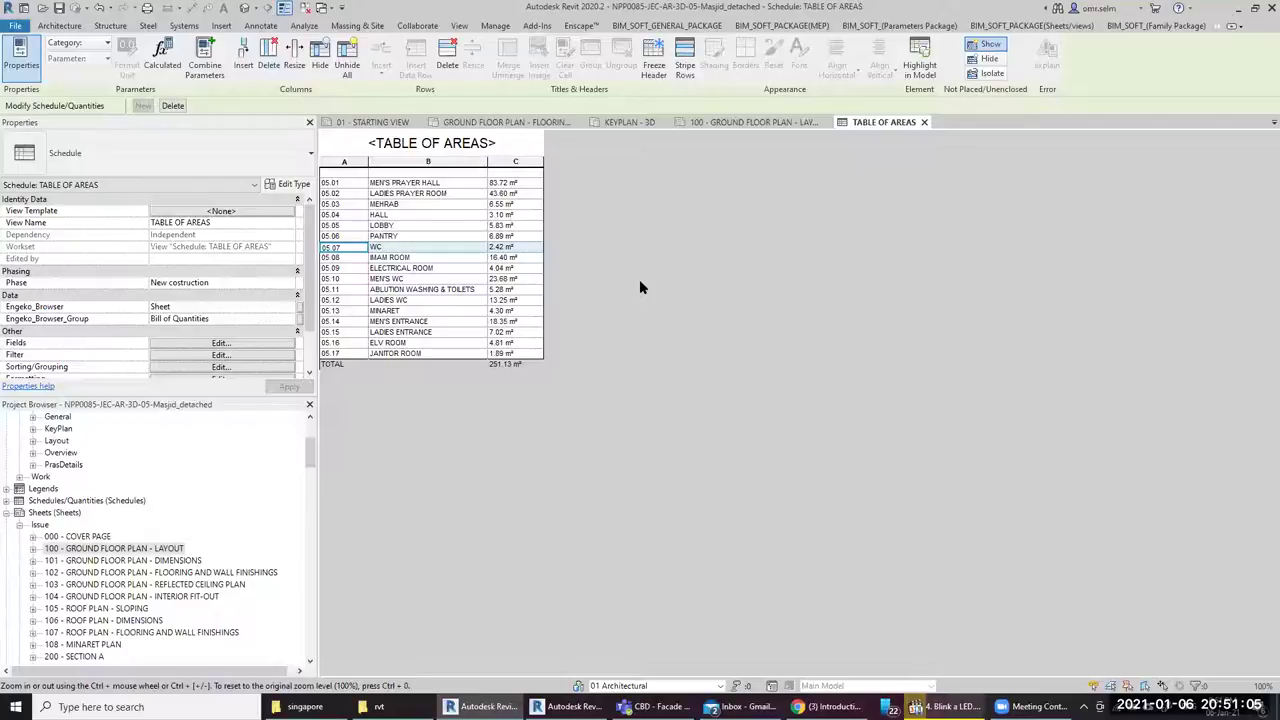
# Highlight WC room 05.07 in the Ground Floor Plan - Layout view
pyautogui.moveTo(752, 122)
pyautogui.click(919, 60)
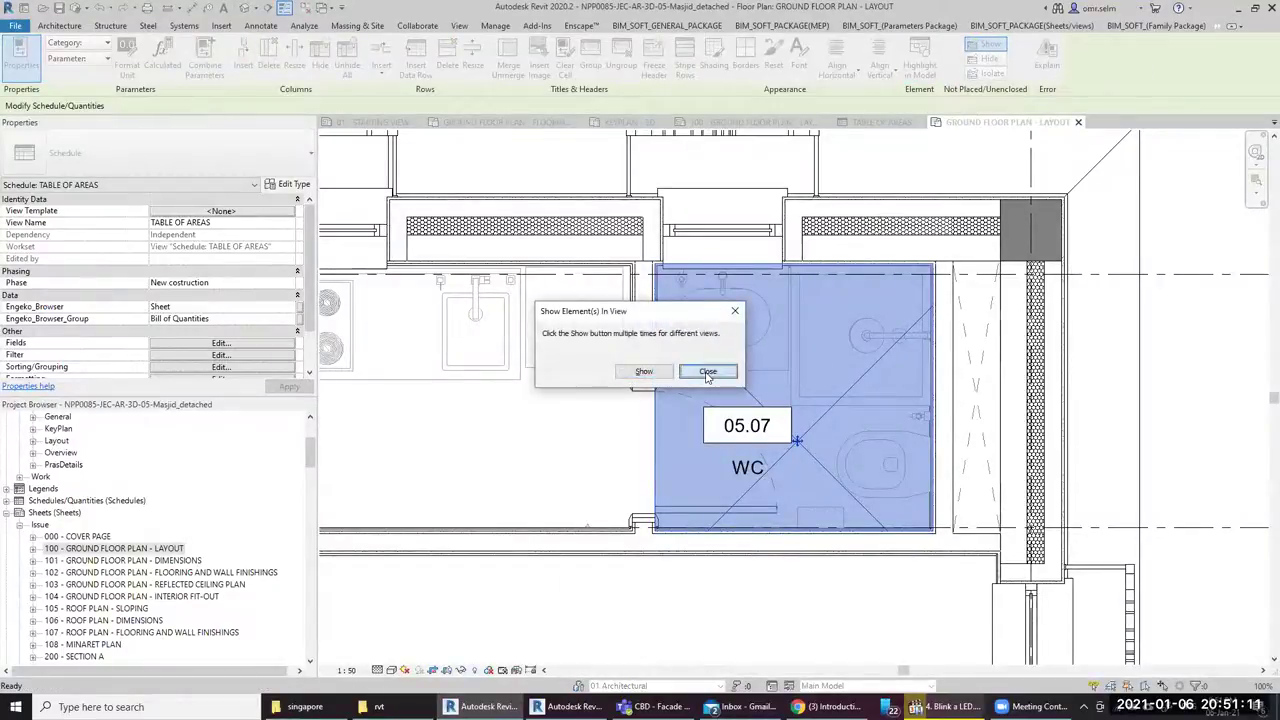
pyautogui.click(707, 372)
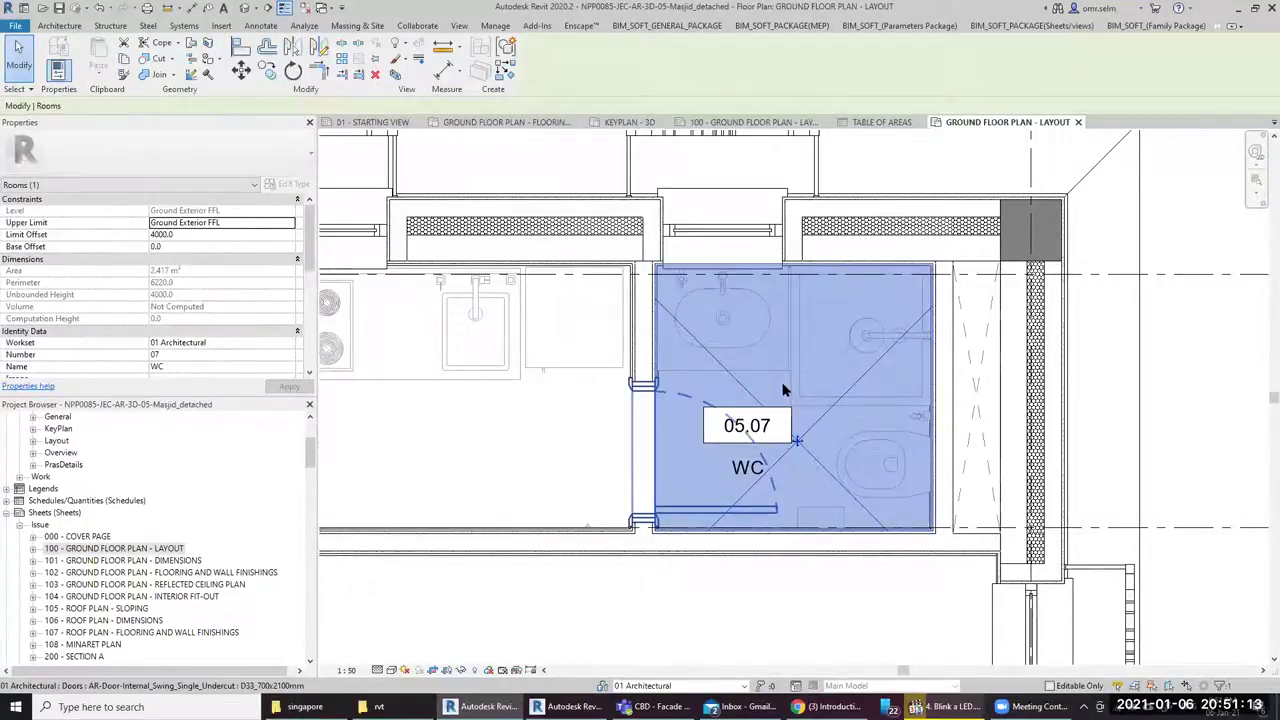
pyautogui.scroll(-1, 790, 392)
pyautogui.scroll(-1, 810, 393)
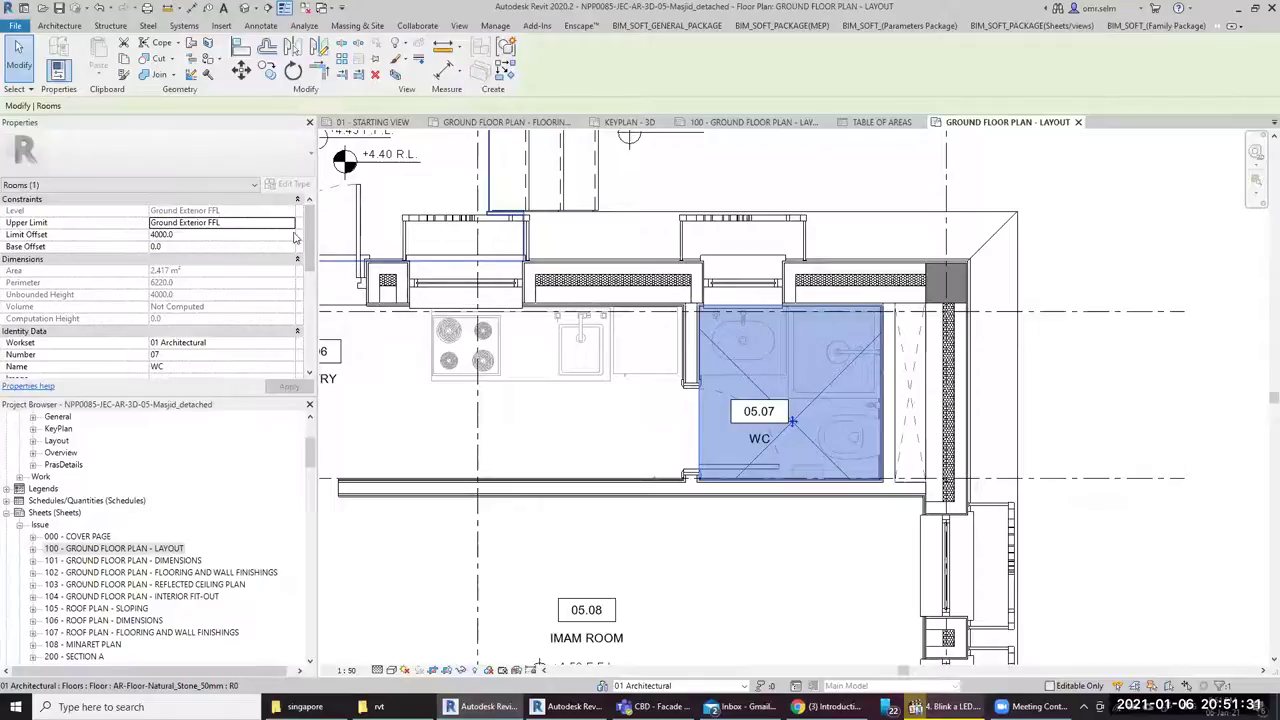
# Review the WC room's properties, clear the selection and return to sheet 100
pyautogui.moveTo(300, 245); pyautogui.dragTo(300, 286)
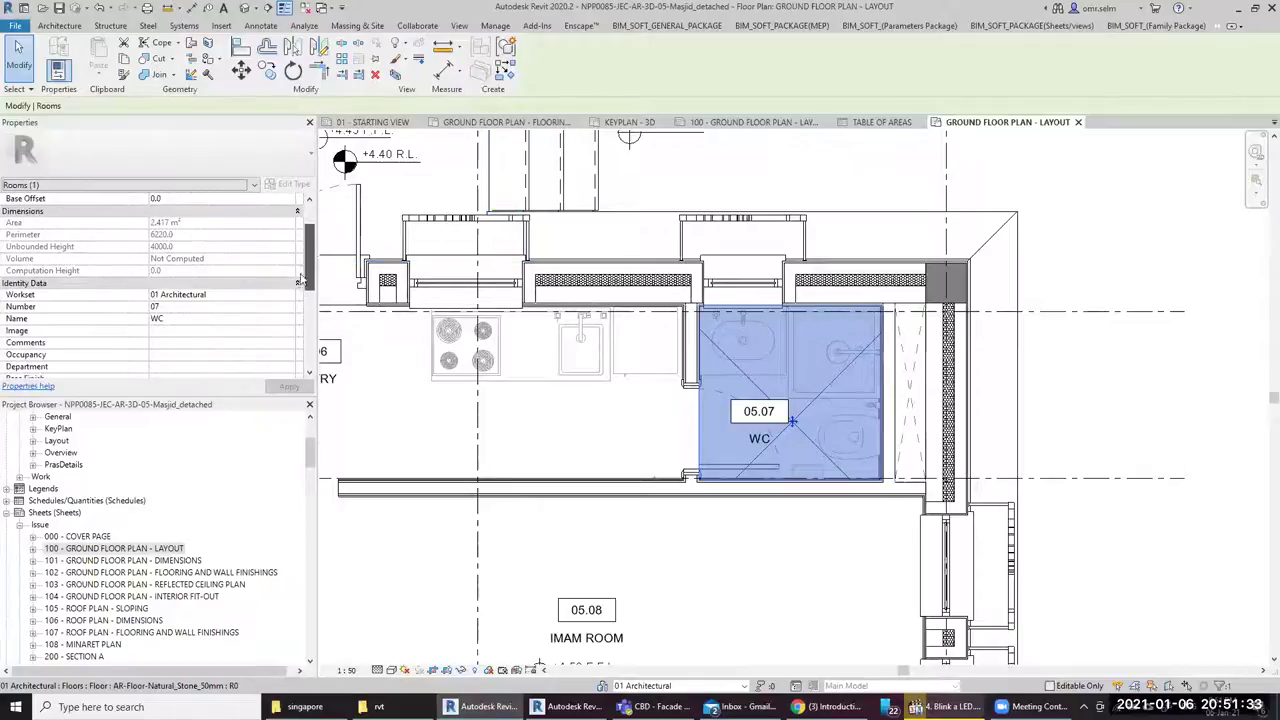
pyautogui.moveTo(300, 286); pyautogui.dragTo(288, 352)
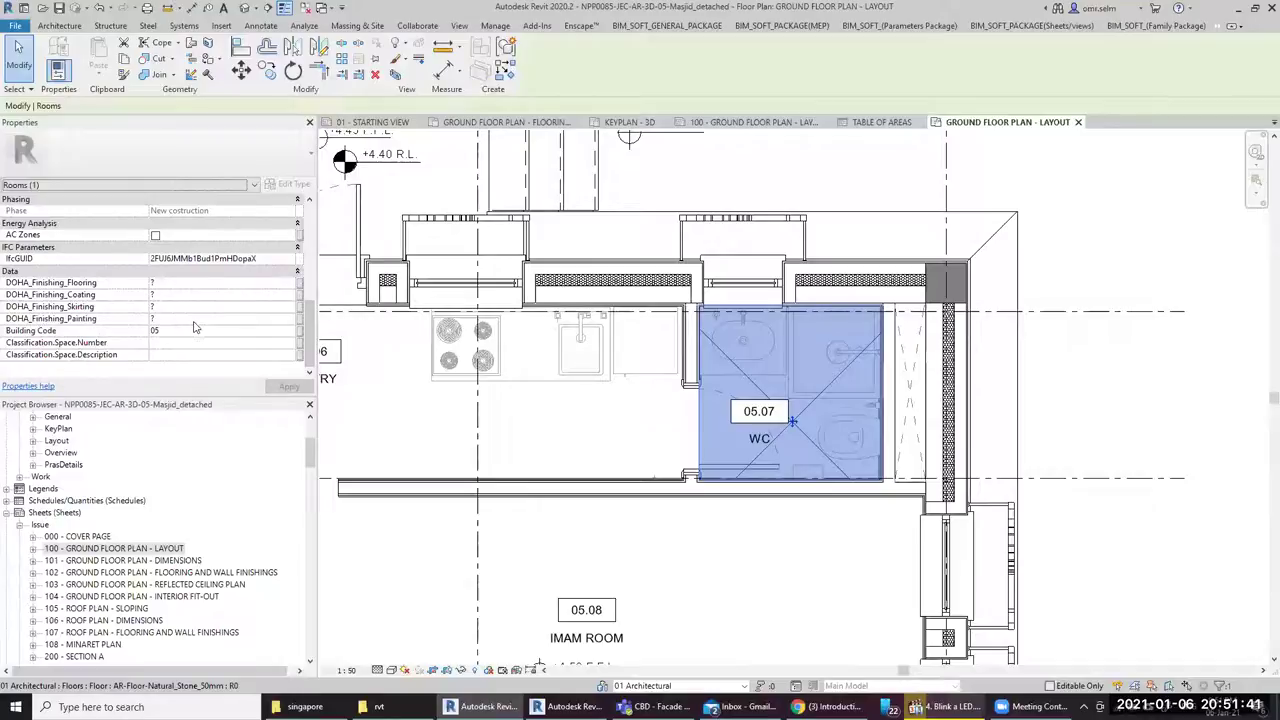
pyautogui.scroll(-2, 1050, 590)
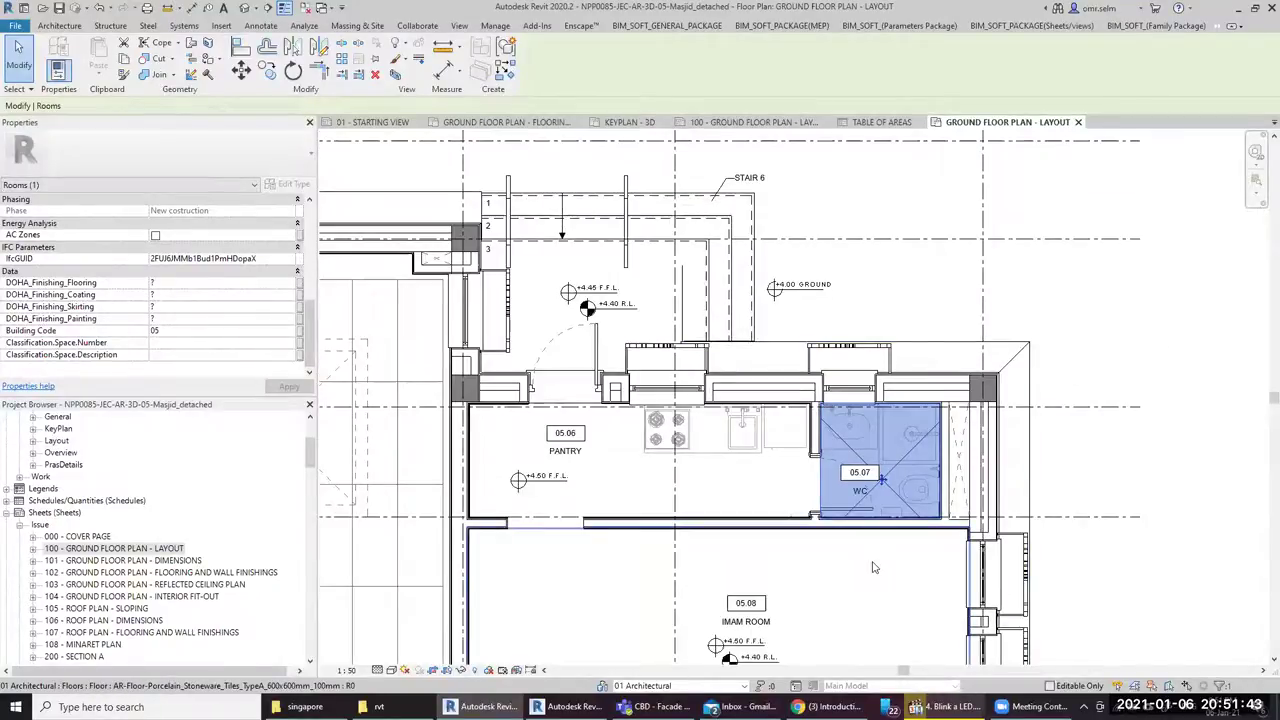
pyautogui.scroll(-2, 1090, 522)
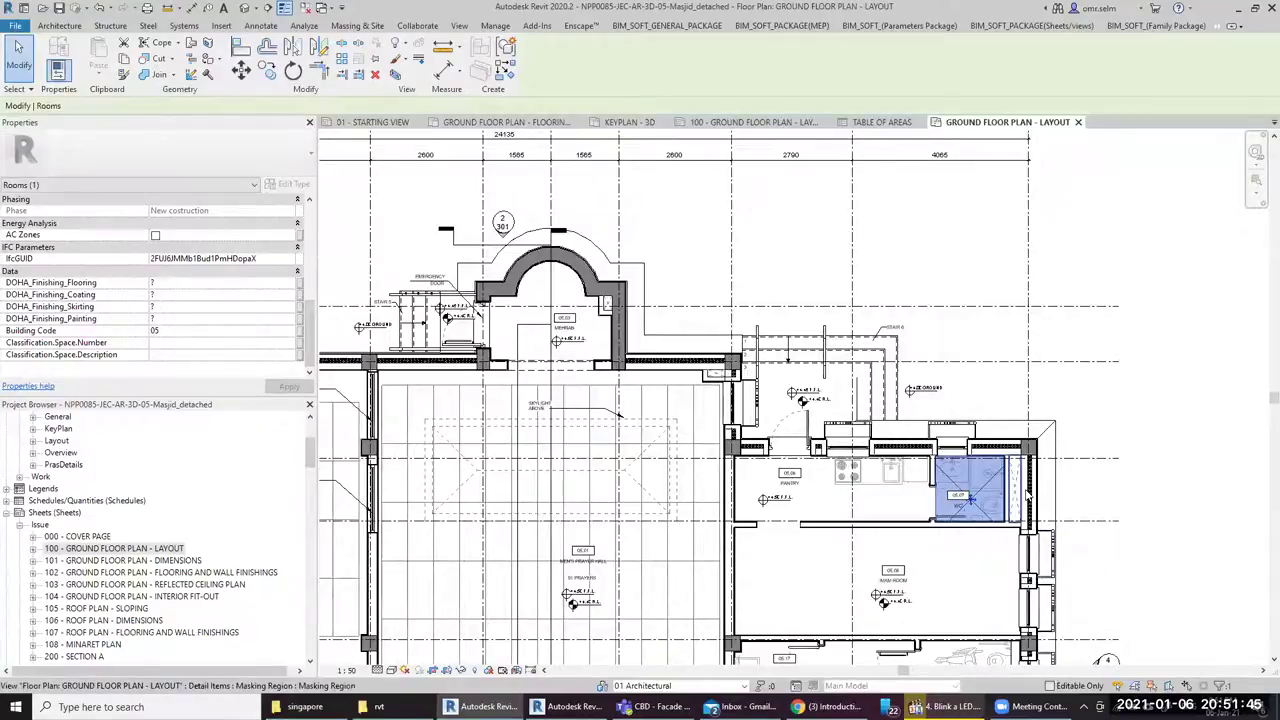
pyautogui.press('Escape')
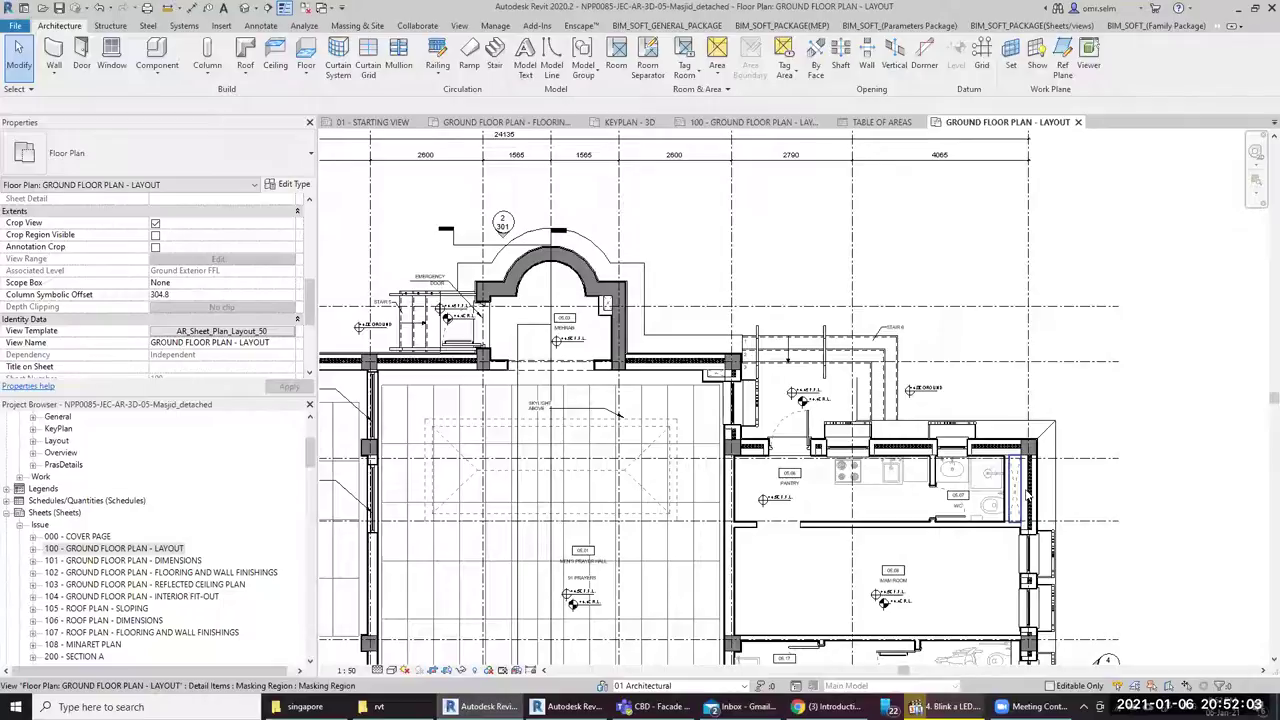
pyautogui.click(760, 121)
# Switch to the Ground Floor Plan - Flooring and Wall Finishings view and select the Men's Prayer Hall
pyautogui.scroll(-2, 590, 505)
pyautogui.scroll(-2, 590, 505)
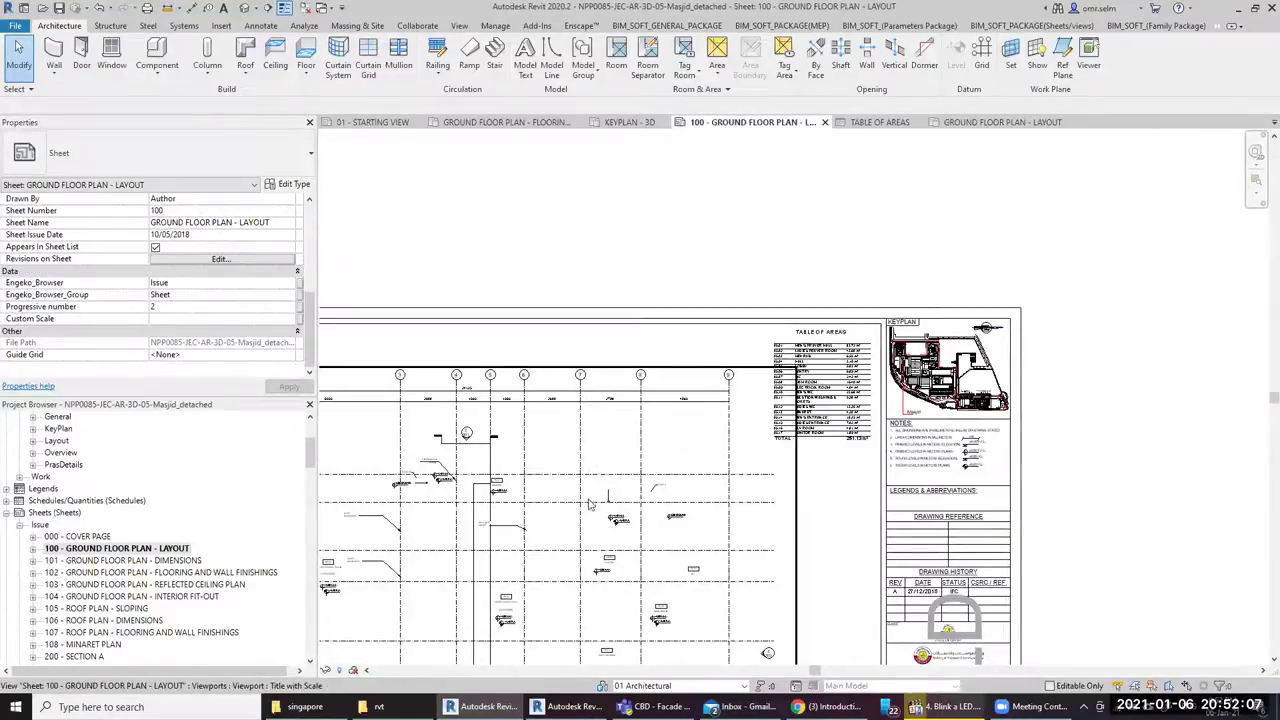
pyautogui.moveTo(590, 505); pyautogui.dragTo(766, 280, button='middle')
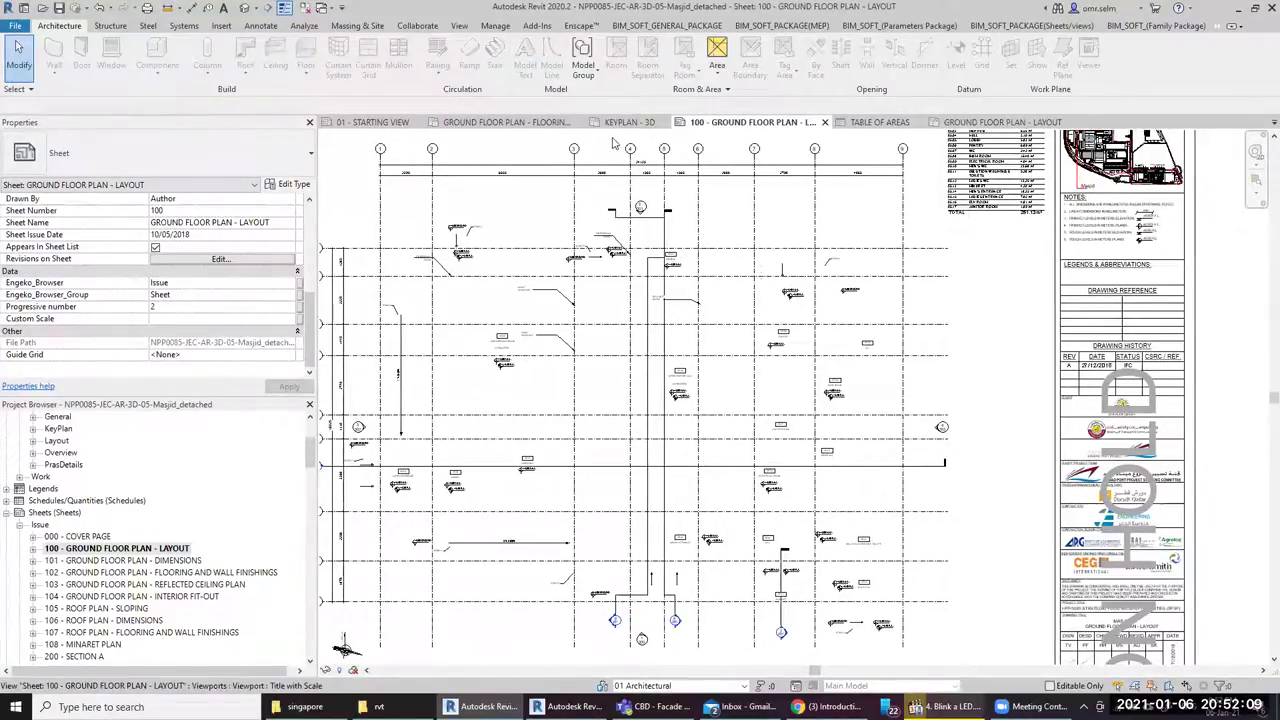
pyautogui.click(545, 124)
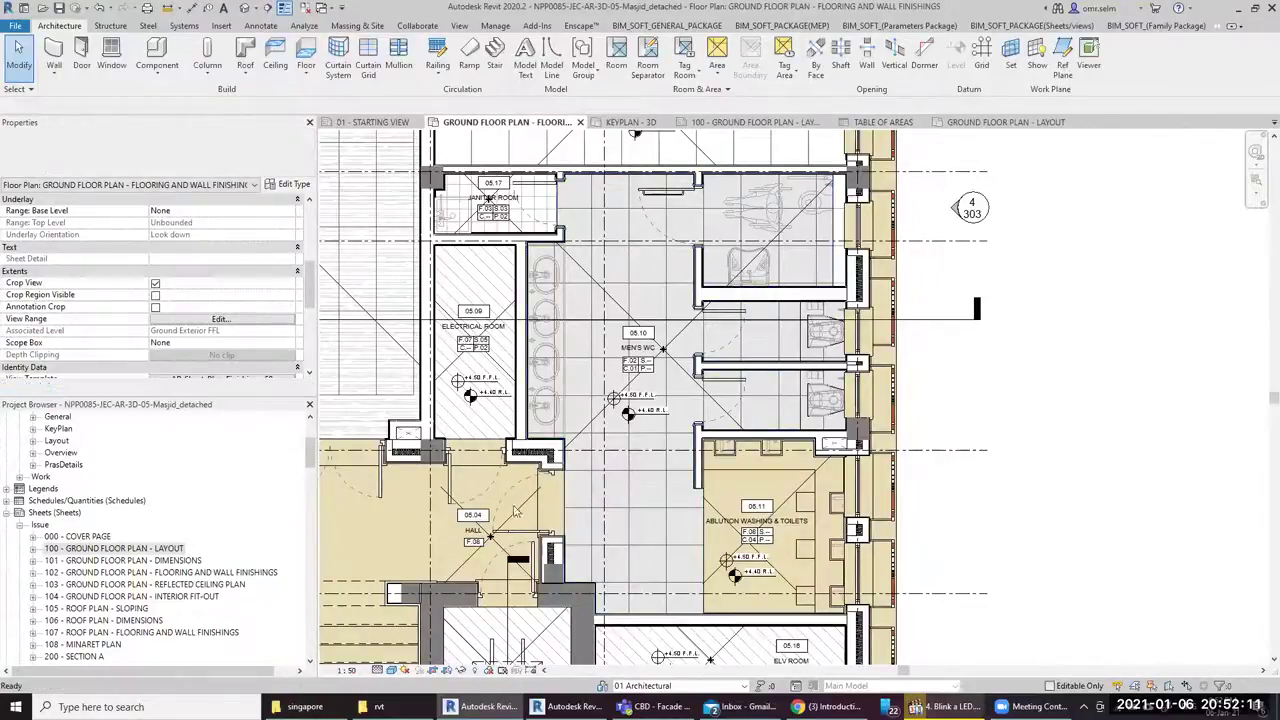
pyautogui.scroll(-1, 515, 512)
pyautogui.moveTo(328, 261); pyautogui.dragTo(707, 323, button='middle')
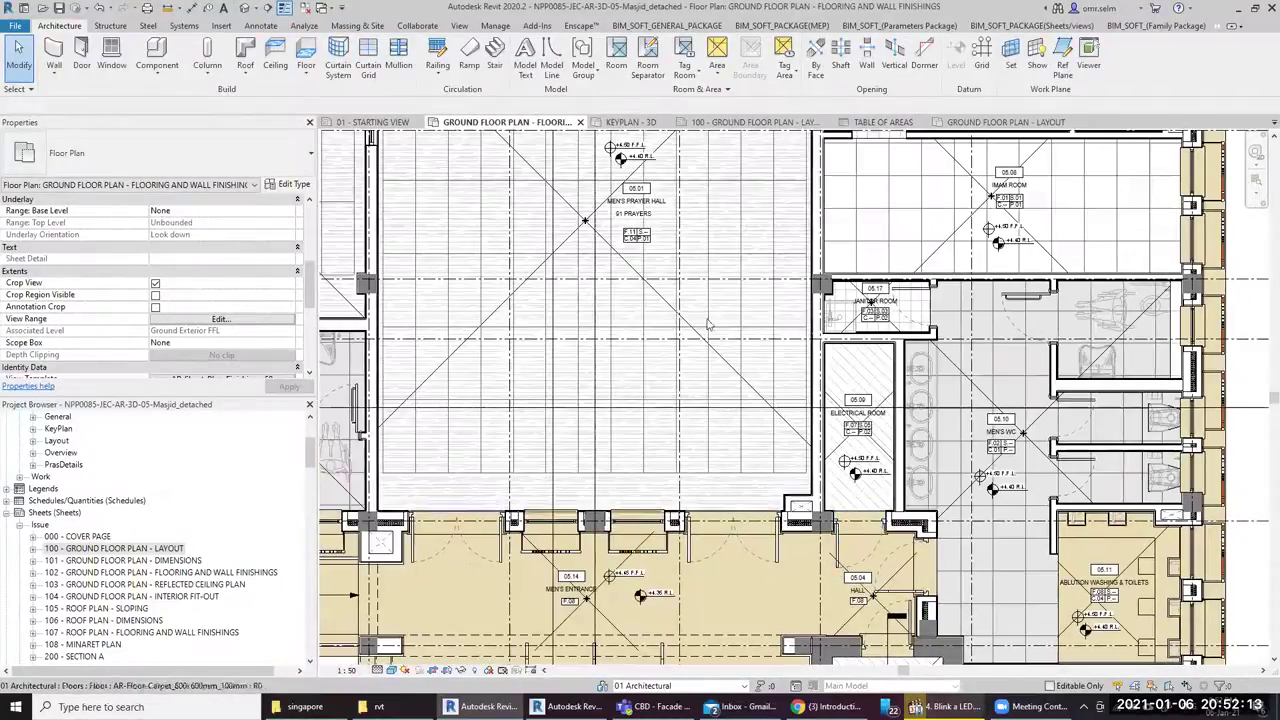
pyautogui.click(660, 303)
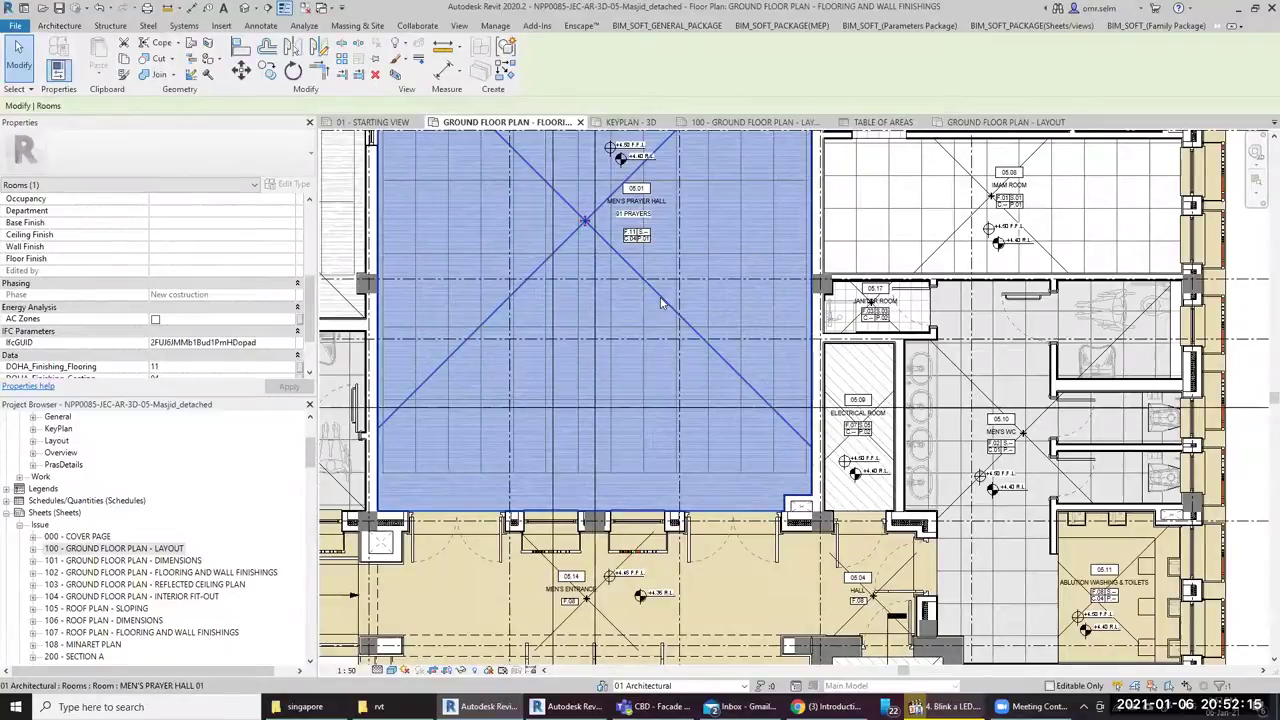
# Zoom to the prayer hall's finish tag to check codes F.11, S.--, C.04 and P.01
pyautogui.scroll(-2, 325, 310)
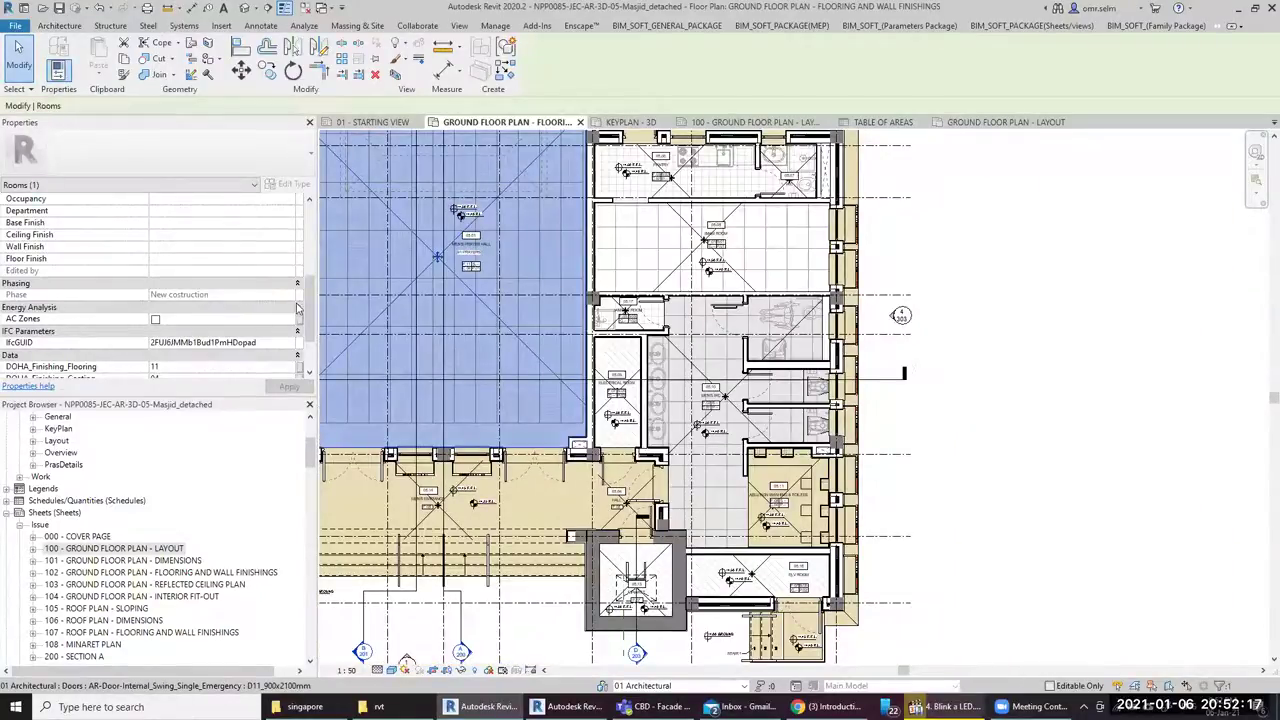
pyautogui.scroll(-2, 297, 308)
pyautogui.scroll(-1, 200, 308)
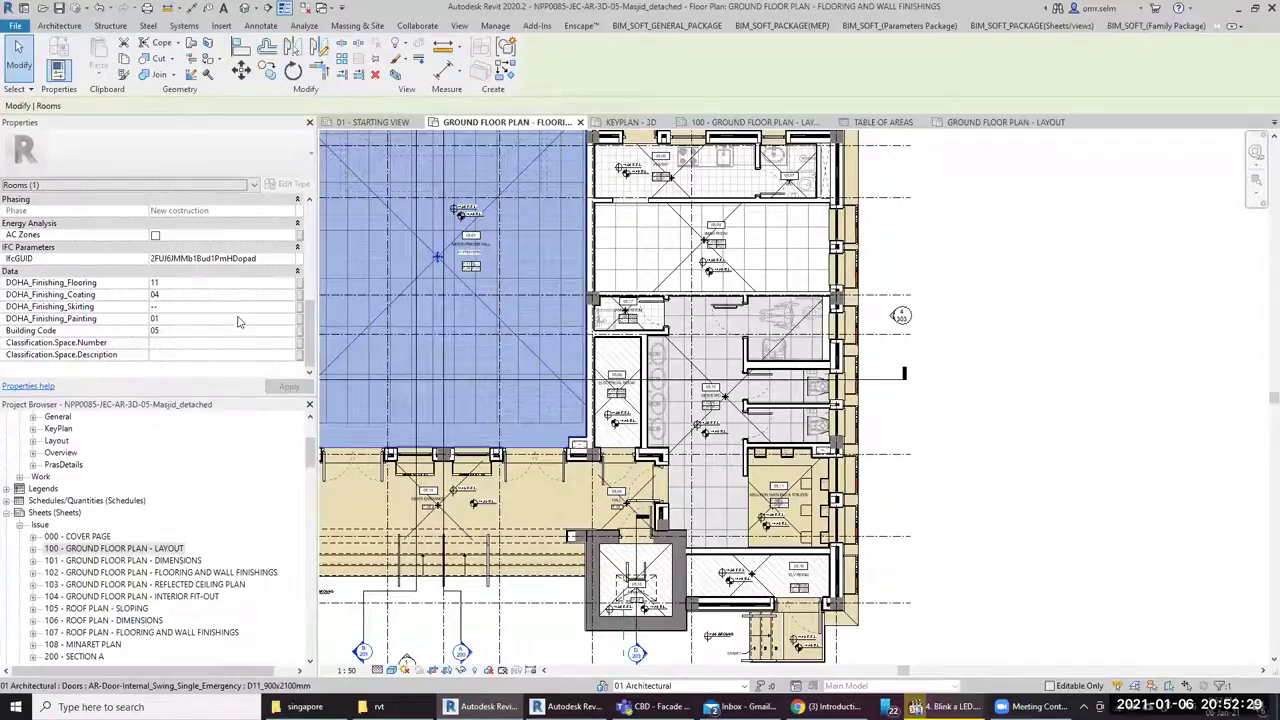
pyautogui.moveTo(735, 457)
pyautogui.mouseDown(button='middle')
pyautogui.moveTo(793, 470)
pyautogui.moveTo(773, 456)
pyautogui.mouseUp(button='middle')
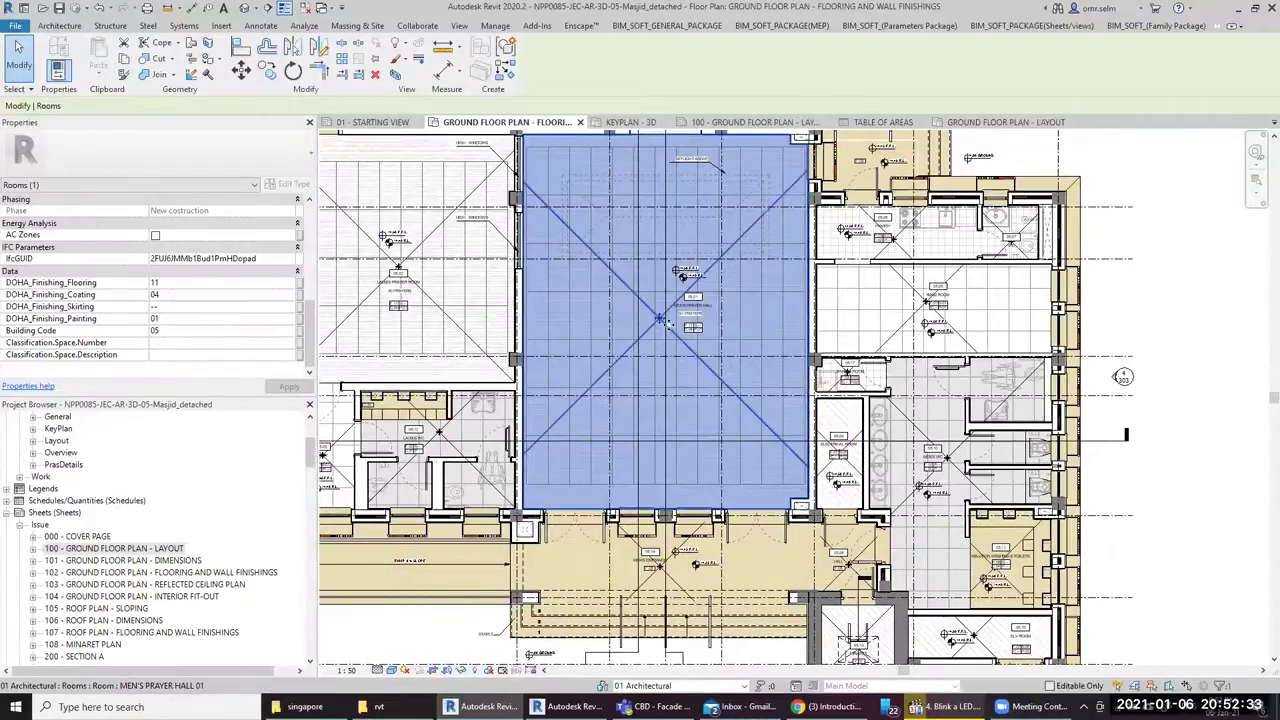
pyautogui.scroll(6, 700, 340)
pyautogui.click(726, 355)
pyautogui.moveTo(726, 355); pyautogui.dragTo(692, 350)
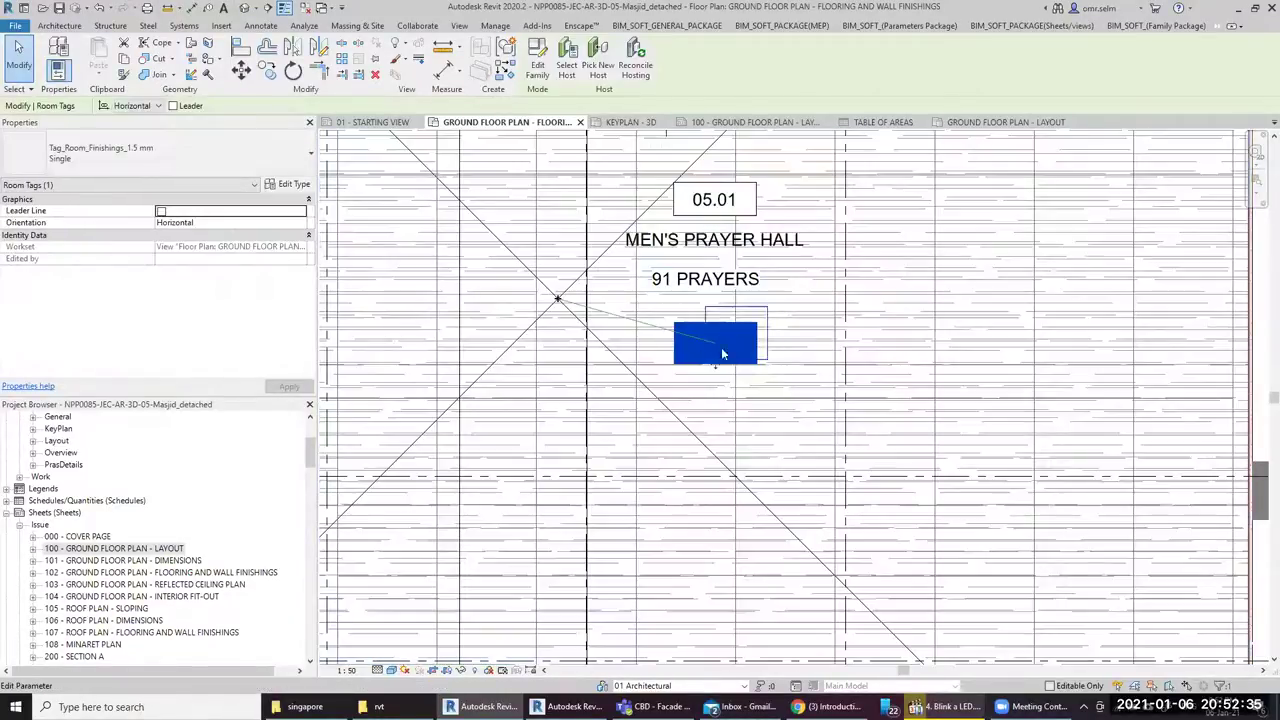
pyautogui.scroll(2, 692, 350)
pyautogui.scroll(1, 740, 345)
pyautogui.press('Escape')
pyautogui.press('Escape')
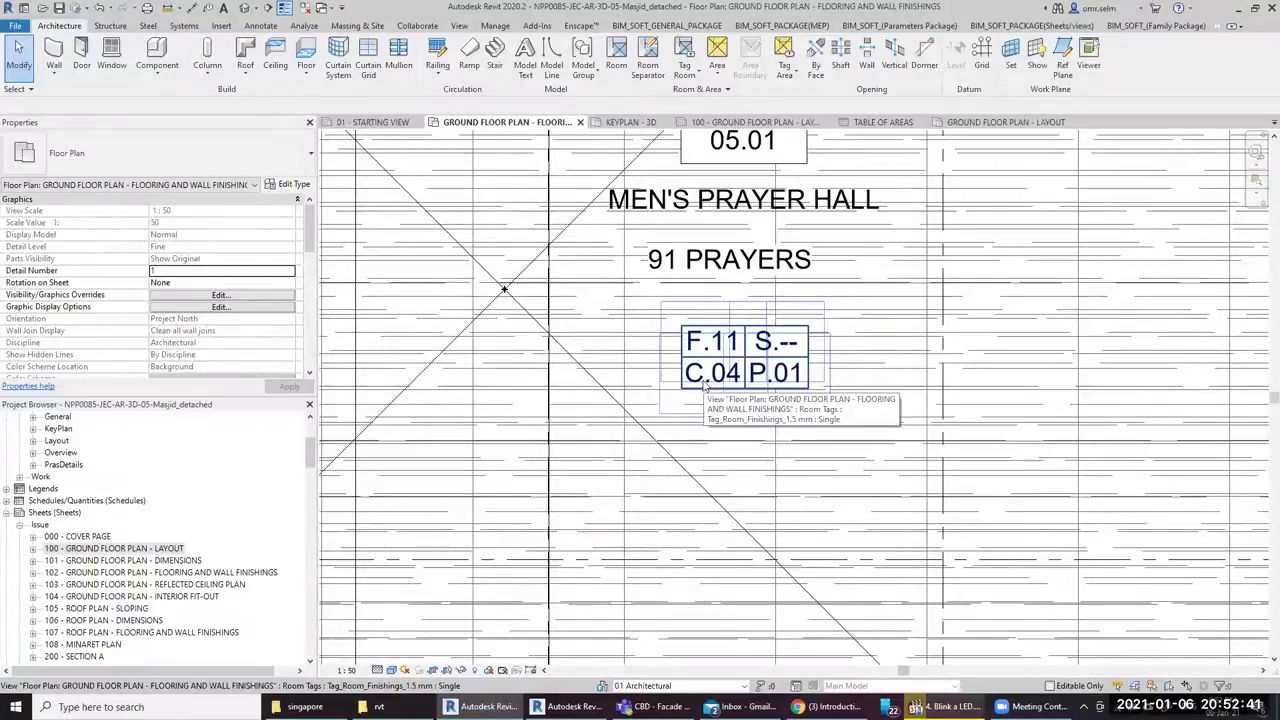
pyautogui.scroll(-2, 707, 385)
pyautogui.scroll(-2, 709, 340)
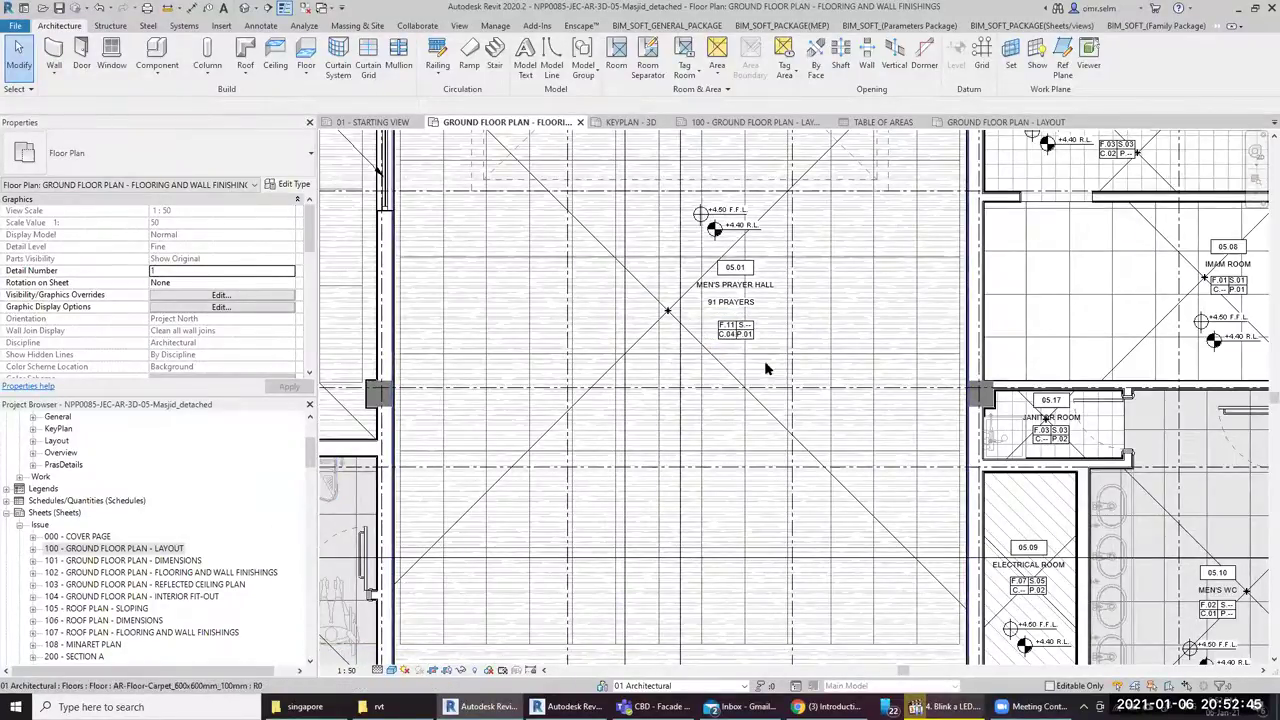
pyautogui.click(161, 562)
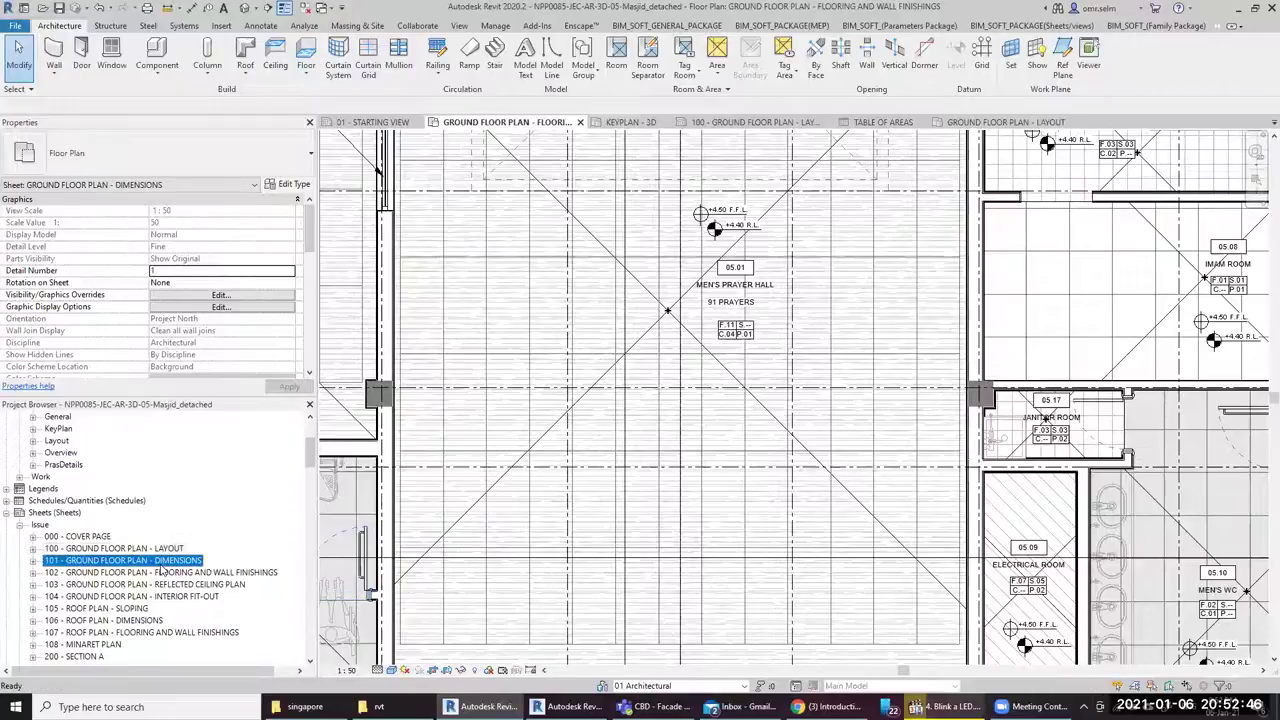
# Open sheet 101 - GROUND FLOOR PLAN - DIMENSIONS from the Project Browser and zoom in
pyautogui.click(33, 561)
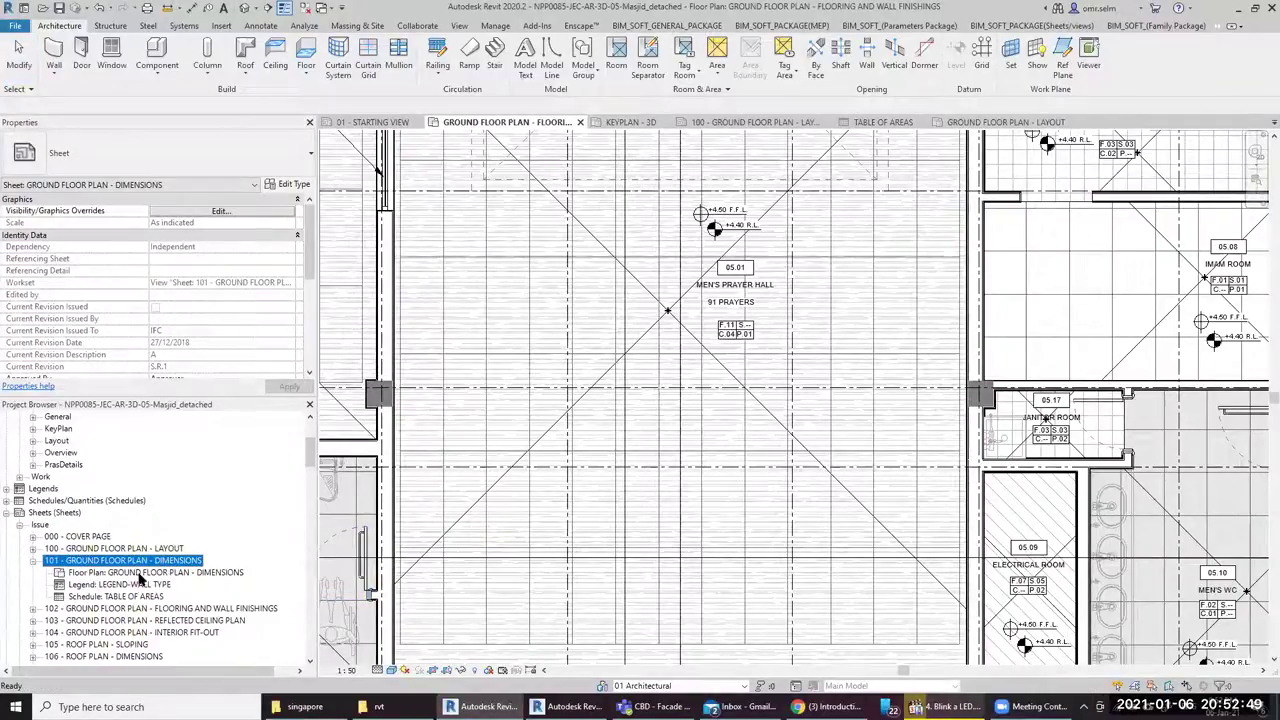
pyautogui.click(140, 573)
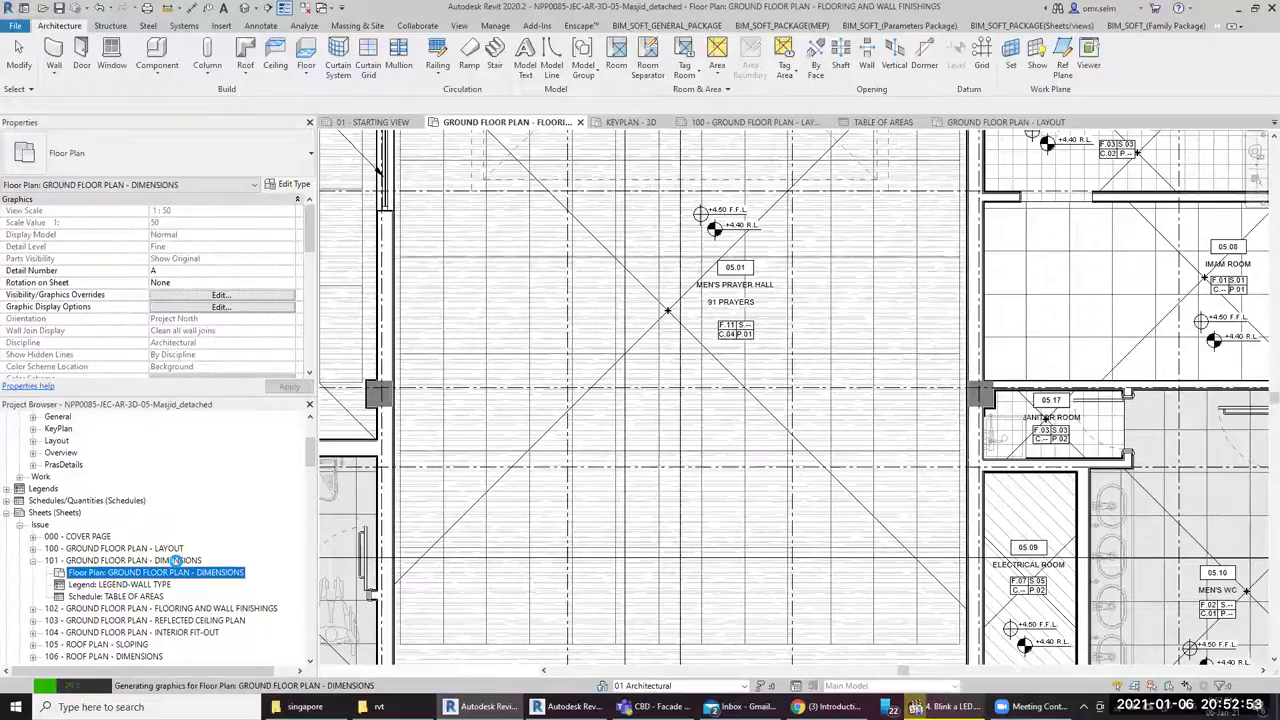
pyautogui.doubleClick(176, 561)
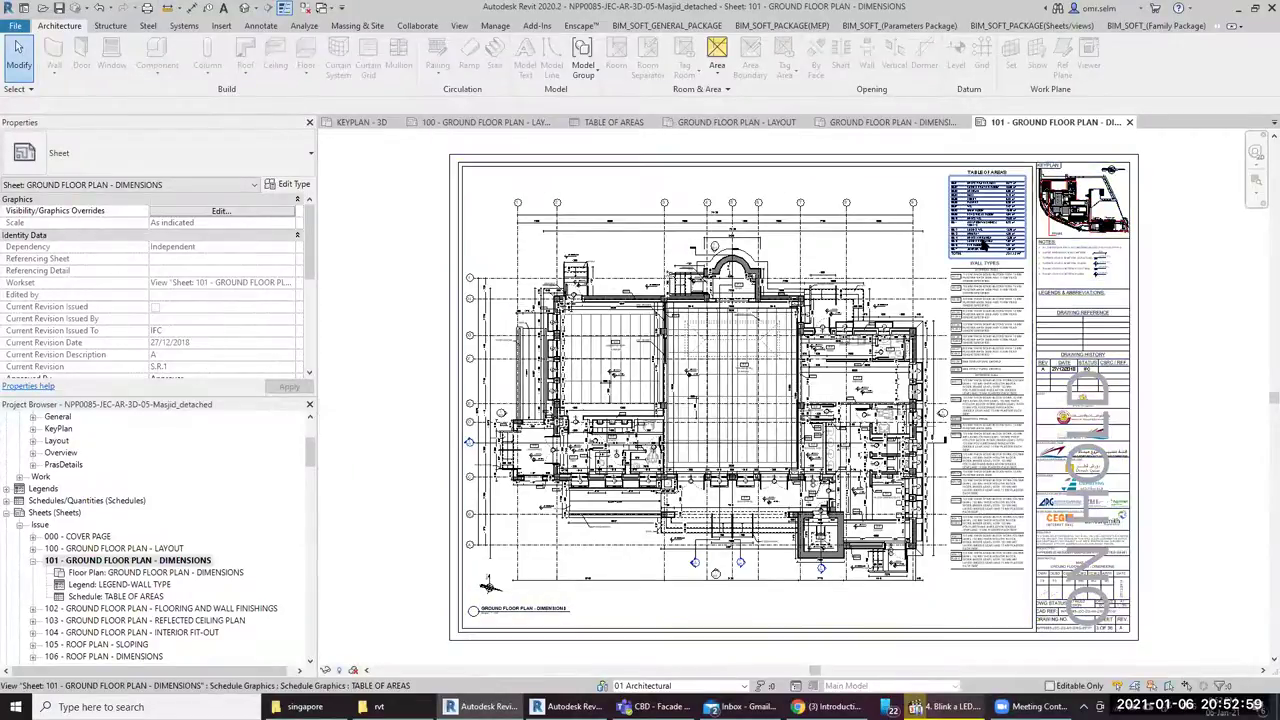
pyautogui.scroll(1, 902, 239)
pyautogui.scroll(1, 902, 239)
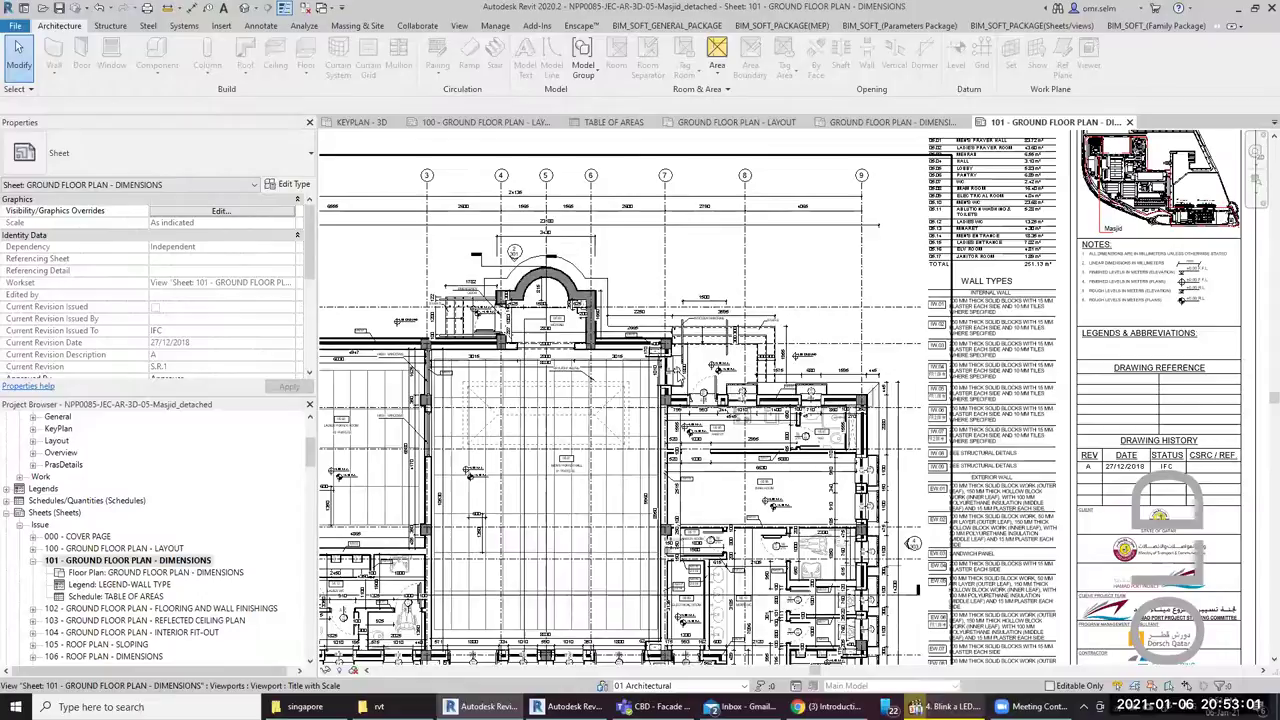
pyautogui.scroll(1, 700, 372)
pyautogui.scroll(1, 814, 351)
pyautogui.scroll(1, 808, 365)
pyautogui.keyDown('ctrl'); pyautogui.scroll(-3, 808, 365); pyautogui.keyUp('ctrl')
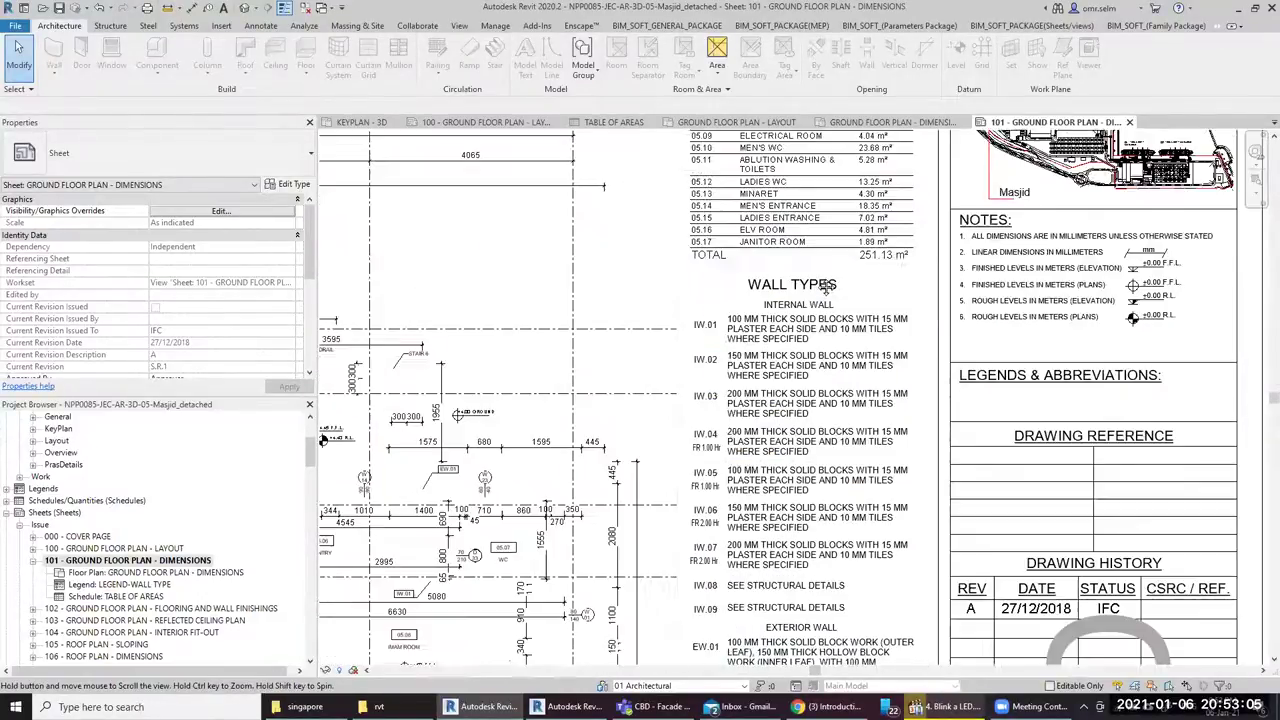
pyautogui.scroll(1, 807, 327)
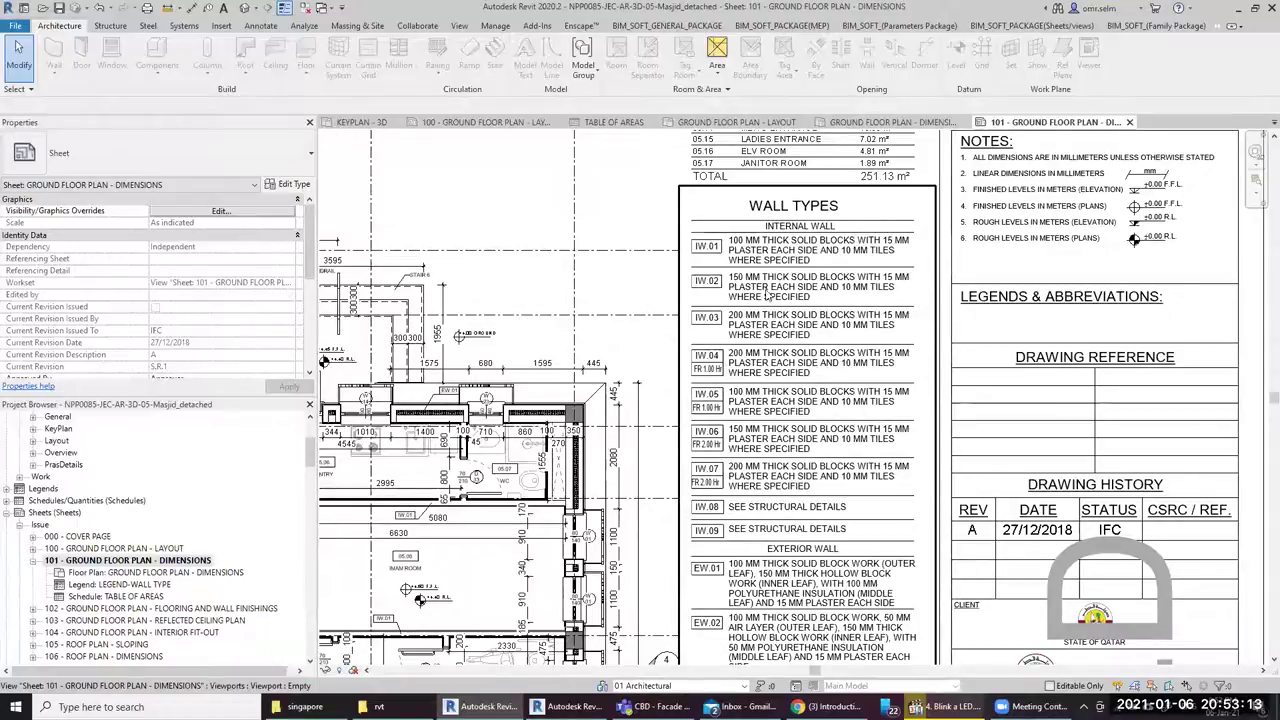
# Activate and then deactivate the Wall Types legend viewport on the sheet
pyautogui.click(784, 472)
pyautogui.doubleClick(784, 472)
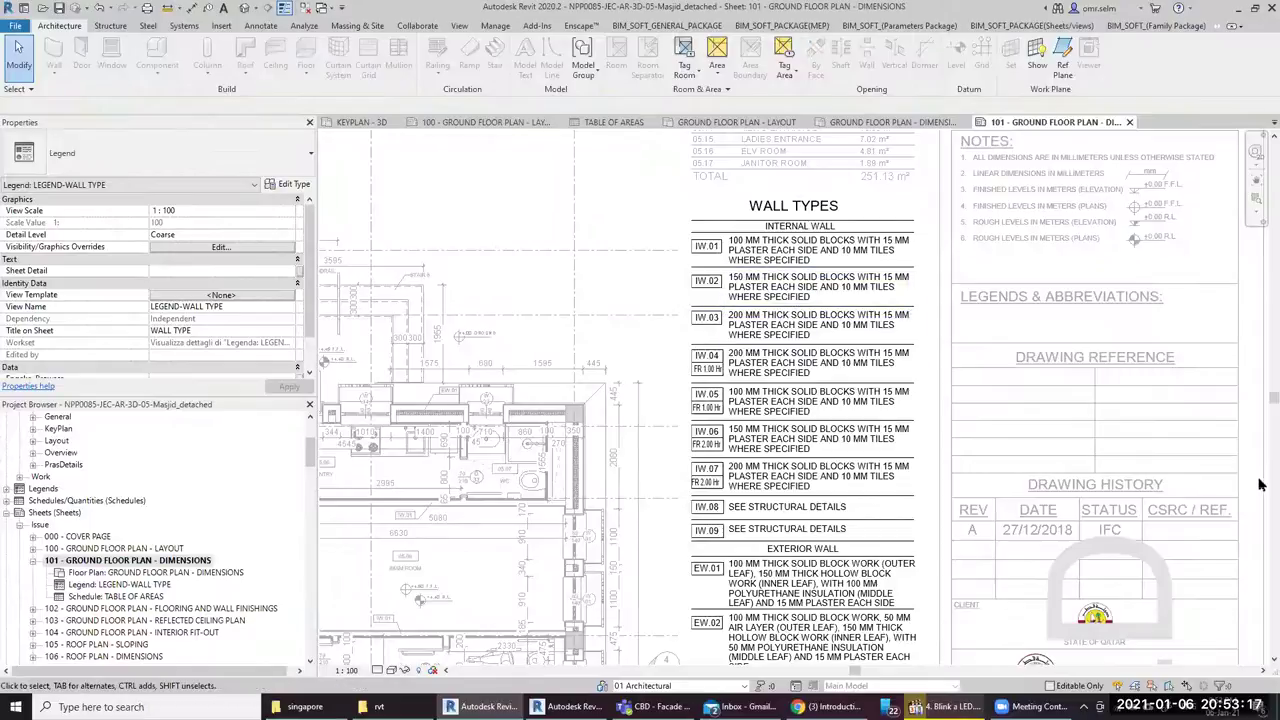
pyautogui.doubleClick(1110, 530)
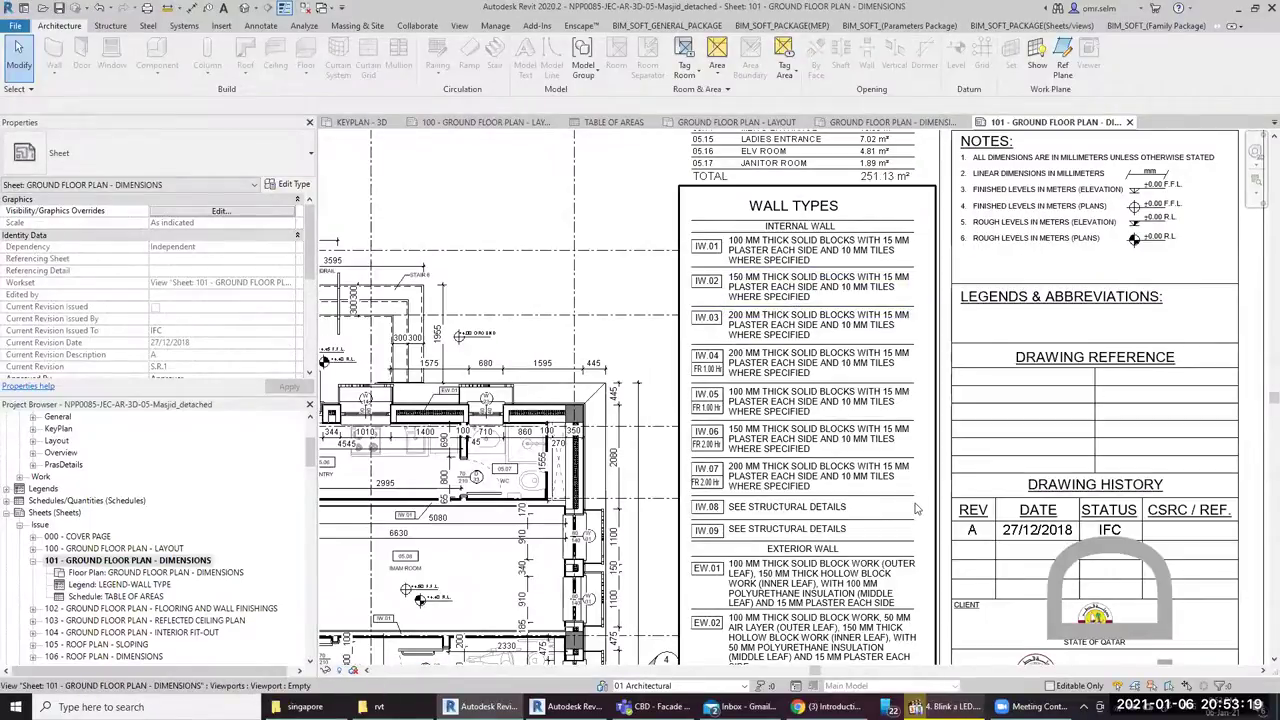
pyautogui.scroll(-1, 925, 470)
pyautogui.scroll(-1, 940, 420)
pyautogui.scroll(-1, 958, 370)
pyautogui.moveTo(958, 370); pyautogui.dragTo(1057, 167, button='middle')
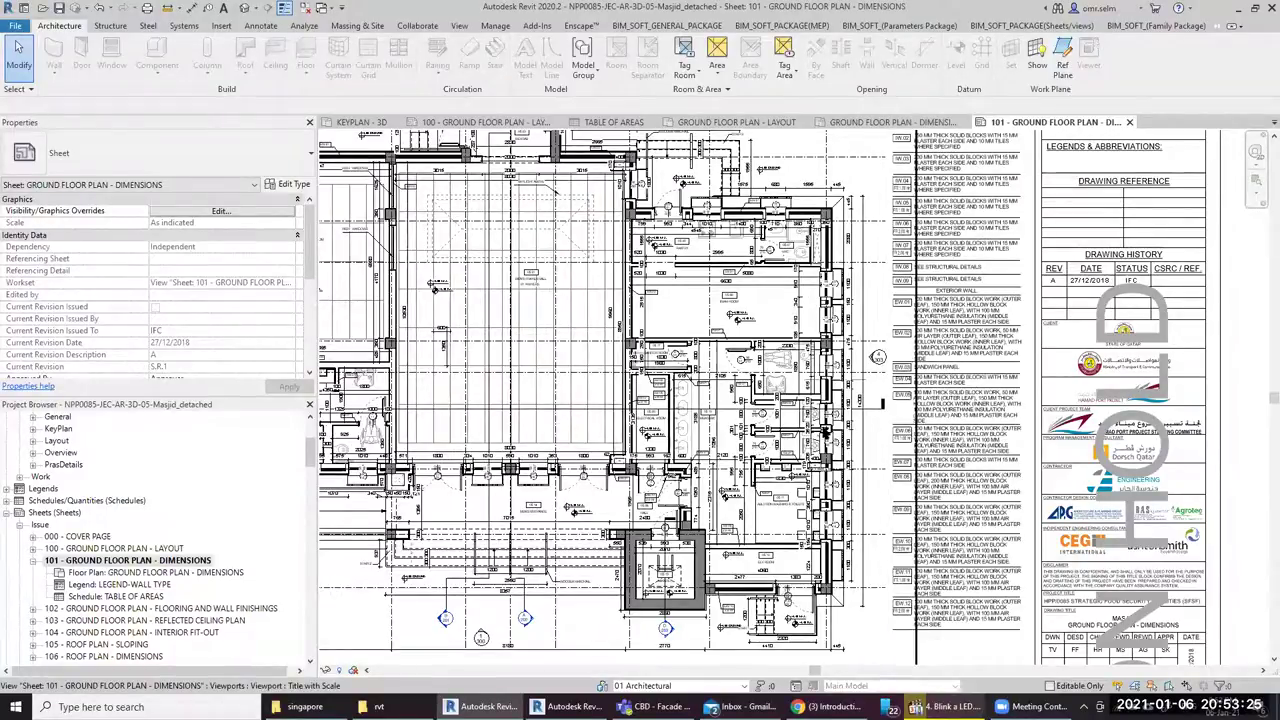
# Look over the dimensioned floor plan and select the sheet's title block
pyautogui.scroll(1, 715, 452)
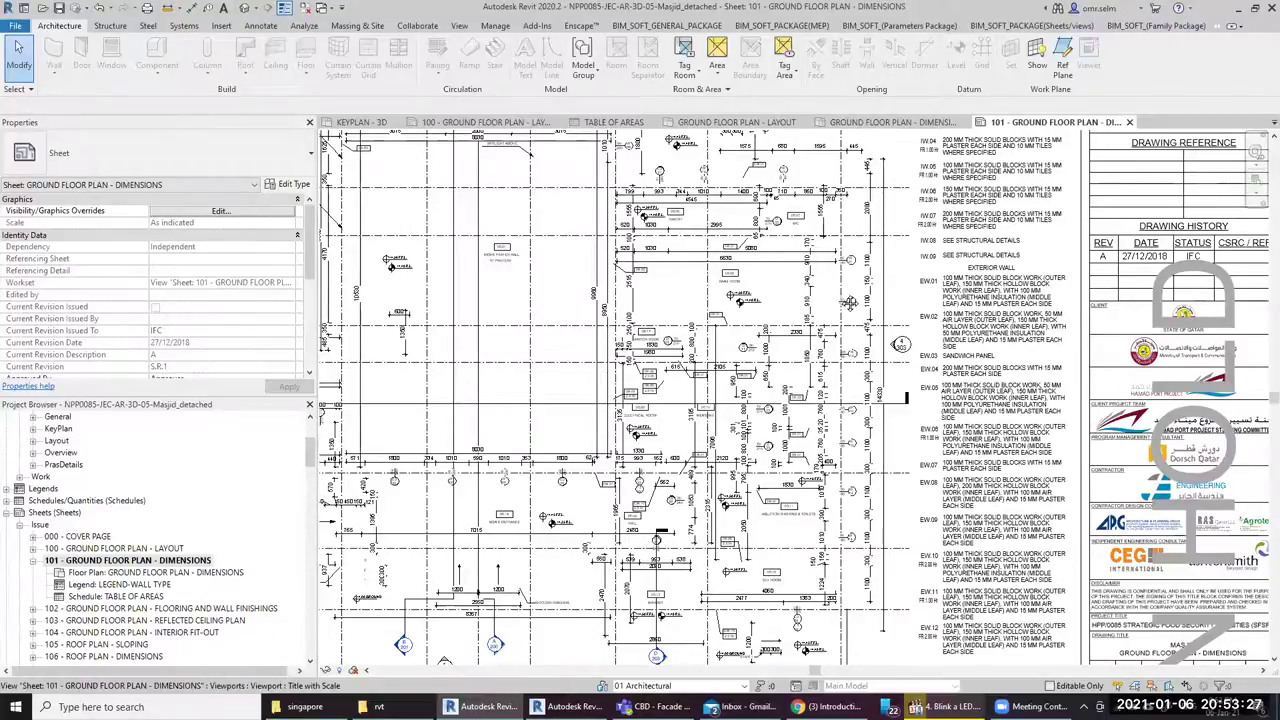
pyautogui.scroll(5, 849, 302)
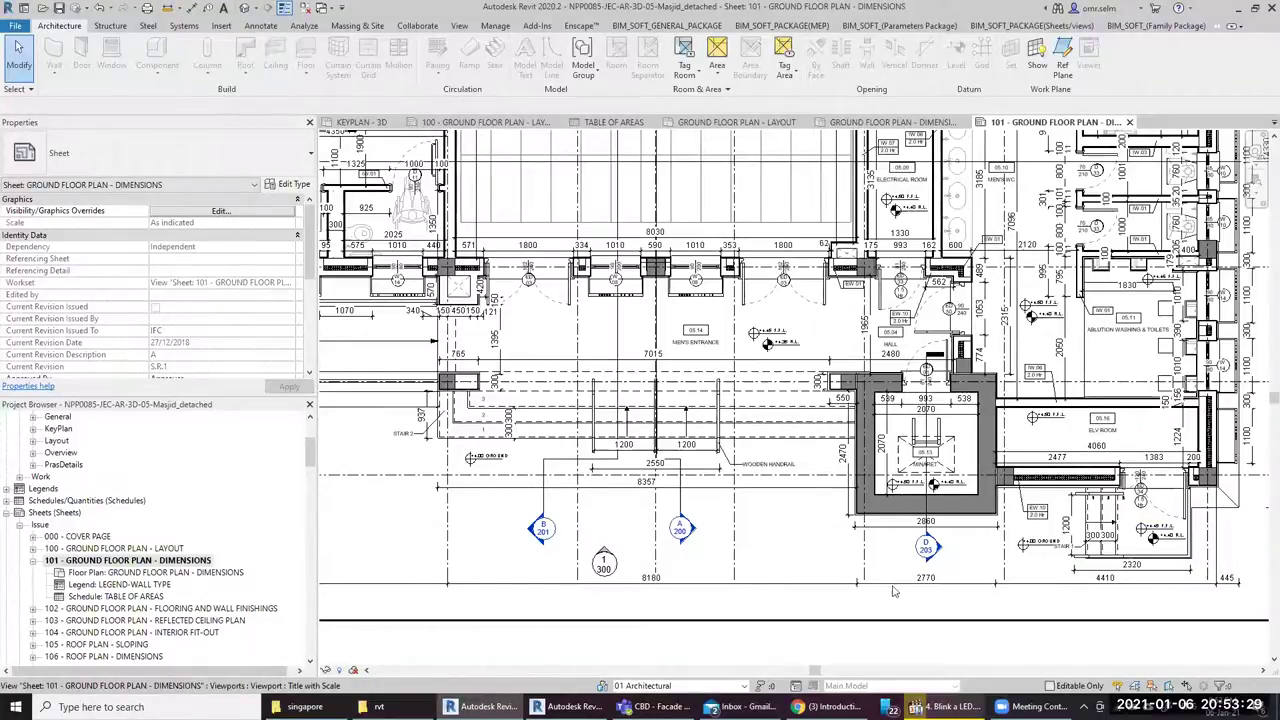
pyautogui.scroll(-1, 778, 581)
pyautogui.scroll(-1, 778, 581)
pyautogui.scroll(-2, 784, 590)
pyautogui.scroll(-2, 812, 600)
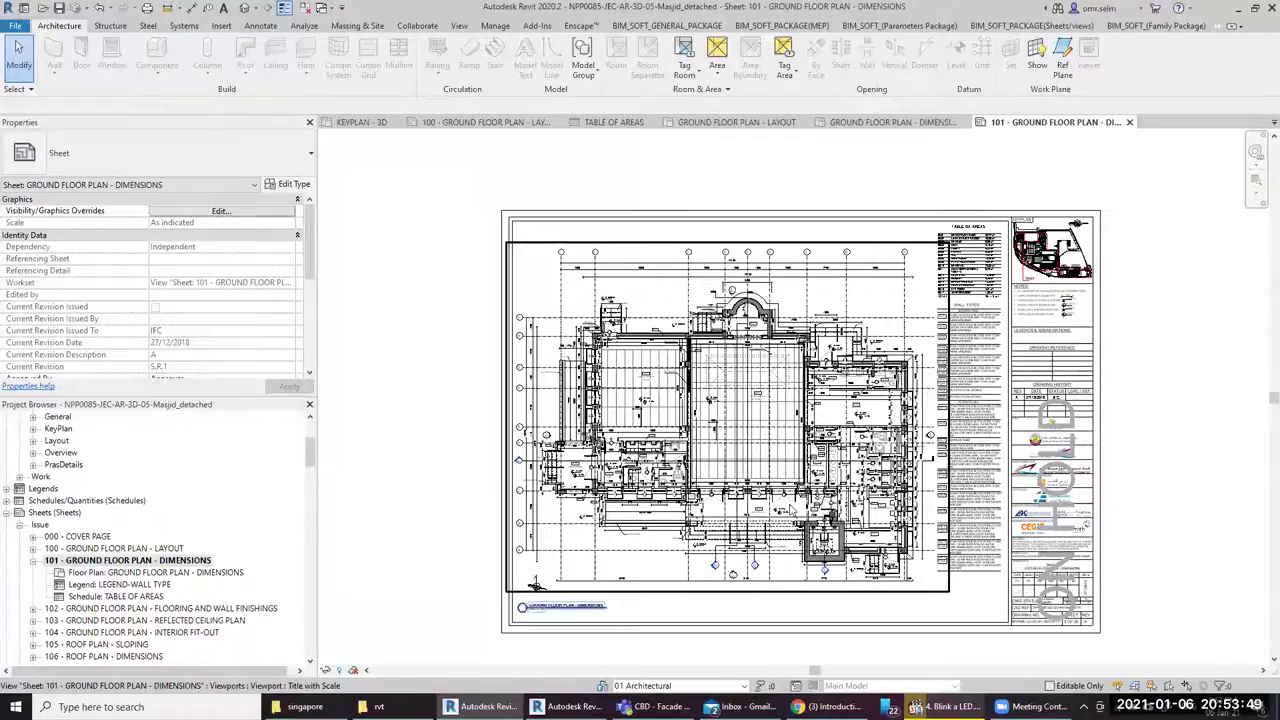
pyautogui.click(505, 310)
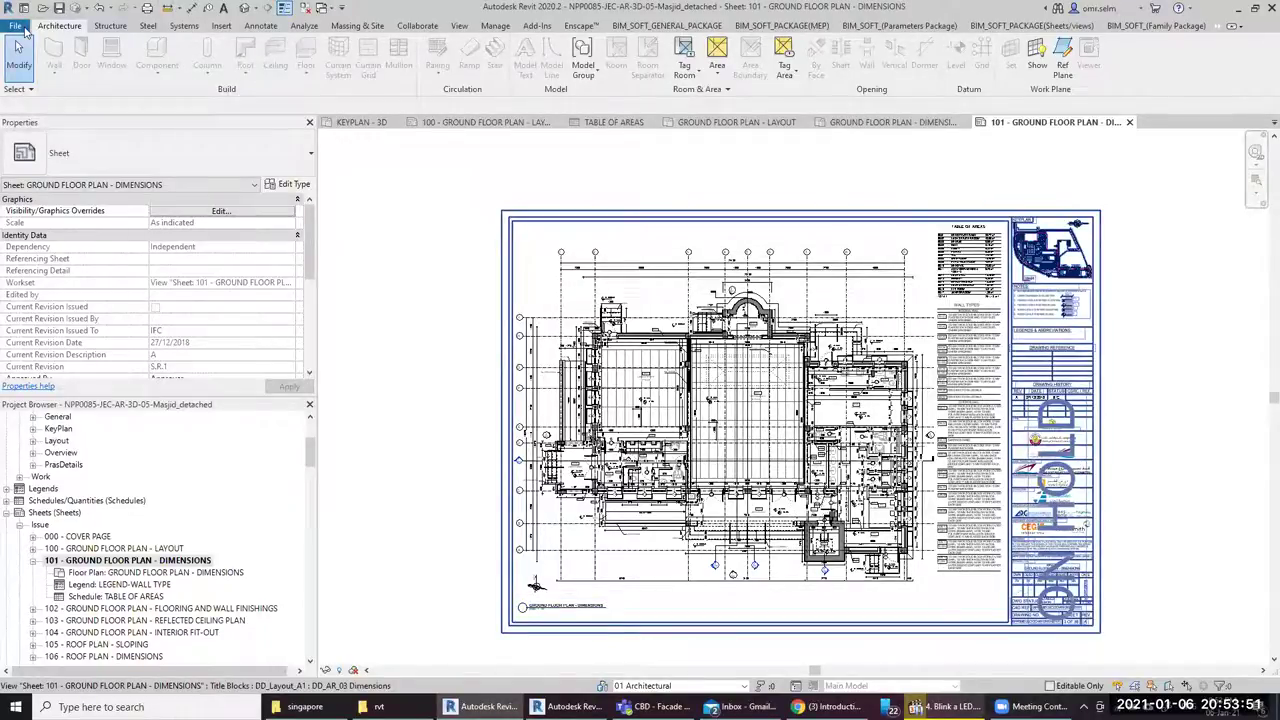
# Create a new project from the Architectural Template via the Home screen
pyautogui.click(22, 9)
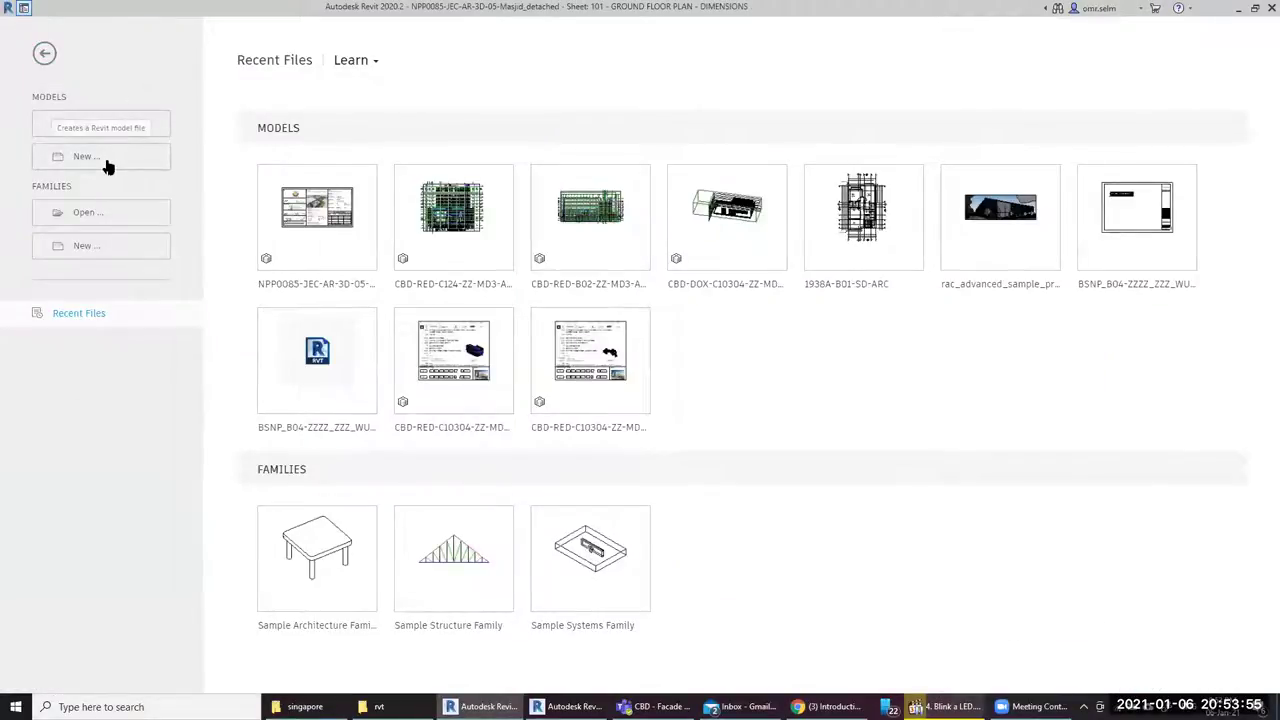
pyautogui.click(108, 166)
pyautogui.click(858, 372)
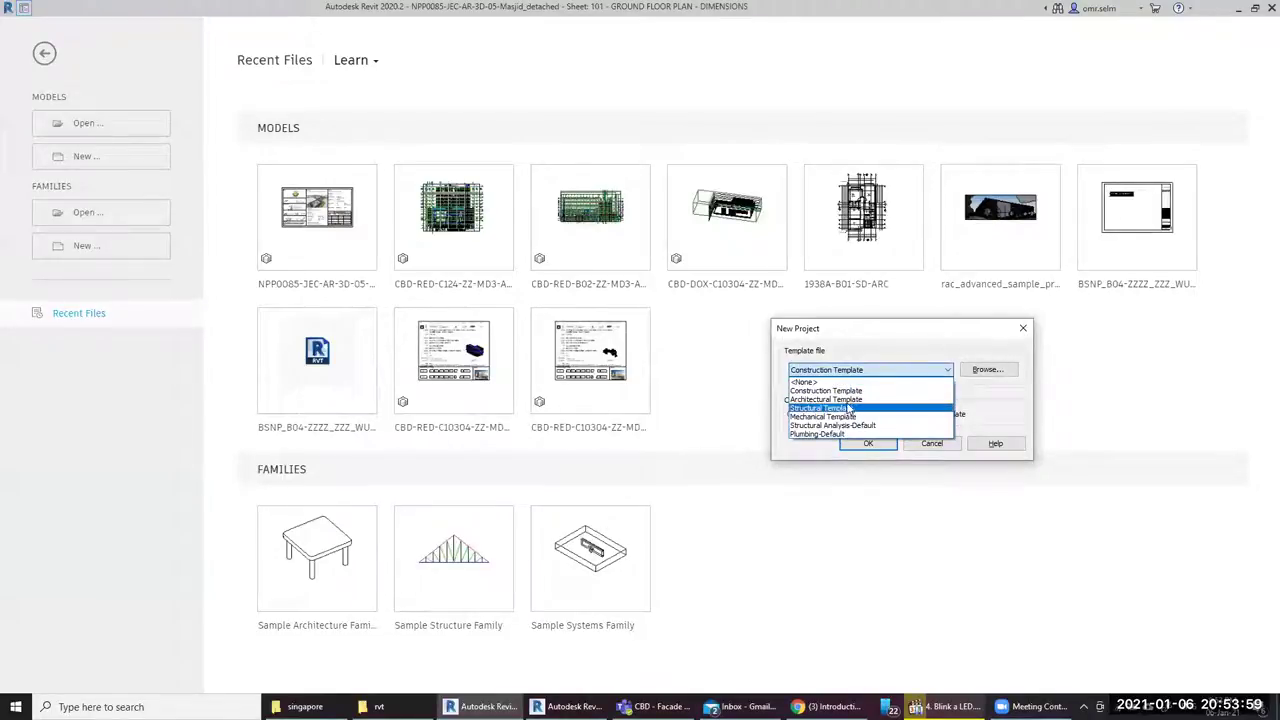
pyautogui.click(848, 400)
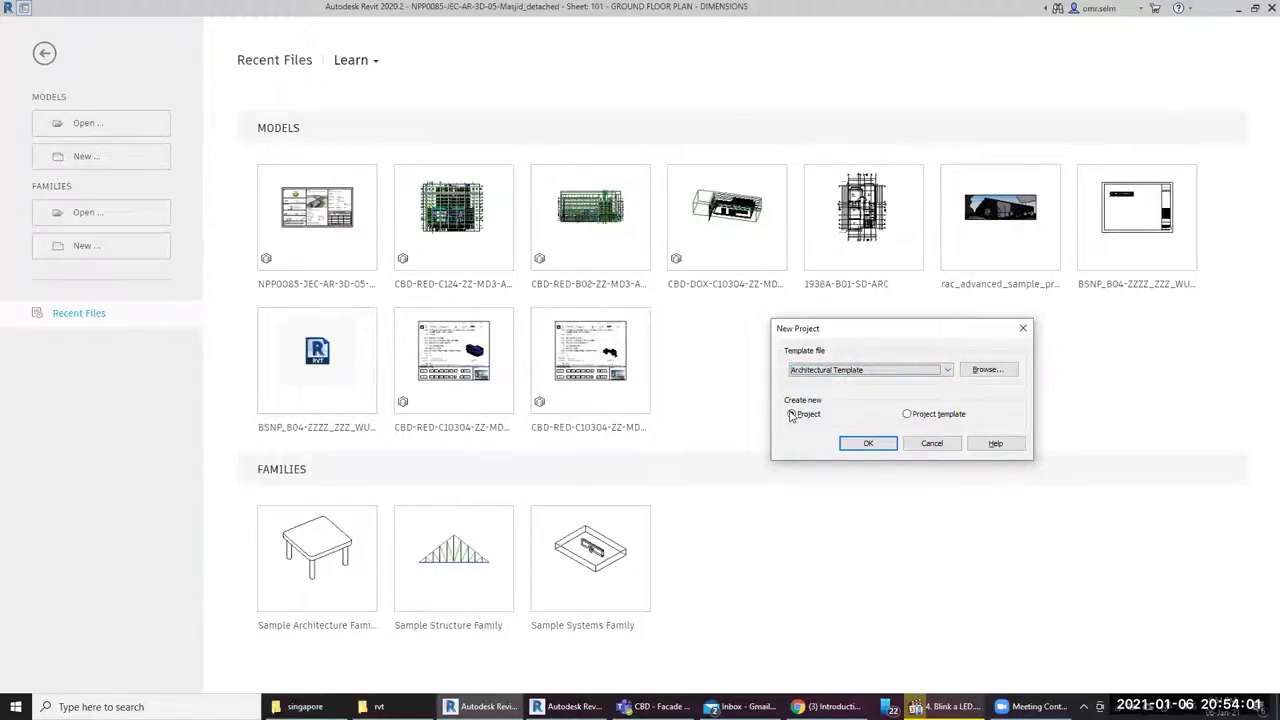
pyautogui.click(866, 445)
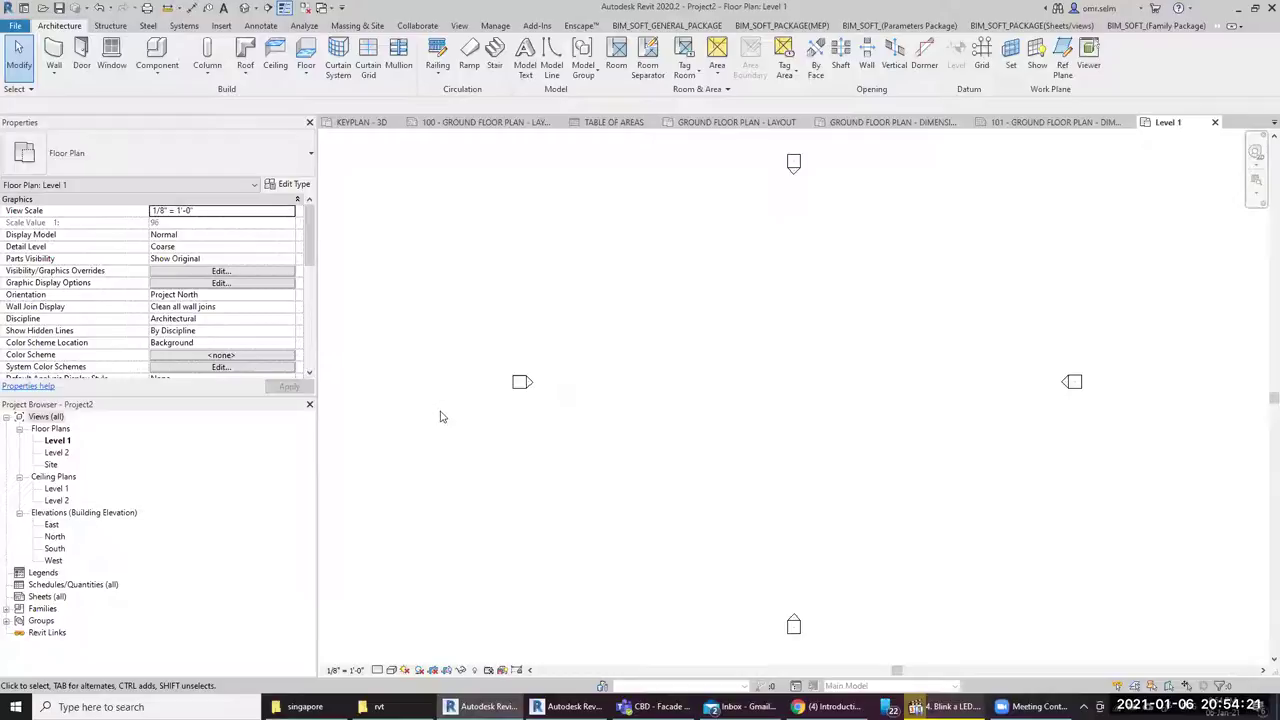
# Open the East elevation view and recentre the level lines
pyautogui.click(52, 525)
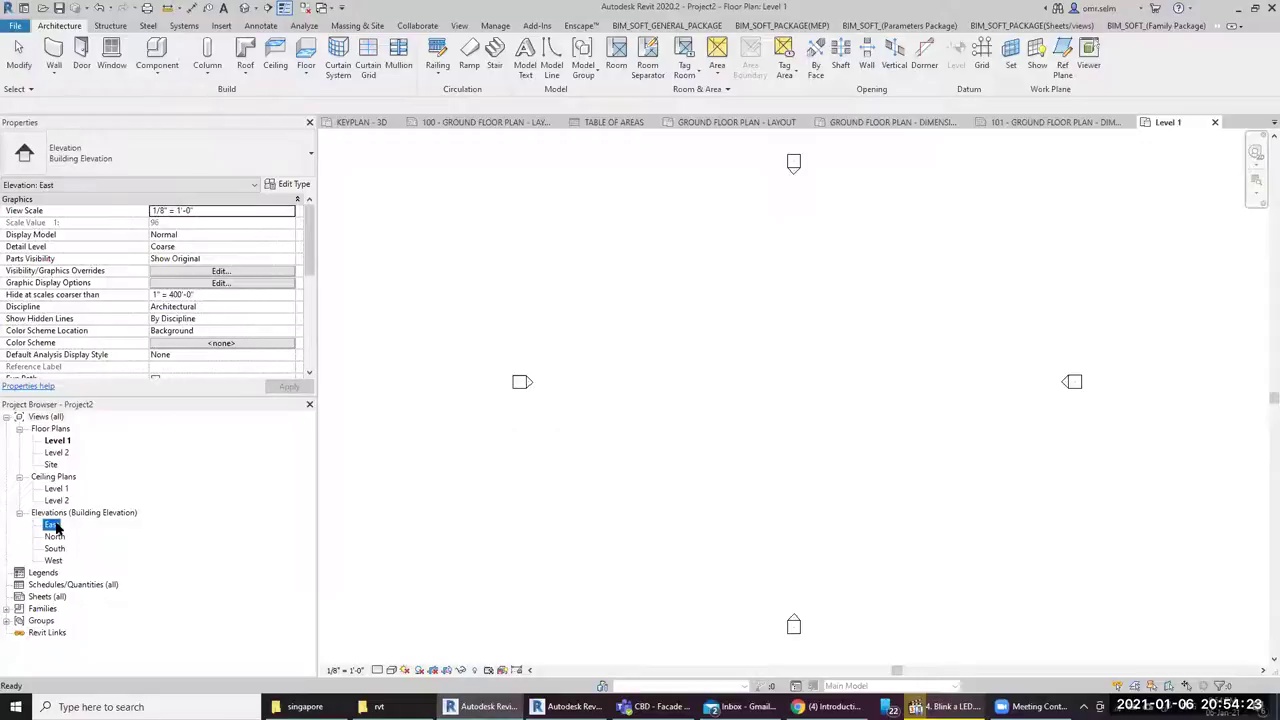
pyautogui.press('F2')
pyautogui.press('Escape')
pyautogui.doubleClick(52, 526)
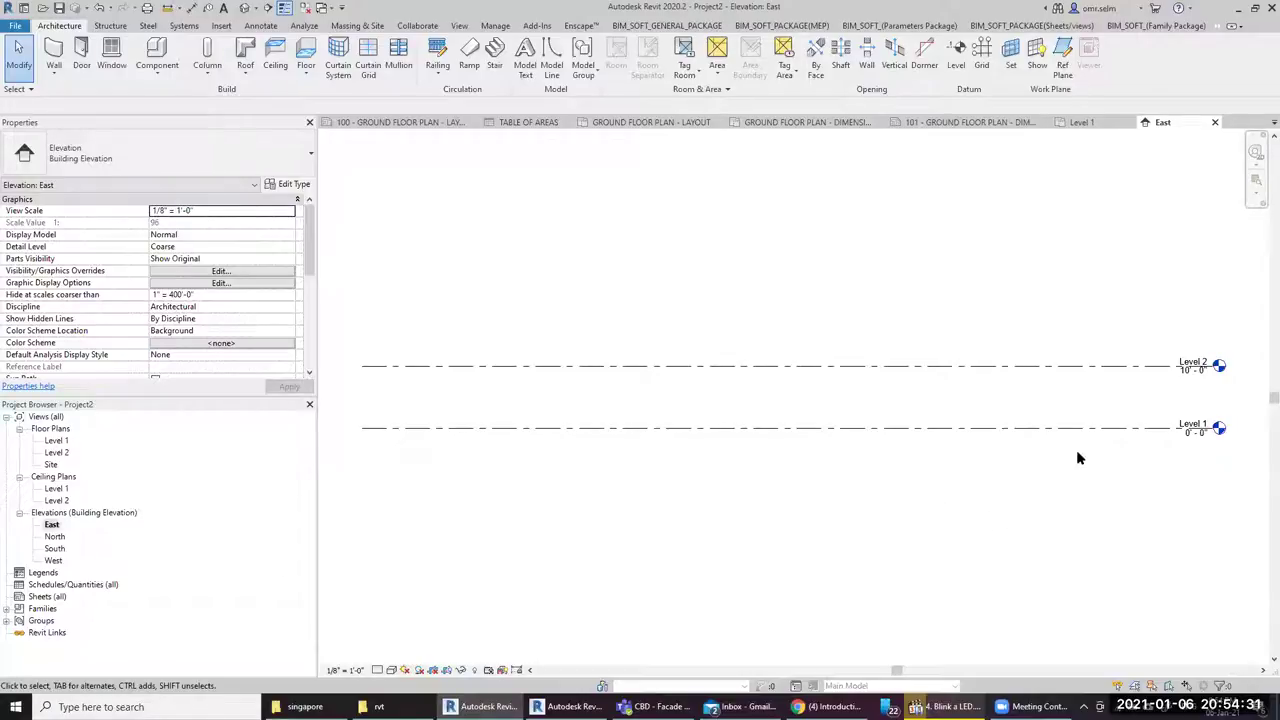
pyautogui.moveTo(750, 298); pyautogui.dragTo(683, 390, button='middle')
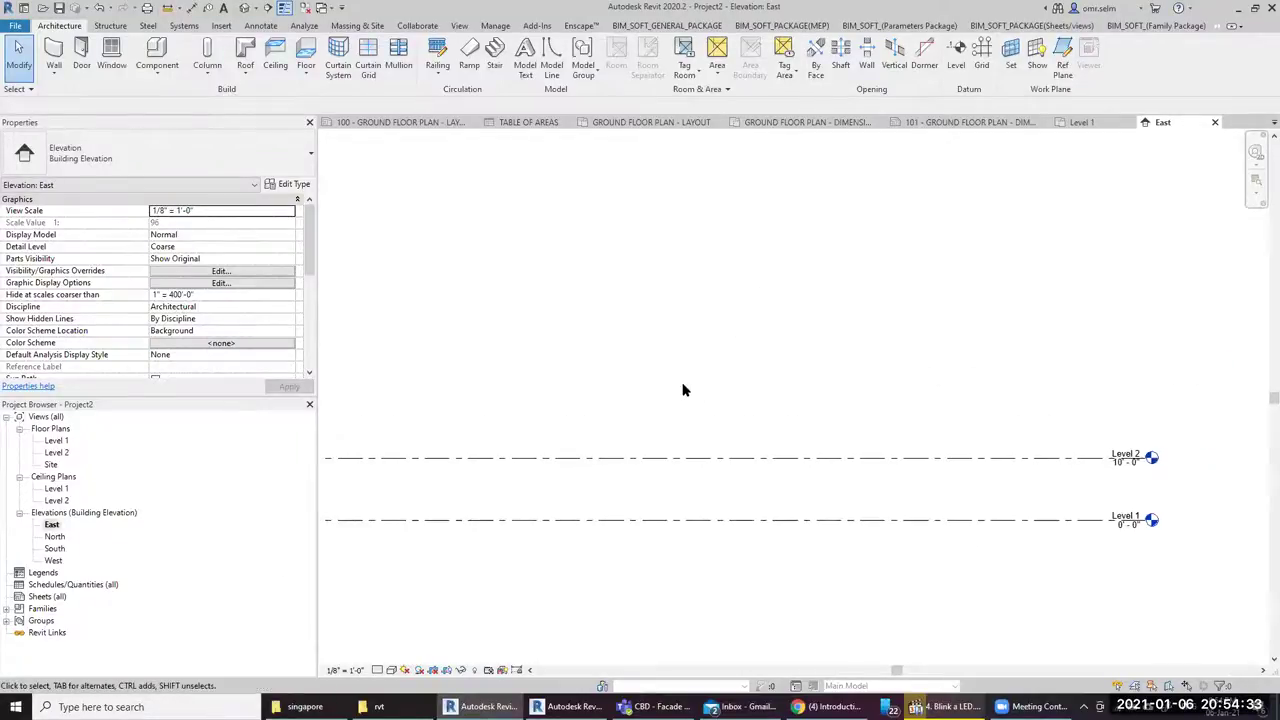
# Set project length units to Meters rounded to 2 decimal places using UN
pyautogui.press('u')
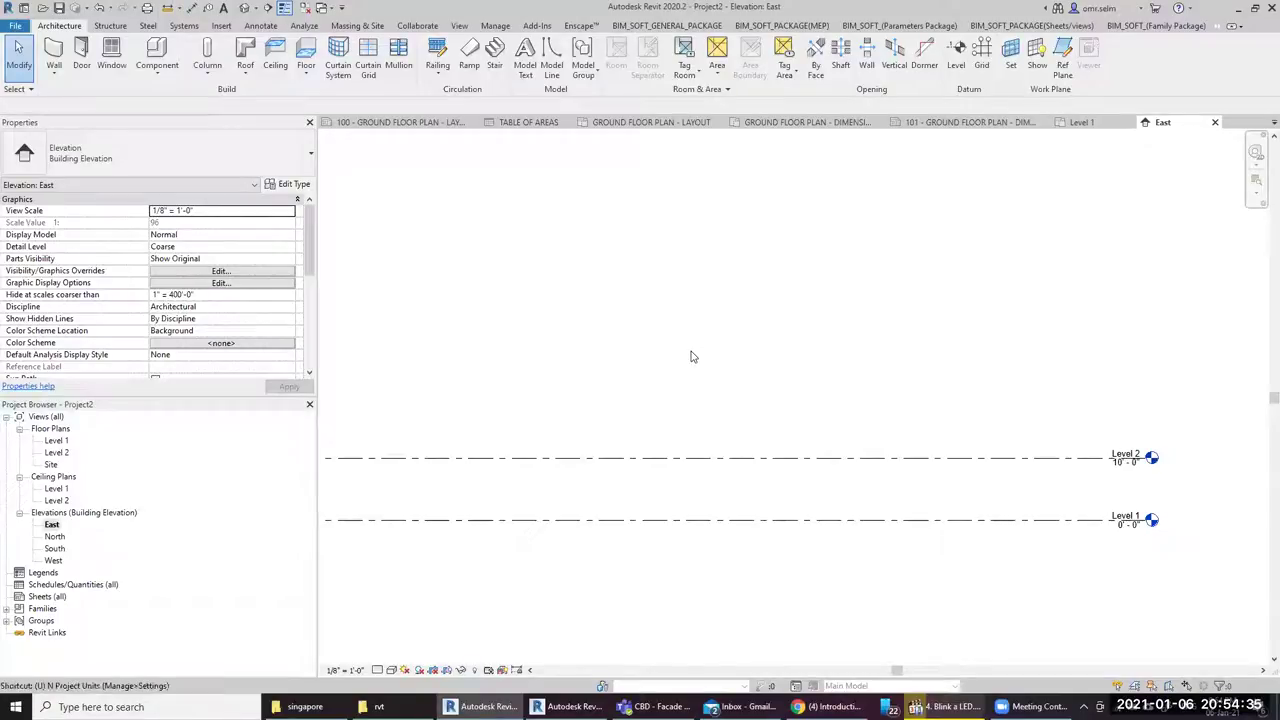
pyautogui.press('n')
pyautogui.click(684, 255)
pyautogui.click(643, 282)
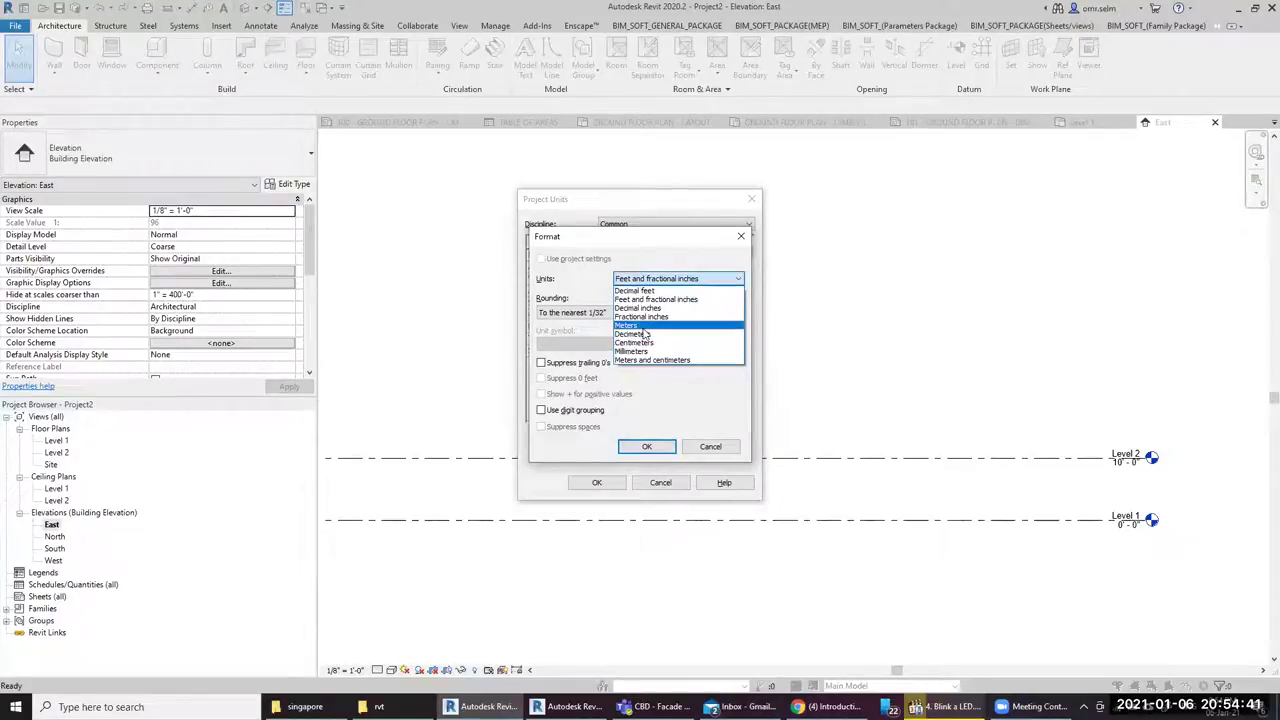
pyautogui.click(627, 325)
pyautogui.click(580, 312)
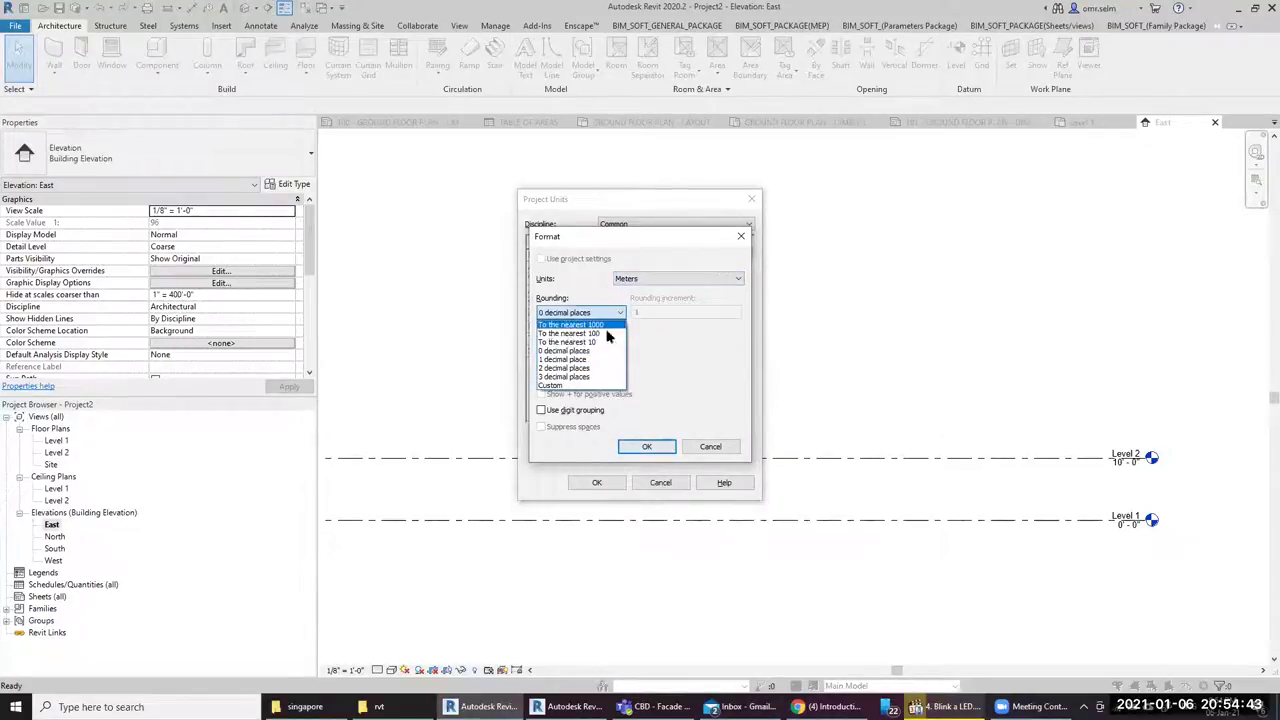
pyautogui.click(592, 368)
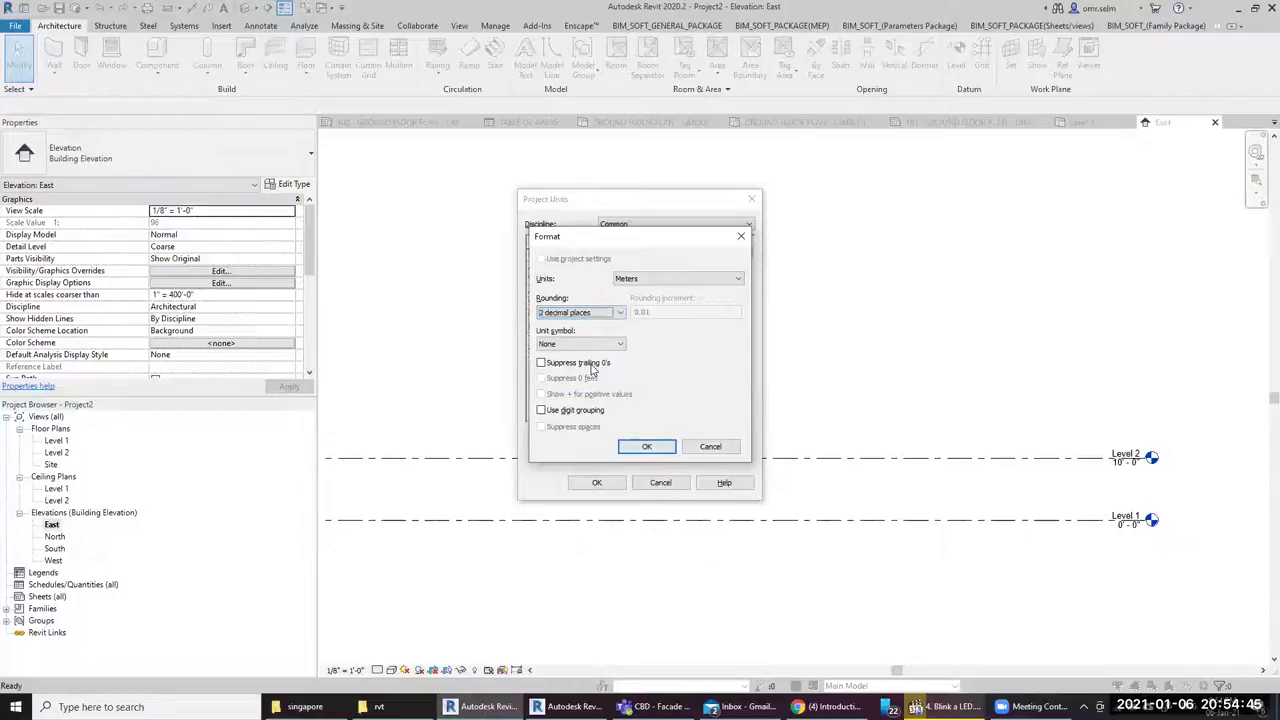
pyautogui.click(624, 448)
pyautogui.click(588, 482)
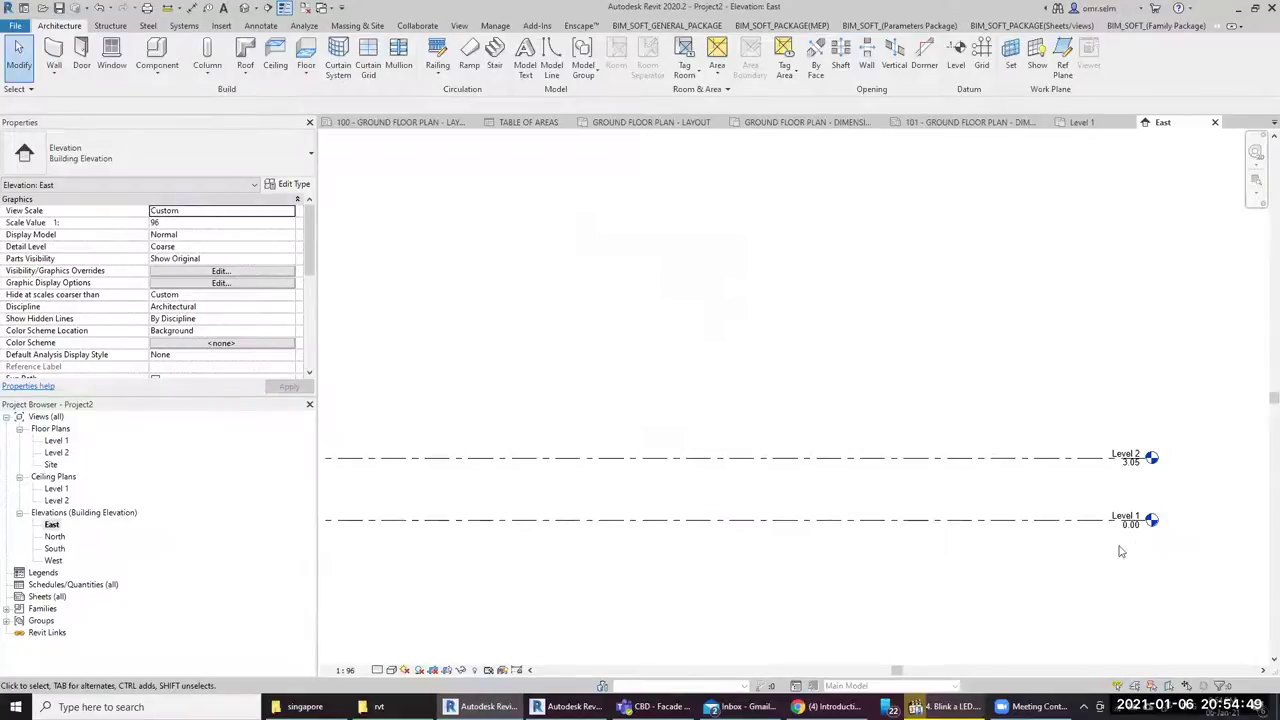
# Glance at the Level 1 floor plan, then return to the East elevation
pyautogui.moveTo(480, 369); pyautogui.dragTo(556, 412, button='middle')
pyautogui.scroll(-2, 545, 414)
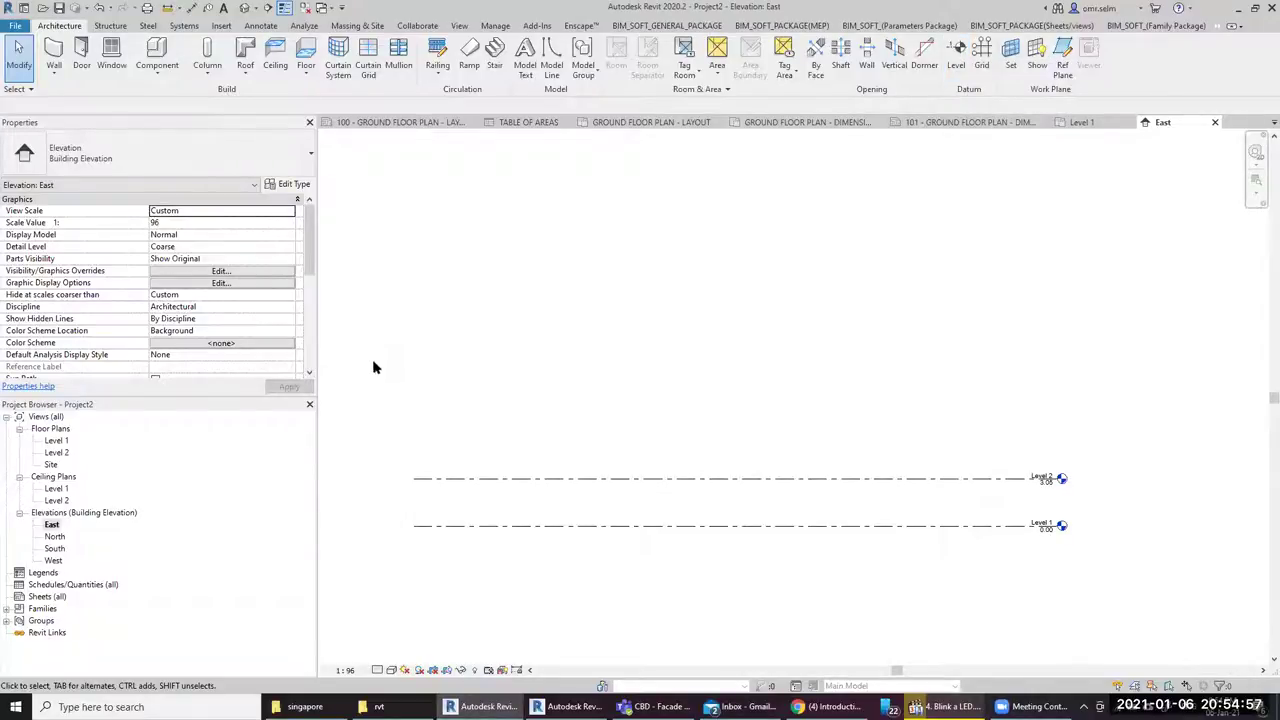
pyautogui.doubleClick(60, 441)
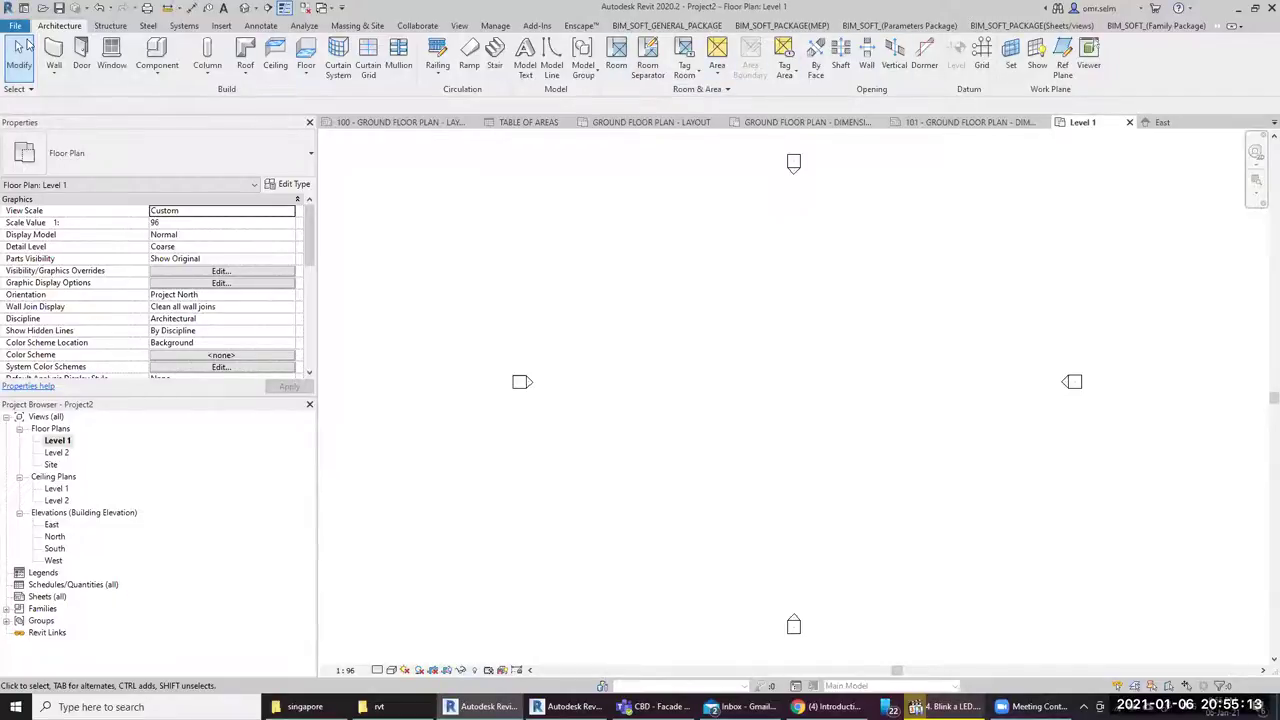
pyautogui.doubleClick(56, 526)
# Draw three new level lines above Level 2, creating Levels 3, 4 and 5
pyautogui.click(956, 68)
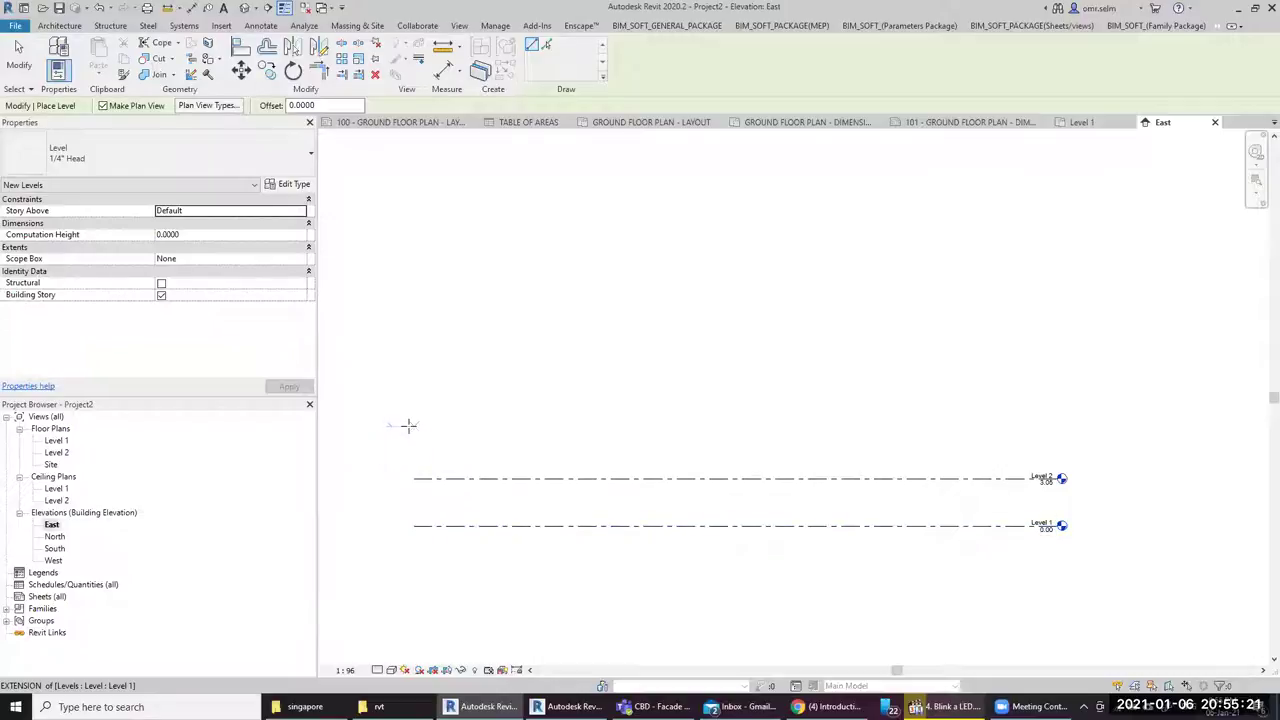
pyautogui.click(409, 426)
pyautogui.click(1050, 426)
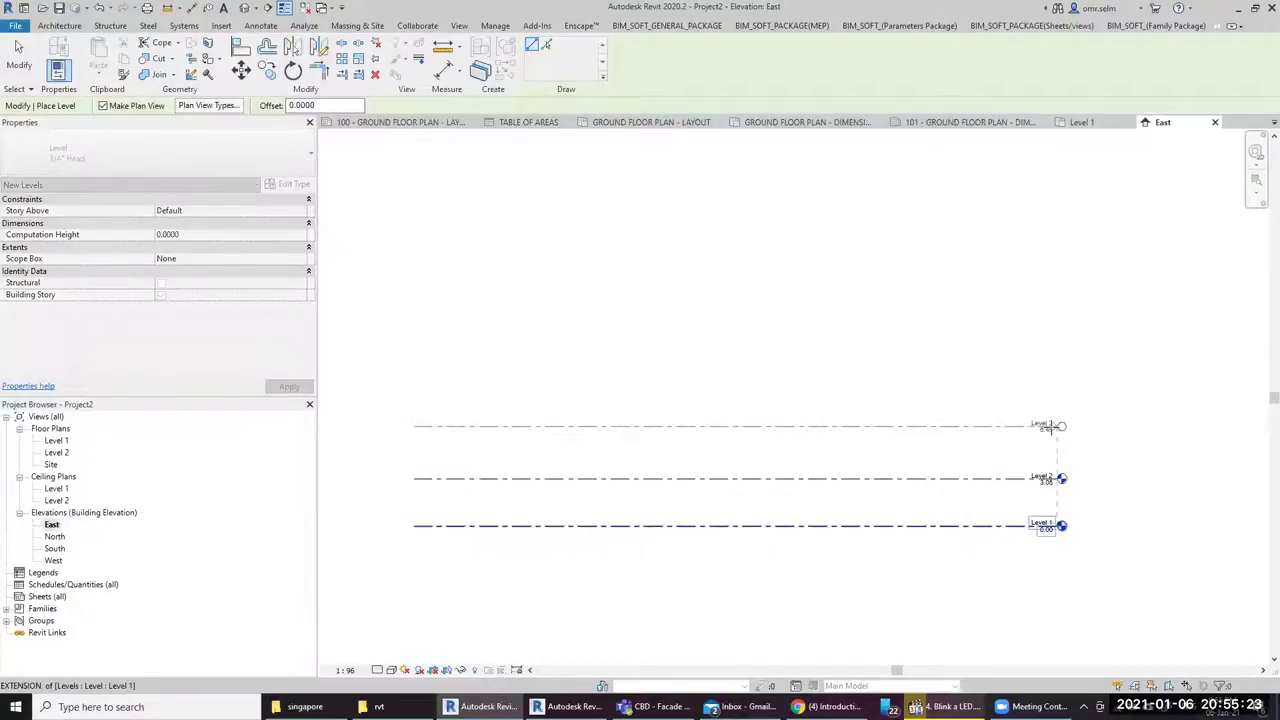
pyautogui.click(412, 353)
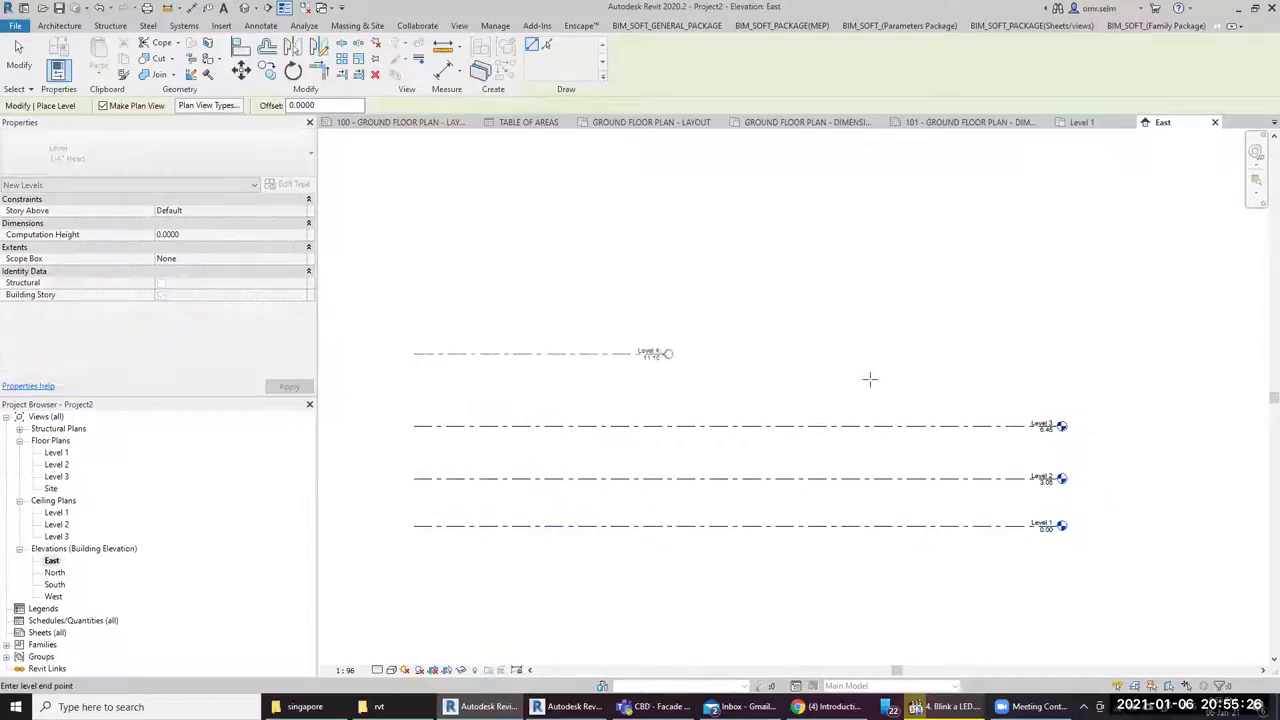
pyautogui.click(1052, 380)
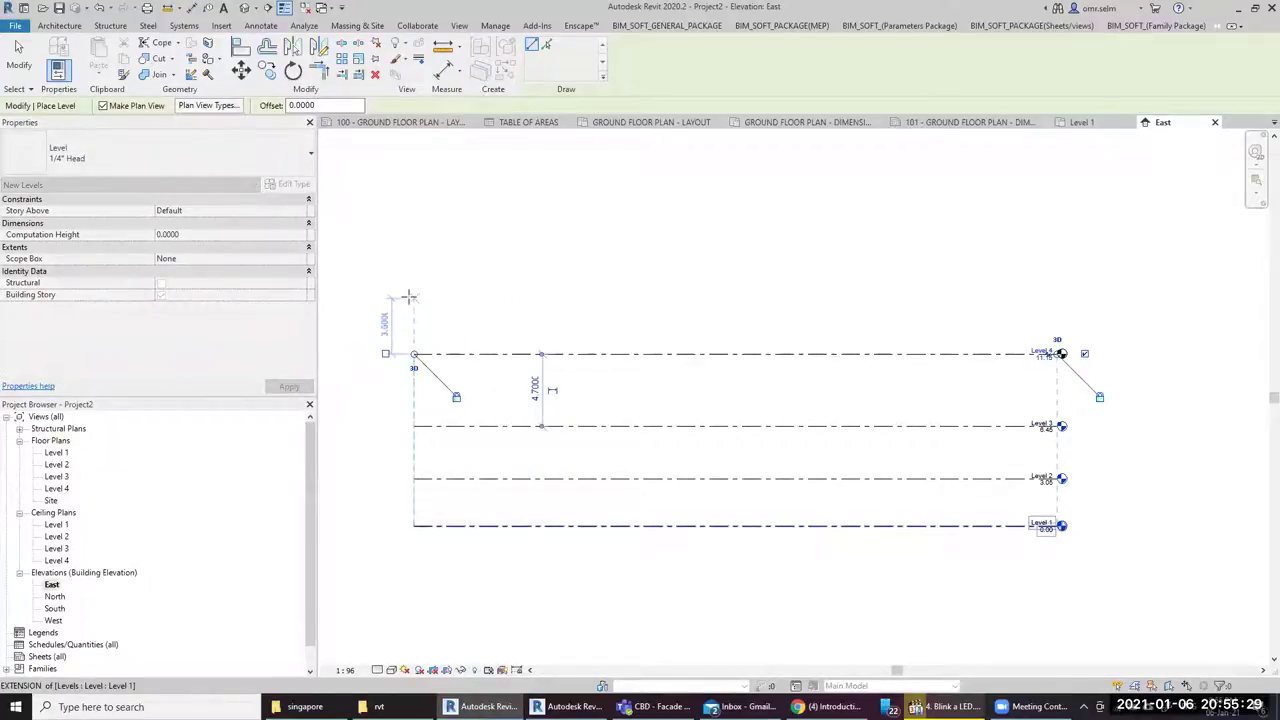
pyautogui.click(409, 295)
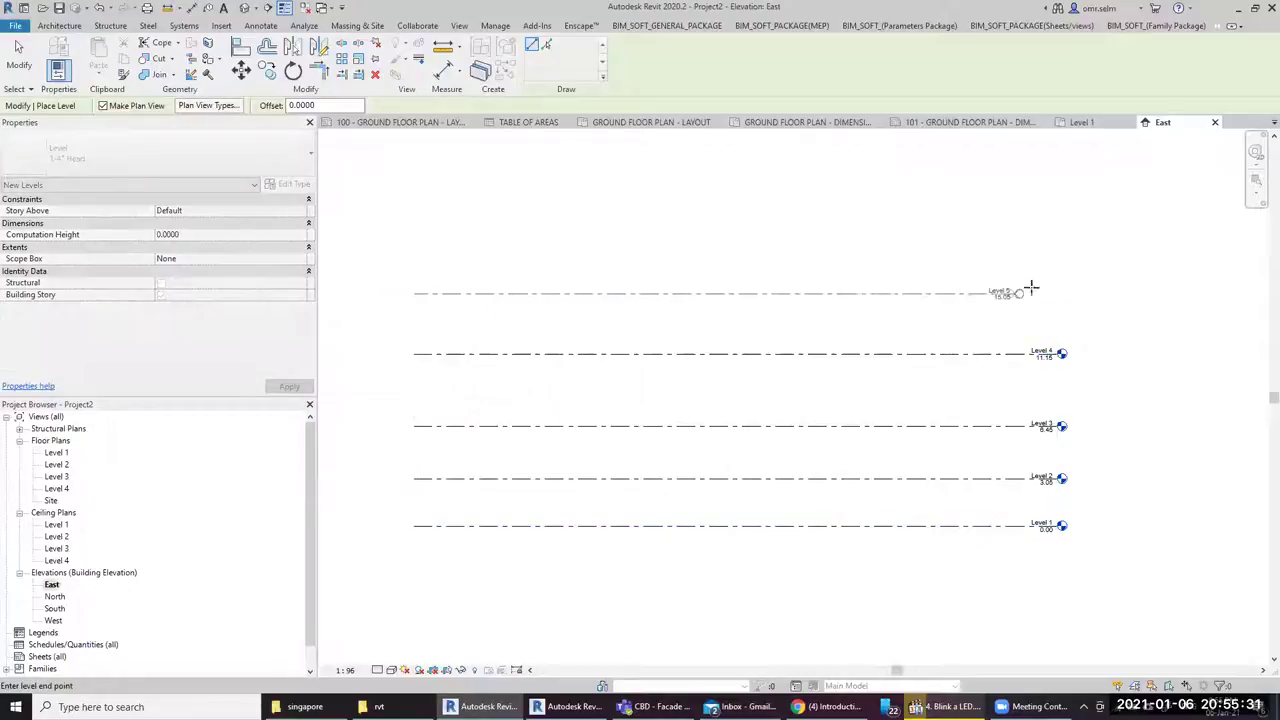
pyautogui.click(1055, 291)
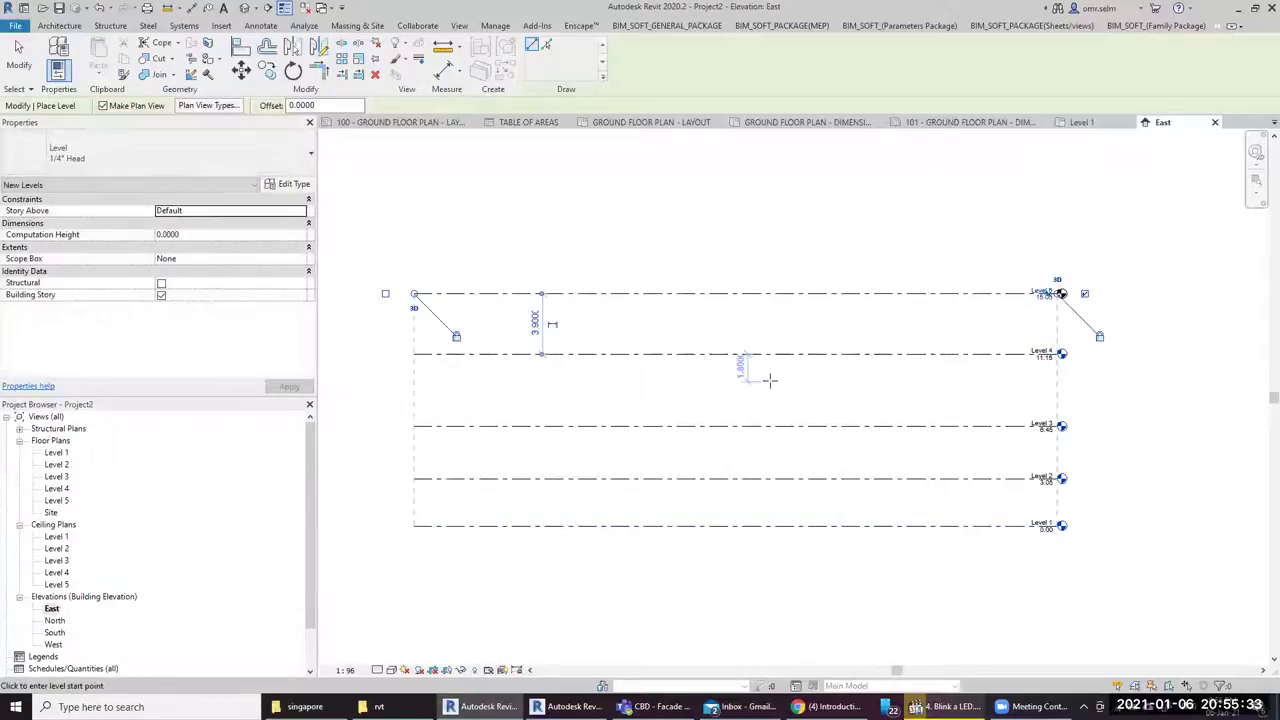
pyautogui.press('Escape')
pyautogui.press('Escape')
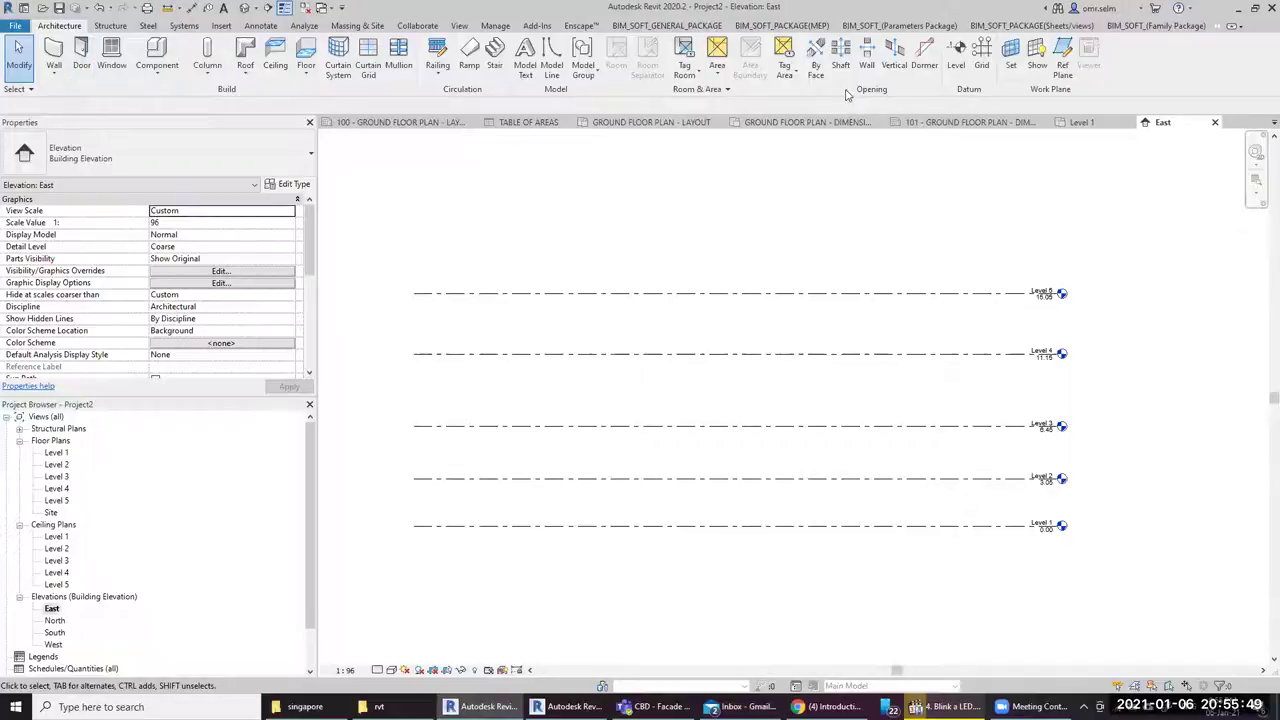
# Set the Level tool to make only a Floor Plan view for new levels
pyautogui.click(956, 55)
pyautogui.click(103, 106)
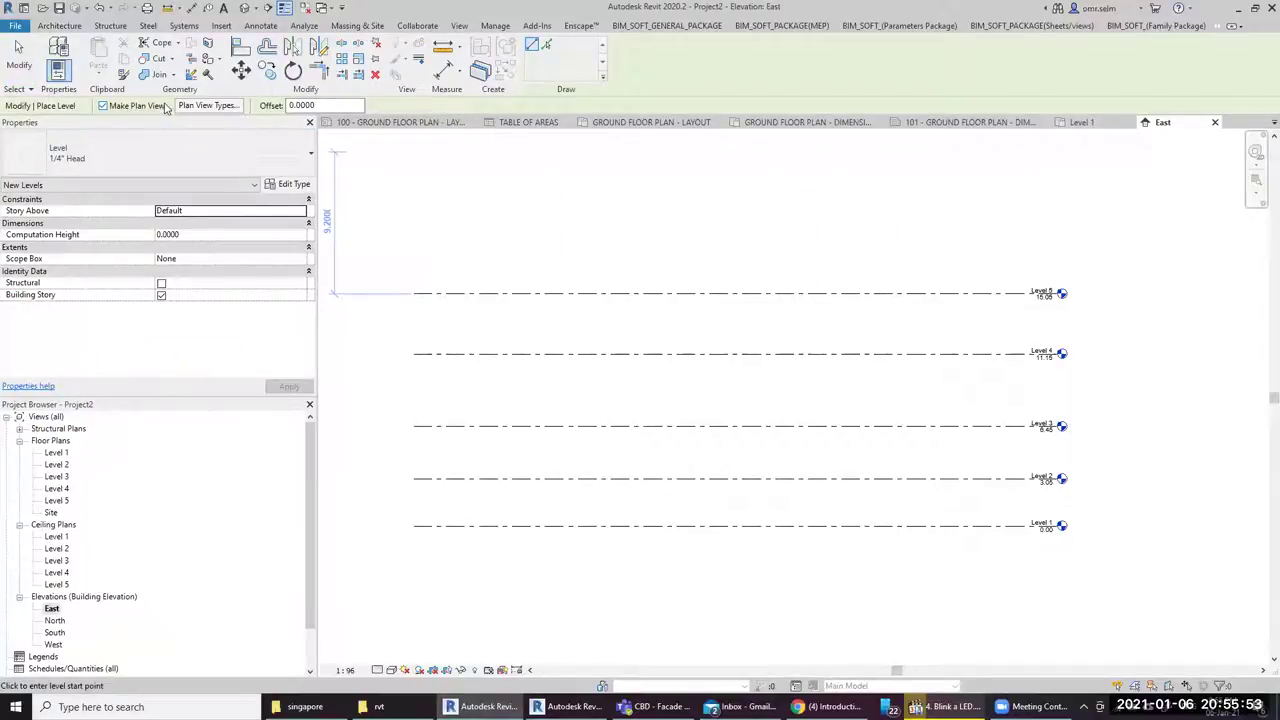
pyautogui.click(213, 107)
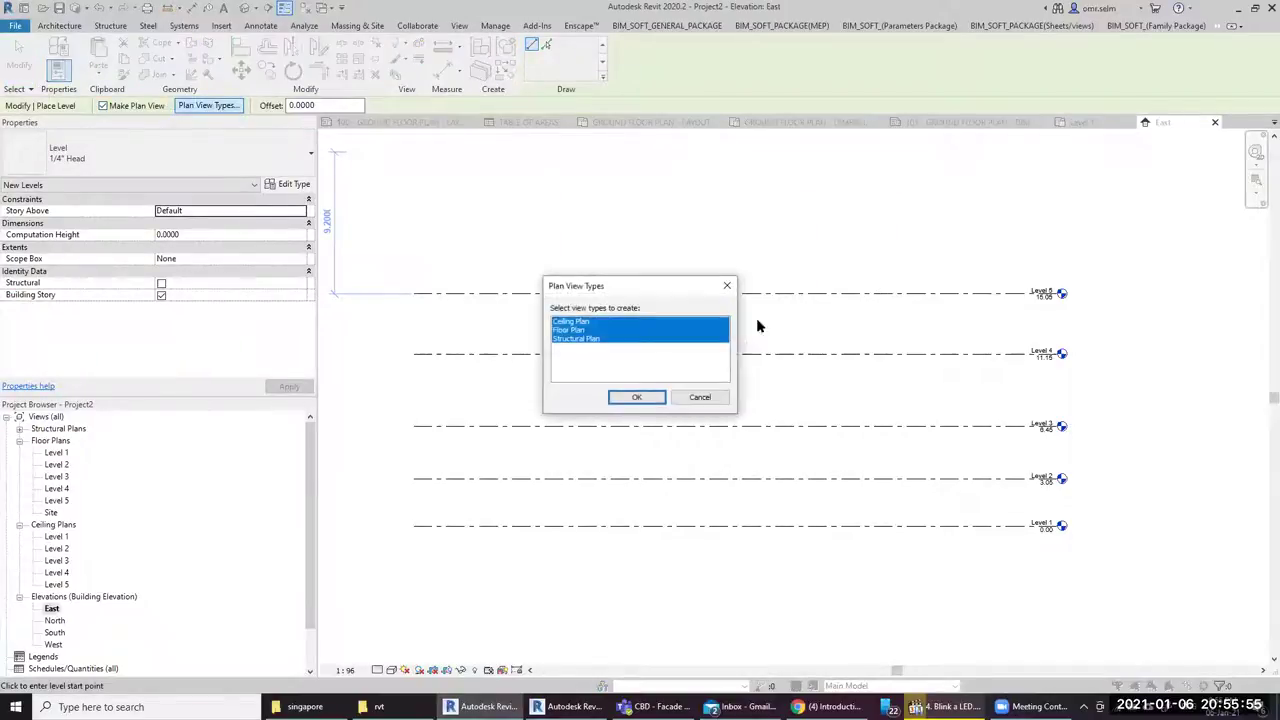
pyautogui.click(570, 340)
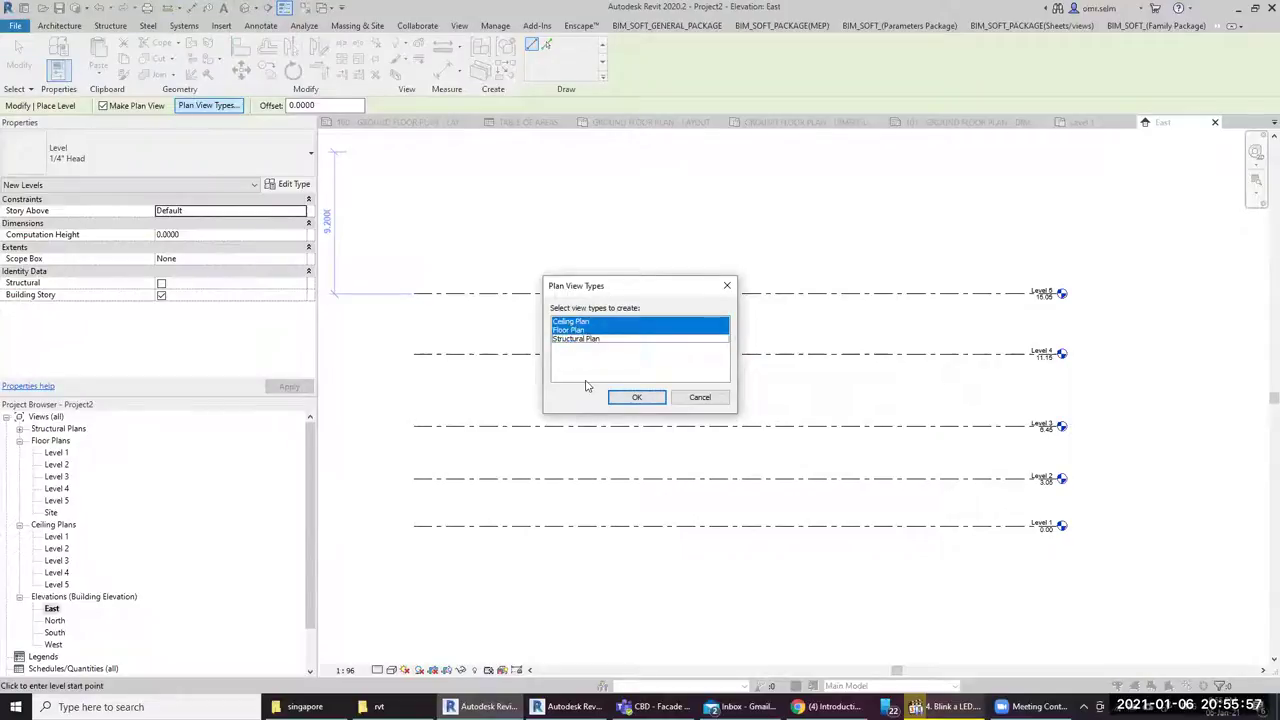
pyautogui.click(588, 322)
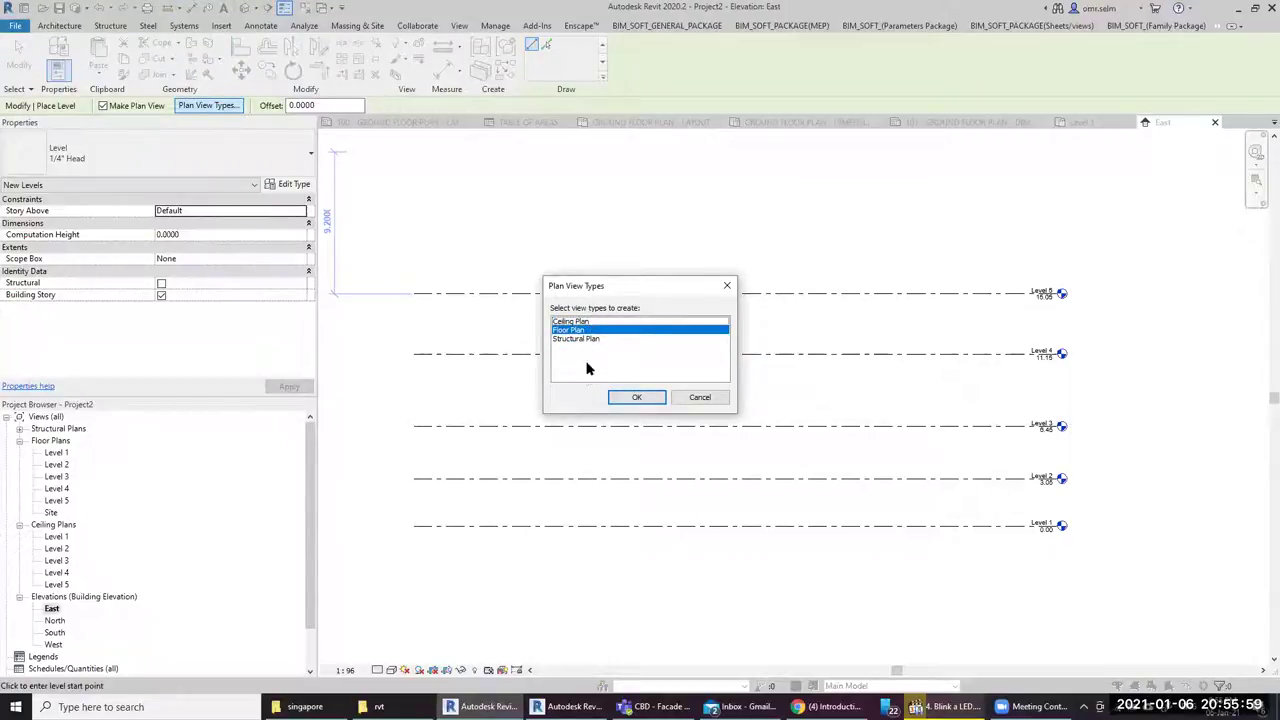
pyautogui.click(630, 399)
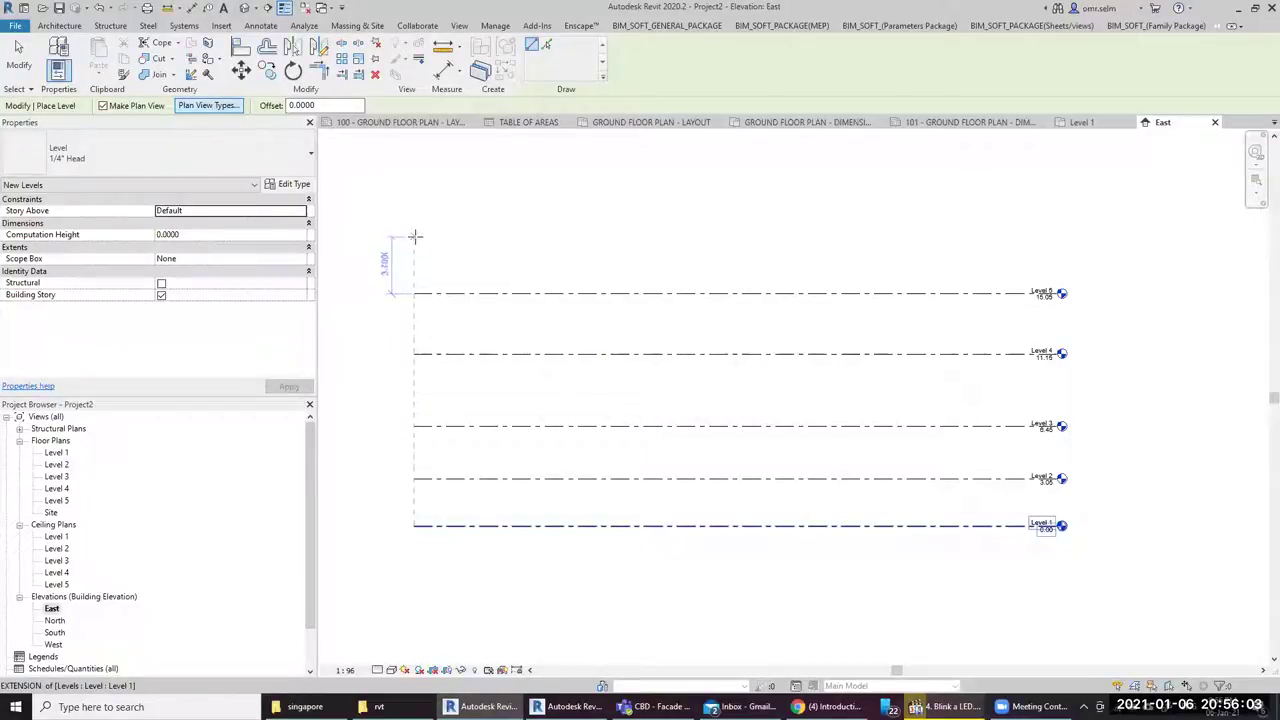
# Draw Level 6 above Level 5 and open the Level 1 floor plan
pyautogui.click(414, 236)
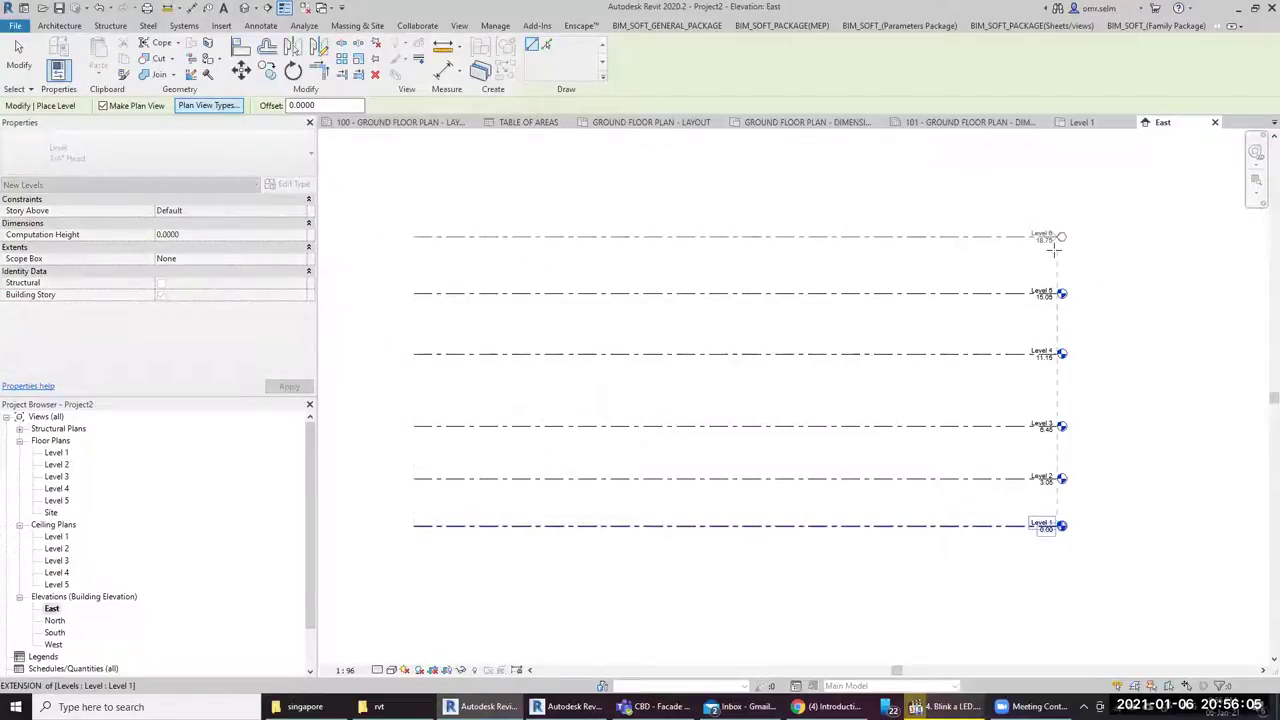
pyautogui.click(1055, 242)
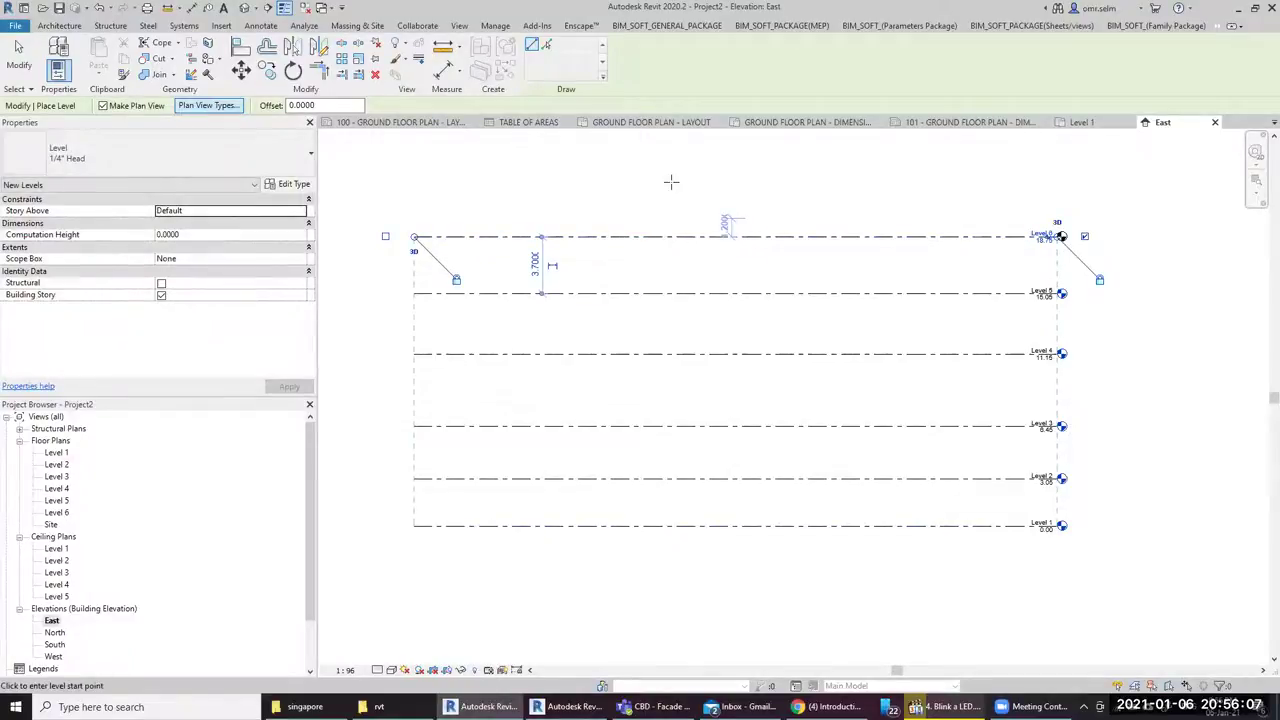
pyautogui.press('Escape')
pyautogui.press('Escape')
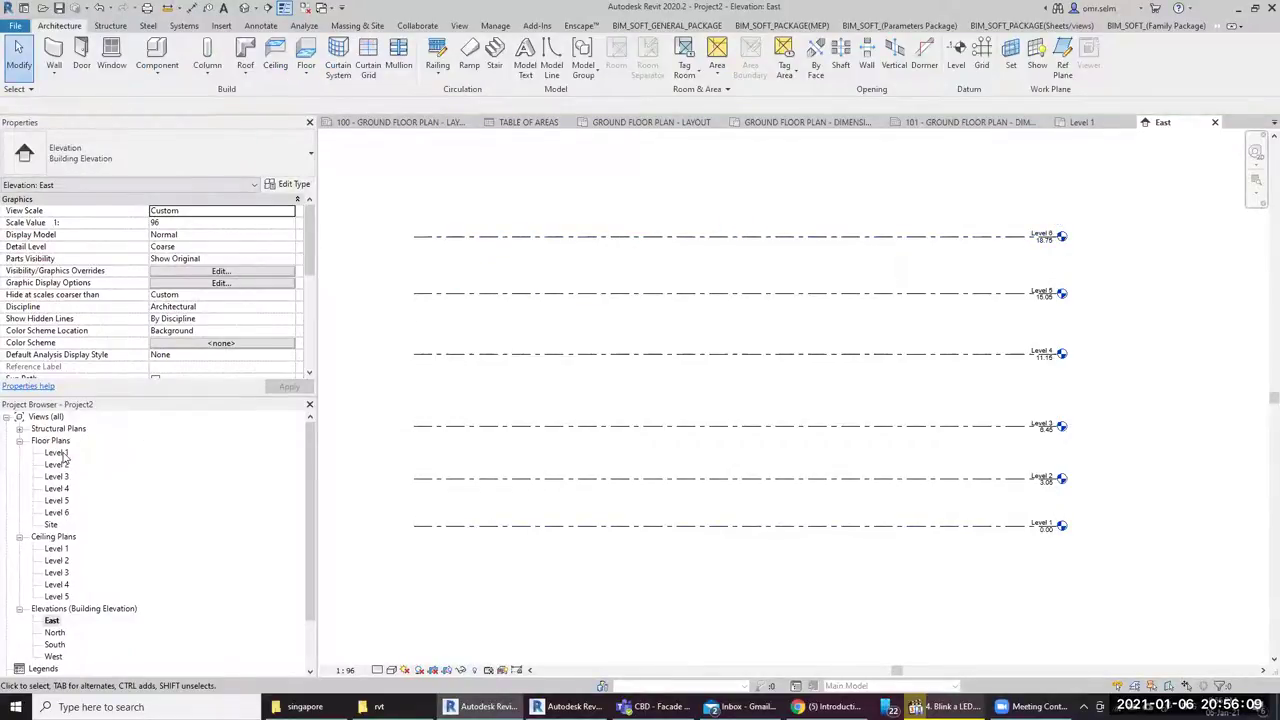
pyautogui.doubleClick(57, 452)
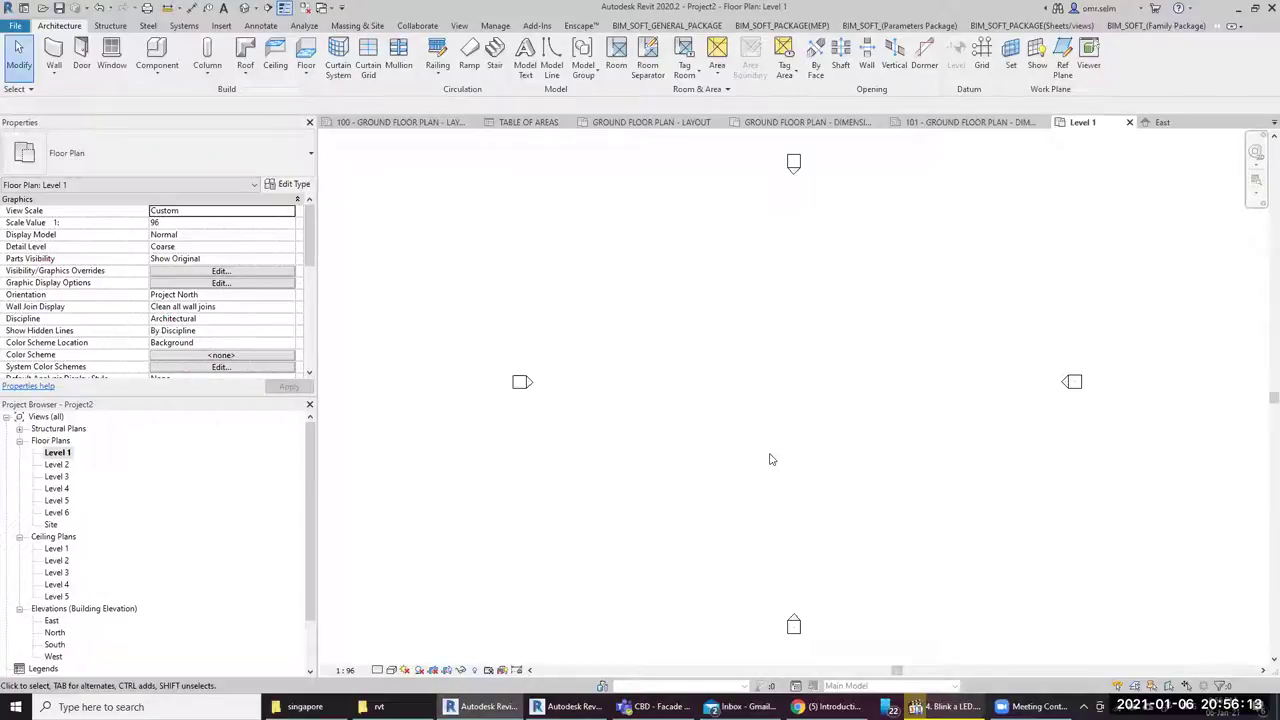
# Draw three vertical grid lines, 1, 2 and 3, on the Level 1 plan
pyautogui.click(981, 55)
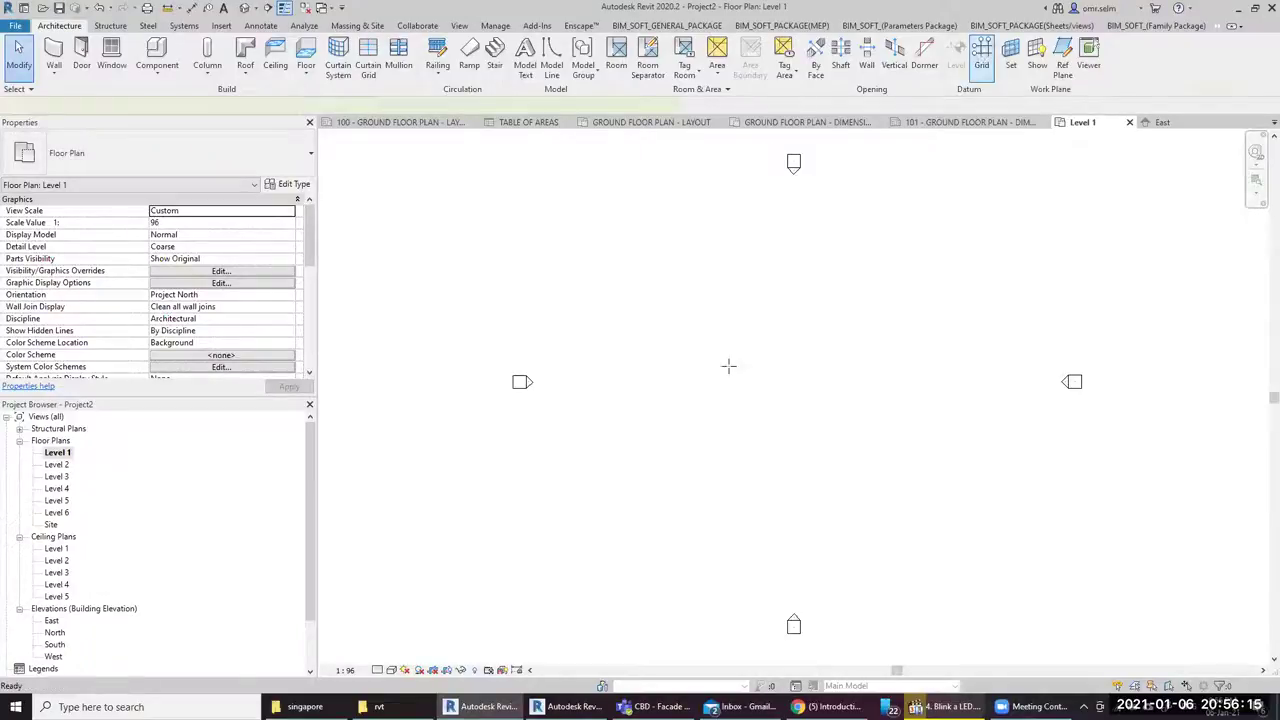
pyautogui.click(606, 608)
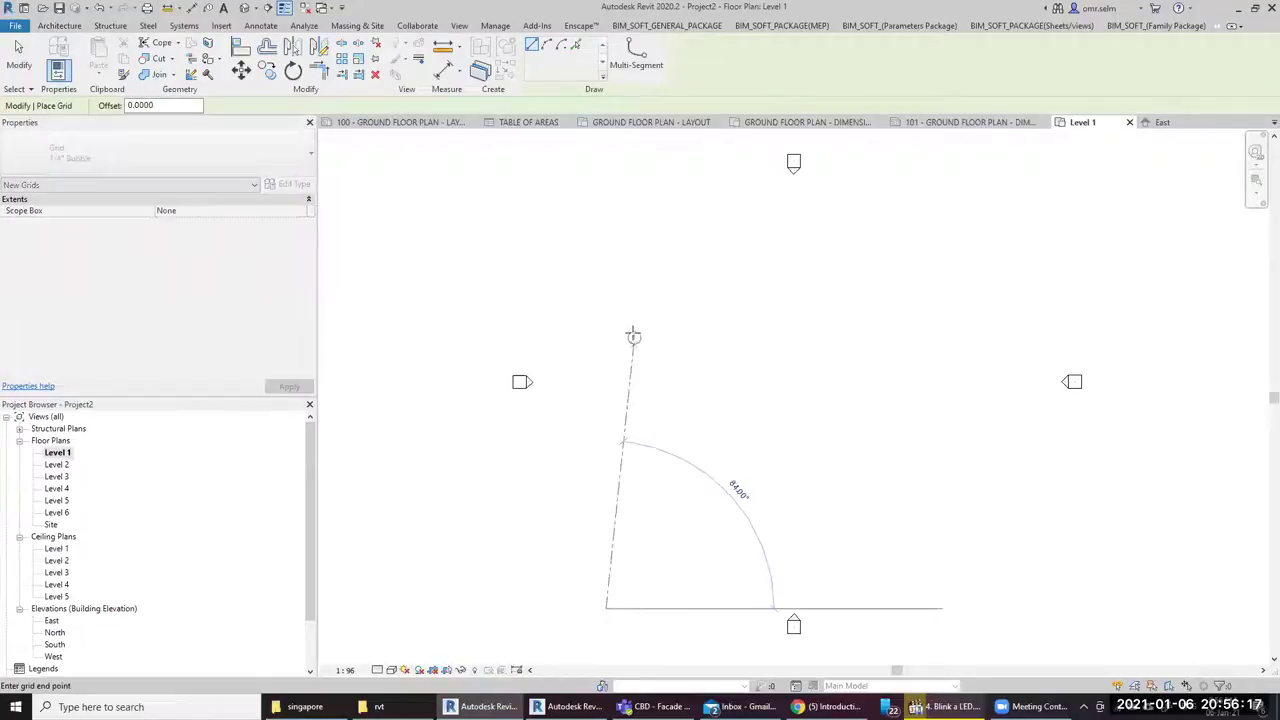
pyautogui.click(606, 207)
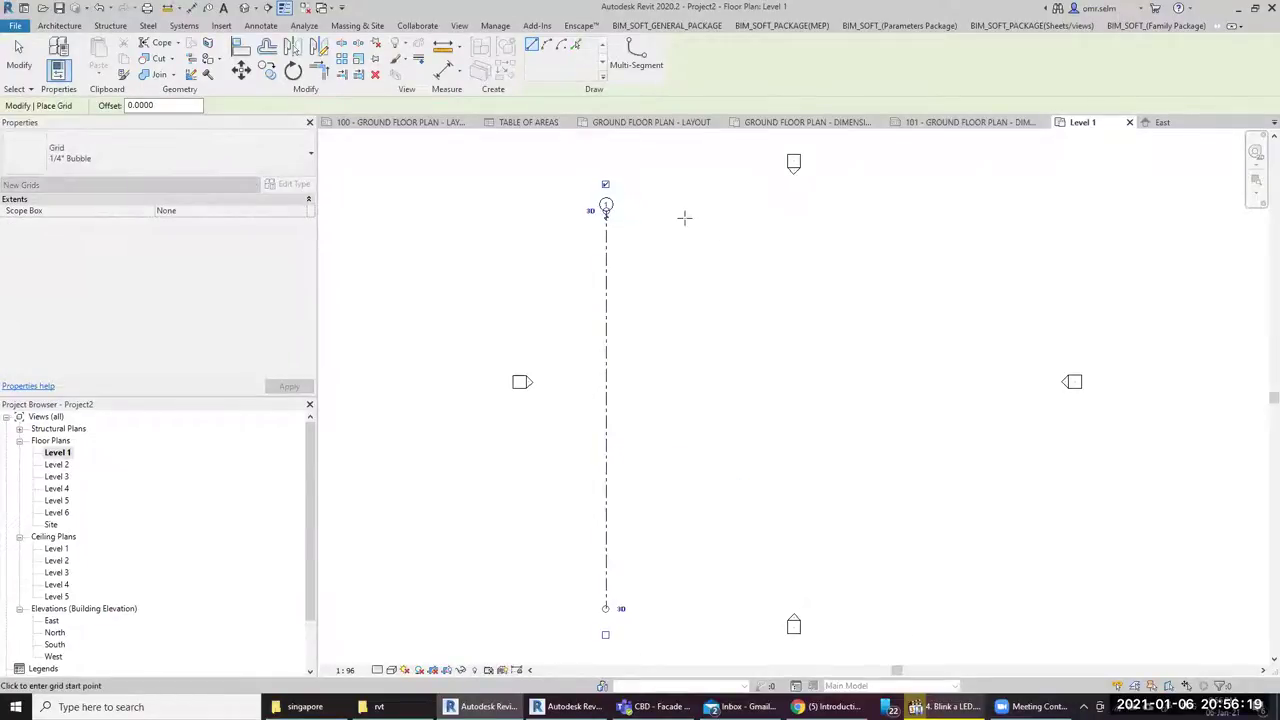
pyautogui.click(682, 607)
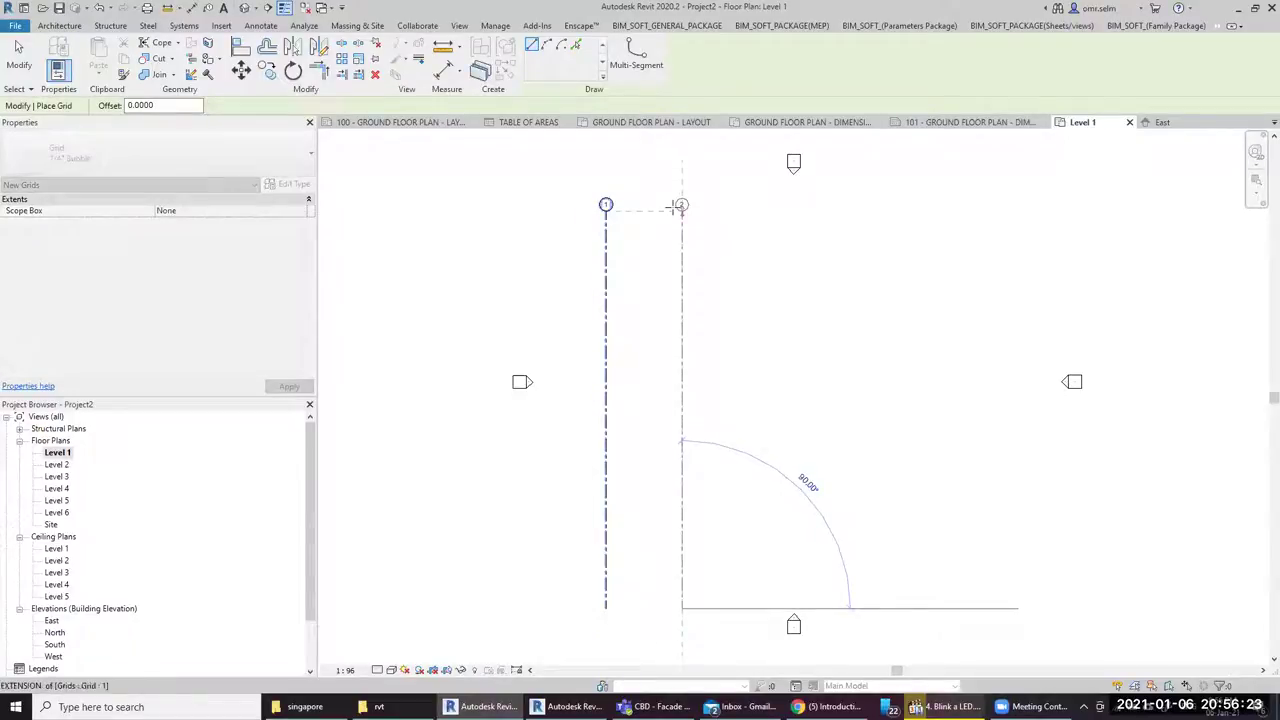
pyautogui.click(681, 205)
pyautogui.click(747, 607)
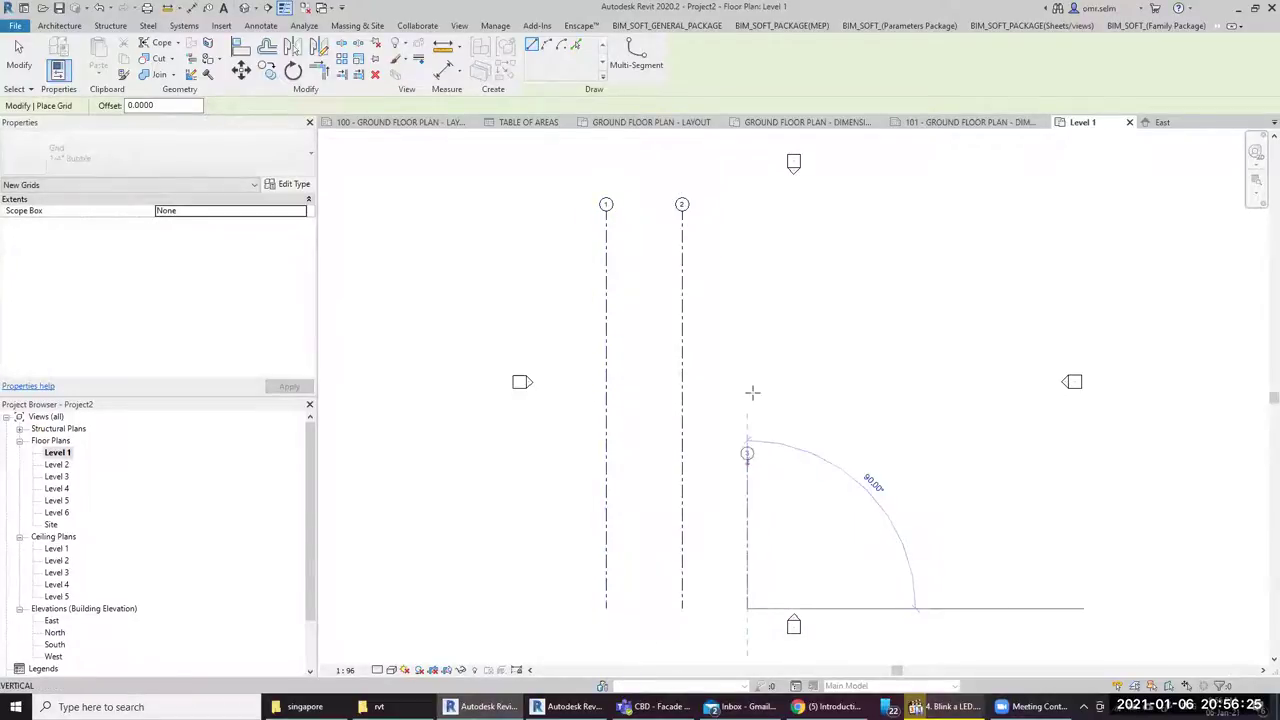
pyautogui.click(747, 205)
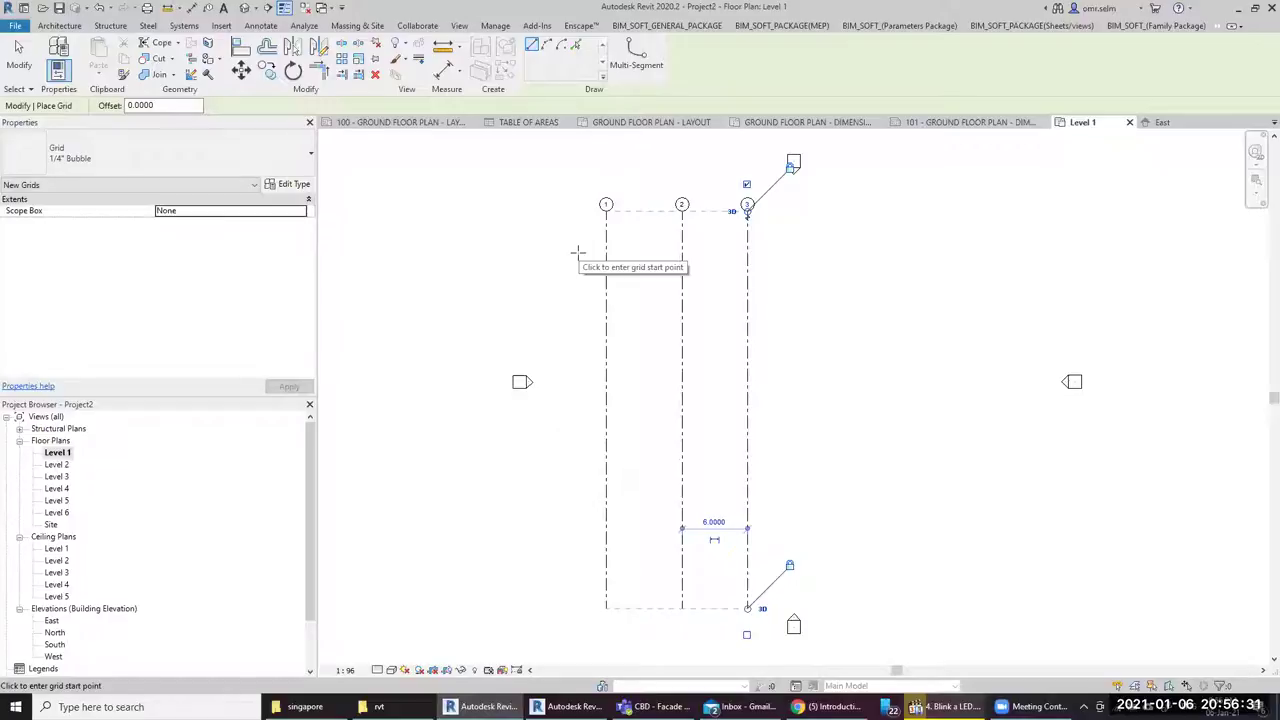
pyautogui.press('Escape')
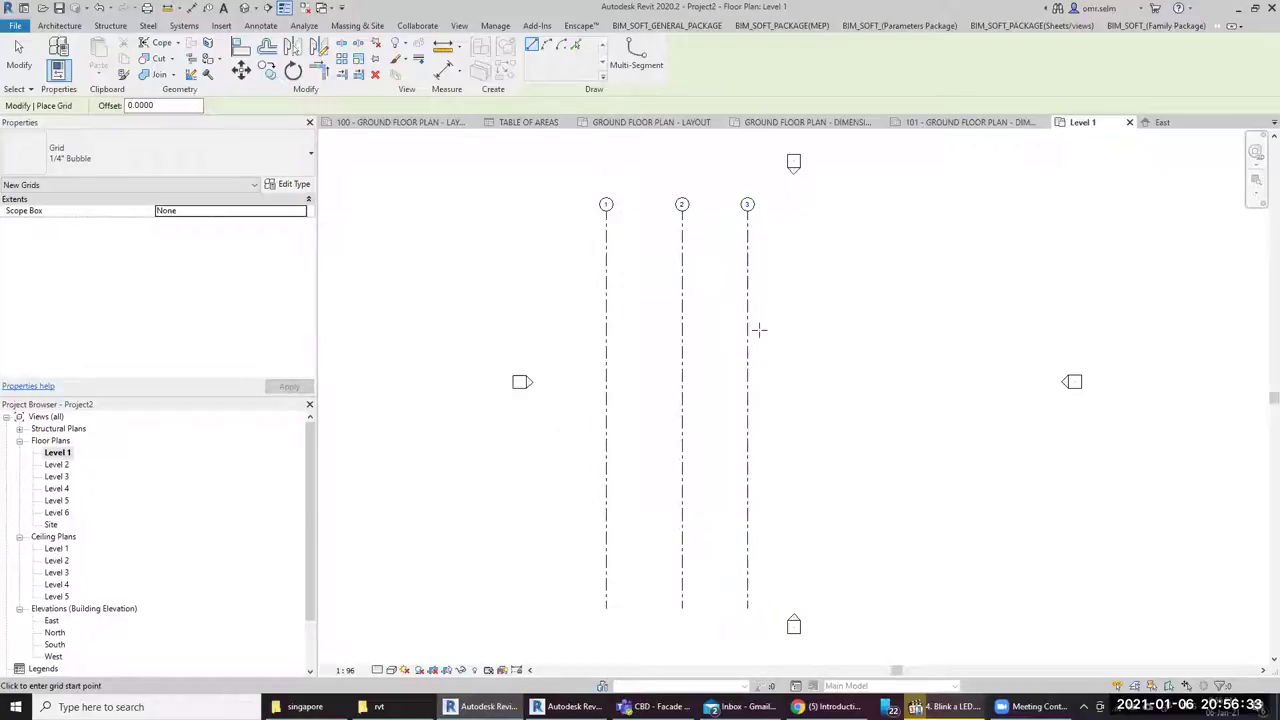
pyautogui.press('Escape')
# Rename grid 3 to 3.1 and add vertical grid 3.2 to its right
pyautogui.click(747, 211)
pyautogui.click(746, 206)
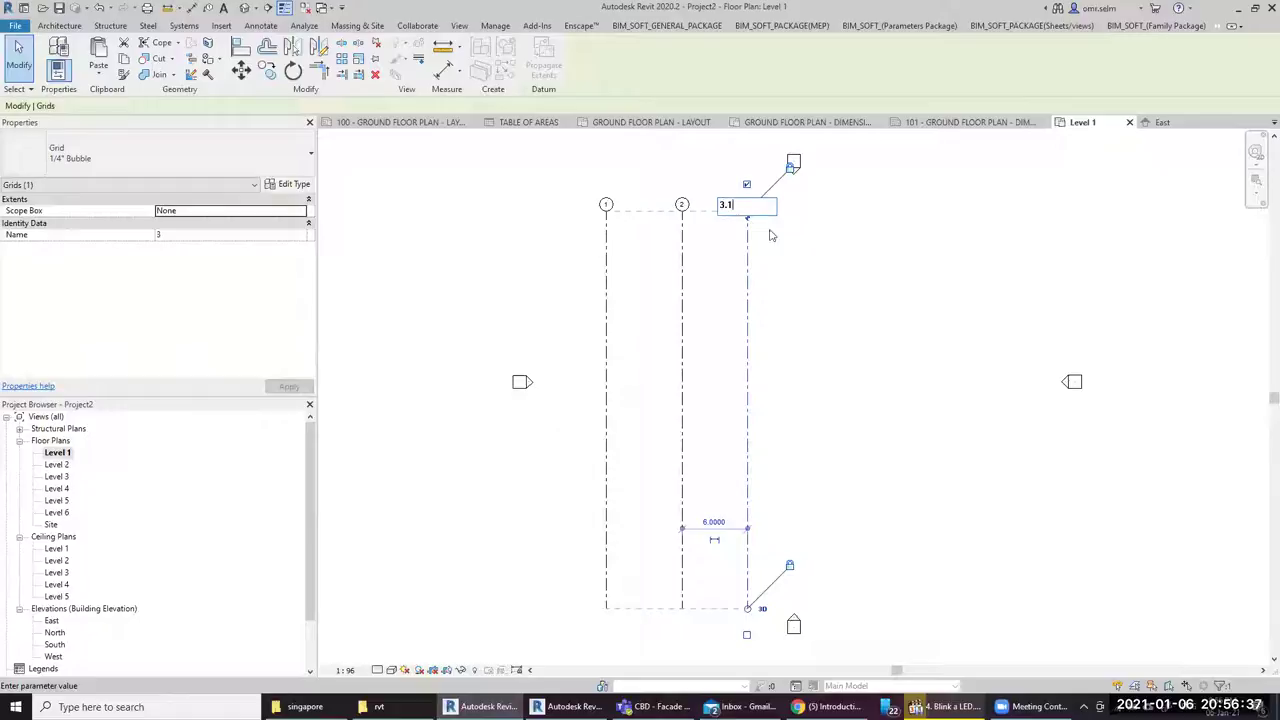
pyautogui.press('Return')
pyautogui.click(855, 292)
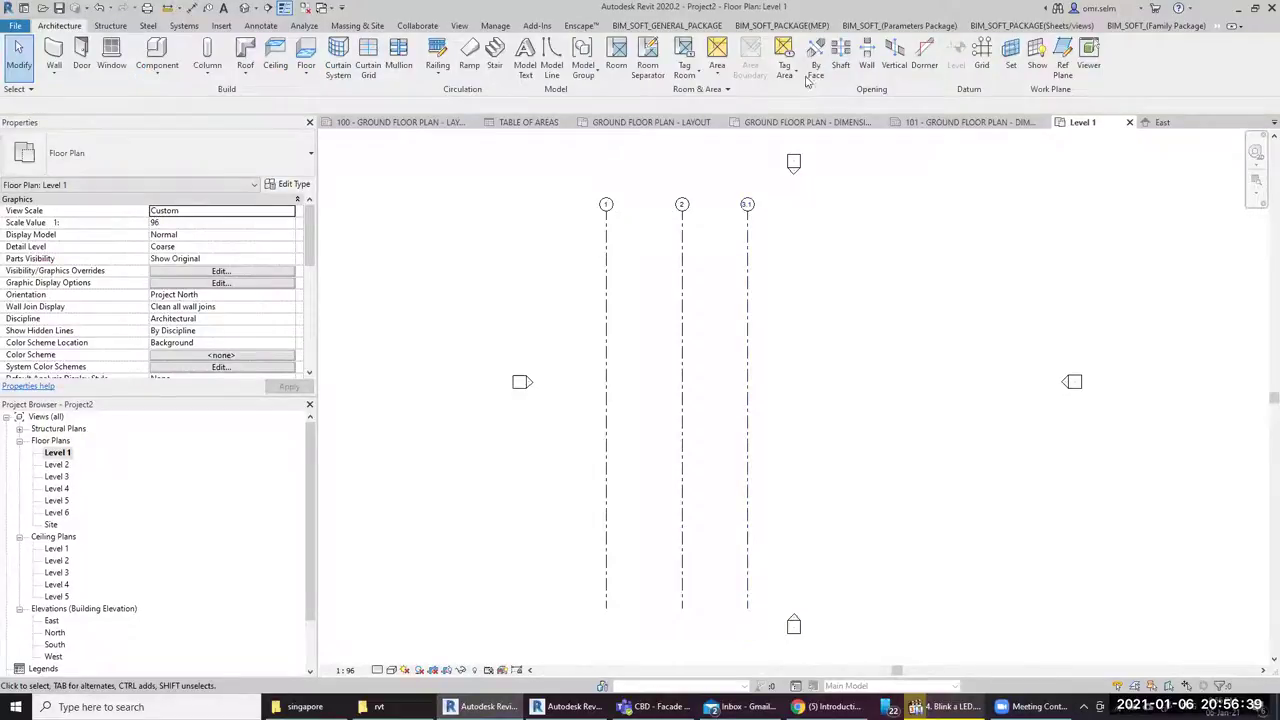
pyautogui.click(981, 52)
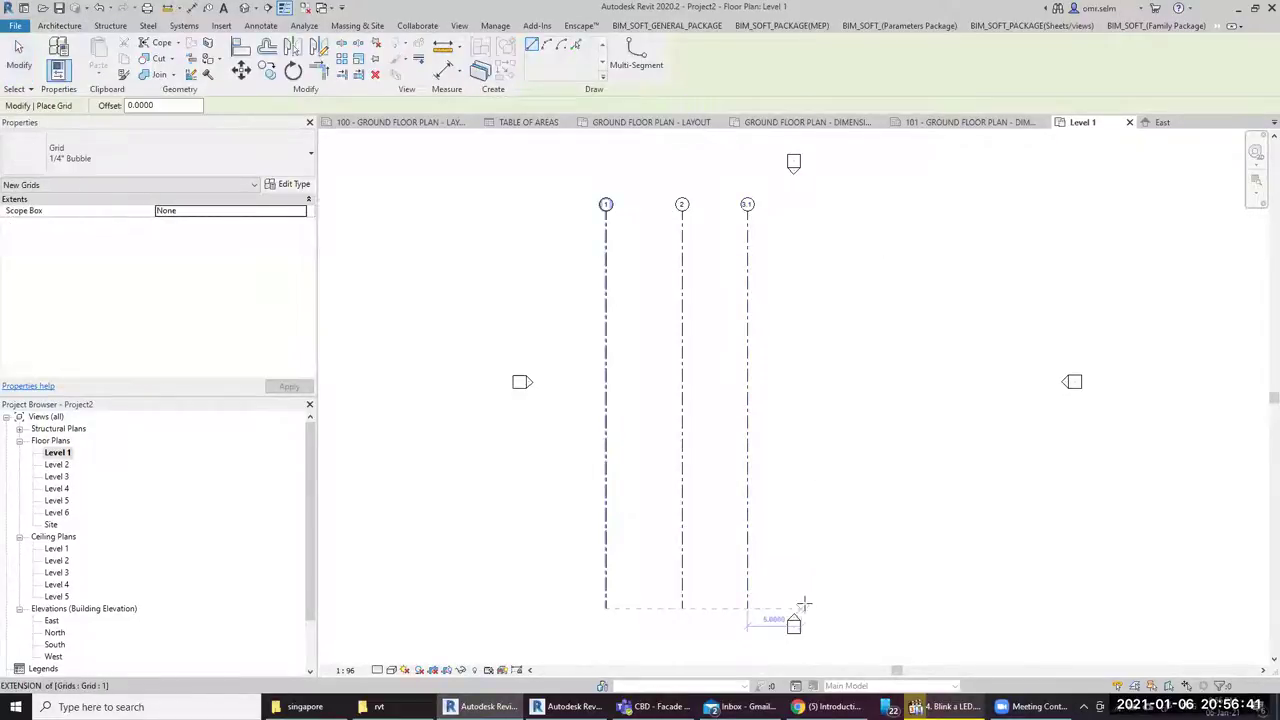
pyautogui.click(803, 607)
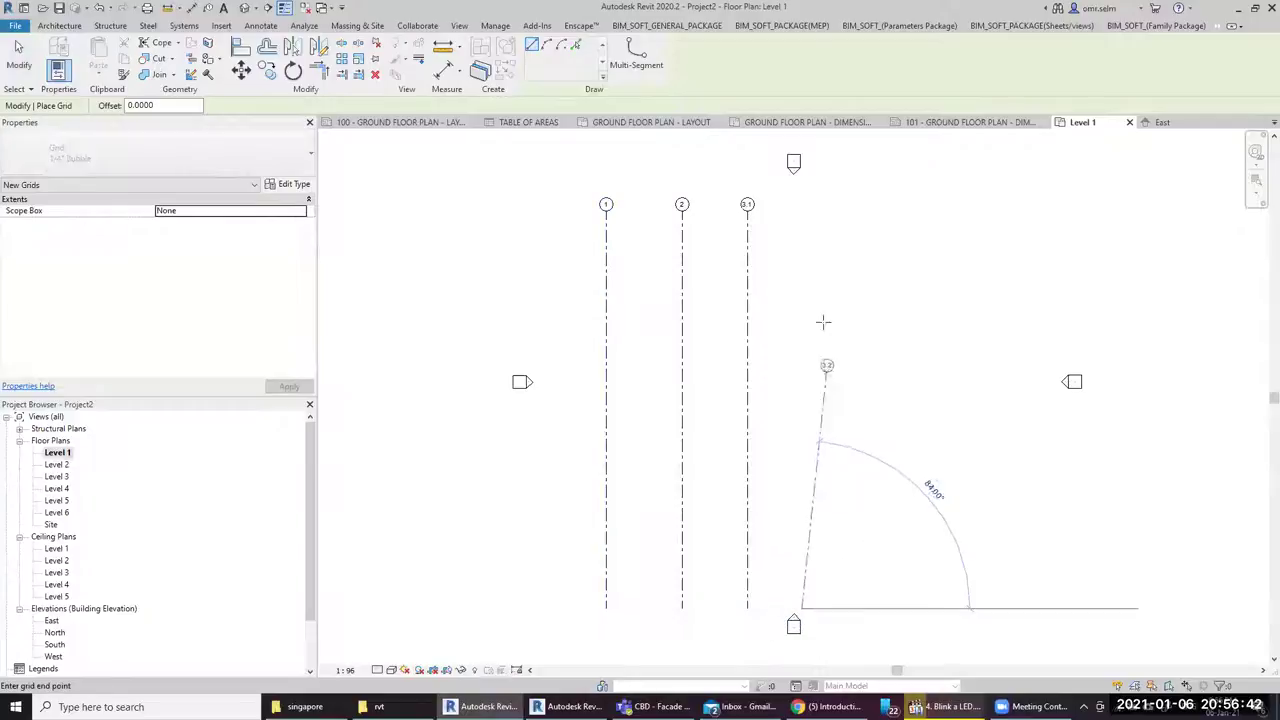
pyautogui.click(801, 207)
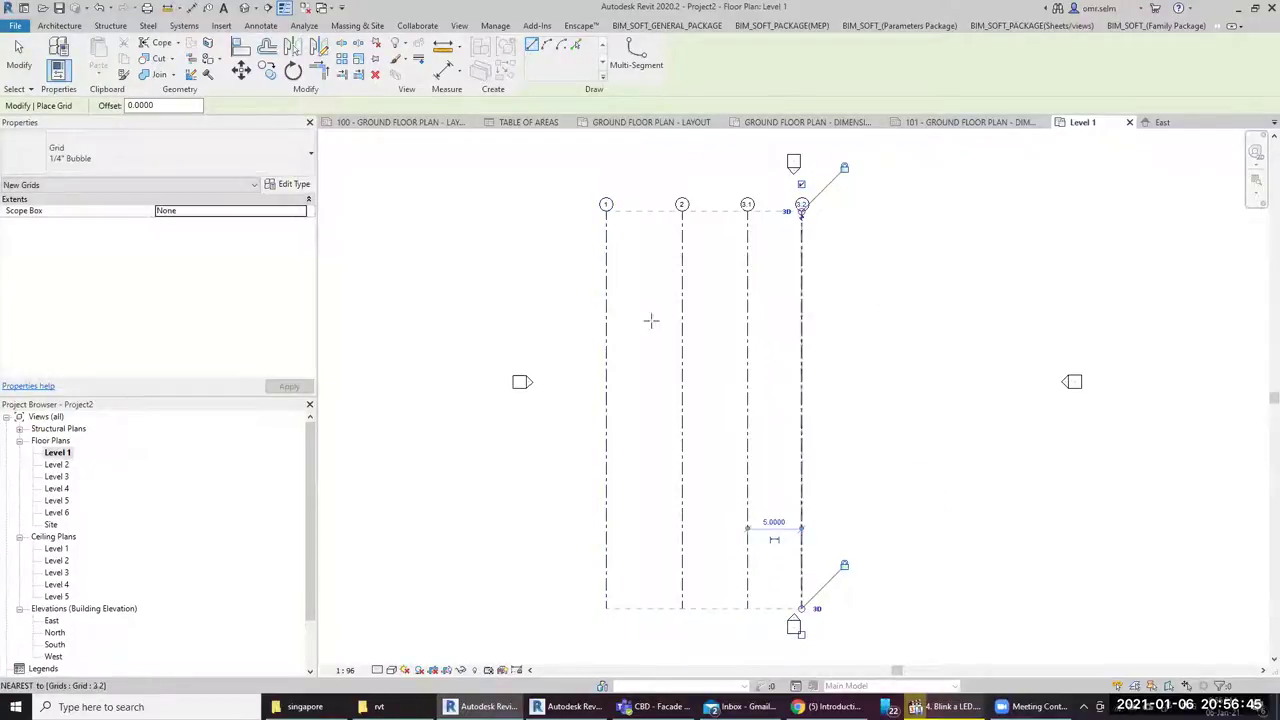
# Draw a horizontal grid across the top of the vertical grids and rename it A
pyautogui.click(554, 241)
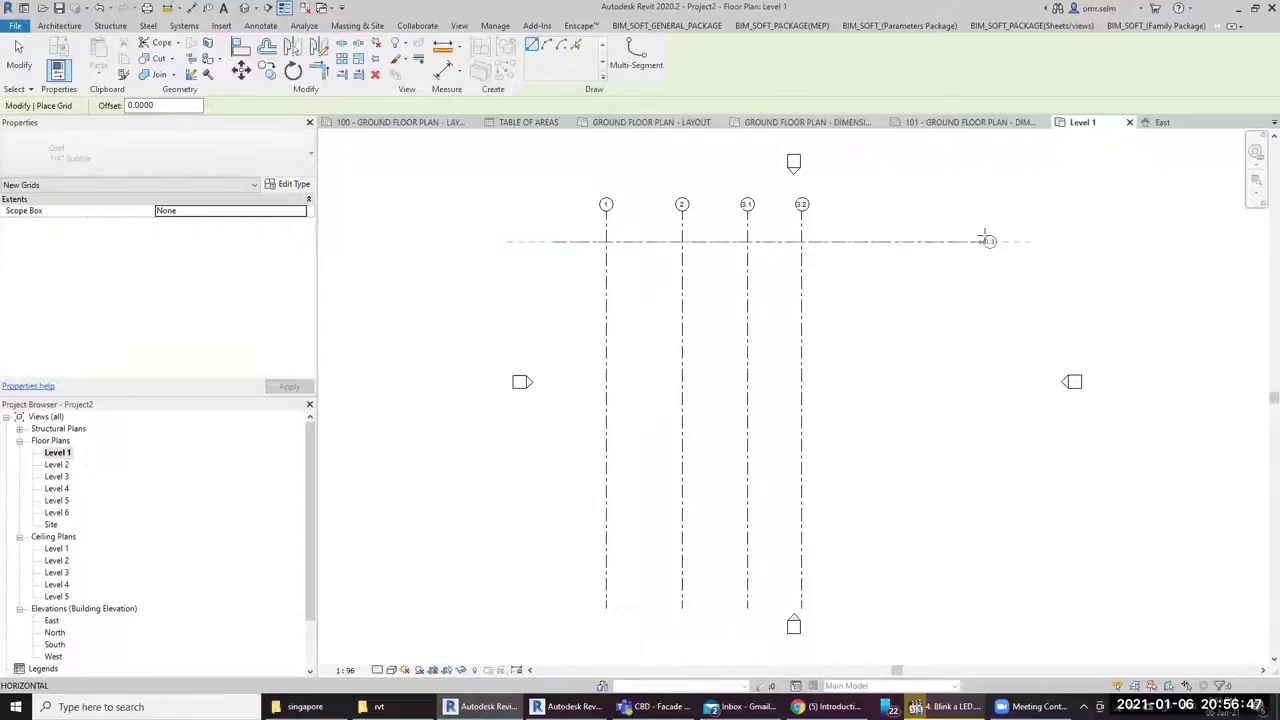
pyautogui.click(990, 241)
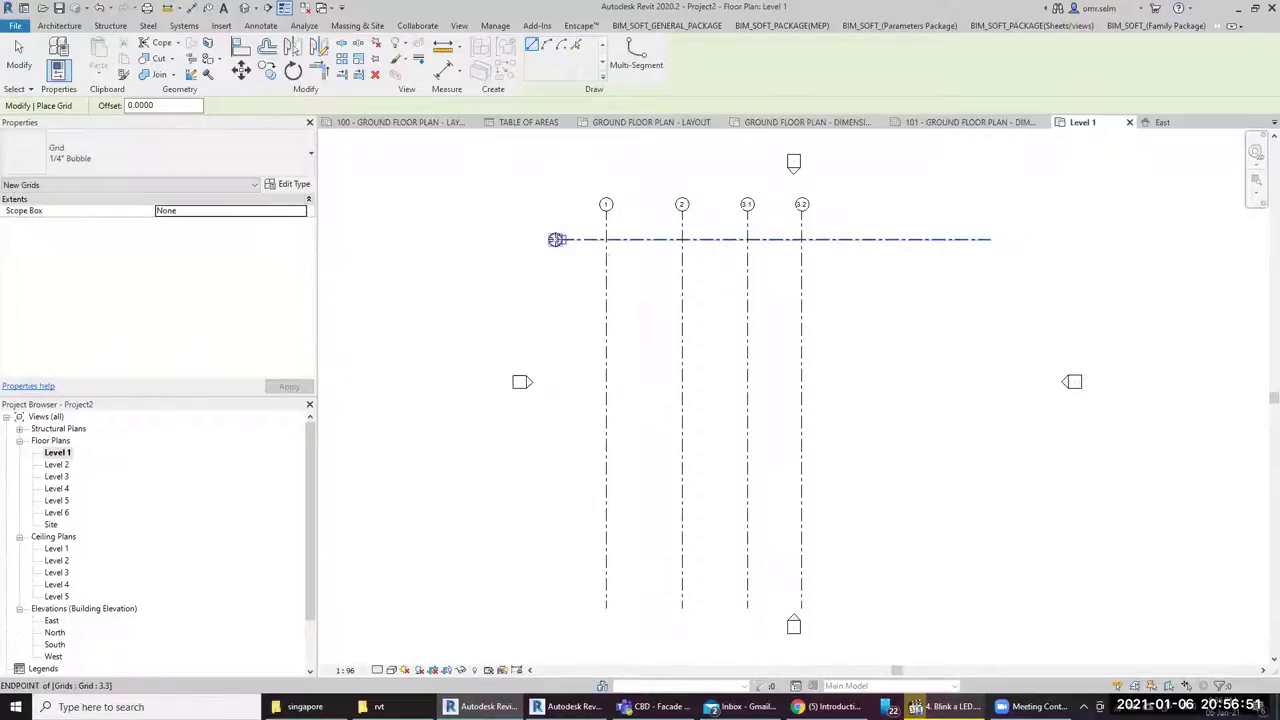
pyautogui.press('Escape')
pyautogui.press('Escape')
pyautogui.doubleClick(556, 241)
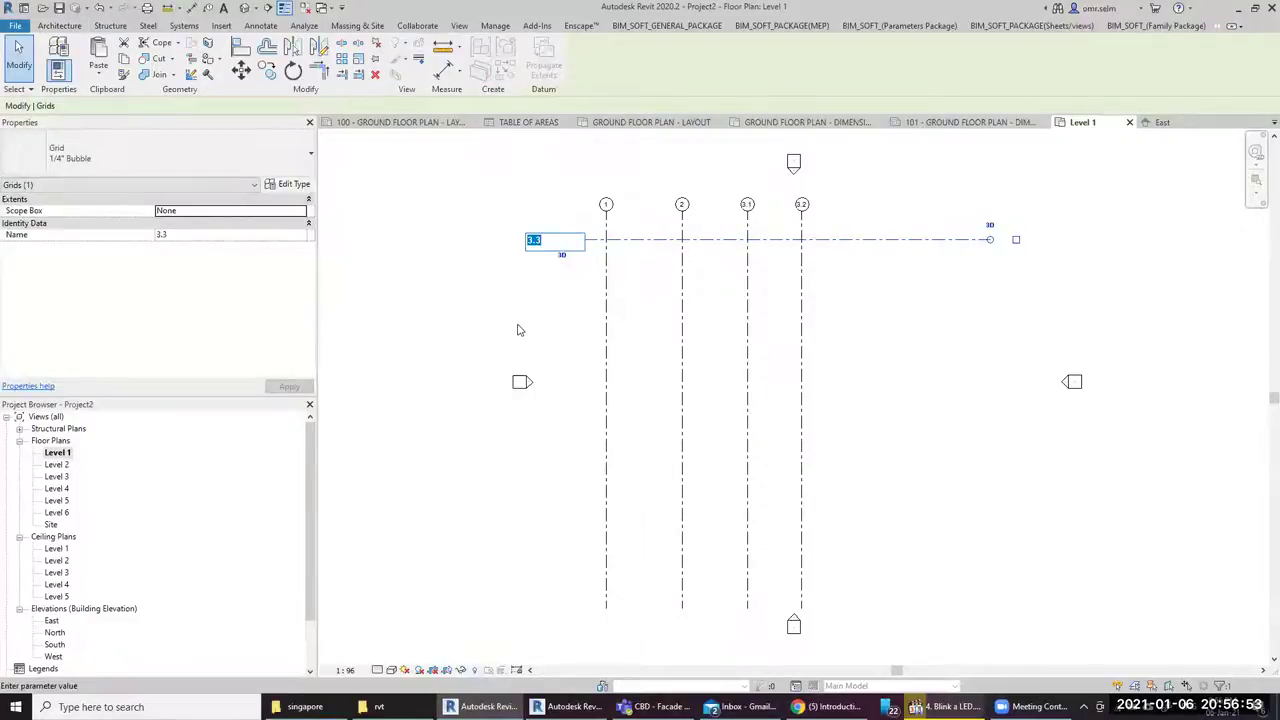
pyautogui.write('A')
pyautogui.click(567, 342)
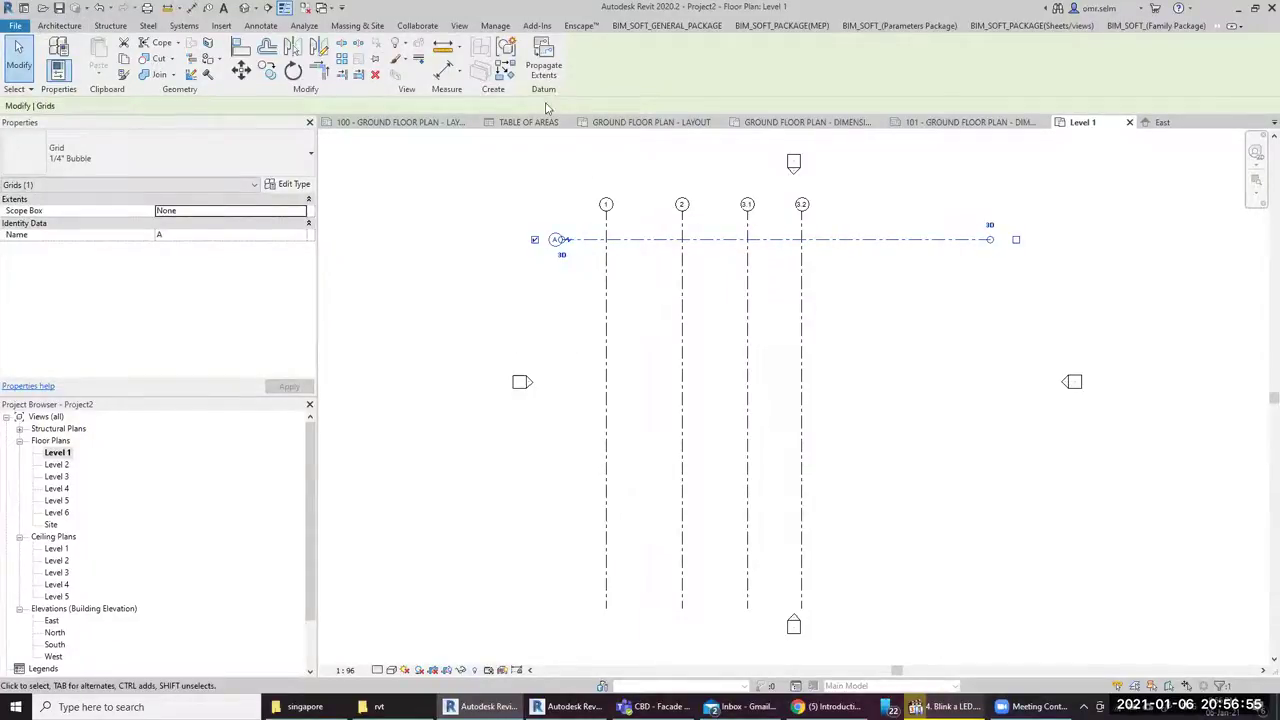
pyautogui.click(499, 188)
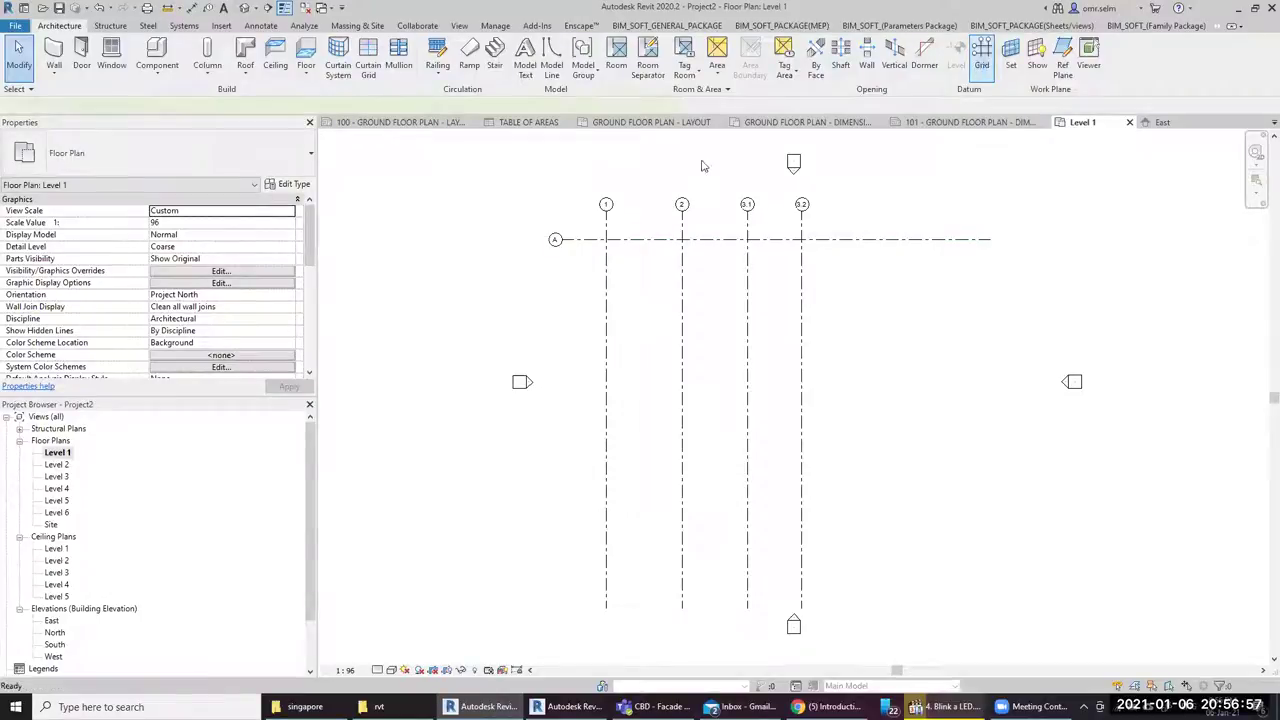
# Draw horizontal grid B 6 units below grid A, then a third horizontal grid further down
pyautogui.press('g')
pyautogui.press('r')
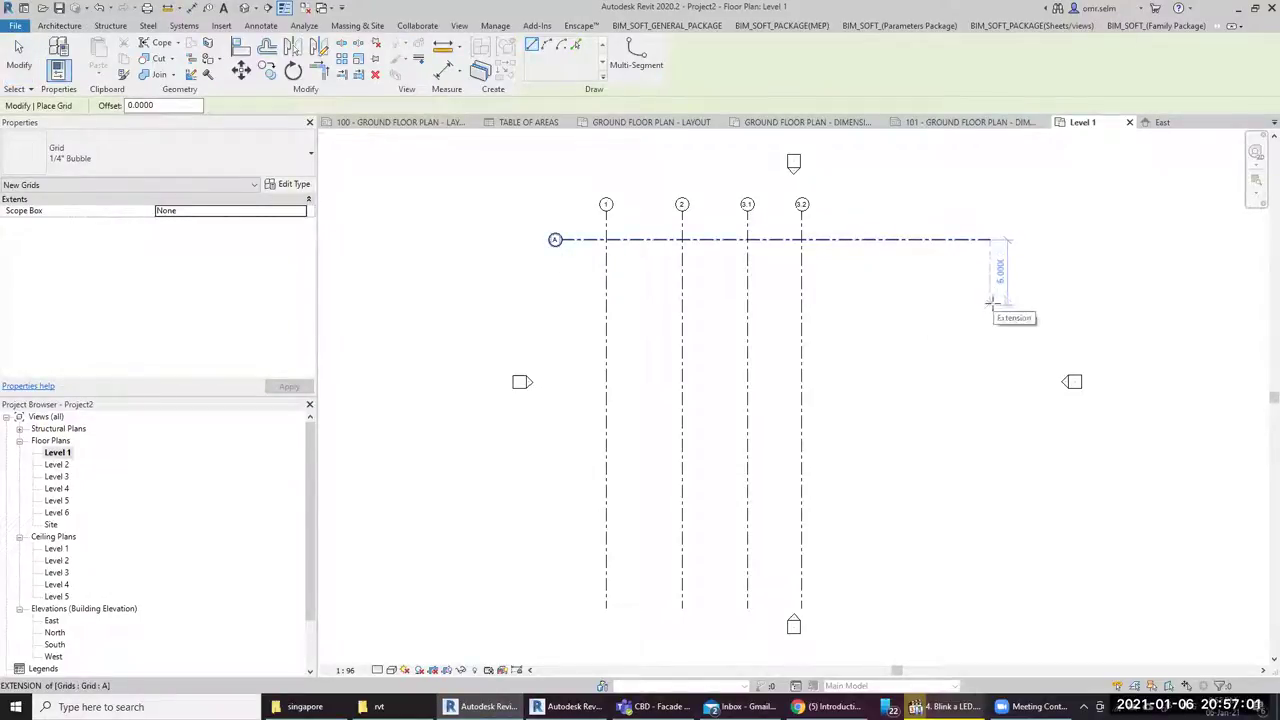
pyautogui.click(991, 300)
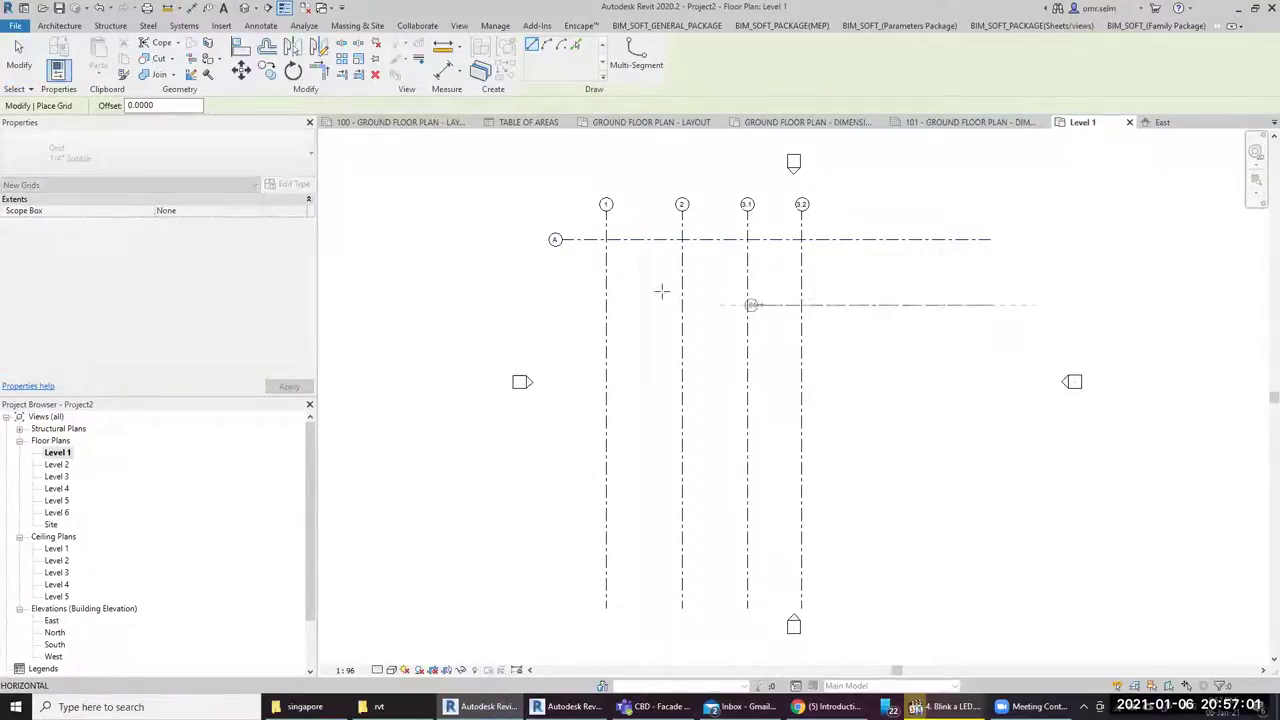
pyautogui.click(557, 304)
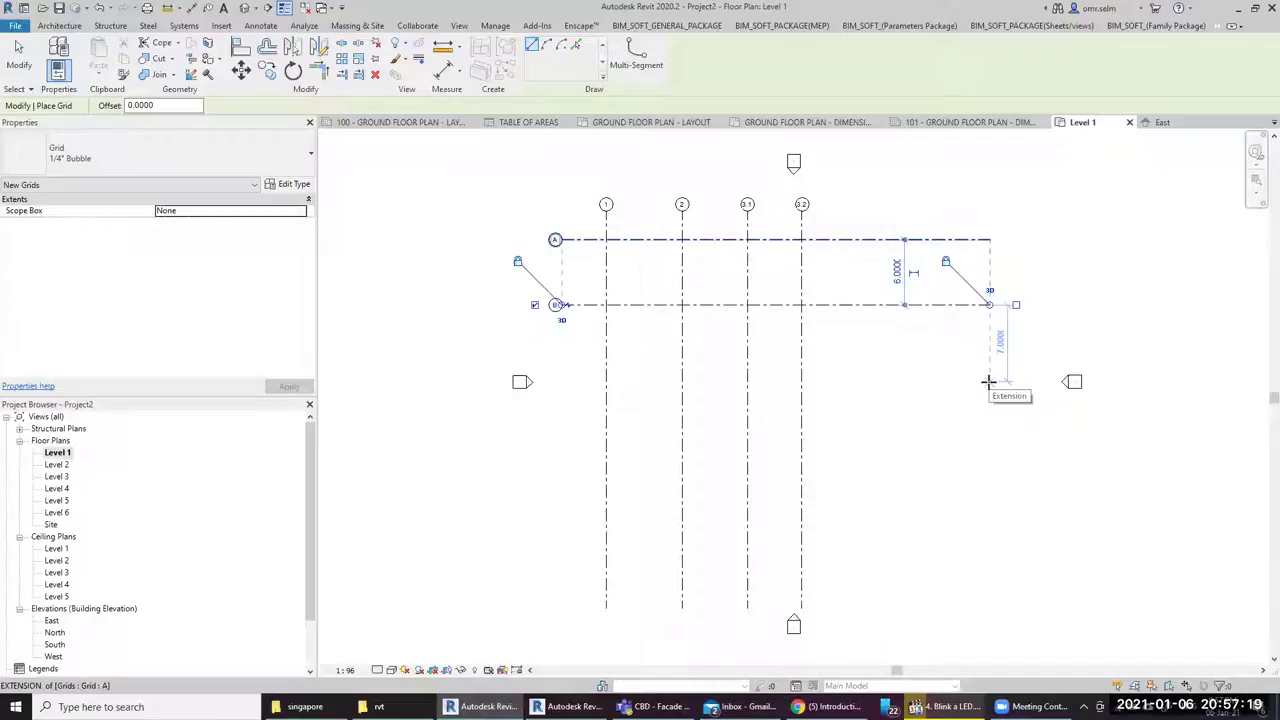
pyautogui.click(988, 381)
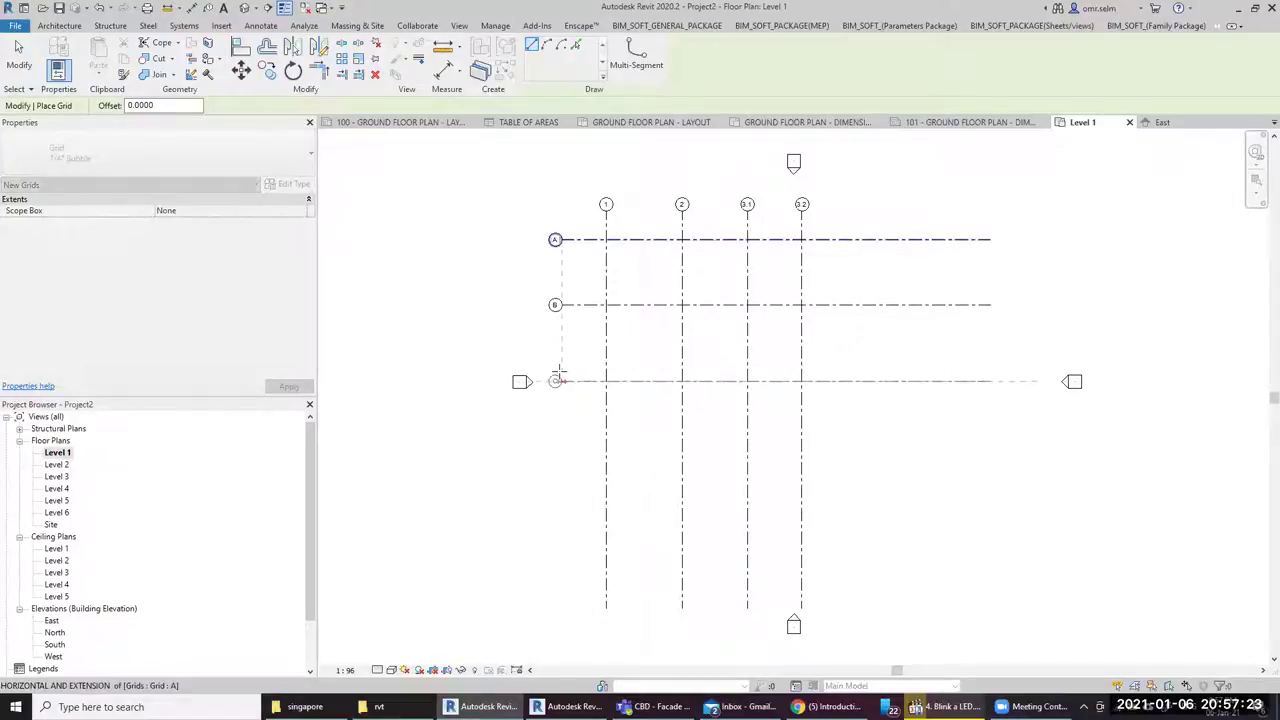
pyautogui.click(558, 380)
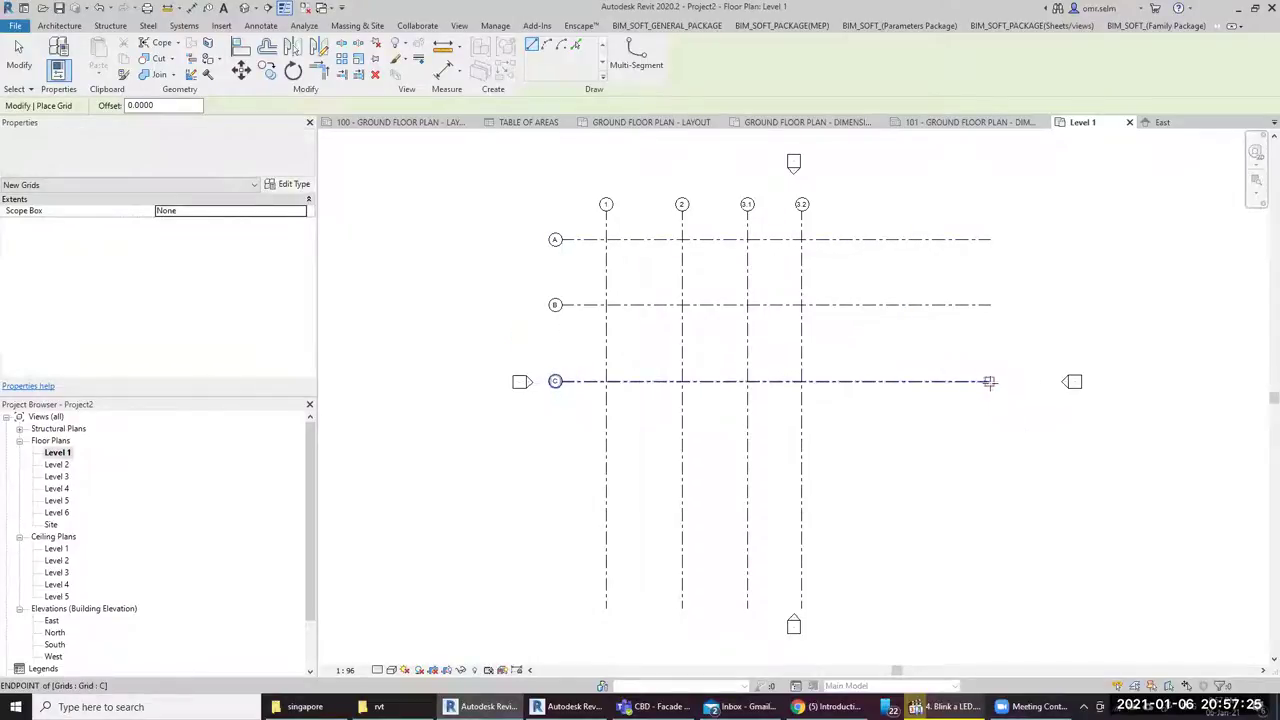
# Exit the Grid tool and drag grid C's right end further to the right
pyautogui.press('Escape')
pyautogui.press('Escape')
pyautogui.moveTo(993, 382)
pyautogui.mouseDown()
pyautogui.moveTo(1016, 382)
pyautogui.moveTo(987, 393)
pyautogui.moveTo(1010, 386)
pyautogui.mouseUp()
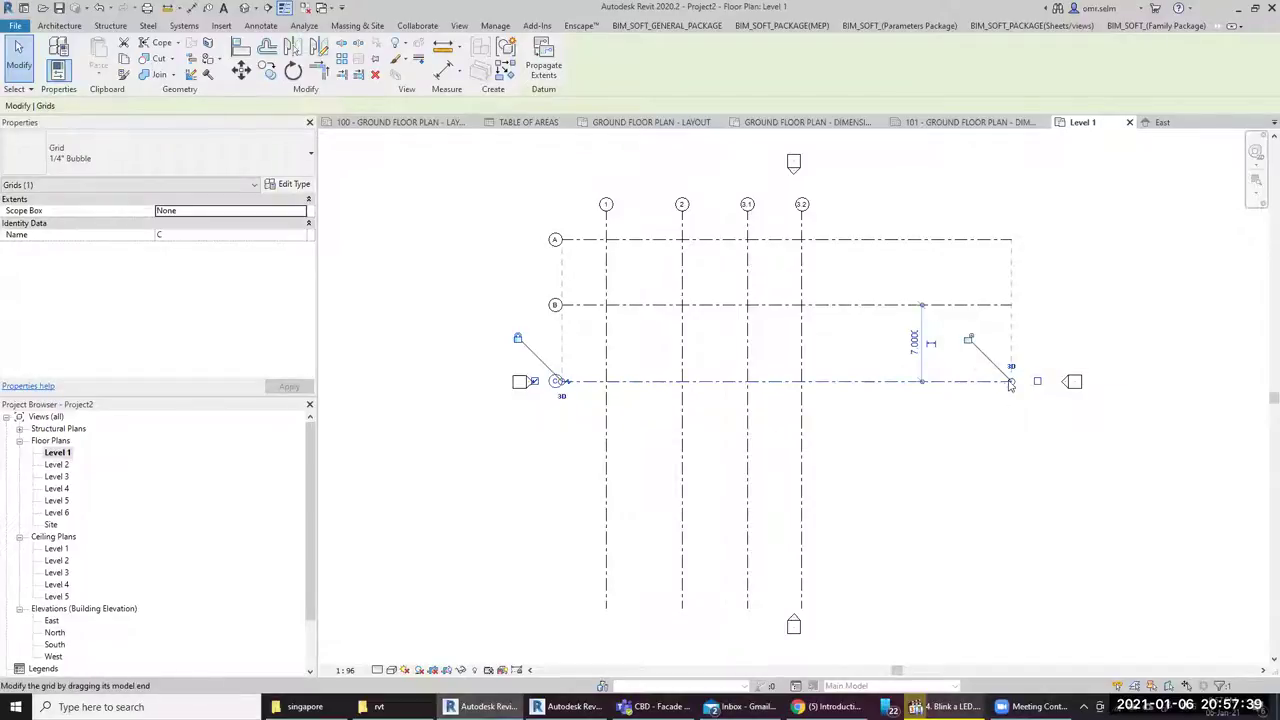
pyautogui.click(1023, 428)
pyautogui.click(1000, 381)
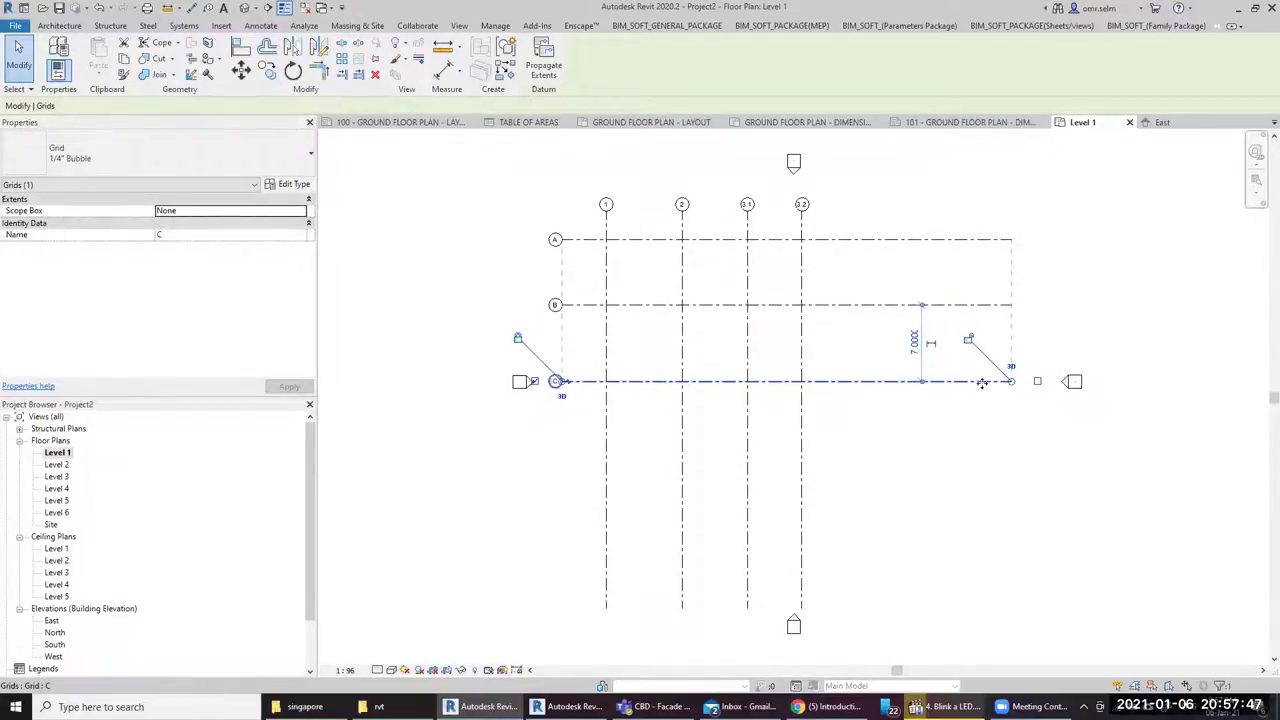
pyautogui.click(986, 398)
pyautogui.click(980, 348)
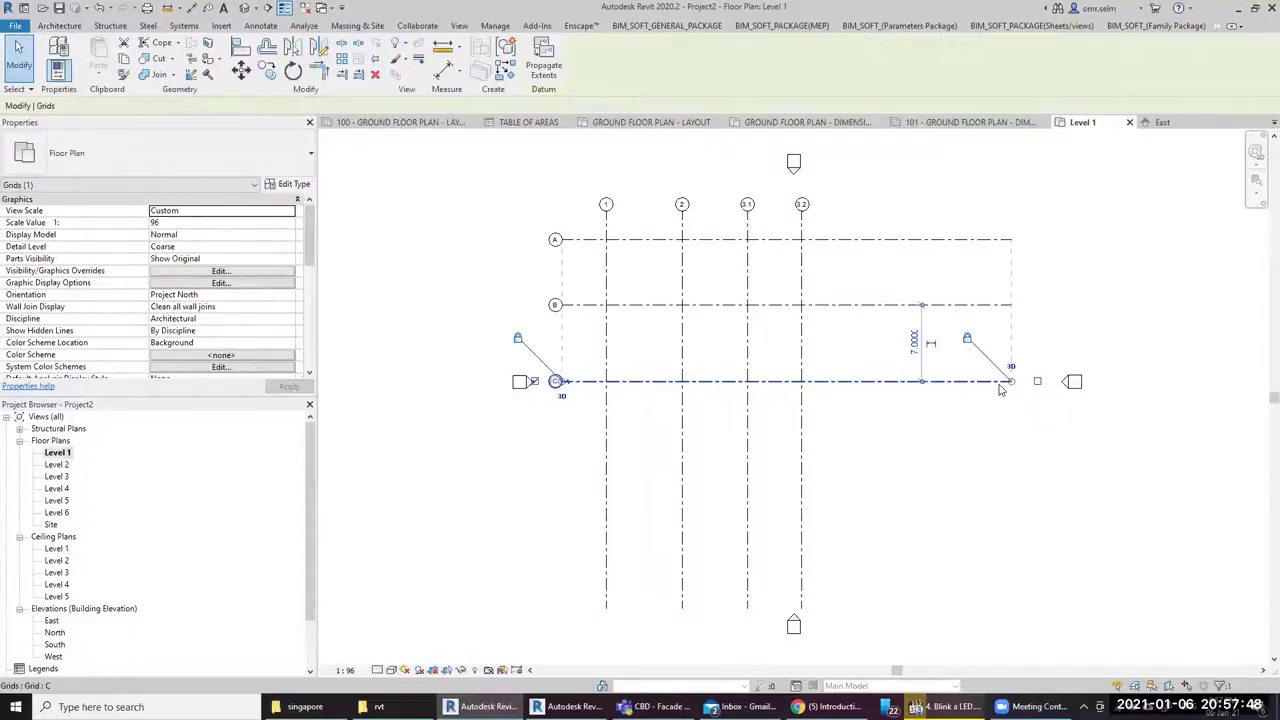
pyautogui.click(998, 334)
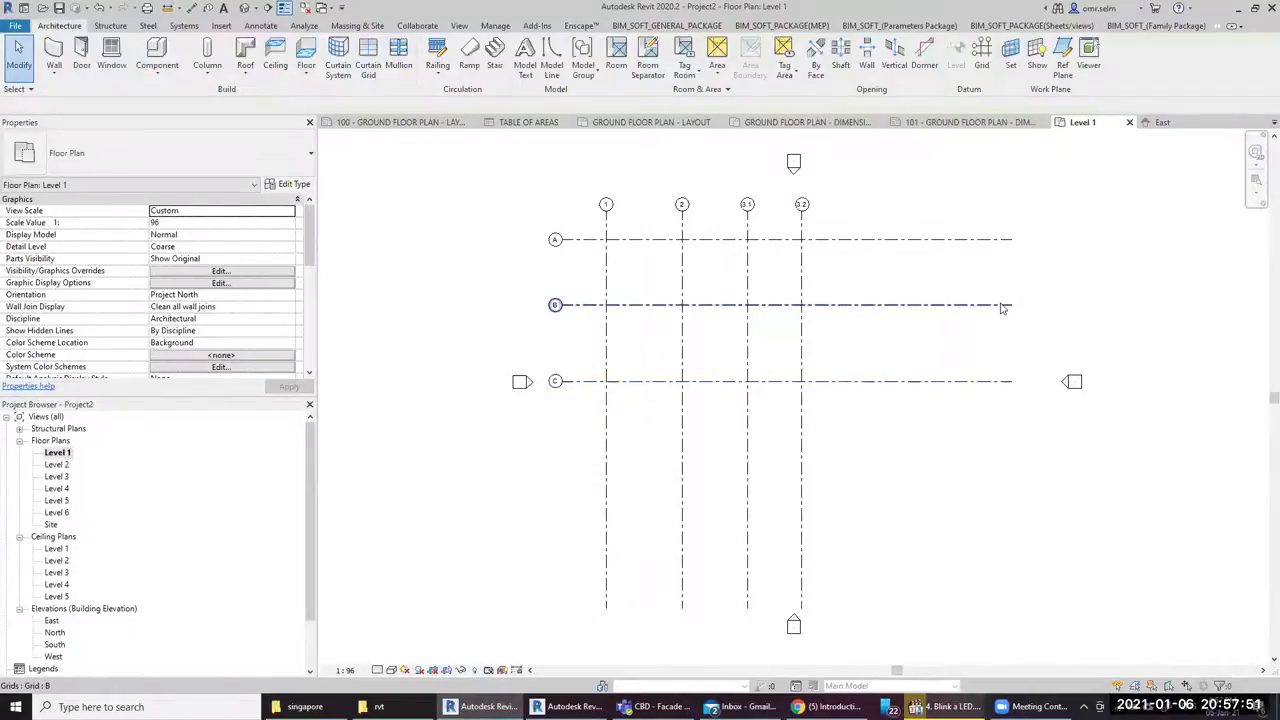
# Select grids A, B and C in turn and drag grid C's end to align the grid extents
pyautogui.click(985, 240)
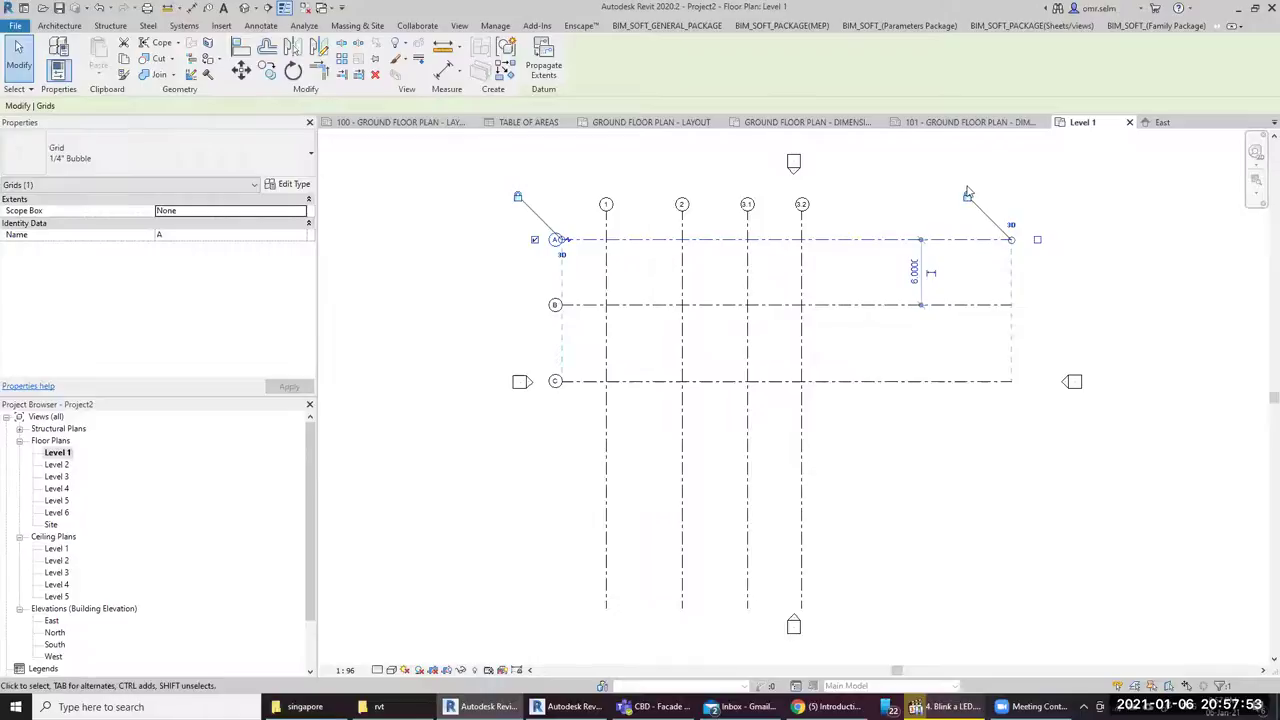
pyautogui.click(975, 322)
pyautogui.click(977, 304)
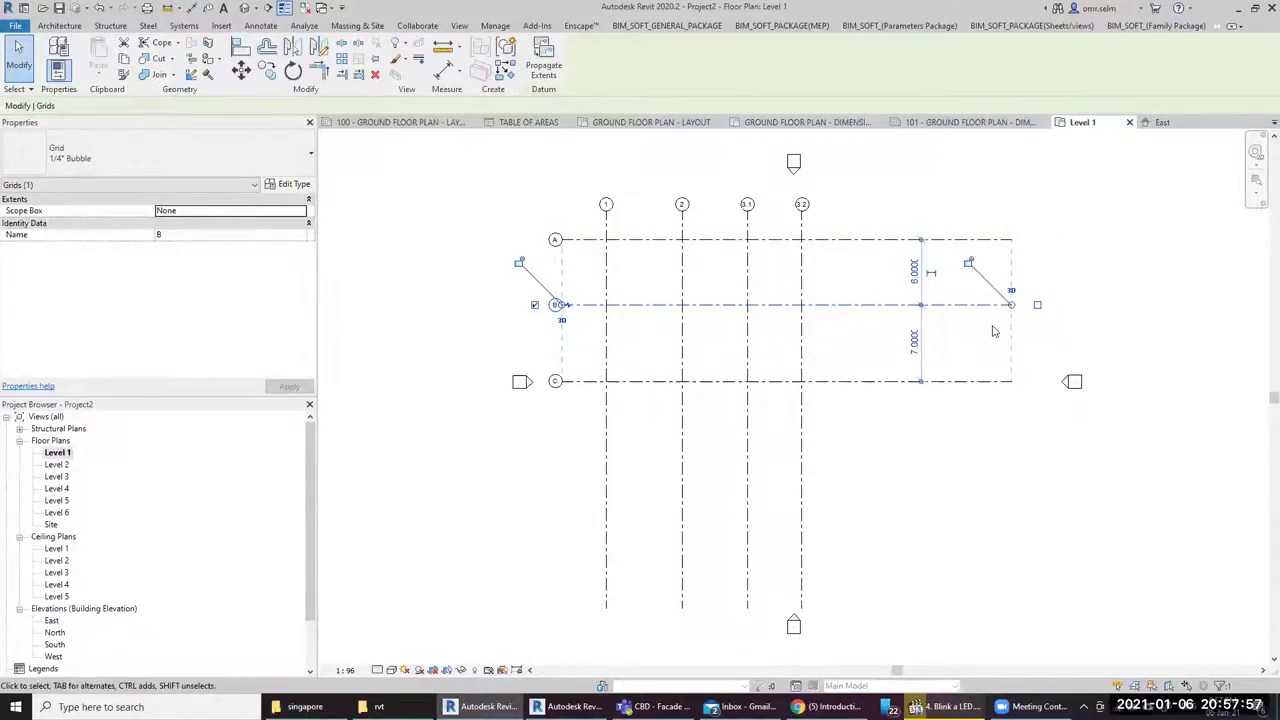
pyautogui.scroll(5, 1000, 290)
pyautogui.click(891, 357)
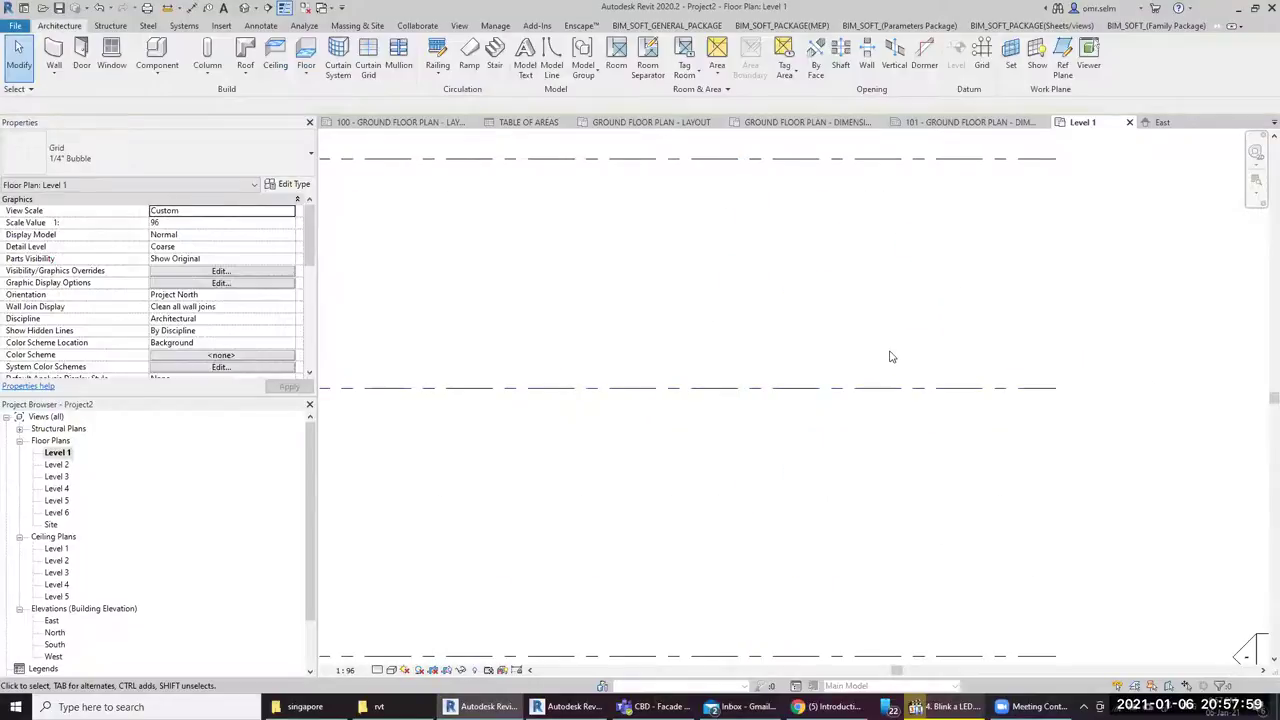
pyautogui.scroll(-4, 889, 362)
pyautogui.click(895, 490)
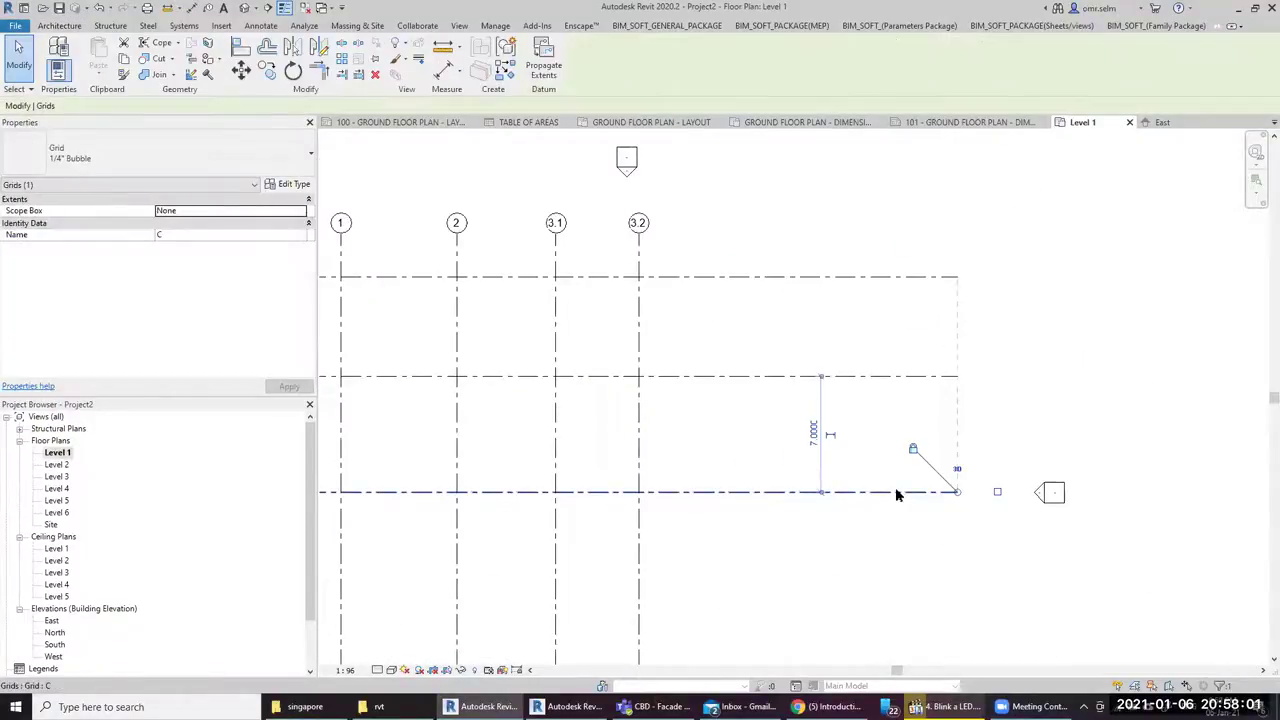
pyautogui.click(957, 471)
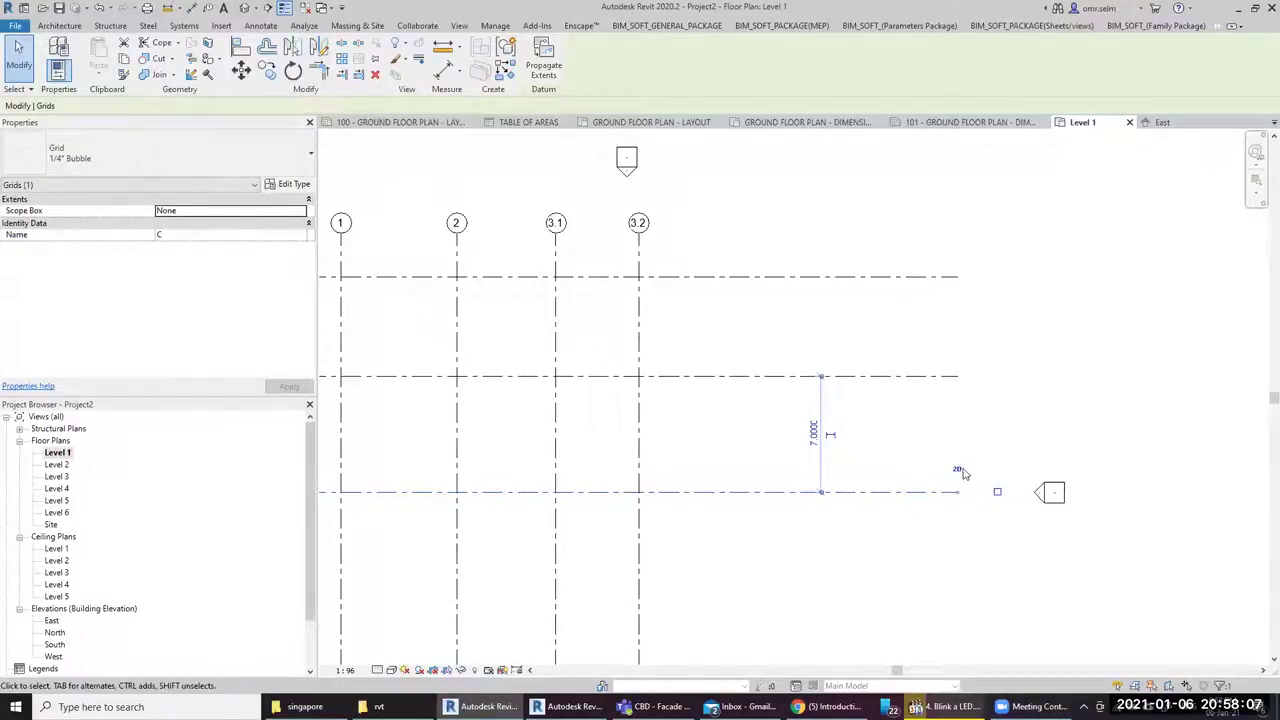
pyautogui.click(940, 377)
pyautogui.click(940, 492)
pyautogui.moveTo(929, 493); pyautogui.dragTo(897, 491)
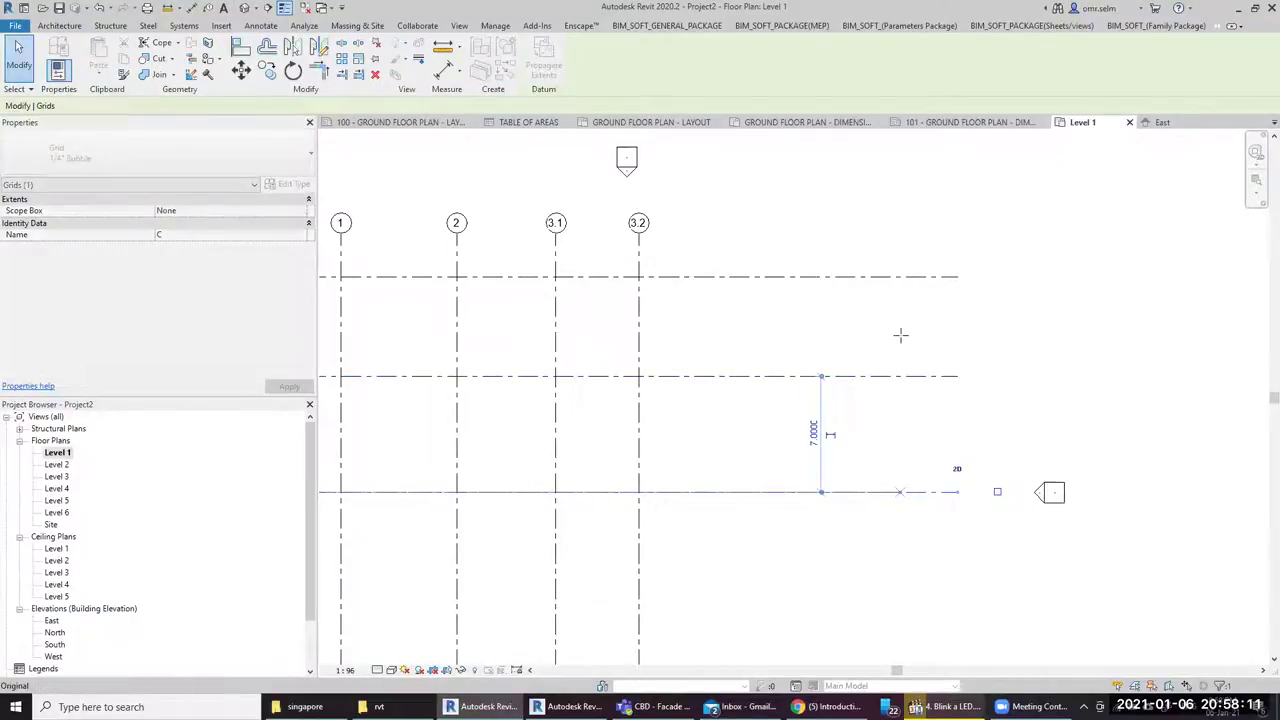
pyautogui.click(893, 568)
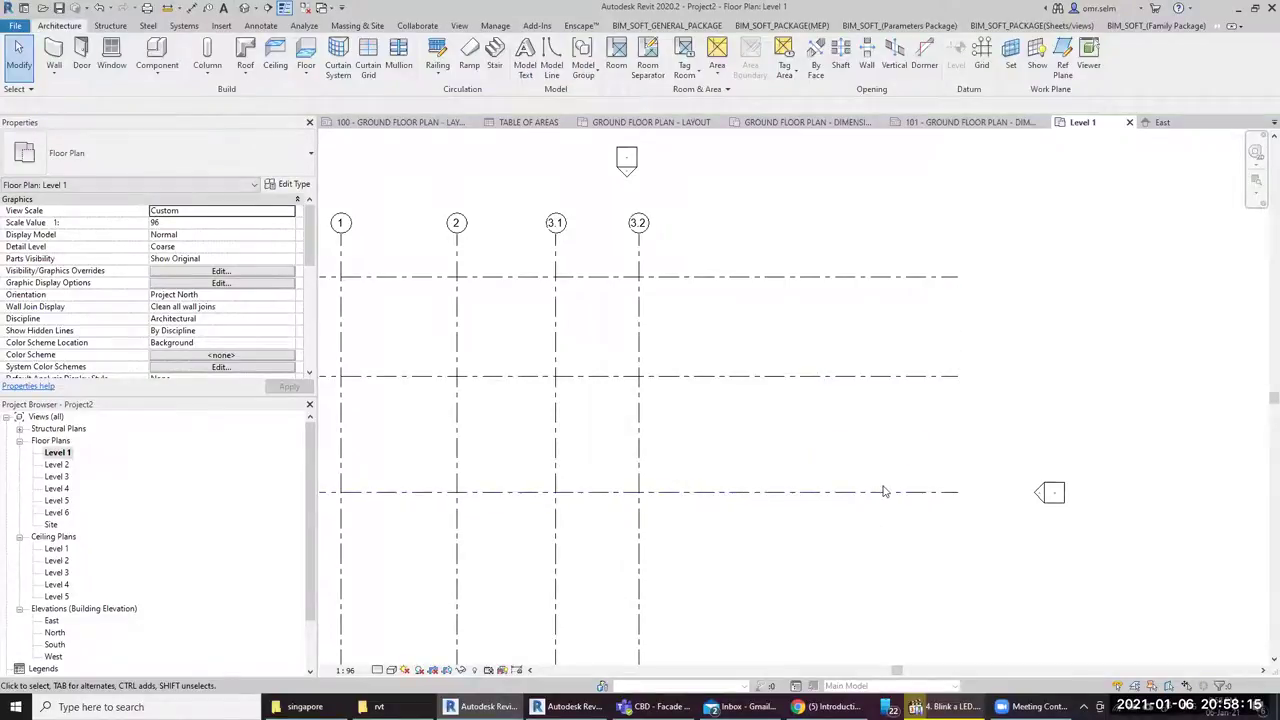
# Select grid C and make its 7.0000 spacing from grid B a permanent dimension
pyautogui.click(883, 491)
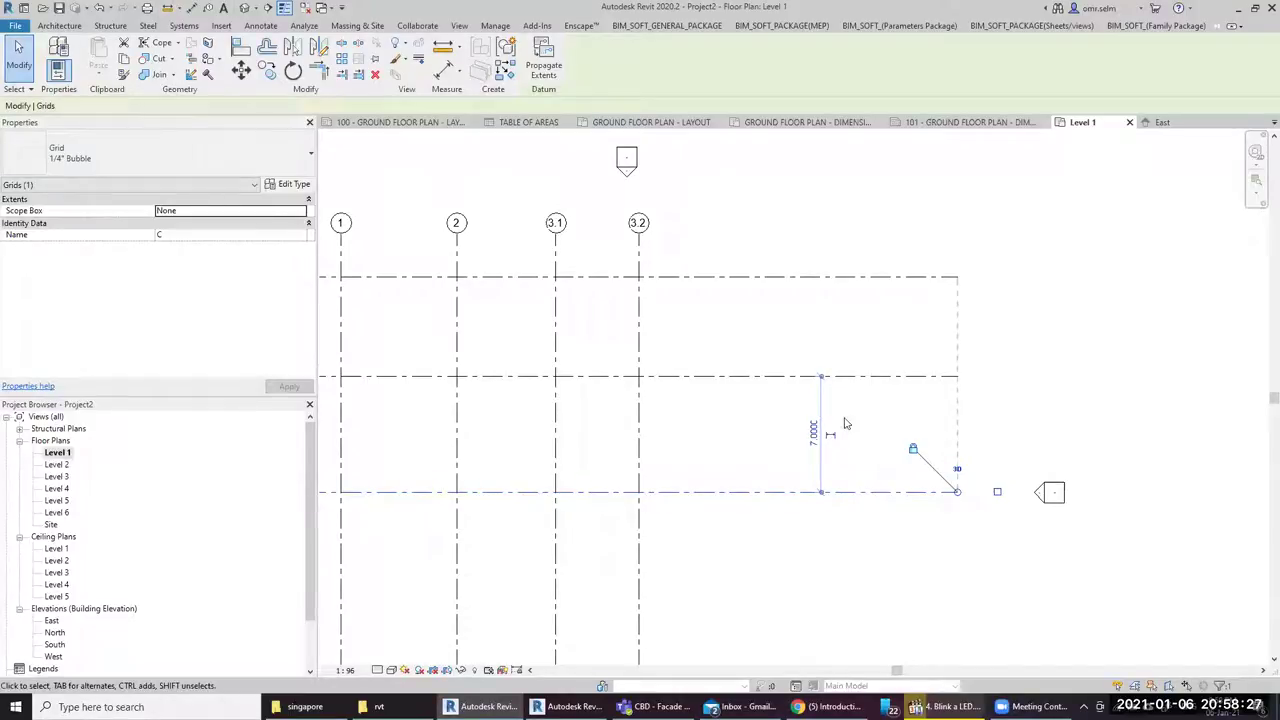
pyautogui.press('Escape')
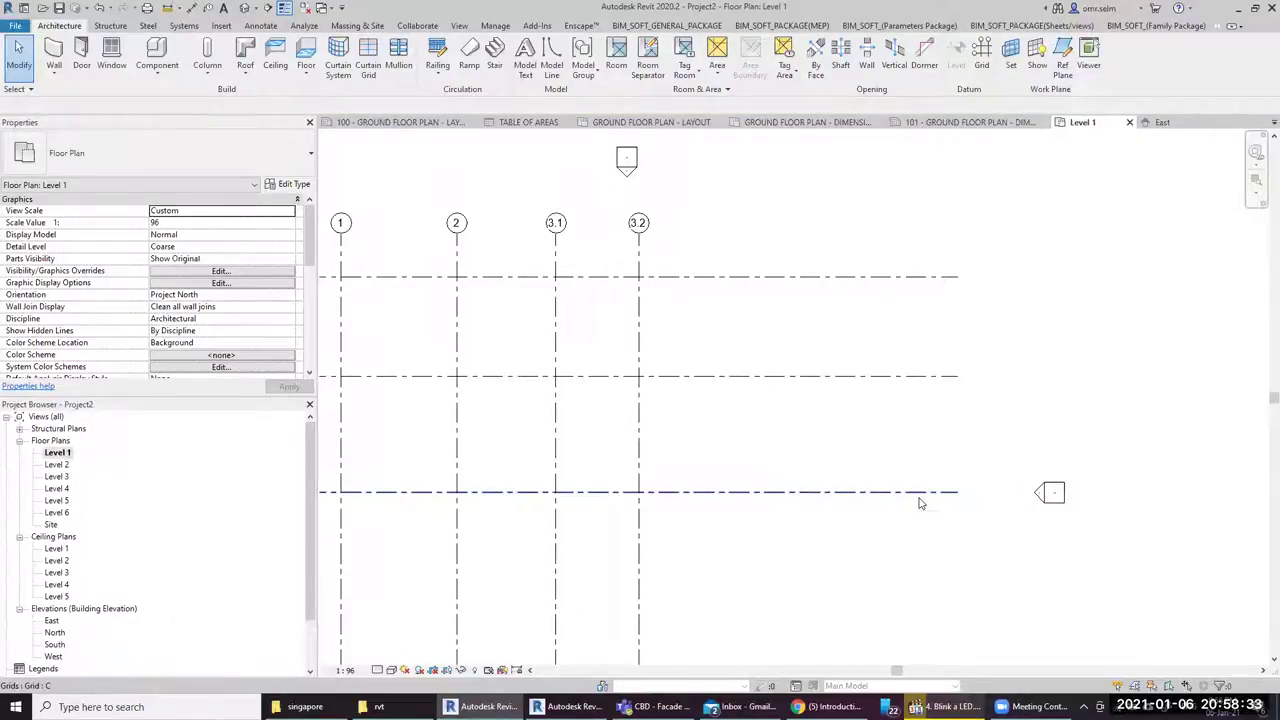
pyautogui.click(920, 501)
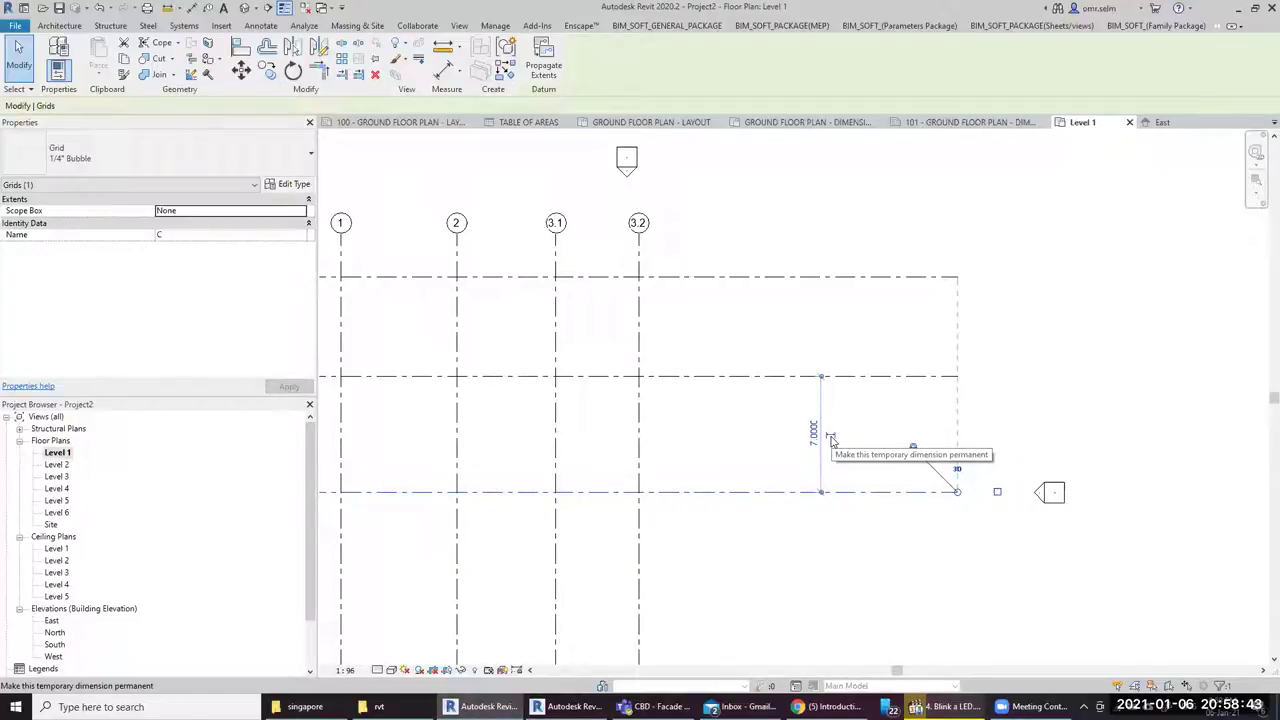
pyautogui.click(830, 438)
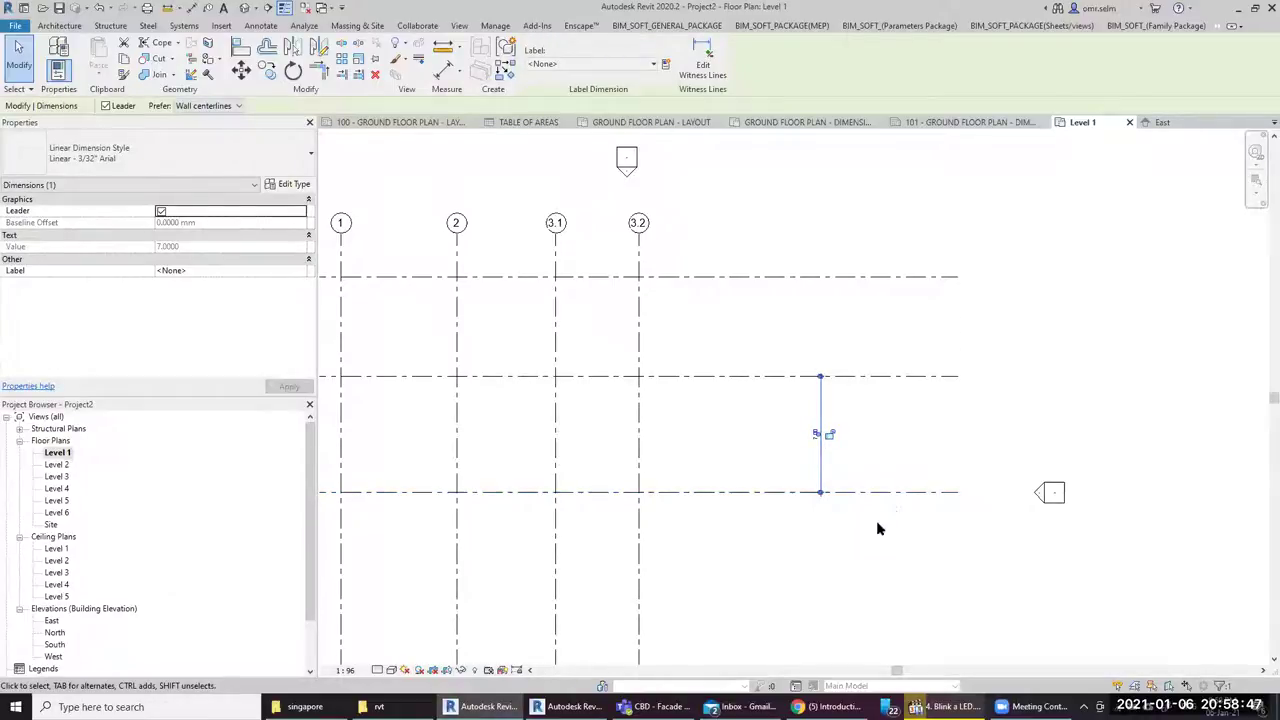
# Add grid A to the dimension so it reads 6.00 and 7.00, and lock the spacing
pyautogui.click(716, 56)
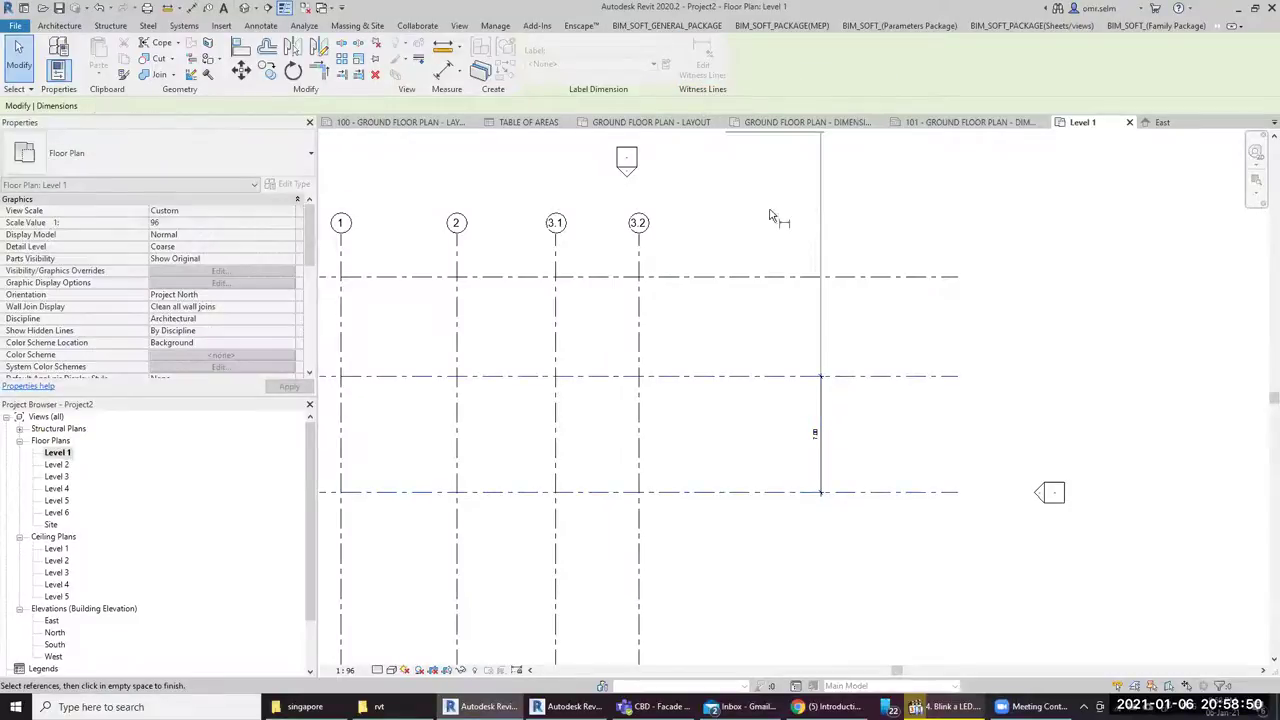
pyautogui.click(857, 278)
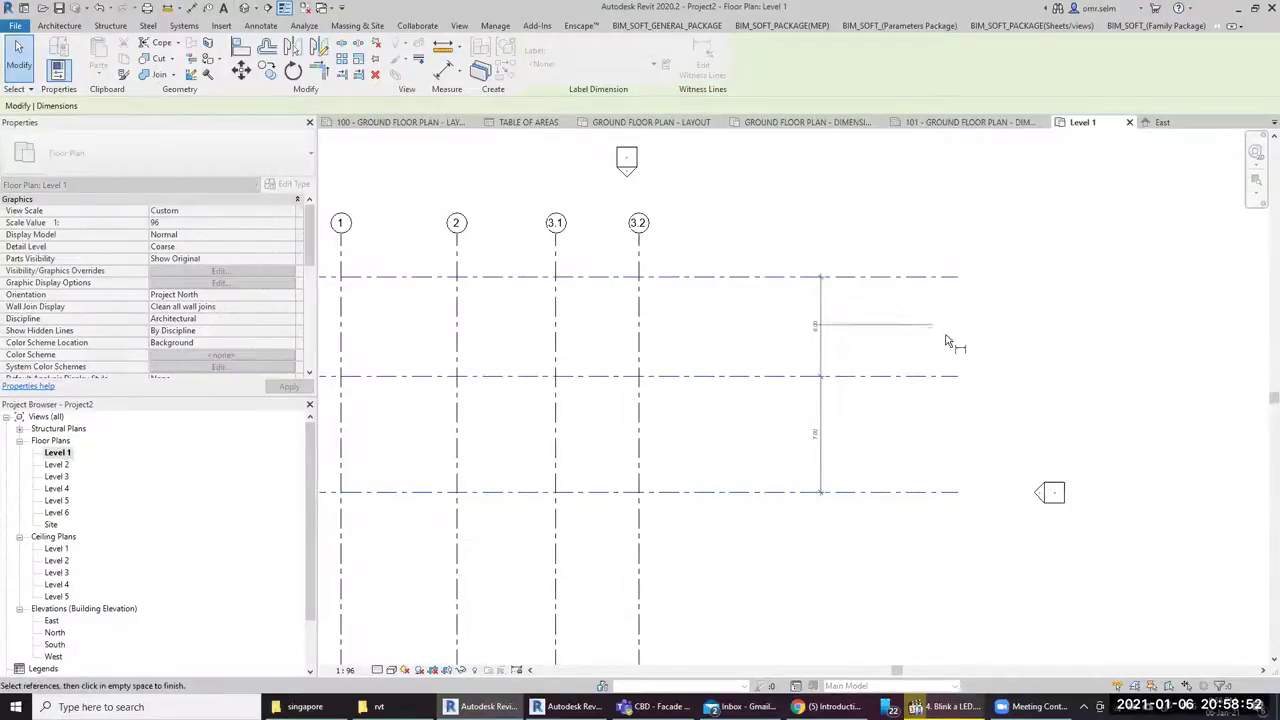
pyautogui.click(868, 555)
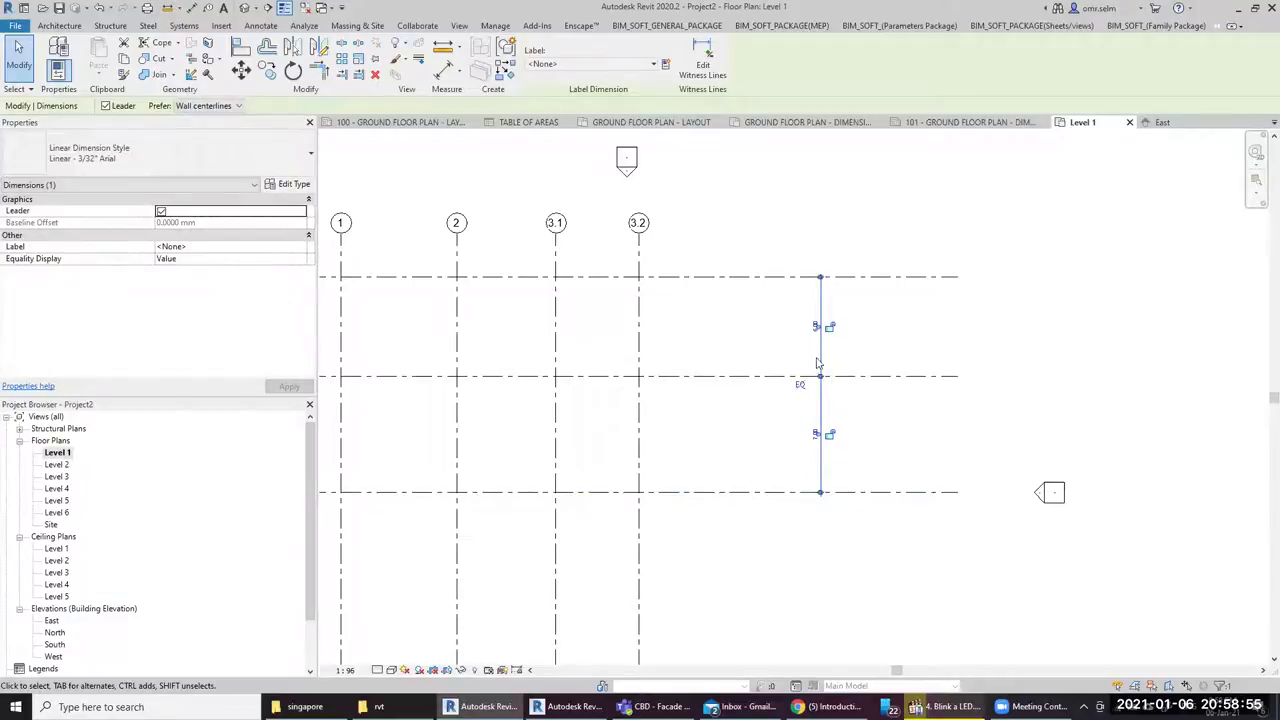
pyautogui.scroll(2, 859, 351)
pyautogui.scroll(2, 859, 351)
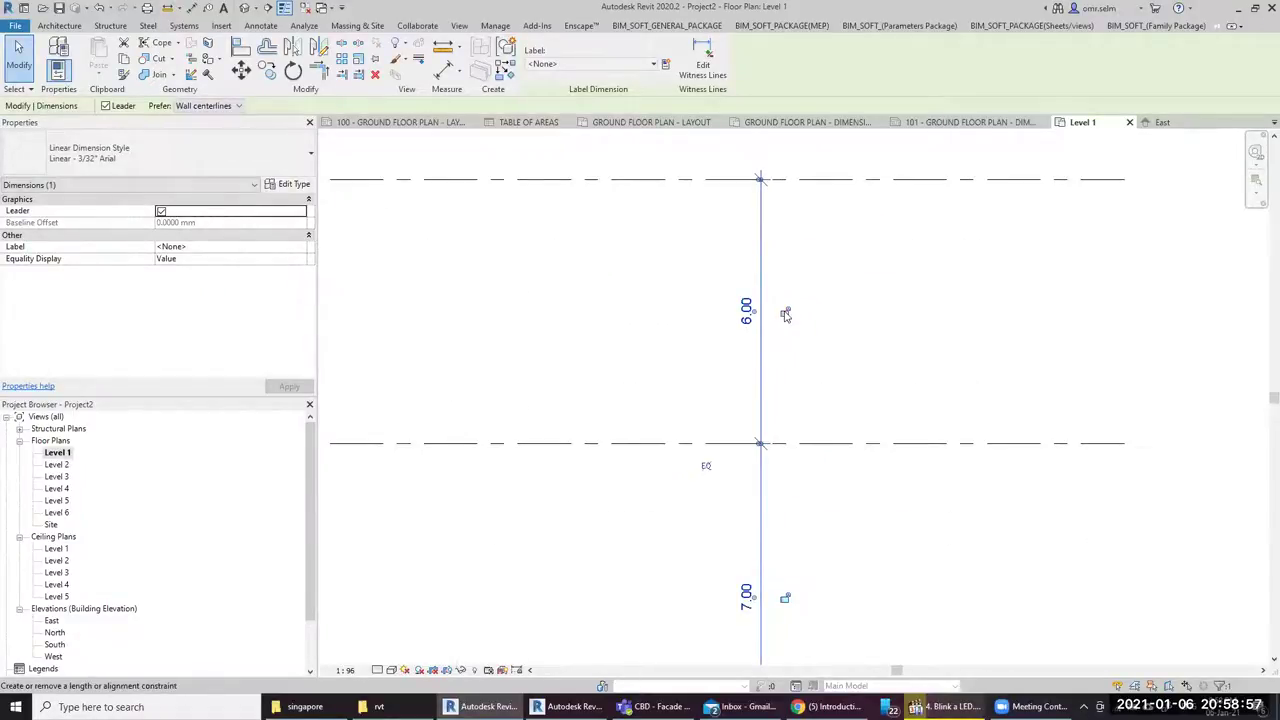
pyautogui.click(786, 600)
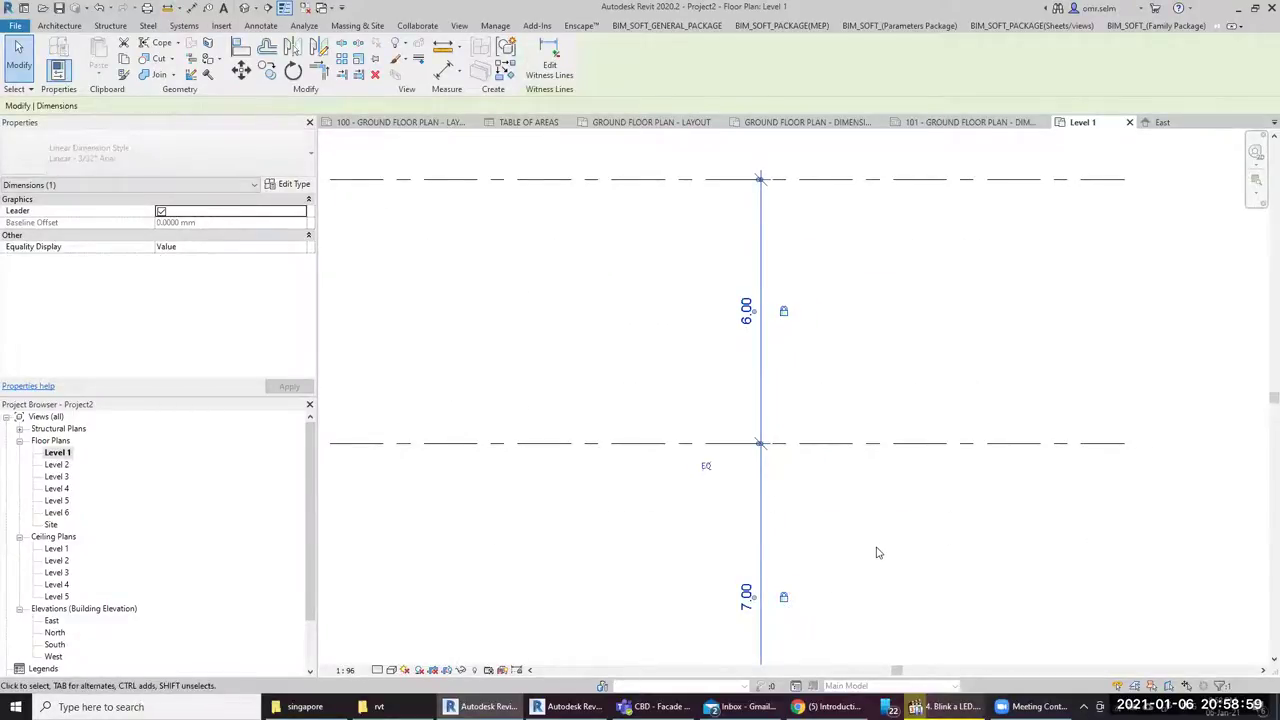
pyautogui.click(894, 509)
# Test the locked spacings by dragging grid C and nudging grid A up and down
pyautogui.scroll(-3, 894, 530)
pyautogui.click(895, 610)
pyautogui.moveTo(897, 609); pyautogui.dragTo(894, 471)
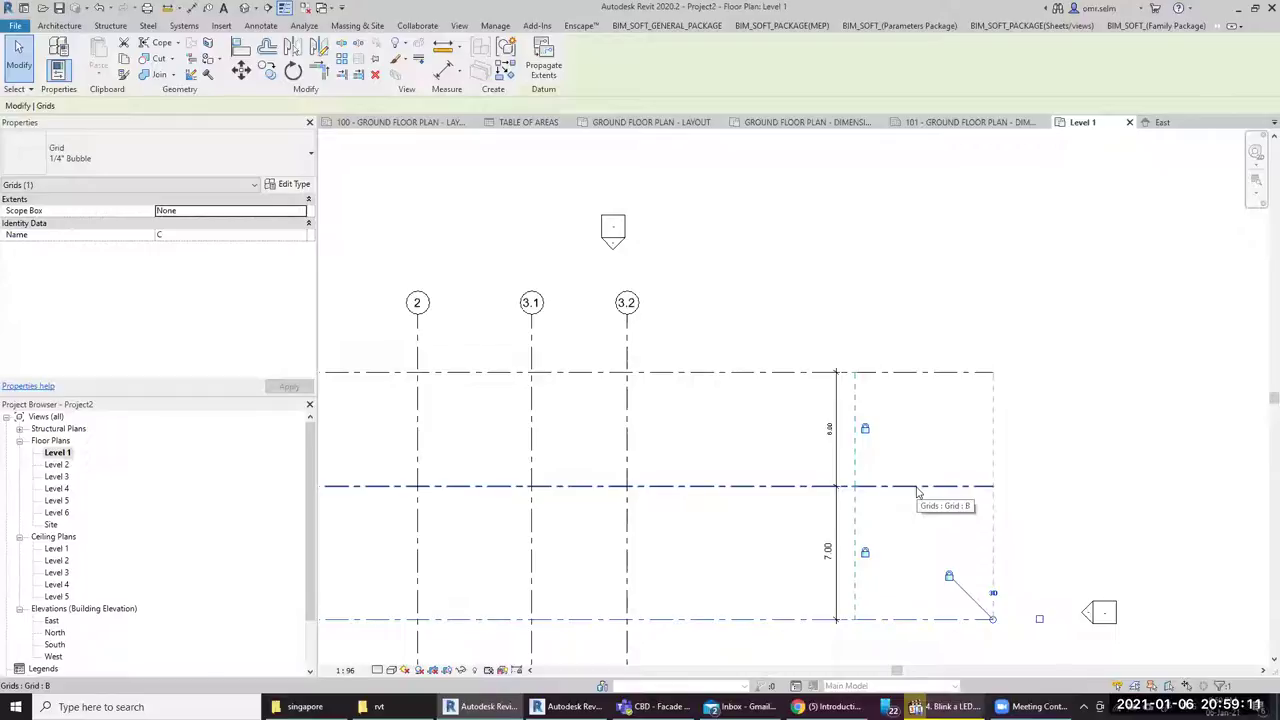
pyautogui.click(914, 372)
pyautogui.press('Up')
pyautogui.press('Up')
pyautogui.press('Up')
pyautogui.press('Down')
pyautogui.press('Down')
pyautogui.press('Down')
pyautogui.press('Down')
pyautogui.press('Down')
pyautogui.press('Down')
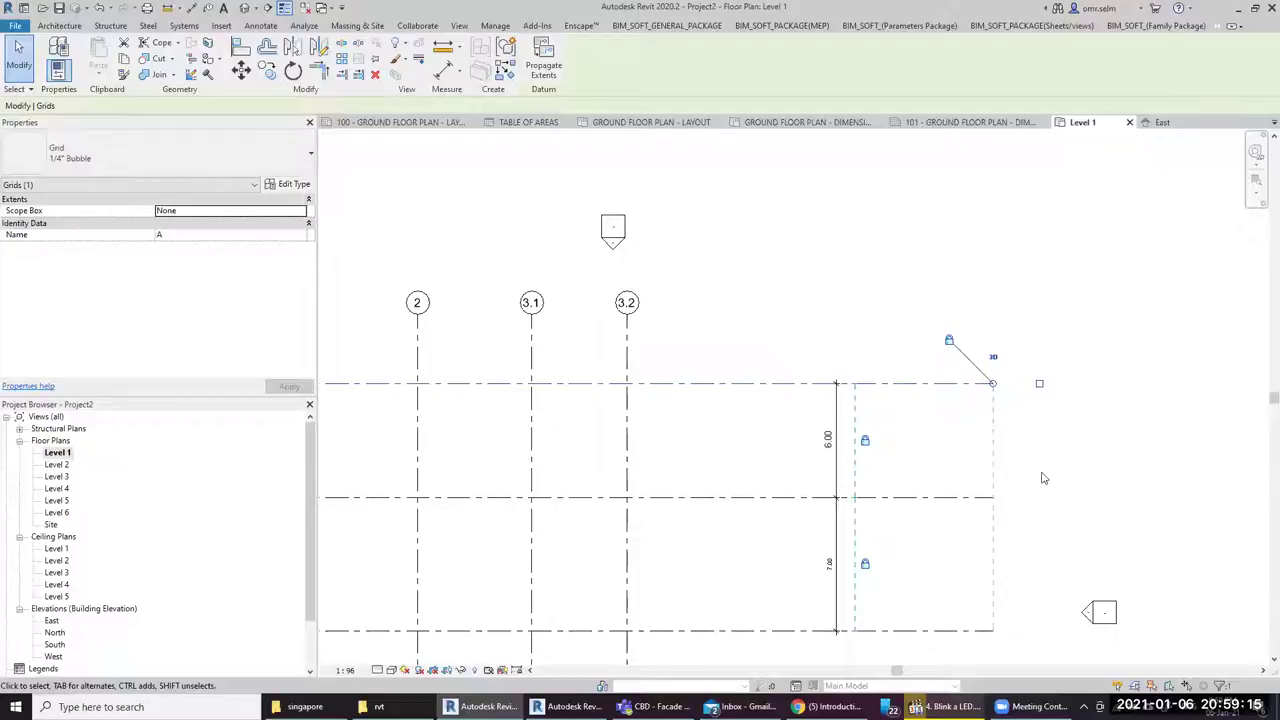
pyautogui.scroll(-3, 1042, 478)
pyautogui.press('Escape')
pyautogui.moveTo(926, 524); pyautogui.dragTo(864, 434, button='middle')
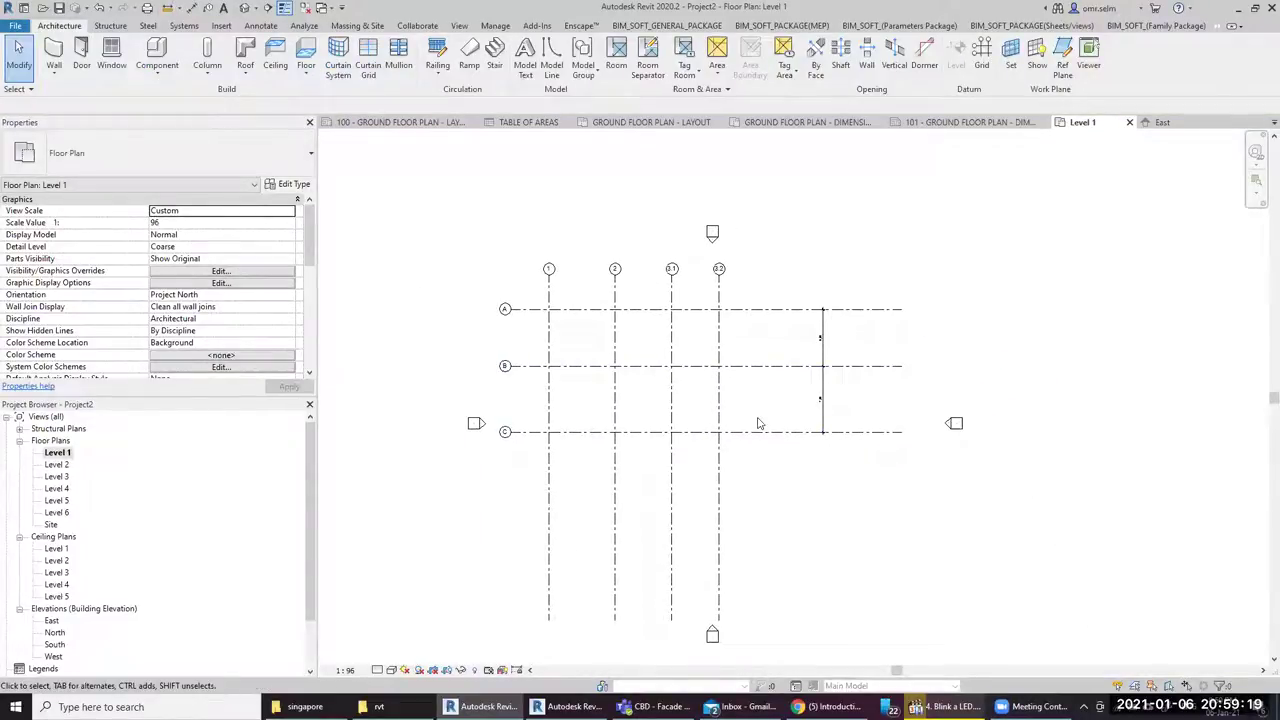
# In the East elevation, nudge Level 1 upward and undo it back to elevation 0.00
pyautogui.doubleClick(53, 622)
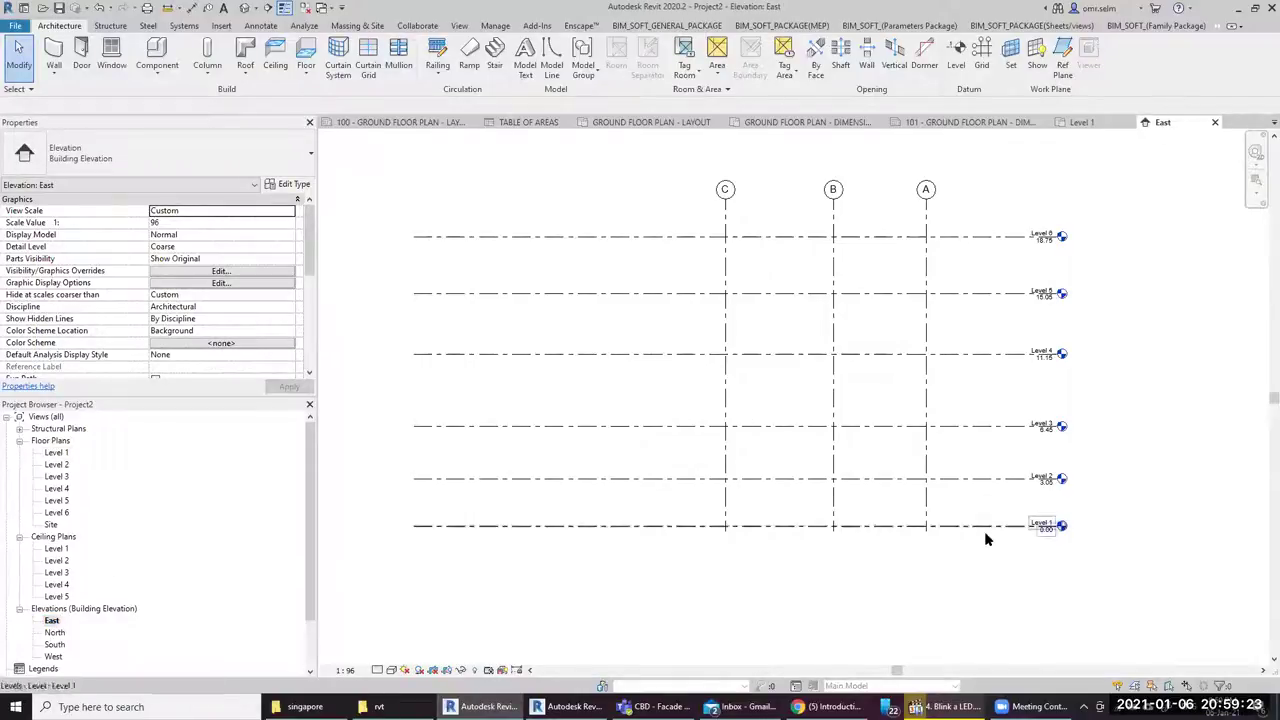
pyautogui.click(984, 527)
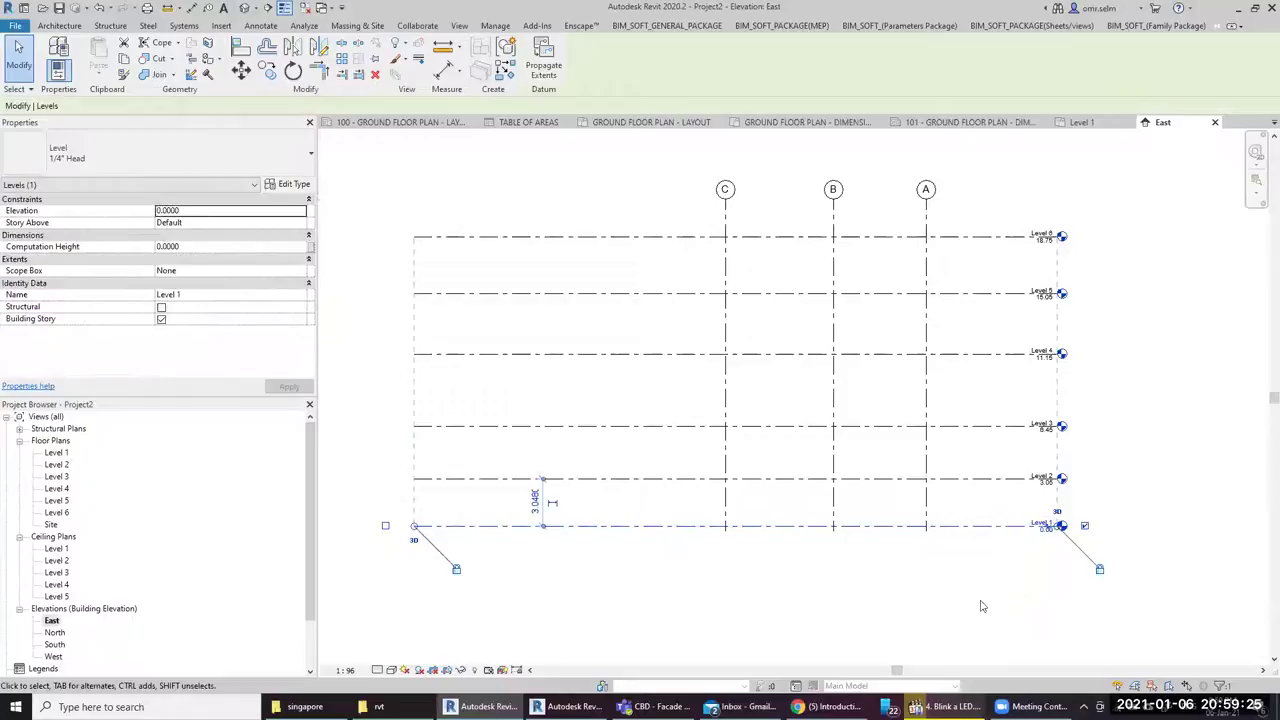
pyautogui.scroll(2, 515, 525)
pyautogui.scroll(2, 580, 480)
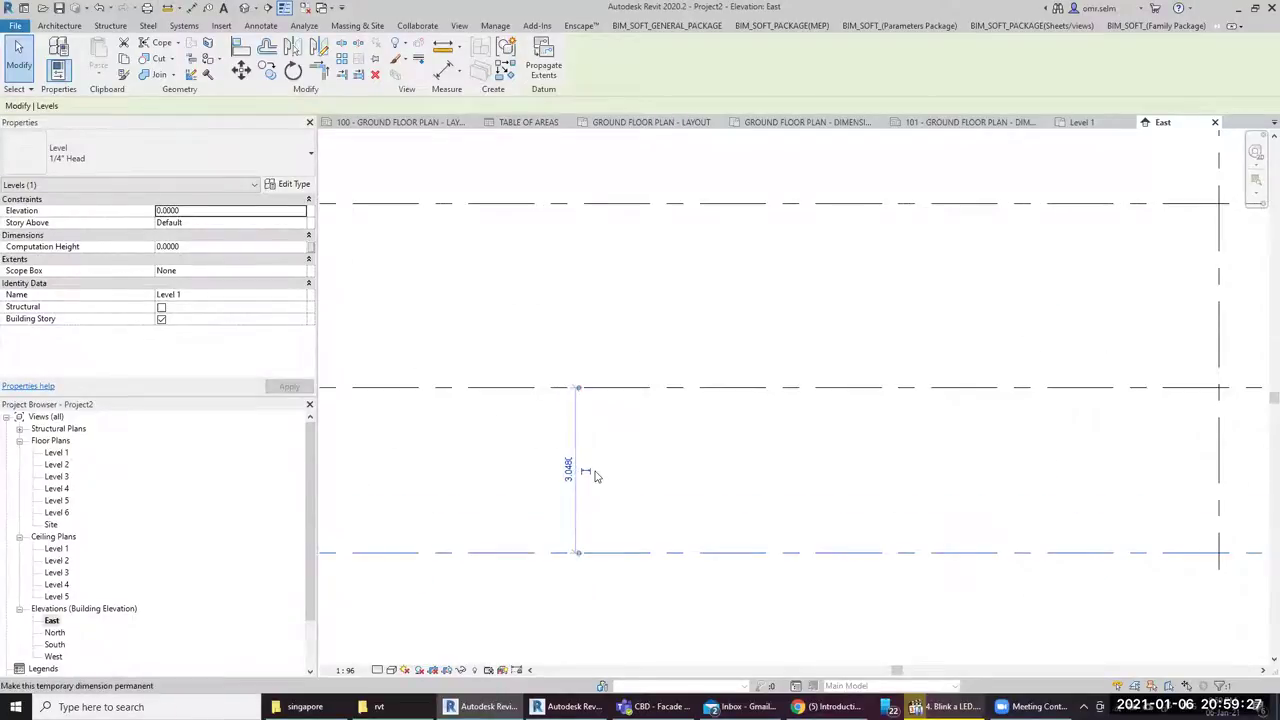
pyautogui.click(575, 549)
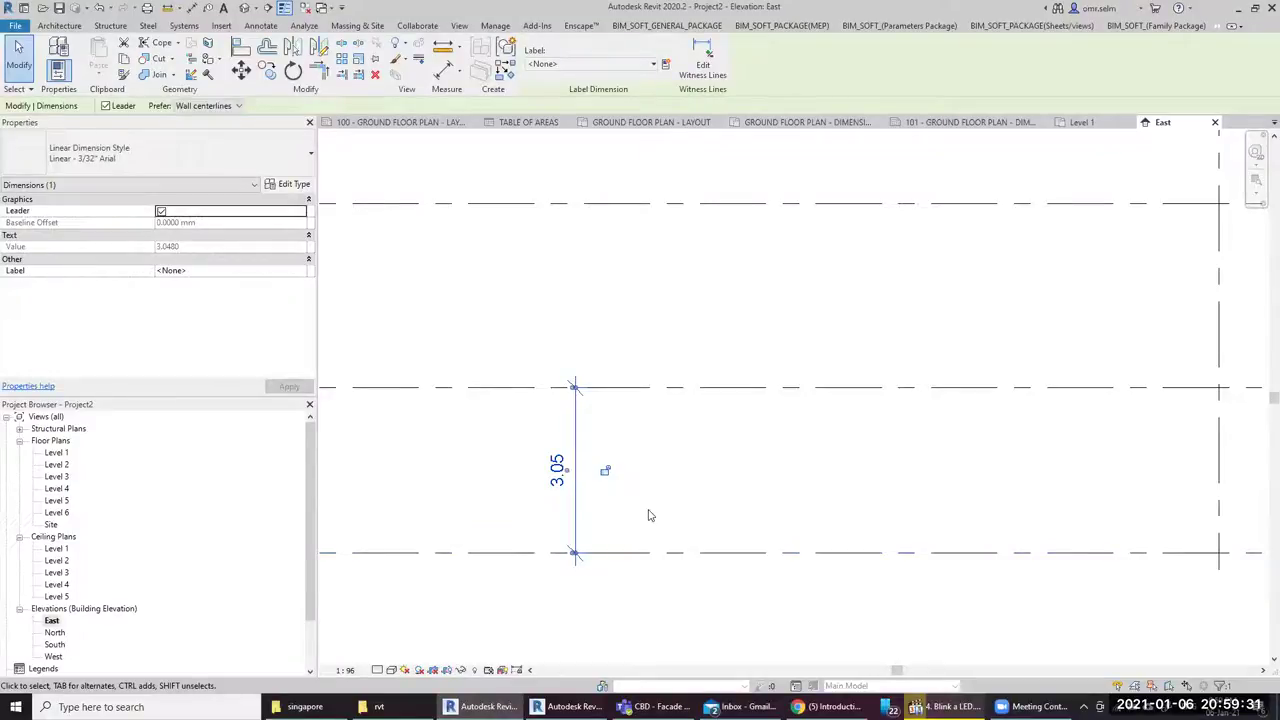
pyautogui.click(646, 553)
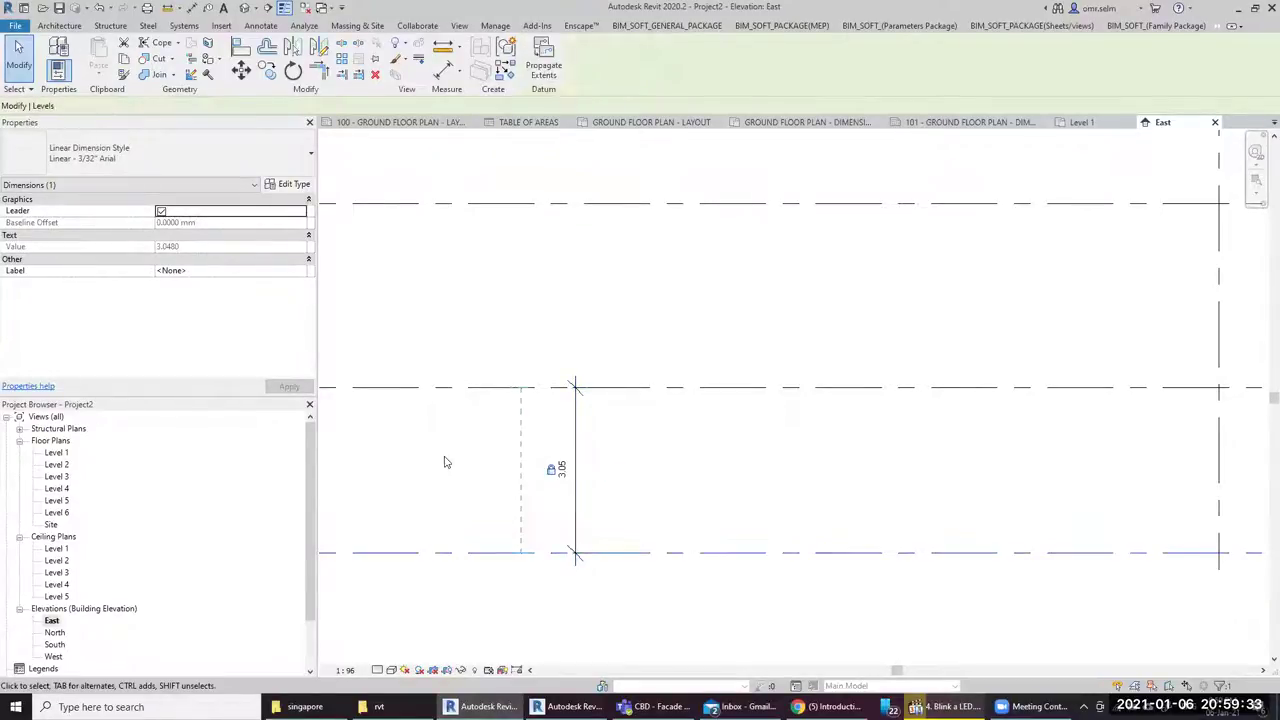
pyautogui.scroll(-3, 460, 465)
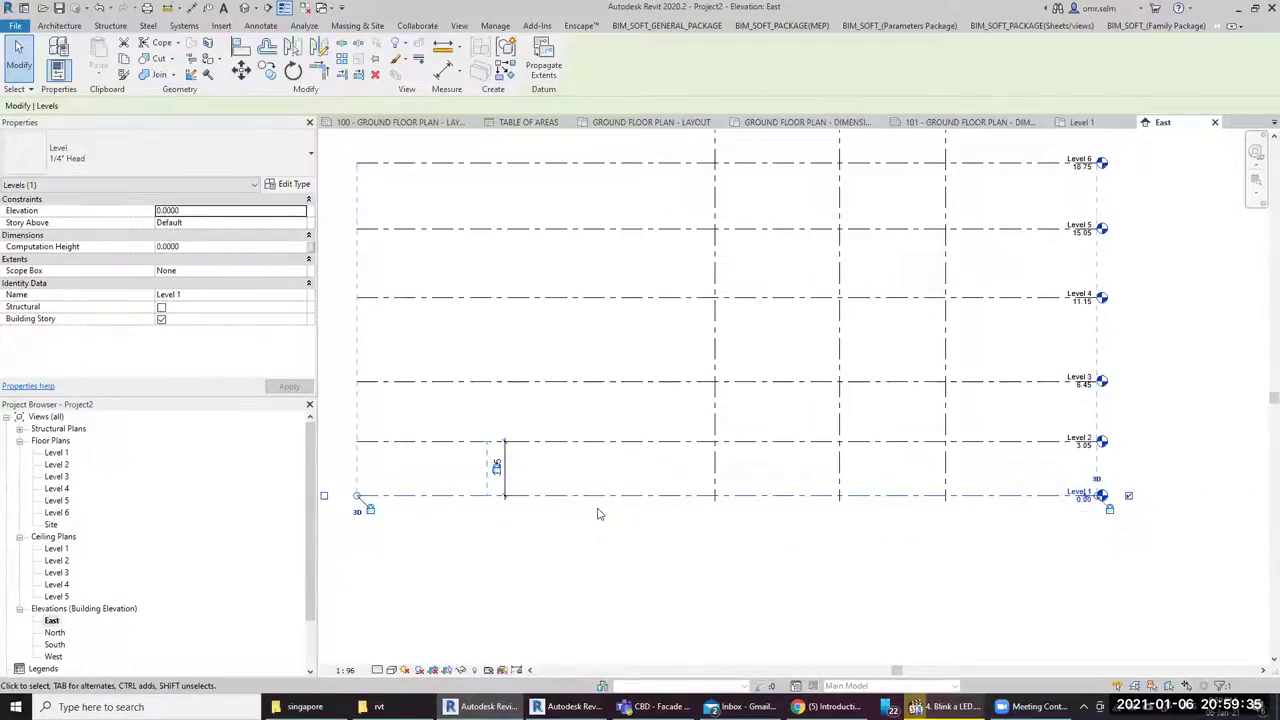
pyautogui.press('Up')
pyautogui.press('Up')
pyautogui.press('Up')
pyautogui.hotkey('ctrl', 'z')
pyautogui.click(612, 547)
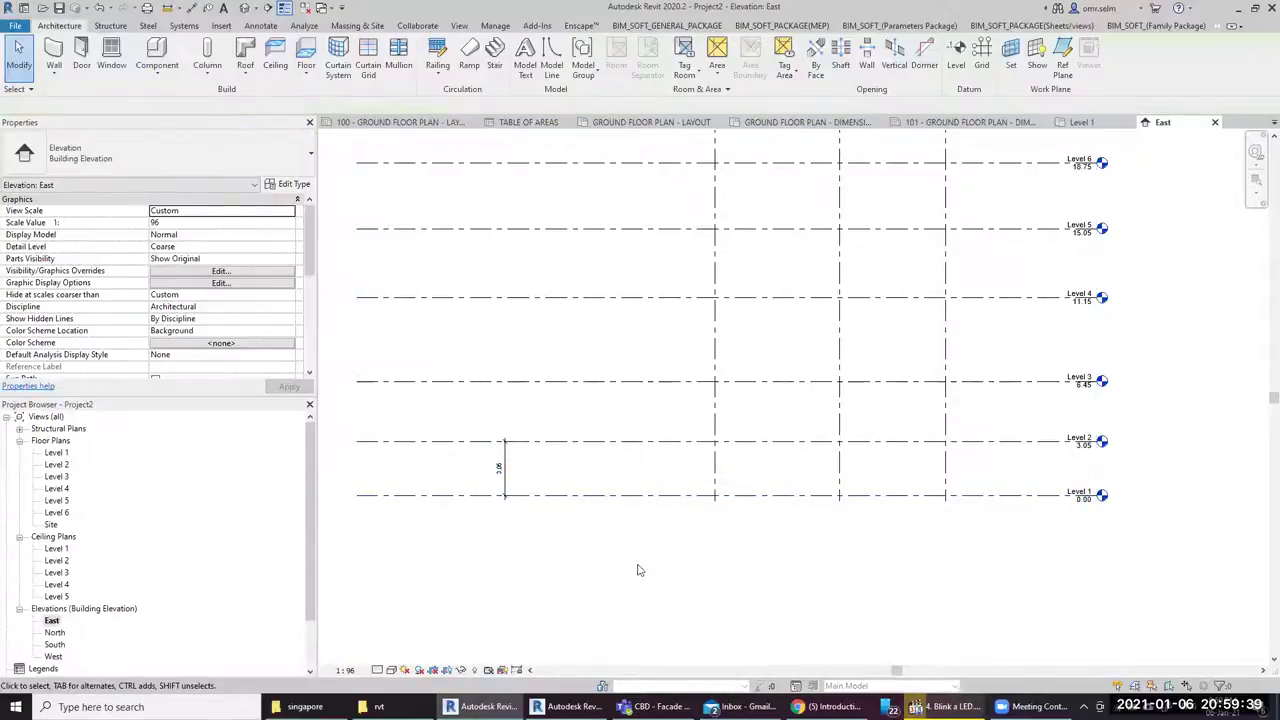
pyautogui.scroll(-2, 791, 606)
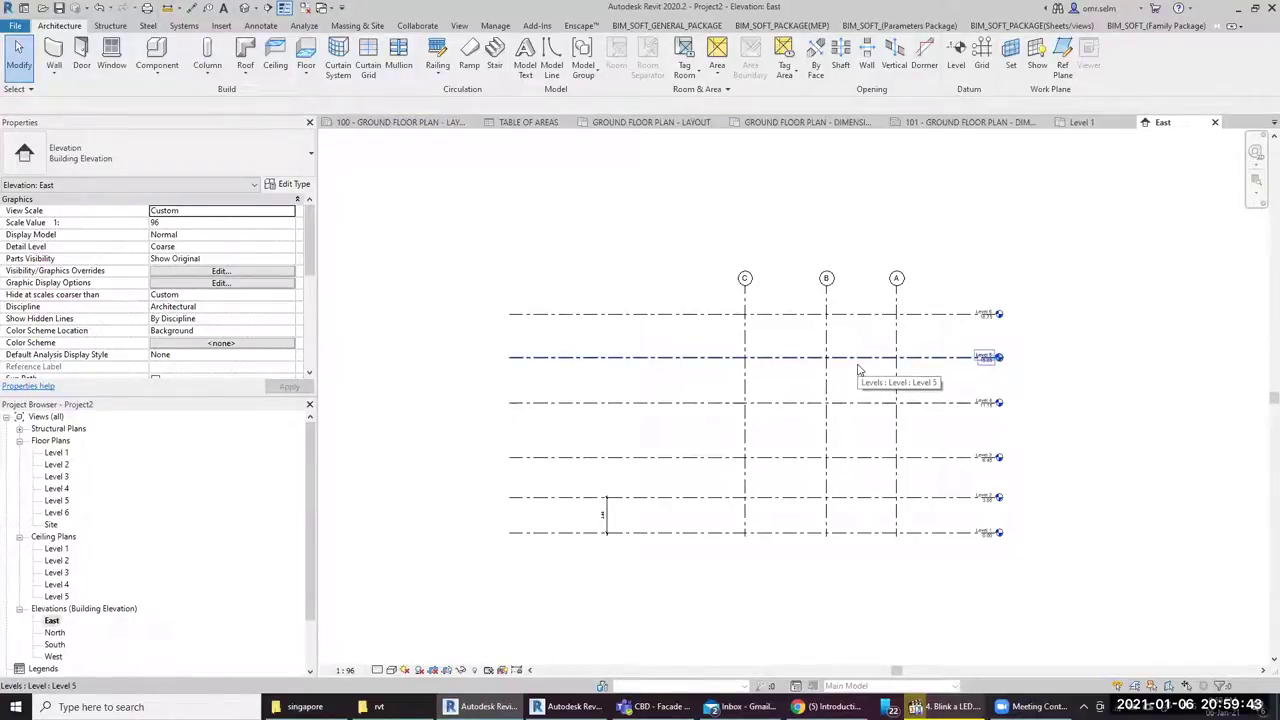
# Open the Level 1 plan, then switch to the GROUND FLOOR PLAN - LAYOUT view
pyautogui.doubleClick(92, 454)
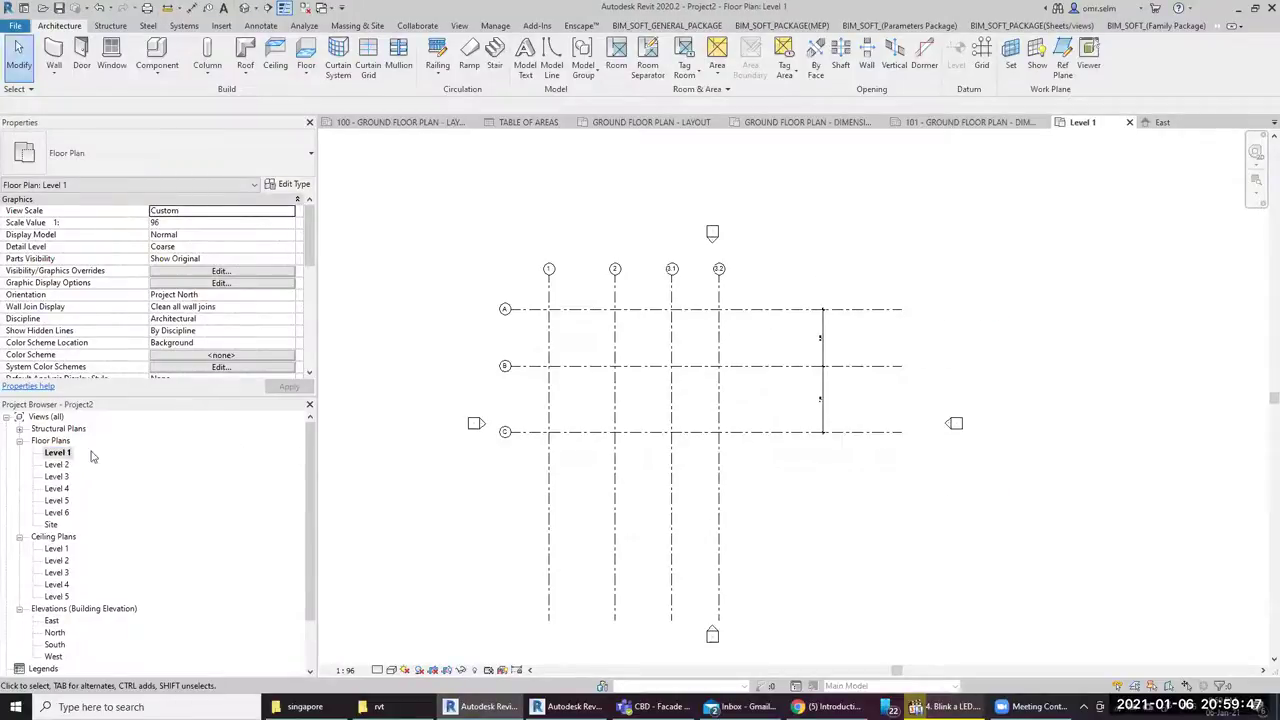
pyautogui.click(68, 454)
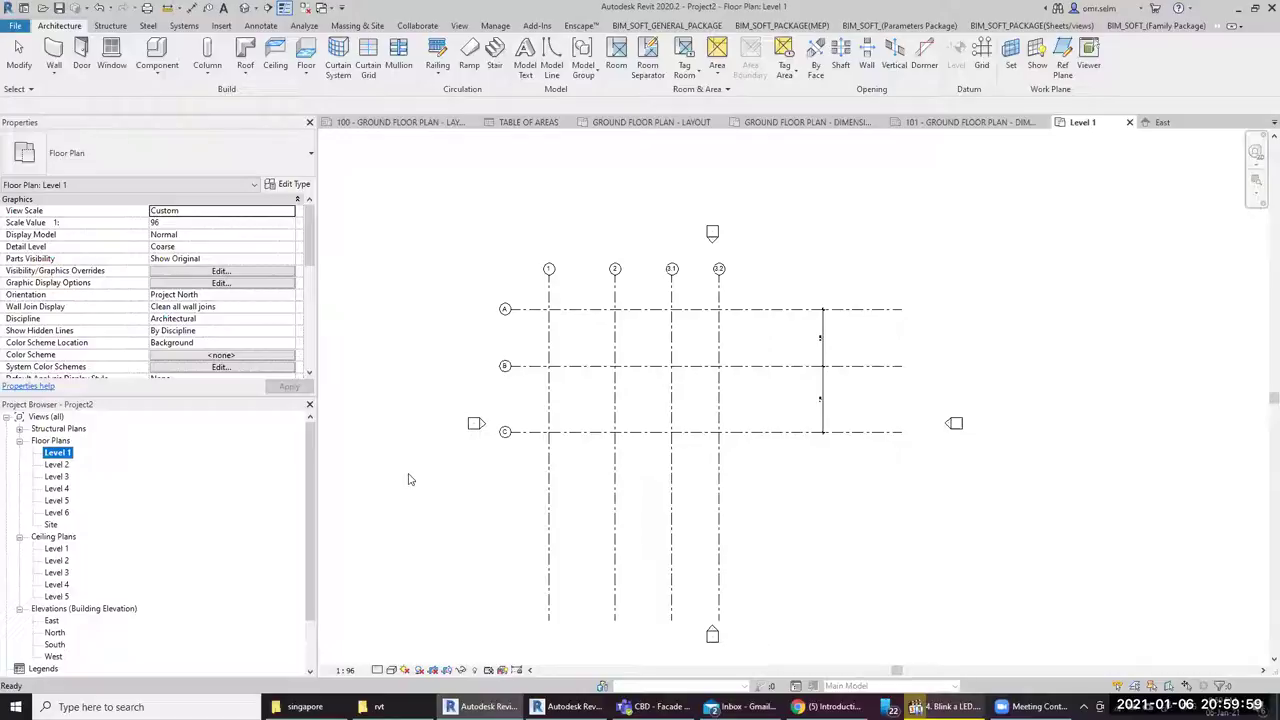
pyautogui.click(640, 123)
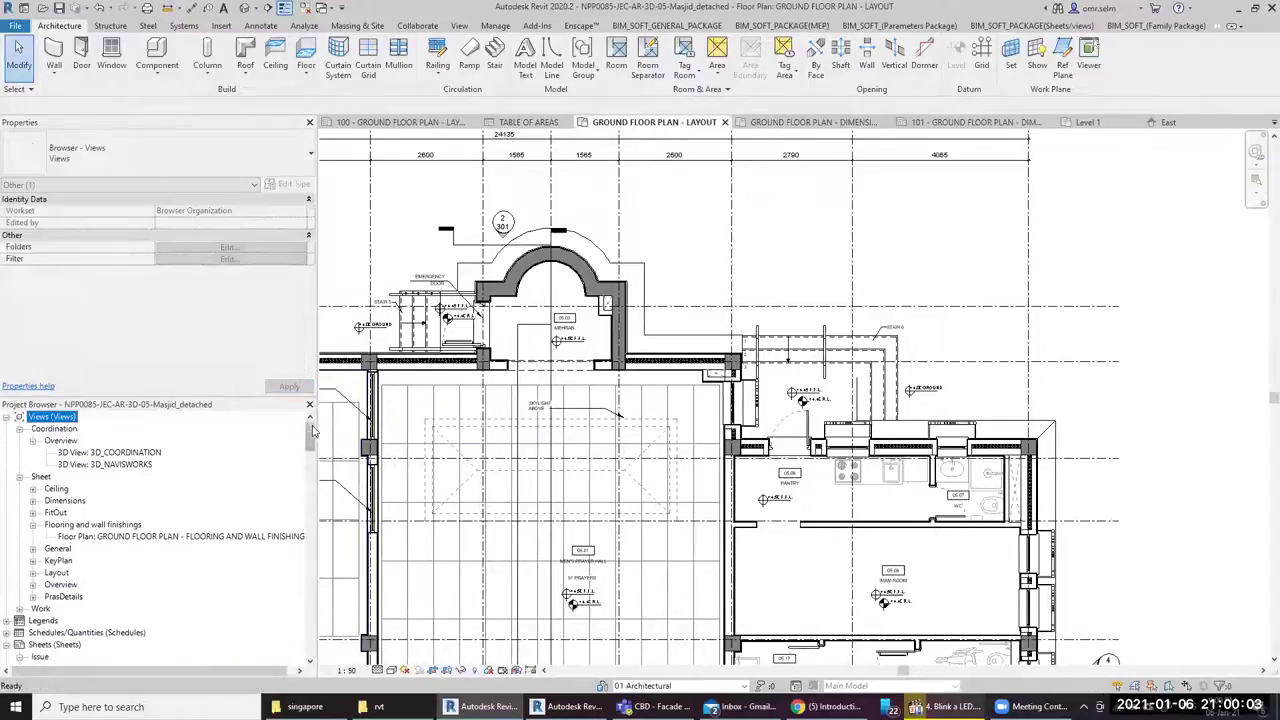
# Expand the General, Overview, Layout and Work view folders in the Project Browser
pyautogui.doubleClick(59, 550)
pyautogui.click(102, 561)
pyautogui.scroll(-1, 147, 614)
pyautogui.scroll(-1, 147, 614)
pyautogui.scroll(-1, 75, 627)
pyautogui.scroll(-1, 65, 629)
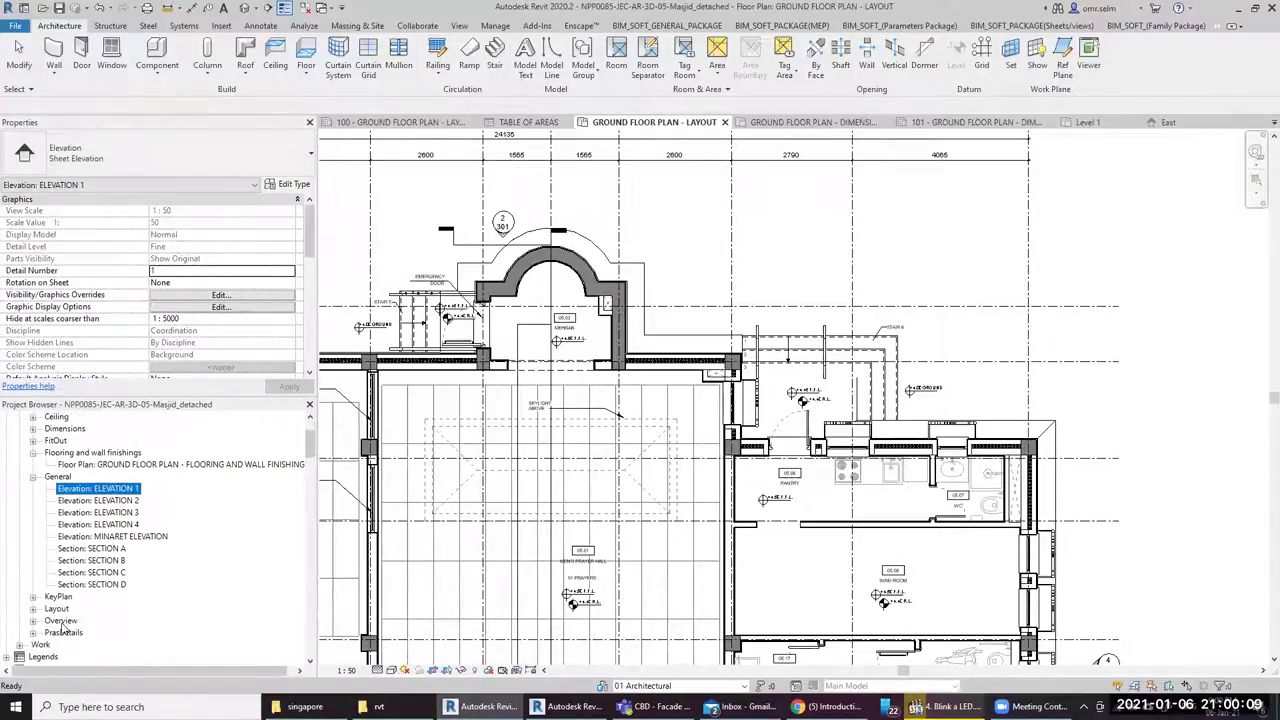
pyautogui.doubleClick(60, 620)
pyautogui.scroll(-3, 75, 620)
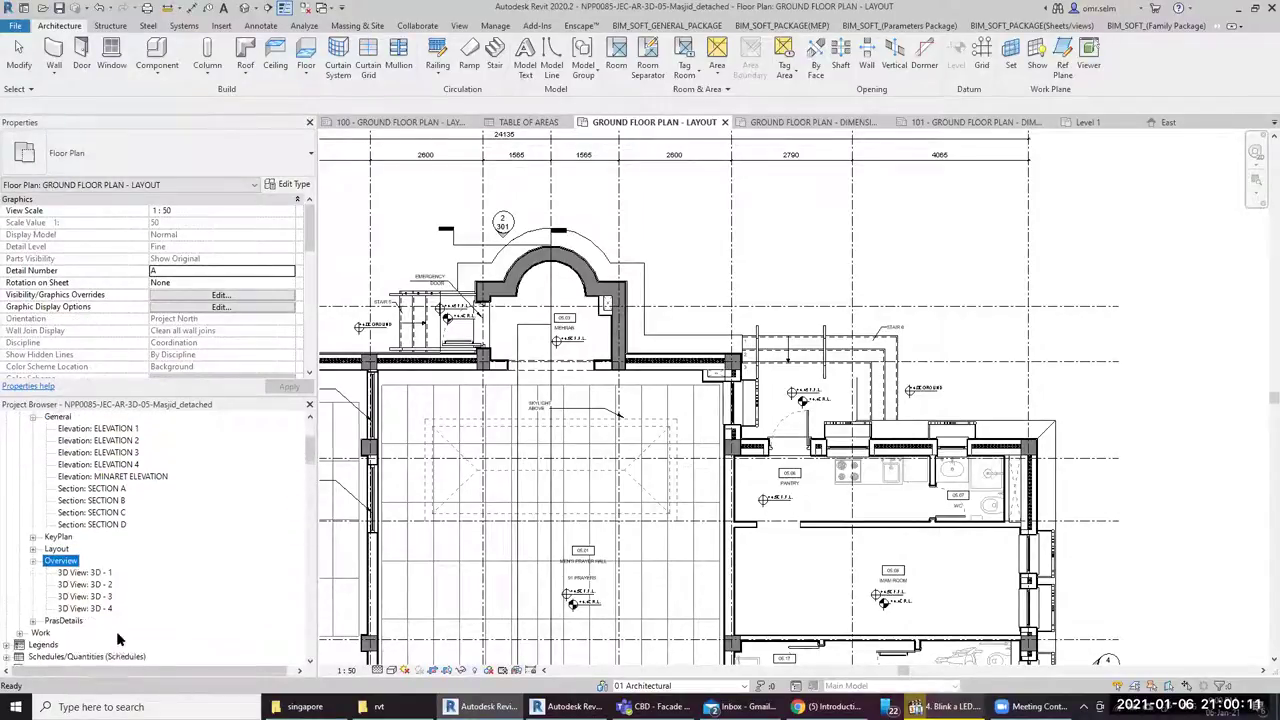
pyautogui.doubleClick(56, 537)
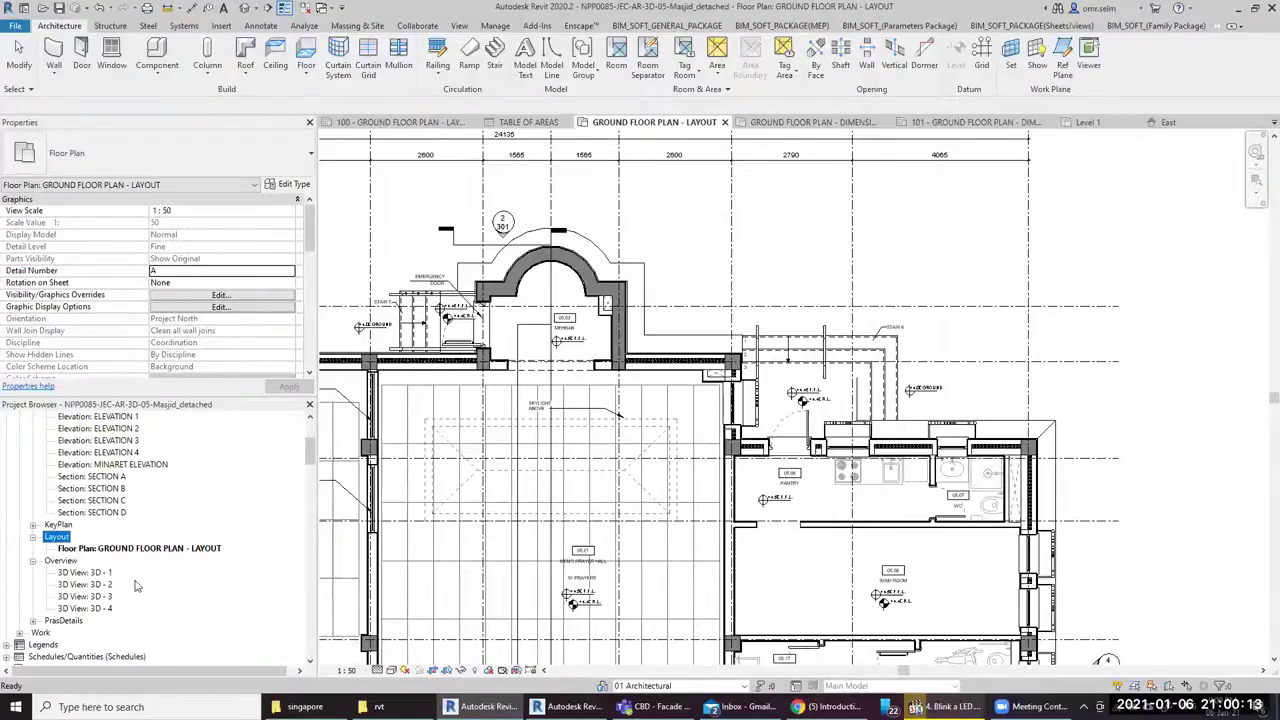
pyautogui.scroll(2, 116, 595)
pyautogui.scroll(-3, 116, 595)
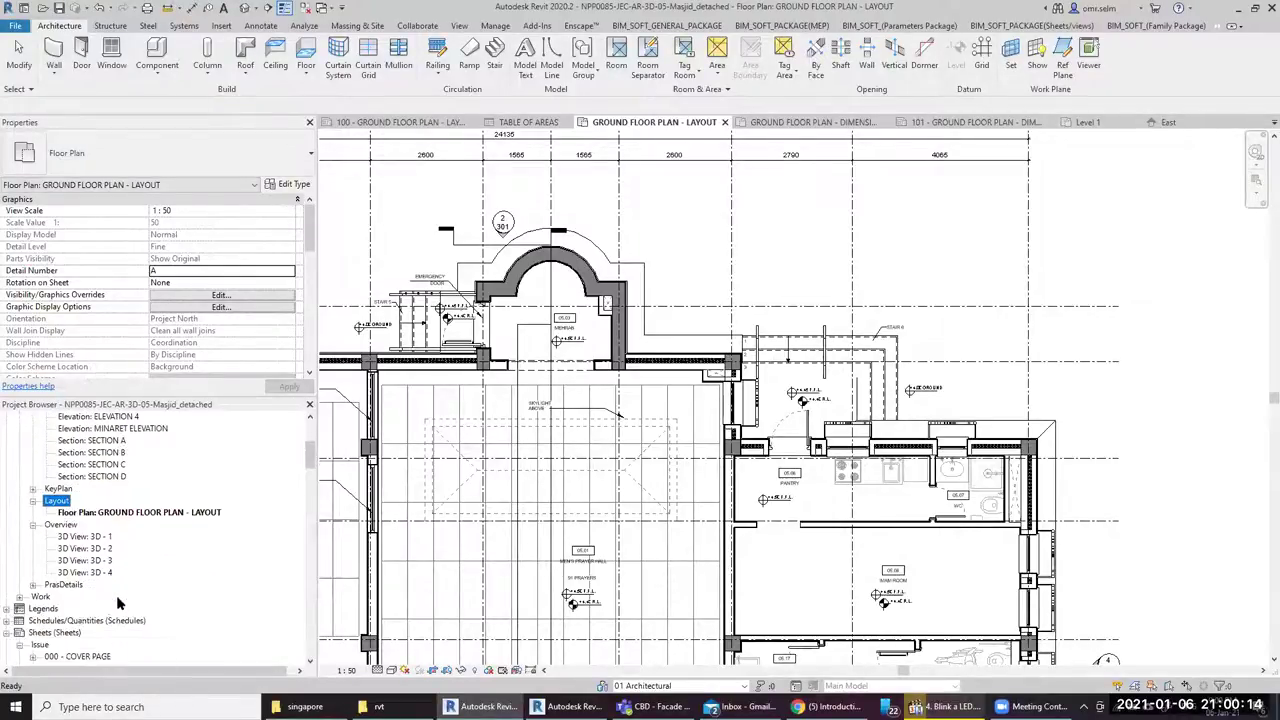
pyautogui.doubleClick(40, 597)
pyautogui.doubleClick(60, 610)
pyautogui.scroll(1, 118, 632)
pyautogui.scroll(4, 118, 632)
pyautogui.scroll(1, 80, 540)
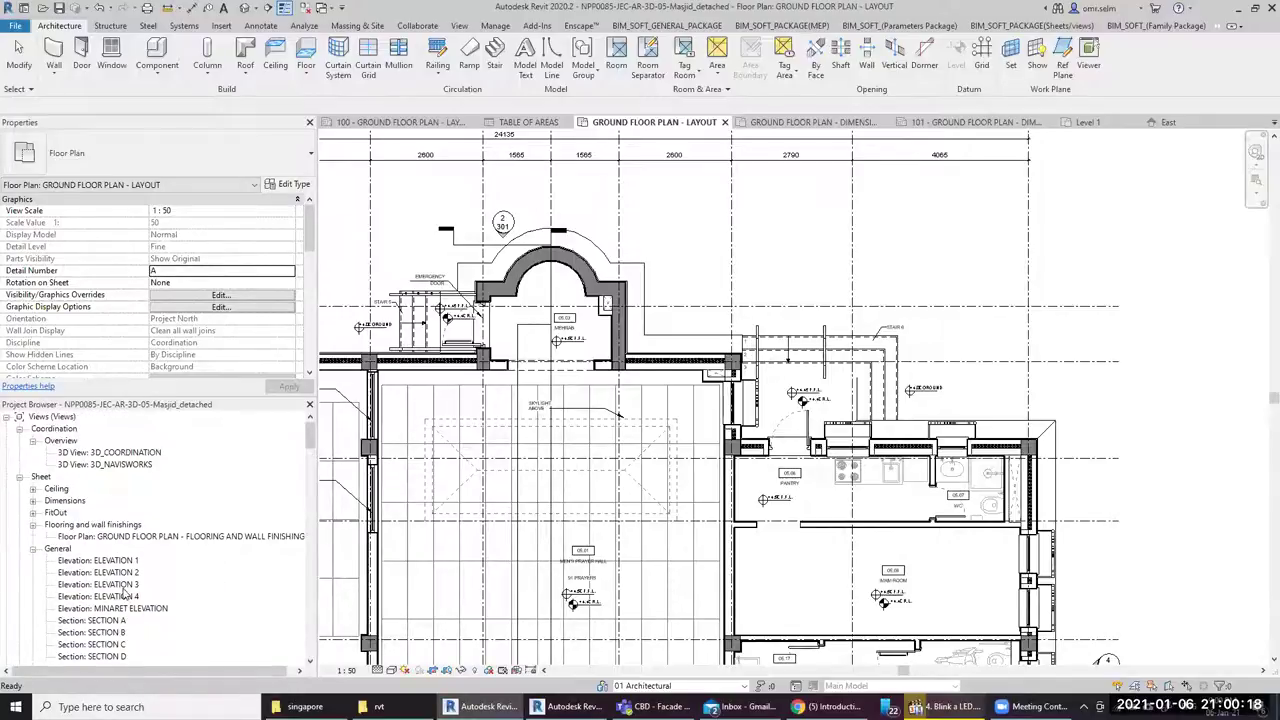
# Open GROUND FLOOR PLAN - DIMENSIONS, MINARET FIRST FLOOR, ROOF PLAN views, ending on MINARET ROOF PLAN
pyautogui.doubleClick(64, 500)
pyautogui.doubleClick(100, 512)
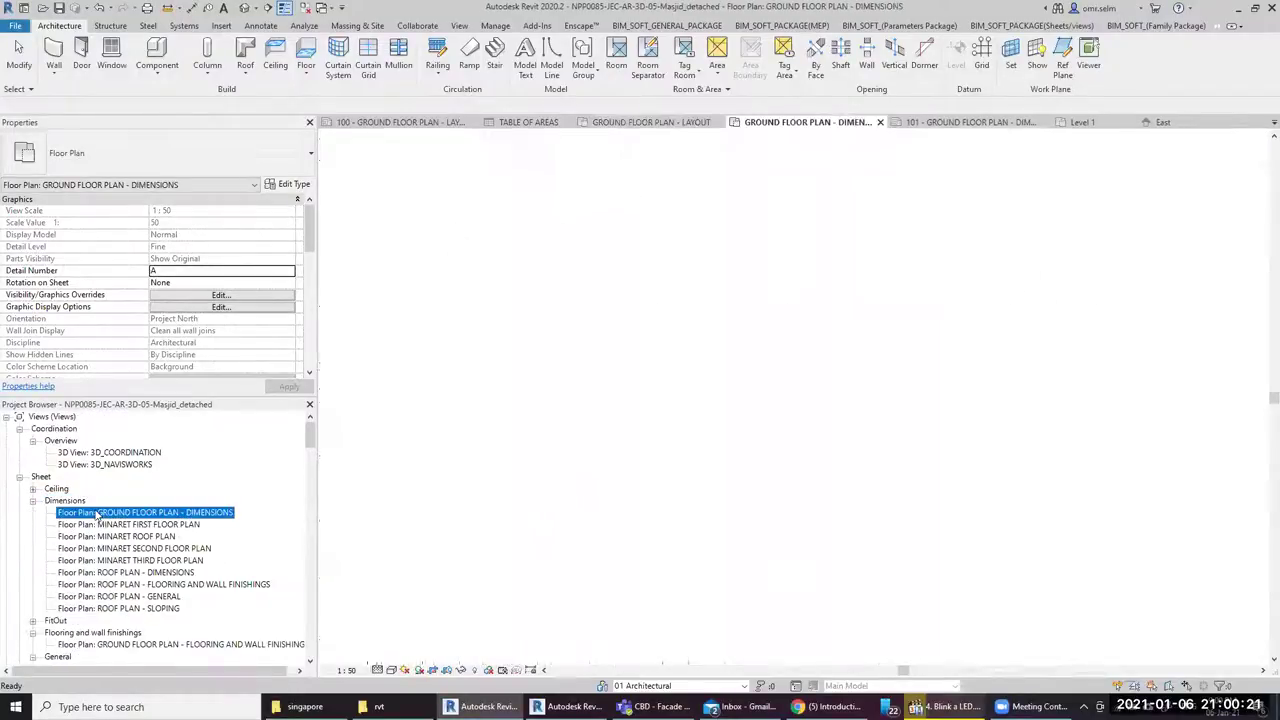
pyautogui.doubleClick(160, 524)
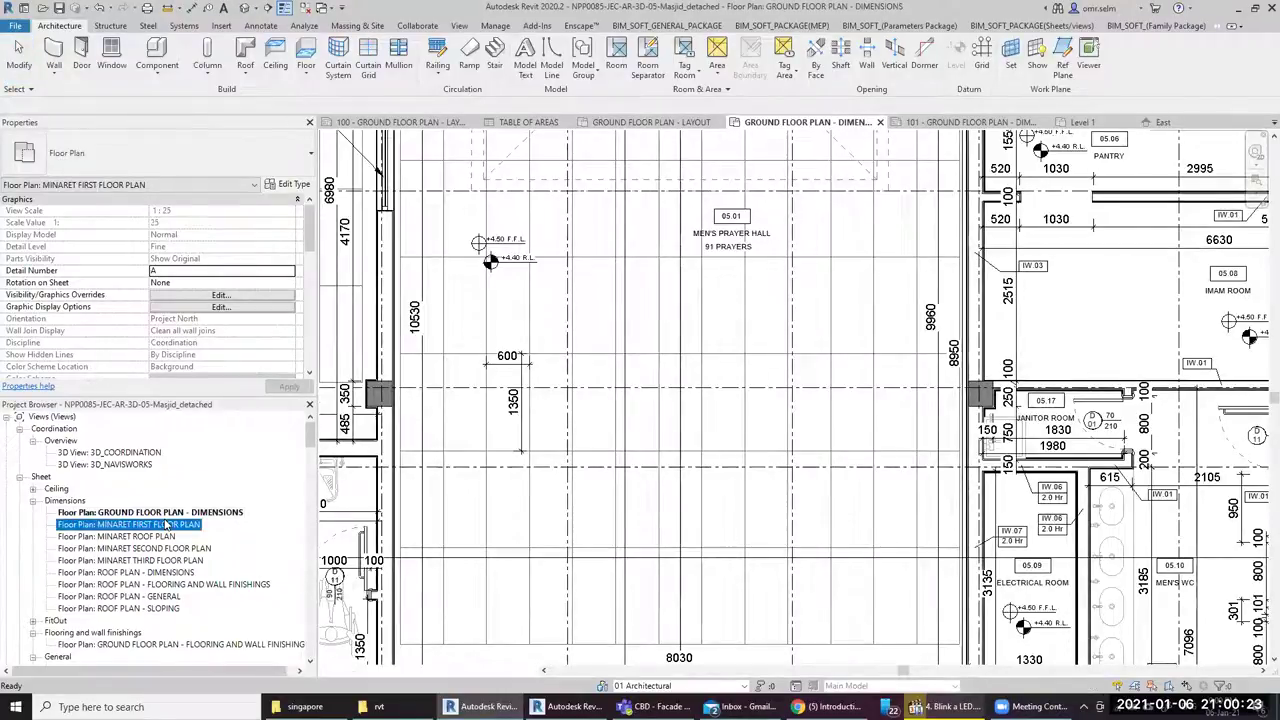
pyautogui.doubleClick(148, 572)
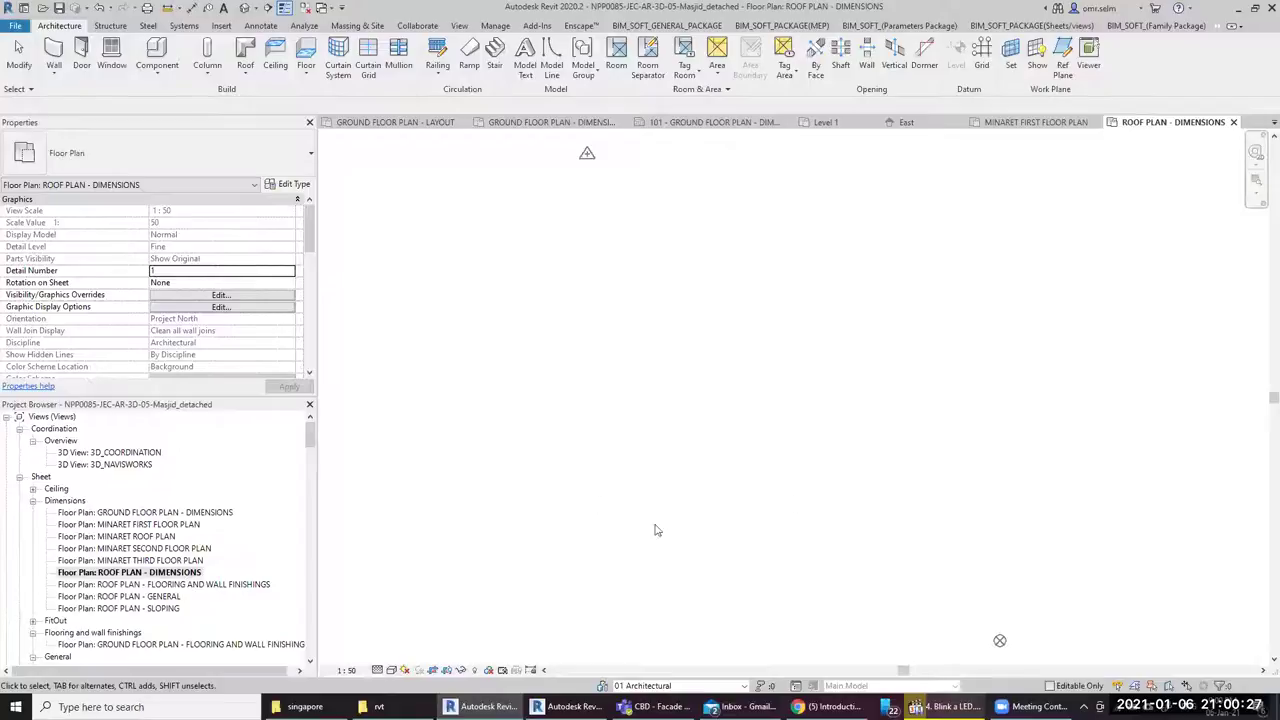
pyautogui.click(176, 596)
pyautogui.doubleClick(176, 596)
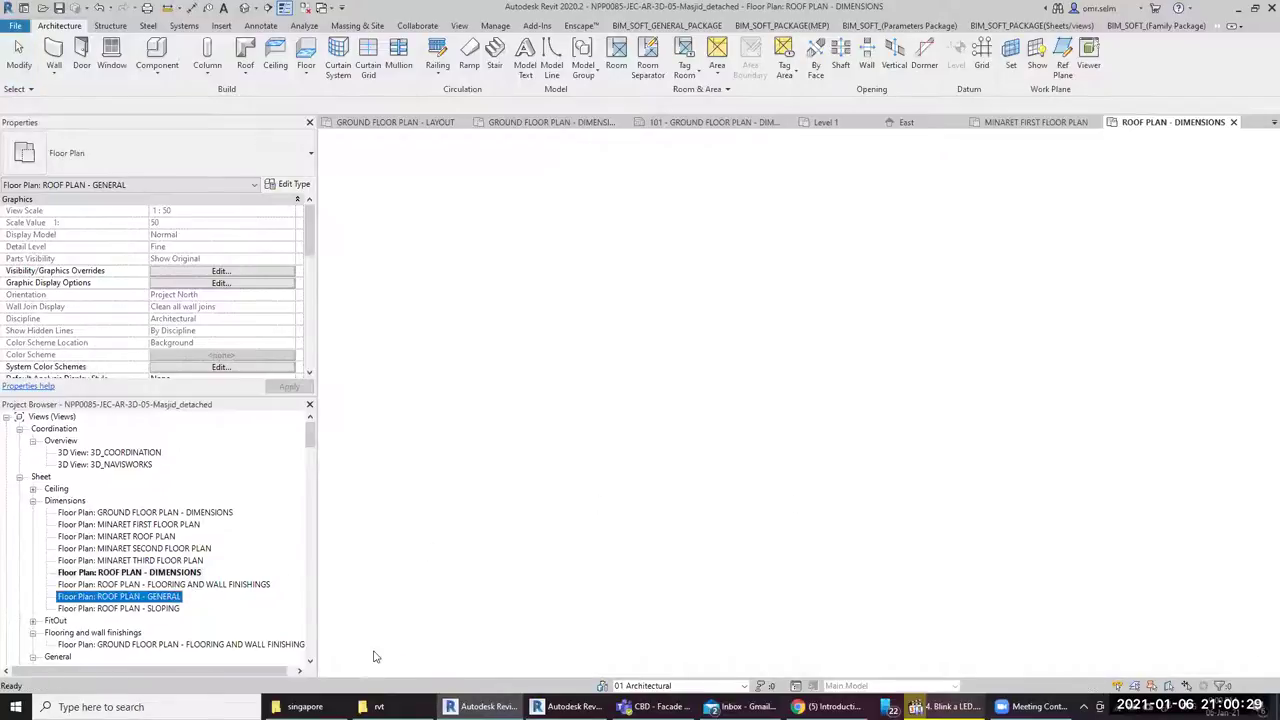
pyautogui.click(115, 537)
pyautogui.doubleClick(115, 537)
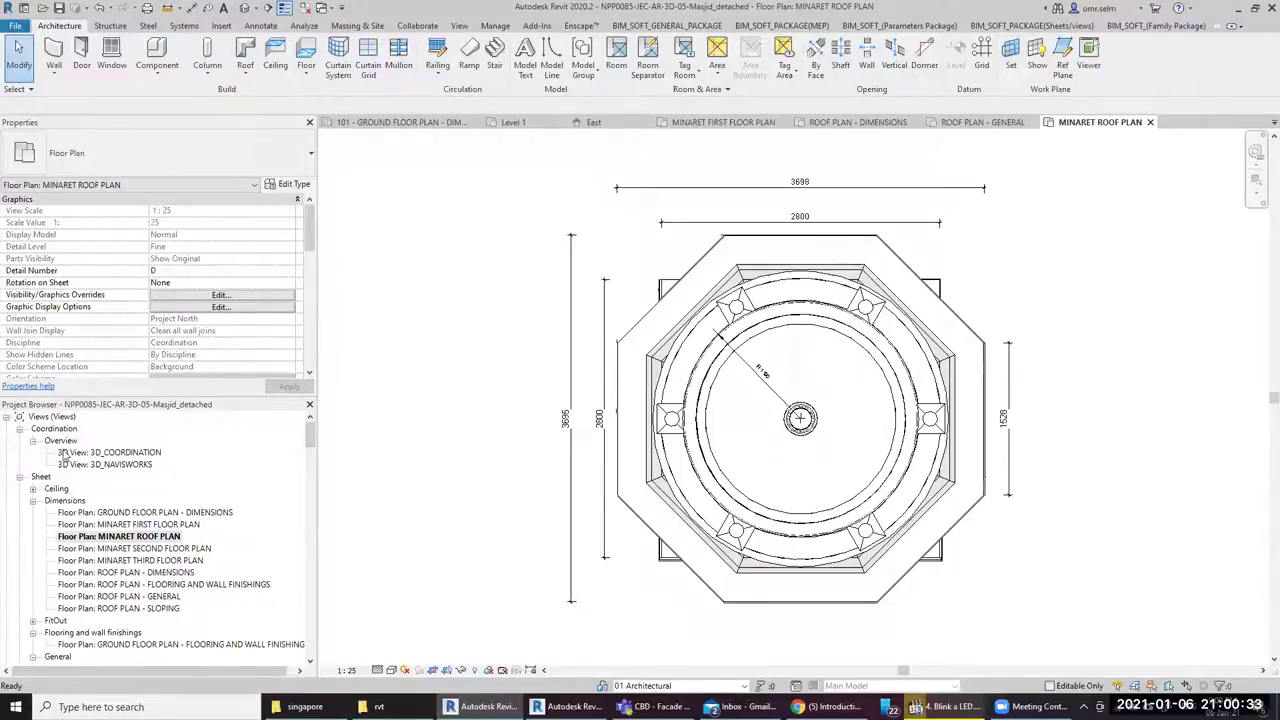
pyautogui.click(108, 453)
pyautogui.click(427, 401)
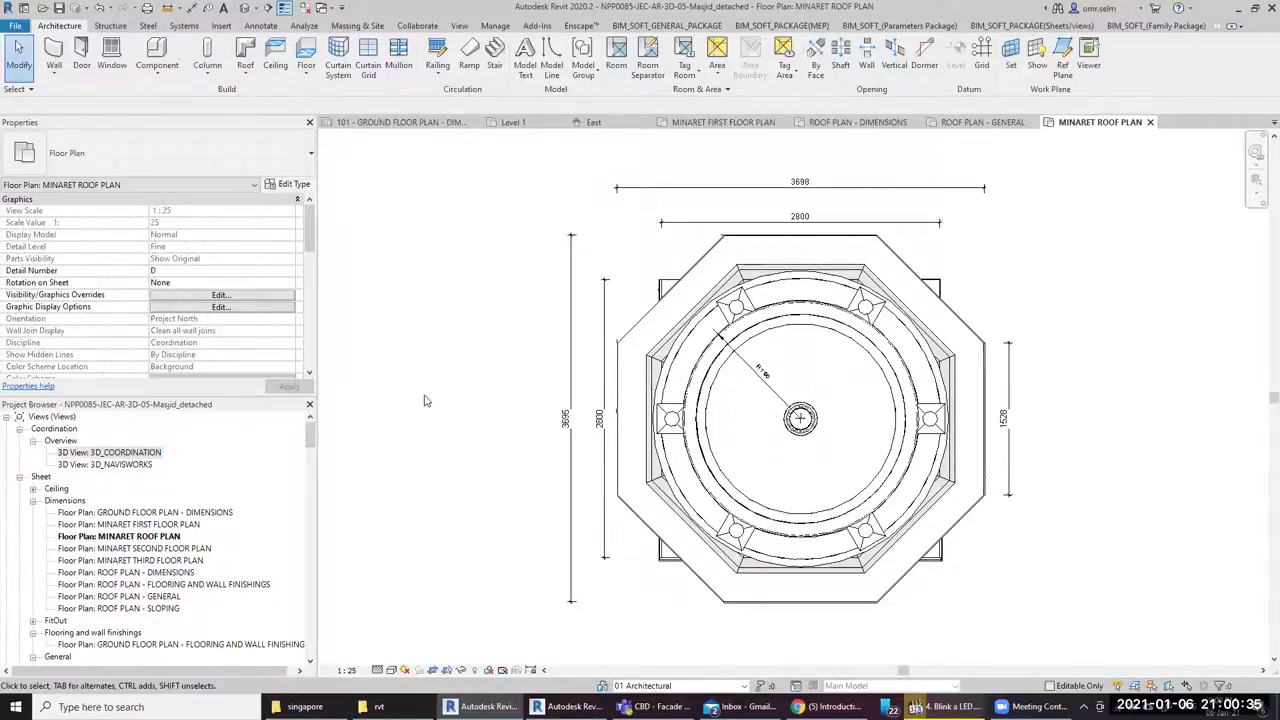
pyautogui.scroll(-2, 451, 465)
# Open the default 3D view and zoom in to inspect the linked mechanical model
pyautogui.click(245, 8)
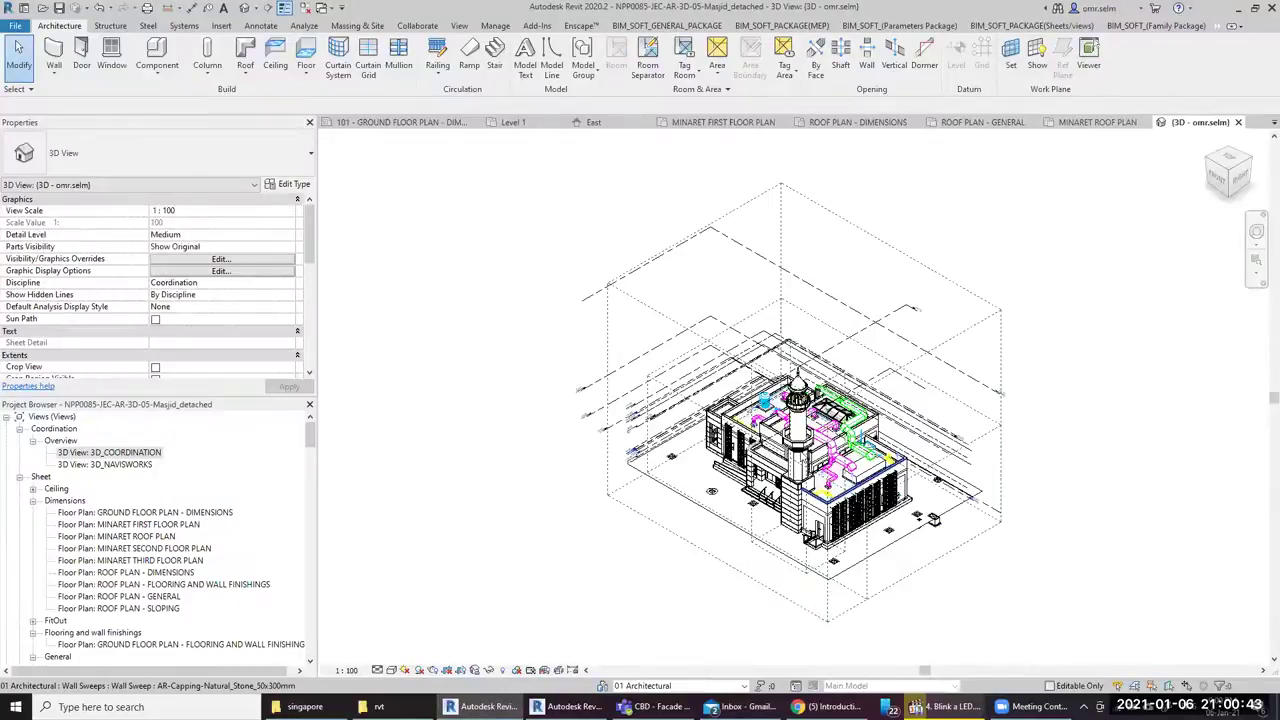
pyautogui.scroll(3, 900, 470)
pyautogui.scroll(3, 937, 553)
pyautogui.scroll(3, 937, 553)
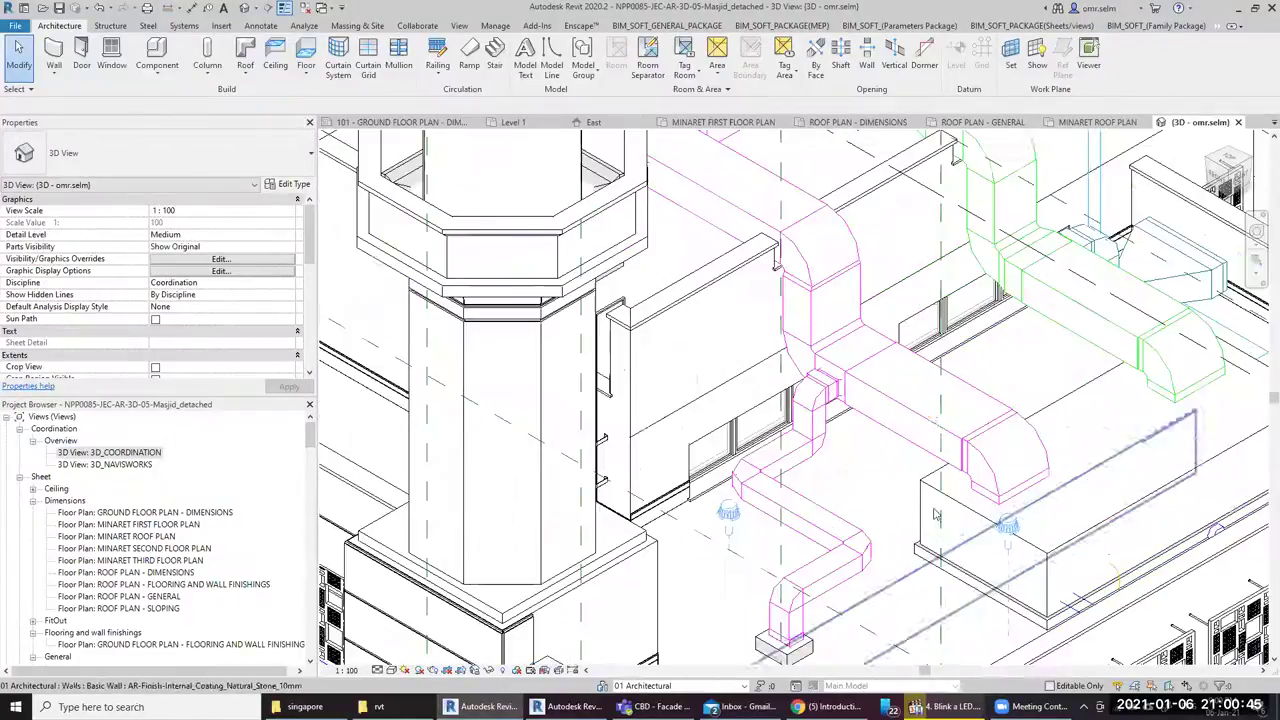
pyautogui.click(910, 418)
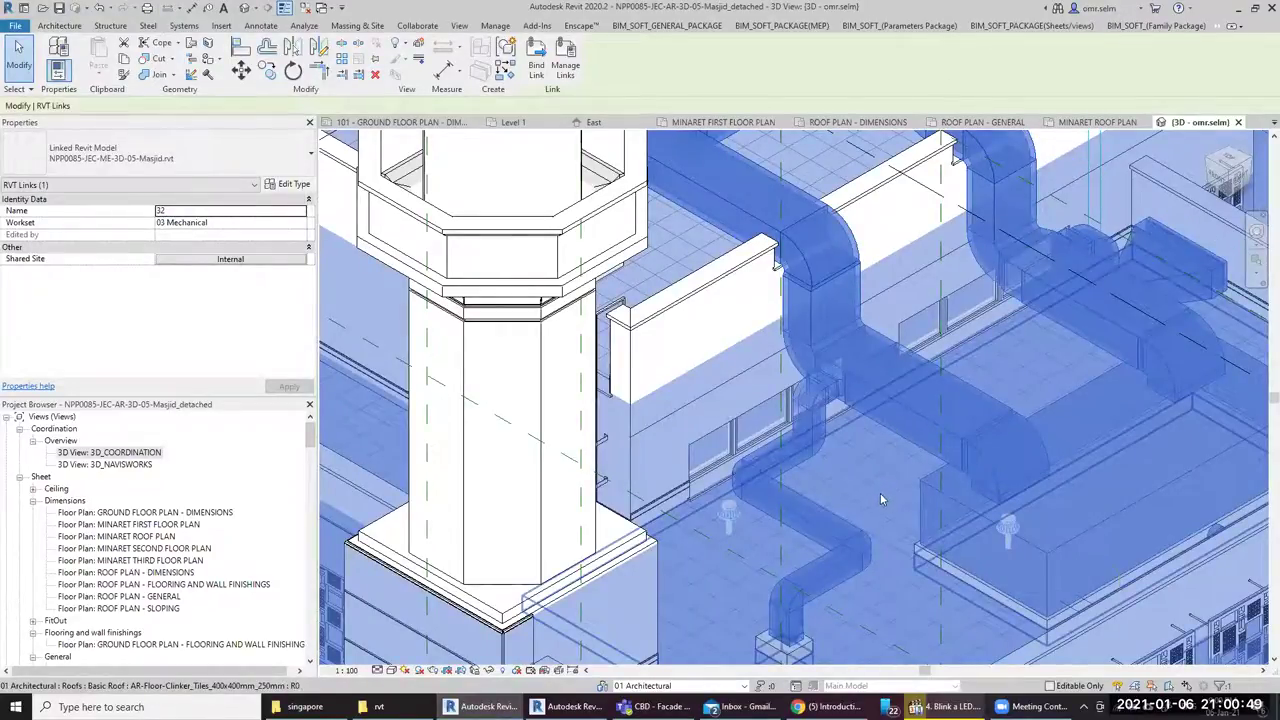
pyautogui.scroll(-2, 880, 492)
pyautogui.scroll(-2, 876, 489)
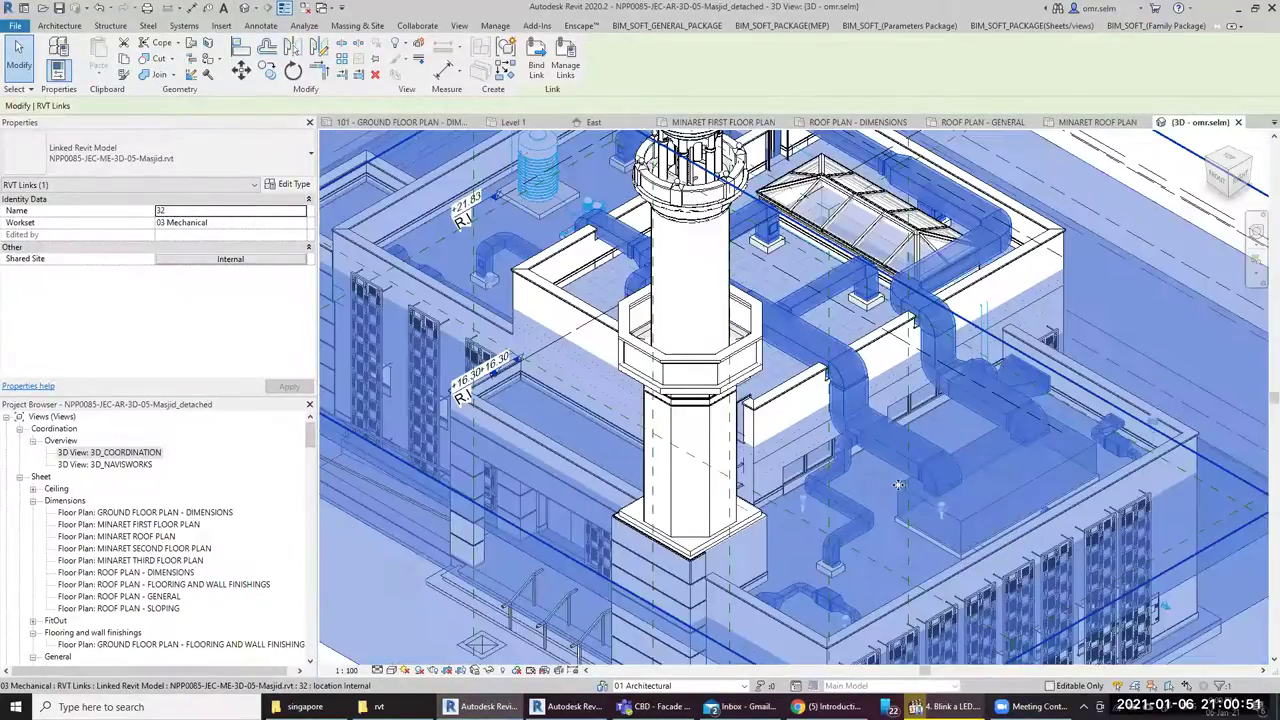
pyautogui.scroll(-2, 899, 484)
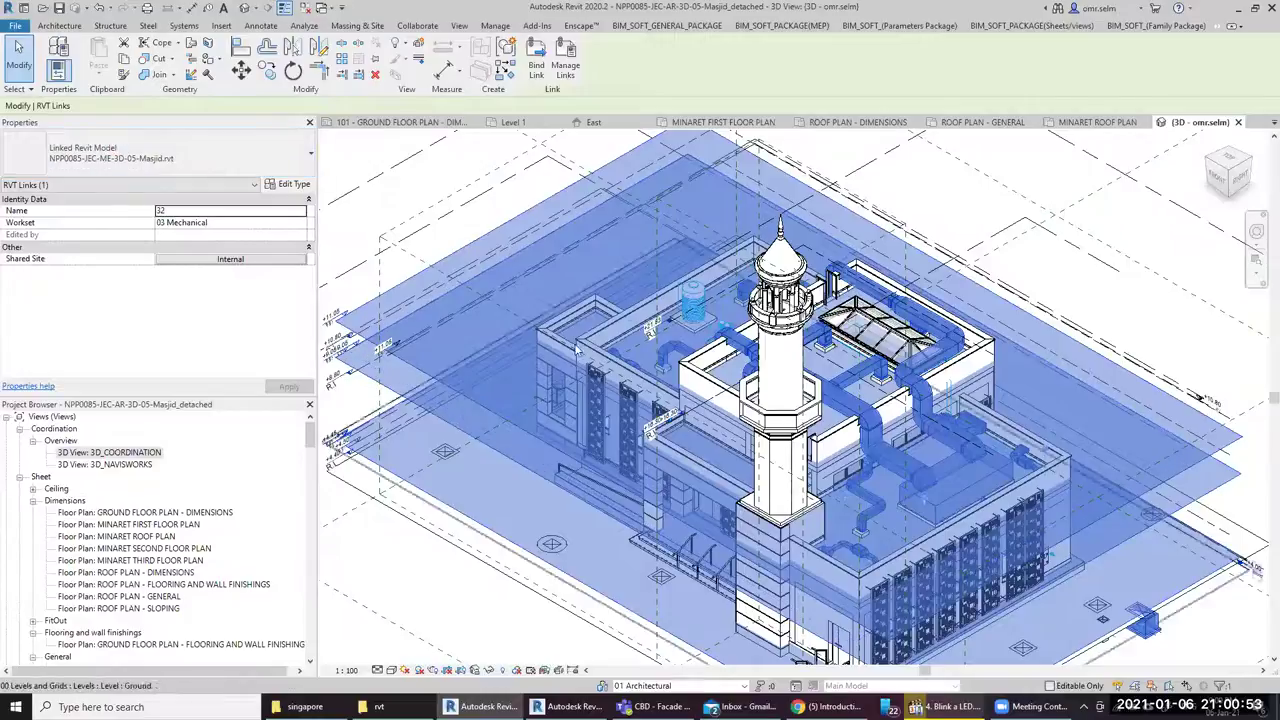
pyautogui.scroll(2, 957, 448)
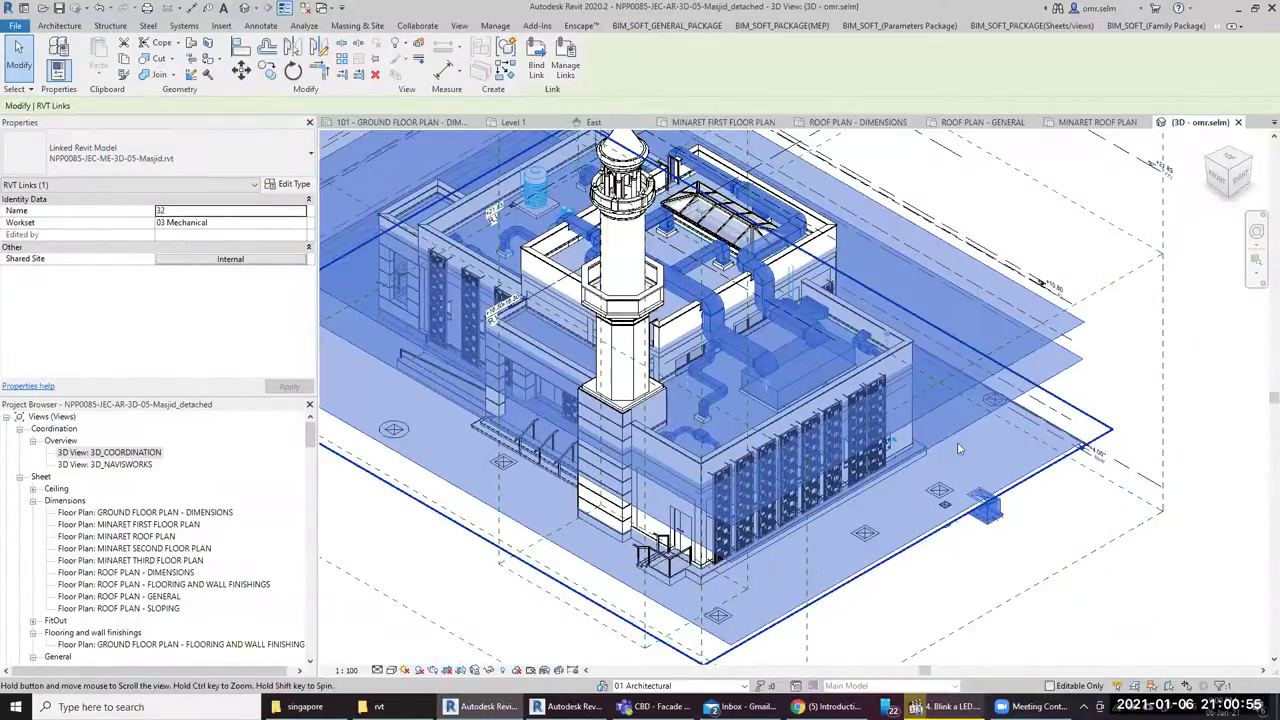
pyautogui.click(1183, 575)
pyautogui.scroll(-2, 1167, 566)
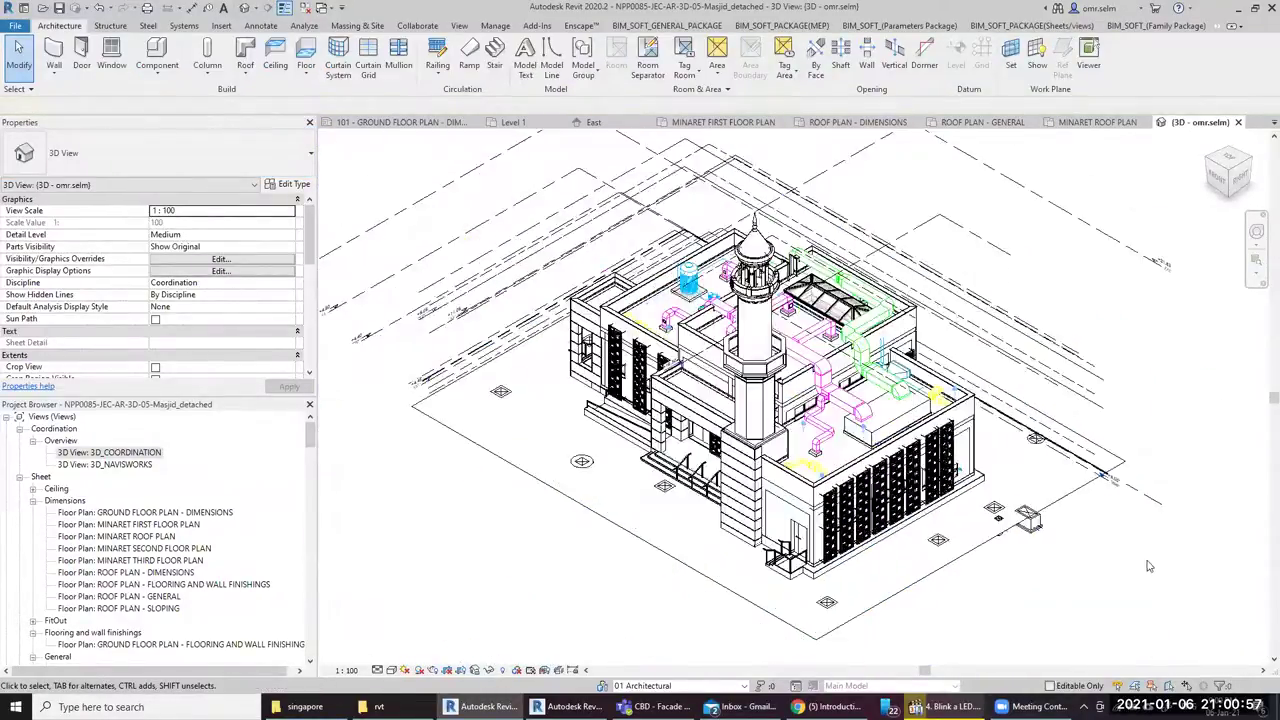
pyautogui.scroll(-1, 1167, 566)
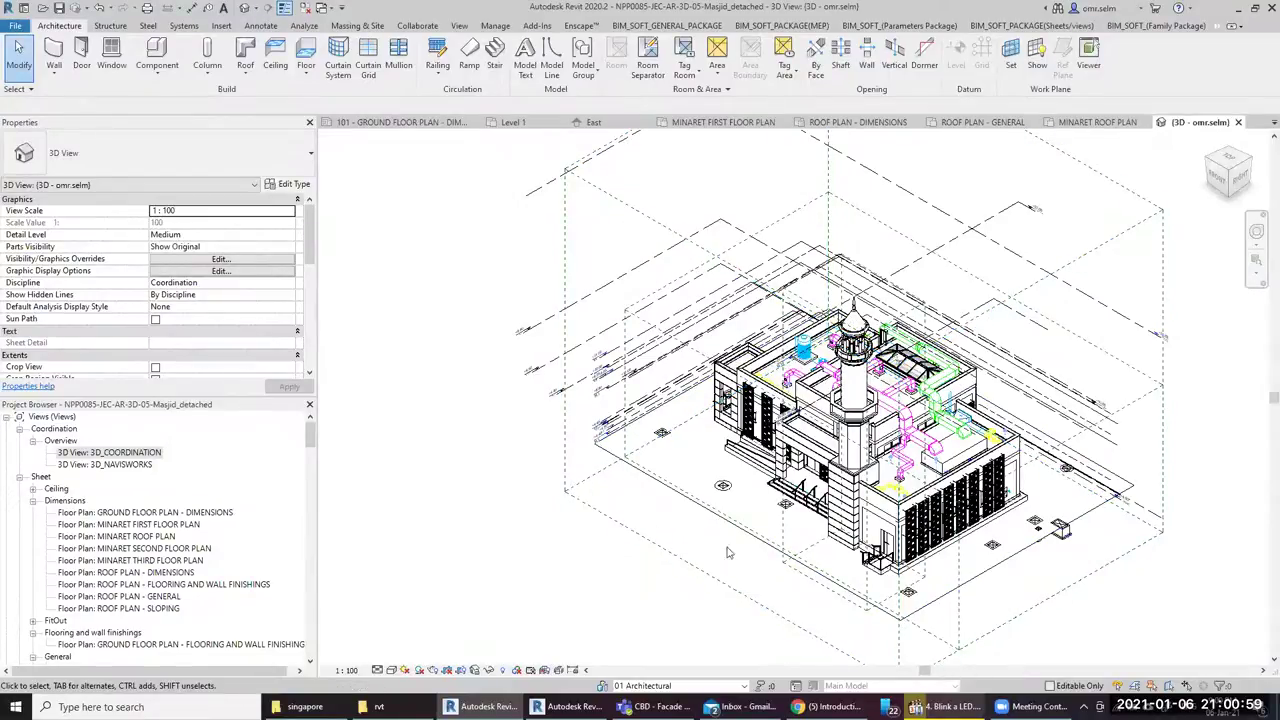
pyautogui.scroll(2, 962, 604)
# Orbit the mosque to a frontal angle and bring up Visibility/Graphics with VG
pyautogui.keyDown('shift'); pyautogui.moveTo(962, 604); pyautogui.dragTo(880, 560, button='middle'); pyautogui.keyUp('shift')
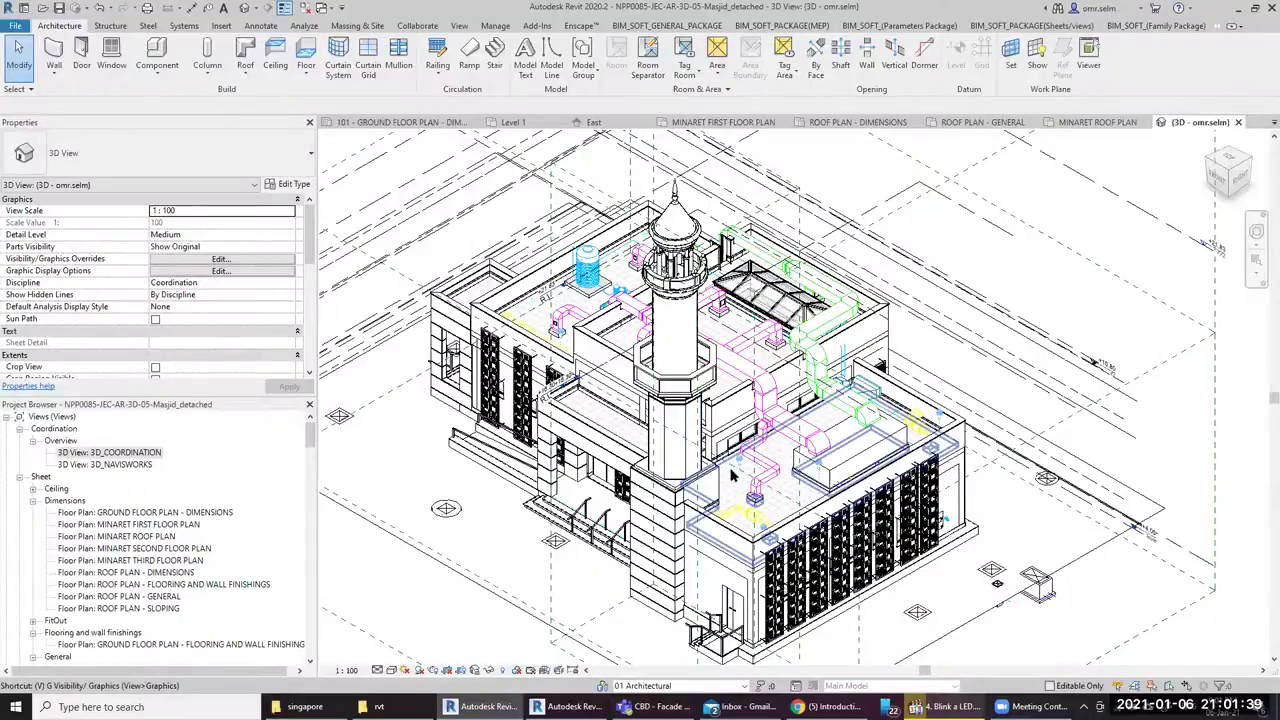
pyautogui.press('v')
pyautogui.press('g')
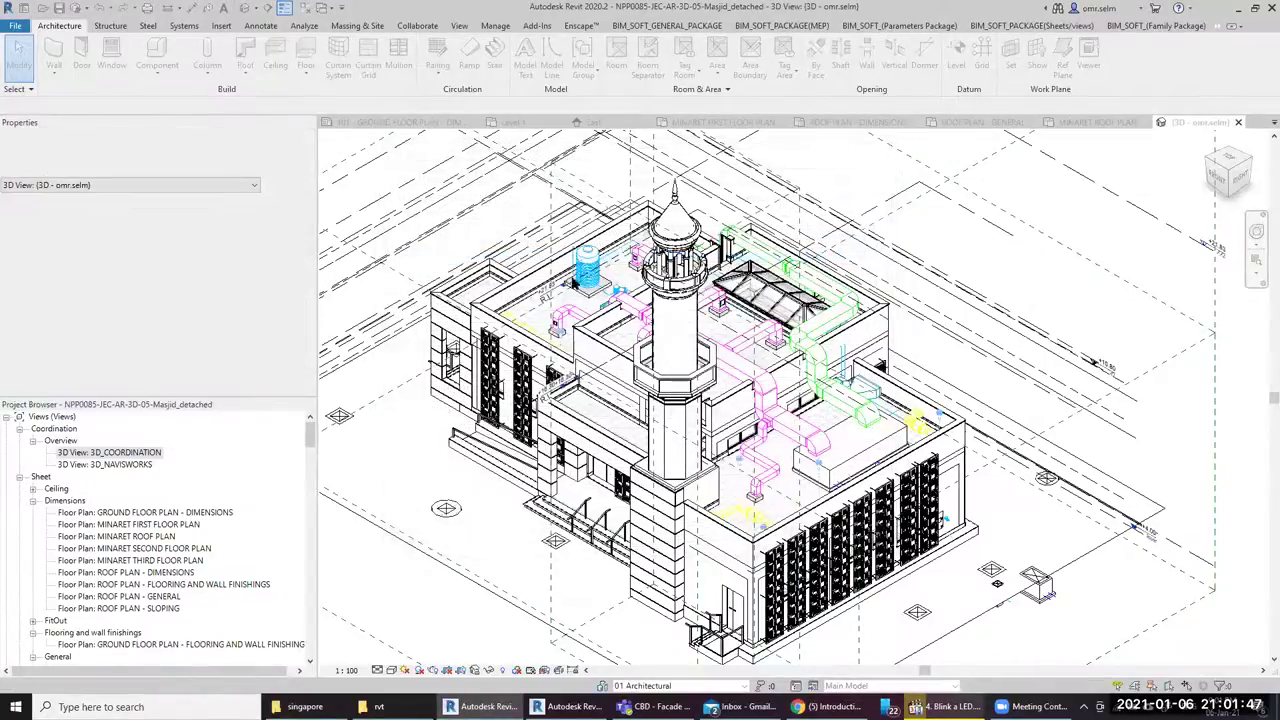
# Hide the duct categories, Duct Accessories through Ducts, in Visibility/Graphics for this view
pyautogui.press('Escape')
pyautogui.press('v')
pyautogui.press('v')
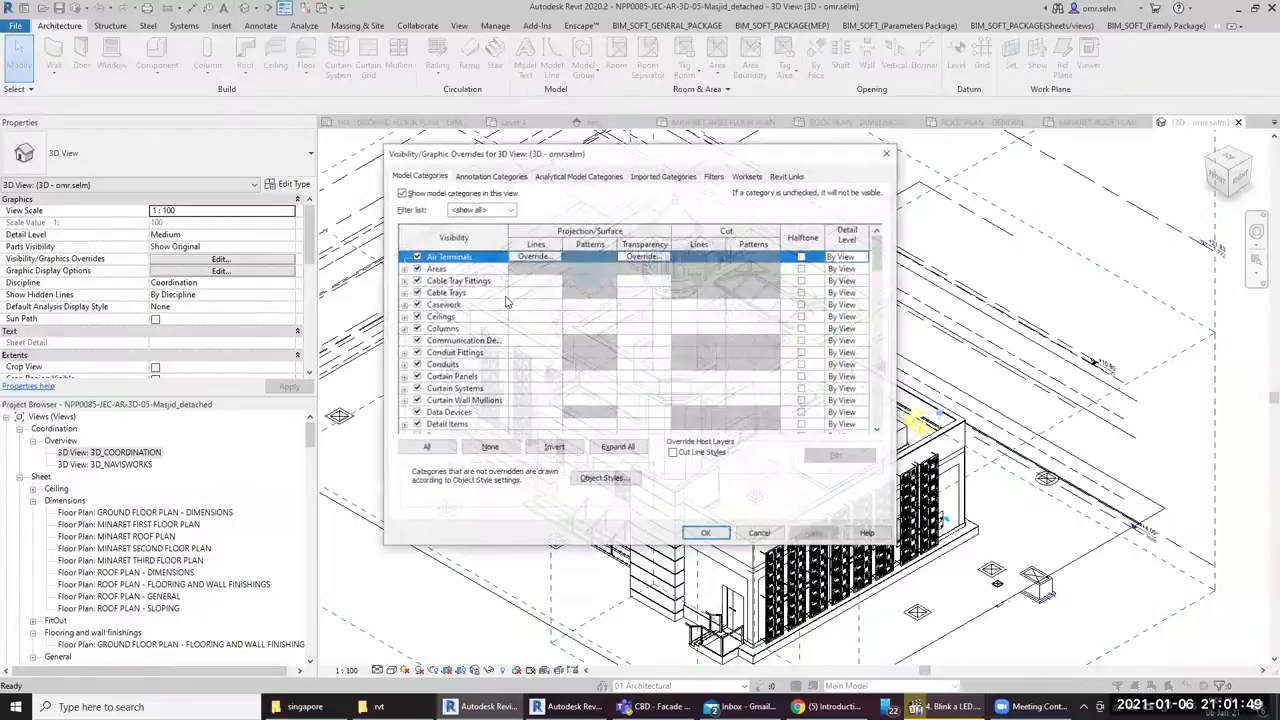
pyautogui.press('Escape')
pyautogui.press('v')
pyautogui.press('v')
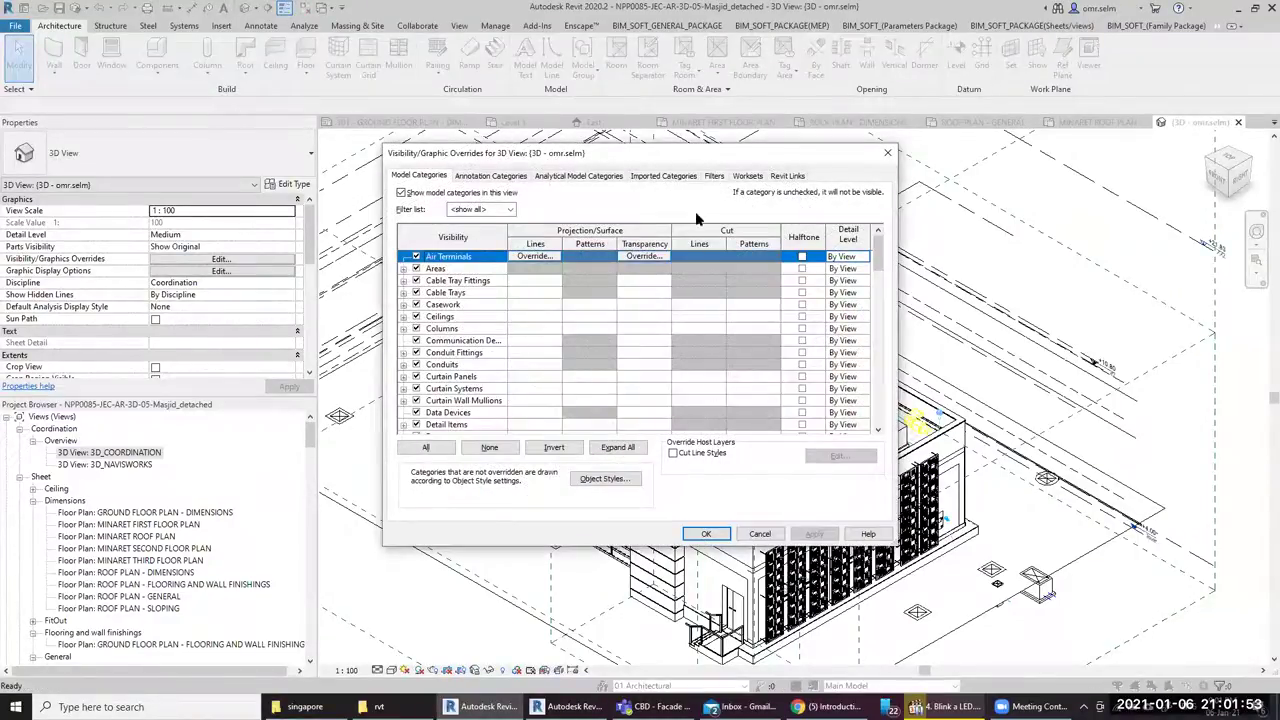
pyautogui.moveTo(697, 155); pyautogui.dragTo(619, 46)
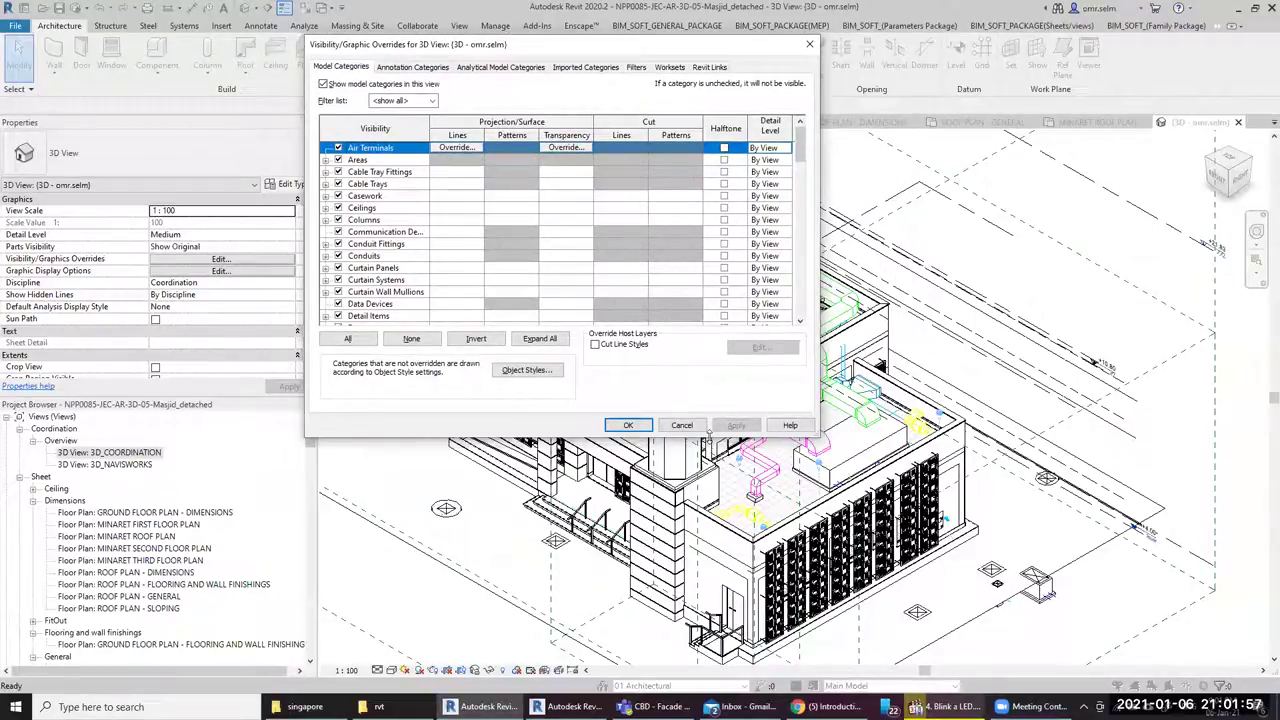
pyautogui.moveTo(708, 436); pyautogui.dragTo(708, 644)
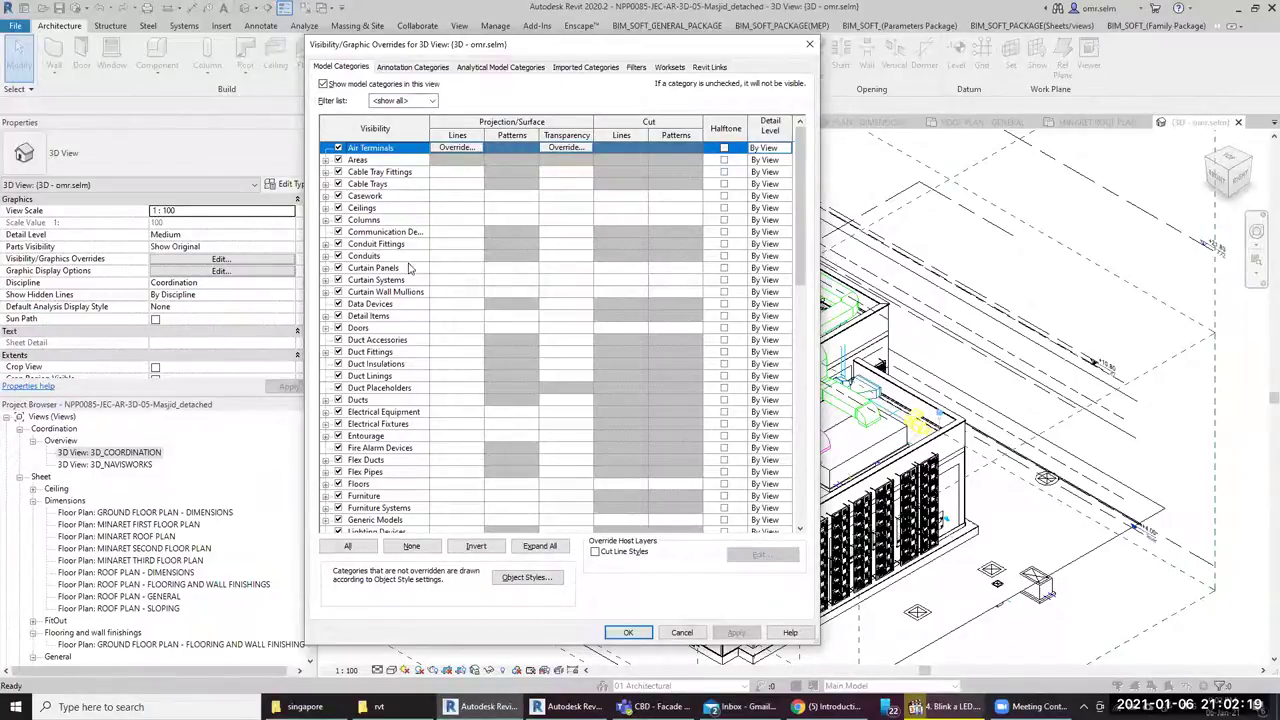
pyautogui.click(369, 402)
pyautogui.moveTo(369, 402); pyautogui.dragTo(369, 340)
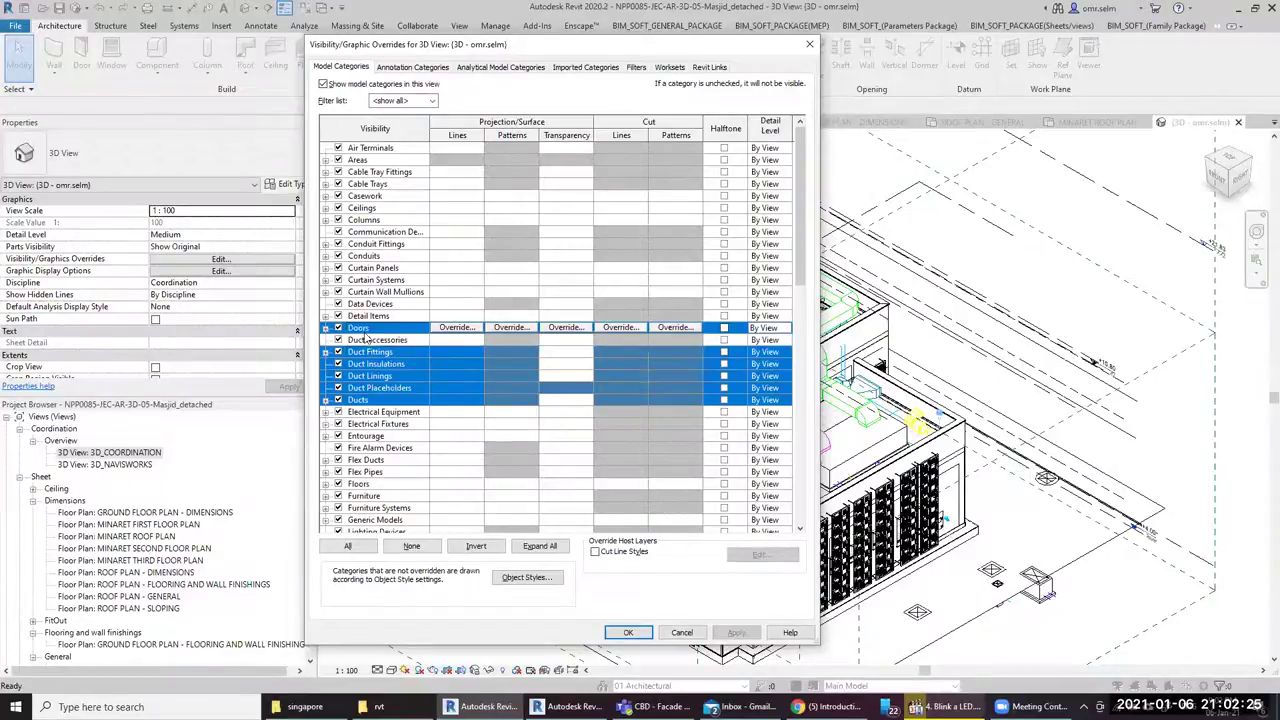
pyautogui.click(339, 388)
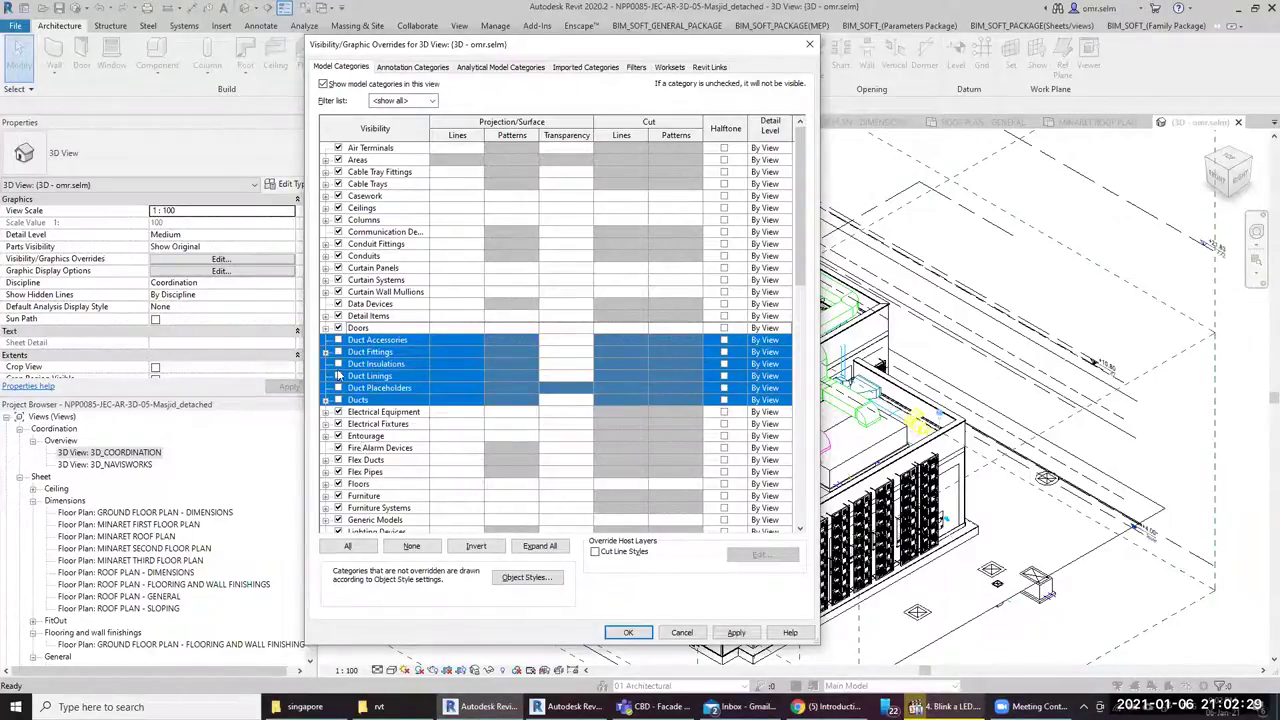
pyautogui.click(628, 632)
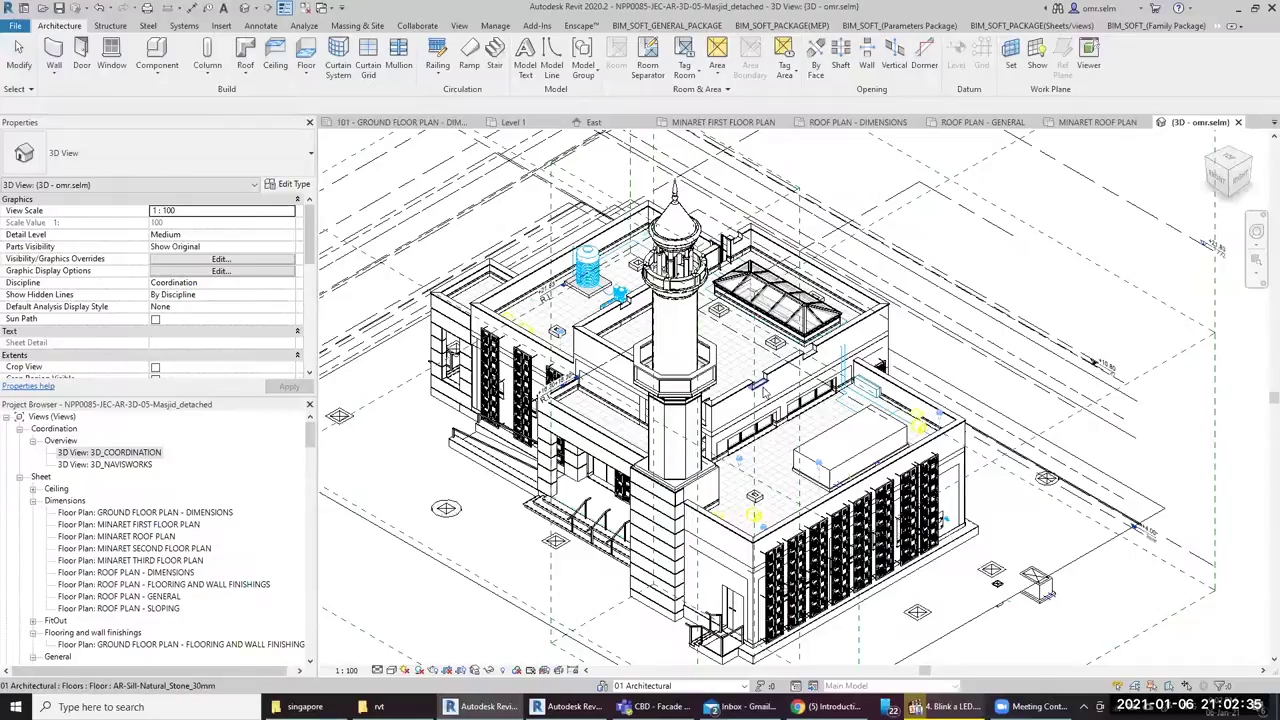
# Inspect the model, then switch Duct Accessories through Ducts back on and apply
pyautogui.scroll(3, 784, 343)
pyautogui.scroll(2, 710, 360)
pyautogui.scroll(2, 921, 462)
pyautogui.scroll(-3, 921, 462)
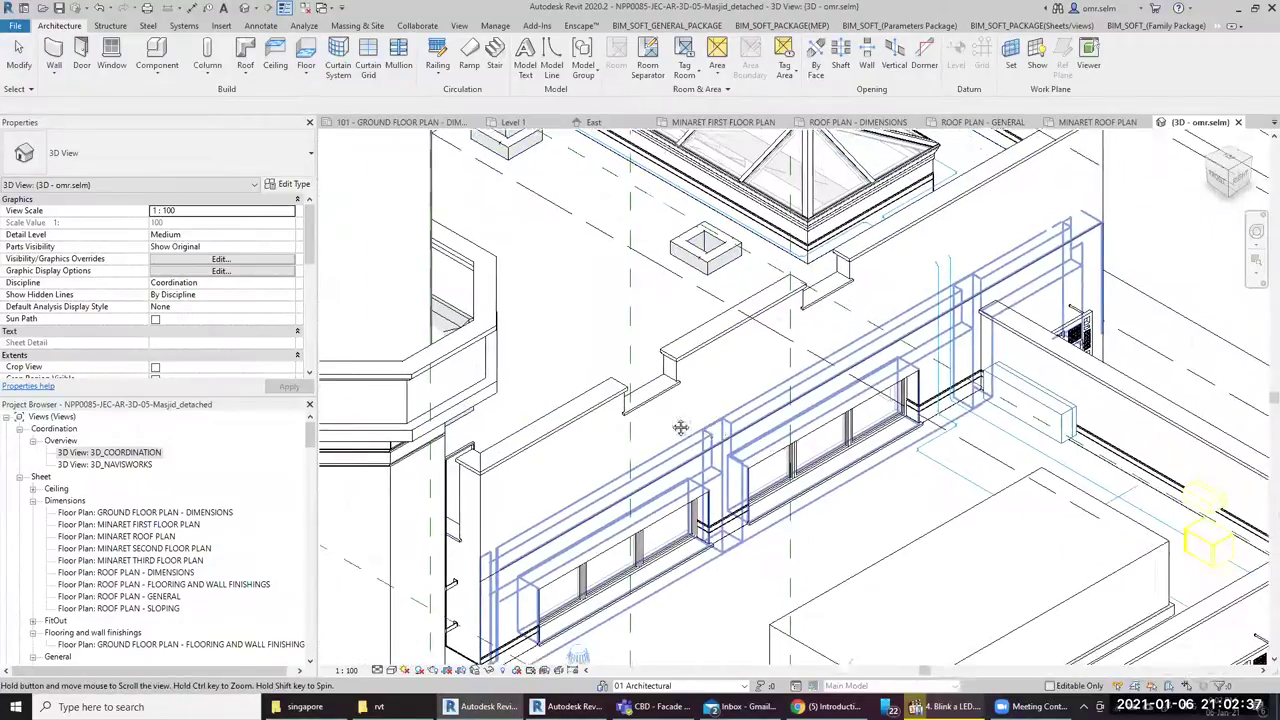
pyautogui.scroll(-2, 850, 420)
pyautogui.scroll(-2, 782, 376)
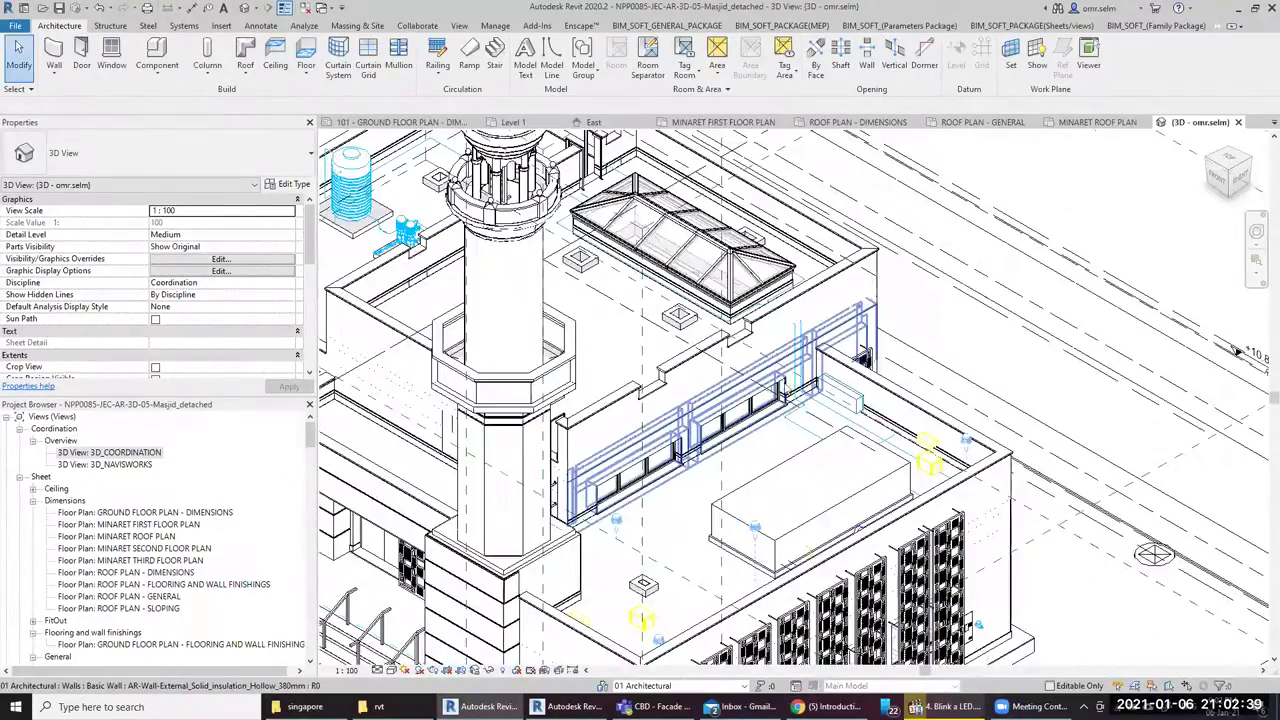
pyautogui.scroll(-2, 800, 400)
pyautogui.scroll(2, 871, 453)
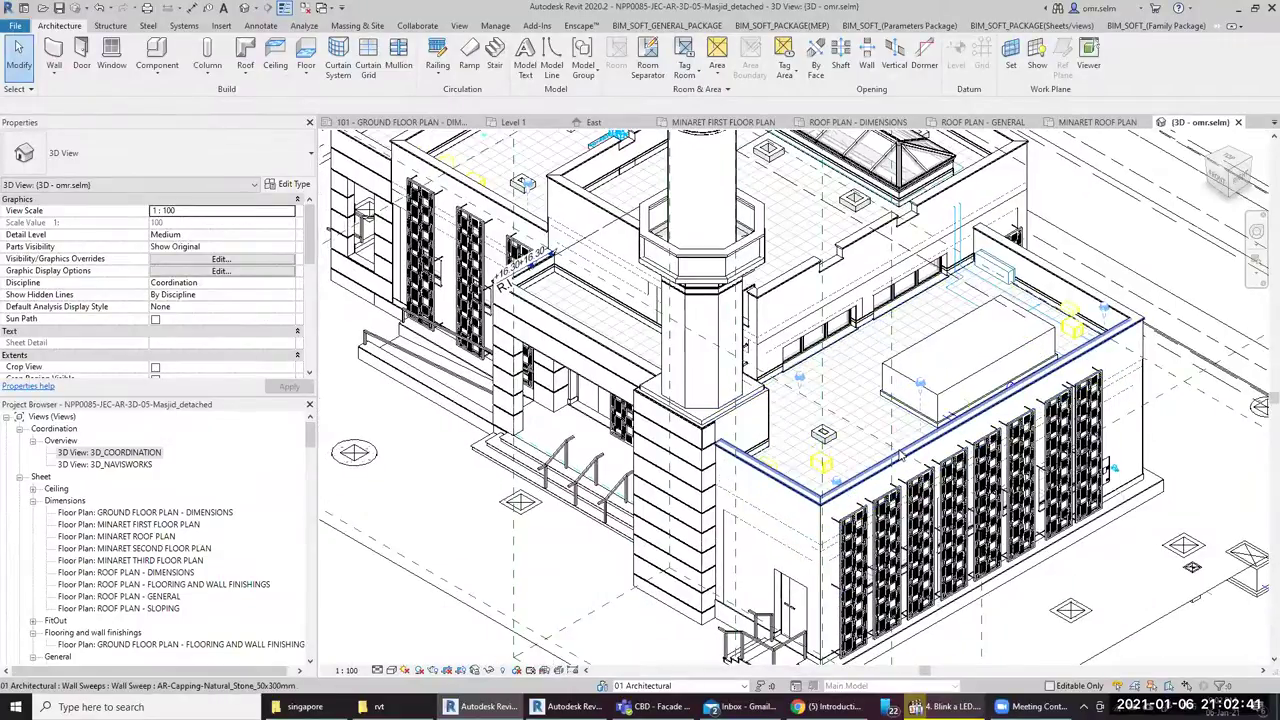
pyautogui.press('v')
pyautogui.press('v')
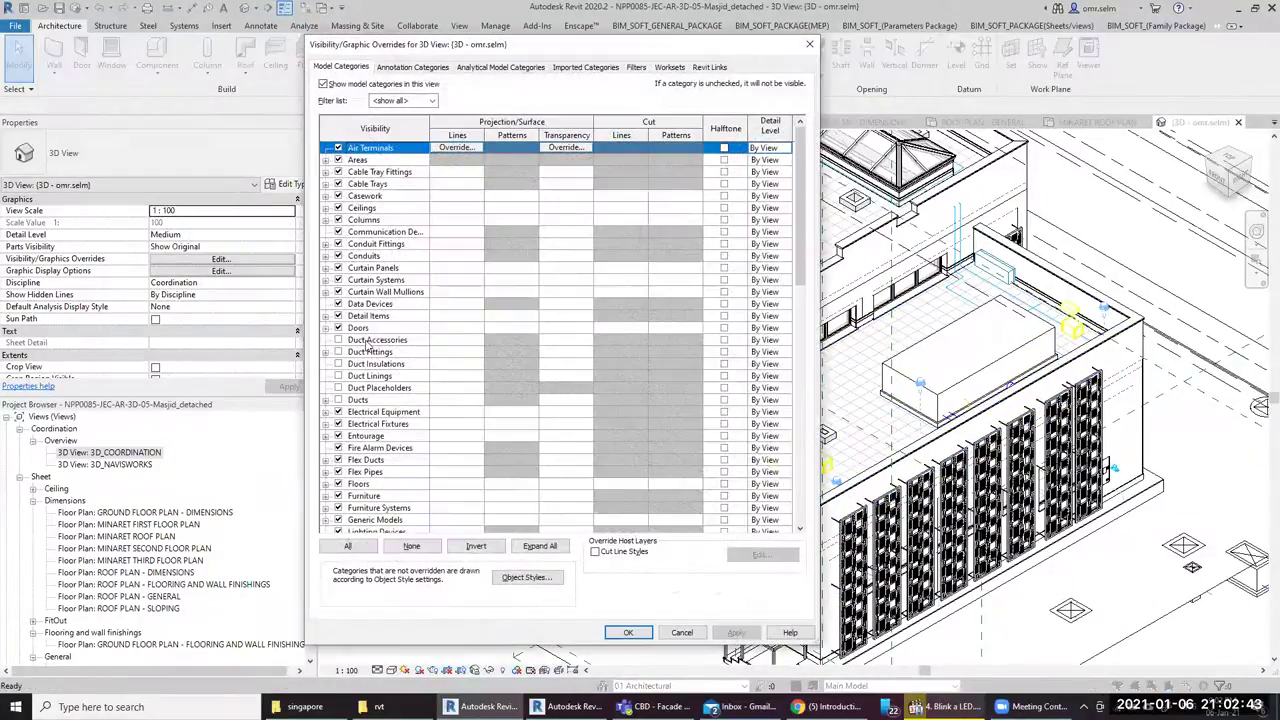
pyautogui.click(366, 340)
pyautogui.keyDown('shift'); pyautogui.click(350, 400); pyautogui.keyUp('shift')
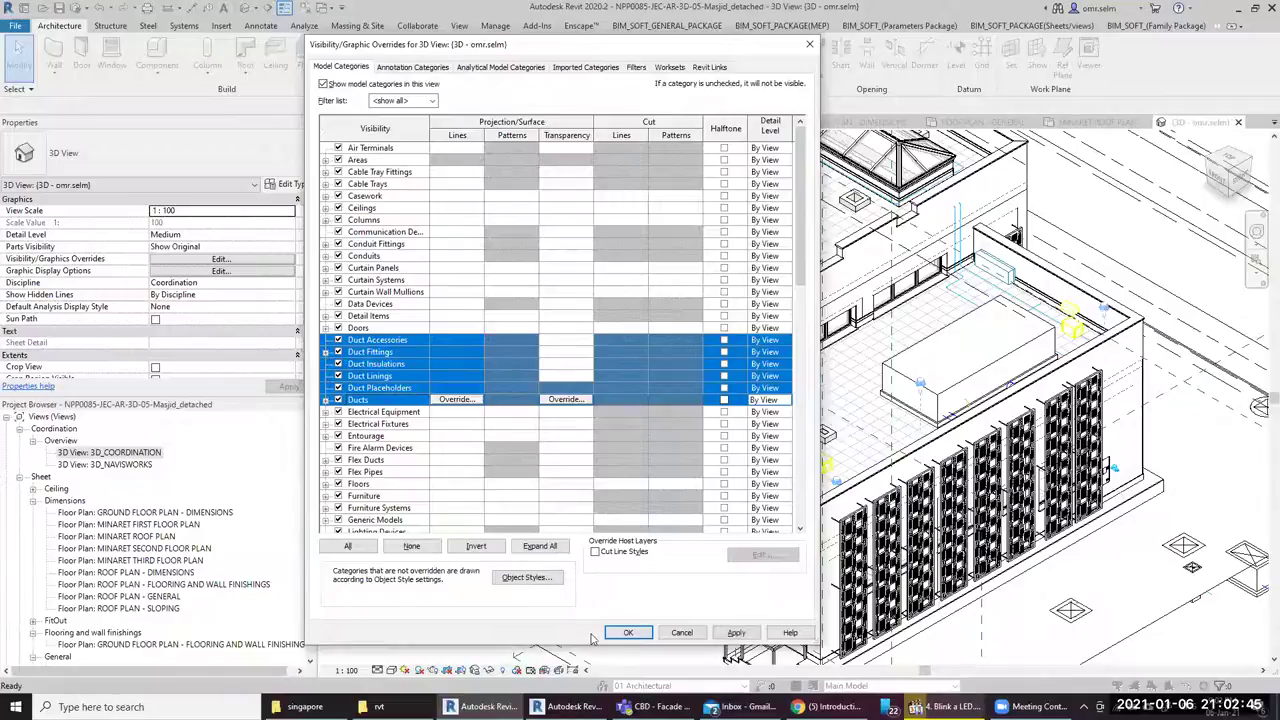
pyautogui.click(628, 632)
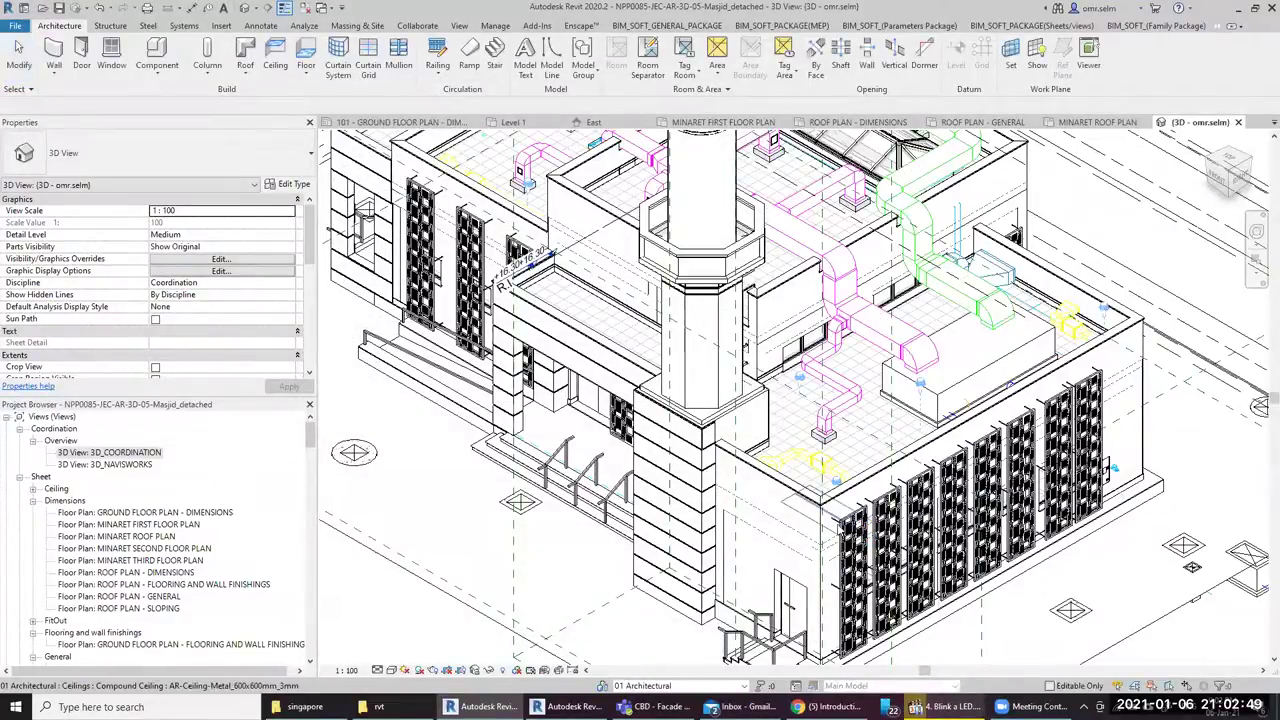
# Switch the 3D view's visual style to Shaded
pyautogui.moveTo(495, 567); pyautogui.dragTo(505, 620, button='middle')
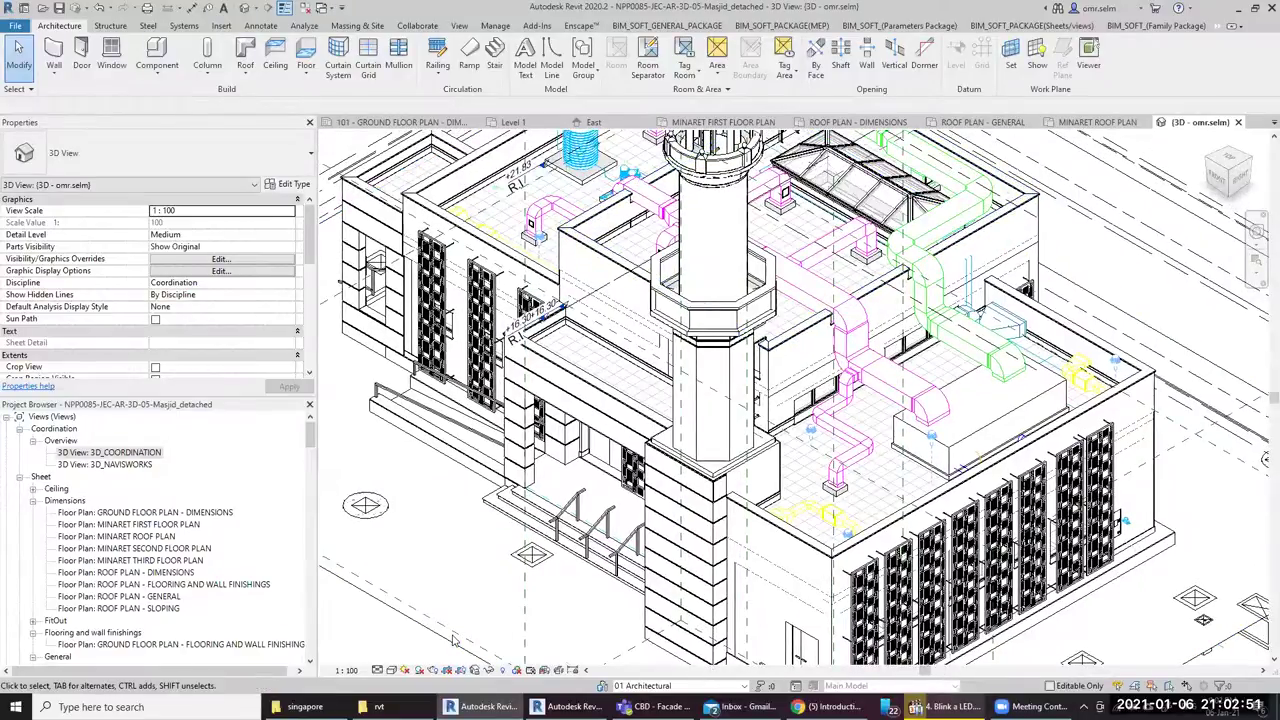
pyautogui.click(391, 669)
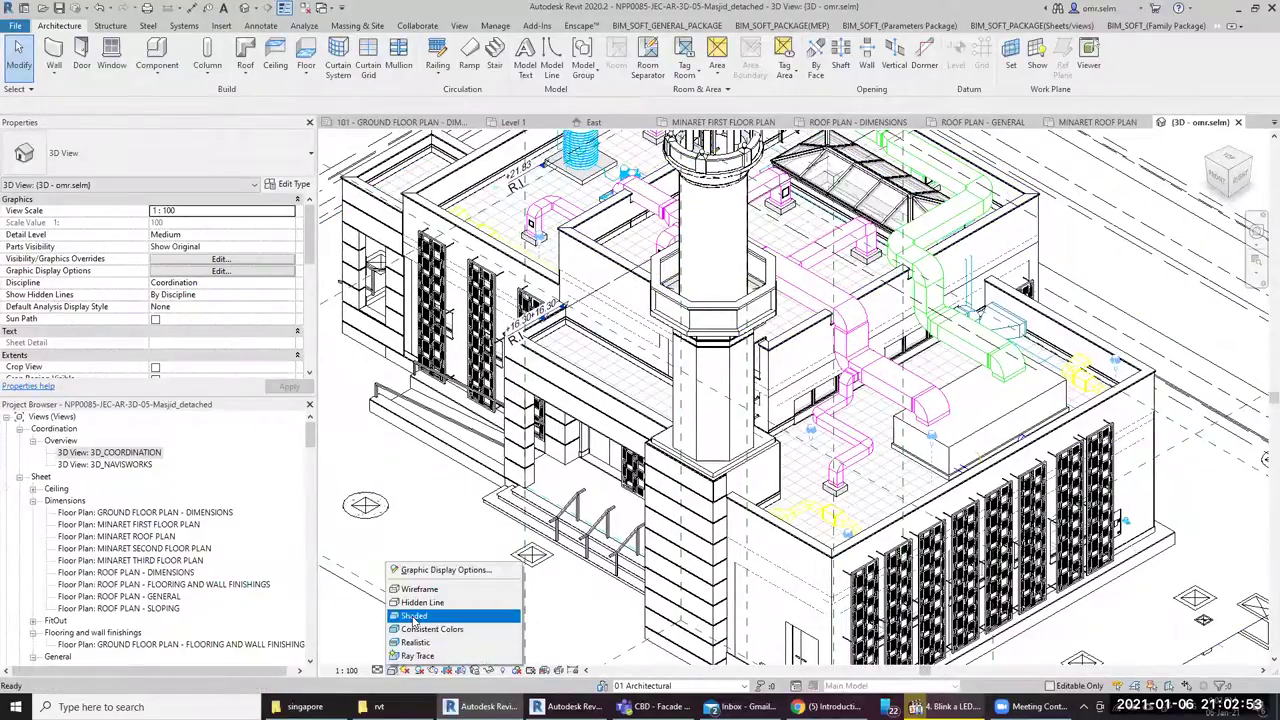
pyautogui.click(416, 617)
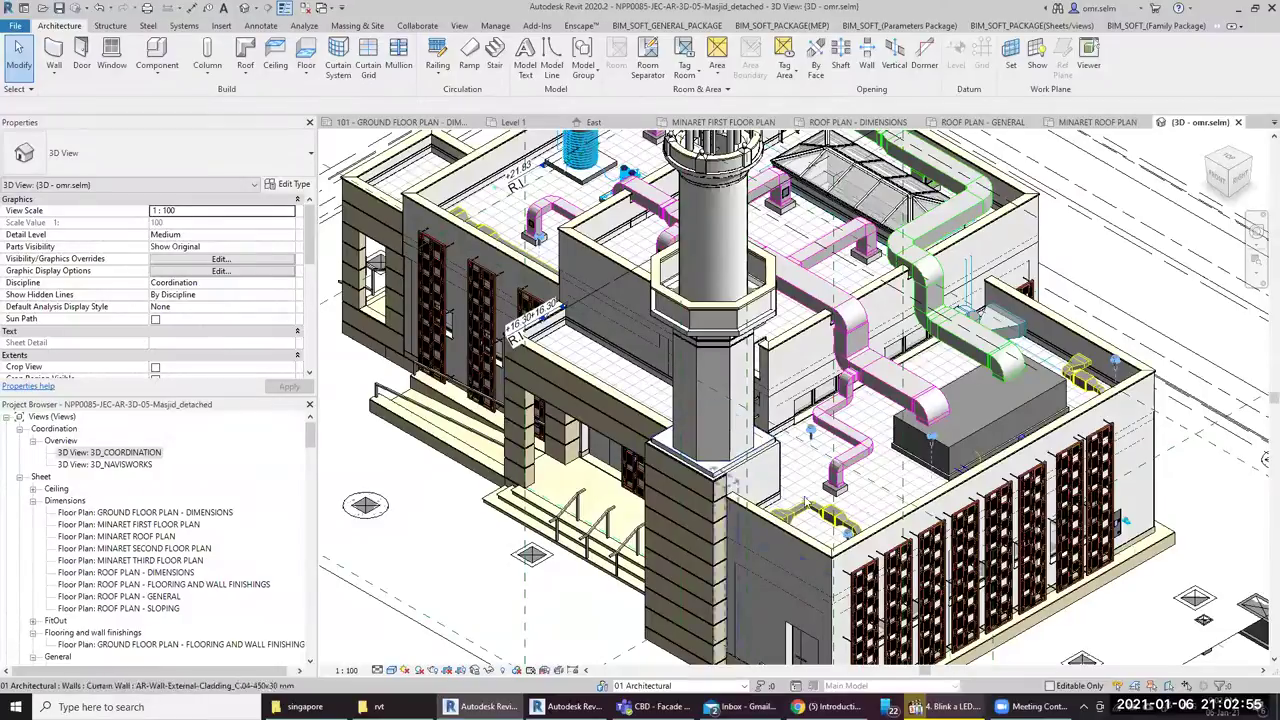
# Orbit and zoom in to frame the rooftop water tank and pumps beside the roof ducts
pyautogui.moveTo(1010, 460)
pyautogui.keyDown('shift'); pyautogui.mouseDown(button='middle')
pyautogui.moveTo(752, 480)
pyautogui.moveTo(740, 380)
pyautogui.mouseUp(button='middle'); pyautogui.keyUp('shift')
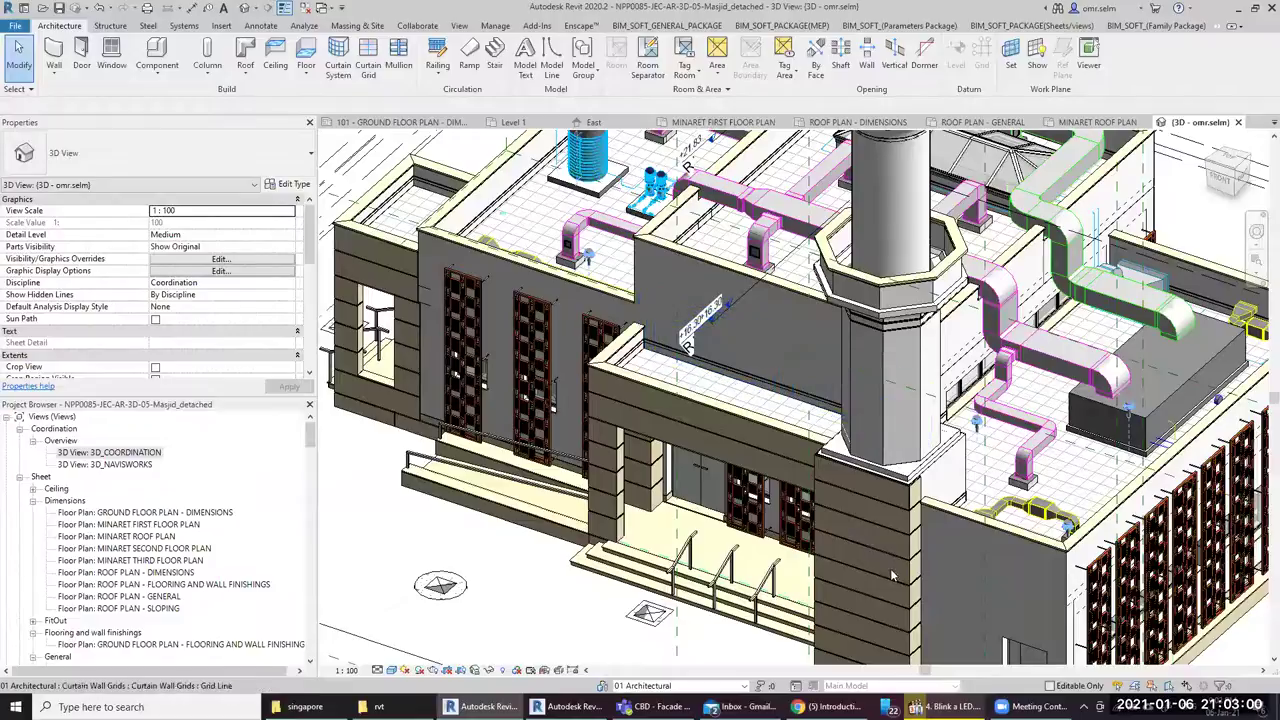
pyautogui.keyDown('shift'); pyautogui.moveTo(740, 380); pyautogui.dragTo(705, 470, button='middle'); pyautogui.keyUp('shift')
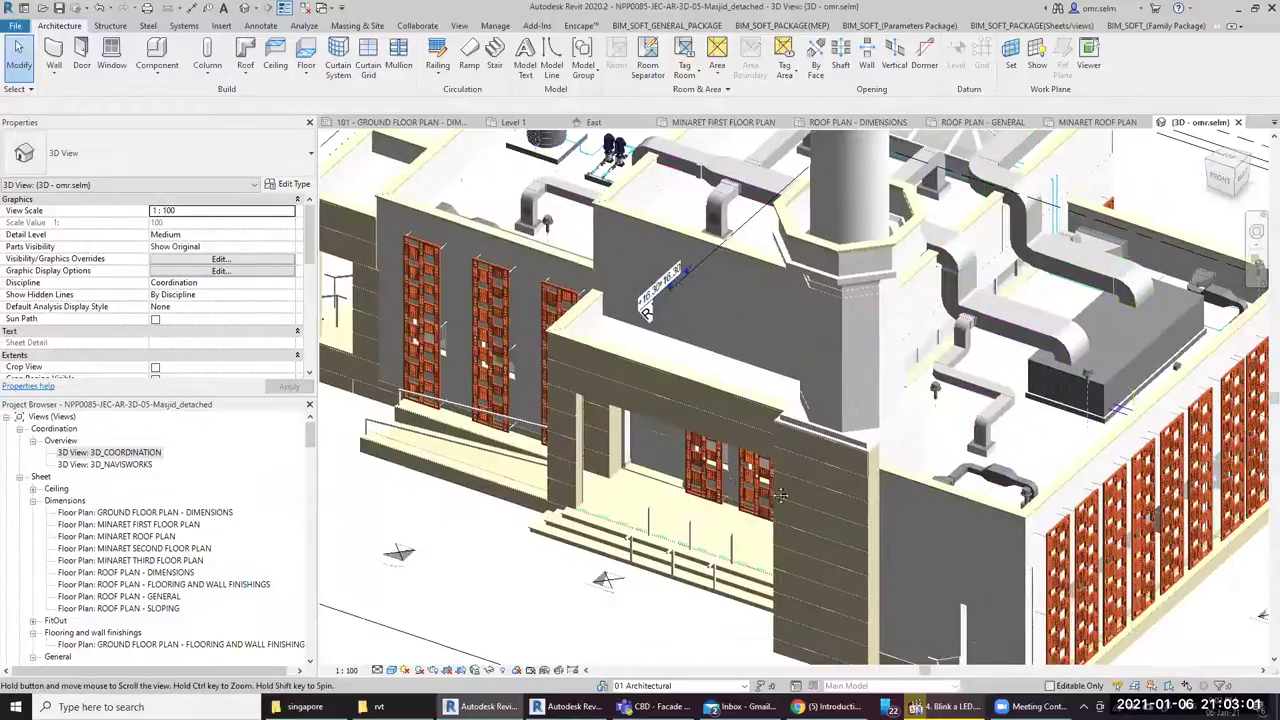
pyautogui.scroll(1, 849, 388)
pyautogui.scroll(1, 849, 388)
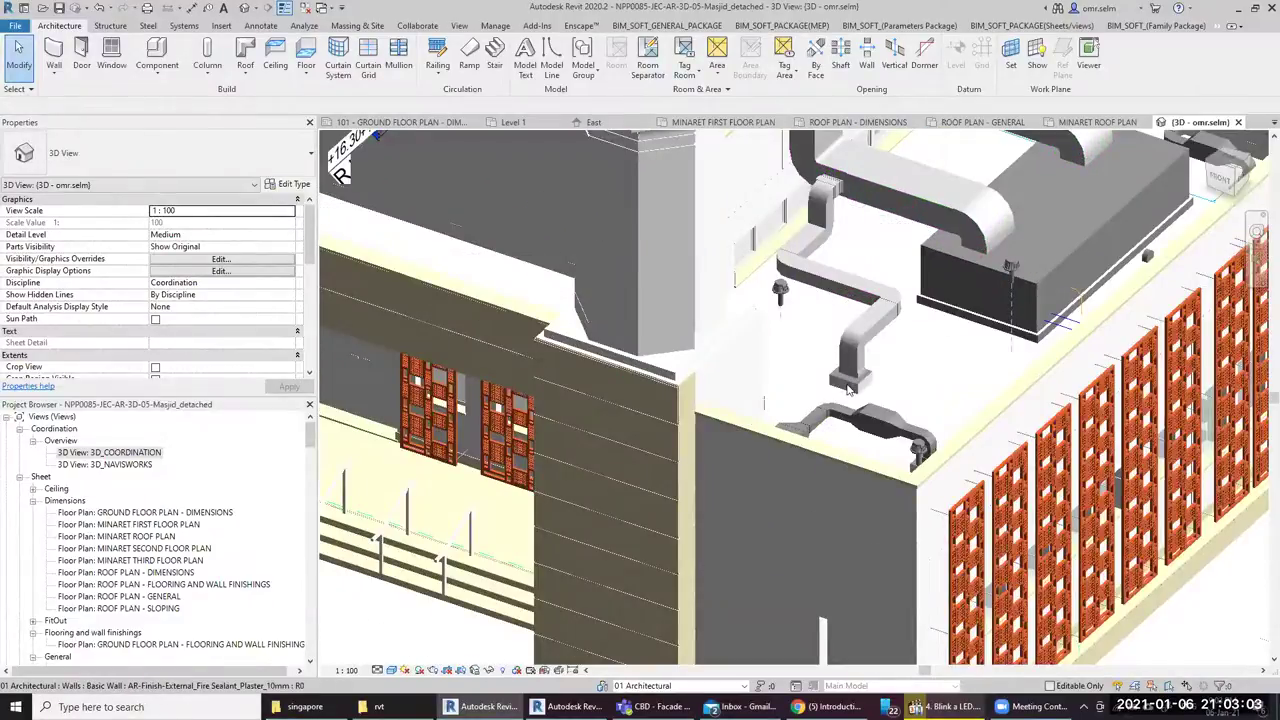
pyautogui.scroll(-1, 849, 390)
pyautogui.scroll(-1, 849, 390)
pyautogui.scroll(-1, 849, 390)
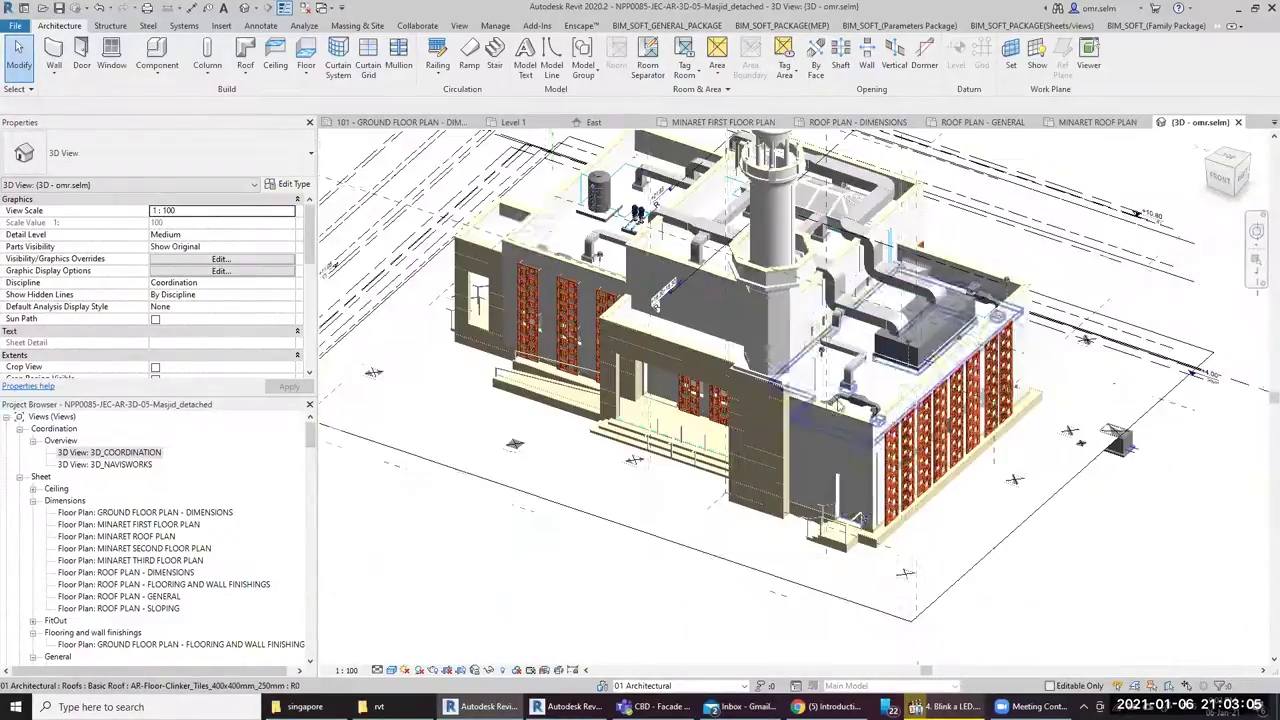
pyautogui.moveTo(868, 512)
pyautogui.keyDown('shift'); pyautogui.mouseDown(button='middle')
pyautogui.moveTo(893, 404)
pyautogui.moveTo(966, 368)
pyautogui.moveTo(1109, 401)
pyautogui.moveTo(757, 521)
pyautogui.mouseUp(button='middle'); pyautogui.keyUp('shift')
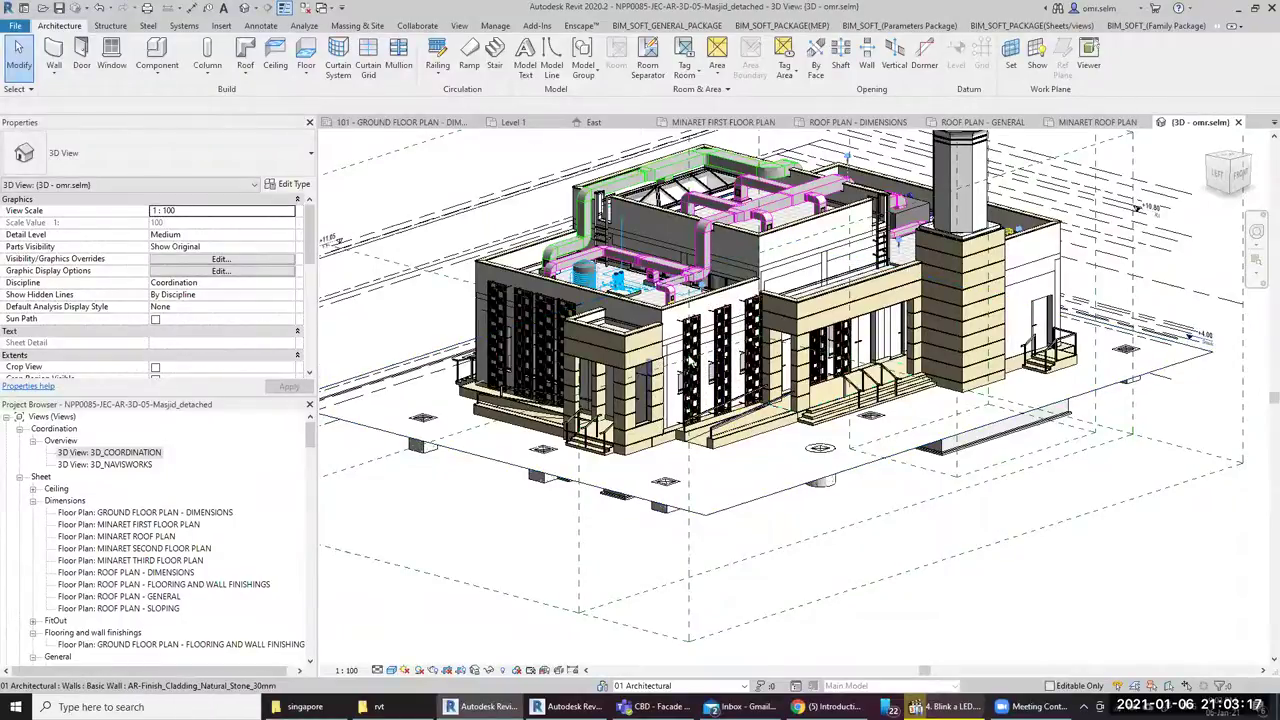
pyautogui.scroll(3, 680, 360)
pyautogui.scroll(-3, 829, 362)
pyautogui.keyDown('shift'); pyautogui.moveTo(829, 362); pyautogui.dragTo(655, 312, button='middle'); pyautogui.keyUp('shift')
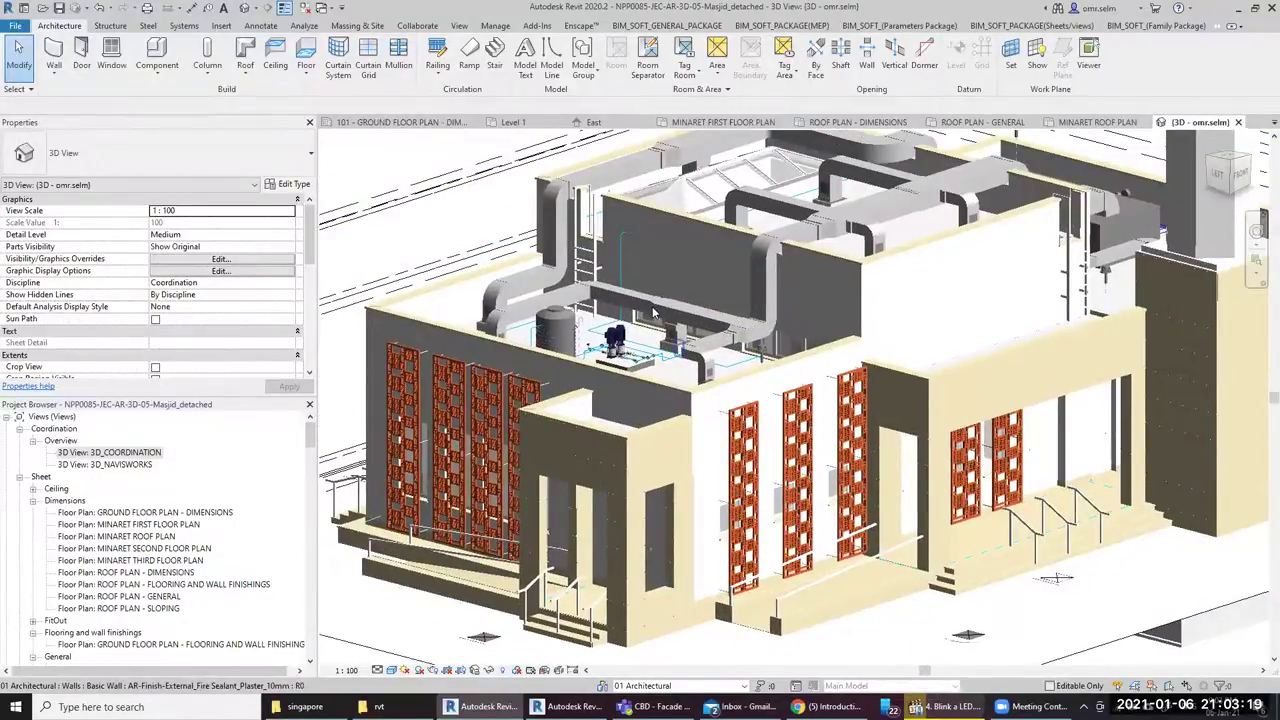
pyautogui.scroll(2, 655, 312)
pyautogui.scroll(3, 655, 313)
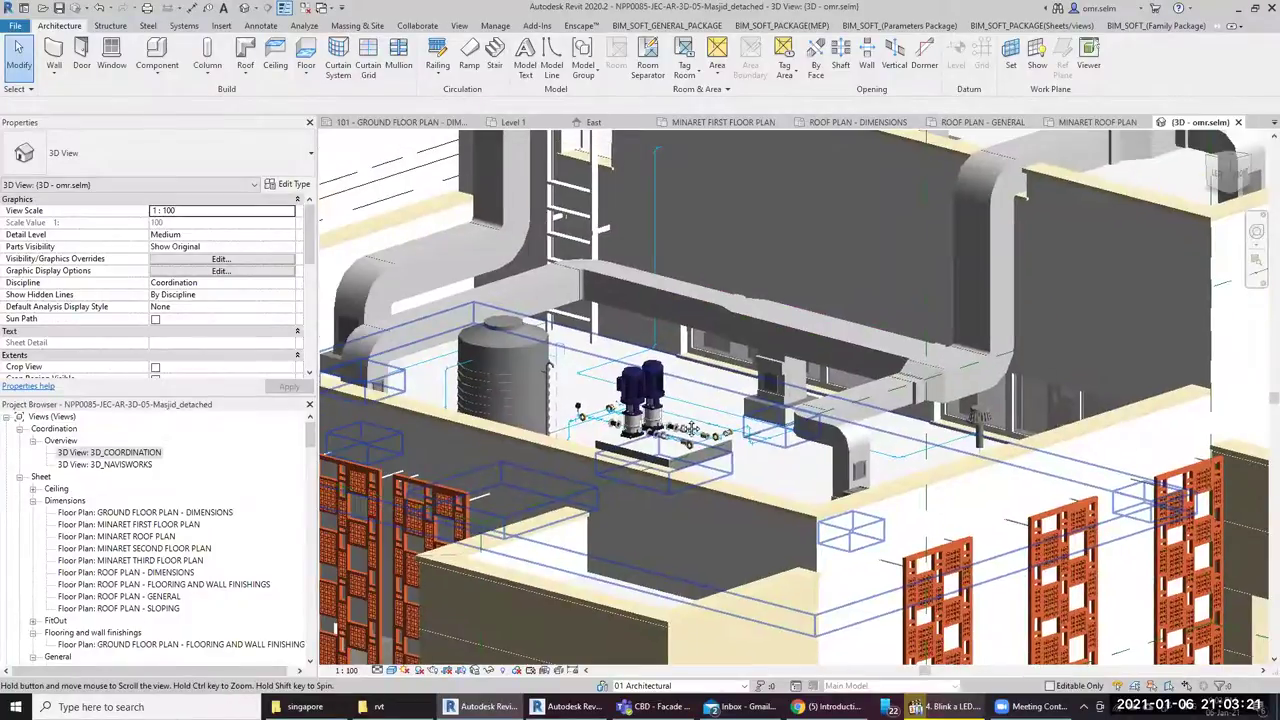
pyautogui.moveTo(655, 418); pyautogui.dragTo(707, 440, button='middle')
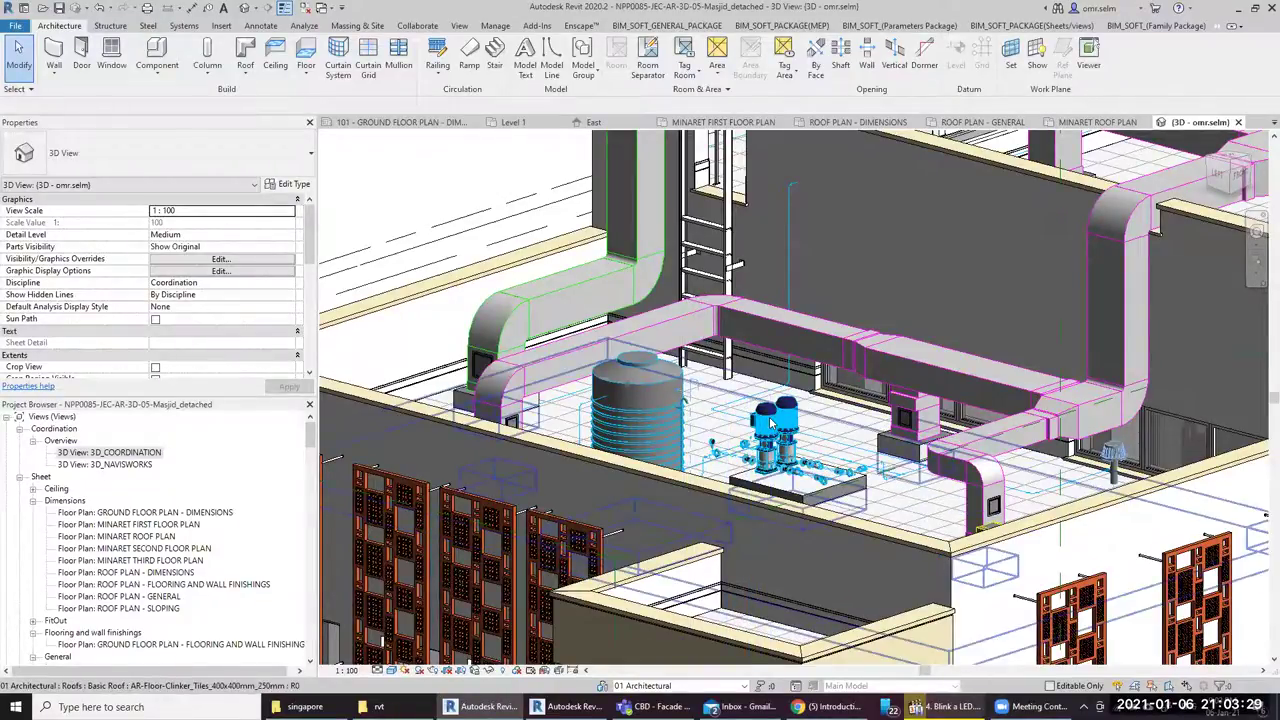
pyautogui.scroll(3, 770, 422)
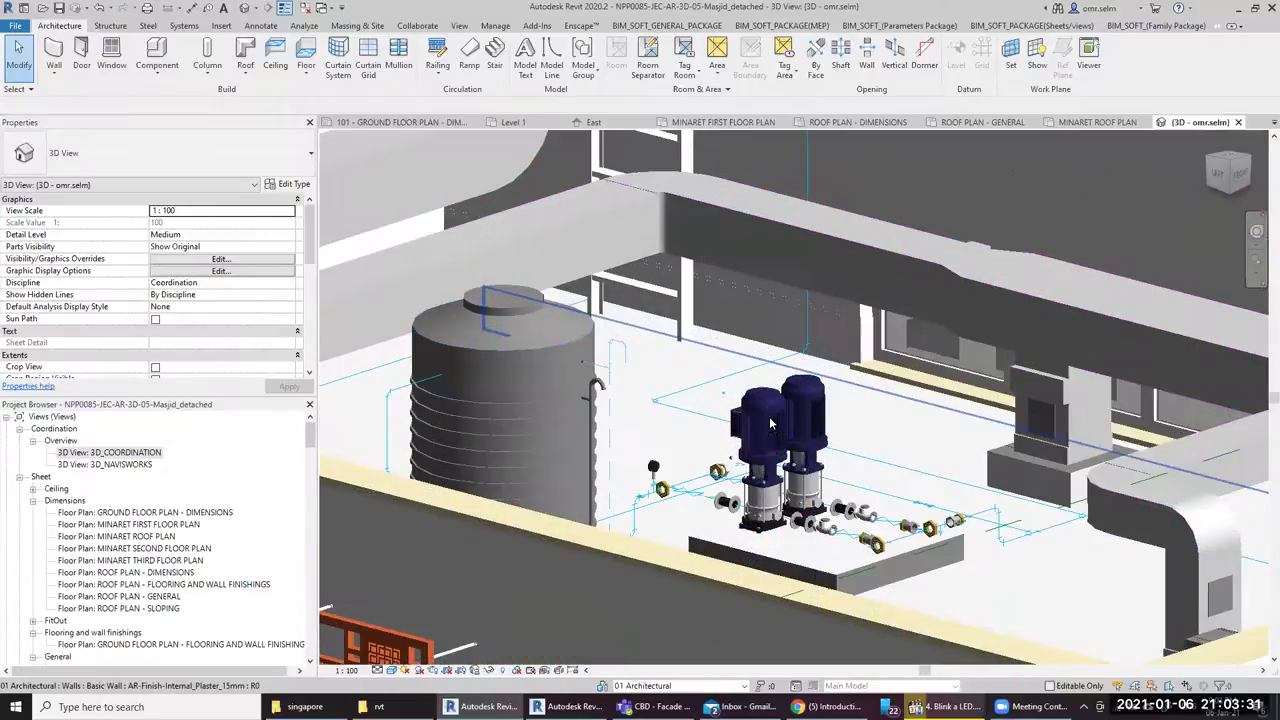
pyautogui.click(770, 420)
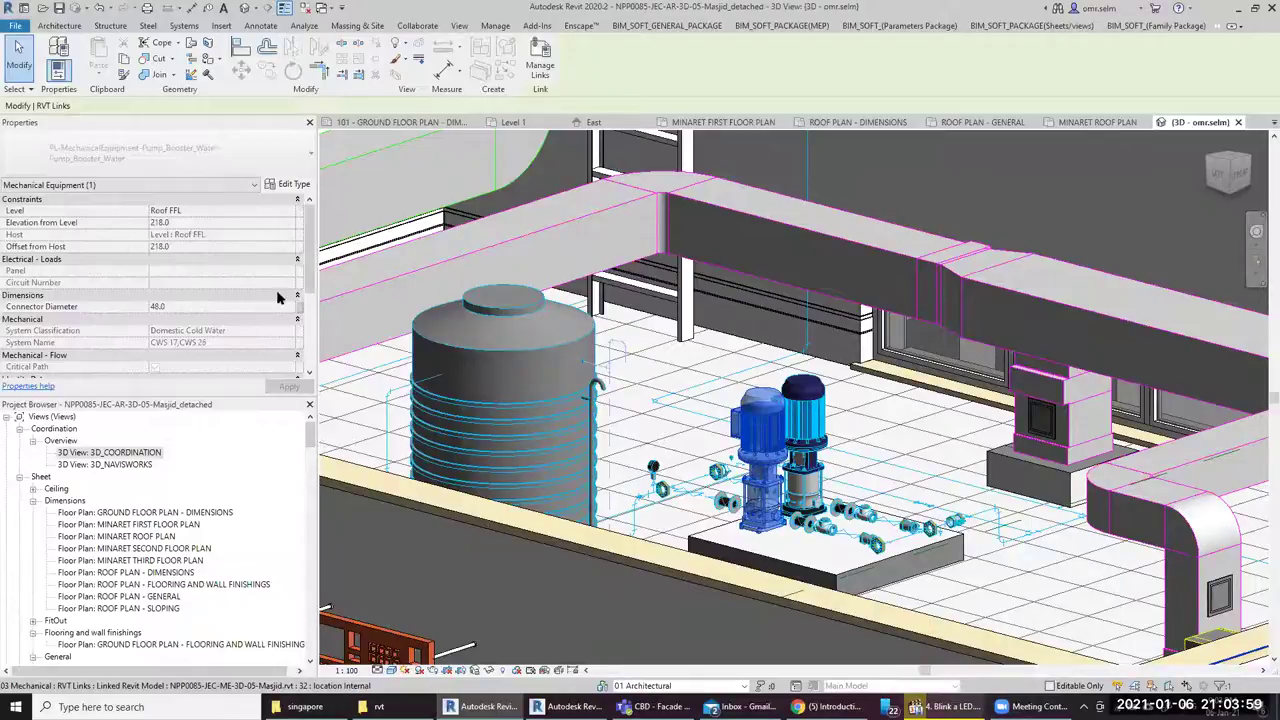
pyautogui.moveTo(313, 294); pyautogui.dragTo(314, 346)
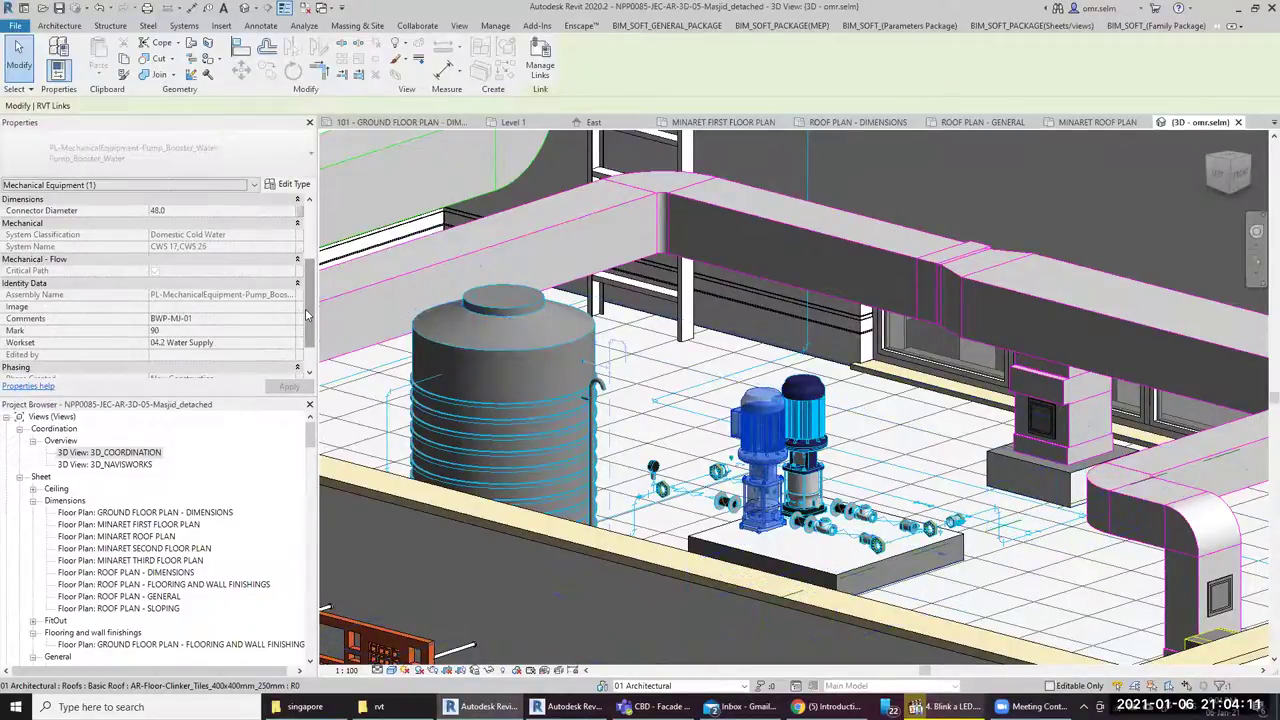
pyautogui.moveTo(307, 321); pyautogui.dragTo(305, 342)
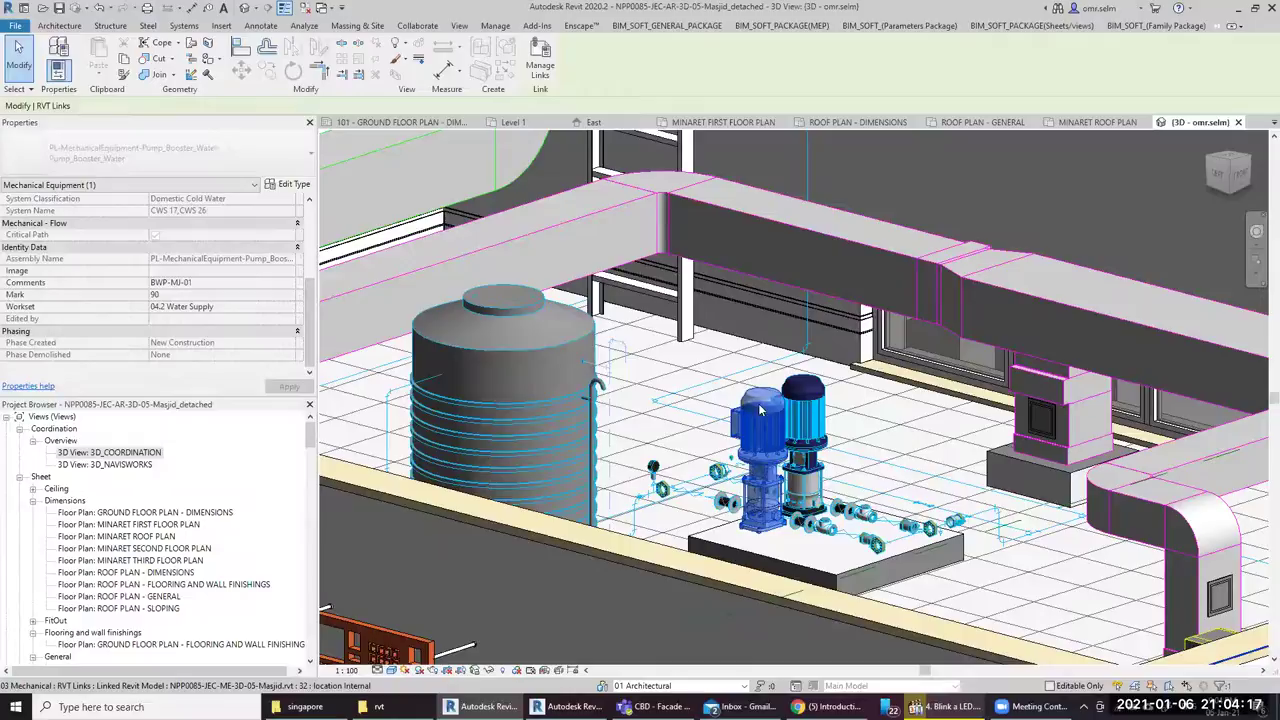
pyautogui.press('Escape')
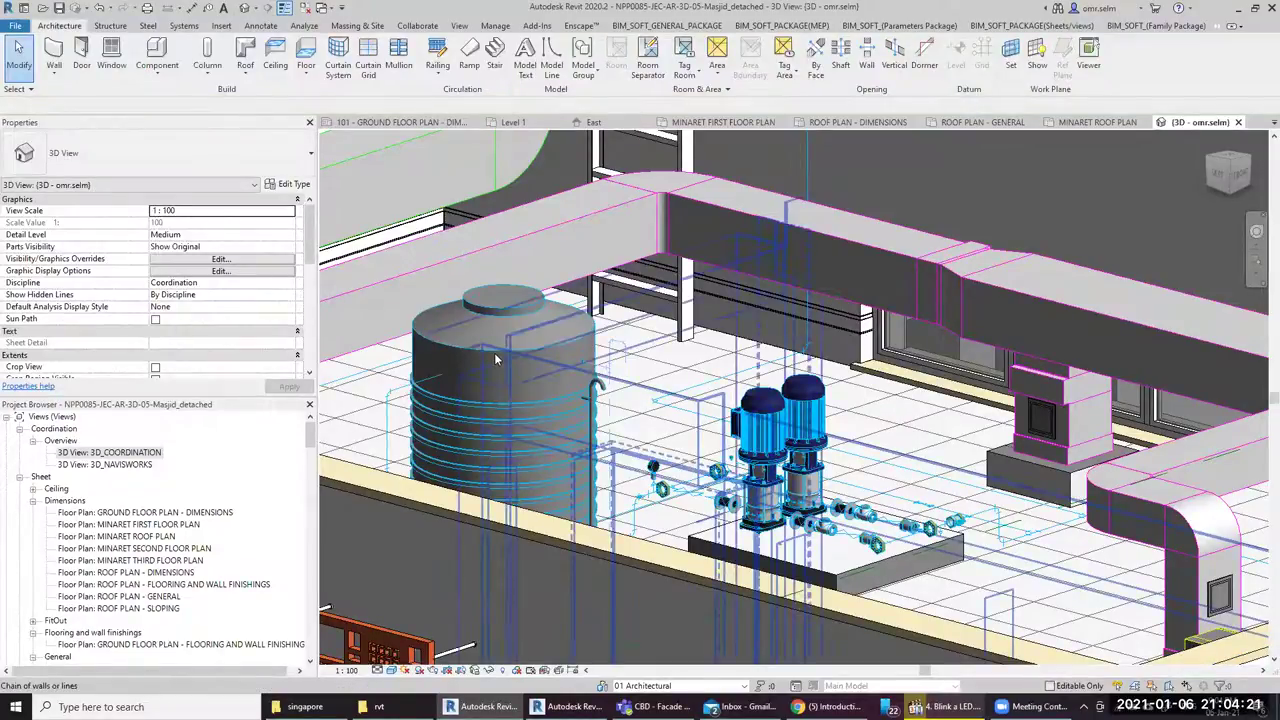
pyautogui.click(478, 354)
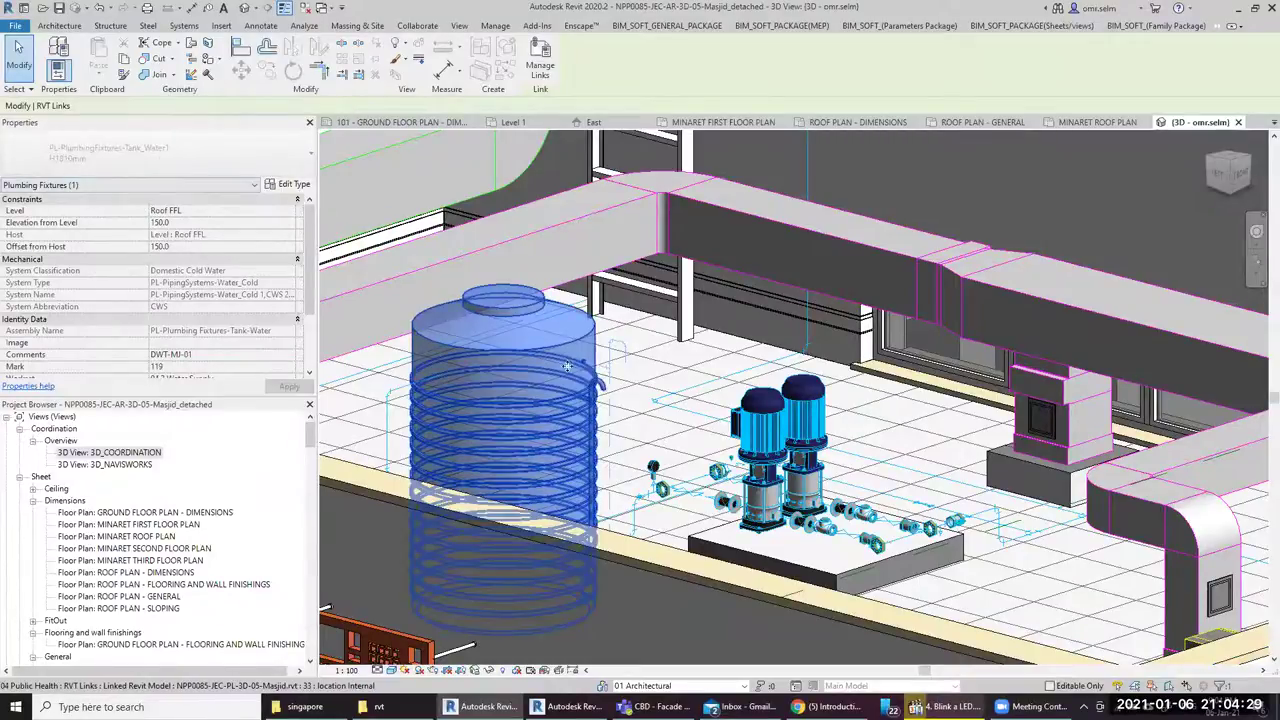
pyautogui.scroll(-3, 567, 366)
pyautogui.moveTo(530, 440); pyautogui.dragTo(628, 450, button='middle')
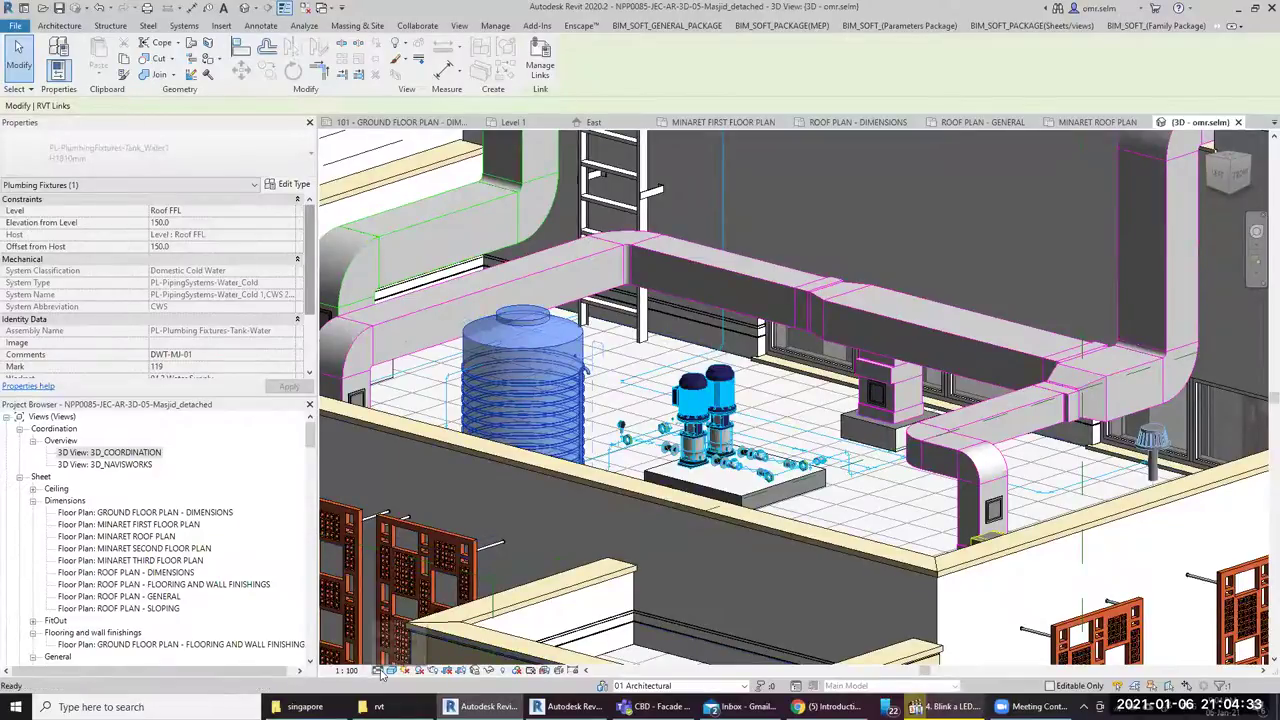
pyautogui.press('Escape')
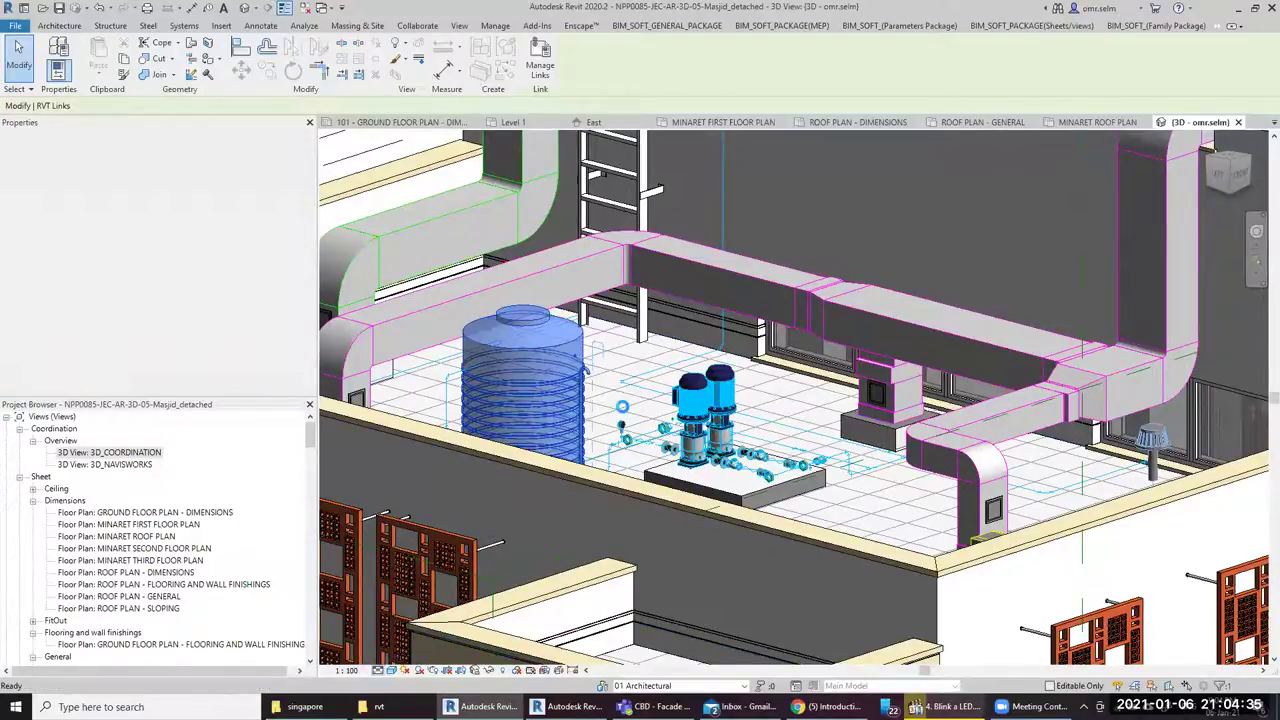
# Clear the linked-model selection and orbit around the rooftop pumps and ducts
pyautogui.press('Escape')
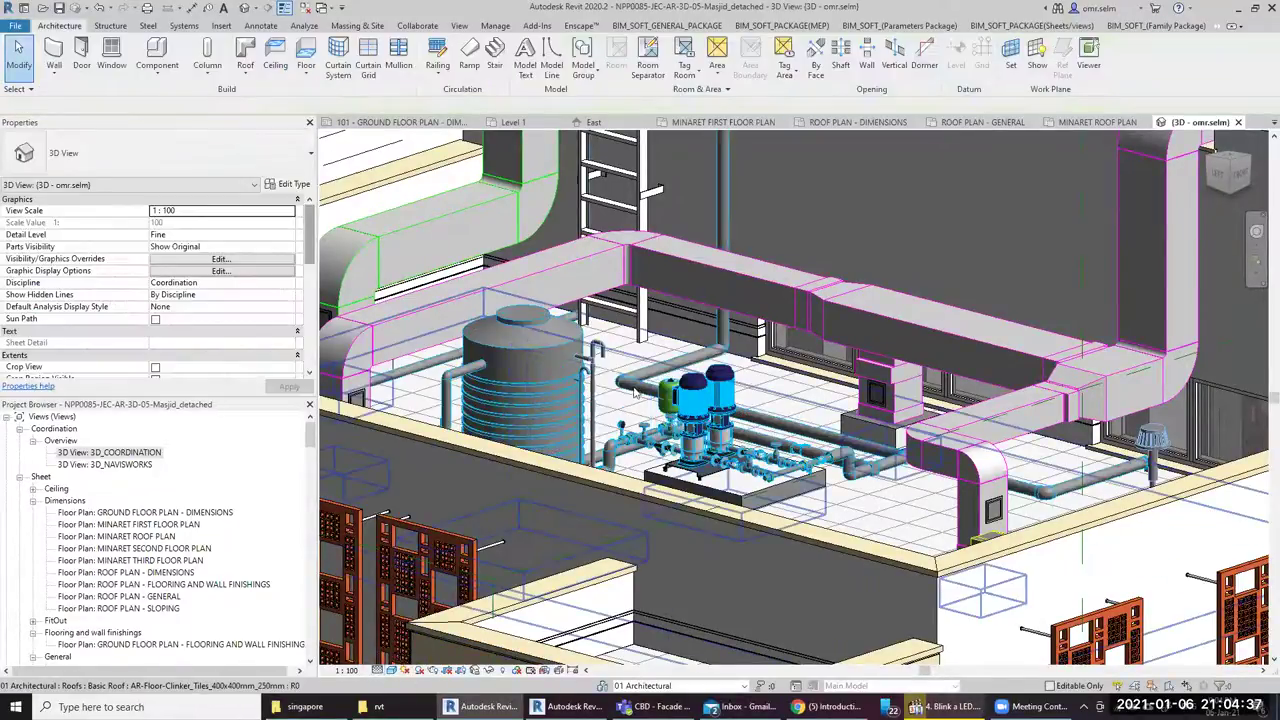
pyautogui.scroll(2, 634, 393)
pyautogui.scroll(2, 625, 392)
pyautogui.scroll(2, 618, 392)
pyautogui.scroll(-2, 618, 384)
pyautogui.scroll(-3, 618, 384)
pyautogui.moveTo(922, 563)
pyautogui.keyDown('shift'); pyautogui.mouseDown(button='middle')
pyautogui.moveTo(657, 406)
pyautogui.moveTo(810, 532)
pyautogui.moveTo(717, 541)
pyautogui.moveTo(847, 485)
pyautogui.moveTo(1083, 433)
pyautogui.moveTo(845, 568)
pyautogui.mouseUp(button='middle'); pyautogui.keyUp('shift')
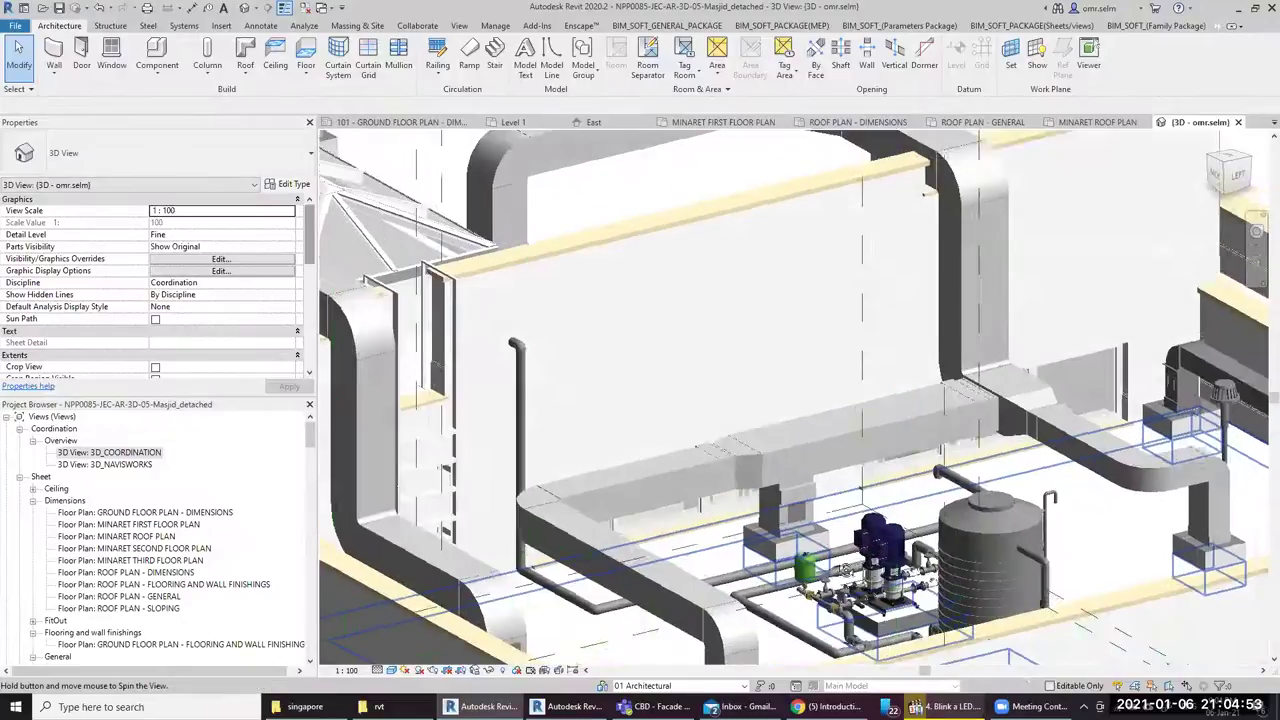
# Orbit and zoom out to the whole mosque, facing the stone-clad front façade
pyautogui.scroll(-3, 845, 568)
pyautogui.scroll(-2, 845, 568)
pyautogui.scroll(-3, 845, 568)
pyautogui.keyDown('shift'); pyautogui.moveTo(912, 533); pyautogui.dragTo(776, 512, button='middle'); pyautogui.keyUp('shift')
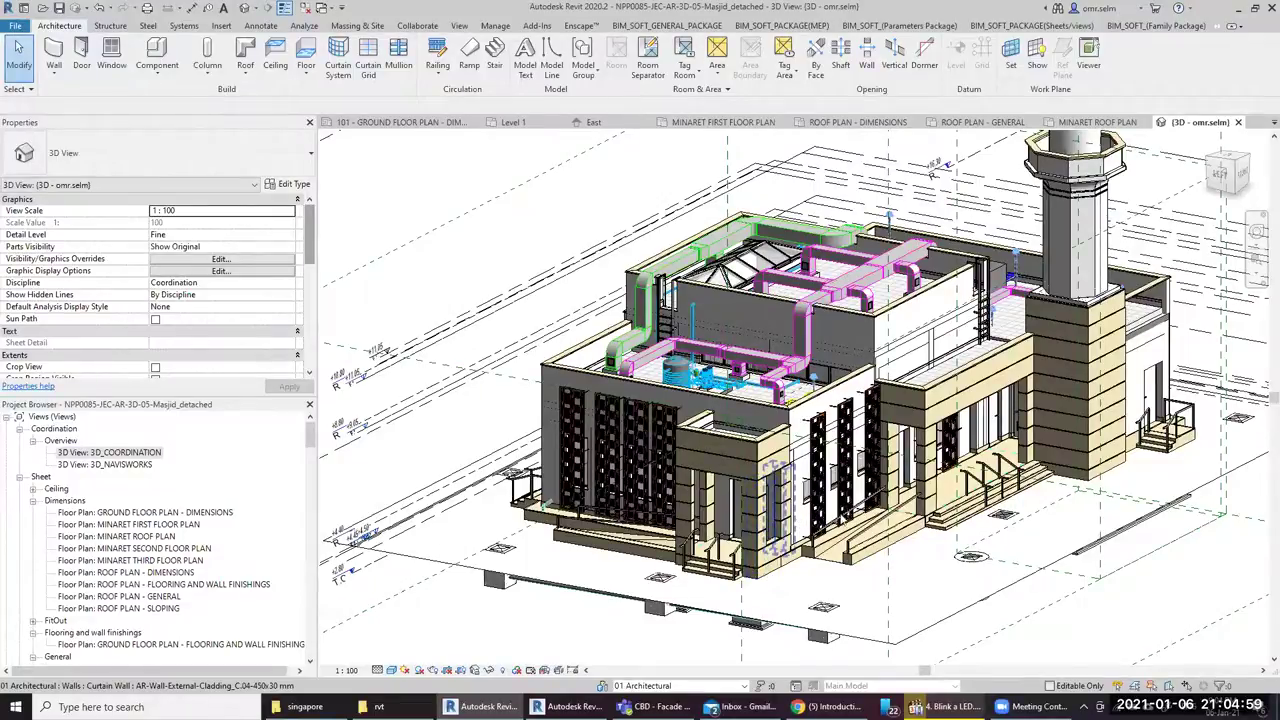
pyautogui.scroll(3, 844, 521)
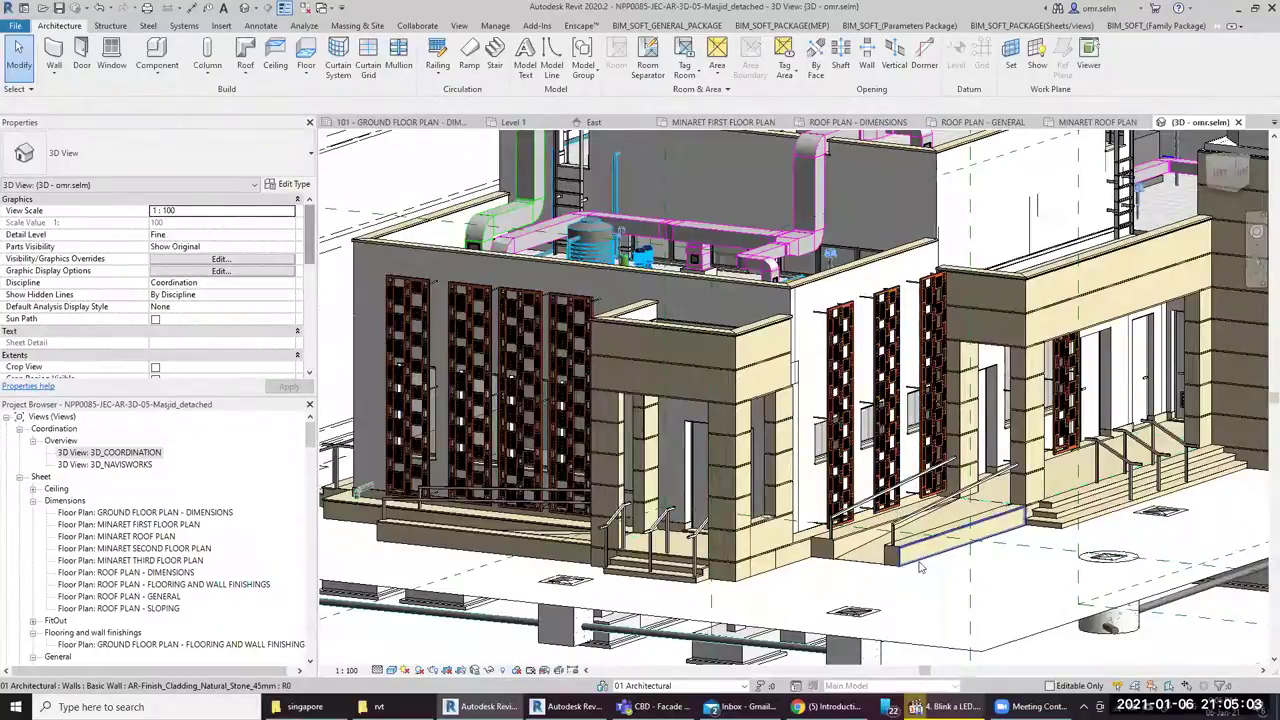
pyautogui.scroll(-3, 888, 510)
pyautogui.scroll(-2, 820, 511)
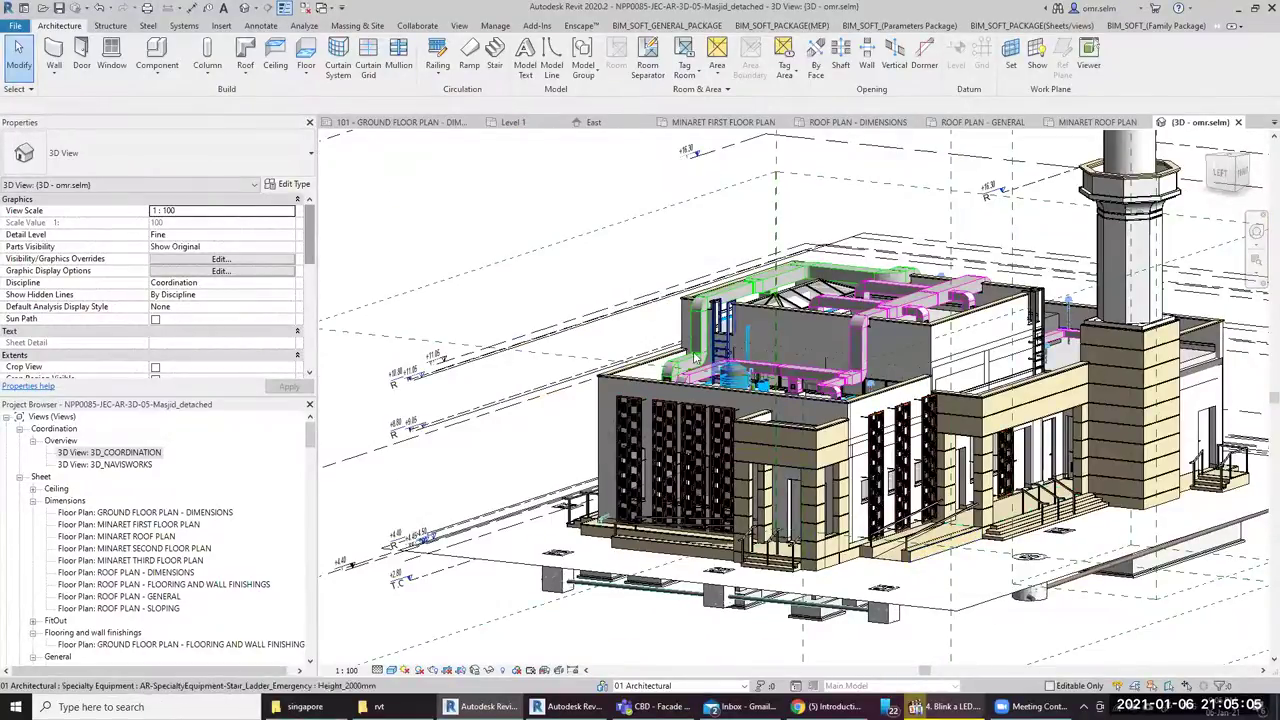
pyautogui.scroll(2, 623, 243)
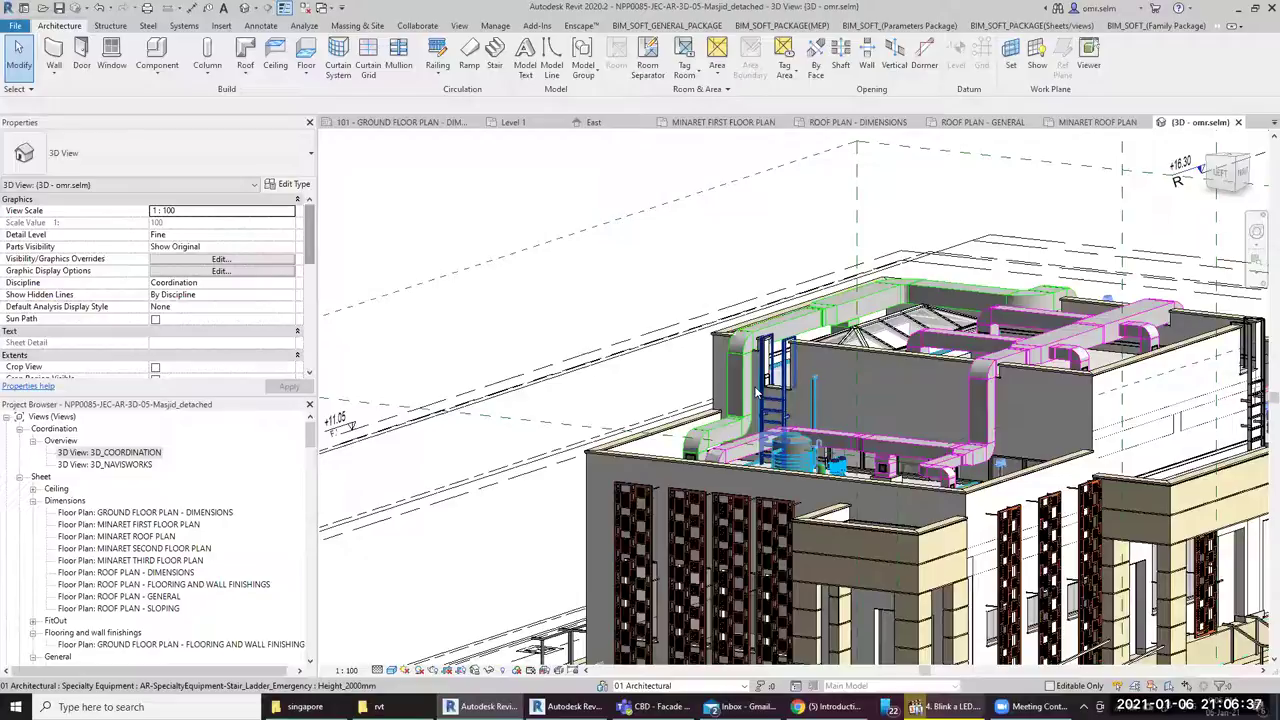
pyautogui.scroll(-3, 800, 440)
pyautogui.scroll(-3, 840, 487)
pyautogui.moveTo(840, 487)
pyautogui.keyDown('shift'); pyautogui.mouseDown(button='middle')
pyautogui.moveTo(688, 422)
pyautogui.moveTo(711, 453)
pyautogui.mouseUp(button='middle'); pyautogui.keyUp('shift')
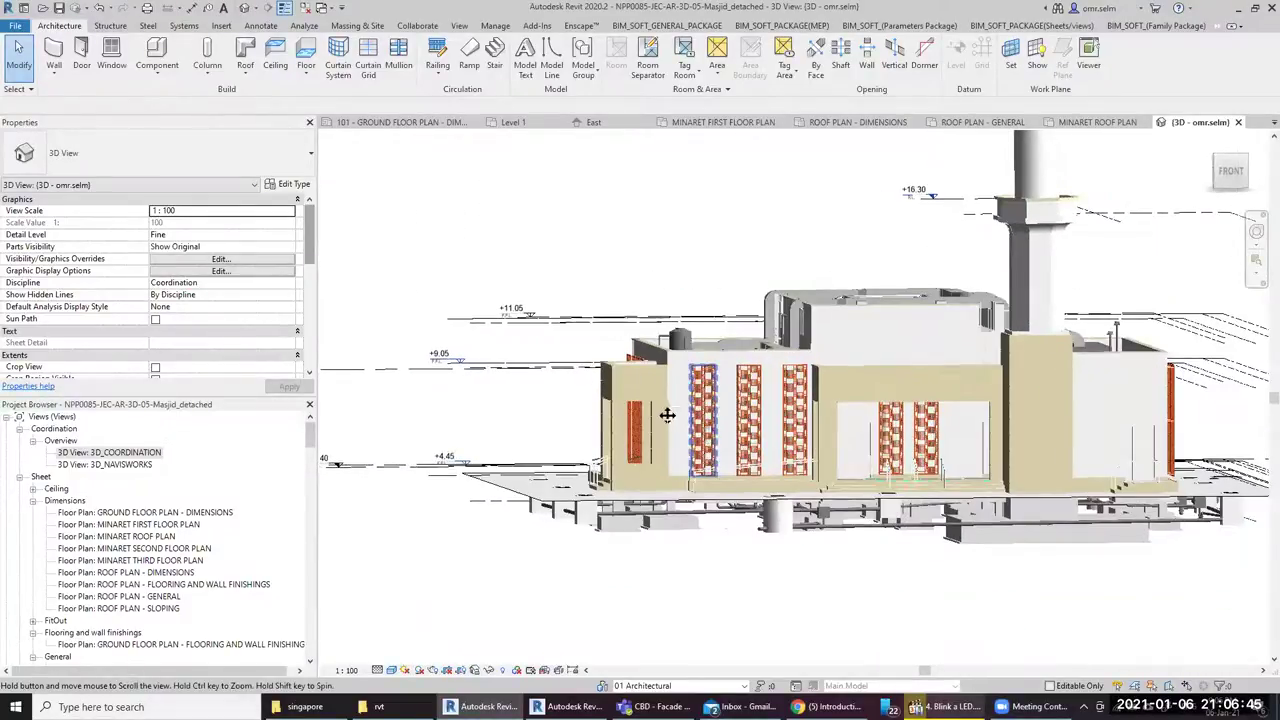
pyautogui.moveTo(732, 497)
pyautogui.keyDown('shift'); pyautogui.mouseDown(button='middle')
pyautogui.moveTo(1100, 487)
pyautogui.moveTo(1085, 527)
pyautogui.mouseUp(button='middle'); pyautogui.keyUp('shift')
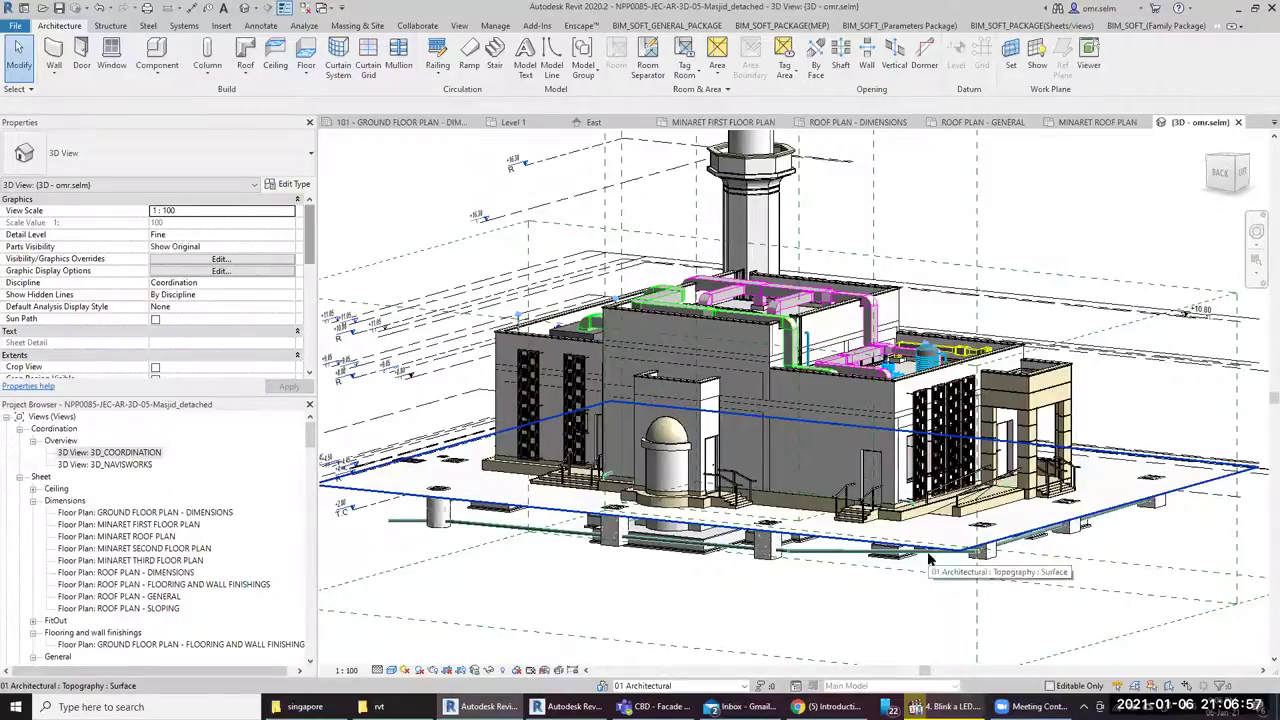
pyautogui.scroll(3, 980, 527)
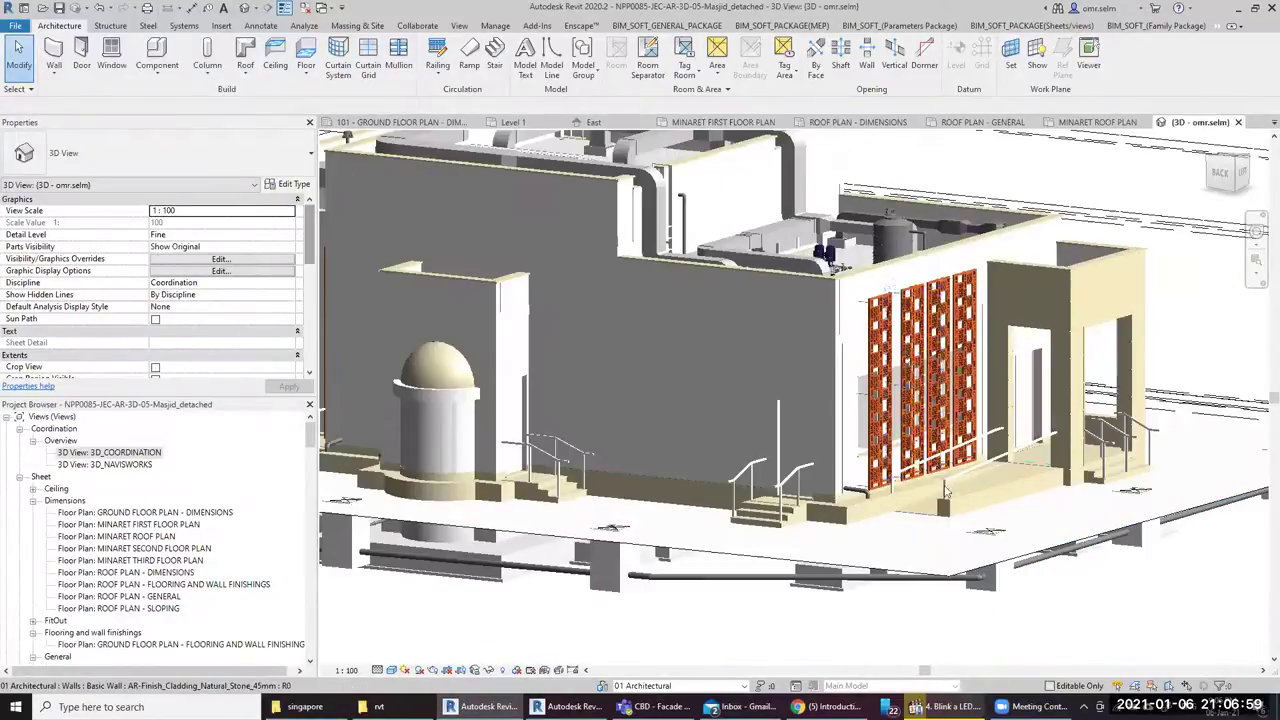
pyautogui.scroll(-3, 795, 395)
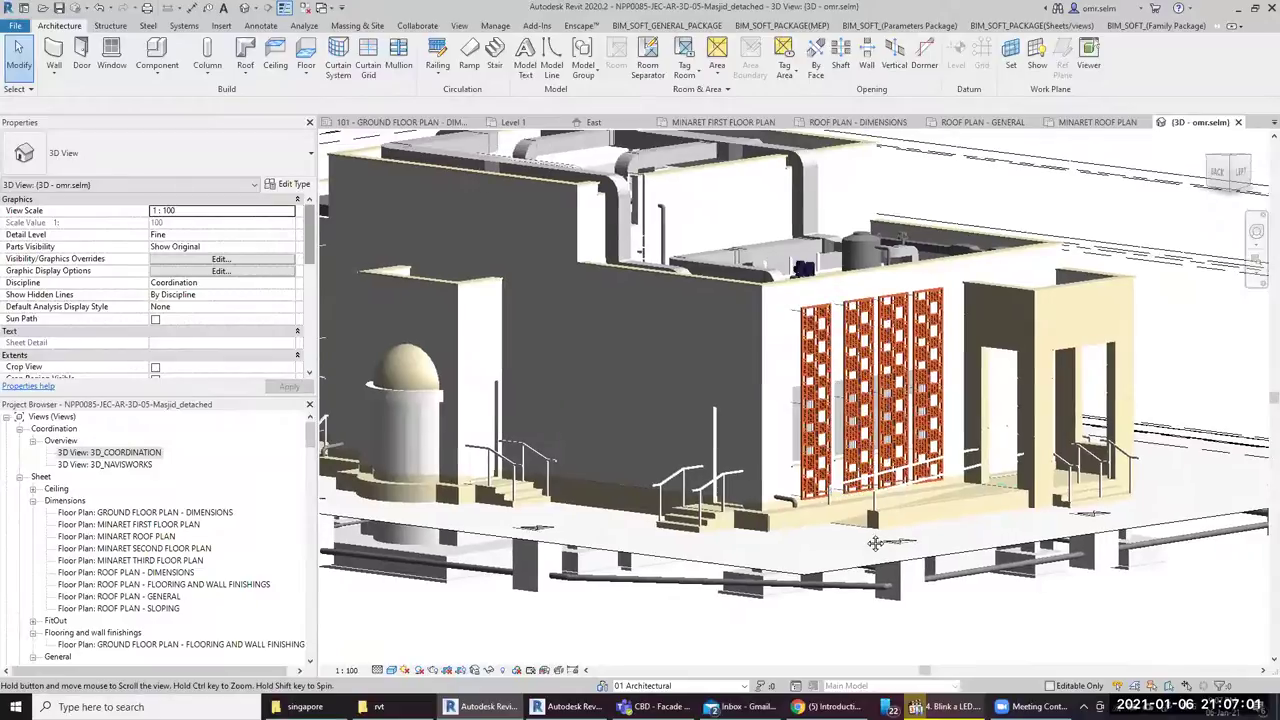
pyautogui.keyDown('shift'); pyautogui.moveTo(870, 528); pyautogui.dragTo(813, 490, button='middle'); pyautogui.keyUp('shift')
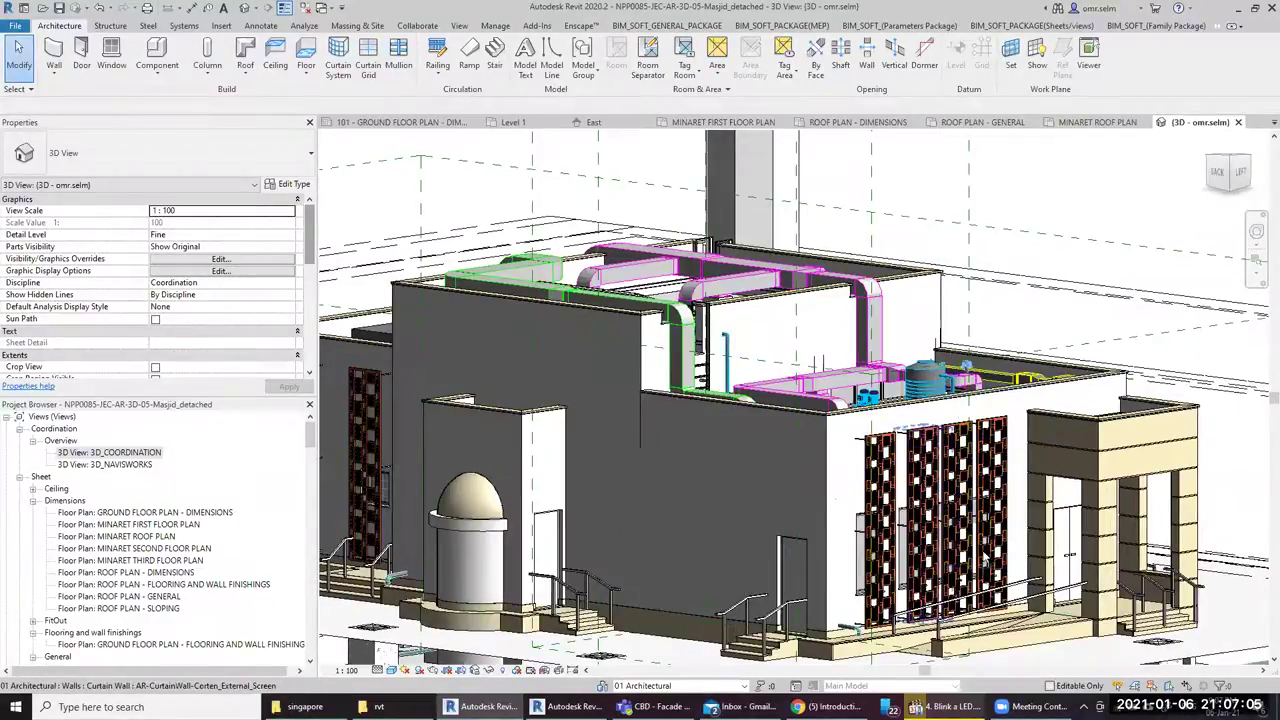
pyautogui.keyDown('shift'); pyautogui.moveTo(872, 562); pyautogui.dragTo(619, 404, button='middle'); pyautogui.keyUp('shift')
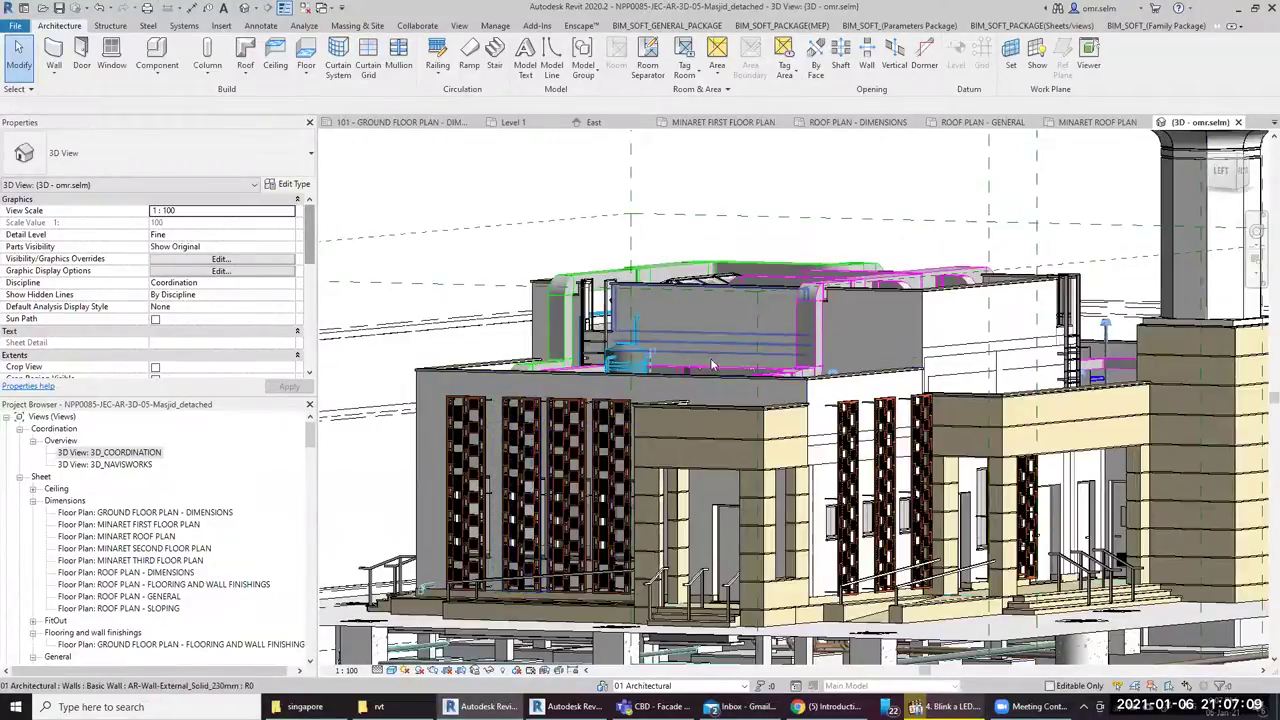
pyautogui.moveTo(636, 352)
pyautogui.keyDown('shift'); pyautogui.mouseDown(button='middle')
pyautogui.moveTo(622, 398)
pyautogui.moveTo(541, 401)
pyautogui.moveTo(867, 462)
pyautogui.moveTo(942, 552)
pyautogui.mouseUp(button='middle'); pyautogui.keyUp('shift')
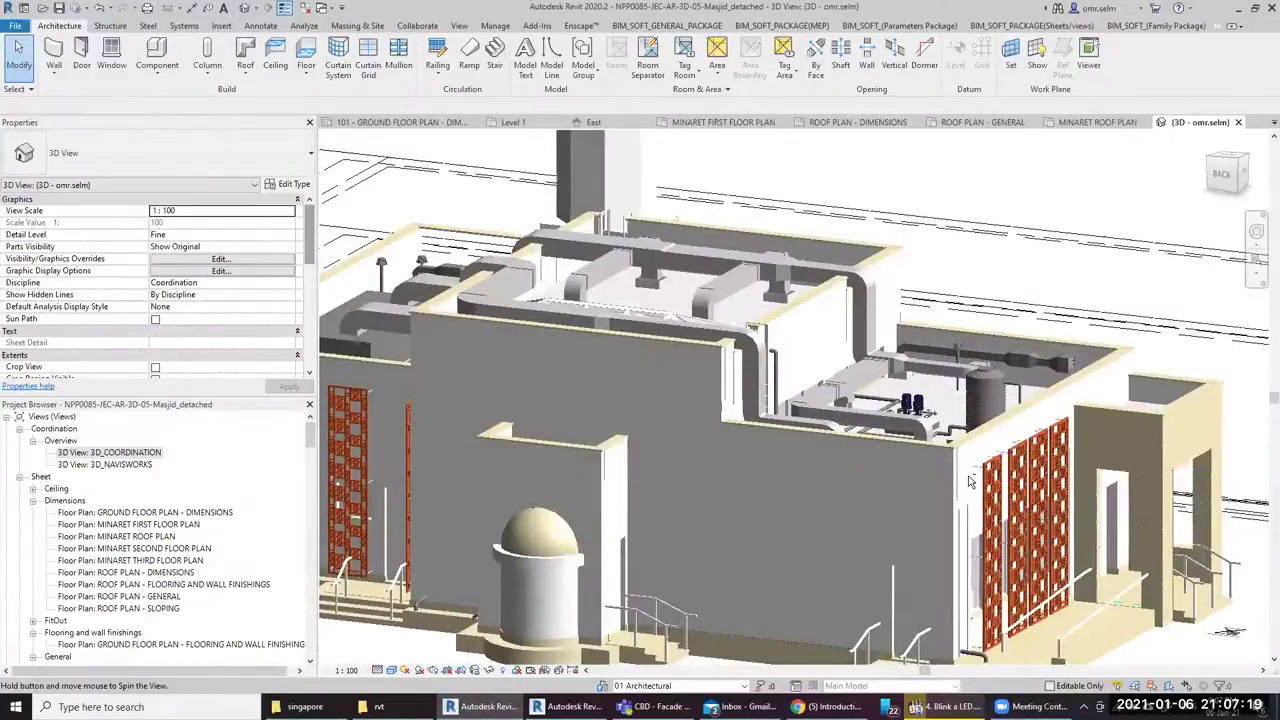
pyautogui.scroll(2, 880, 420)
pyautogui.scroll(2, 880, 420)
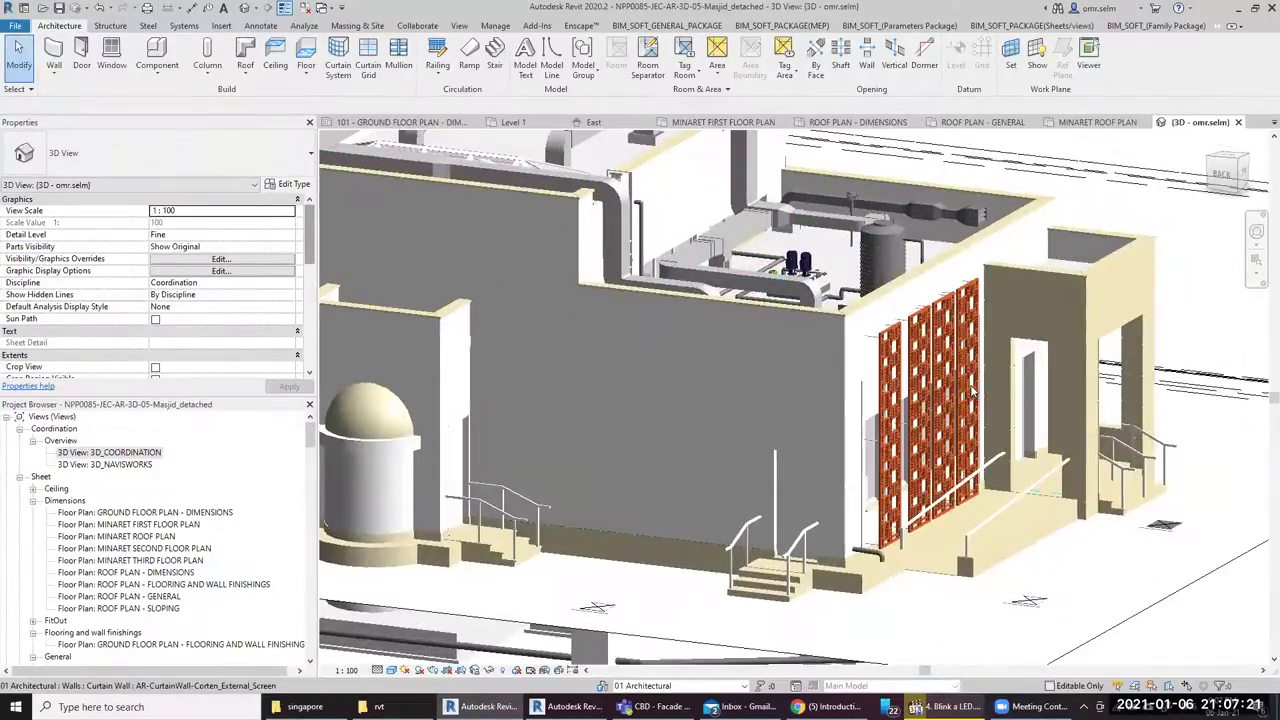
pyautogui.scroll(2, 960, 392)
pyautogui.scroll(2, 872, 408)
pyautogui.scroll(1, 872, 408)
pyautogui.scroll(1, 872, 408)
pyautogui.moveTo(1250, 400); pyautogui.dragTo(829, 395, button='middle')
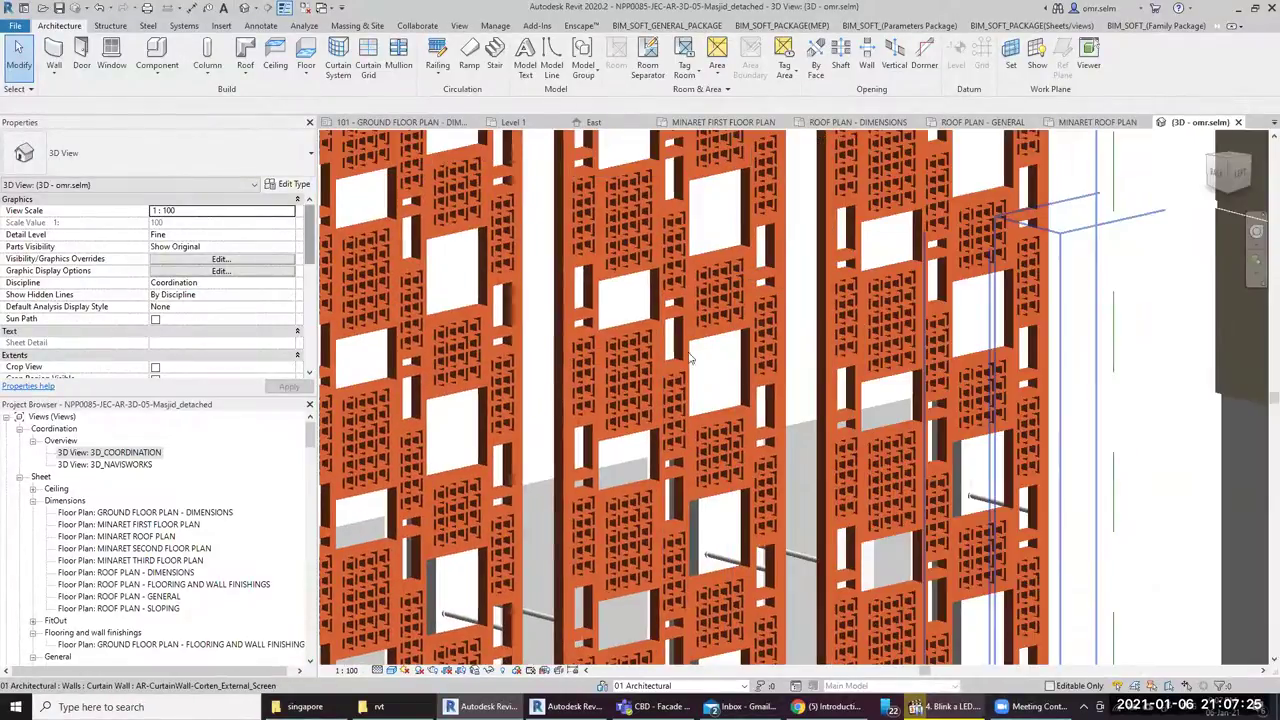
pyautogui.click(659, 379)
pyautogui.moveTo(546, 456)
pyautogui.keyDown('shift'); pyautogui.mouseDown(button='middle')
pyautogui.moveTo(432, 445)
pyautogui.moveTo(407, 533)
pyautogui.moveTo(657, 569)
pyautogui.mouseUp(button='middle'); pyautogui.keyUp('shift')
pyautogui.scroll(-3, 762, 456)
pyautogui.scroll(-3, 850, 475)
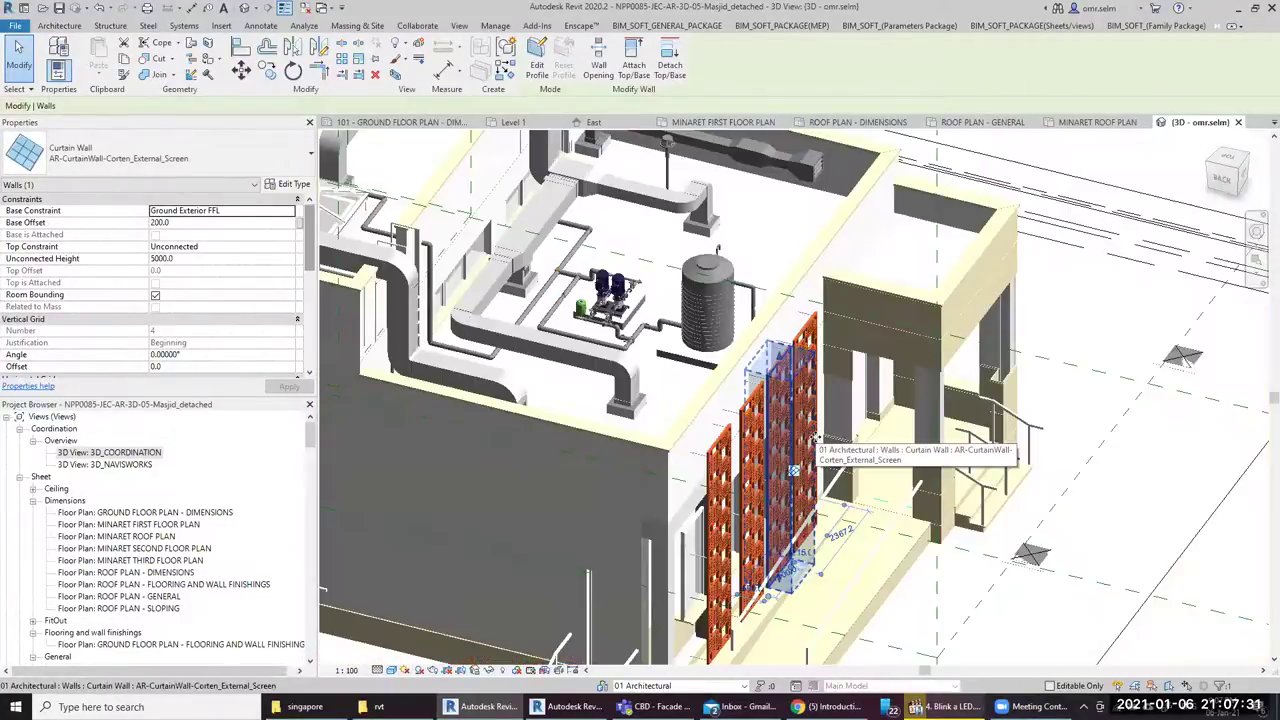
pyautogui.scroll(-2, 945, 497)
pyautogui.scroll(-2, 935, 490)
pyautogui.scroll(-2, 905, 470)
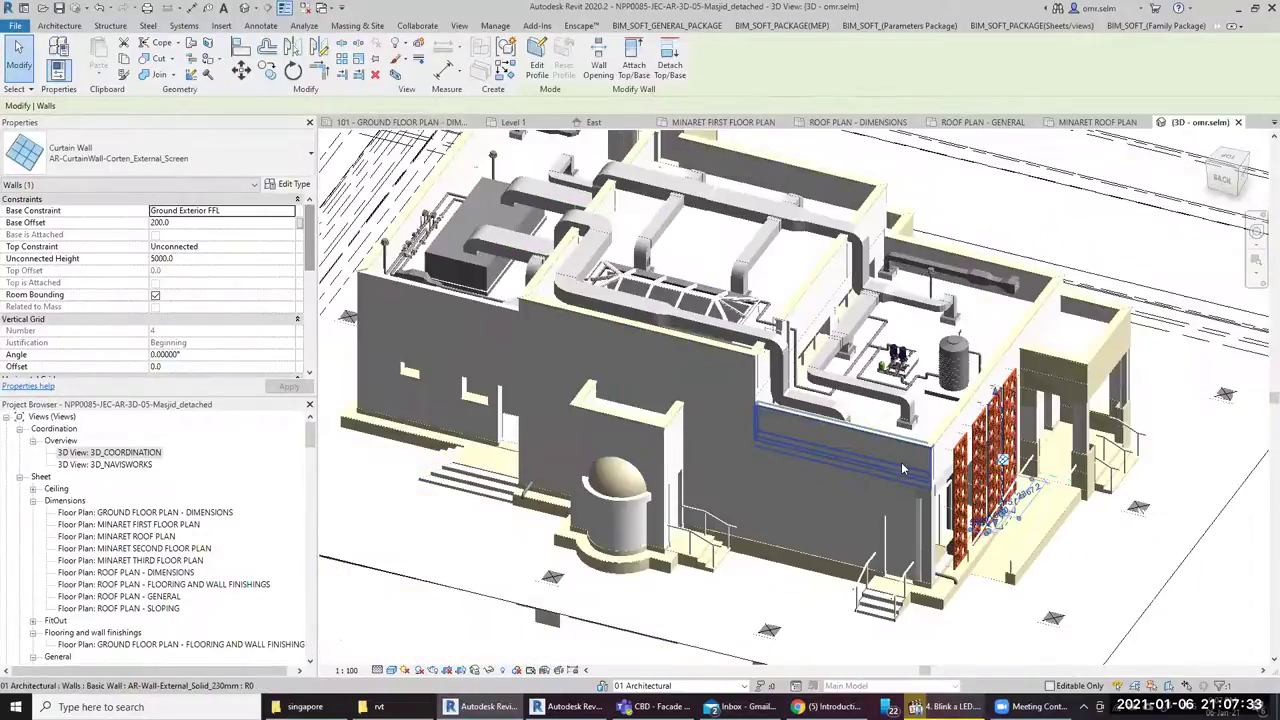
pyautogui.scroll(-1, 893, 464)
pyautogui.press('Escape')
pyautogui.scroll(-3, 888, 457)
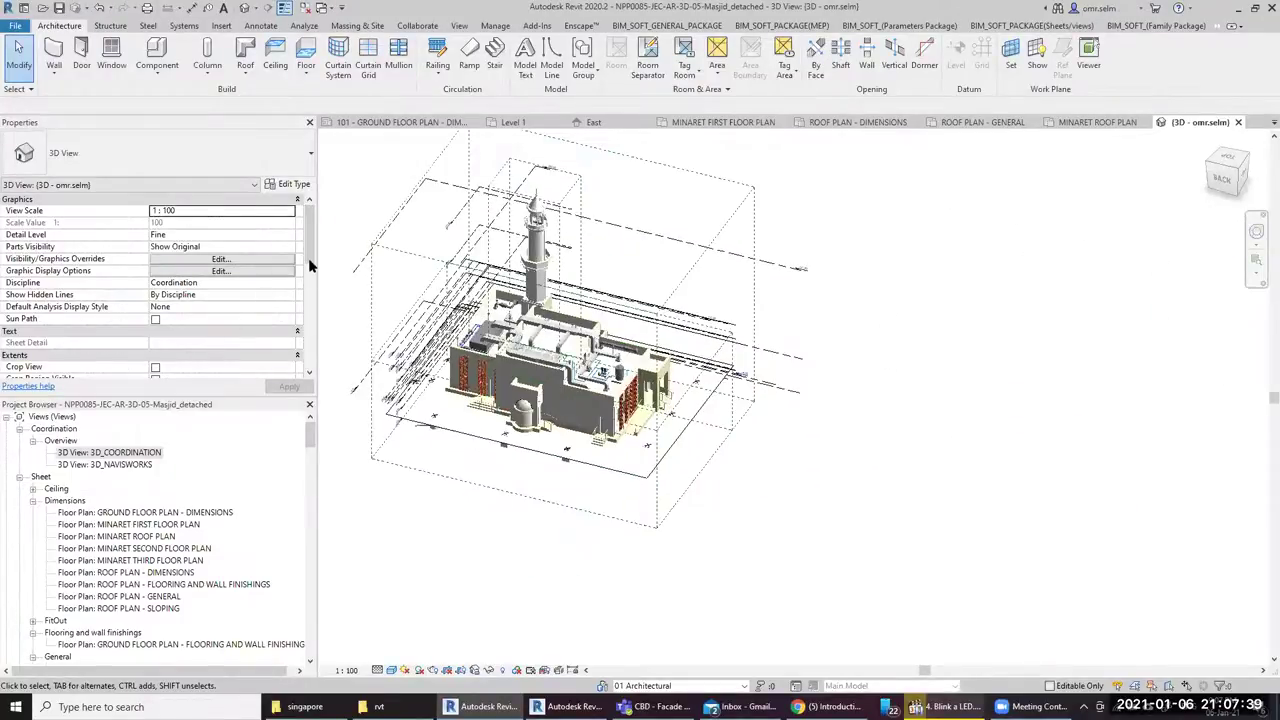
# Tick Section Box in the view properties, then move the box outline toward the left
pyautogui.moveTo(310, 266); pyautogui.dragTo(307, 303)
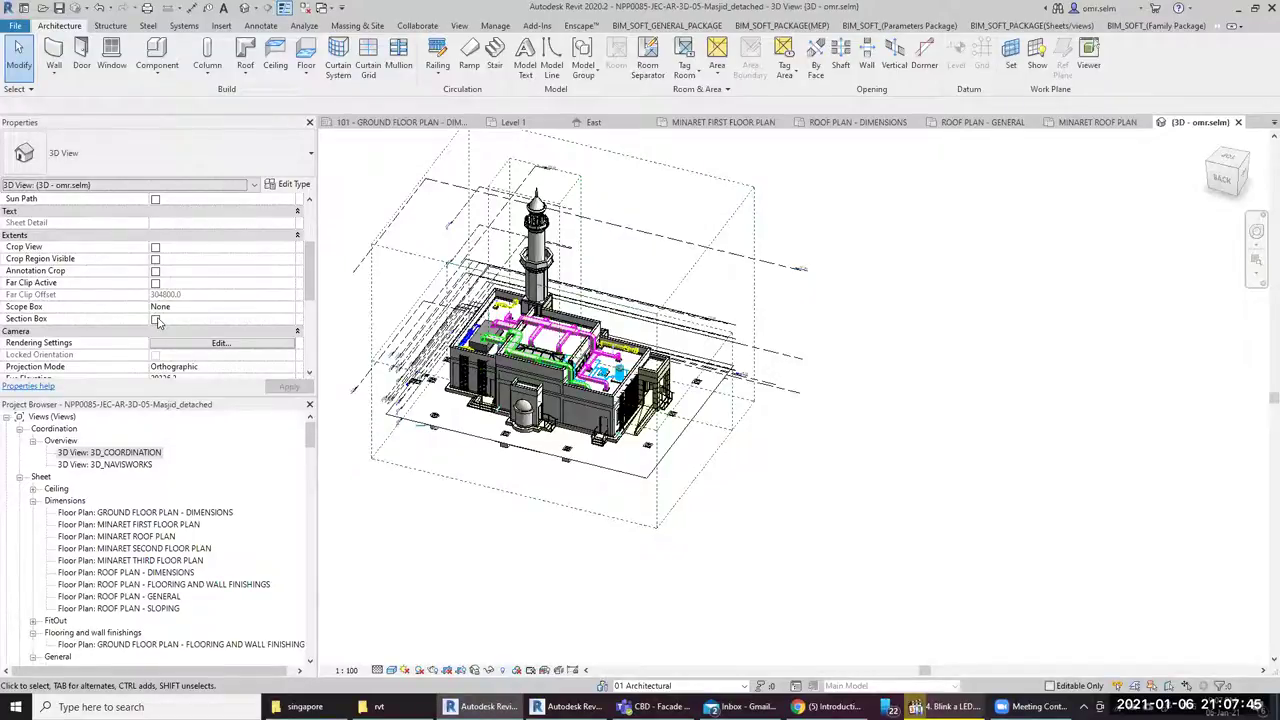
pyautogui.click(155, 319)
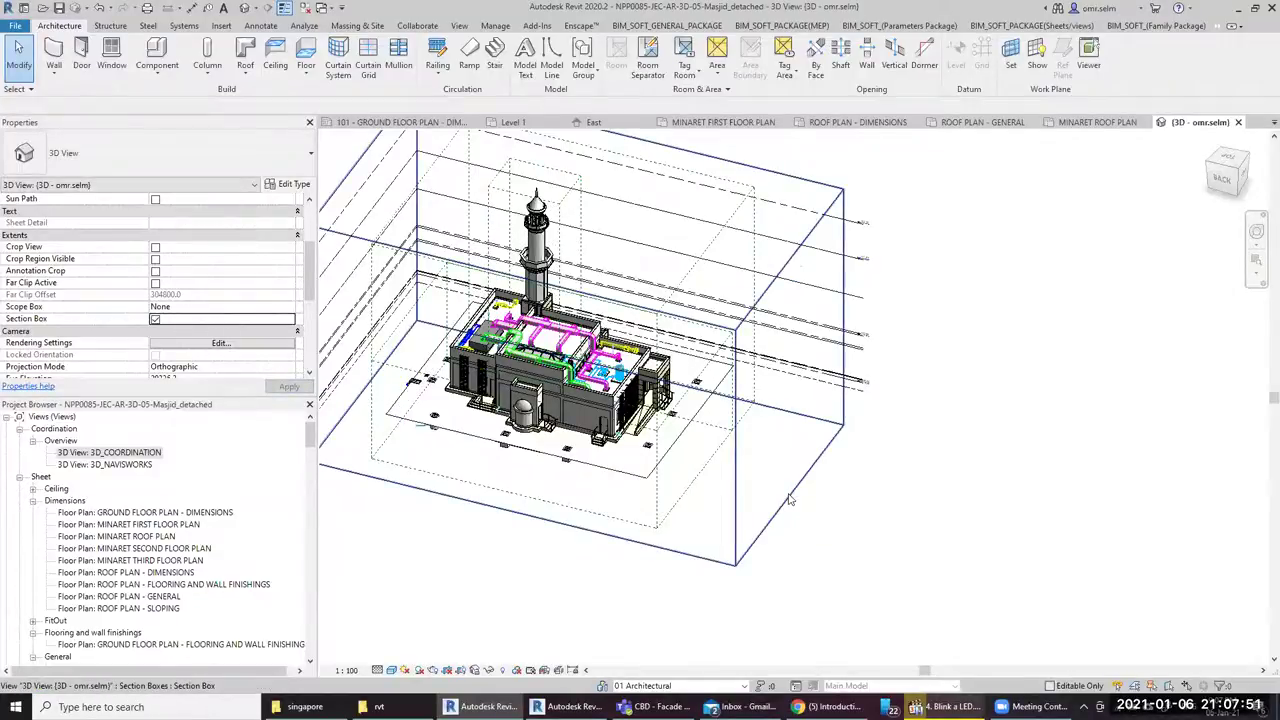
pyautogui.click(797, 383)
pyautogui.moveTo(720, 372); pyautogui.dragTo(588, 338)
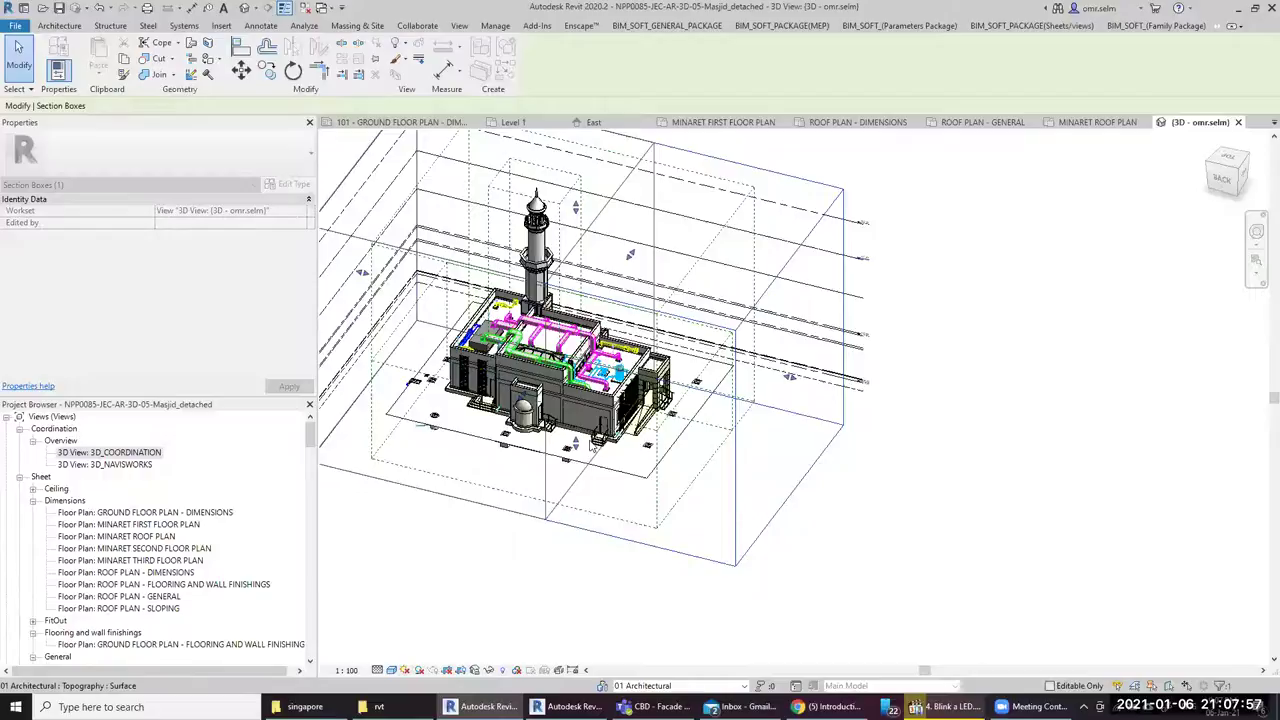
pyautogui.scroll(3, 592, 447)
pyautogui.scroll(3, 592, 447)
pyautogui.scroll(4, 592, 447)
pyautogui.moveTo(592, 447)
pyautogui.keyDown('shift'); pyautogui.mouseDown(button='middle')
pyautogui.moveTo(517, 453)
pyautogui.moveTo(793, 568)
pyautogui.mouseUp(button='middle'); pyautogui.keyUp('shift')
pyautogui.scroll(-4, 793, 568)
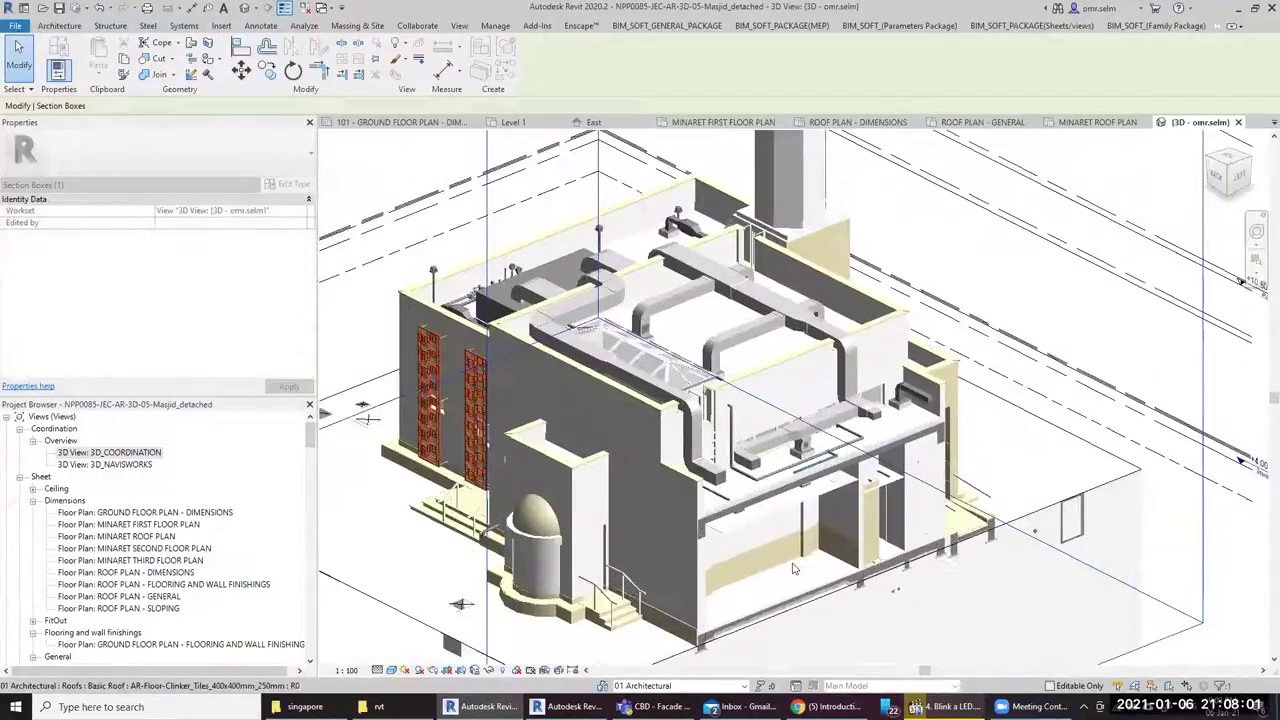
pyautogui.scroll(5, 793, 568)
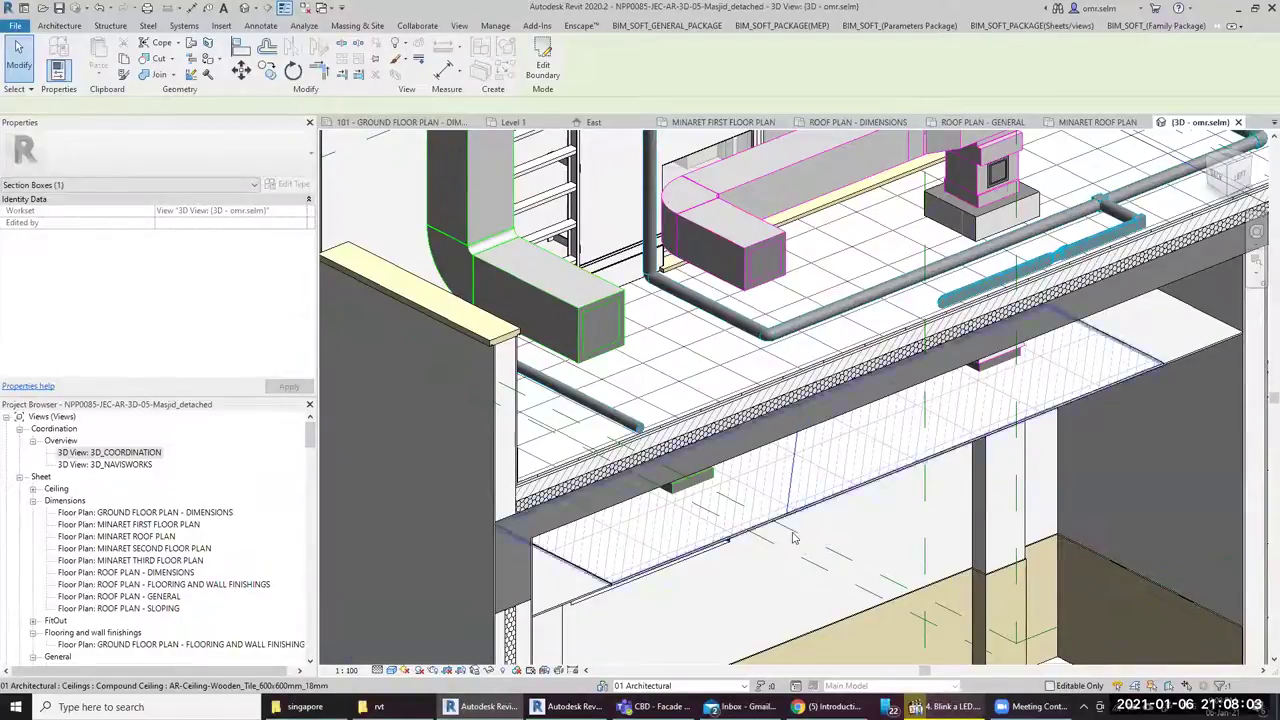
pyautogui.click(793, 538)
pyautogui.moveTo(793, 538)
pyautogui.keyDown('shift'); pyautogui.mouseDown(button='middle')
pyautogui.moveTo(647, 430)
pyautogui.moveTo(722, 420)
pyautogui.moveTo(1006, 443)
pyautogui.mouseUp(button='middle'); pyautogui.keyUp('shift')
pyautogui.moveTo(1106, 535)
pyautogui.keyDown('shift'); pyautogui.mouseDown(button='middle')
pyautogui.moveTo(863, 423)
pyautogui.moveTo(749, 394)
pyautogui.moveTo(711, 401)
pyautogui.moveTo(917, 449)
pyautogui.moveTo(868, 451)
pyautogui.moveTo(888, 490)
pyautogui.moveTo(1008, 432)
pyautogui.mouseUp(button='middle'); pyautogui.keyUp('shift')
pyautogui.scroll(-2, 990, 420)
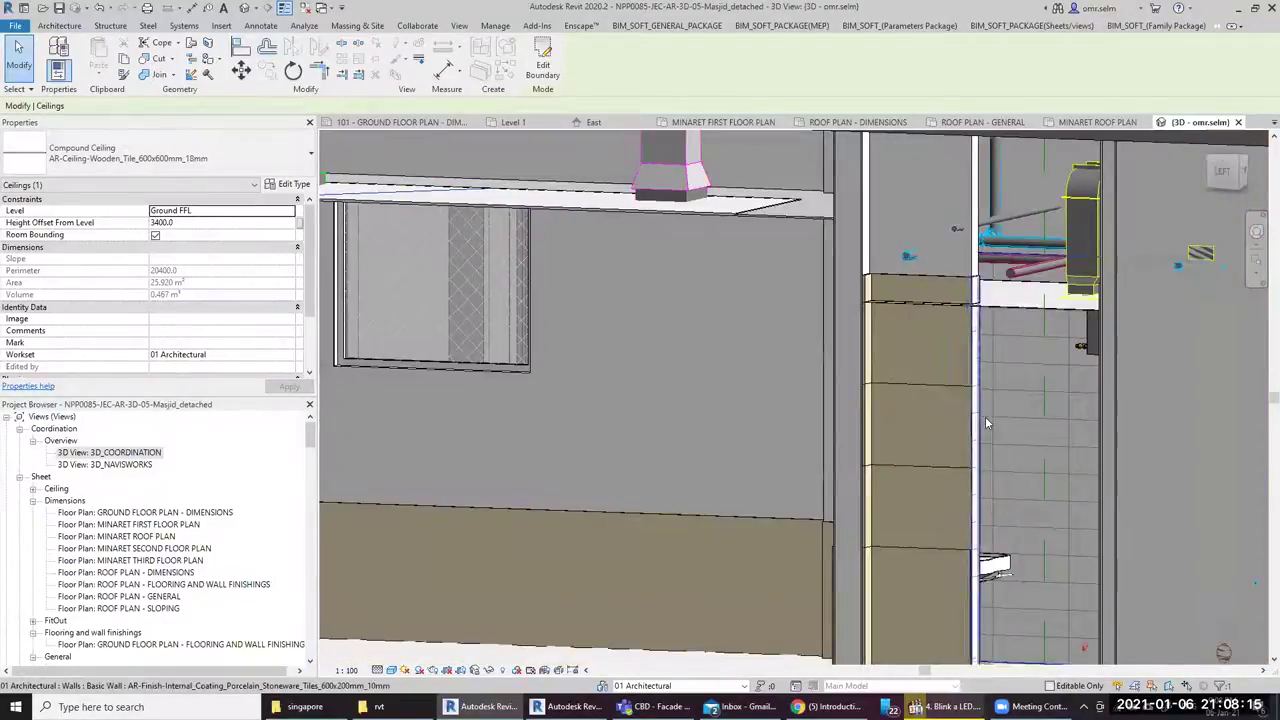
pyautogui.scroll(-3, 833, 440)
pyautogui.moveTo(833, 440)
pyautogui.keyDown('shift'); pyautogui.mouseDown(button='middle')
pyautogui.moveTo(838, 473)
pyautogui.moveTo(753, 511)
pyautogui.mouseUp(button='middle'); pyautogui.keyUp('shift')
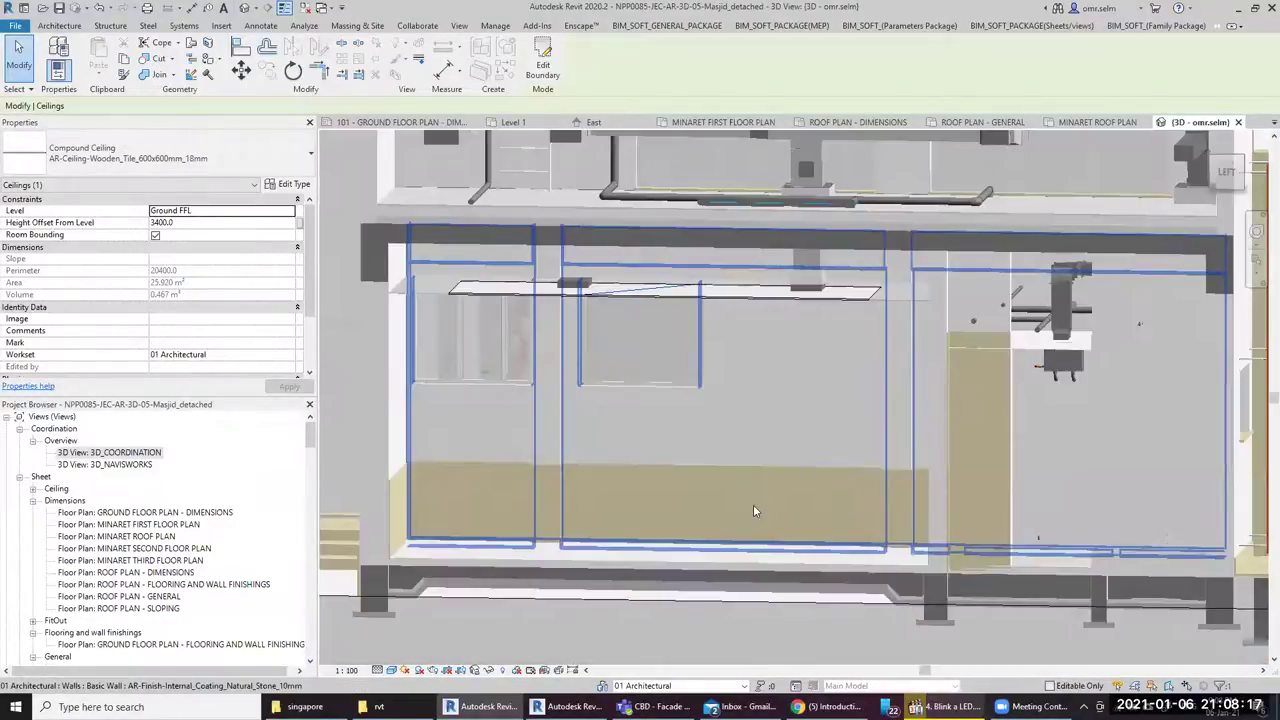
pyautogui.scroll(3, 898, 407)
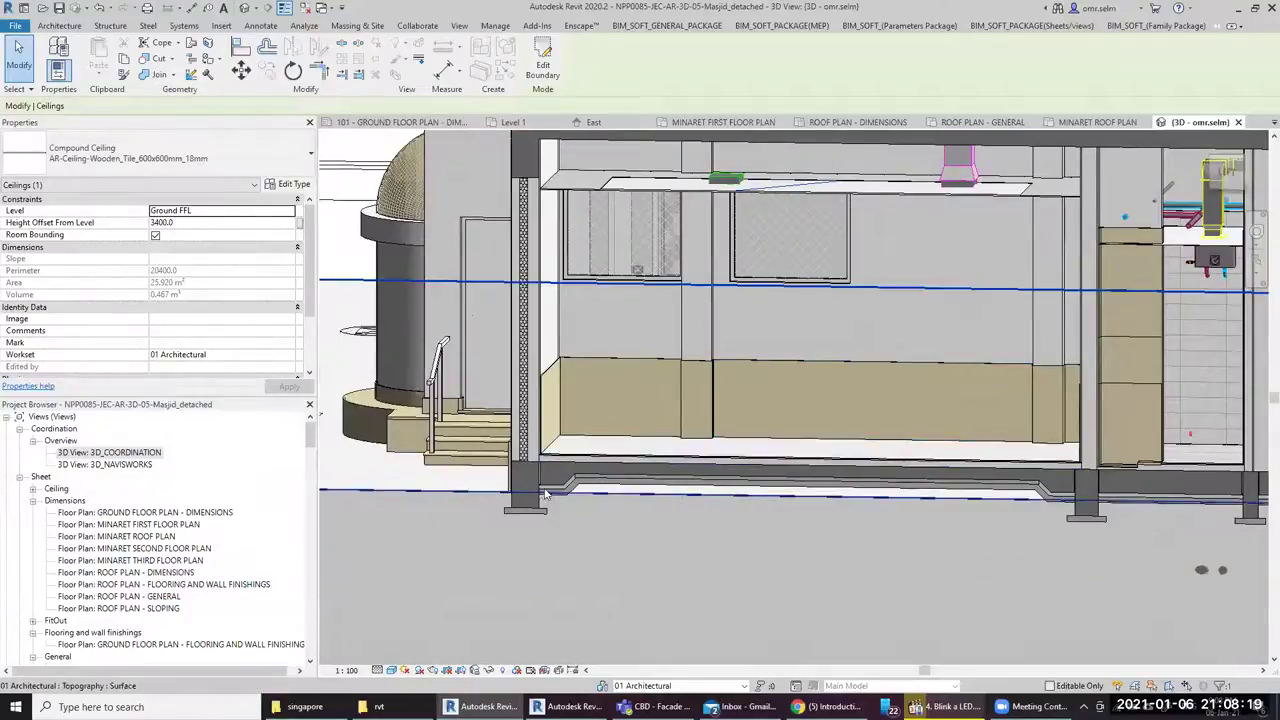
pyautogui.scroll(3, 549, 493)
pyautogui.scroll(-3, 690, 495)
pyautogui.moveTo(690, 495)
pyautogui.keyDown('shift'); pyautogui.mouseDown(button='middle')
pyautogui.moveTo(688, 235)
pyautogui.moveTo(766, 349)
pyautogui.moveTo(746, 414)
pyautogui.moveTo(679, 386)
pyautogui.moveTo(767, 442)
pyautogui.mouseUp(button='middle'); pyautogui.keyUp('shift')
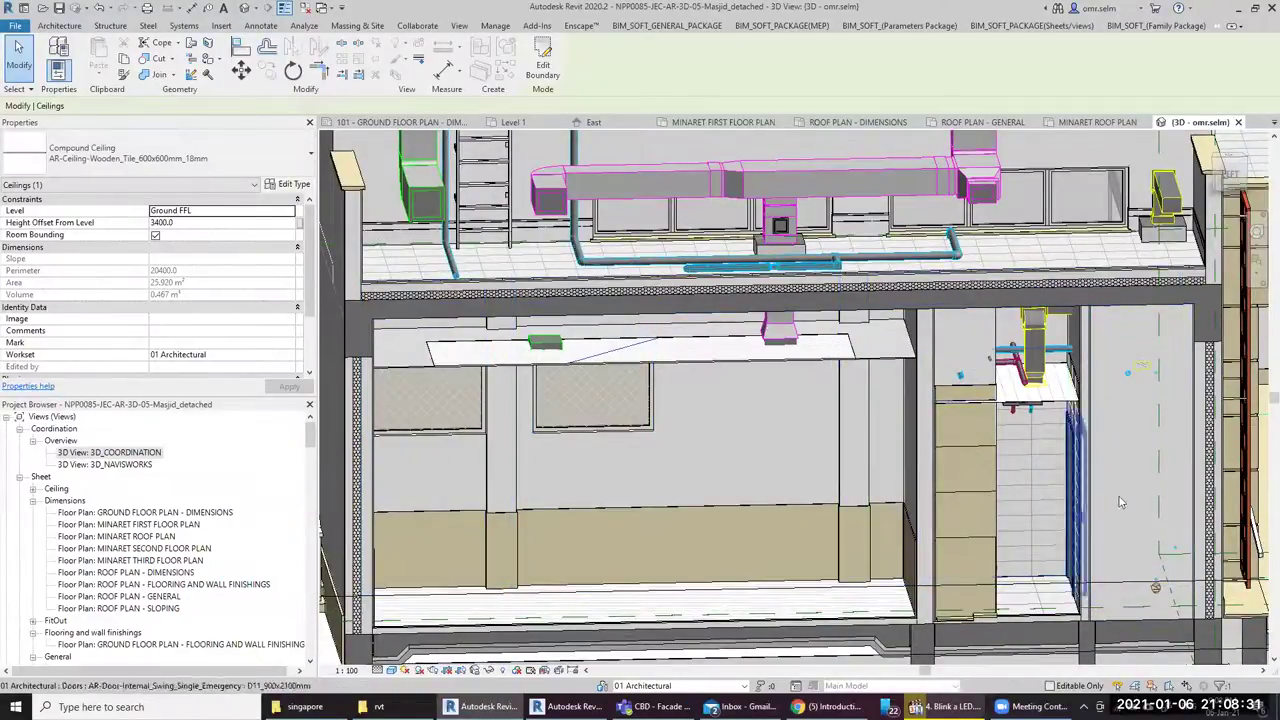
pyautogui.scroll(-5, 902, 460)
pyautogui.scroll(-3, 902, 460)
pyautogui.moveTo(900, 480)
pyautogui.keyDown('shift'); pyautogui.mouseDown(button='middle')
pyautogui.moveTo(883, 527)
pyautogui.moveTo(874, 512)
pyautogui.mouseUp(button='middle'); pyautogui.keyUp('shift')
# Pull the section box's side grip inward to crop off the minaret, then check it
pyautogui.scroll(-5, 905, 447)
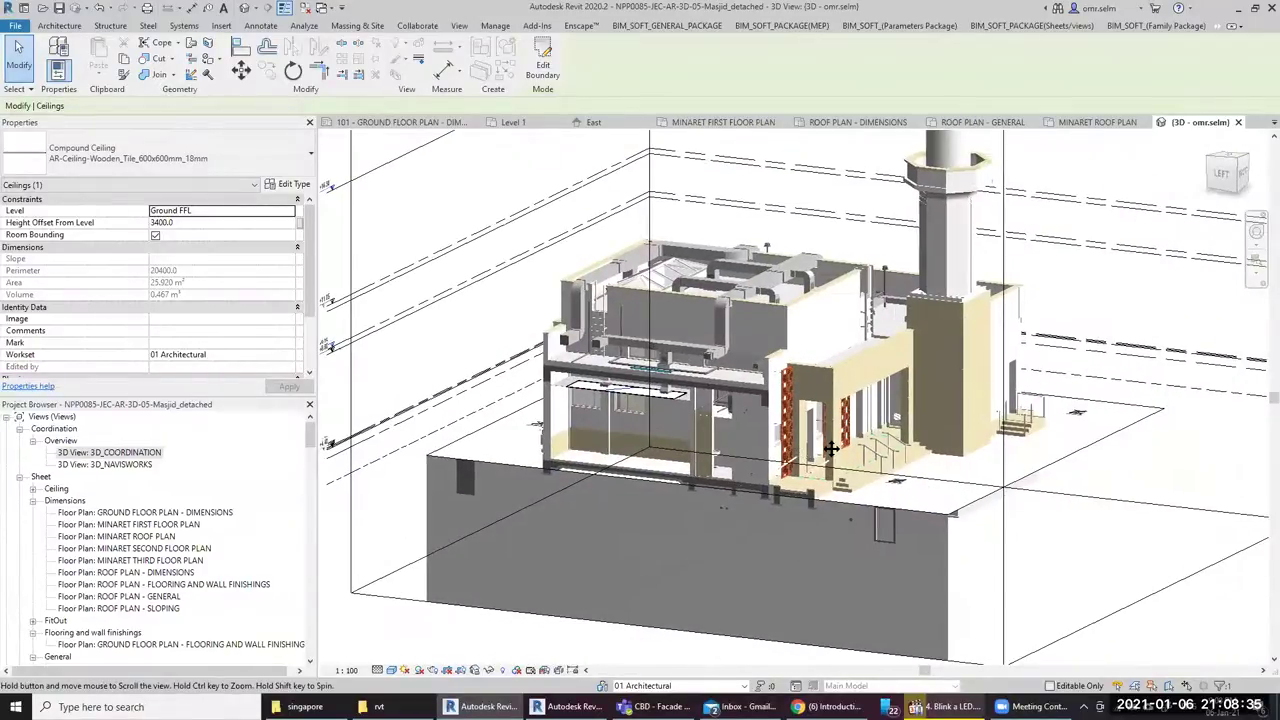
pyautogui.scroll(-1, 1032, 548)
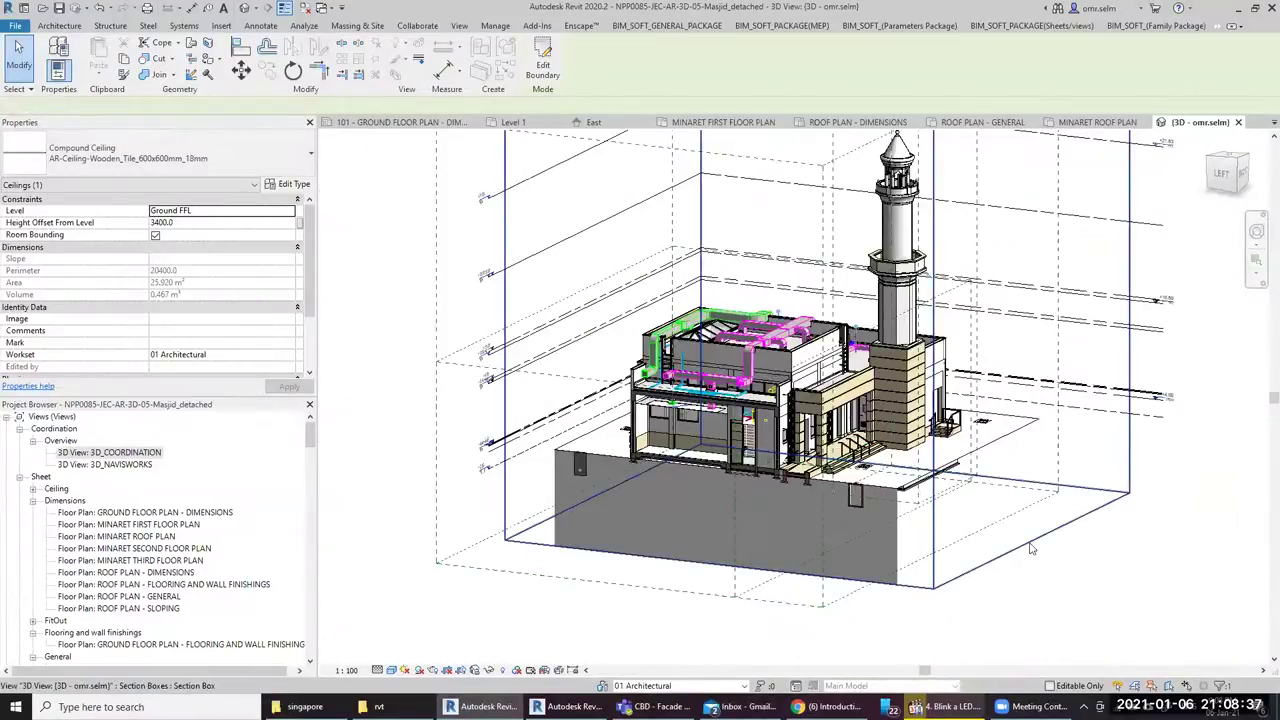
pyautogui.click(1032, 546)
pyautogui.moveTo(1020, 300); pyautogui.dragTo(880, 320)
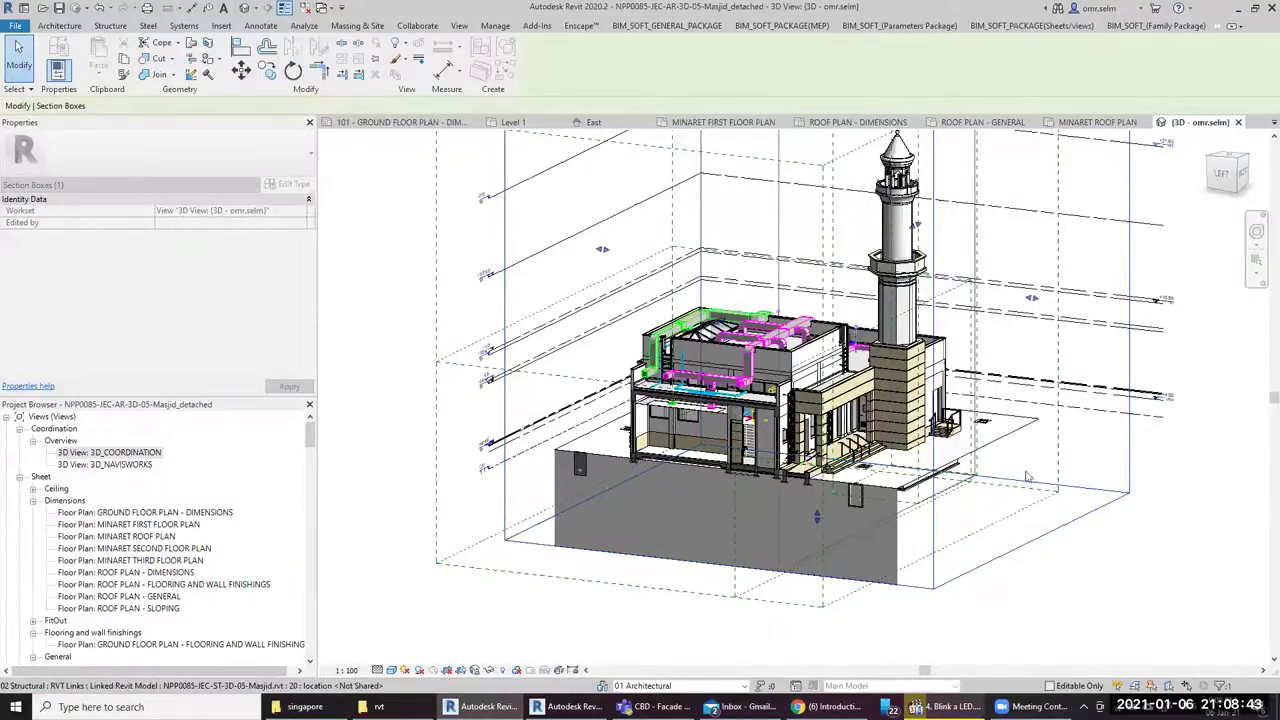
pyautogui.moveTo(1027, 477)
pyautogui.keyDown('shift'); pyautogui.mouseDown(button='middle')
pyautogui.moveTo(986, 517)
pyautogui.moveTo(688, 226)
pyautogui.mouseUp(button='middle'); pyautogui.keyUp('shift')
pyautogui.scroll(-2, 688, 226)
pyautogui.scroll(3, 688, 226)
pyautogui.scroll(2, 688, 226)
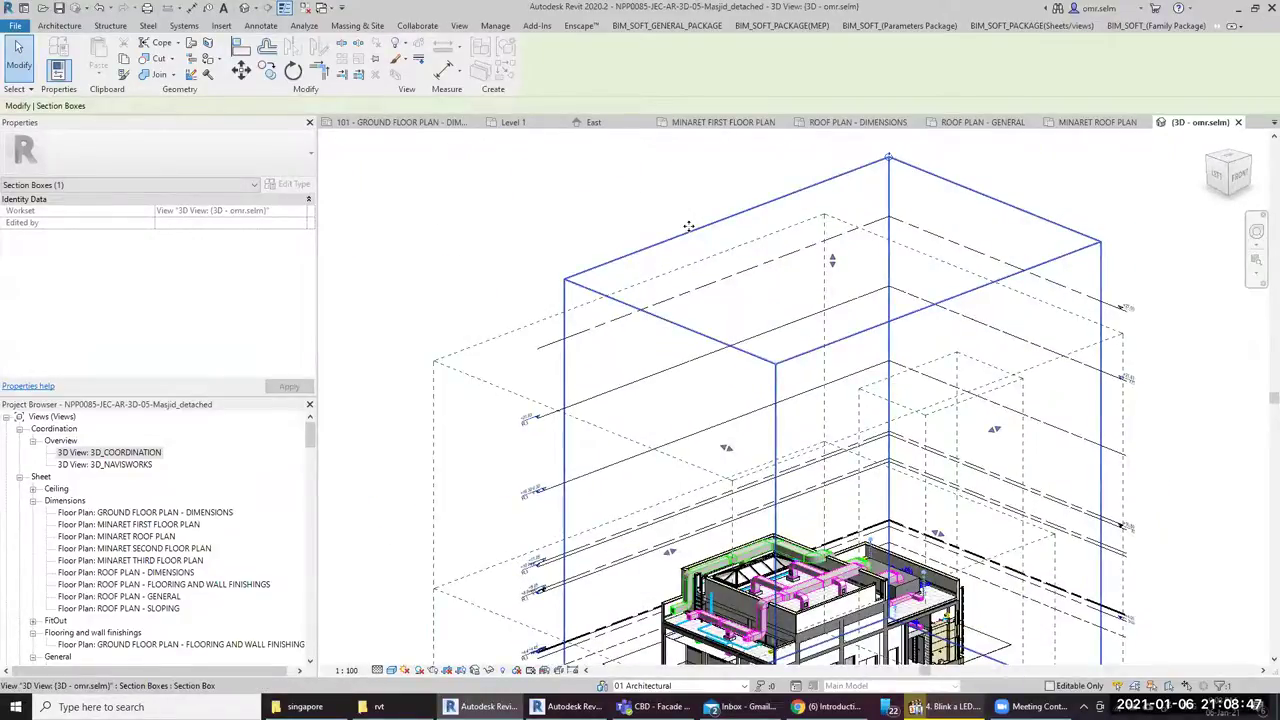
# Lower the section box top to cut away the roof and inspect the exposed walls
pyautogui.moveTo(688, 226); pyautogui.dragTo(690, 230)
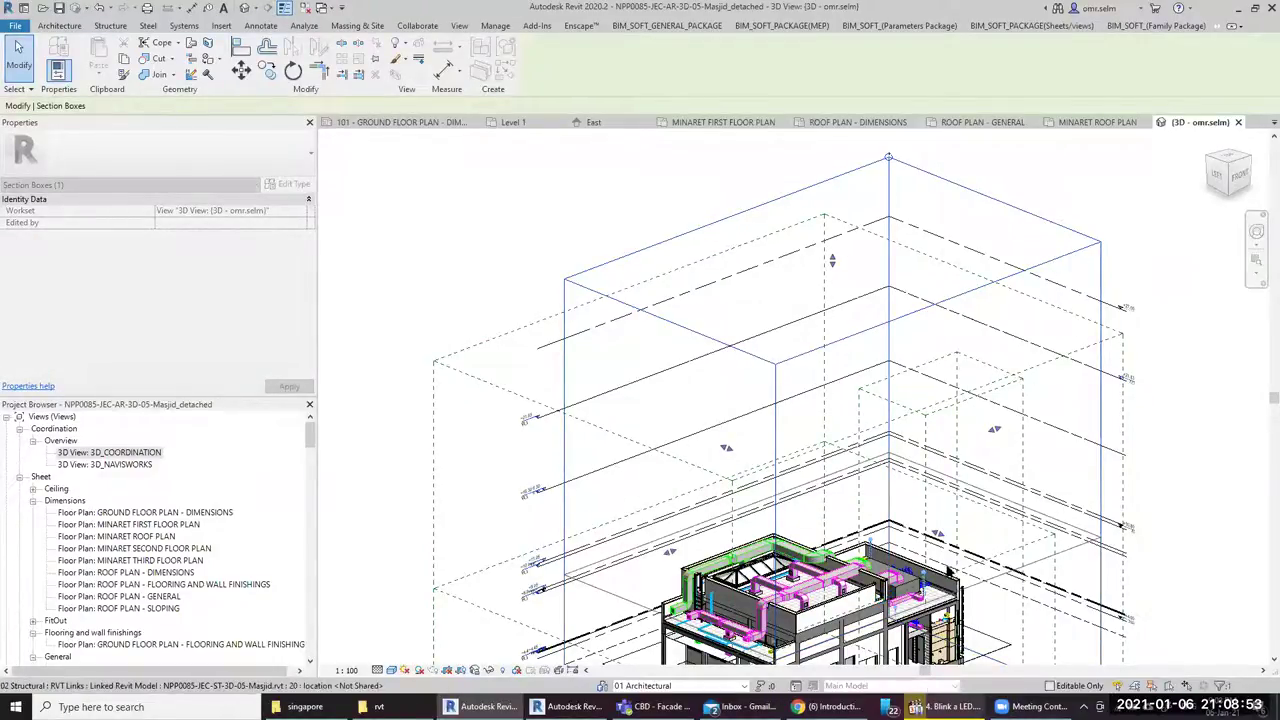
pyautogui.scroll(-2, 1002, 557)
pyautogui.moveTo(1006, 477)
pyautogui.keyDown('shift'); pyautogui.mouseDown(button='middle')
pyautogui.moveTo(776, 436)
pyautogui.moveTo(690, 374)
pyautogui.mouseUp(button='middle'); pyautogui.keyUp('shift')
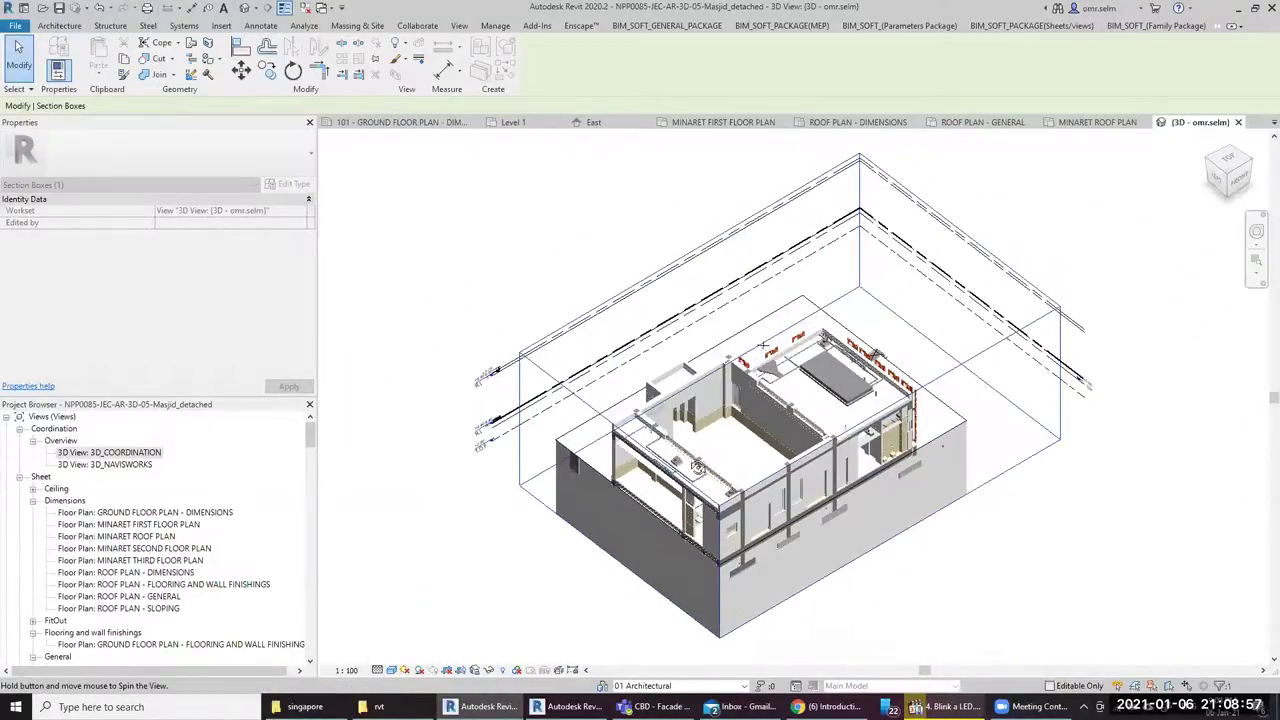
pyautogui.scroll(2, 688, 372)
pyautogui.scroll(2, 686, 370)
pyautogui.scroll(2, 688, 370)
pyautogui.scroll(2, 790, 428)
pyautogui.scroll(1, 789, 420)
pyautogui.scroll(2, 827, 421)
pyautogui.keyDown('shift'); pyautogui.moveTo(827, 421); pyautogui.dragTo(869, 478, button='middle'); pyautogui.keyUp('shift')
# Deselect the section box and orbit in on the wall thermostat
pyautogui.scroll(2, 860, 440)
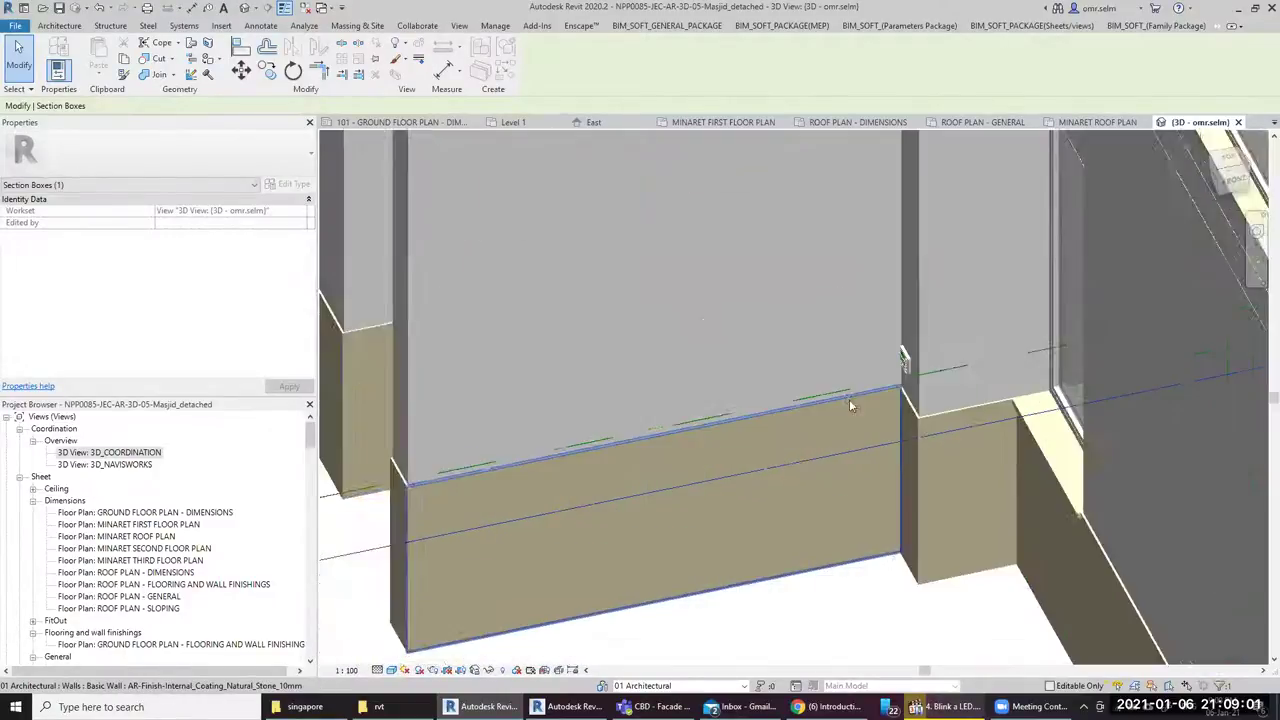
pyautogui.scroll(2, 849, 399)
pyautogui.scroll(2, 938, 340)
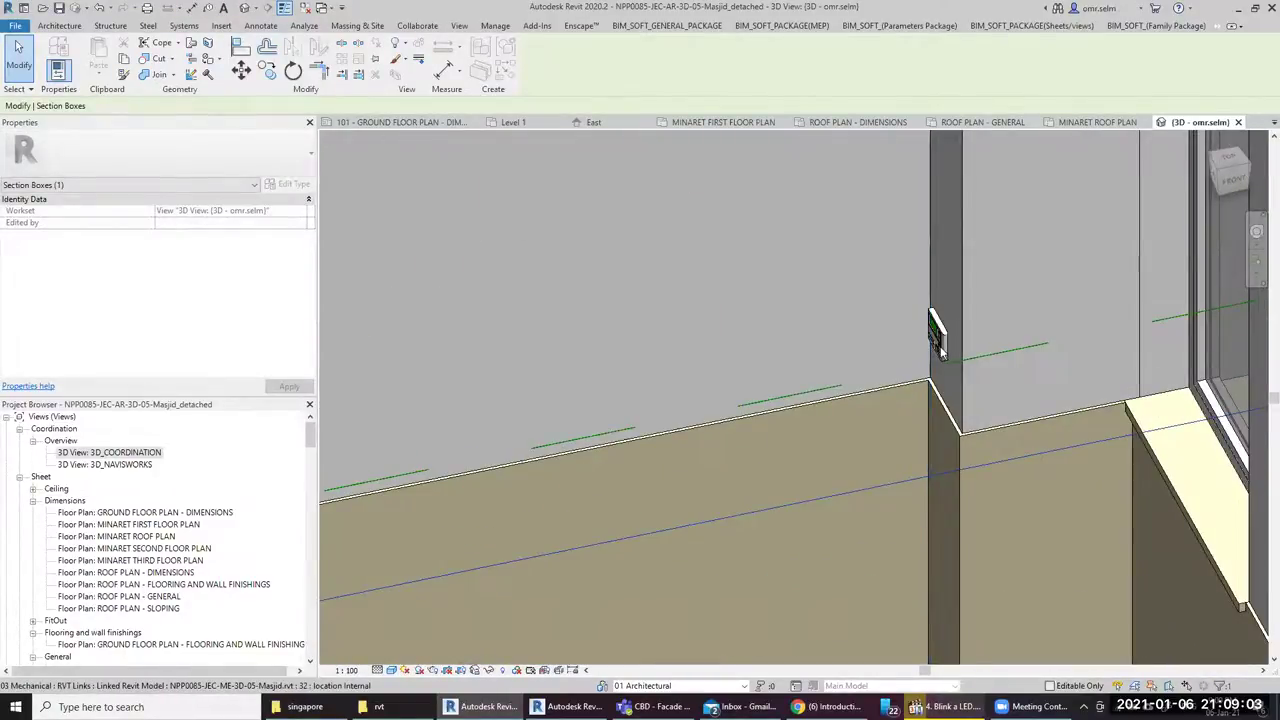
pyautogui.press('Escape')
pyautogui.click(938, 340)
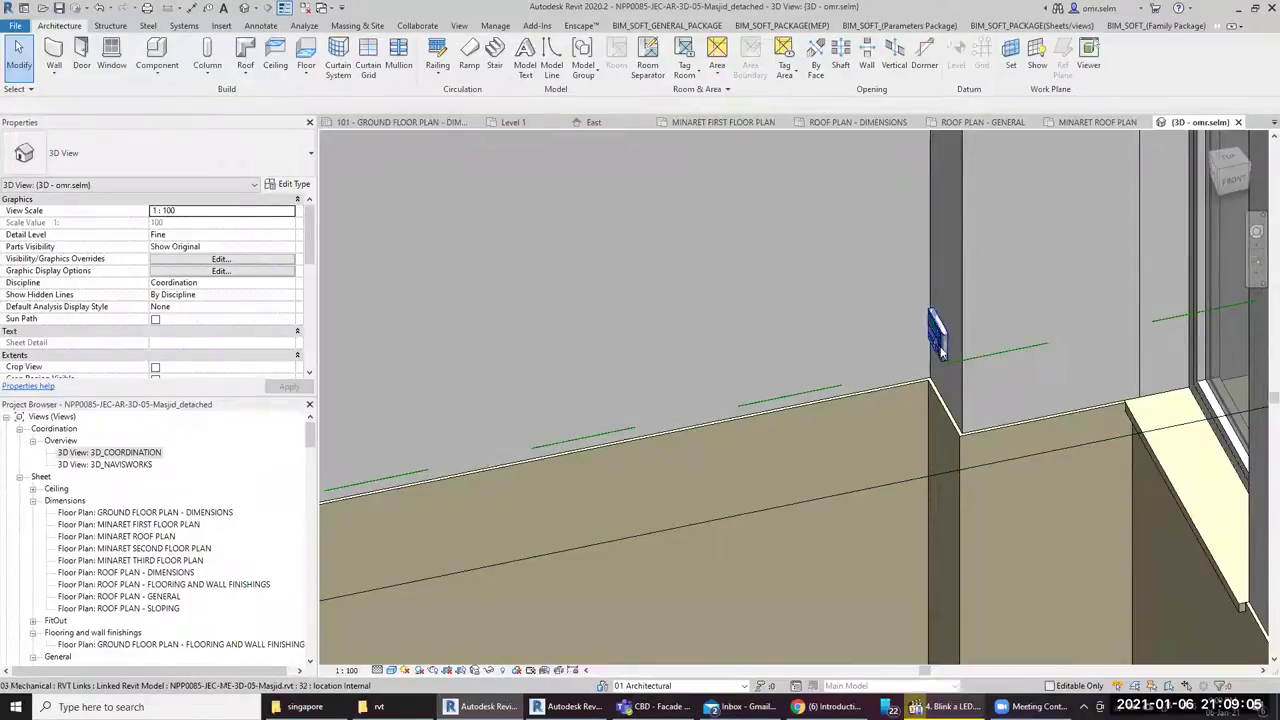
pyautogui.keyDown('shift'); pyautogui.moveTo(891, 500); pyautogui.dragTo(966, 416, button='middle'); pyautogui.keyUp('shift')
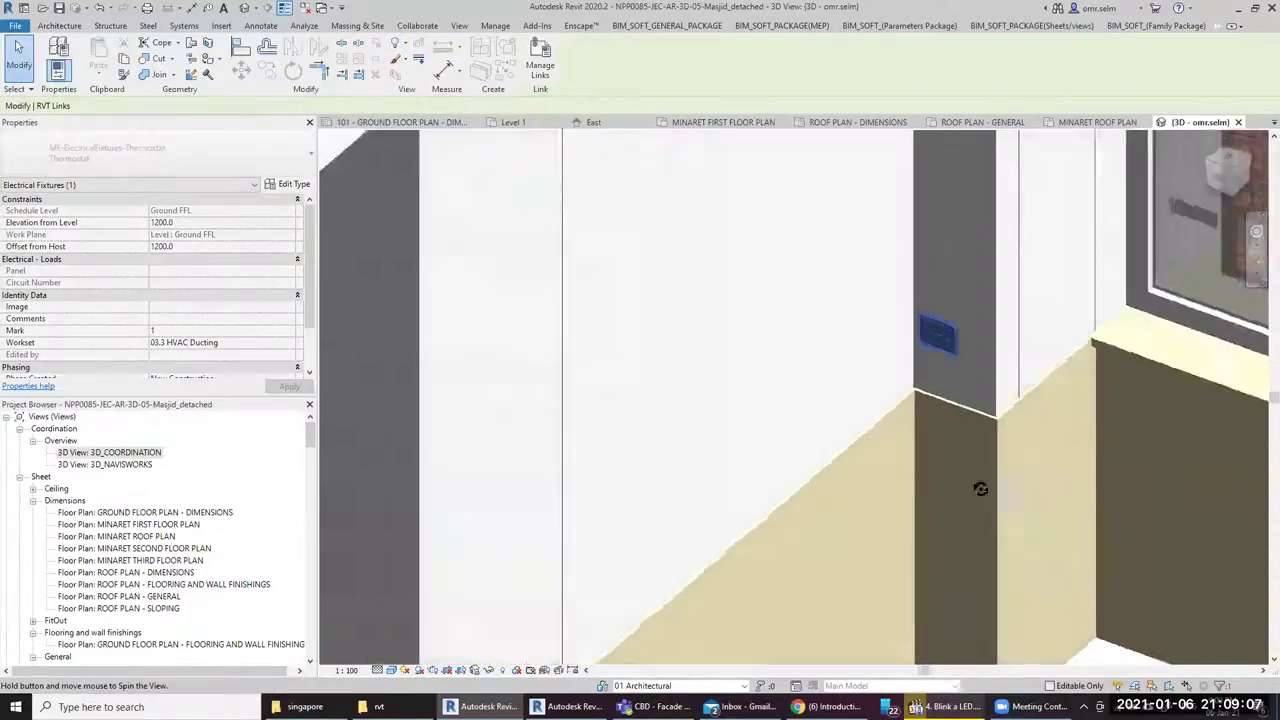
pyautogui.scroll(2, 958, 350)
pyautogui.press('Escape')
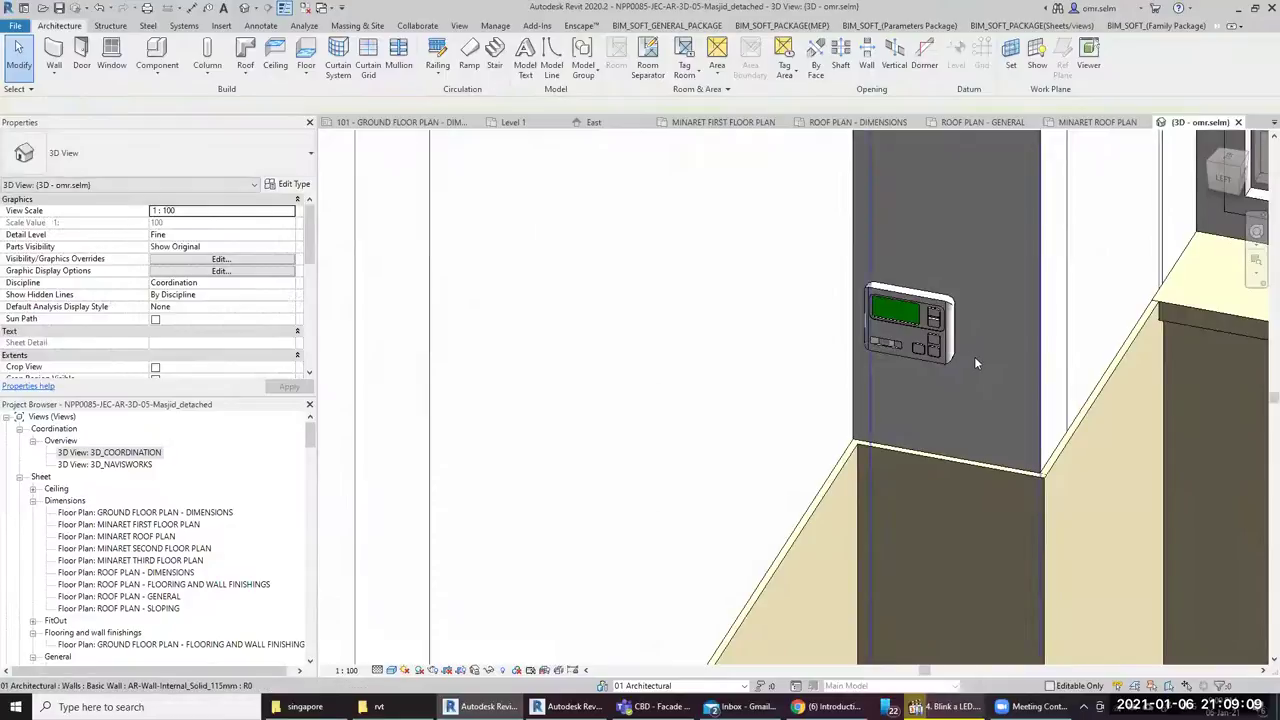
pyautogui.scroll(2, 974, 356)
pyautogui.moveTo(974, 356)
pyautogui.keyDown('shift'); pyautogui.mouseDown(button='middle')
pyautogui.moveTo(962, 242)
pyautogui.moveTo(700, 430)
pyautogui.mouseUp(button='middle'); pyautogui.keyUp('shift')
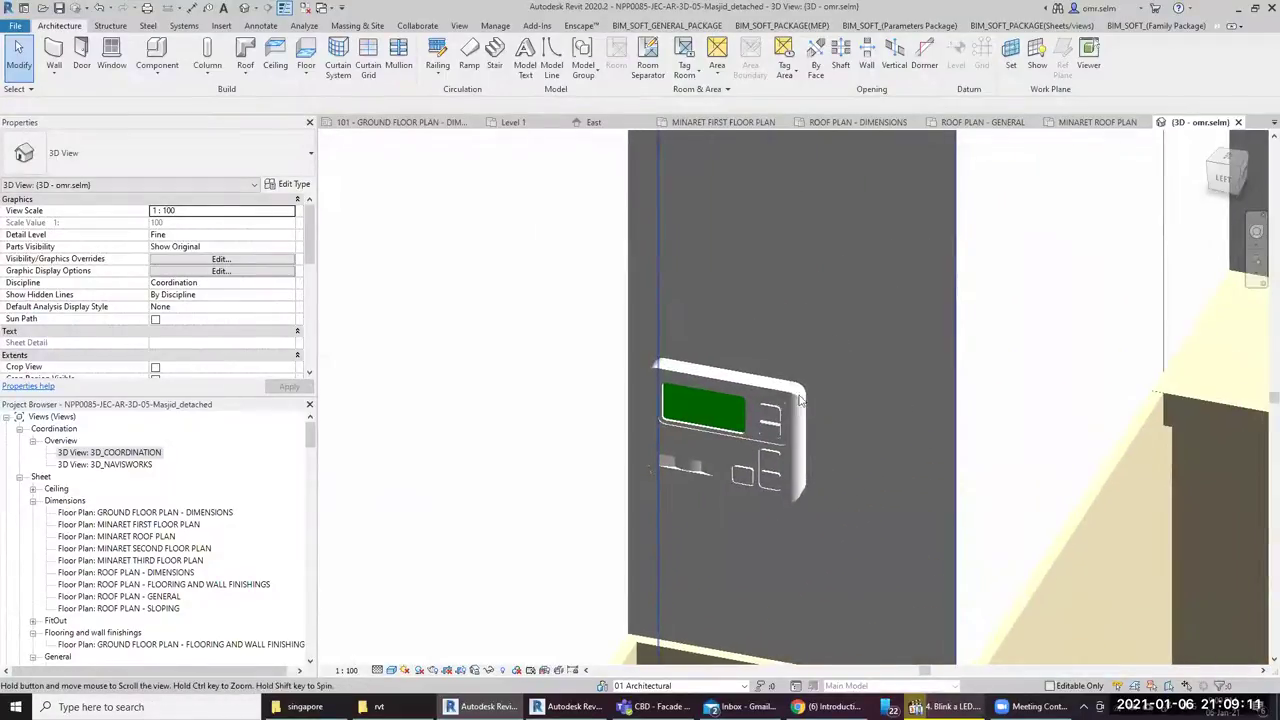
pyautogui.scroll(-2, 686, 444)
pyautogui.scroll(-2, 686, 444)
# Orbit down onto the roof and zoom in on the water tank's pipe runs and valves
pyautogui.keyDown('shift'); pyautogui.moveTo(1046, 496); pyautogui.dragTo(688, 449, button='middle'); pyautogui.keyUp('shift')
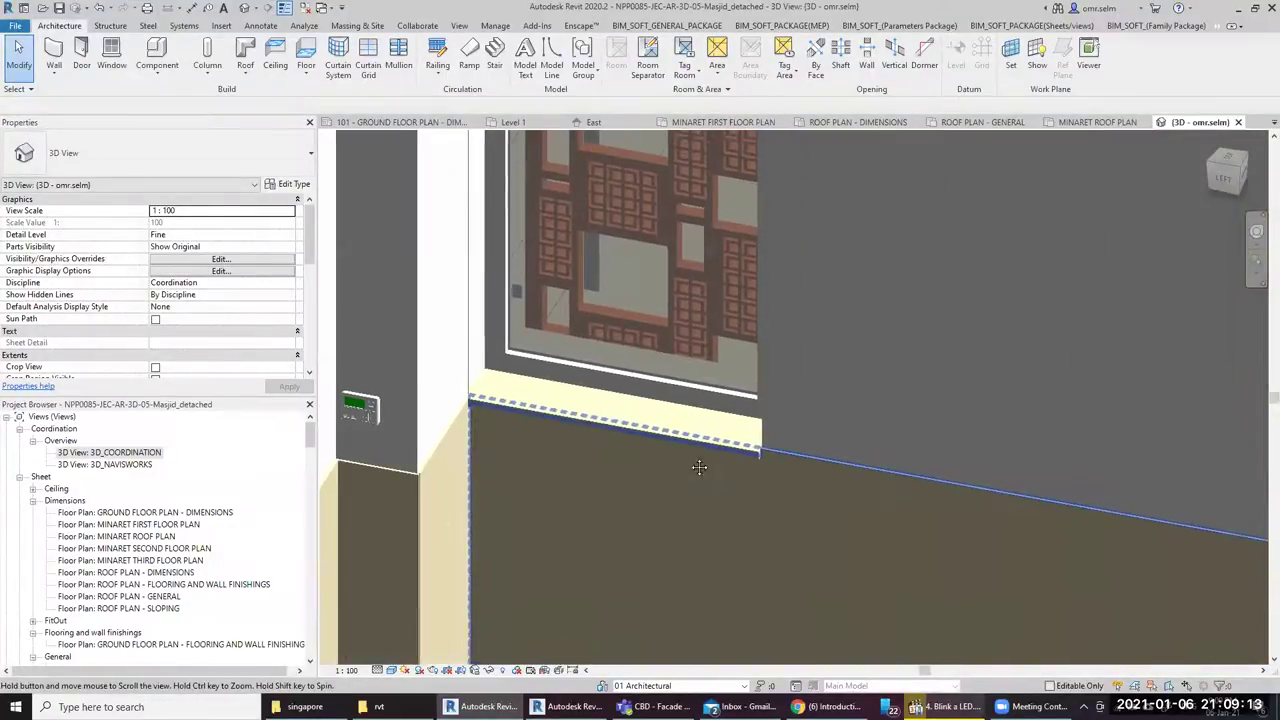
pyautogui.scroll(-3, 688, 449)
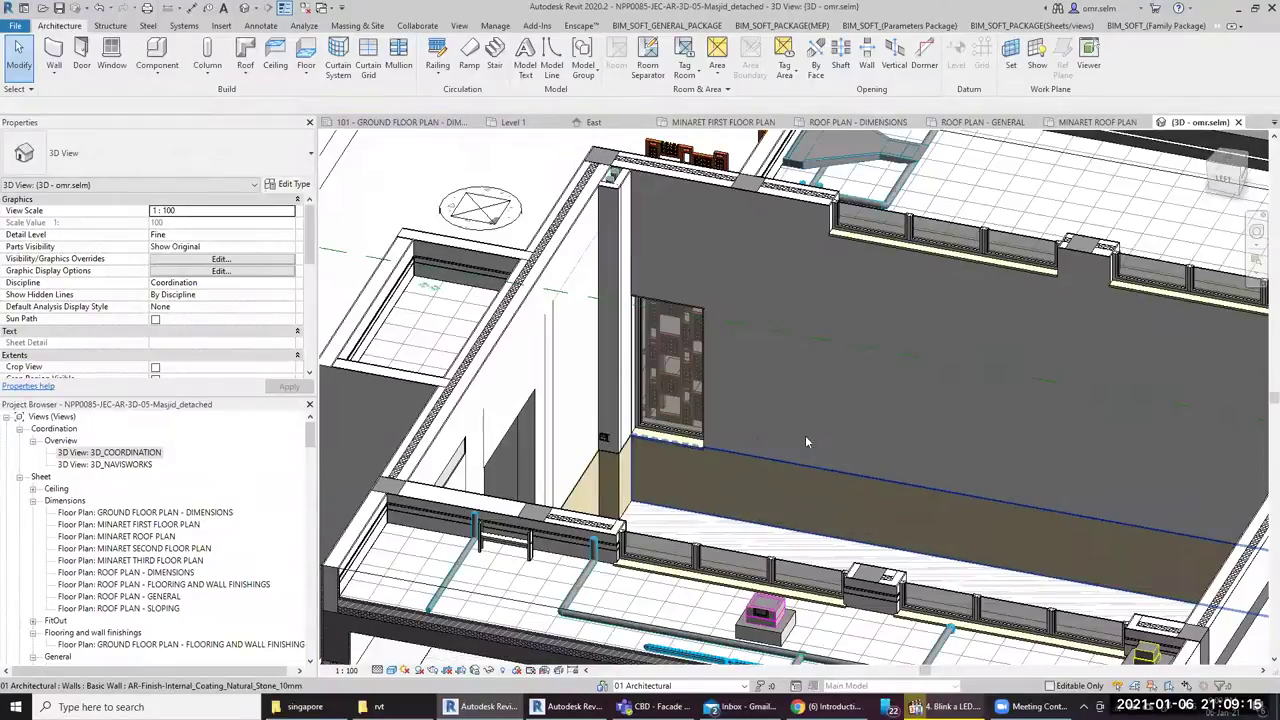
pyautogui.scroll(-3, 807, 441)
pyautogui.keyDown('shift'); pyautogui.moveTo(966, 526); pyautogui.dragTo(930, 544, button='middle'); pyautogui.keyUp('shift')
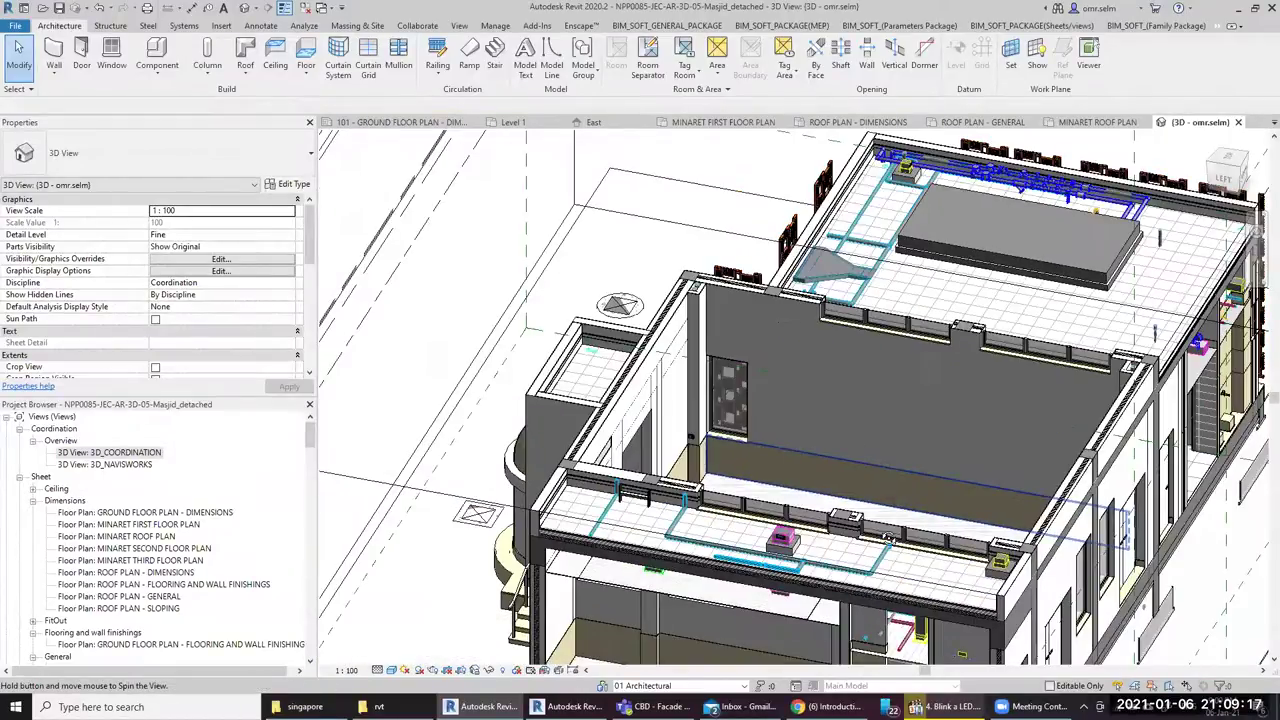
pyautogui.scroll(4, 829, 337)
pyautogui.moveTo(944, 305)
pyautogui.mouseDown(button='middle')
pyautogui.moveTo(764, 385)
pyautogui.moveTo(769, 460)
pyautogui.mouseUp(button='middle')
pyautogui.scroll(-2, 719, 407)
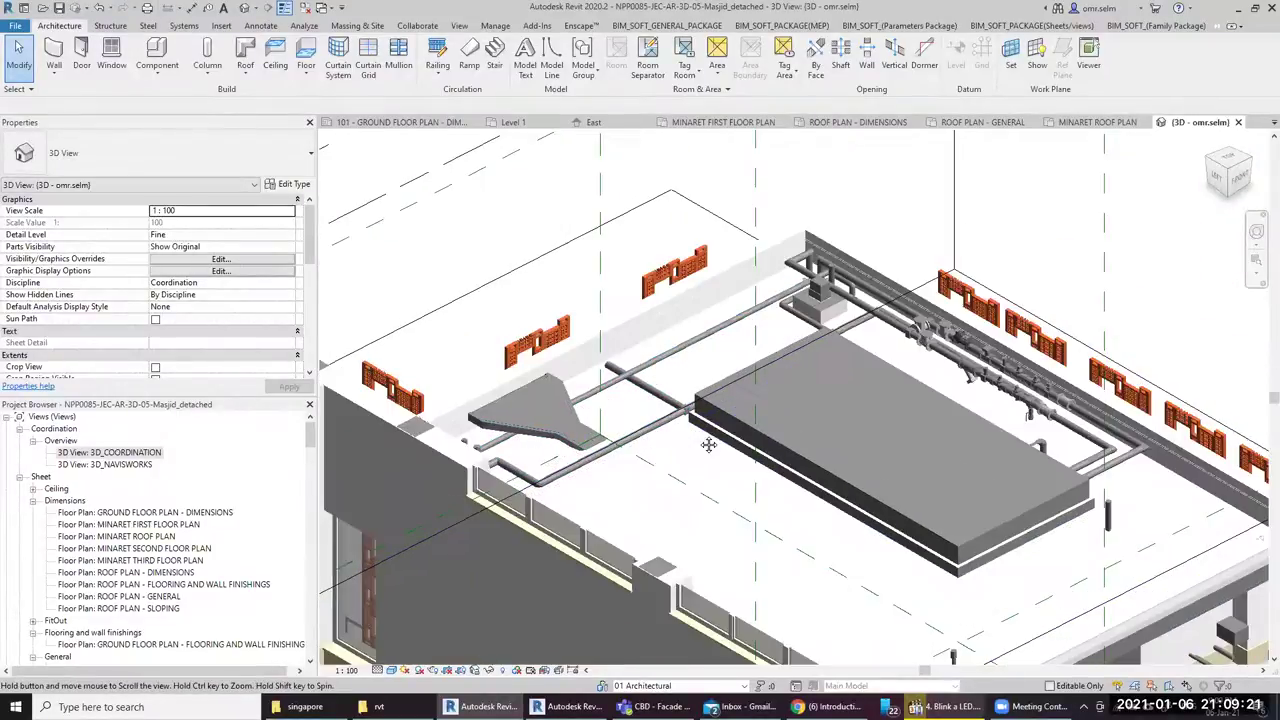
pyautogui.scroll(3, 820, 480)
pyautogui.scroll(2, 860, 498)
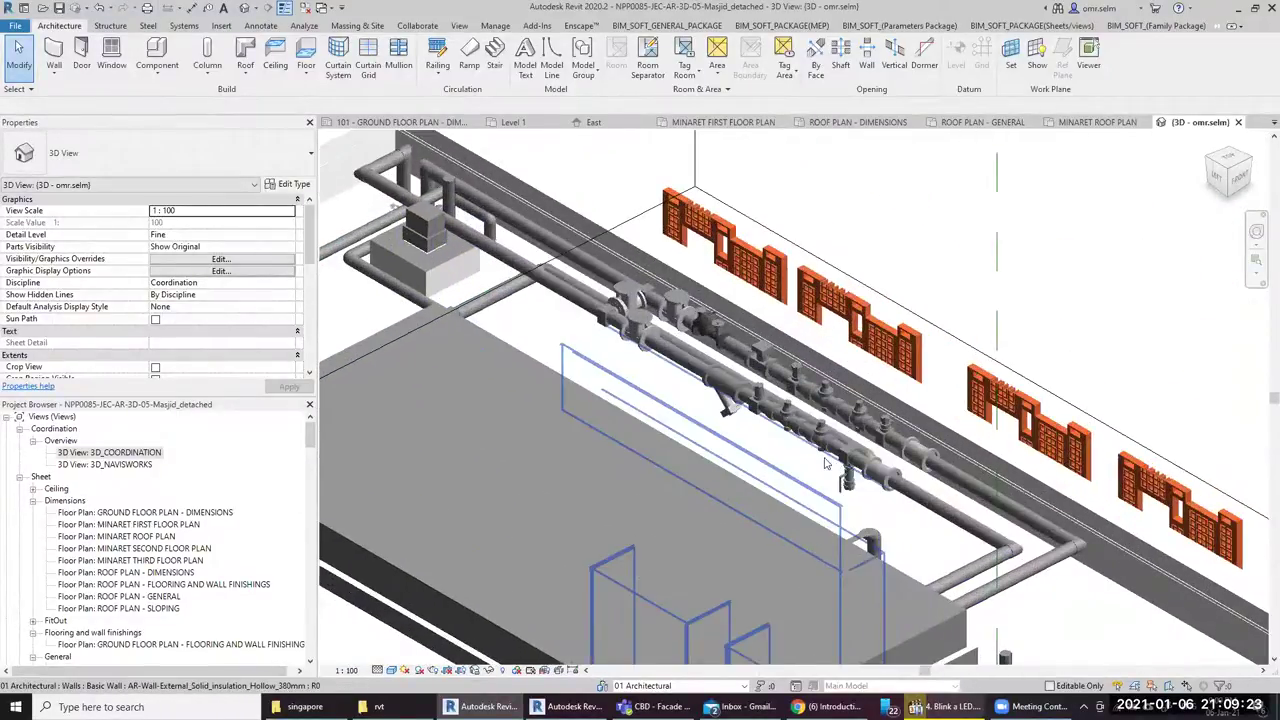
pyautogui.scroll(2, 870, 505)
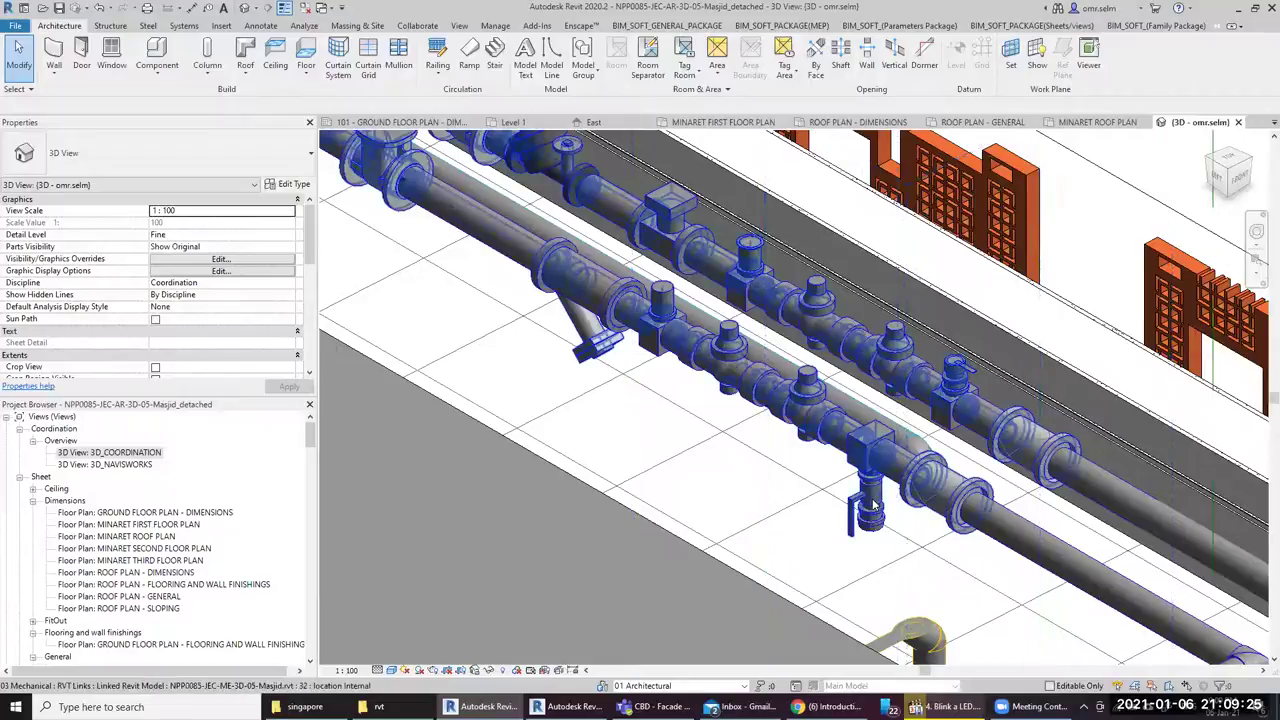
# Select a linked mechanical valve to read its Workset in Properties, then deselect
pyautogui.click(838, 492)
pyautogui.scroll(-2, 772, 458)
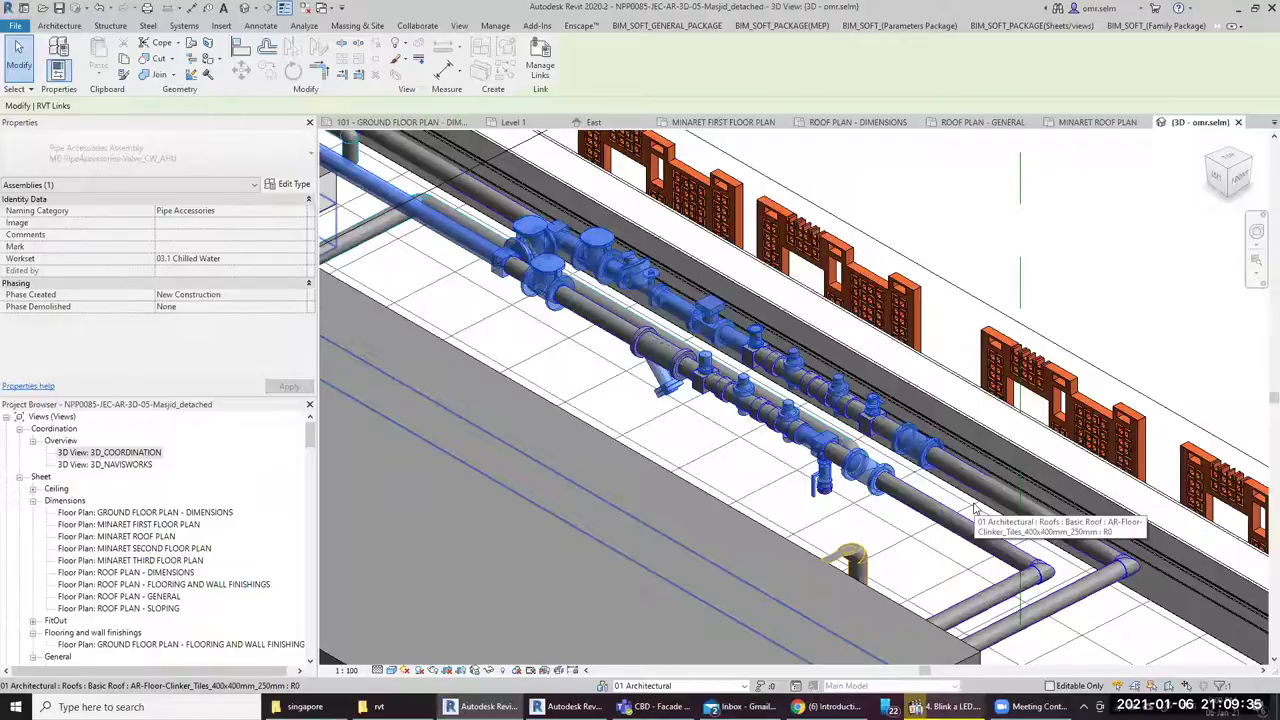
pyautogui.scroll(-2, 975, 508)
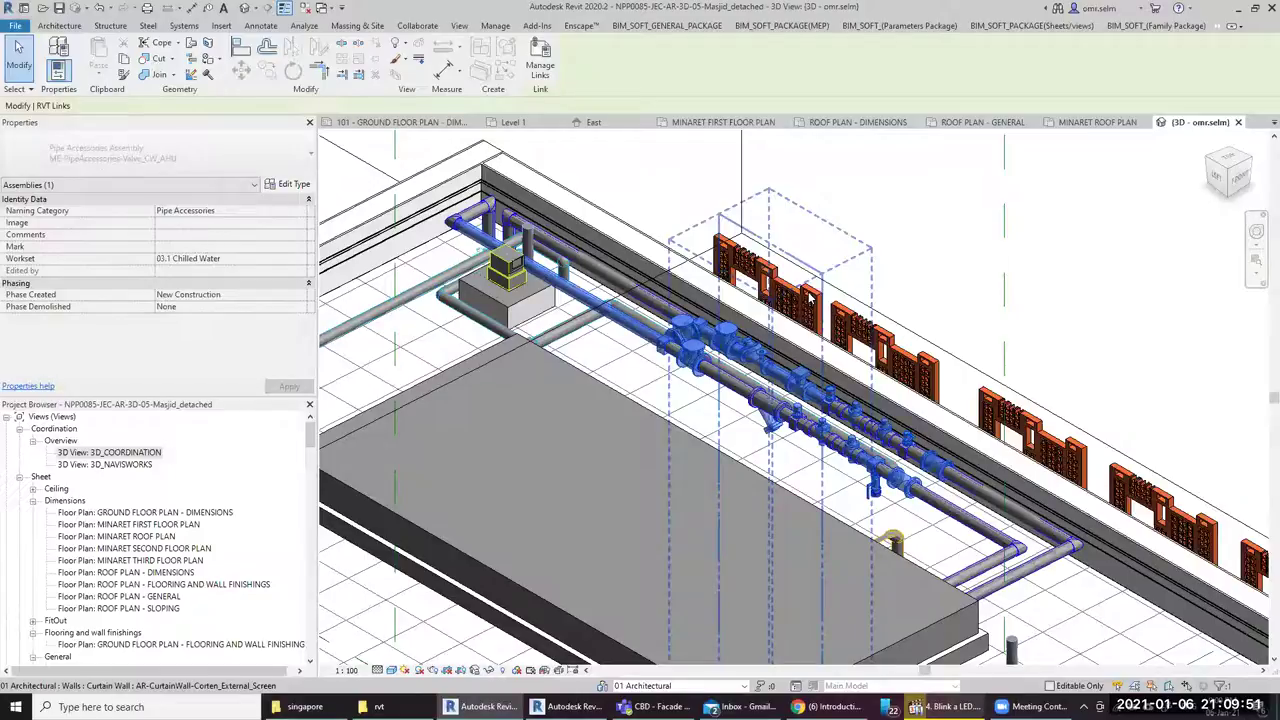
pyautogui.scroll(-2, 812, 298)
pyautogui.press('Escape')
# Orbit and zoom out to show the whole roof inside the section box
pyautogui.keyDown('shift'); pyautogui.moveTo(812, 298); pyautogui.dragTo(1095, 530, button='middle'); pyautogui.keyUp('shift')
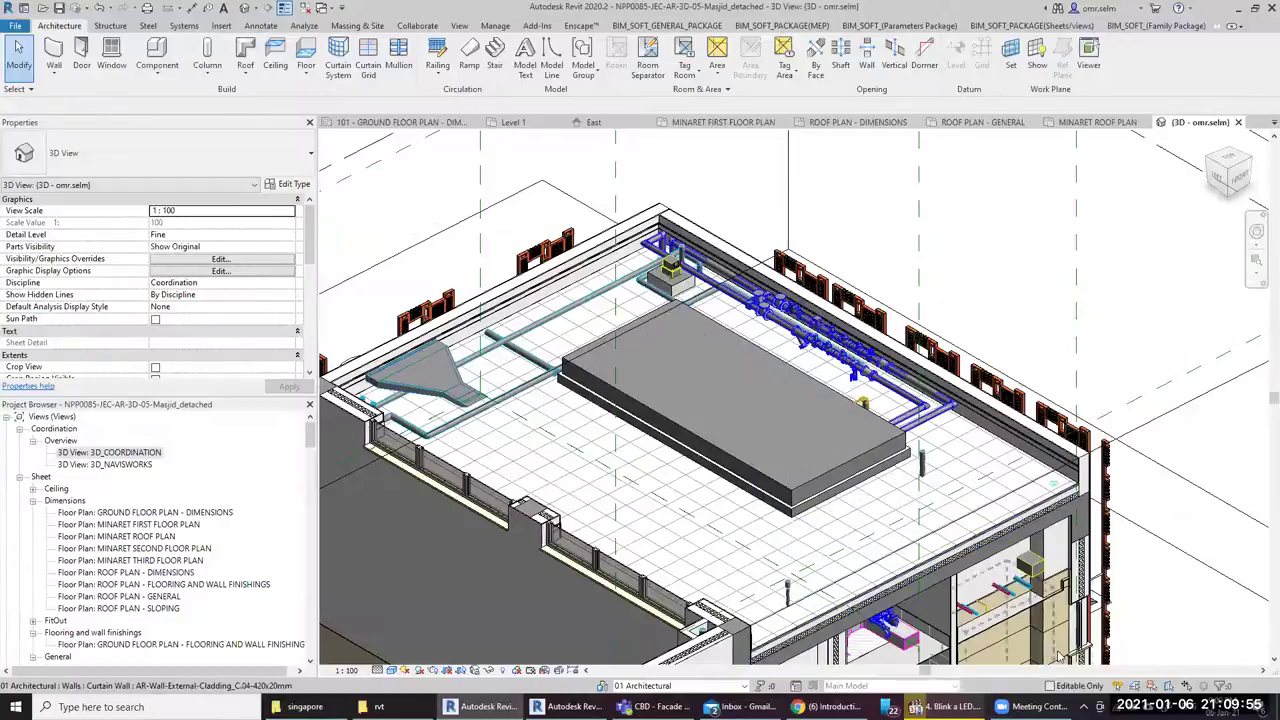
pyautogui.scroll(2, 1056, 650)
pyautogui.scroll(2, 1032, 578)
pyautogui.scroll(-2, 908, 402)
pyautogui.scroll(-2, 910, 396)
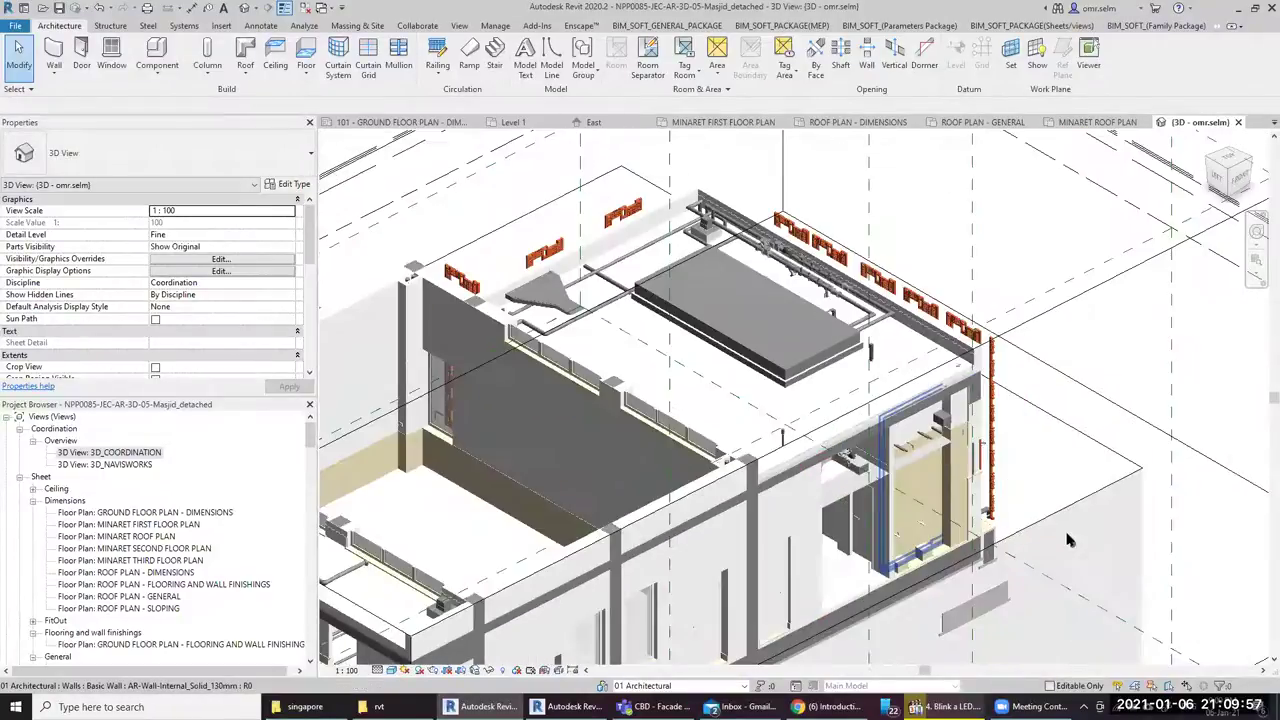
pyautogui.scroll(1, 923, 364)
pyautogui.scroll(-2, 923, 364)
# Select the section box and nudge its boundary slightly
pyautogui.scroll(-2, 923, 364)
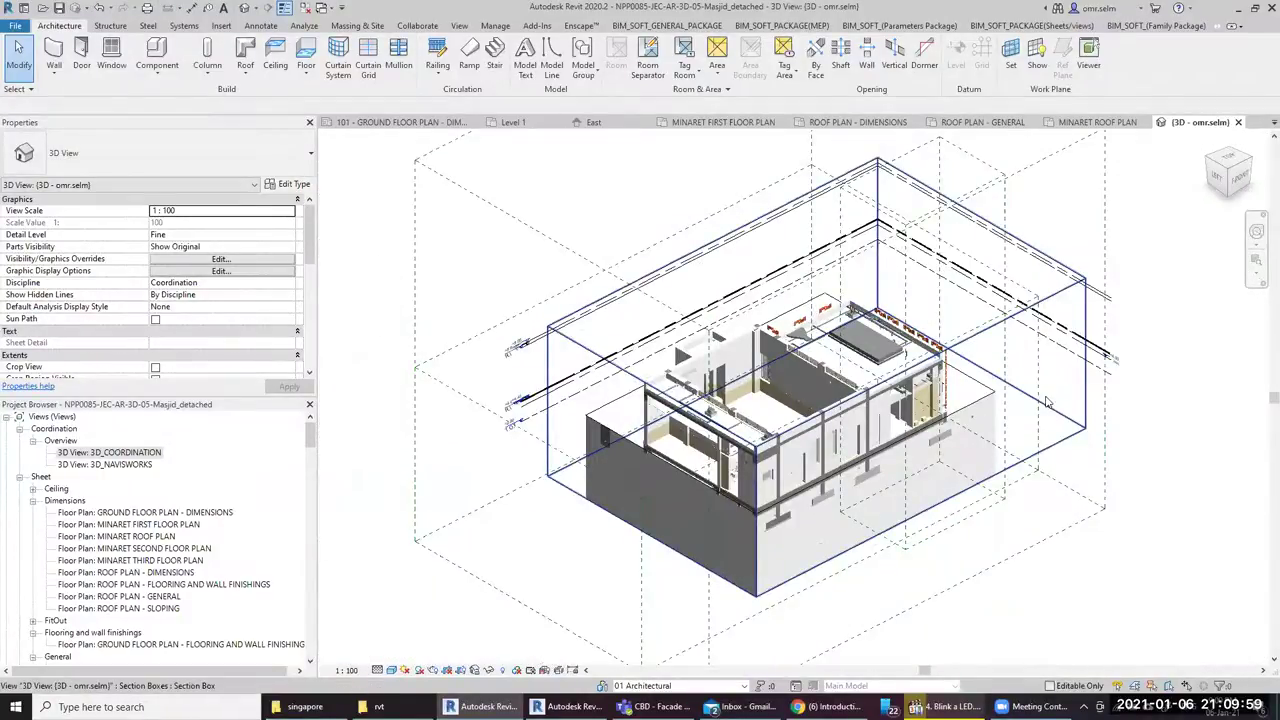
pyautogui.click(1065, 450)
pyautogui.moveTo(1065, 452); pyautogui.dragTo(1050, 440)
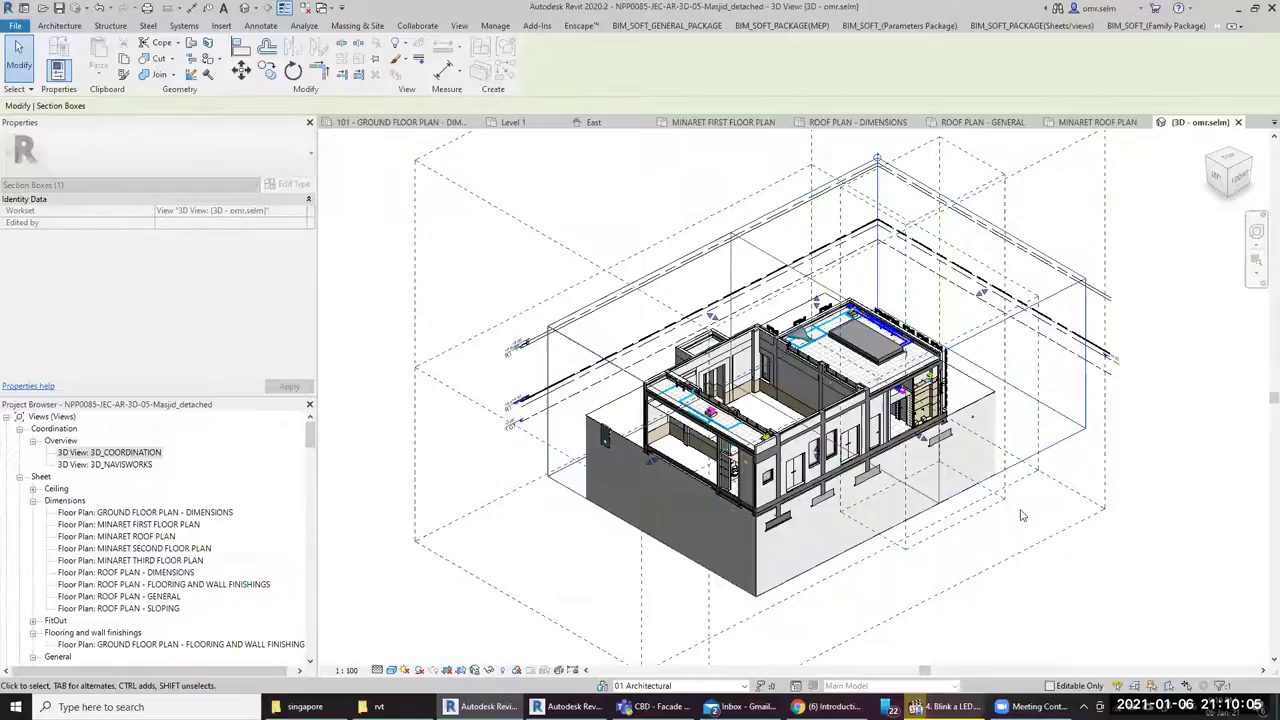
# Orbit the section-boxed building to show the cut ground floor beside the rooftop tank
pyautogui.keyDown('shift'); pyautogui.moveTo(1021, 515); pyautogui.dragTo(716, 481, button='middle'); pyautogui.keyUp('shift')
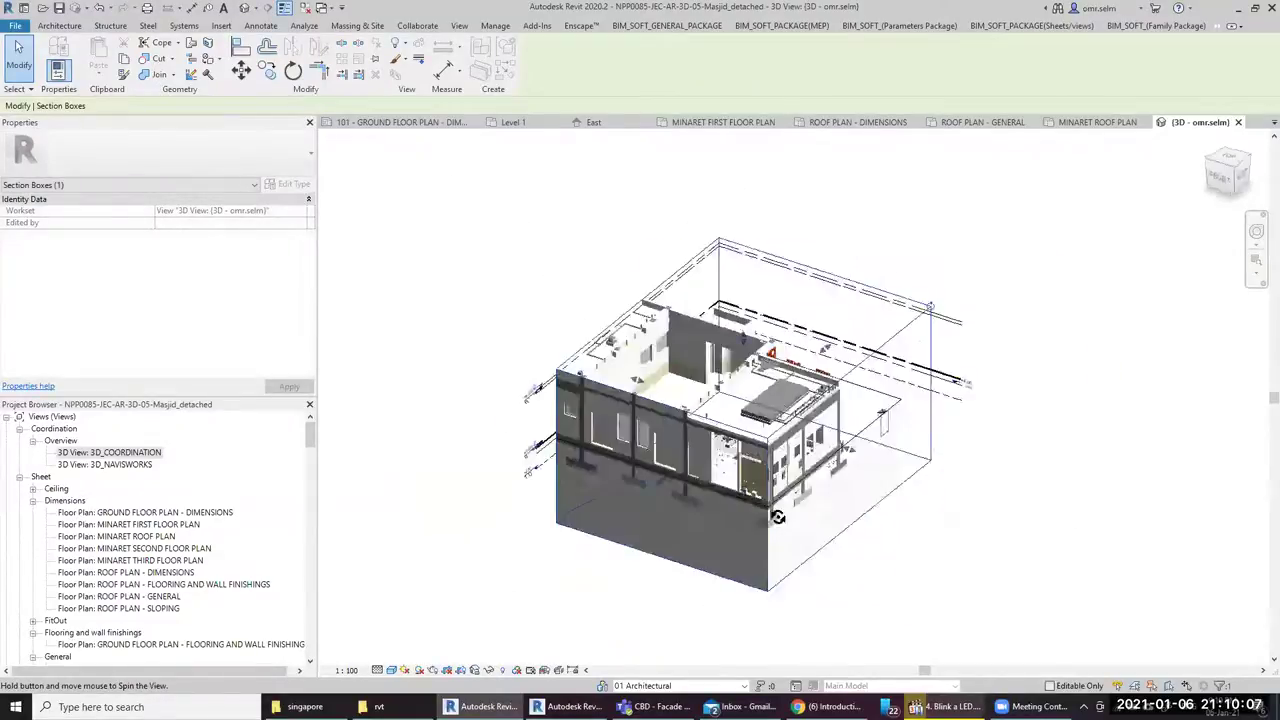
pyautogui.scroll(3, 716, 481)
pyautogui.scroll(3, 760, 482)
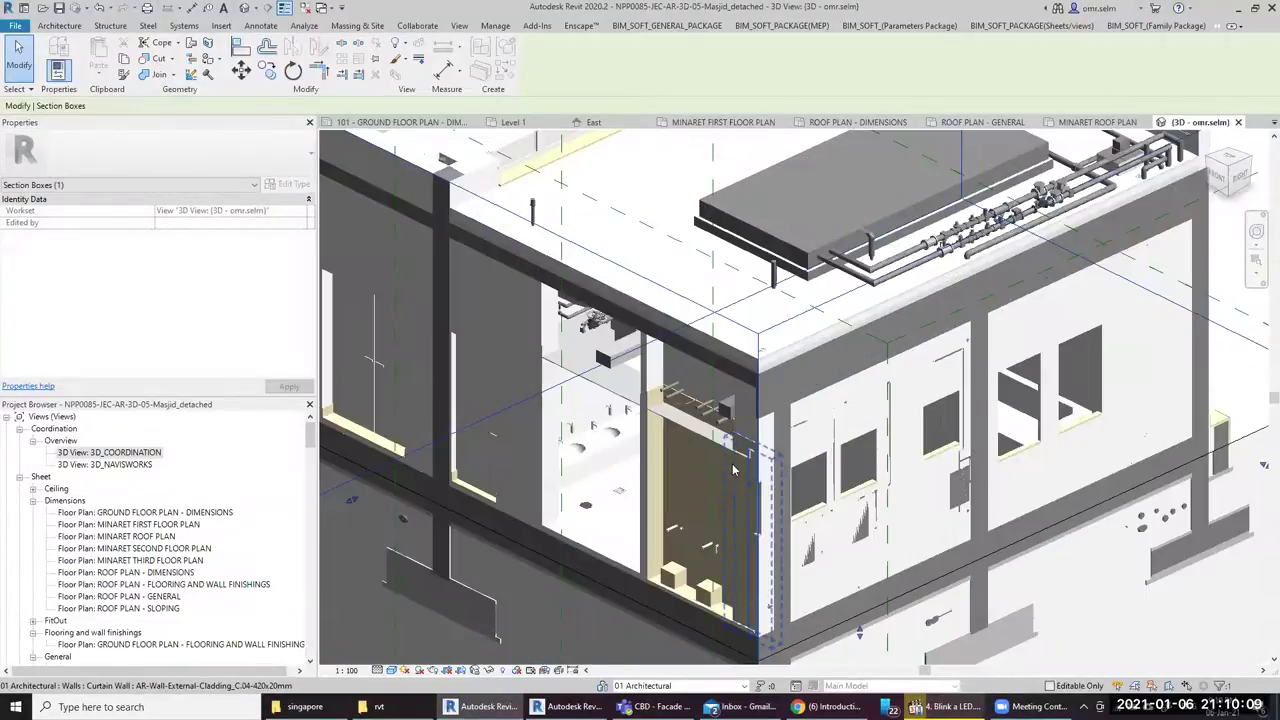
pyautogui.scroll(2, 831, 484)
pyautogui.scroll(-2, 831, 475)
pyautogui.scroll(2, 835, 468)
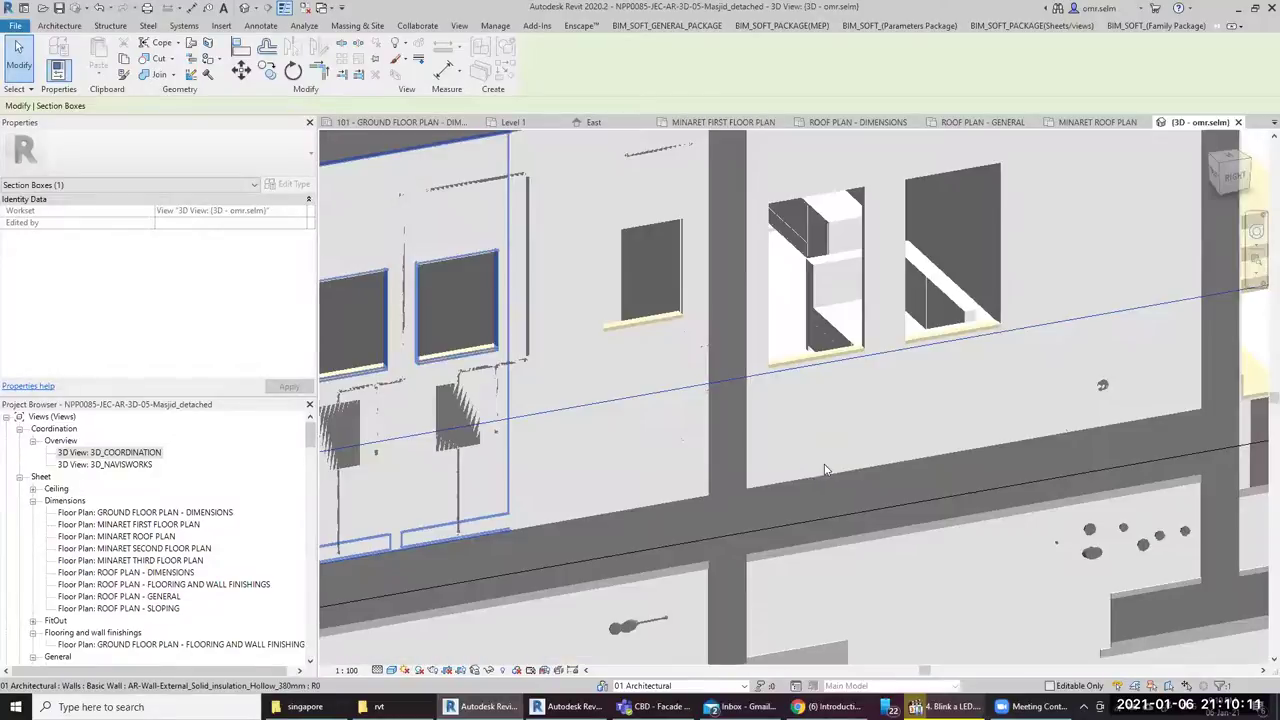
pyautogui.scroll(-3, 840, 460)
pyautogui.scroll(-2, 845, 454)
pyautogui.scroll(-2, 845, 454)
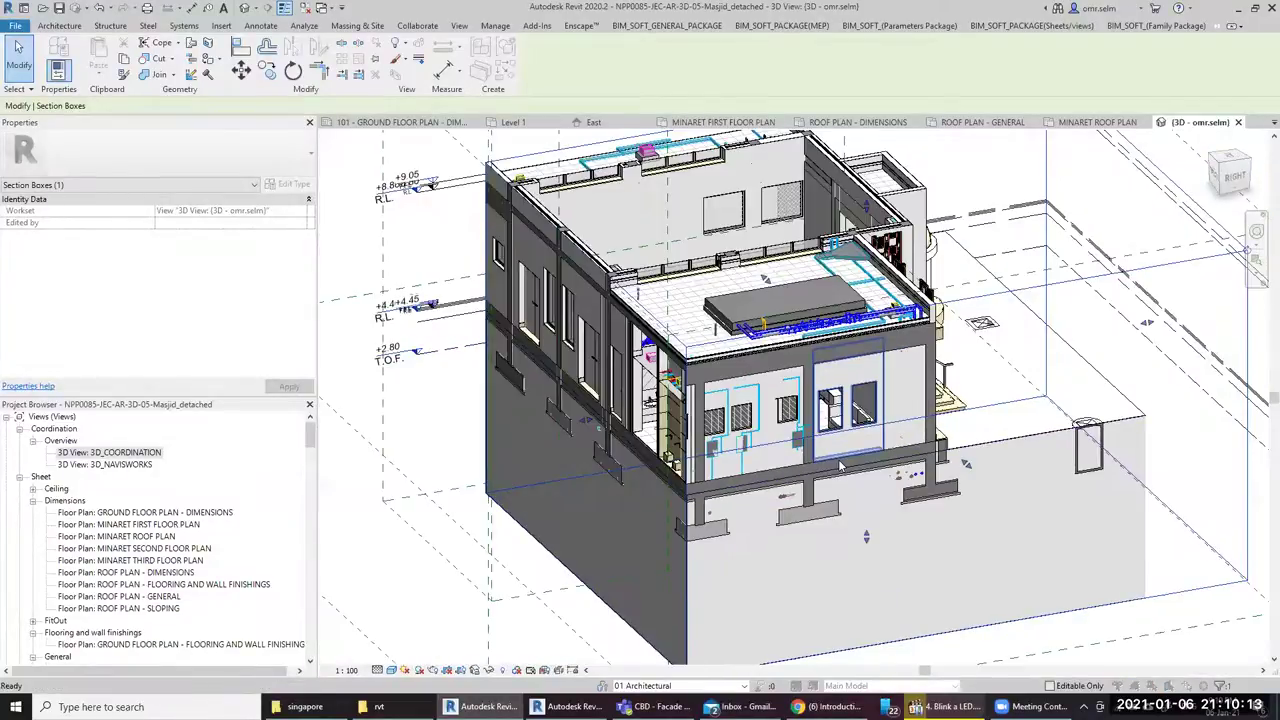
pyautogui.scroll(3, 922, 438)
# In Visibility/Graphic Overrides Worksets, set 03 Mechanical and 04 Public Health to Hide and confirm
pyautogui.press('v')
pyautogui.press('v')
pyautogui.click(667, 70)
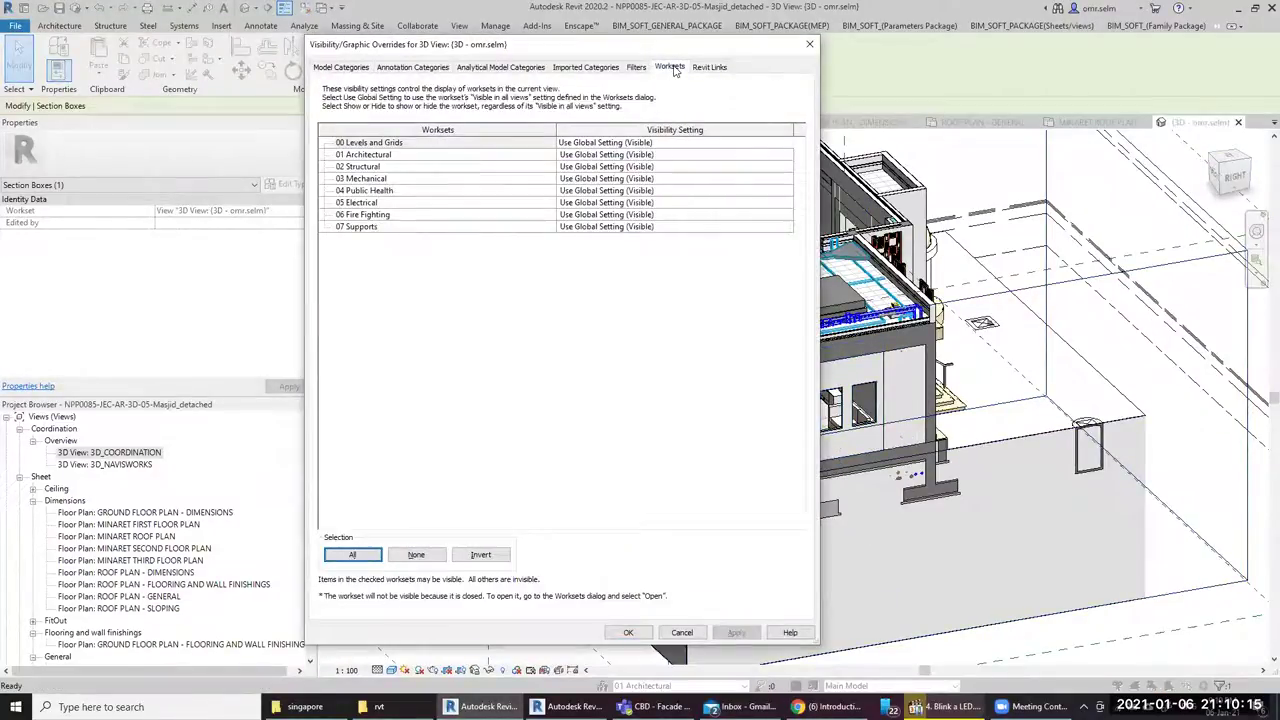
pyautogui.click(788, 179)
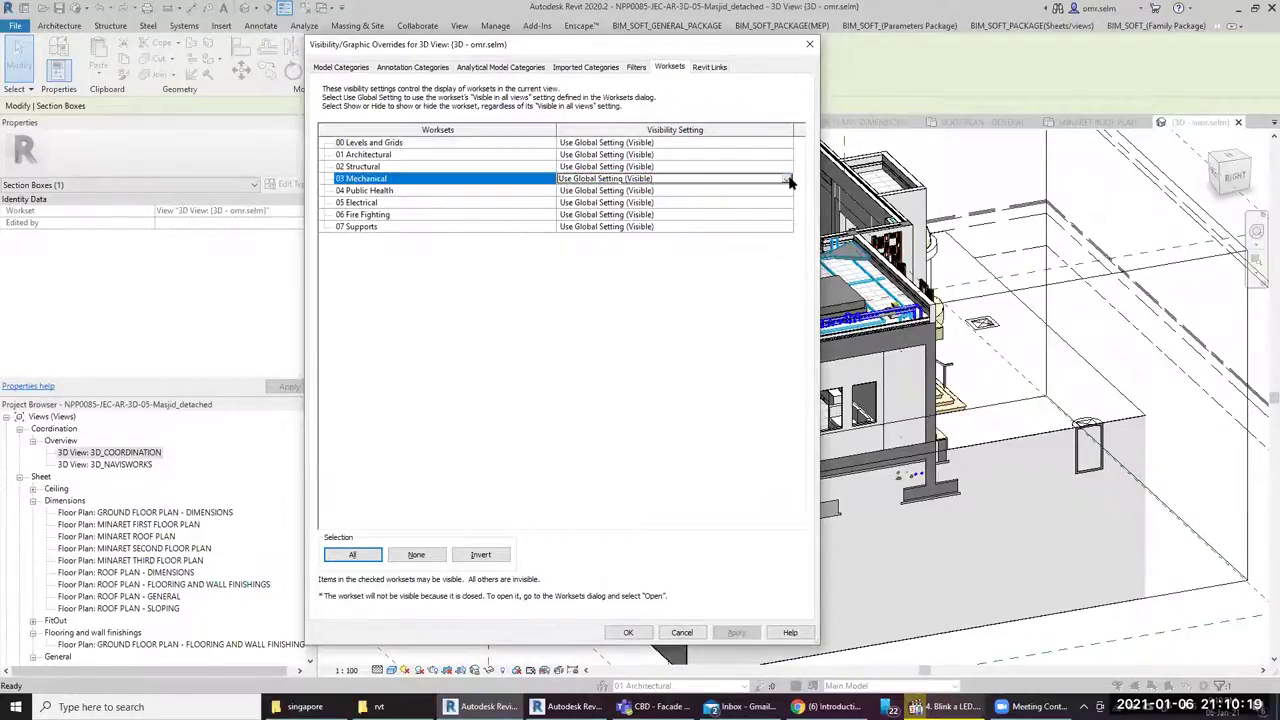
pyautogui.click(788, 179)
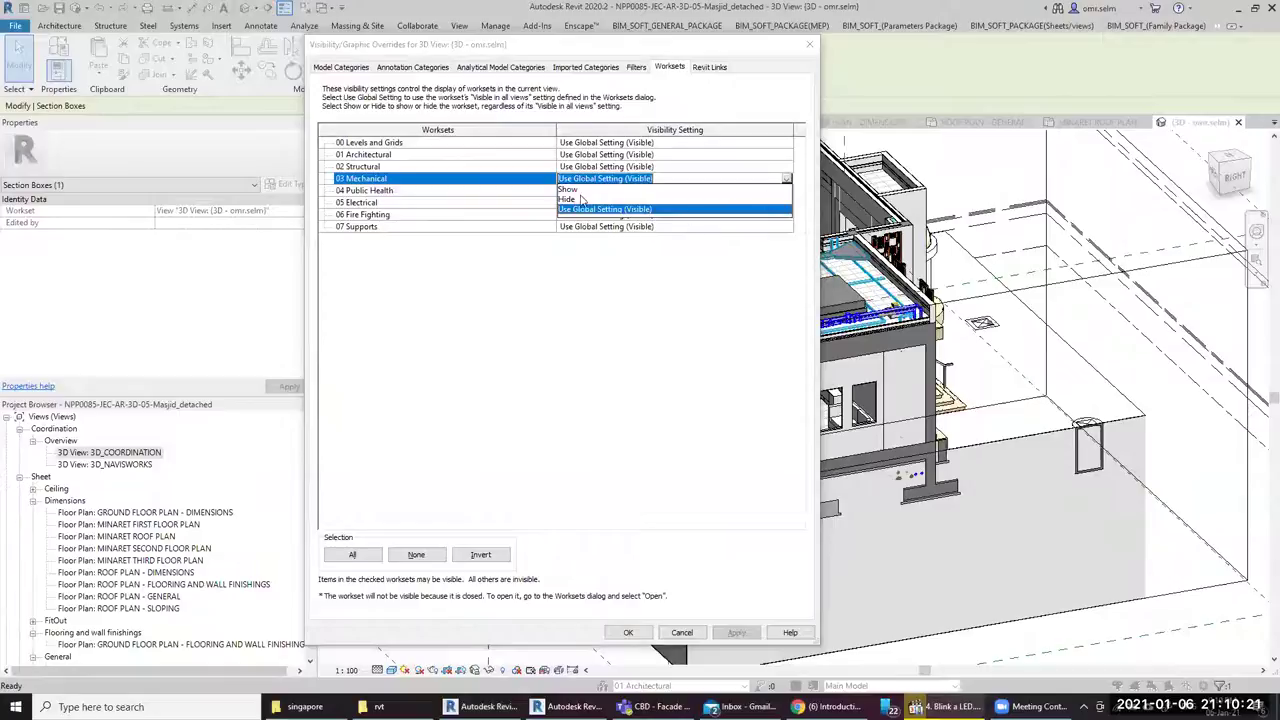
pyautogui.click(579, 199)
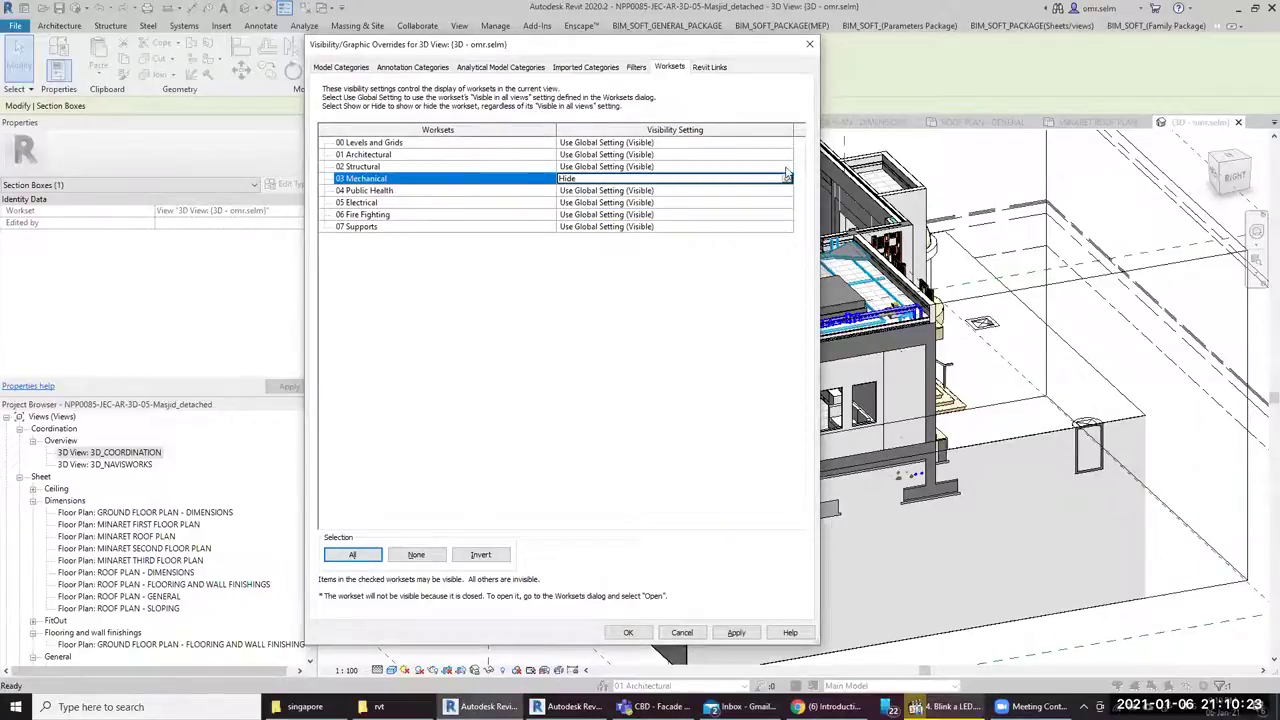
pyautogui.click(788, 191)
pyautogui.click(788, 191)
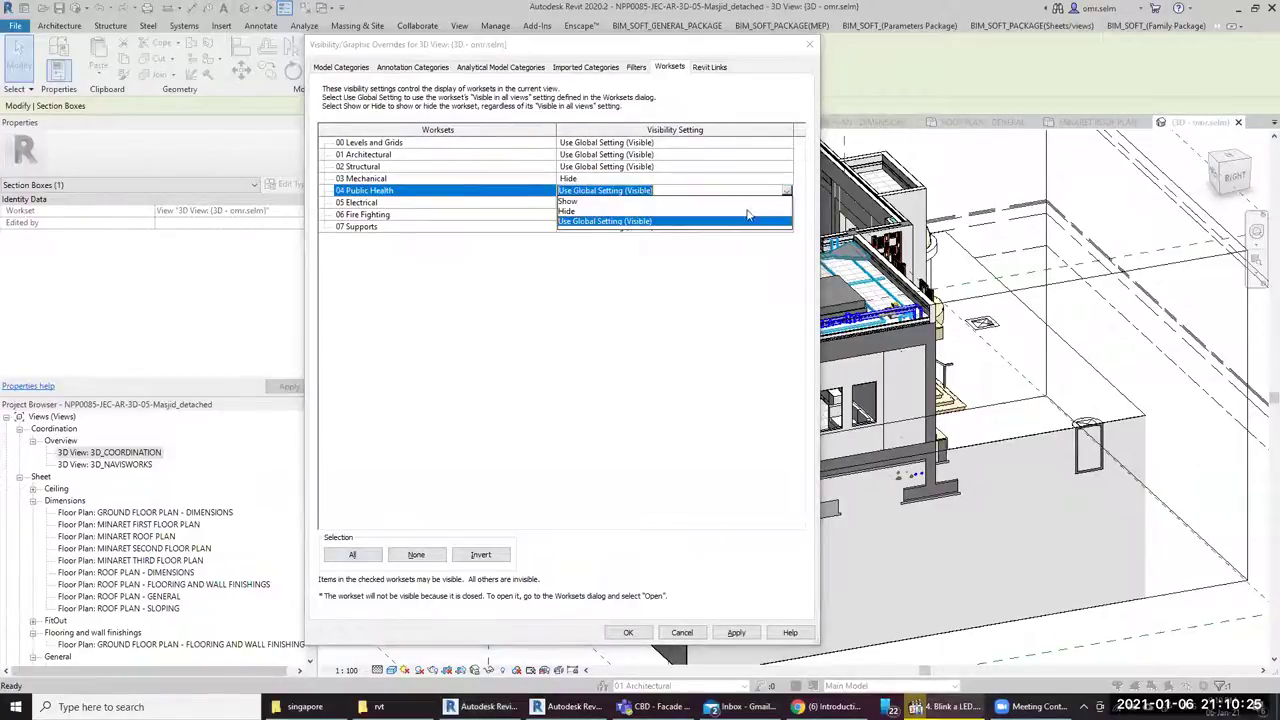
pyautogui.click(649, 213)
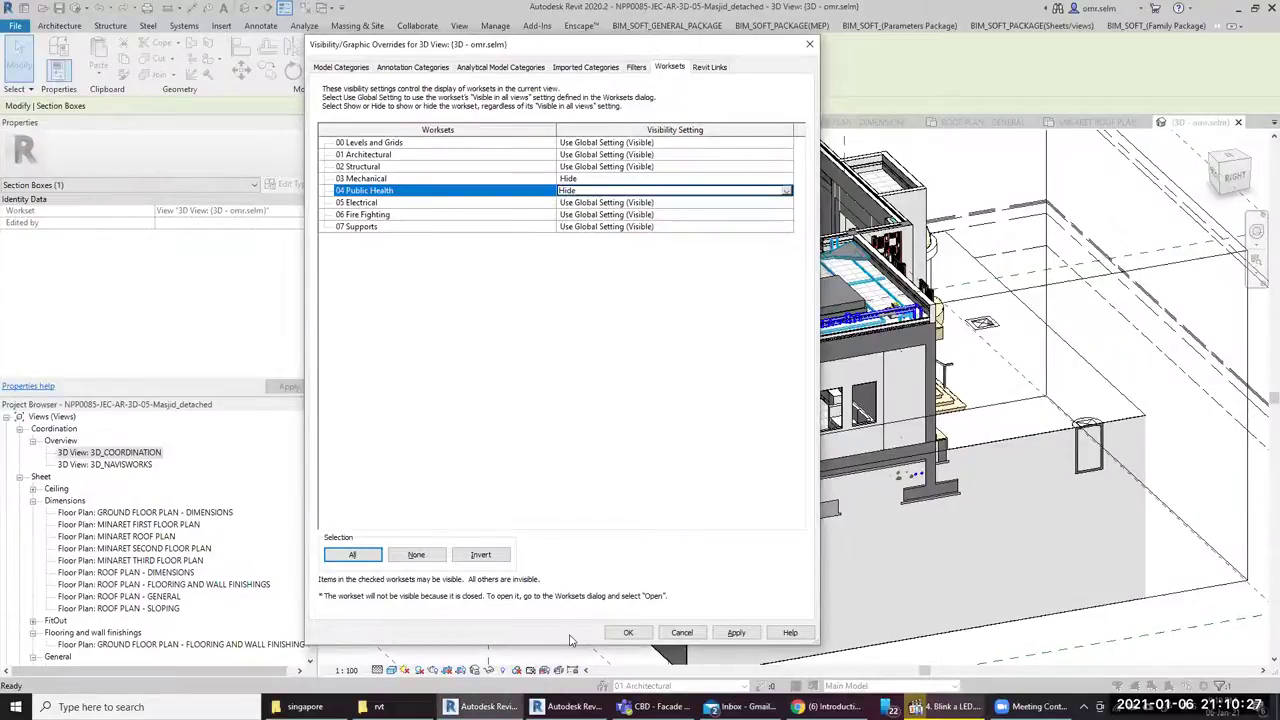
pyautogui.click(631, 633)
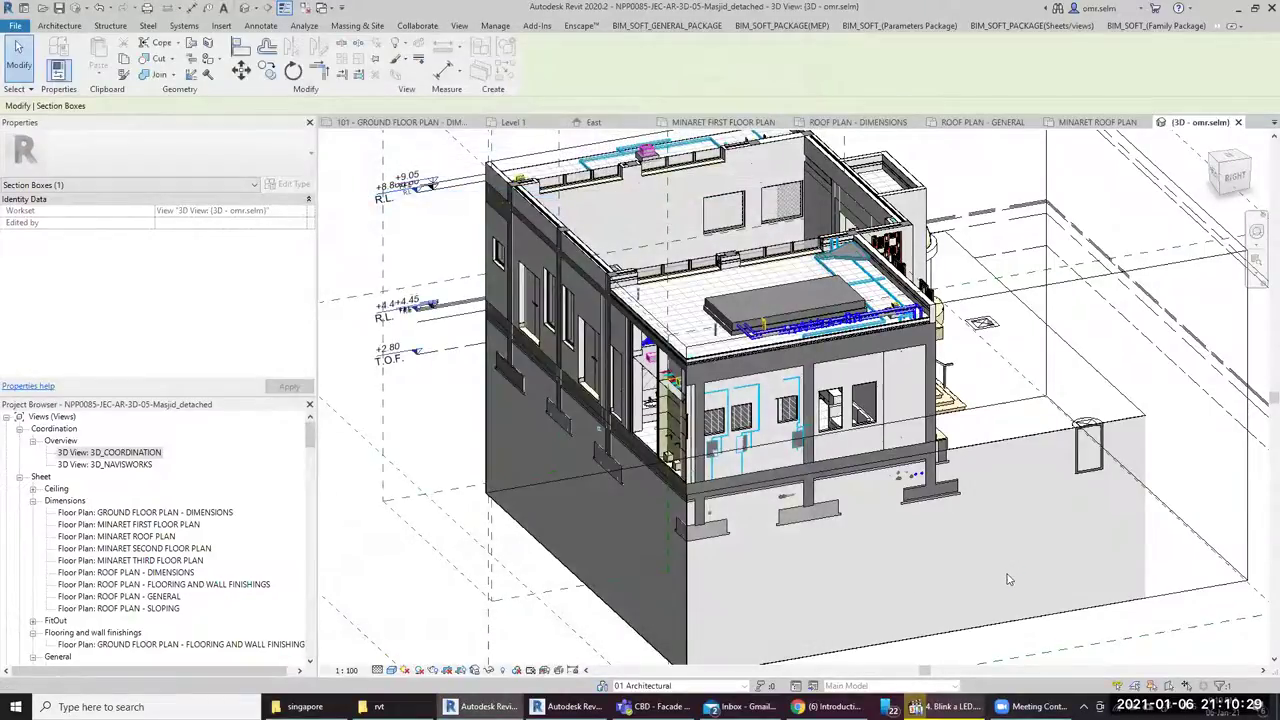
# Pan and zoom over to the small box on the roof
pyautogui.scroll(5, 798, 364)
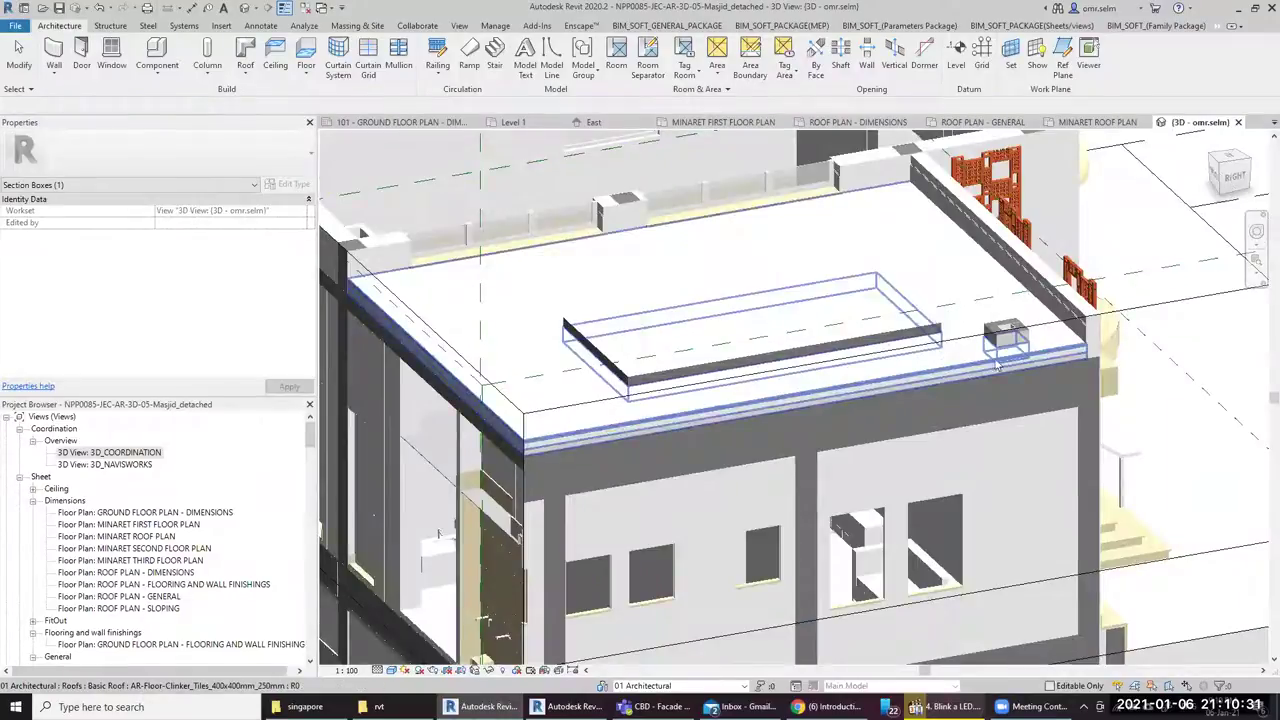
pyautogui.scroll(2, 798, 364)
pyautogui.moveTo(798, 364); pyautogui.dragTo(703, 370, button='middle')
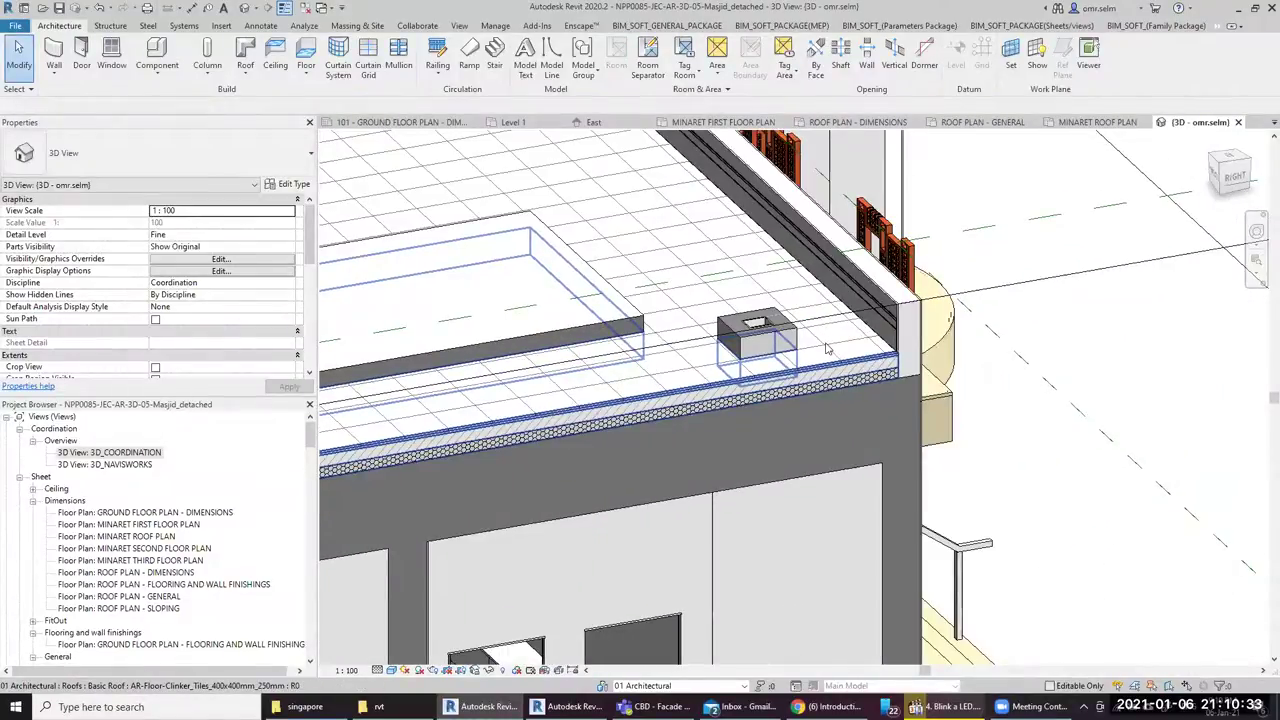
pyautogui.scroll(-3, 827, 348)
pyautogui.scroll(-2, 760, 420)
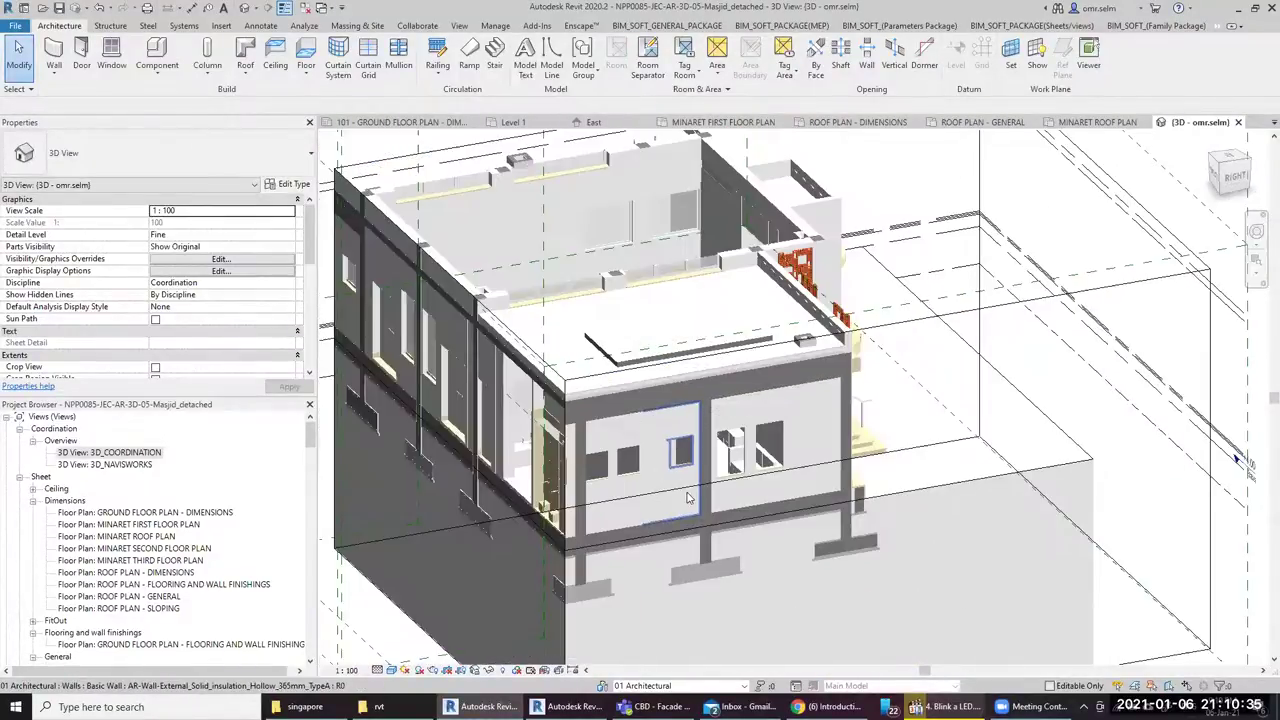
pyautogui.scroll(3, 688, 497)
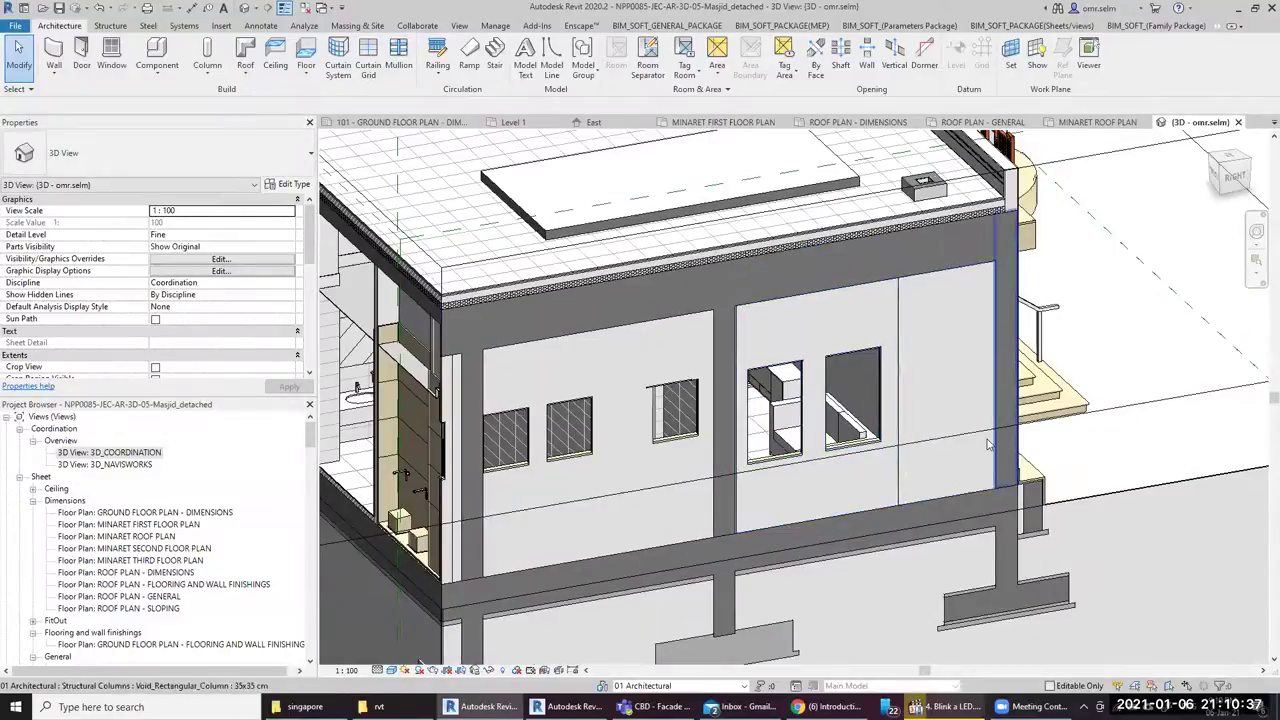
pyautogui.scroll(-3, 960, 438)
pyautogui.scroll(-2, 960, 438)
# Orbit to the orange-screen side and pull the section box face past the front wall
pyautogui.click(1066, 294)
pyautogui.moveTo(1066, 294)
pyautogui.keyDown('shift'); pyautogui.mouseDown(button='middle')
pyautogui.moveTo(767, 443)
pyautogui.moveTo(846, 495)
pyautogui.mouseUp(button='middle'); pyautogui.keyUp('shift')
pyautogui.scroll(2, 767, 443)
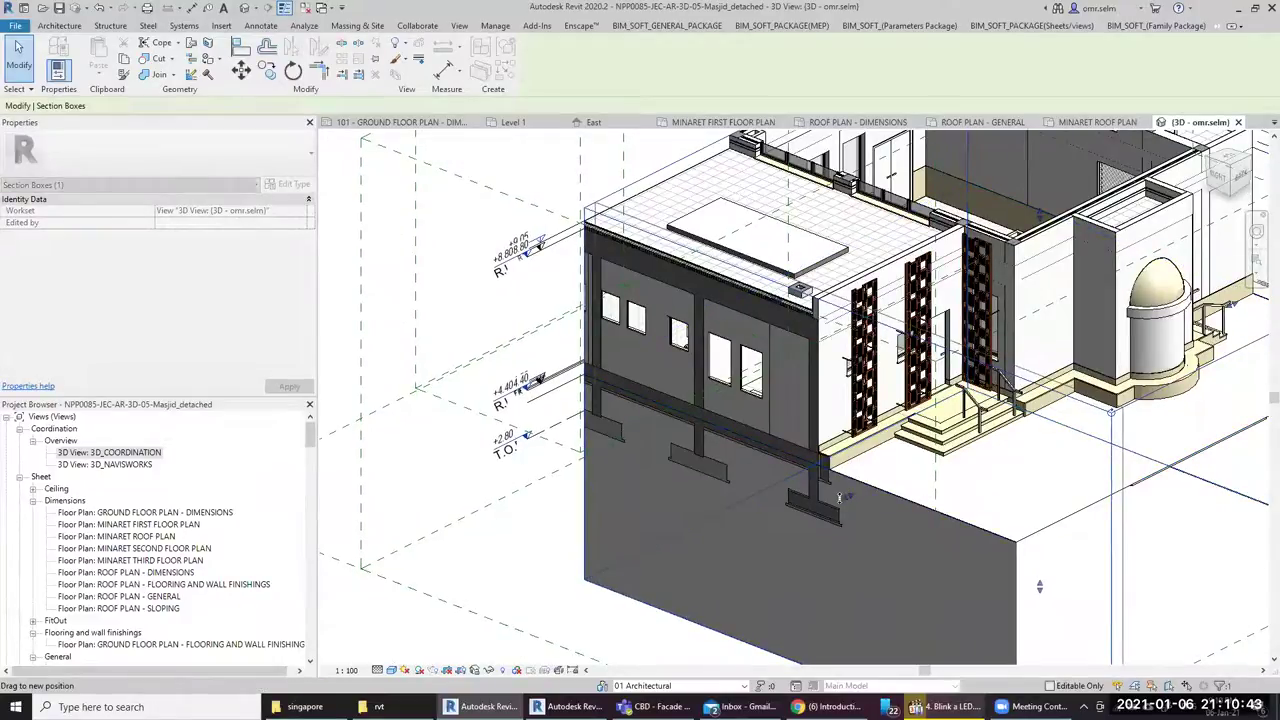
pyautogui.moveTo(838, 496); pyautogui.dragTo(760, 486)
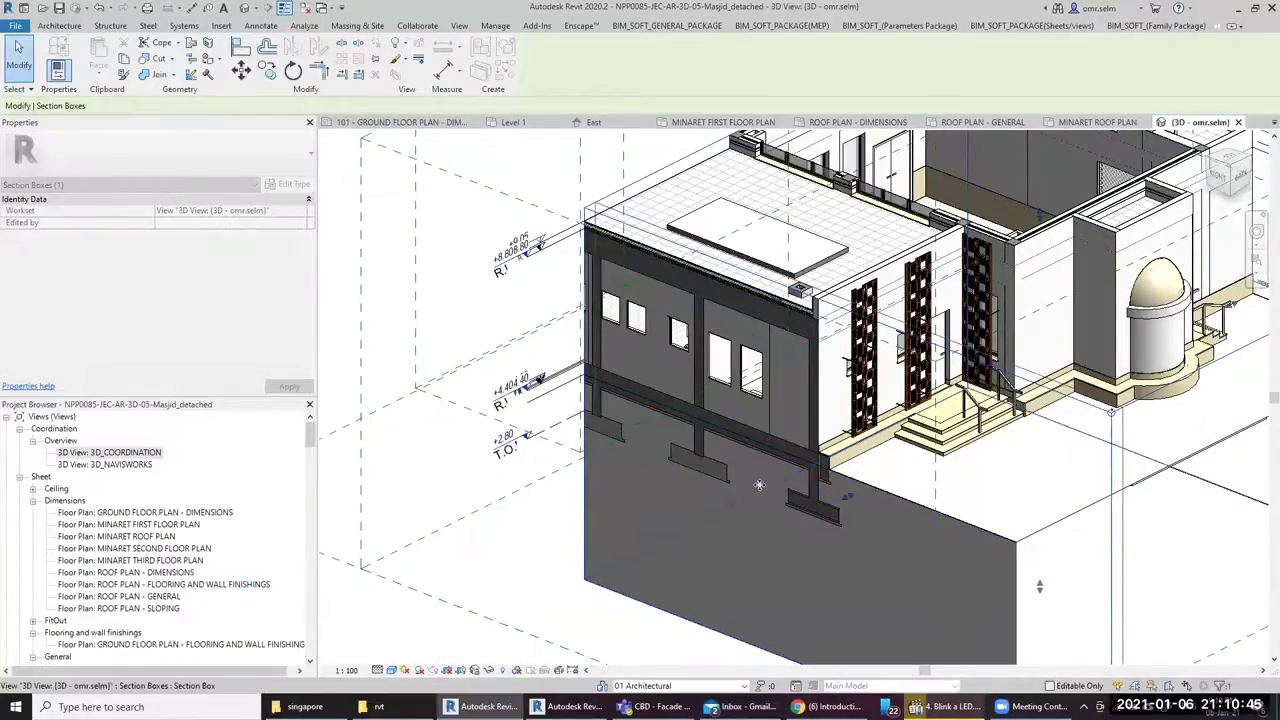
pyautogui.scroll(2, 758, 485)
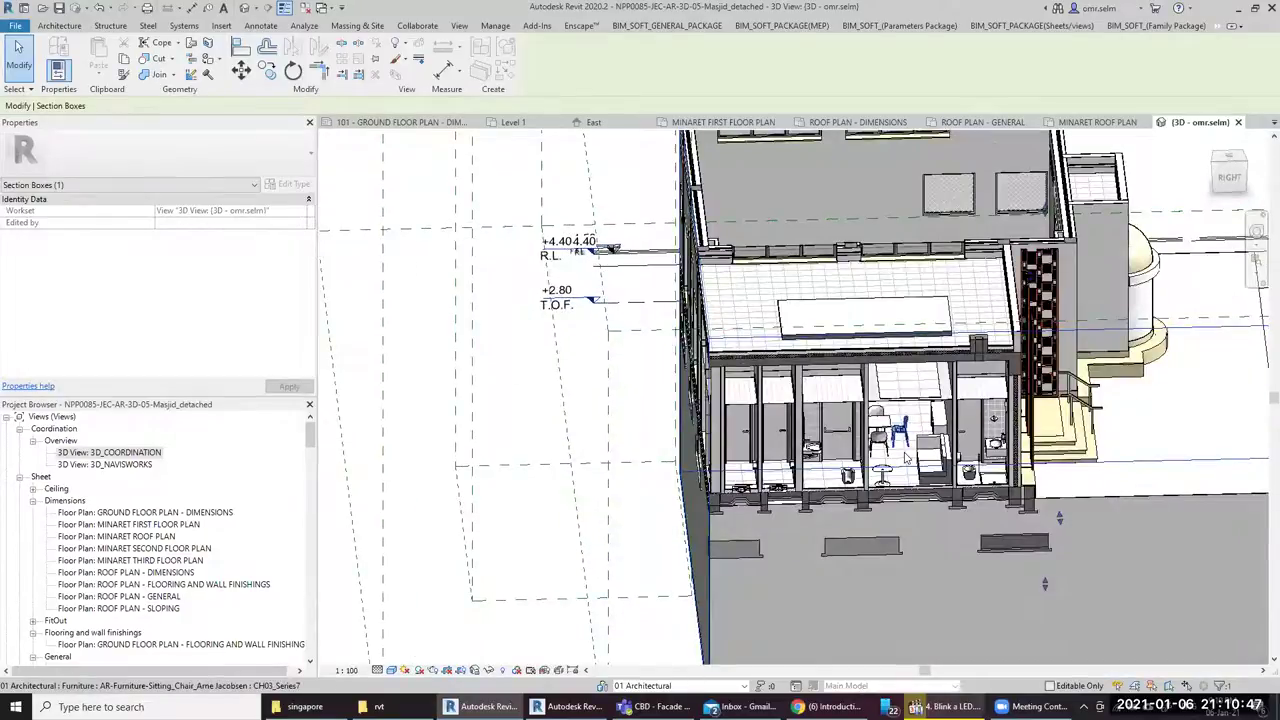
pyautogui.scroll(5, 888, 433)
# Select an interior chair, orbit and zoom around it, then clear the selection
pyautogui.click(874, 374)
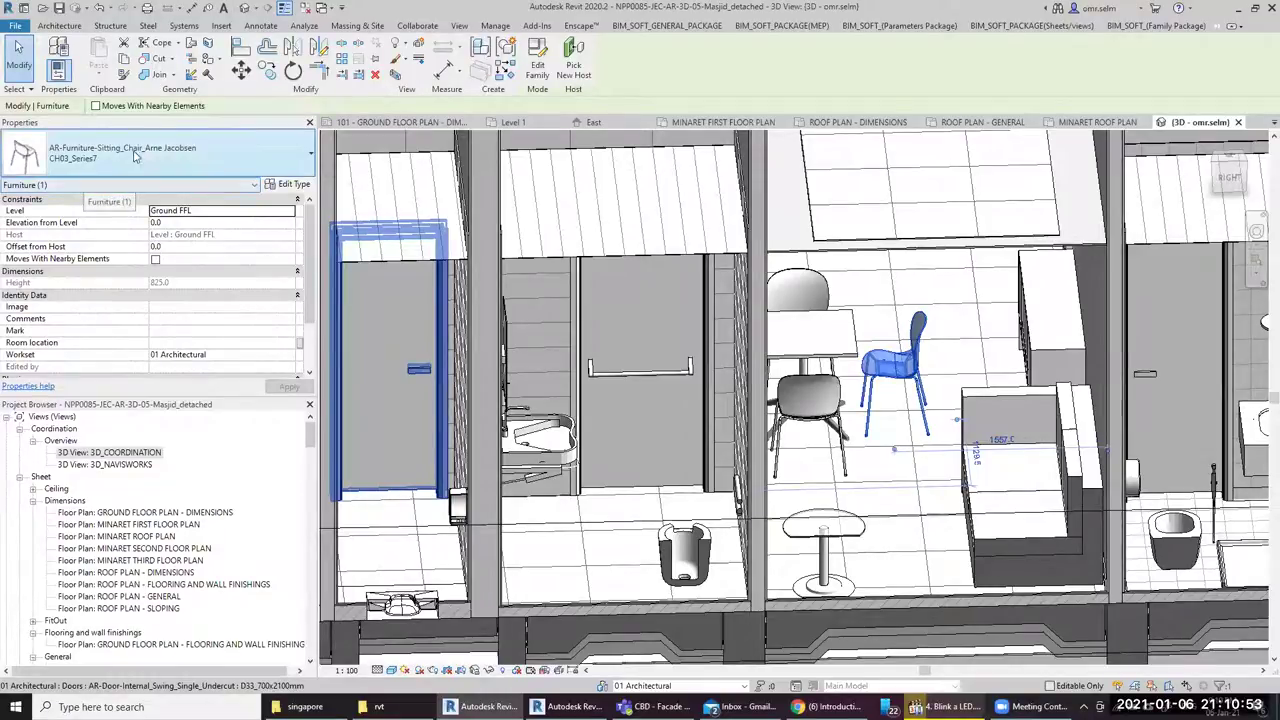
pyautogui.keyDown('shift'); pyautogui.moveTo(820, 440); pyautogui.dragTo(864, 468, button='middle'); pyautogui.keyUp('shift')
pyautogui.scroll(2, 864, 468)
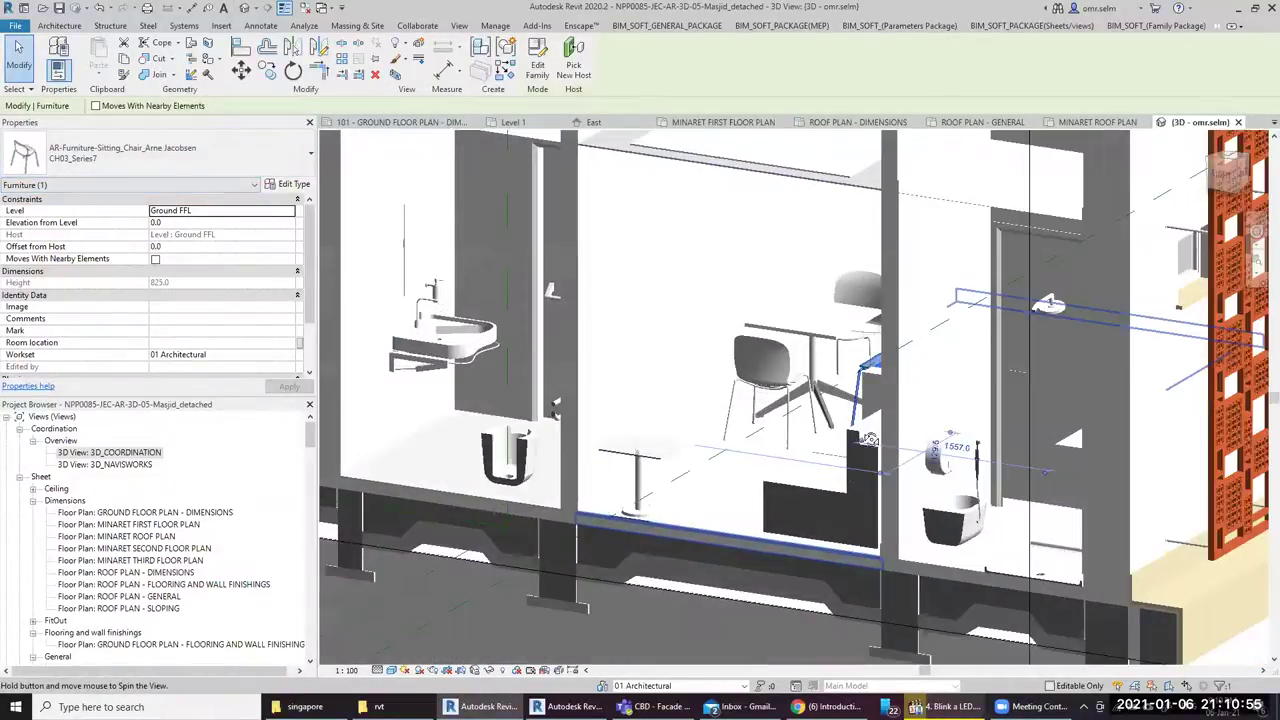
pyautogui.scroll(1, 840, 475)
pyautogui.scroll(2, 817, 480)
pyautogui.scroll(2, 817, 480)
pyautogui.scroll(-1, 817, 487)
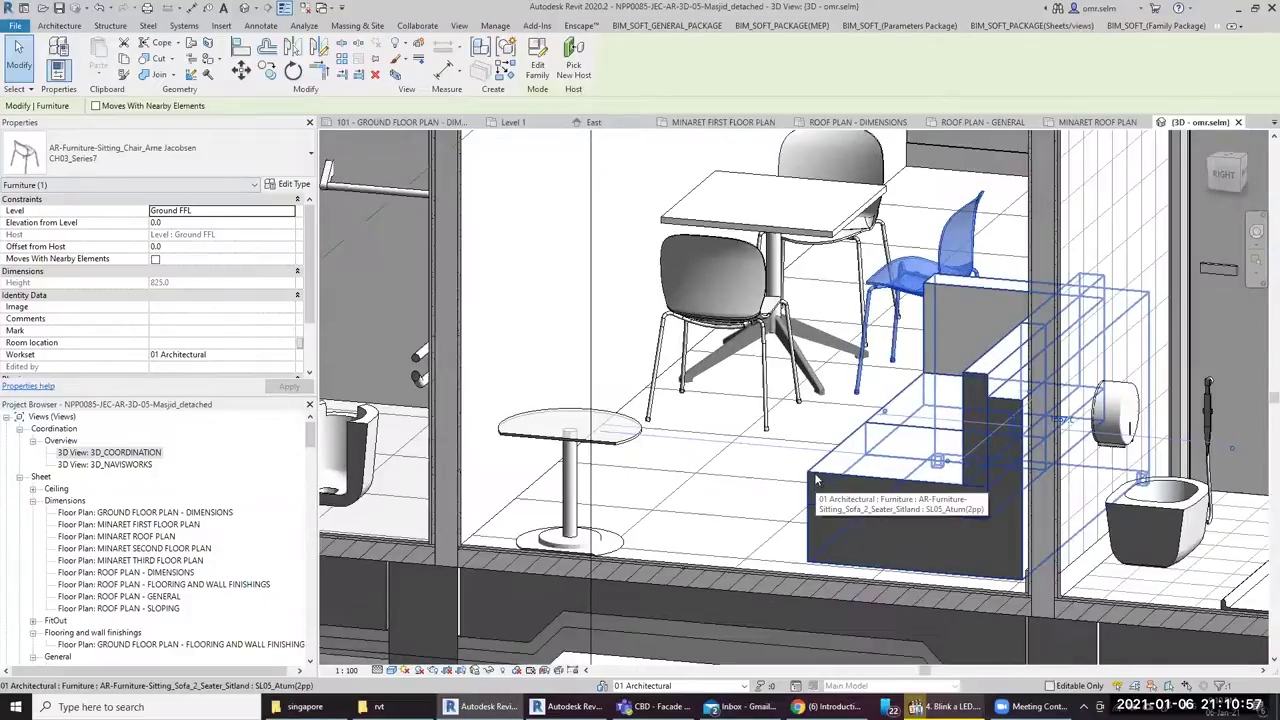
pyautogui.press('Escape')
pyautogui.scroll(-2, 817, 487)
# Bring the wall-hung sink into view and select it
pyautogui.moveTo(495, 424); pyautogui.dragTo(571, 432, button='middle')
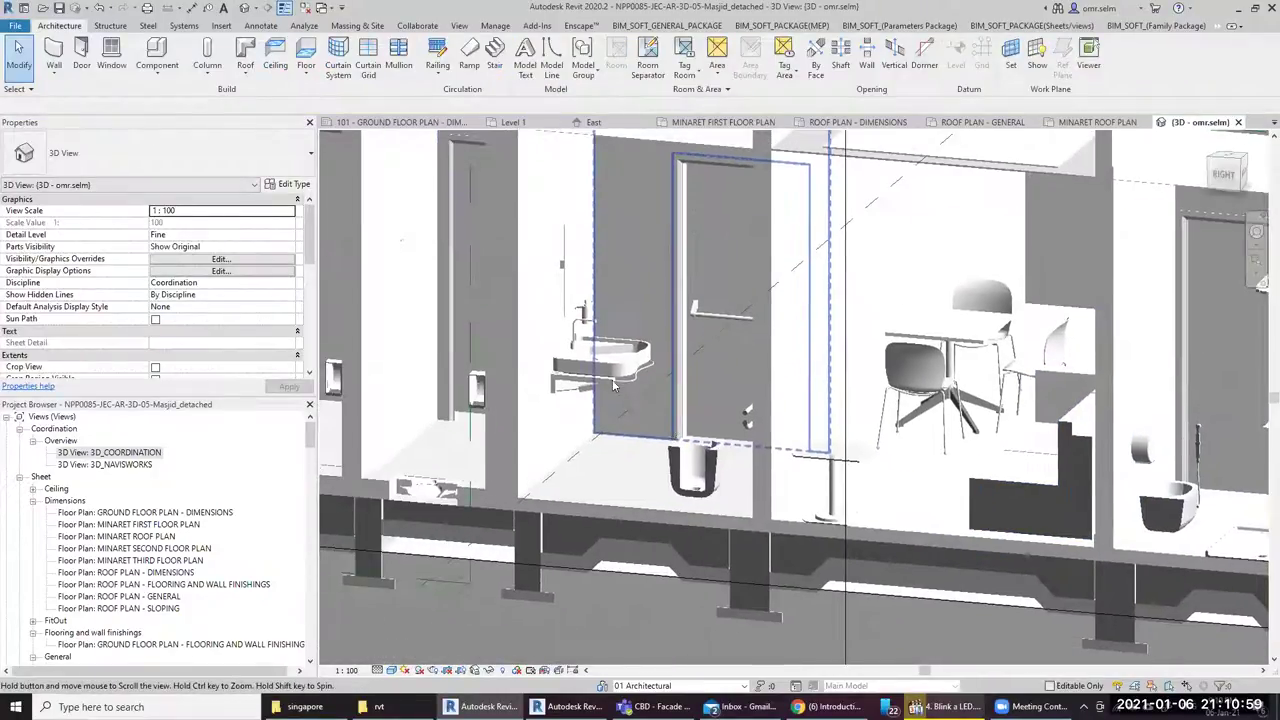
pyautogui.scroll(3, 600, 365)
pyautogui.click(606, 362)
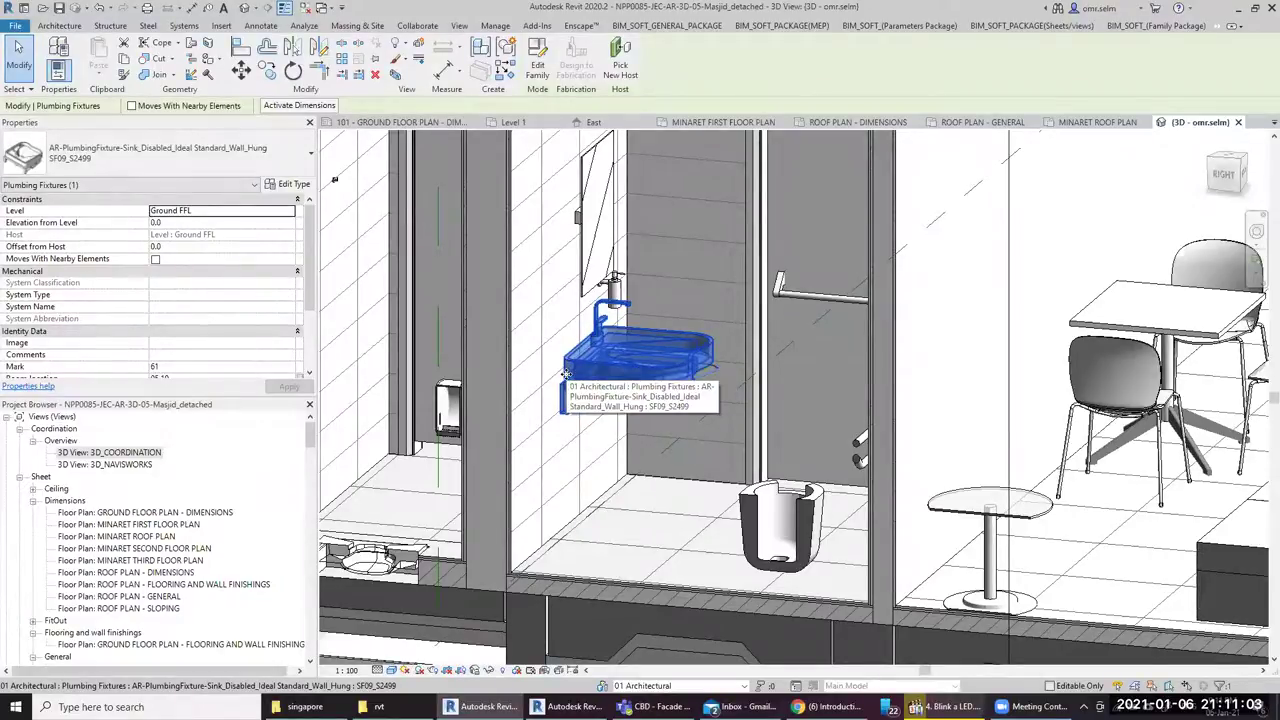
pyautogui.scroll(-2, 697, 398)
# Pan toward the entrance screens and stairs, deselect the sink, and zoom out to the full section box
pyautogui.moveTo(697, 398); pyautogui.dragTo(628, 492, button='middle')
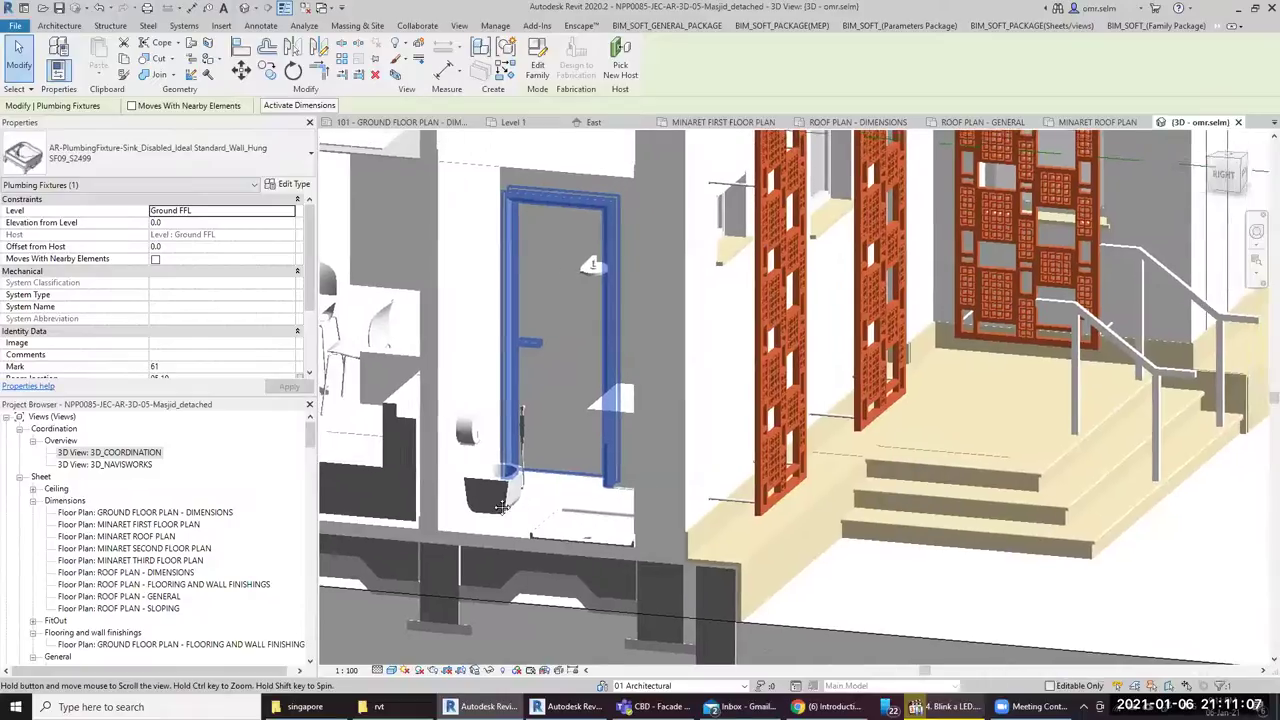
pyautogui.scroll(2, 445, 279)
pyautogui.scroll(-1, 890, 400)
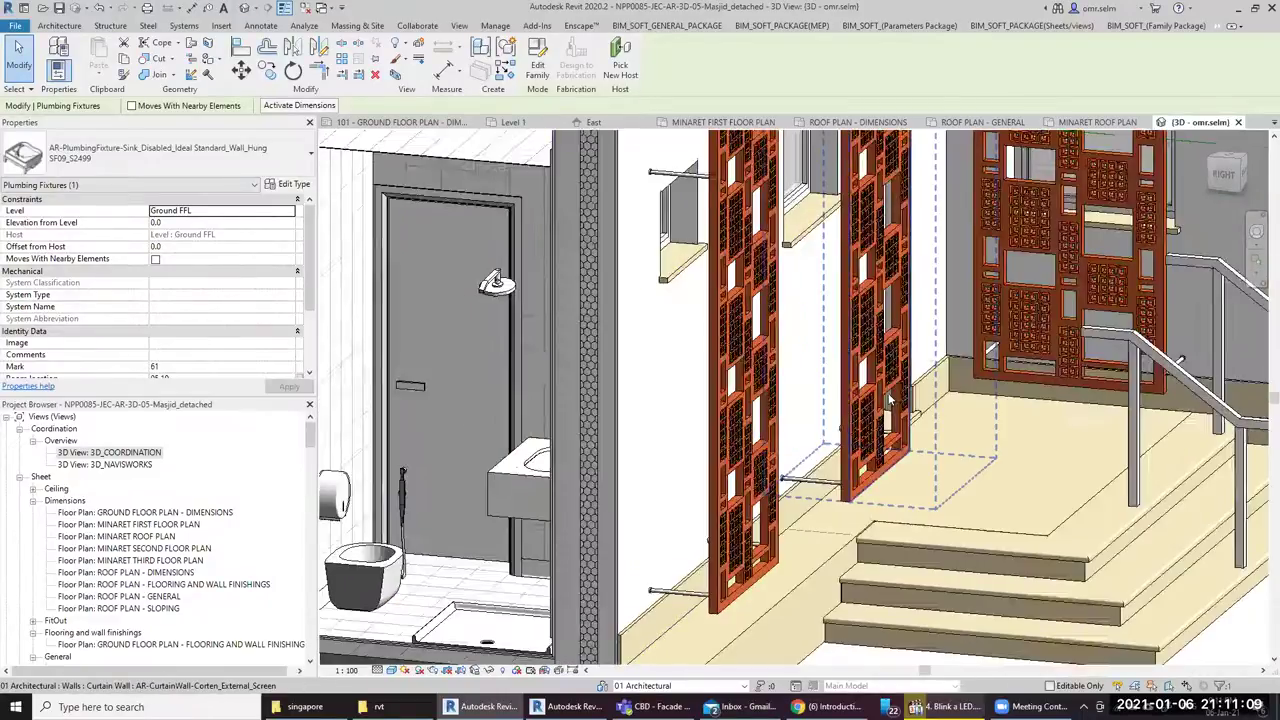
pyautogui.scroll(-1, 888, 393)
pyautogui.scroll(-1, 888, 400)
pyautogui.scroll(-1, 886, 420)
pyautogui.press('Escape')
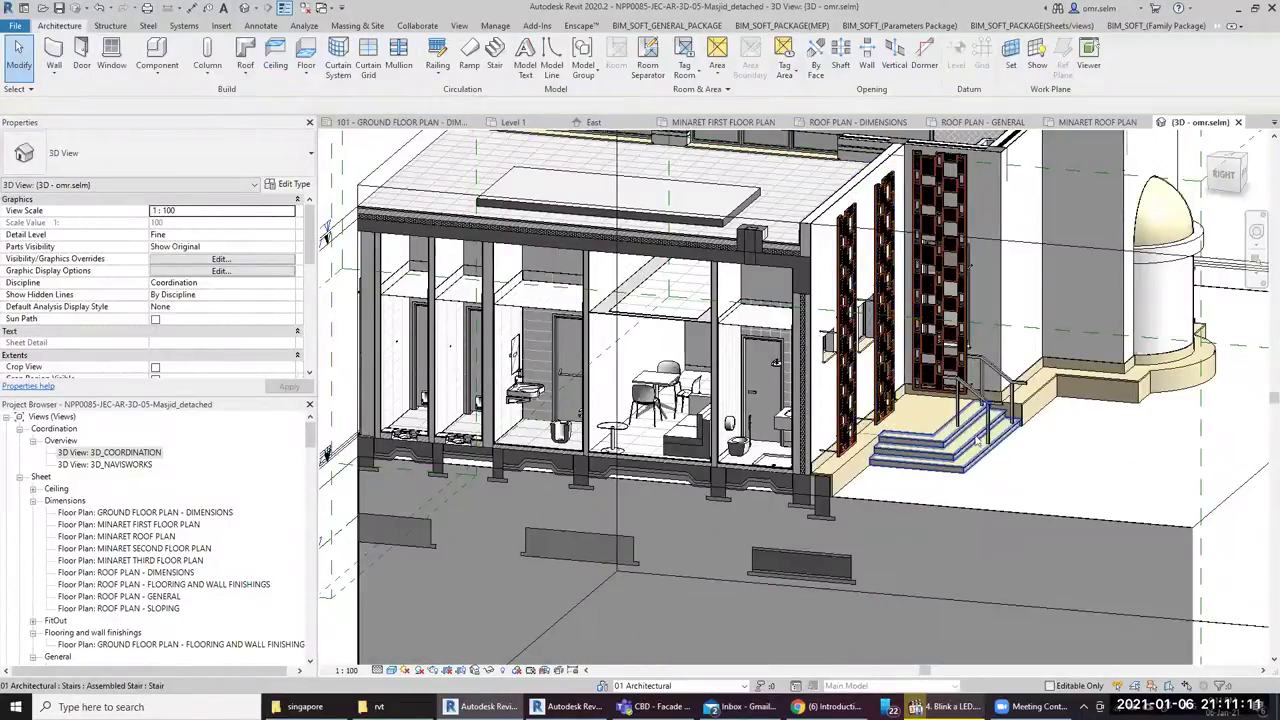
pyautogui.scroll(-1, 890, 445)
pyautogui.scroll(-1, 896, 452)
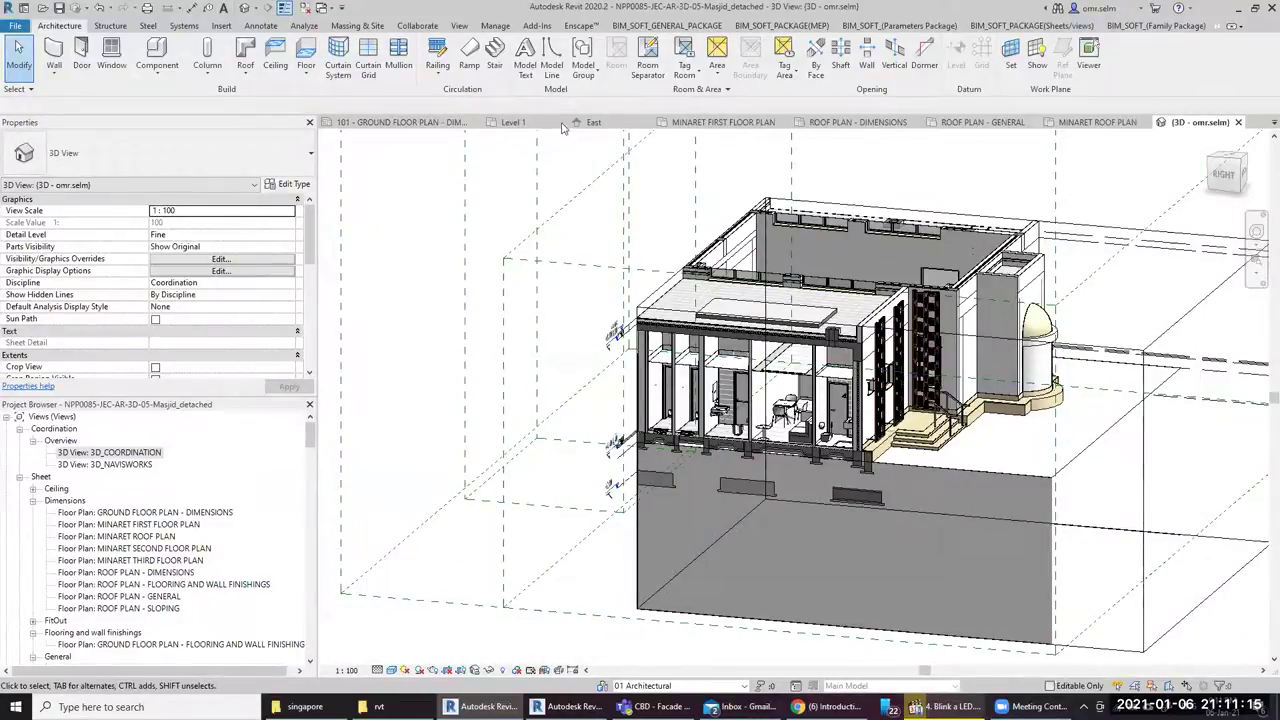
# Start a new interference check with the linked structural model as the second source
pyautogui.click(430, 28)
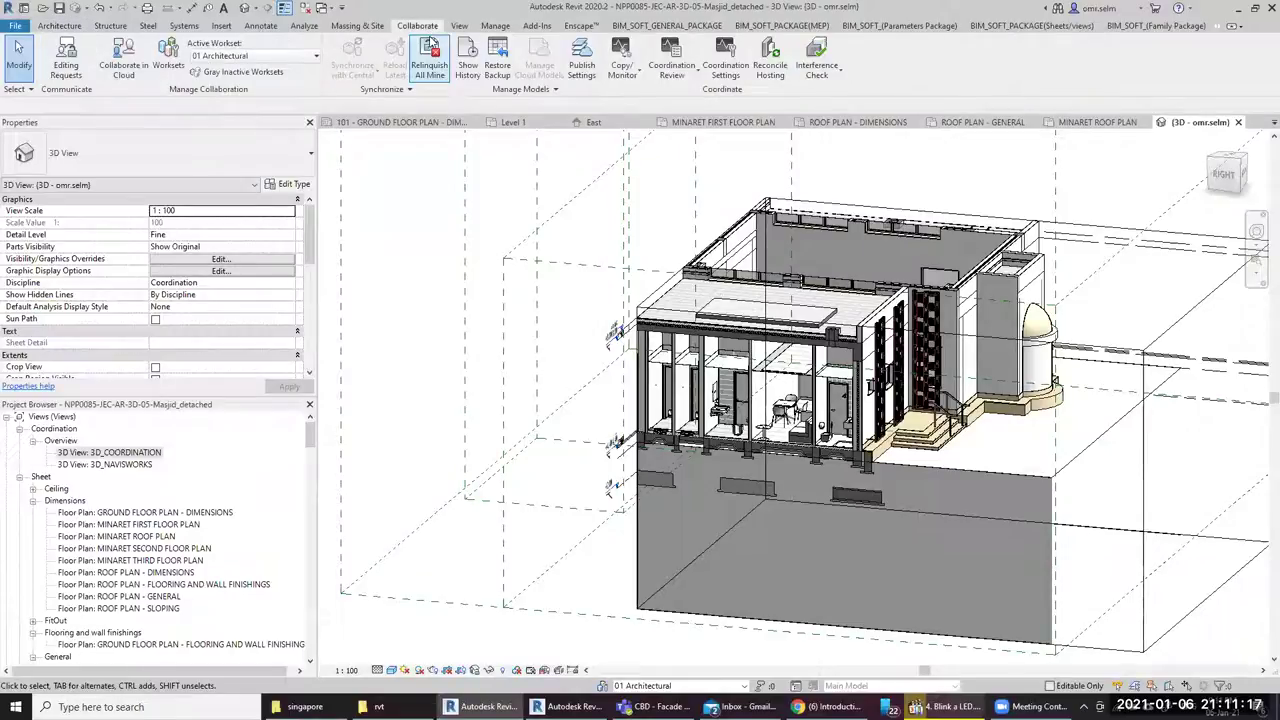
pyautogui.click(828, 78)
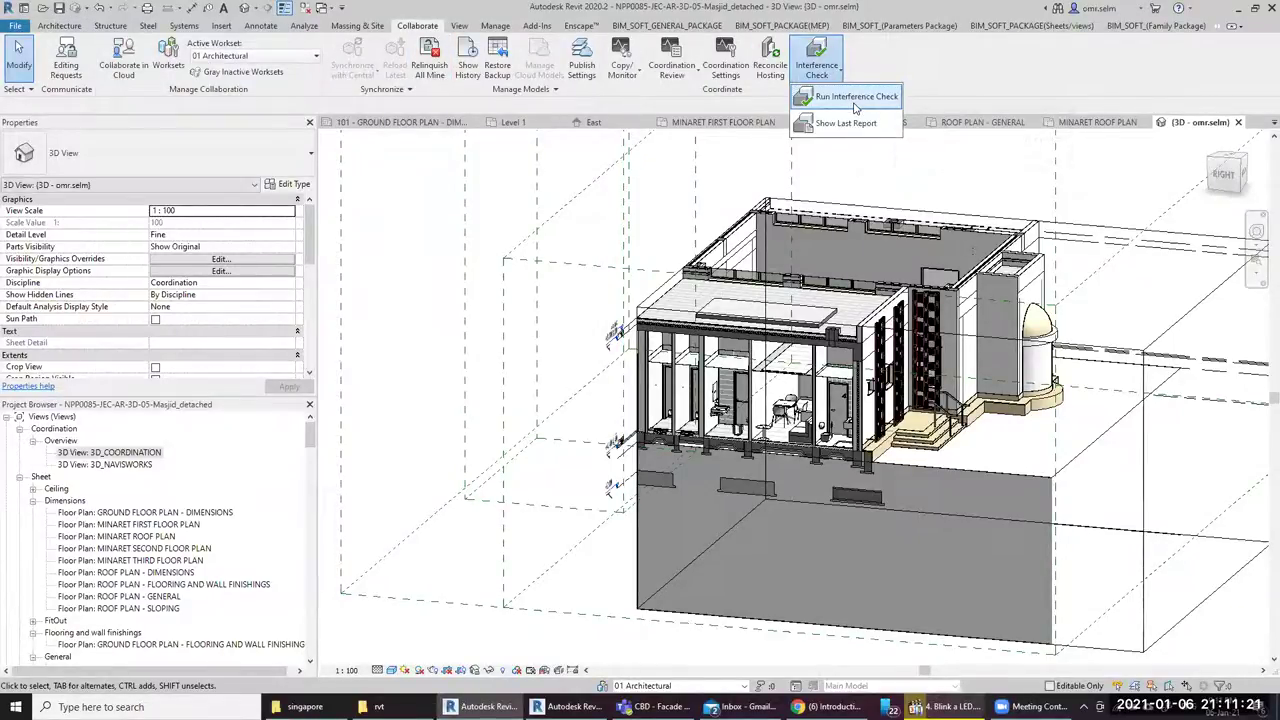
pyautogui.click(856, 97)
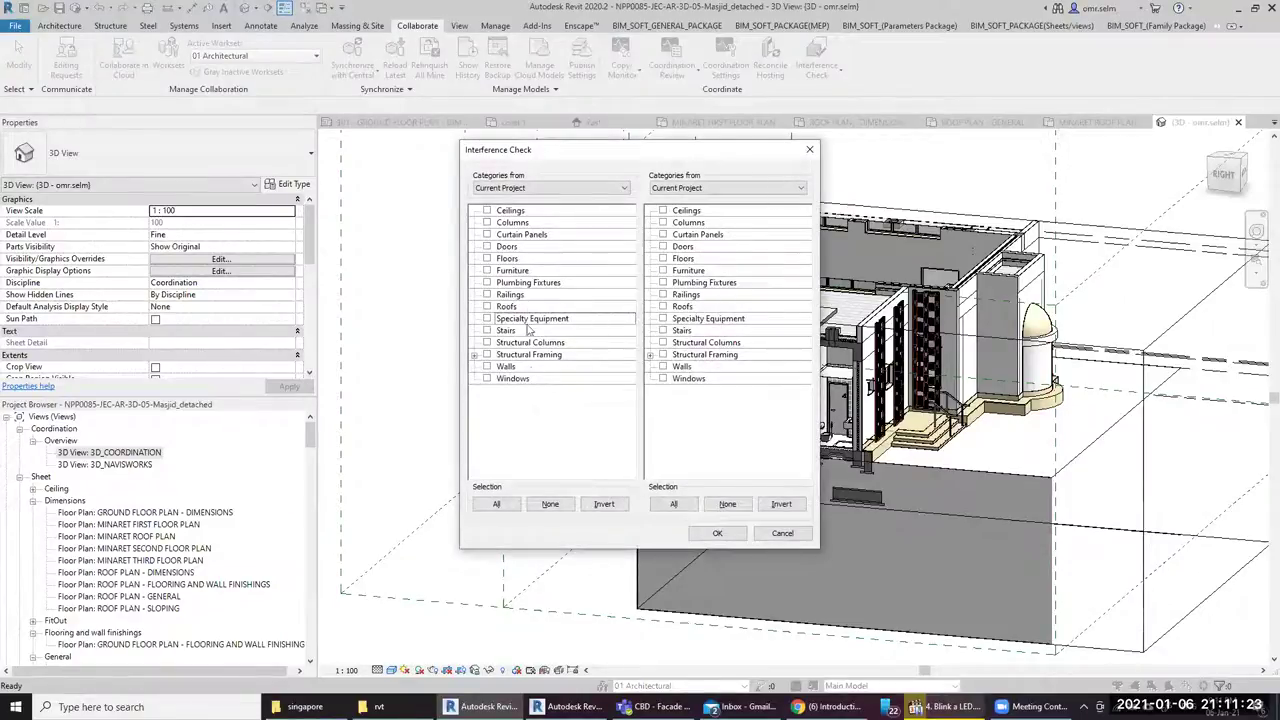
pyautogui.click(688, 189)
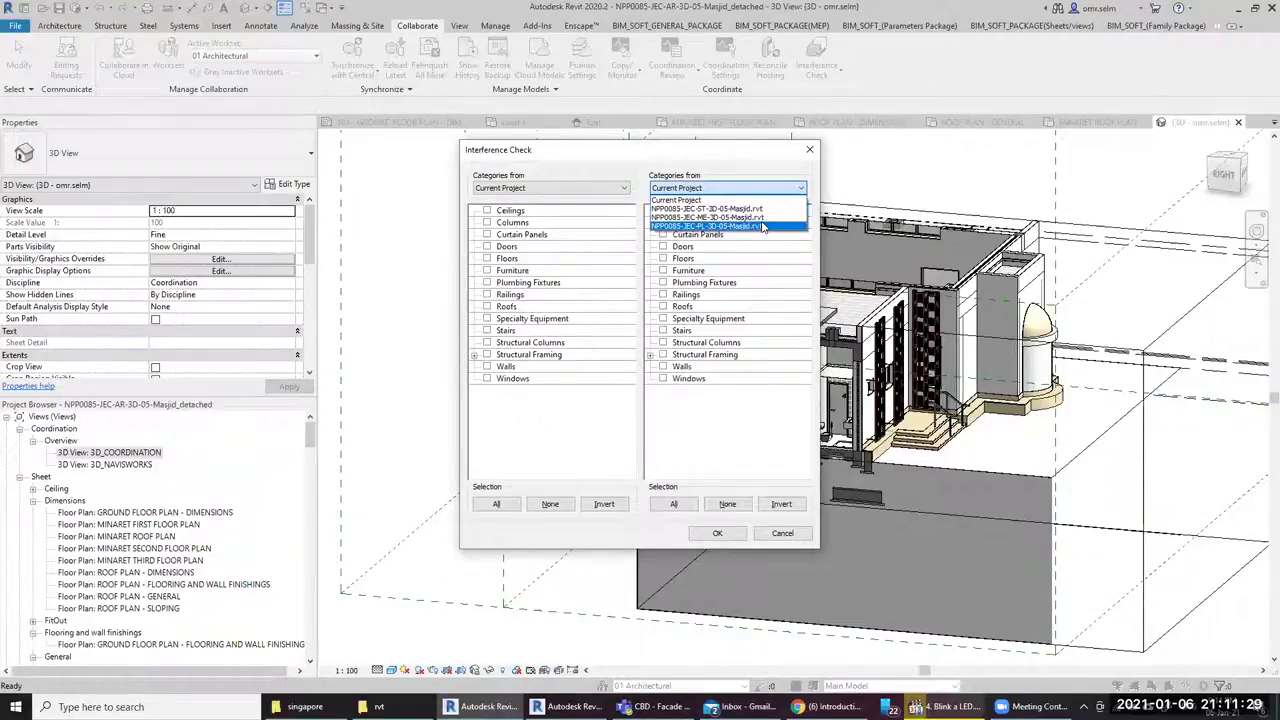
pyautogui.click(706, 209)
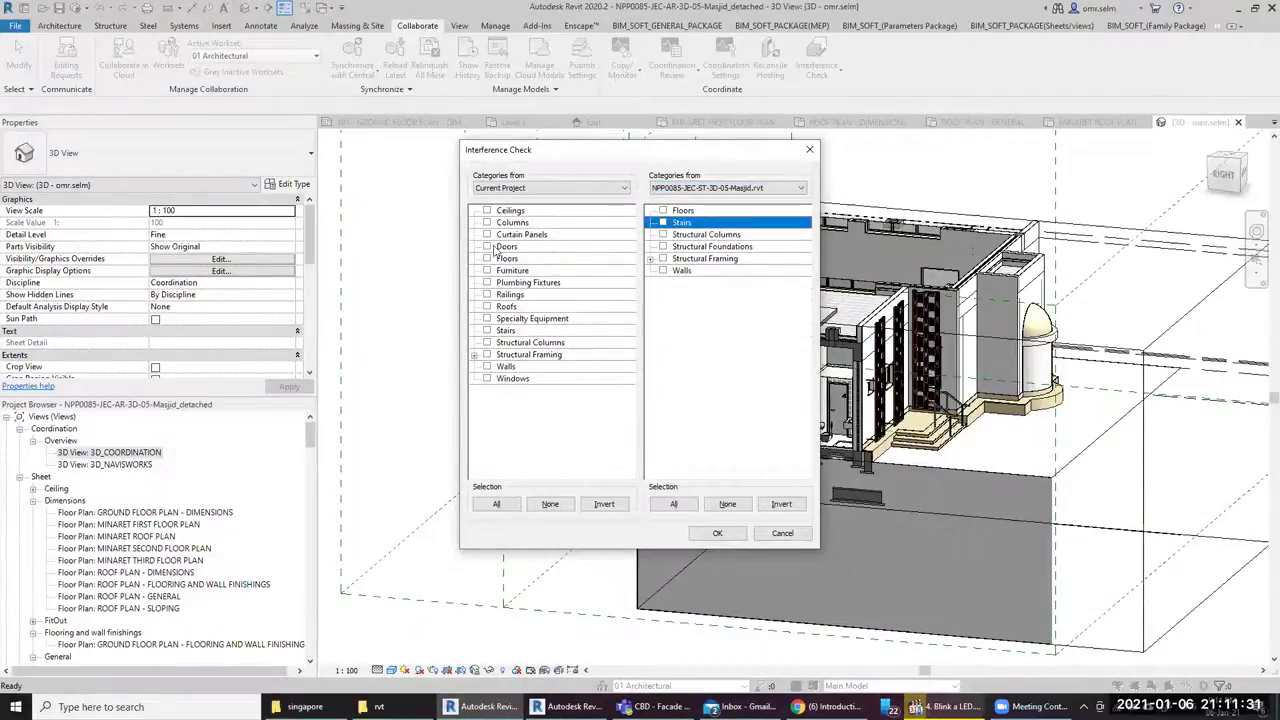
# Check the project's Ceilings against structural Floors, Stairs, Columns, Foundations, Framing and Walls; none found
pyautogui.click(487, 367)
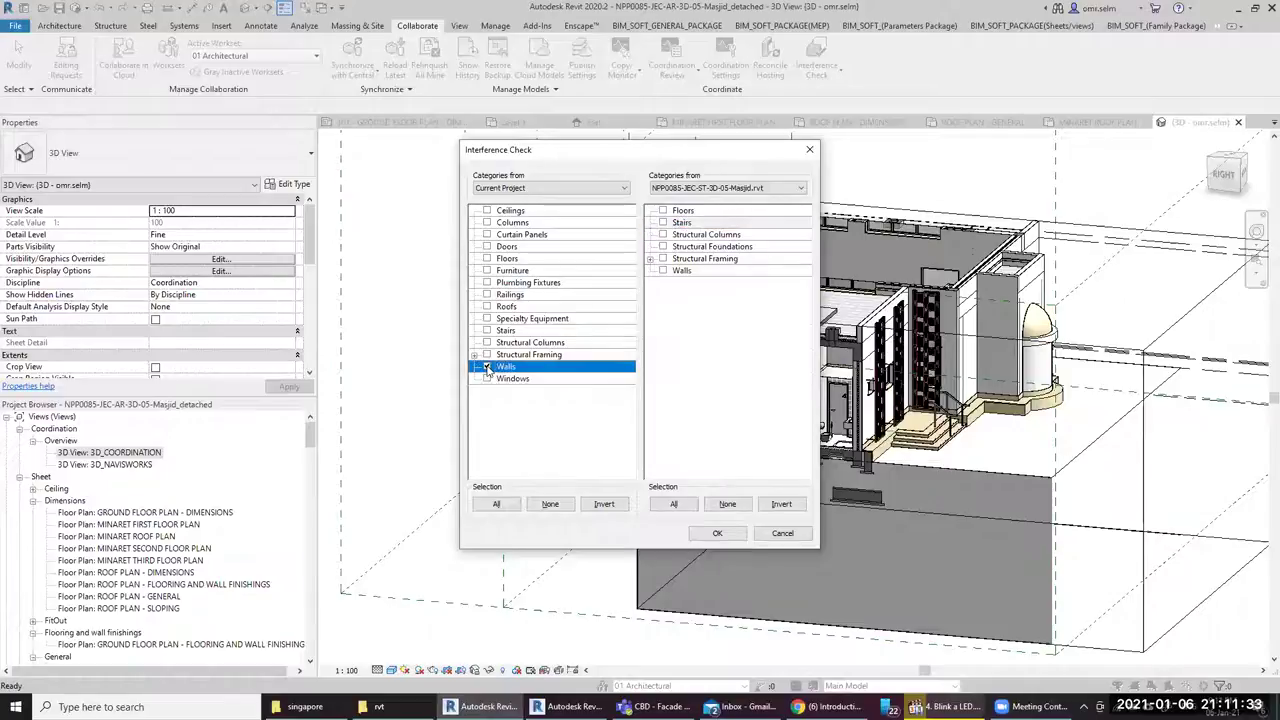
pyautogui.click(662, 210)
pyautogui.click(662, 222)
pyautogui.click(662, 234)
pyautogui.click(662, 246)
pyautogui.click(662, 258)
pyautogui.click(662, 270)
pyautogui.click(690, 258)
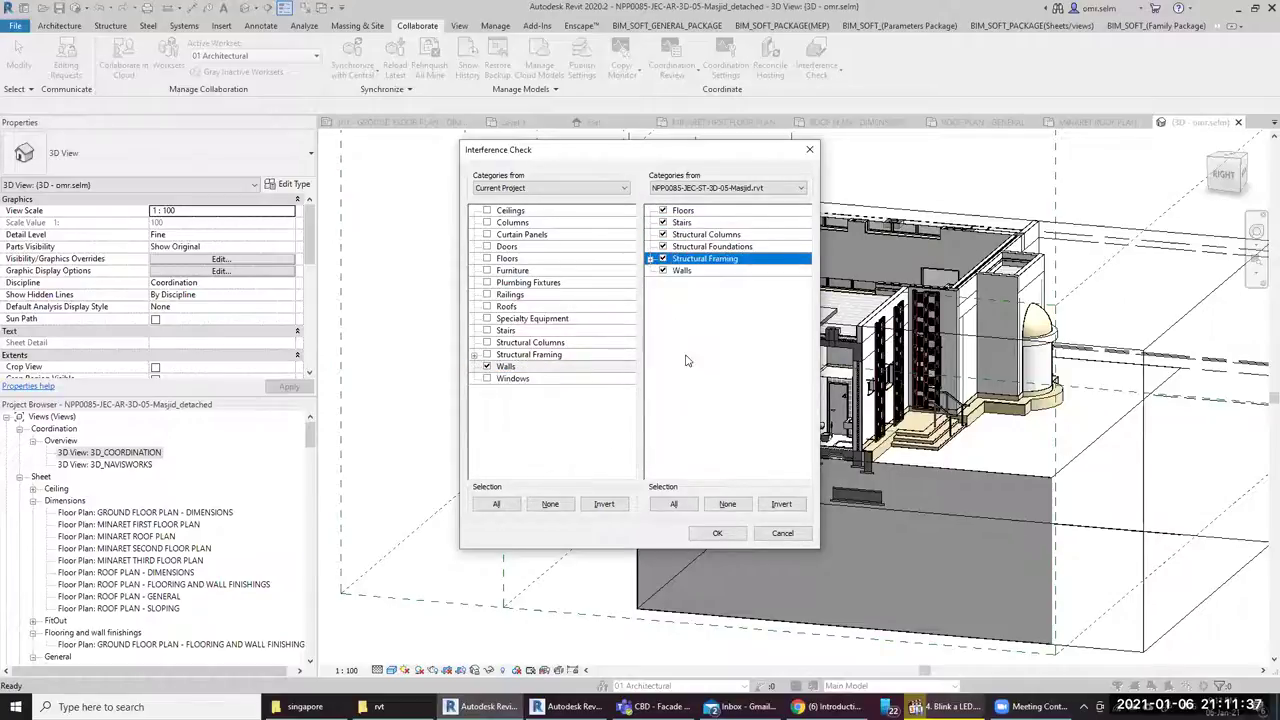
pyautogui.click(487, 366)
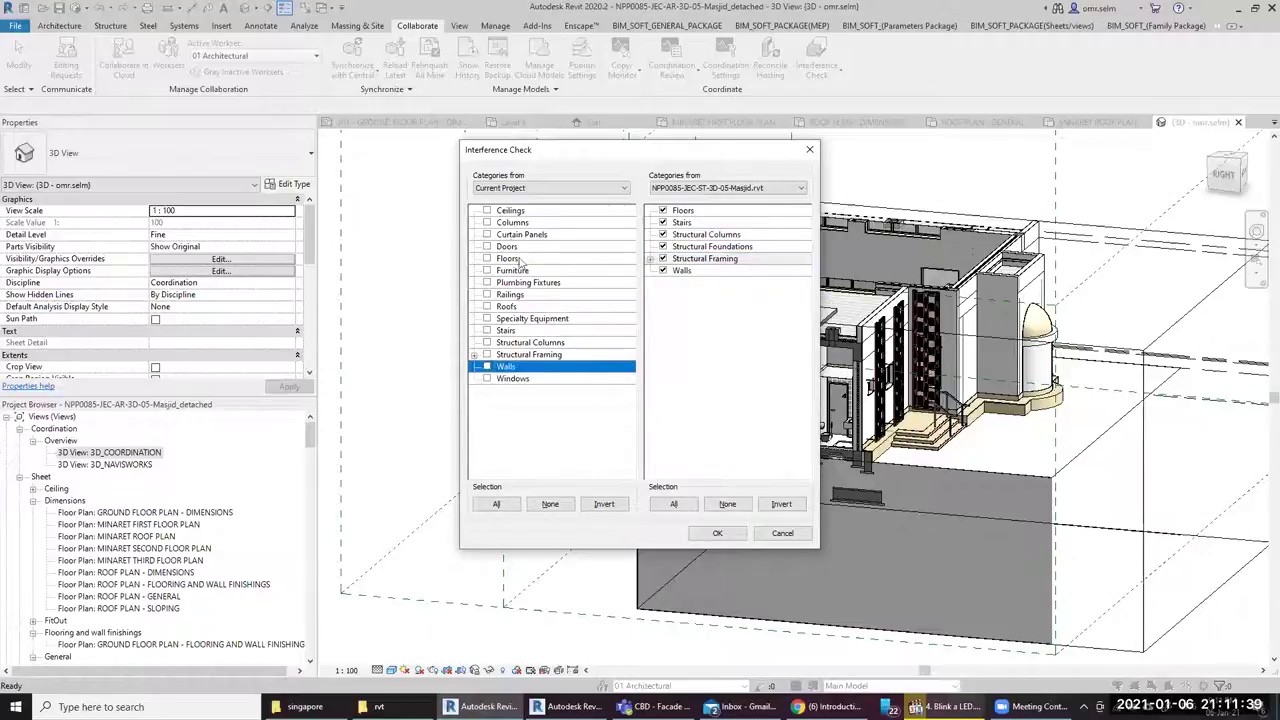
pyautogui.click(488, 211)
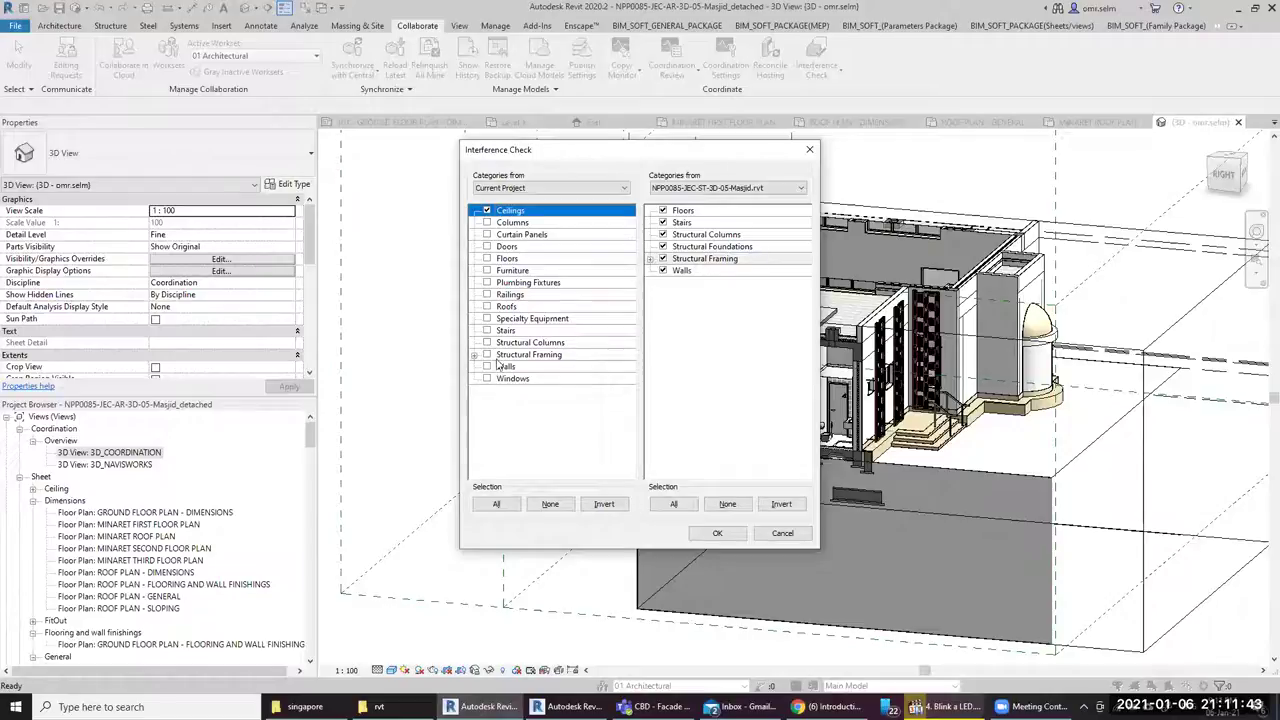
pyautogui.click(719, 533)
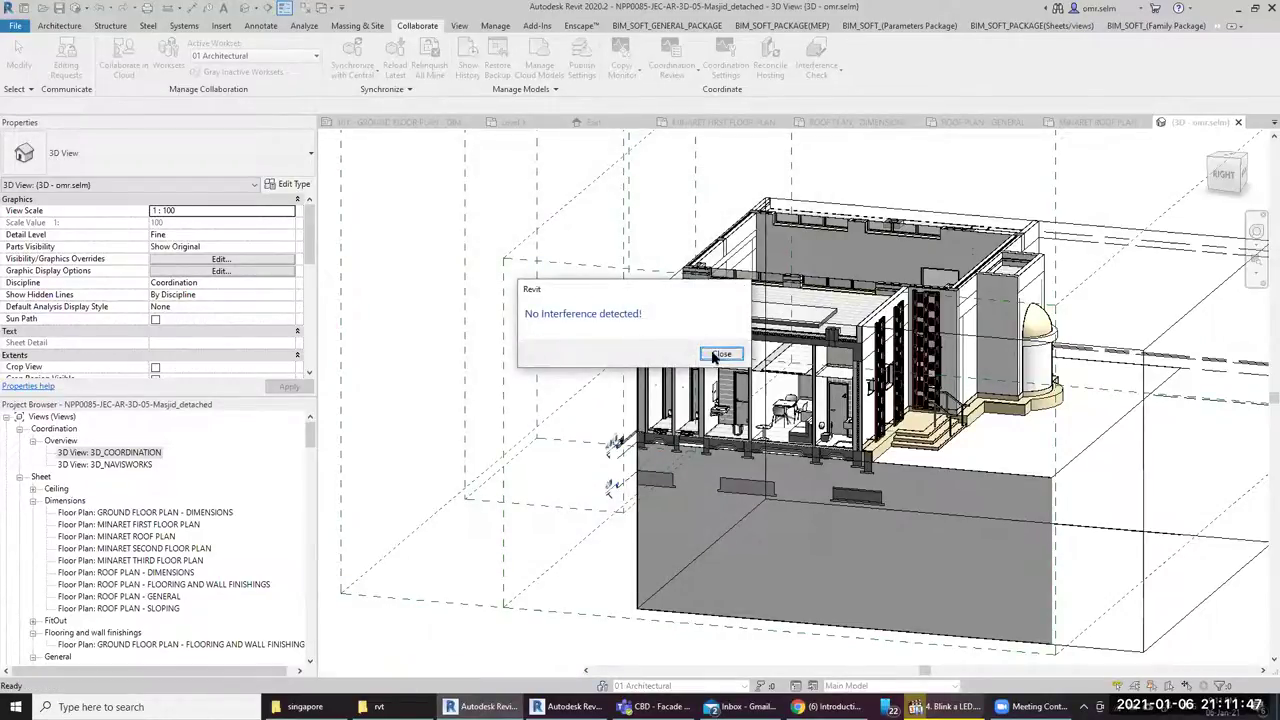
pyautogui.click(716, 355)
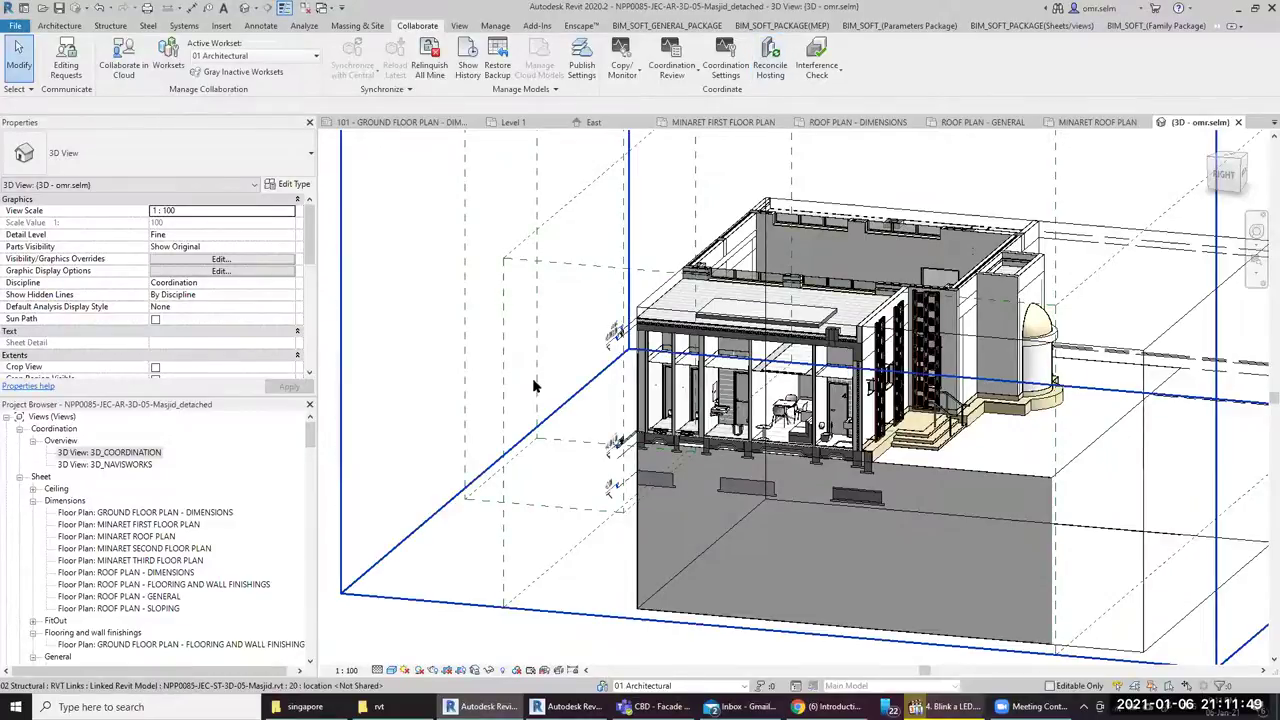
# In Visibility/Graphics, set worksets 03 Mechanical and 04 Public Health to Use Global Setting (Visible)
pyautogui.press('v')
pyautogui.press('v')
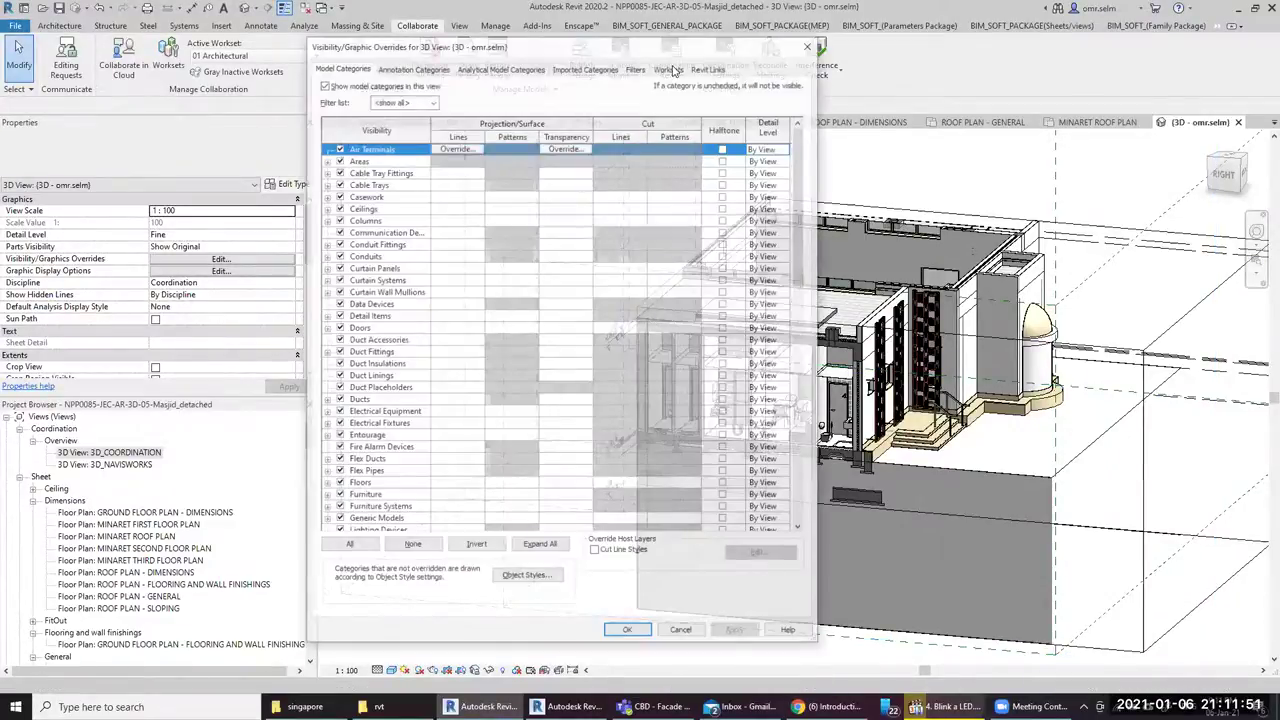
pyautogui.click(670, 68)
pyautogui.click(776, 178)
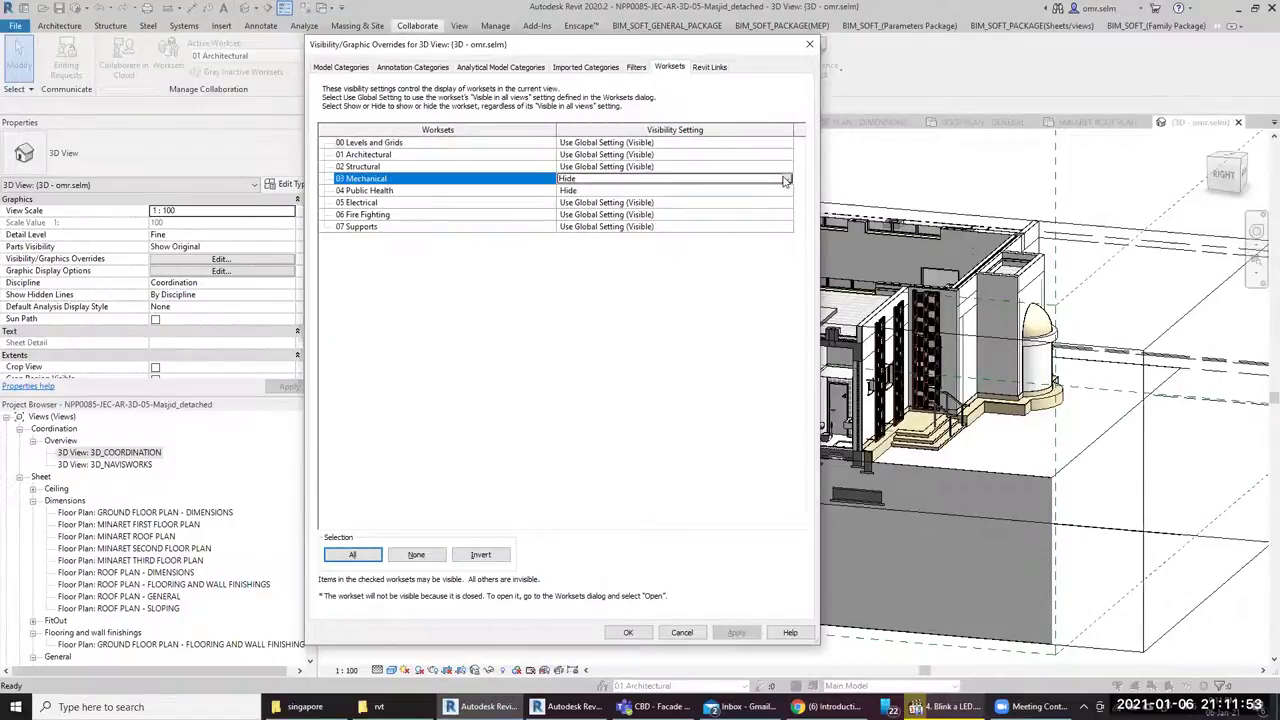
pyautogui.click(786, 180)
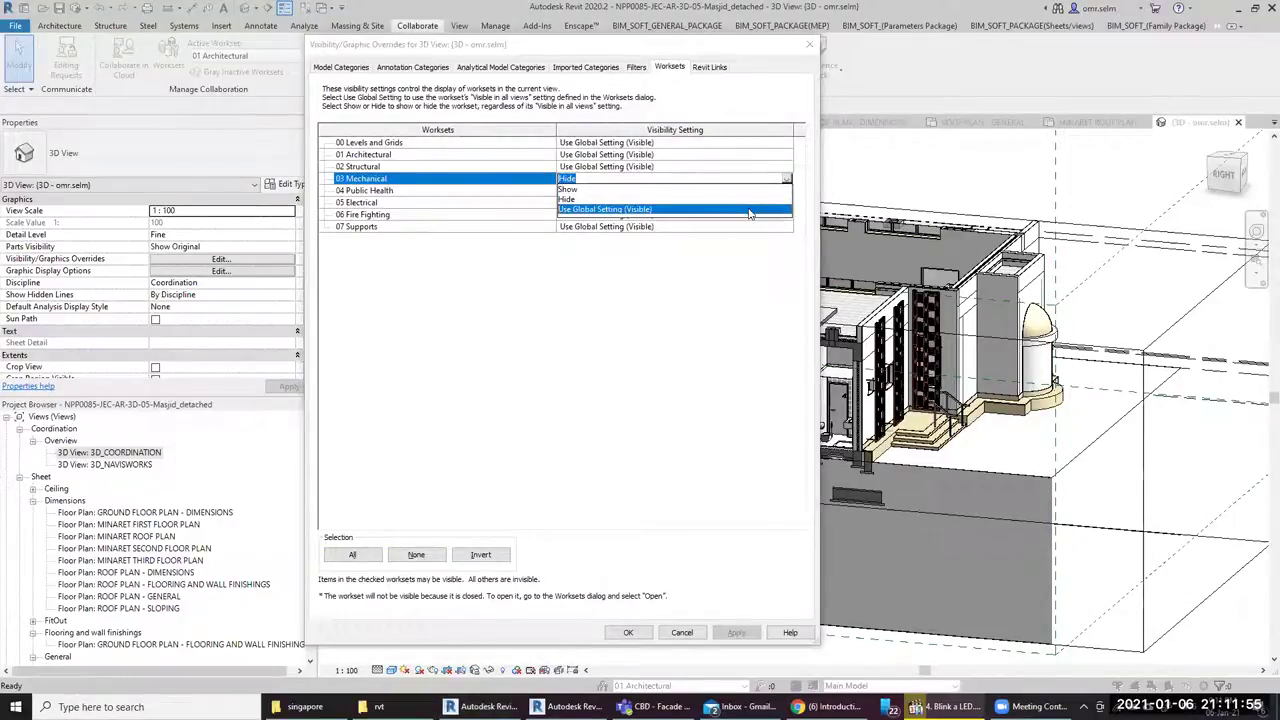
pyautogui.click(758, 208)
pyautogui.click(776, 190)
pyautogui.click(786, 190)
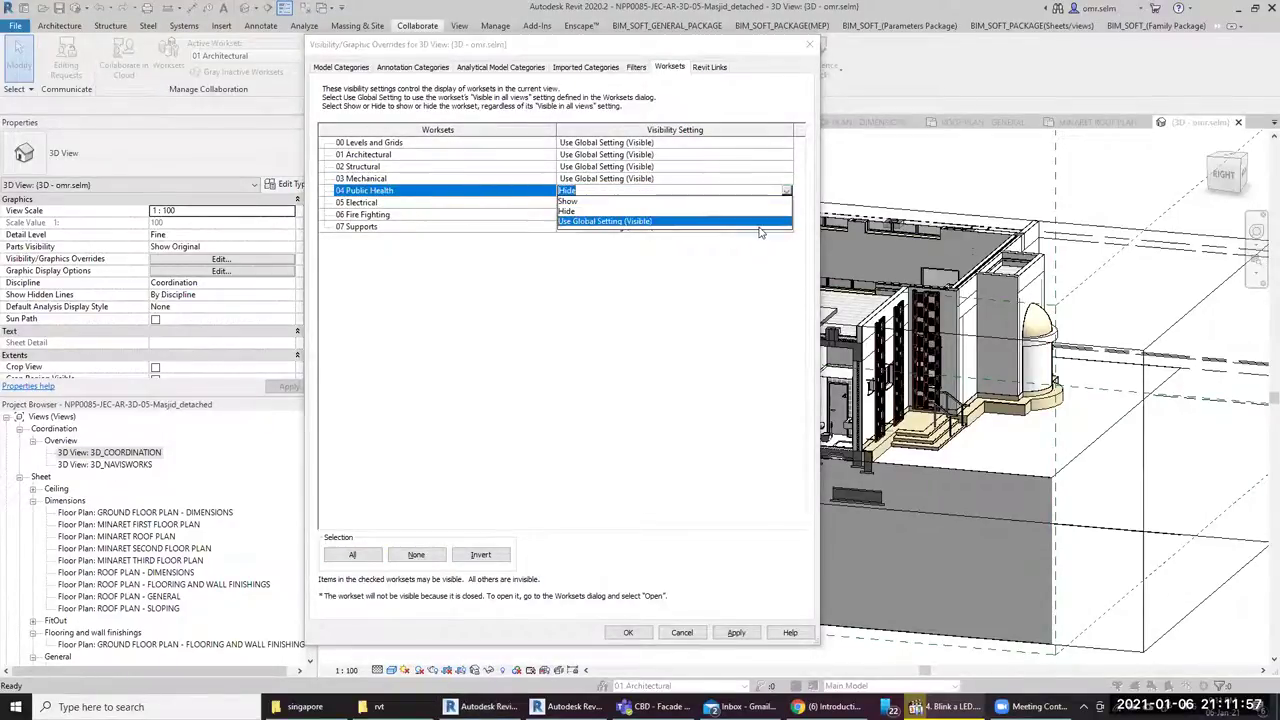
pyautogui.click(763, 223)
pyautogui.click(629, 633)
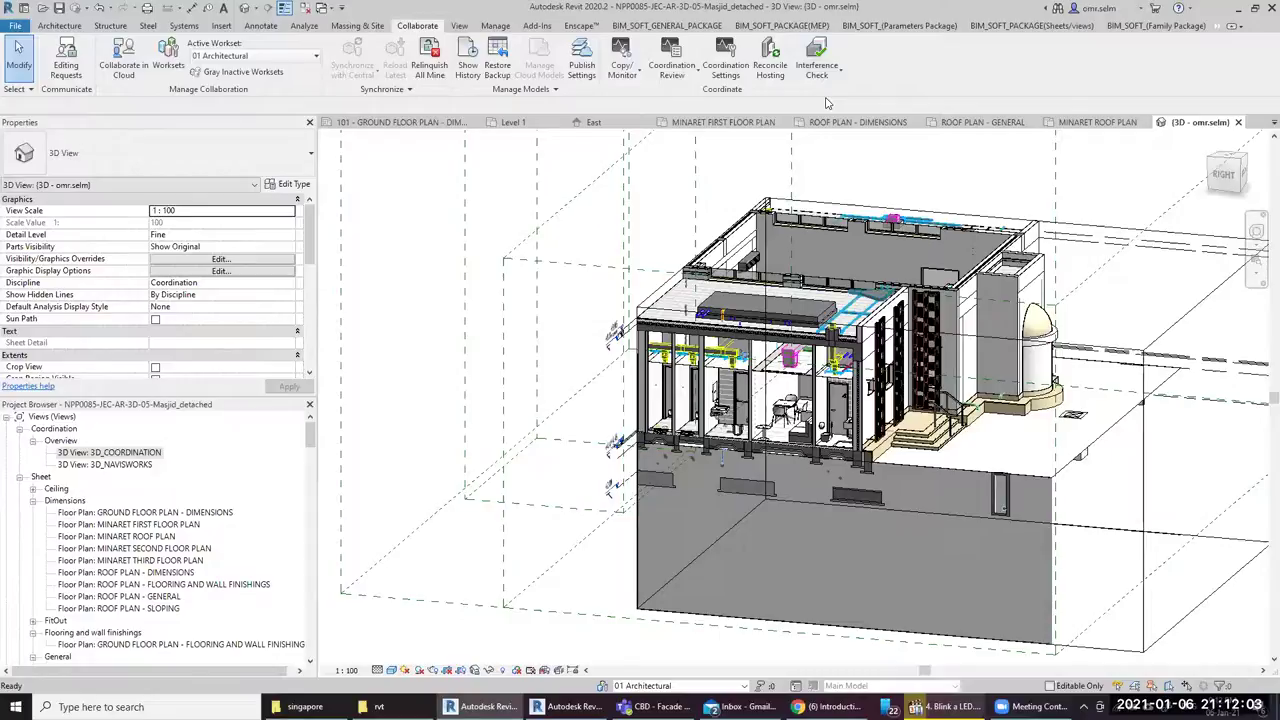
# Set a new interference check: current project Walls versus Pipes in NPP0085-JEC-PL-3D-05-Masjid.rvt
pyautogui.click(816, 60)
pyautogui.click(850, 94)
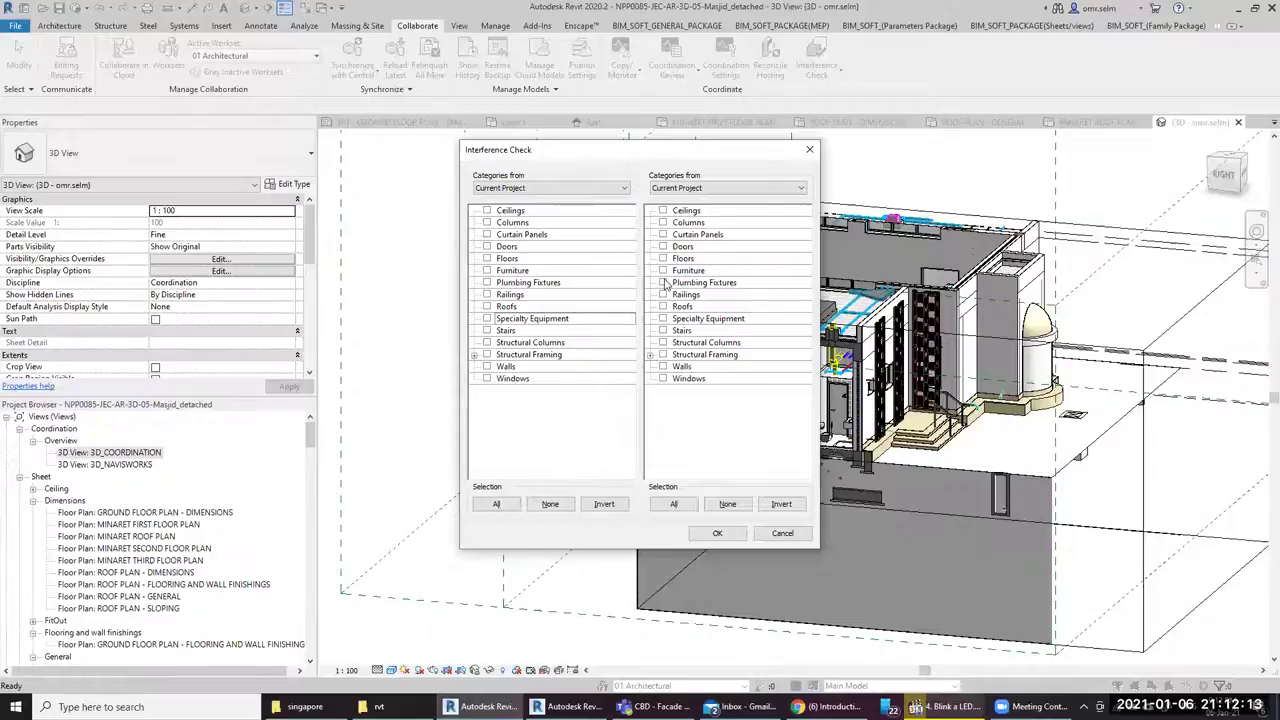
pyautogui.click(564, 189)
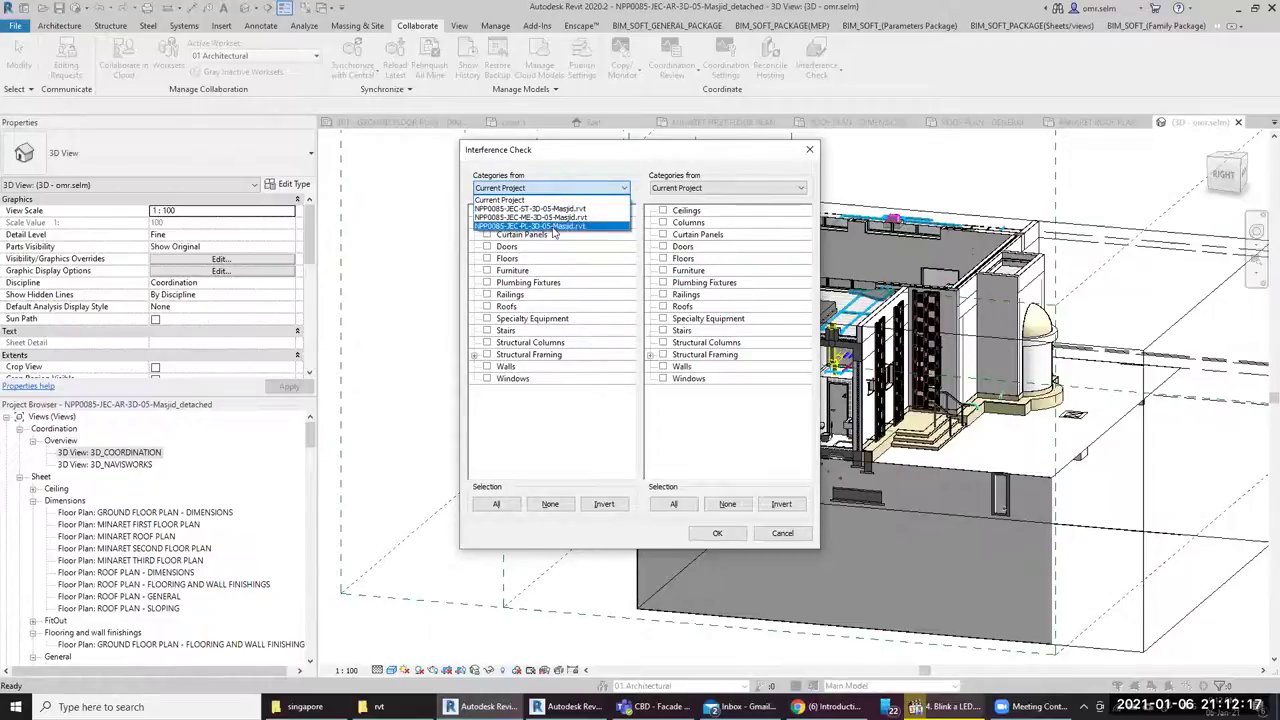
pyautogui.click(546, 200)
pyautogui.click(488, 367)
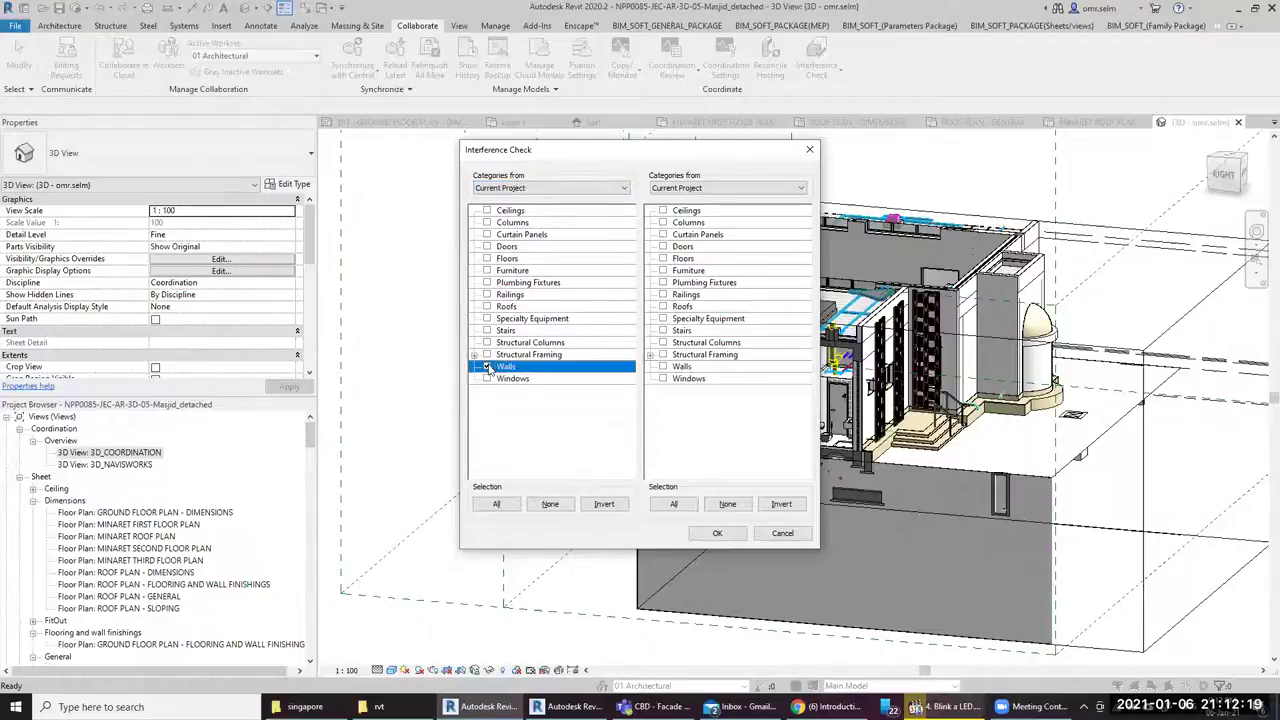
pyautogui.click(778, 188)
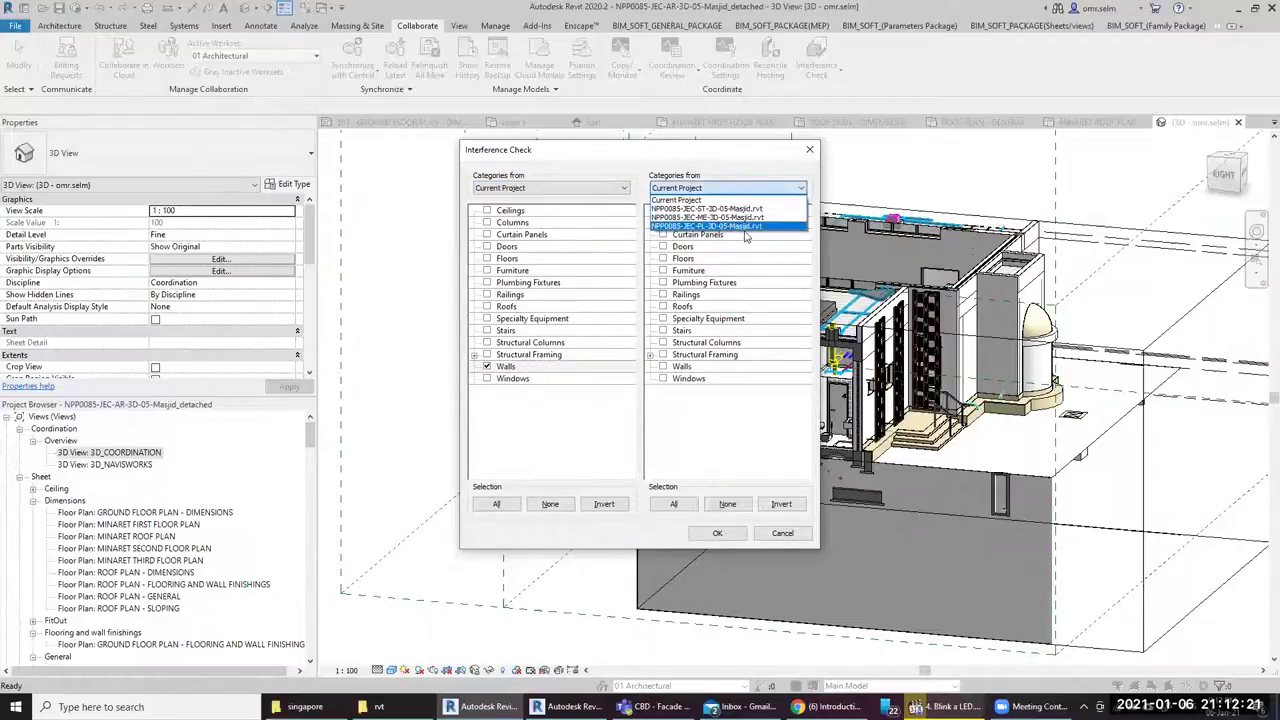
pyautogui.click(745, 226)
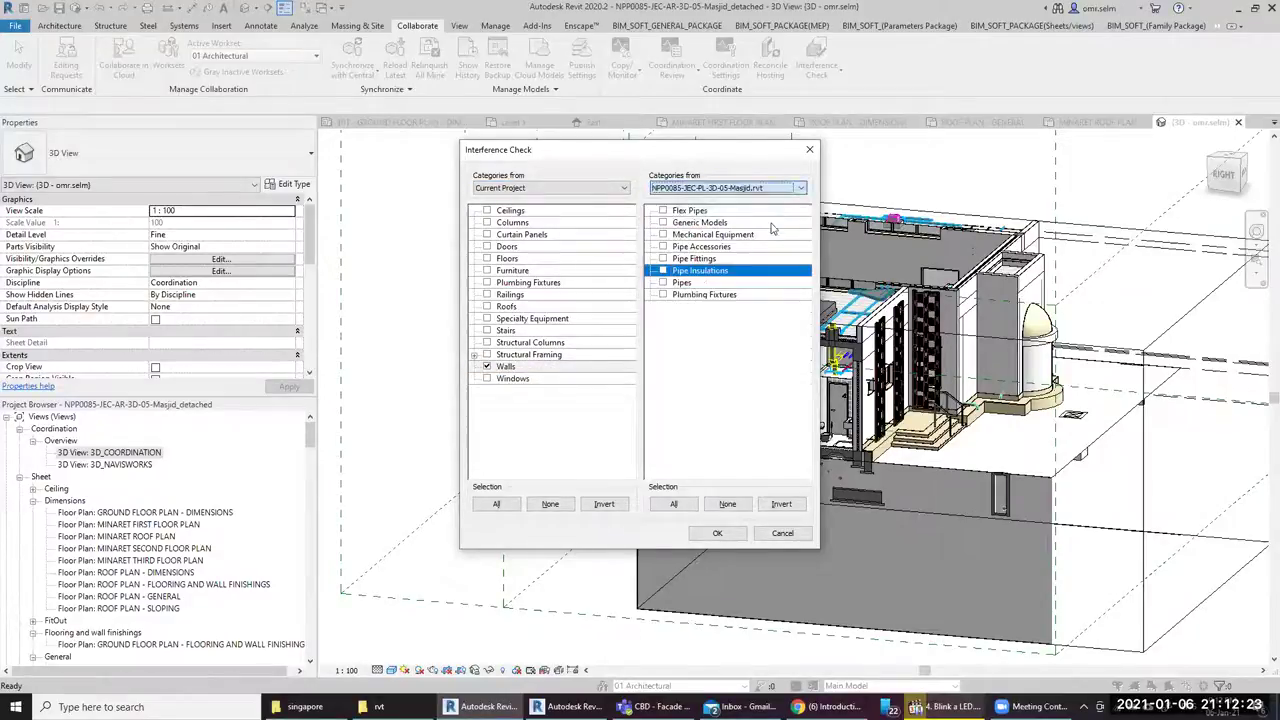
pyautogui.click(663, 283)
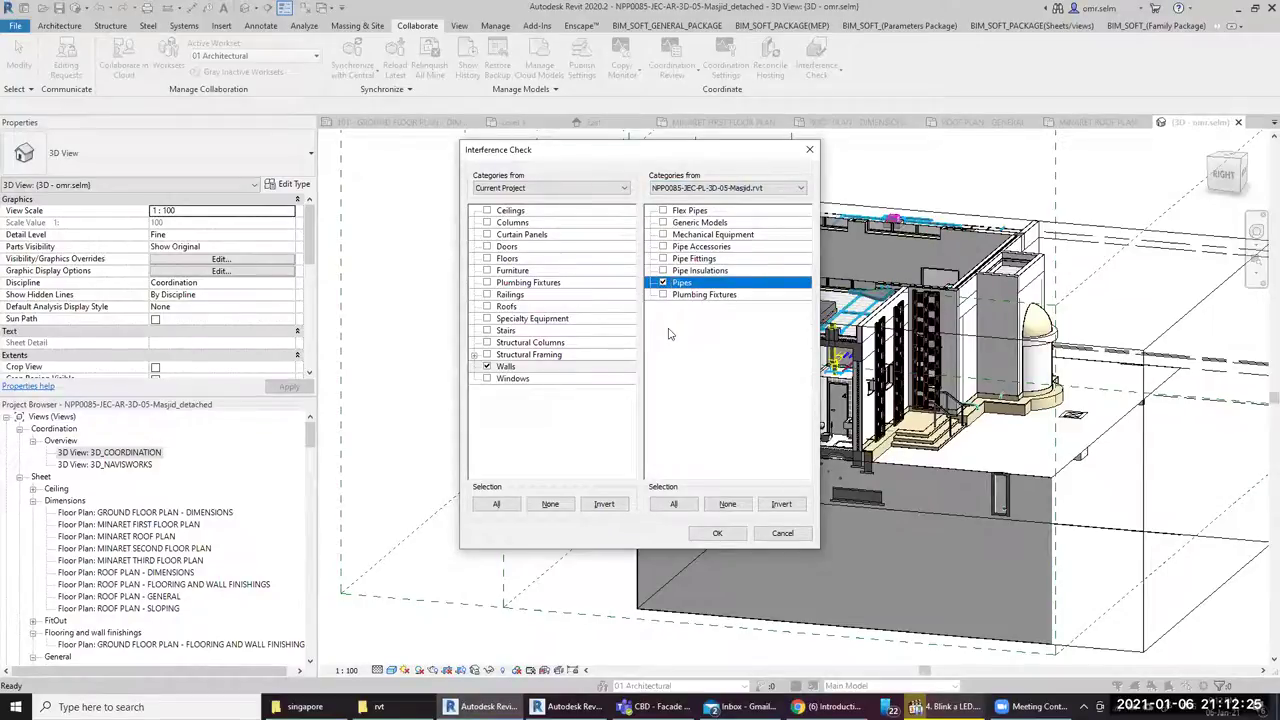
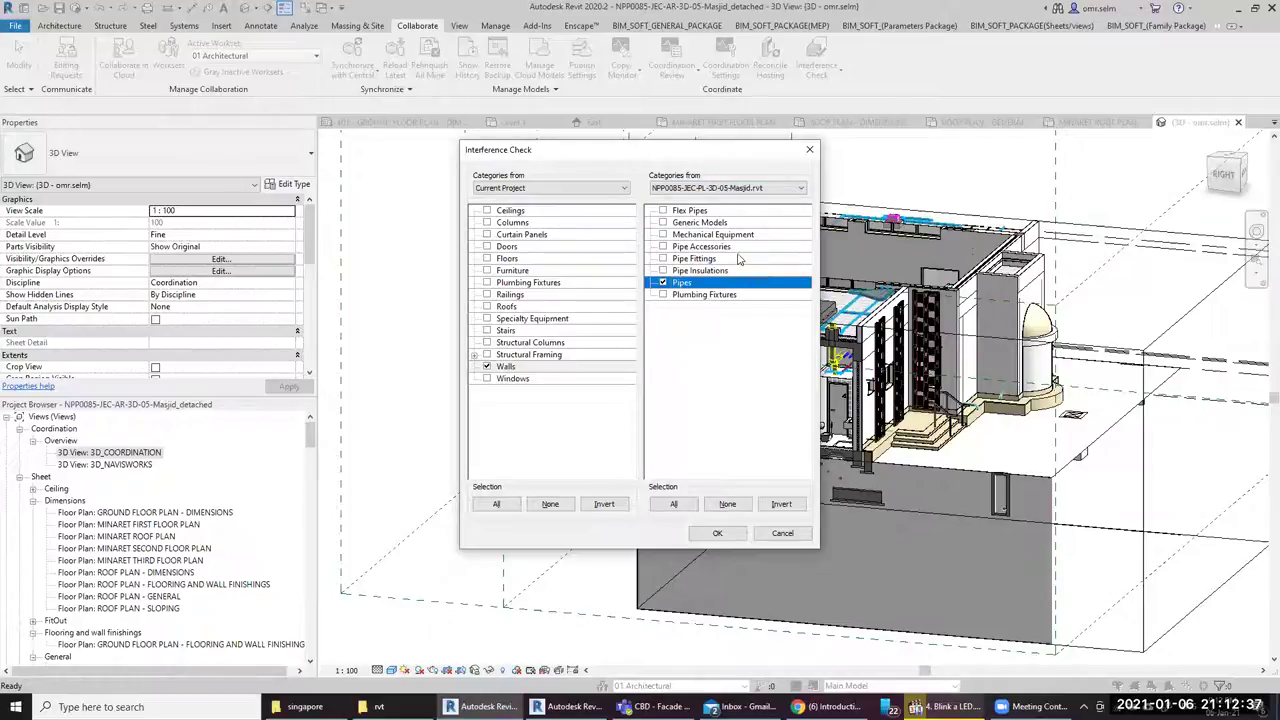
# Check walls against the linked model's Pipes and Plumbing Fixtures, then select the first Pipes clash row
pyautogui.click(663, 295)
pyautogui.click(724, 533)
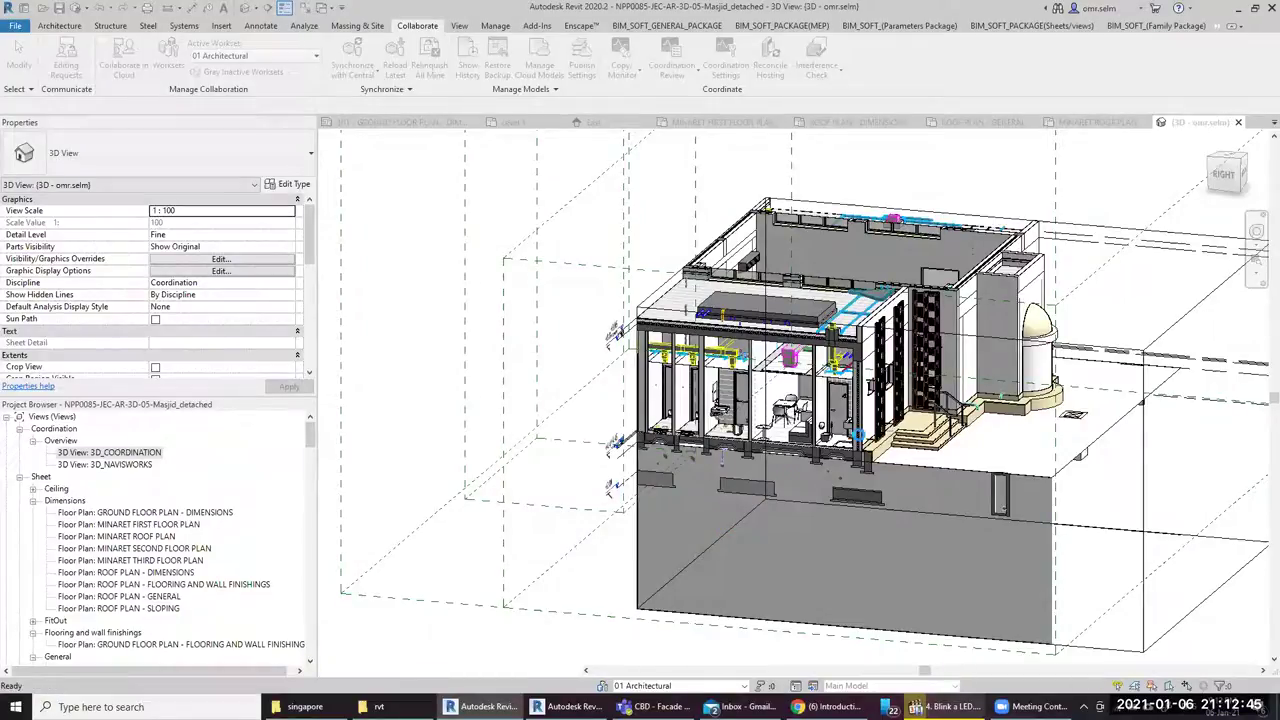
pyautogui.click(45, 80)
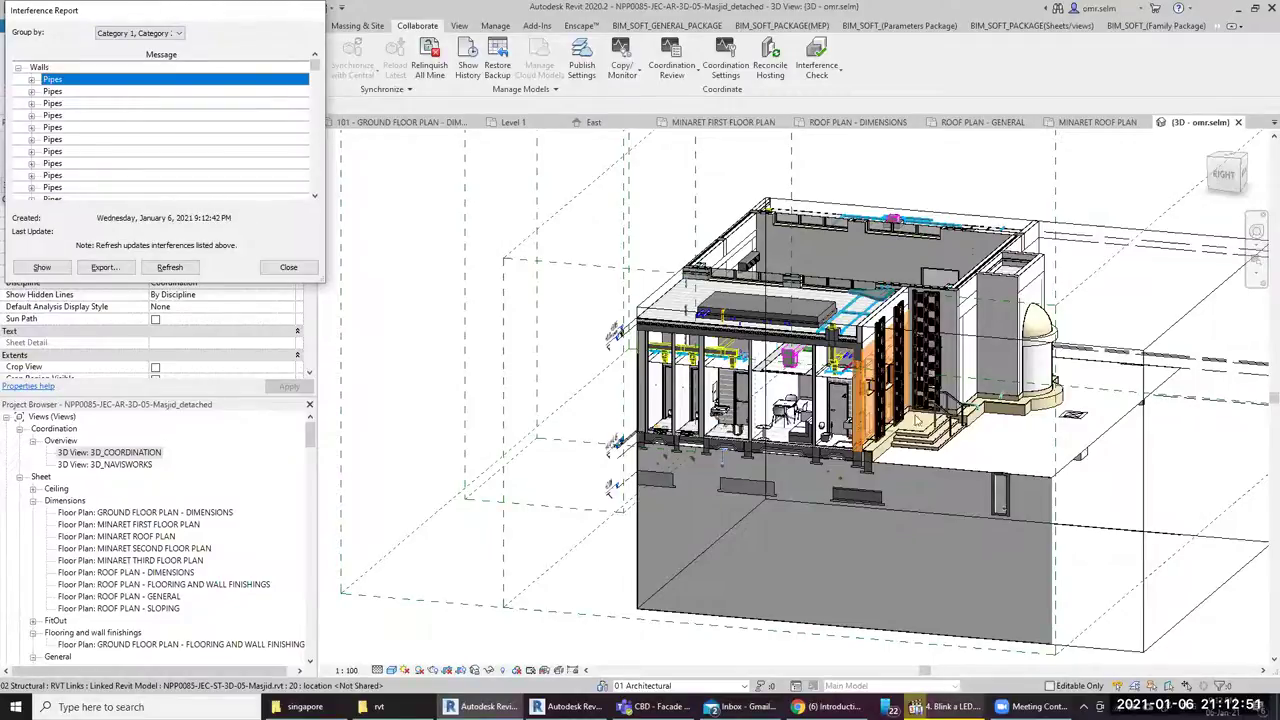
# Zoom toward the orange clashing wall and expand the first Pipes clash entry in the report
pyautogui.keyDown('shift'); pyautogui.moveTo(917, 421); pyautogui.dragTo(880, 470, button='middle'); pyautogui.keyUp('shift')
pyautogui.scroll(2, 867, 492)
pyautogui.scroll(3, 867, 492)
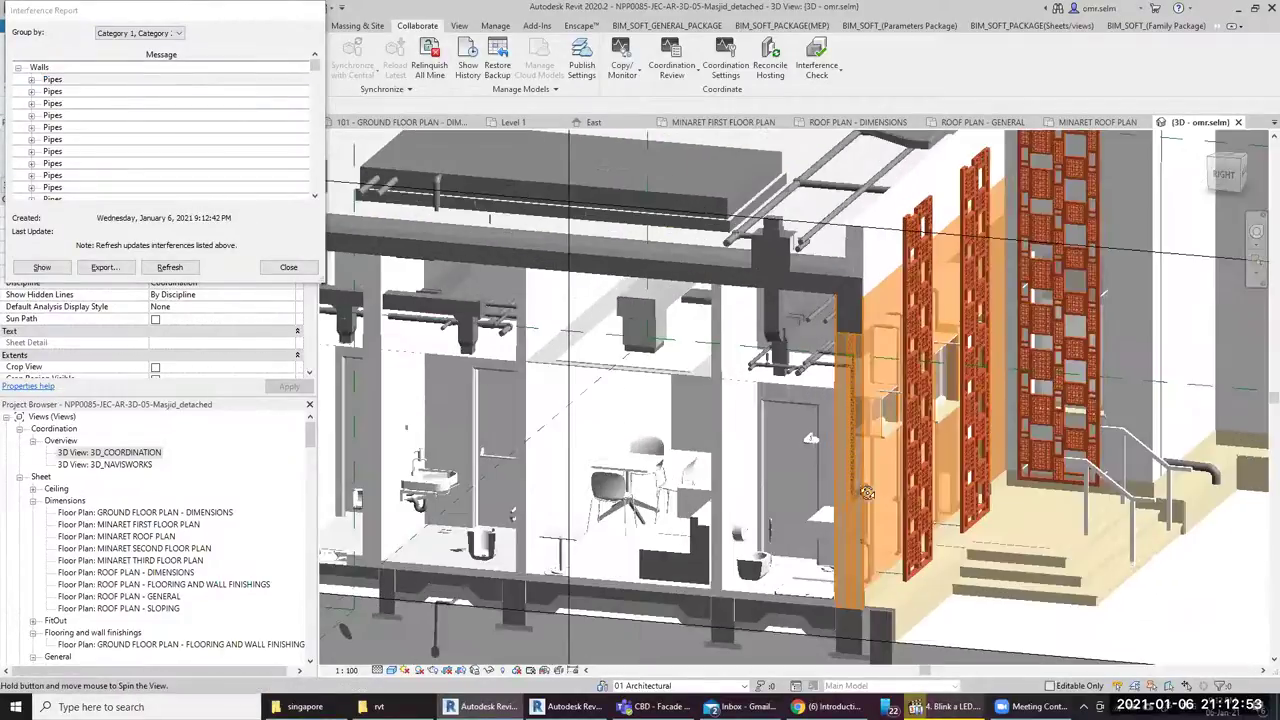
pyautogui.scroll(1, 867, 492)
pyautogui.scroll(1, 867, 492)
pyautogui.scroll(1, 867, 492)
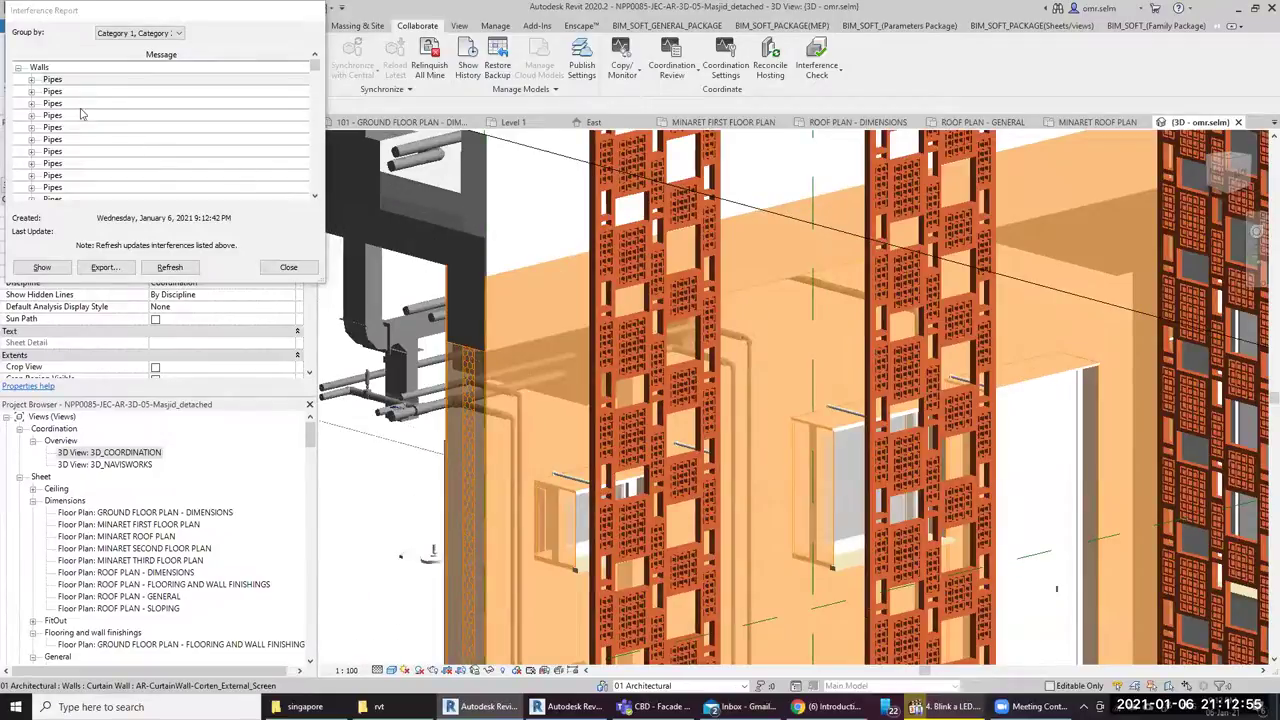
pyautogui.click(50, 80)
pyautogui.click(31, 80)
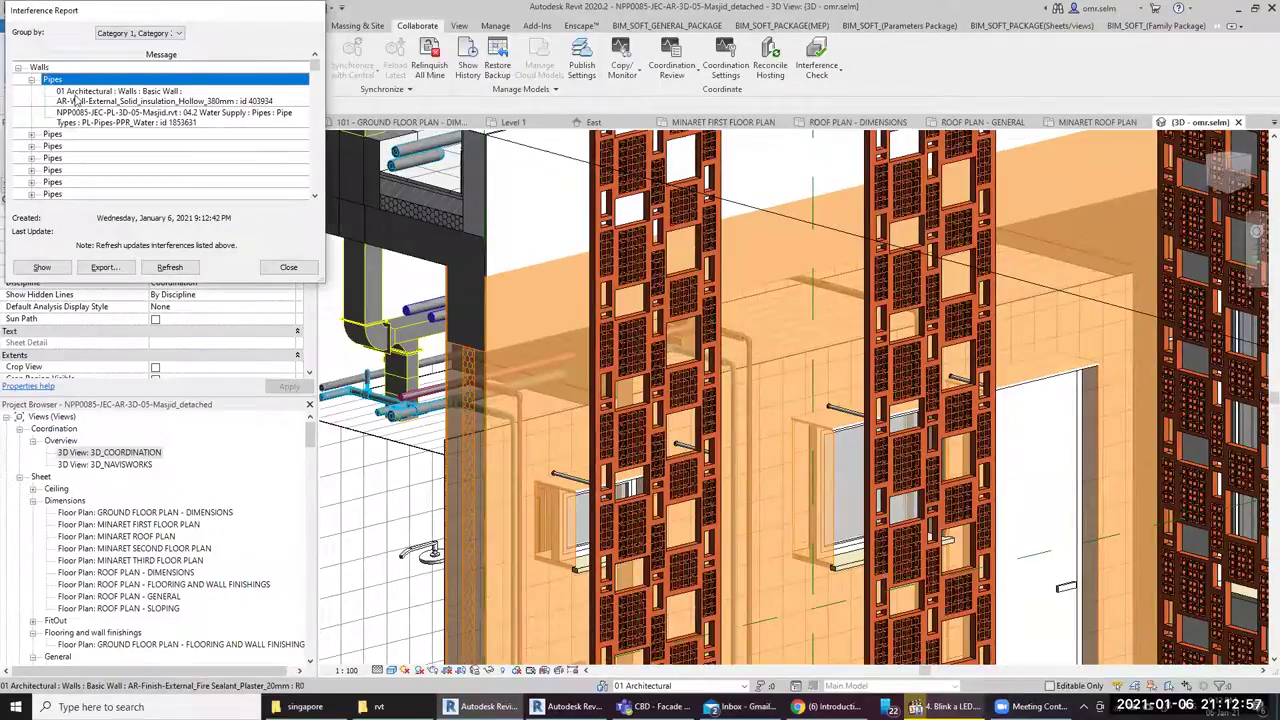
pyautogui.click(76, 100)
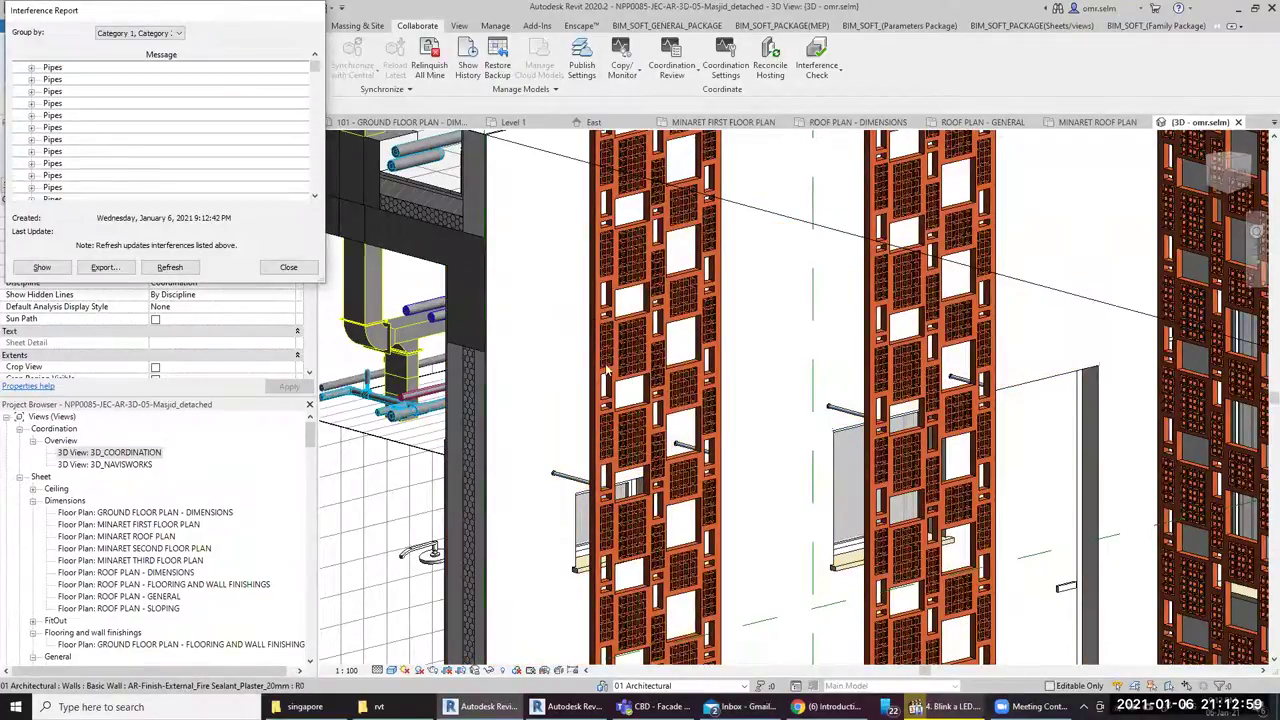
# Show the clashing PPR water-supply pipe, then the 380mm external wall, in the 3D view
pyautogui.moveTo(780, 449); pyautogui.dragTo(885, 357, button='middle')
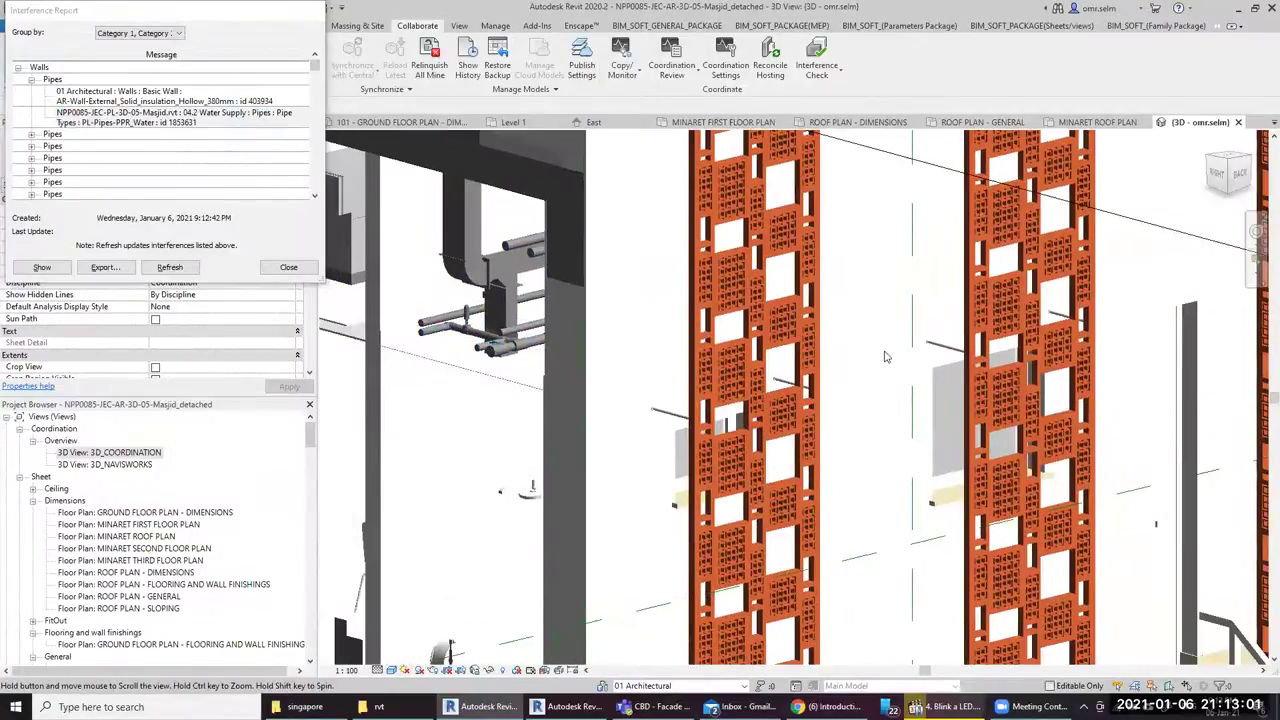
pyautogui.scroll(-3, 878, 399)
pyautogui.scroll(-2, 878, 399)
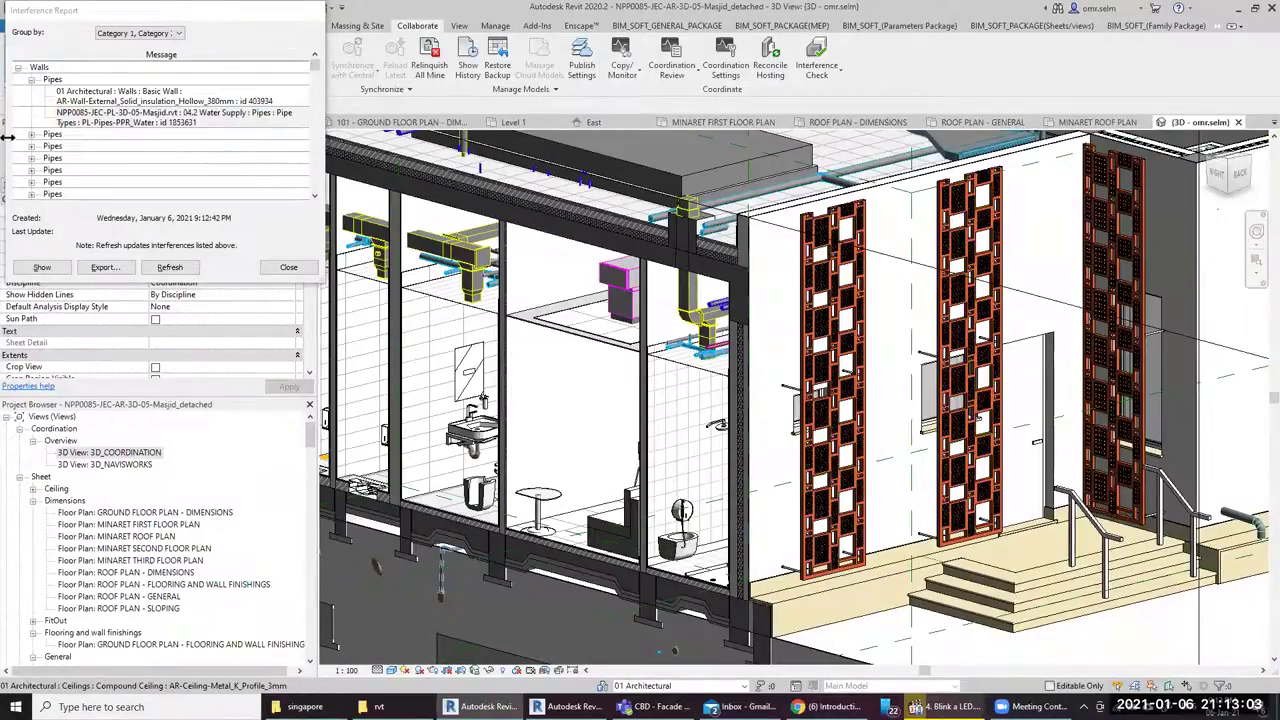
pyautogui.click(75, 118)
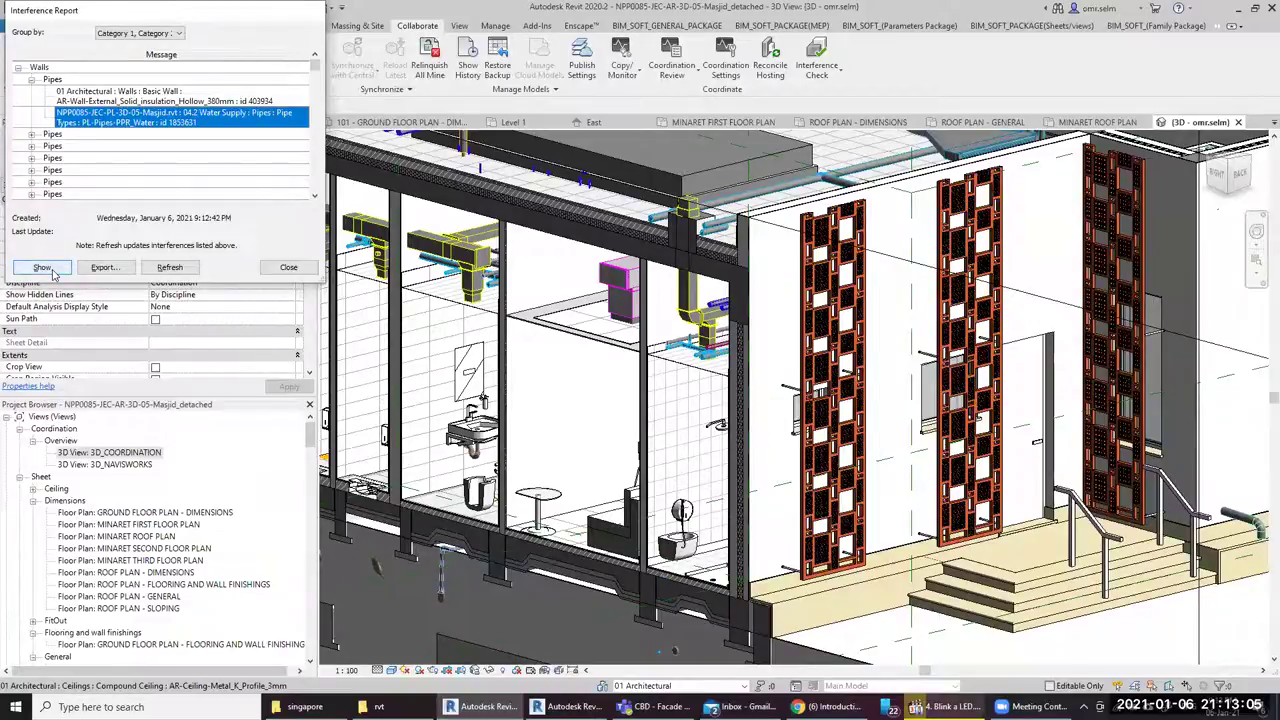
pyautogui.click(42, 268)
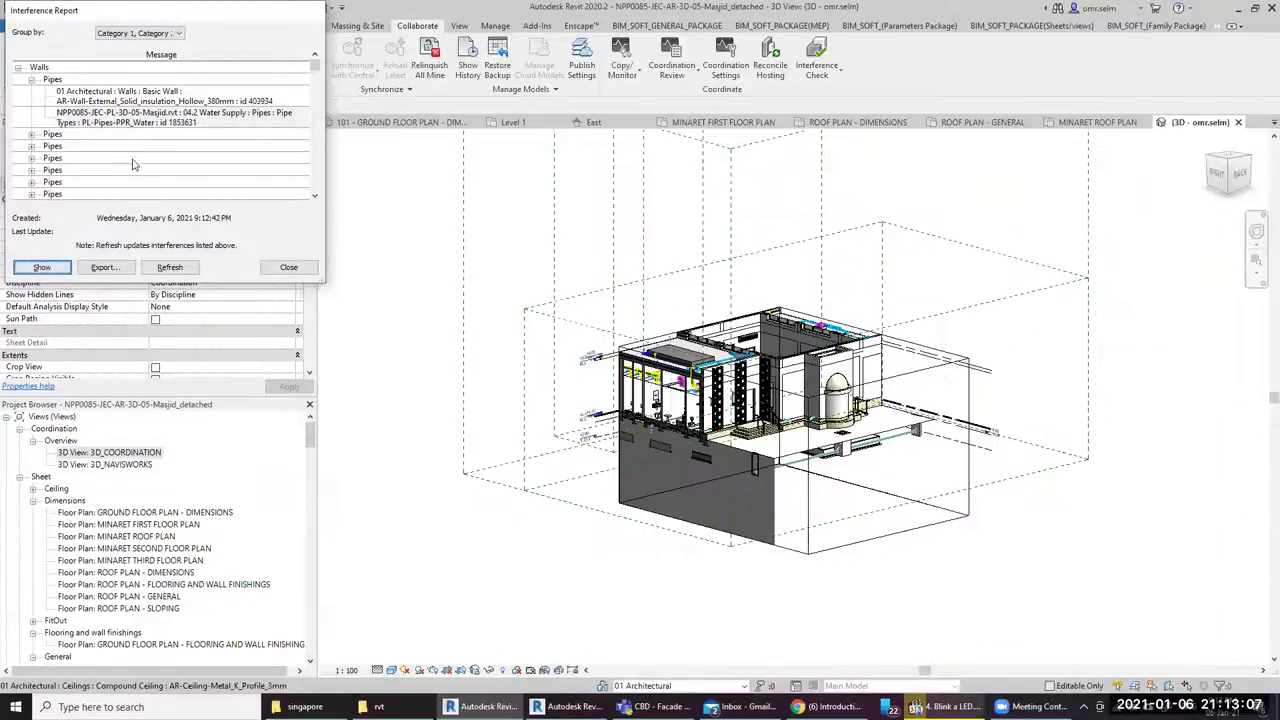
pyautogui.click(140, 97)
pyautogui.click(30, 269)
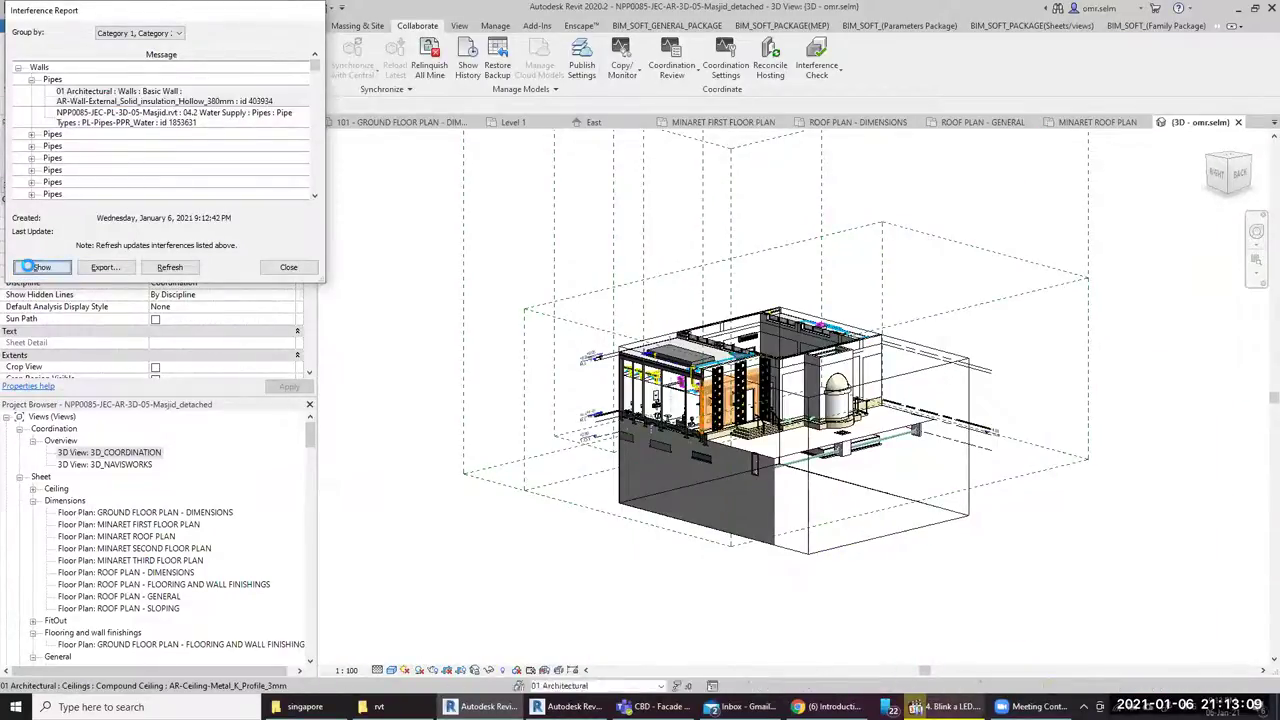
# Use Show on the clashing wall and pipe entries to cycle through the ground floor plans
pyautogui.click(29, 270)
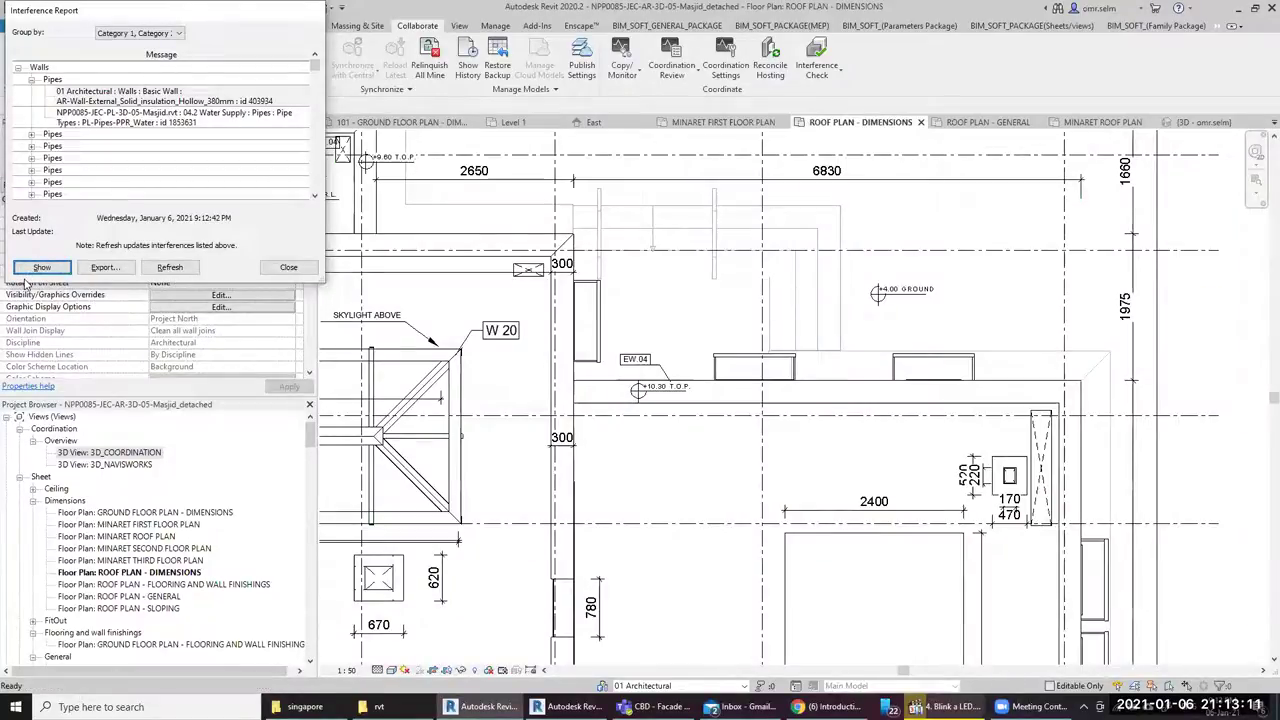
pyautogui.click(64, 269)
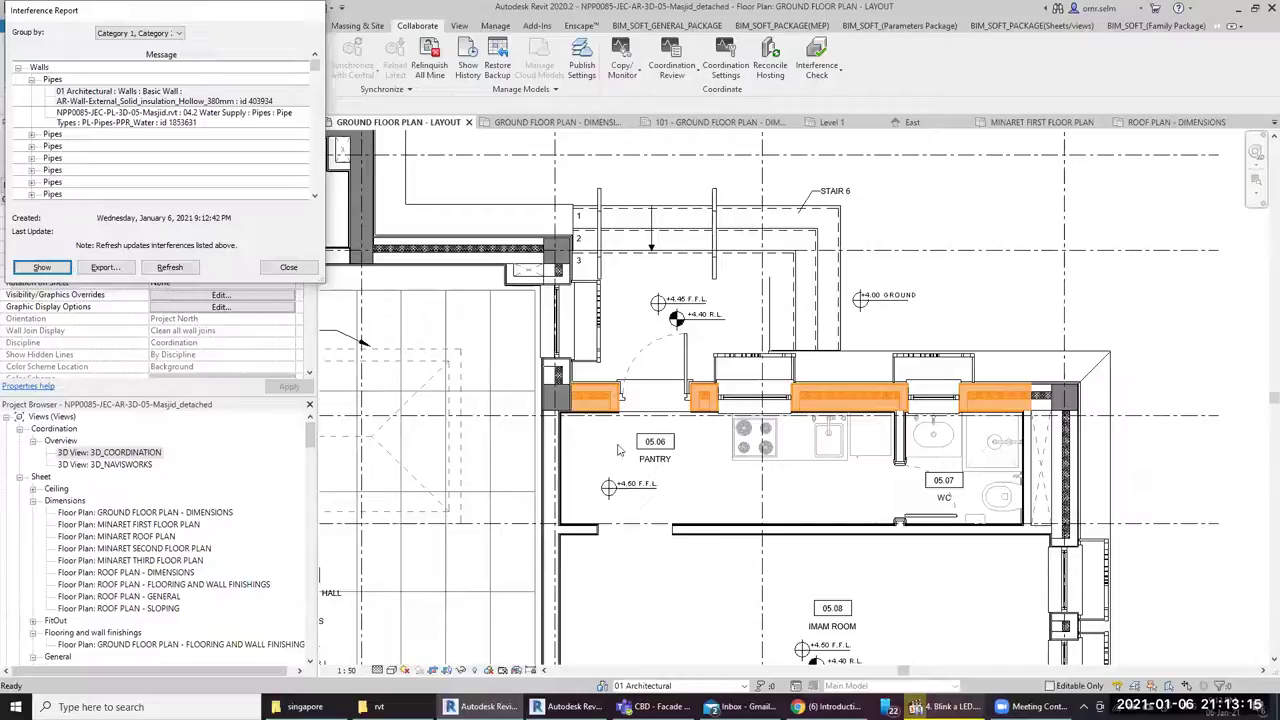
pyautogui.click(97, 120)
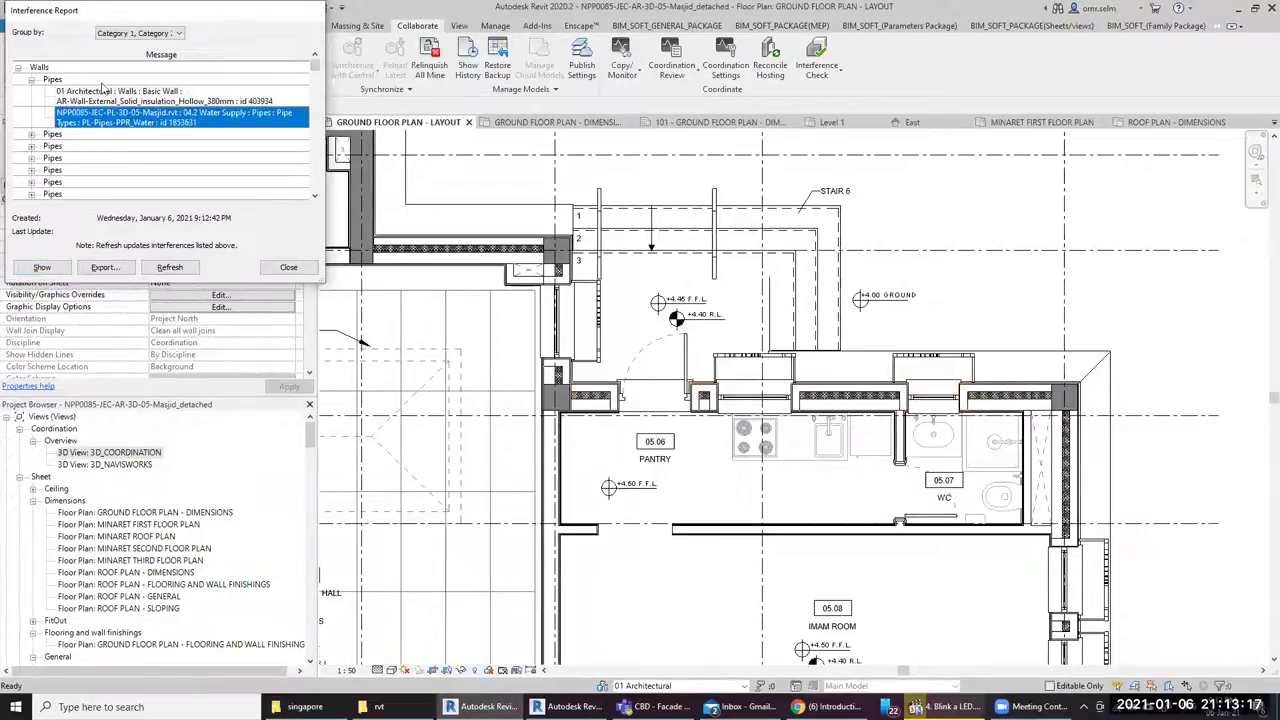
pyautogui.click(101, 92)
pyautogui.click(100, 118)
pyautogui.click(101, 92)
pyautogui.click(42, 267)
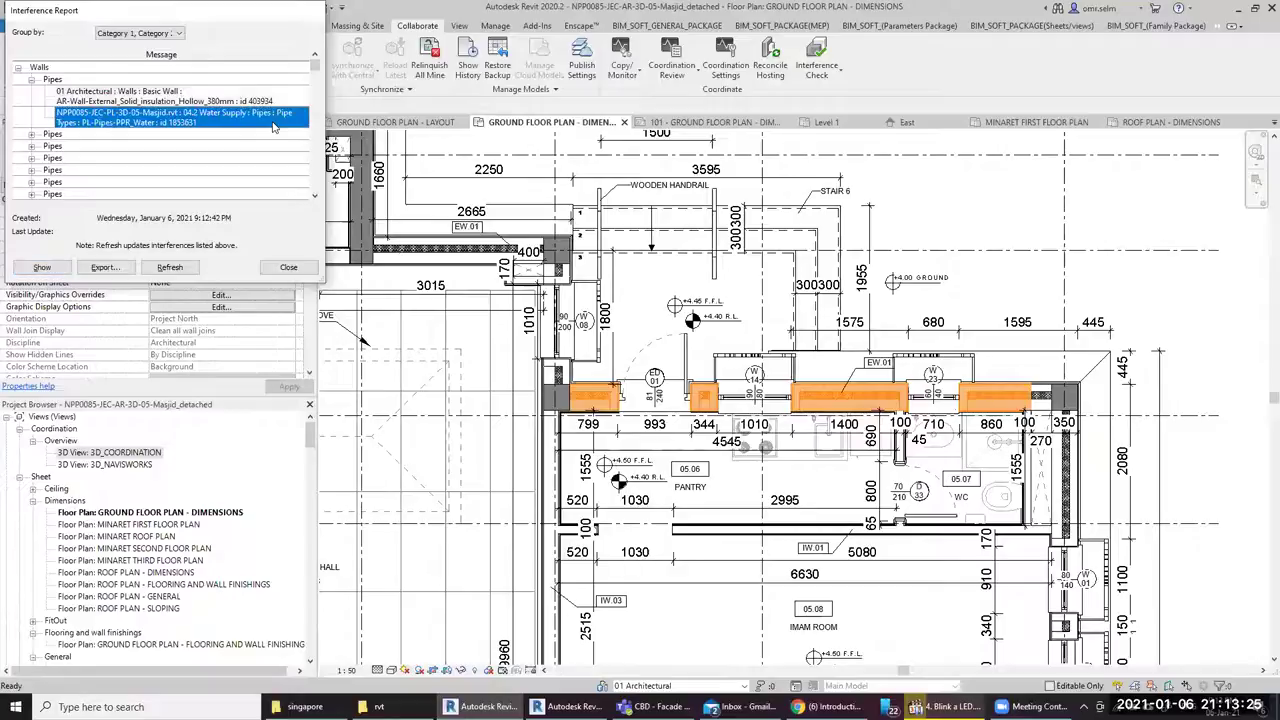
# Switch to the ROOF PLAN - DIMENSIONS view and bring the Interference Report forward
pyautogui.click(274, 124)
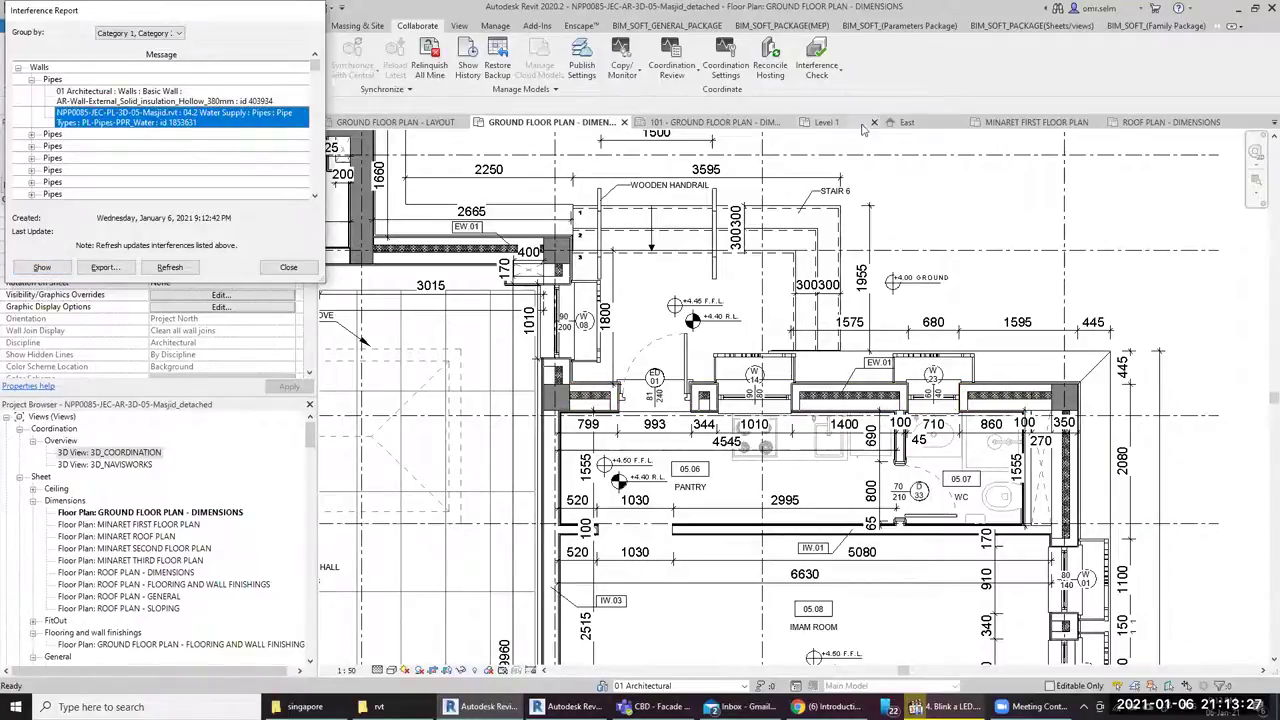
pyautogui.click(1147, 124)
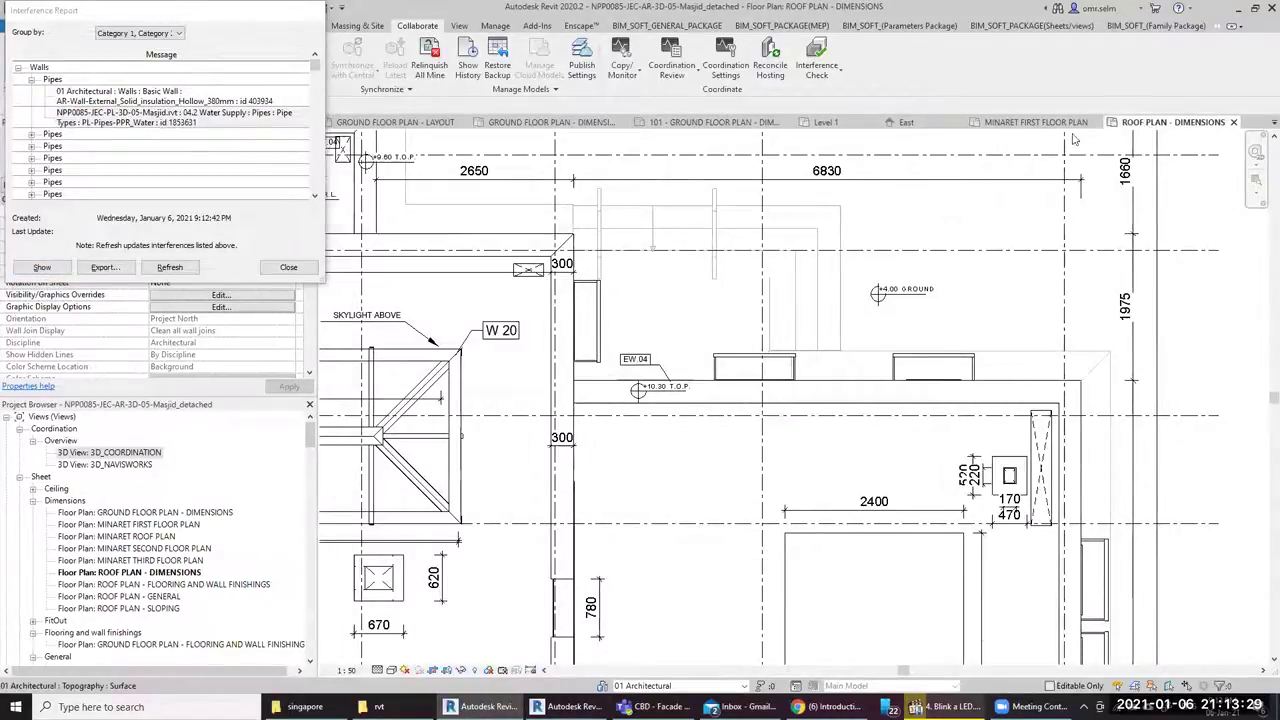
pyautogui.click(247, 12)
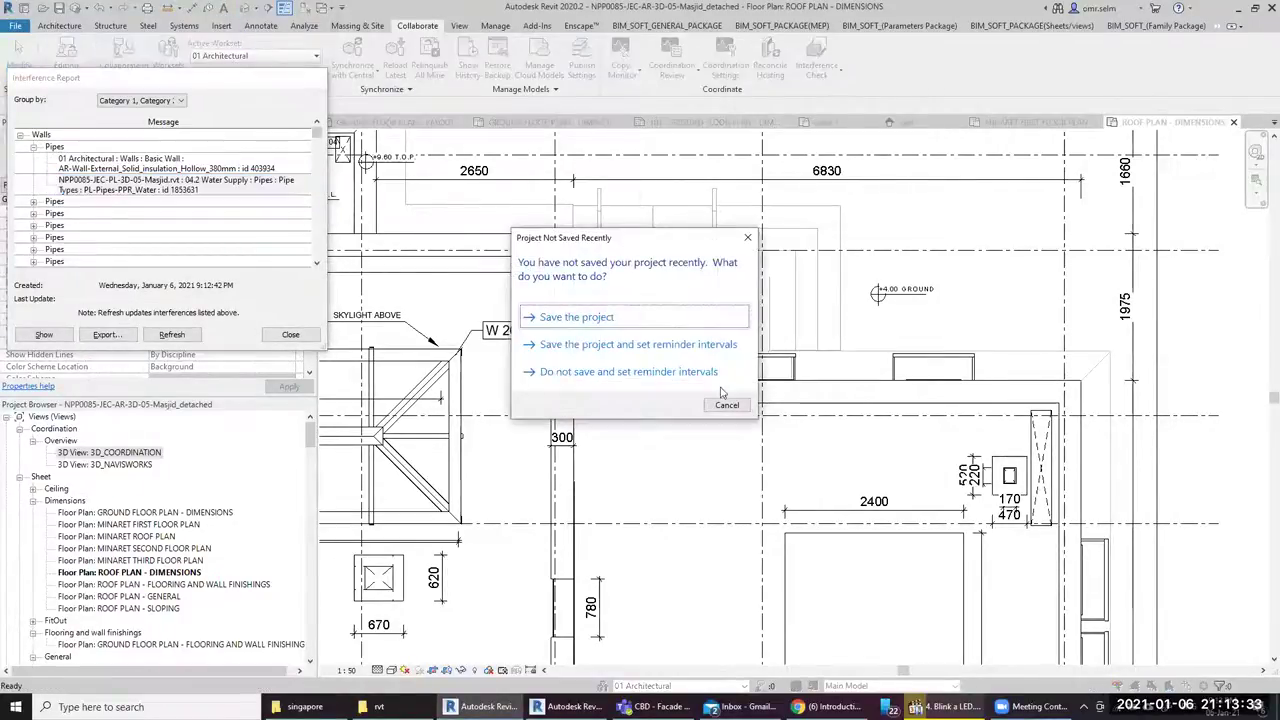
# Cancel the save reminder, then highlight and zoom in on the clashing wall in 3D
pyautogui.click(729, 405)
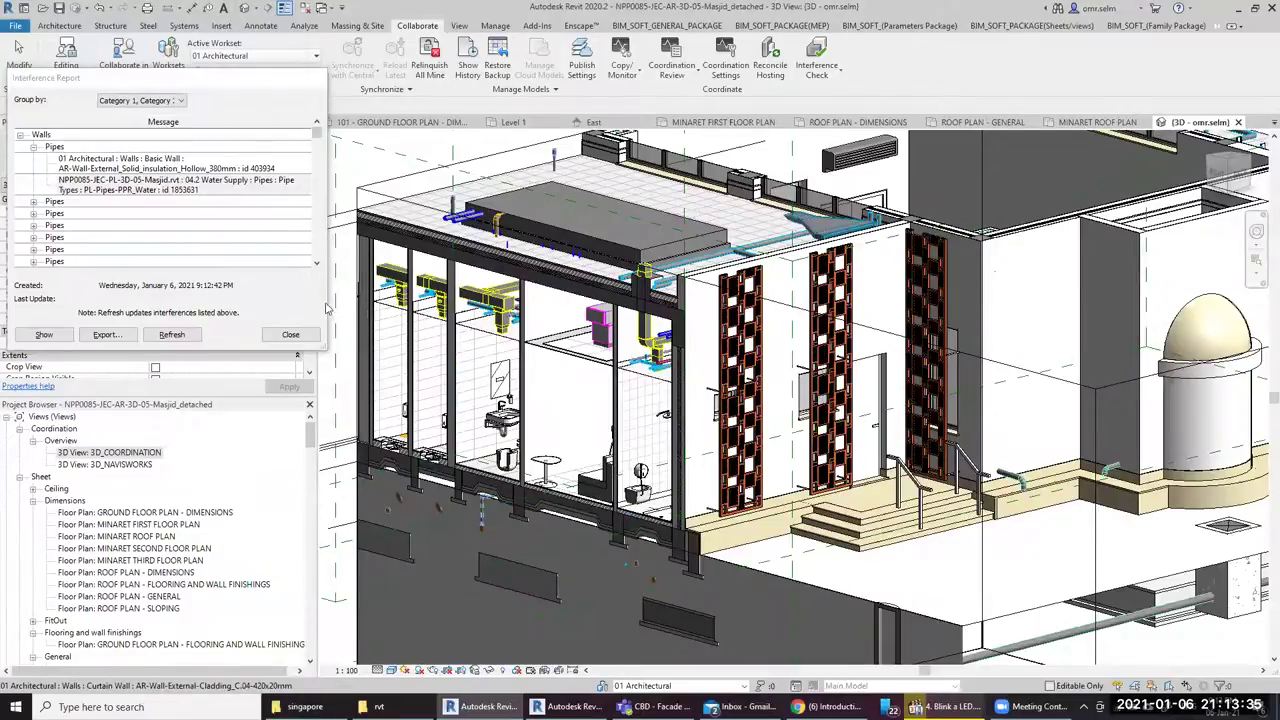
pyautogui.click(150, 168)
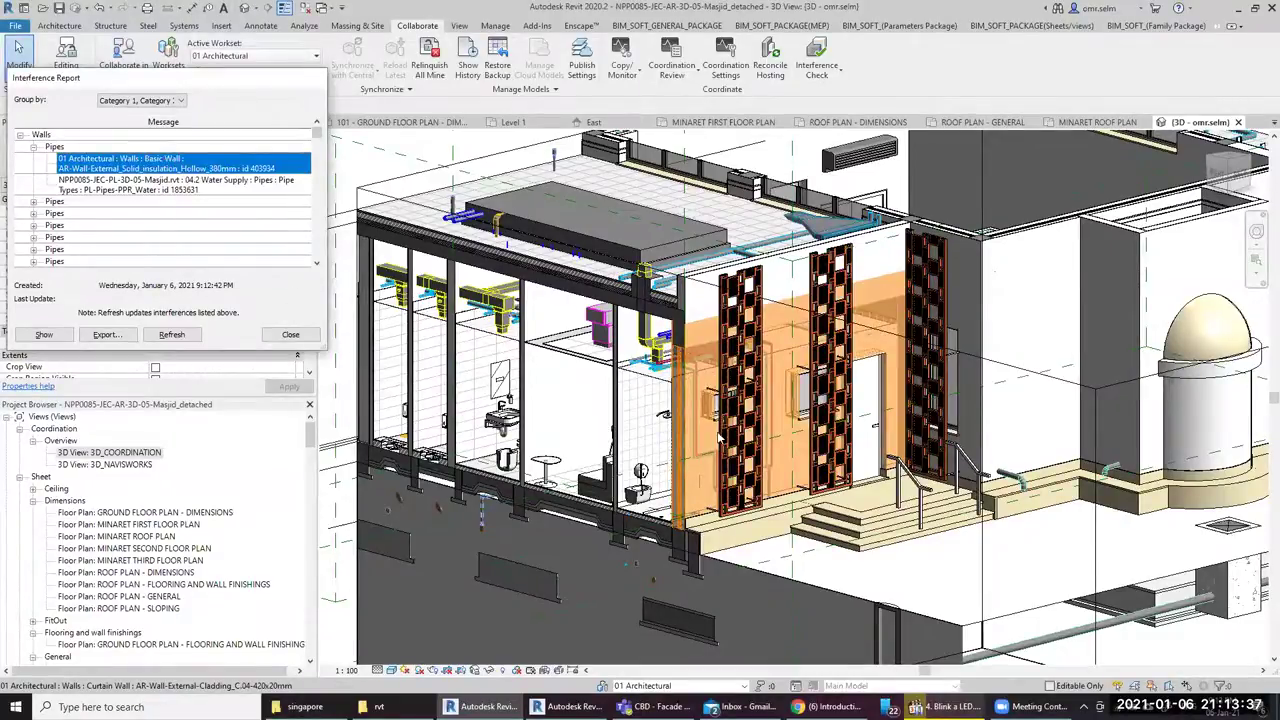
pyautogui.scroll(1, 718, 438)
pyautogui.scroll(1, 720, 440)
pyautogui.scroll(2, 729, 445)
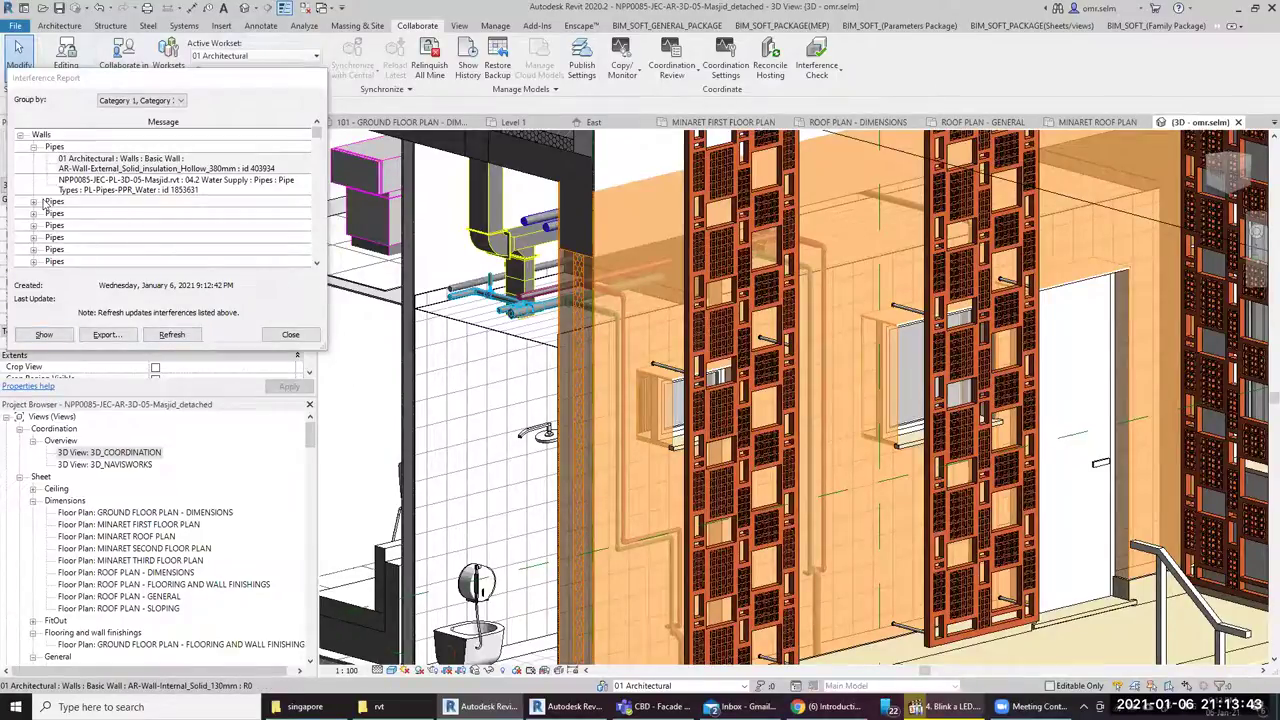
# Expand the second Pipes clash and select its PPR water-supply pipe entry
pyautogui.click(33, 205)
pyautogui.click(33, 203)
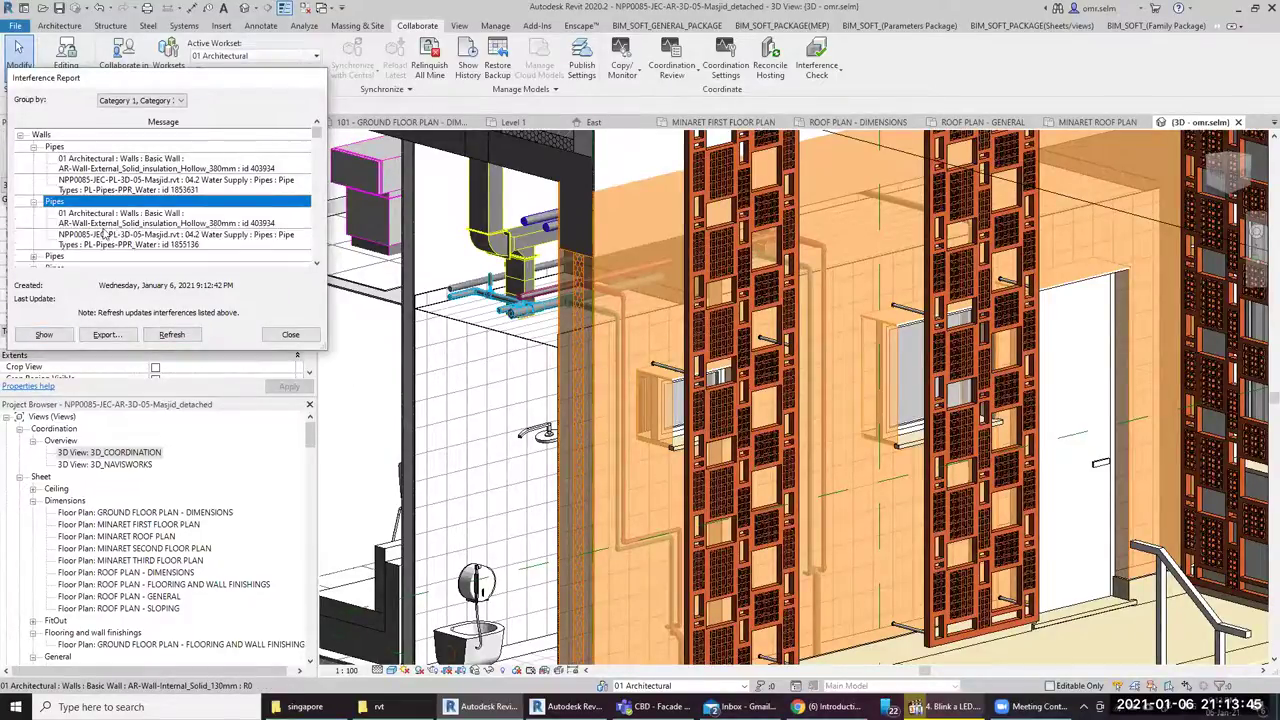
pyautogui.click(120, 241)
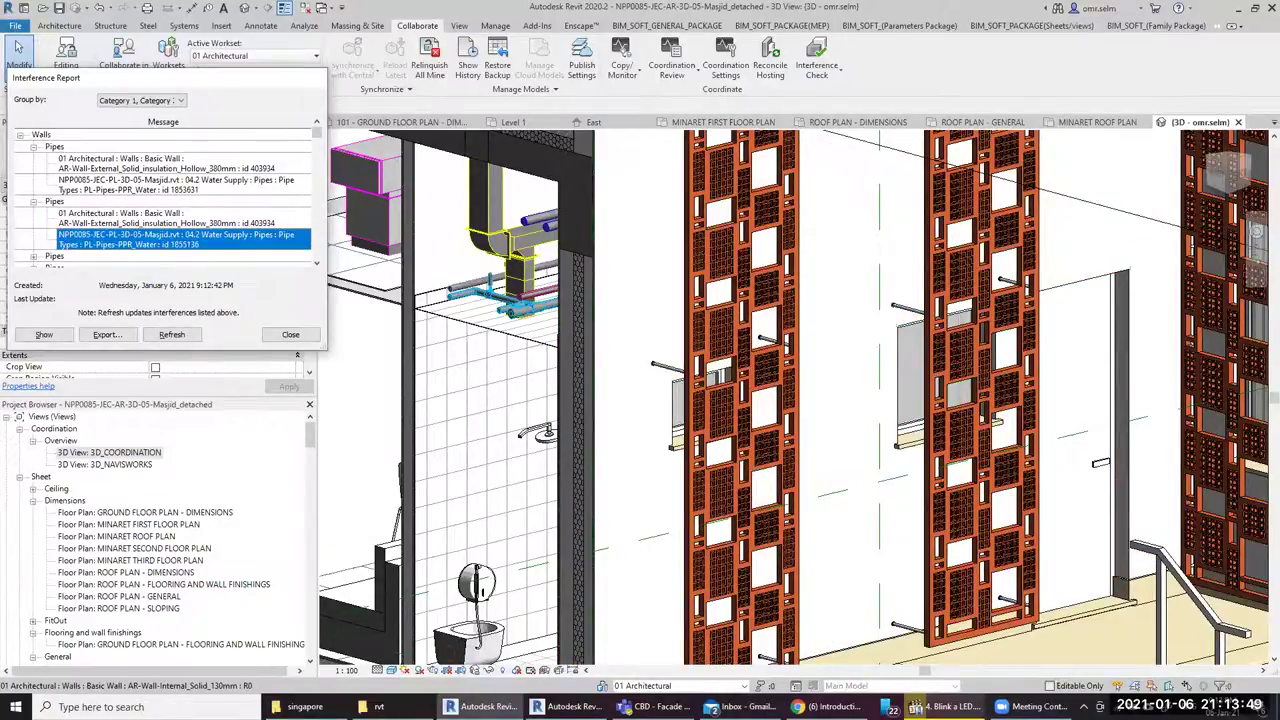
pyautogui.click(392, 670)
pyautogui.click(428, 602)
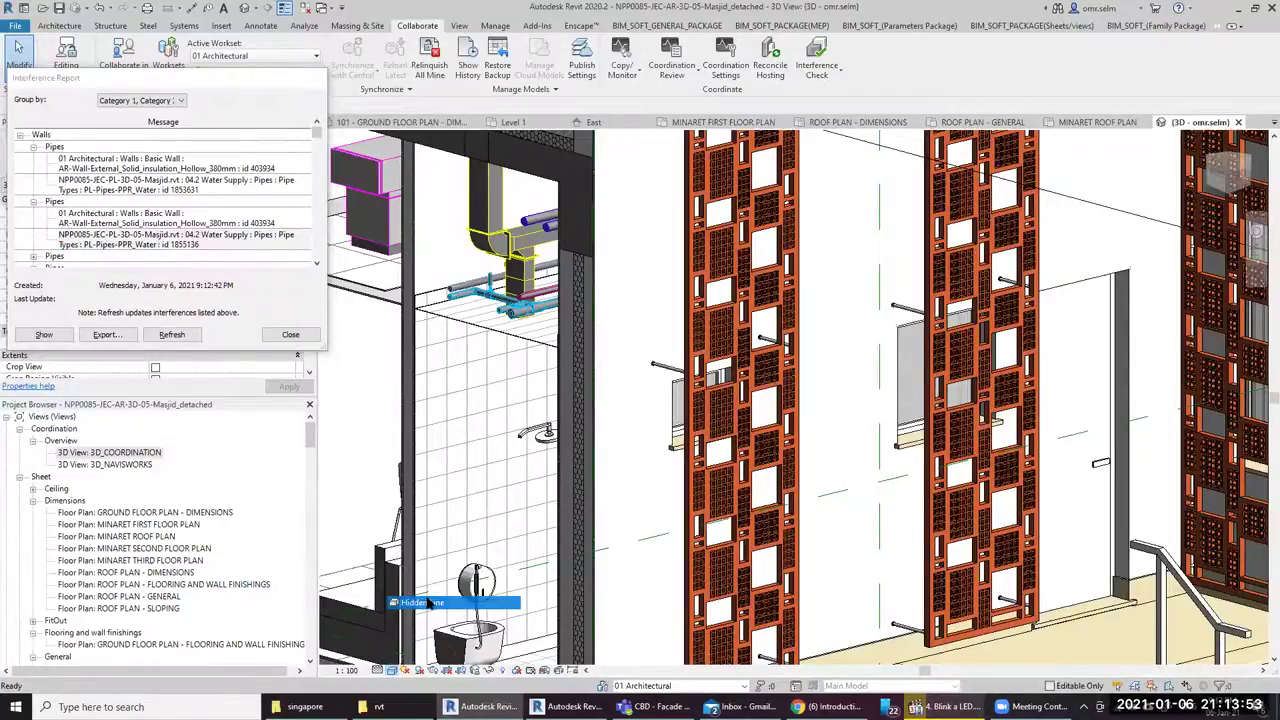
pyautogui.click(392, 670)
pyautogui.click(440, 589)
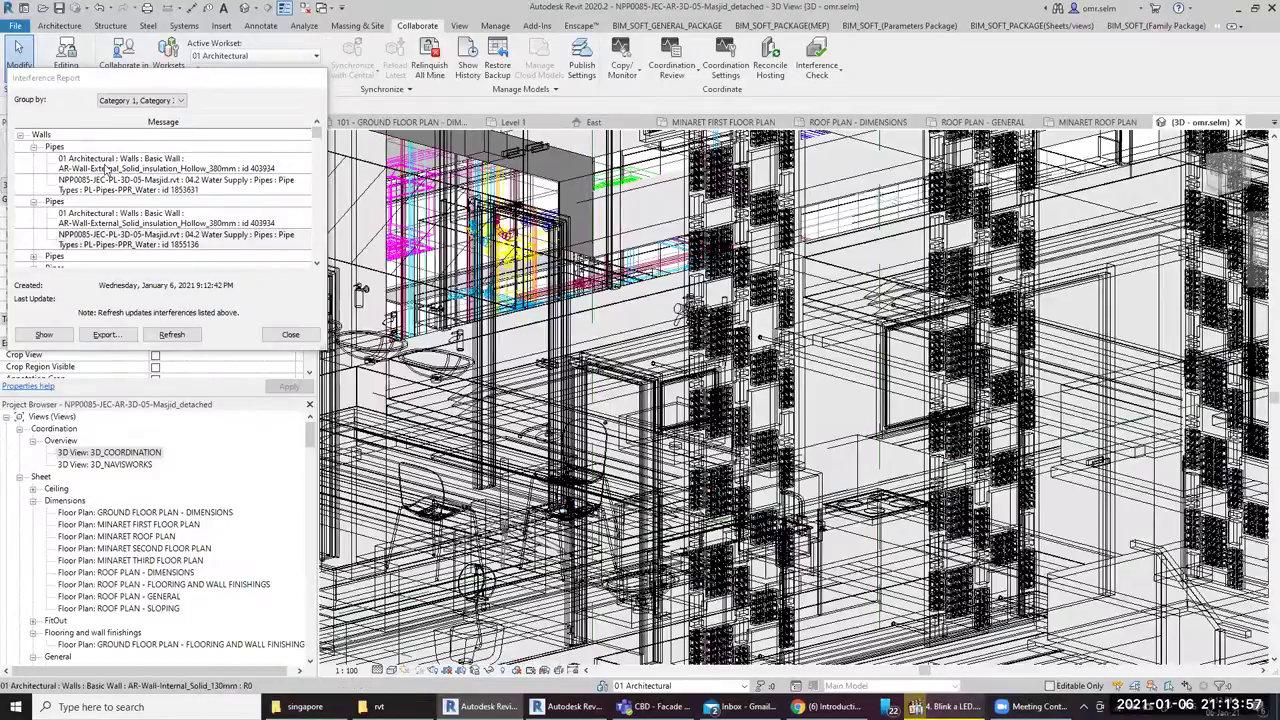
pyautogui.click(118, 183)
pyautogui.click(136, 183)
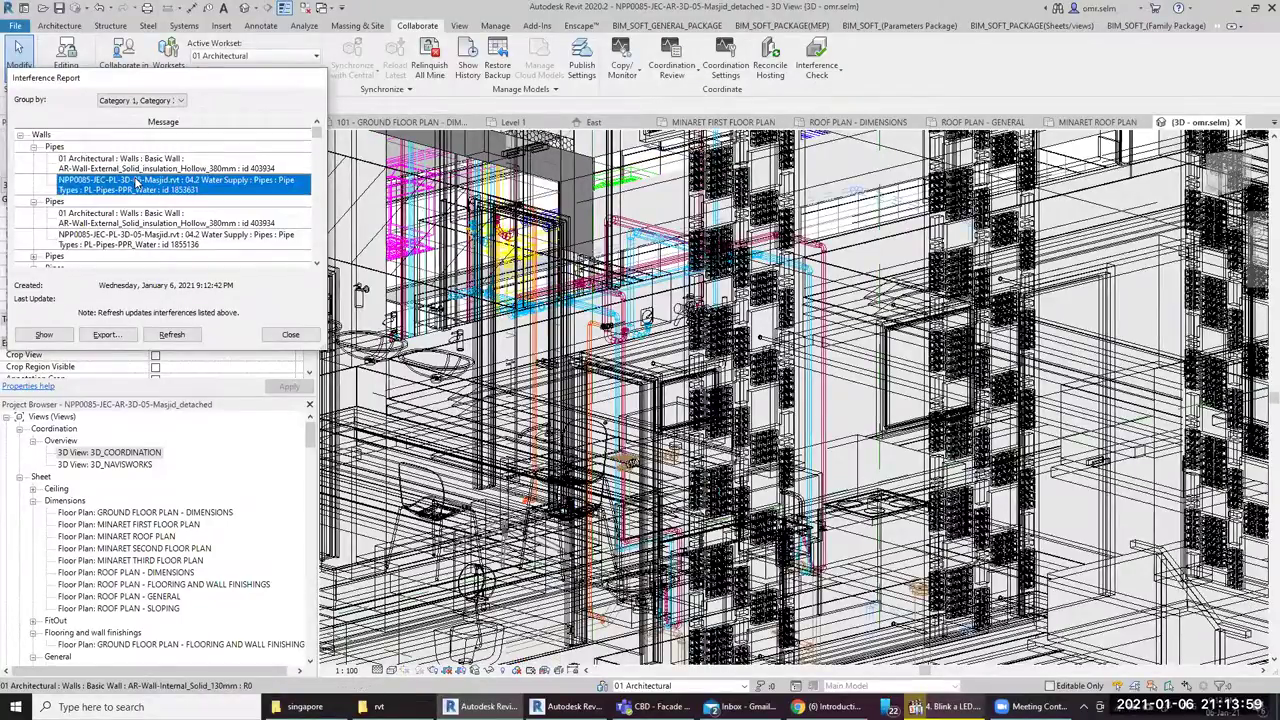
pyautogui.scroll(2, 712, 392)
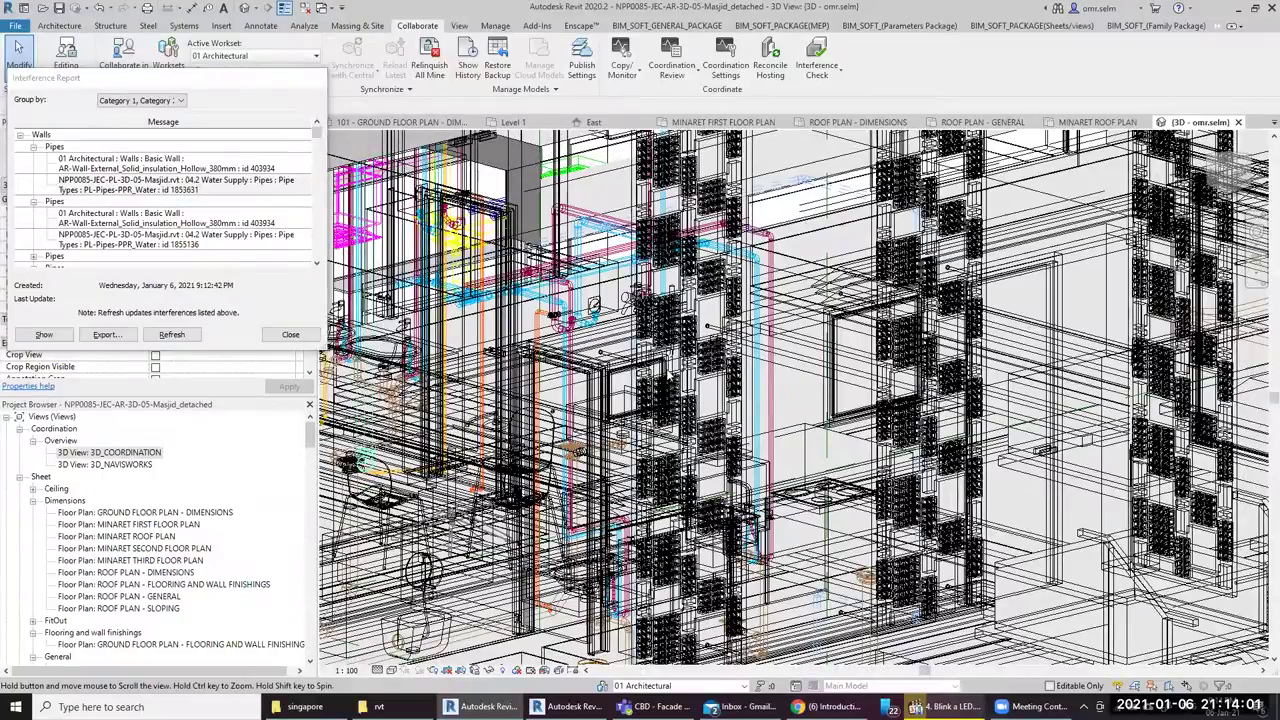
pyautogui.scroll(1, 836, 468)
pyautogui.moveTo(780, 435)
pyautogui.keyDown('shift'); pyautogui.mouseDown(button='middle')
pyautogui.moveTo(832, 505)
pyautogui.moveTo(787, 505)
pyautogui.mouseUp(button='middle'); pyautogui.keyUp('shift')
pyautogui.click(190, 190)
pyautogui.click(186, 168)
pyautogui.click(185, 188)
pyautogui.click(185, 168)
pyautogui.keyDown('shift'); pyautogui.moveTo(625, 408); pyautogui.dragTo(640, 380, button='middle'); pyautogui.keyUp('shift')
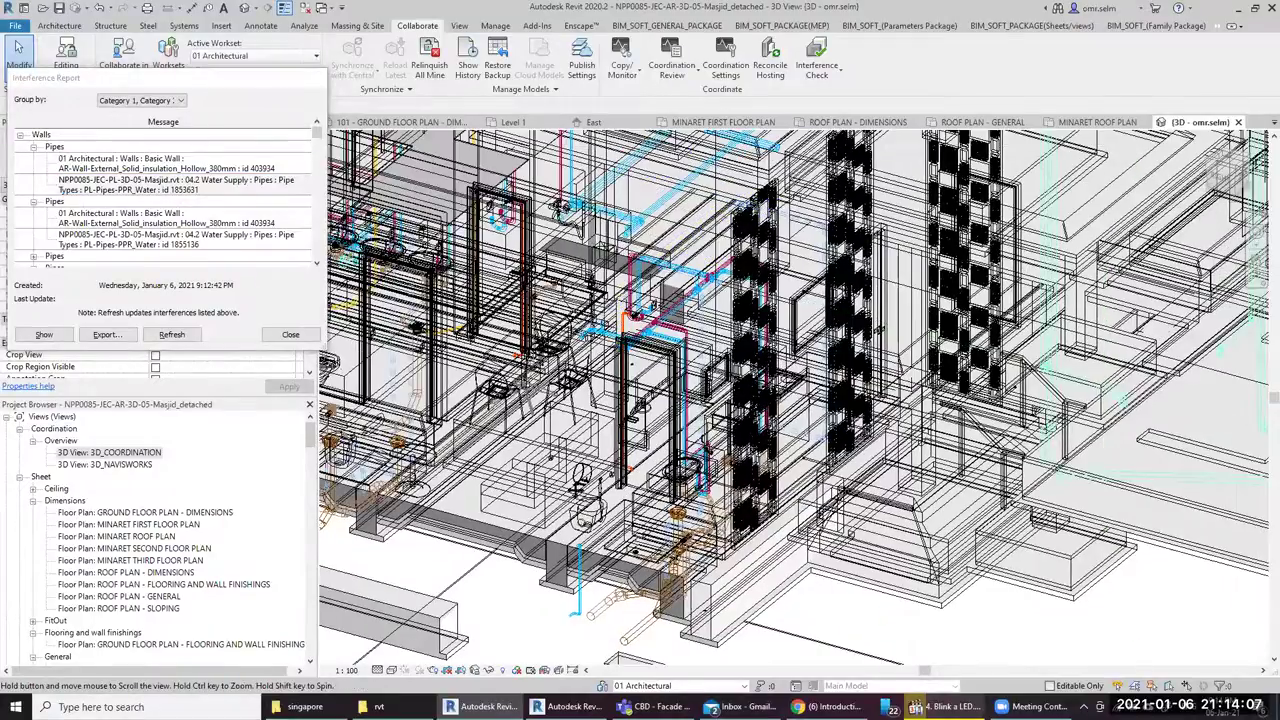
pyautogui.keyDown('shift'); pyautogui.moveTo(560, 533); pyautogui.dragTo(541, 548, button='middle'); pyautogui.keyUp('shift')
pyautogui.click(406, 669)
pyautogui.click(430, 629)
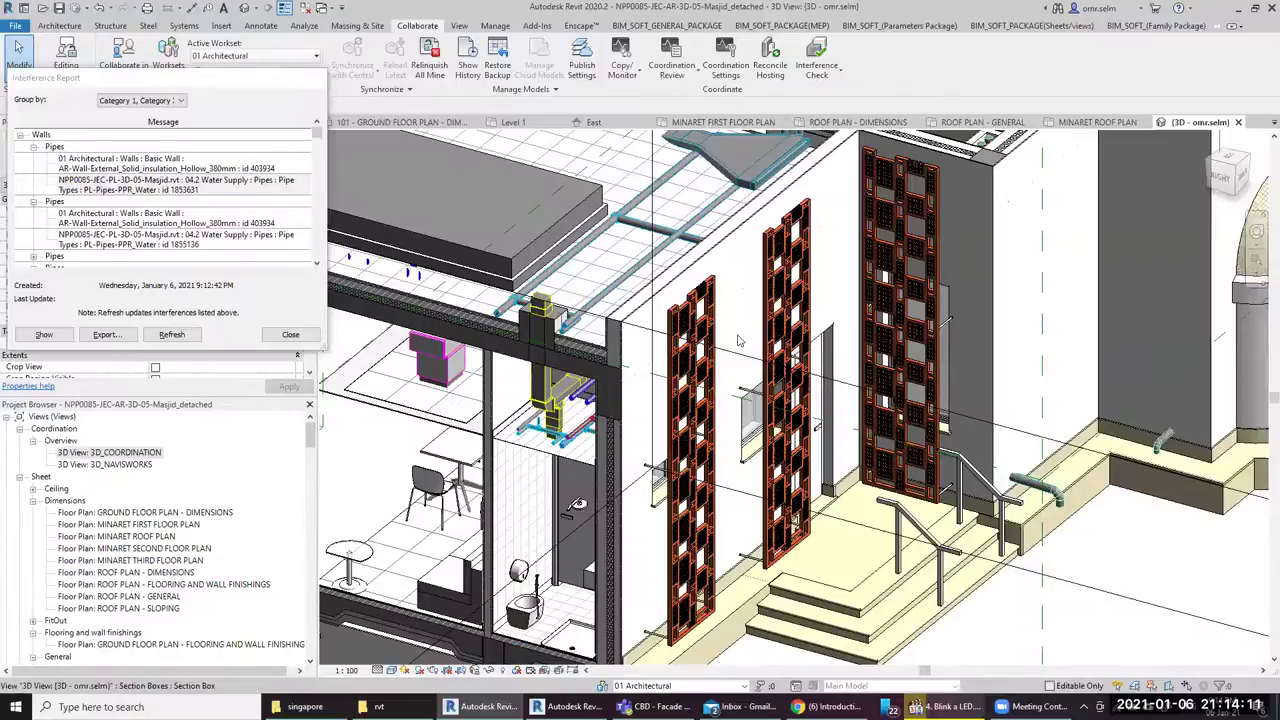
# Select the clashing 380mm external wall and crop the 3D view to it with Selection Box
pyautogui.click(636, 305)
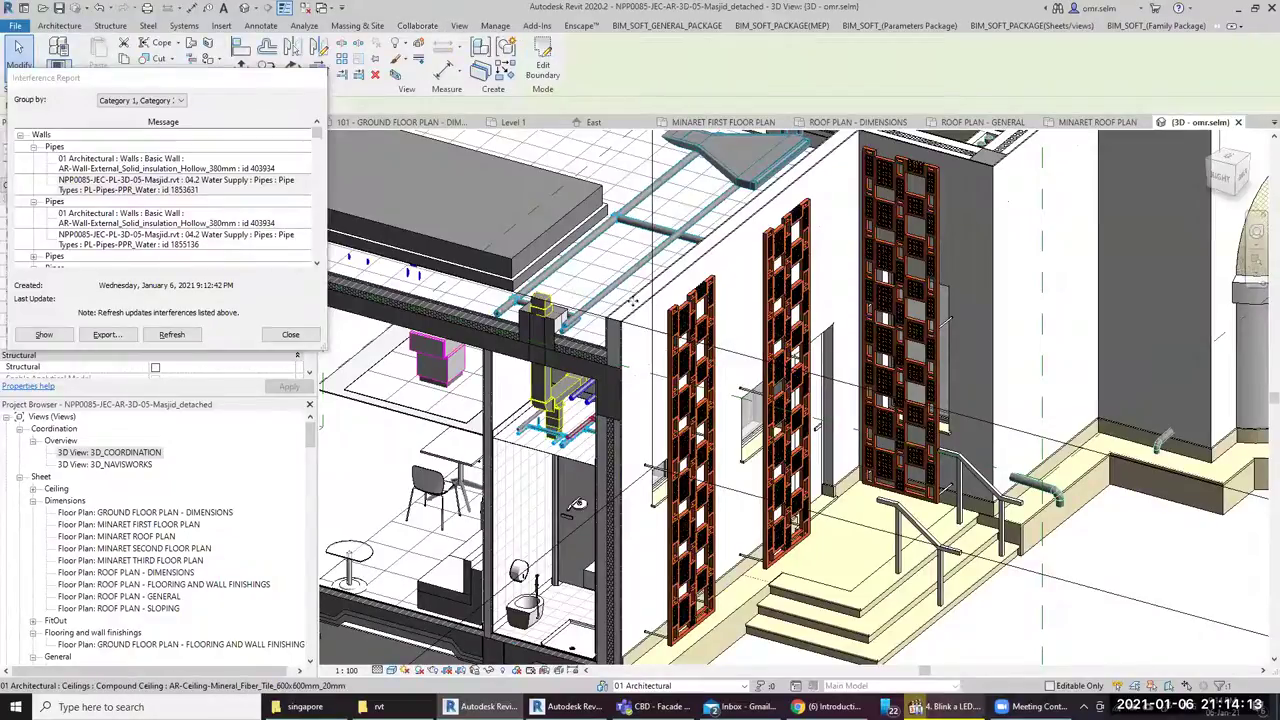
pyautogui.press('Escape')
pyautogui.click(626, 372)
pyautogui.press('Escape')
pyautogui.click(632, 452)
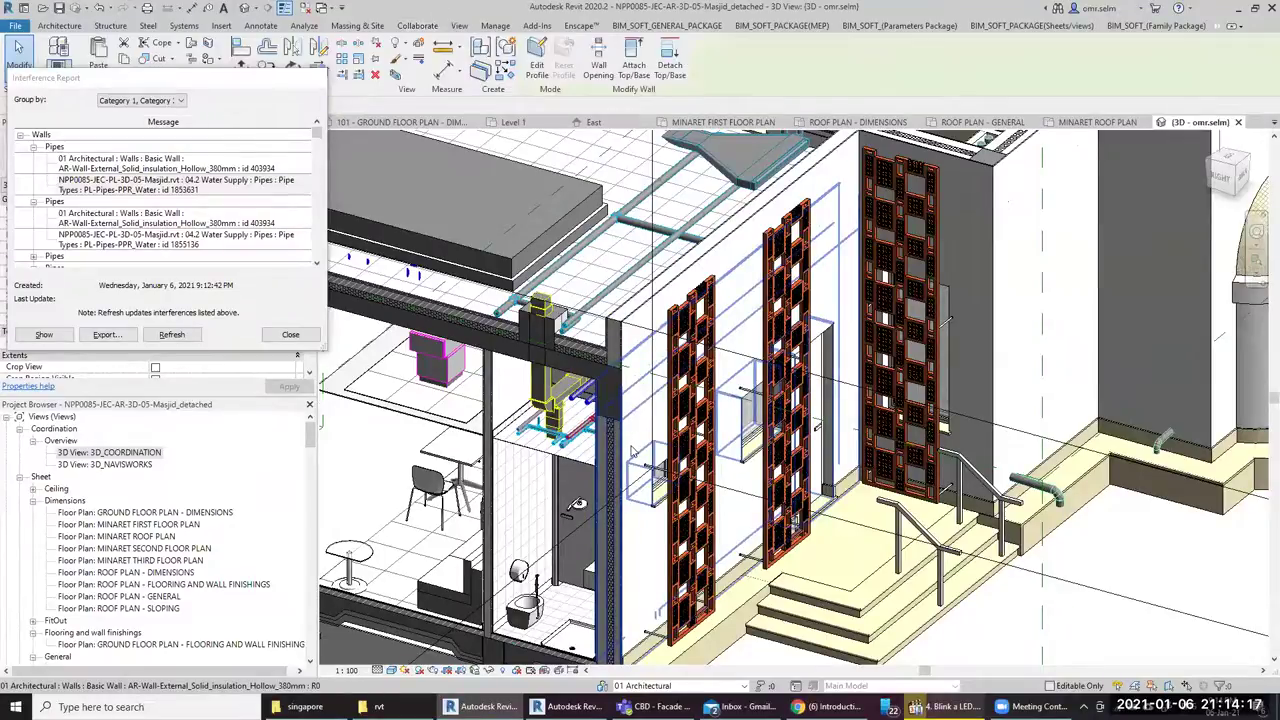
pyautogui.moveTo(262, 93); pyautogui.dragTo(281, 157)
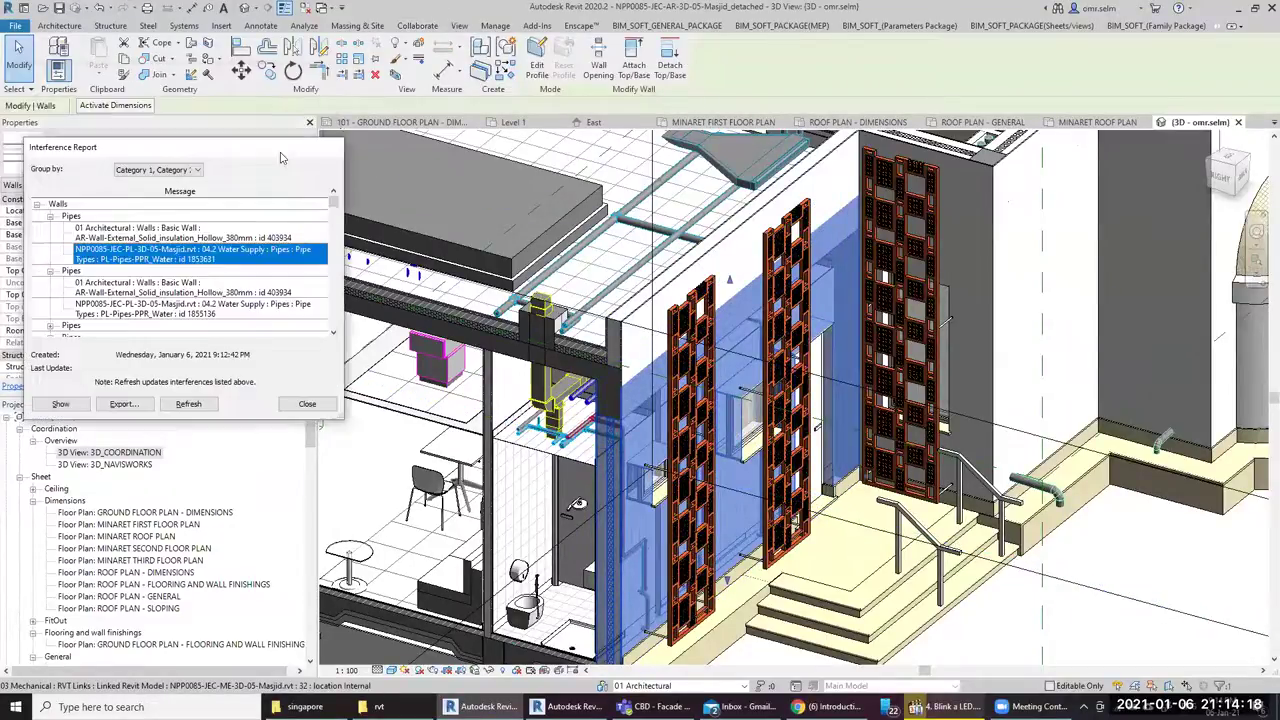
pyautogui.click(396, 76)
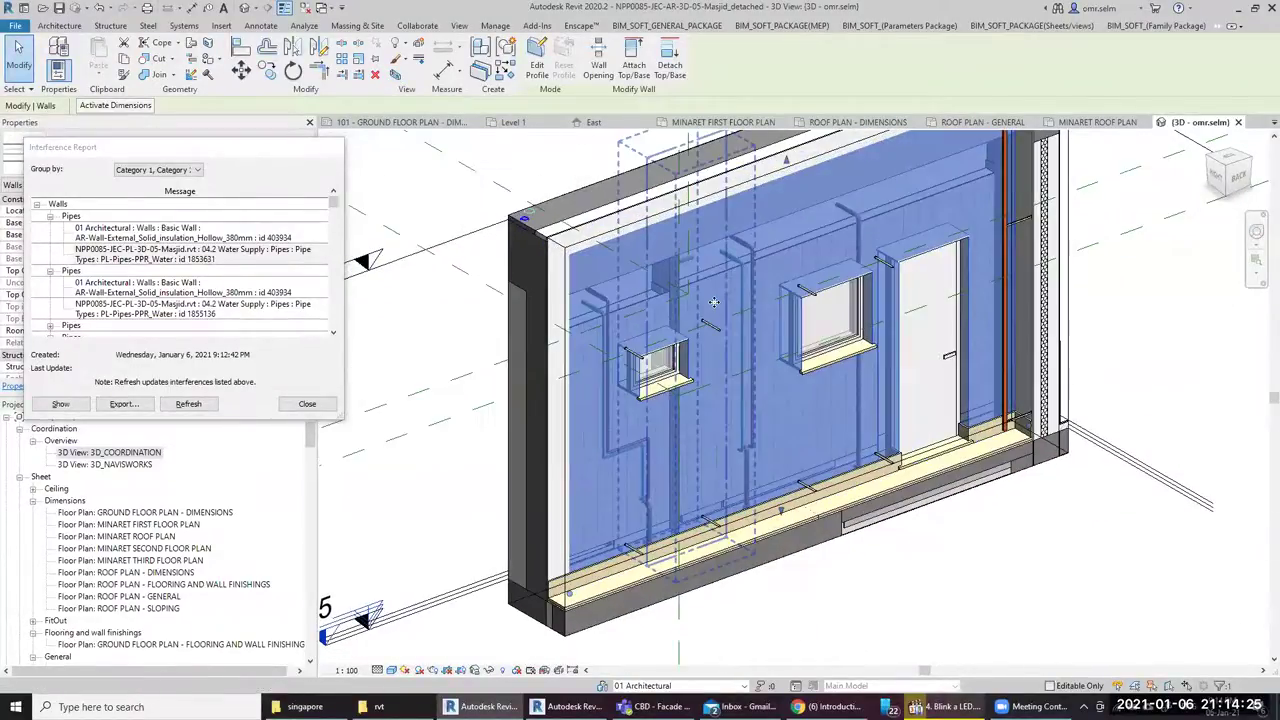
# Orbit to the wall's other side and pick the wall and pipe clash rows in the report
pyautogui.scroll(2, 714, 302)
pyautogui.scroll(2, 677, 294)
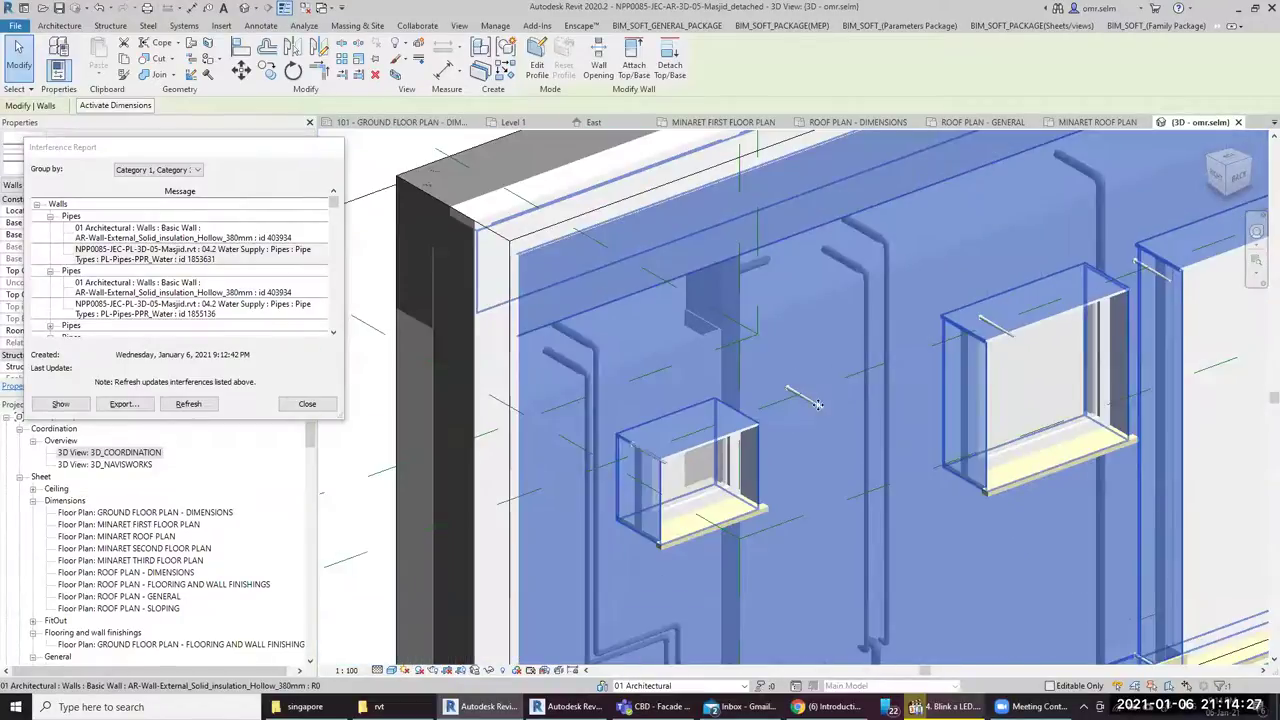
pyautogui.moveTo(817, 403)
pyautogui.keyDown('shift'); pyautogui.mouseDown(button='middle')
pyautogui.moveTo(943, 449)
pyautogui.moveTo(776, 419)
pyautogui.moveTo(877, 497)
pyautogui.mouseUp(button='middle'); pyautogui.keyUp('shift')
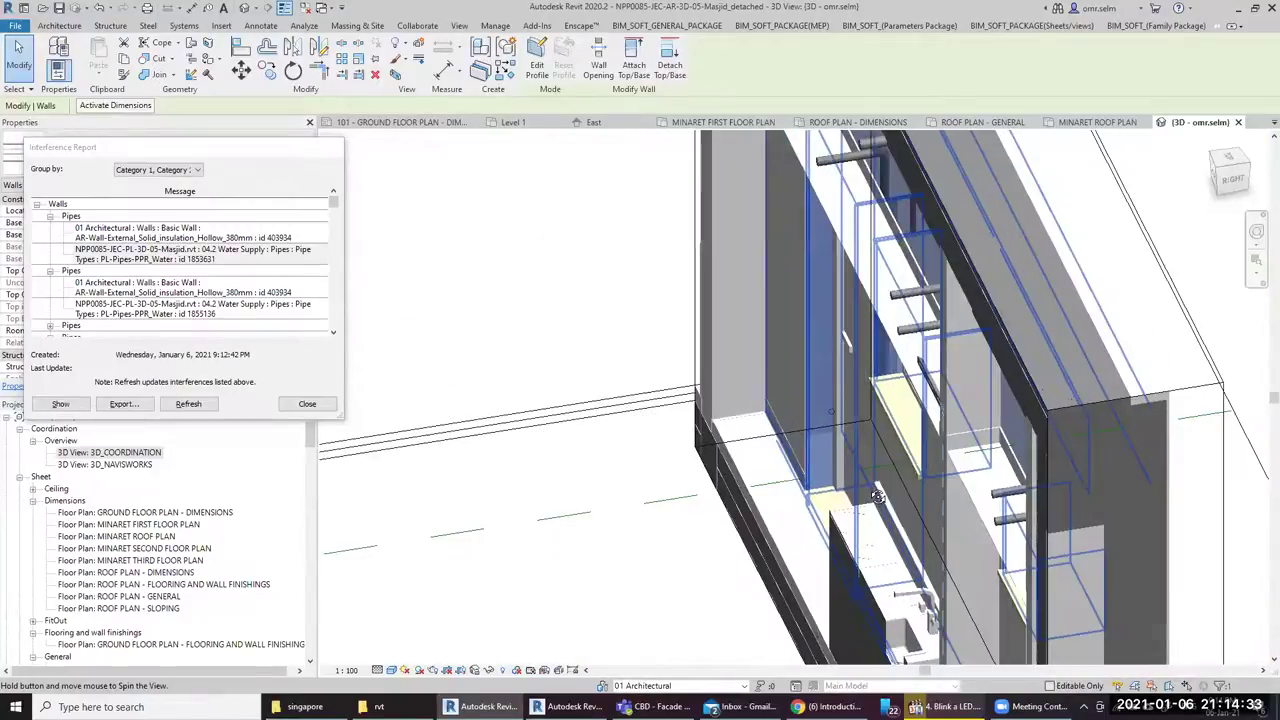
pyautogui.click(203, 233)
pyautogui.click(203, 258)
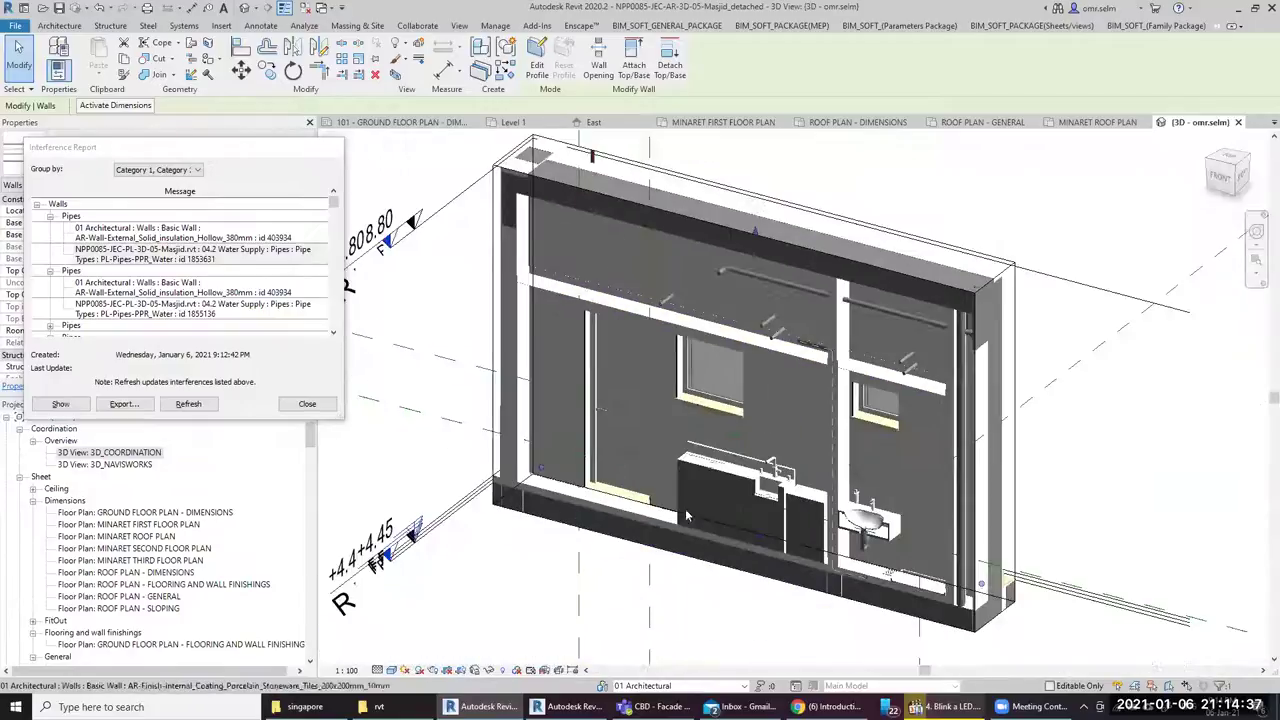
pyautogui.click(405, 670)
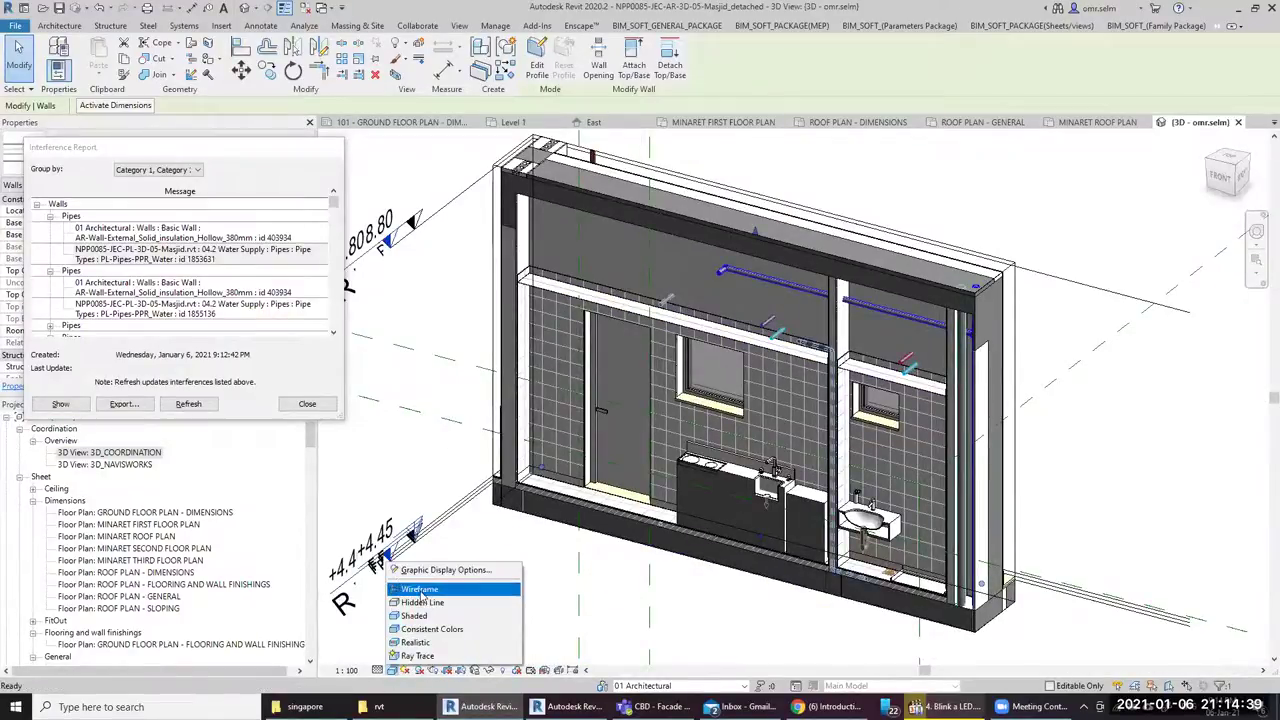
# Switch the view to Wireframe and orbit around the clashing wall and pipes
pyautogui.click(420, 592)
pyautogui.click(250, 255)
pyautogui.click(246, 236)
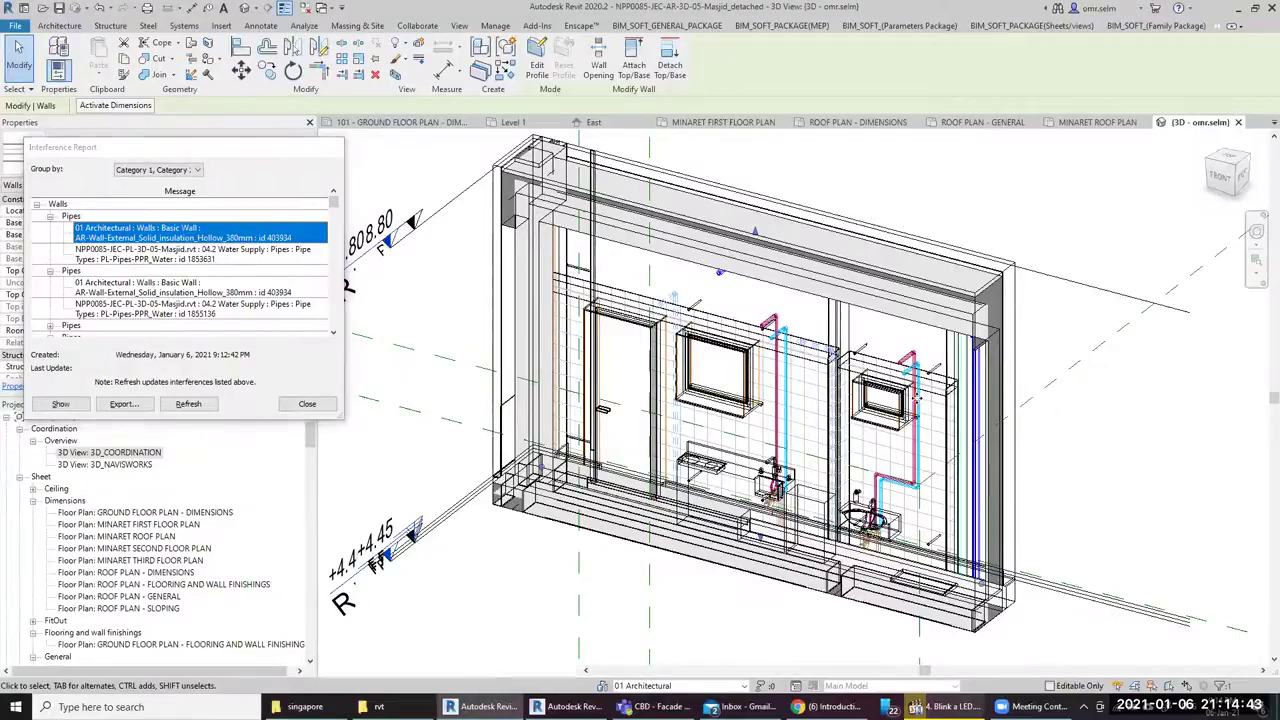
pyautogui.scroll(5, 927, 396)
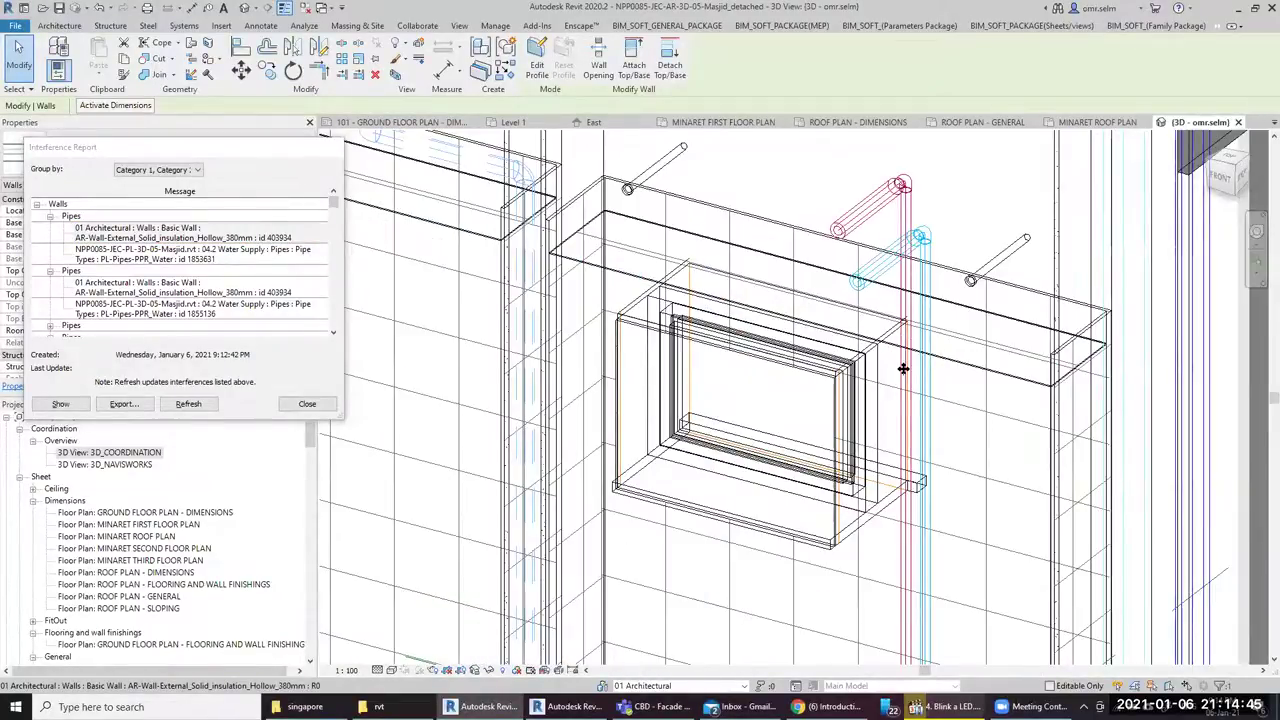
pyautogui.scroll(-3, 900, 342)
pyautogui.scroll(-1, 897, 342)
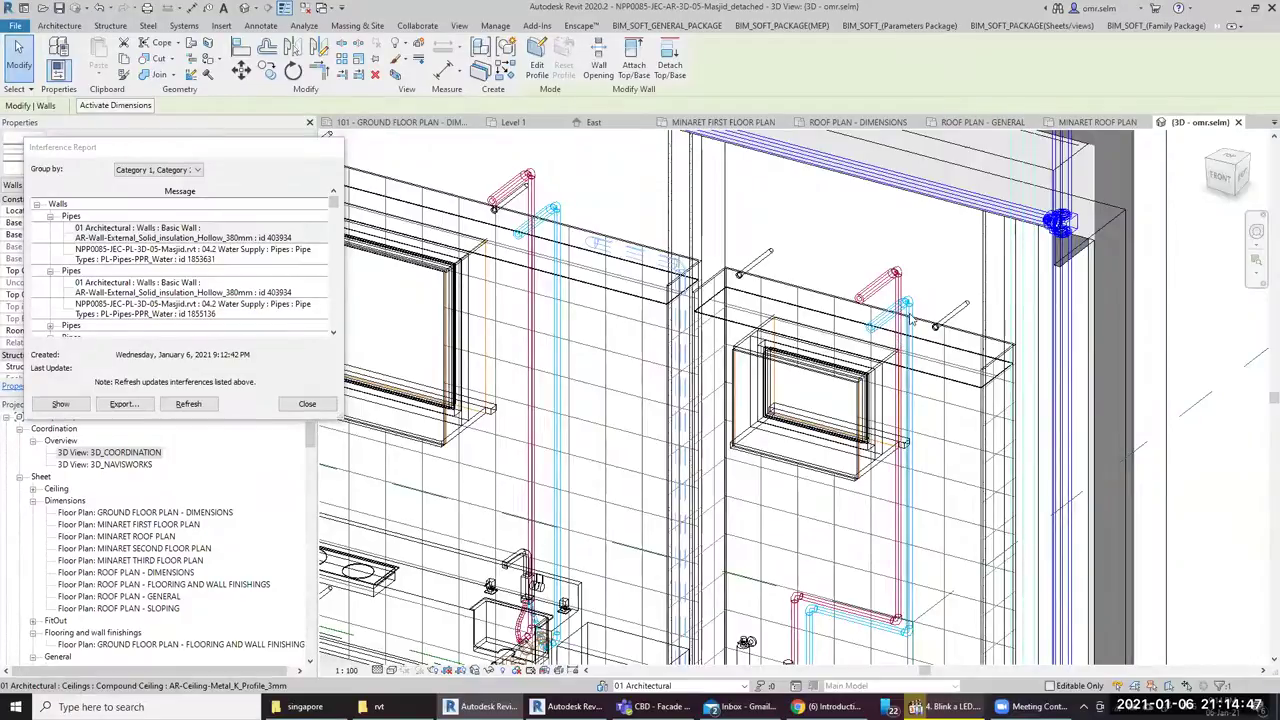
pyautogui.scroll(2, 910, 318)
pyautogui.scroll(-2, 910, 318)
pyautogui.moveTo(910, 318)
pyautogui.keyDown('shift'); pyautogui.mouseDown(button='middle')
pyautogui.moveTo(817, 400)
pyautogui.moveTo(598, 515)
pyautogui.mouseUp(button='middle'); pyautogui.keyUp('shift')
pyautogui.scroll(-3, 817, 400)
pyautogui.scroll(-2, 817, 400)
# Return to Shaded style, orbit to the wall's face, and close the Interference Report
pyautogui.click(392, 669)
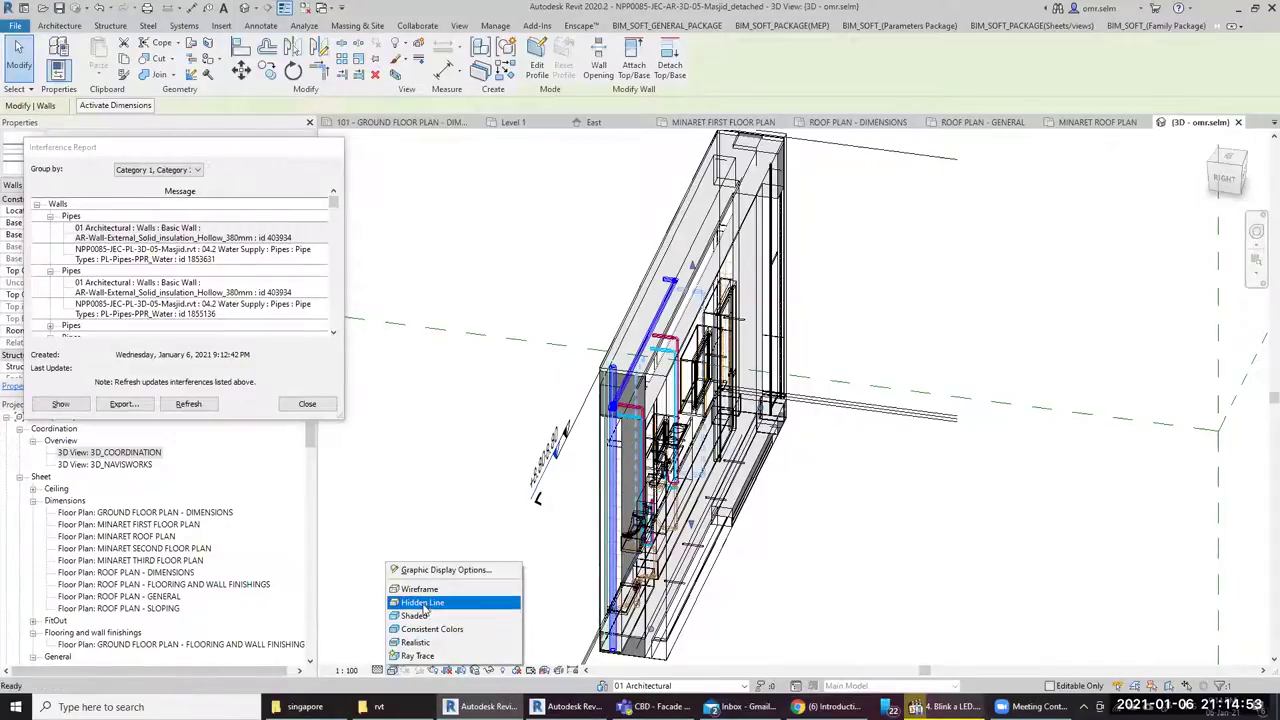
pyautogui.click(414, 615)
pyautogui.moveTo(428, 600)
pyautogui.keyDown('shift'); pyautogui.mouseDown(button='middle')
pyautogui.moveTo(813, 567)
pyautogui.moveTo(786, 482)
pyautogui.moveTo(930, 348)
pyautogui.mouseUp(button='middle'); pyautogui.keyUp('shift')
pyautogui.scroll(3, 813, 567)
pyautogui.press('Escape')
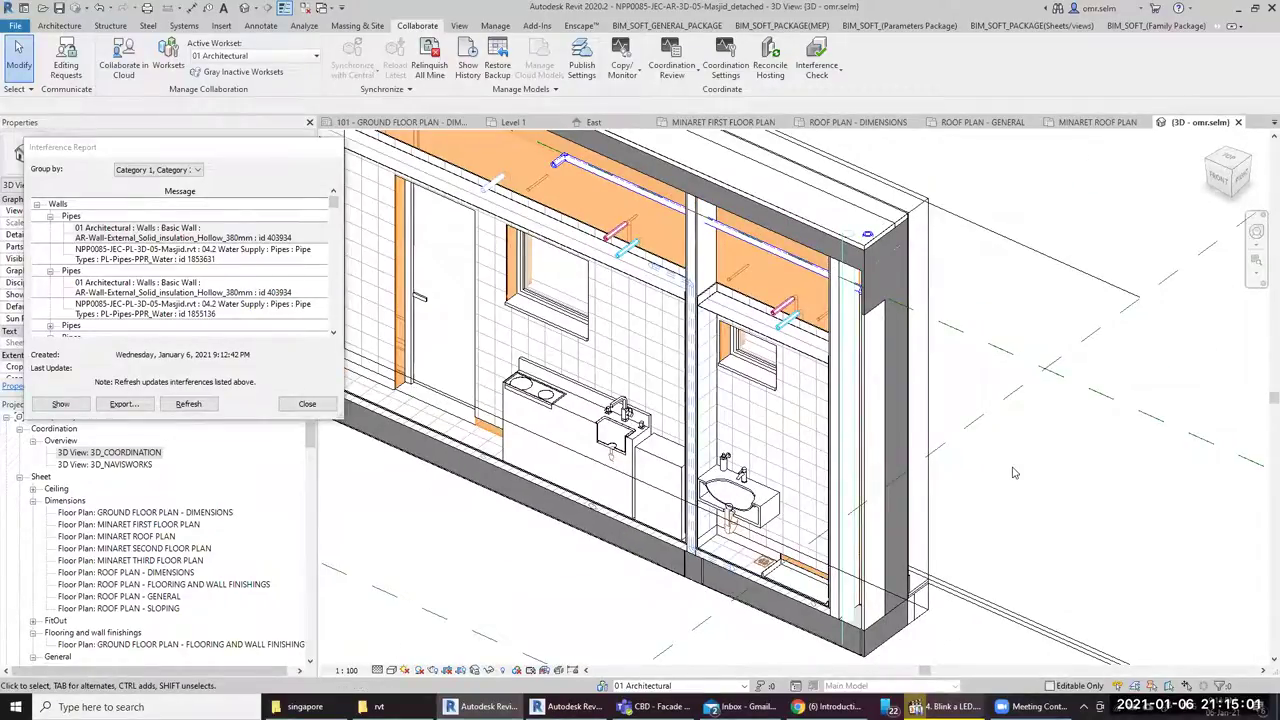
pyautogui.scroll(-3, 1018, 468)
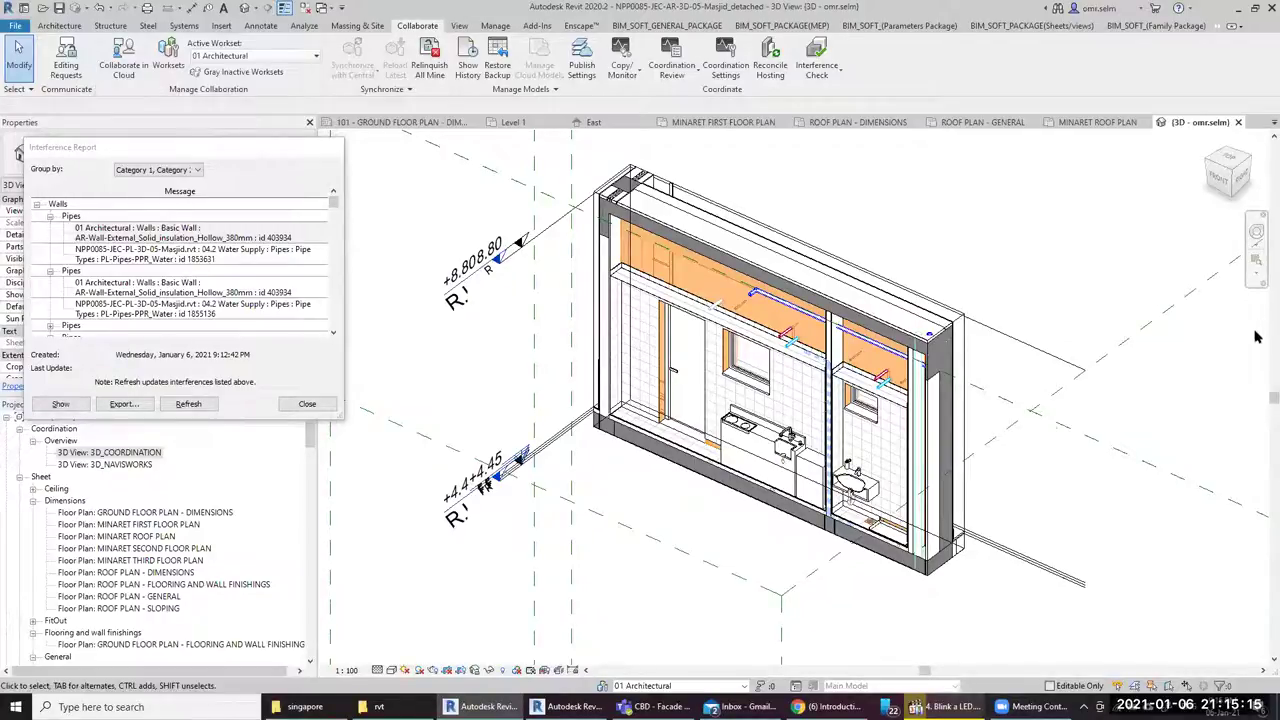
pyautogui.click(324, 407)
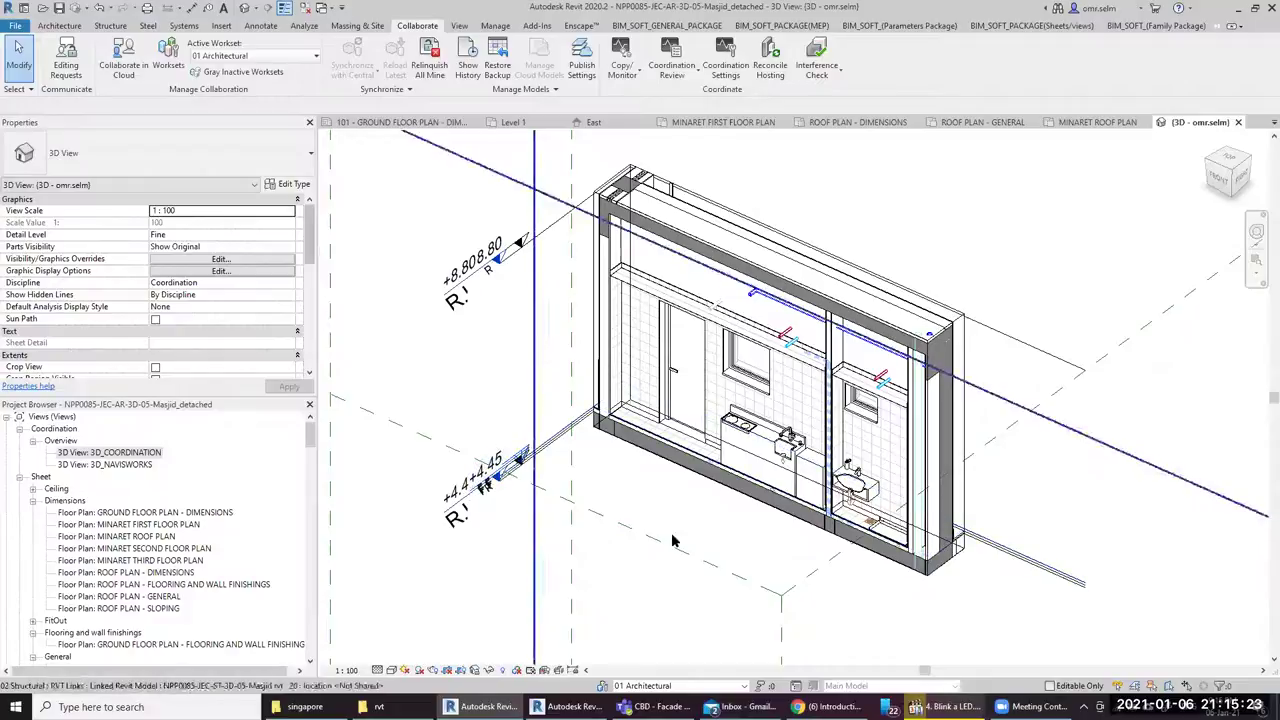
pyautogui.hotkey('alt', 'Tab')
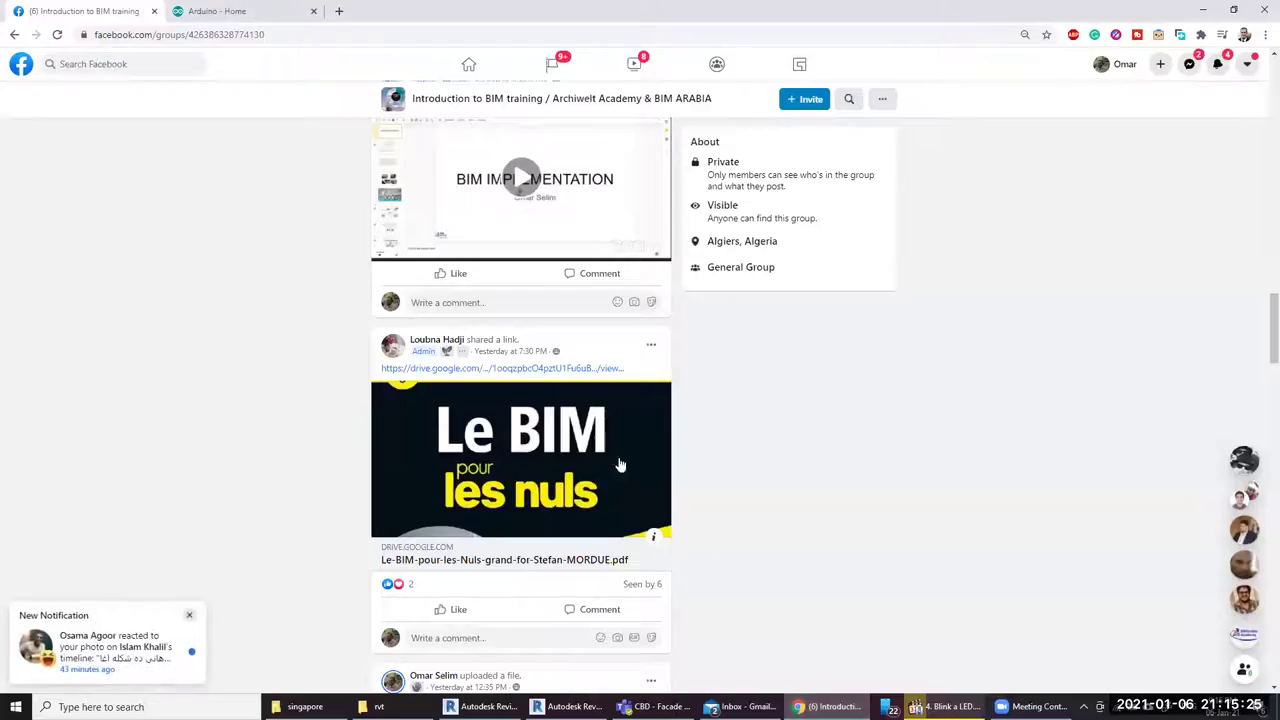
# Dismiss the notification and browse the Introduction to BIM group's latest discussion posts
pyautogui.scroll(5, 234, 437)
pyautogui.scroll(5, 240, 443)
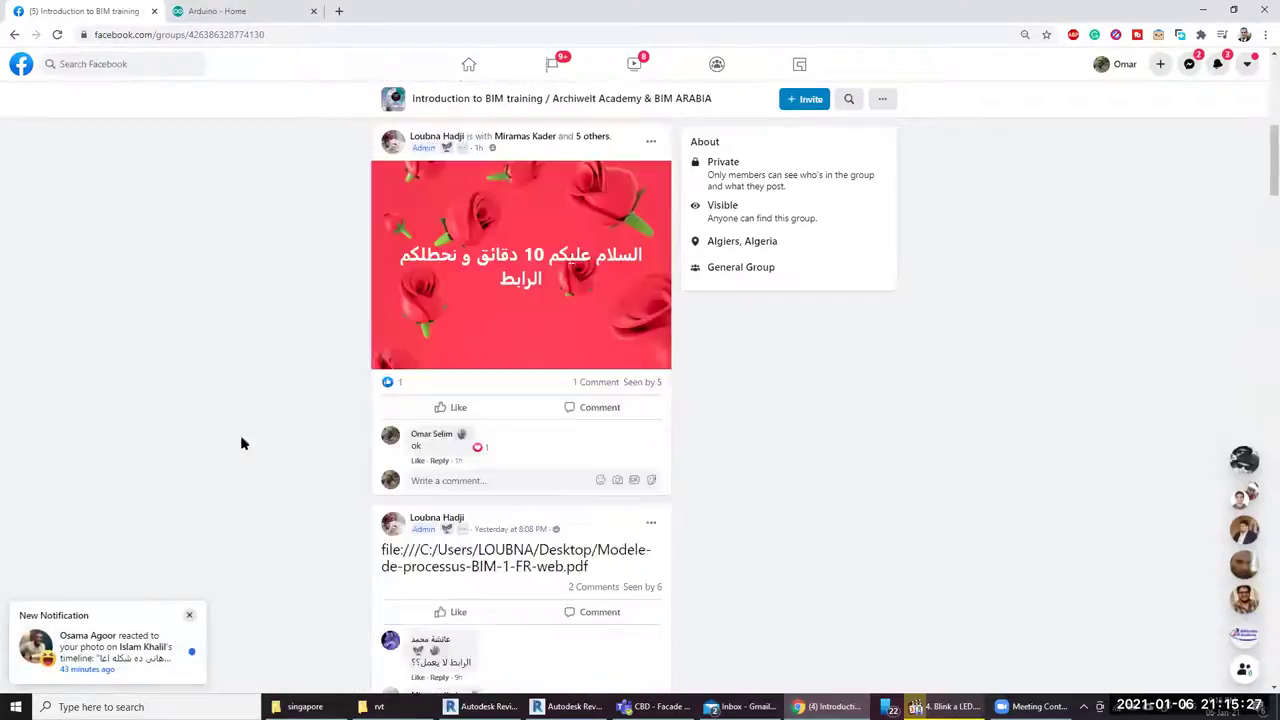
pyautogui.click(188, 617)
pyautogui.scroll(5, 329, 451)
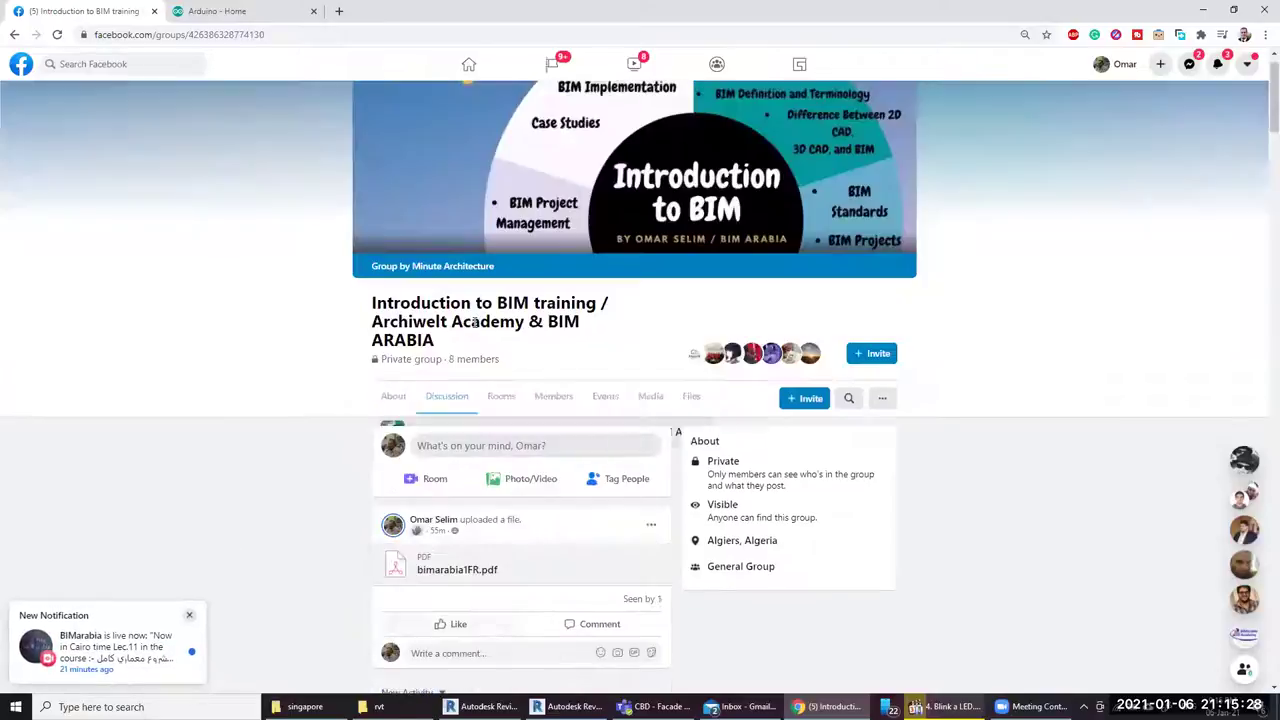
pyautogui.click(447, 414)
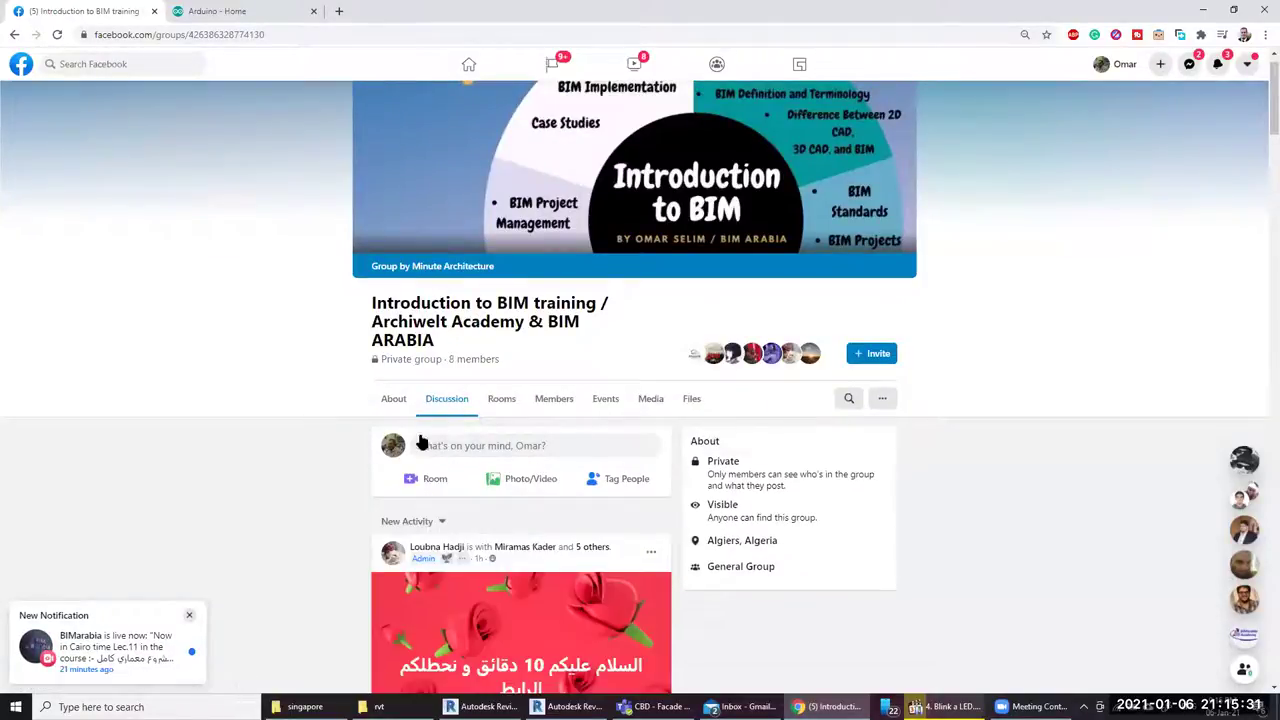
pyautogui.scroll(-3, 480, 448)
pyautogui.scroll(-3, 509, 451)
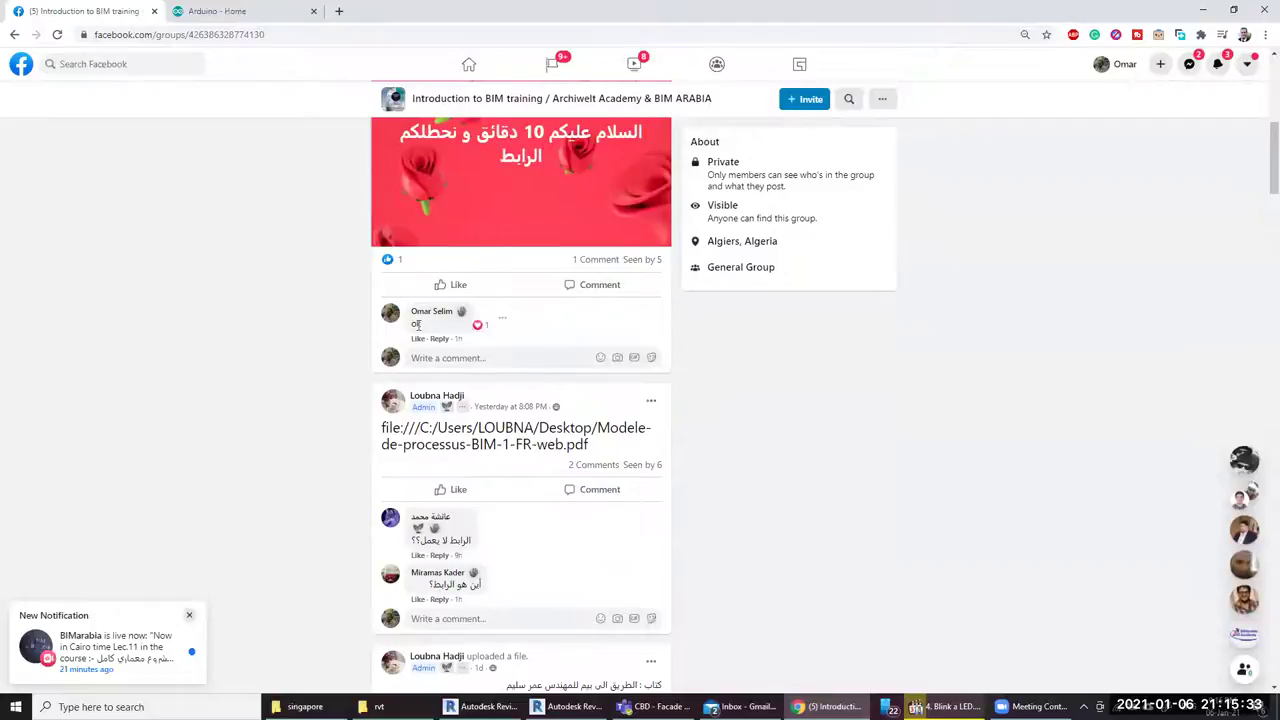
pyautogui.scroll(5, 583, 380)
pyautogui.scroll(-5, 457, 420)
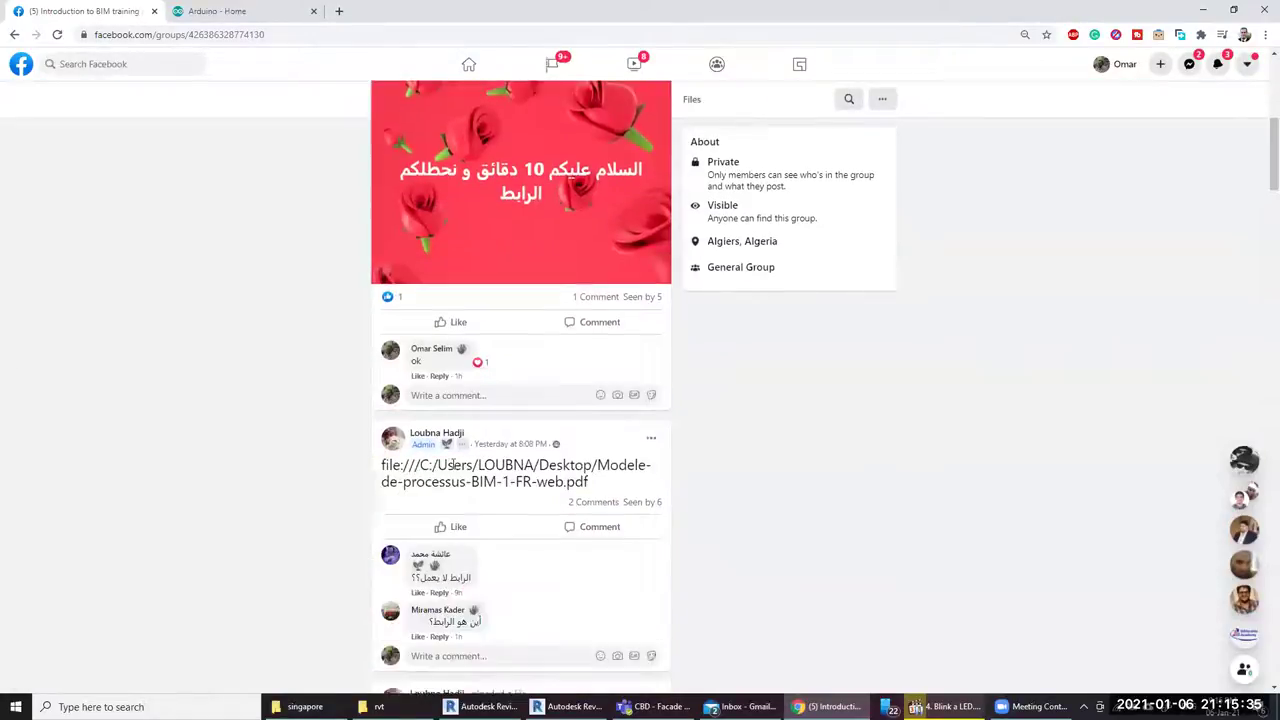
pyautogui.scroll(3, 450, 440)
pyautogui.scroll(2, 409, 409)
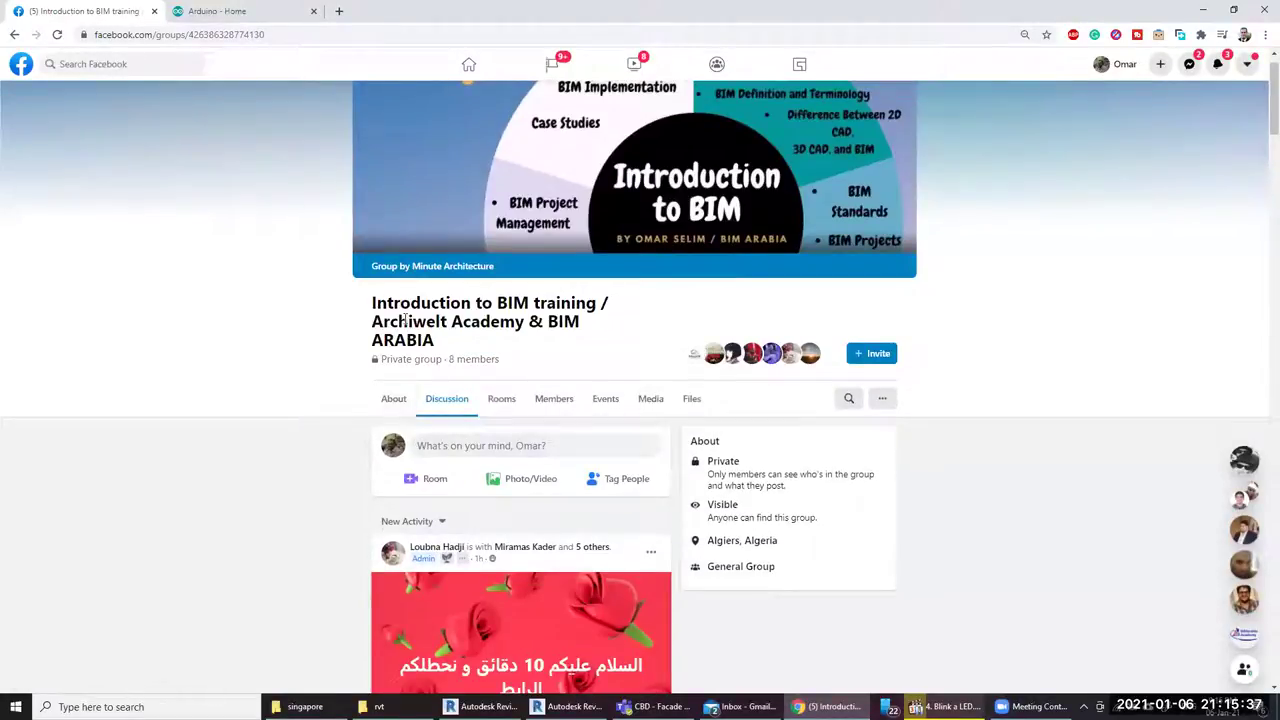
# Reload the group page and scroll through the refreshed feed
pyautogui.click(56, 35)
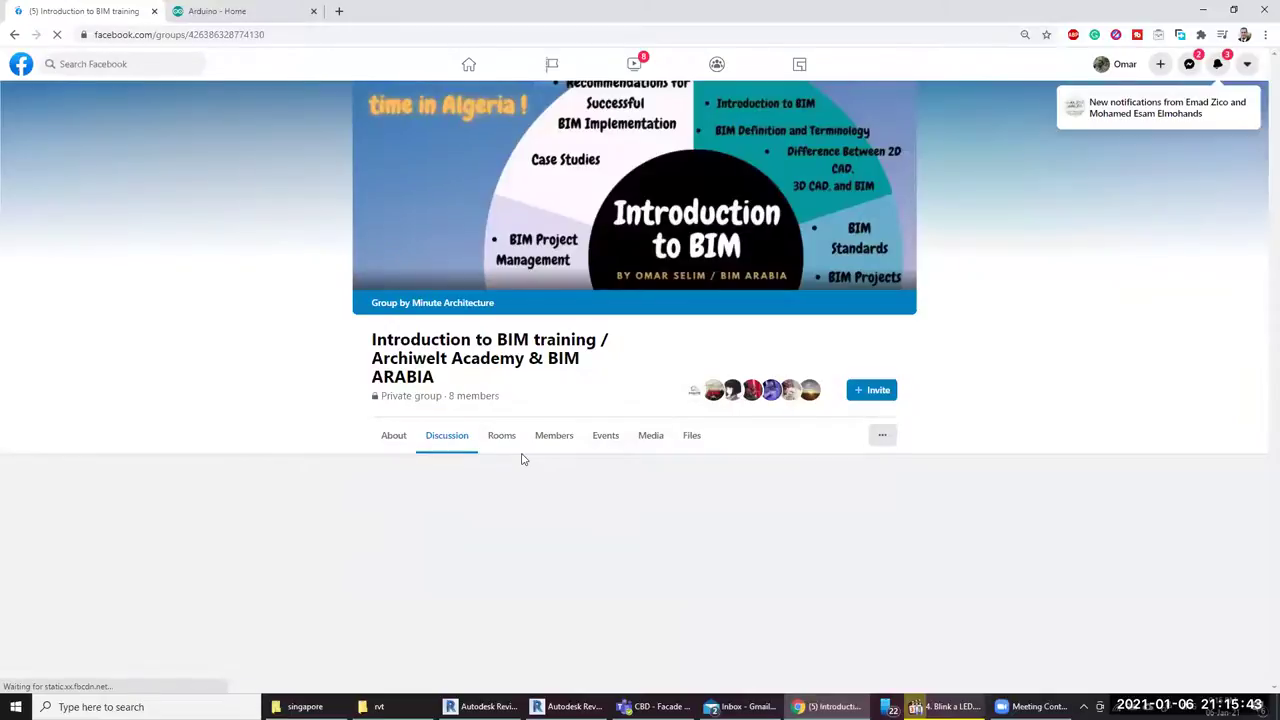
pyautogui.scroll(-3, 523, 457)
pyautogui.scroll(-2, 523, 457)
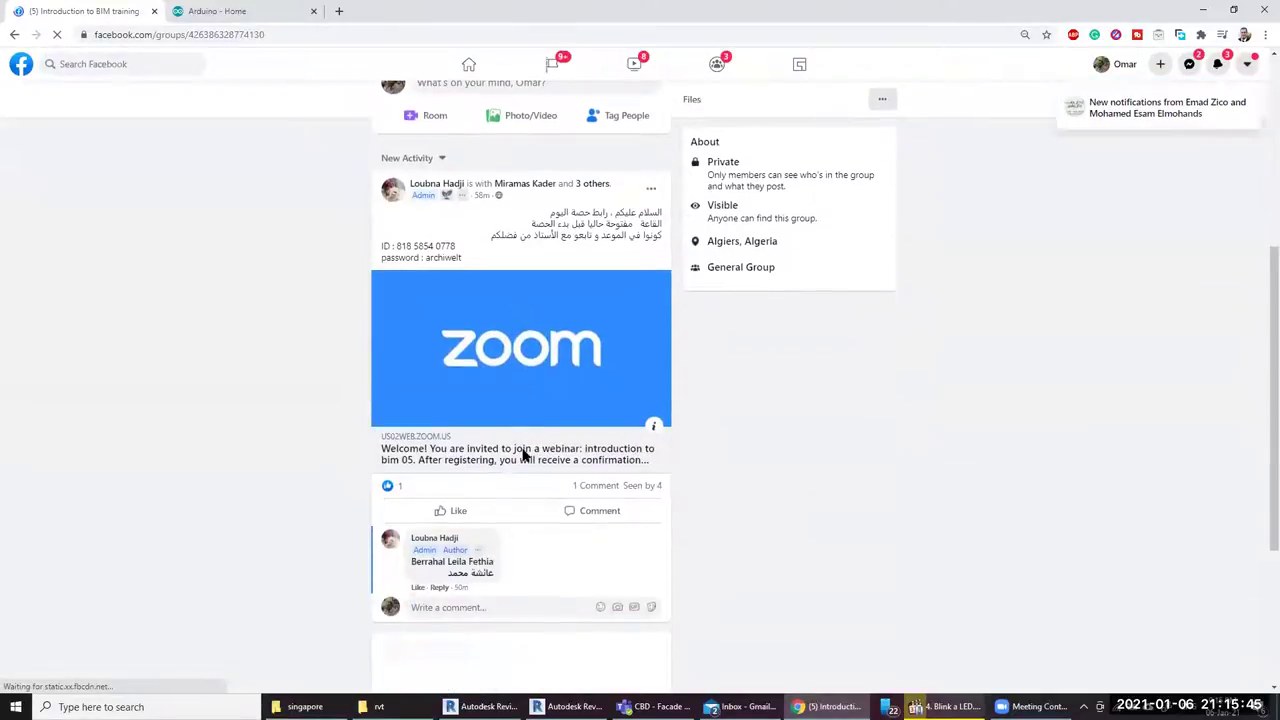
pyautogui.scroll(-1, 523, 457)
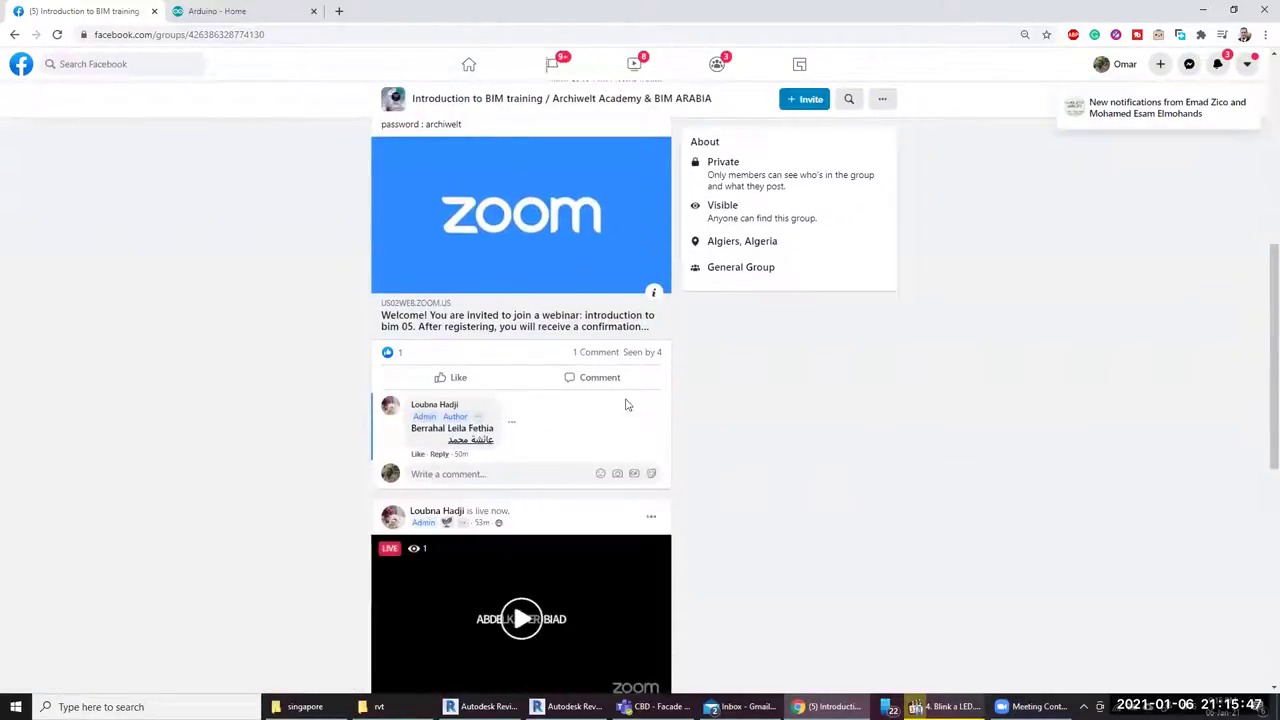
pyautogui.scroll(-2, 711, 423)
pyautogui.scroll(-4, 594, 384)
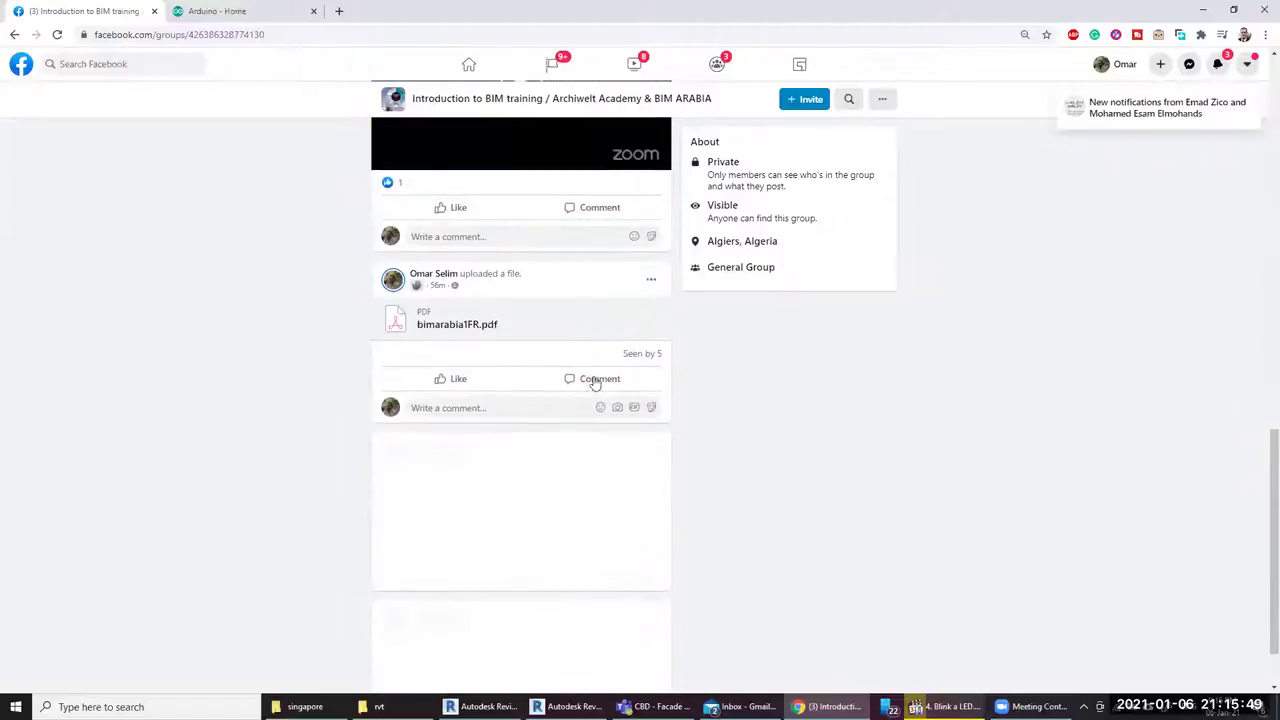
pyautogui.scroll(1, 511, 278)
# Back in Revit, orbit the section-boxed tiled wall and pipes toward a front view
pyautogui.hotkey('alt', 'Tab')
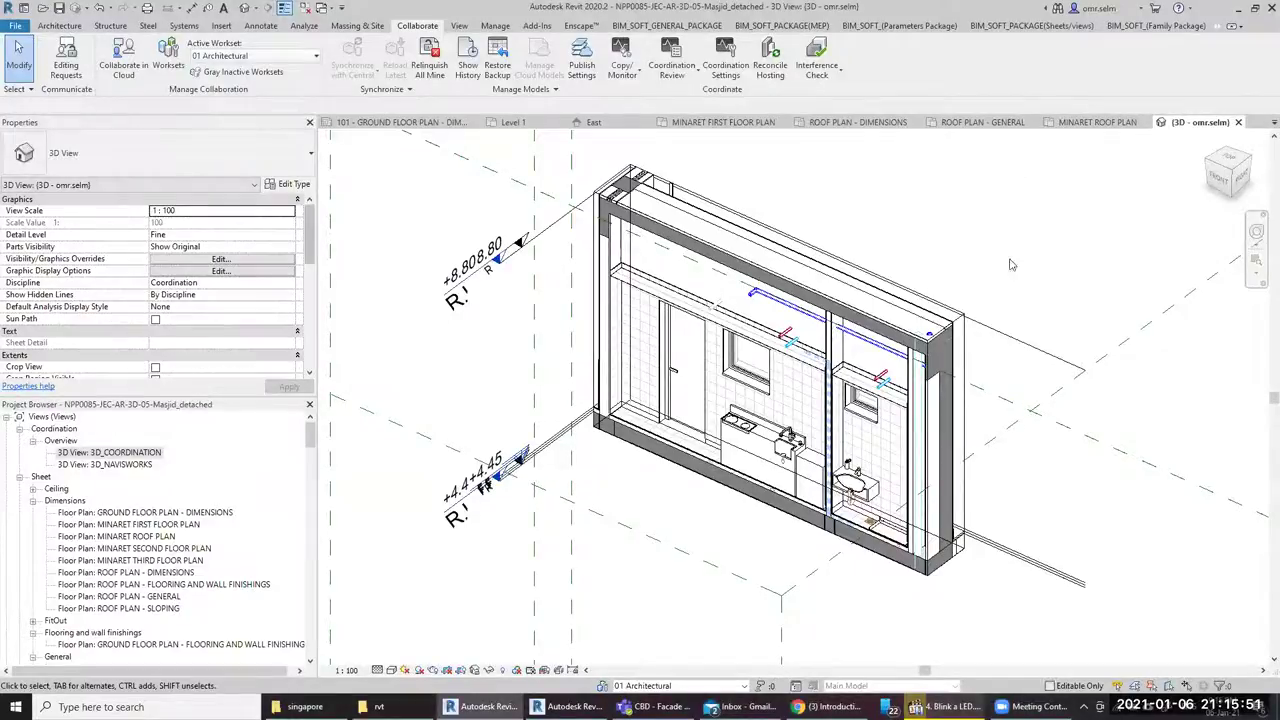
pyautogui.keyDown('shift'); pyautogui.moveTo(1036, 346); pyautogui.dragTo(550, 480, button='middle'); pyautogui.keyUp('shift')
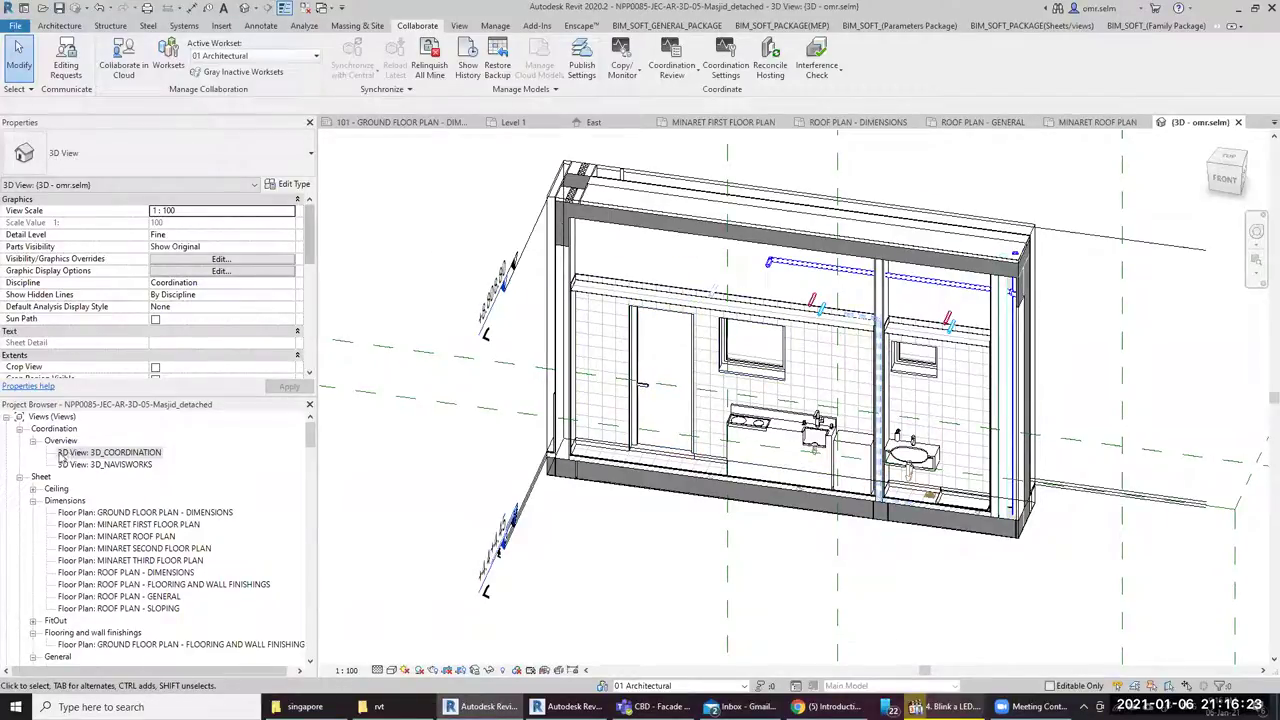
# Collapse Coordination views and open the LEGEND-PAINTING legend from Legends
pyautogui.click(19, 429)
pyautogui.scroll(-2, 108, 545)
pyautogui.scroll(-3, 110, 552)
pyautogui.scroll(-3, 100, 545)
pyautogui.scroll(-3, 80, 530)
pyautogui.click(42, 489)
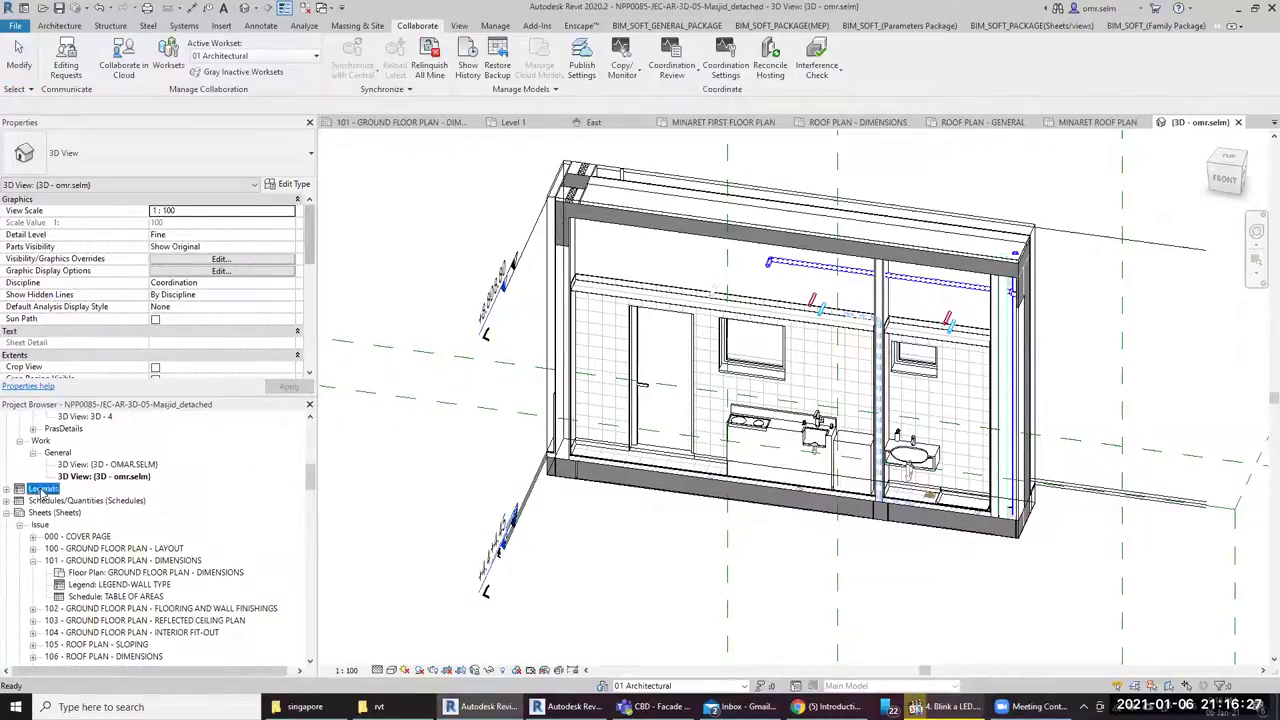
pyautogui.doubleClick(45, 490)
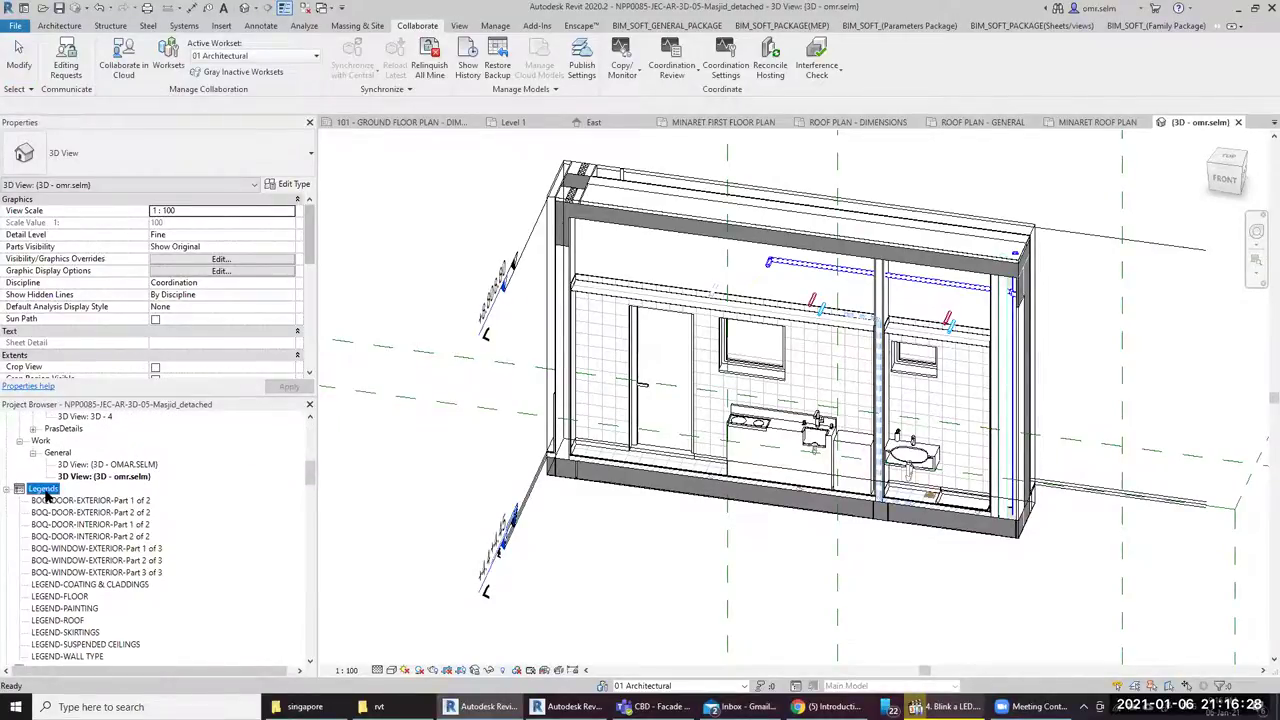
pyautogui.click(87, 608)
pyautogui.doubleClick(87, 608)
pyautogui.scroll(-1, 605, 448)
pyautogui.scroll(-1, 620, 432)
# Collapse Legends and expand Schedules/Quantities > Sheet > Bill of Quantities to select FURNITURE
pyautogui.click(6, 490)
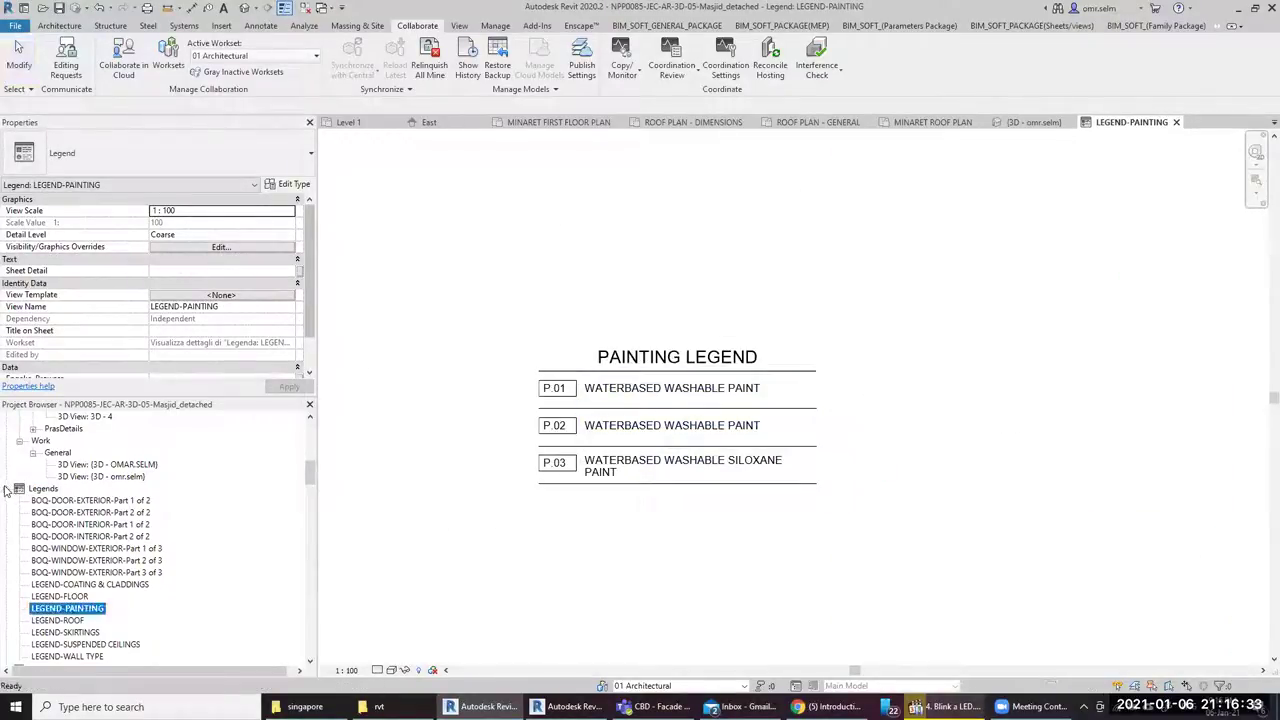
pyautogui.click(6, 490)
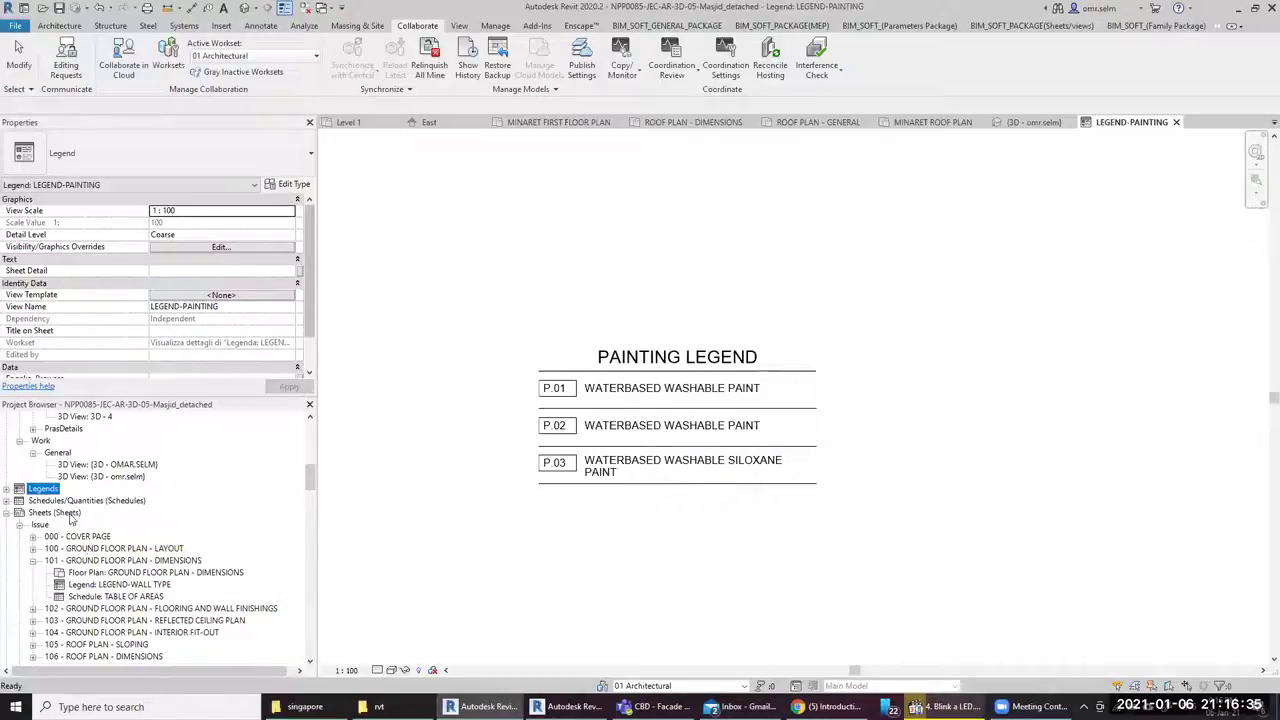
pyautogui.doubleClick(84, 503)
pyautogui.click(46, 514)
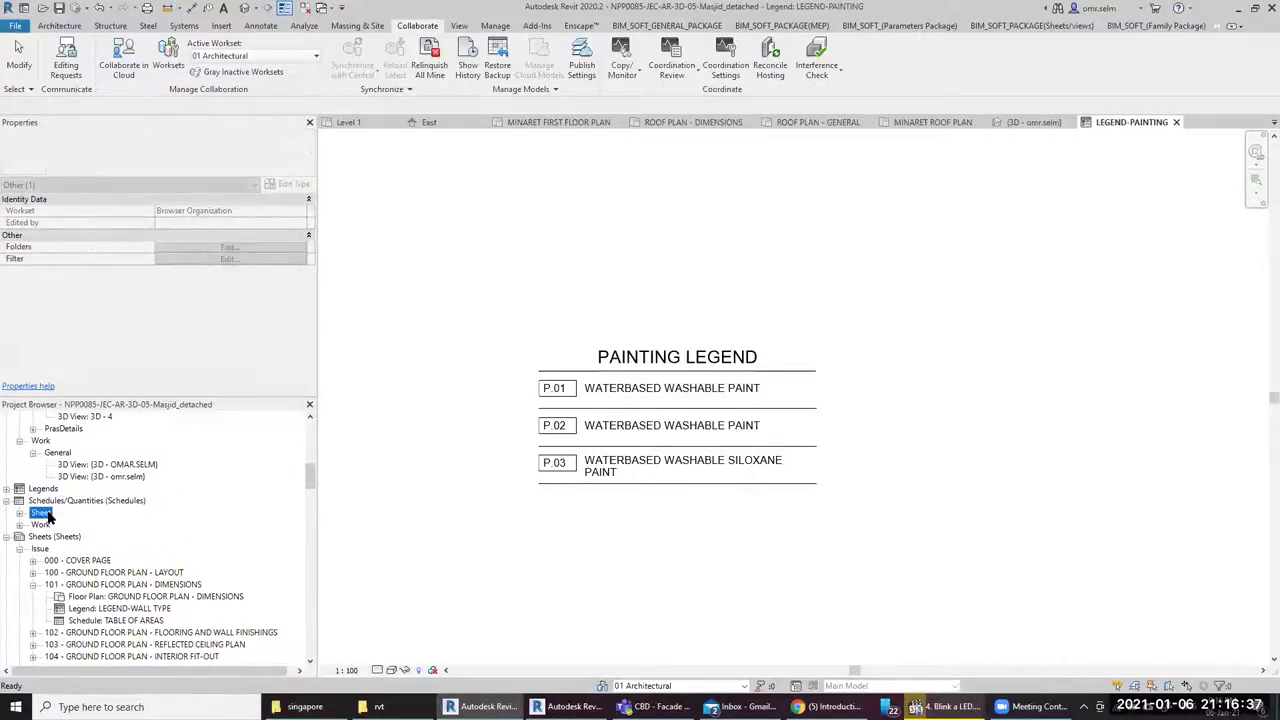
pyautogui.doubleClick(72, 525)
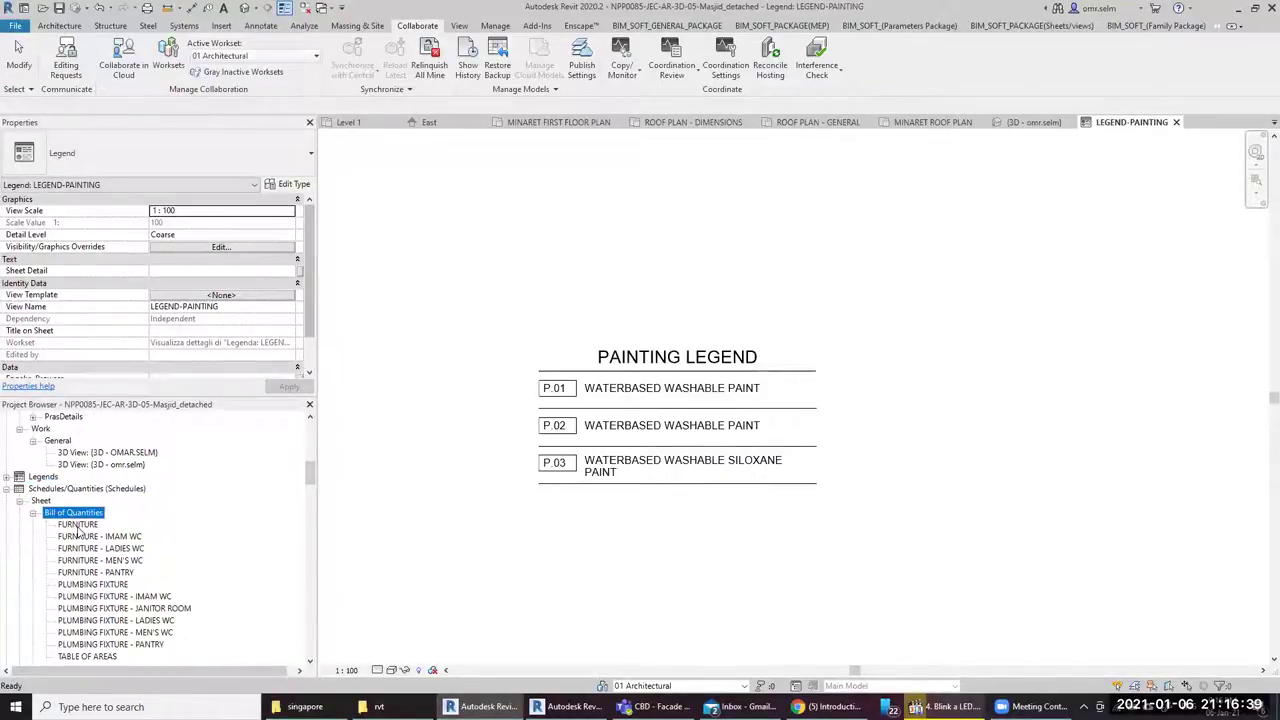
pyautogui.click(78, 526)
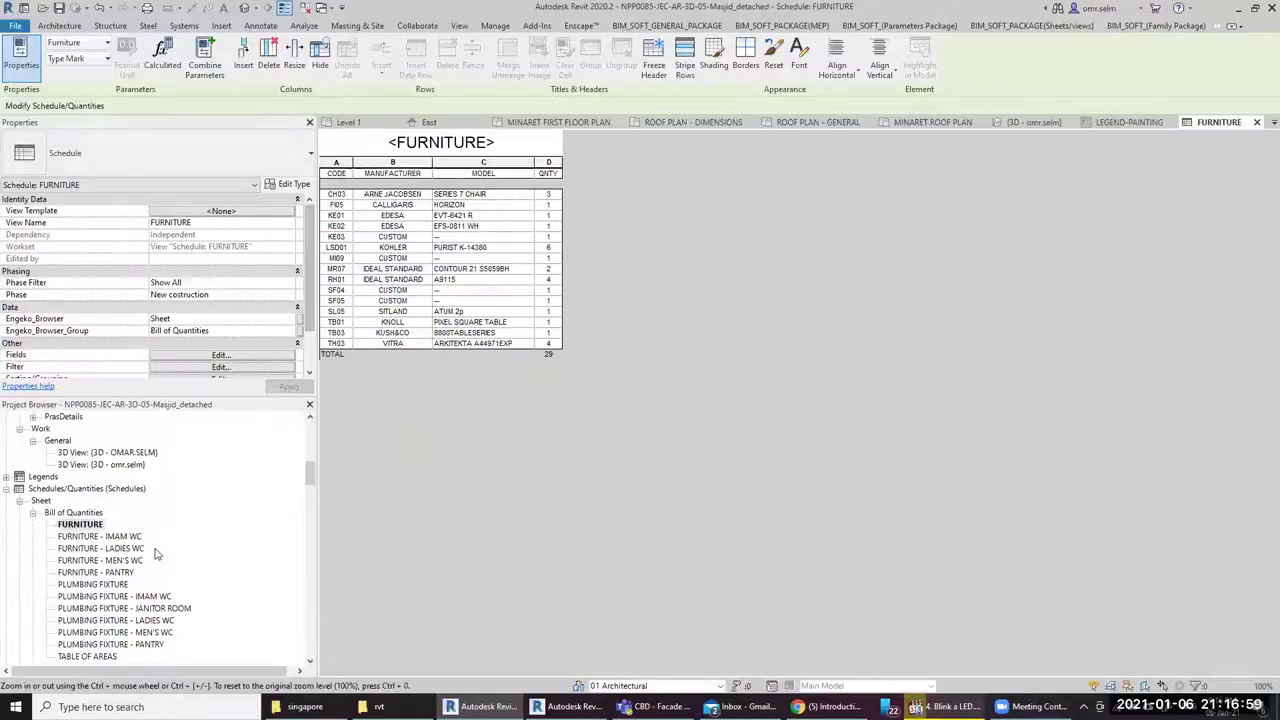
# Open the FURNITURE - IMAM WC schedule from Bill of Quantities
pyautogui.click(33, 513)
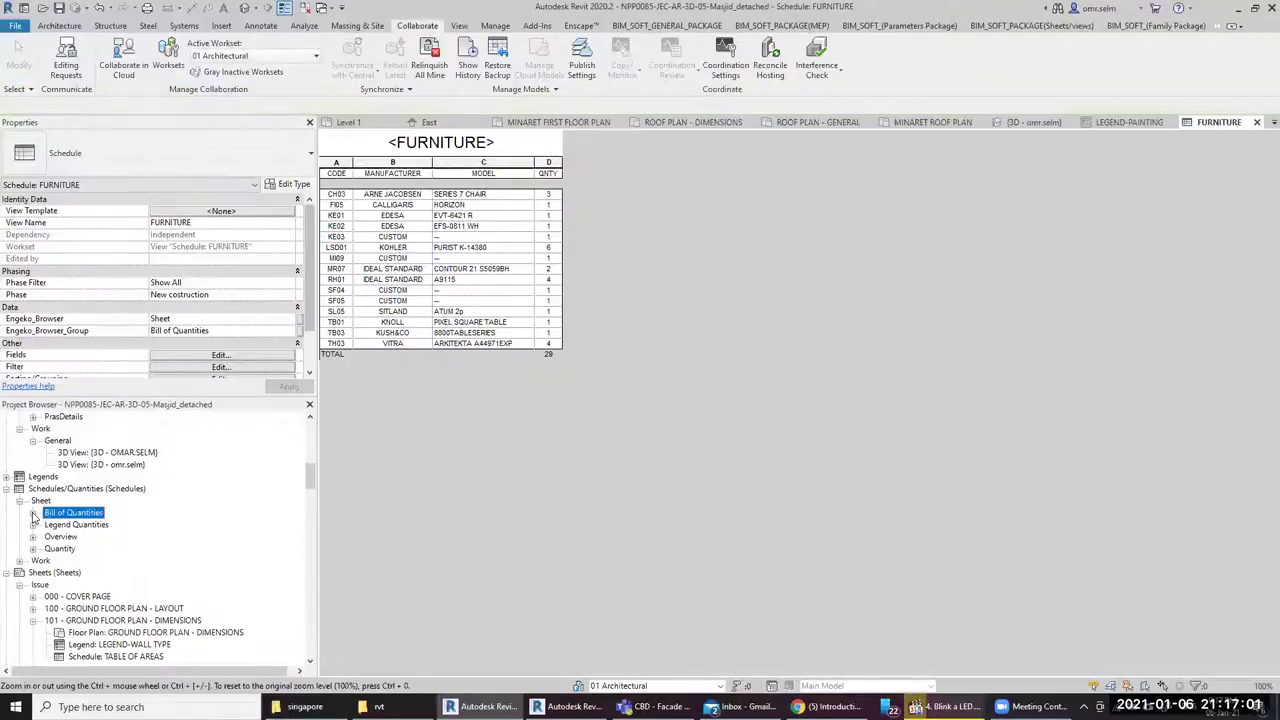
pyautogui.click(70, 537)
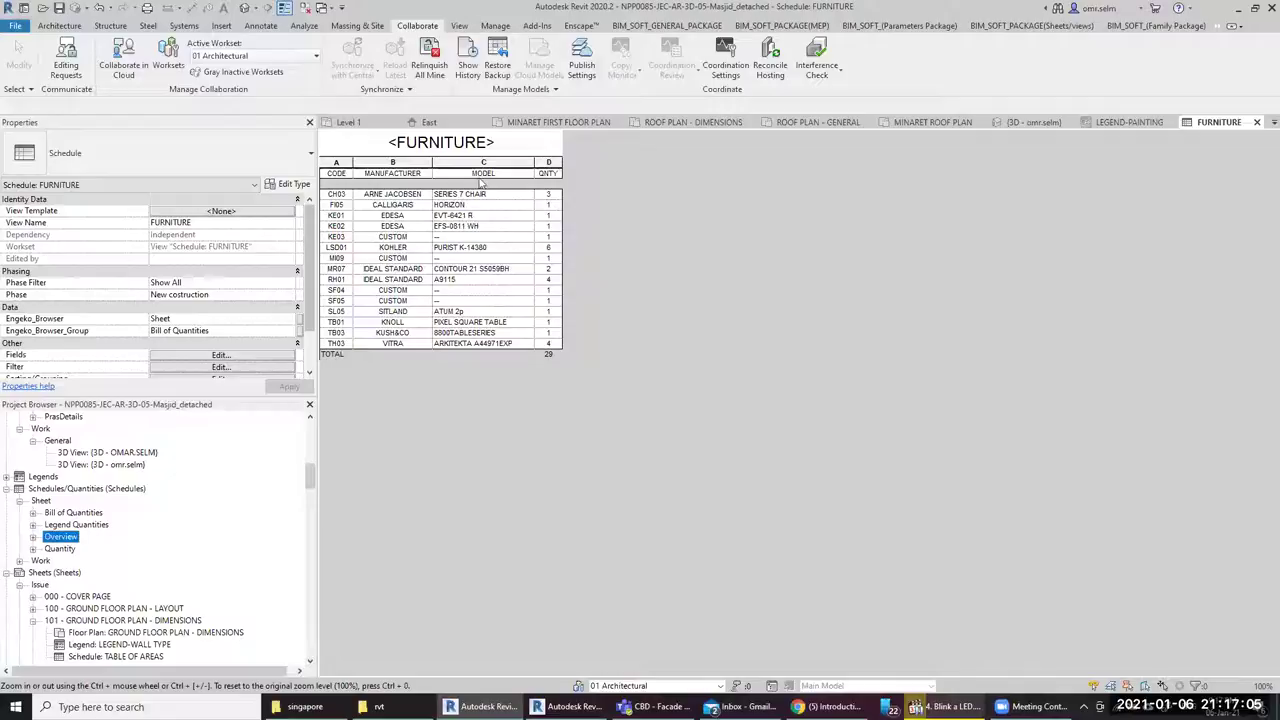
pyautogui.doubleClick(74, 513)
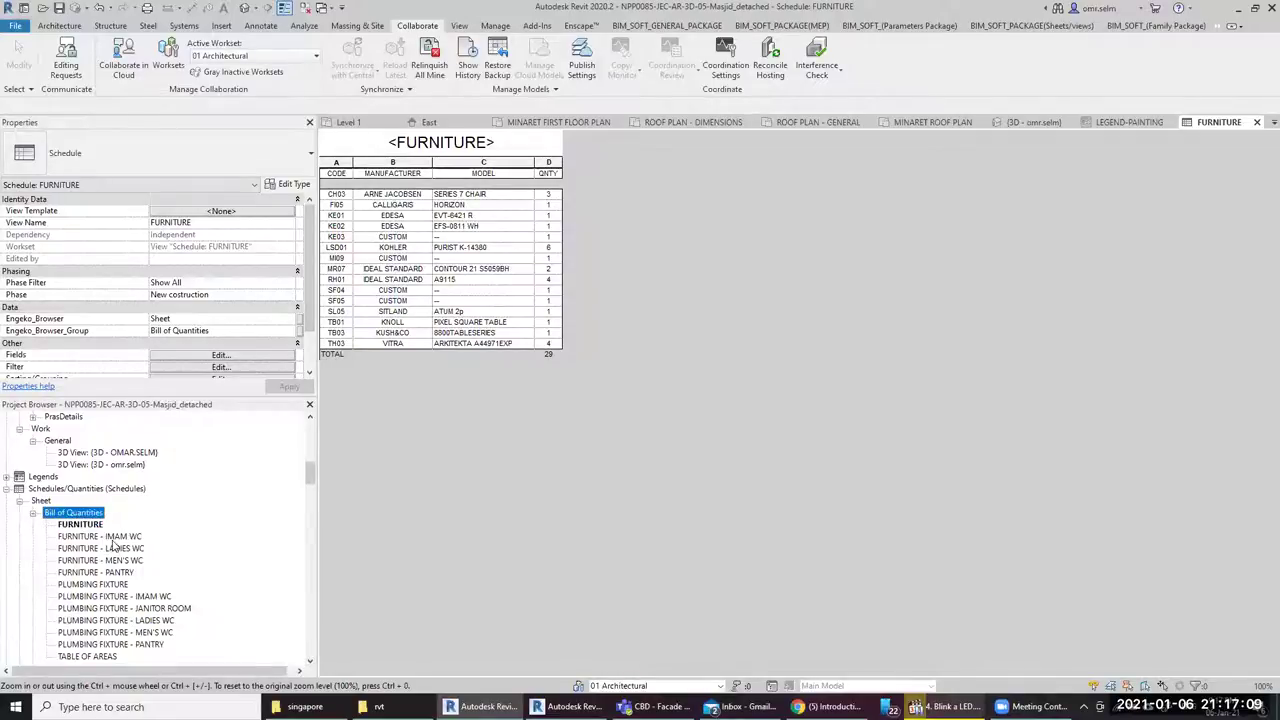
pyautogui.click(116, 538)
pyautogui.doubleClick(76, 539)
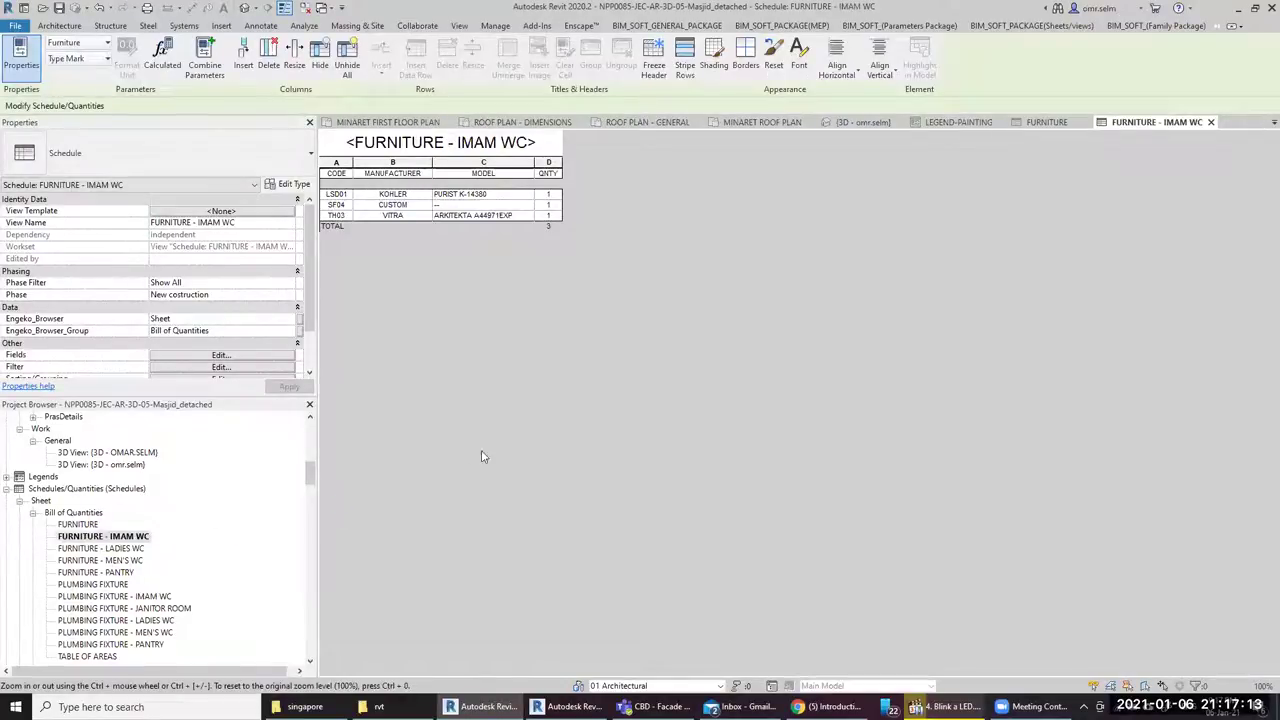
# Expand Work > LOD Compliance and select the LOD-Door Schedule
pyautogui.click(34, 513)
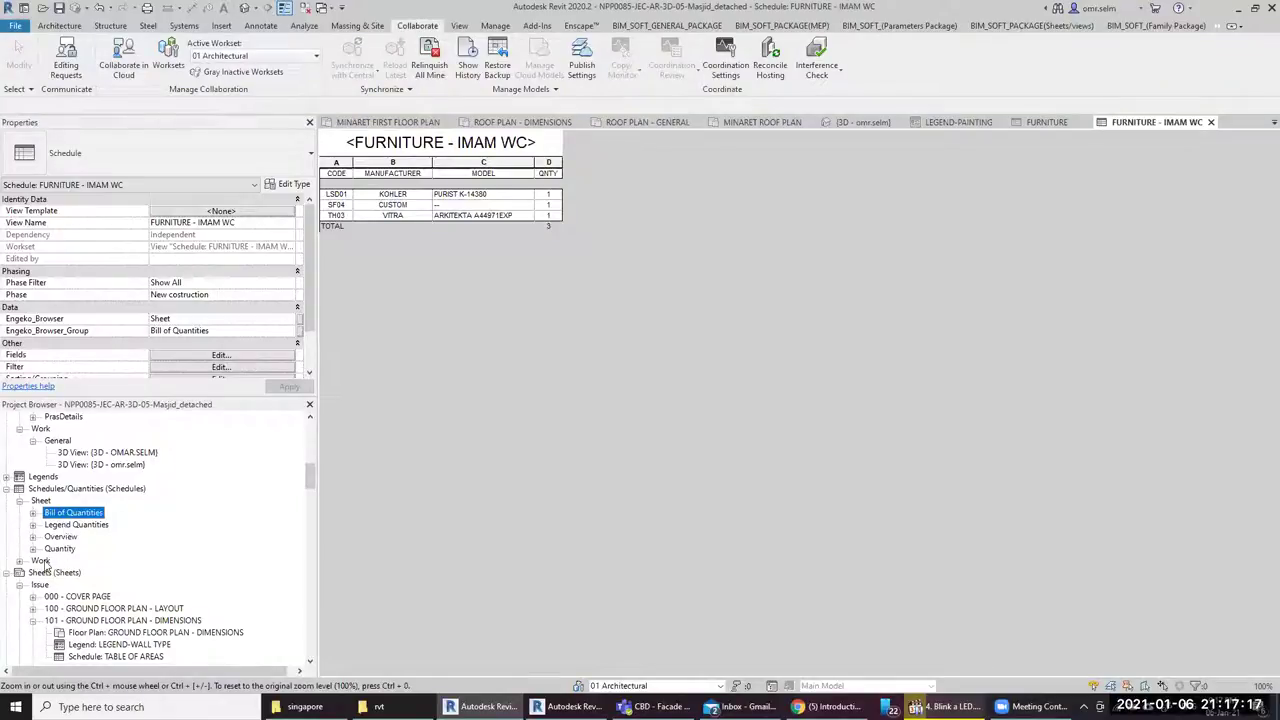
pyautogui.doubleClick(42, 561)
pyautogui.click(87, 576)
pyautogui.doubleClick(87, 574)
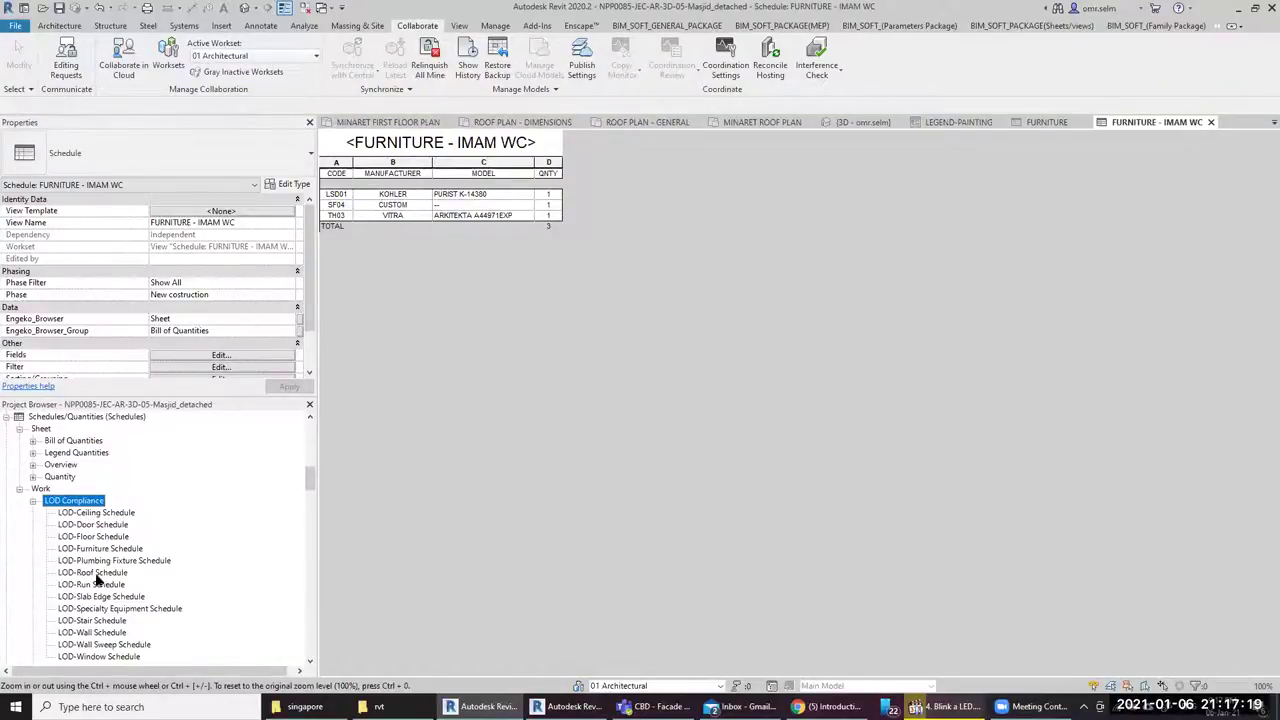
pyautogui.click(94, 524)
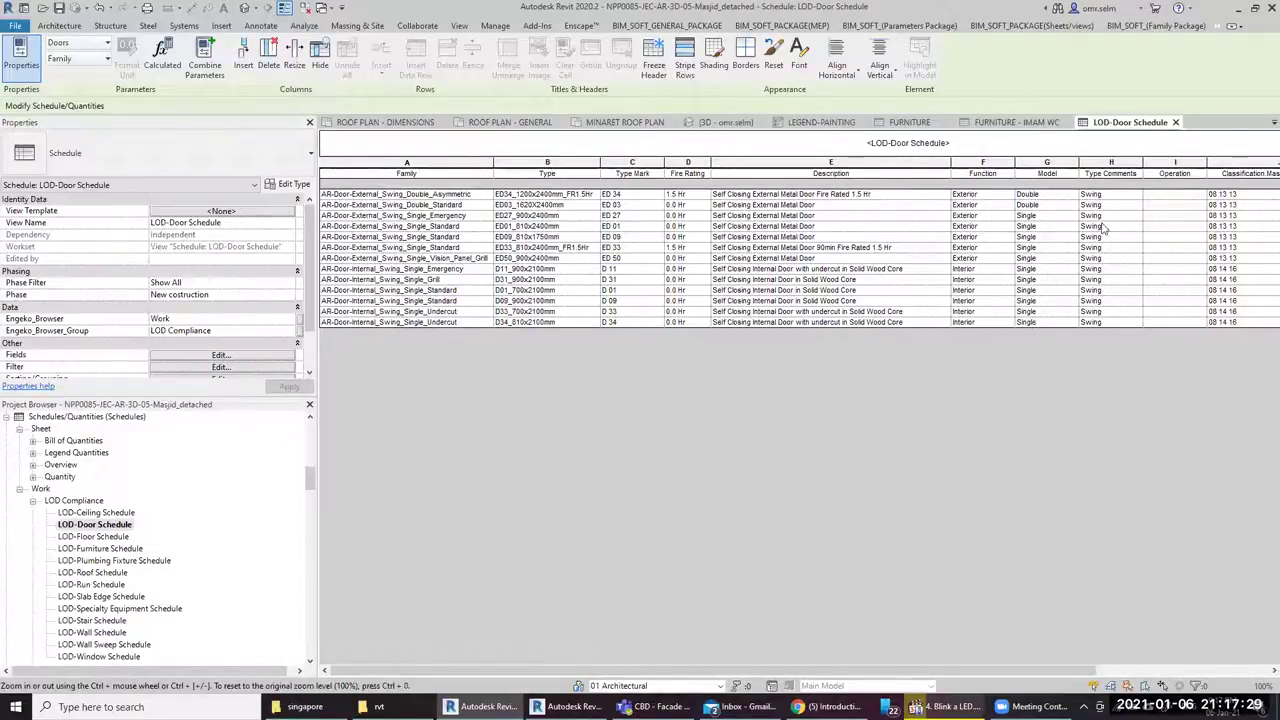
# Select the ED33 external single swing door row in the LOD-Door Schedule, leaving its Family unchanged
pyautogui.click(427, 248)
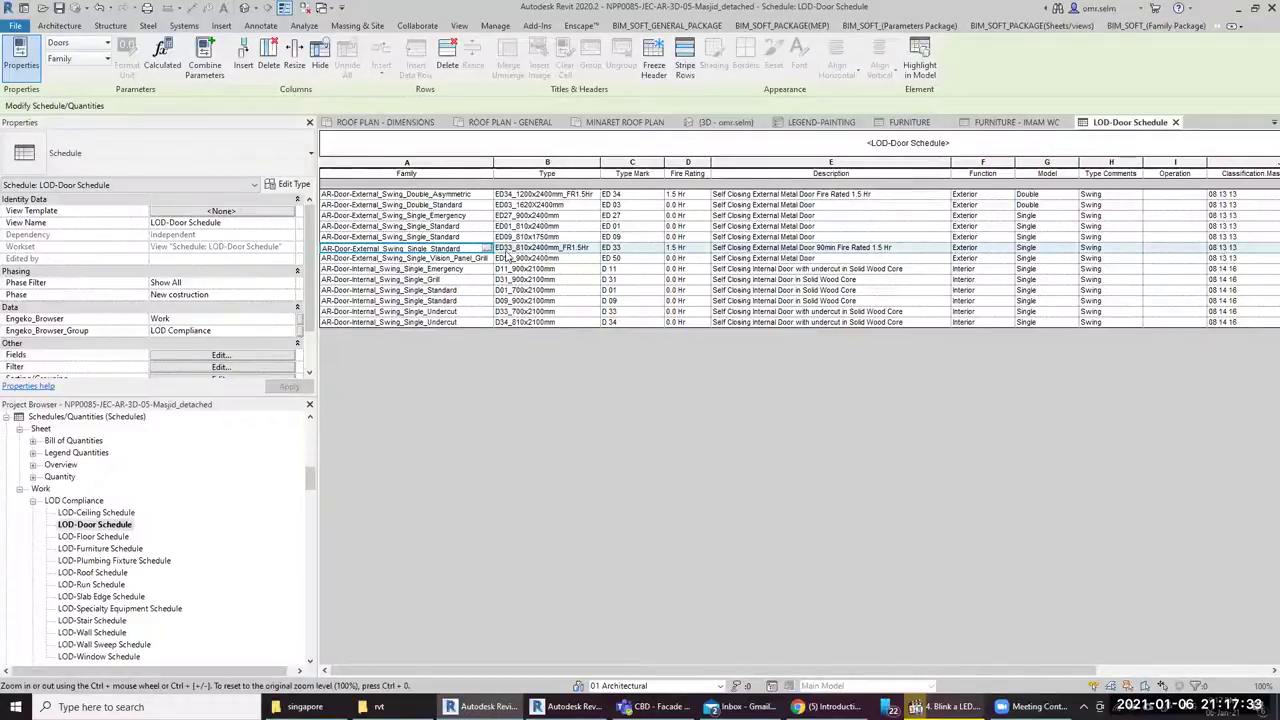
pyautogui.click(490, 247)
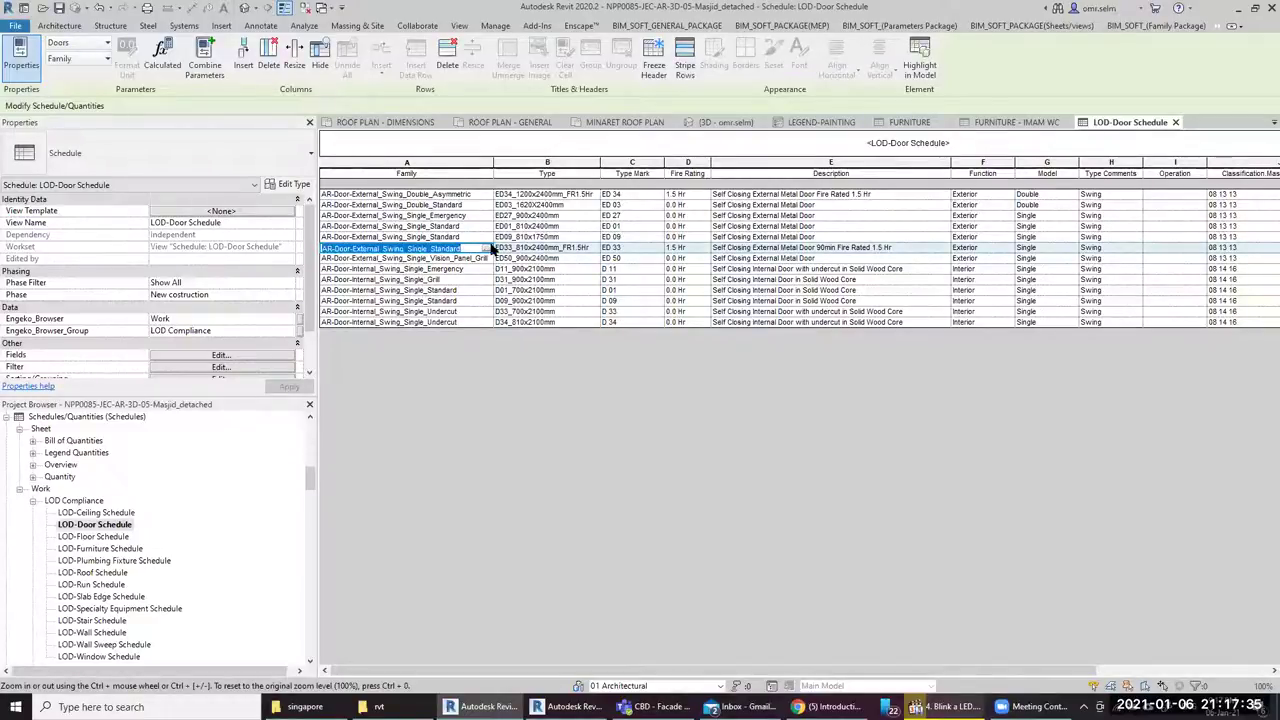
pyautogui.click(490, 248)
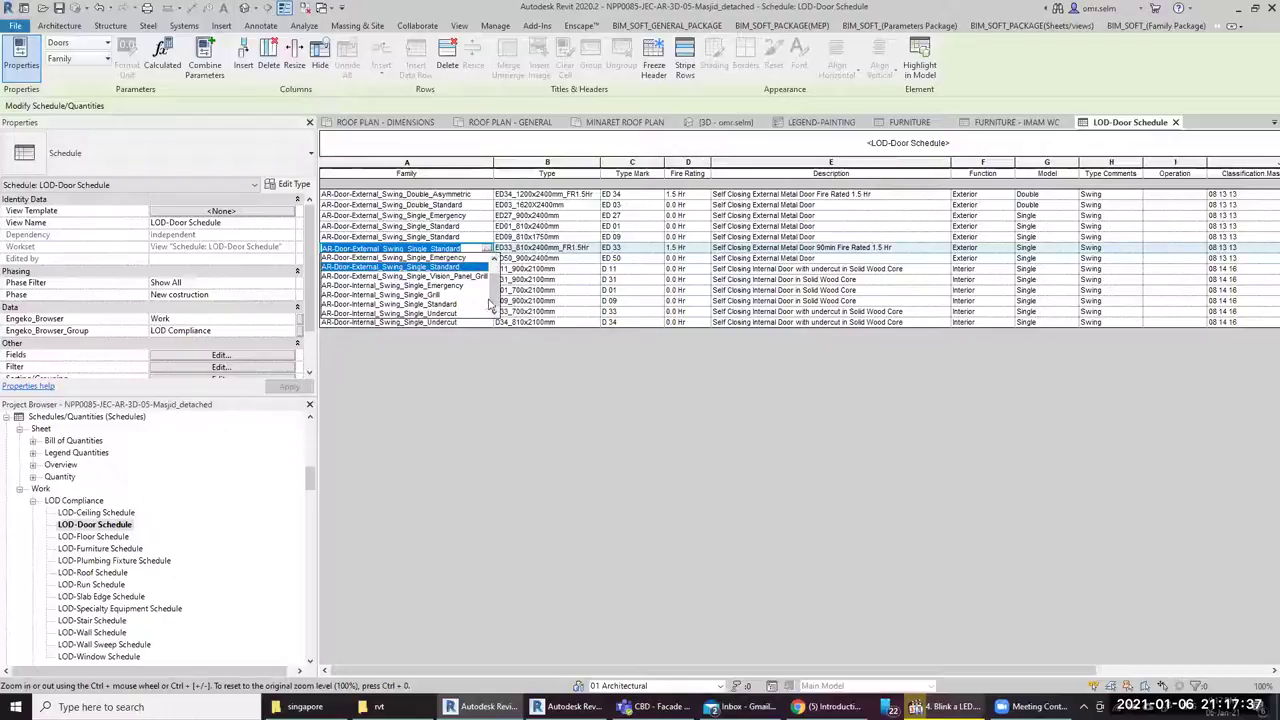
pyautogui.click(502, 450)
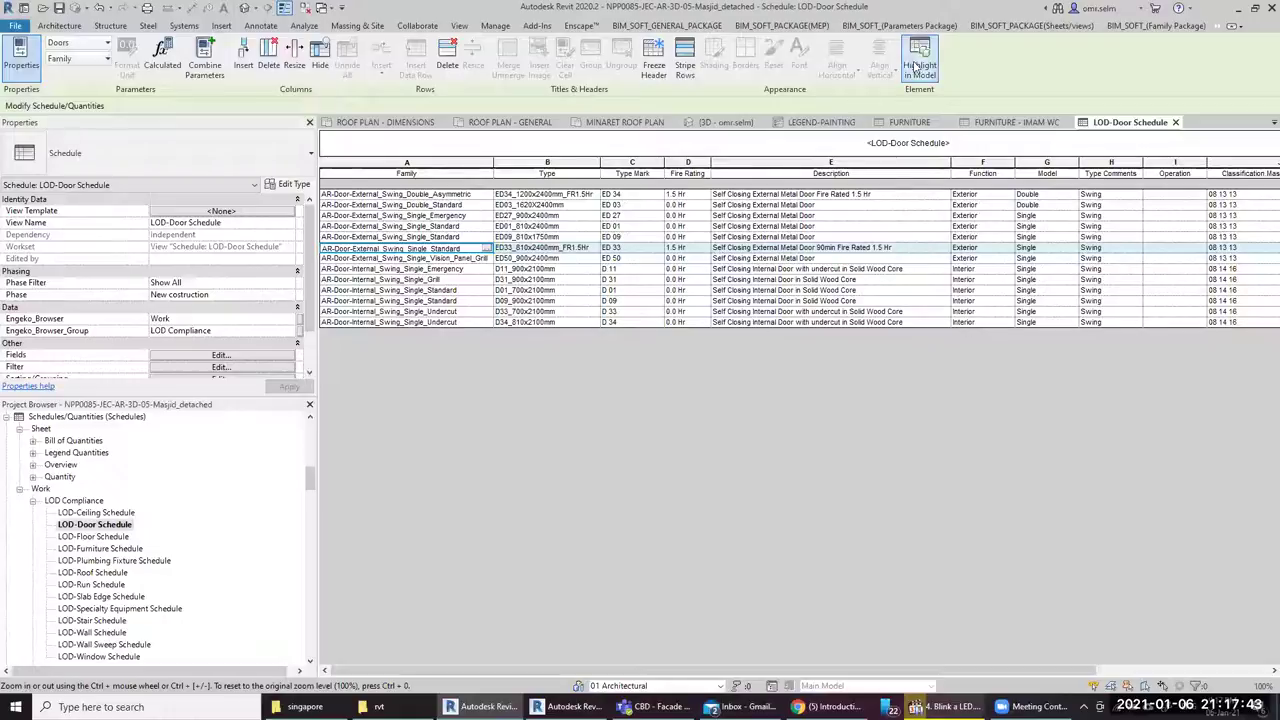
# Highlight the ED33 door in the ROOF PLAN - DIMENSIONS view, zoom around it, then pick the LOD-Run Schedule
pyautogui.click(920, 68)
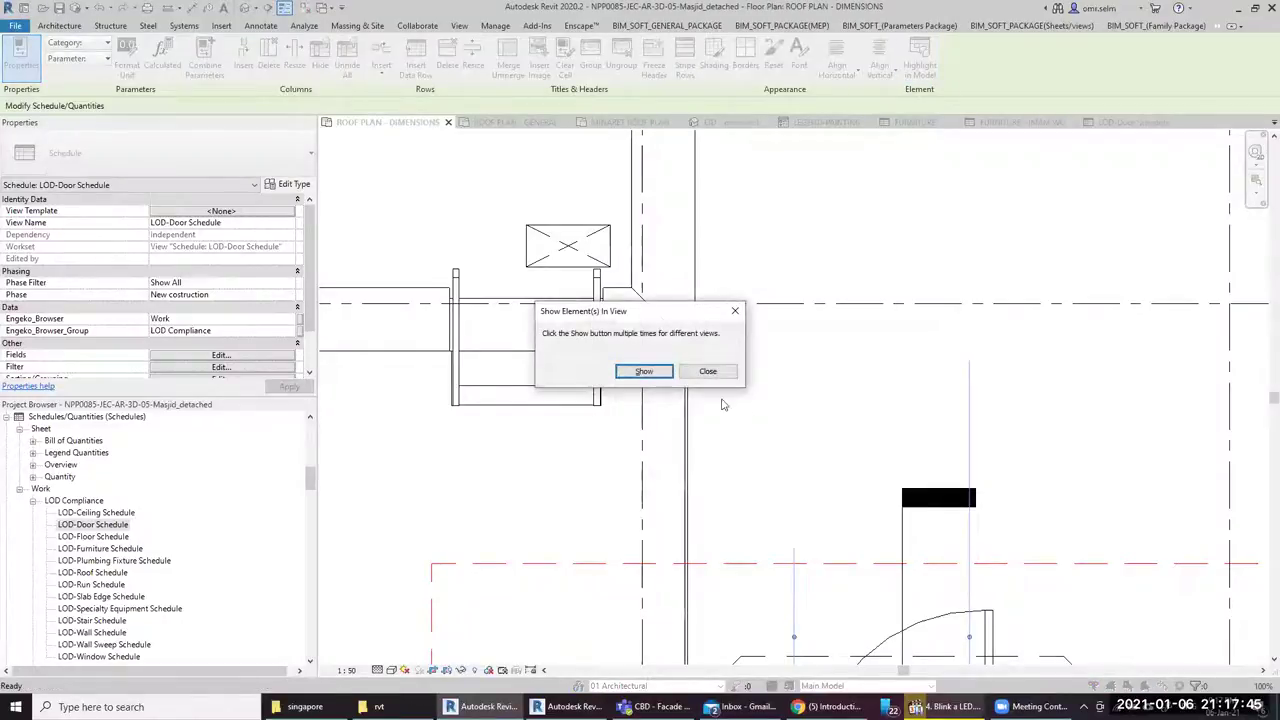
pyautogui.click(708, 372)
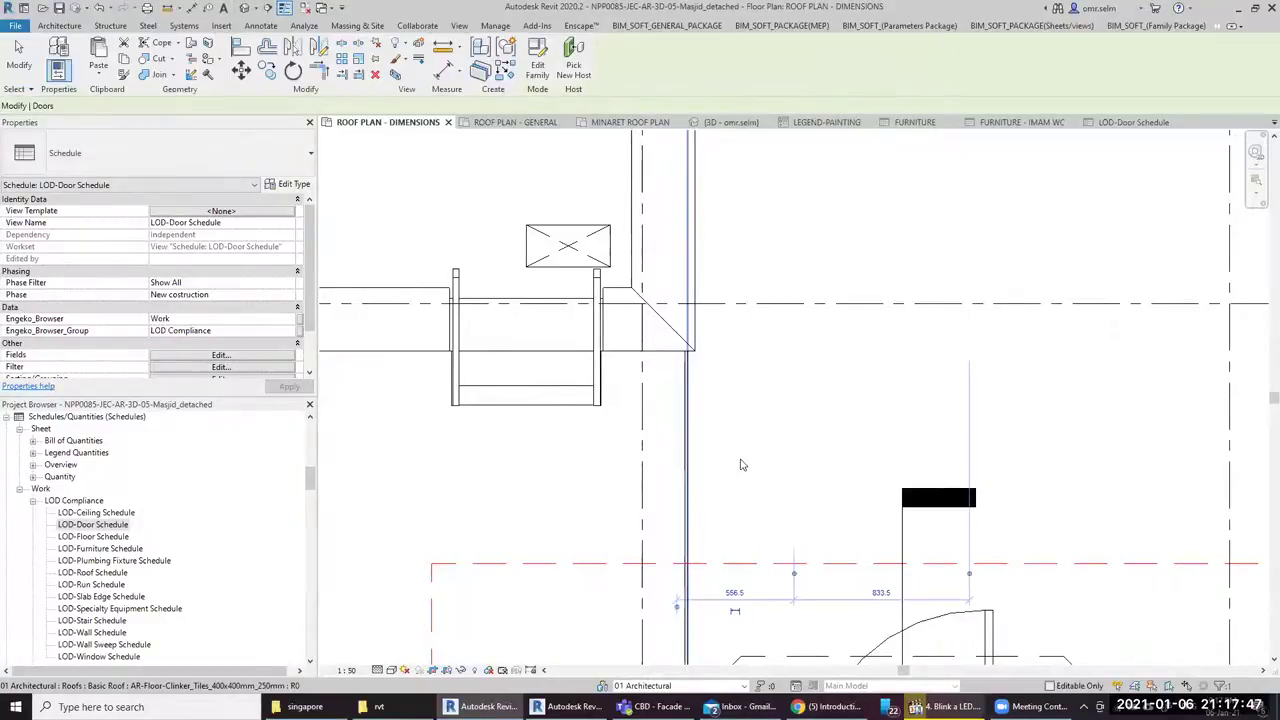
pyautogui.scroll(-3, 741, 464)
pyautogui.scroll(-2, 741, 464)
pyautogui.scroll(-2, 745, 520)
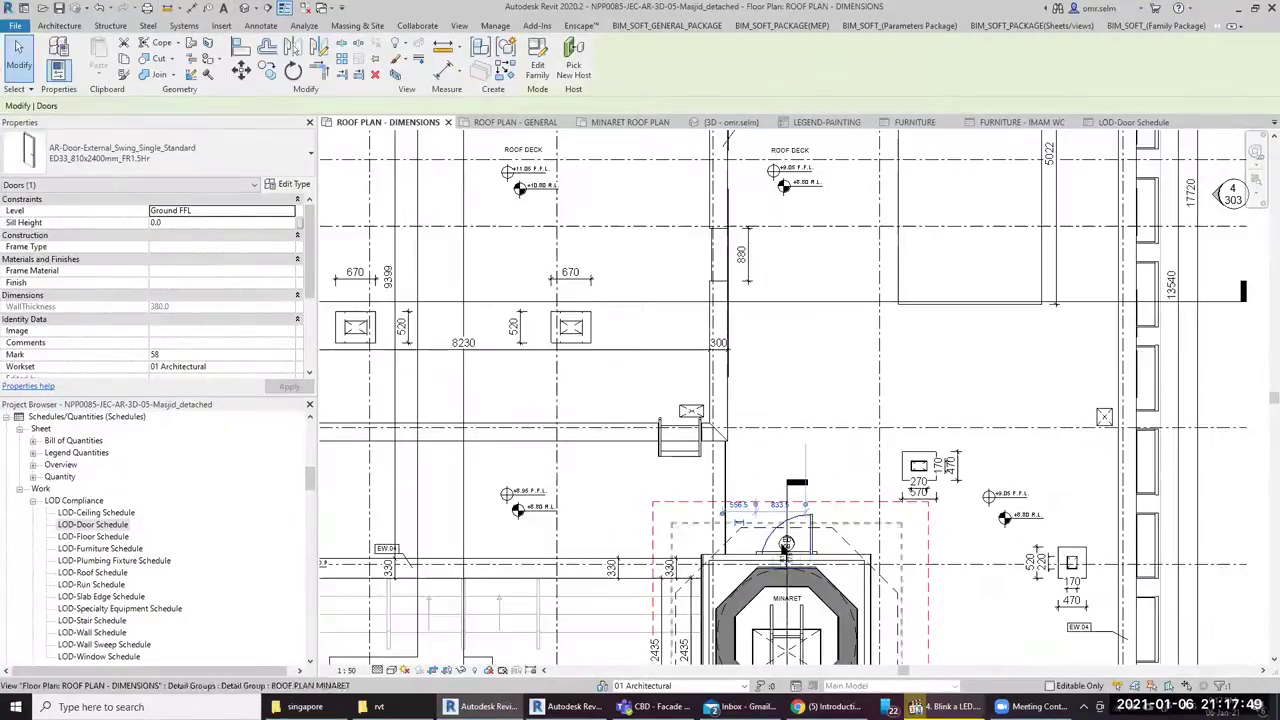
pyautogui.scroll(5, 748, 577)
pyautogui.scroll(-2, 748, 577)
pyautogui.scroll(2, 805, 420)
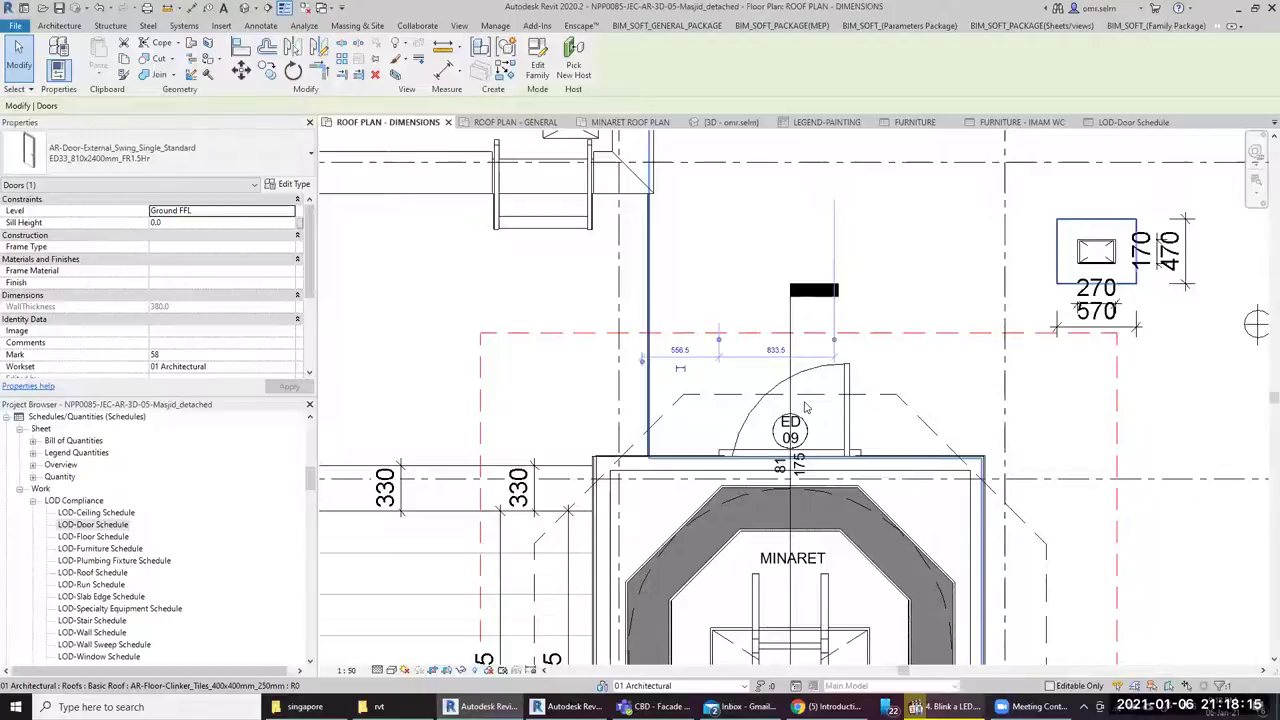
pyautogui.click(95, 573)
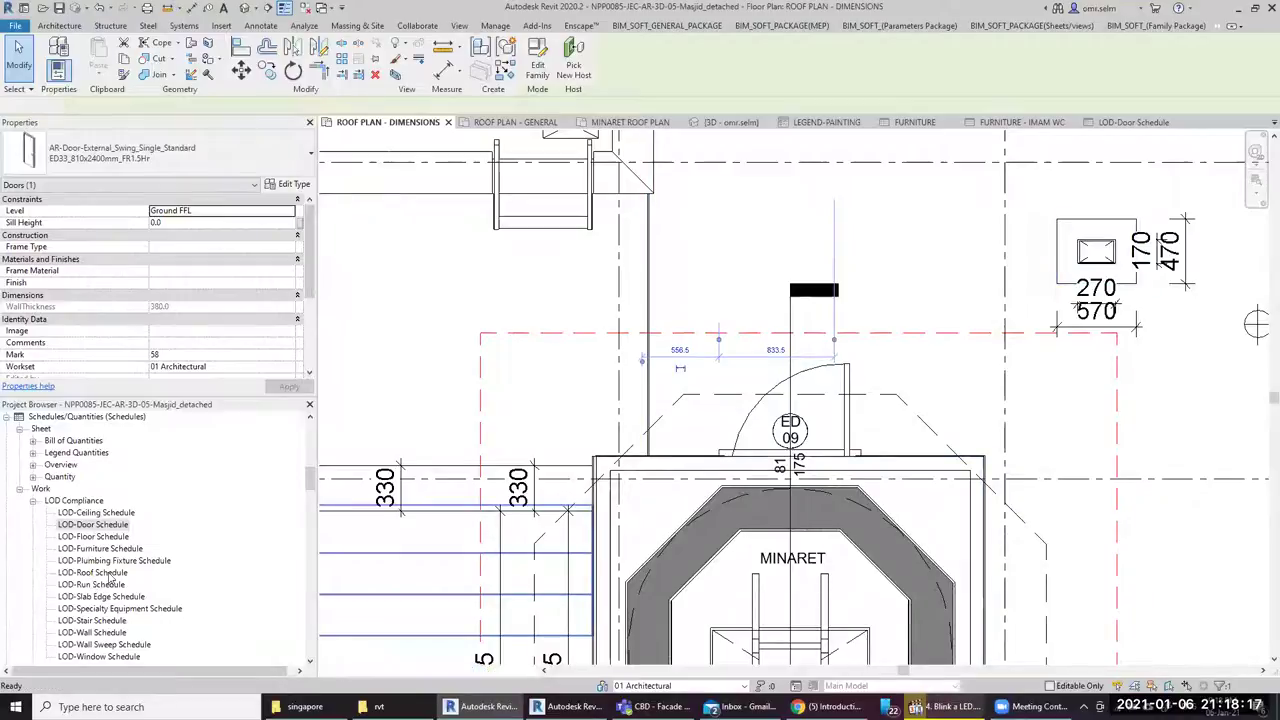
pyautogui.click(110, 586)
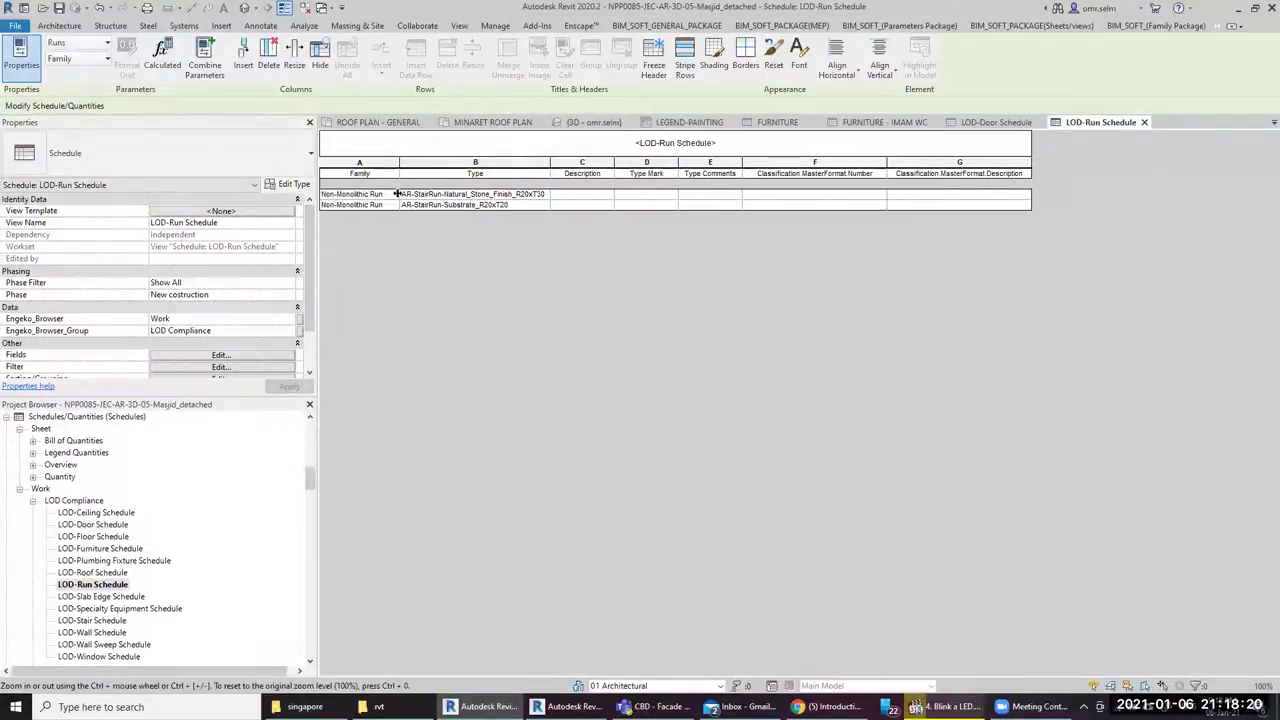
# Highlight the Non-Monolithic Run row's stair in the GROUND FLOOR PLAN - LAYOUT view
pyautogui.click(394, 194)
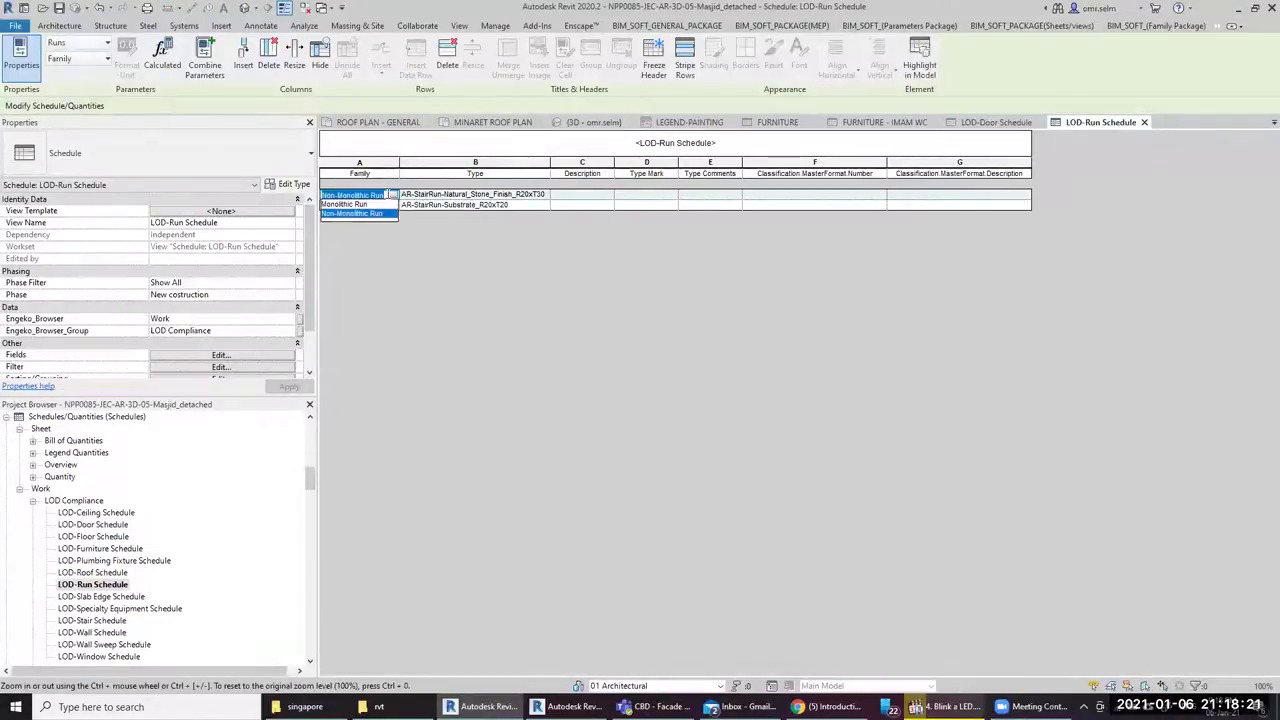
pyautogui.click(922, 60)
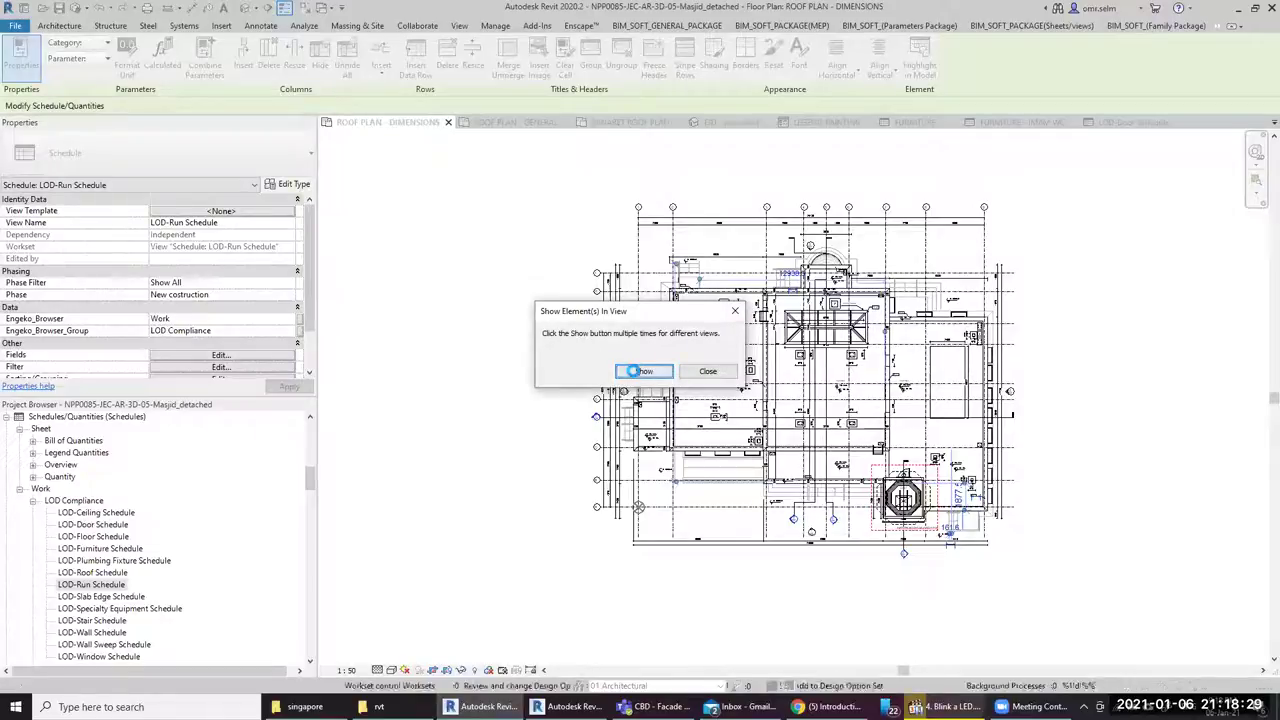
pyautogui.click(636, 374)
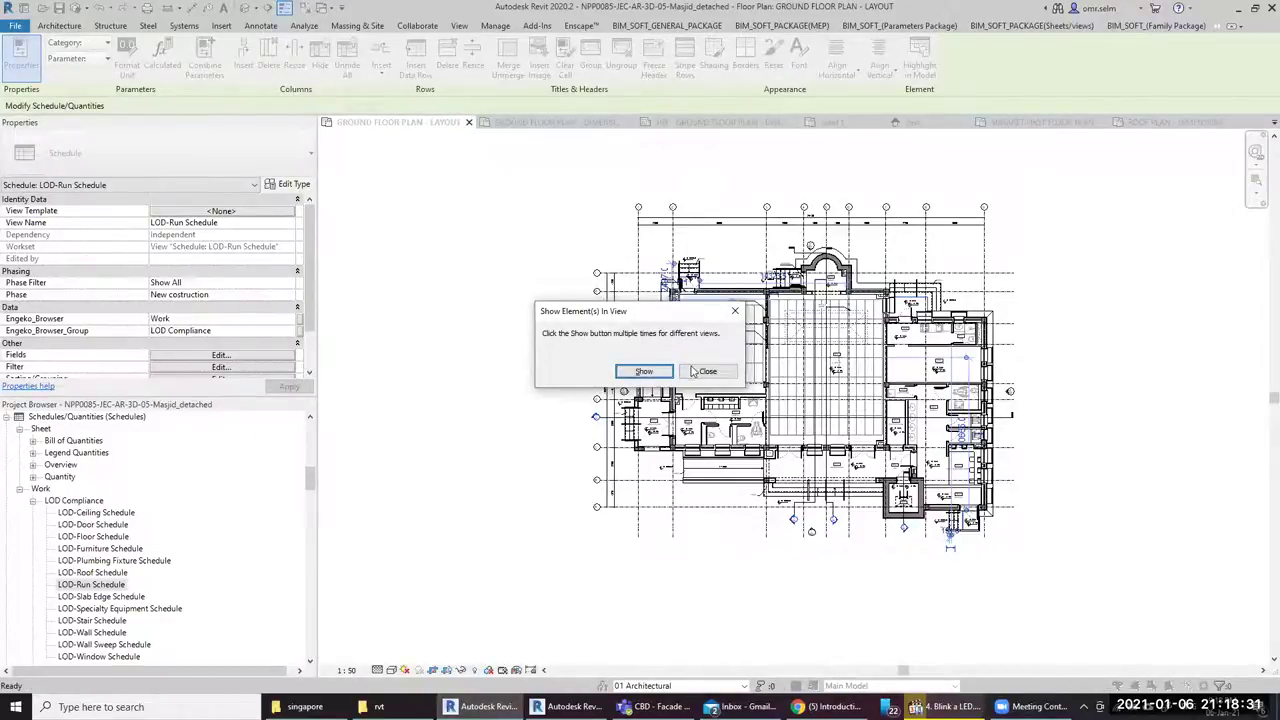
pyautogui.click(707, 371)
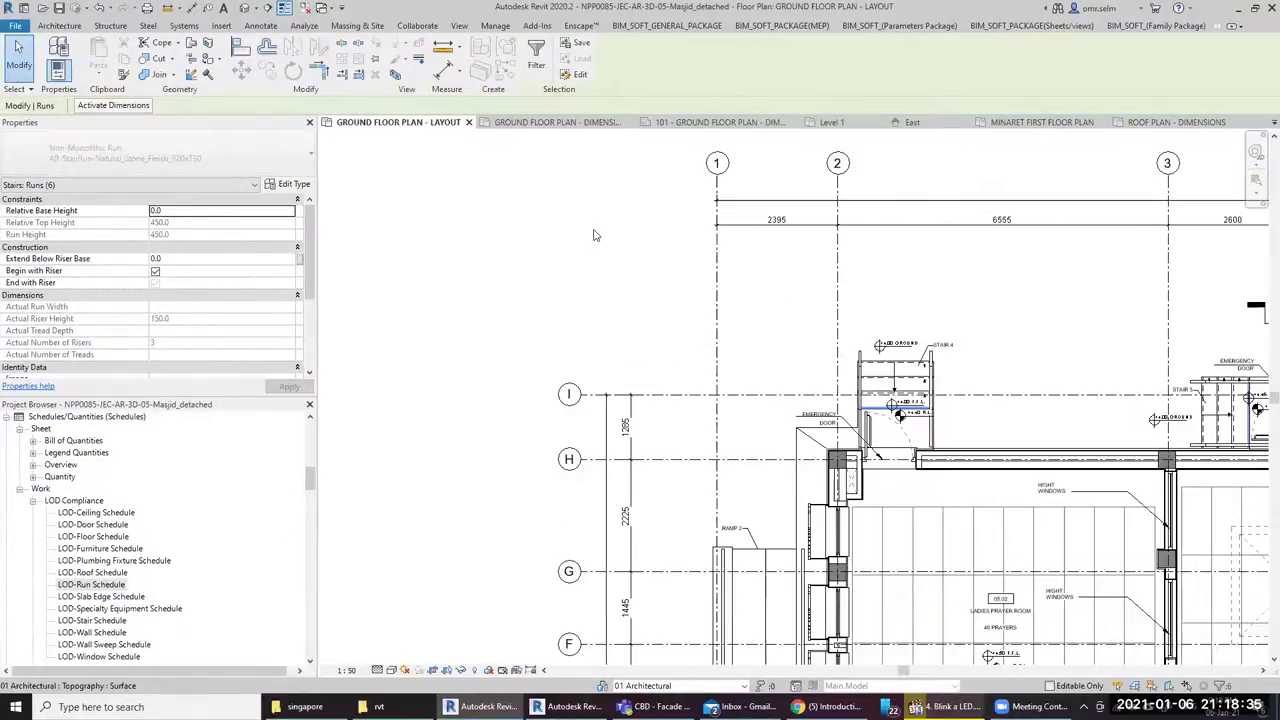
# Deselect the stair run and zoom out to fit the whole ground floor plan
pyautogui.click(593, 226)
pyautogui.scroll(-3, 484, 300)
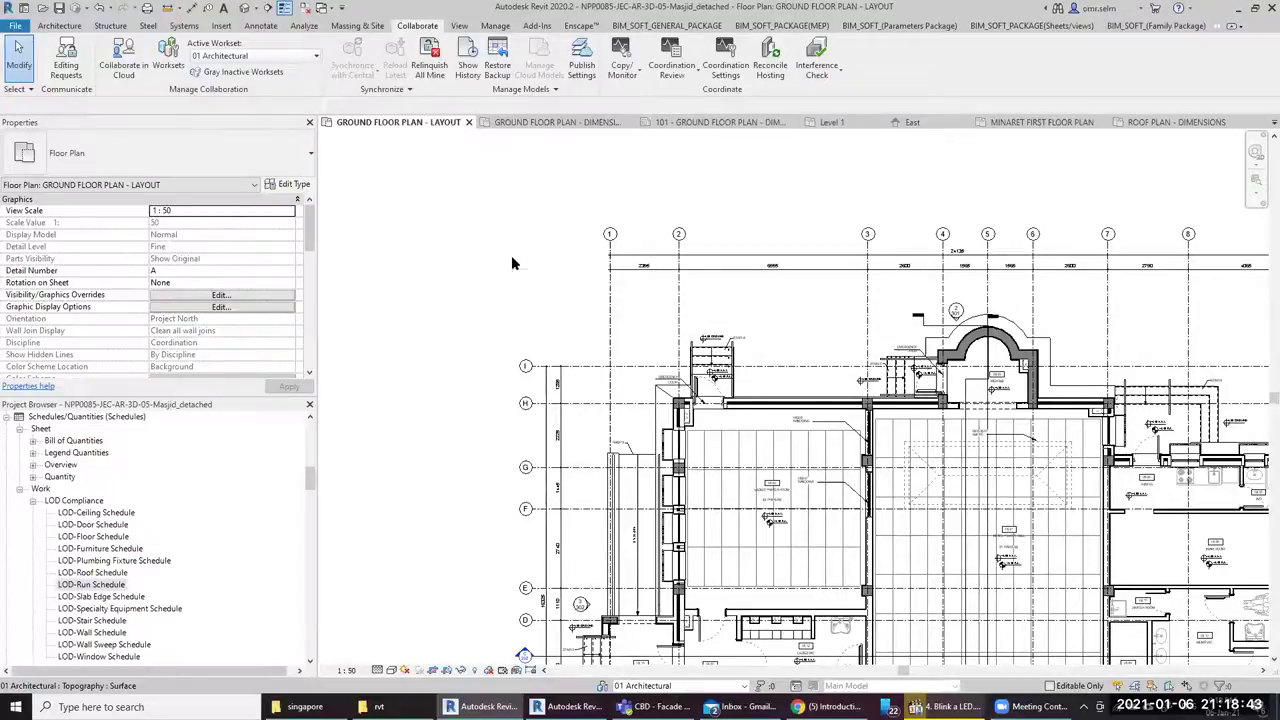
pyautogui.scroll(-2, 511, 258)
pyautogui.scroll(-2, 511, 258)
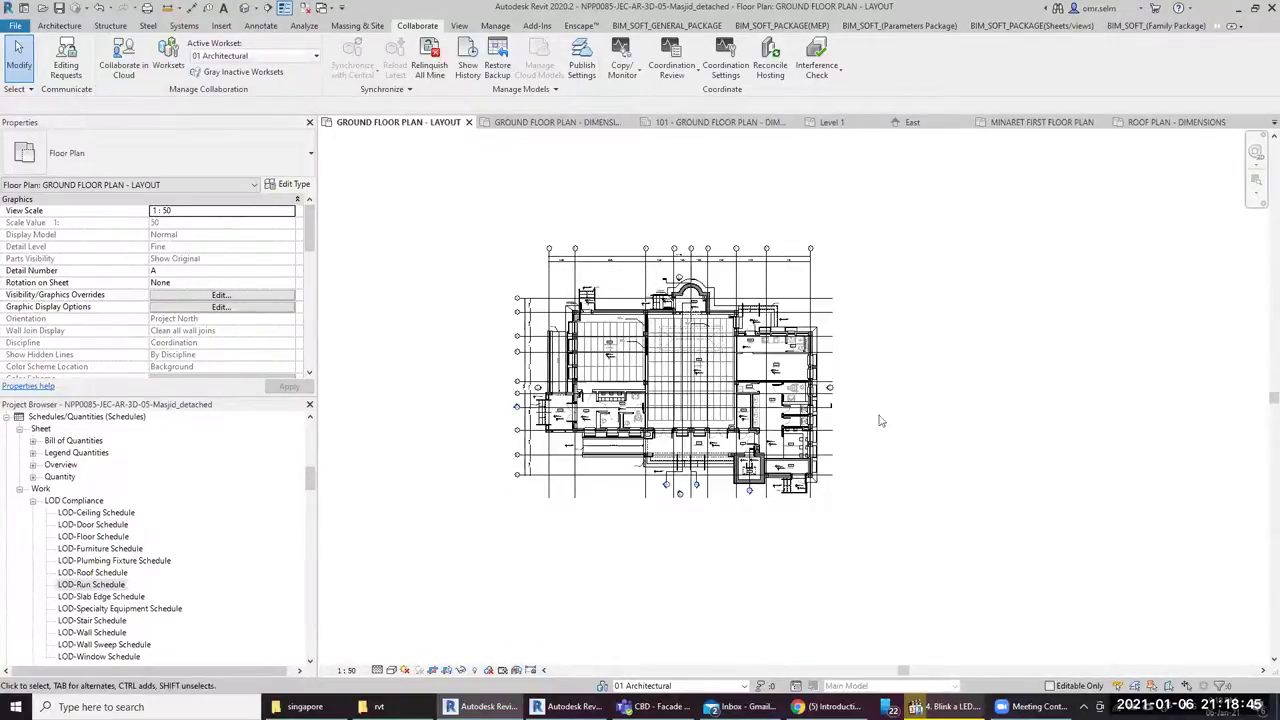
pyautogui.click(70, 26)
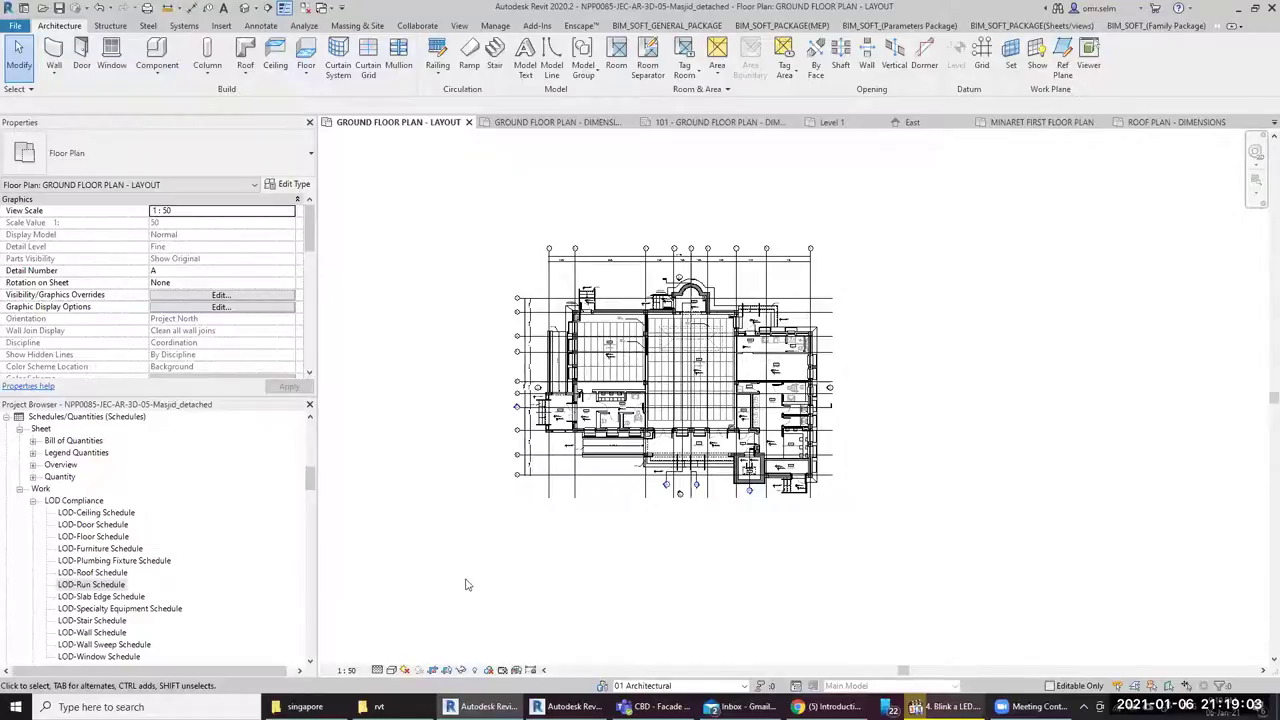
pyautogui.click(89, 516)
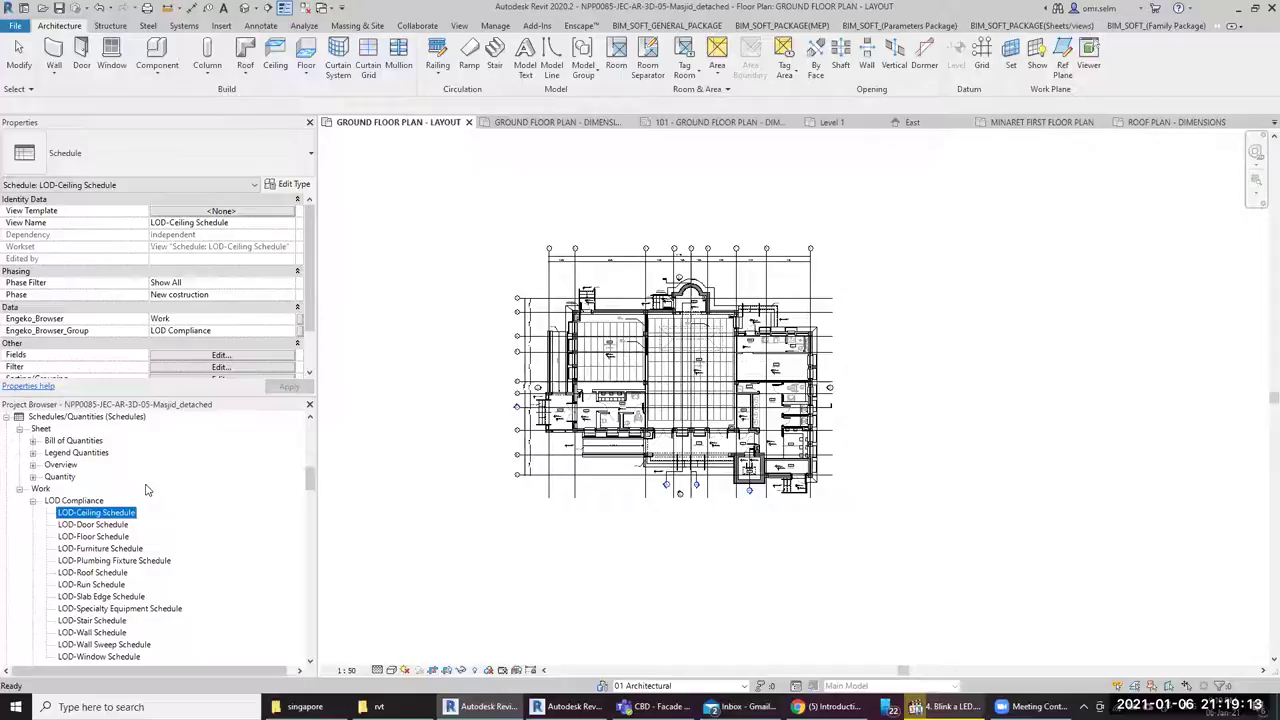
# Open the LOD-Ceiling Schedule showing seven compound ceiling types with MasterFormat classifications
pyautogui.doubleClick(118, 514)
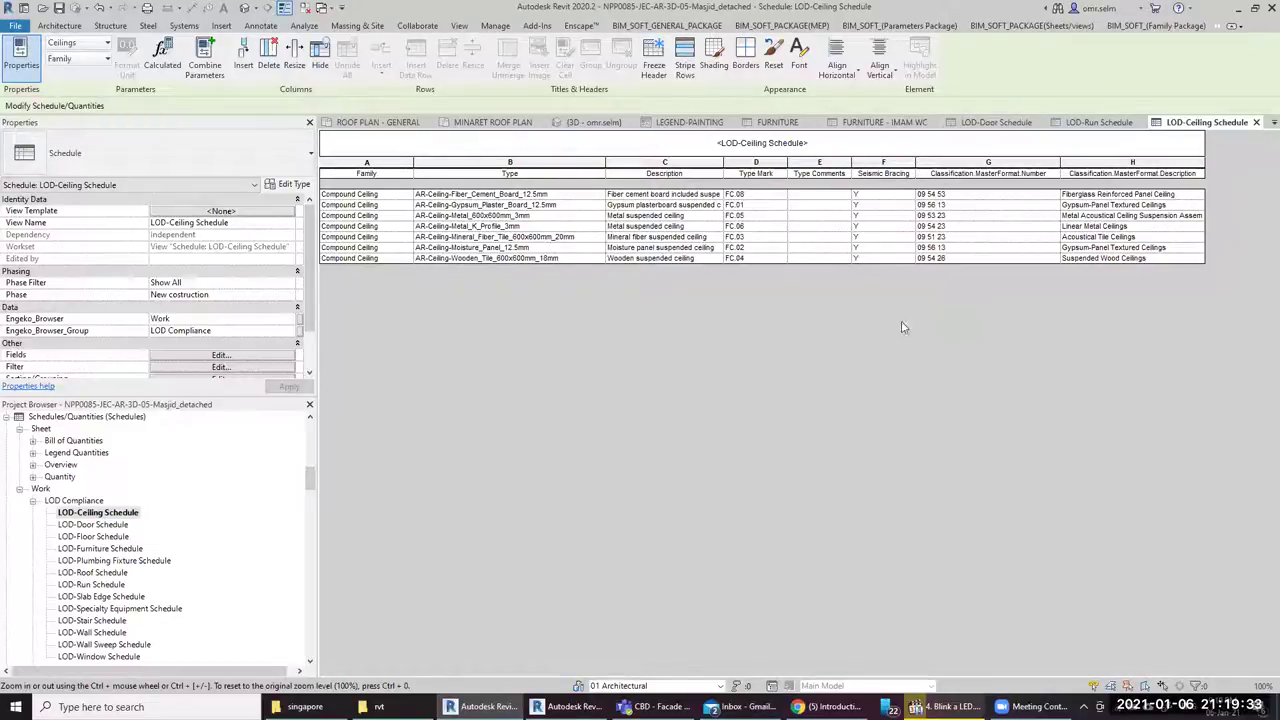
pyautogui.click(536, 26)
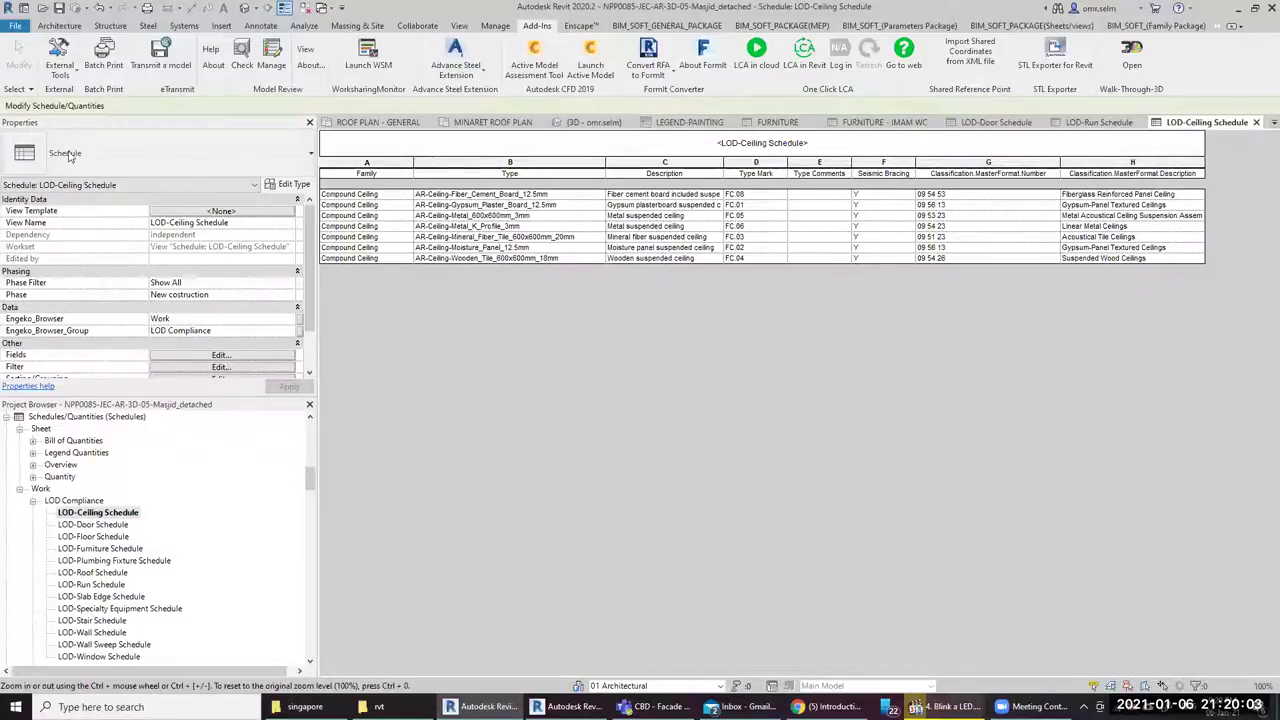
# Browse Add-Ins External Tools, then open and close SALEM GROUP's To Excel exporter without exporting
pyautogui.click(75, 80)
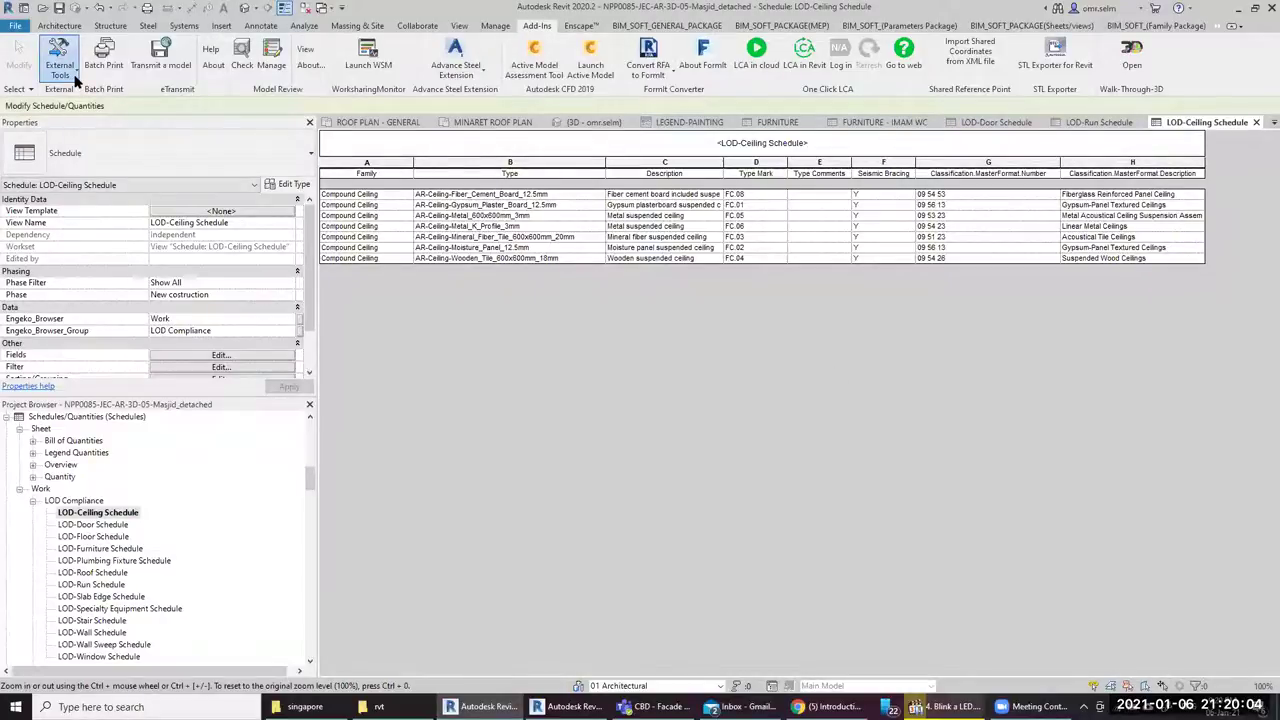
pyautogui.click(446, 112)
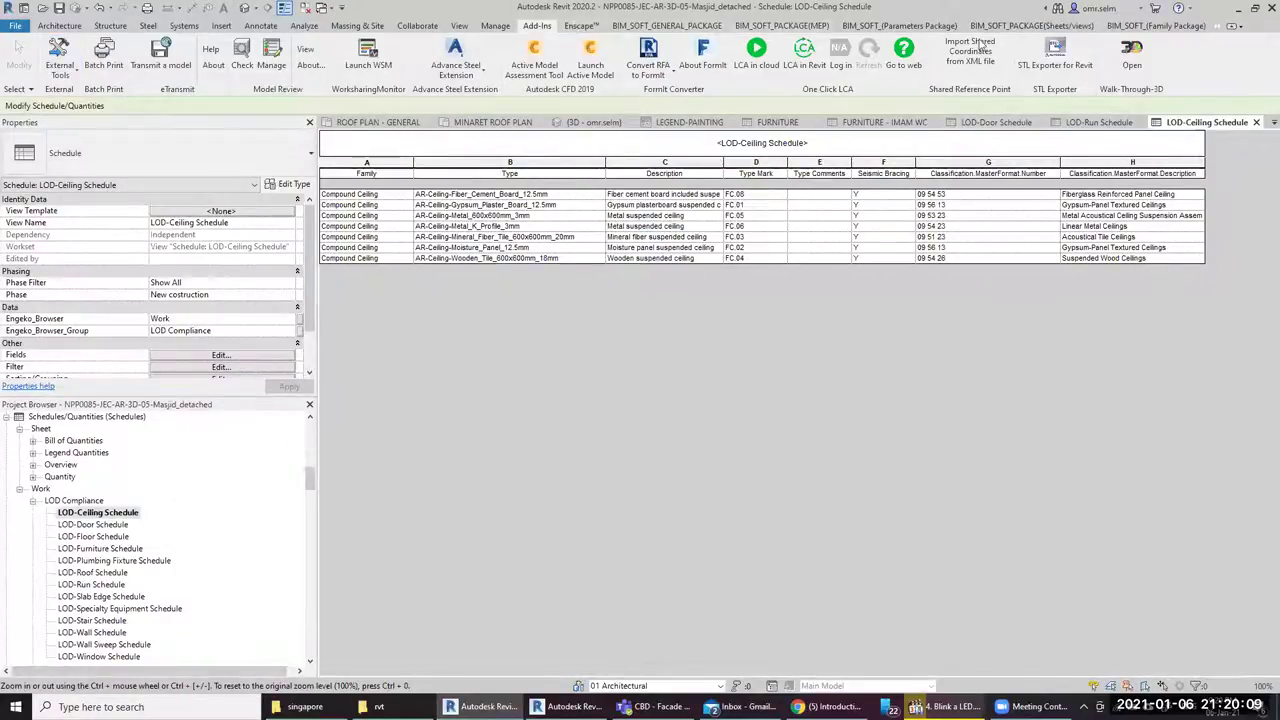
pyautogui.click(1218, 27)
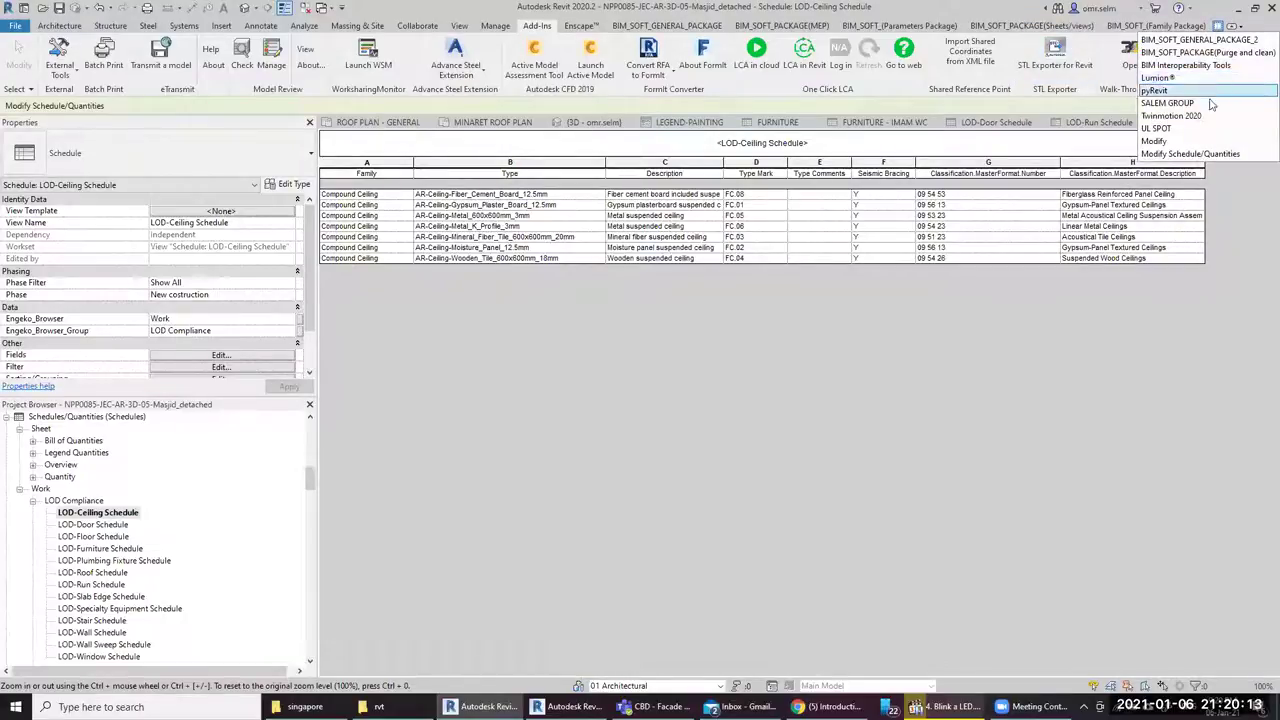
pyautogui.click(1210, 104)
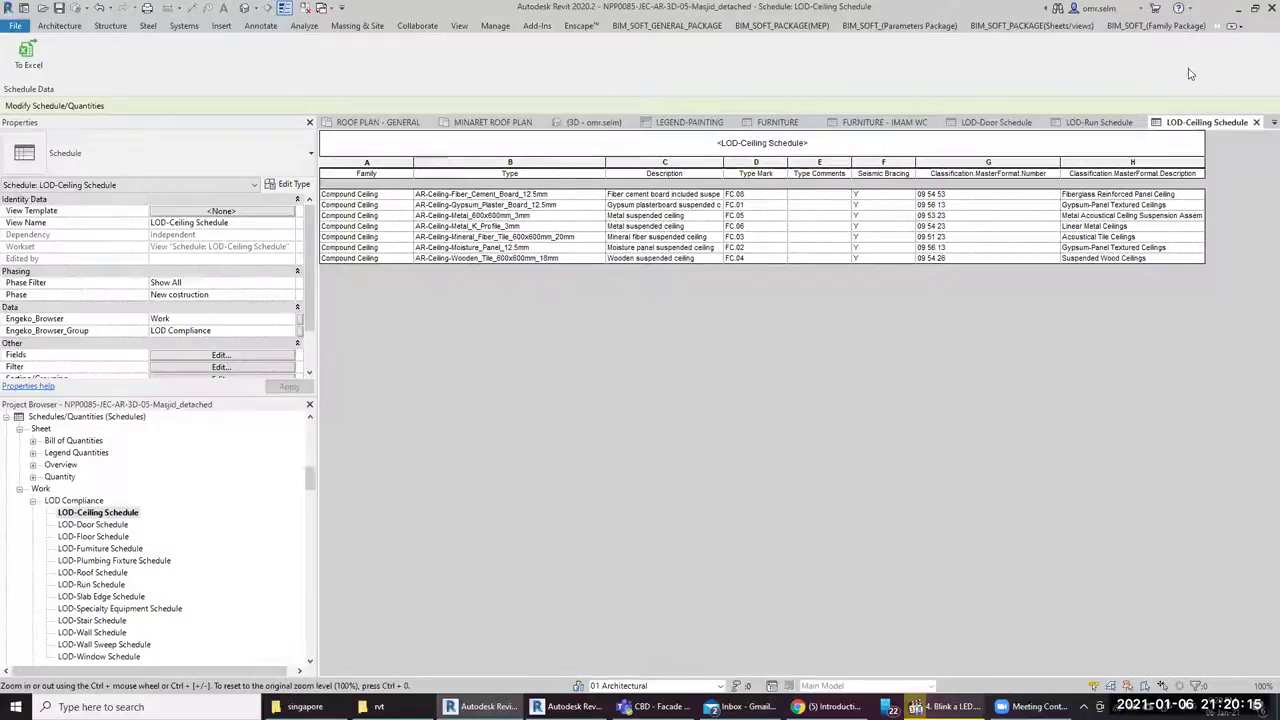
pyautogui.click(34, 70)
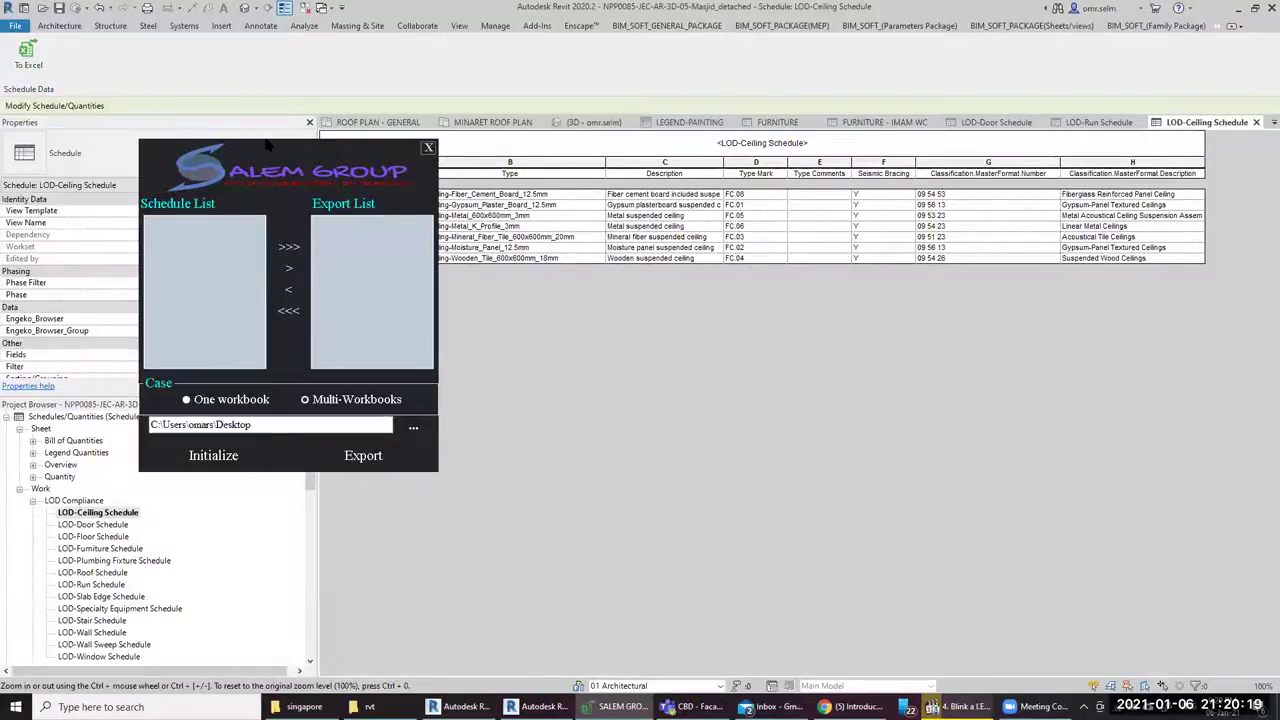
pyautogui.moveTo(276, 148); pyautogui.dragTo(528, 156)
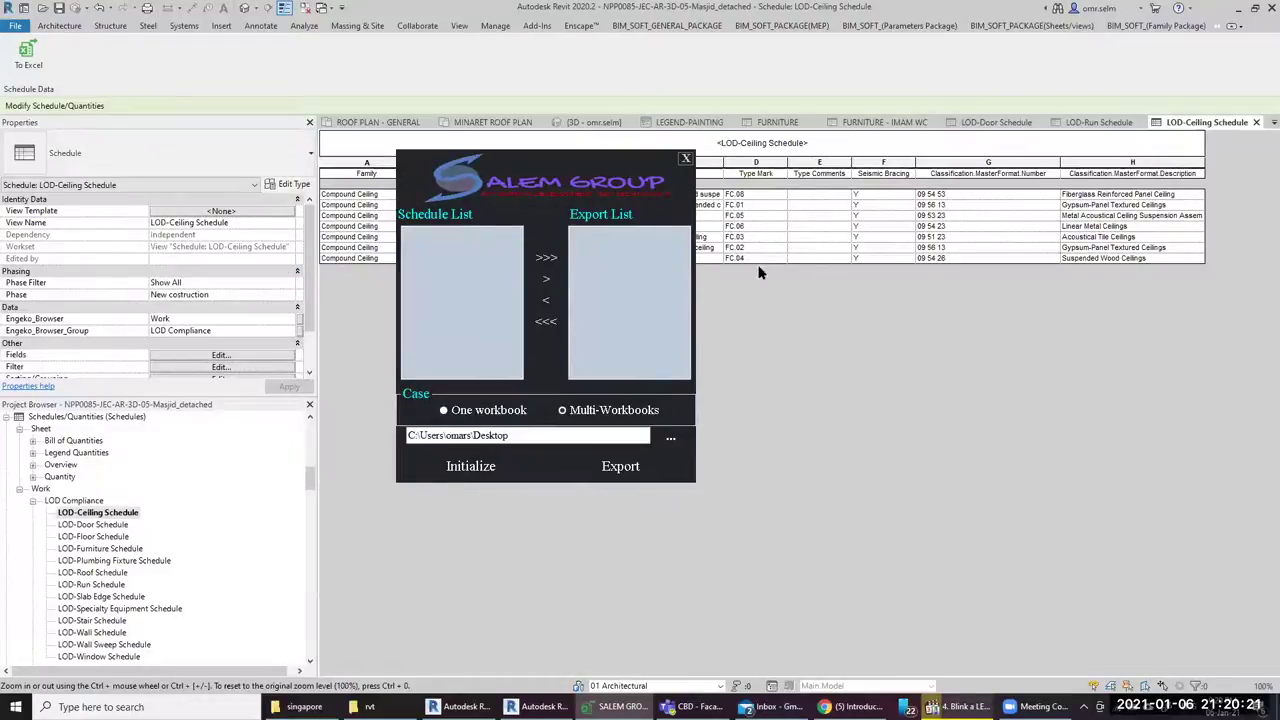
pyautogui.click(686, 158)
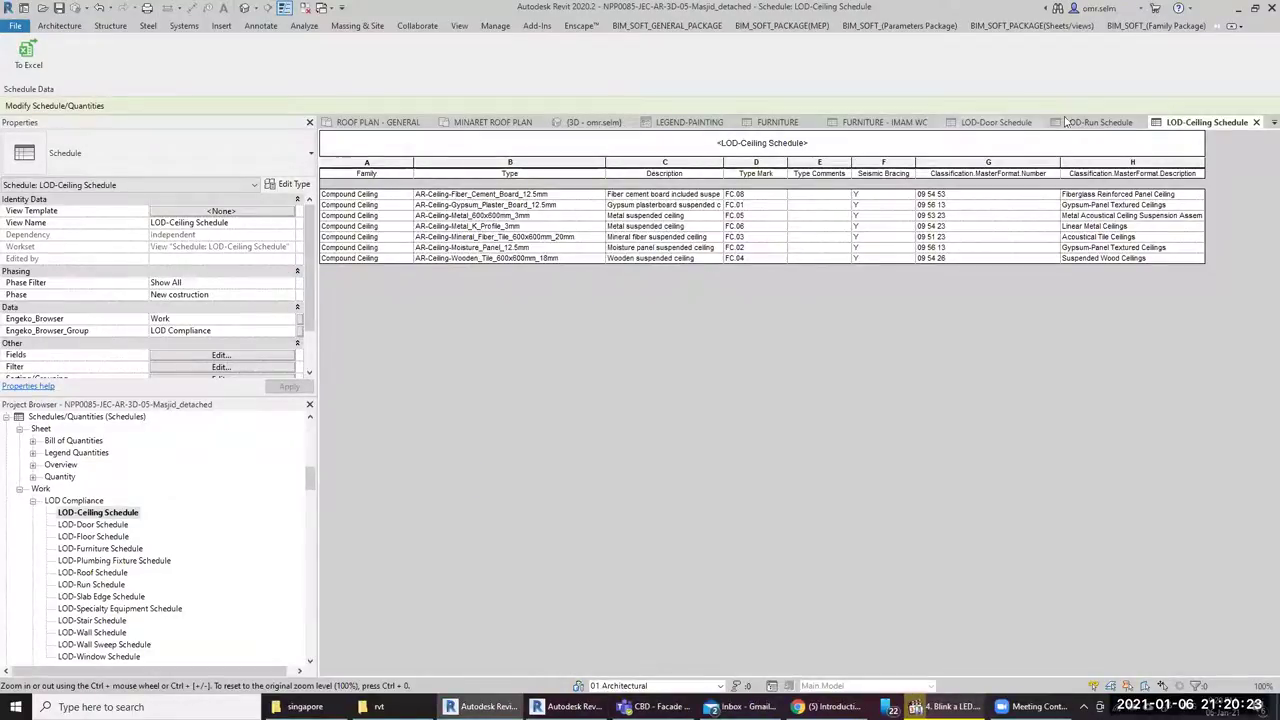
# Switch the ribbon to the UL SPOT product search tab
pyautogui.click(1217, 25)
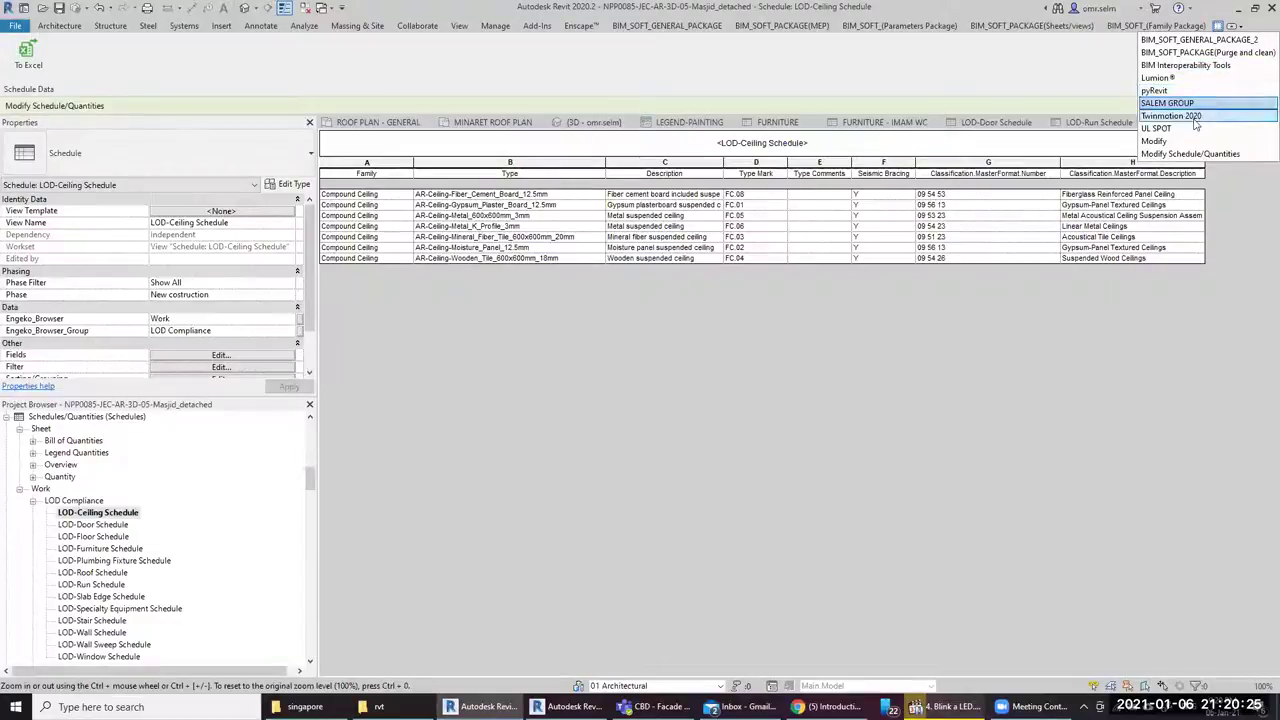
pyautogui.click(1157, 128)
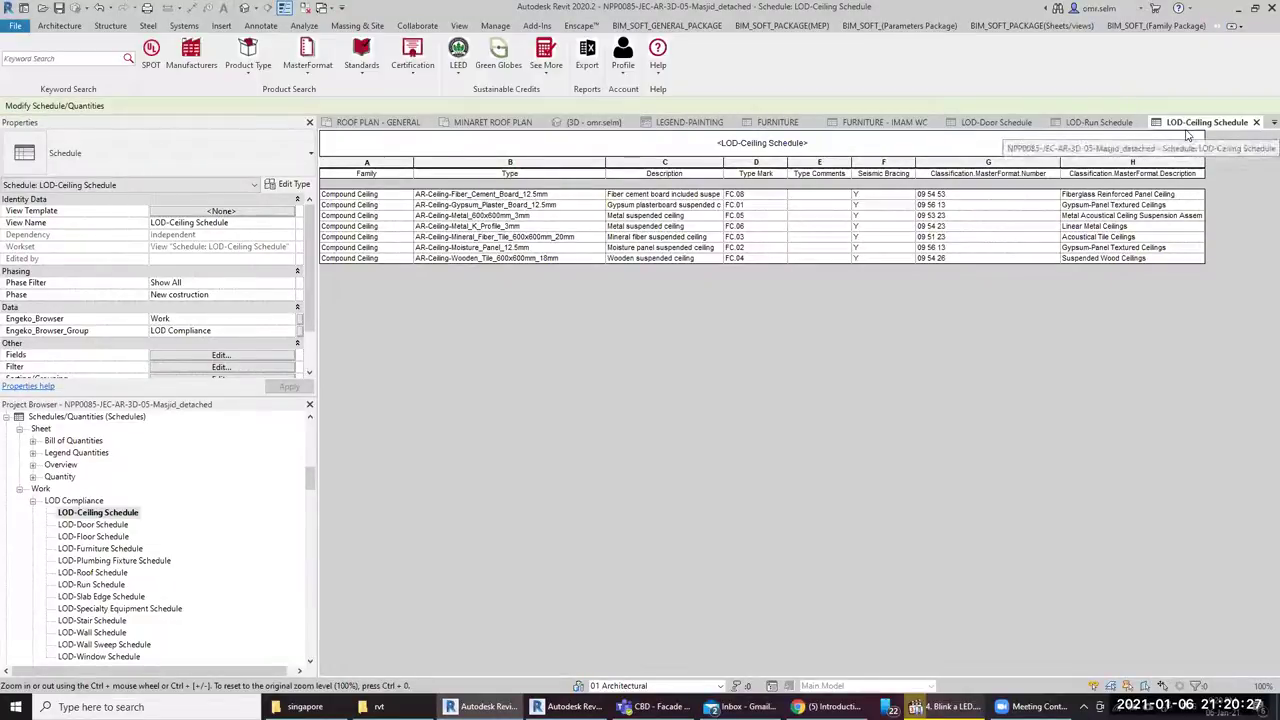
pyautogui.click(1221, 25)
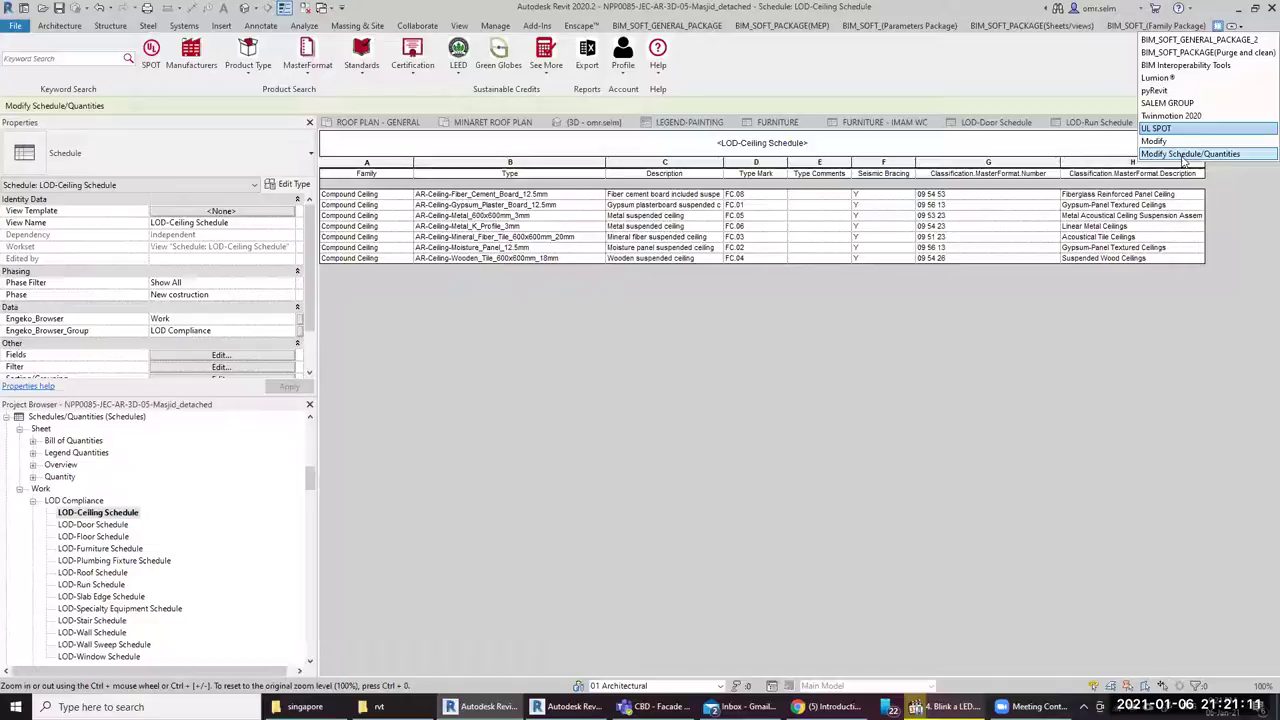
pyautogui.click(244, 7)
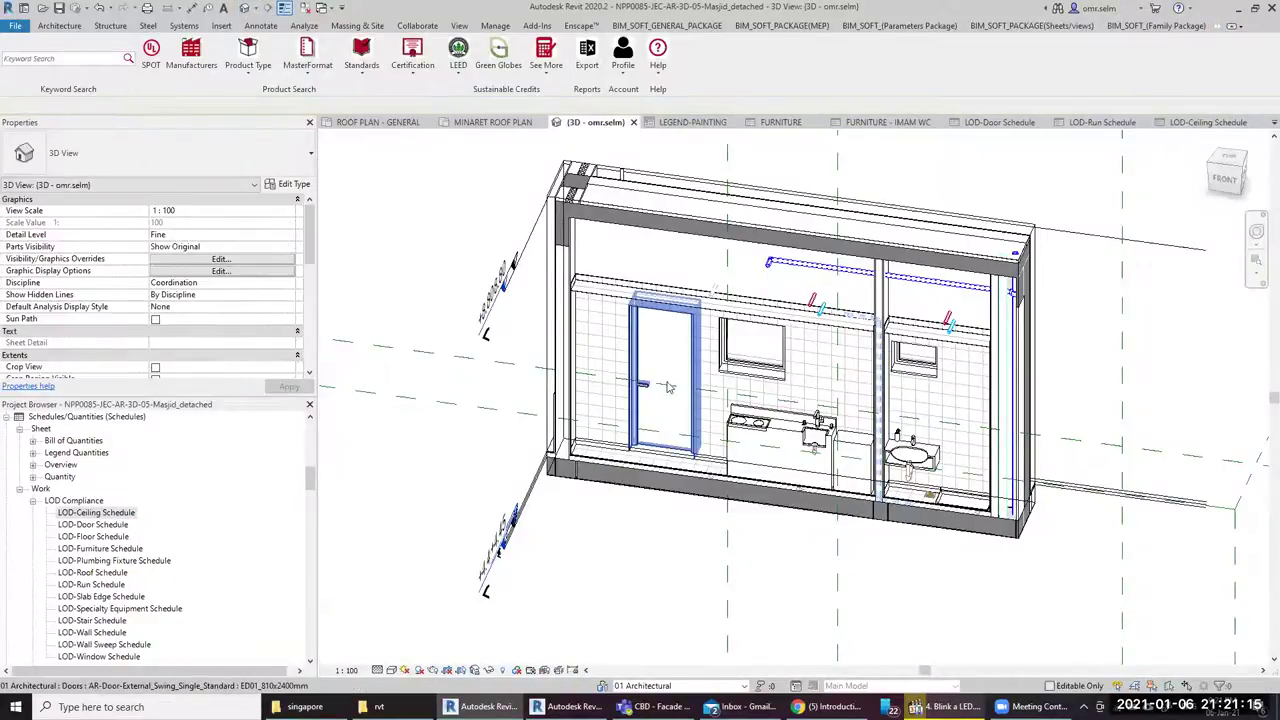
# Try dragging external door ED01 in the 3D view, then cancel the 'Can't cut instance out of Wall' error
pyautogui.click(632, 430)
pyautogui.scroll(-5, 622, 436)
pyautogui.scroll(-2, 630, 414)
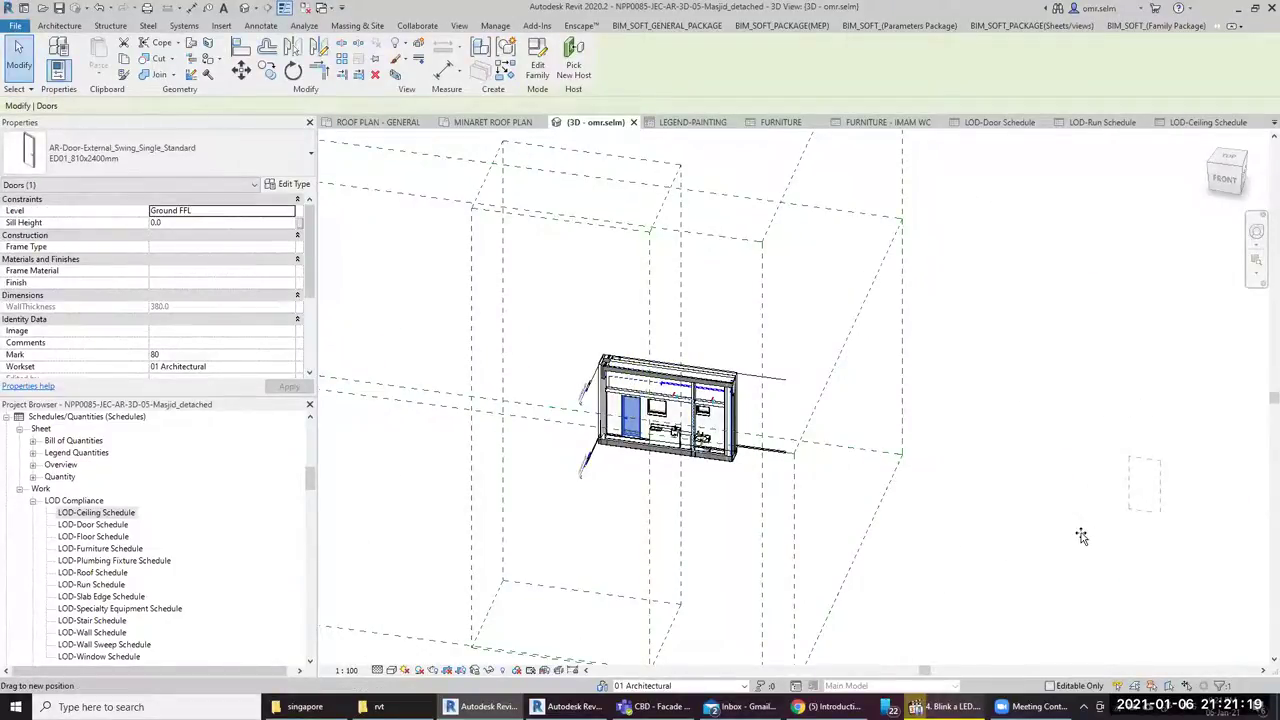
pyautogui.moveTo(1144, 408)
pyautogui.mouseDown()
pyautogui.moveTo(1082, 534)
pyautogui.moveTo(860, 336)
pyautogui.mouseUp()
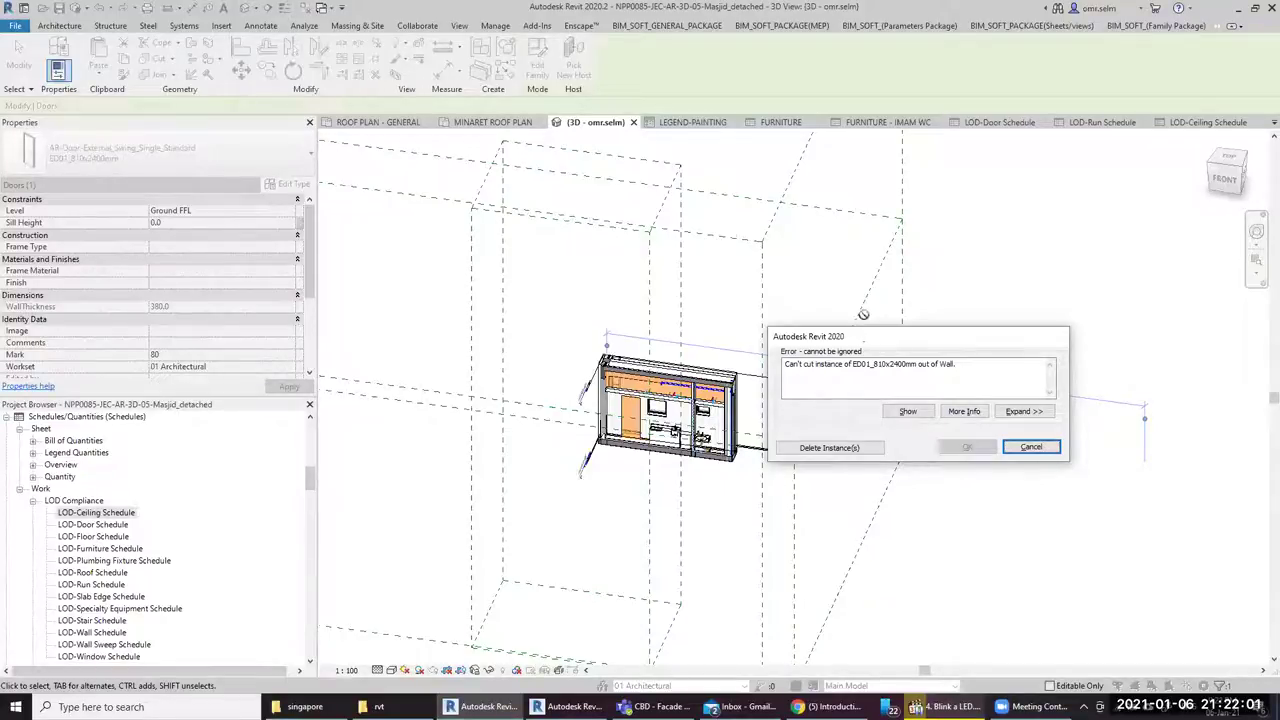
pyautogui.click(1031, 447)
# Zoom in on the tiled wall, select and then deselect the kitchen unit cabinet
pyautogui.scroll(1, 552, 482)
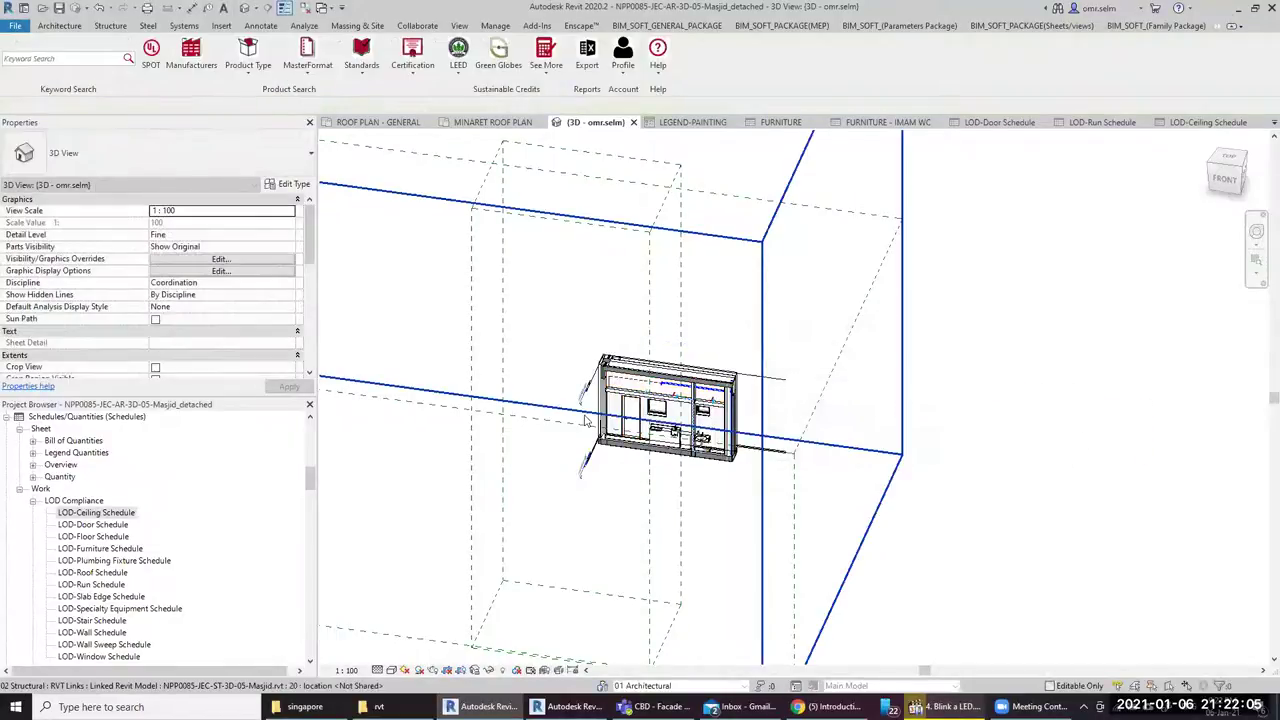
pyautogui.scroll(2, 600, 480)
pyautogui.scroll(2, 750, 500)
pyautogui.scroll(2, 882, 515)
pyautogui.moveTo(882, 515); pyautogui.dragTo(670, 420, button='middle')
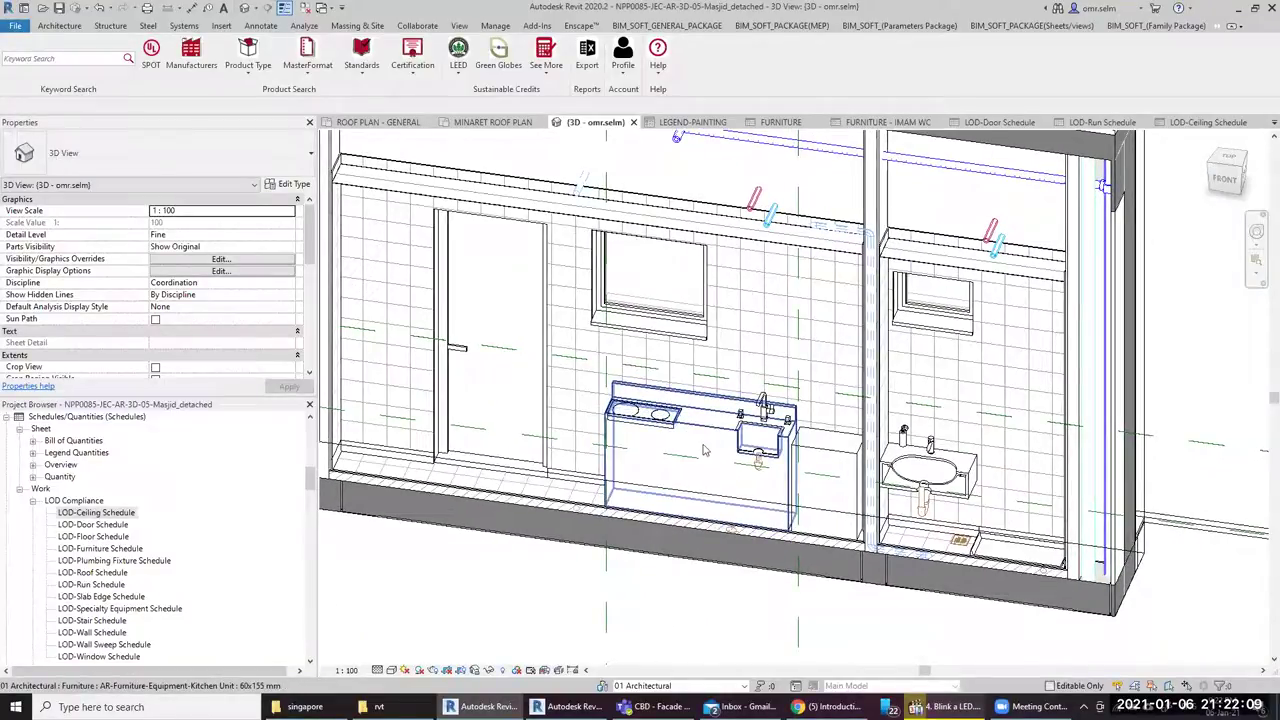
pyautogui.click(770, 458)
pyautogui.scroll(2, 778, 460)
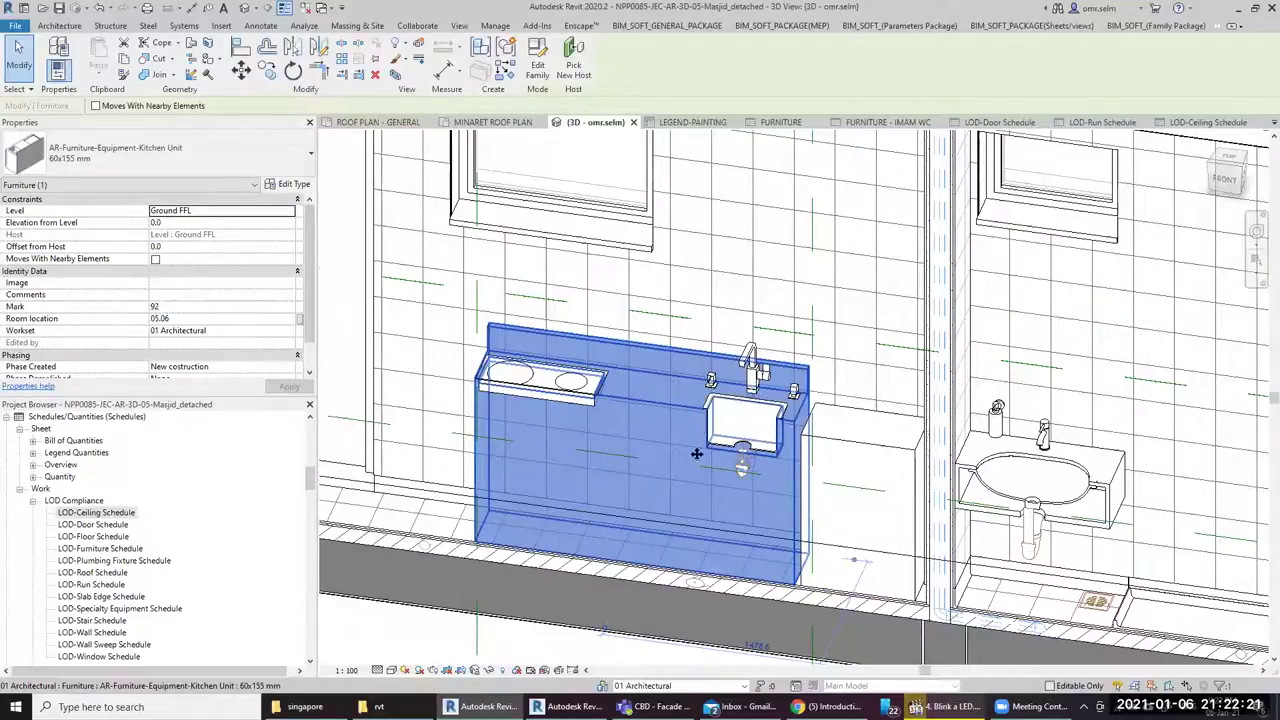
pyautogui.scroll(-3, 690, 420)
pyautogui.scroll(-2, 690, 420)
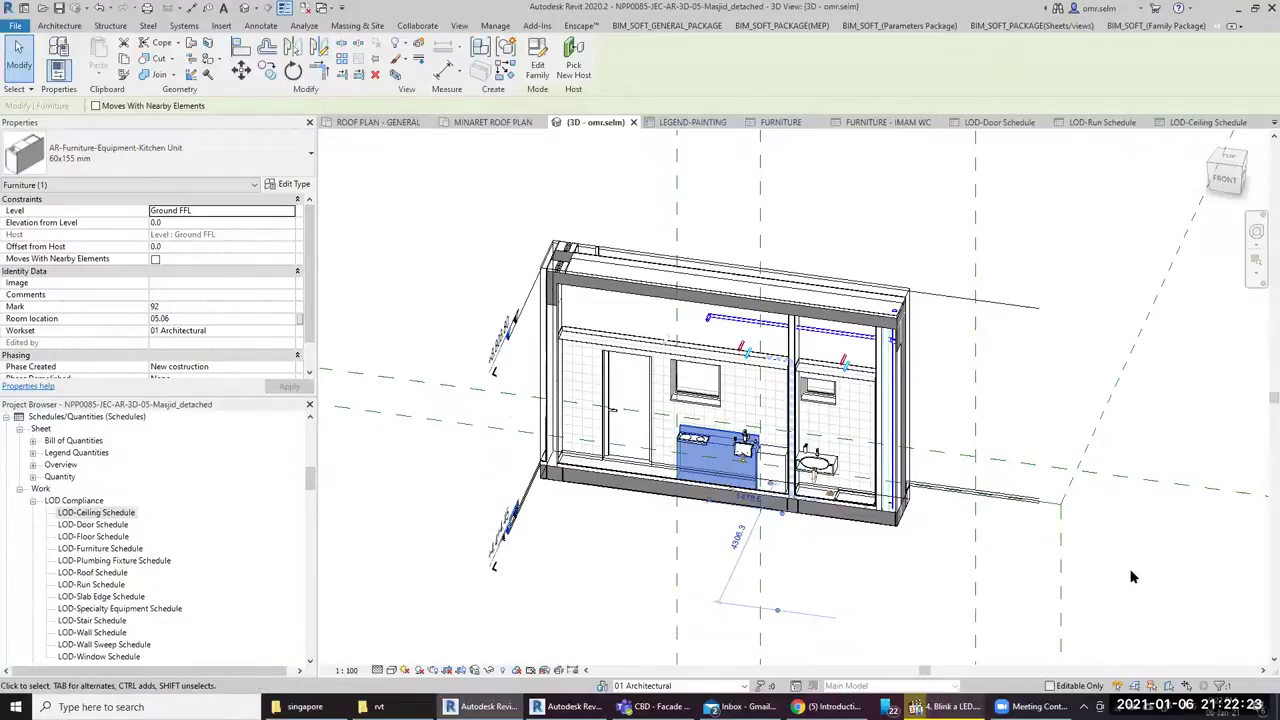
pyautogui.press('Escape')
pyautogui.scroll(-1, 175, 320)
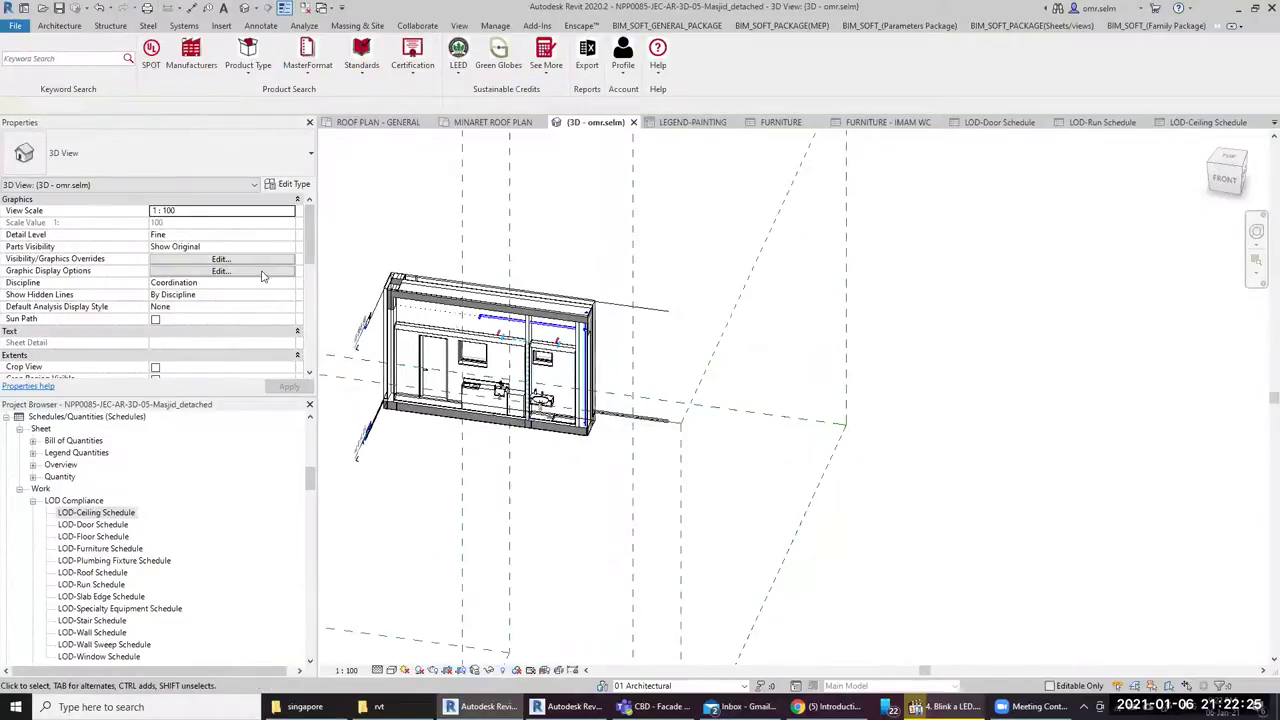
pyautogui.scroll(-4, 175, 320)
pyautogui.scroll(-1, 168, 290)
# Uncheck Section Box in Properties and orbit to view the minaret and full roof
pyautogui.click(155, 283)
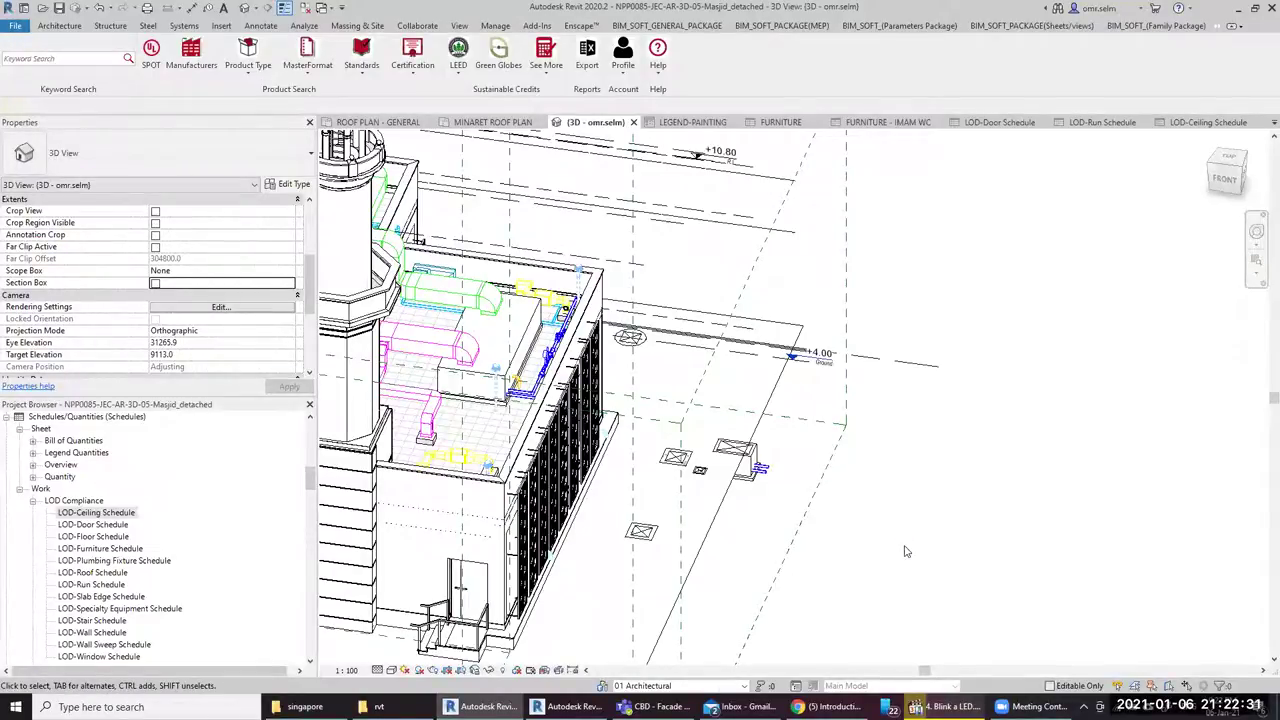
pyautogui.moveTo(465, 321); pyautogui.dragTo(771, 373, button='middle')
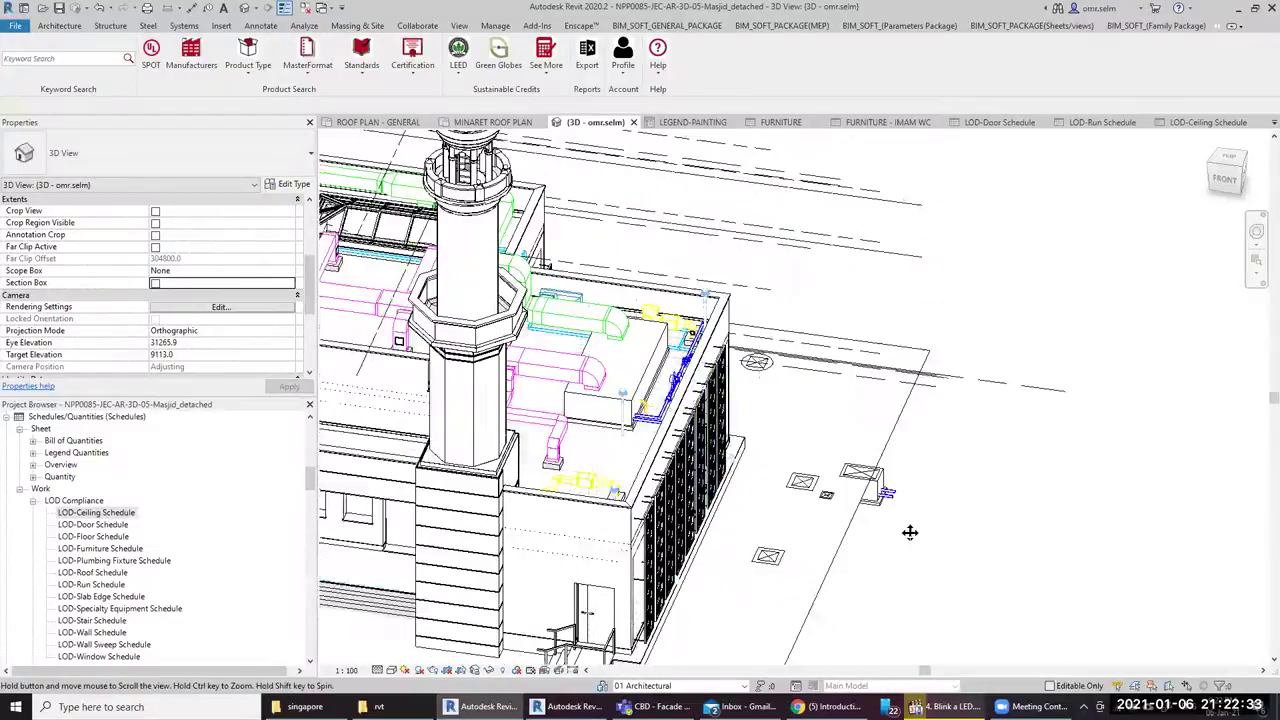
pyautogui.scroll(2, 771, 373)
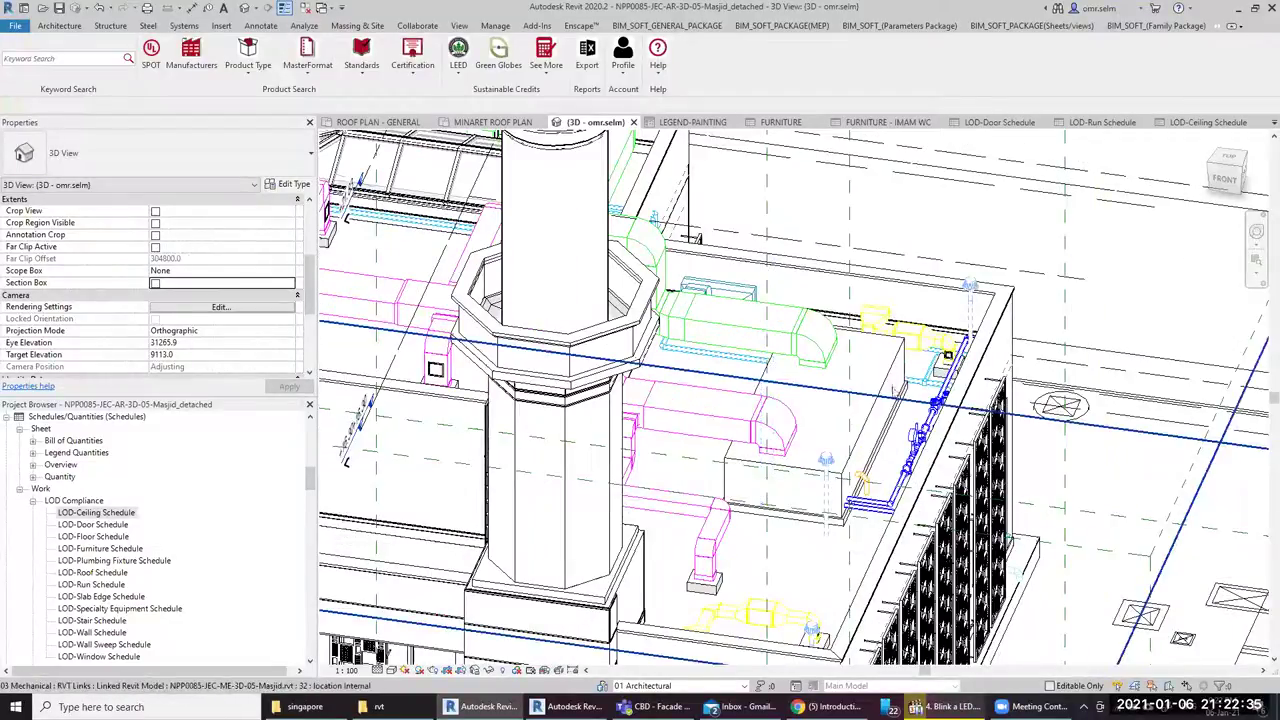
pyautogui.scroll(-2, 885, 372)
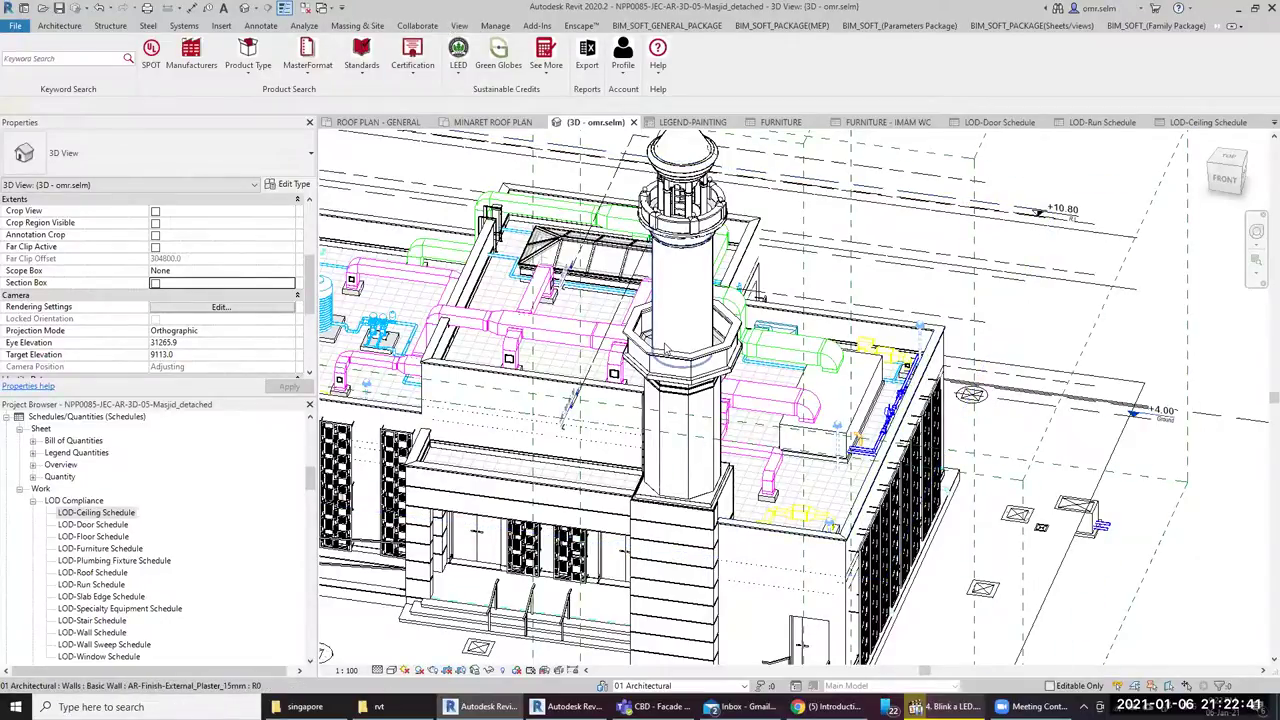
pyautogui.keyDown('shift'); pyautogui.moveTo(700, 345); pyautogui.dragTo(968, 475, button='middle'); pyautogui.keyUp('shift')
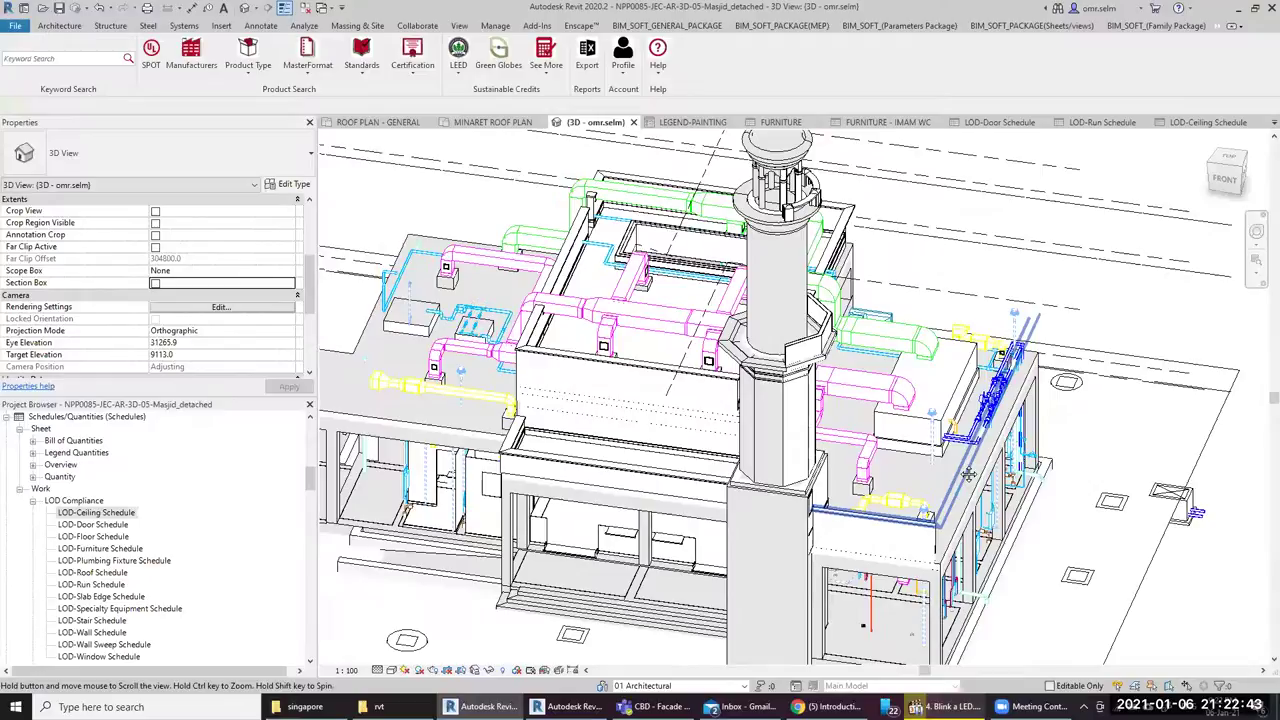
pyautogui.click(304, 26)
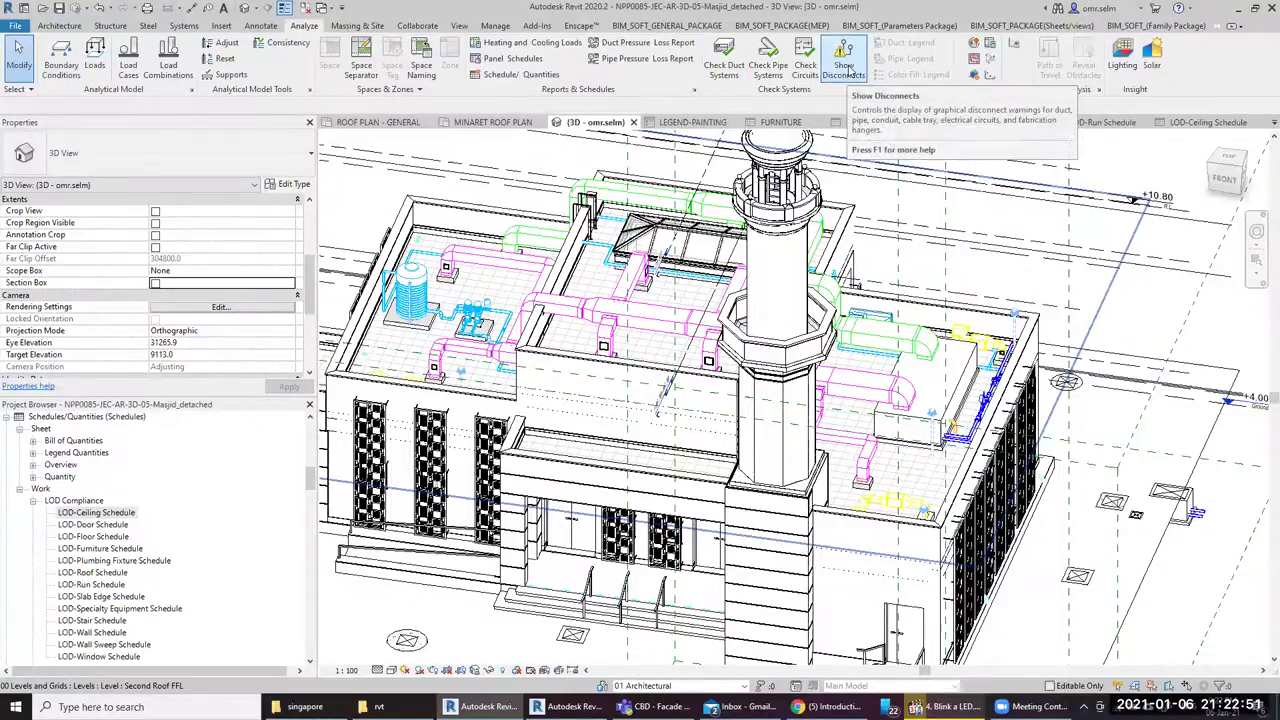
# Show disconnects for ducts and pipes across the mosque model
pyautogui.click(845, 68)
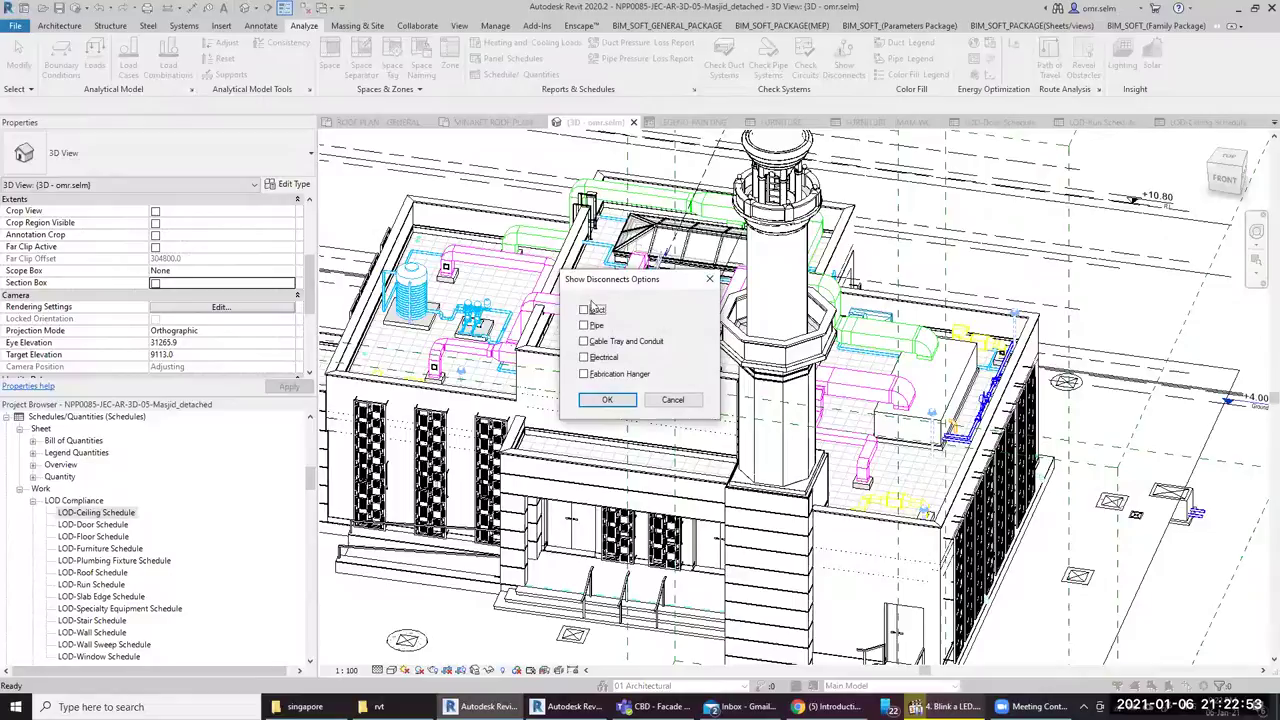
pyautogui.click(584, 326)
pyautogui.click(606, 400)
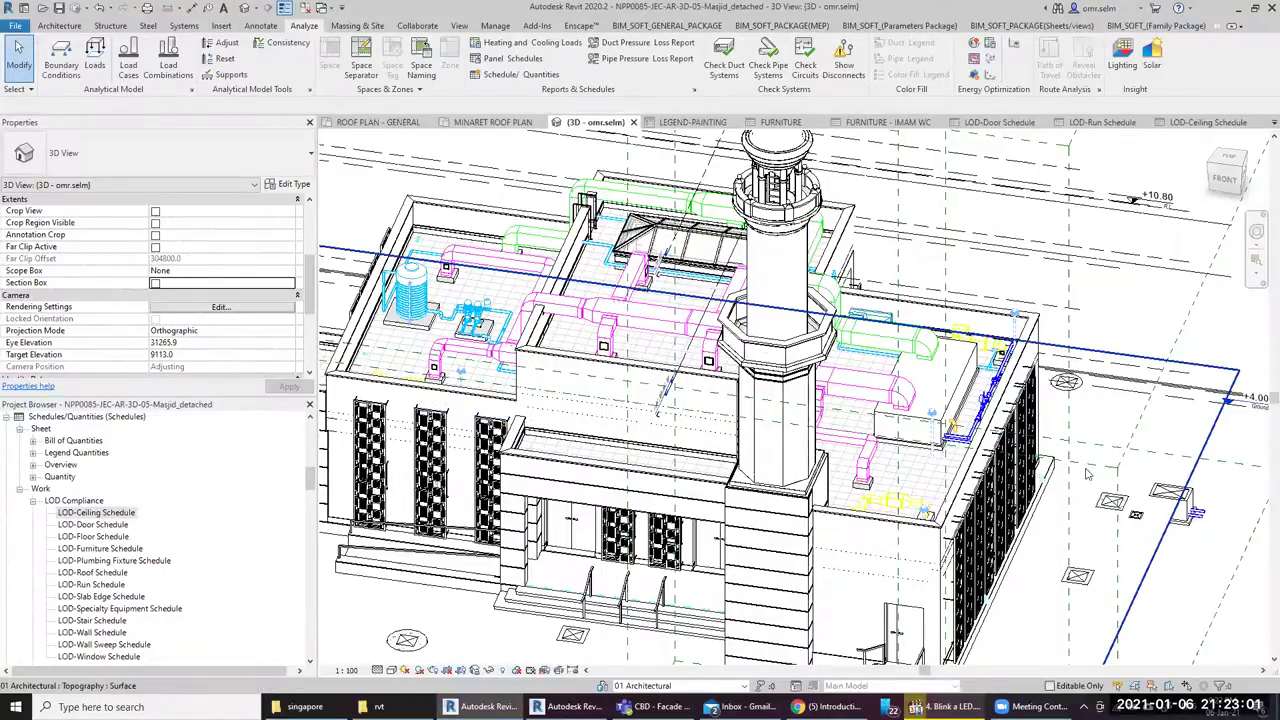
pyautogui.scroll(-2, 1088, 474)
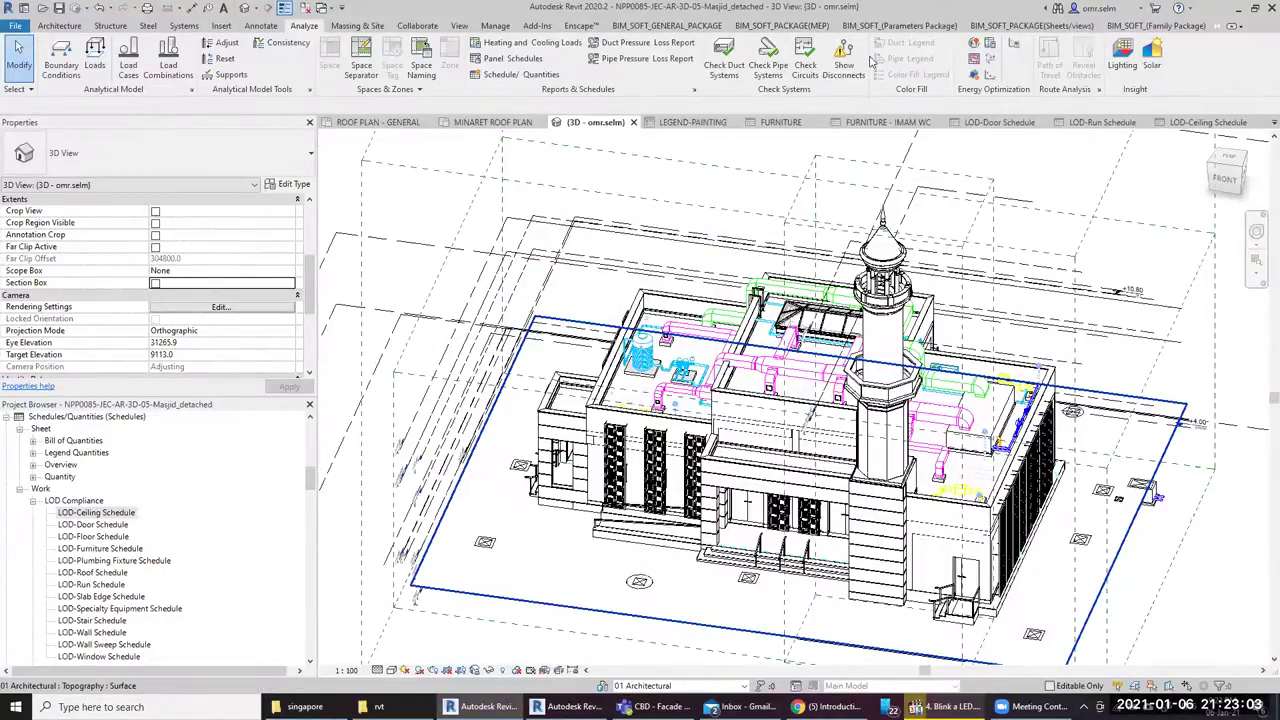
# Extend Show Disconnects to cable tray, conduit and electrical, then review the 3D model
pyautogui.click(845, 63)
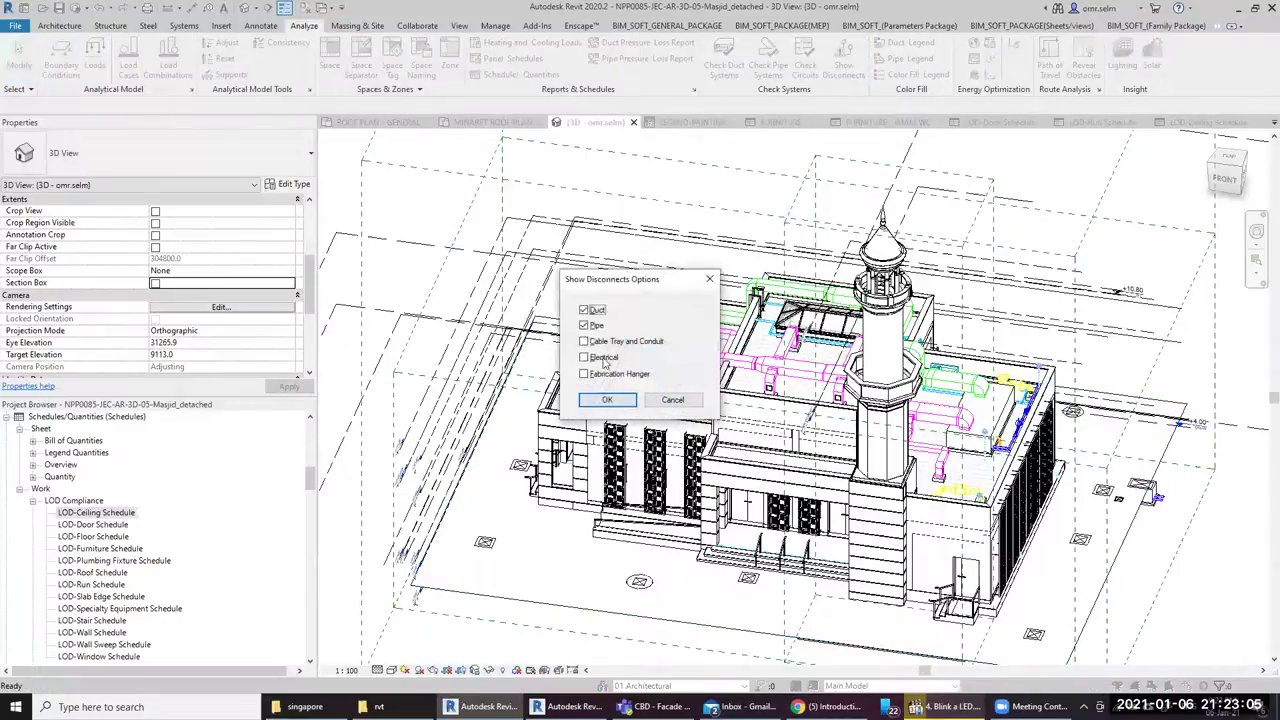
pyautogui.click(584, 341)
pyautogui.click(584, 357)
pyautogui.press('Return')
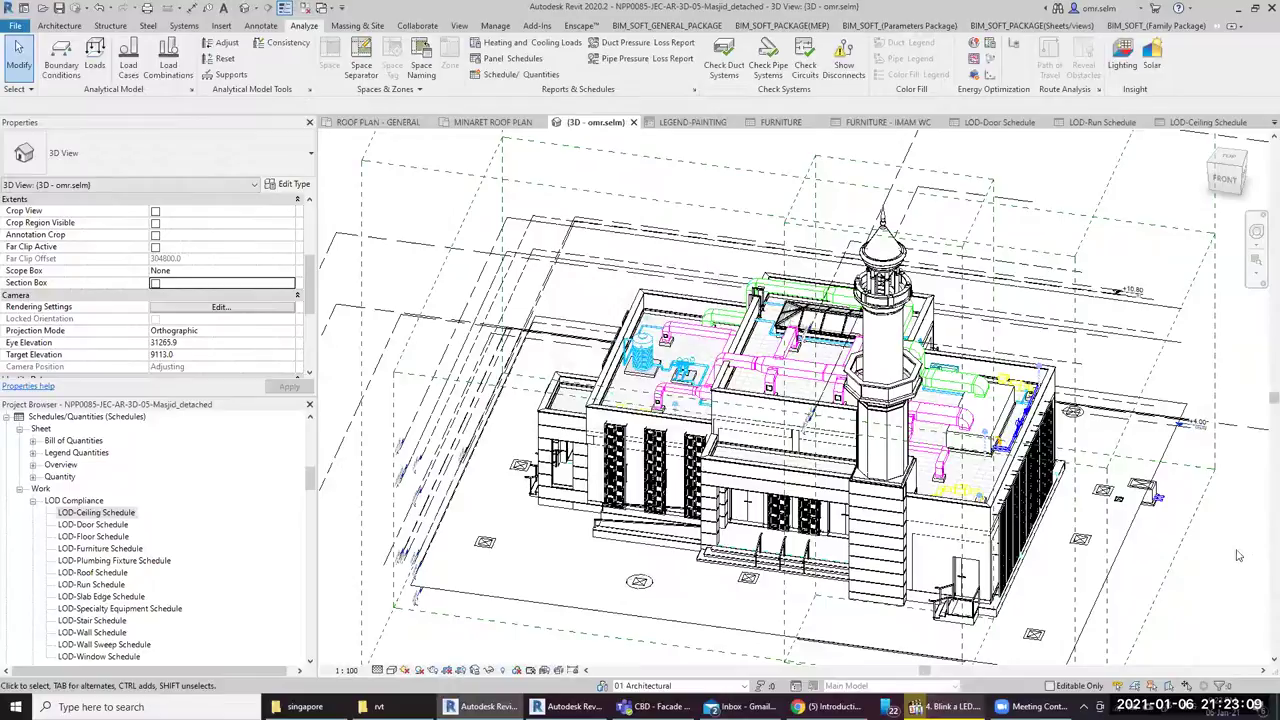
pyautogui.scroll(1, 779, 350)
pyautogui.scroll(1, 779, 355)
pyautogui.scroll(1, 778, 360)
pyautogui.scroll(1, 778, 366)
pyautogui.scroll(-2, 778, 366)
pyautogui.scroll(-1, 778, 366)
pyautogui.scroll(-1, 778, 366)
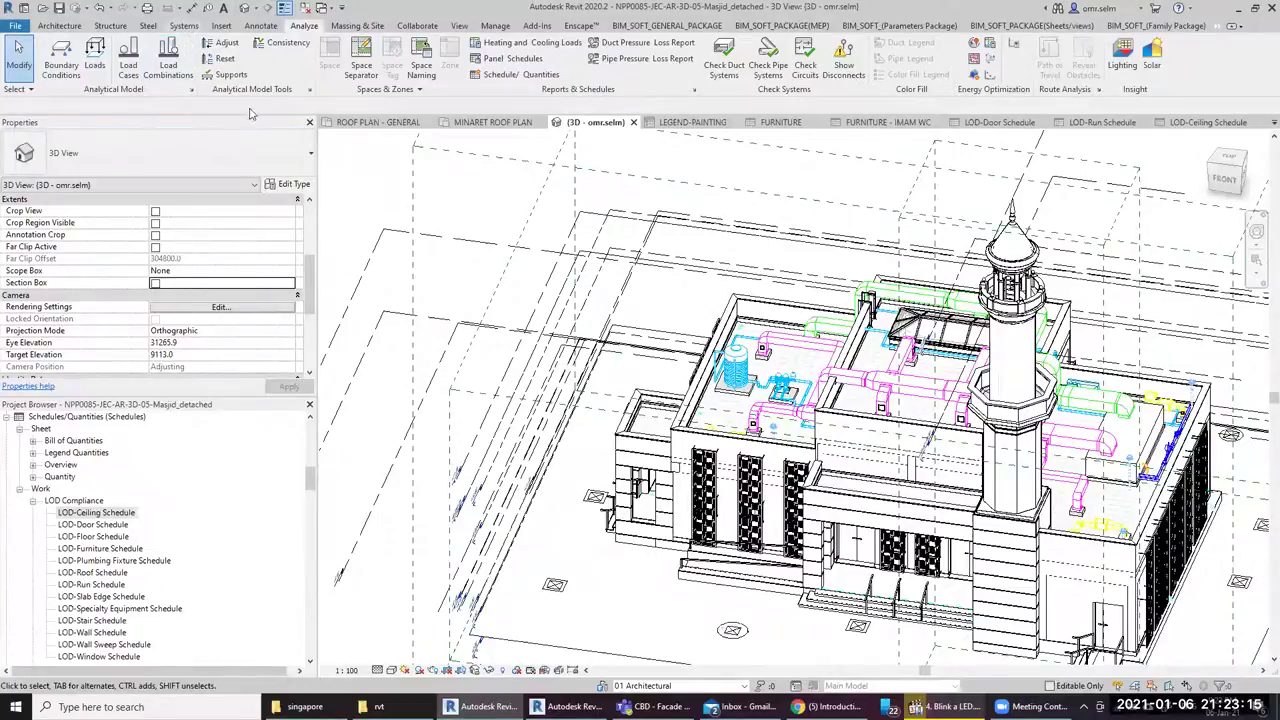
pyautogui.click(183, 25)
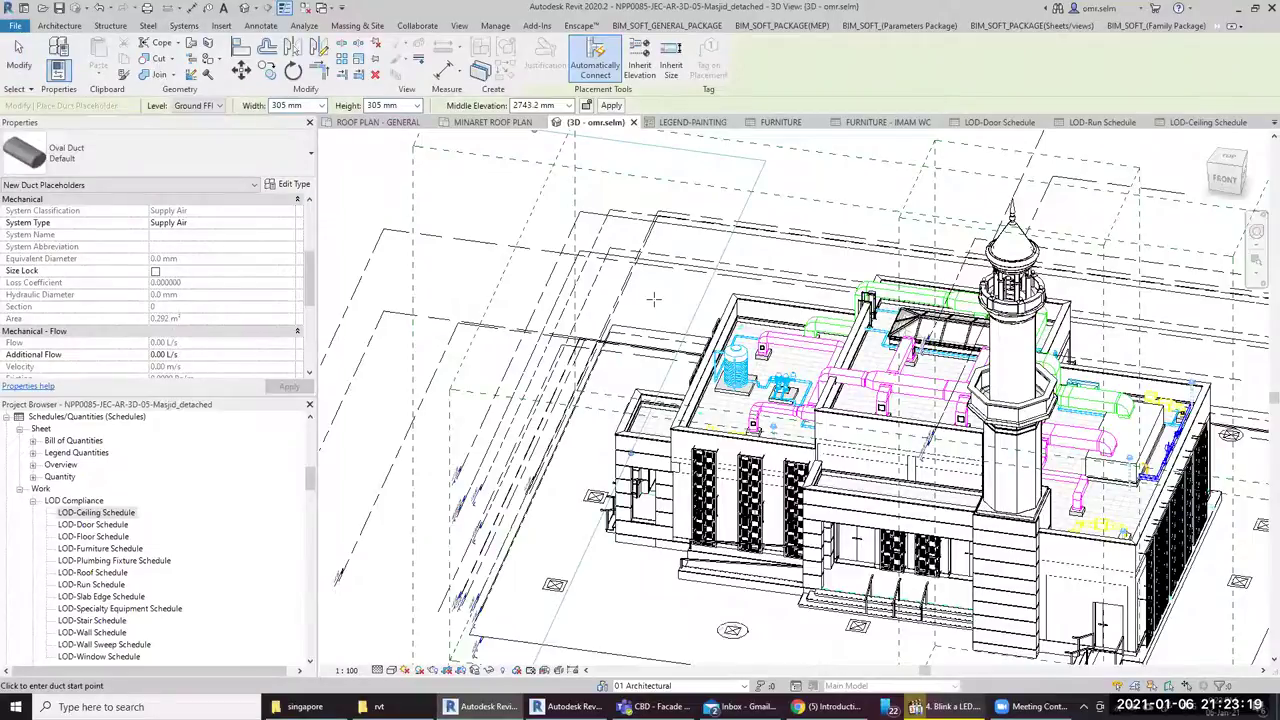
# Draw a duct placeholder beside the mosque and convert it into a real duct
pyautogui.click(565, 546)
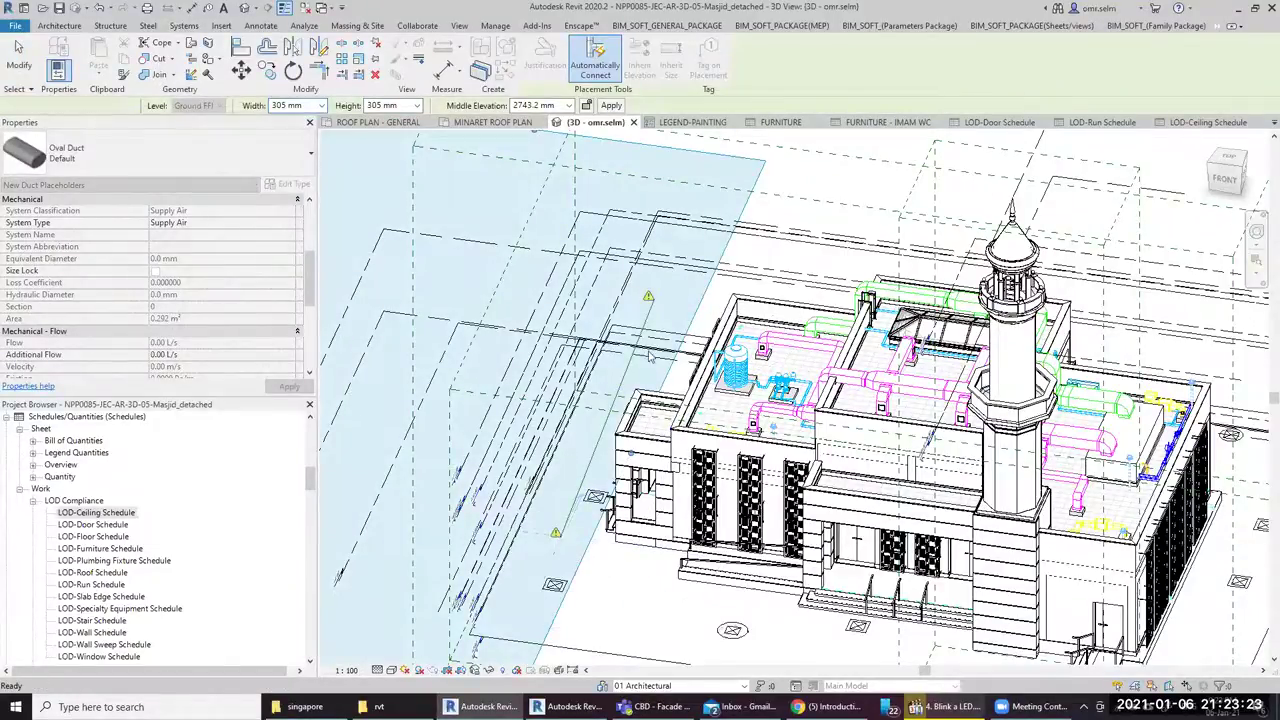
pyautogui.press('Escape')
pyautogui.press('Escape')
pyautogui.scroll(2, 650, 305)
pyautogui.scroll(-2, 652, 299)
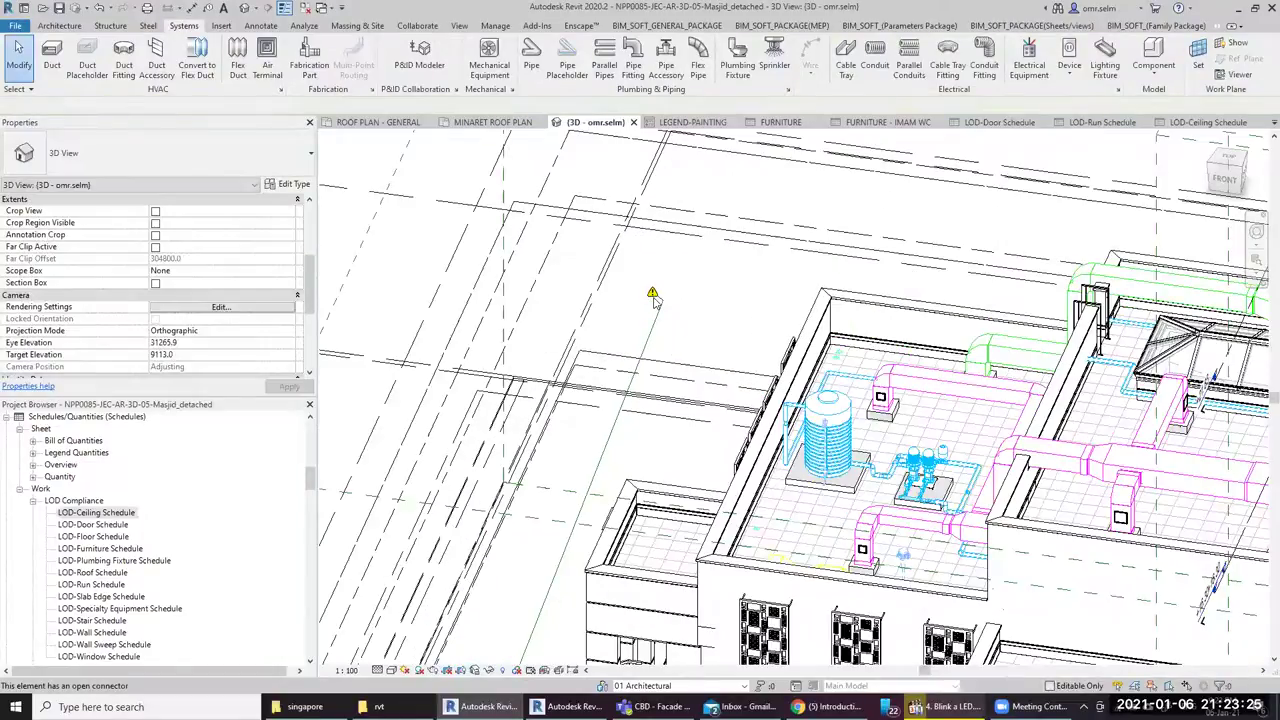
pyautogui.scroll(-2, 652, 299)
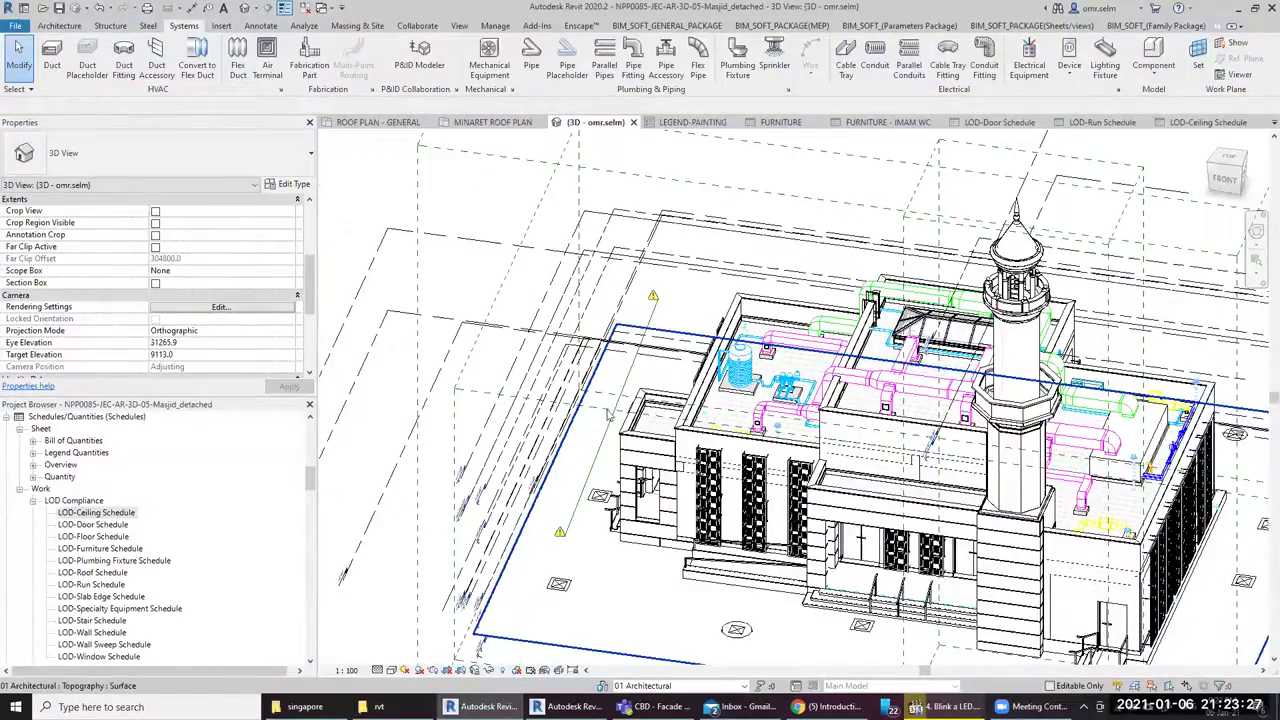
pyautogui.click(655, 316)
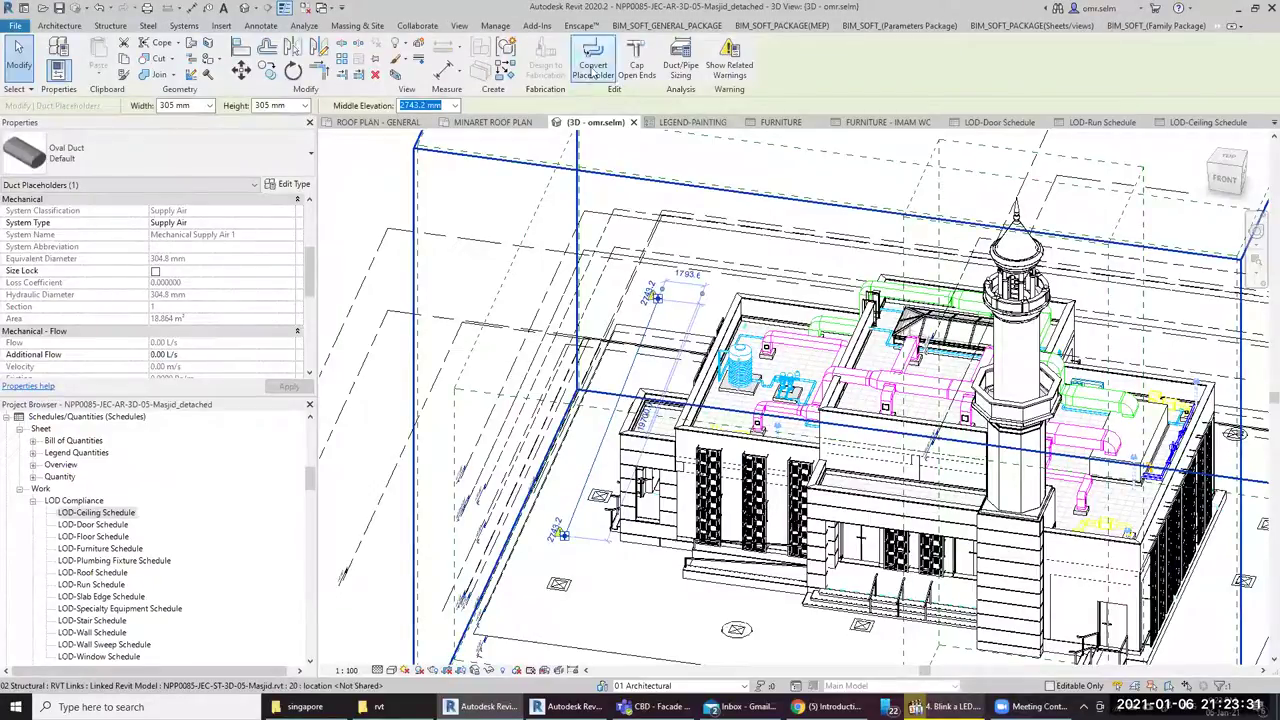
pyautogui.click(596, 68)
# Delete the long vertical oval duct from the model
pyautogui.press('Escape')
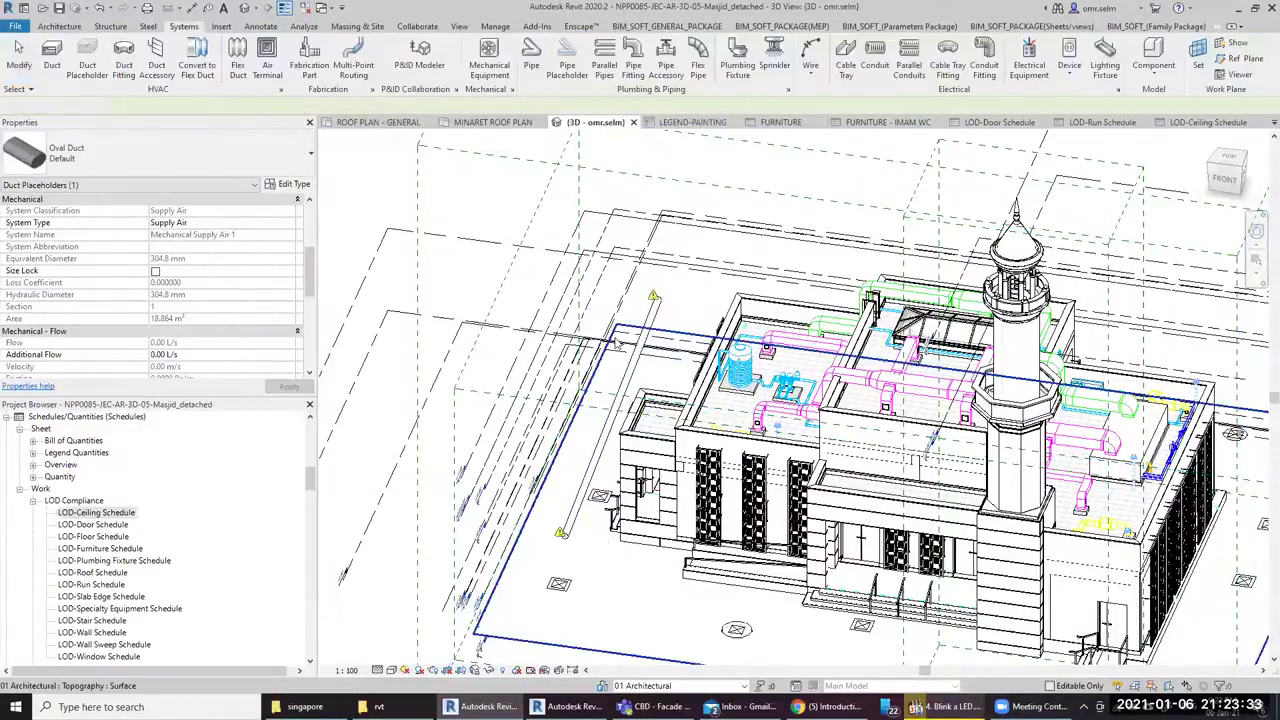
pyautogui.scroll(2, 666, 329)
pyautogui.scroll(2, 666, 315)
pyautogui.scroll(1, 727, 258)
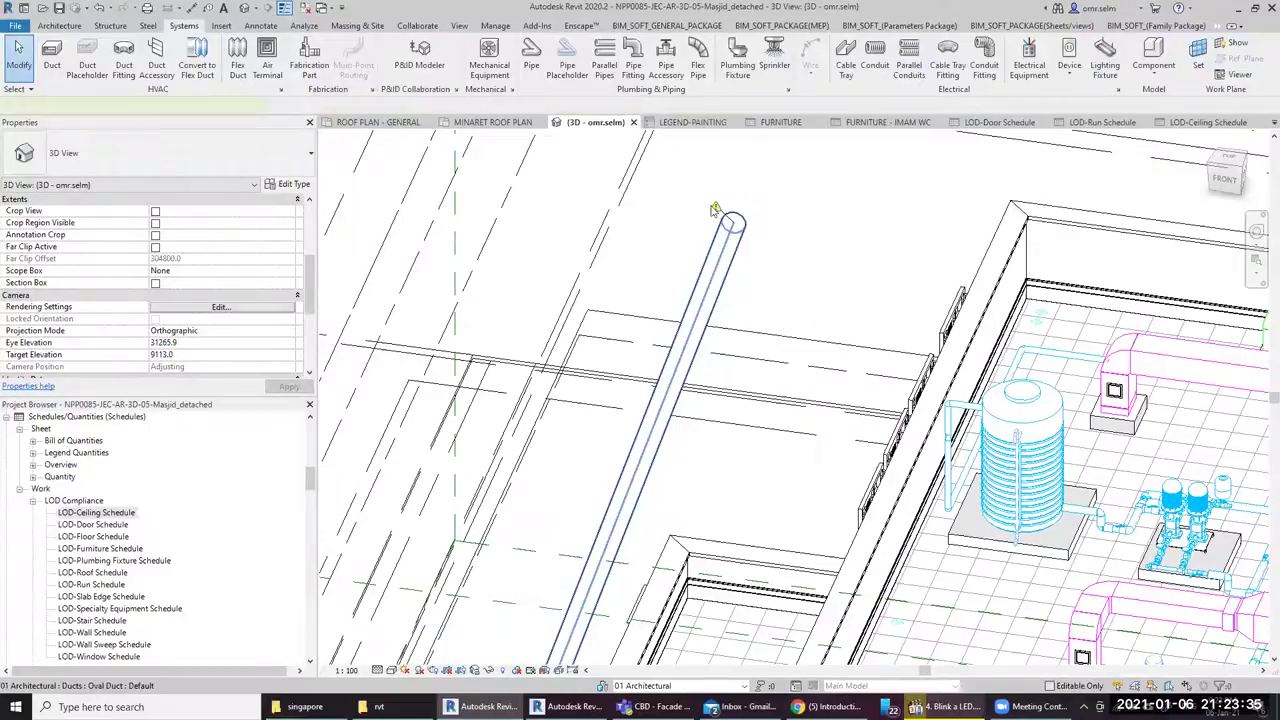
pyautogui.click(714, 212)
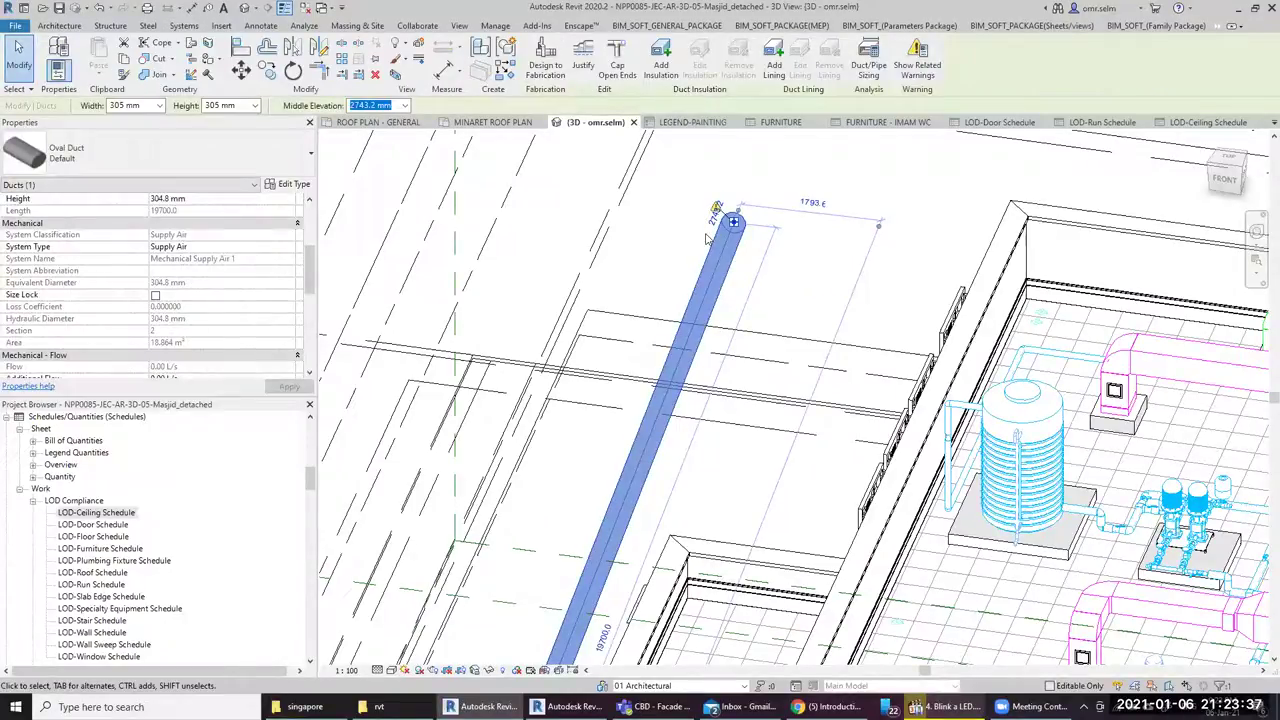
pyautogui.press('Delete')
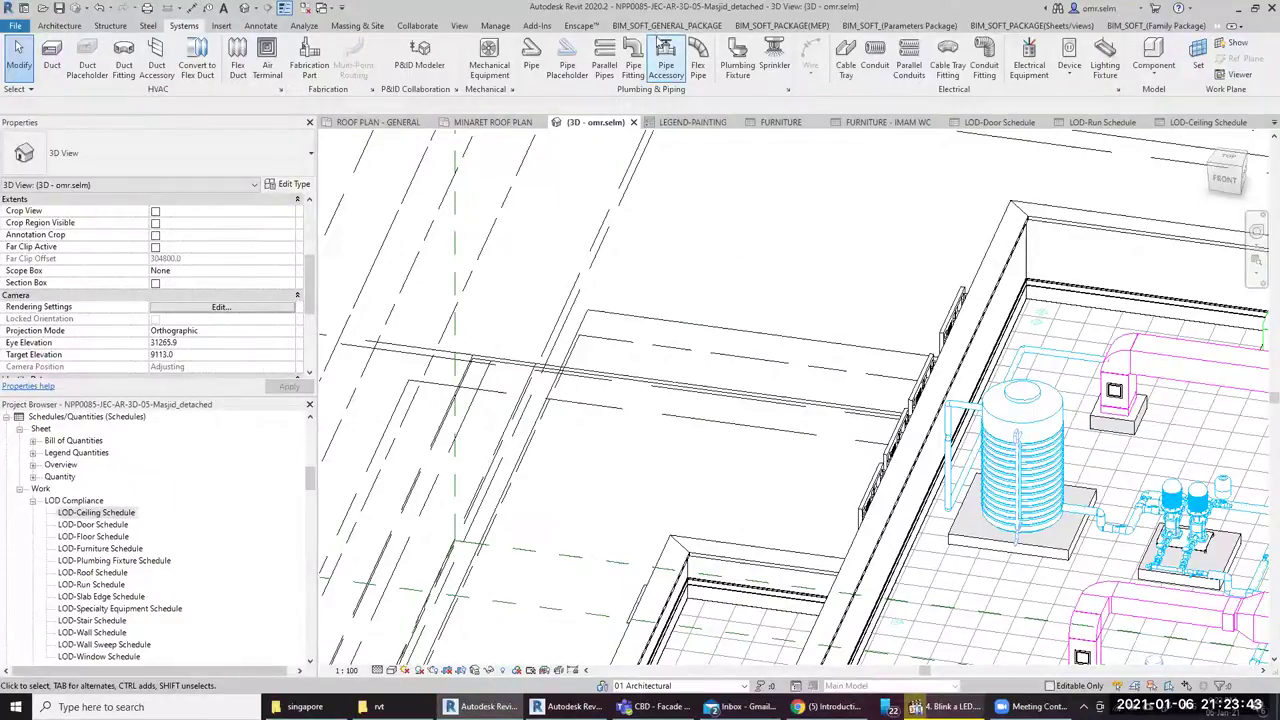
pyautogui.click(660, 26)
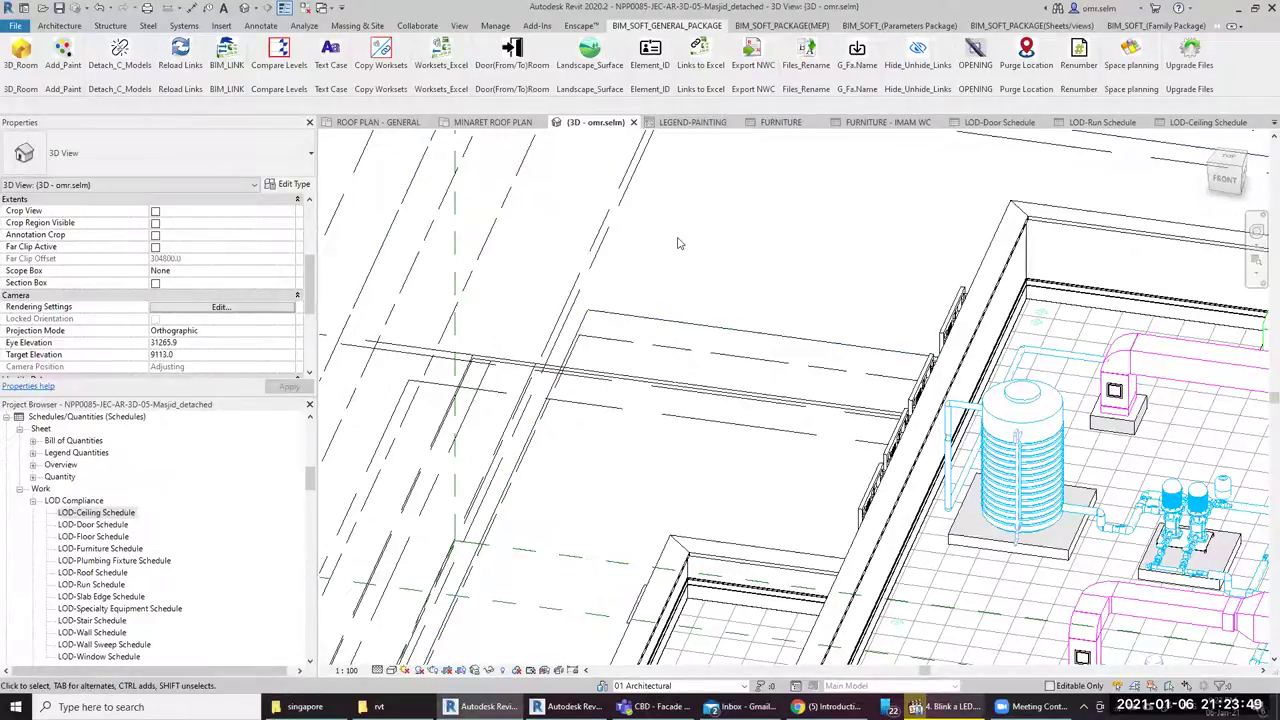
pyautogui.scroll(-2, 728, 309)
pyautogui.scroll(-3, 758, 405)
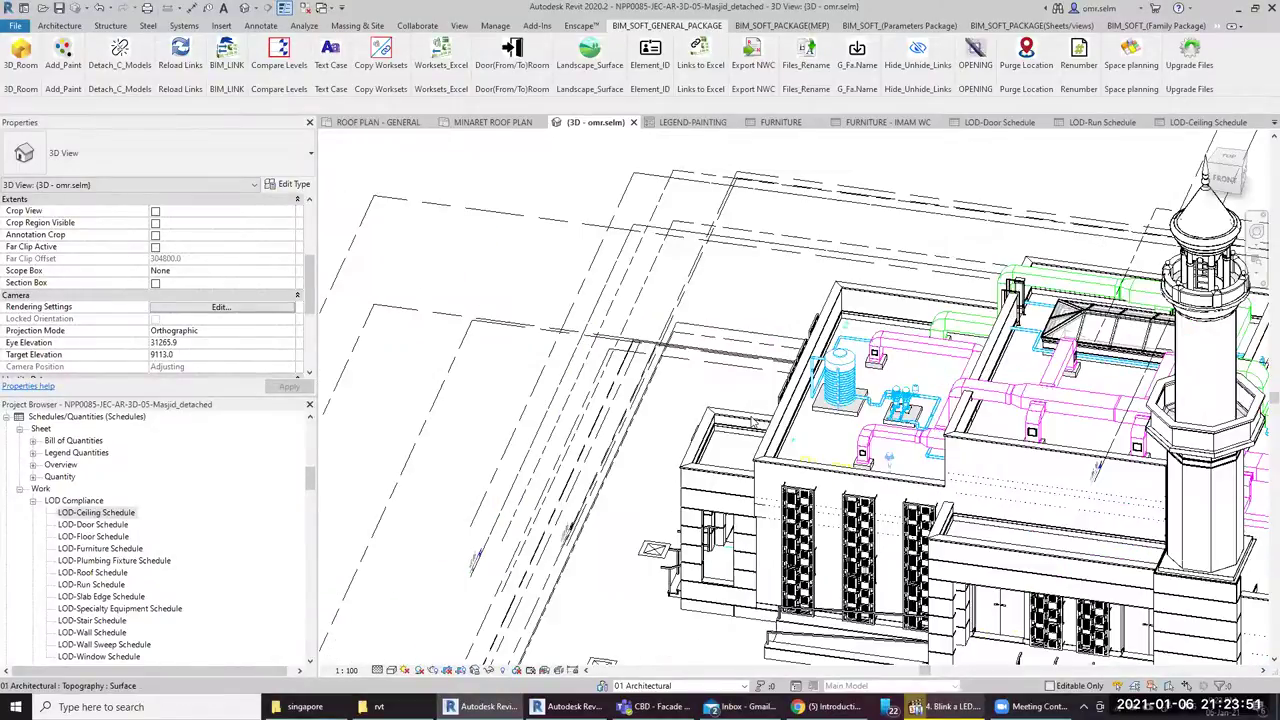
pyautogui.scroll(-2, 752, 422)
# Start a live Enscape render of the mosque's 3D view from the Enscape tab
pyautogui.click(581, 25)
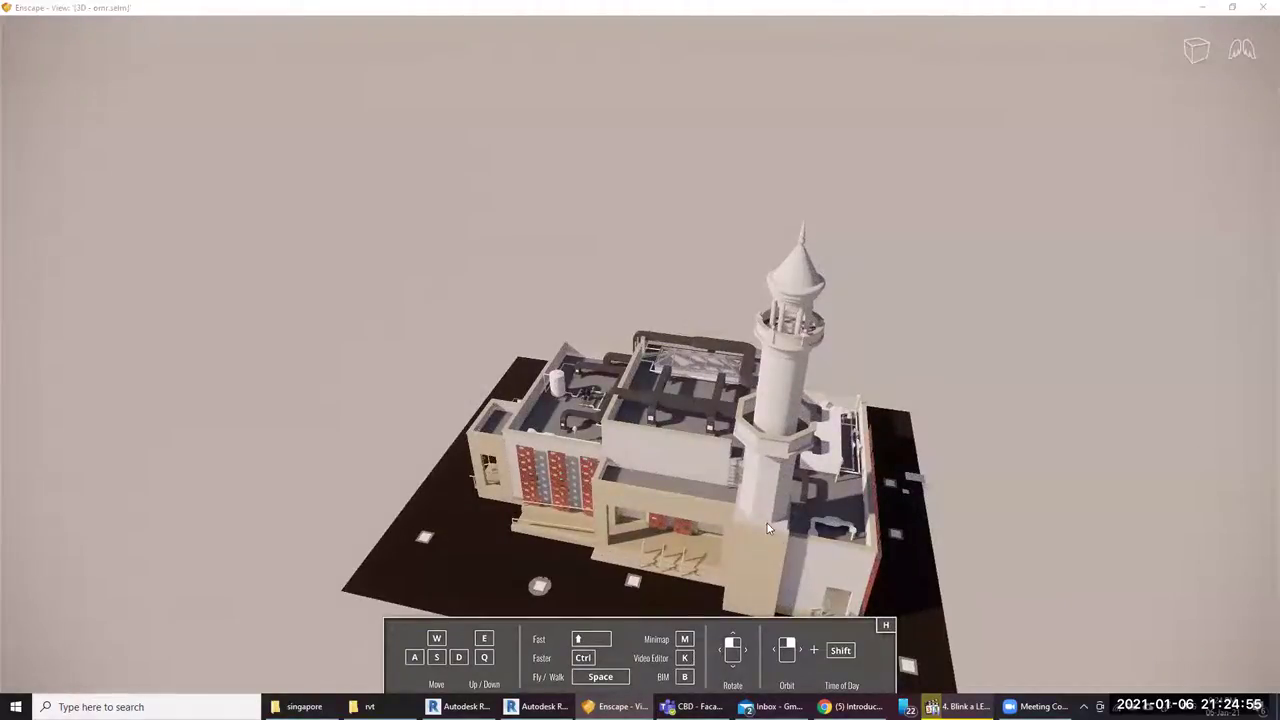
# Orbit, zoom and fly with A/S/E keys over the roof, viewing ducts, water tank and skylight
pyautogui.scroll(3, 660, 522)
pyautogui.moveTo(660, 522); pyautogui.dragTo(478, 582, button='right')
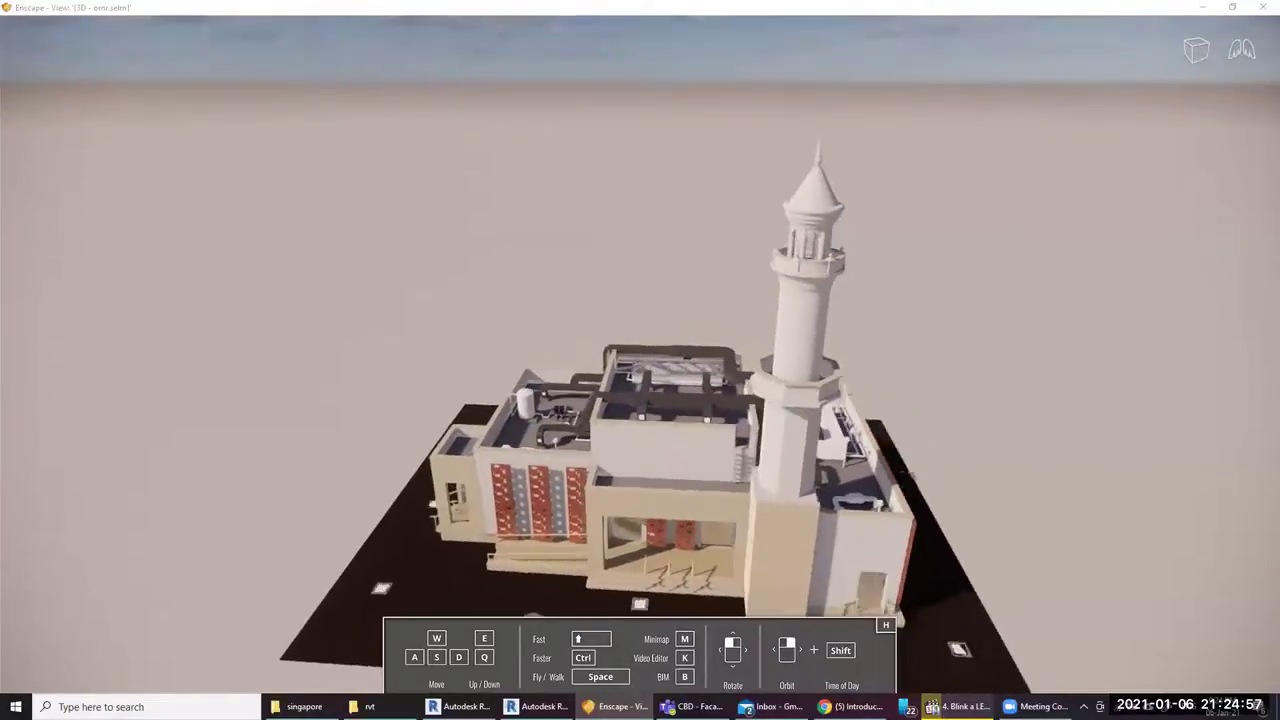
pyautogui.scroll(5, 475, 540)
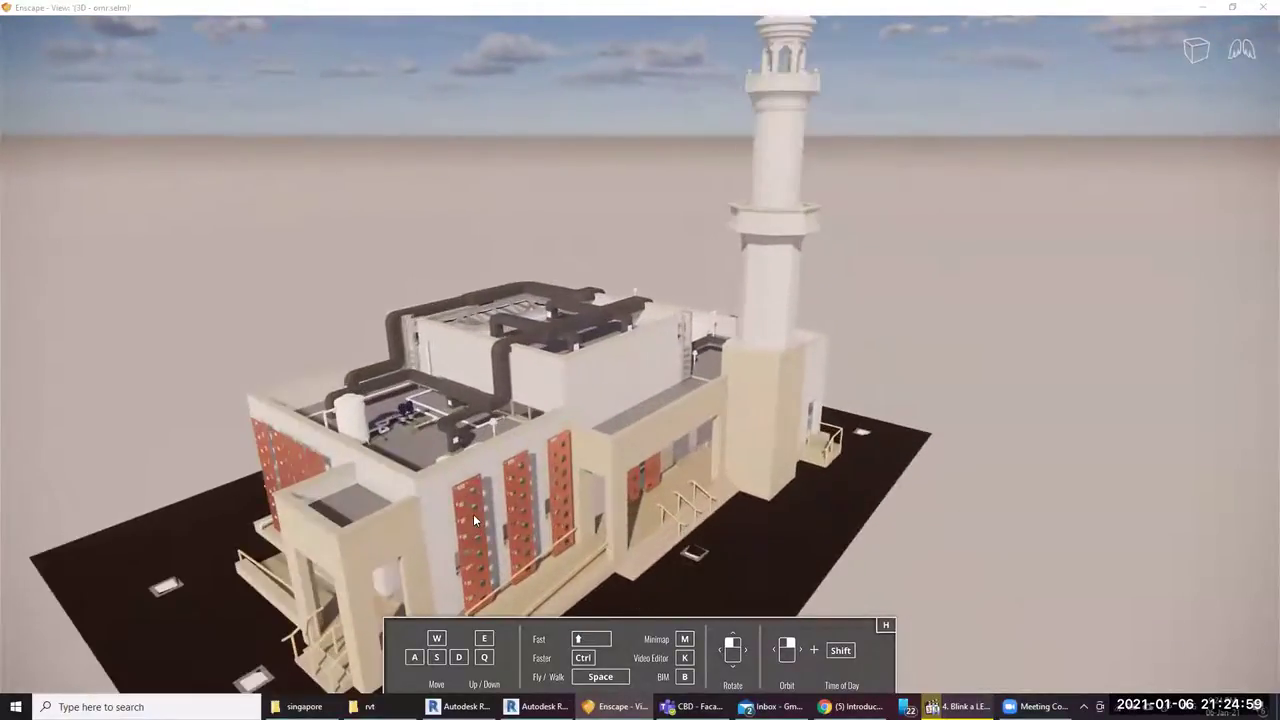
pyautogui.scroll(5, 160, 528)
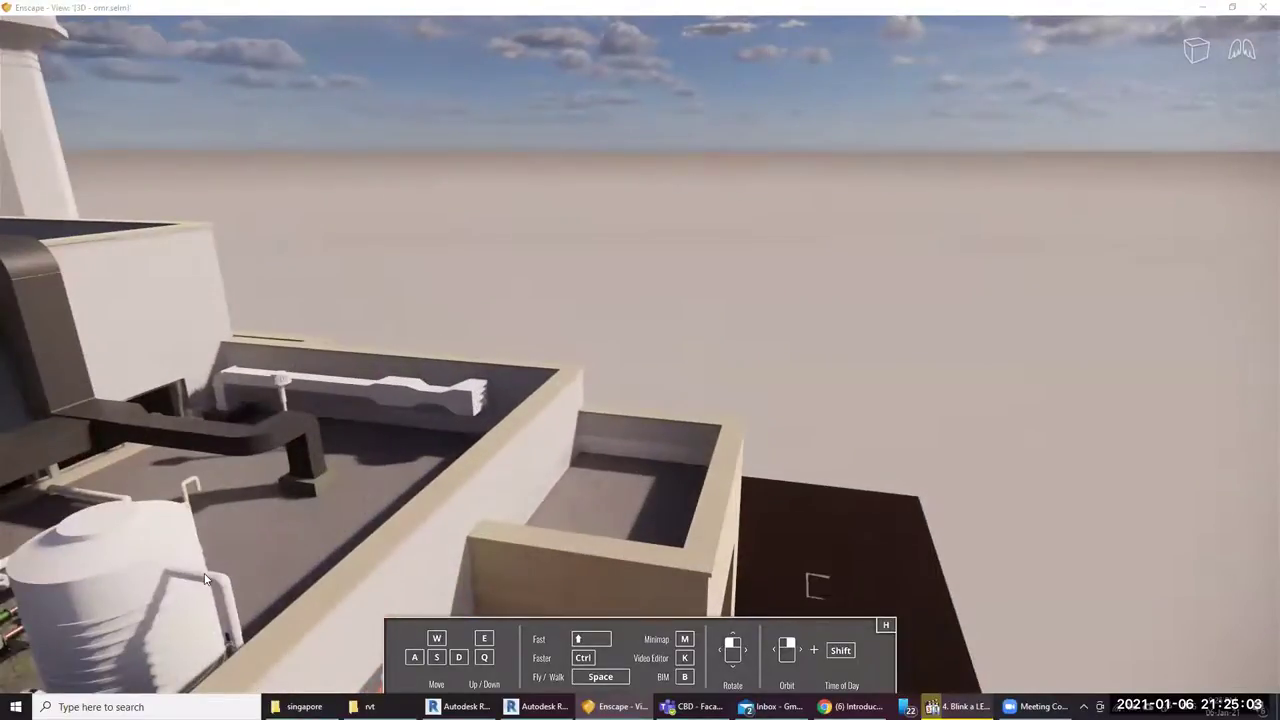
pyautogui.press('a')
pyautogui.press('s')
pyautogui.press('a')
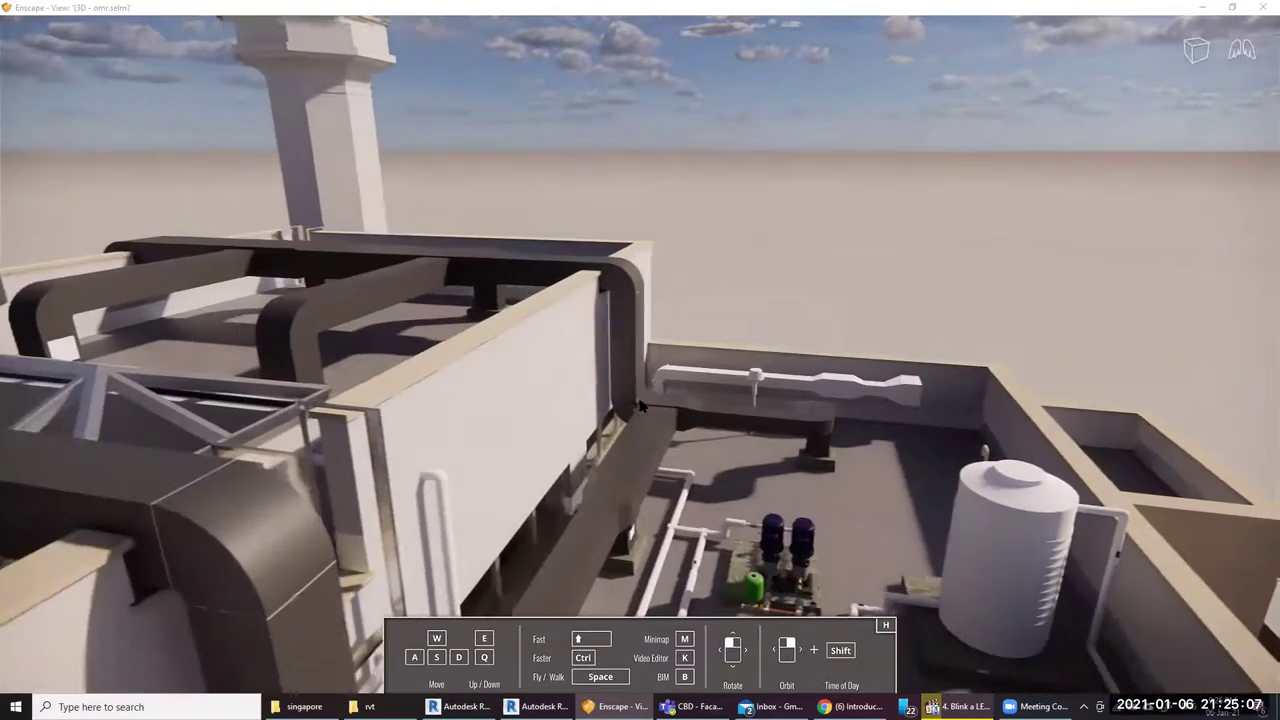
pyautogui.press('e')
pyautogui.moveTo(812, 391); pyautogui.dragTo(812, 450)
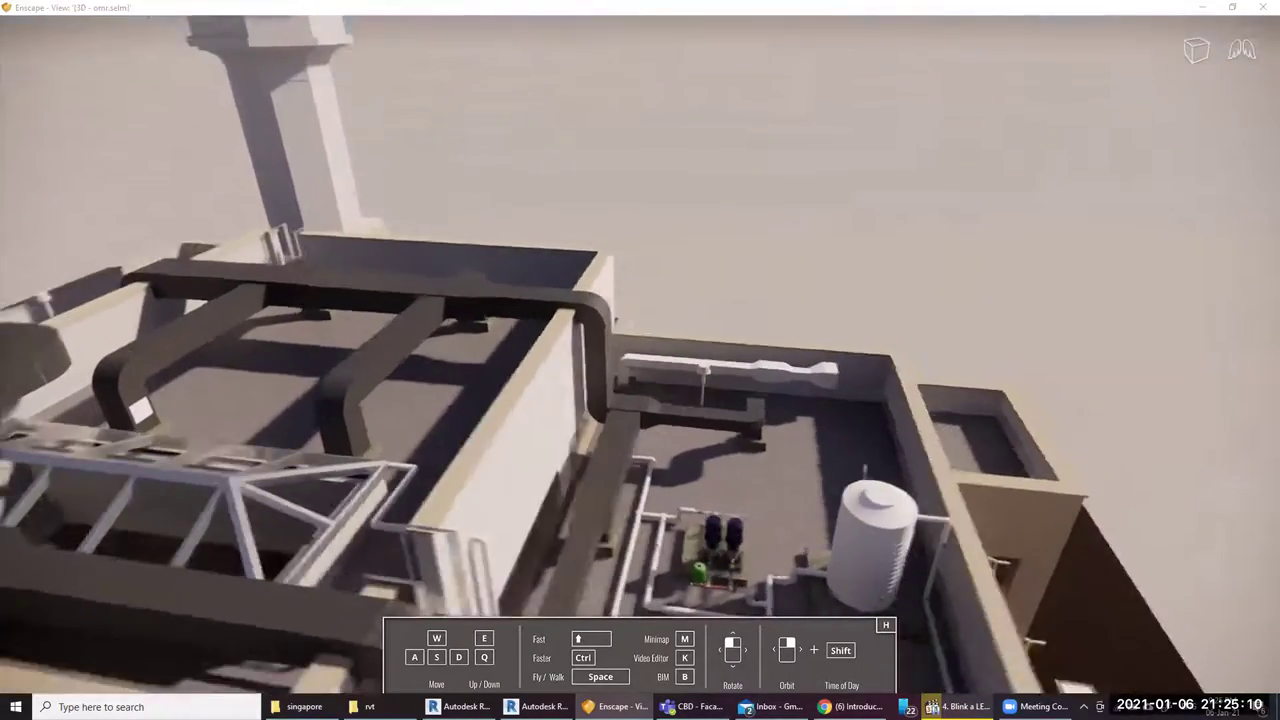
pyautogui.moveTo(1200, 560); pyautogui.dragTo(1045, 585, button='right')
pyautogui.scroll(-5, 1045, 585)
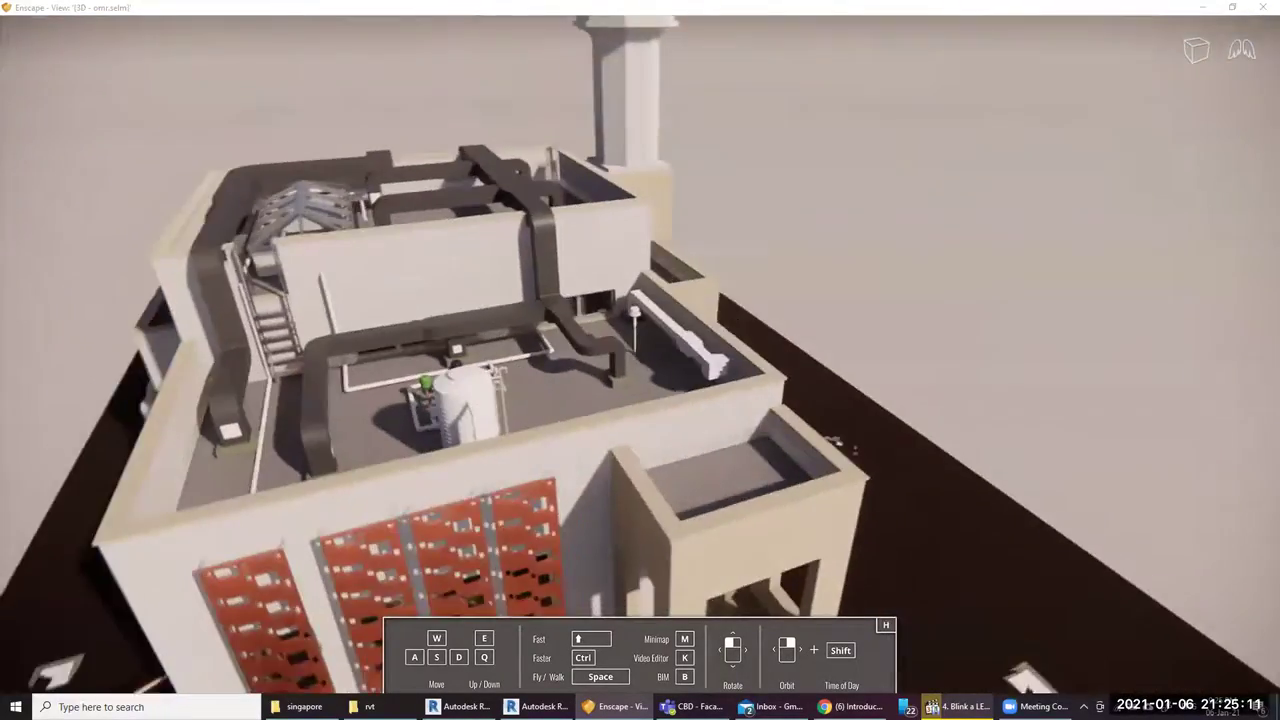
pyautogui.scroll(5, 185, 350)
pyautogui.moveTo(838, 394)
pyautogui.mouseDown(button='right')
pyautogui.moveTo(950, 505)
pyautogui.moveTo(1060, 560)
pyautogui.moveTo(405, 367)
pyautogui.mouseUp(button='right')
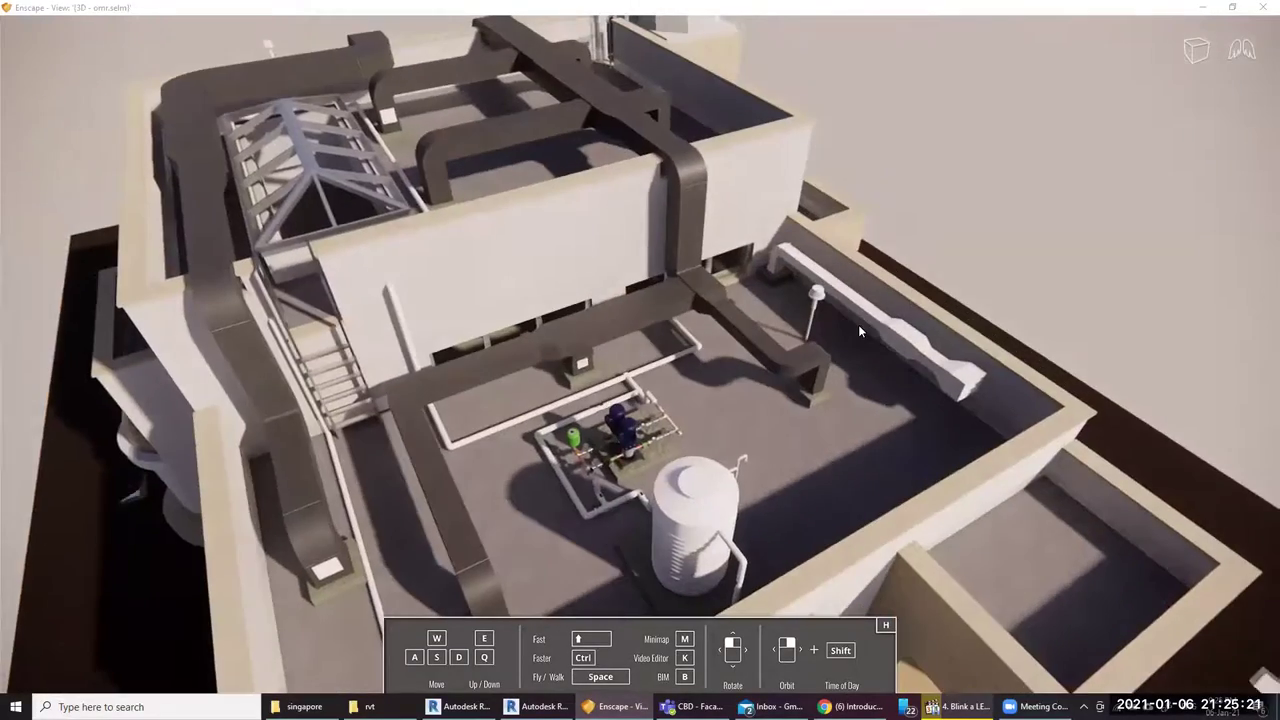
pyautogui.moveTo(405, 367); pyautogui.dragTo(92, 345, button='right')
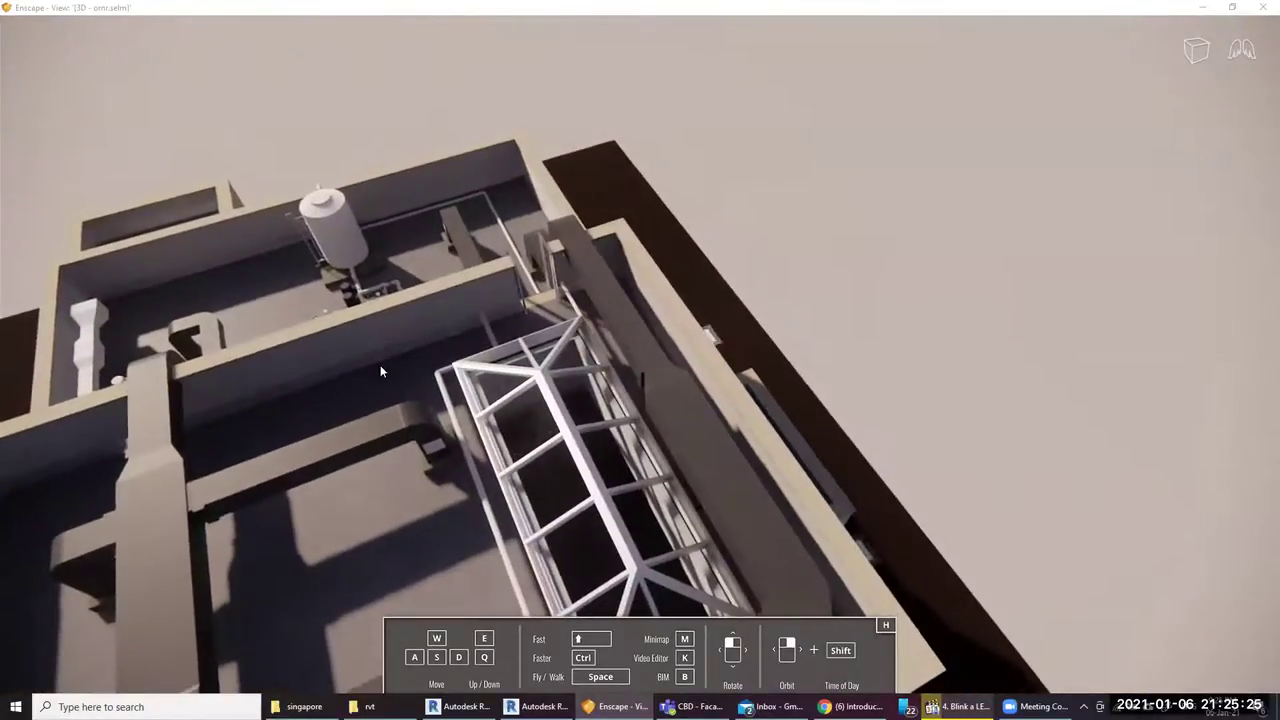
pyautogui.moveTo(357, 390); pyautogui.dragTo(600, 380, button='right')
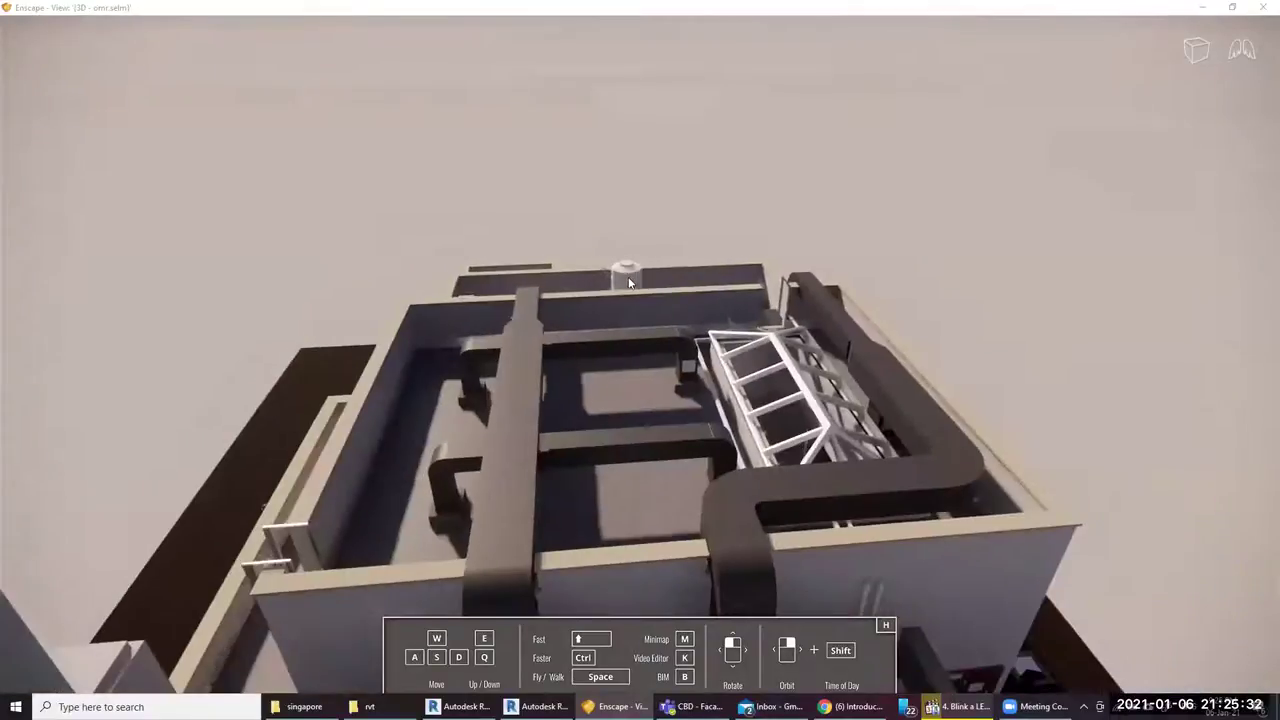
pyautogui.moveTo(600, 380)
pyautogui.mouseDown(button='right')
pyautogui.moveTo(593, 575)
pyautogui.moveTo(253, 540)
pyautogui.moveTo(195, 617)
pyautogui.moveTo(418, 160)
pyautogui.moveTo(713, 336)
pyautogui.mouseUp(button='right')
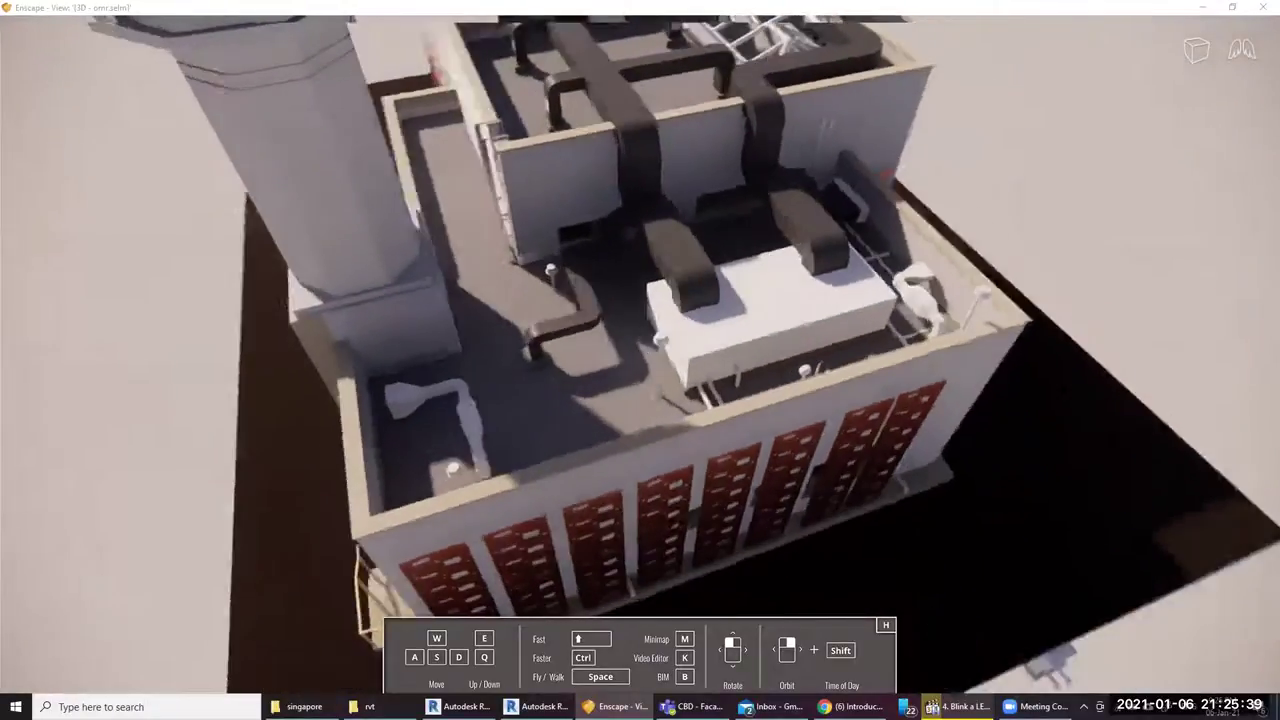
# Orbit and fly the Enscape camera around the brick facade, tower and rooftop ducts
pyautogui.scroll(-5, 713, 336)
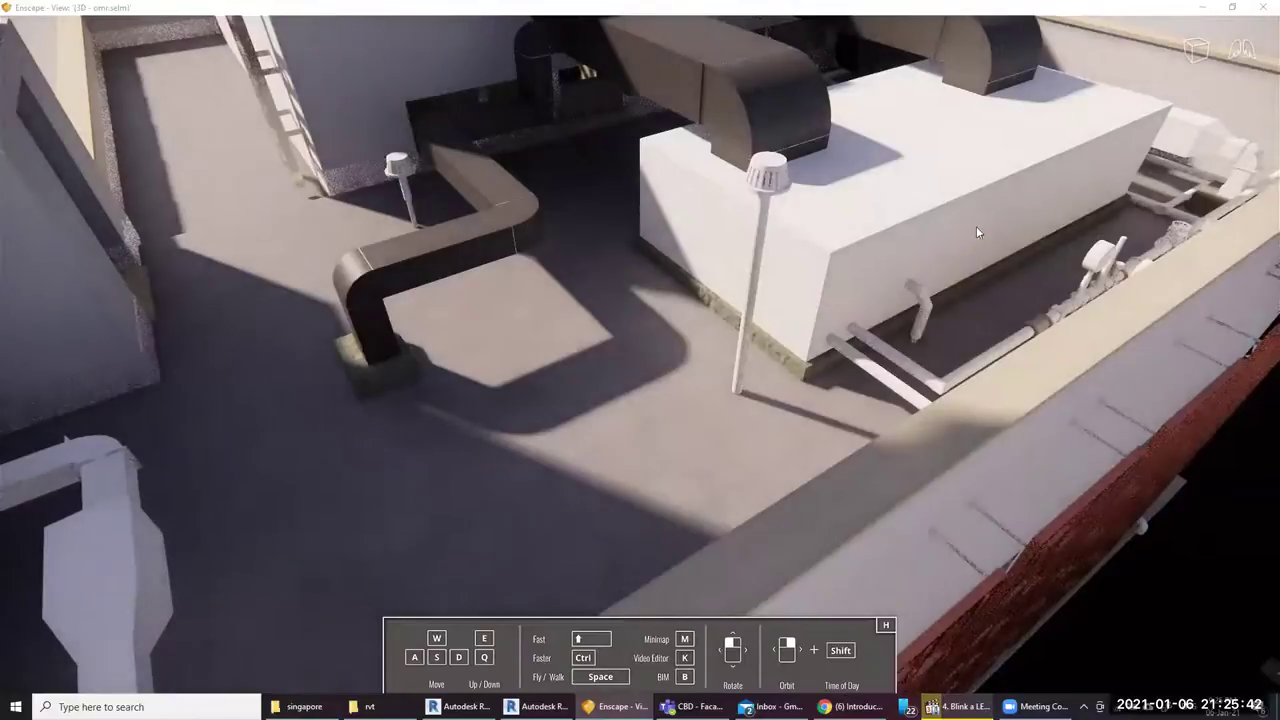
pyautogui.scroll(3, 978, 232)
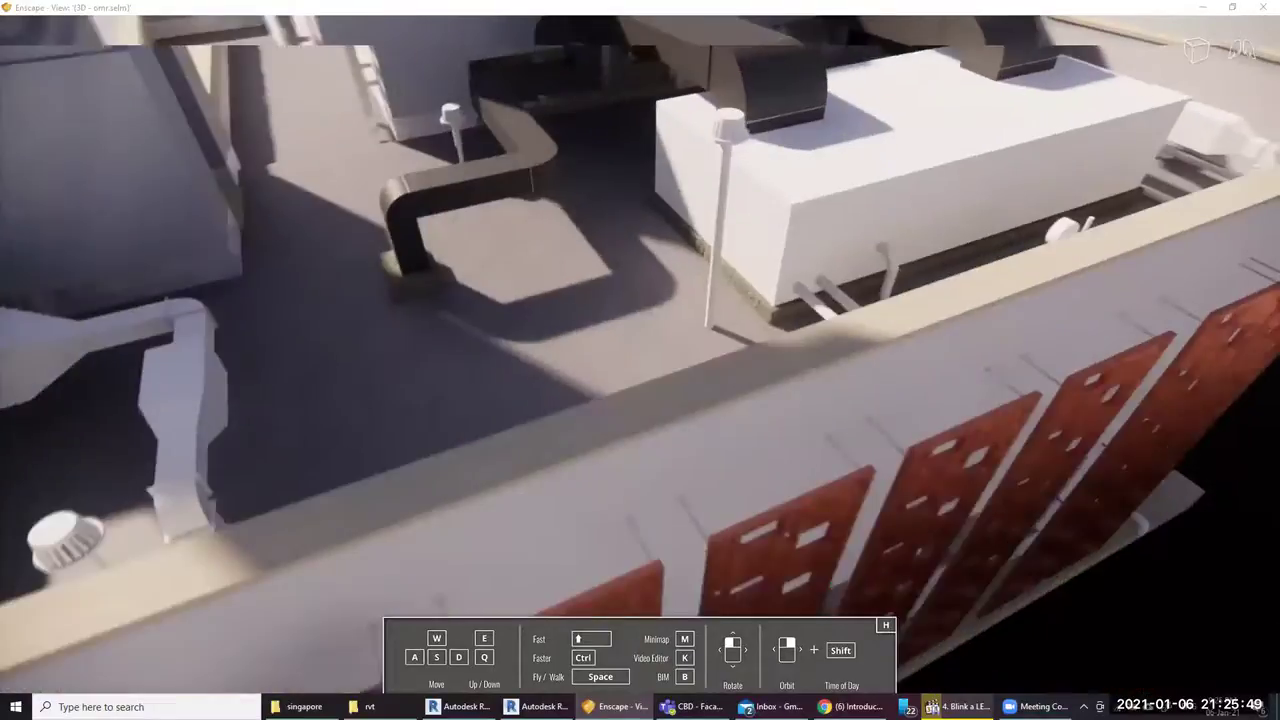
pyautogui.moveTo(978, 232); pyautogui.dragTo(900, 260)
pyautogui.scroll(-3, 889, 164)
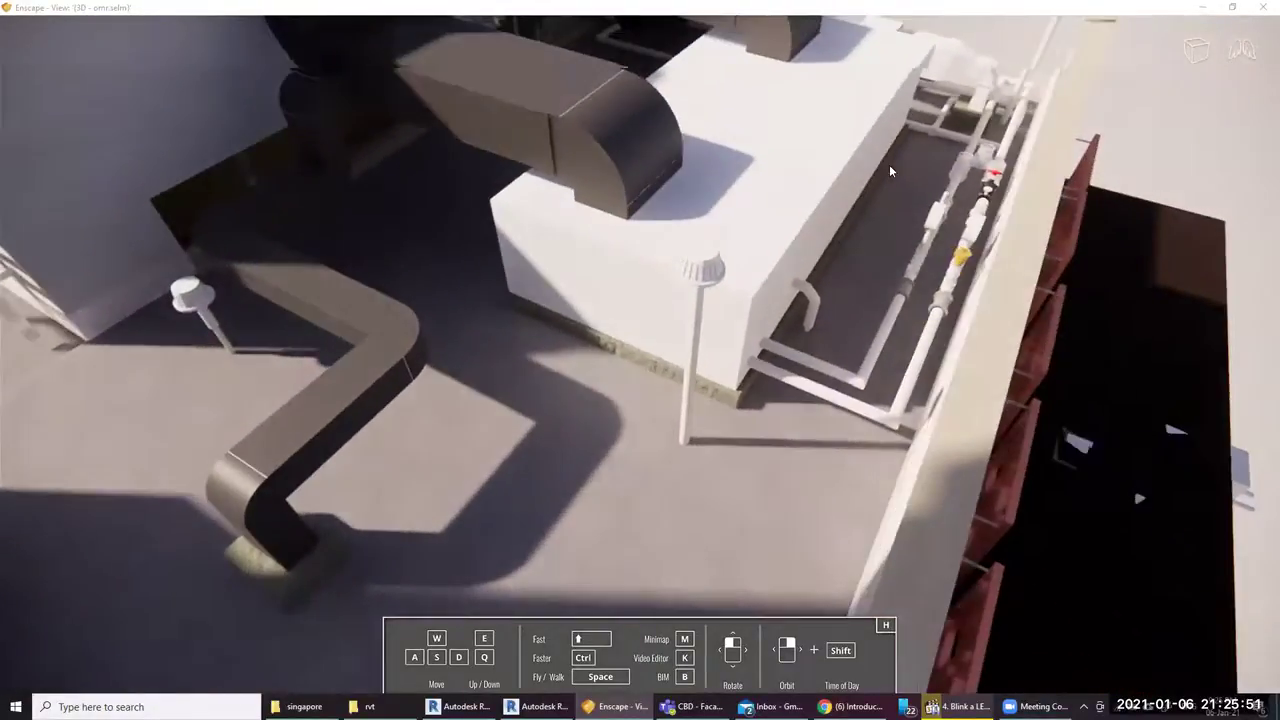
pyautogui.scroll(-5, 793, 314)
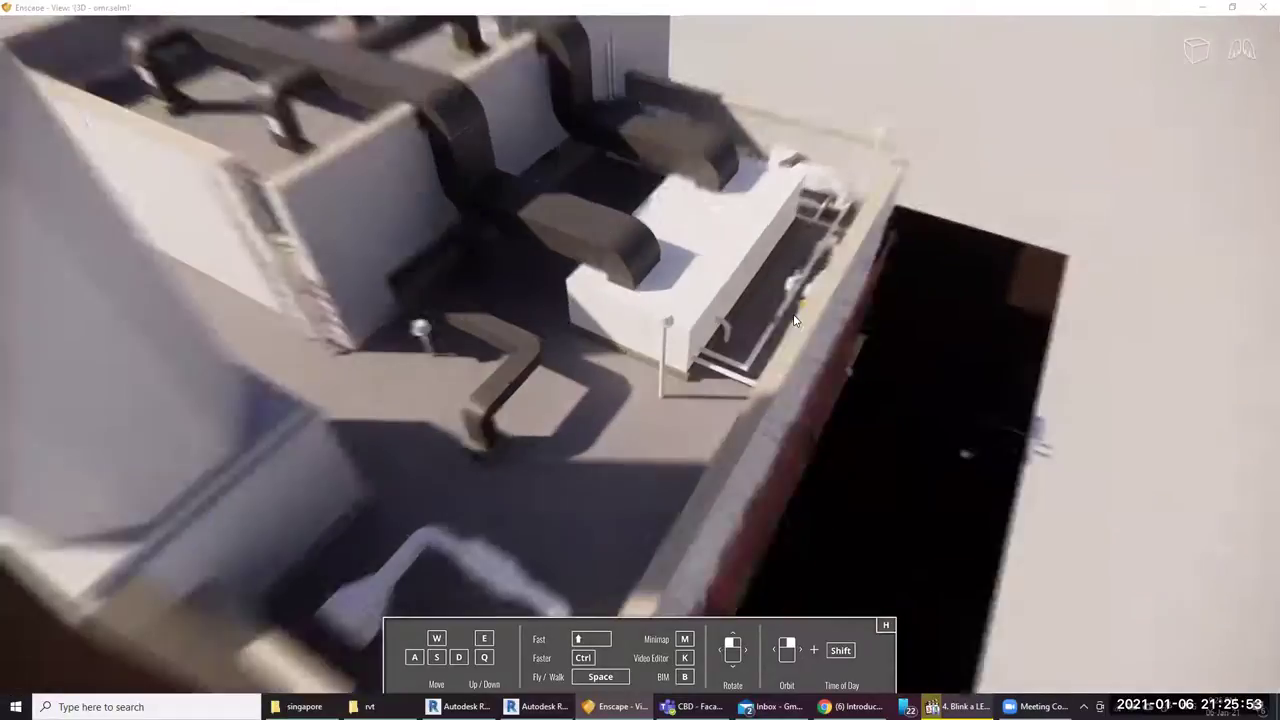
pyautogui.moveTo(868, 378); pyautogui.dragTo(938, 519)
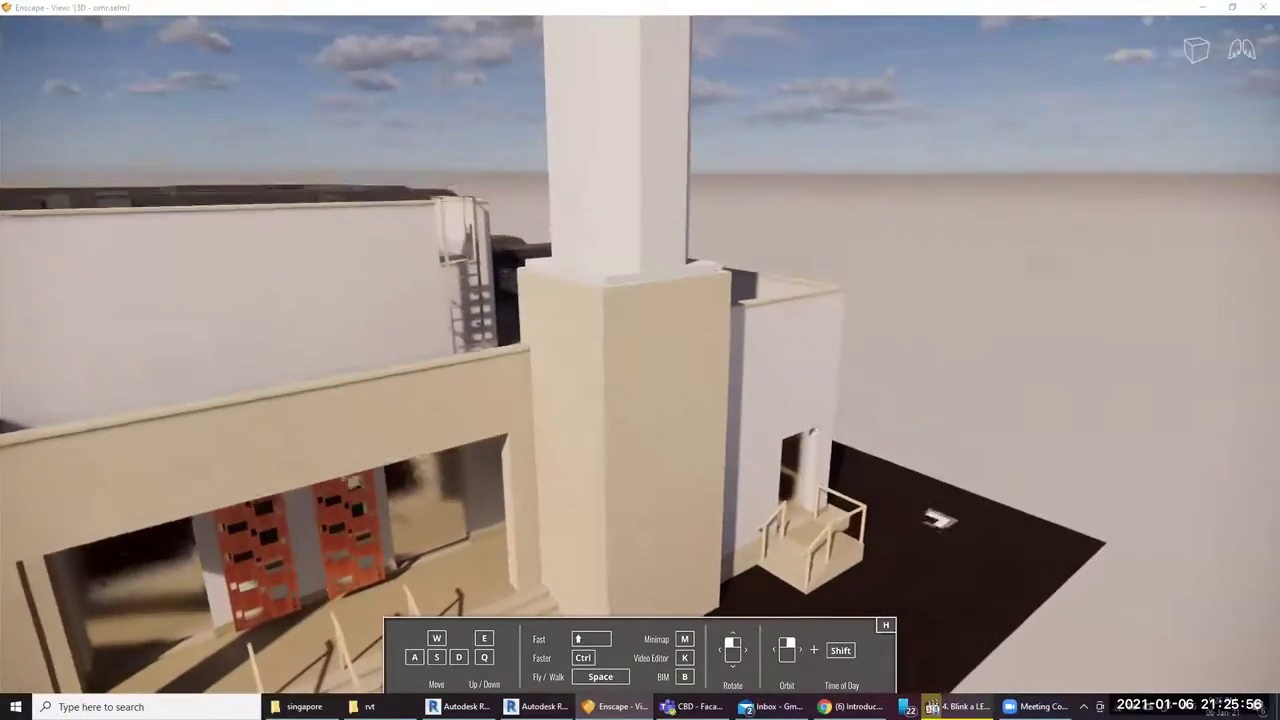
pyautogui.moveTo(938, 519)
pyautogui.mouseDown(button='right')
pyautogui.moveTo(1065, 262)
pyautogui.moveTo(971, 560)
pyautogui.moveTo(760, 560)
pyautogui.moveTo(676, 370)
pyautogui.mouseUp(button='right')
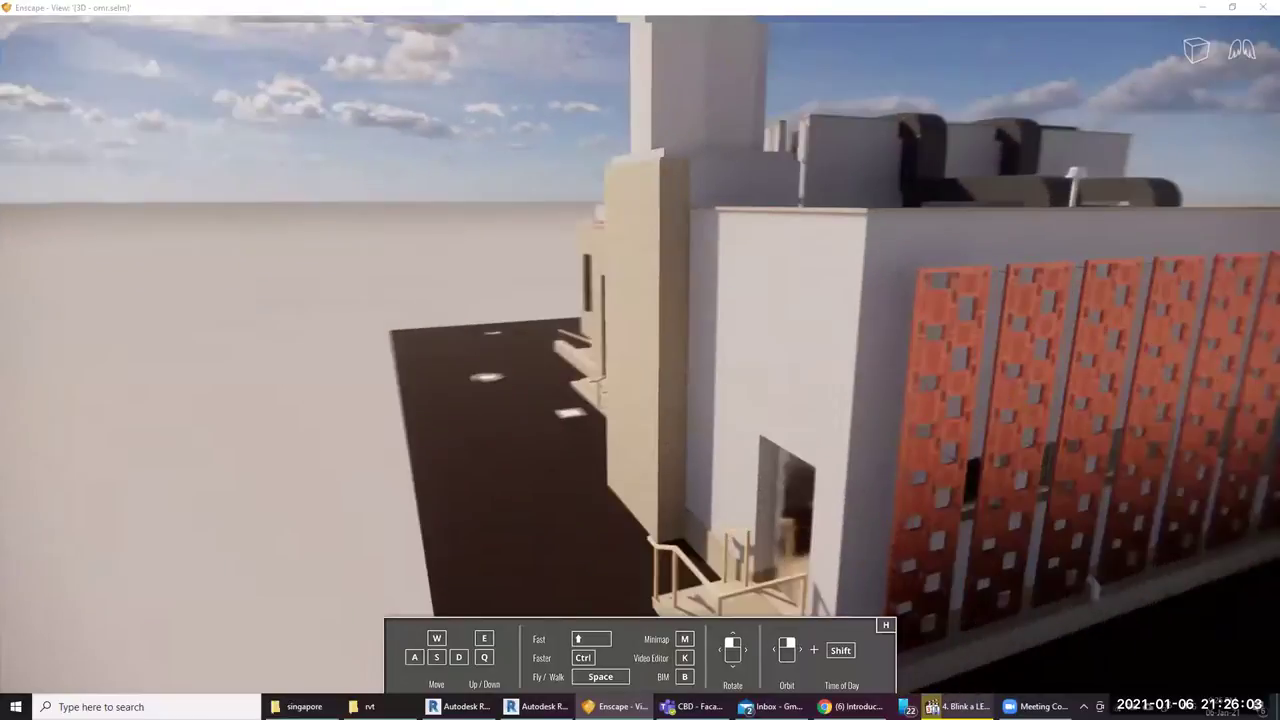
pyautogui.scroll(-3, 571, 372)
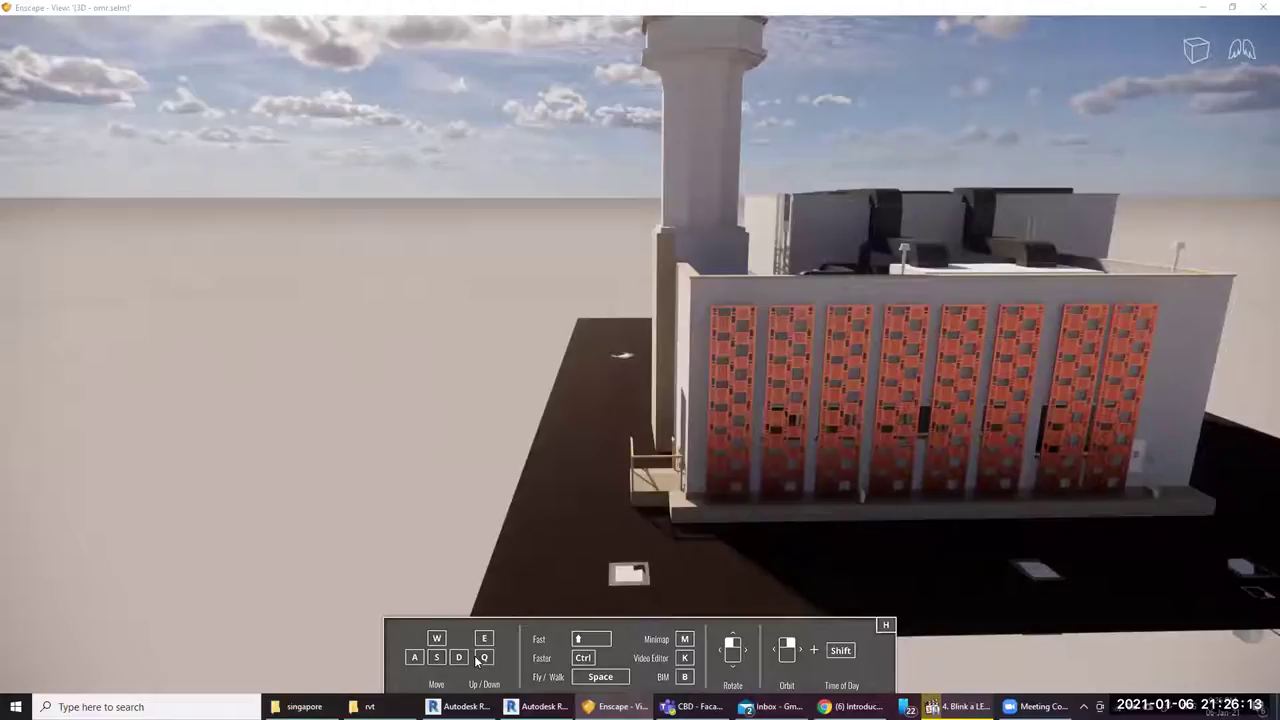
pyautogui.press('q')
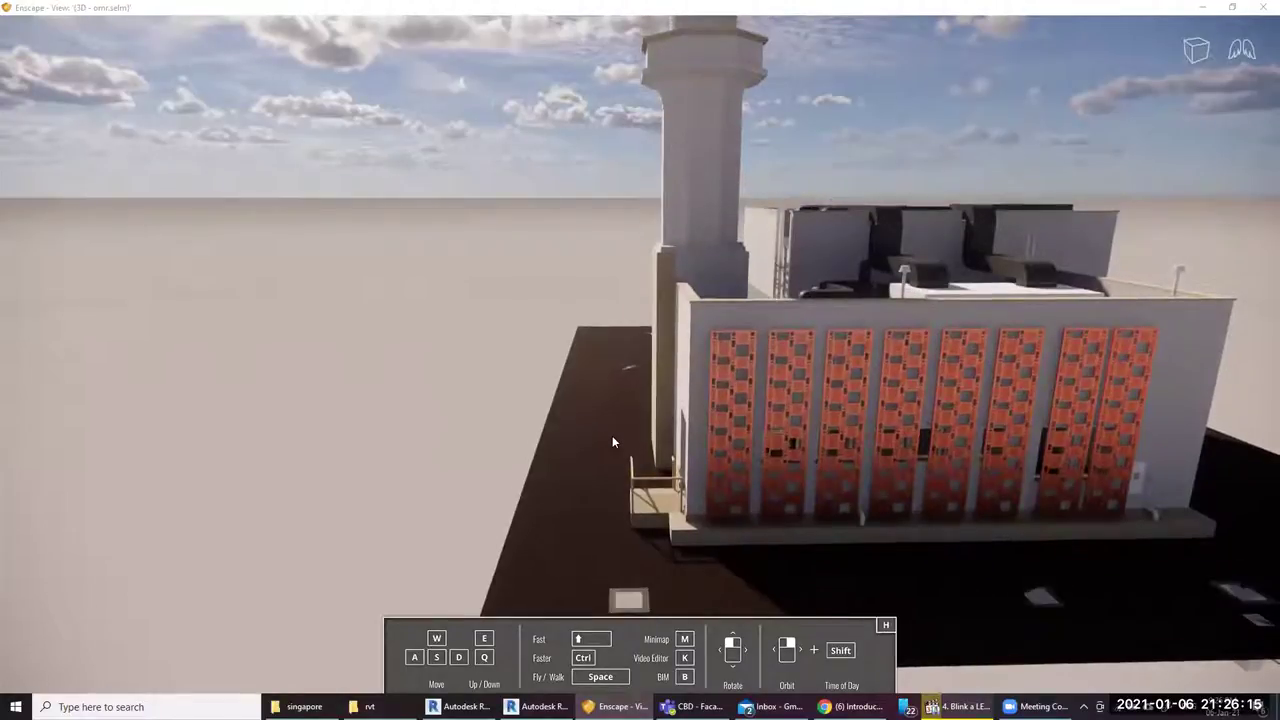
pyautogui.press('e')
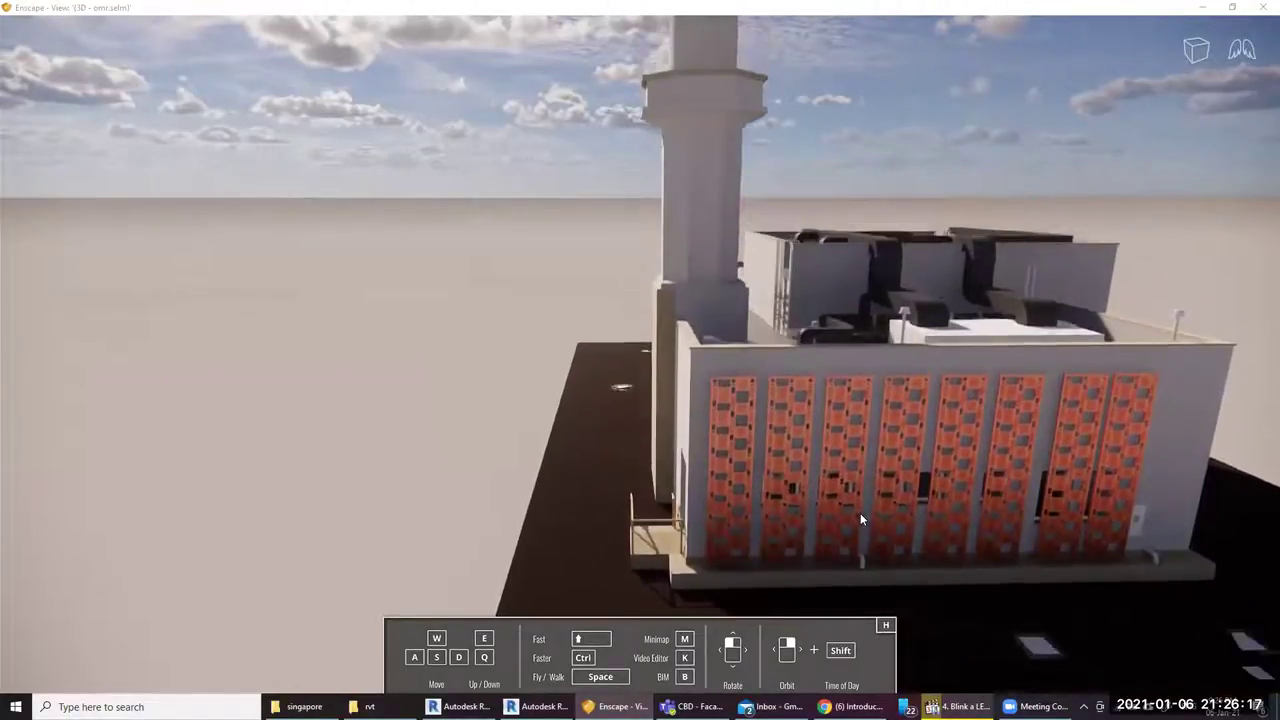
# Switch Enscape to orthographic projection and frame the mosque roof from above
pyautogui.click(1245, 53)
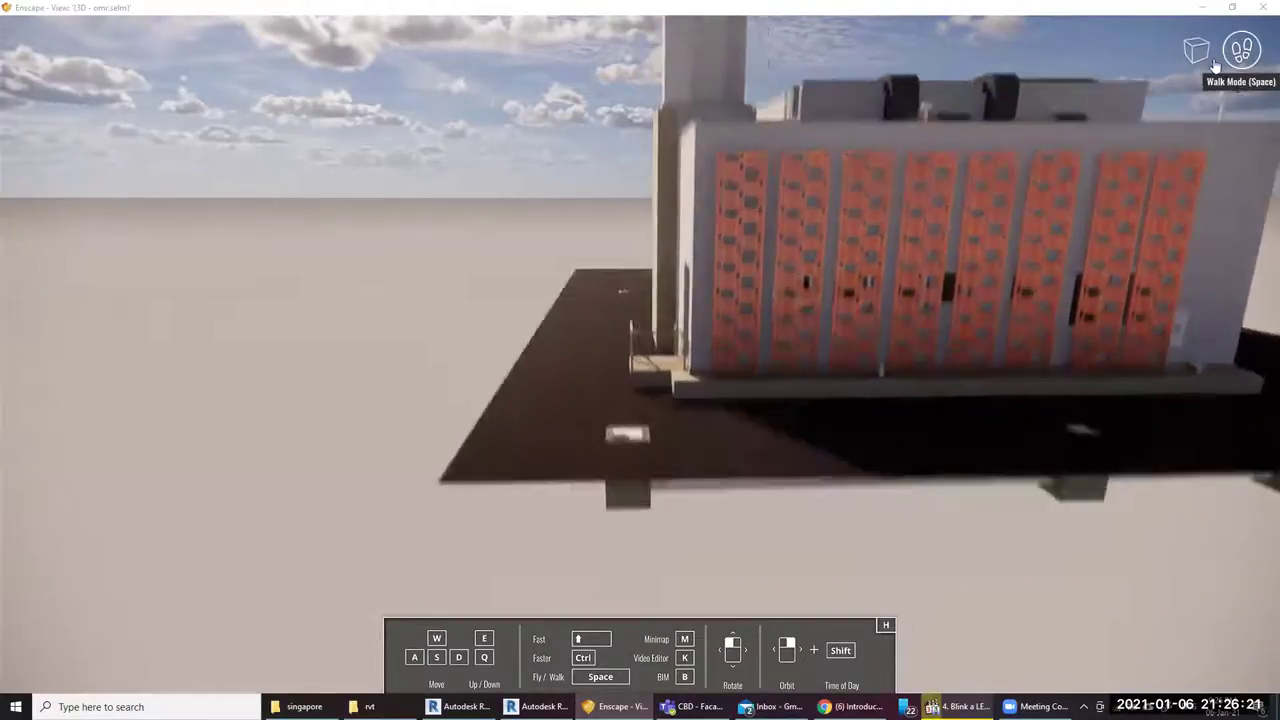
pyautogui.click(1245, 52)
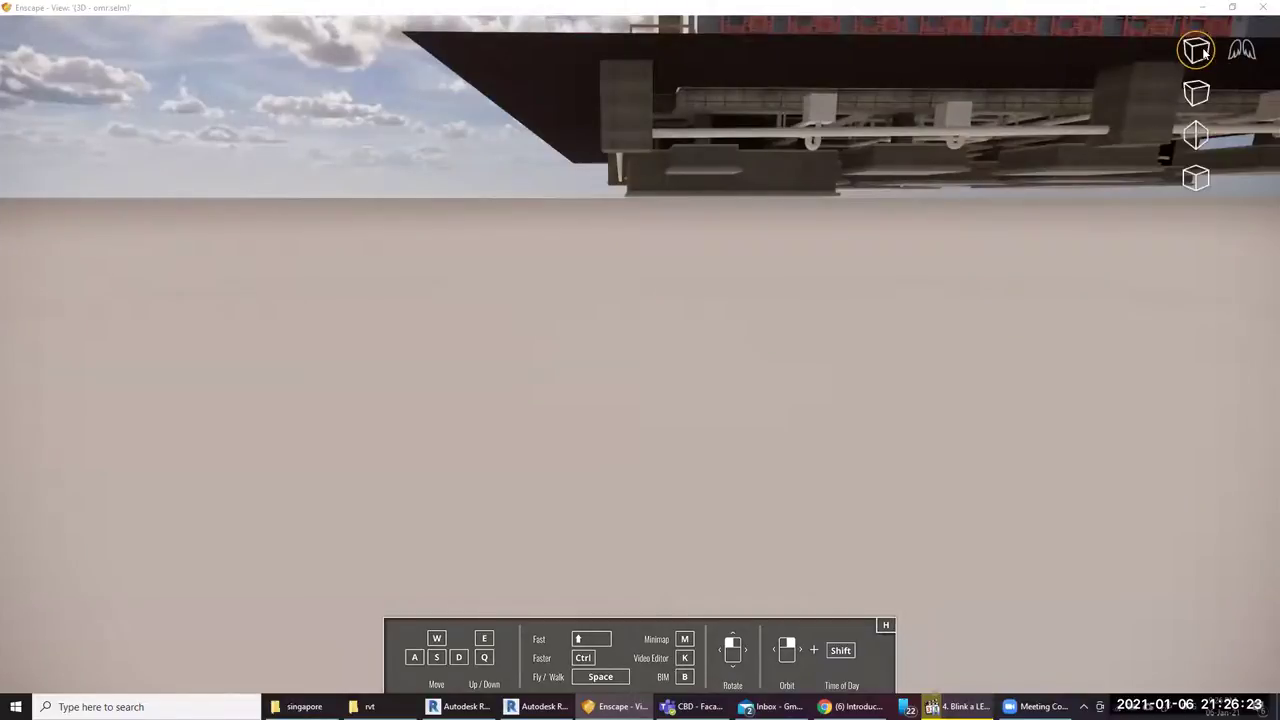
pyautogui.moveTo(1196, 50)
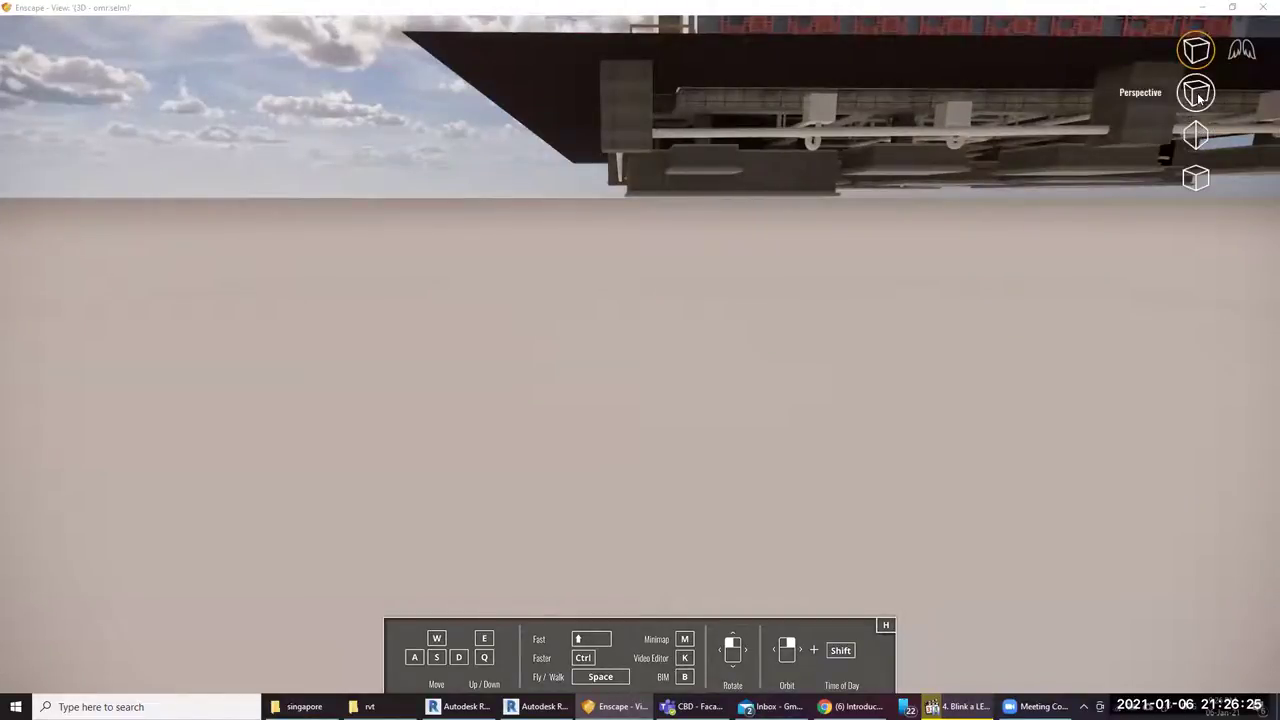
pyautogui.click(1197, 178)
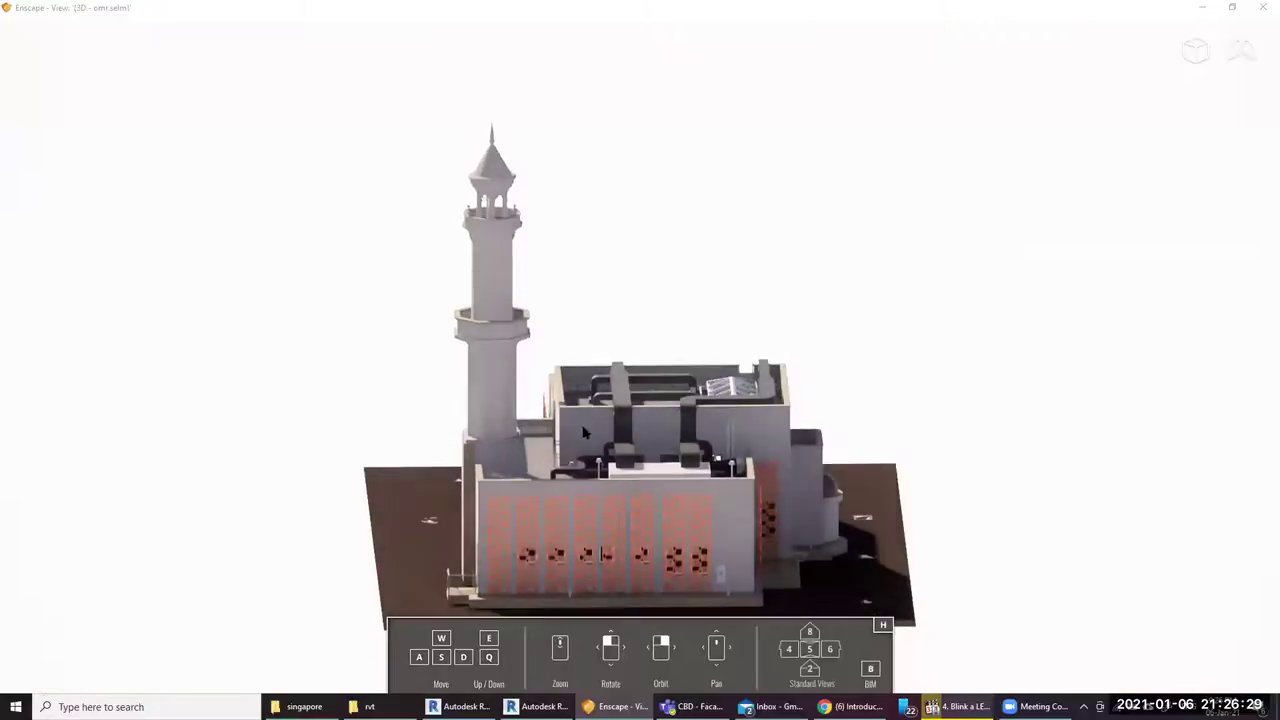
pyautogui.scroll(2, 556, 444)
pyautogui.moveTo(556, 444)
pyautogui.mouseDown(button='right')
pyautogui.moveTo(829, 342)
pyautogui.moveTo(661, 326)
pyautogui.mouseUp(button='right')
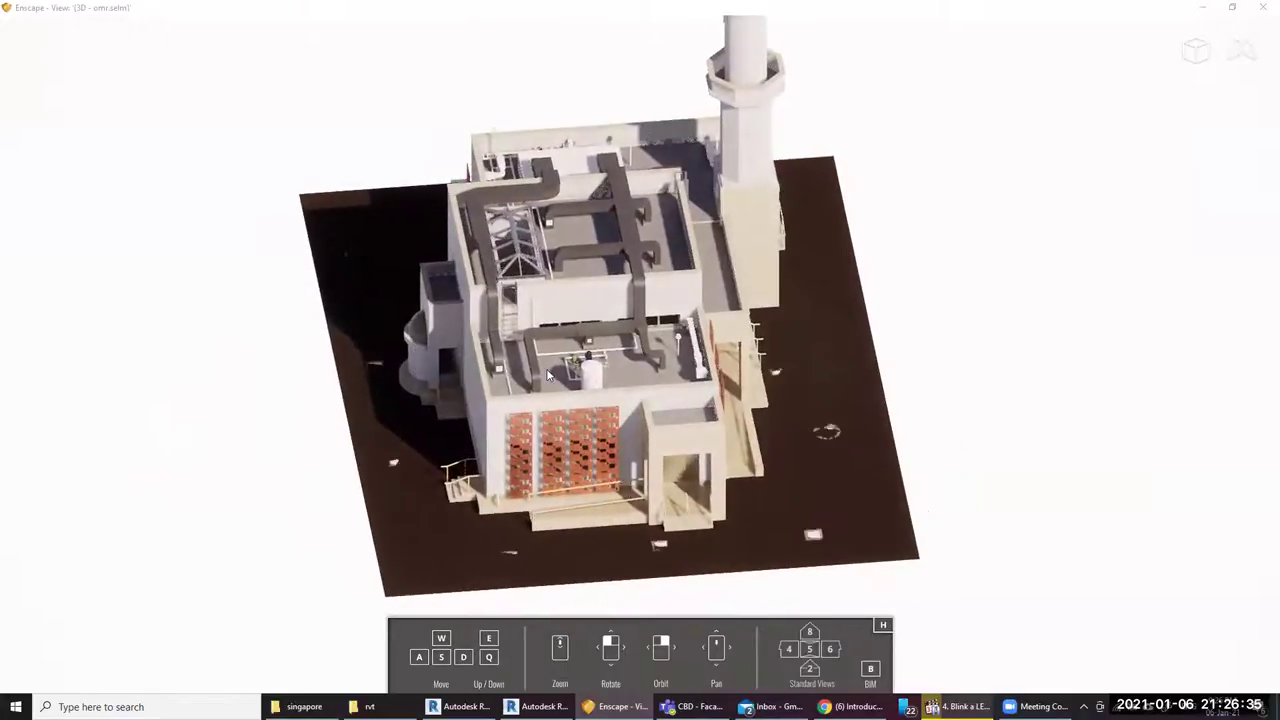
pyautogui.scroll(3, 610, 300)
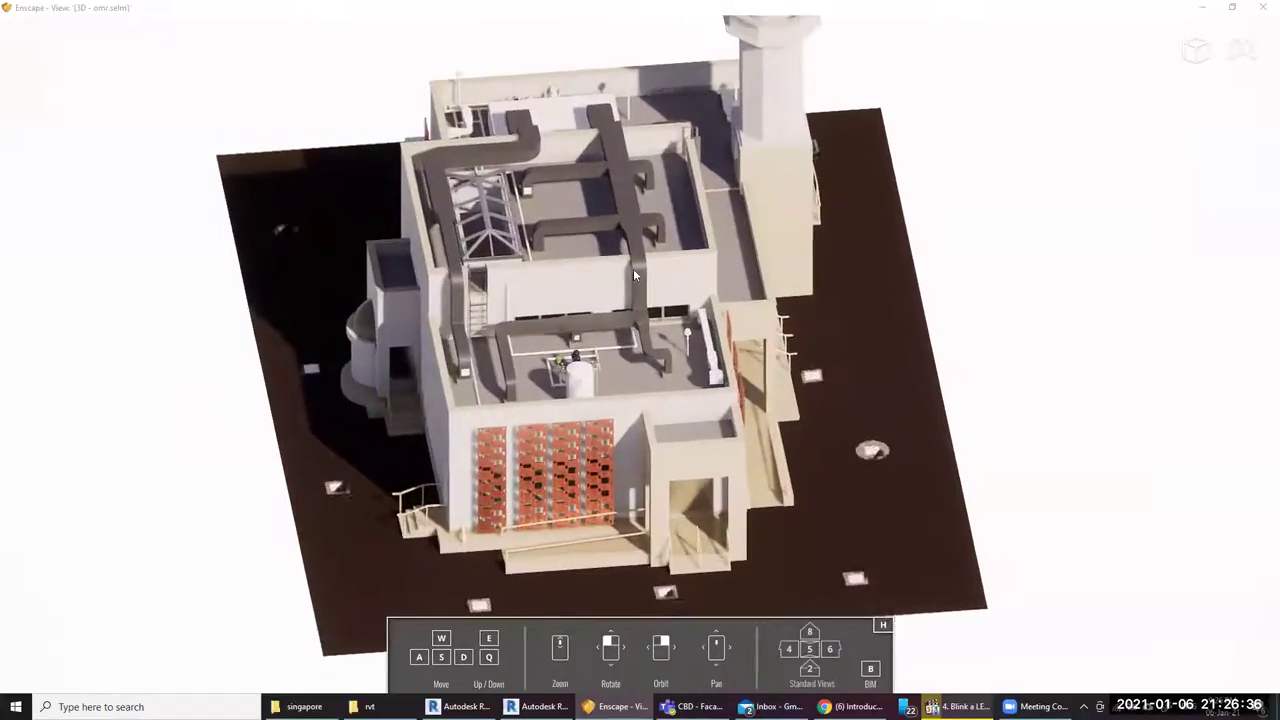
pyautogui.scroll(-2, 633, 268)
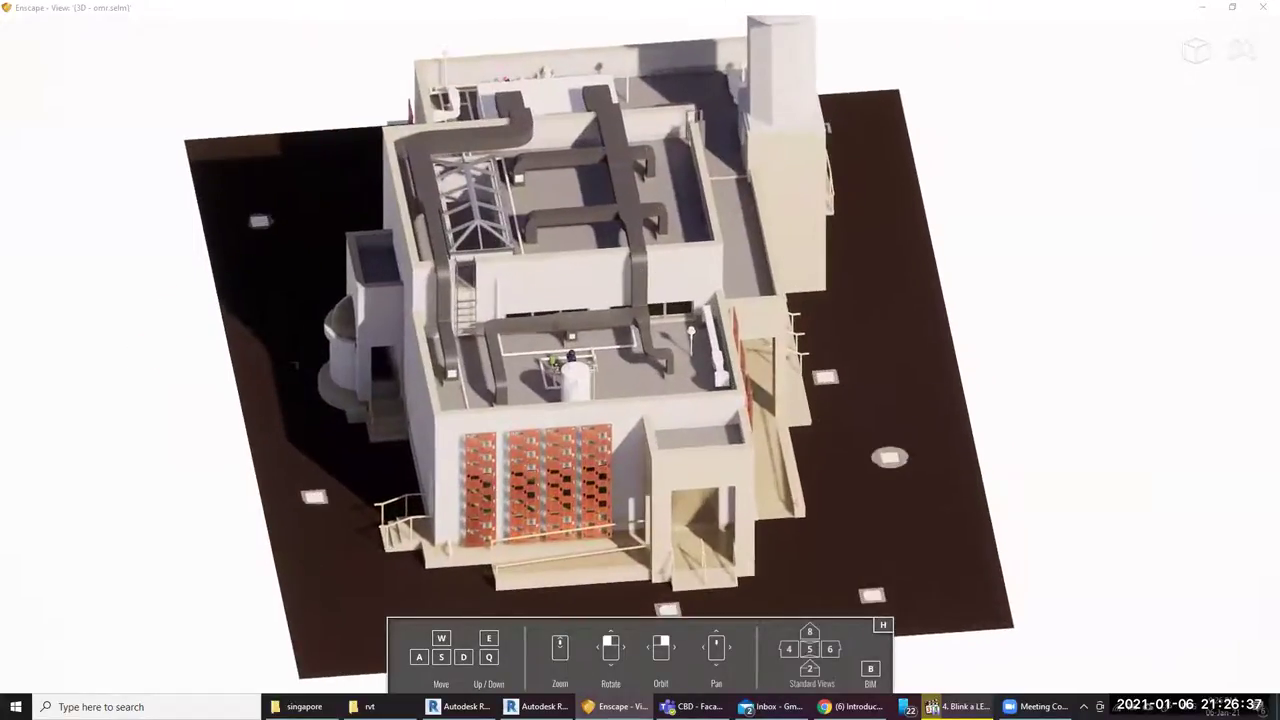
# Return to the Masjid project in Revit and enable Enscape's VR headset mode
pyautogui.click(540, 706)
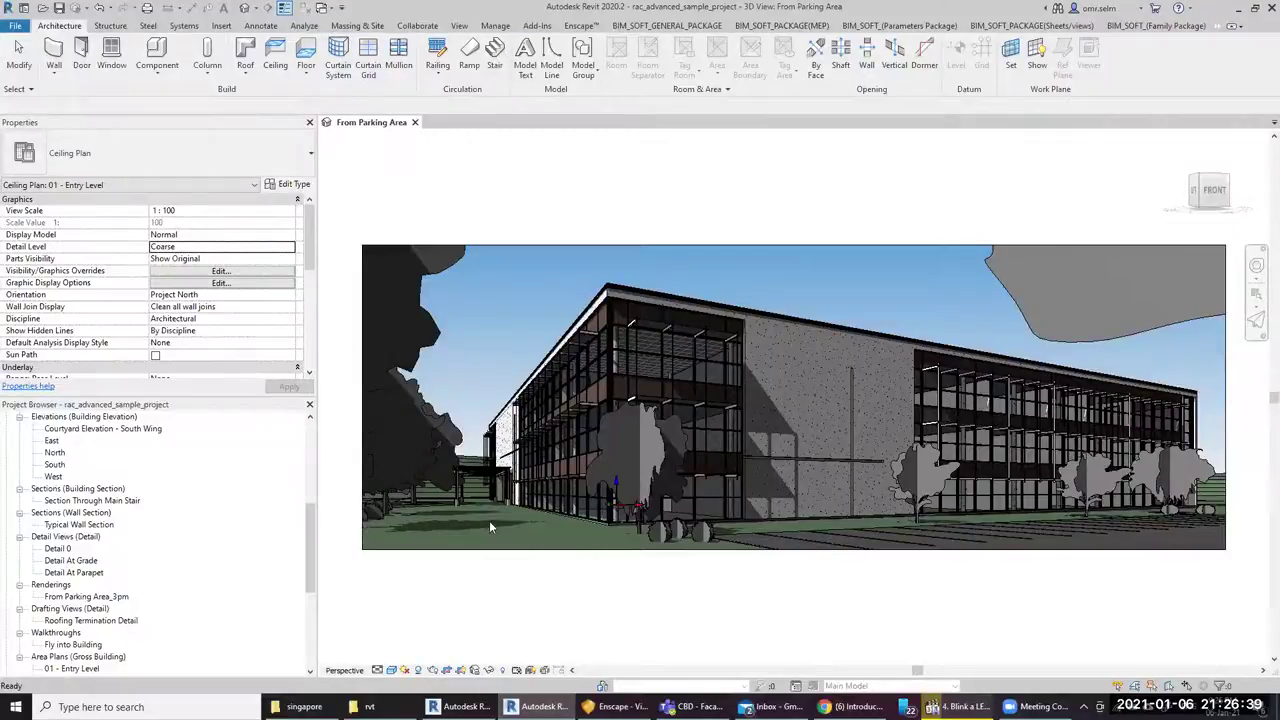
pyautogui.click(462, 706)
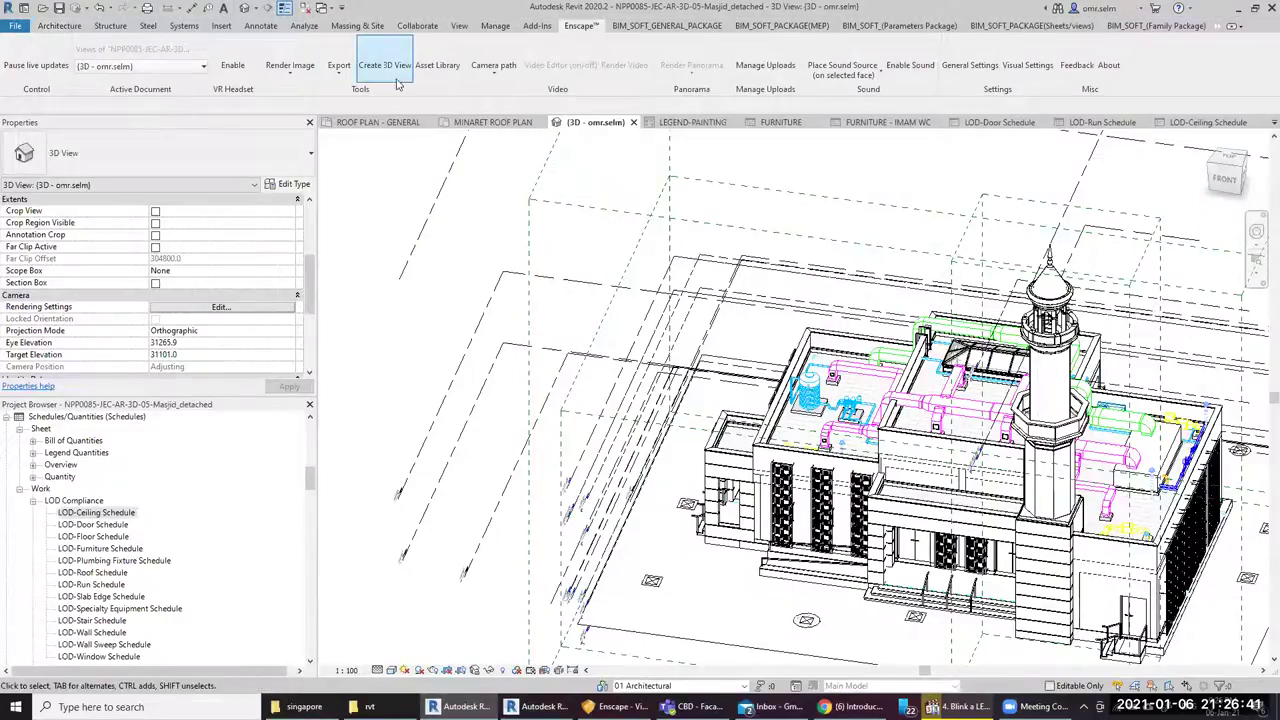
pyautogui.click(340, 78)
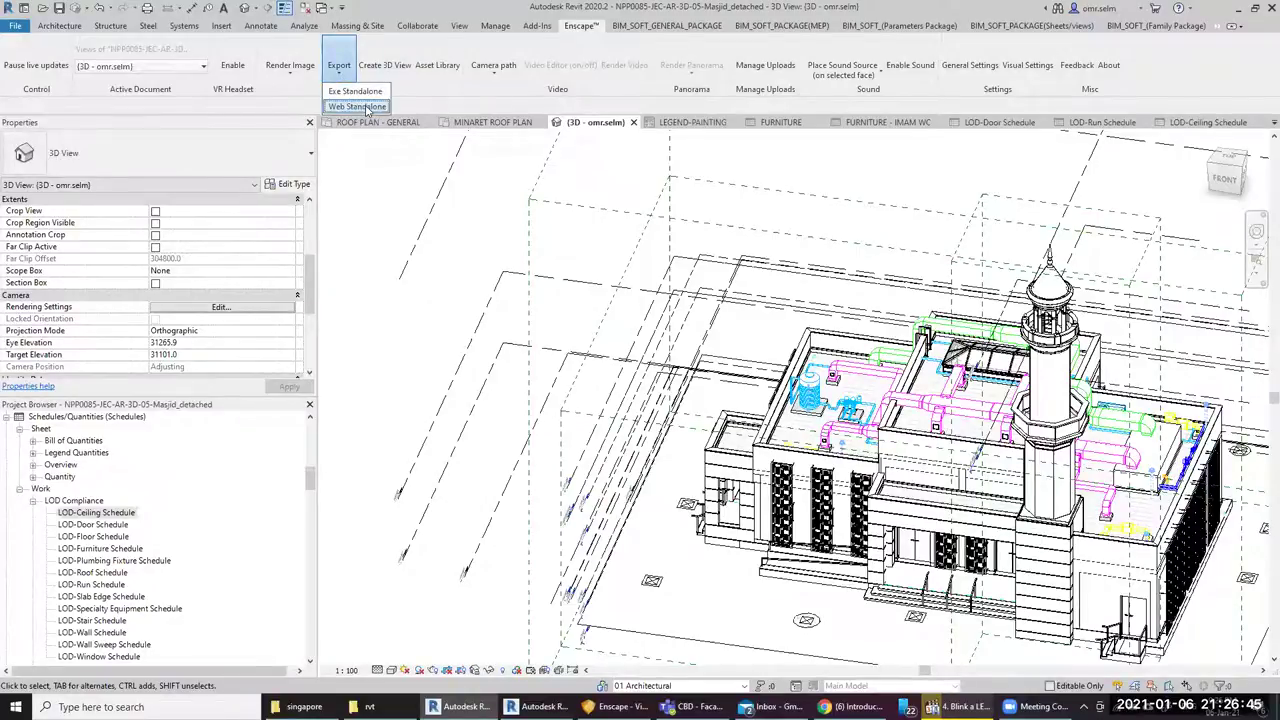
pyautogui.click(288, 78)
pyautogui.click(233, 92)
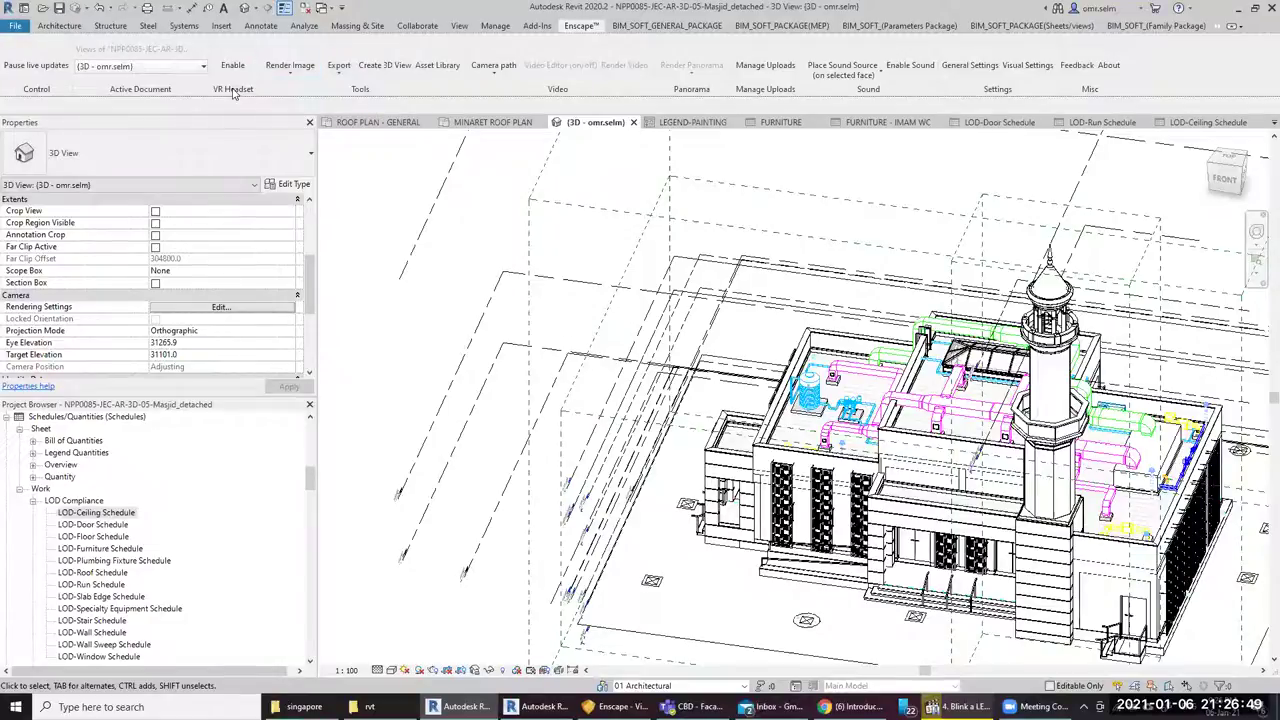
pyautogui.click(229, 80)
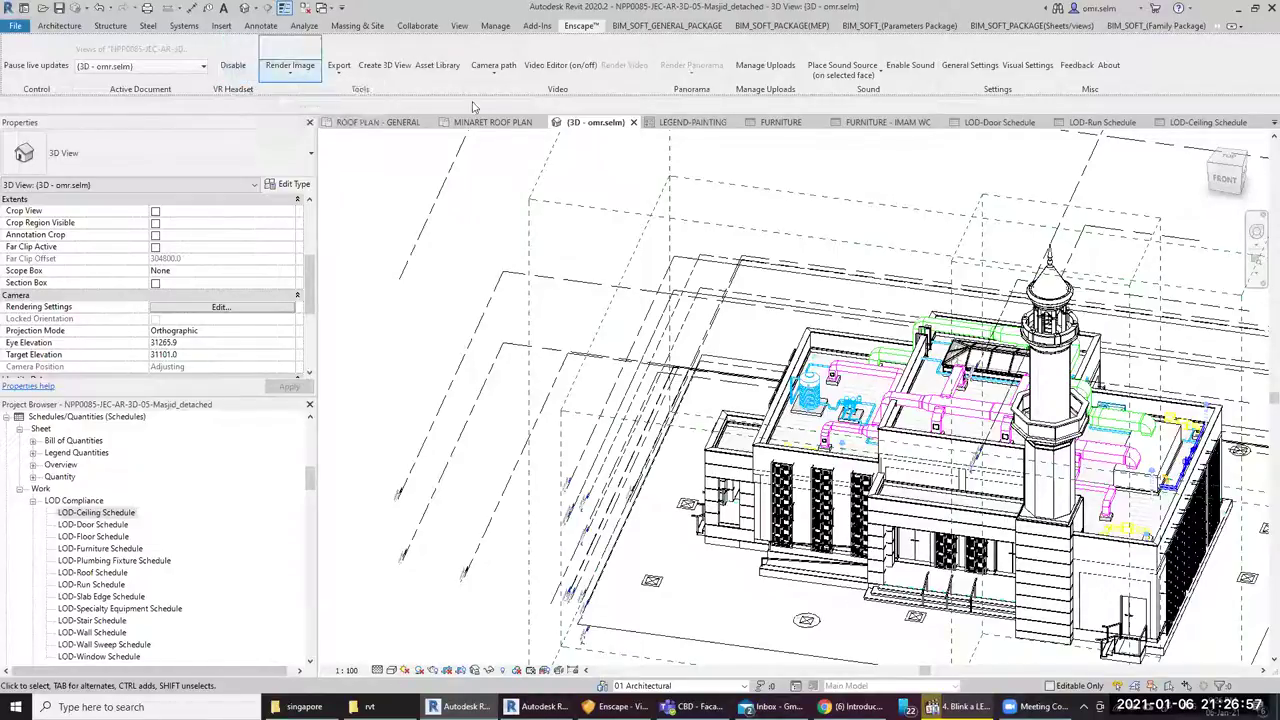
# Bring up the Save Path dialog for an Enscape camera path
pyautogui.click(496, 78)
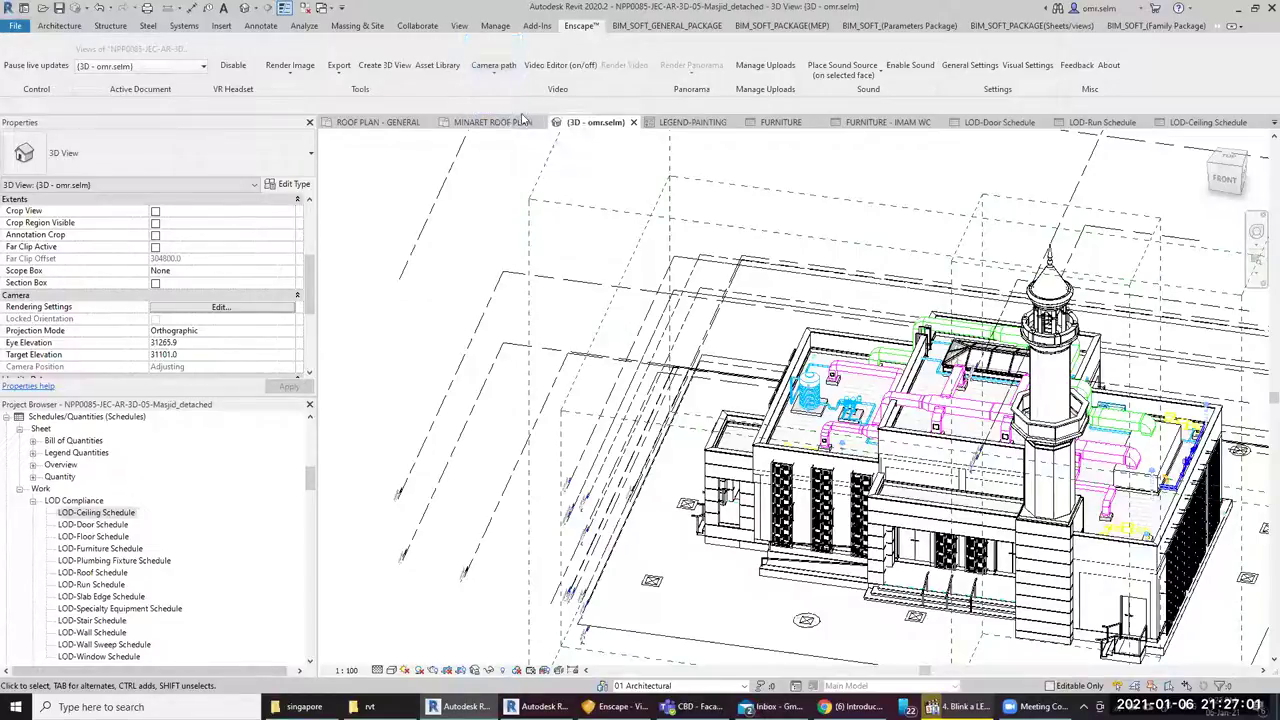
pyautogui.click(493, 66)
pyautogui.click(491, 106)
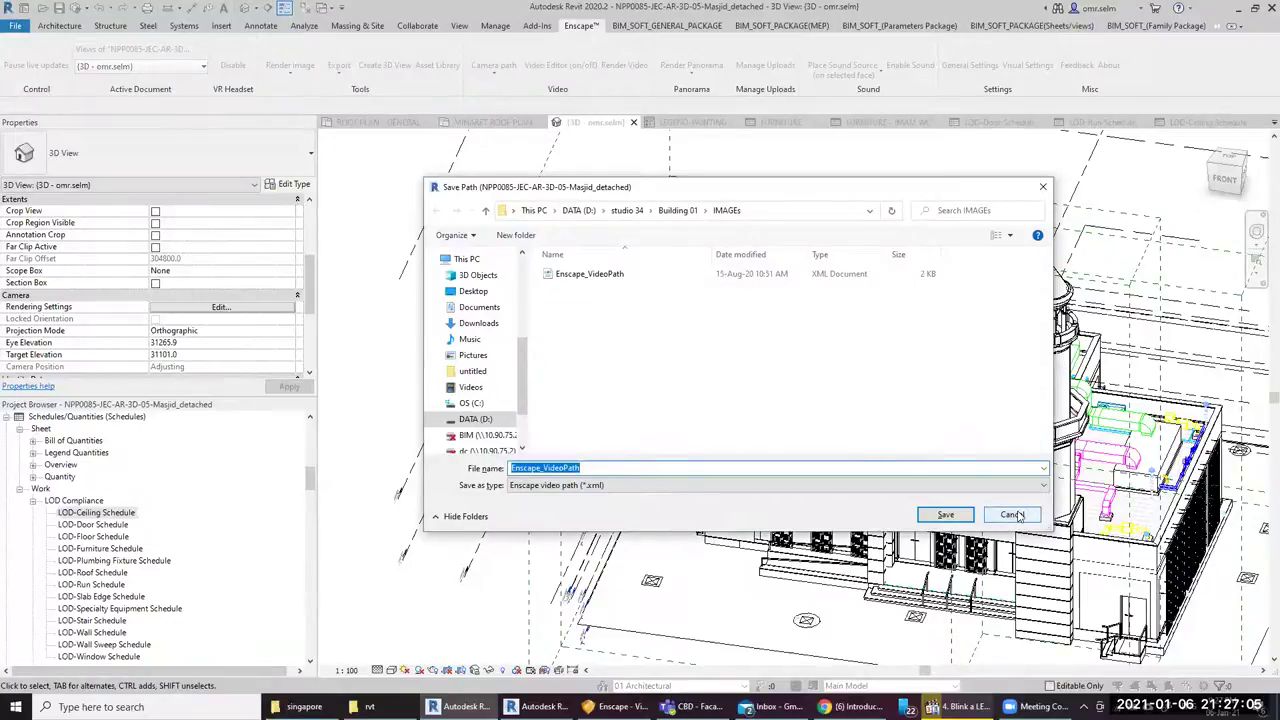
# Cancel the camera path save, zoom the 3D view, and bring up the Enscape render window
pyautogui.click(1012, 515)
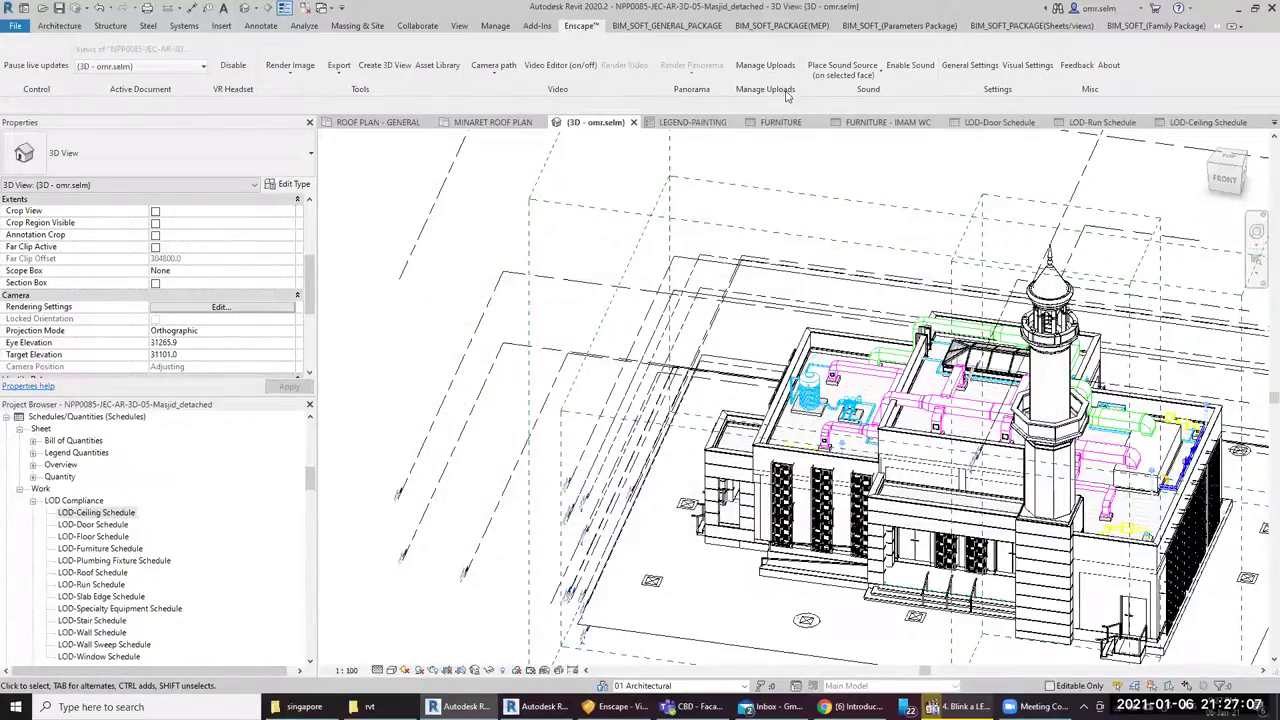
pyautogui.scroll(-3, 499, 273)
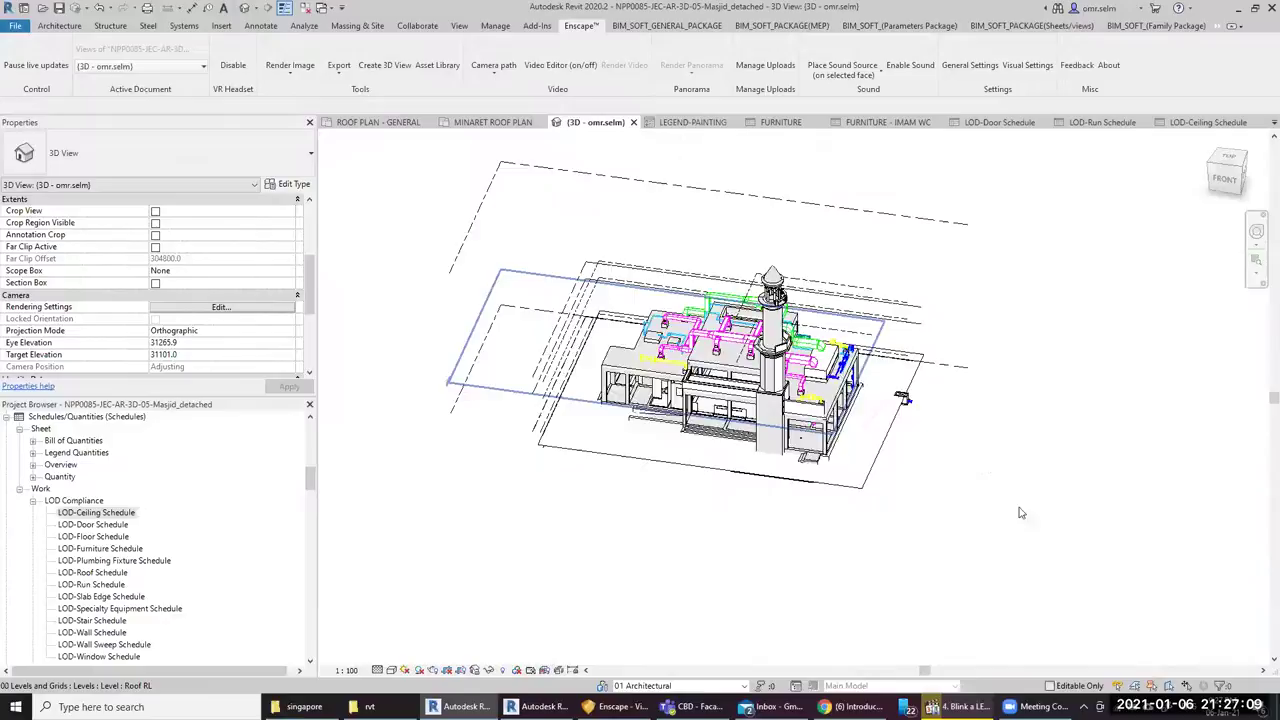
pyautogui.scroll(5, 680, 290)
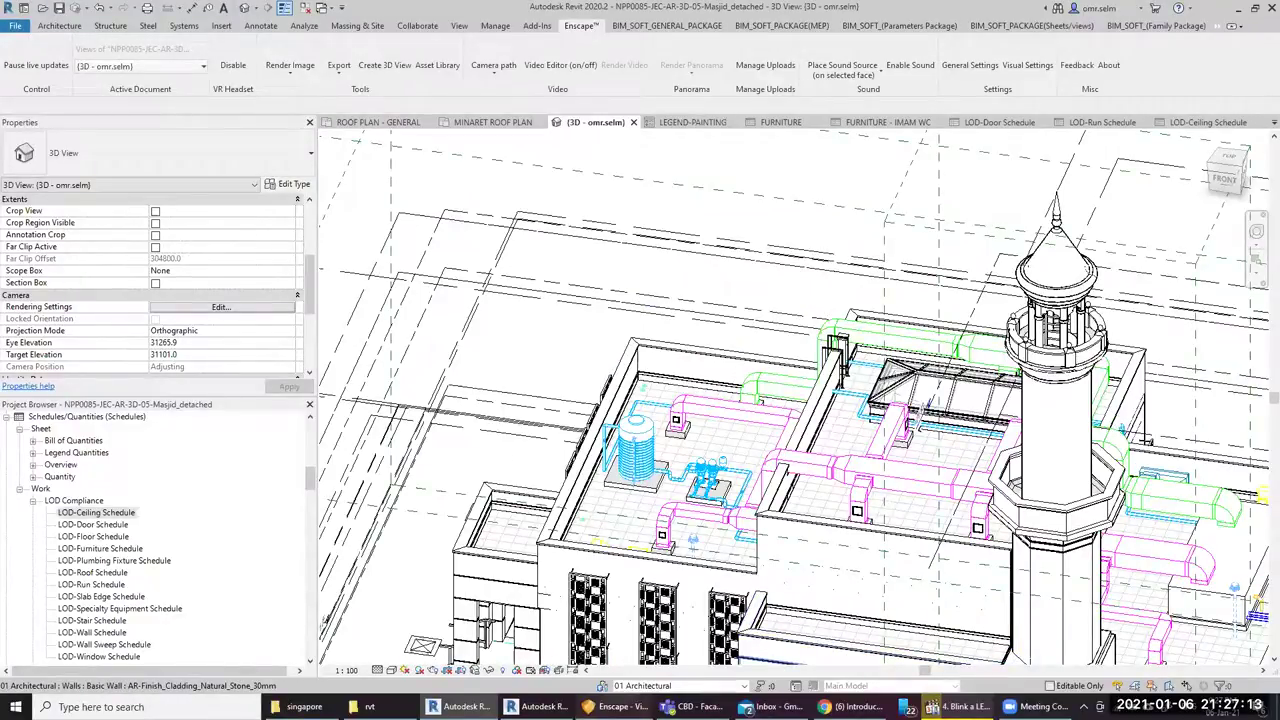
pyautogui.click(617, 706)
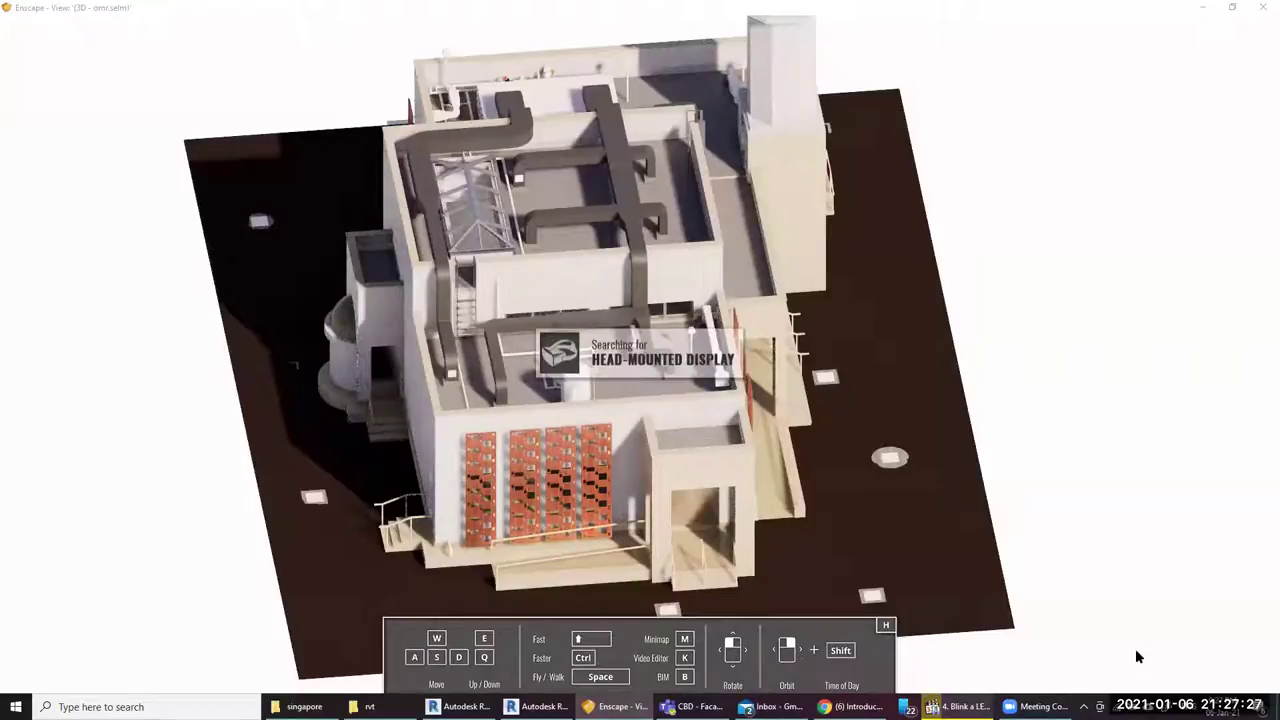
# From the Masjid project's Twinmotion 2020 tab, choose See in Twinmotion to launch a live link
pyautogui.hotkey('alt', 'Tab')
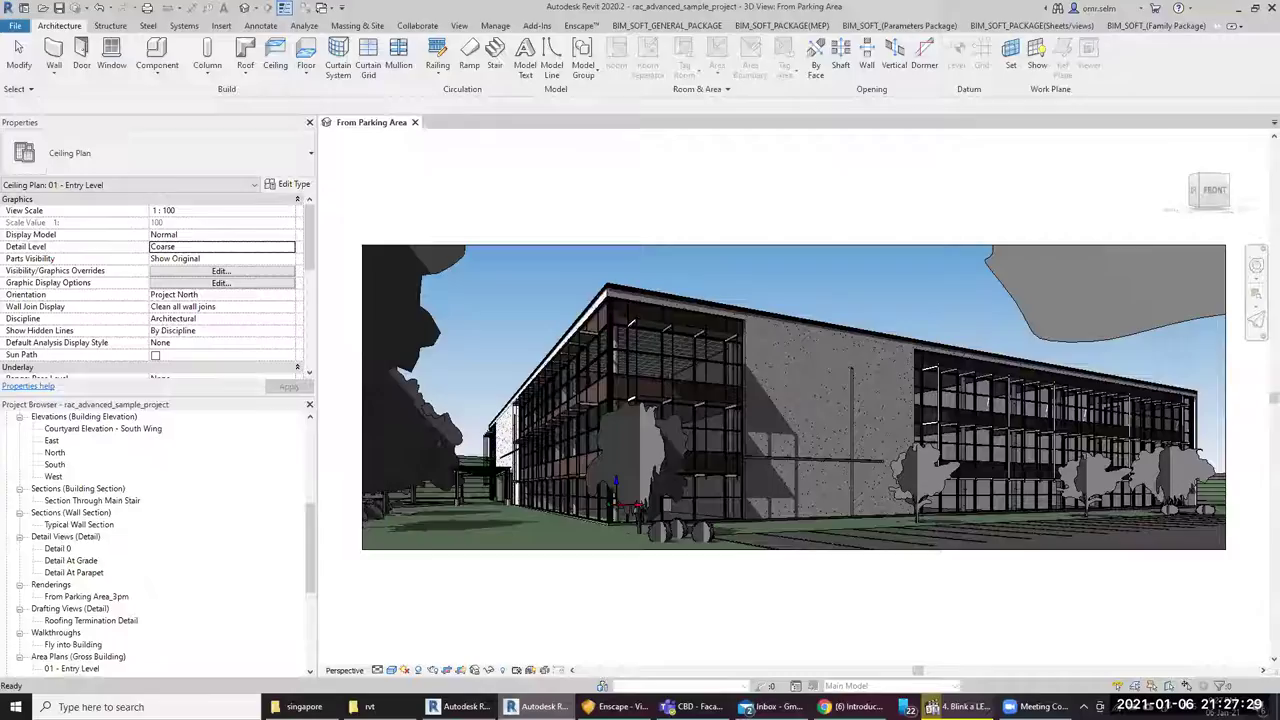
pyautogui.hotkey('alt', 'Tab')
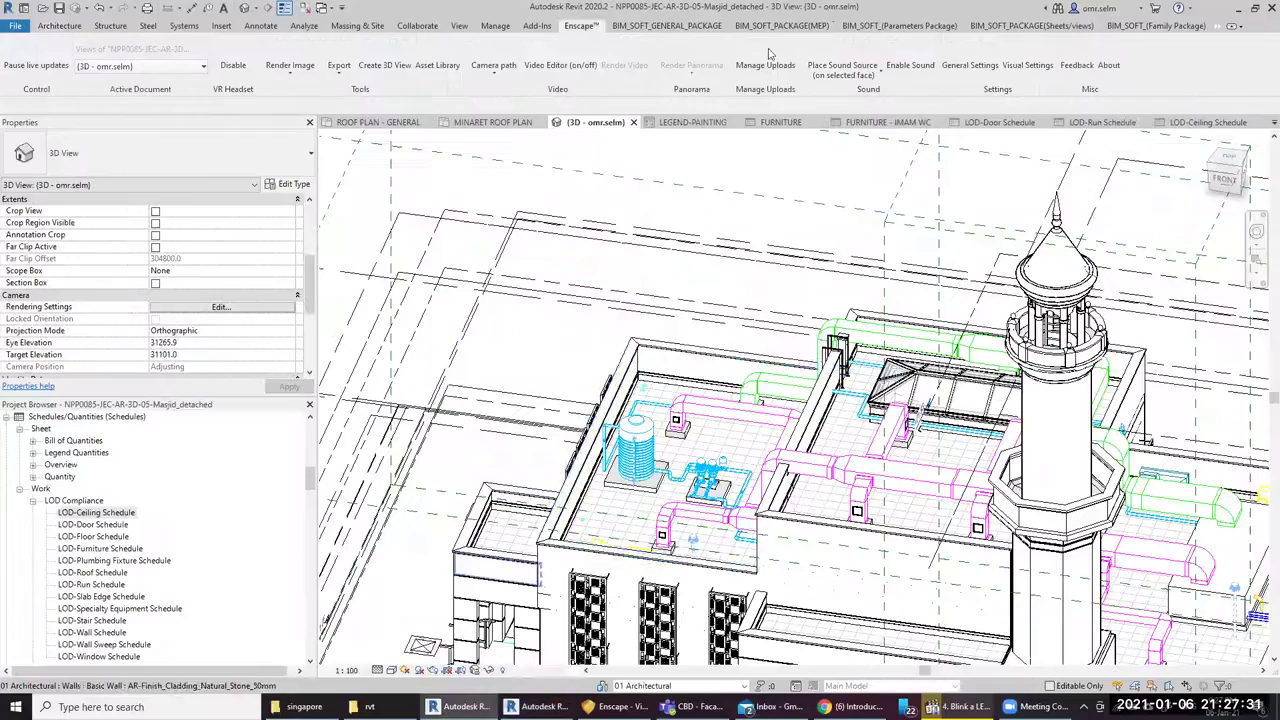
pyautogui.click(1219, 25)
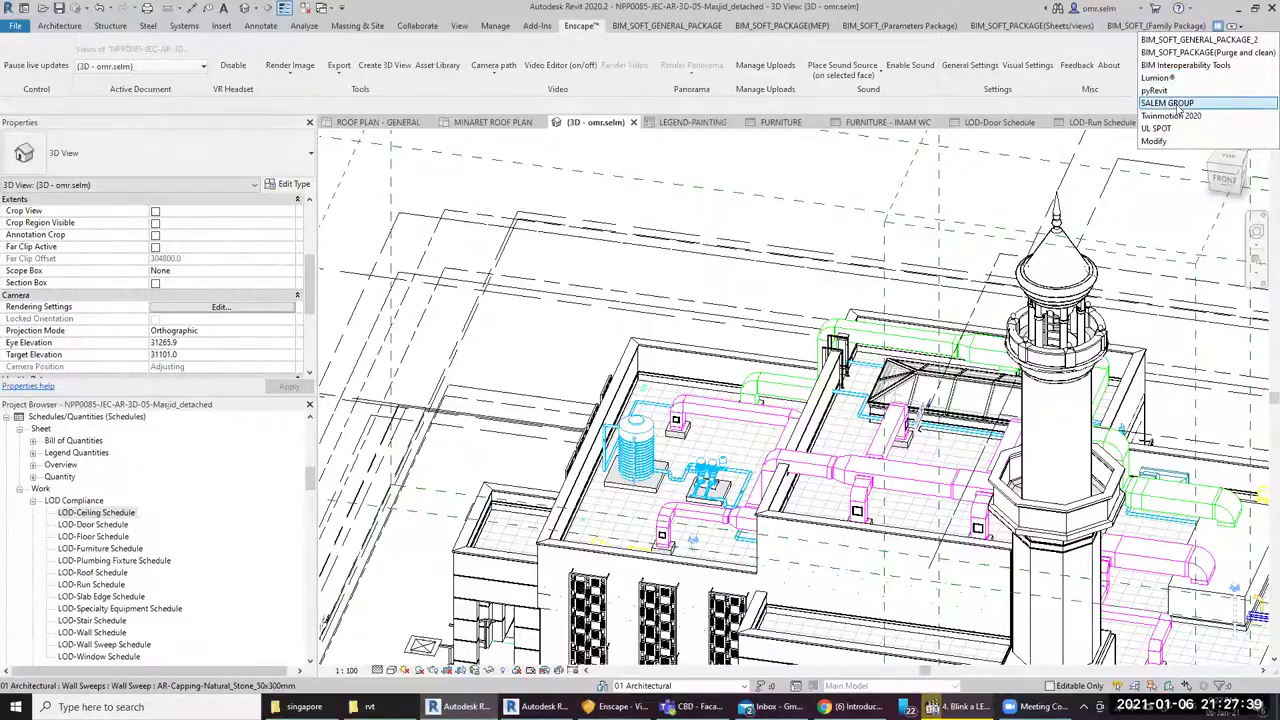
pyautogui.click(1178, 116)
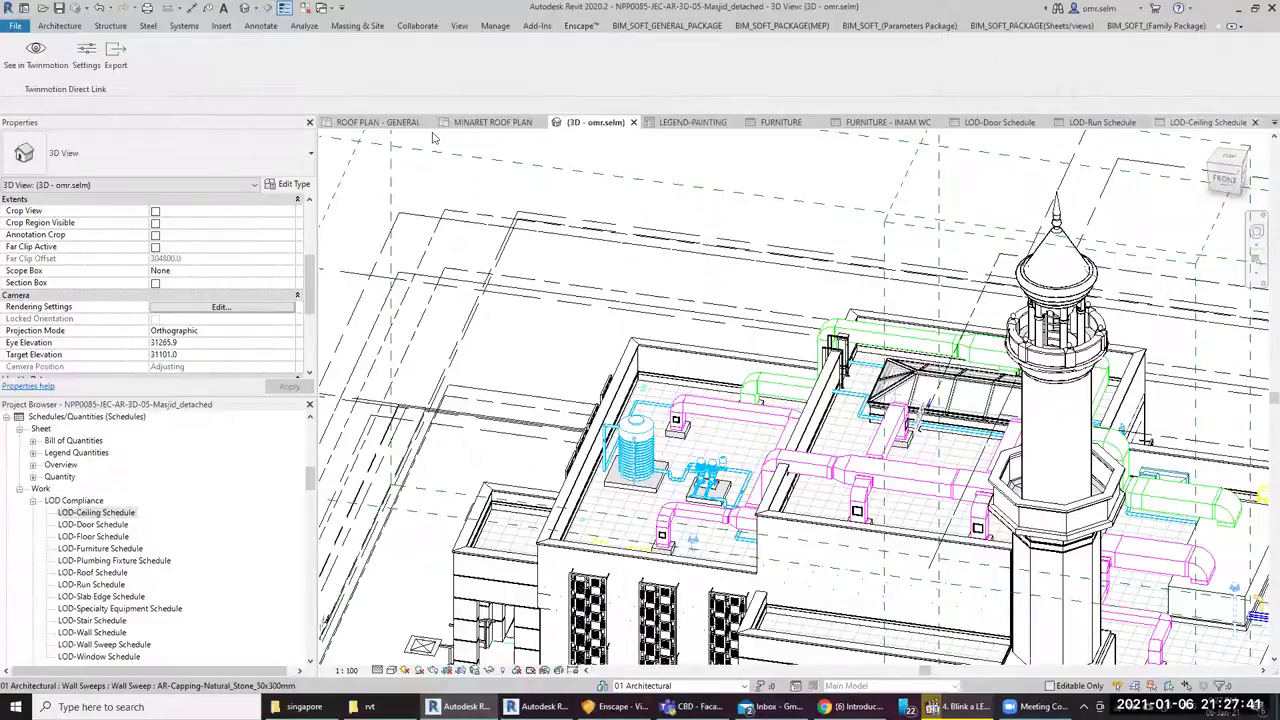
pyautogui.click(27, 74)
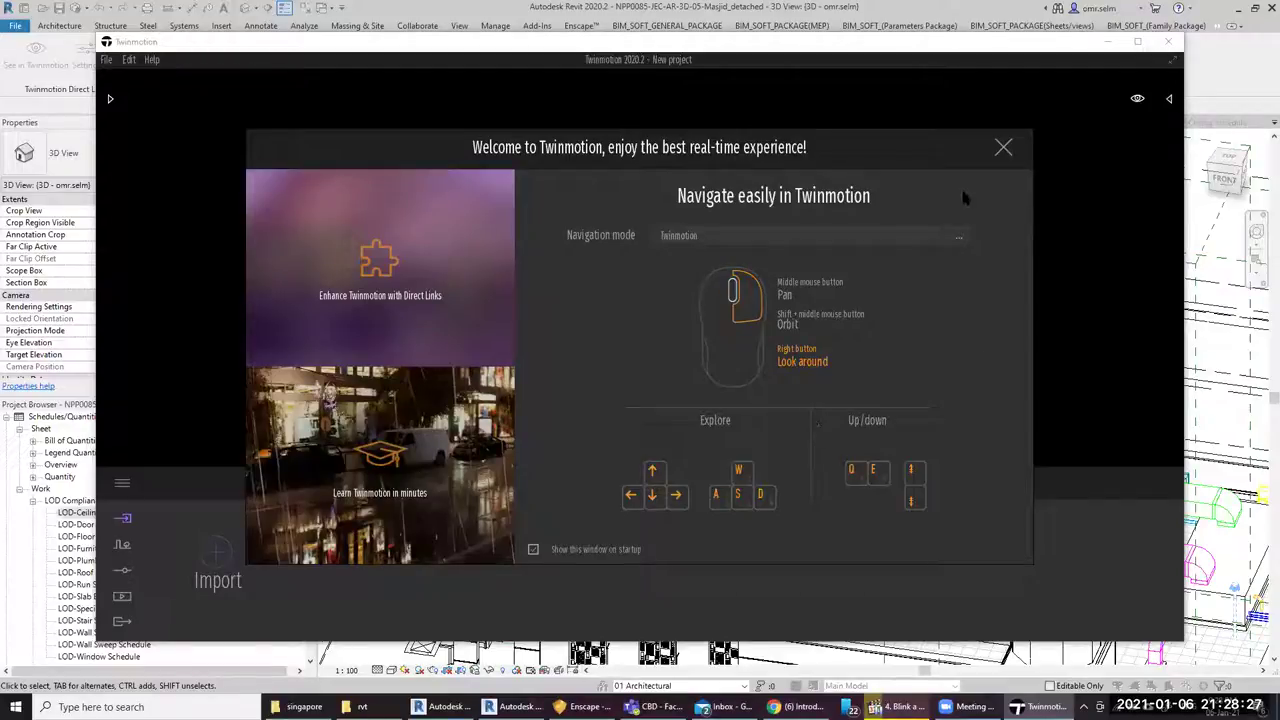
# Close the Twinmotion welcome screen and dismiss Revit's Twinmotion-is-starting message
pyautogui.click(1002, 149)
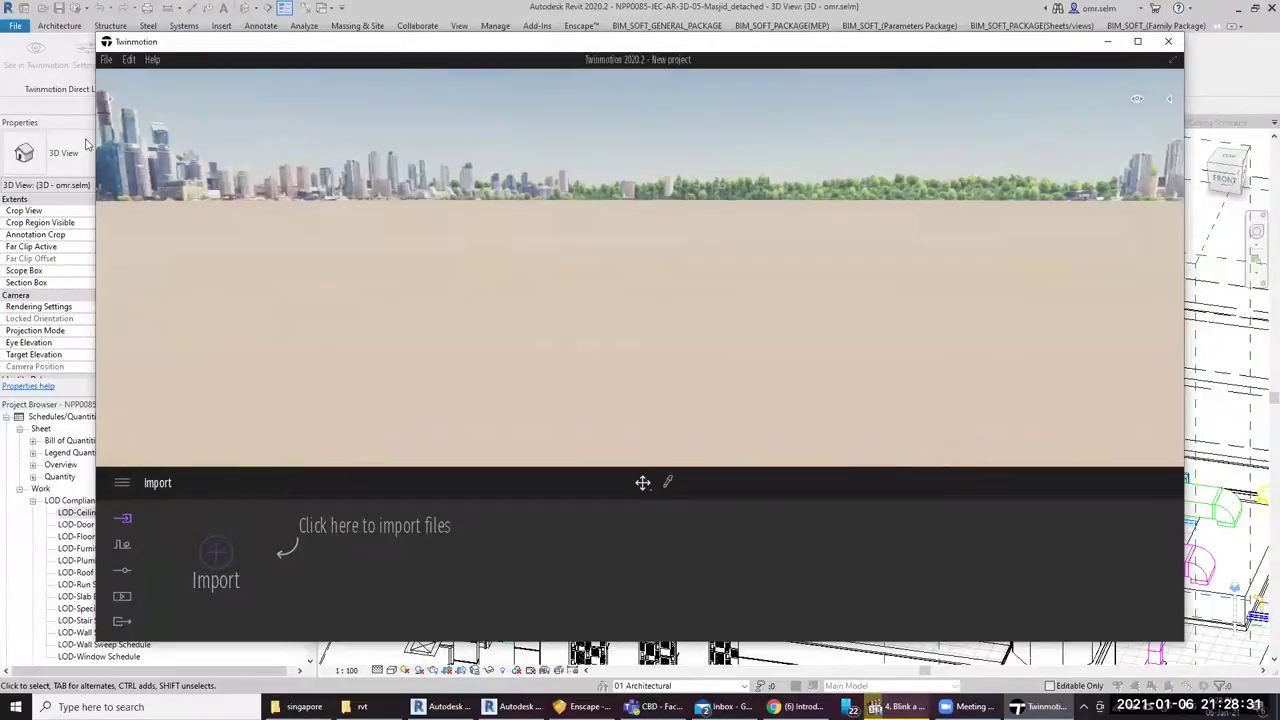
pyautogui.click(73, 97)
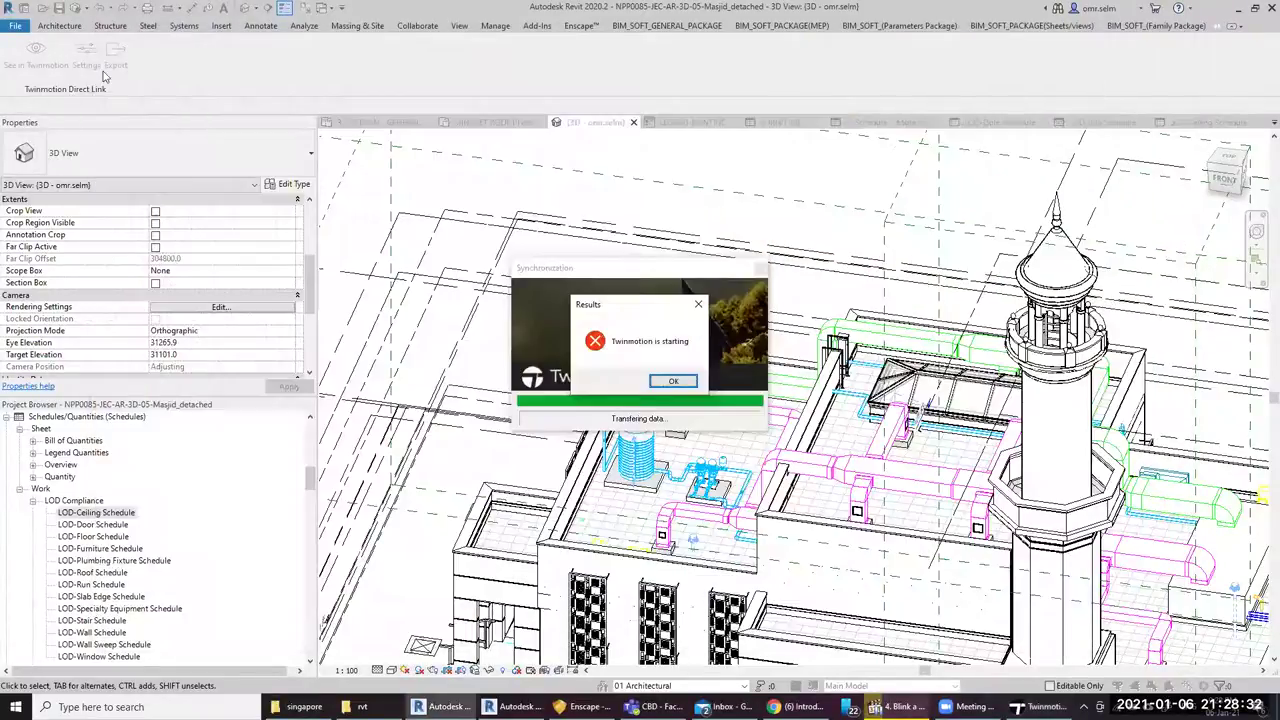
pyautogui.click(674, 386)
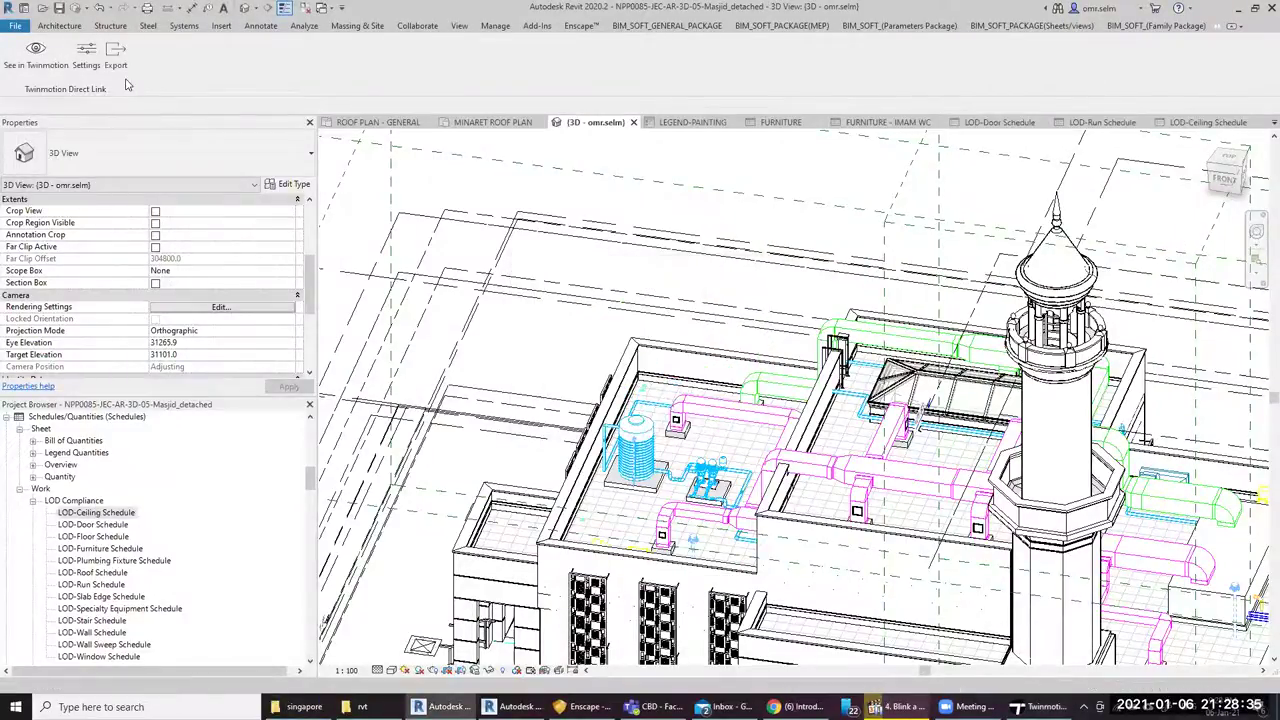
# Export the mosque model as an FBX to the DATA (D:) drive, then close the export settings
pyautogui.click(116, 56)
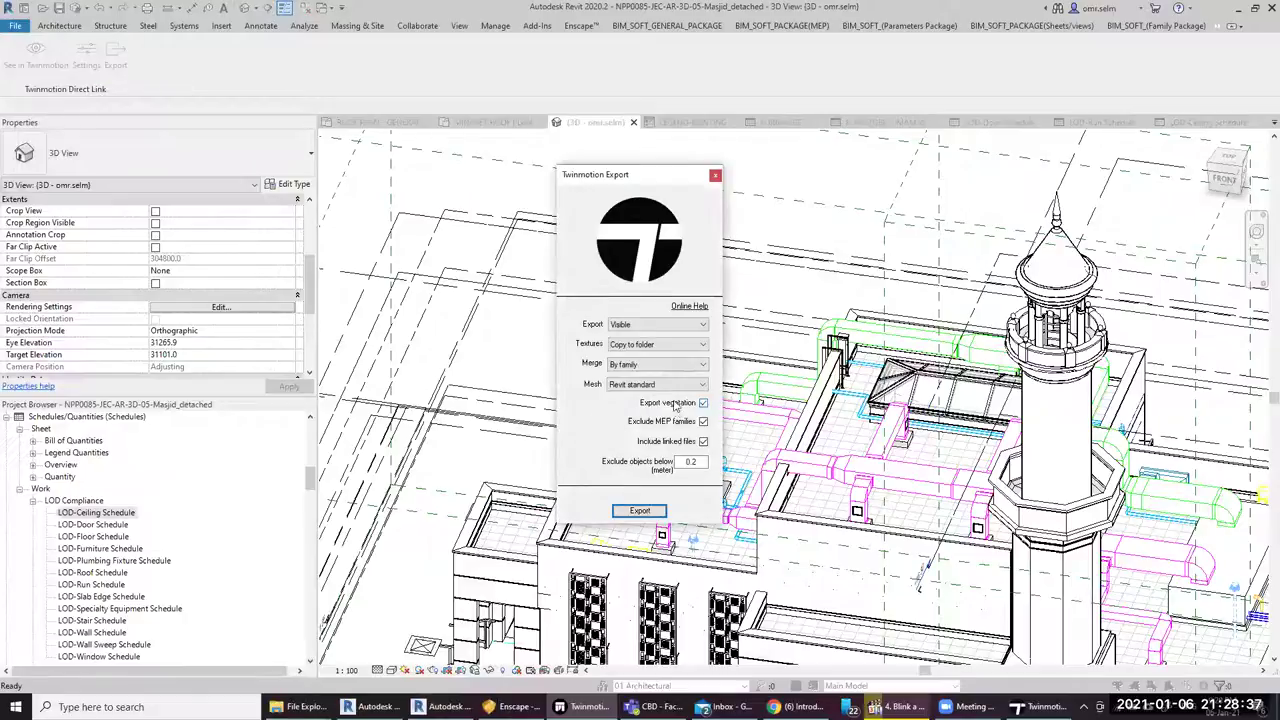
pyautogui.click(645, 511)
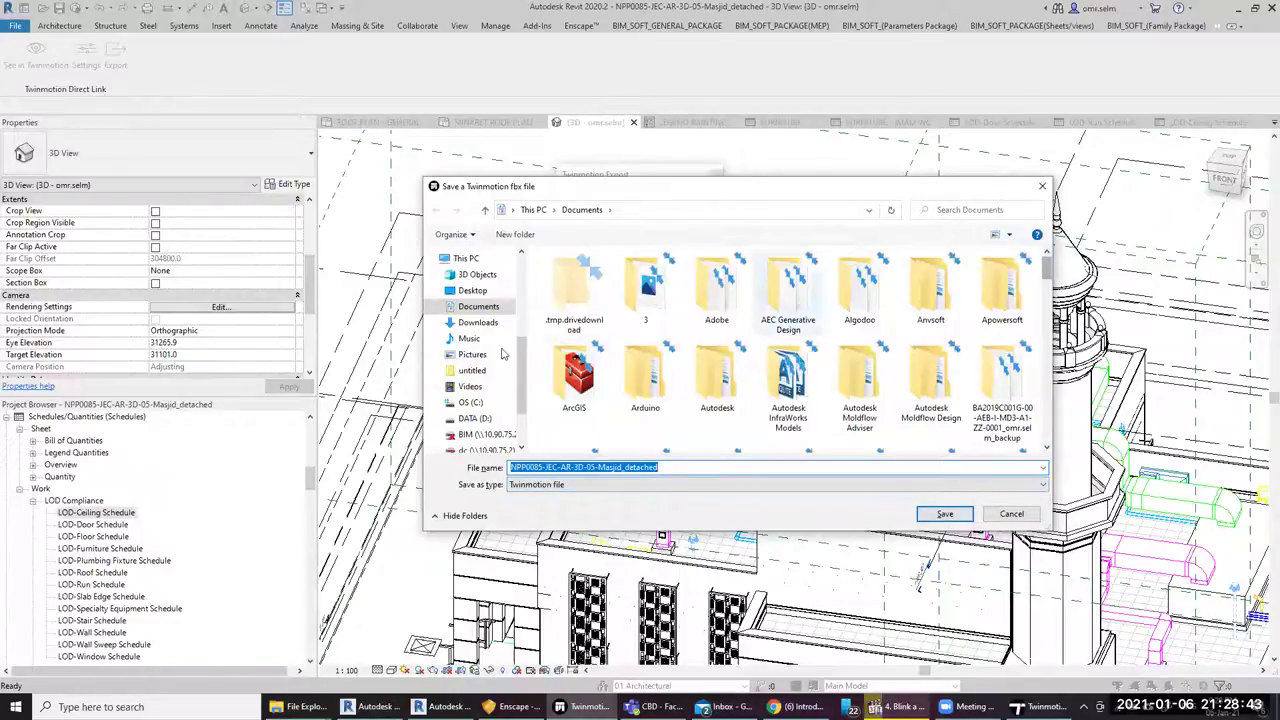
pyautogui.click(478, 418)
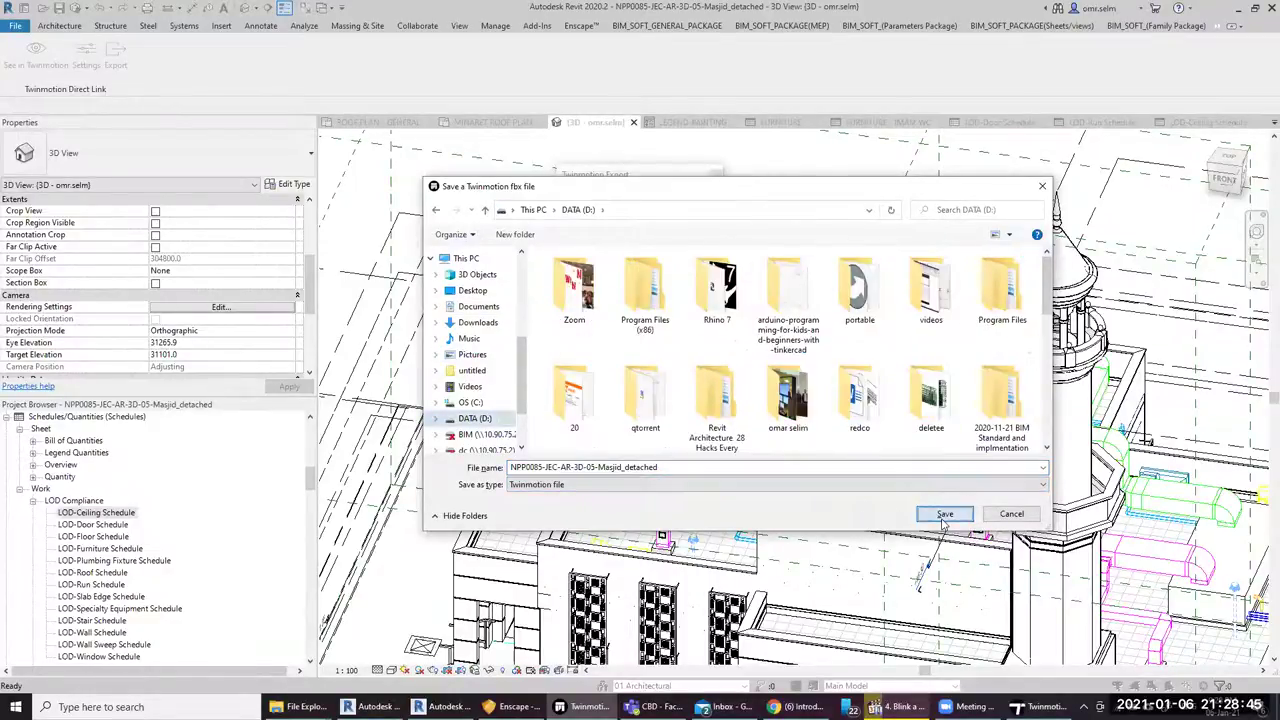
pyautogui.click(944, 513)
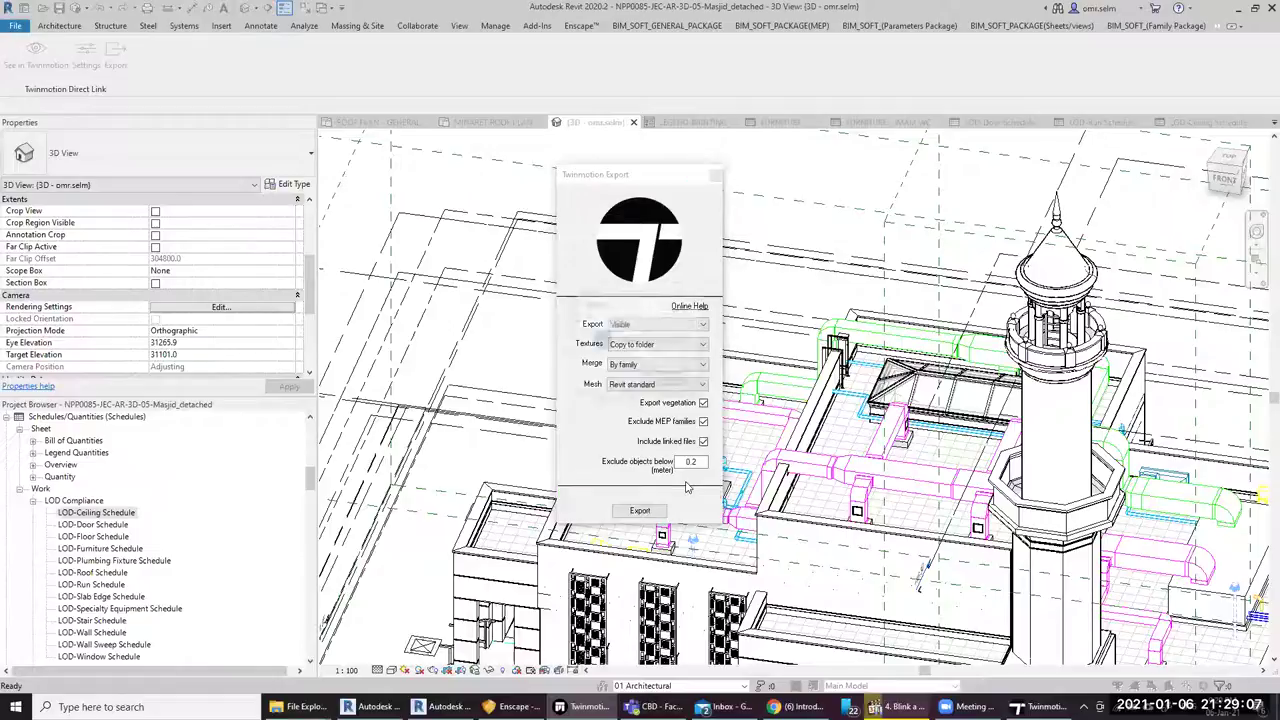
pyautogui.click(668, 383)
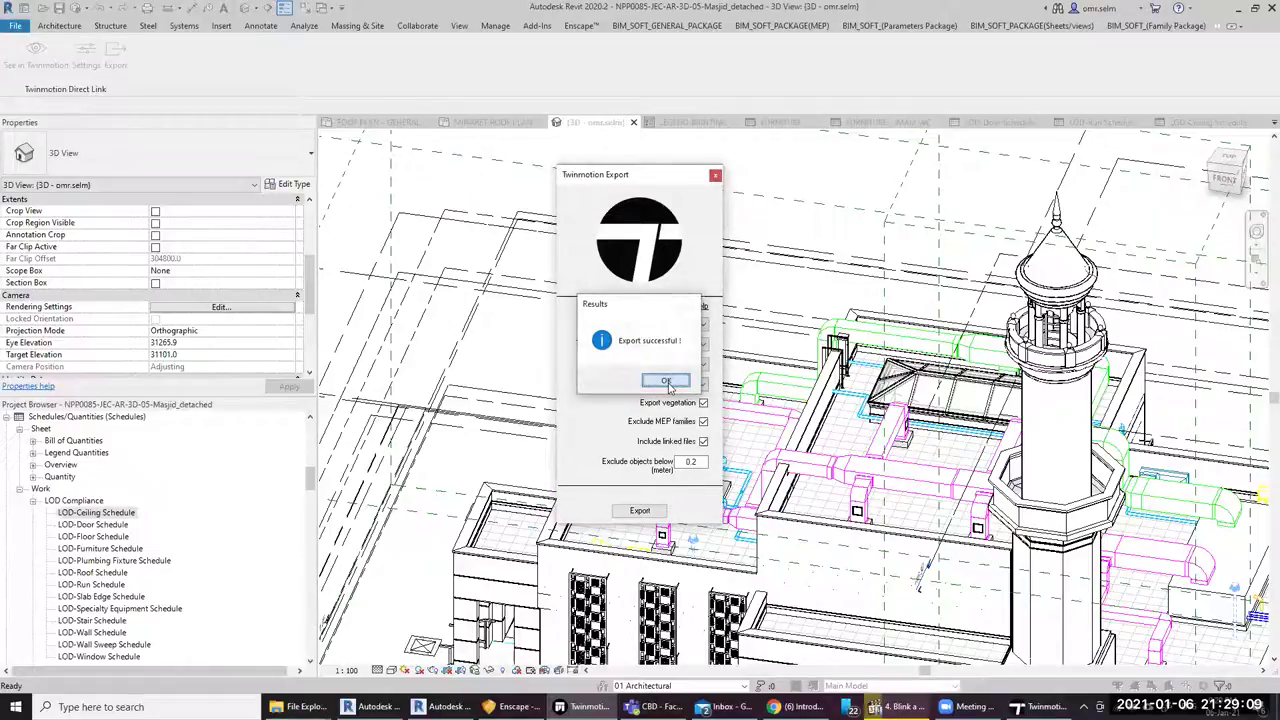
pyautogui.click(715, 175)
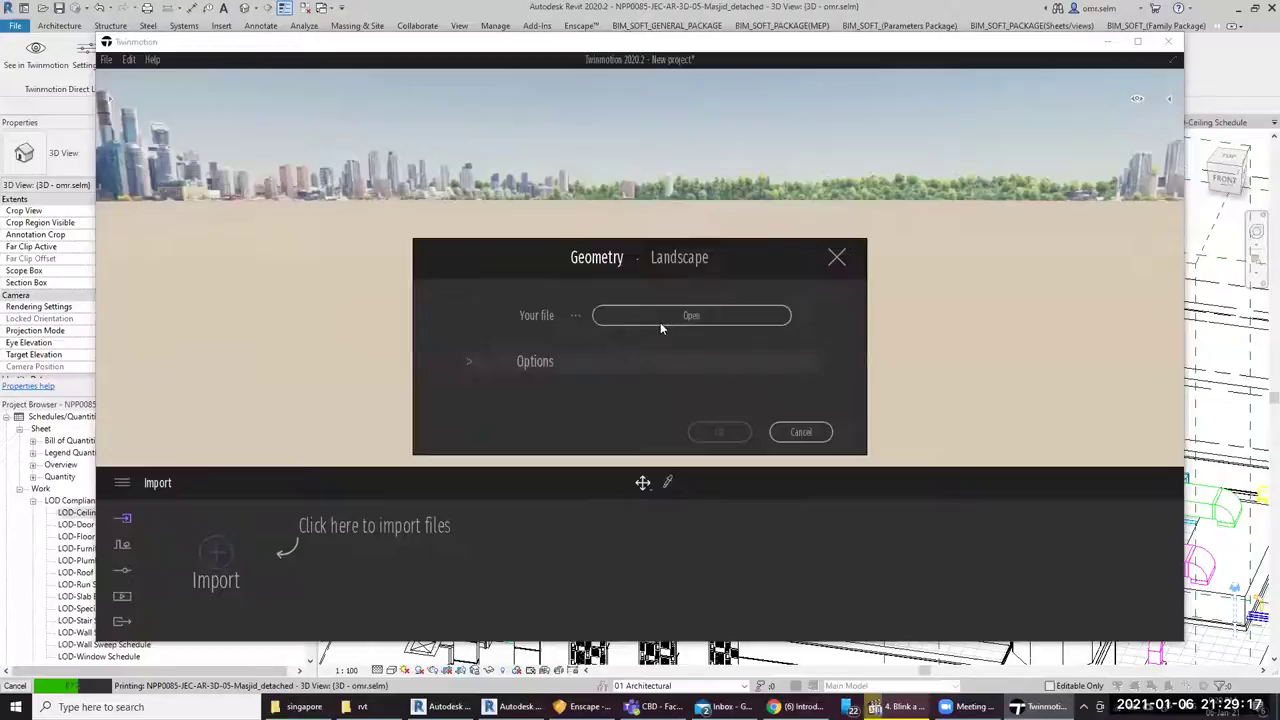
# Import the Masjid FBX from DATA (D:), resolve the material conflict, and orbit to the whole mosque
pyautogui.click(691, 315)
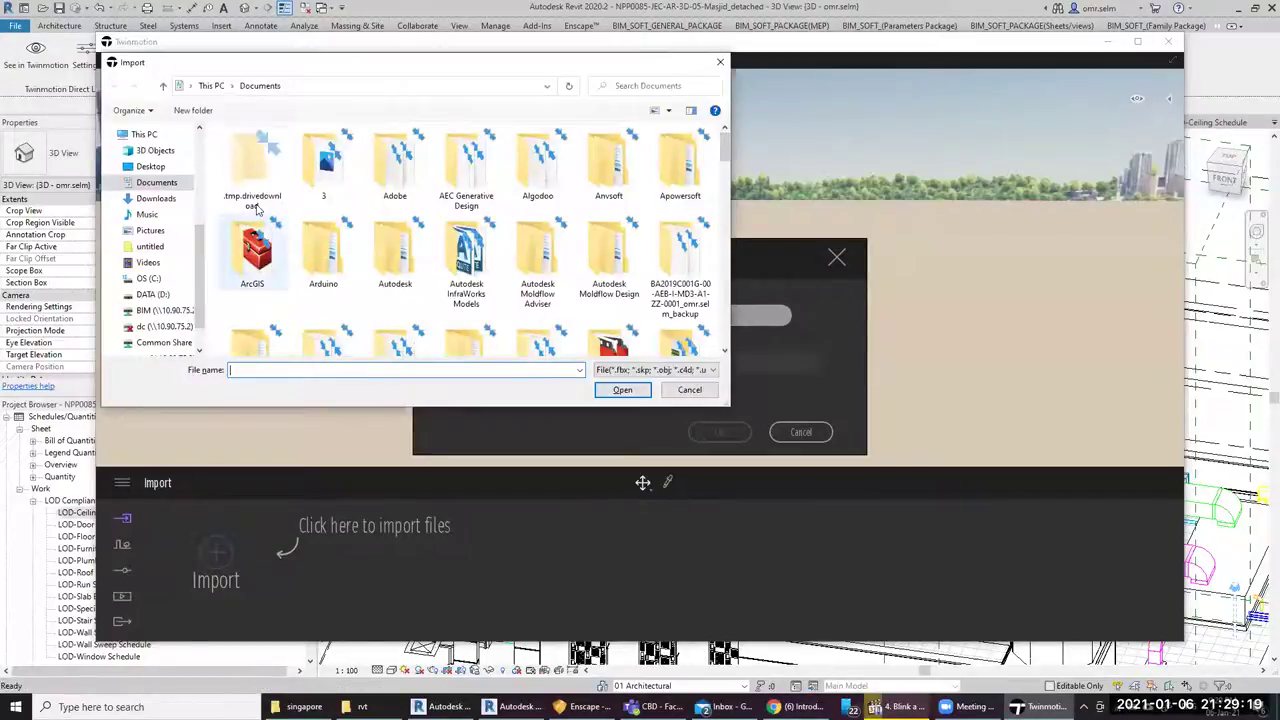
pyautogui.click(160, 294)
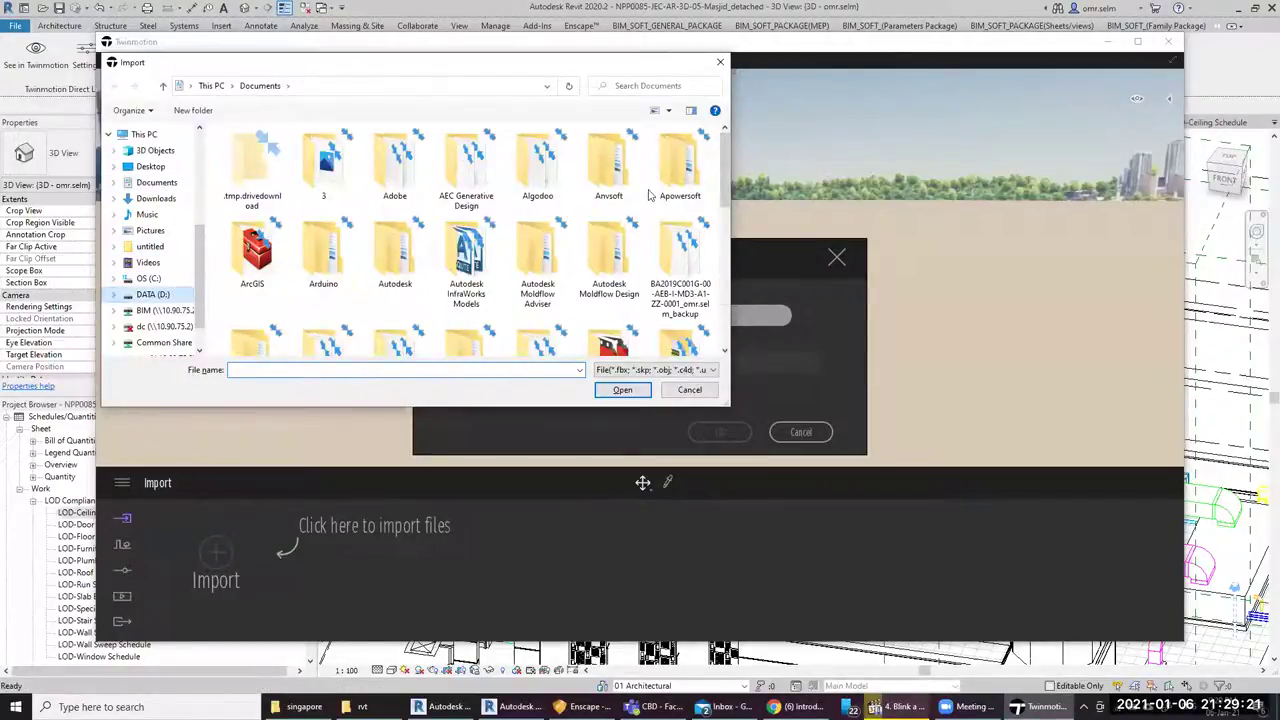
pyautogui.doubleClick(260, 195)
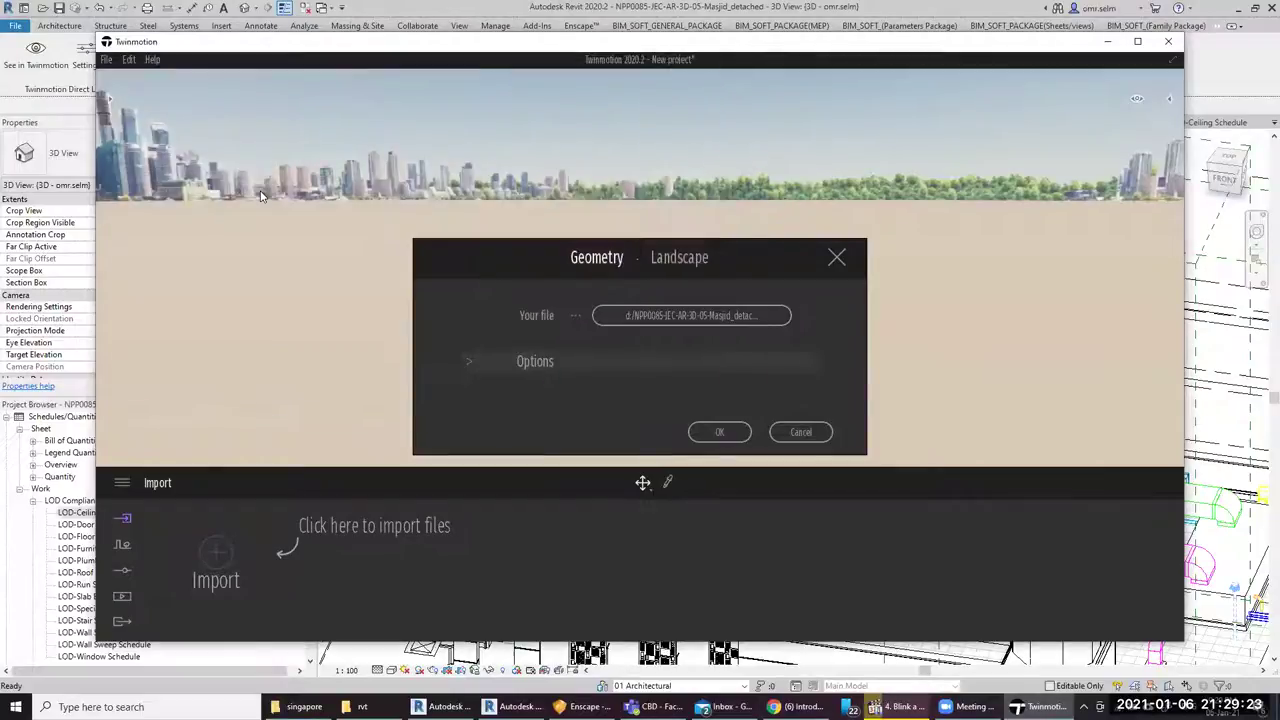
pyautogui.click(722, 434)
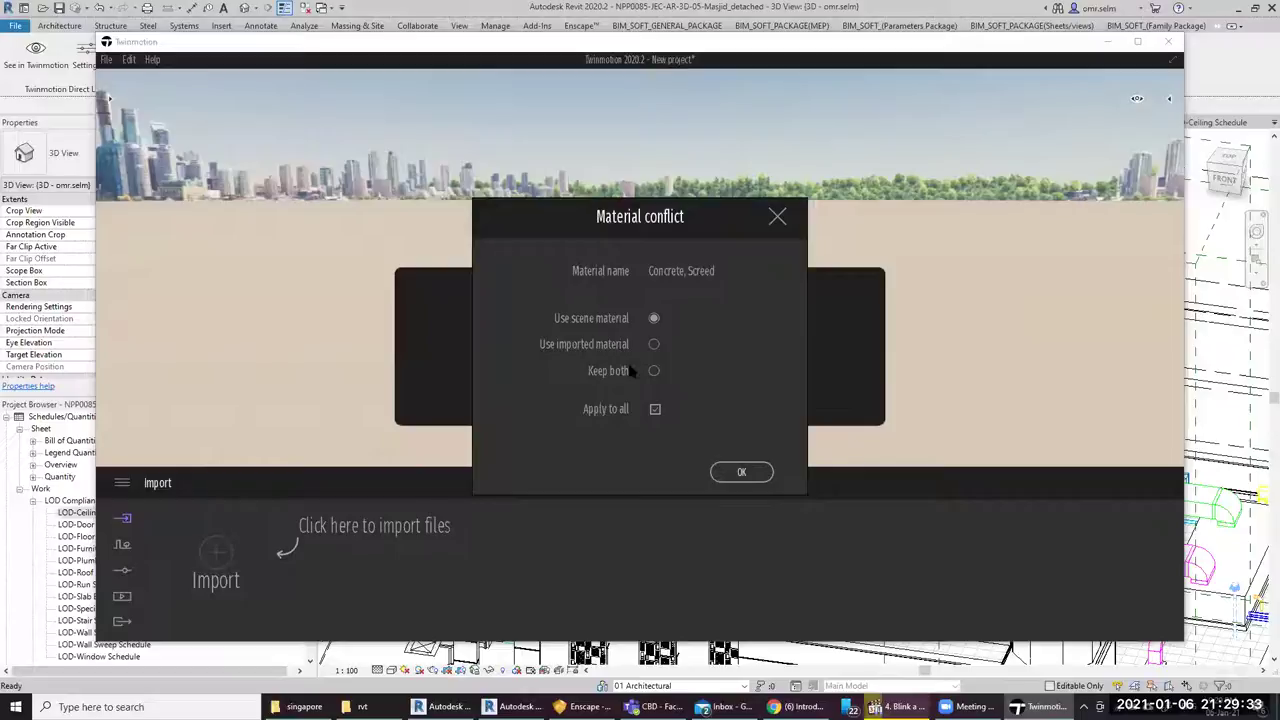
pyautogui.press('Return')
pyautogui.moveTo(563, 343)
pyautogui.mouseDown()
pyautogui.moveTo(450, 340)
pyautogui.moveTo(603, 337)
pyautogui.mouseUp()
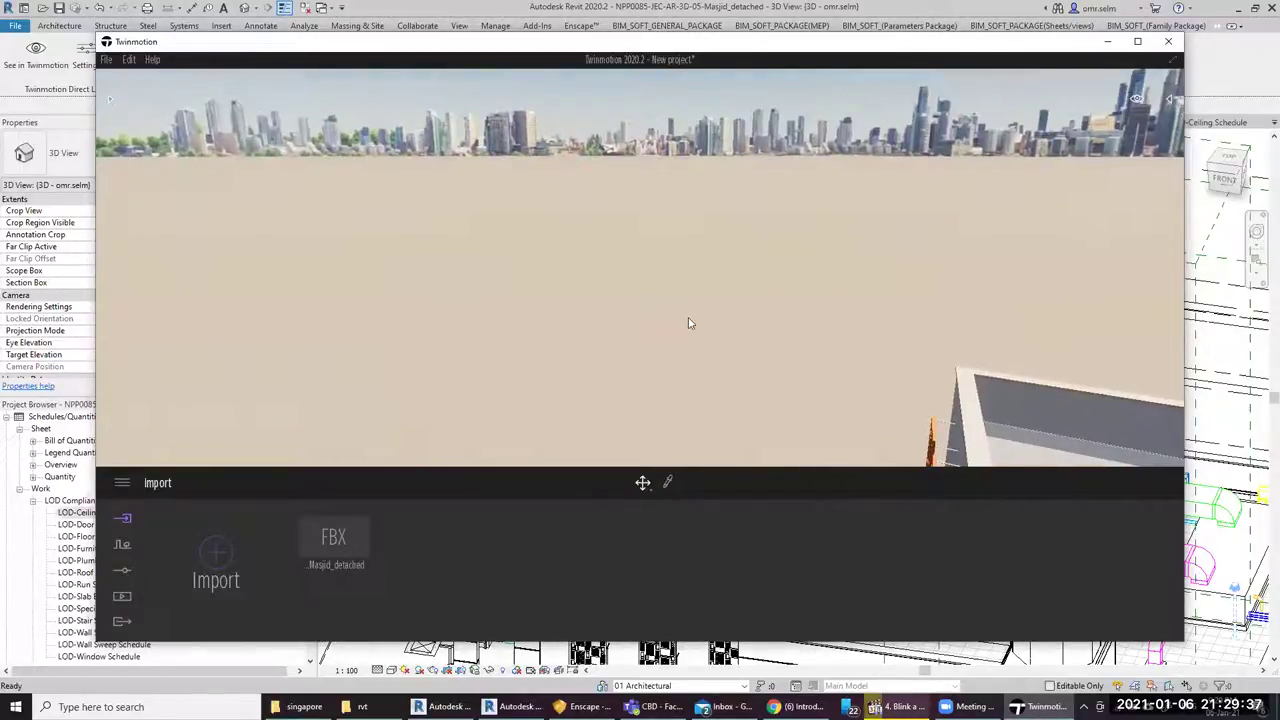
pyautogui.moveTo(688, 323)
pyautogui.mouseDown()
pyautogui.moveTo(694, 311)
pyautogui.moveTo(478, 125)
pyautogui.mouseUp()
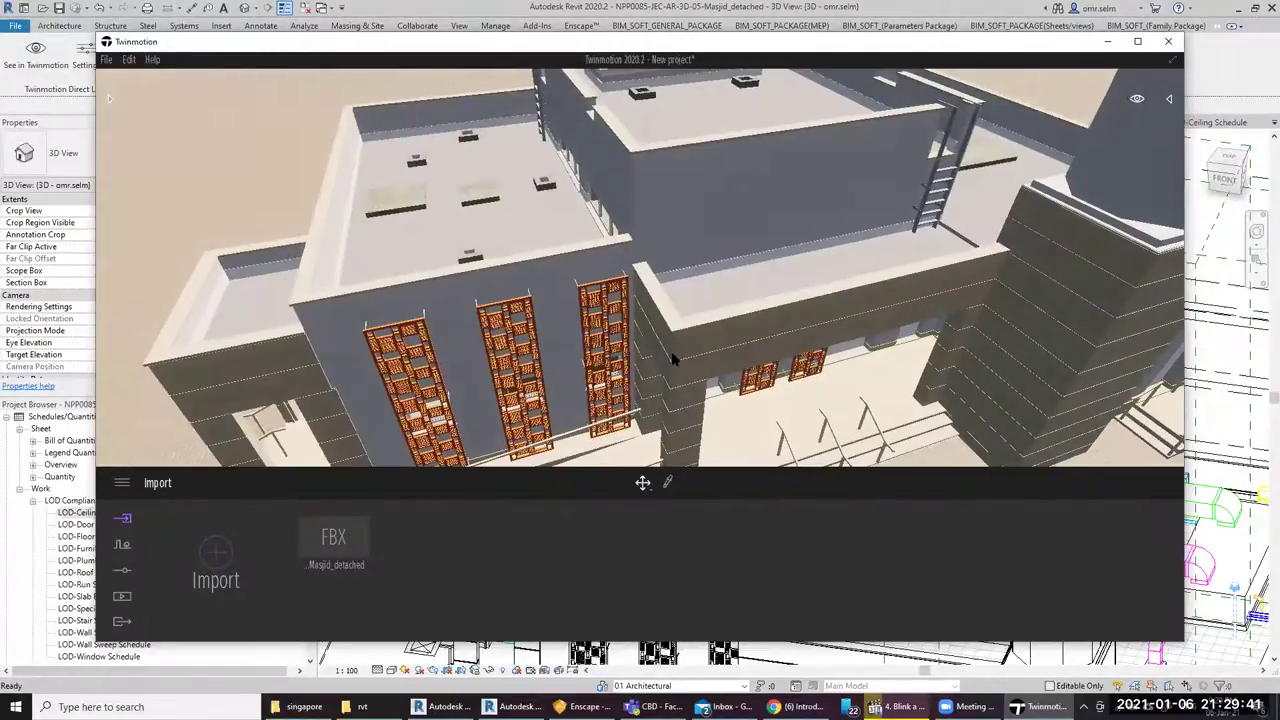
pyautogui.scroll(-2, 672, 360)
pyautogui.scroll(-2, 665, 350)
pyautogui.moveTo(659, 338)
pyautogui.mouseDown()
pyautogui.moveTo(610, 273)
pyautogui.moveTo(643, 236)
pyautogui.mouseUp()
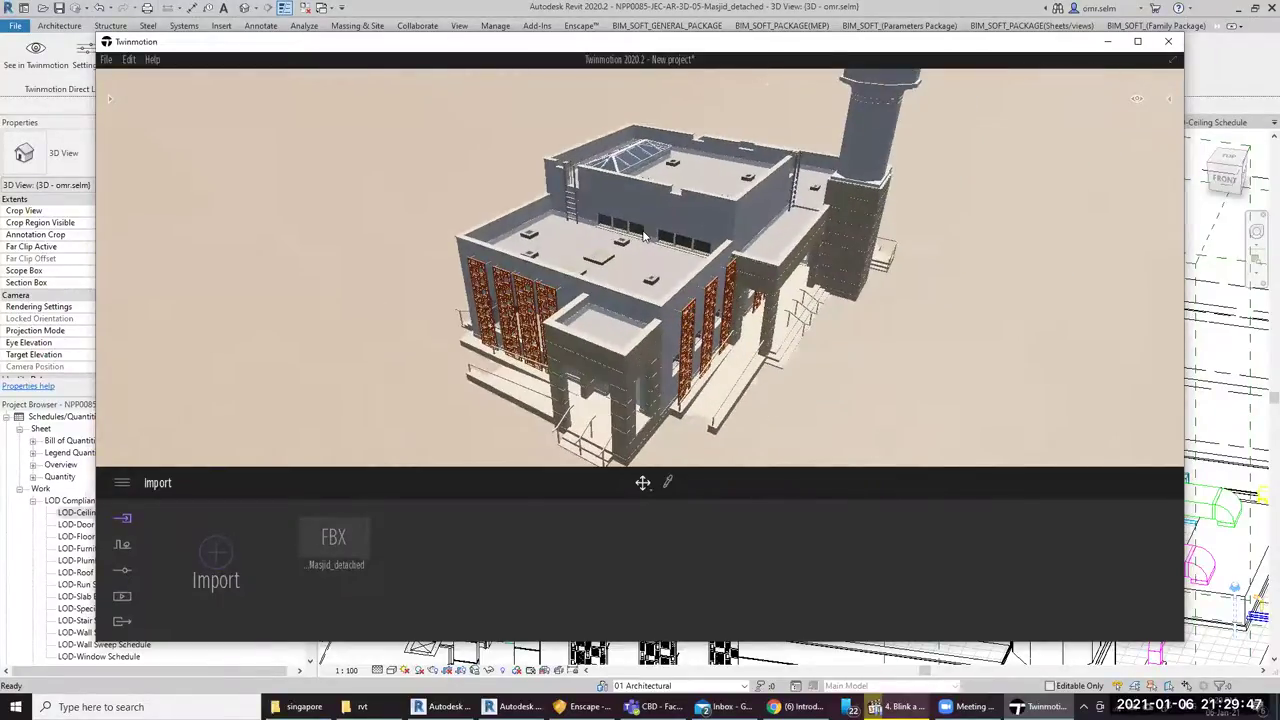
pyautogui.moveTo(687, 168)
pyautogui.mouseDown()
pyautogui.moveTo(686, 259)
pyautogui.moveTo(720, 214)
pyautogui.moveTo(640, 300)
pyautogui.mouseUp()
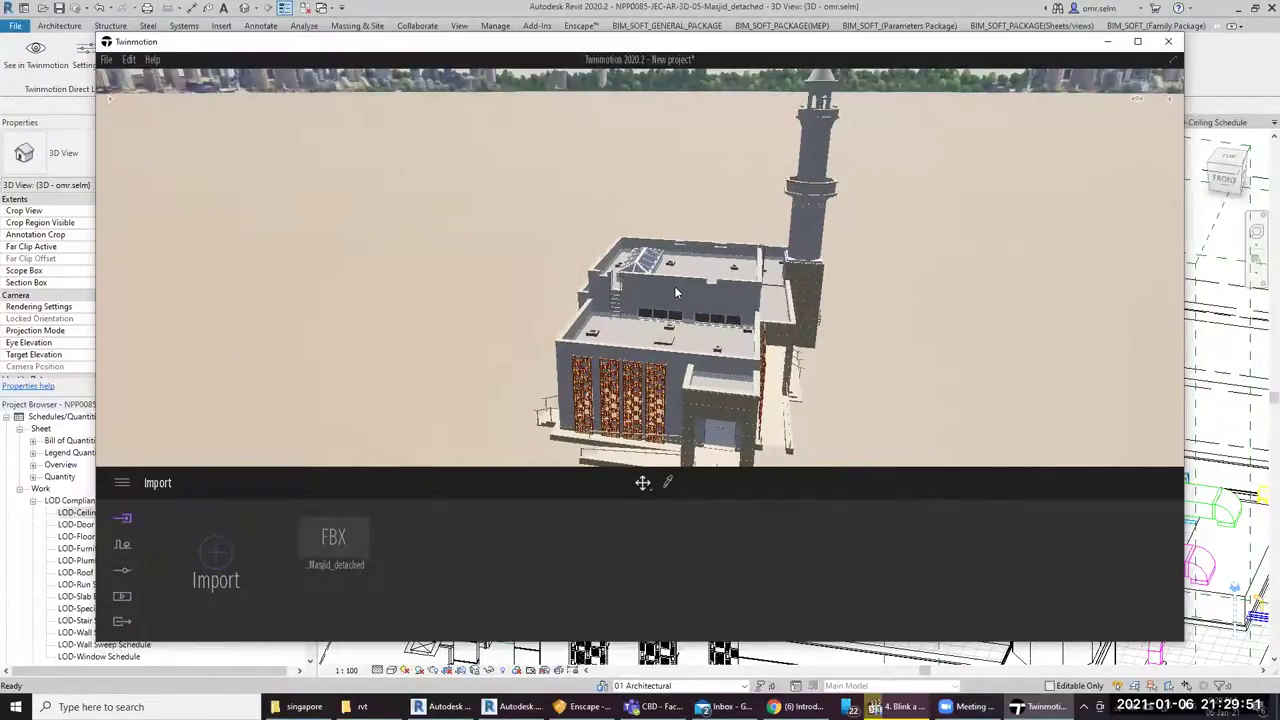
# Start a Twinmotion character path at the mosque entrance
pyautogui.click(122, 544)
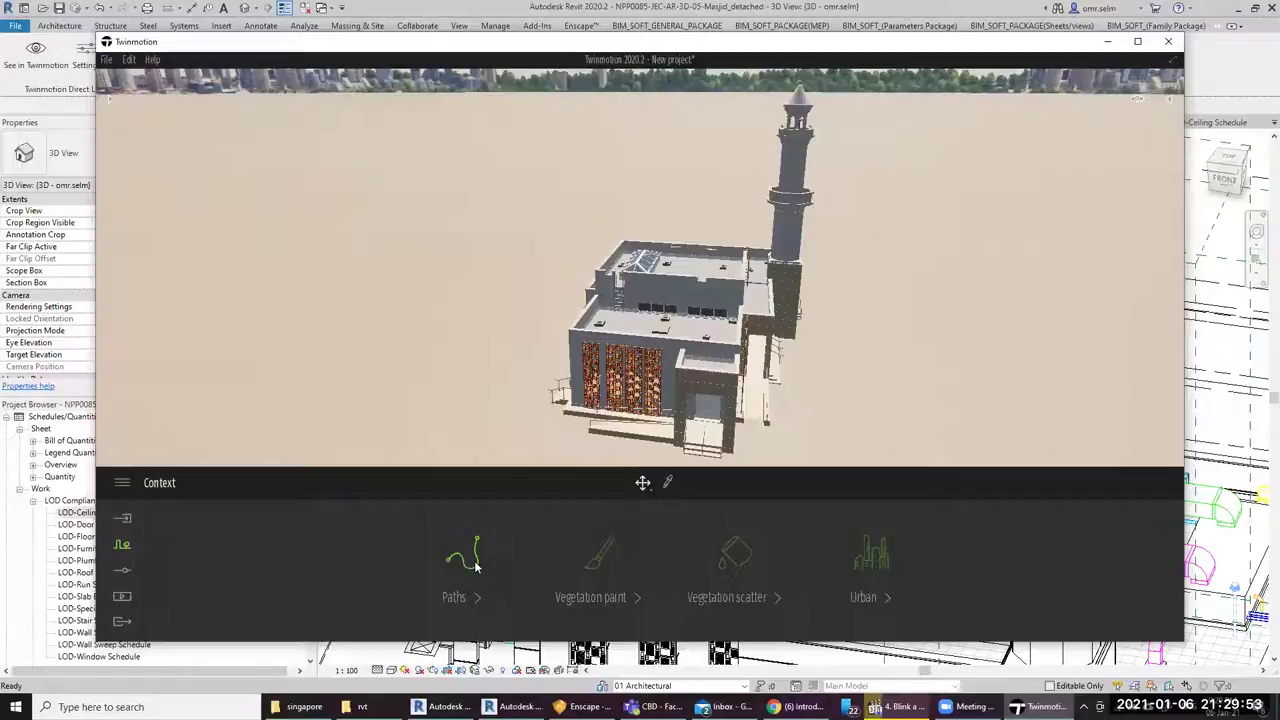
pyautogui.click(476, 598)
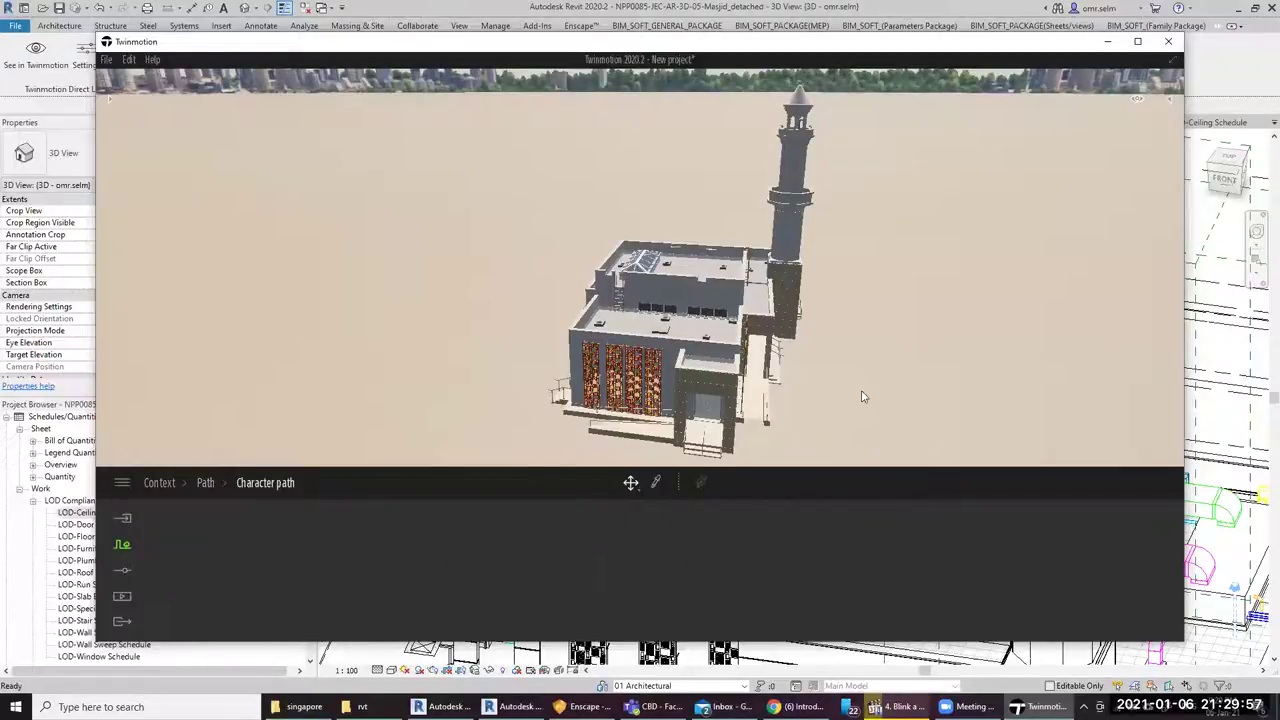
pyautogui.click(740, 438)
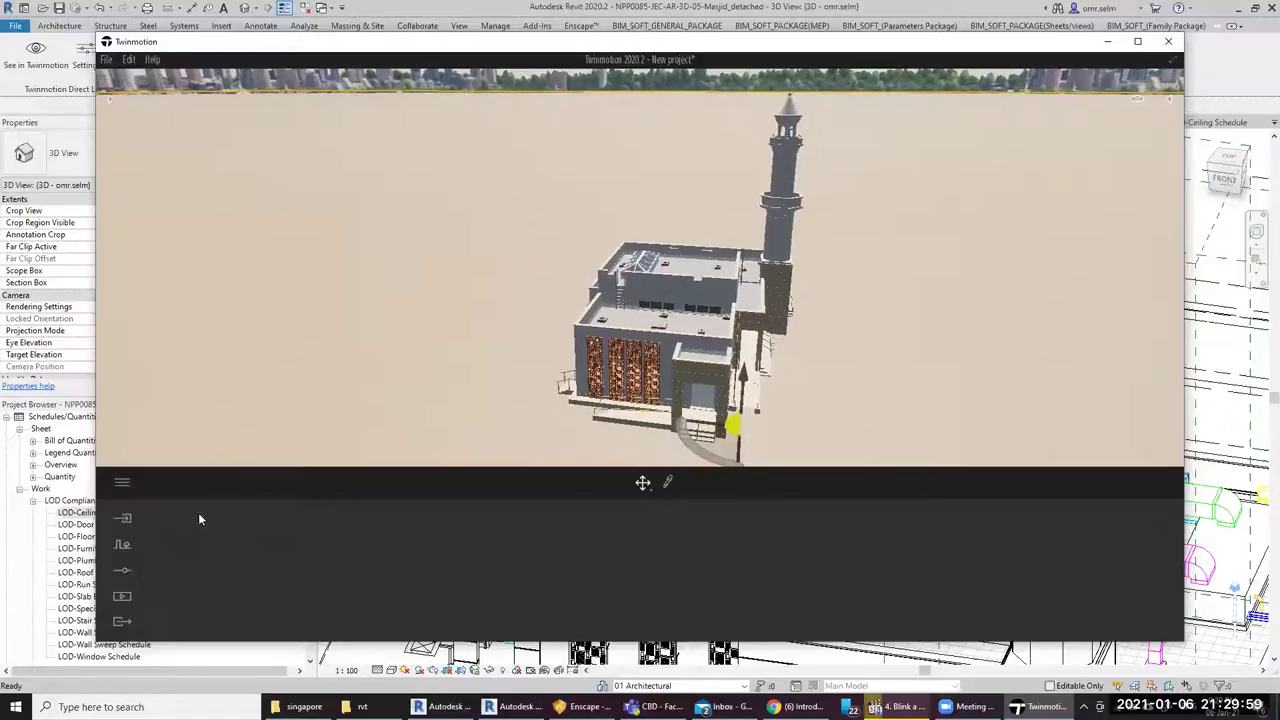
# Set the Twinmotion weather to overcast and bring the camera closer to the mosque
pyautogui.click(116, 548)
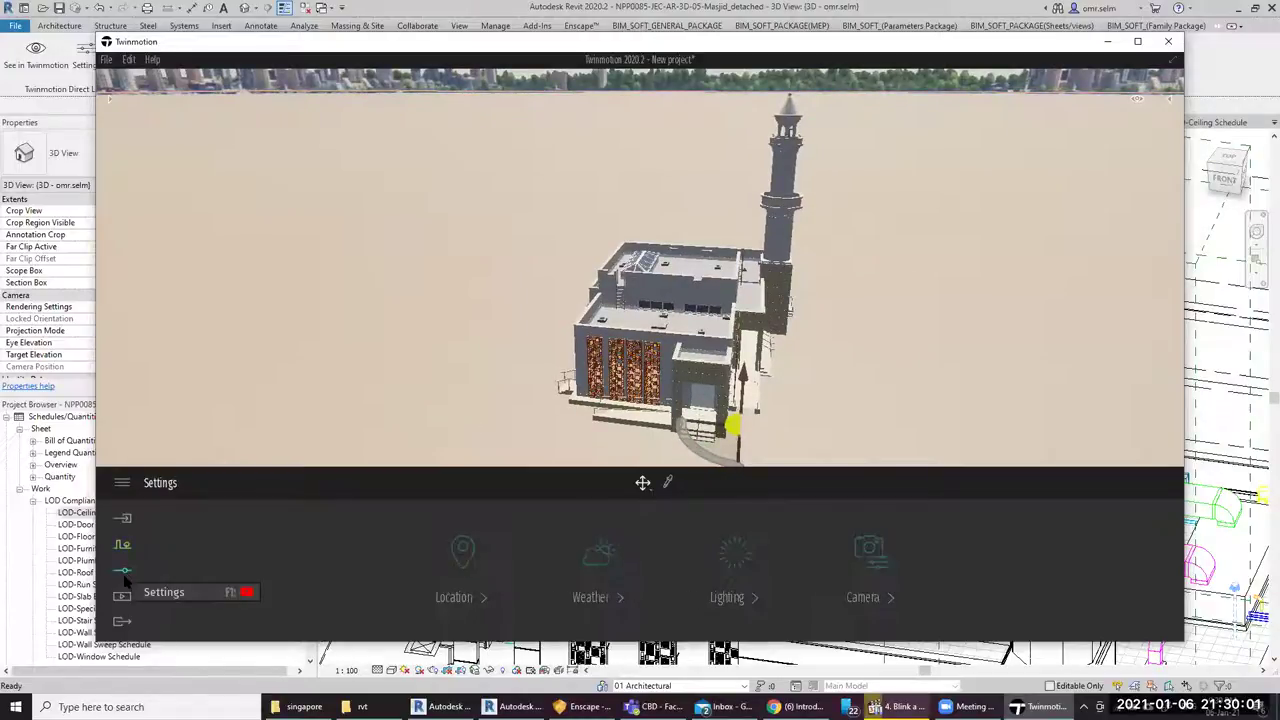
pyautogui.click(640, 576)
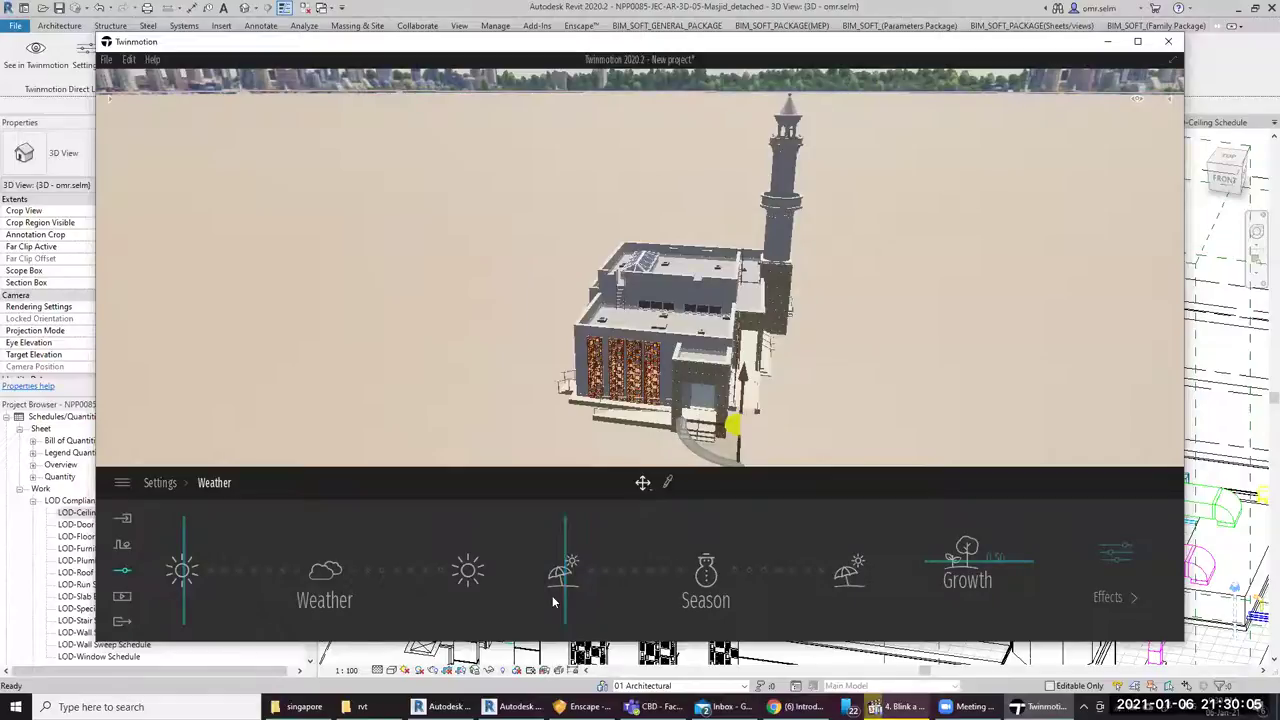
pyautogui.click(300, 595)
pyautogui.moveTo(327, 595); pyautogui.dragTo(336, 590)
pyautogui.moveTo(700, 420); pyautogui.dragTo(703, 358, button='right')
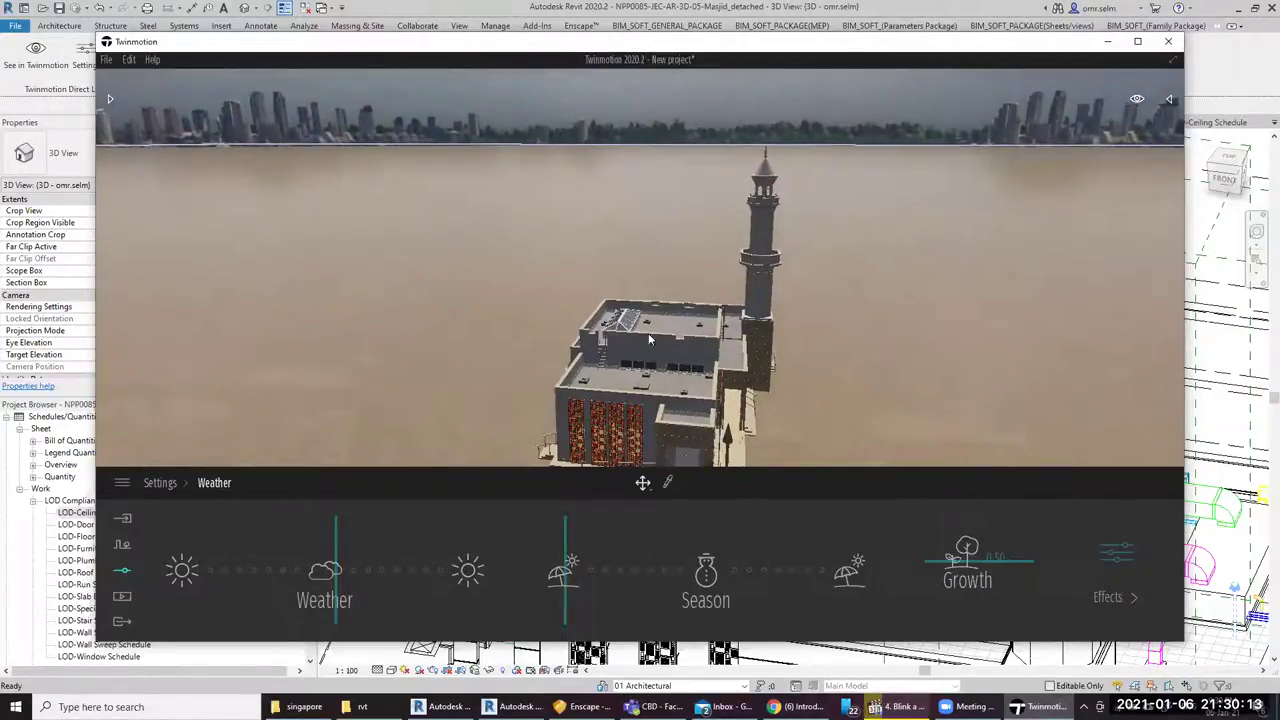
pyautogui.moveTo(648, 333); pyautogui.dragTo(660, 230, button='right')
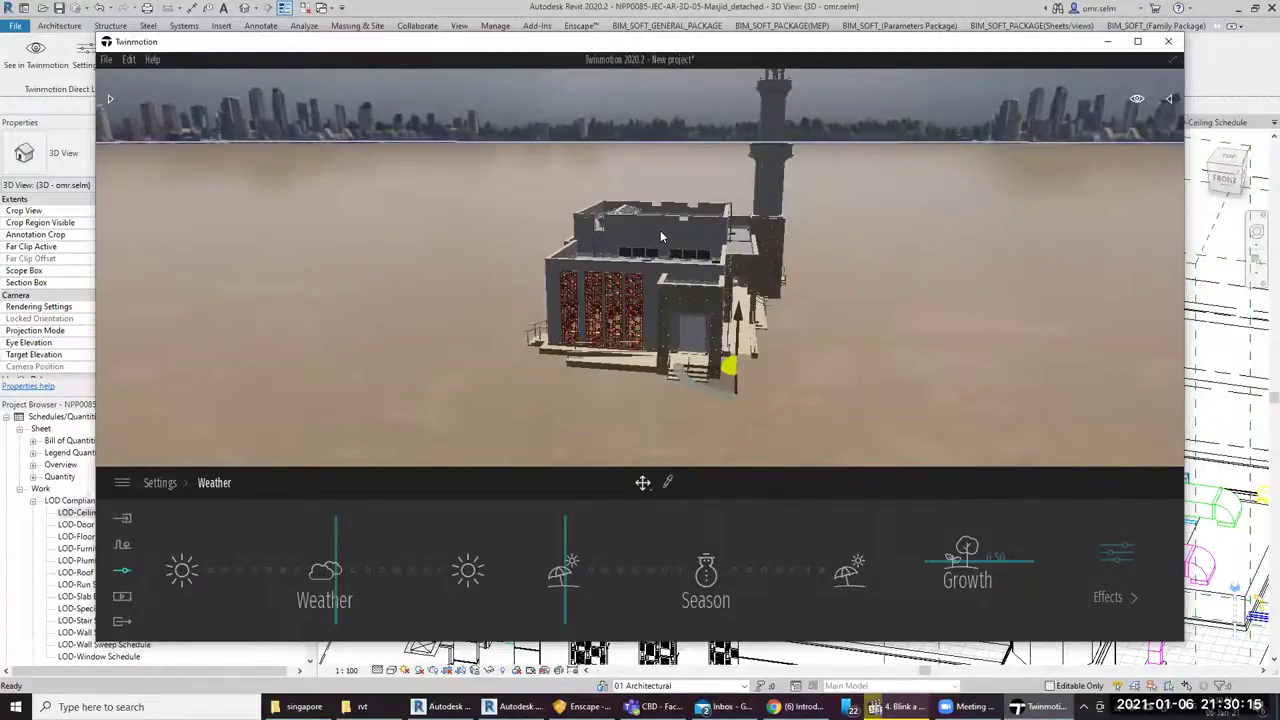
pyautogui.scroll(3, 660, 237)
pyautogui.scroll(3, 779, 270)
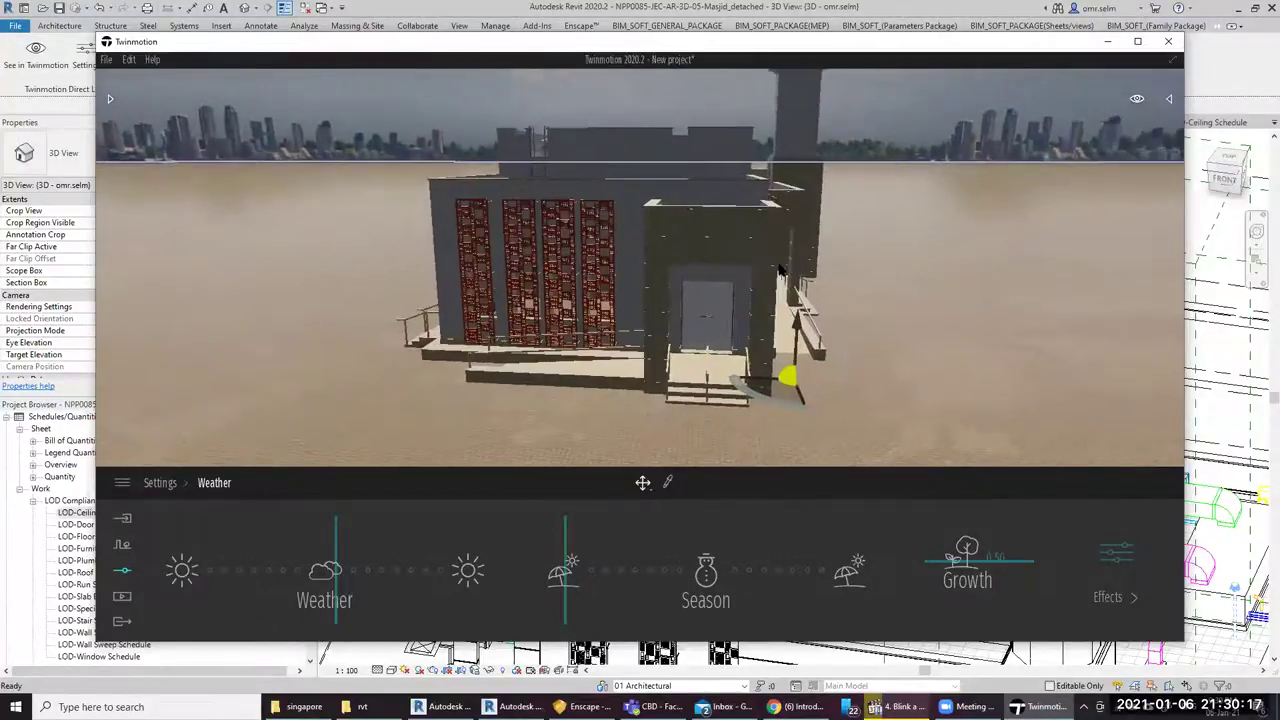
# Change the season to winter, vegetation growth to 0.37 and wind direction to 167°
pyautogui.moveTo(565, 575); pyautogui.dragTo(783, 580)
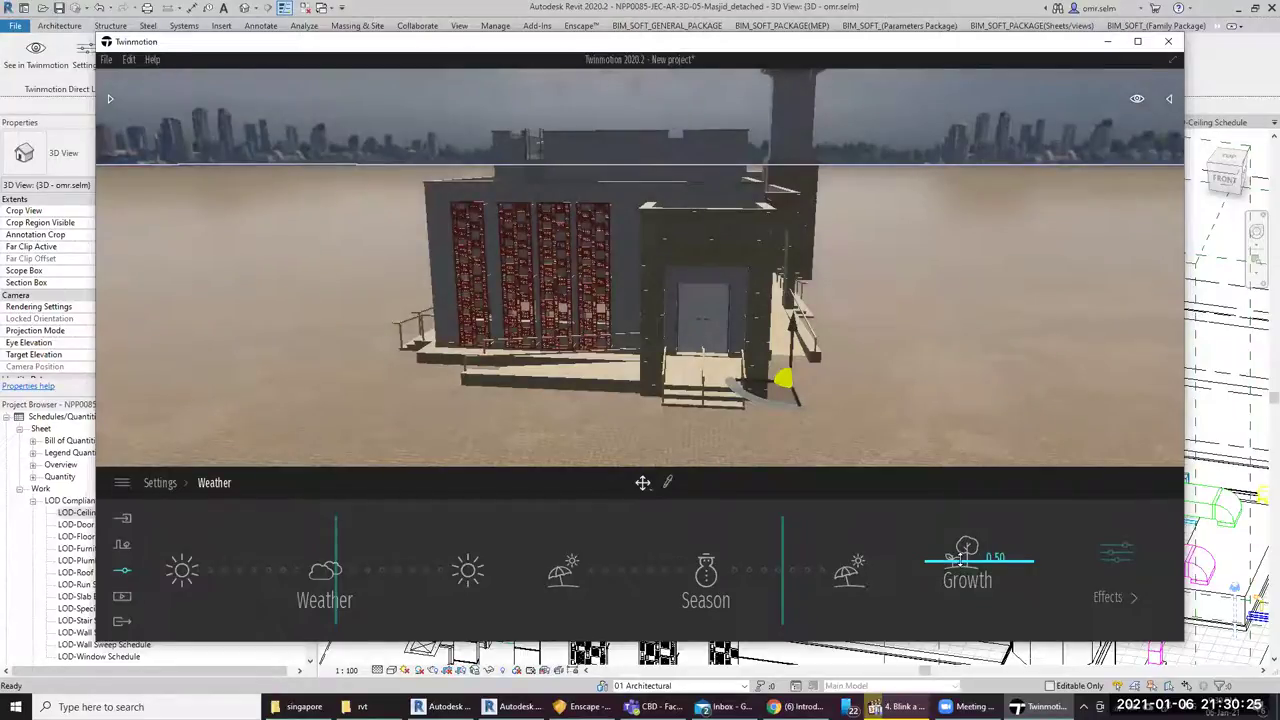
pyautogui.moveTo(964, 566); pyautogui.dragTo(1132, 555)
pyautogui.moveTo(548, 590); pyautogui.dragTo(343, 596)
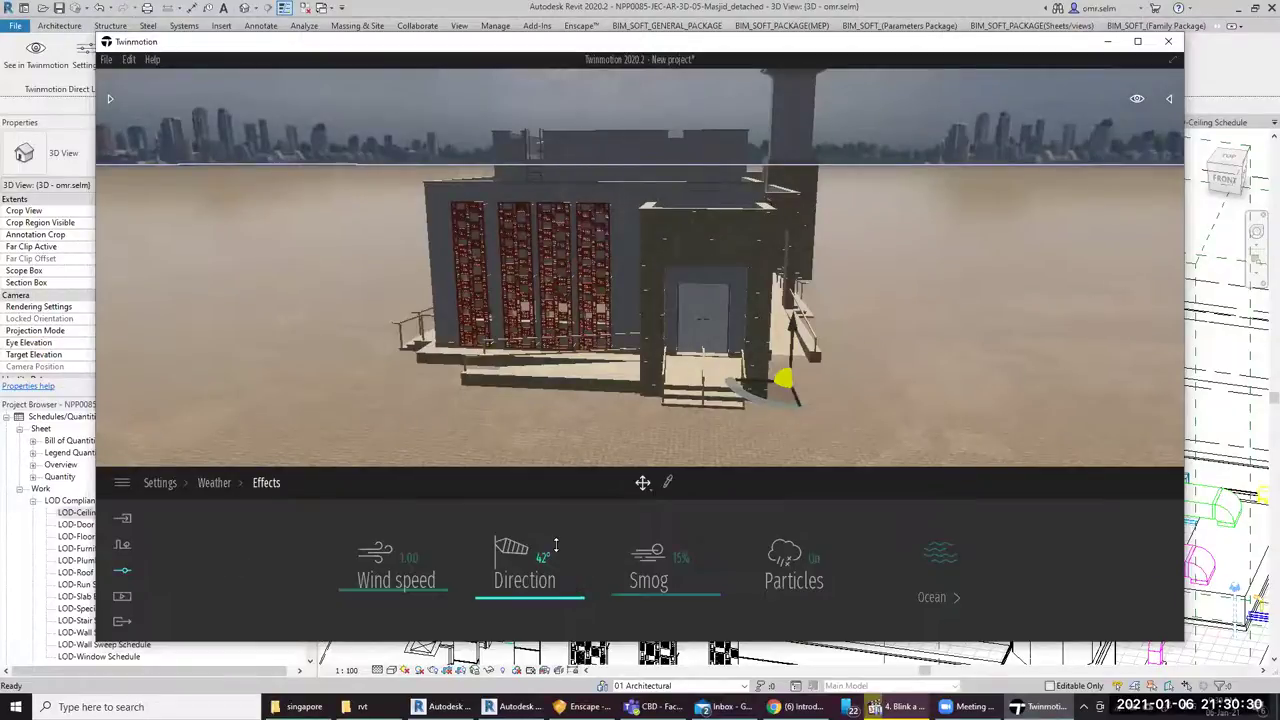
# Turn weather particles off and move the camera to the mosque's right side
pyautogui.click(813, 560)
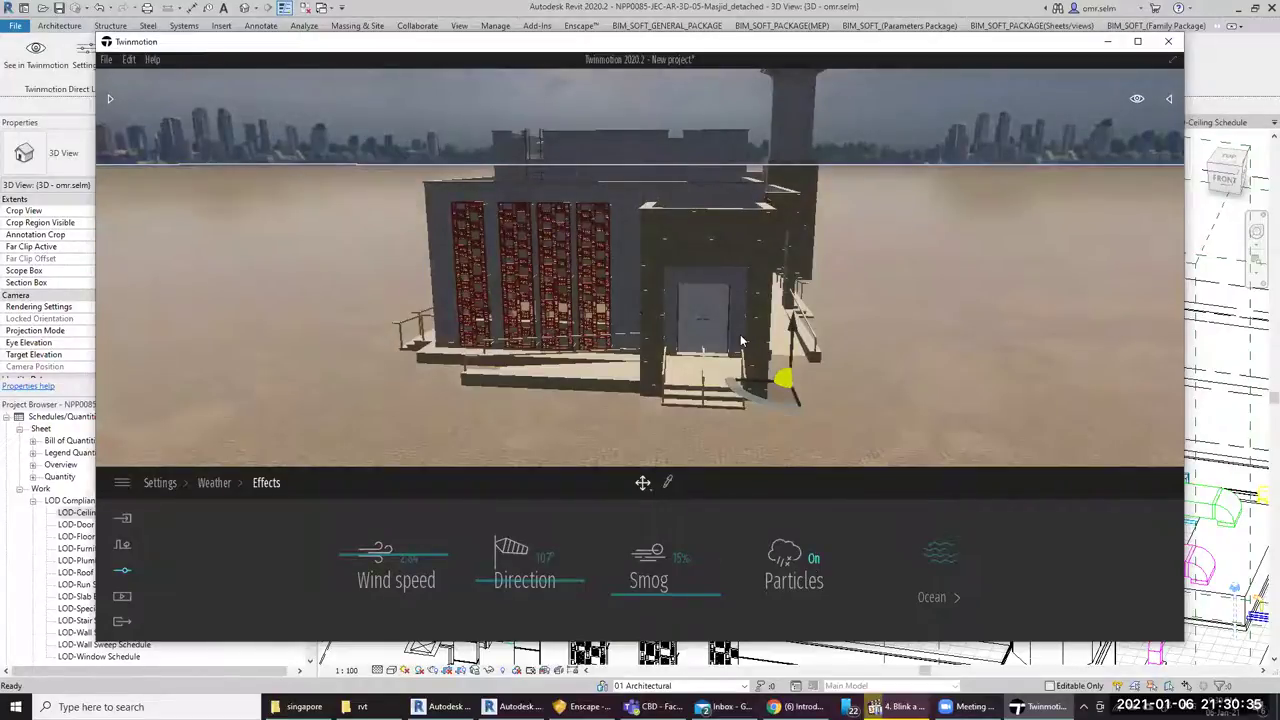
pyautogui.press('Up')
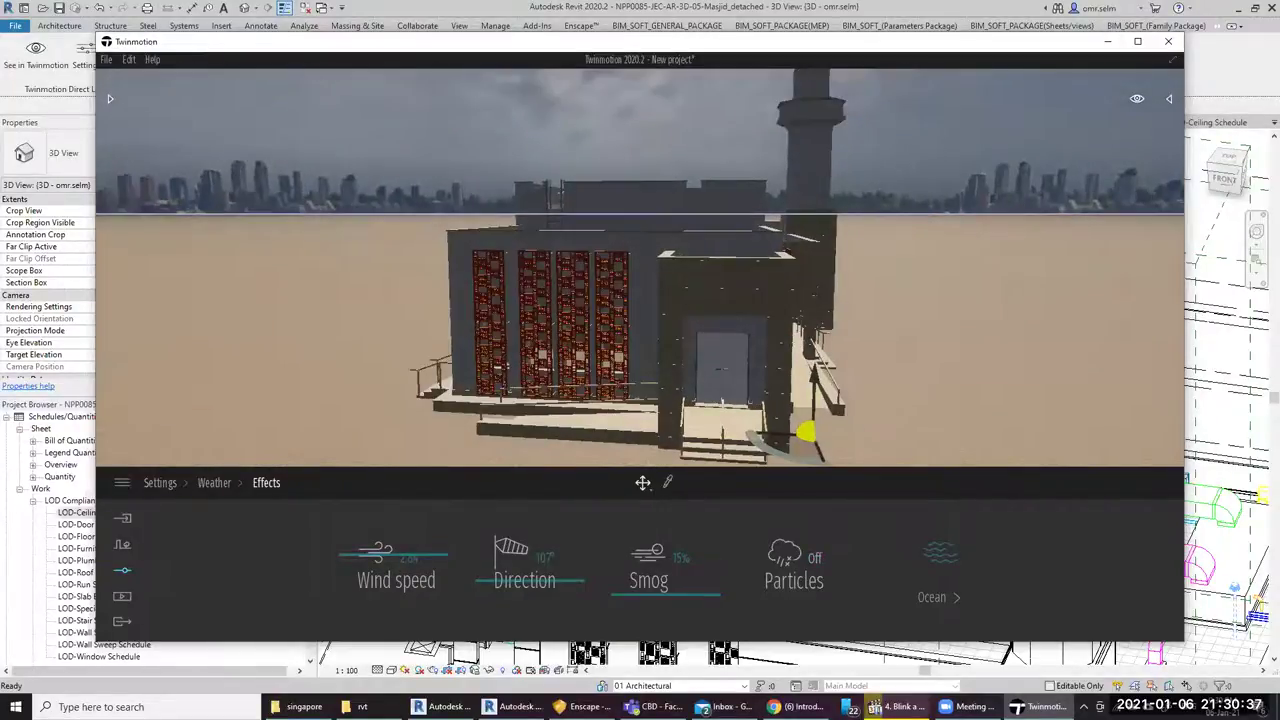
pyautogui.press('Up')
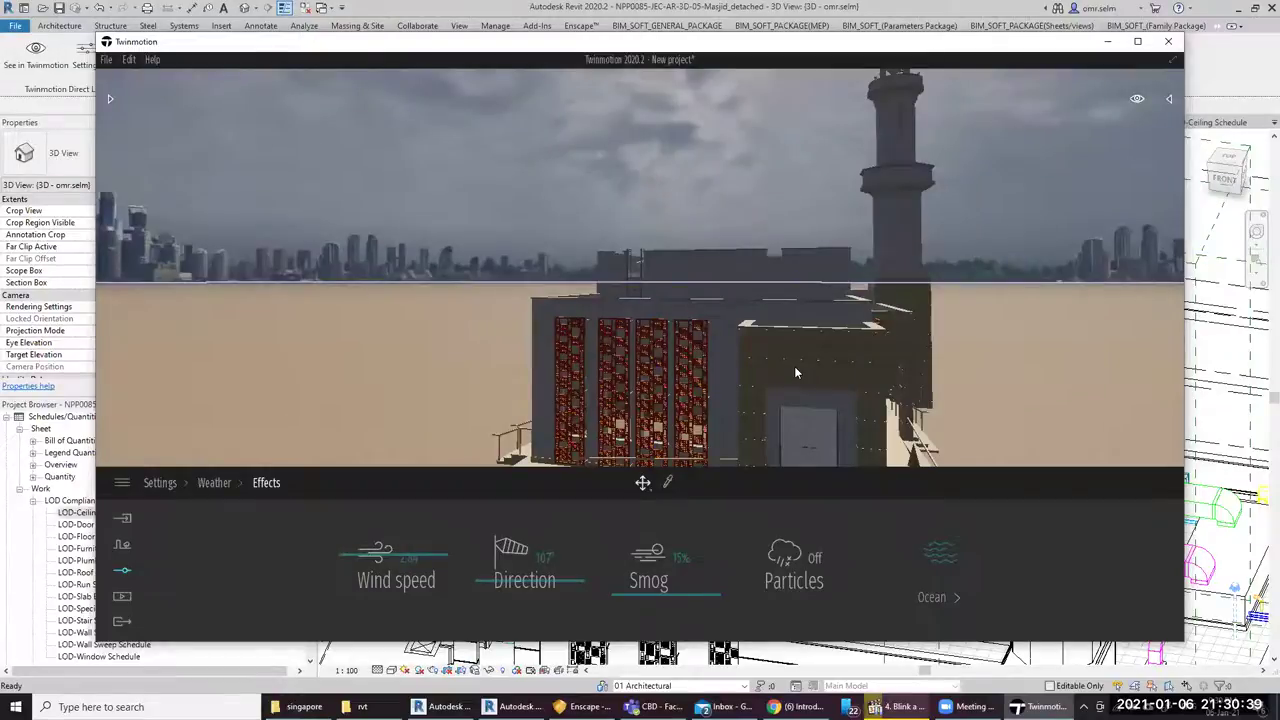
pyautogui.moveTo(796, 372); pyautogui.dragTo(1004, 225)
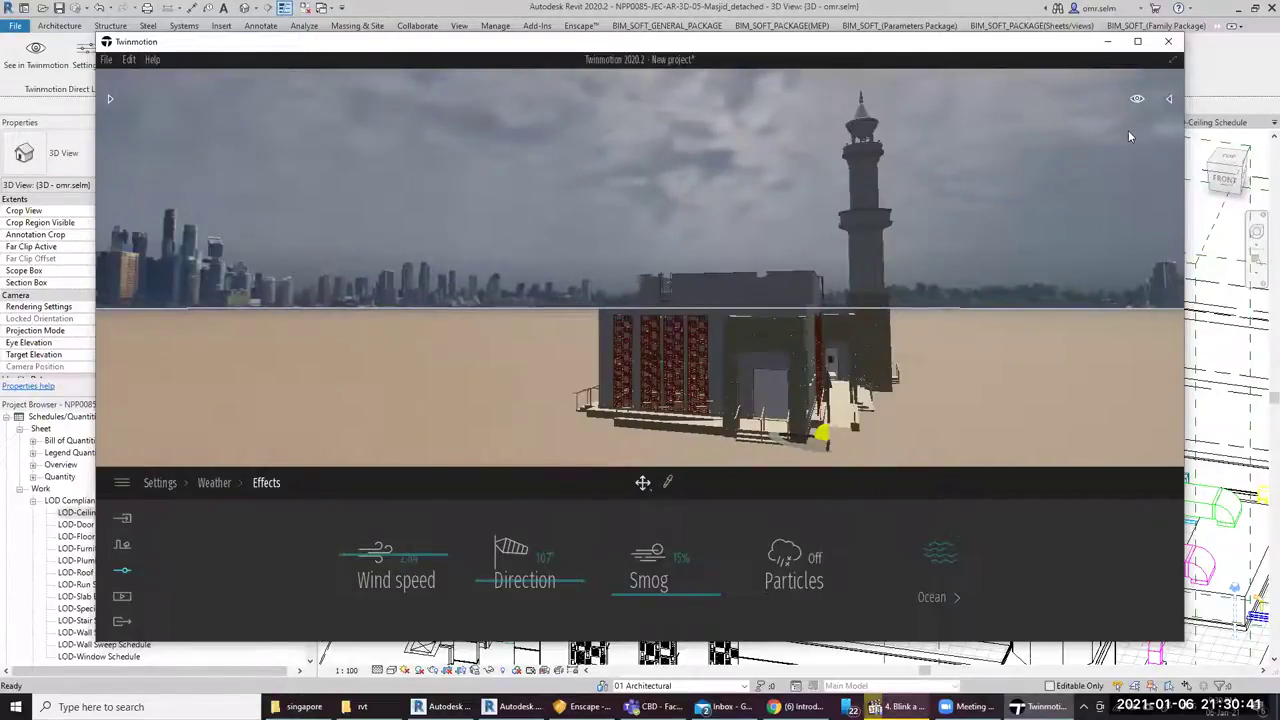
# Set the time of day to 12:17 and bring up the Media panel
pyautogui.click(1137, 98)
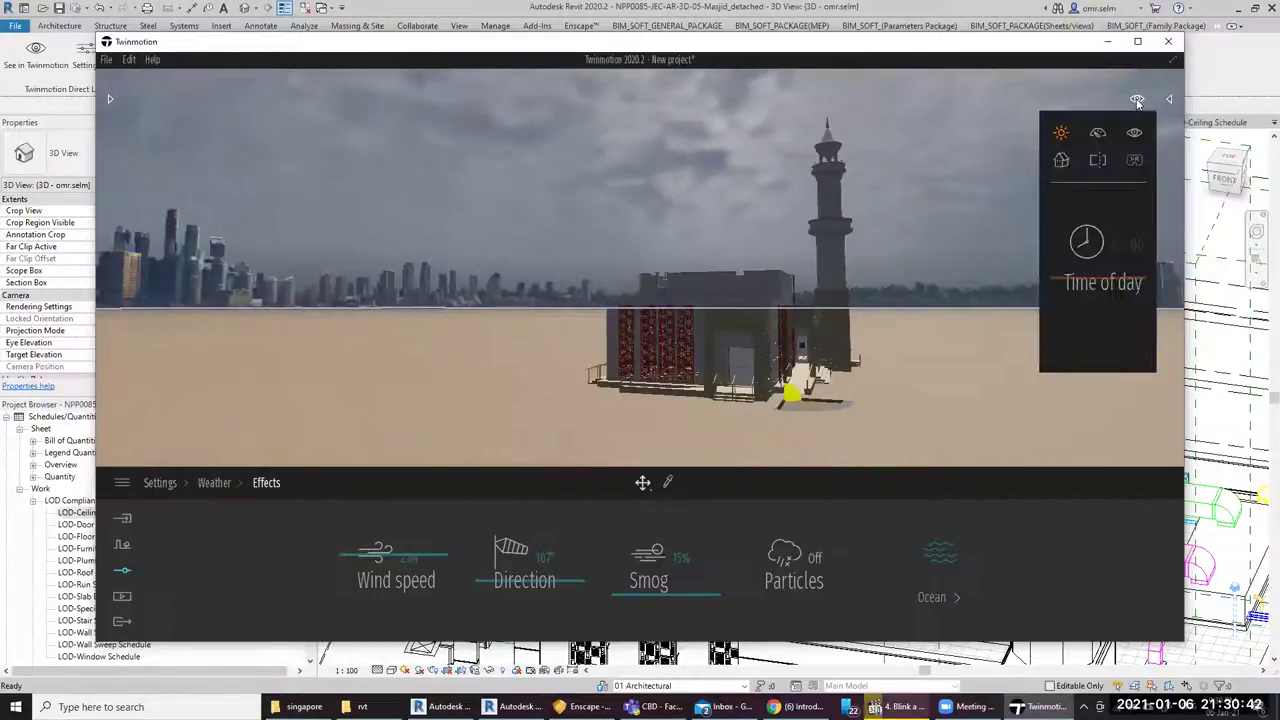
pyautogui.click(1096, 140)
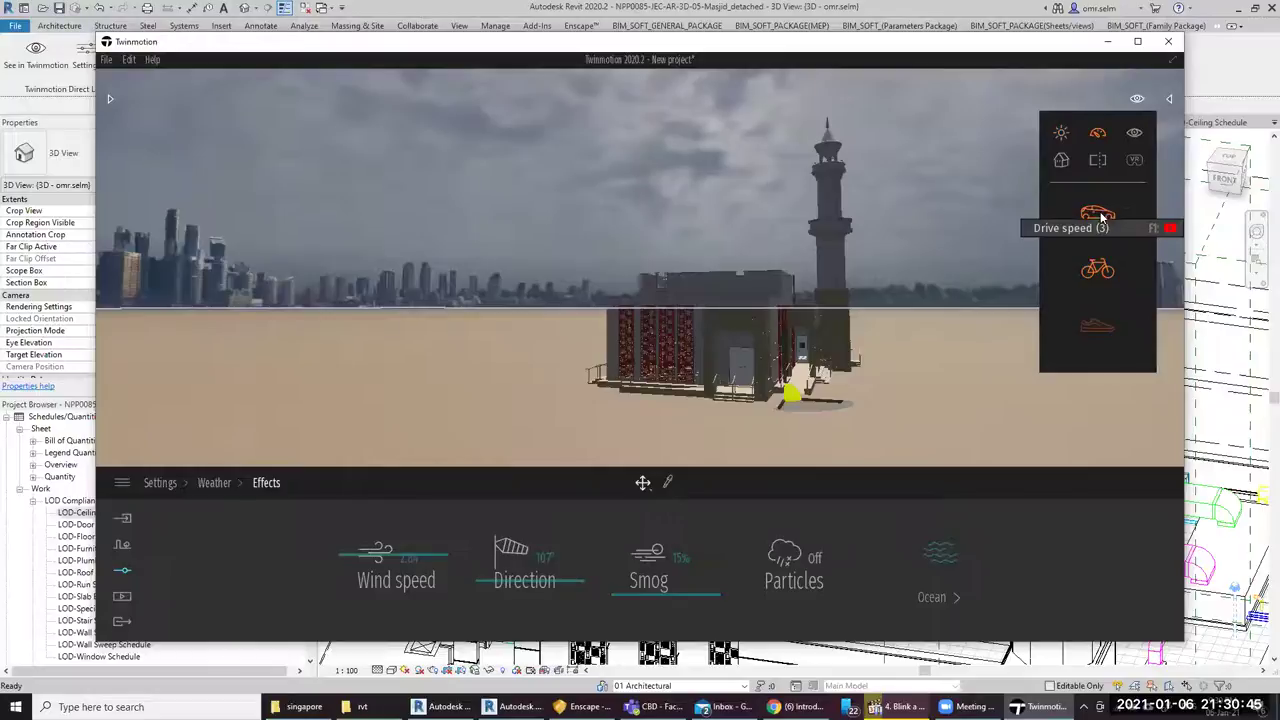
pyautogui.click(1061, 132)
pyautogui.moveTo(1112, 238); pyautogui.dragTo(1118, 237)
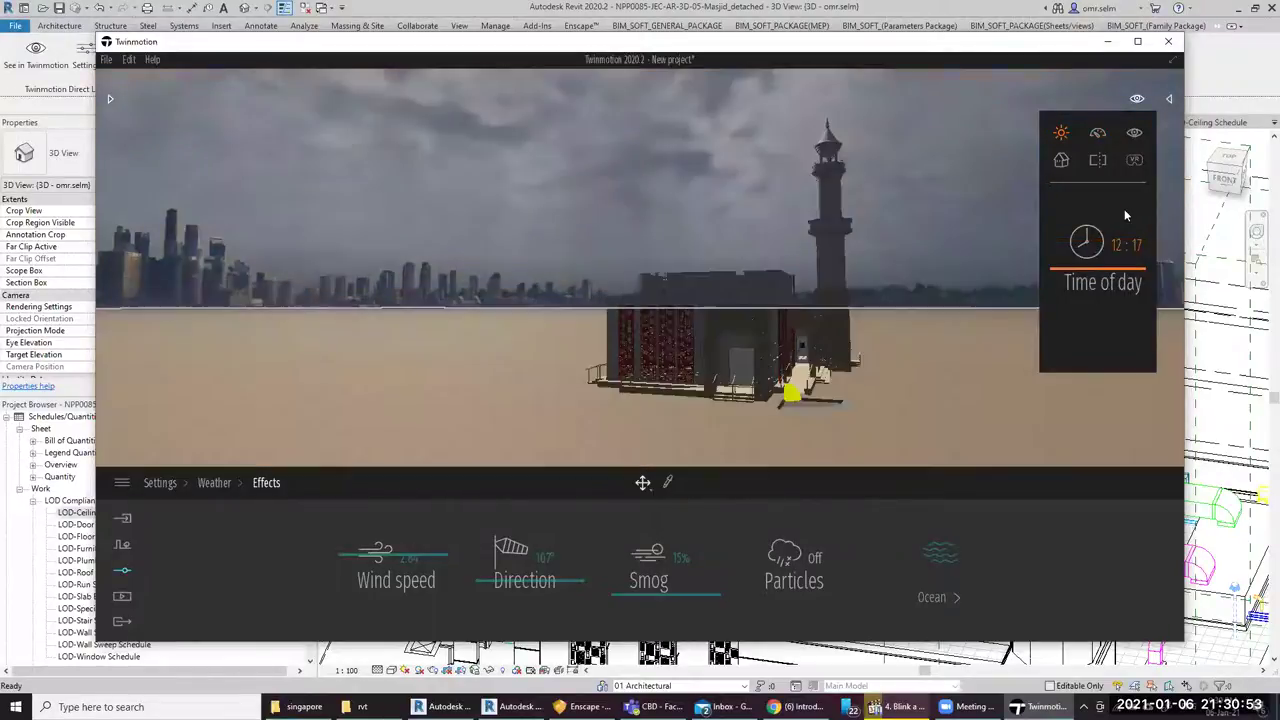
pyautogui.click(1134, 162)
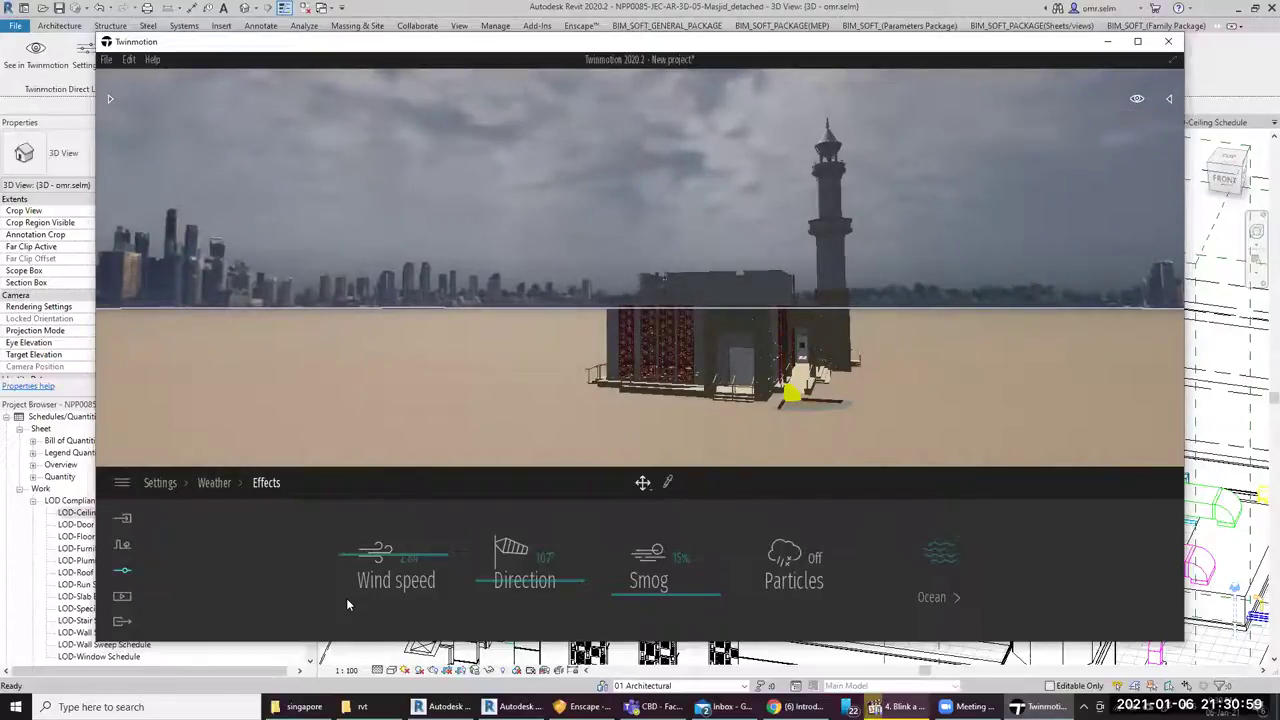
pyautogui.hotkey('ctrl', '4')
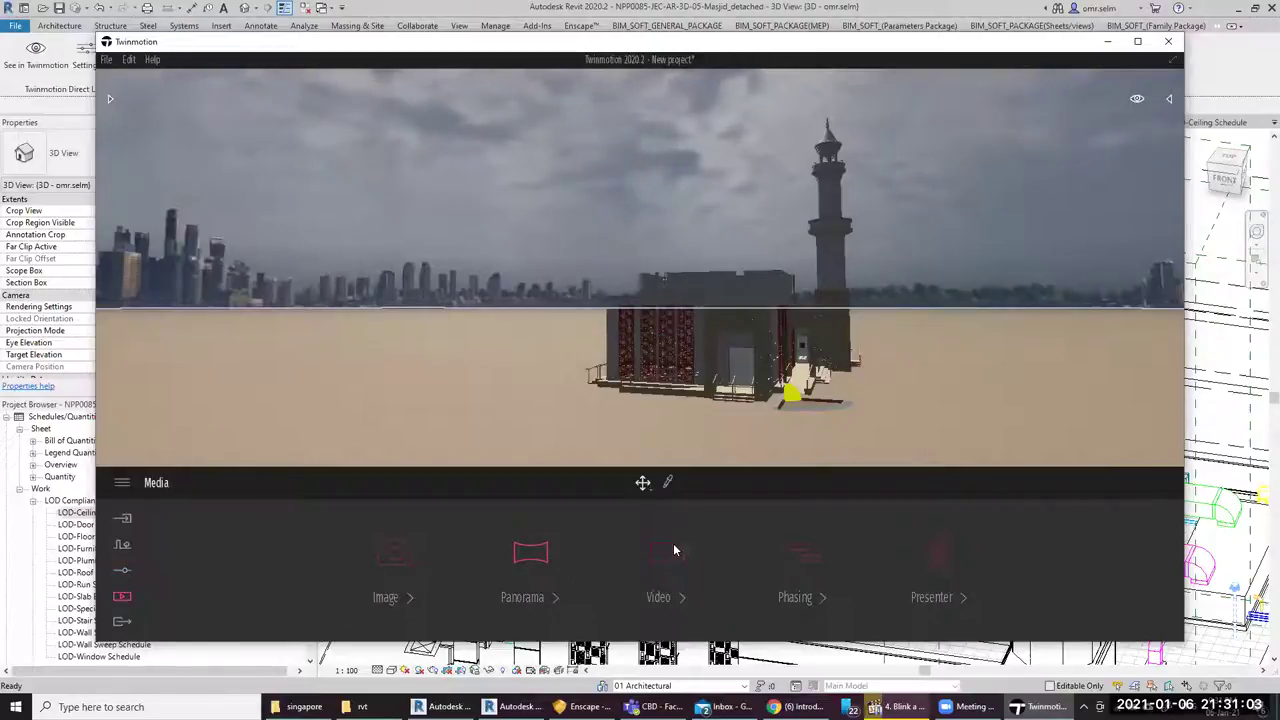
# Open Twinmotion's Create Presenter page, then return to the Revit model
pyautogui.click(941, 555)
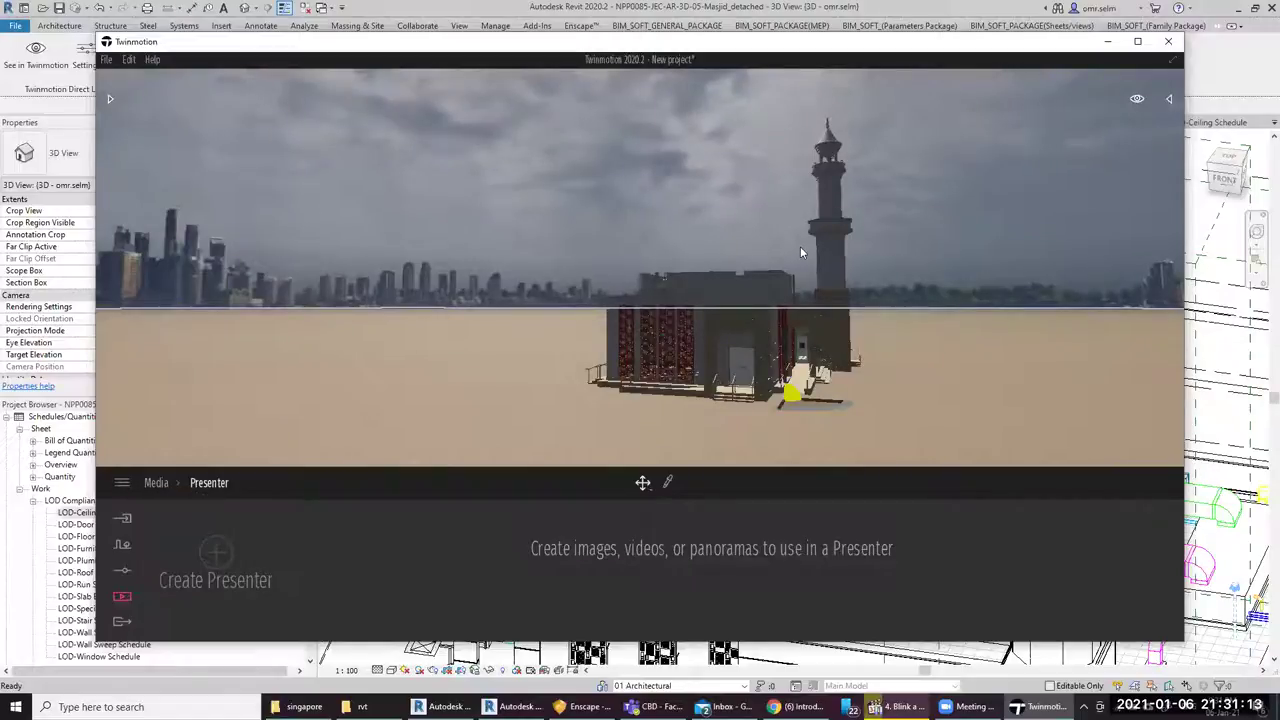
pyautogui.scroll(3, 800, 251)
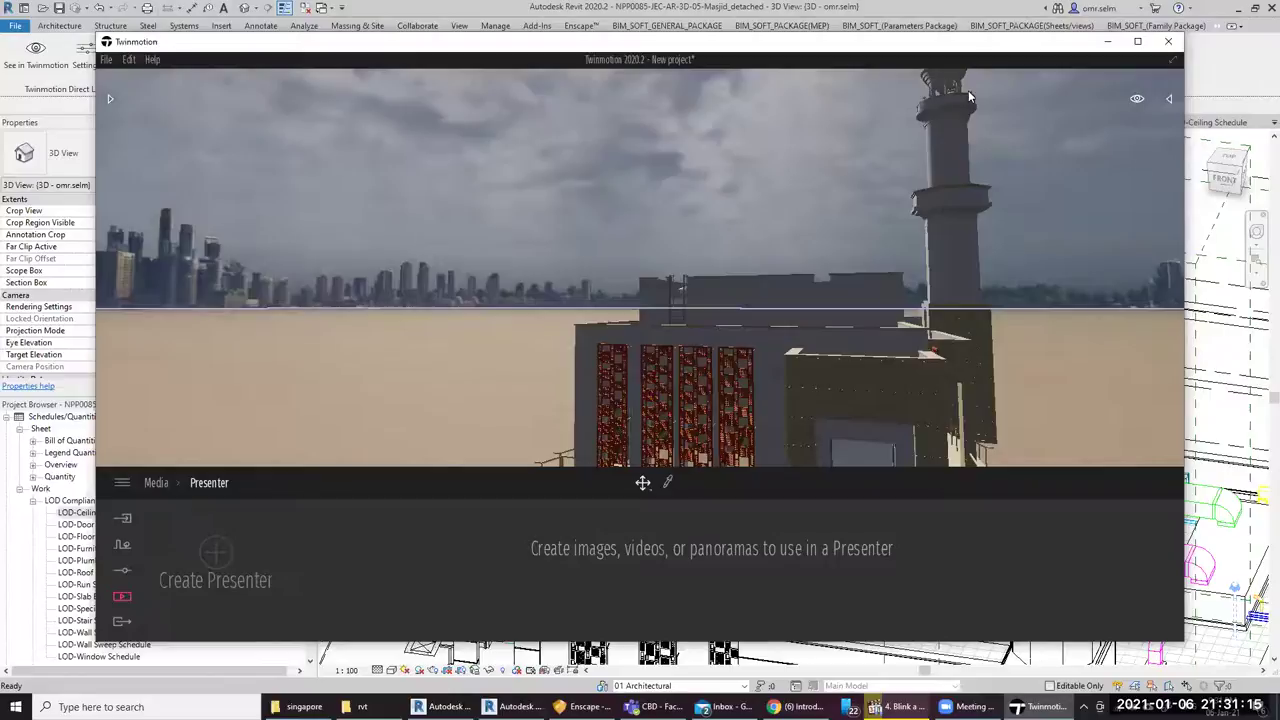
pyautogui.scroll(-3, 786, 429)
pyautogui.hotkey('alt', 'Tab')
# Zoom over the whole mosque 3D view and leave the Visual Style unchanged
pyautogui.scroll(-3, 797, 411)
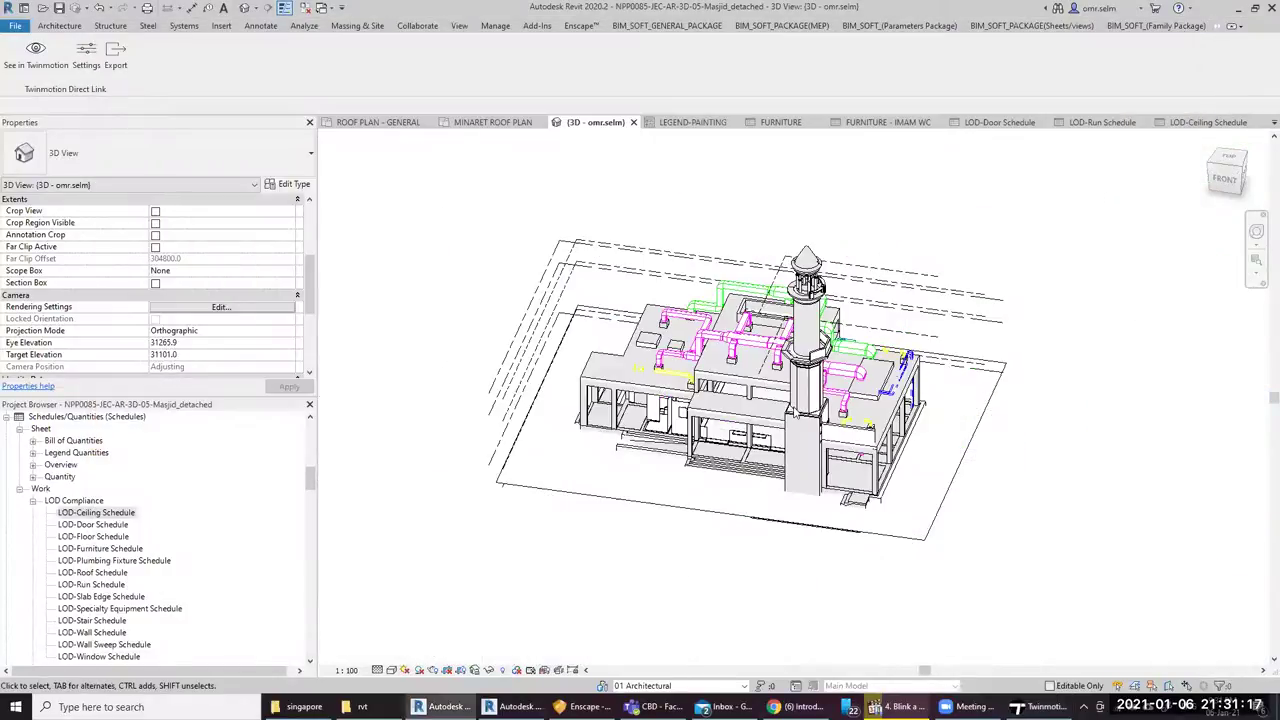
pyautogui.scroll(5, 985, 424)
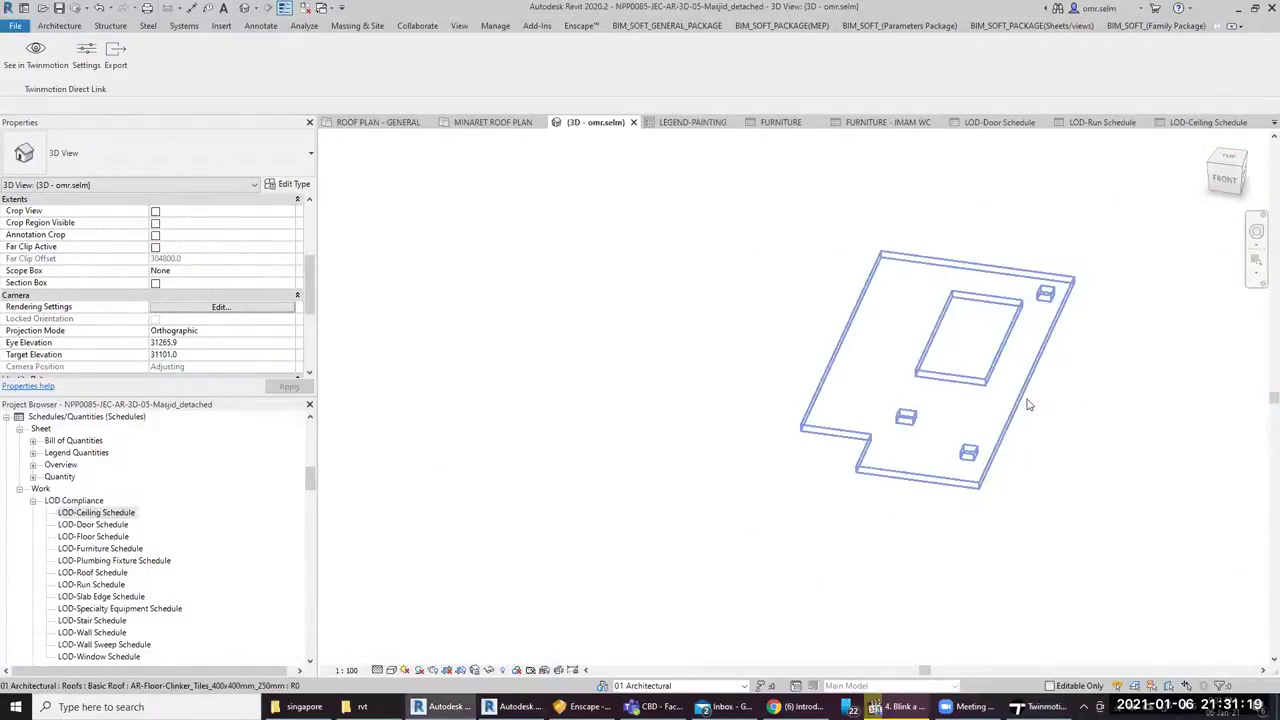
pyautogui.scroll(-5, 1068, 330)
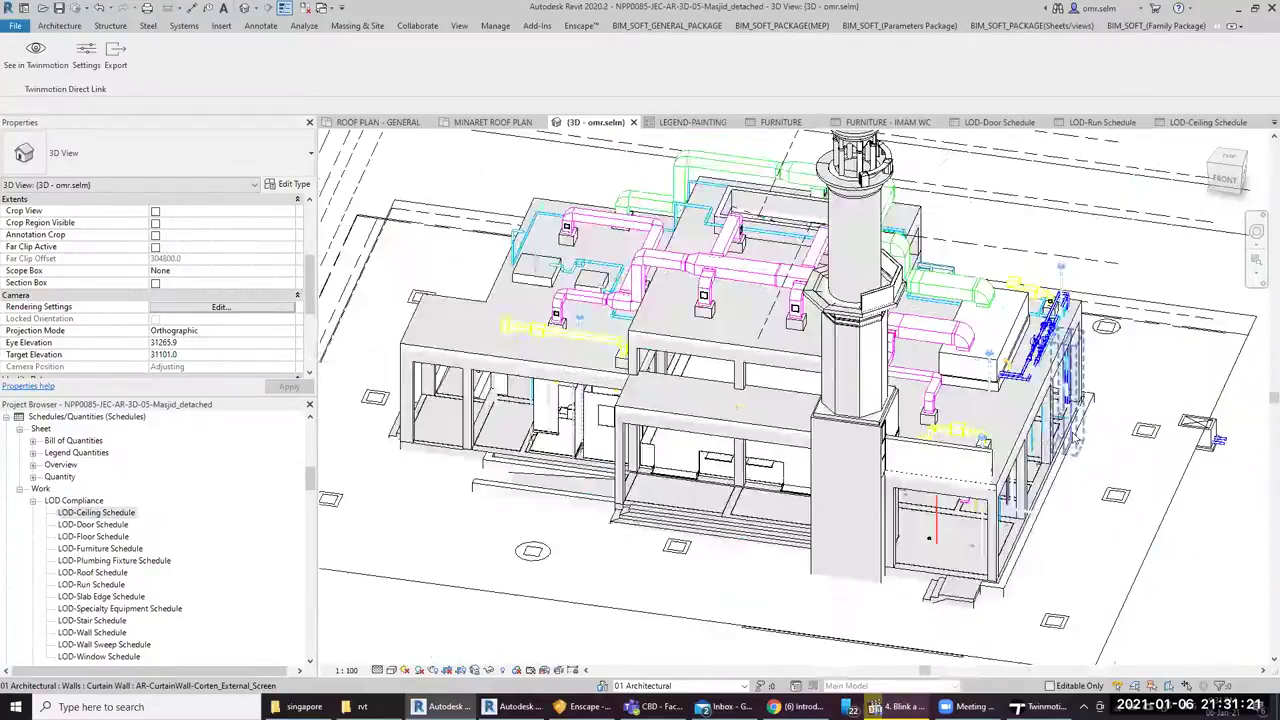
pyautogui.click(393, 670)
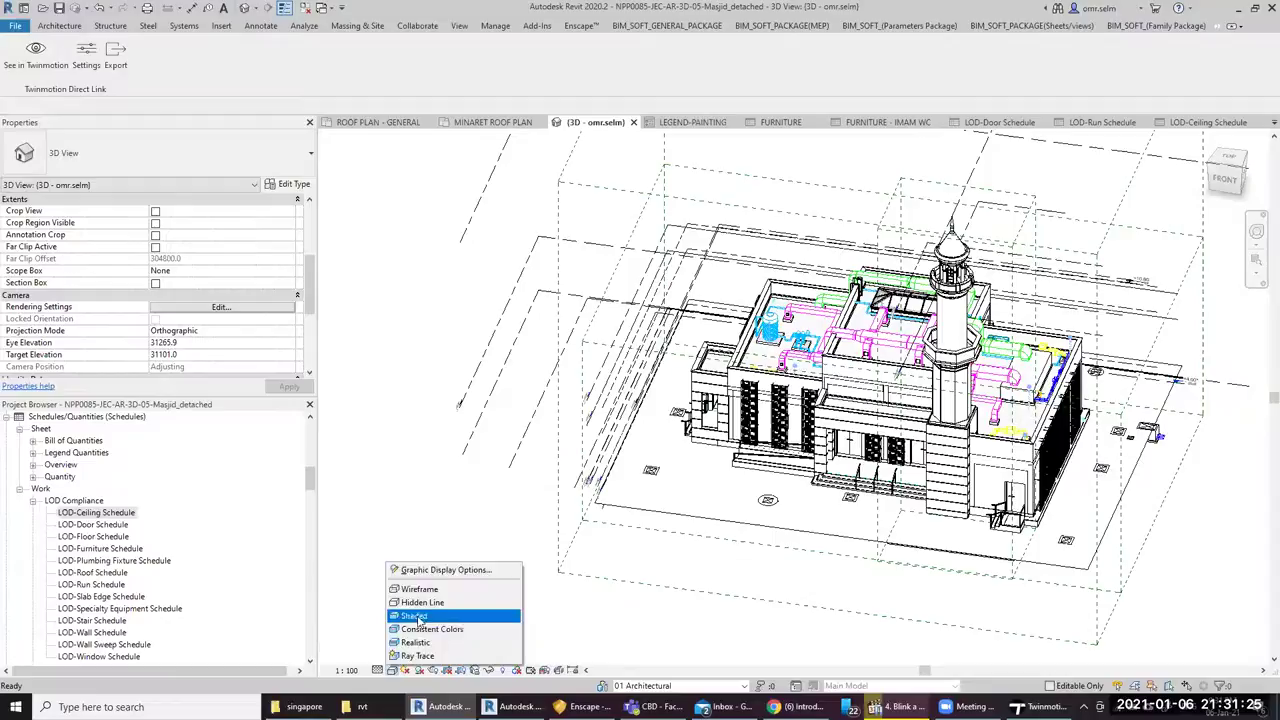
pyautogui.click(418, 605)
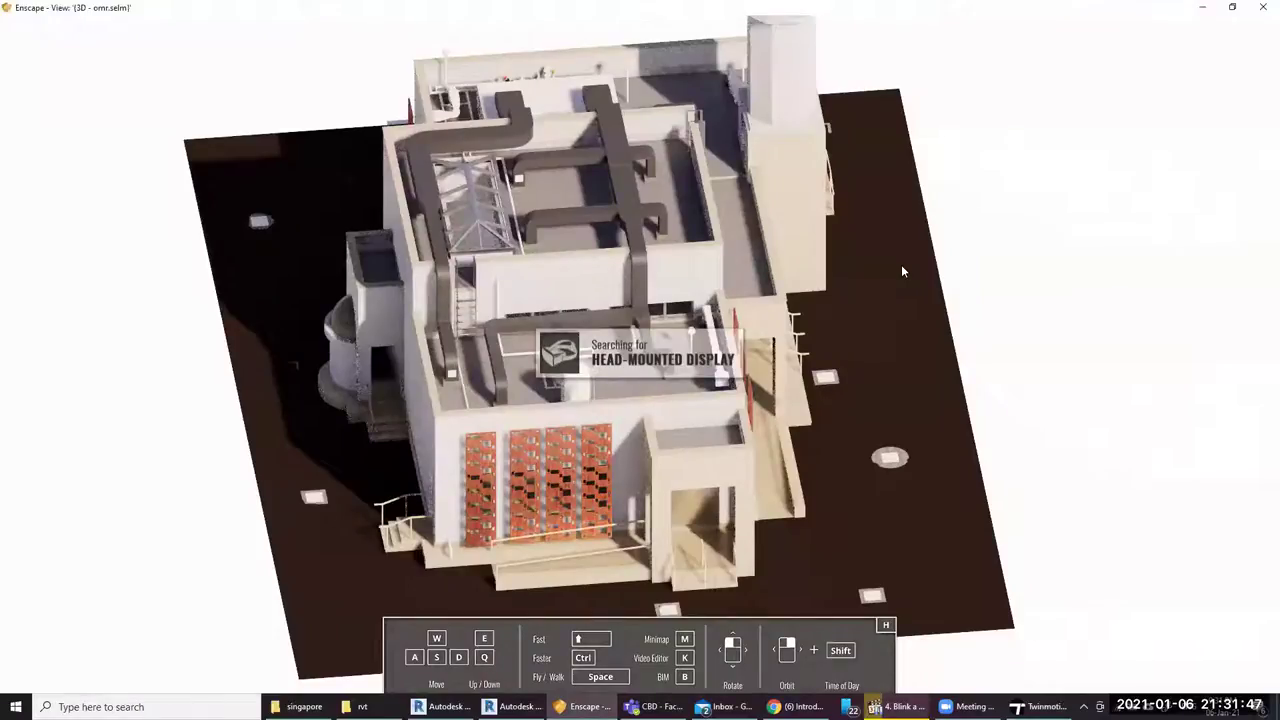
# Close the Enscape viewer and exit Twinmotion without saving its new project
pyautogui.click(1262, 8)
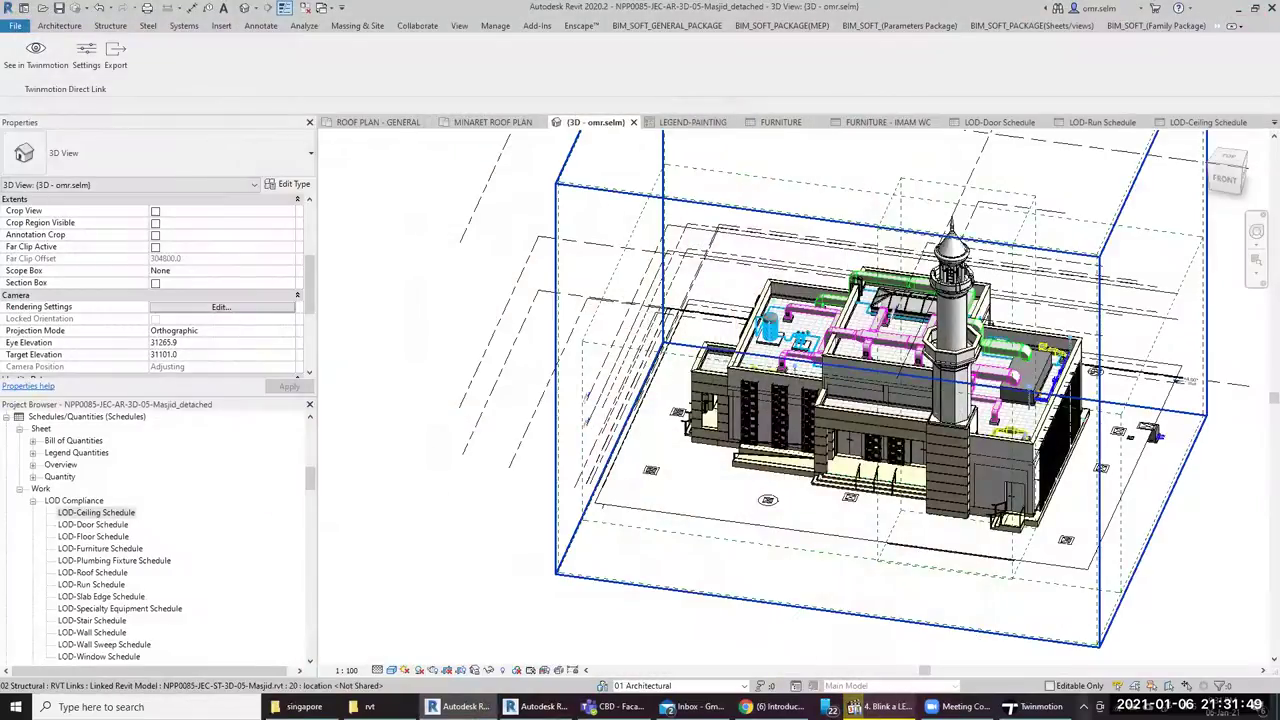
pyautogui.click(1036, 707)
pyautogui.click(1168, 41)
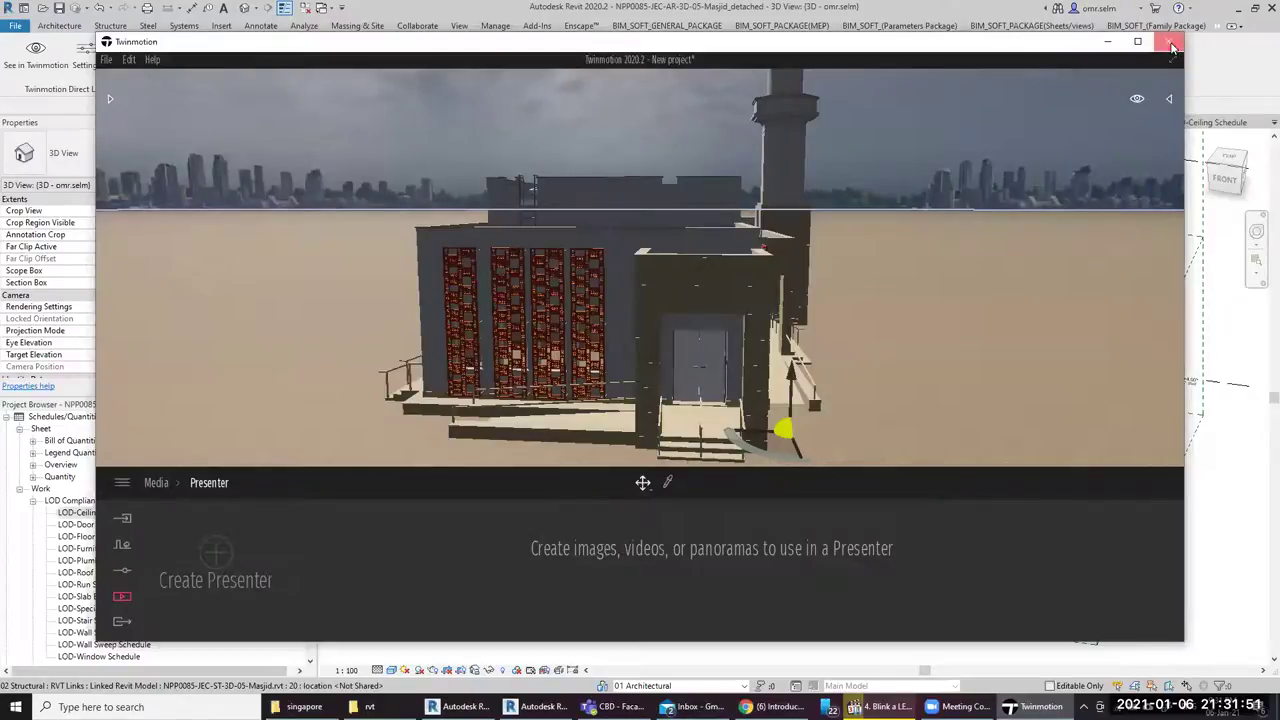
pyautogui.click(666, 411)
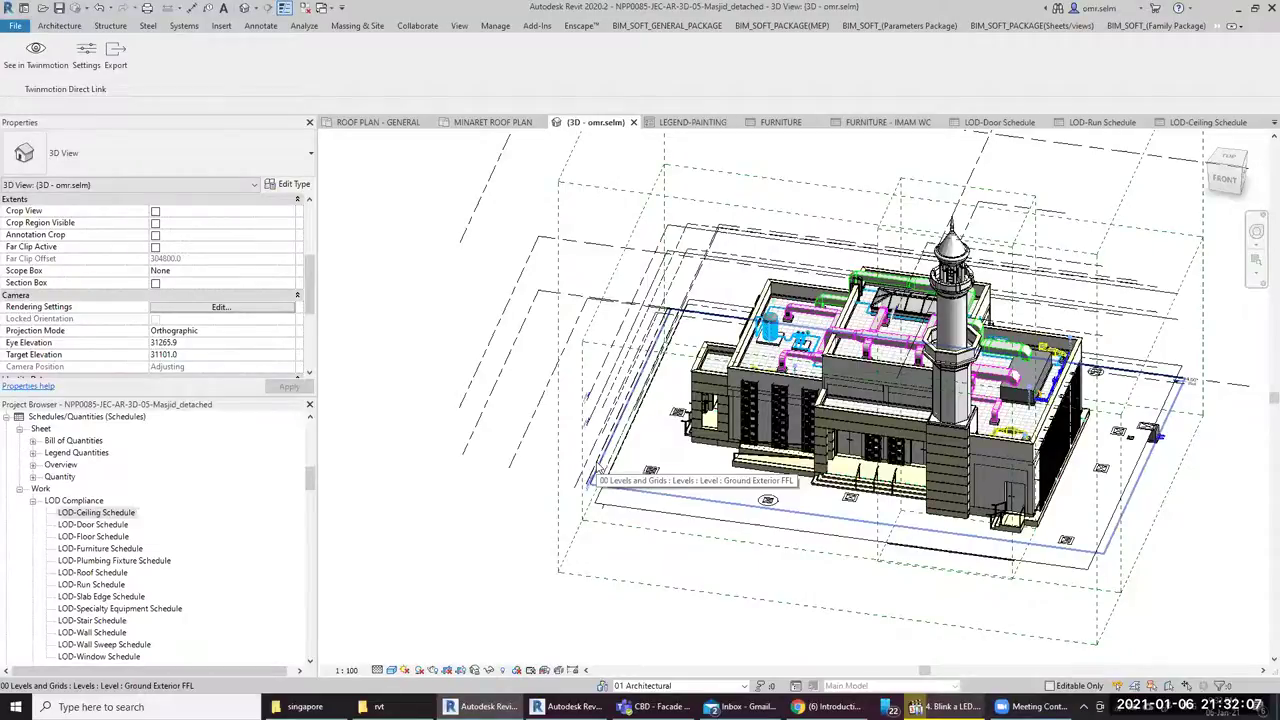
pyautogui.click(59, 25)
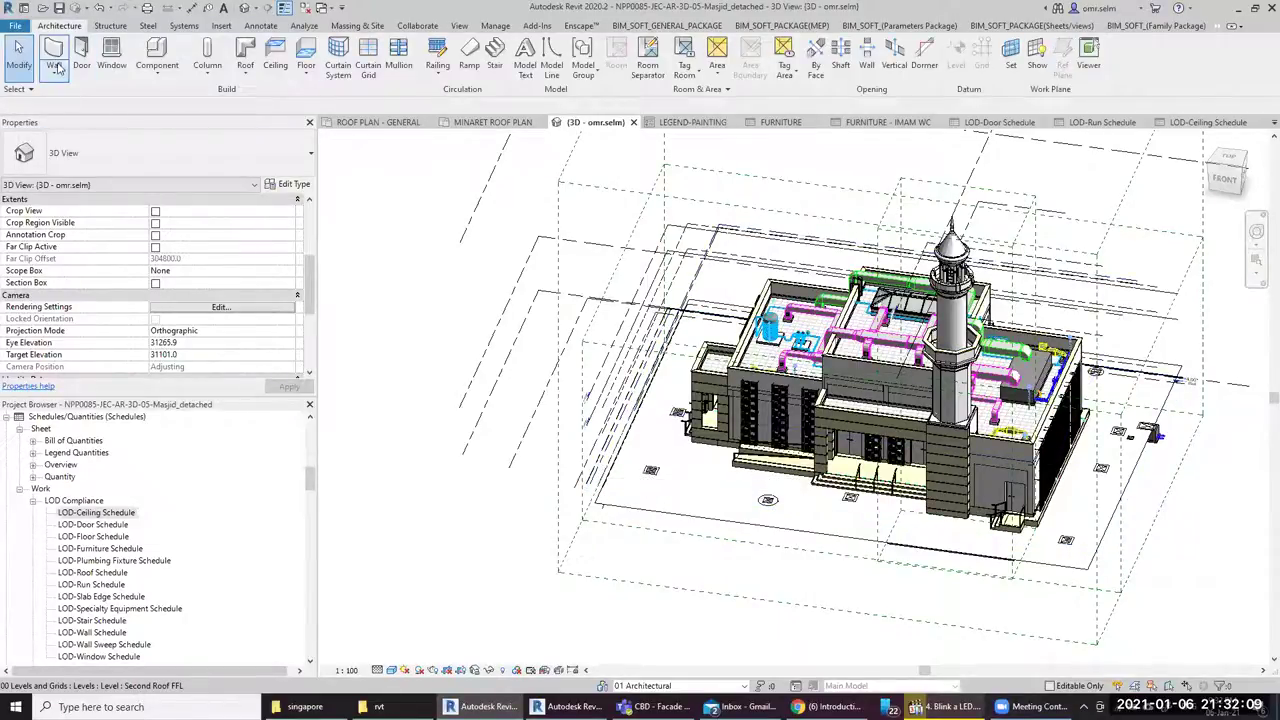
pyautogui.click(55, 75)
pyautogui.click(90, 96)
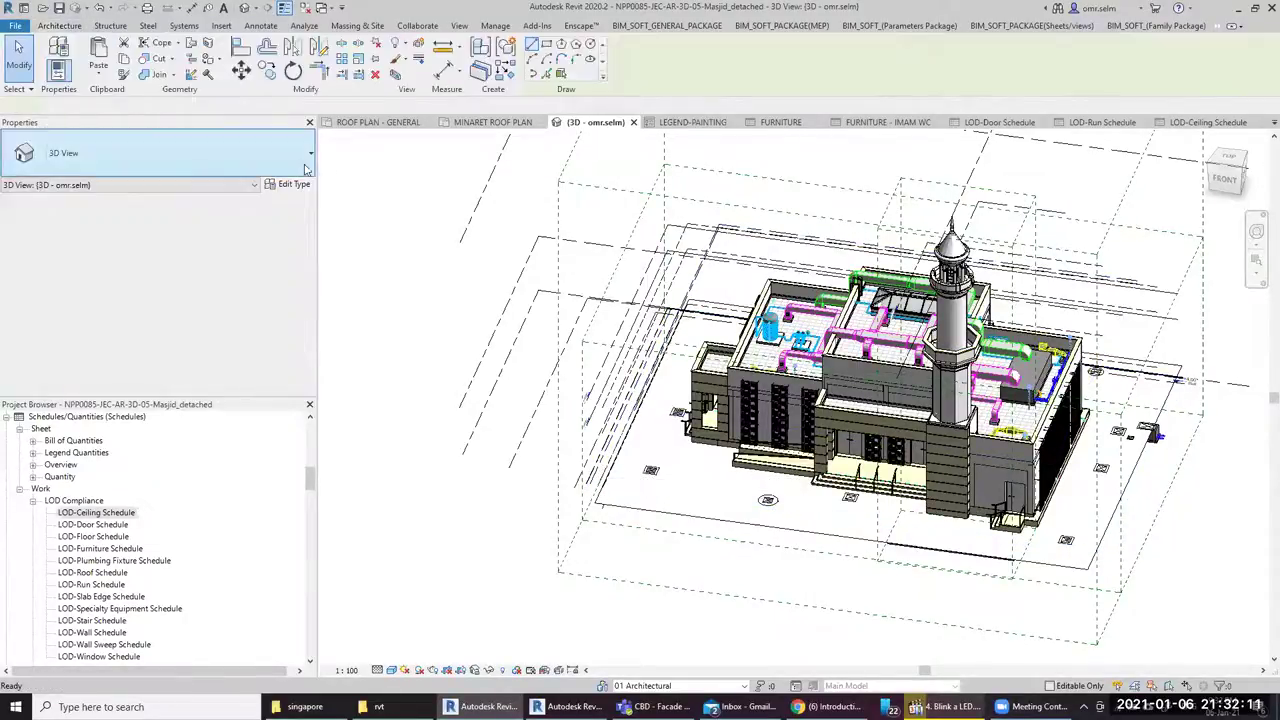
pyautogui.click(290, 166)
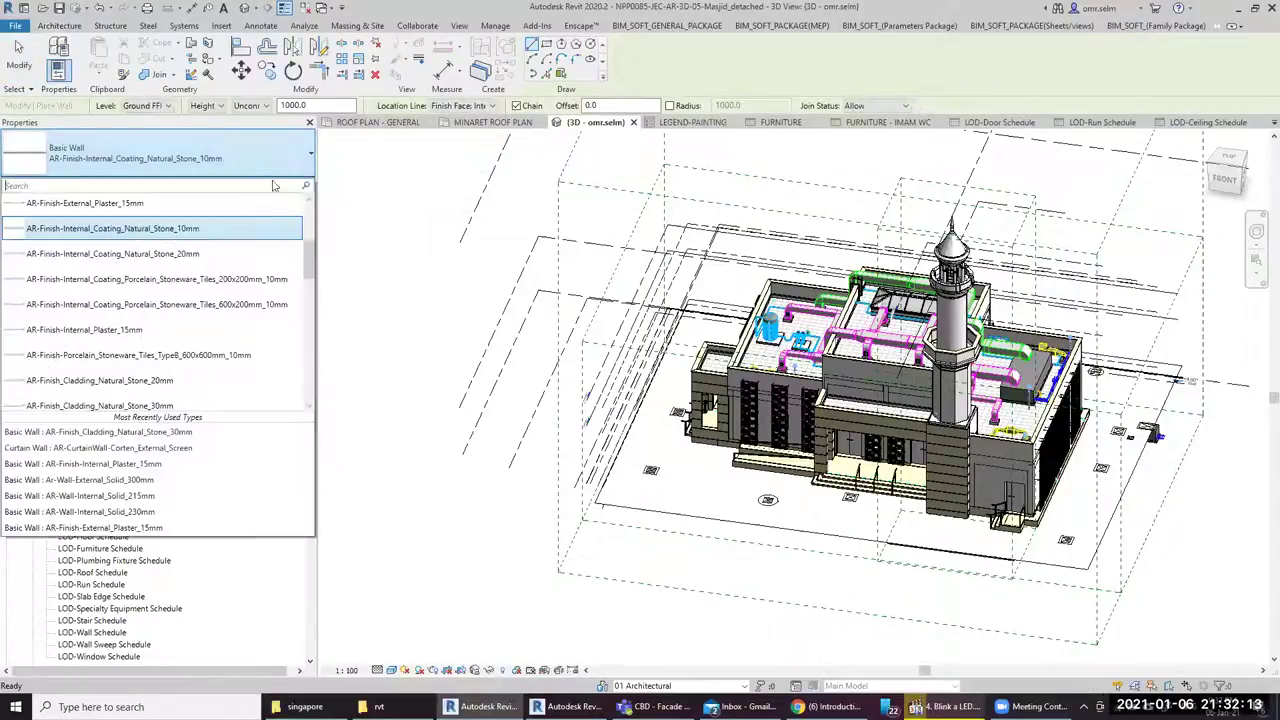
pyautogui.scroll(-2, 144, 311)
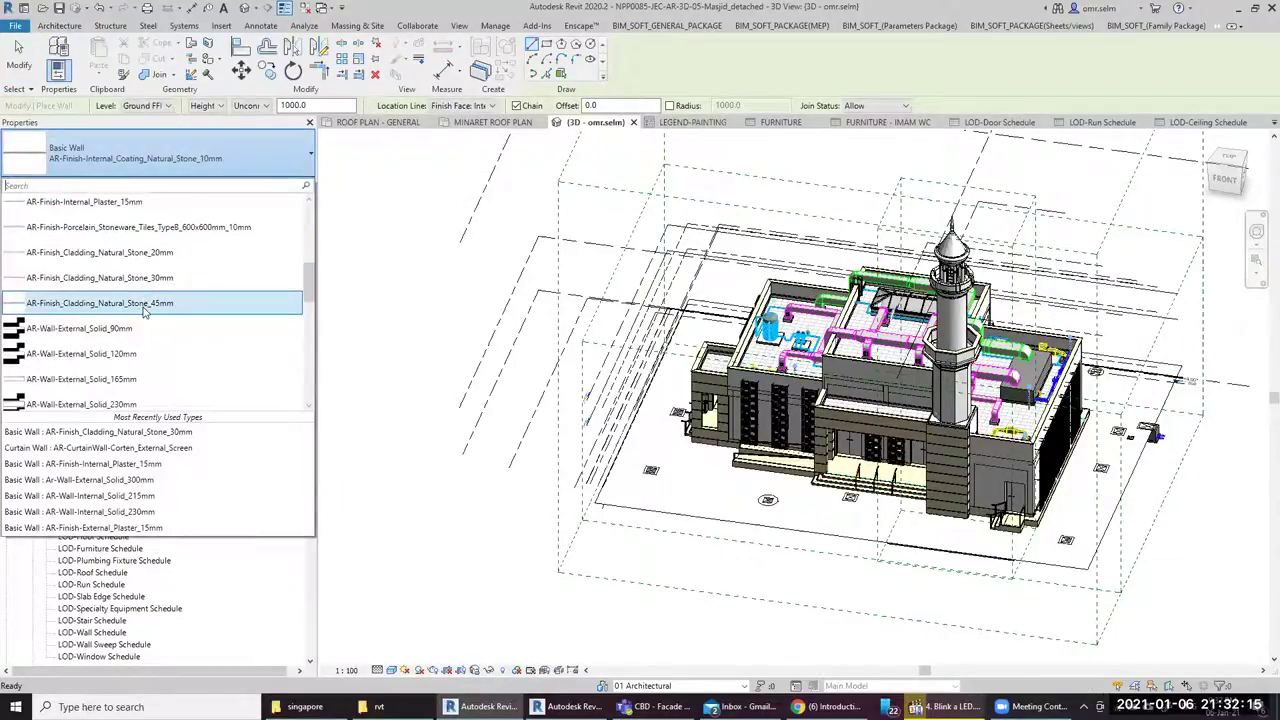
pyautogui.scroll(-2, 144, 311)
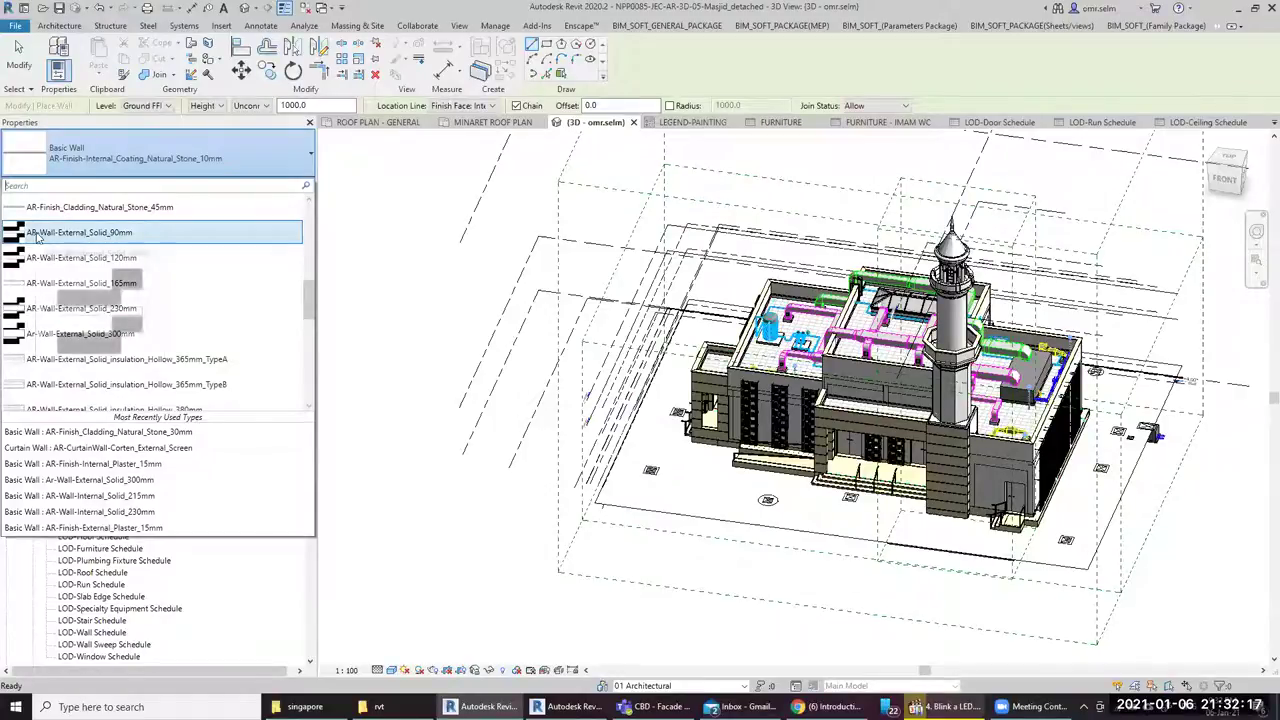
pyautogui.moveTo(80, 232)
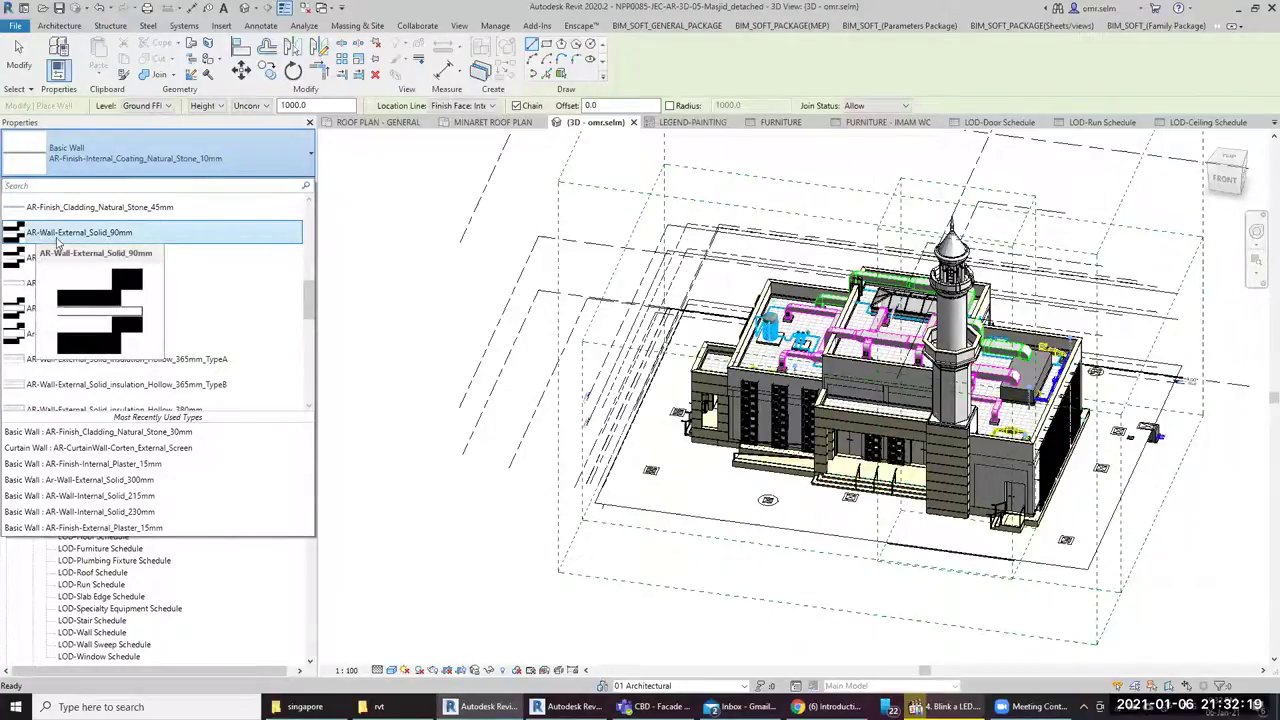
pyautogui.scroll(-3, 171, 325)
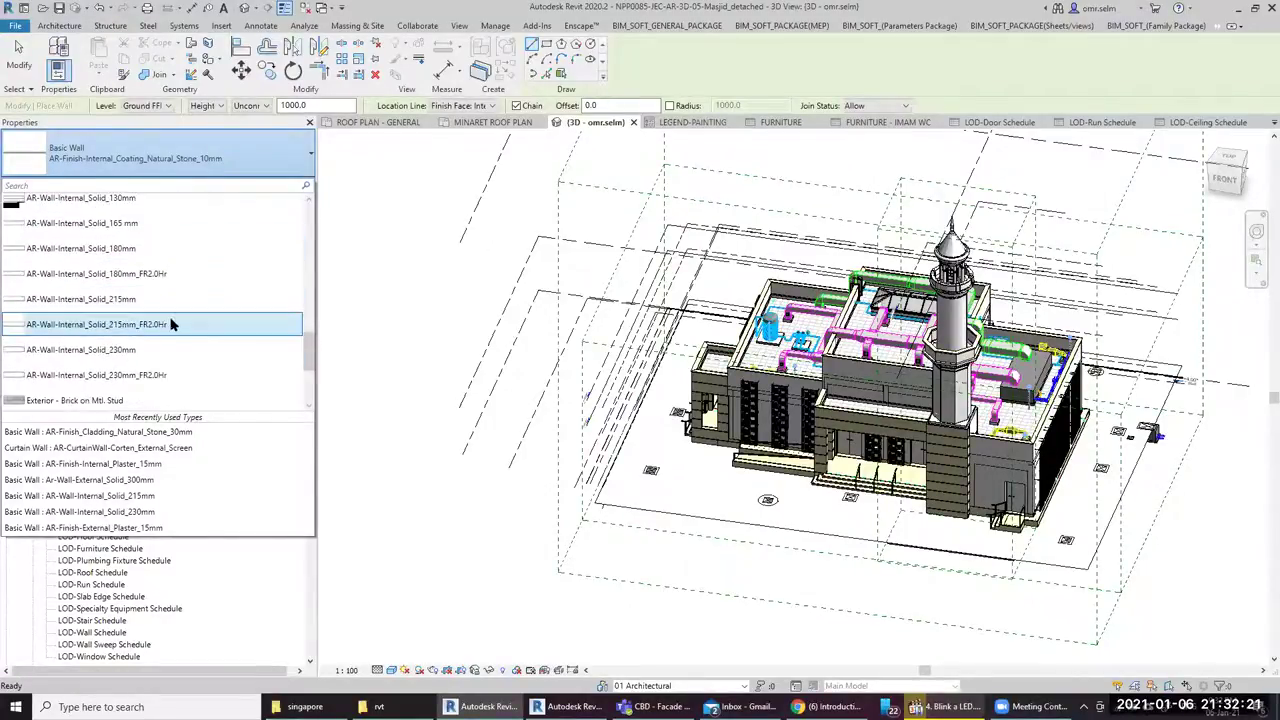
pyautogui.scroll(-2, 120, 305)
pyautogui.scroll(-1, 67, 290)
pyautogui.scroll(-1, 73, 276)
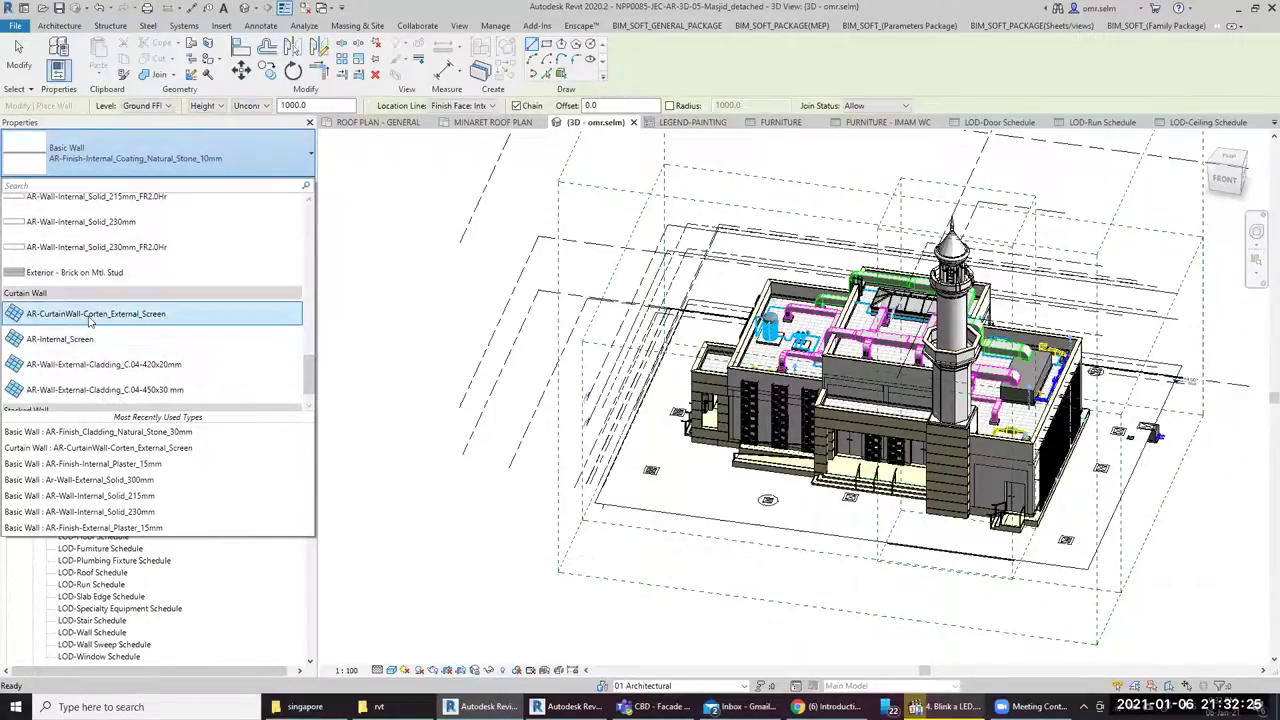
pyautogui.scroll(-1, 107, 384)
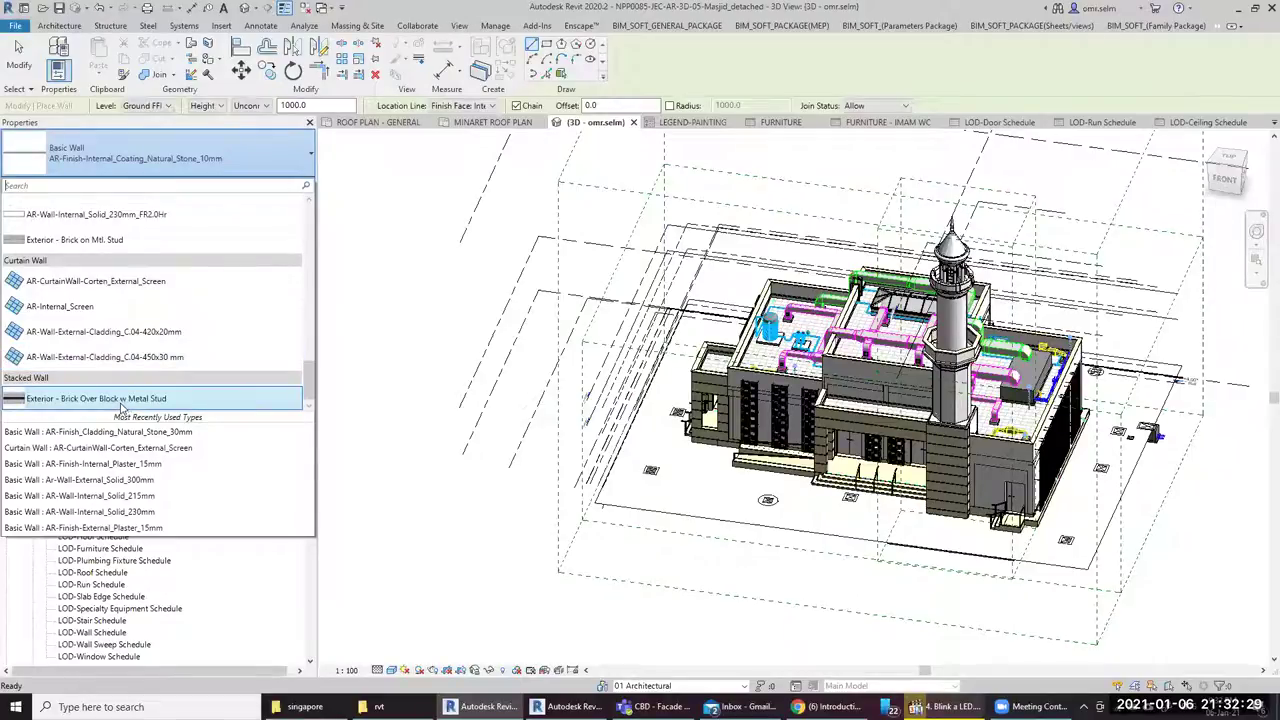
pyautogui.scroll(5, 121, 400)
pyautogui.scroll(5, 100, 395)
pyautogui.scroll(5, 95, 393)
pyautogui.scroll(3, 110, 330)
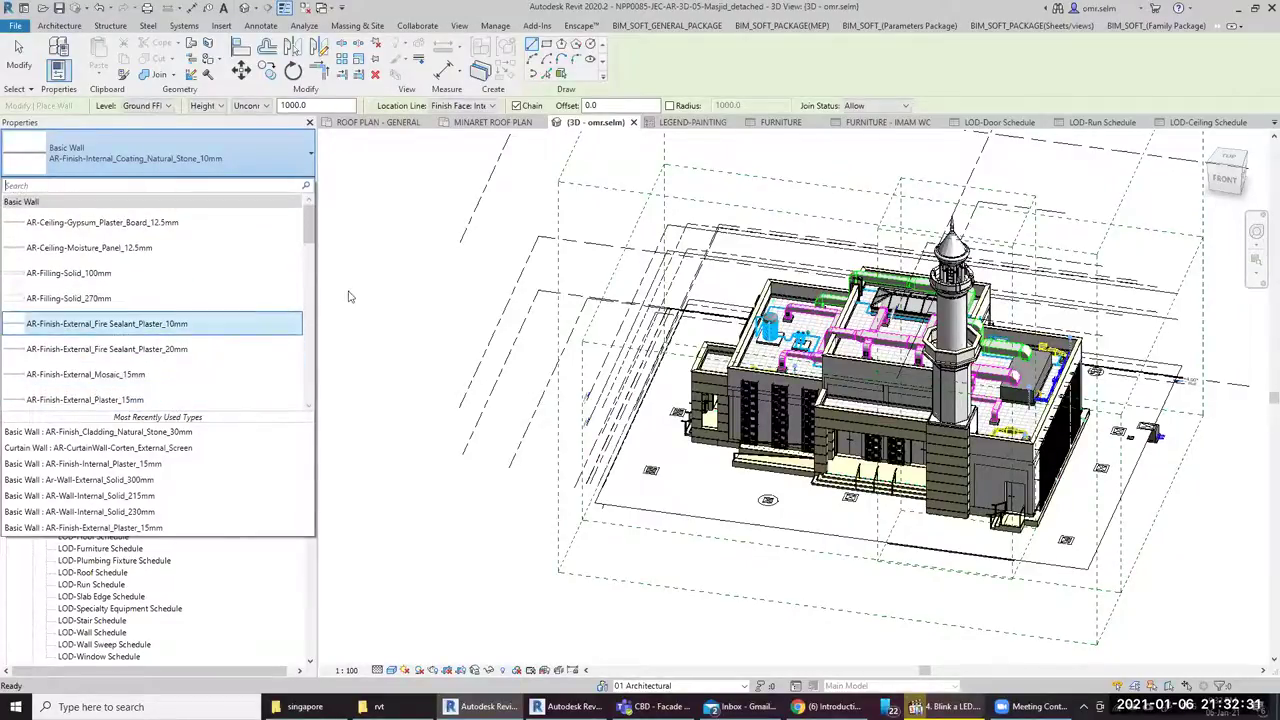
pyautogui.click(416, 284)
pyautogui.click(414, 272)
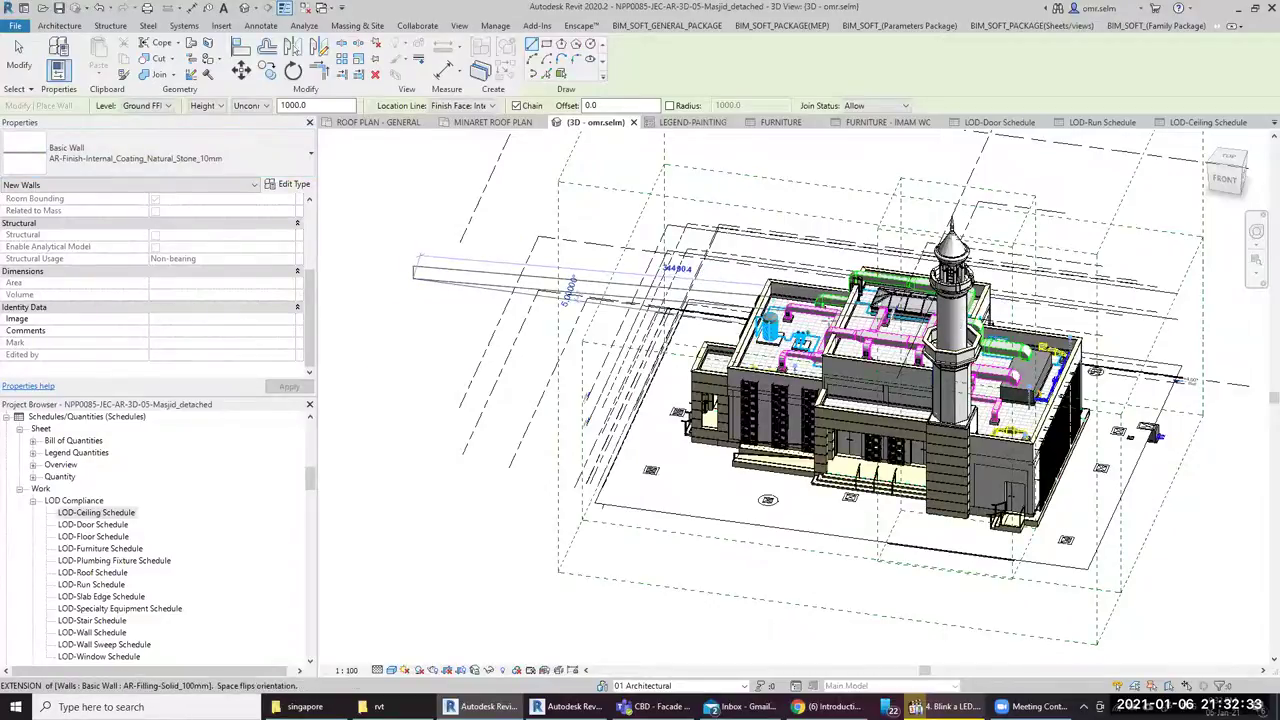
# Window-select and delete every model element in the 3D view, accepting the warnings
pyautogui.press('Escape')
pyautogui.press('Escape')
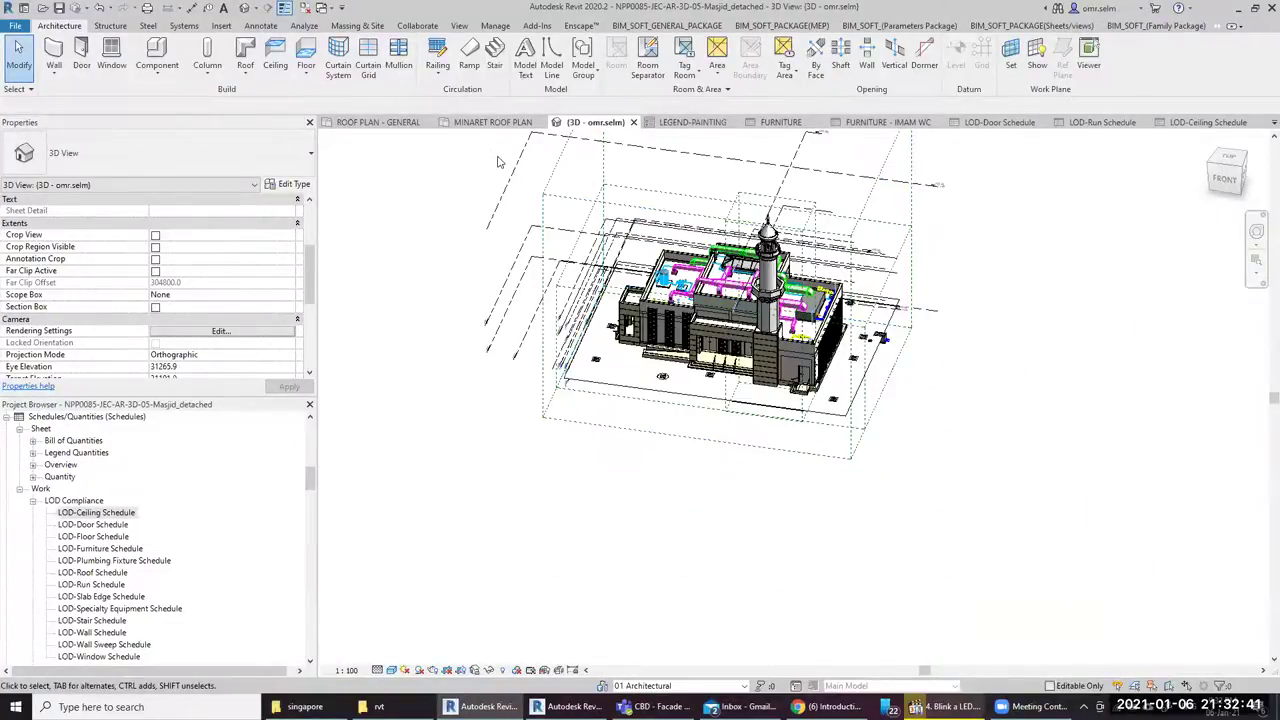
pyautogui.moveTo(834, 393); pyautogui.dragTo(928, 463)
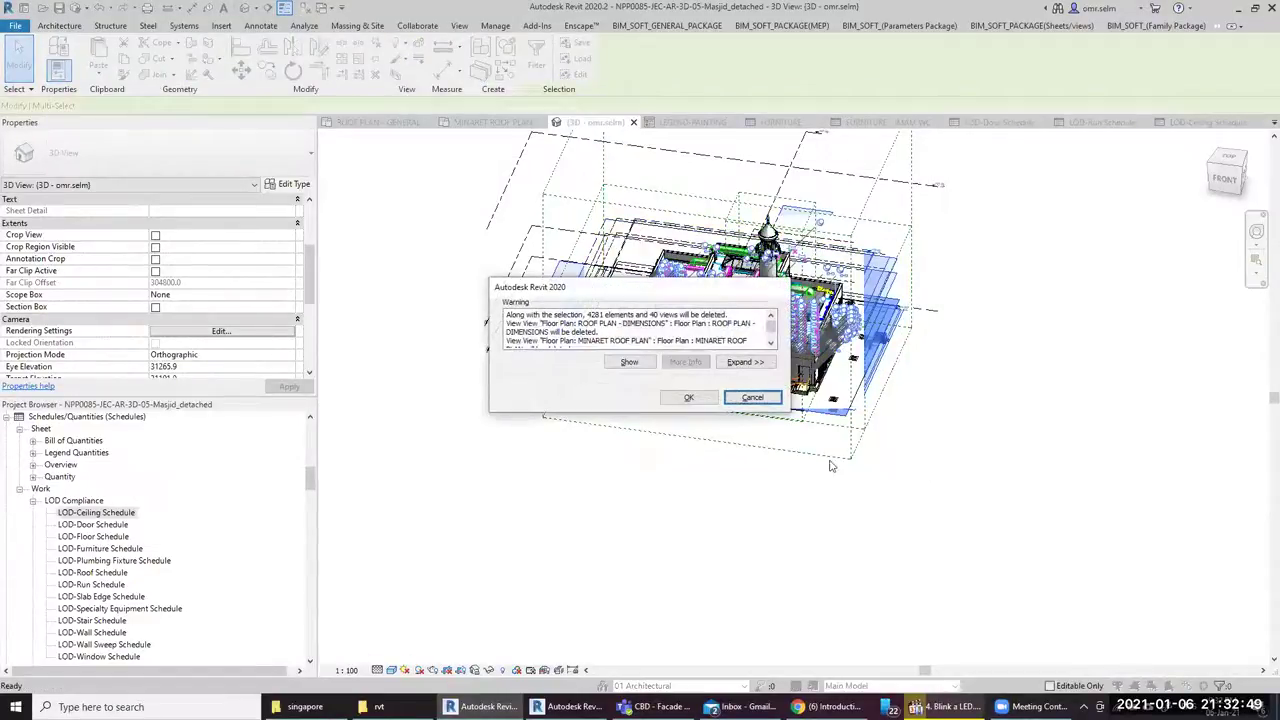
pyautogui.click(700, 398)
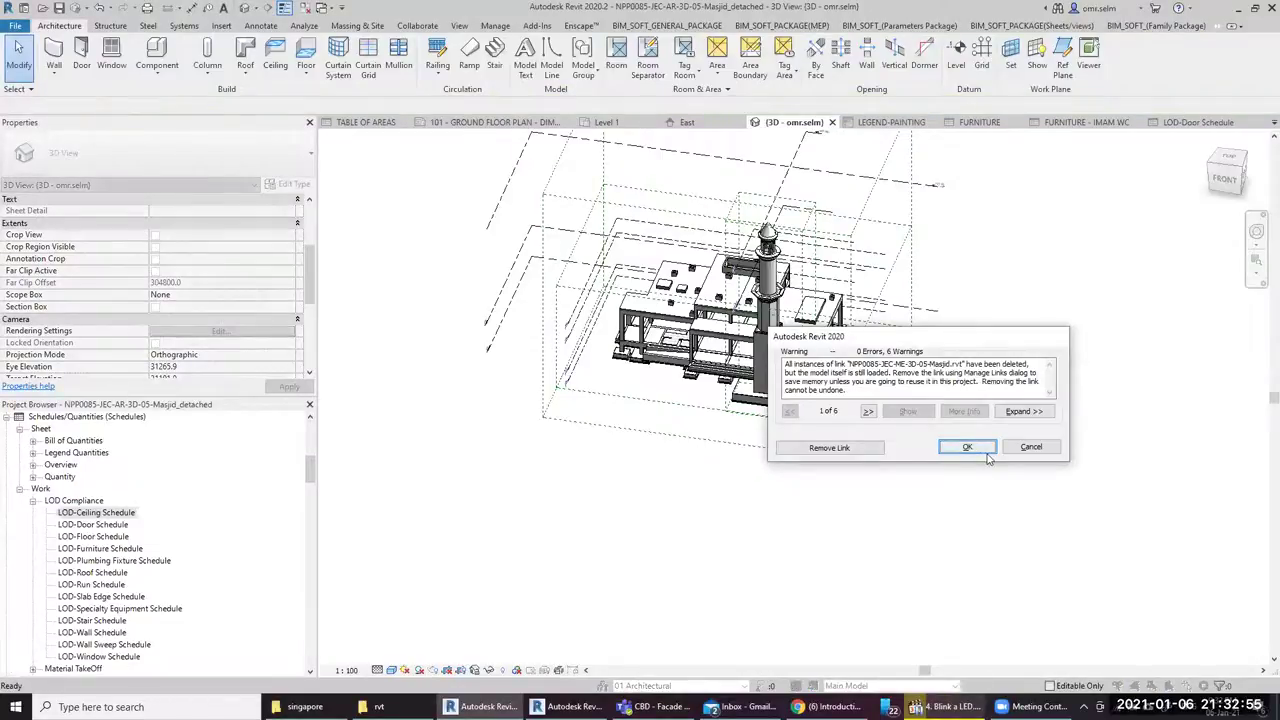
pyautogui.click(976, 451)
# Delete the remaining structural Masjid linked model using Remove Link
pyautogui.click(756, 350)
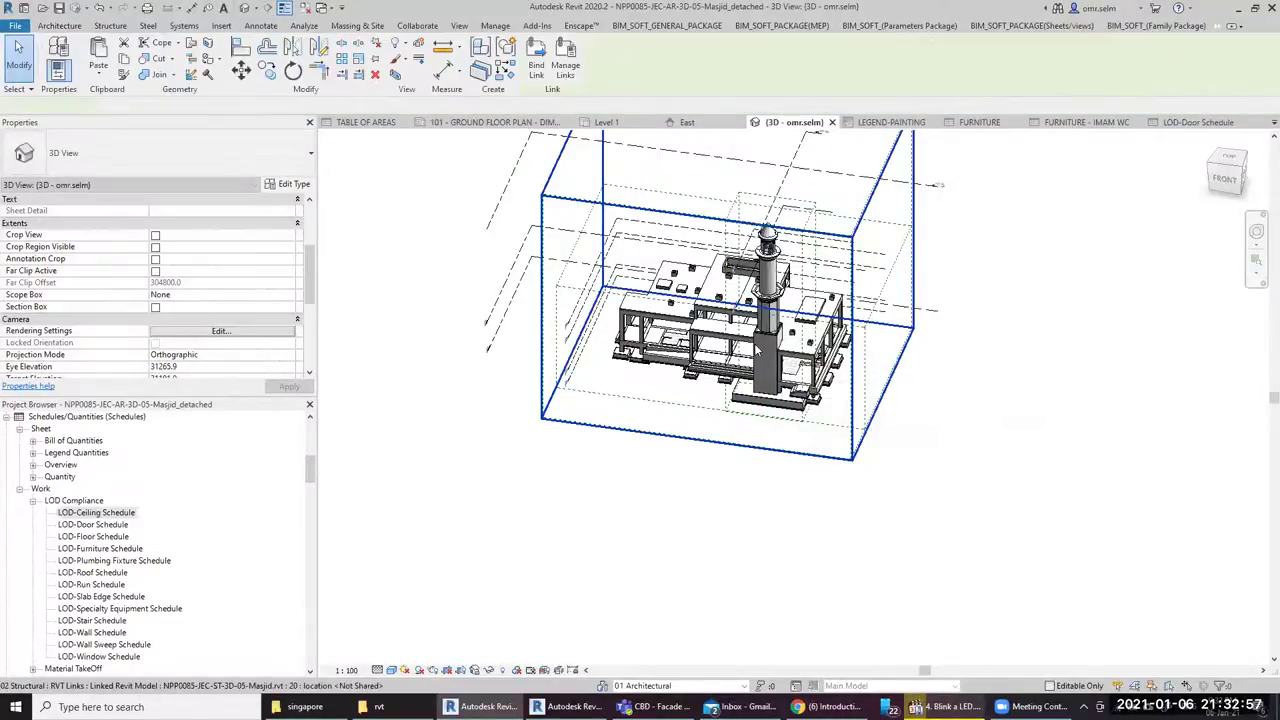
pyautogui.press('Delete')
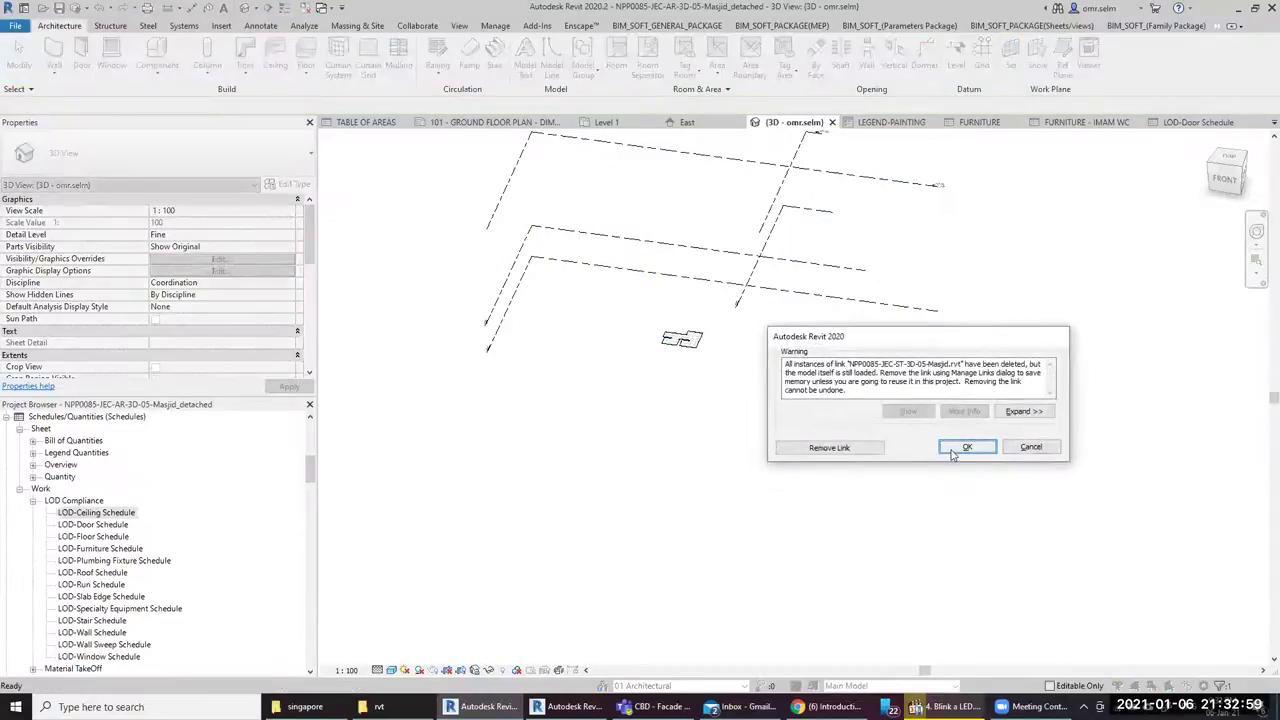
pyautogui.click(848, 450)
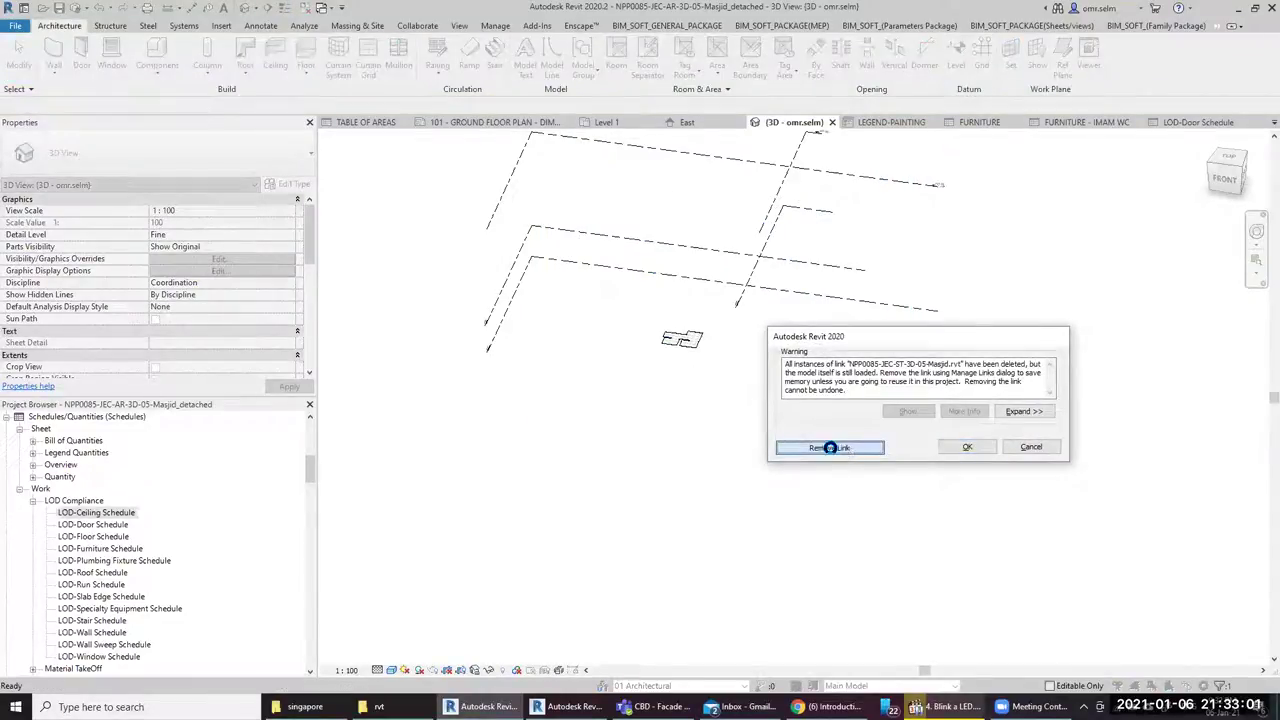
pyautogui.press('Escape')
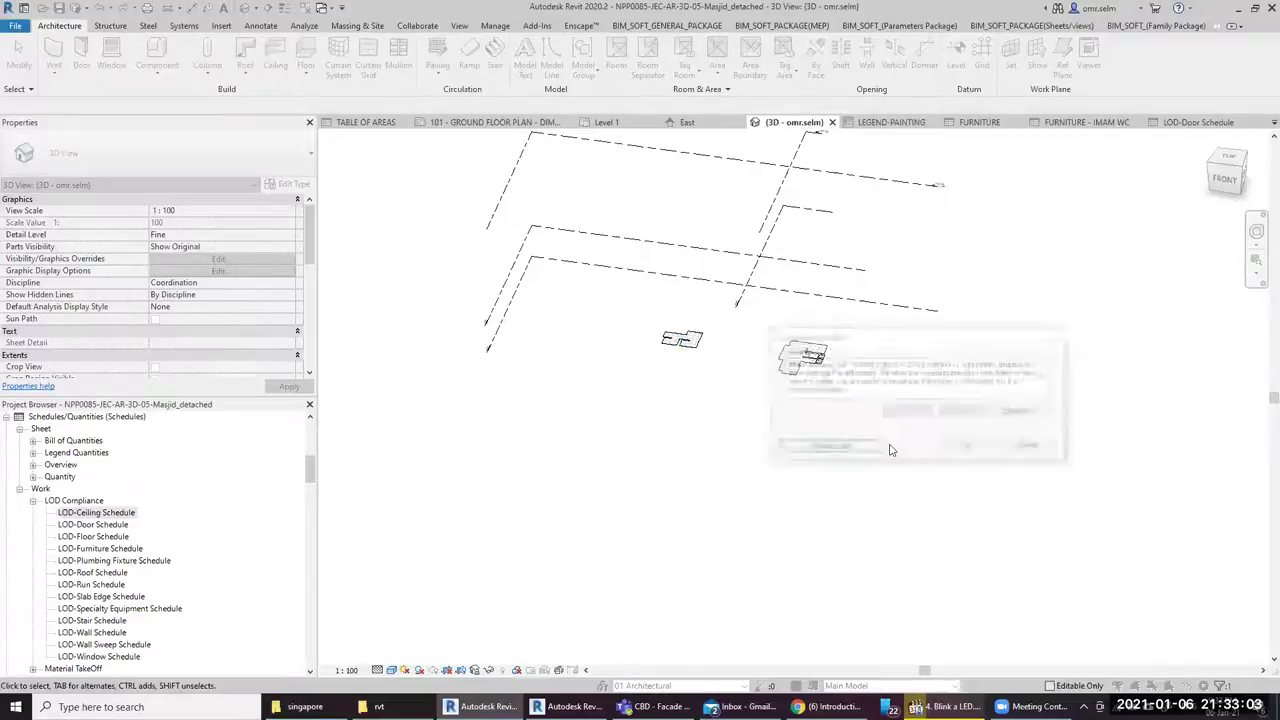
# Delete the two leftover porcelain-tile floor pieces
pyautogui.click(690, 342)
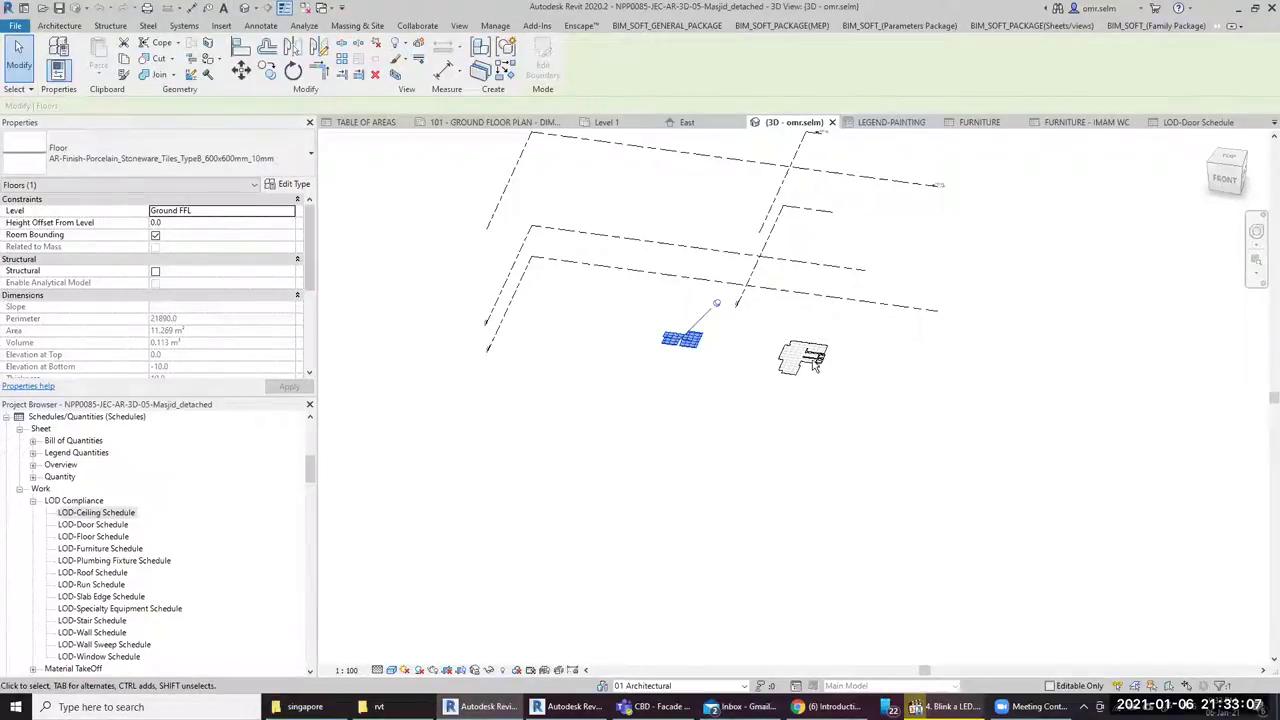
pyautogui.keyDown('ctrl'); pyautogui.click(806, 366); pyautogui.keyUp('ctrl')
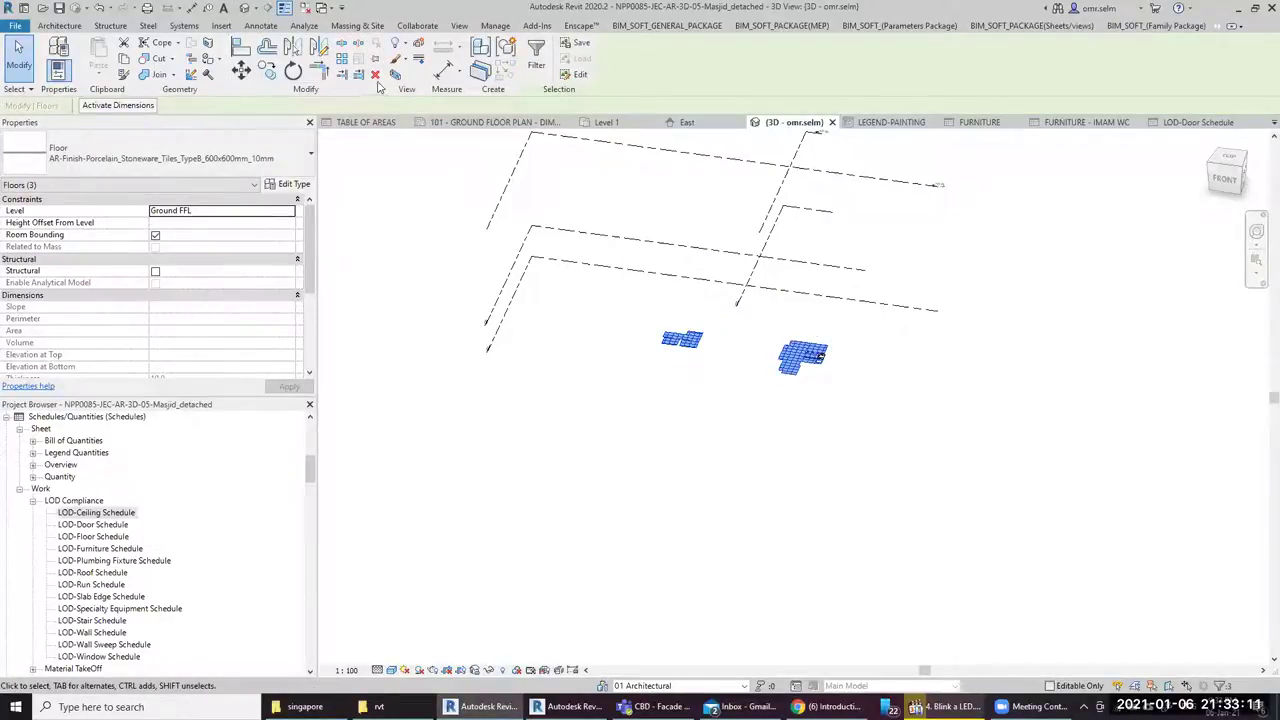
pyautogui.click(375, 74)
pyautogui.click(778, 470)
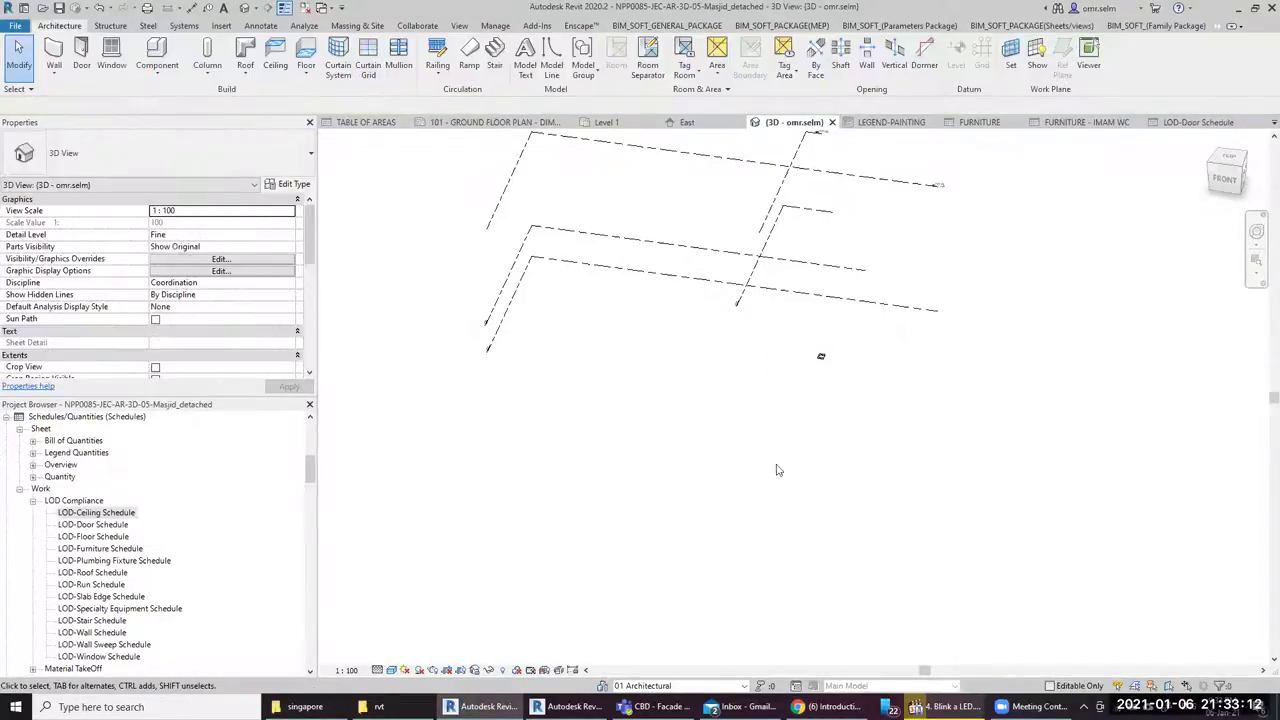
# Open the ELEVATION 1 view from the Project Browser
pyautogui.click(70, 417)
pyautogui.scroll(2, 100, 500)
pyautogui.scroll(4, 110, 520)
pyautogui.scroll(4, 123, 540)
pyautogui.scroll(1, 121, 555)
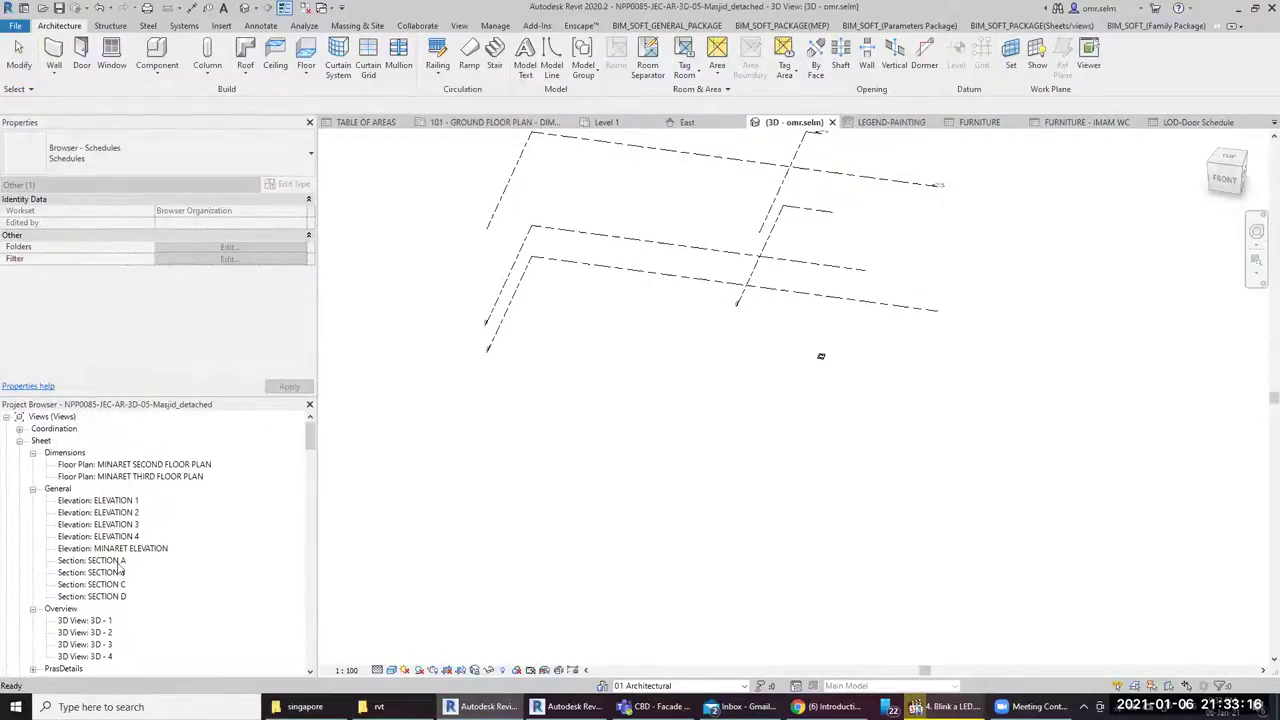
pyautogui.doubleClick(73, 503)
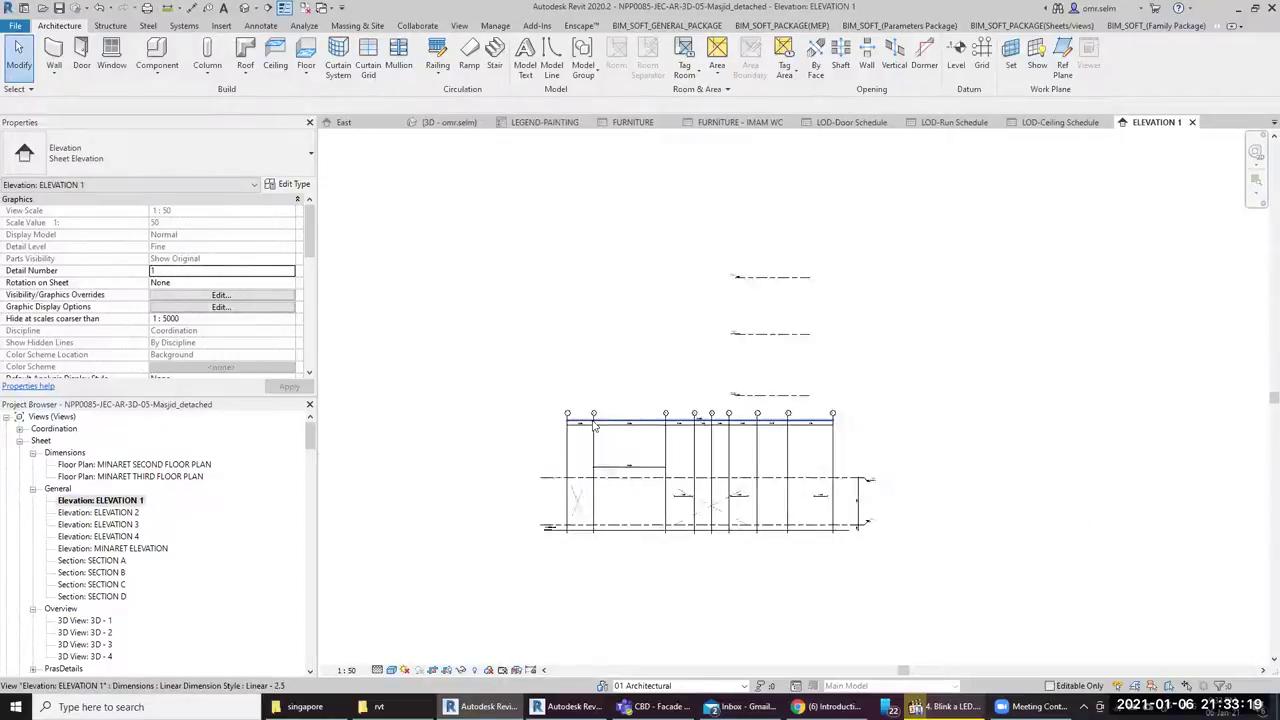
# Delete the three upper levels, confirming removal of MINARET THIRD FLOOR PLAN
pyautogui.scroll(2, 739, 326)
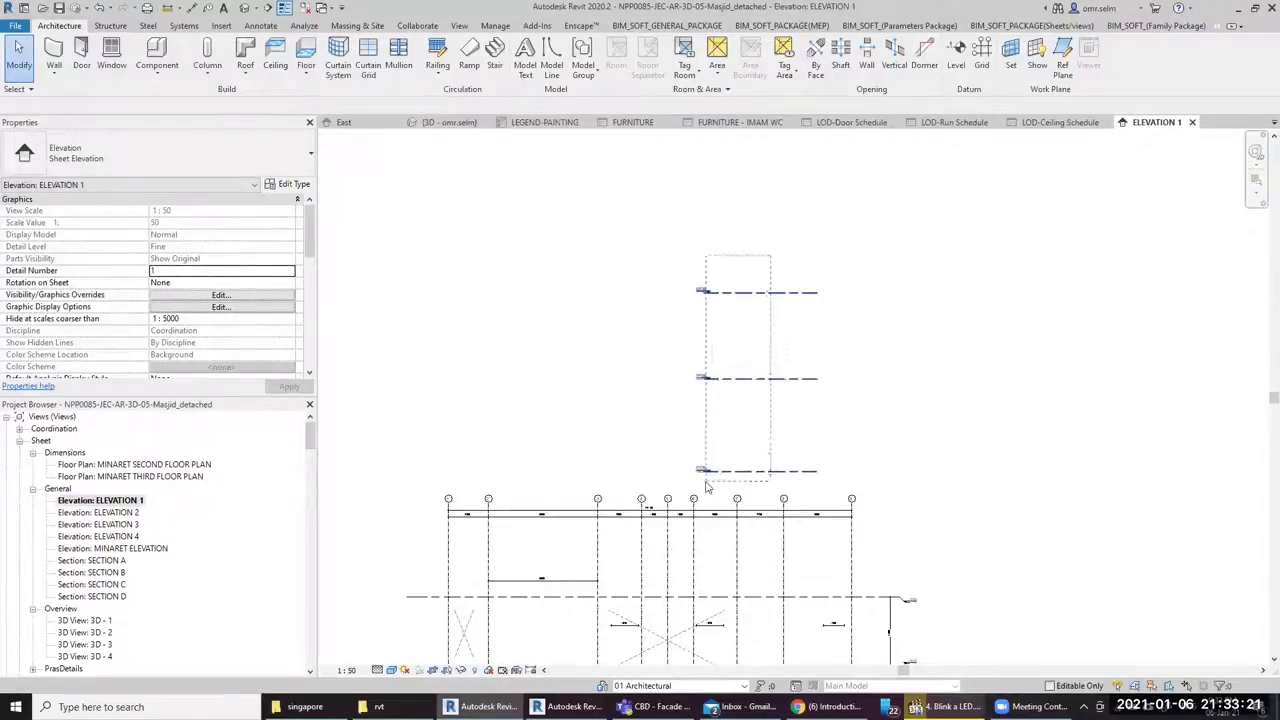
pyautogui.moveTo(786, 476); pyautogui.dragTo(706, 268)
pyautogui.press('Delete')
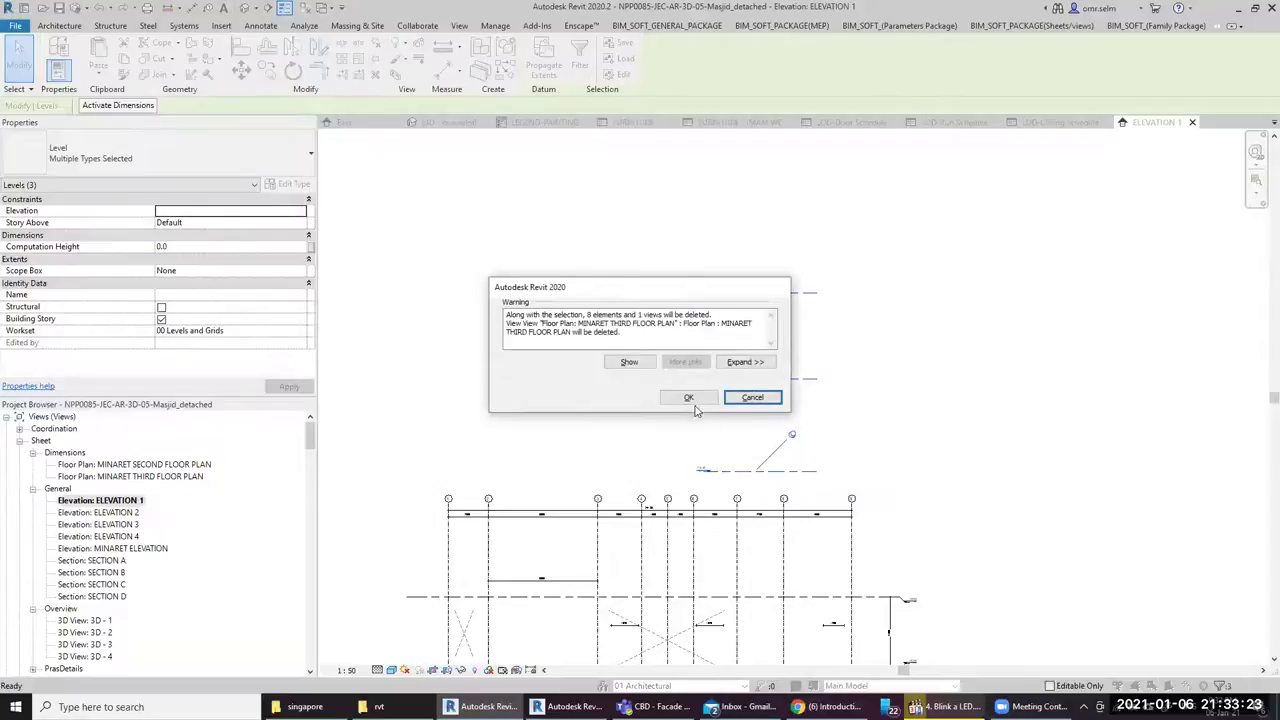
pyautogui.click(688, 397)
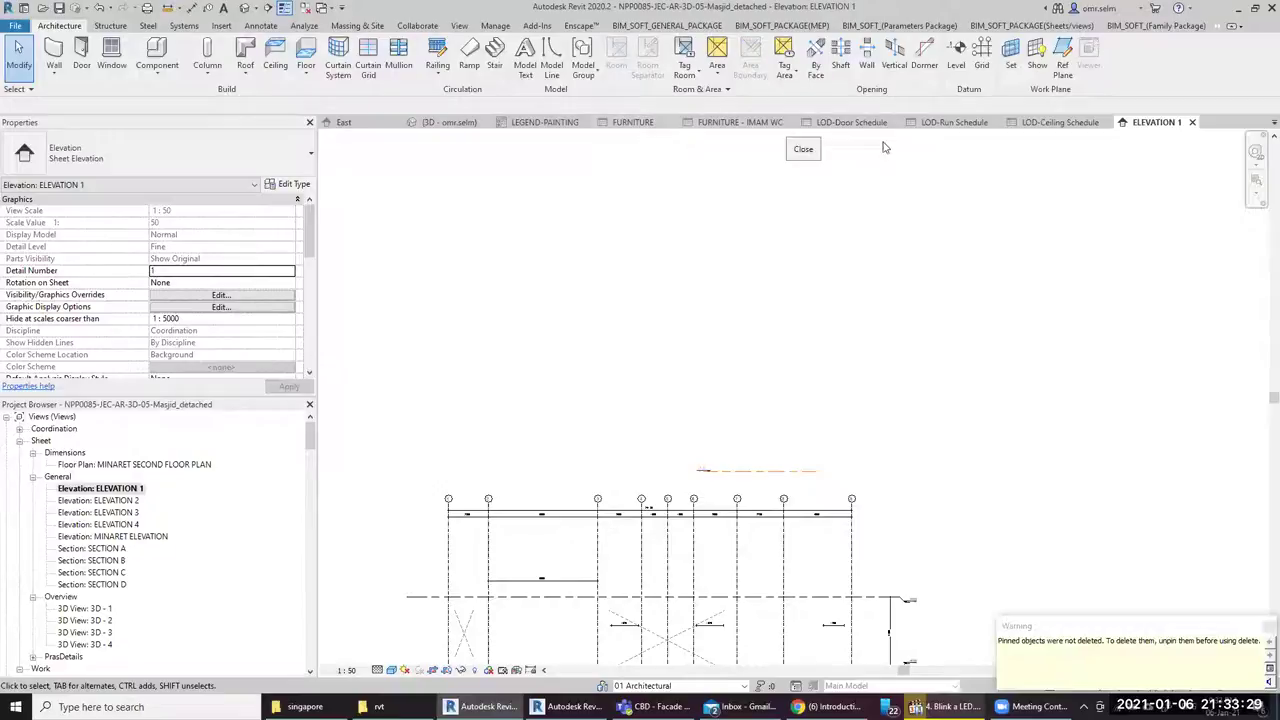
pyautogui.moveTo(733, 122)
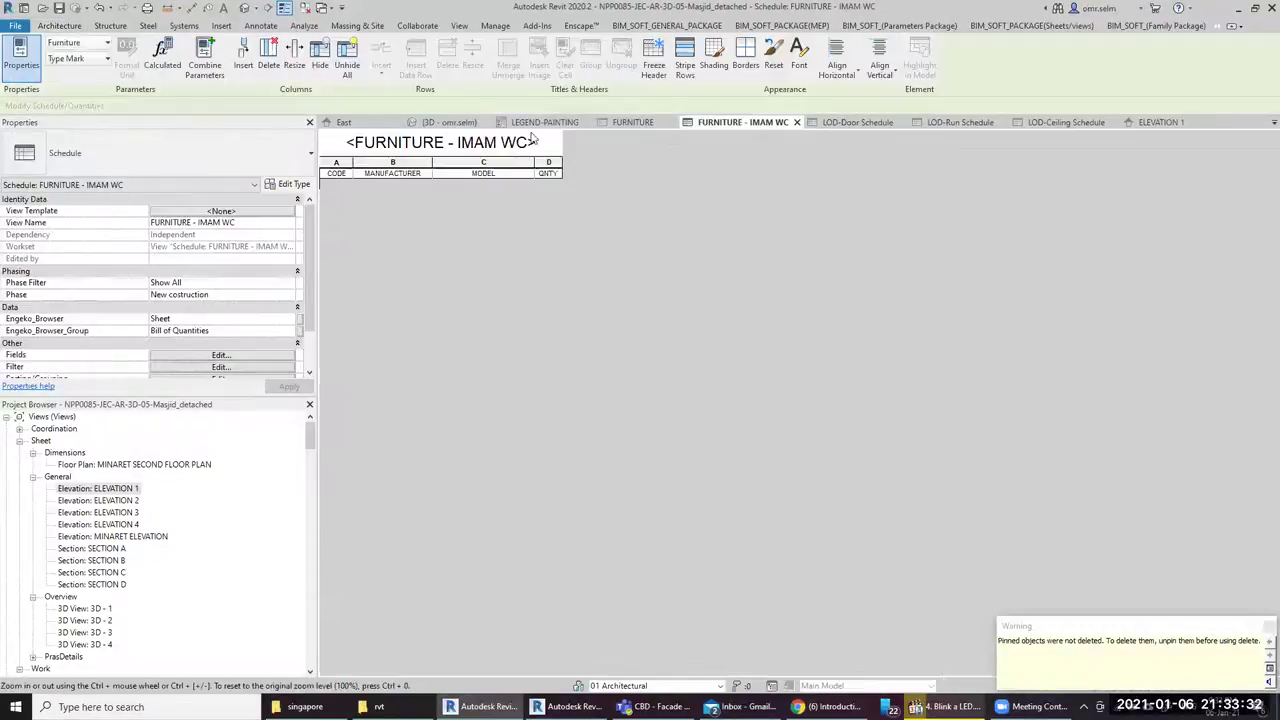
# Cycle through the open views and open sheet 100 - GROUND FLOOR PLAN - LAYOUT
pyautogui.click(545, 122)
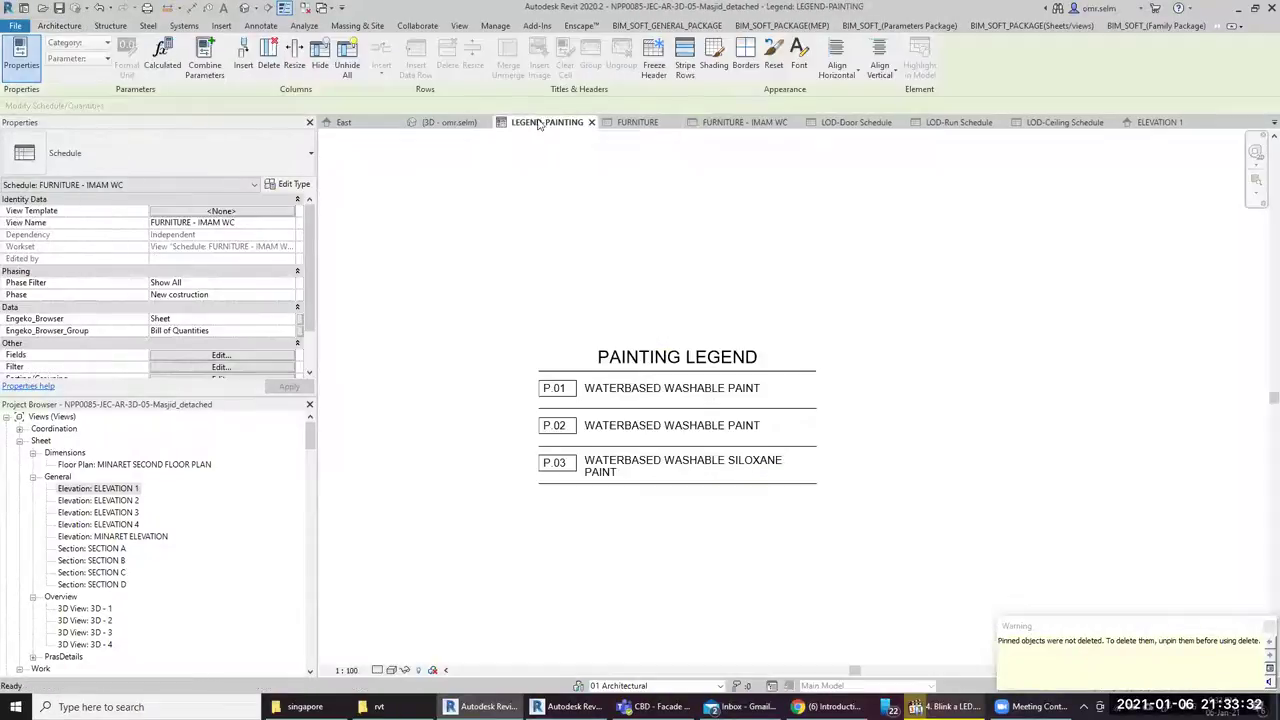
pyautogui.click(367, 124)
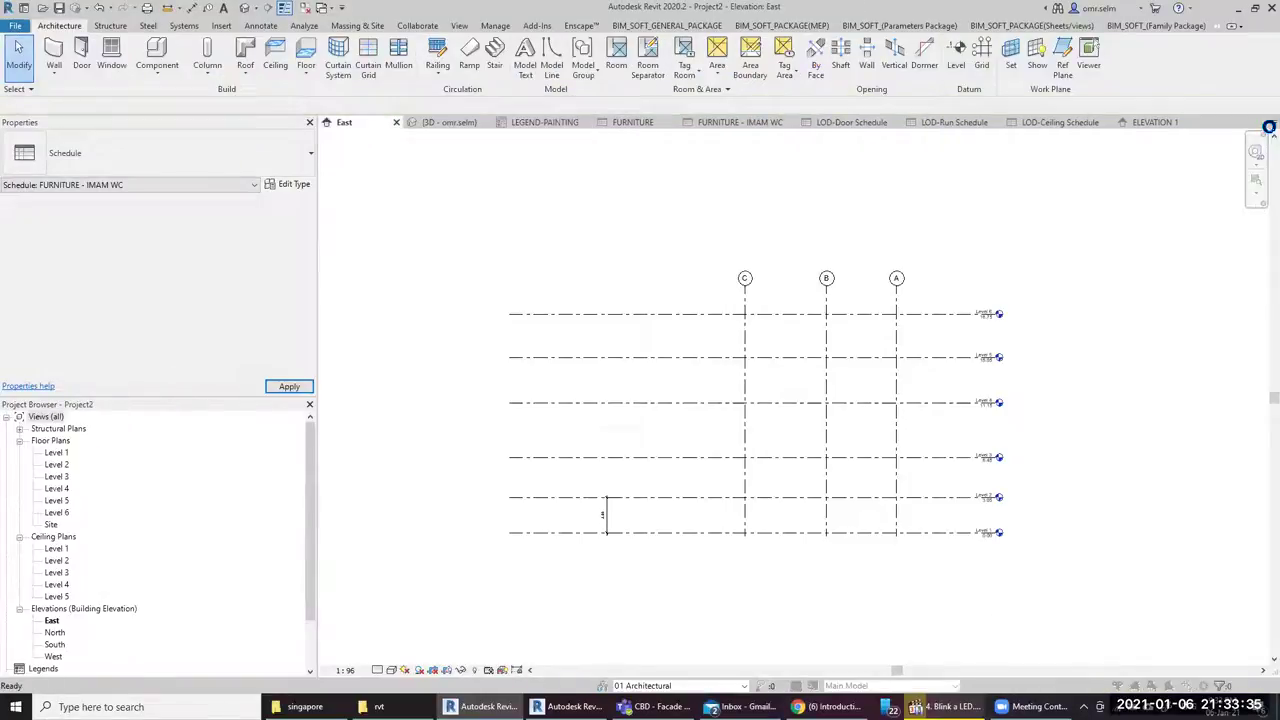
pyautogui.press('Escape')
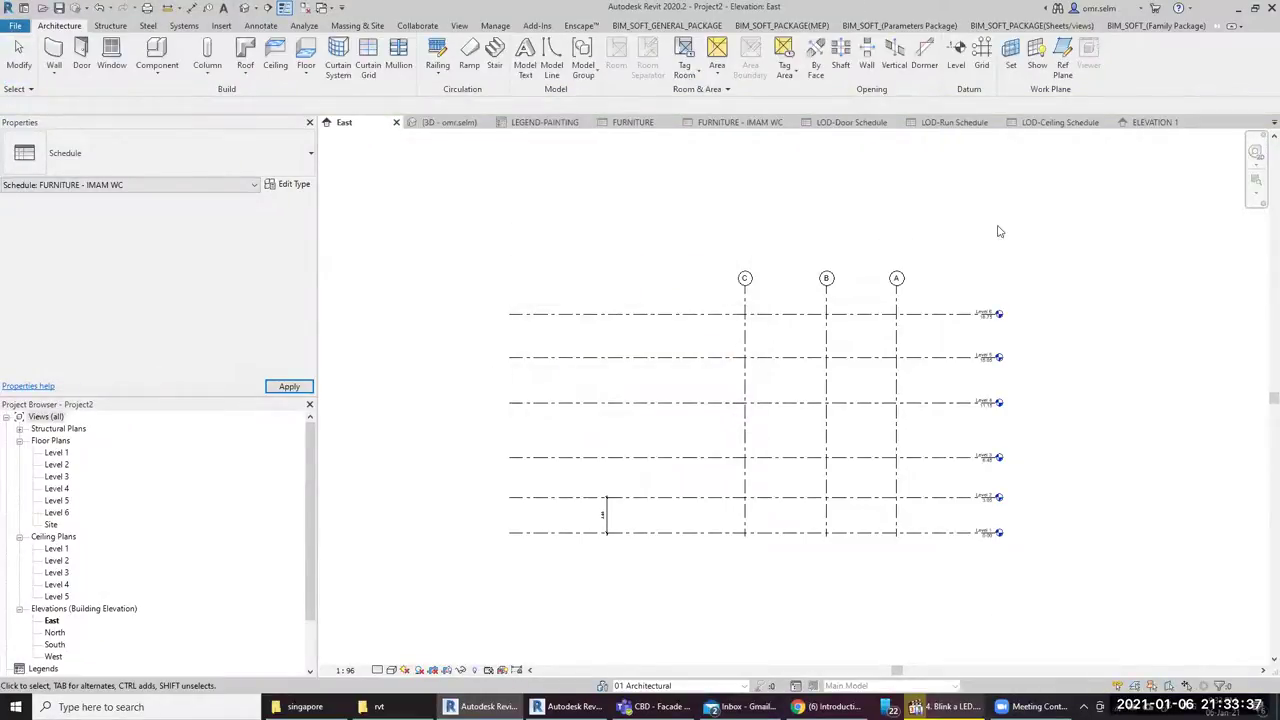
pyautogui.click(1273, 122)
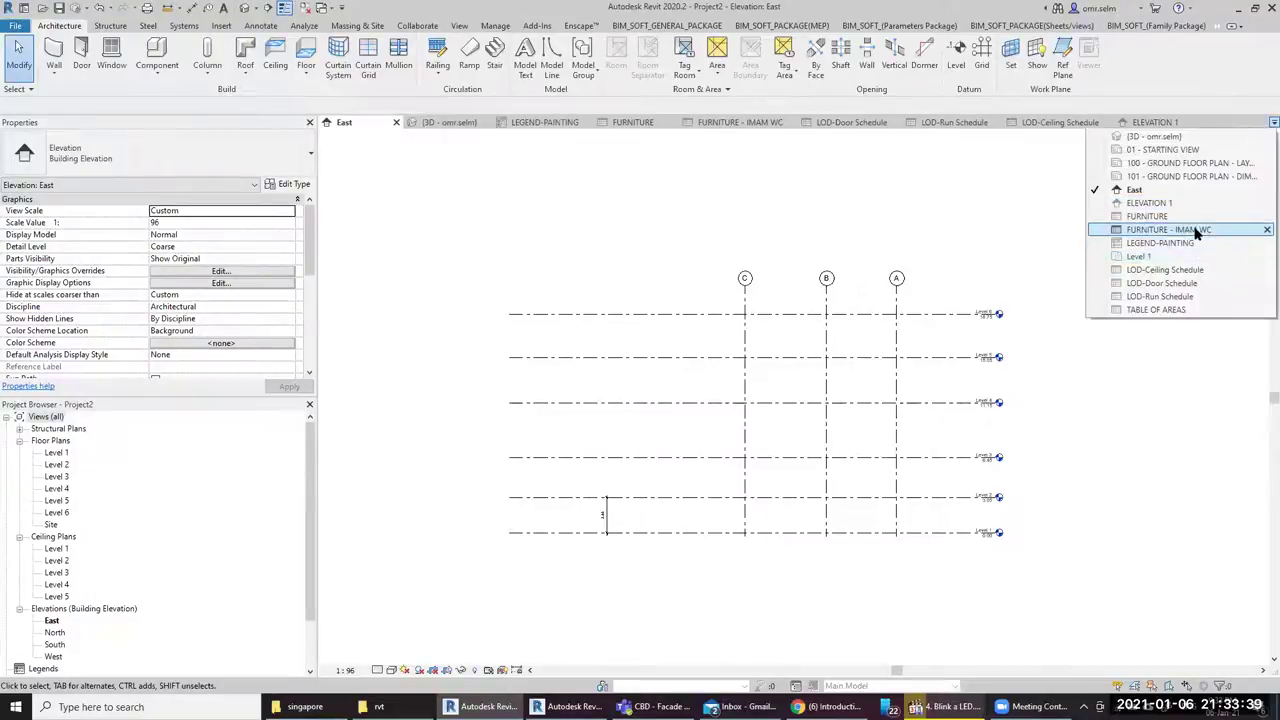
pyautogui.click(1165, 163)
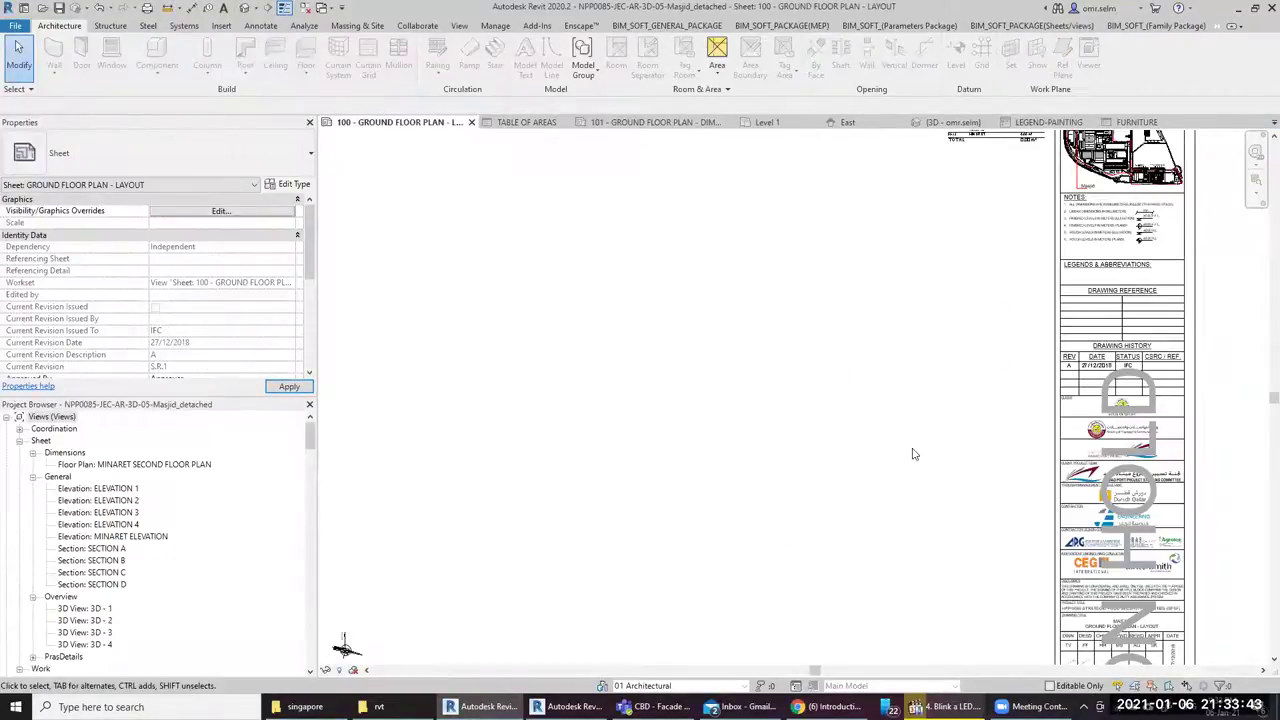
# Browse down the Project Browser past the 3D views and Thermal Information entries
pyautogui.scroll(-2, 697, 546)
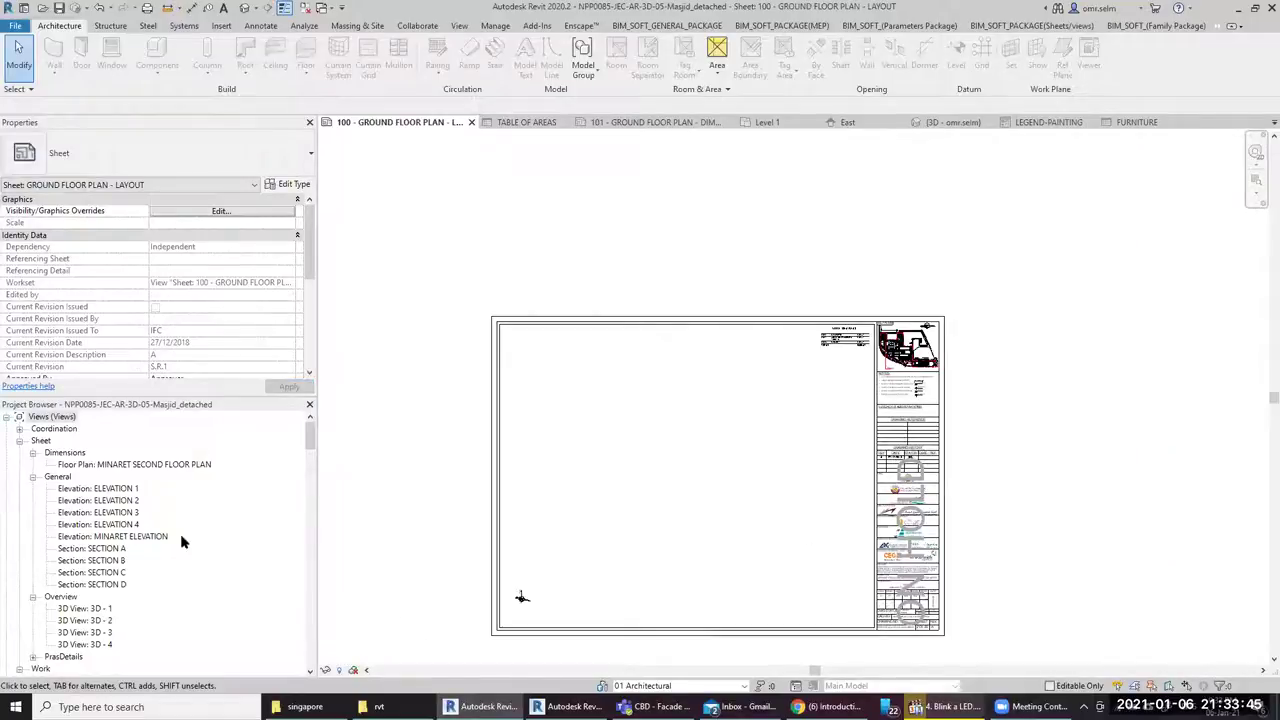
pyautogui.click(88, 632)
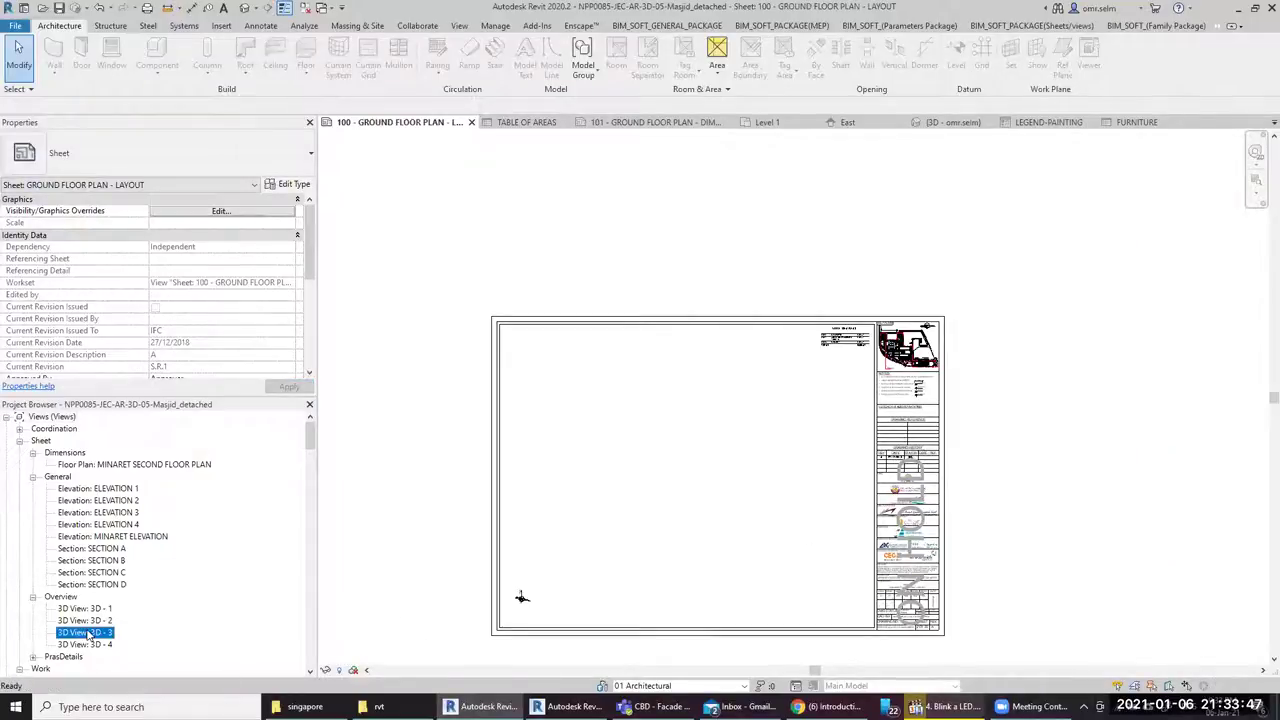
pyautogui.scroll(-2, 115, 613)
pyautogui.scroll(-2, 115, 613)
pyautogui.scroll(-2, 93, 620)
pyautogui.scroll(-2, 100, 618)
pyautogui.scroll(-2, 110, 616)
pyautogui.scroll(-2, 121, 614)
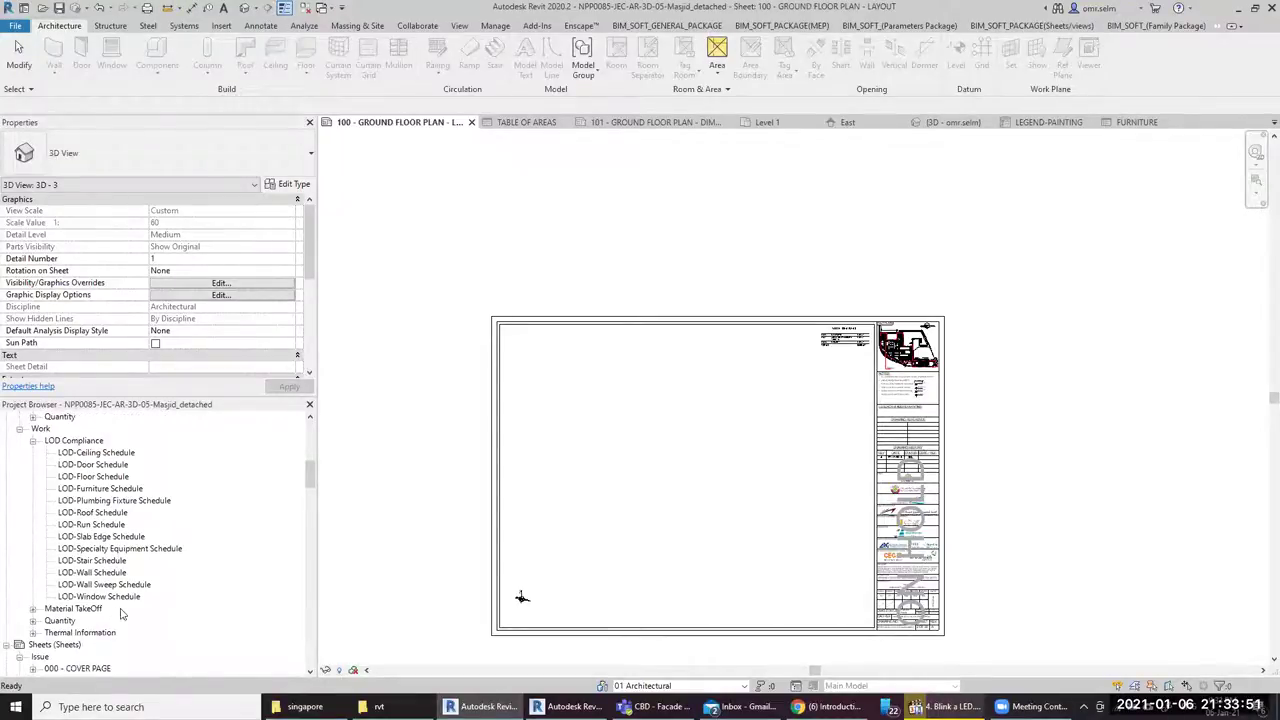
pyautogui.click(80, 634)
pyautogui.scroll(-2, 100, 650)
pyautogui.scroll(-2, 107, 661)
pyautogui.scroll(-2, 107, 661)
pyautogui.scroll(-2, 106, 660)
pyautogui.scroll(-2, 105, 660)
pyautogui.scroll(-2, 103, 659)
pyautogui.scroll(-2, 103, 659)
pyautogui.scroll(-2, 100, 657)
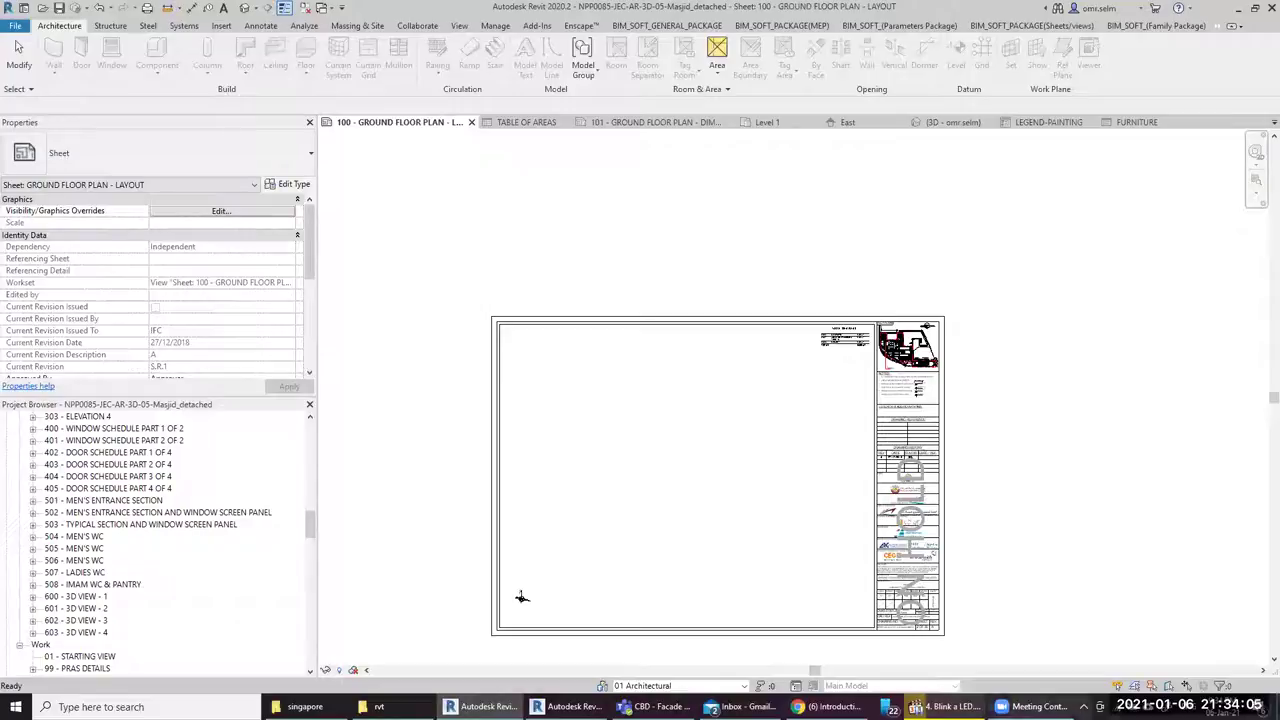
# Open the LOD-Stair Schedule and confirm it lists no stairs
pyautogui.click(98, 442)
pyautogui.scroll(3, 98, 448)
pyautogui.scroll(3, 90, 480)
pyautogui.scroll(3, 79, 516)
pyautogui.scroll(2, 80, 518)
pyautogui.scroll(1, 86, 524)
pyautogui.click(112, 527)
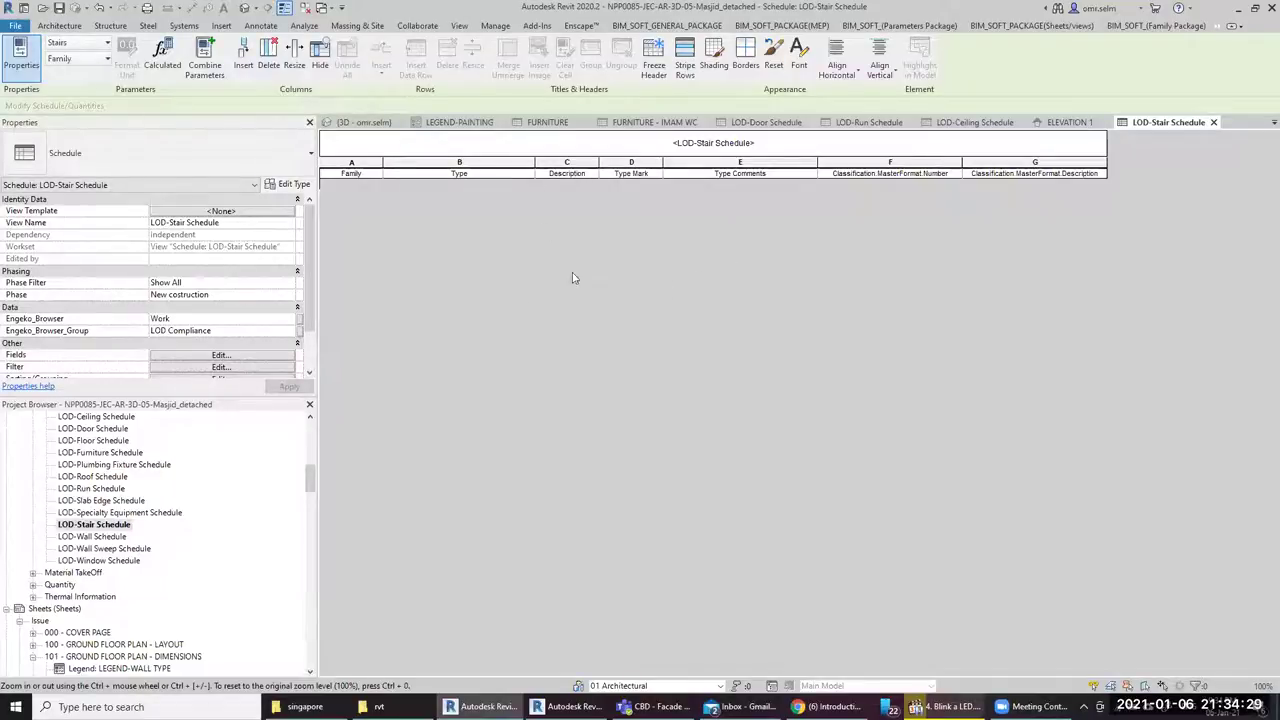
# Open the LOD-Wall Schedule under Work > LOD Compliance and confirm it has no wall rows
pyautogui.click(105, 538)
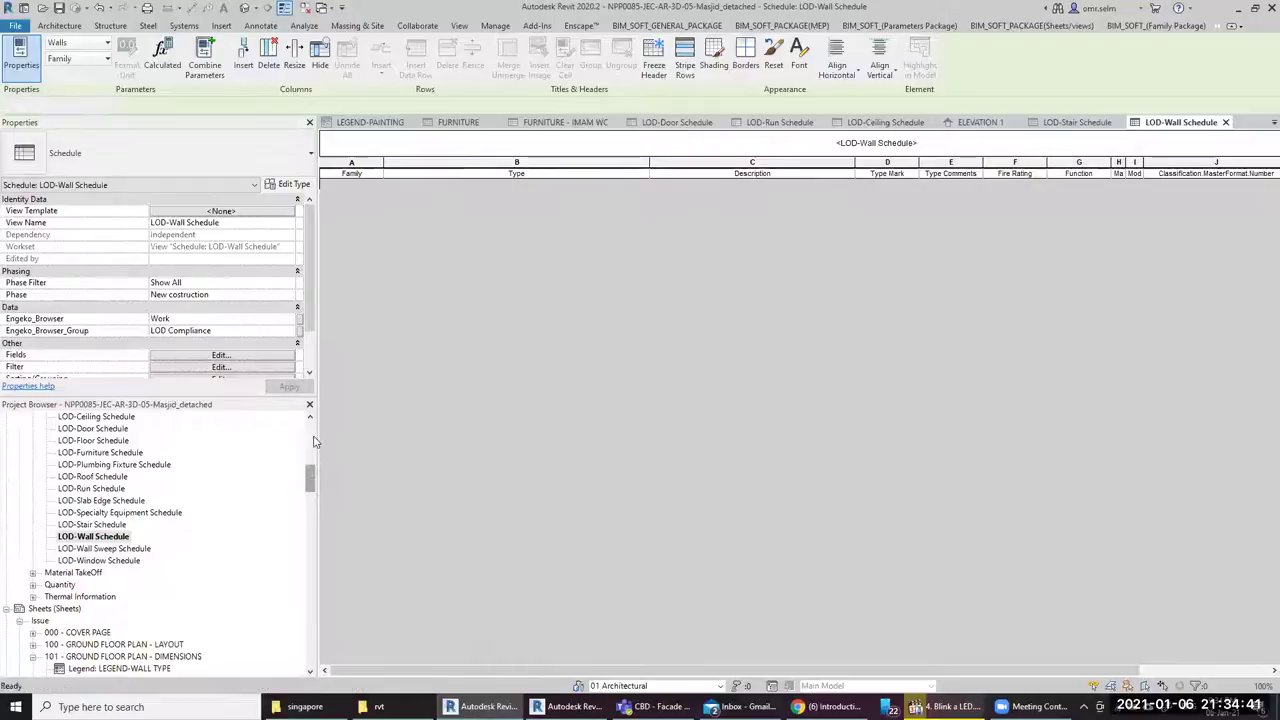
pyautogui.moveTo(313, 484); pyautogui.dragTo(312, 424)
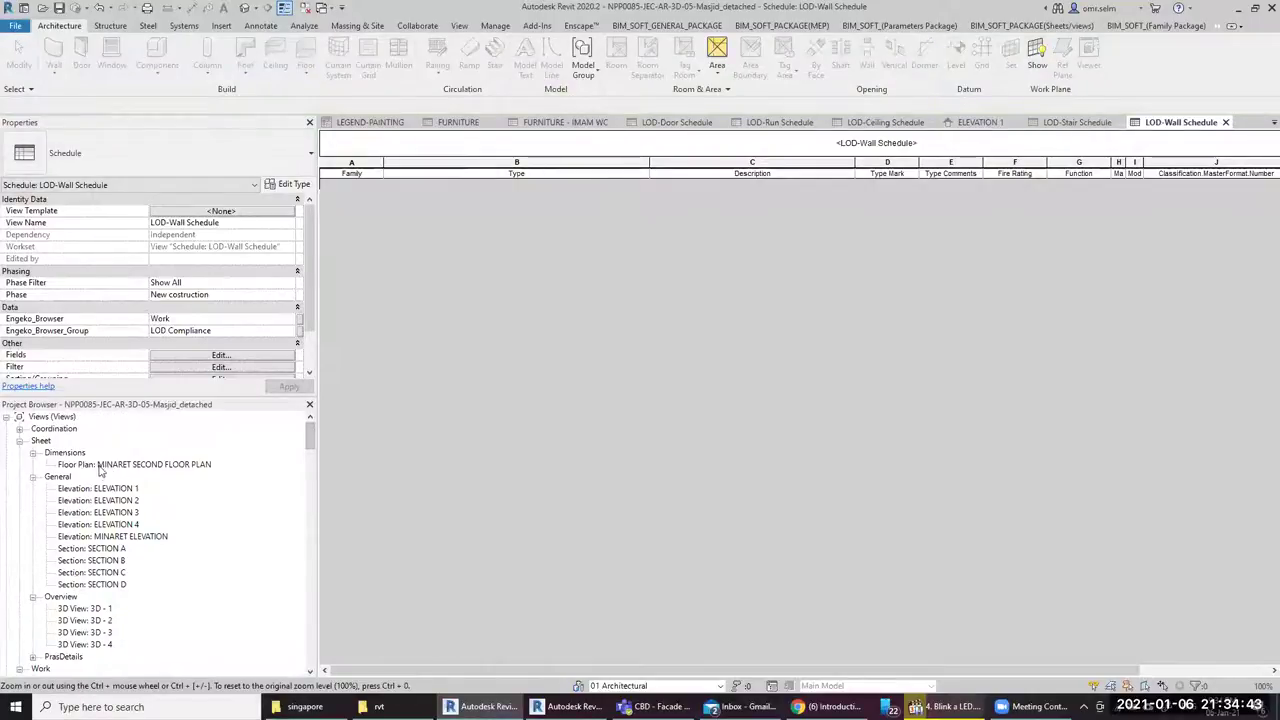
# Draw a 2000 mm test wall in the MINARET SECOND FLOOR PLAN view
pyautogui.doubleClick(99, 466)
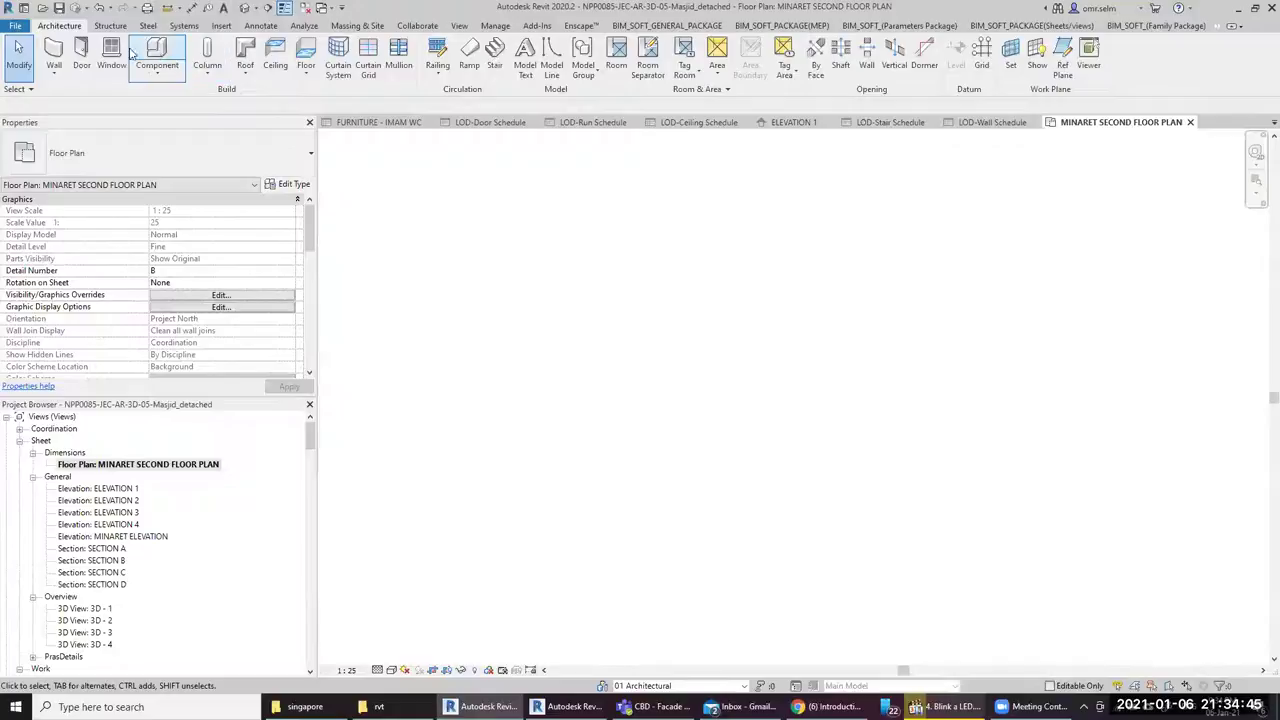
pyautogui.click(54, 52)
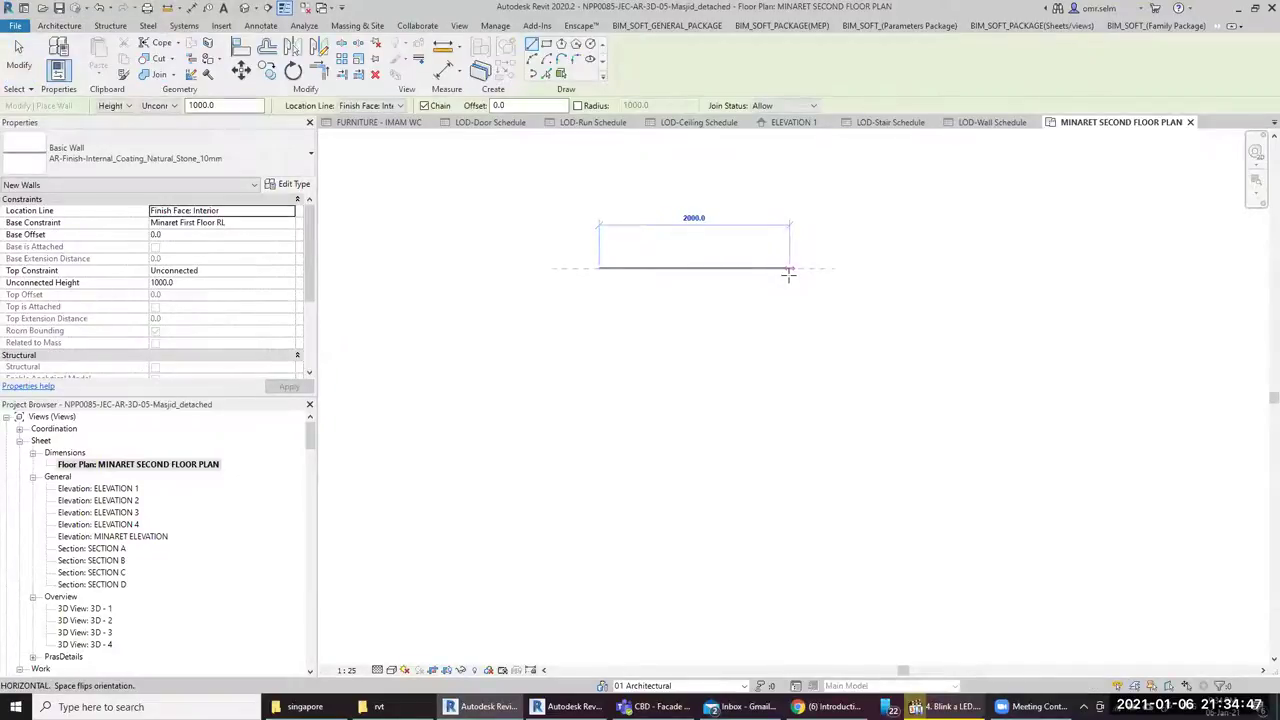
pyautogui.click(790, 268)
pyautogui.press('Escape')
pyautogui.press('Escape')
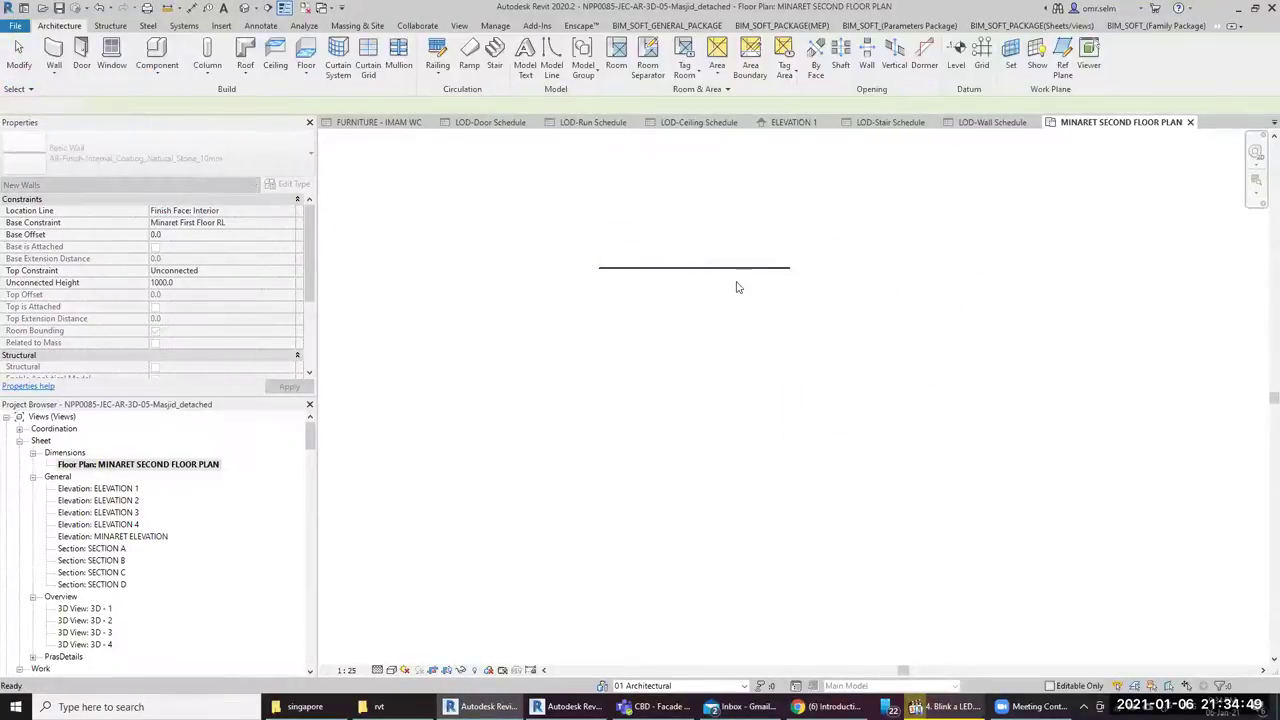
# Locate the new Natural_Stone_10mm wall via the LOD-Wall Schedule and delete it in ELEVATION 1
pyautogui.click(993, 123)
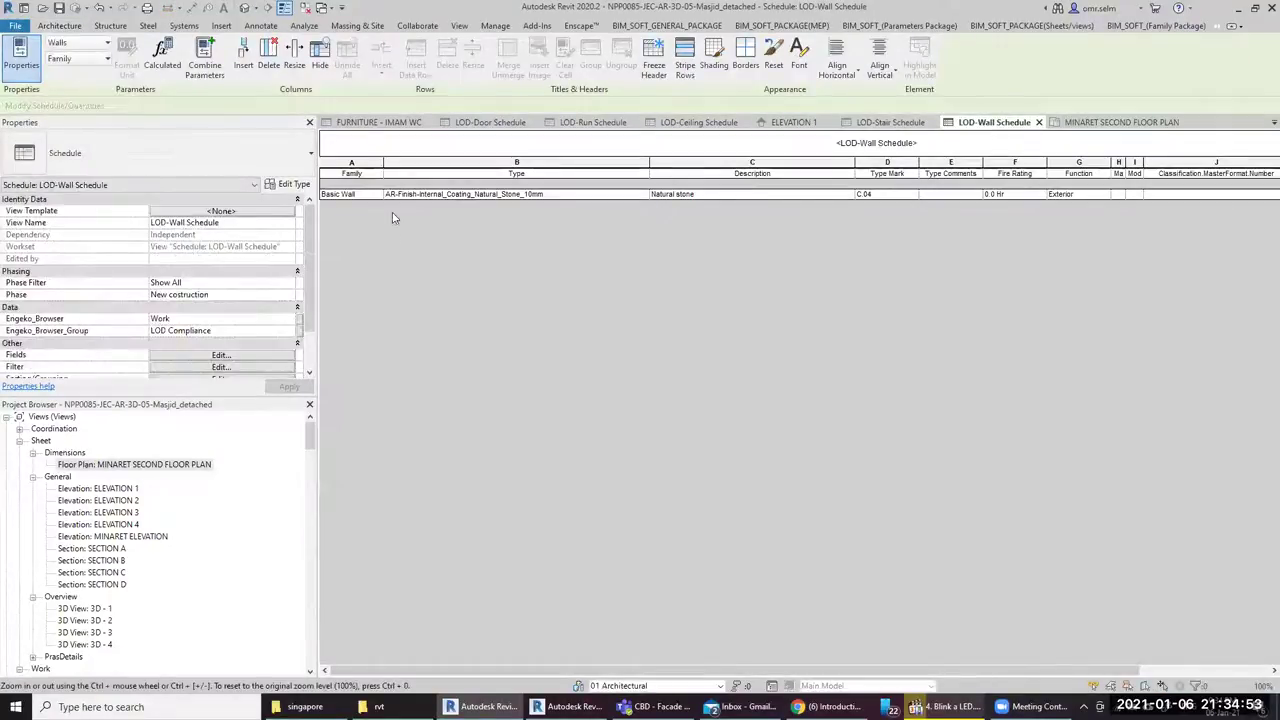
pyautogui.click(372, 196)
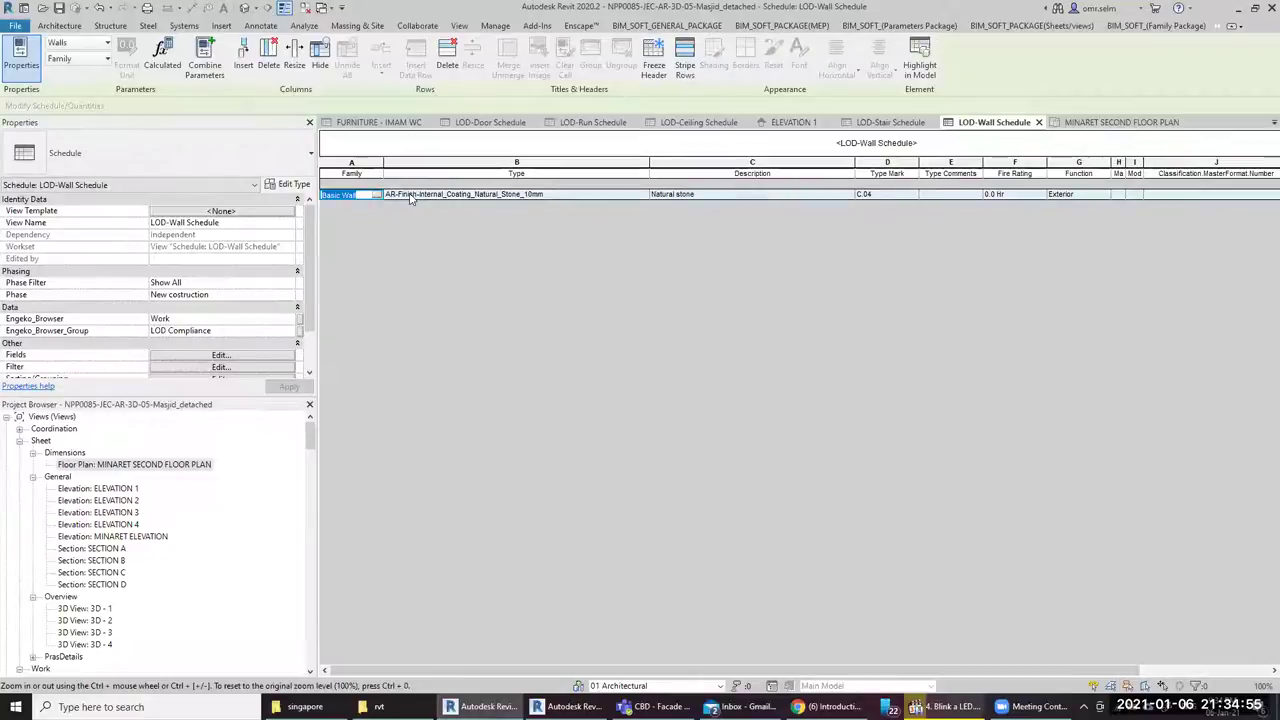
pyautogui.click(410, 197)
pyautogui.click(919, 62)
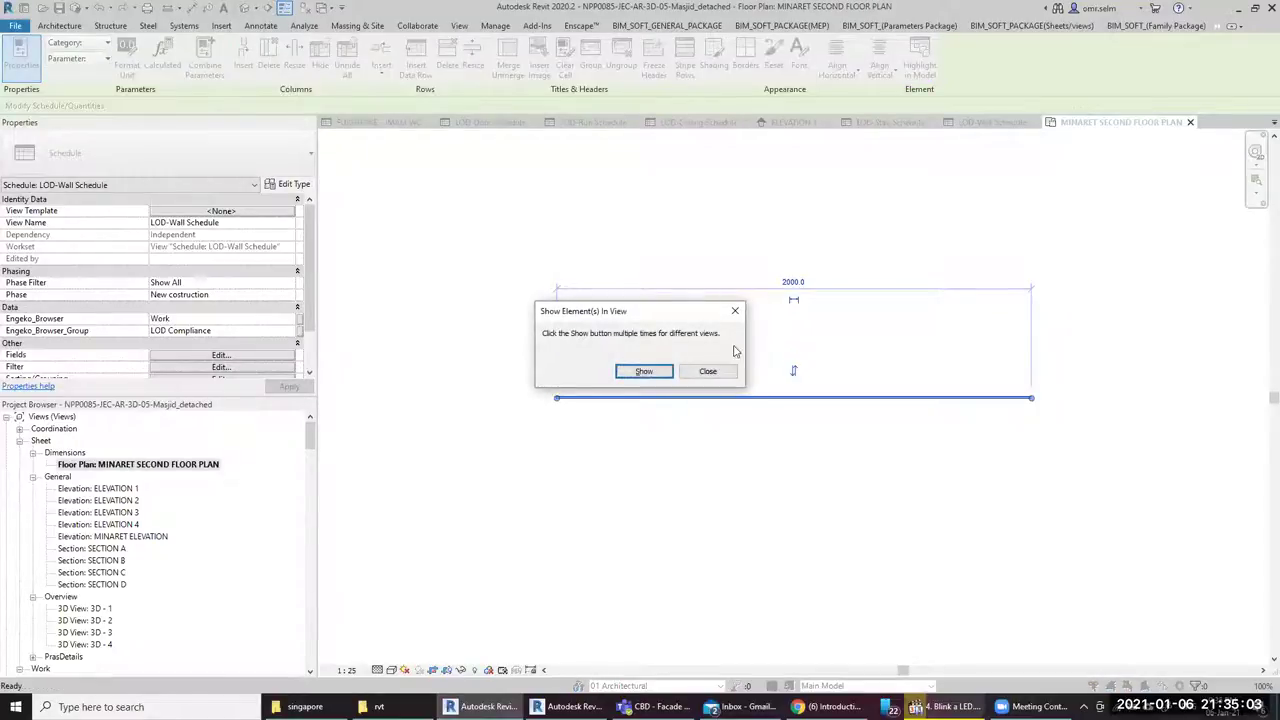
pyautogui.click(640, 371)
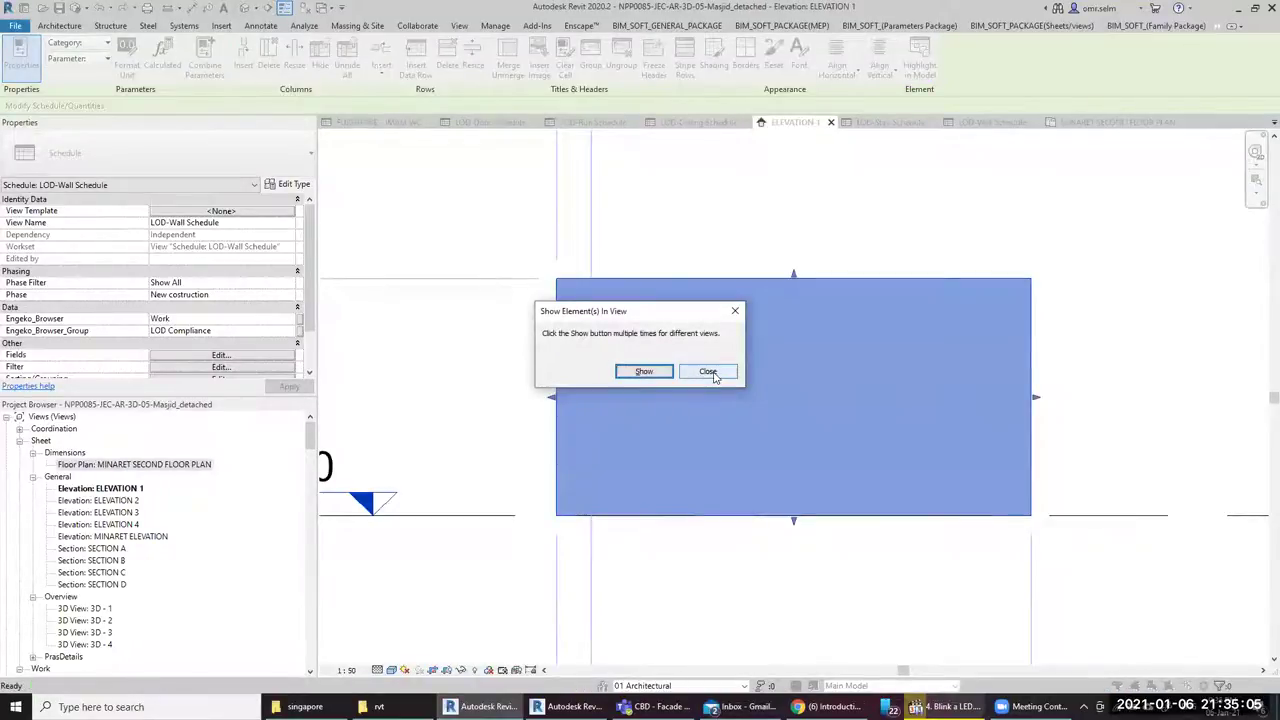
pyautogui.click(707, 371)
pyautogui.click(789, 305)
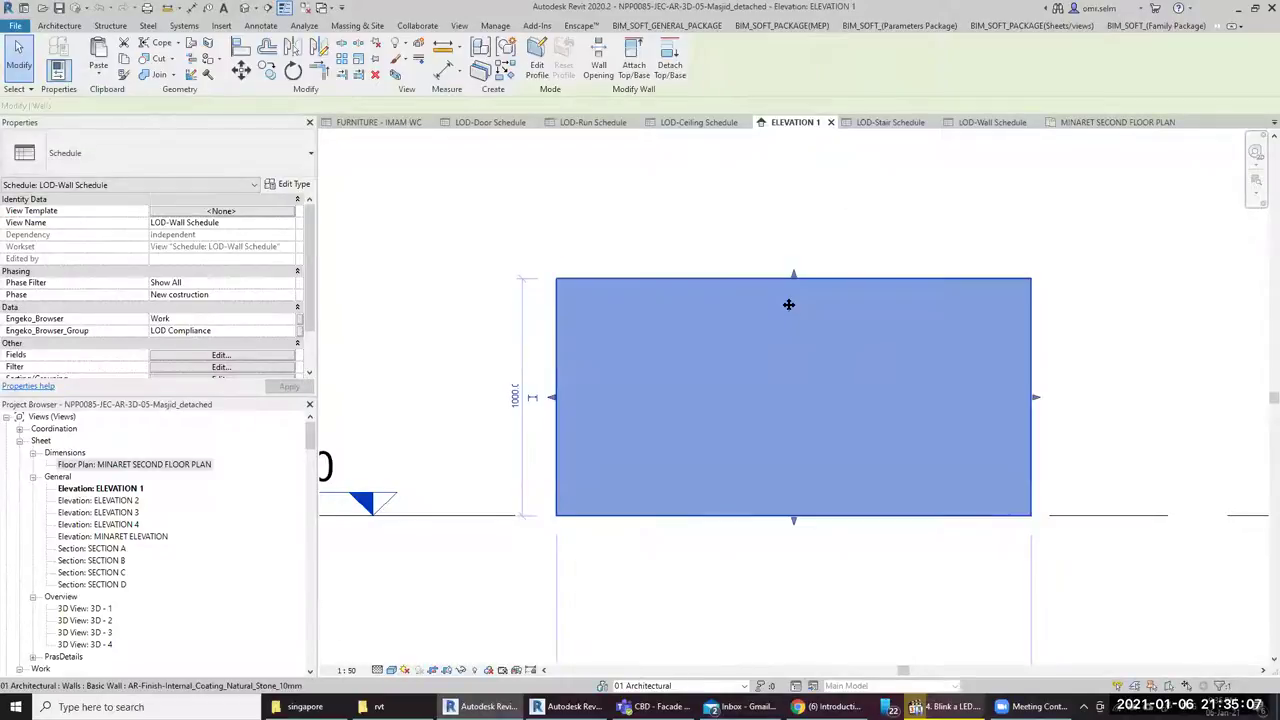
pyautogui.click(376, 77)
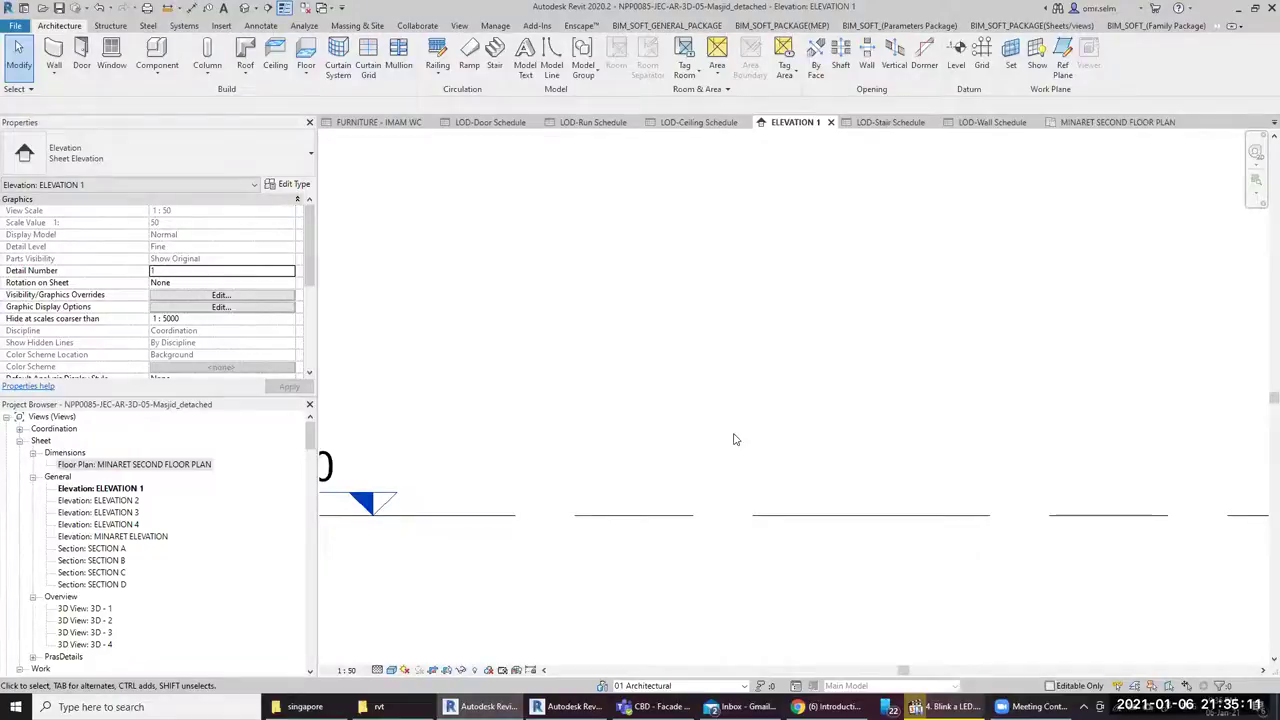
# Delete every grid in the project using Select All Instances, then zoom to fit
pyautogui.scroll(-2, 735, 440)
pyautogui.scroll(-2, 735, 442)
pyautogui.scroll(-2, 880, 465)
pyautogui.moveTo(880, 465); pyautogui.dragTo(442, 471)
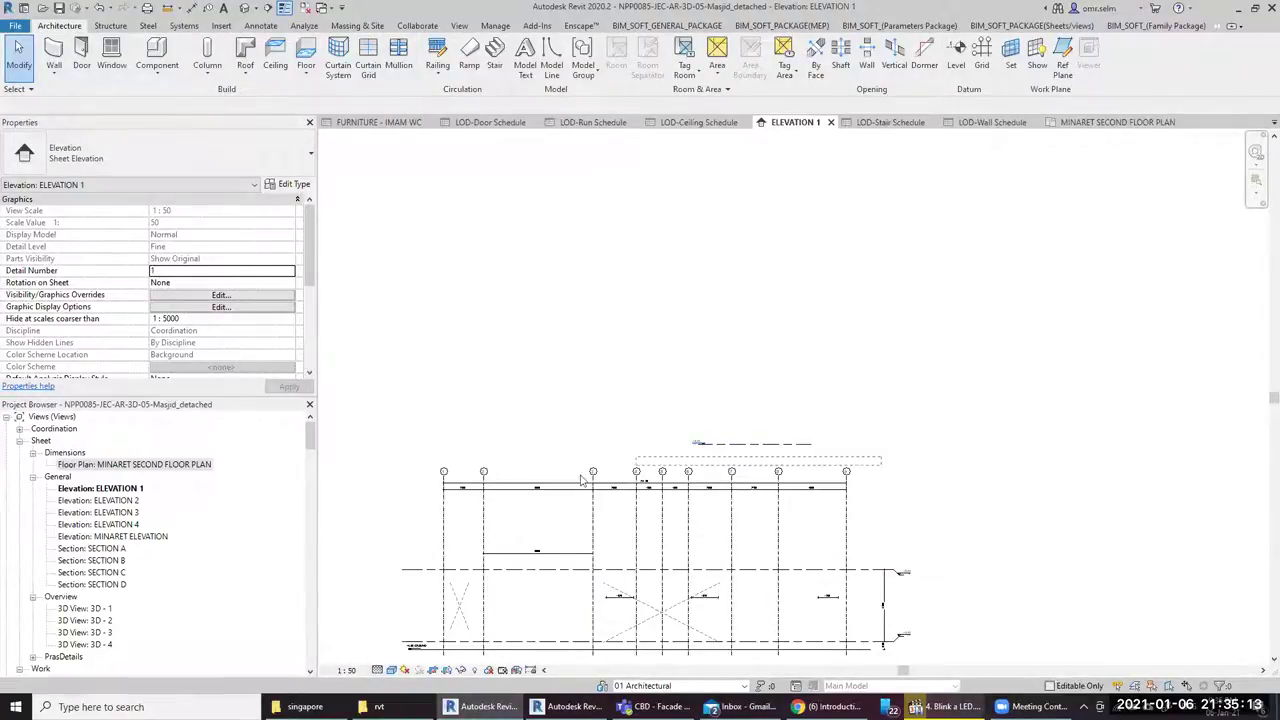
pyautogui.rightClick(442, 471)
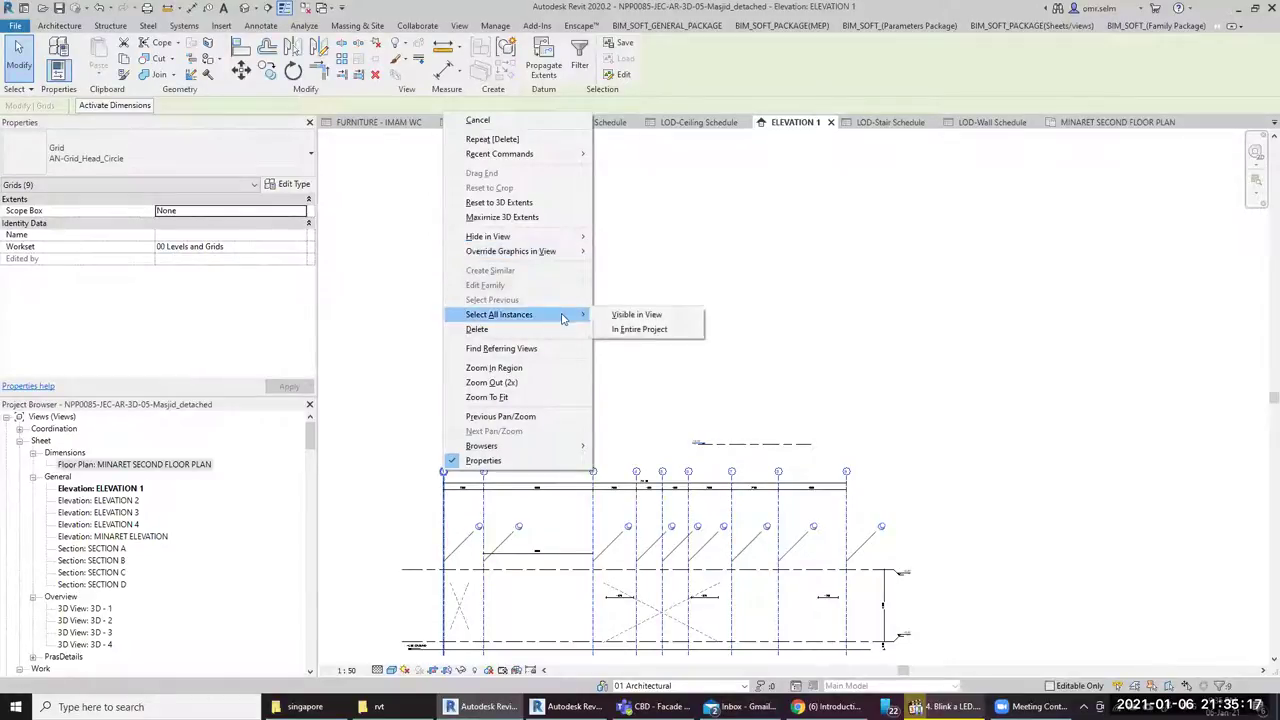
pyautogui.click(628, 329)
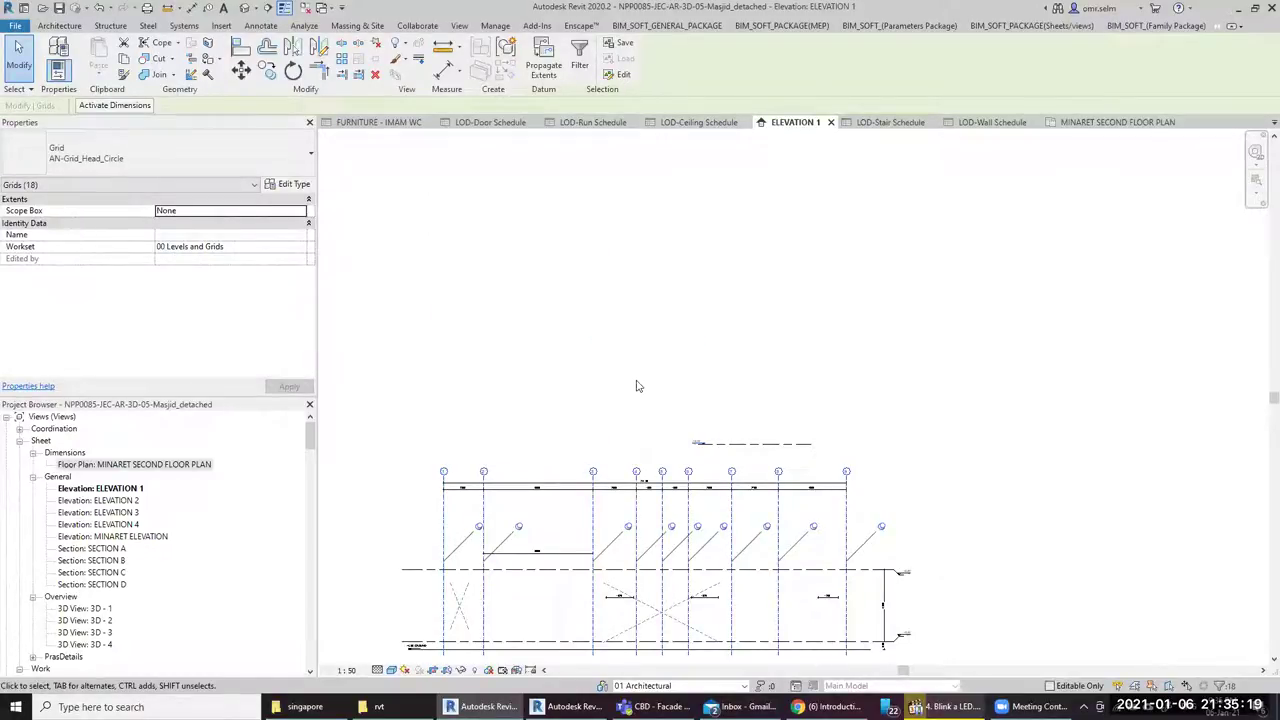
pyautogui.press('Delete')
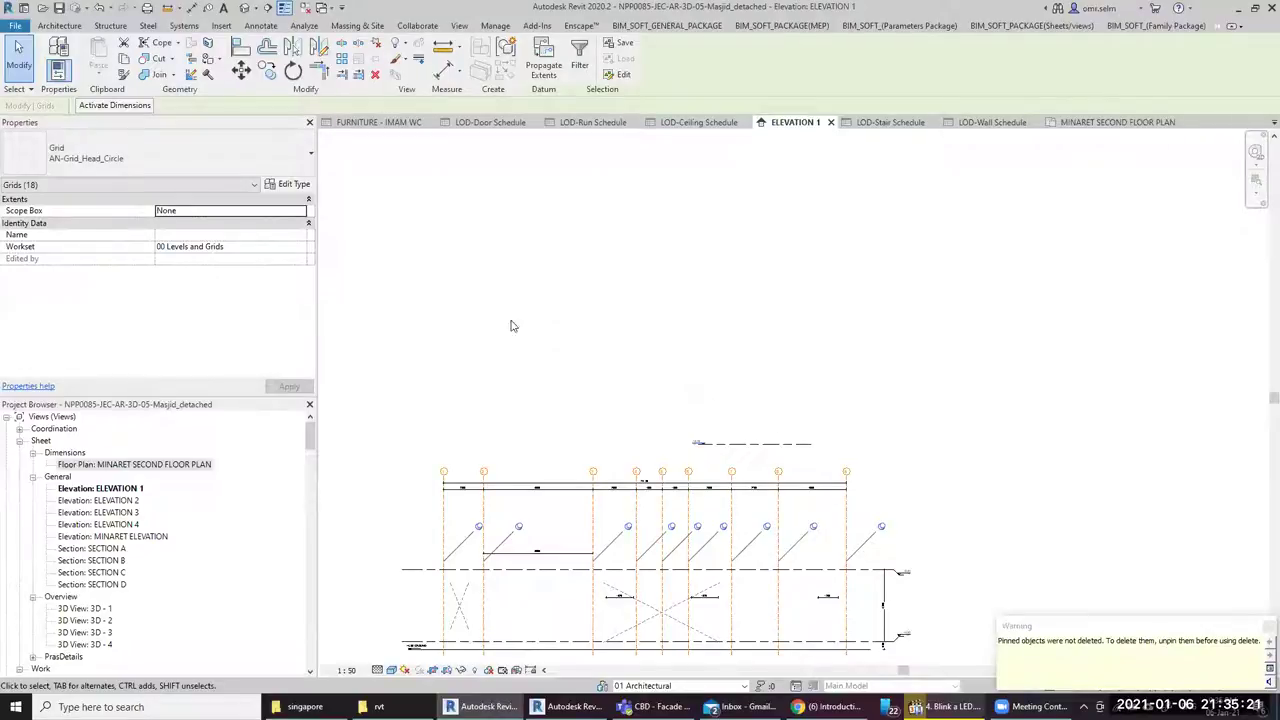
pyautogui.click(375, 74)
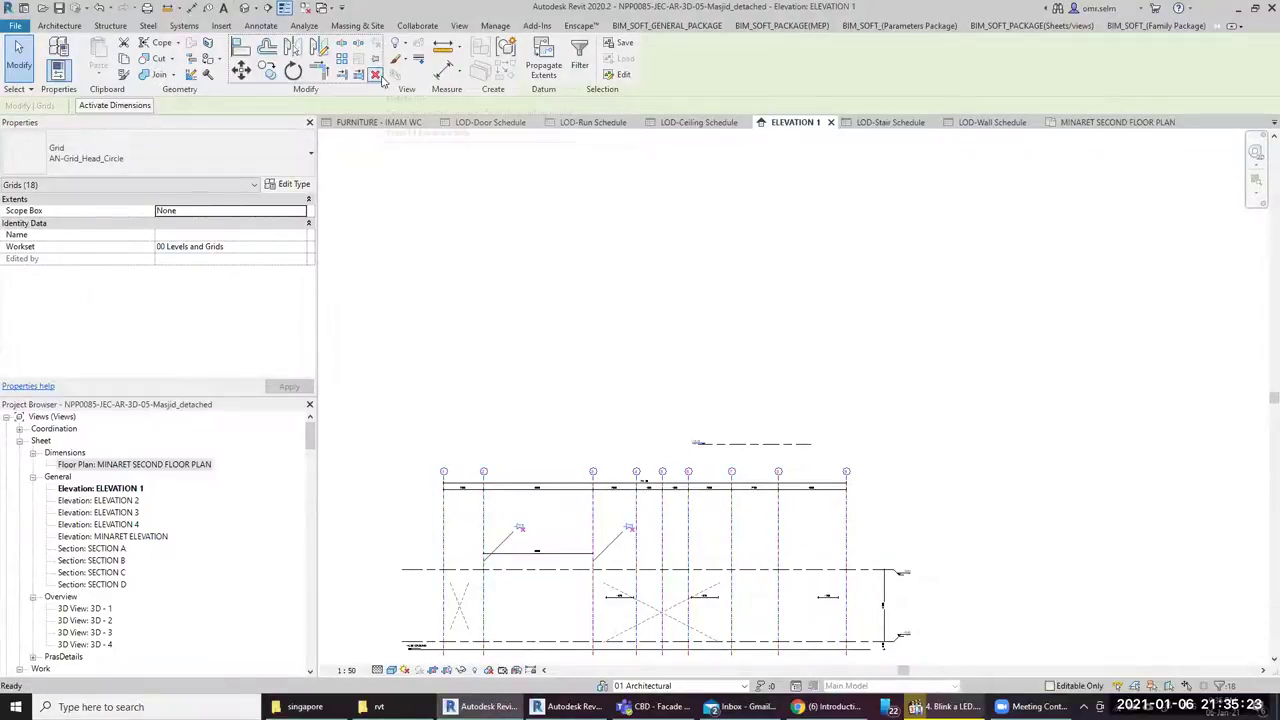
pyautogui.press('z')
pyautogui.press('f')
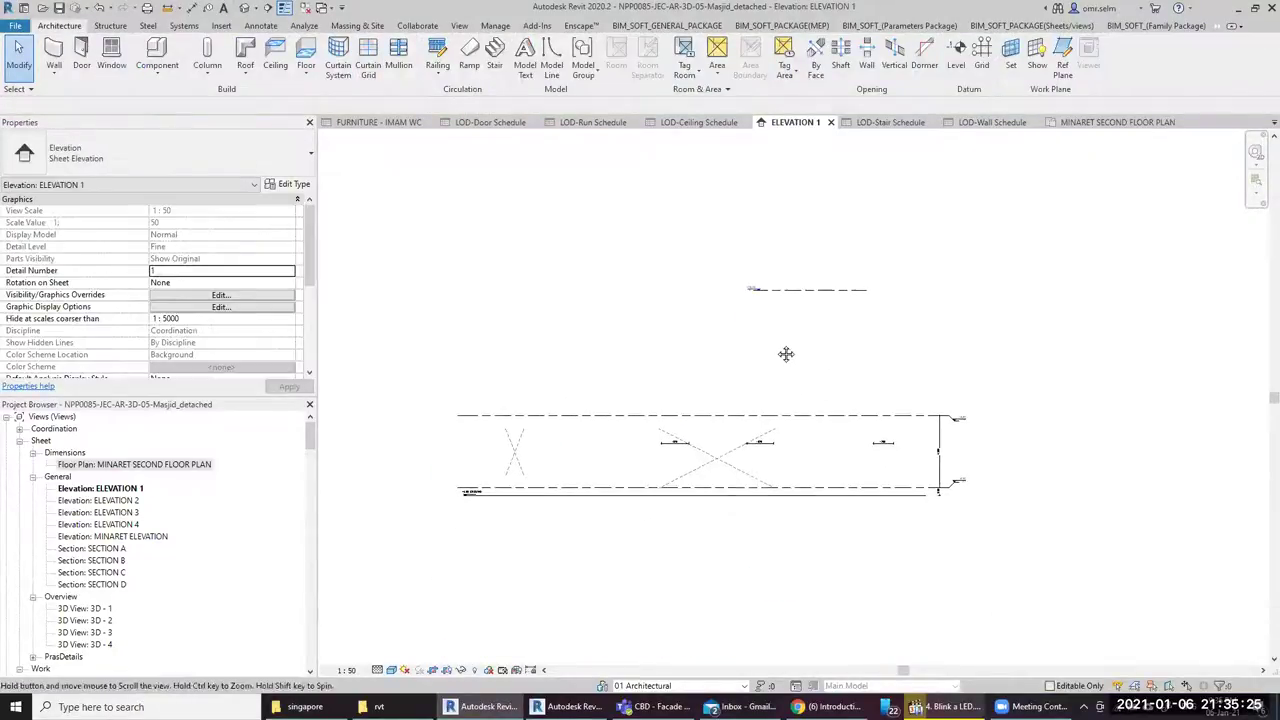
# Crossing-select the remaining grids and dimensions in ELEVATION 1 and delete them
pyautogui.scroll(2, 874, 437)
pyautogui.scroll(1, 814, 505)
pyautogui.scroll(1, 880, 495)
pyautogui.scroll(-2, 916, 488)
pyautogui.moveTo(1058, 502); pyautogui.dragTo(410, 487)
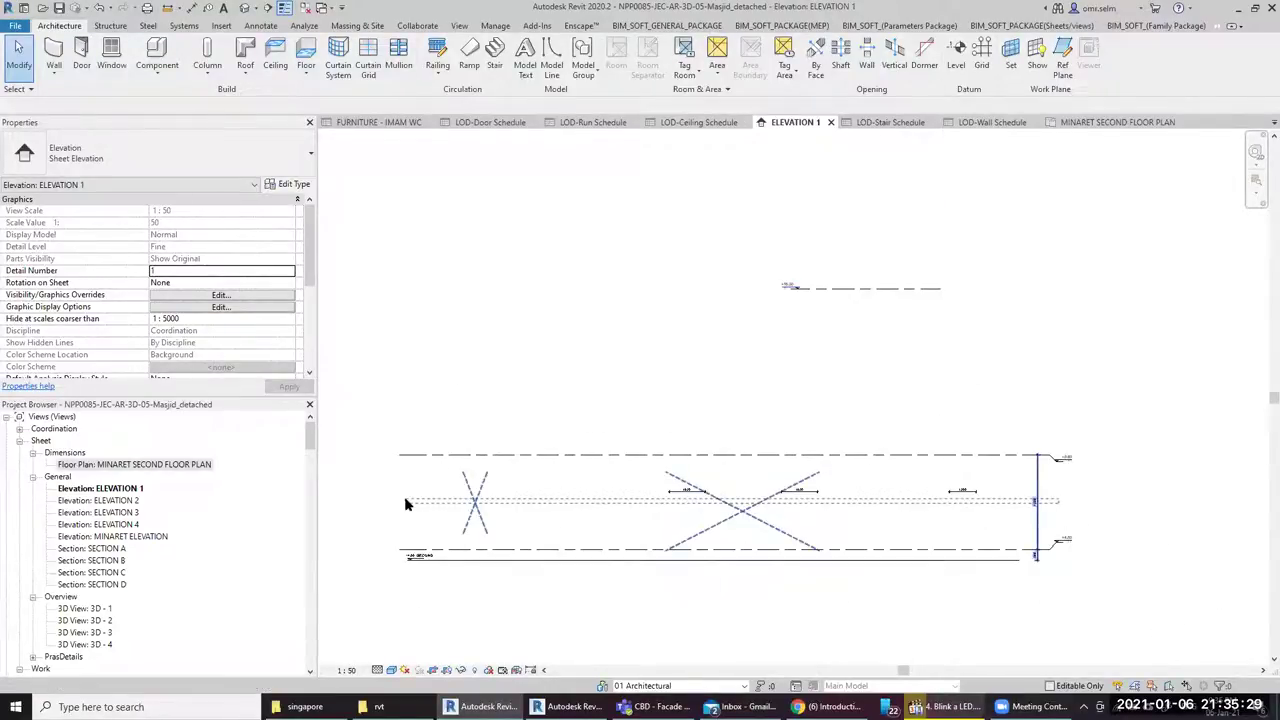
pyautogui.press('Delete')
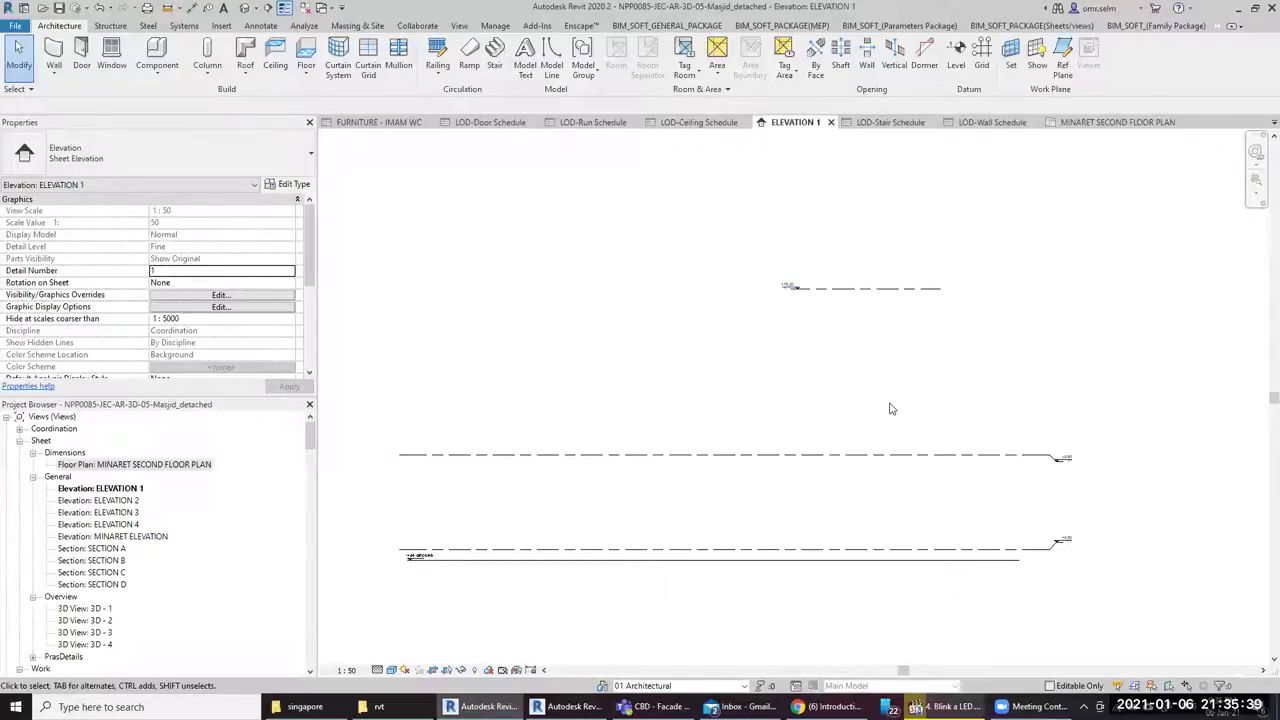
# Start the Door tool and browse the door type list to confirm the types survived
pyautogui.click(81, 58)
pyautogui.click(160, 152)
pyautogui.scroll(-2, 157, 292)
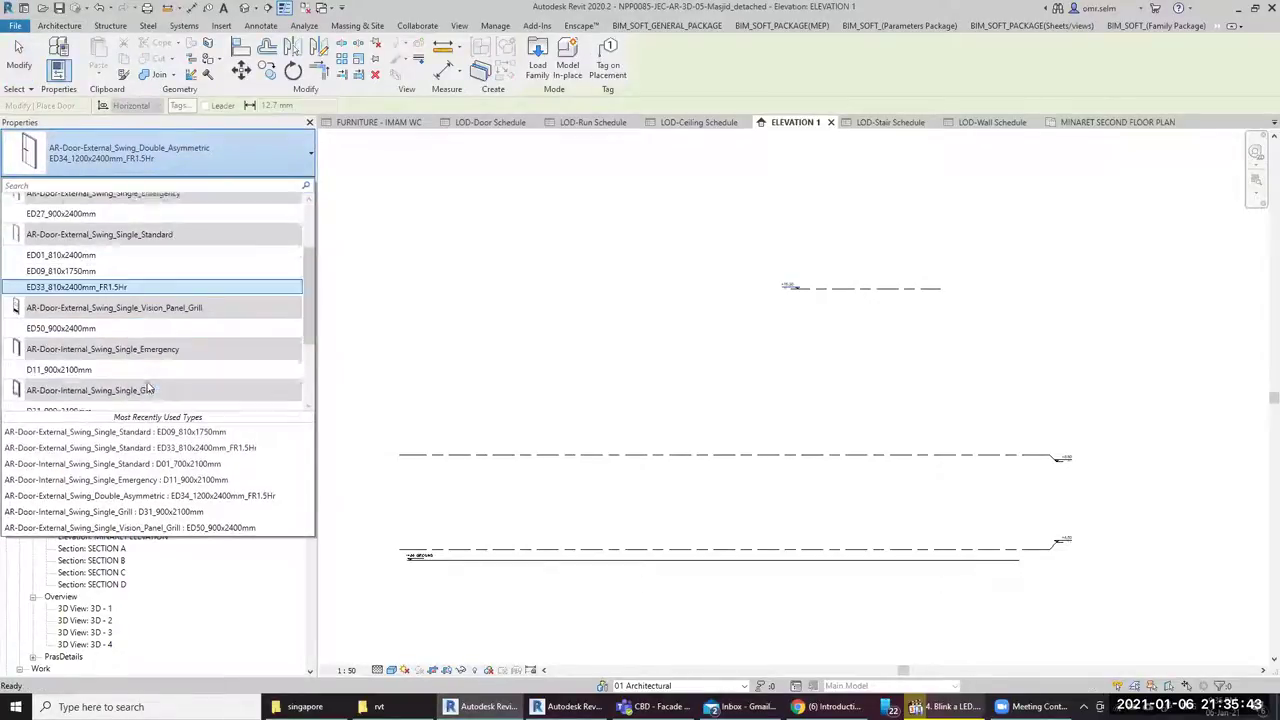
pyautogui.scroll(-3, 157, 292)
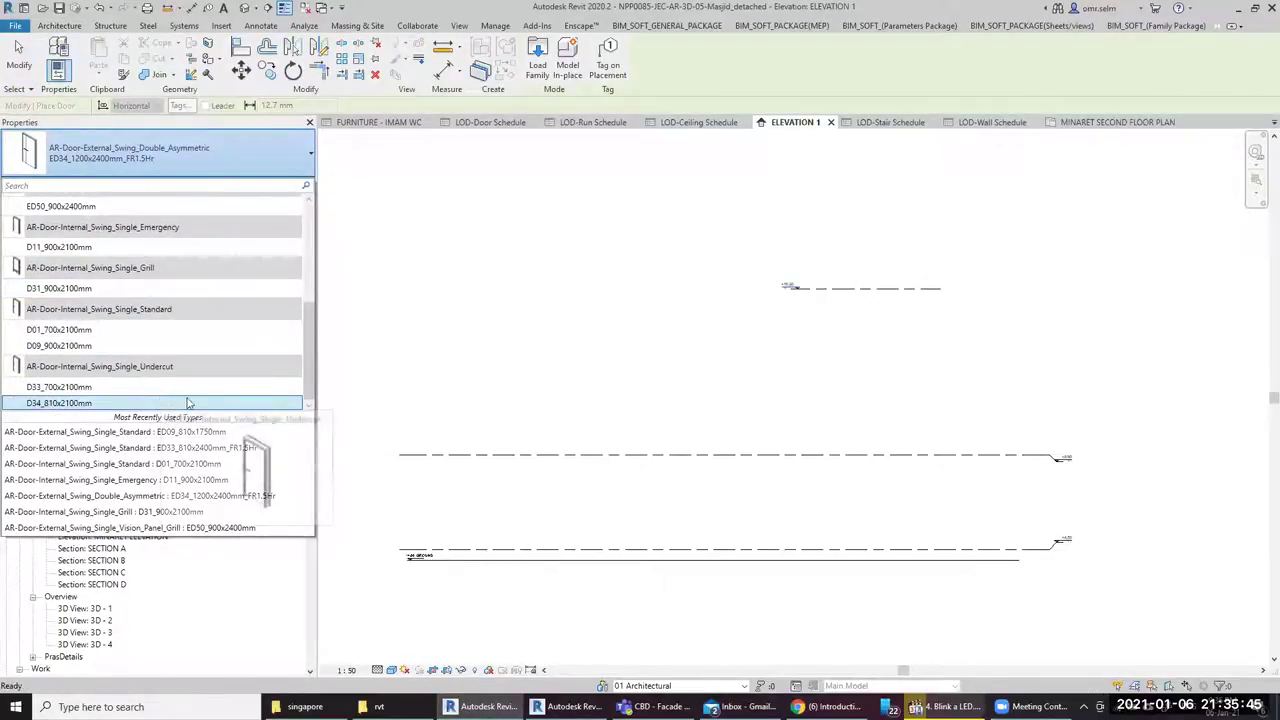
pyautogui.click(150, 495)
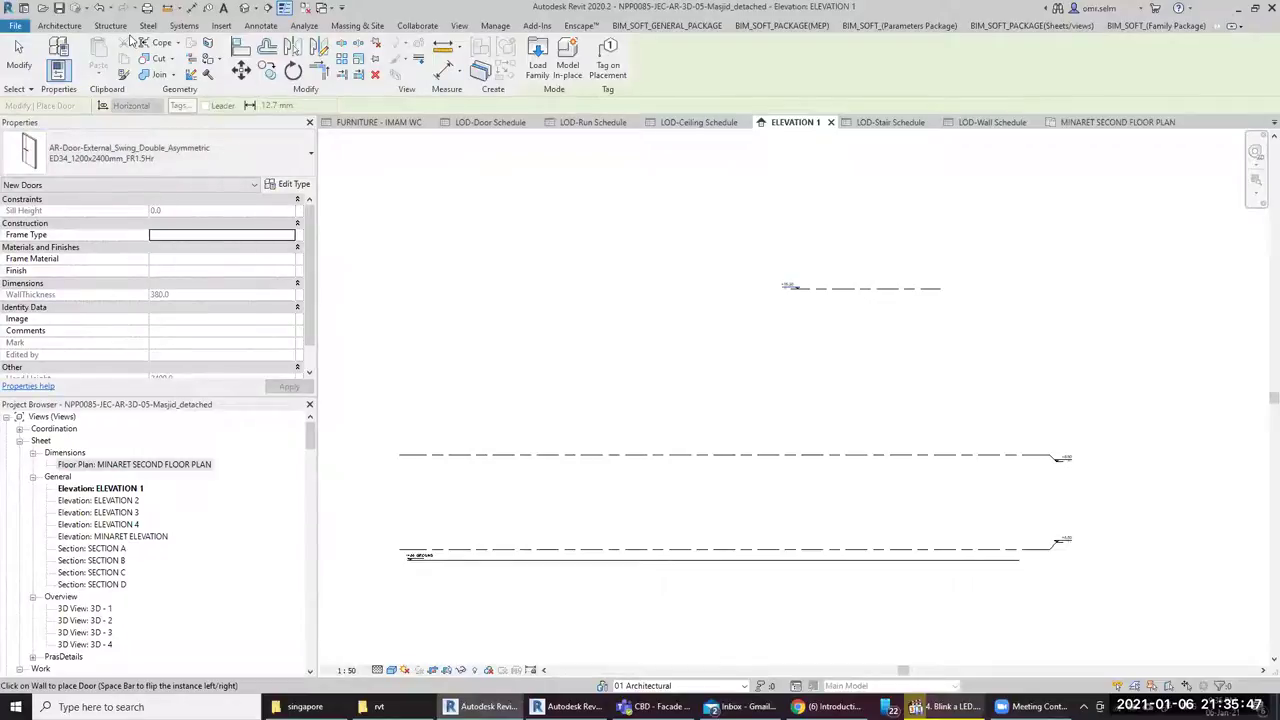
pyautogui.click(70, 27)
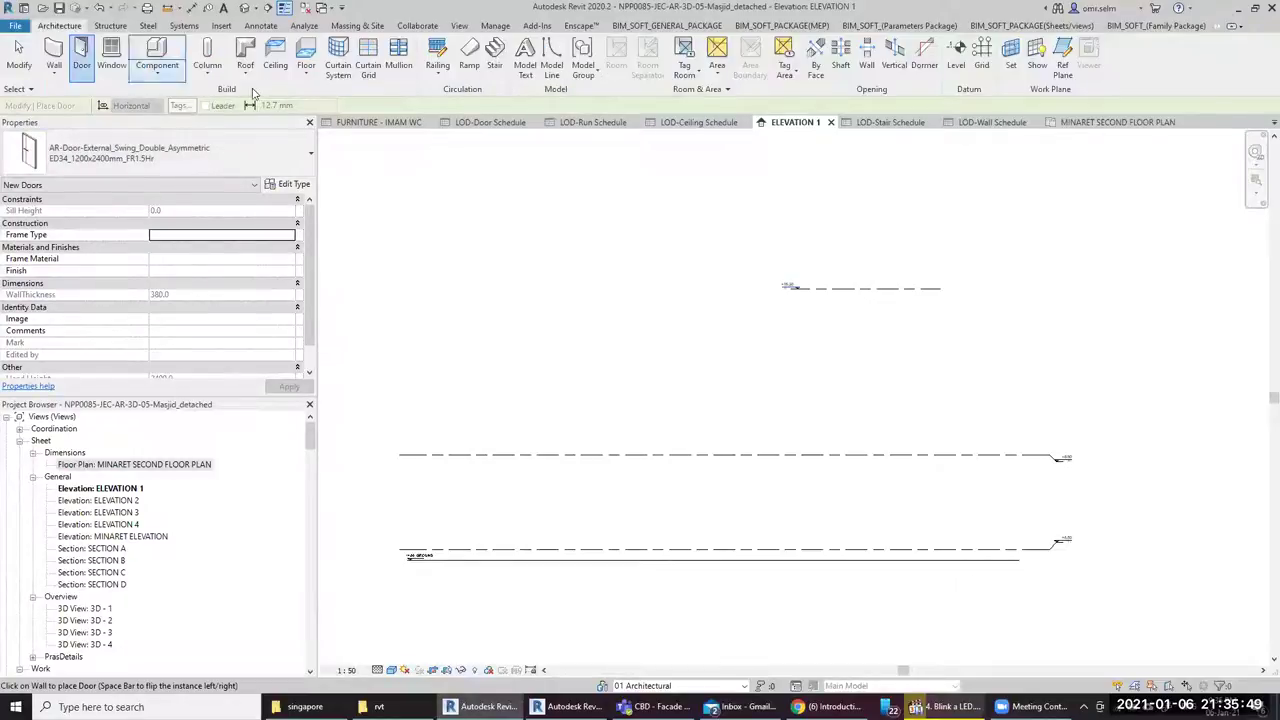
# Start a floor in MINARET SECOND FLOOR PLAN and browse the available floor types
pyautogui.click(310, 82)
pyautogui.click(330, 92)
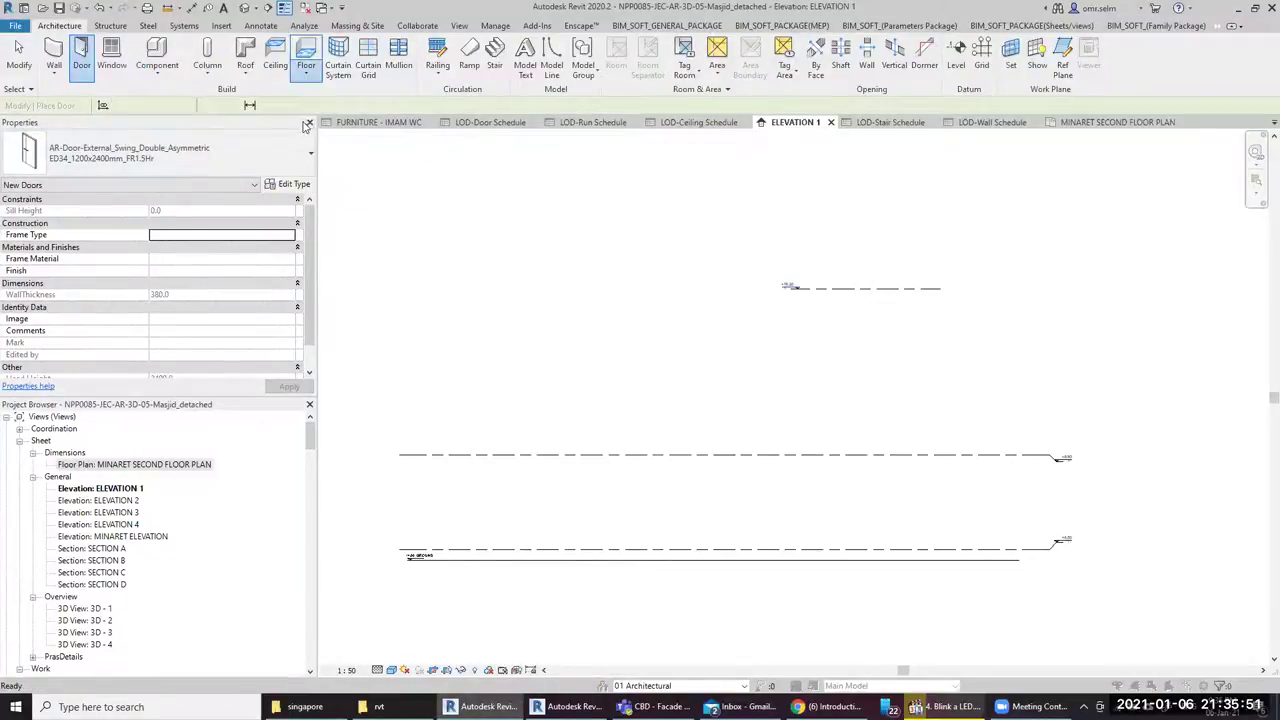
pyautogui.click(648, 484)
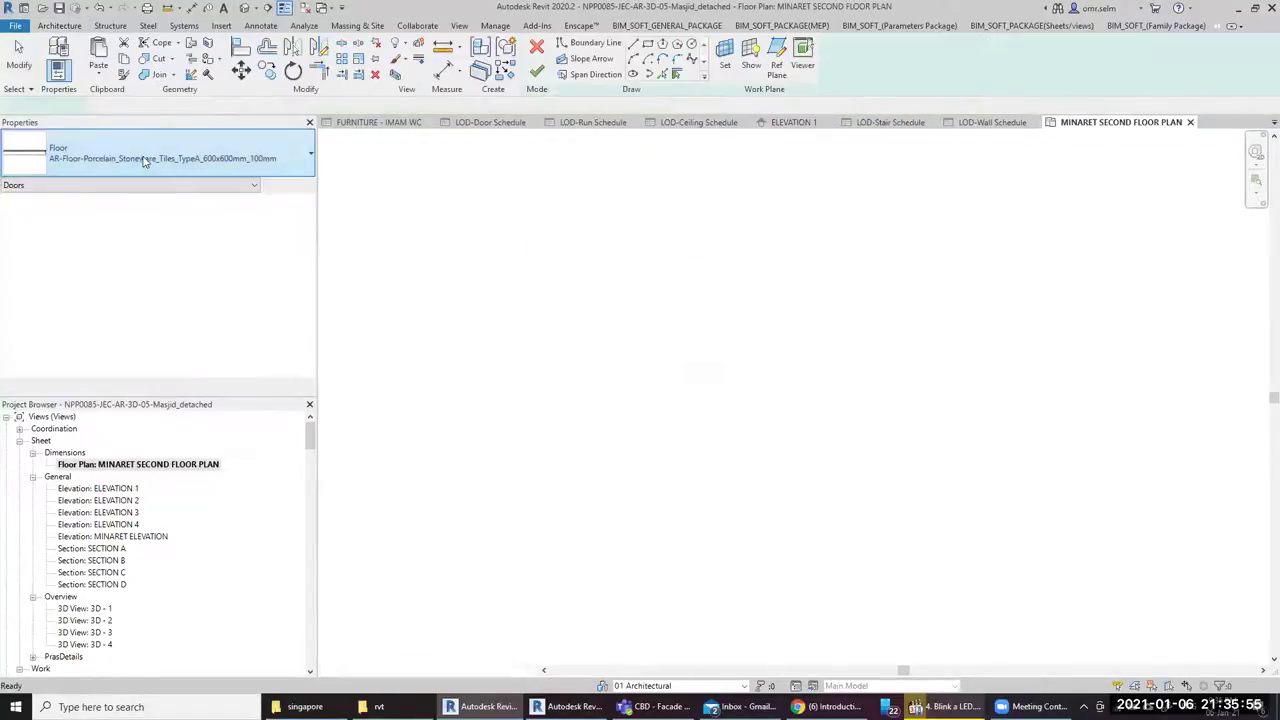
pyautogui.click(160, 155)
pyautogui.scroll(1, 140, 345)
pyautogui.scroll(1, 143, 339)
pyautogui.scroll(1, 143, 339)
pyautogui.scroll(1, 148, 345)
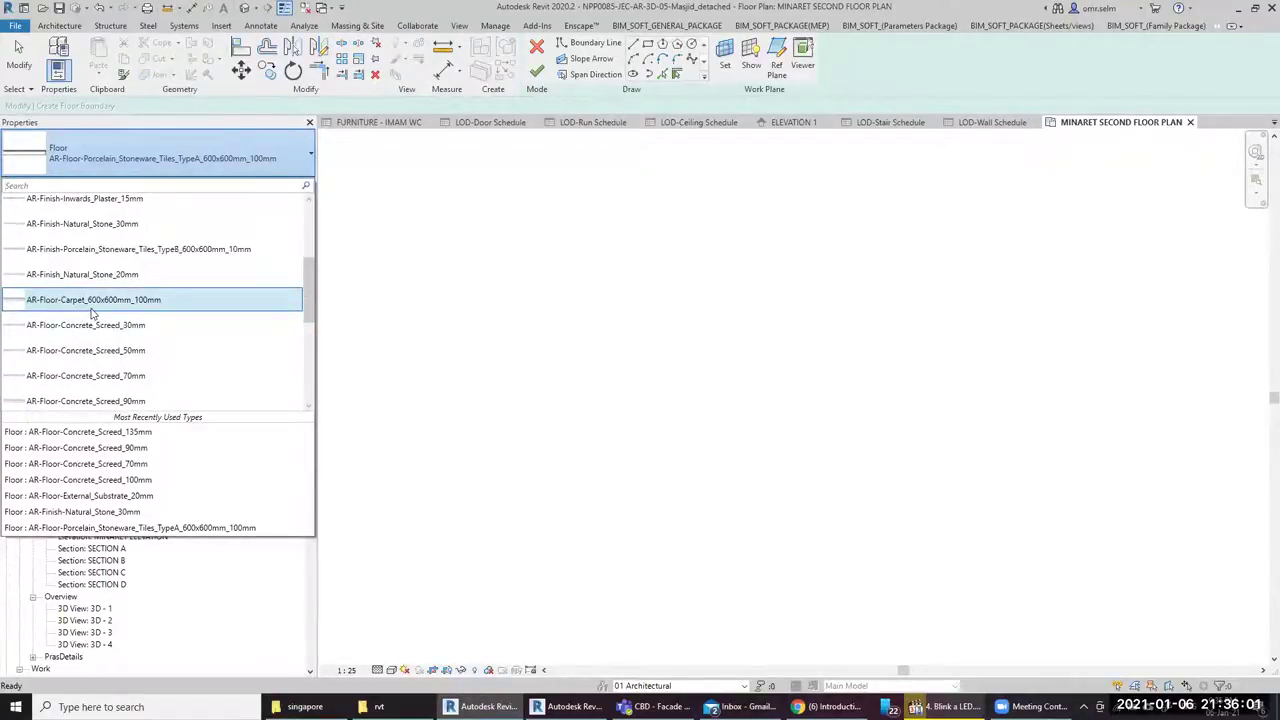
pyautogui.click(165, 302)
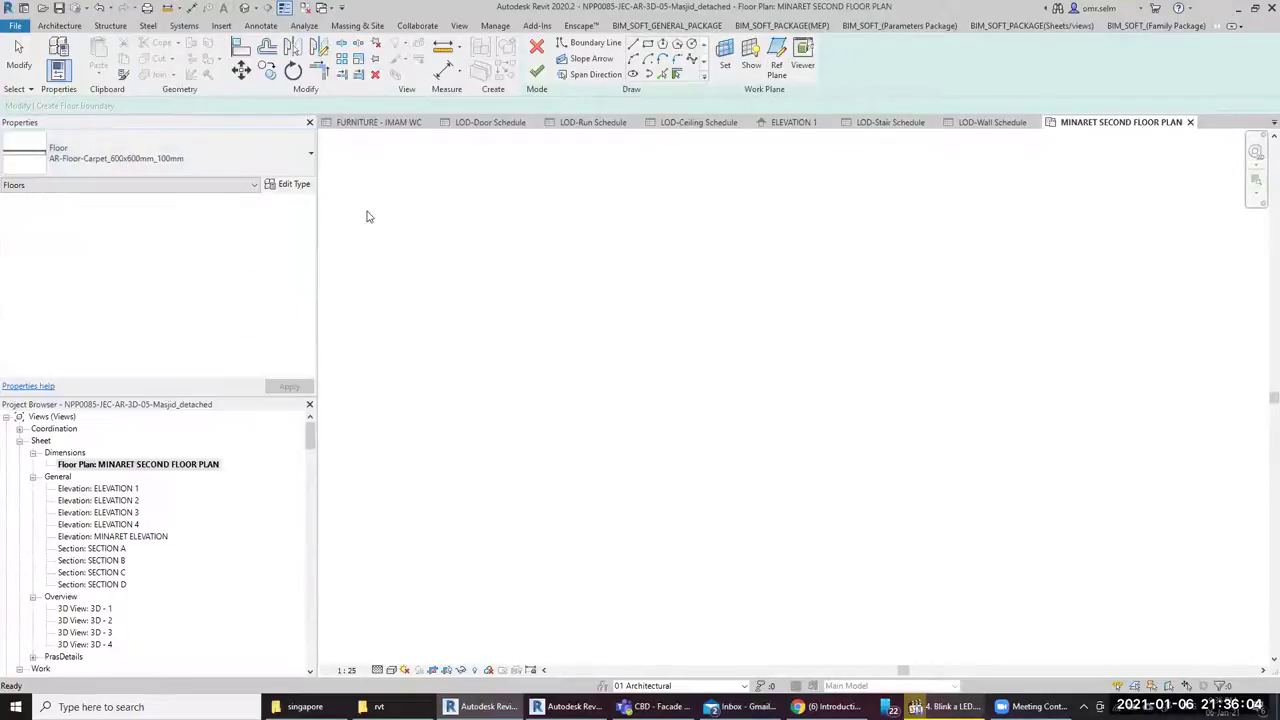
# Inspect the floor type's layer structure with preview, then cancel without changes
pyautogui.click(295, 190)
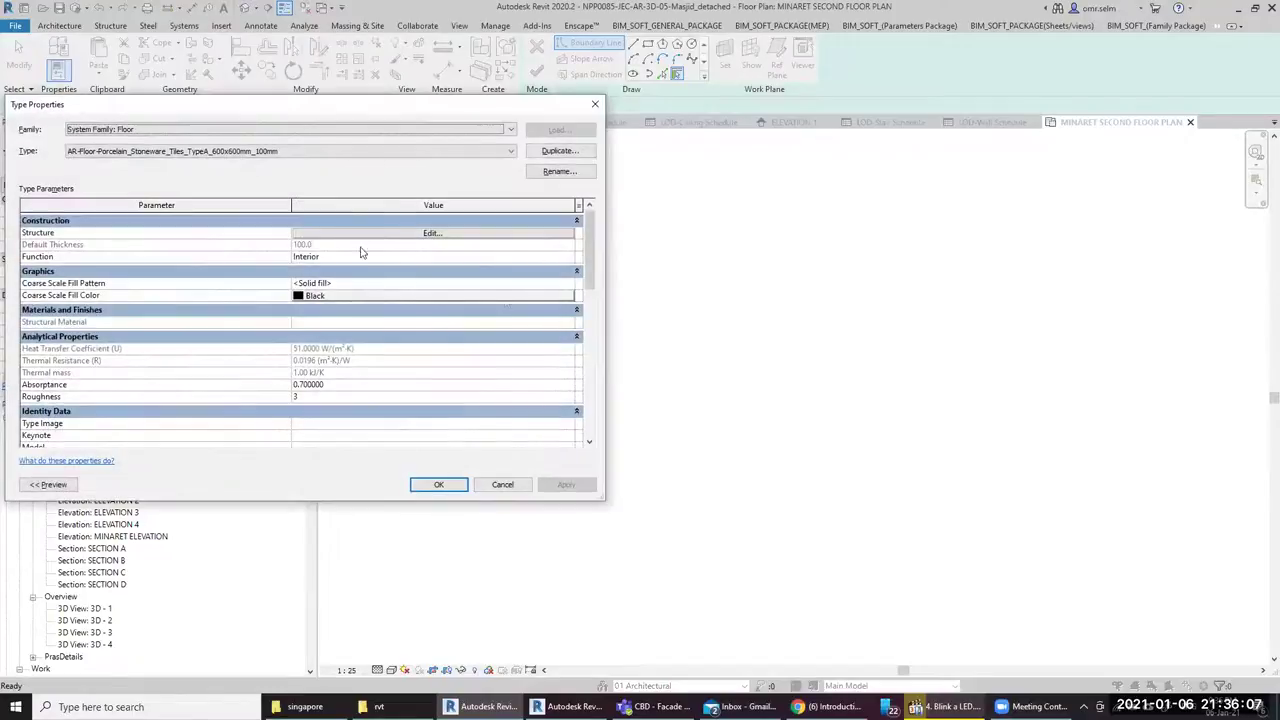
pyautogui.click(387, 234)
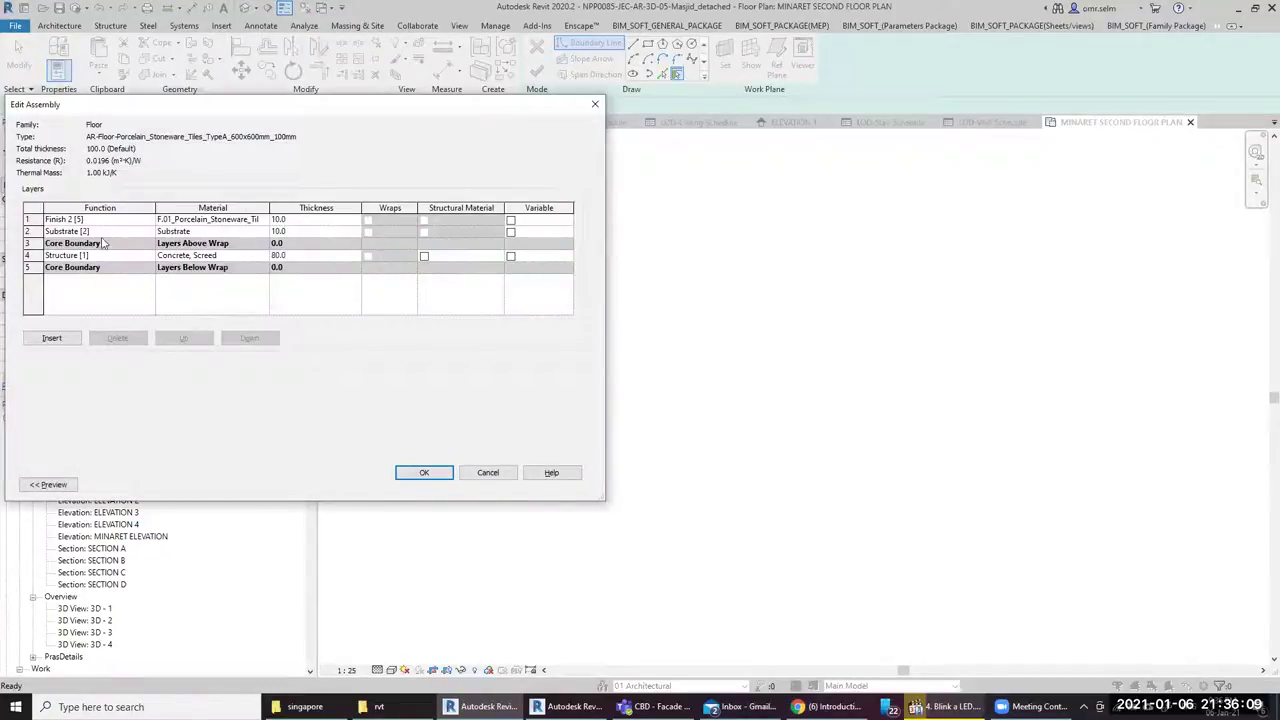
pyautogui.click(55, 484)
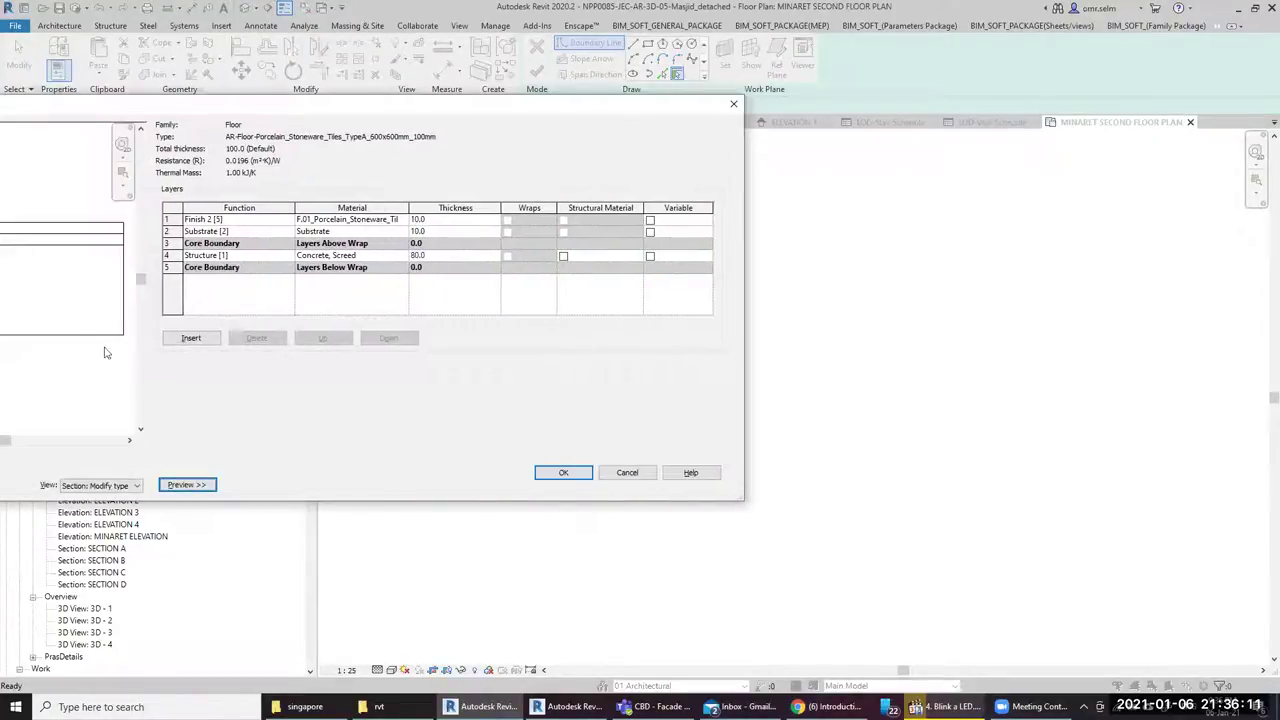
pyautogui.click(733, 106)
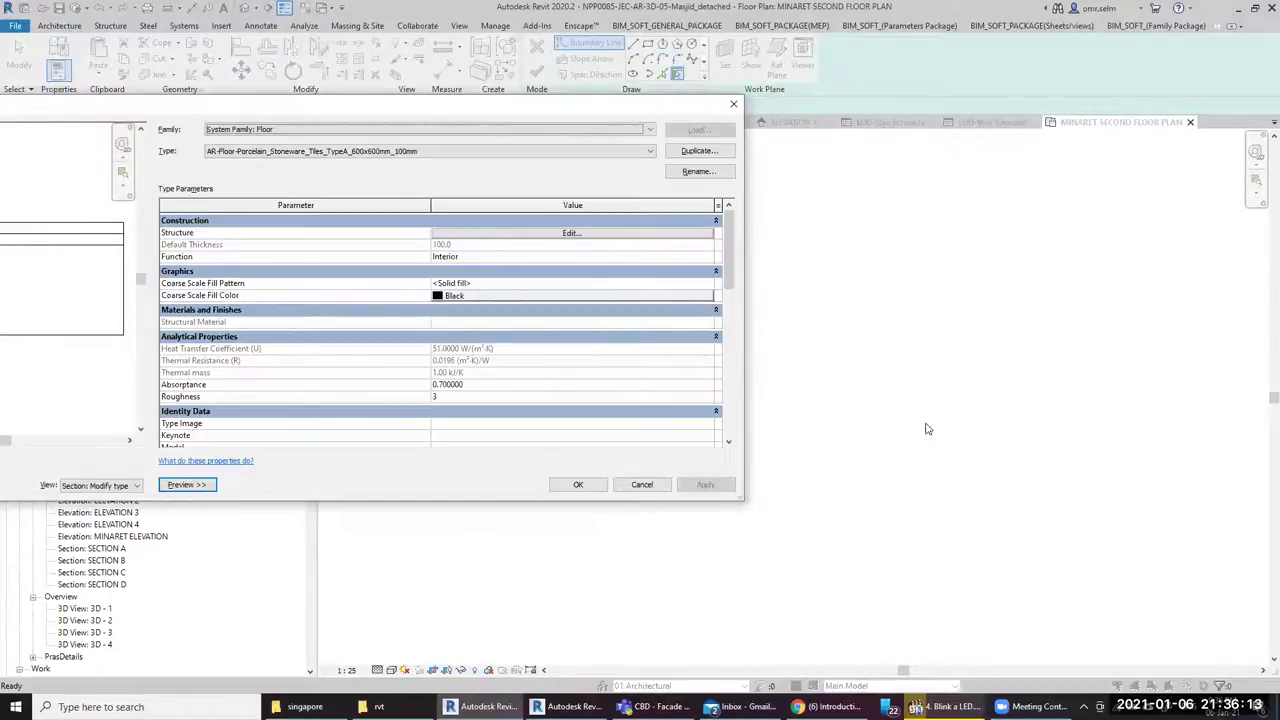
pyautogui.click(642, 486)
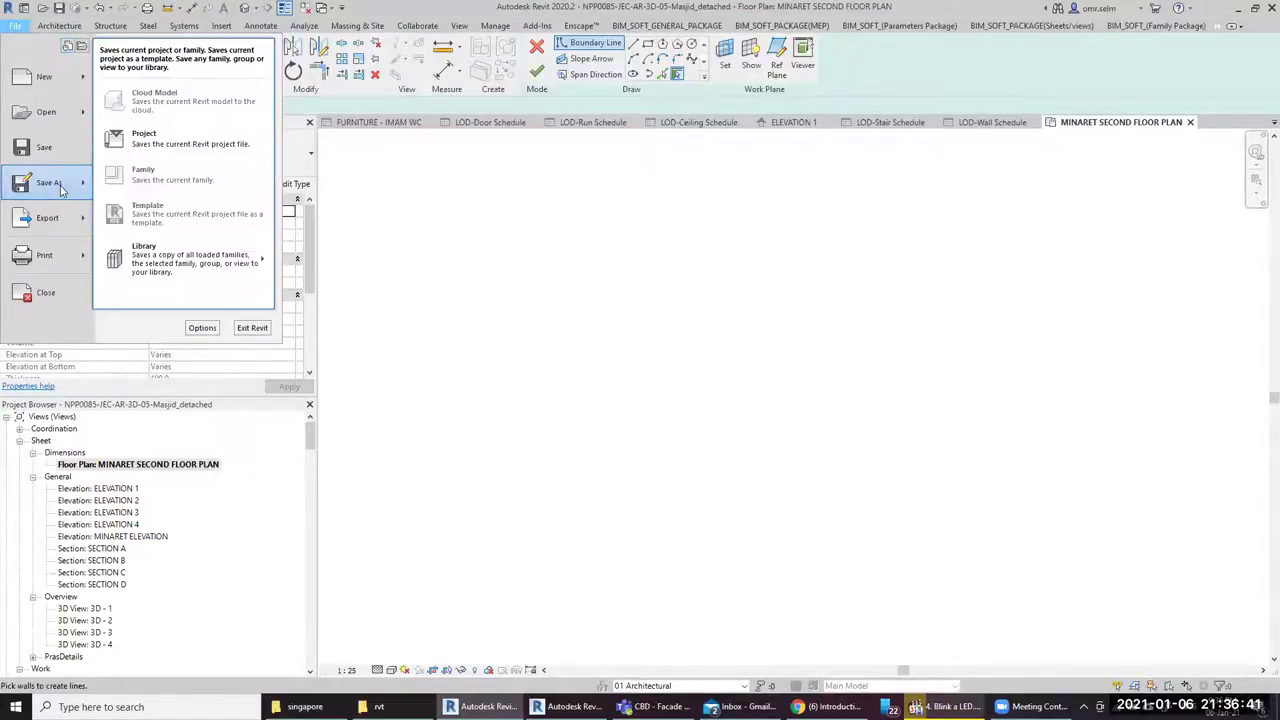
pyautogui.moveTo(44, 182)
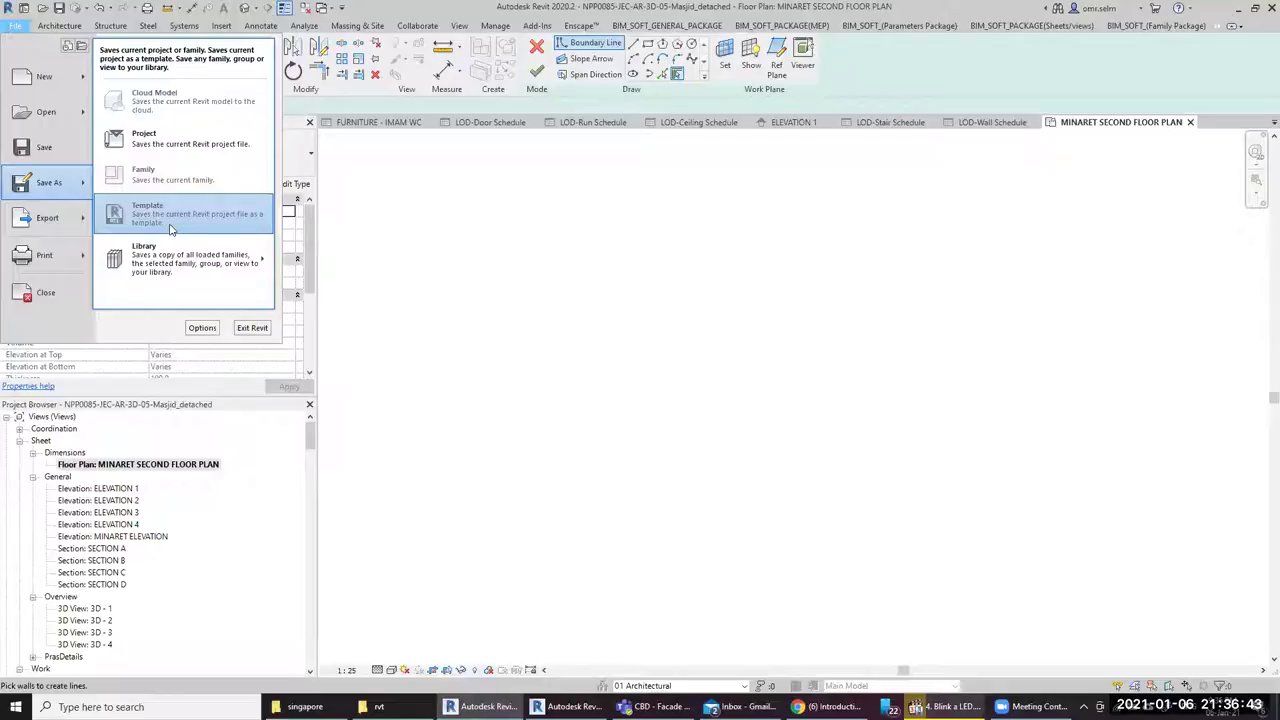
# Close the save options and cancel the unfinished floor boundary sketch
pyautogui.click(519, 205)
pyautogui.click(537, 46)
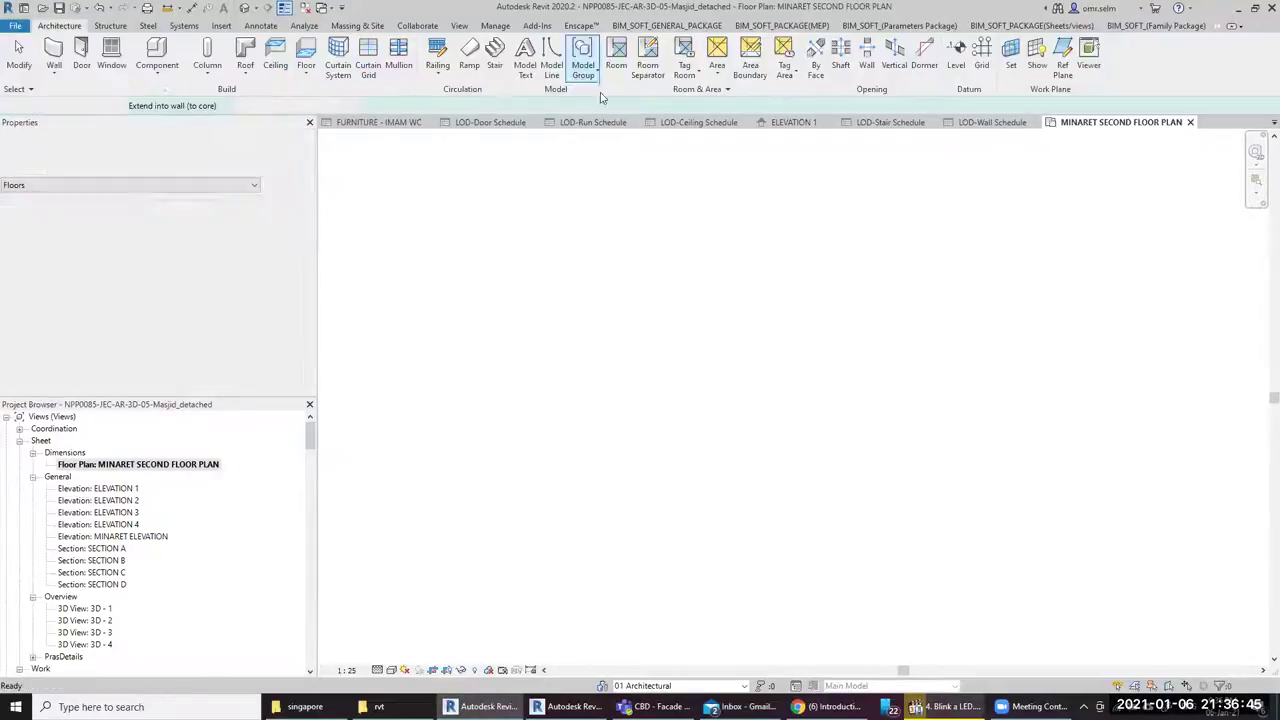
pyautogui.click(15, 25)
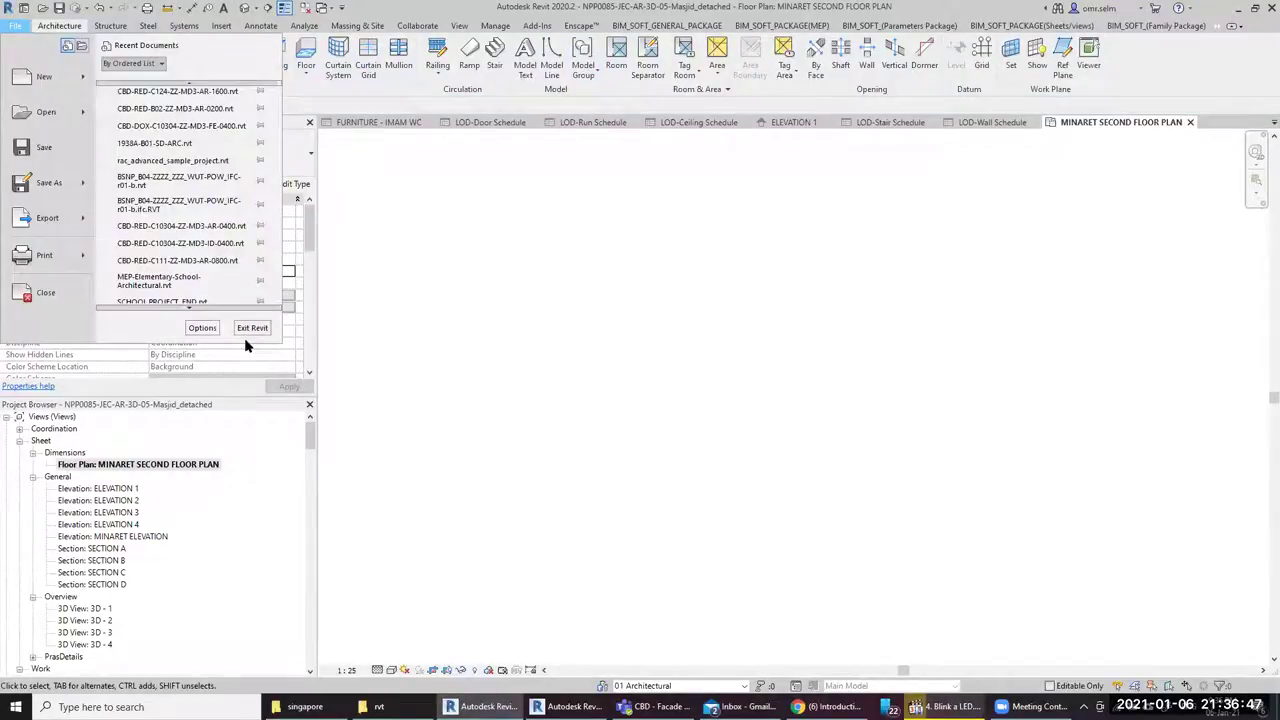
pyautogui.moveTo(48, 182)
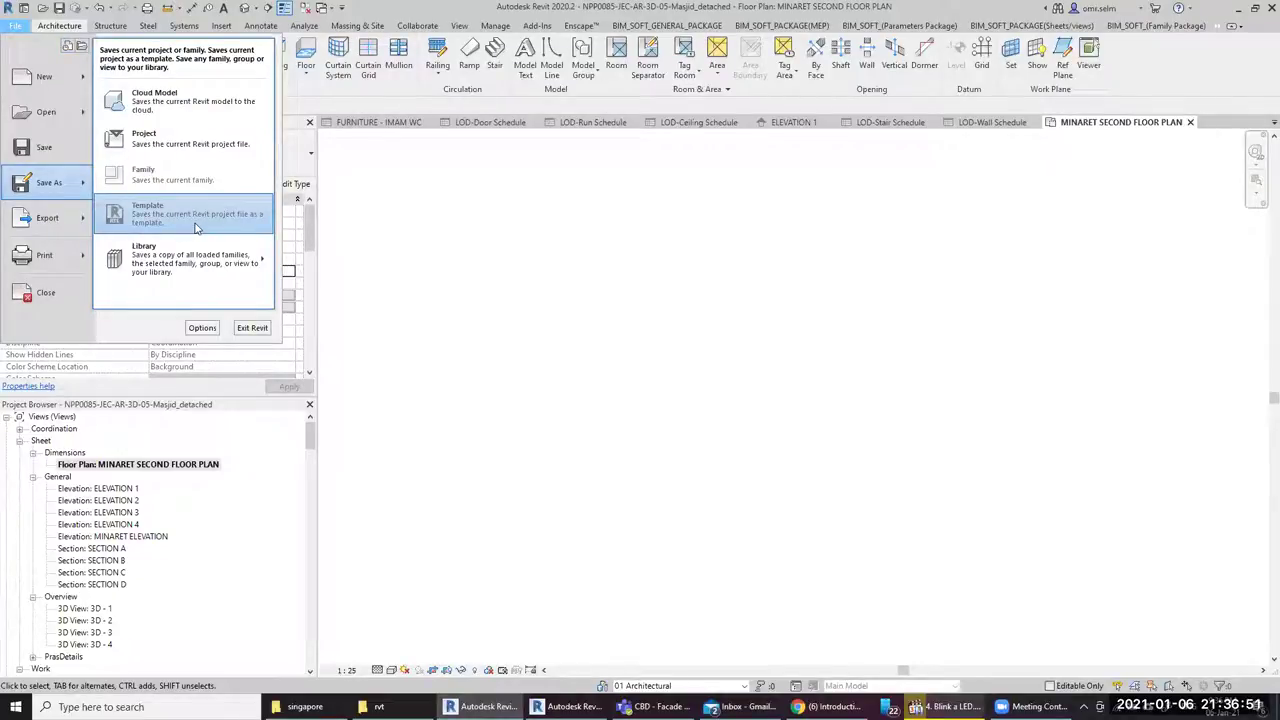
pyautogui.click(602, 310)
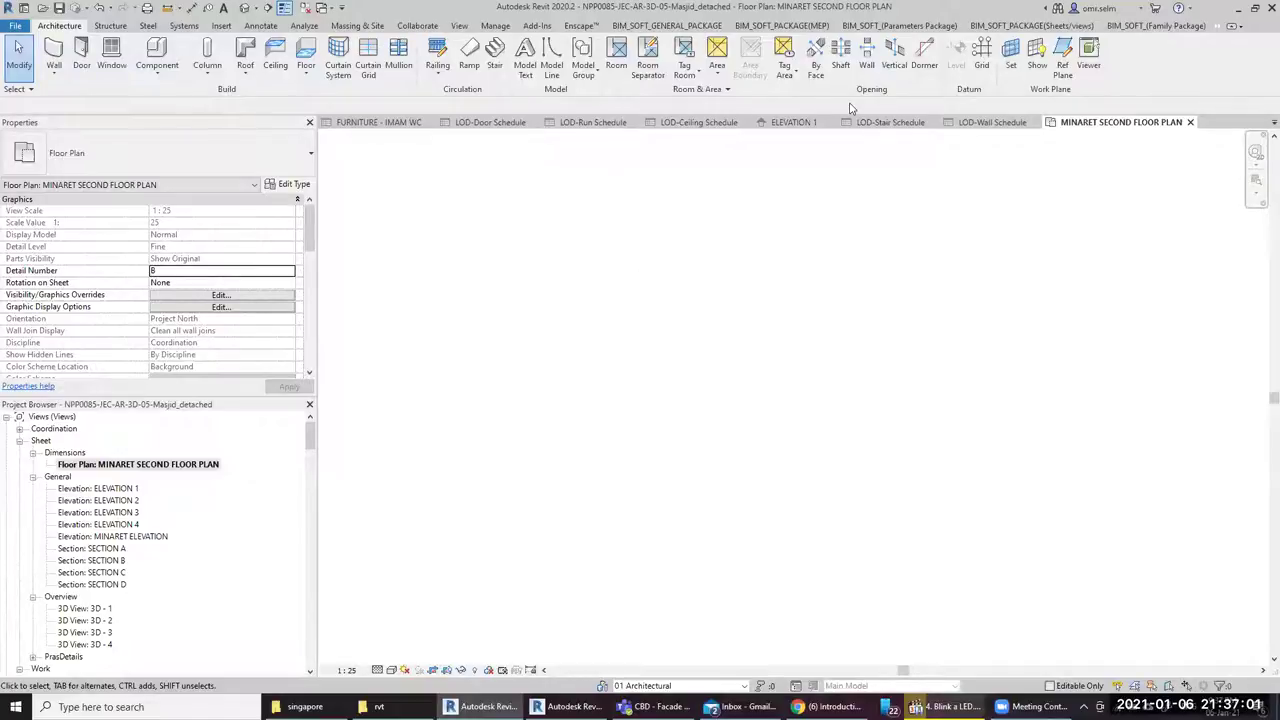
# Check the workset list and keep 01 Architectural as the active workset
pyautogui.click(650, 686)
pyautogui.click(650, 687)
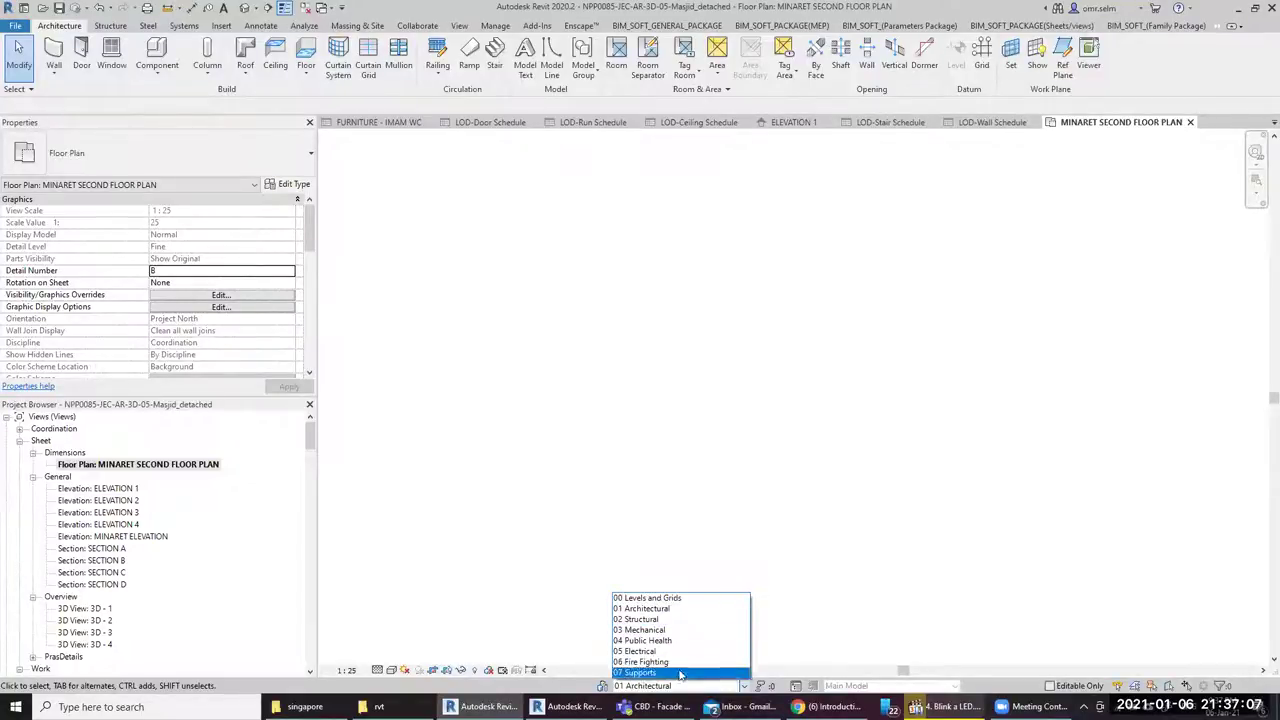
pyautogui.click(530, 347)
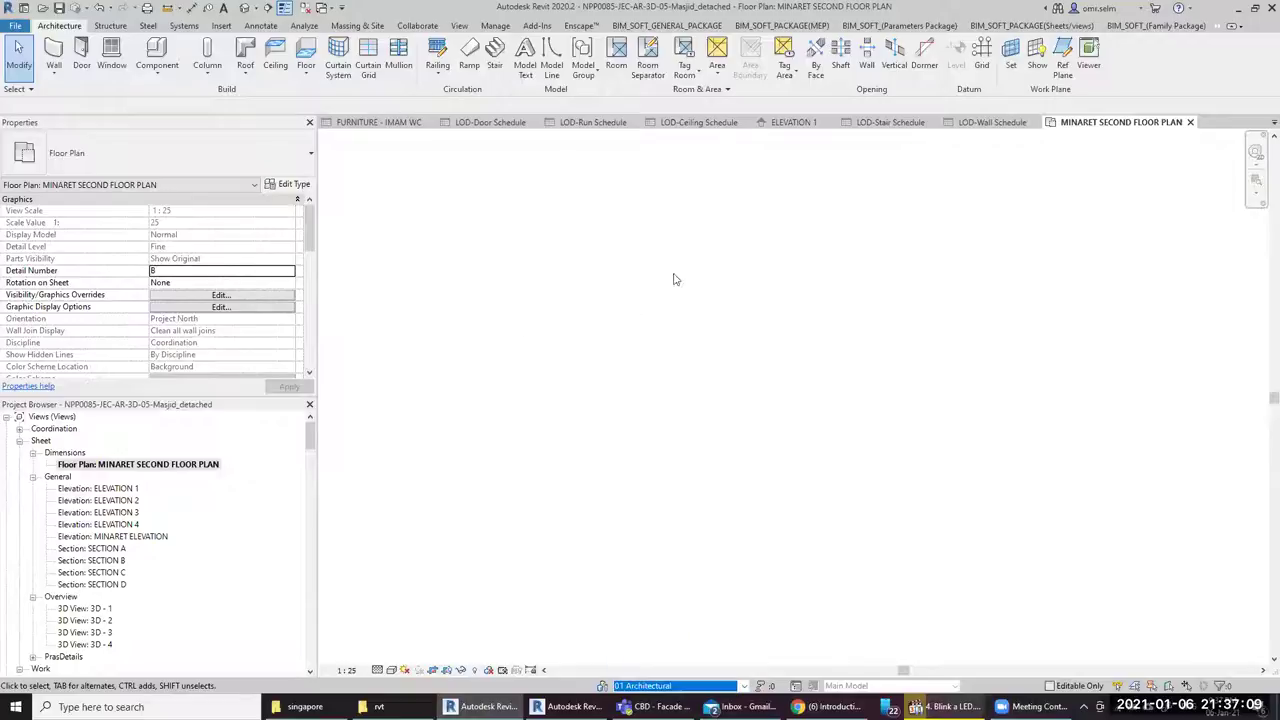
pyautogui.click(42, 8)
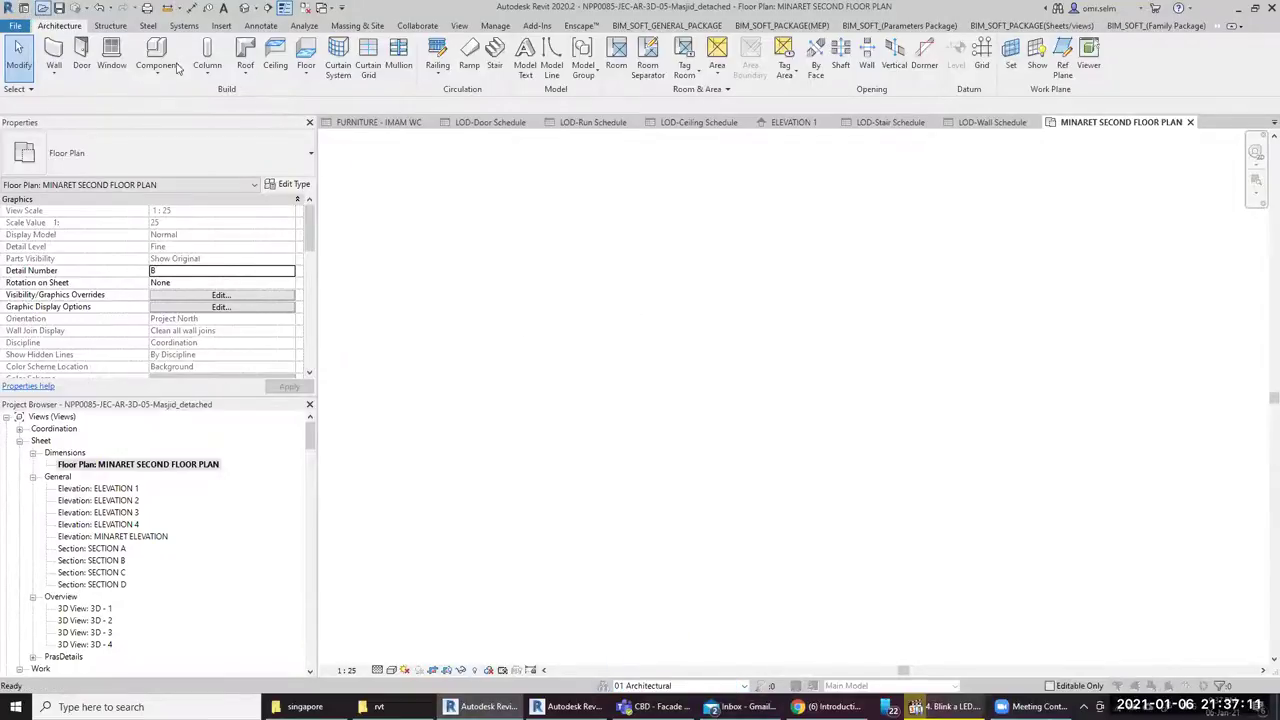
# Open NPP0085-JEC-FF-3D-05-Masjid.rvt from the rvt folder with Detach from Central ticked
pyautogui.click(832, 444)
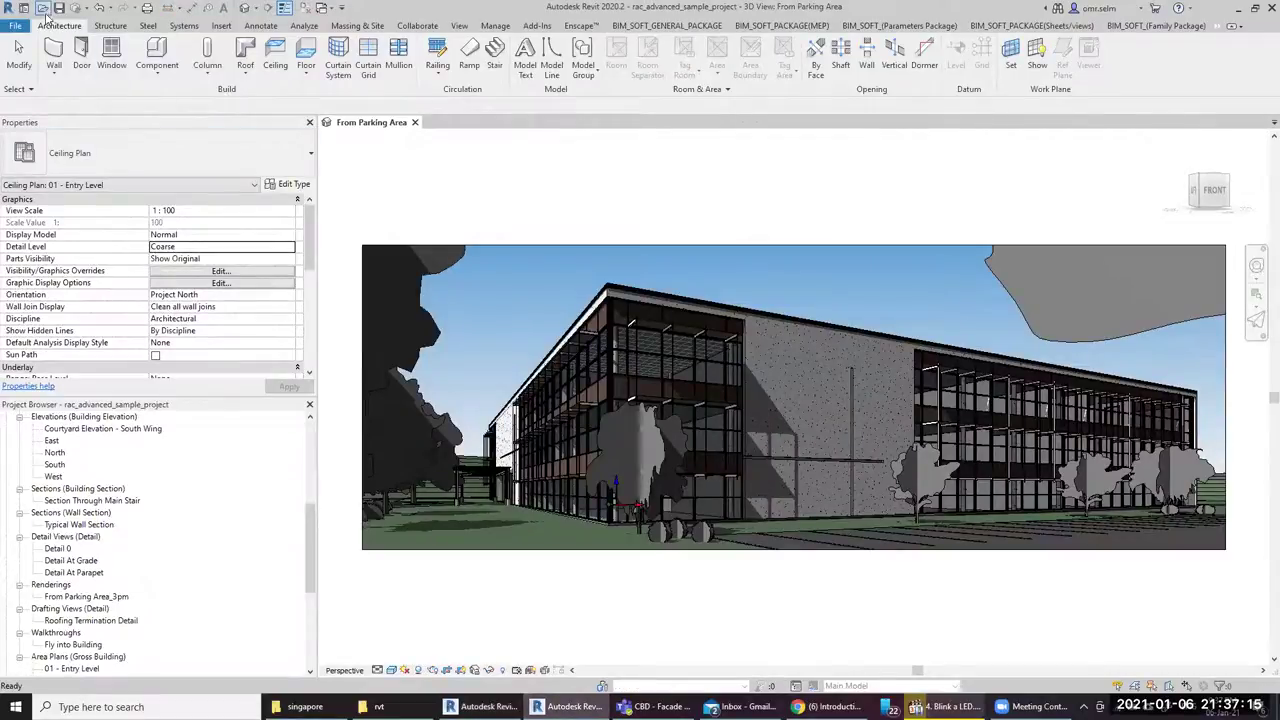
pyautogui.click(724, 405)
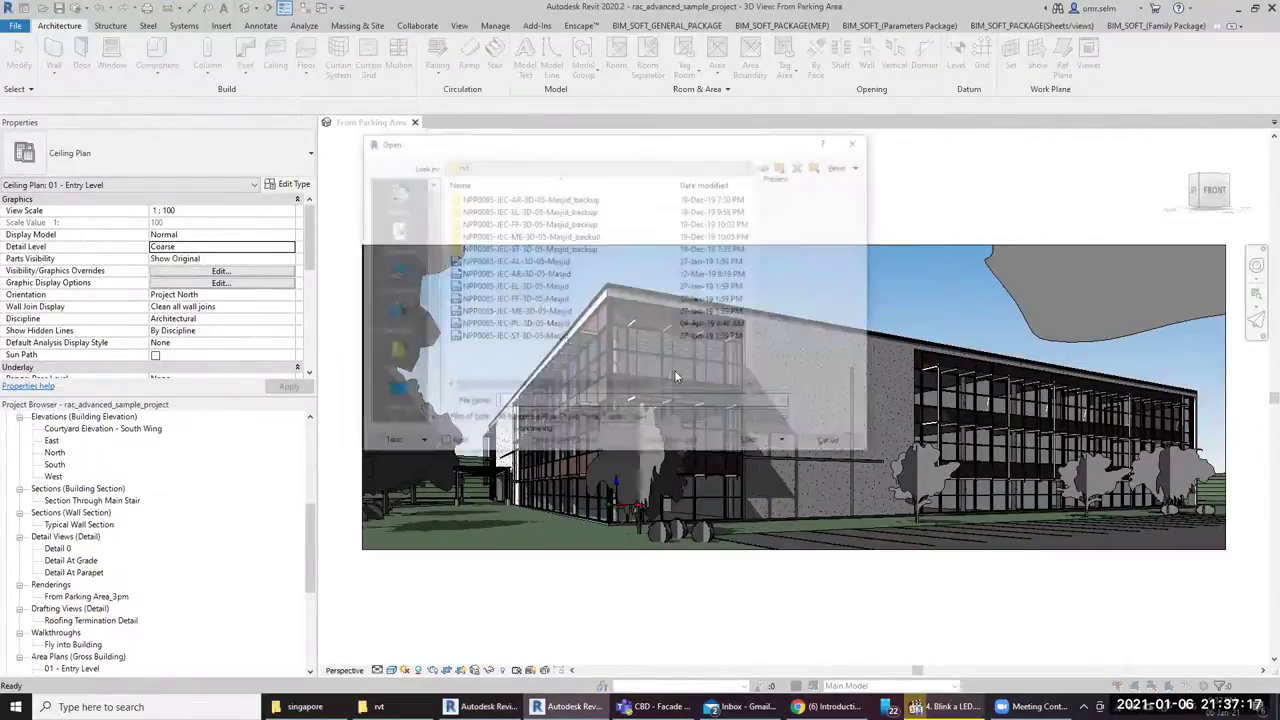
pyautogui.click(545, 299)
pyautogui.click(567, 444)
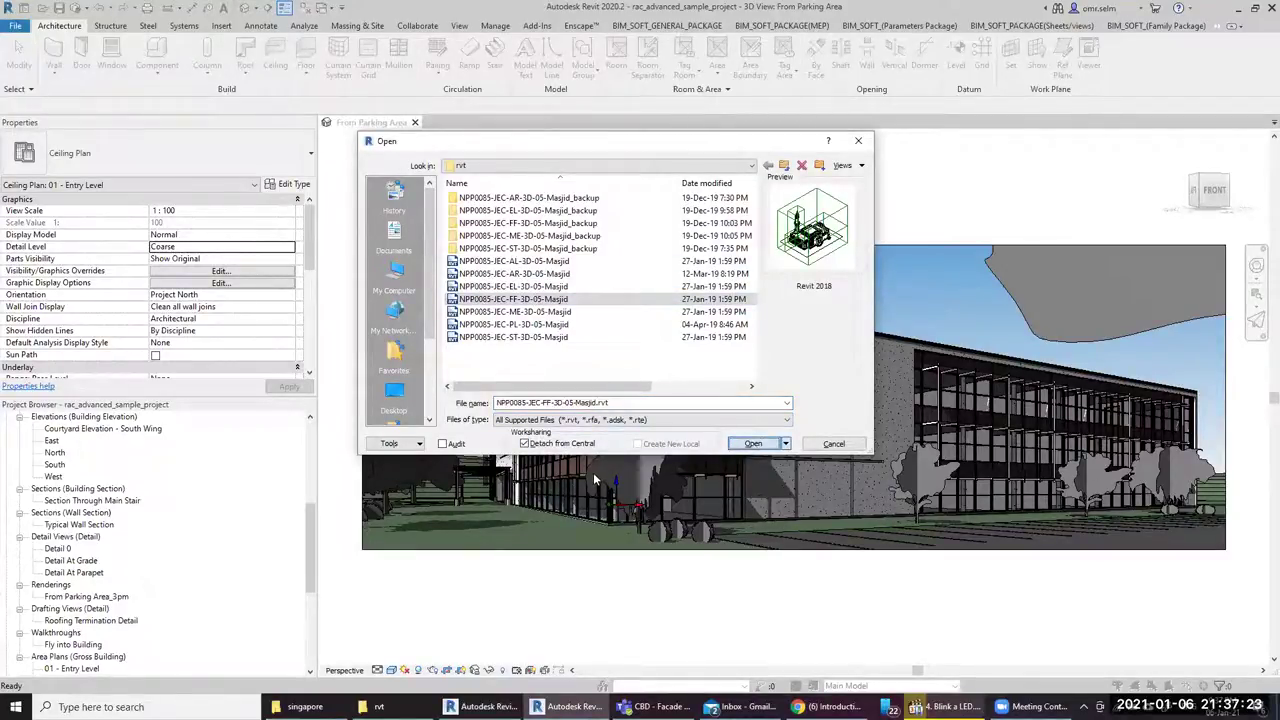
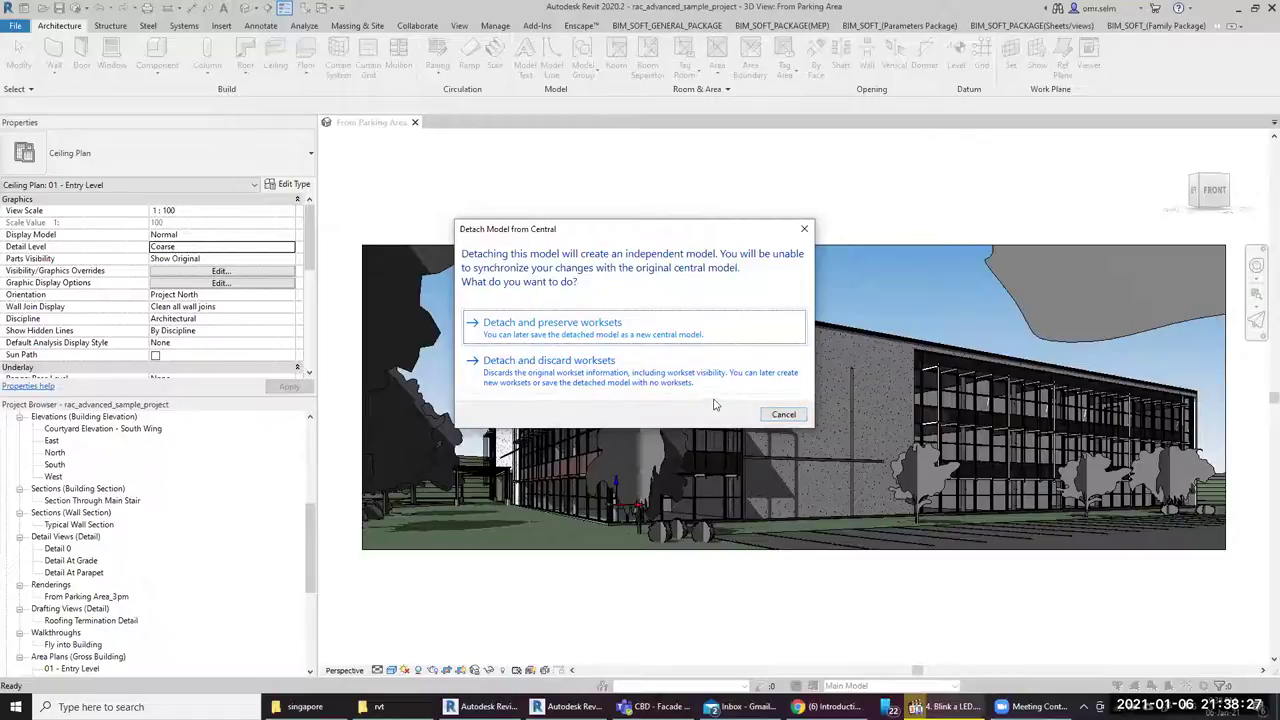
# Cancel the Detach dialog and check the workset list in the status bar
pyautogui.click(785, 415)
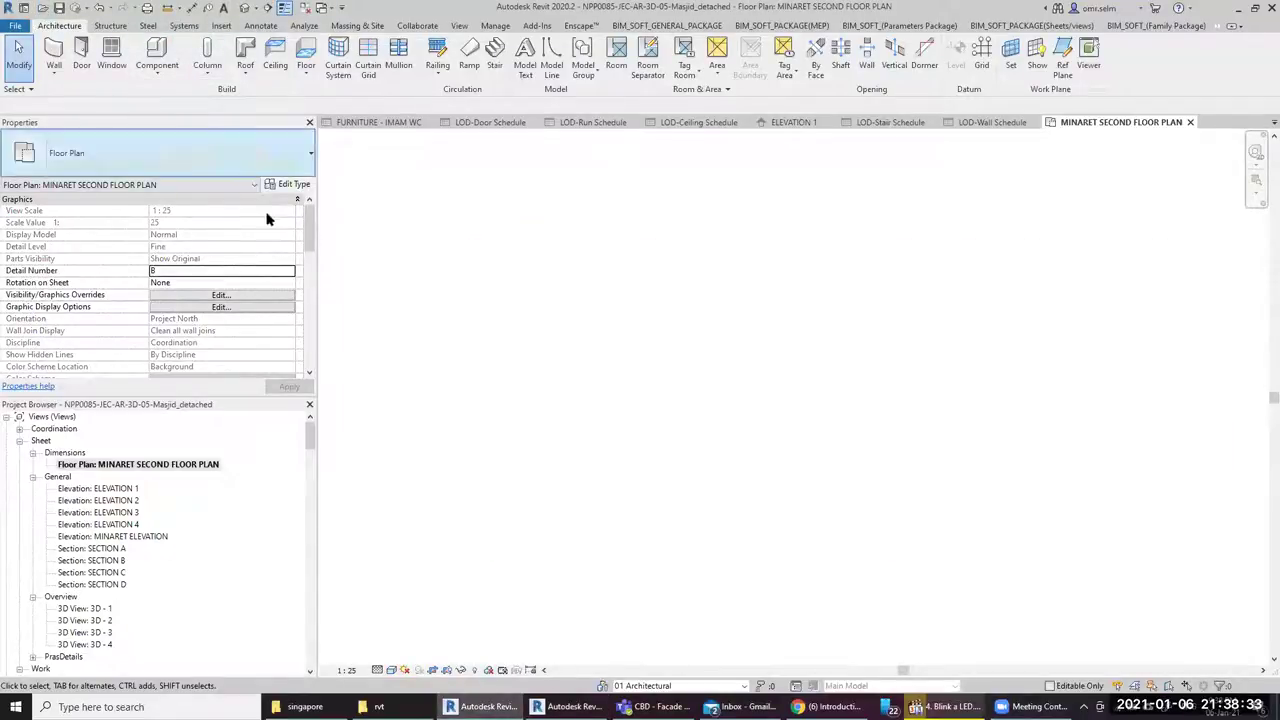
pyautogui.click(650, 685)
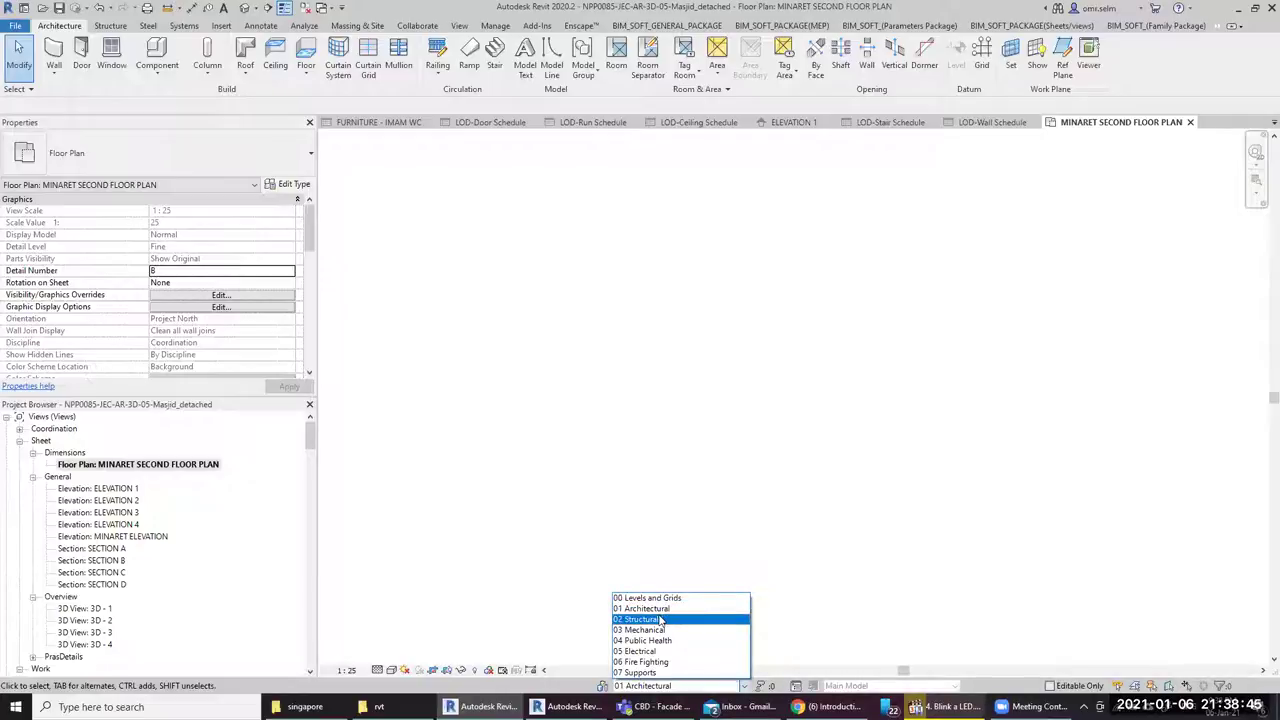
pyautogui.click(486, 424)
pyautogui.click(639, 684)
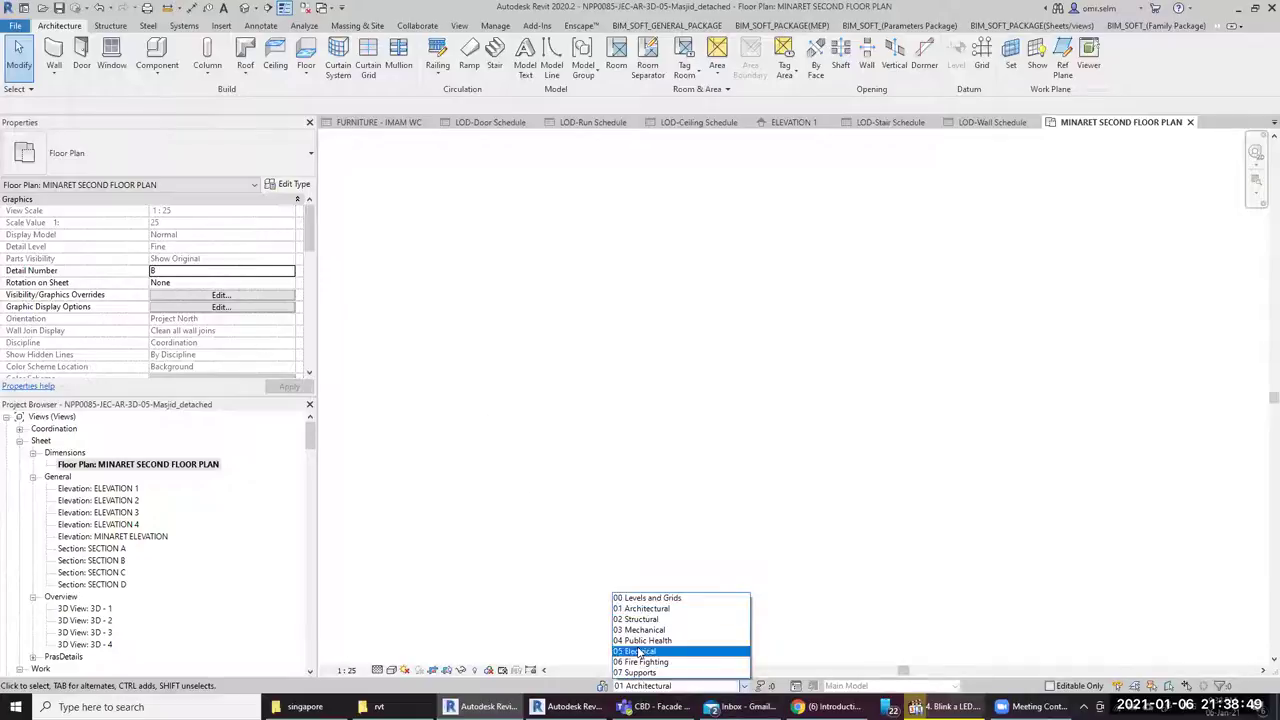
# Undo the last four commands, restoring the deleted line, then view the LOD-Door Schedule
pyautogui.click(528, 431)
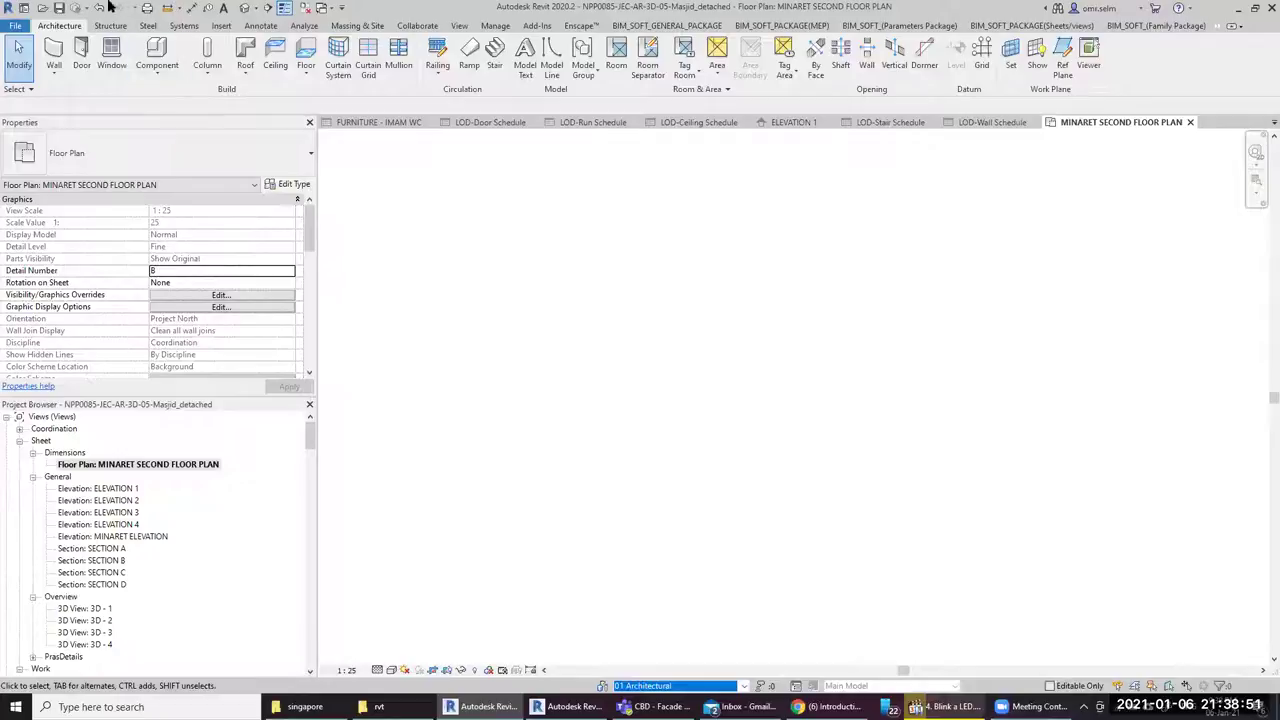
pyautogui.click(110, 7)
pyautogui.click(148, 74)
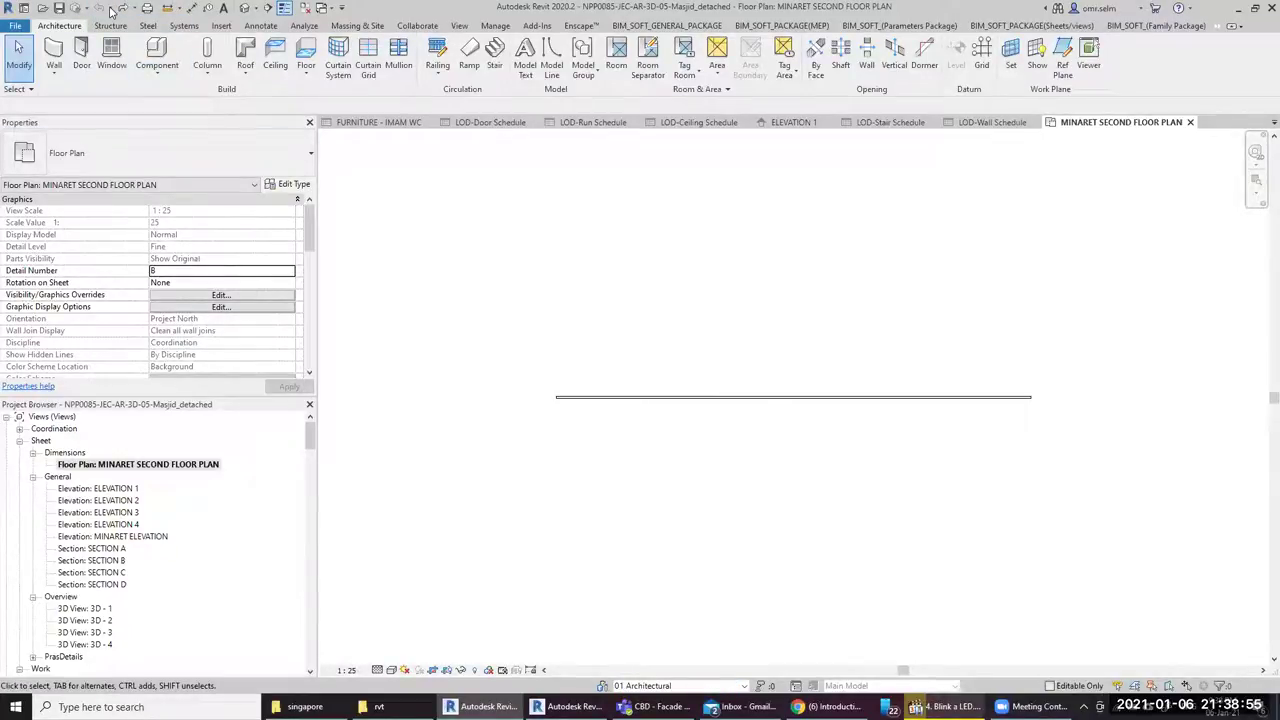
pyautogui.scroll(-3, 531, 396)
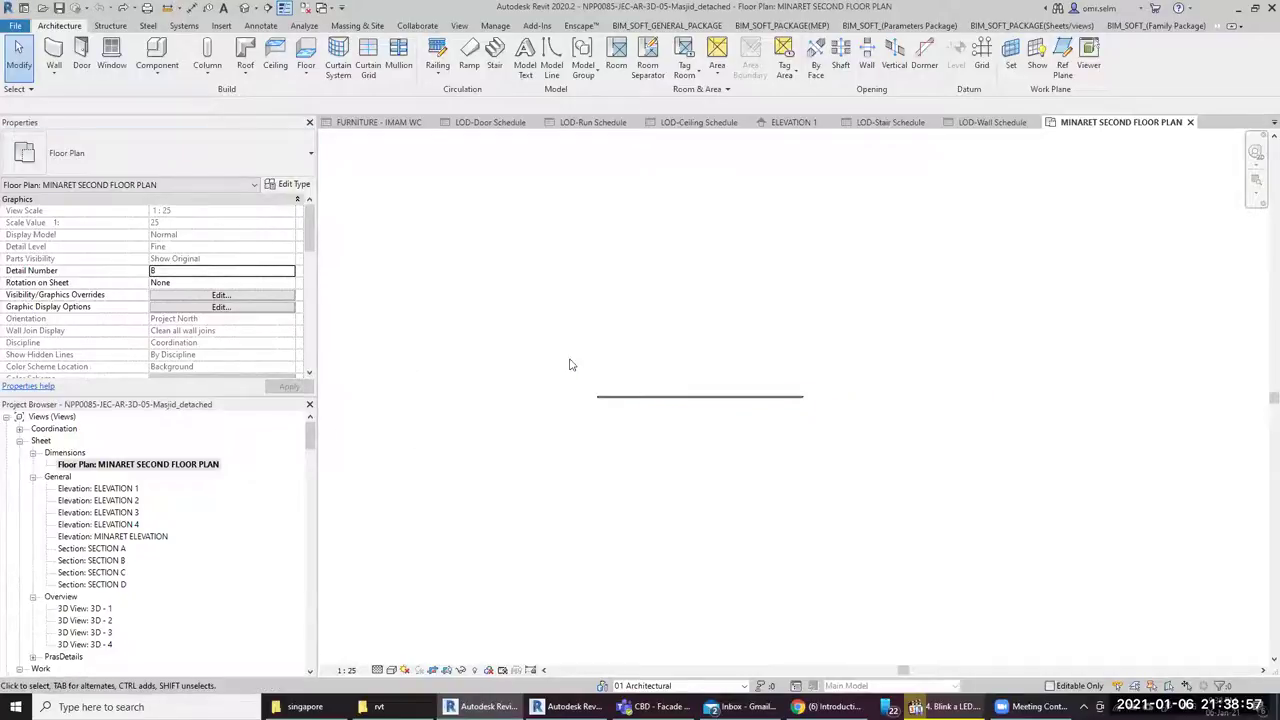
pyautogui.click(499, 131)
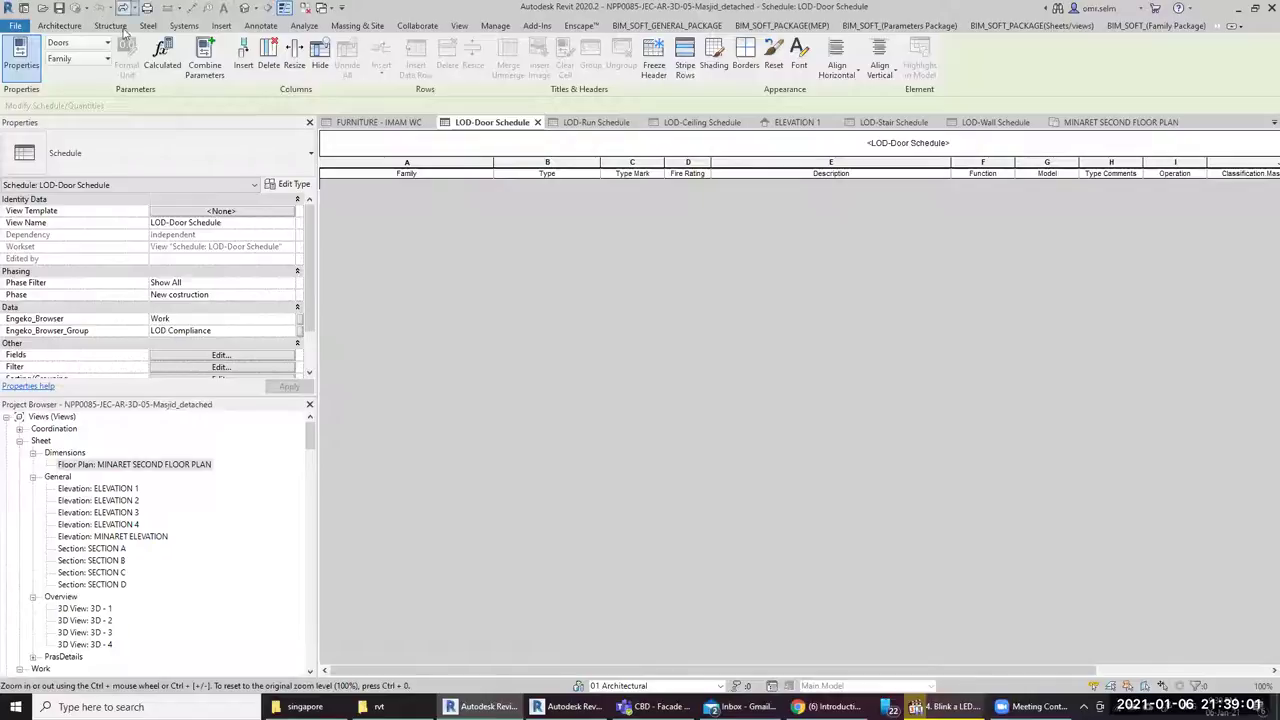
# Open the ELEVATION 2, ELEVATION 1, 3D - 1 and 3D - 2 views in turn
pyautogui.doubleClick(92, 500)
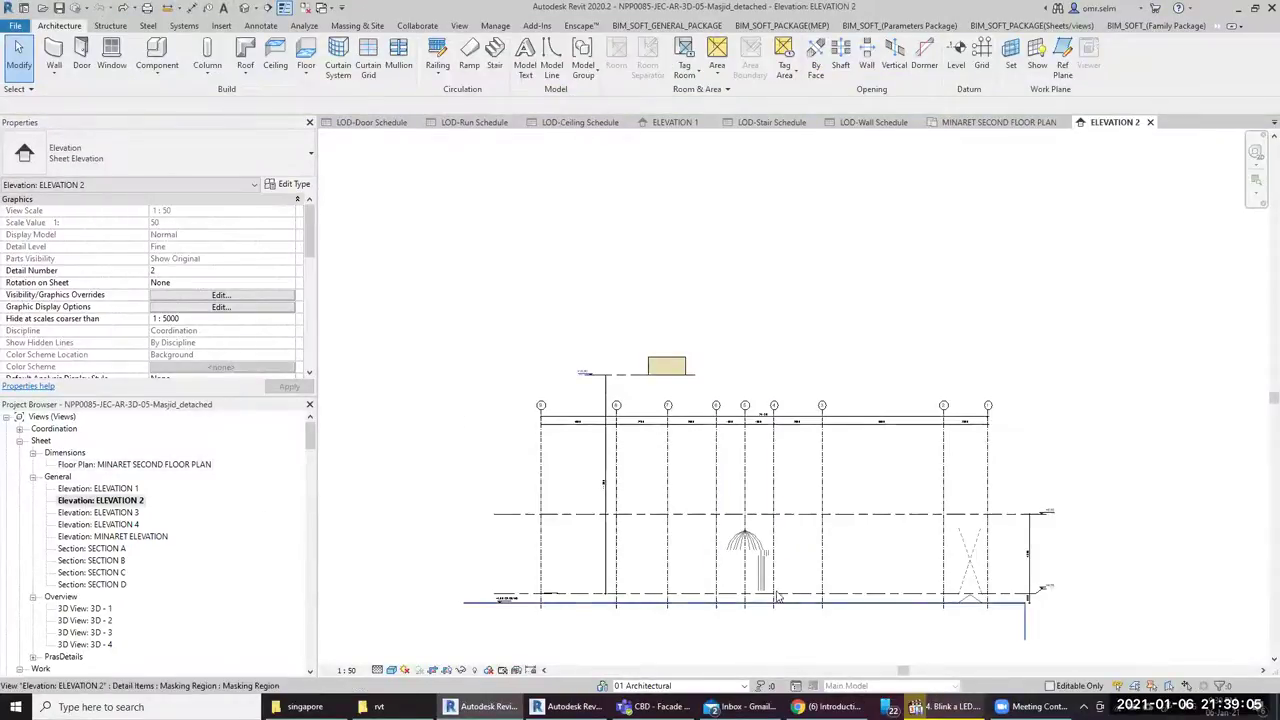
pyautogui.scroll(3, 757, 556)
pyautogui.scroll(2, 750, 540)
pyautogui.scroll(-4, 730, 540)
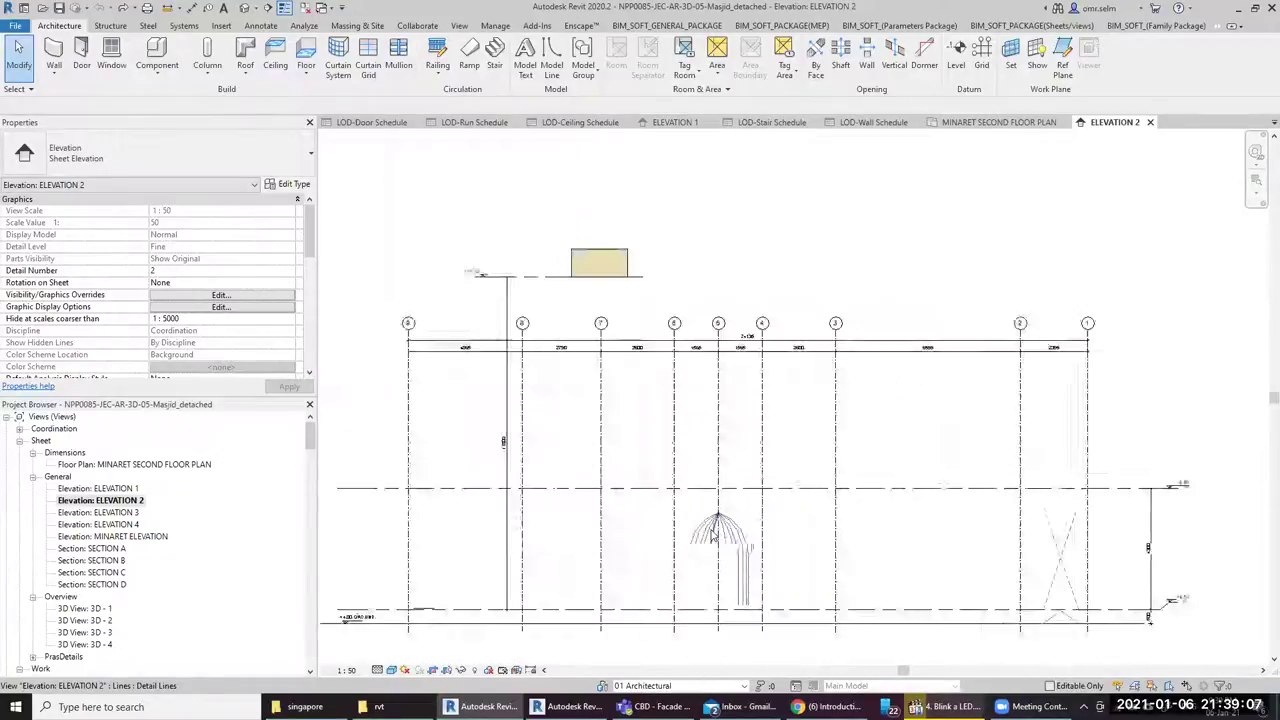
pyautogui.scroll(-3, 705, 530)
pyautogui.scroll(2, 655, 490)
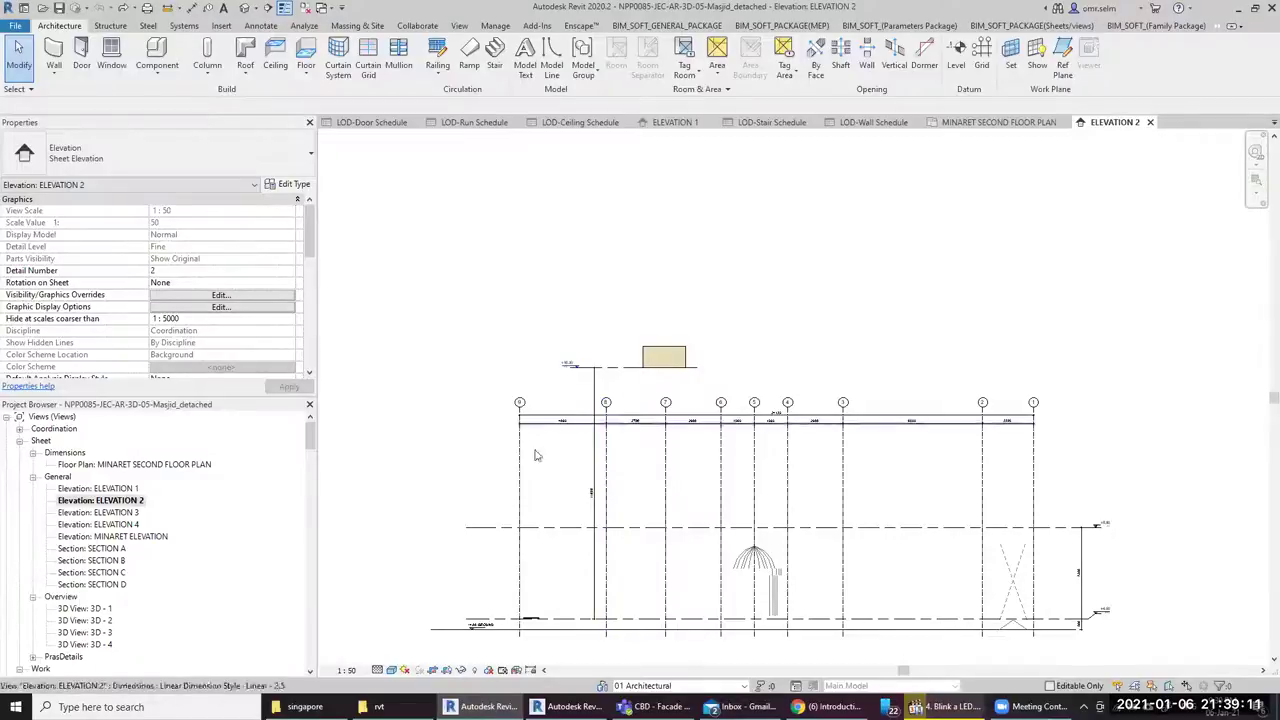
pyautogui.click(94, 489)
pyautogui.doubleClick(96, 490)
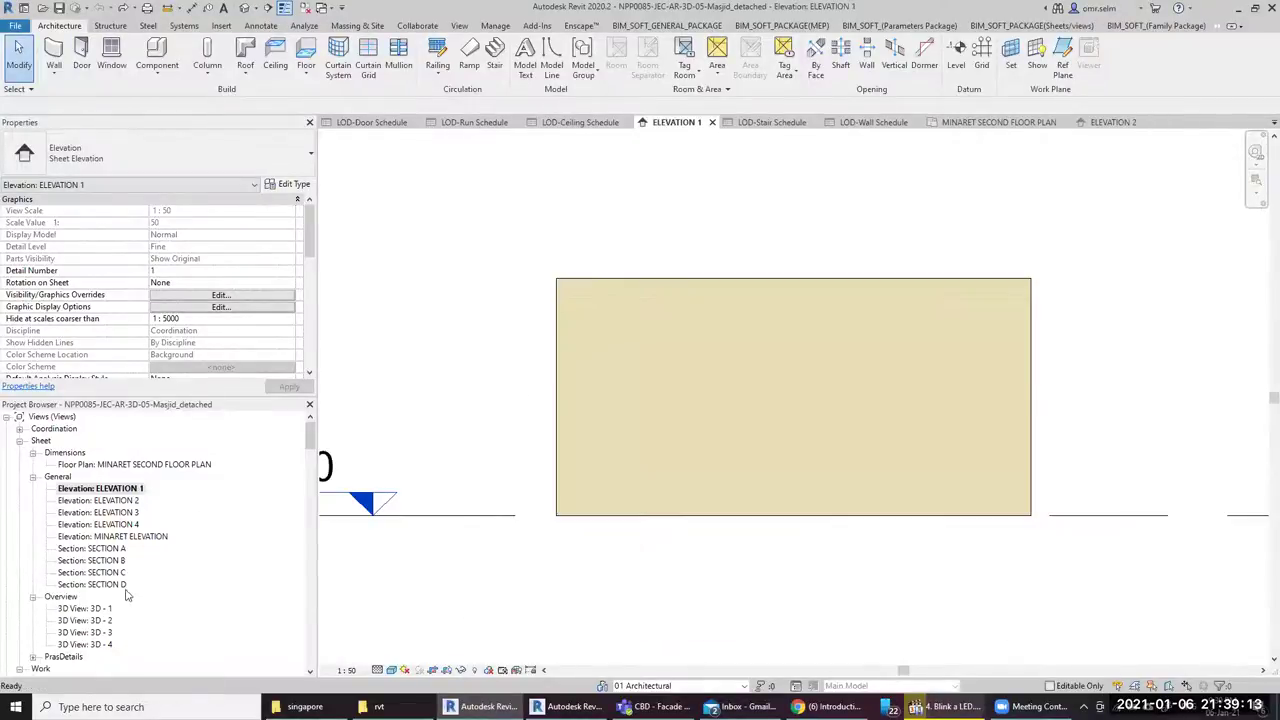
pyautogui.doubleClick(86, 608)
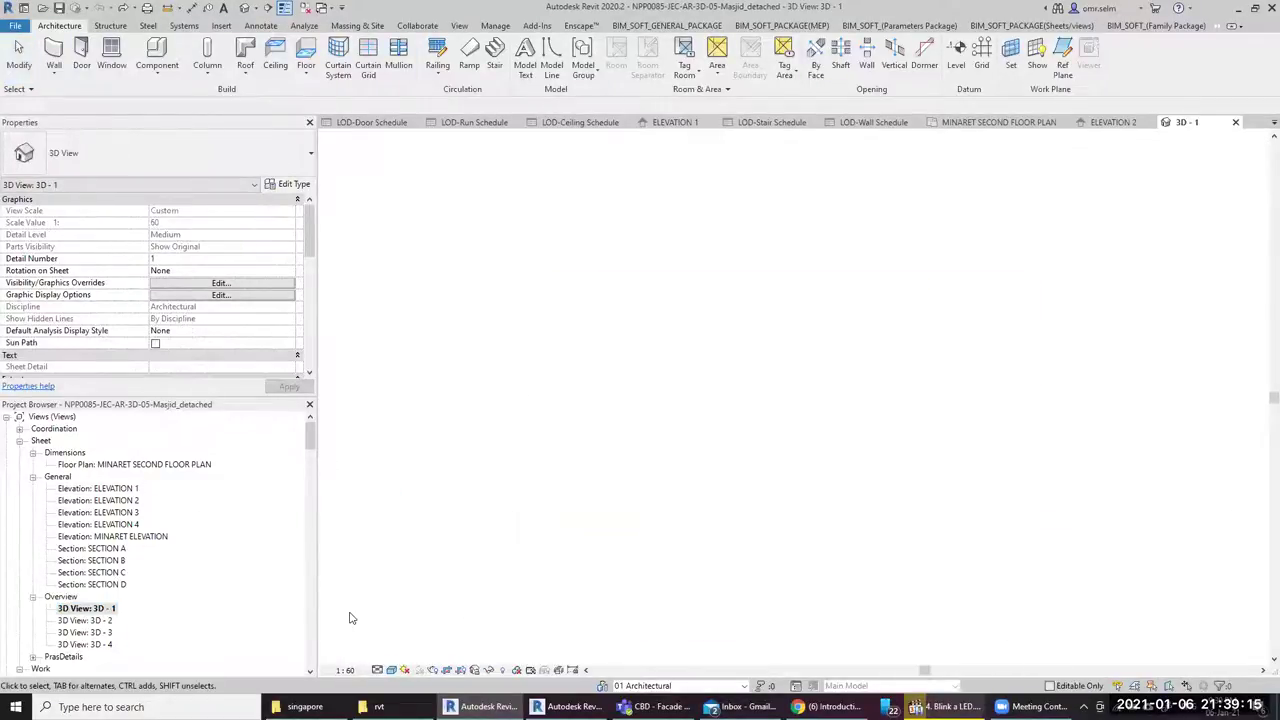
pyautogui.doubleClick(100, 621)
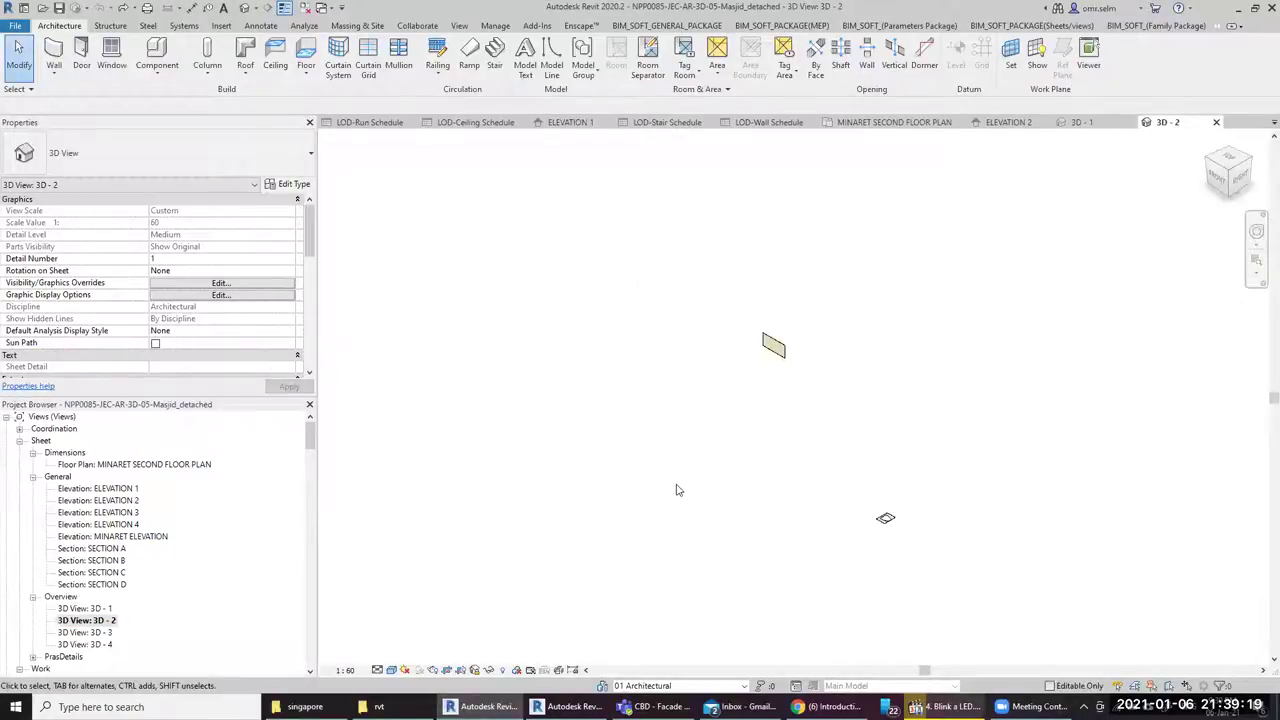
# In 3D - 2, select the upper natural-stone finish wall to inspect its properties
pyautogui.moveTo(733, 314); pyautogui.dragTo(943, 585)
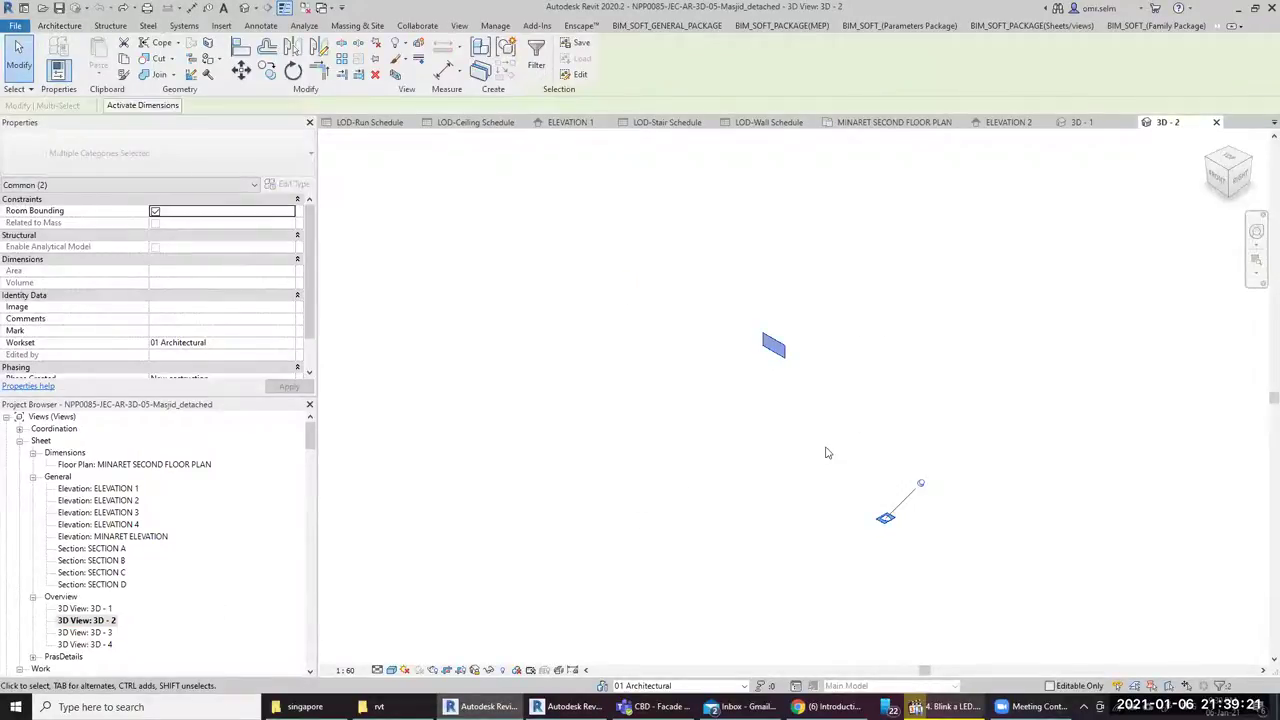
pyautogui.click(801, 414)
pyautogui.click(773, 345)
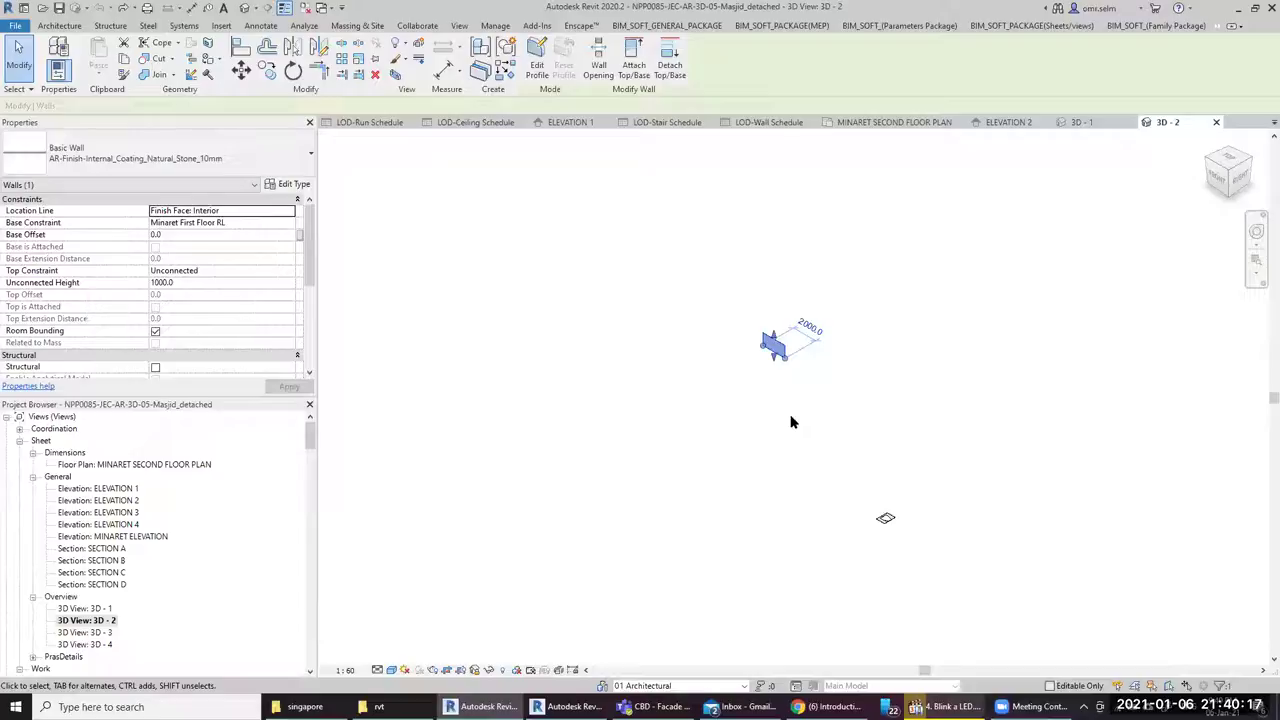
# From the sample-project window, choose NPP0085-JEC-ME-3D-05-Masjid with Detach from Central ticked
pyautogui.click(58, 7)
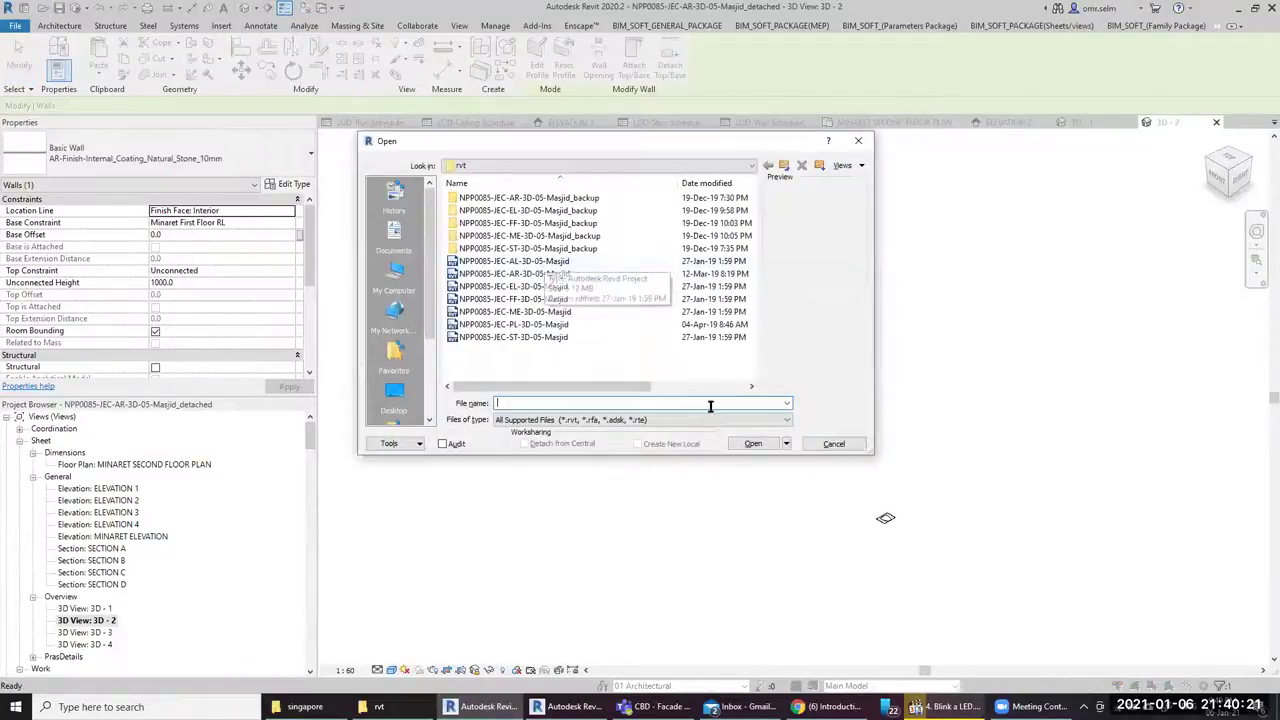
pyautogui.click(836, 446)
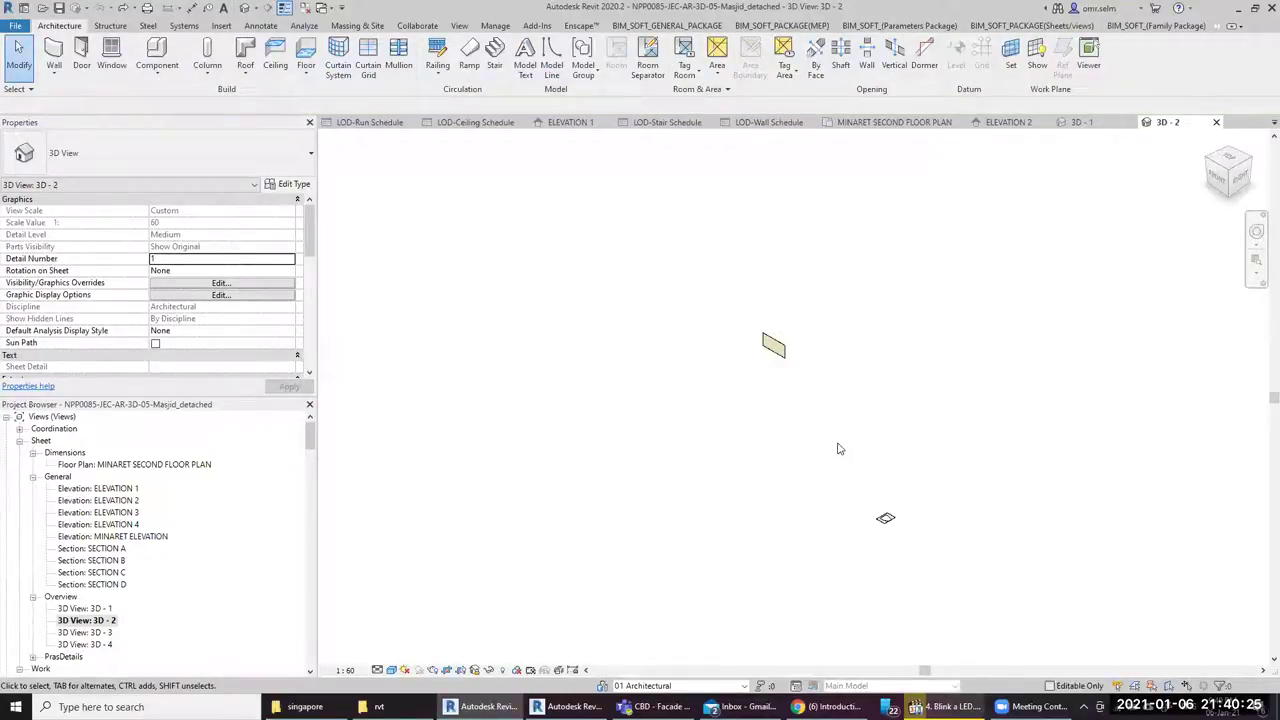
pyautogui.click(560, 706)
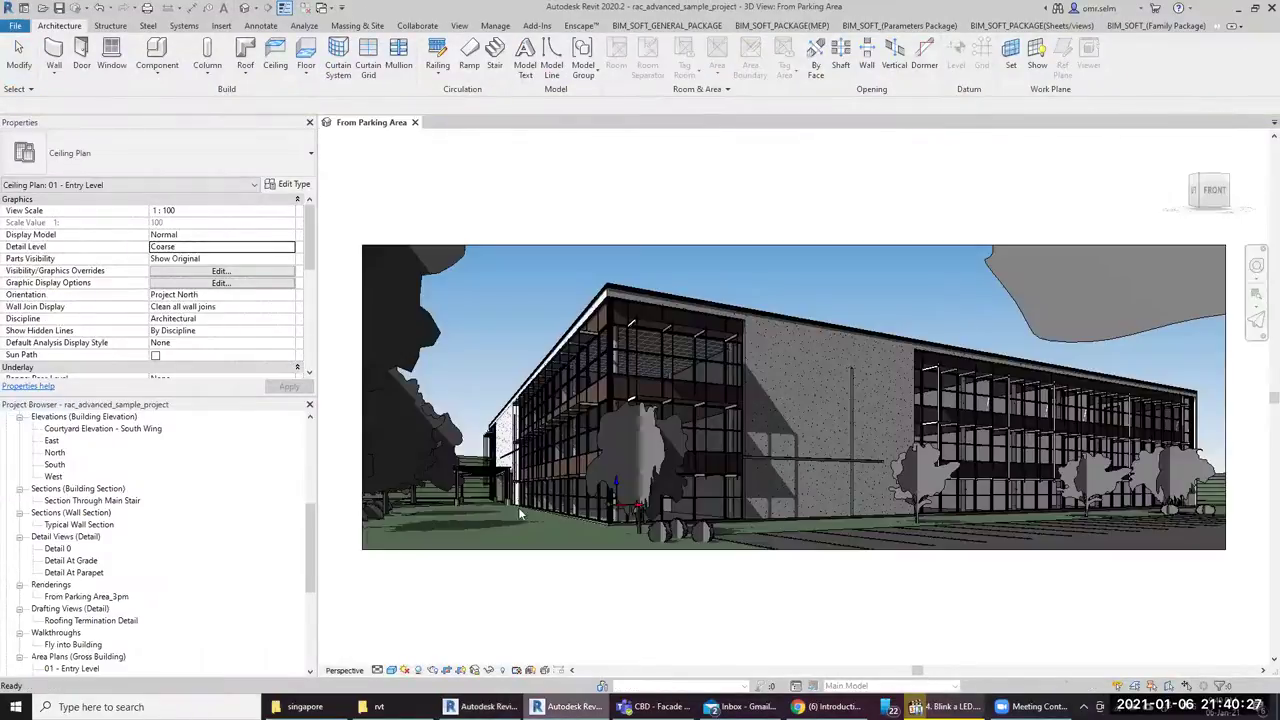
pyautogui.click(42, 7)
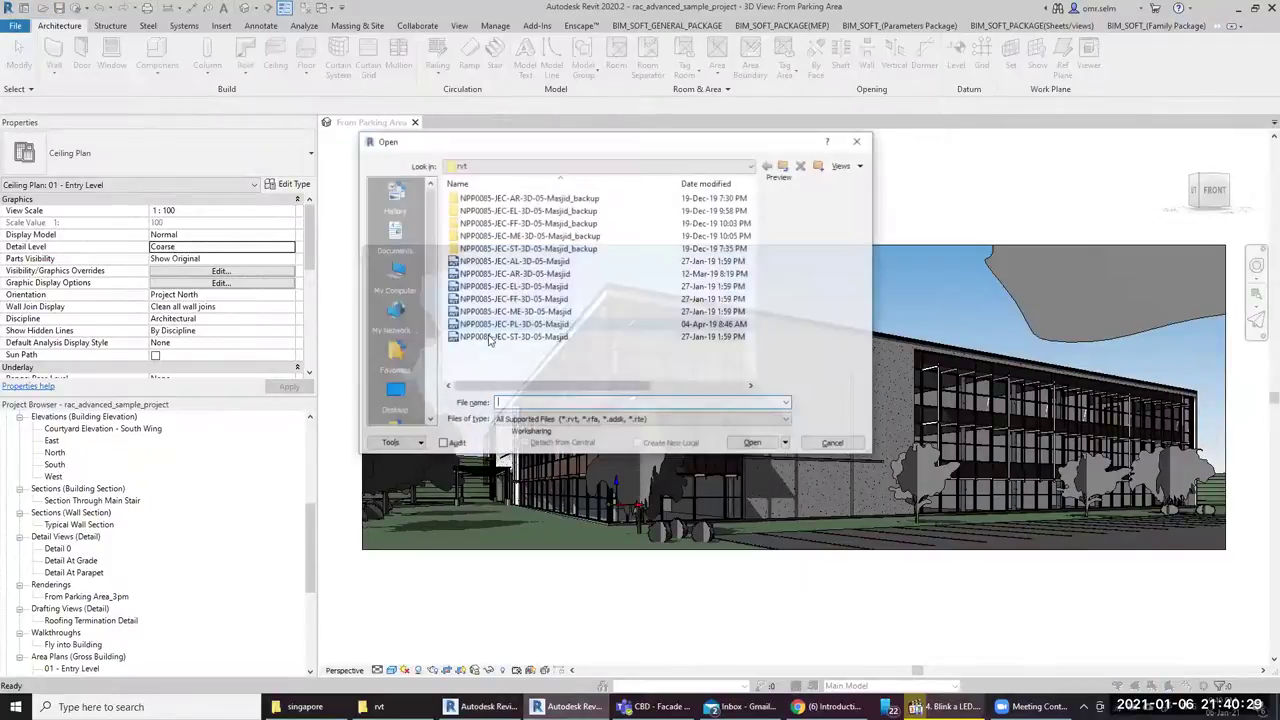
pyautogui.click(514, 312)
pyautogui.click(590, 444)
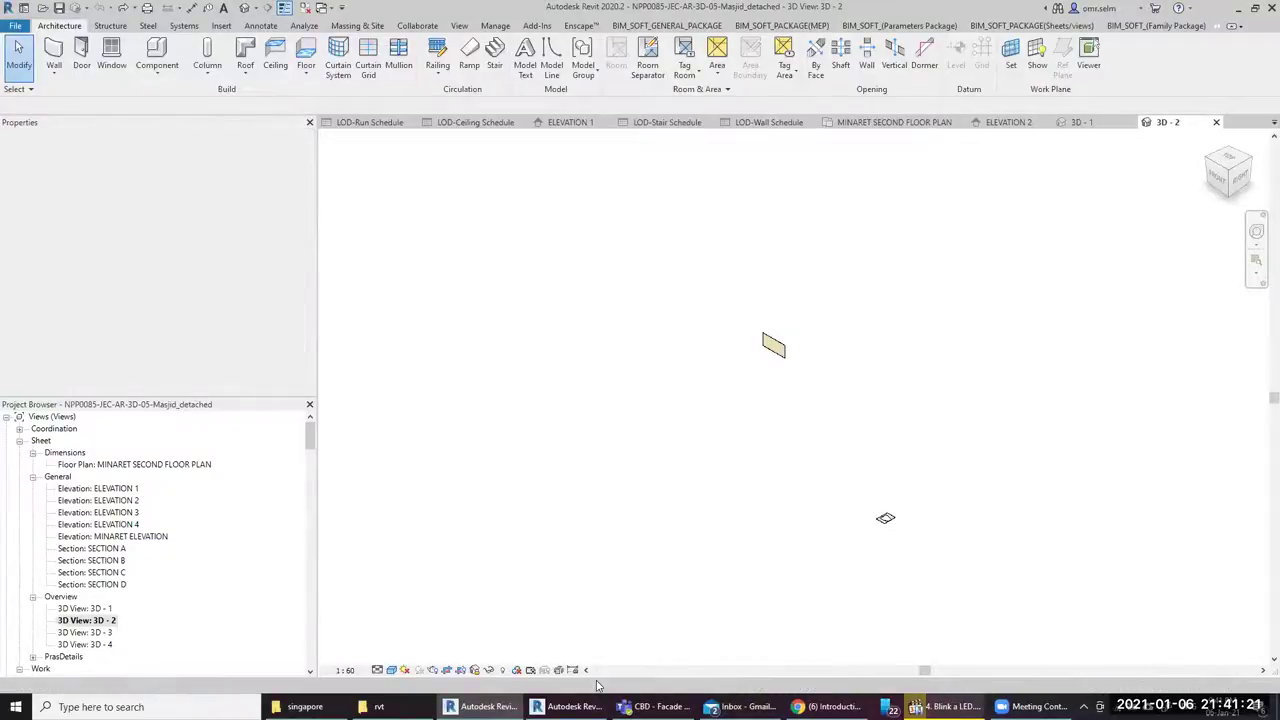
# Create a workset named '08 doors' in Worksets and make it the active workset
pyautogui.click(604, 686)
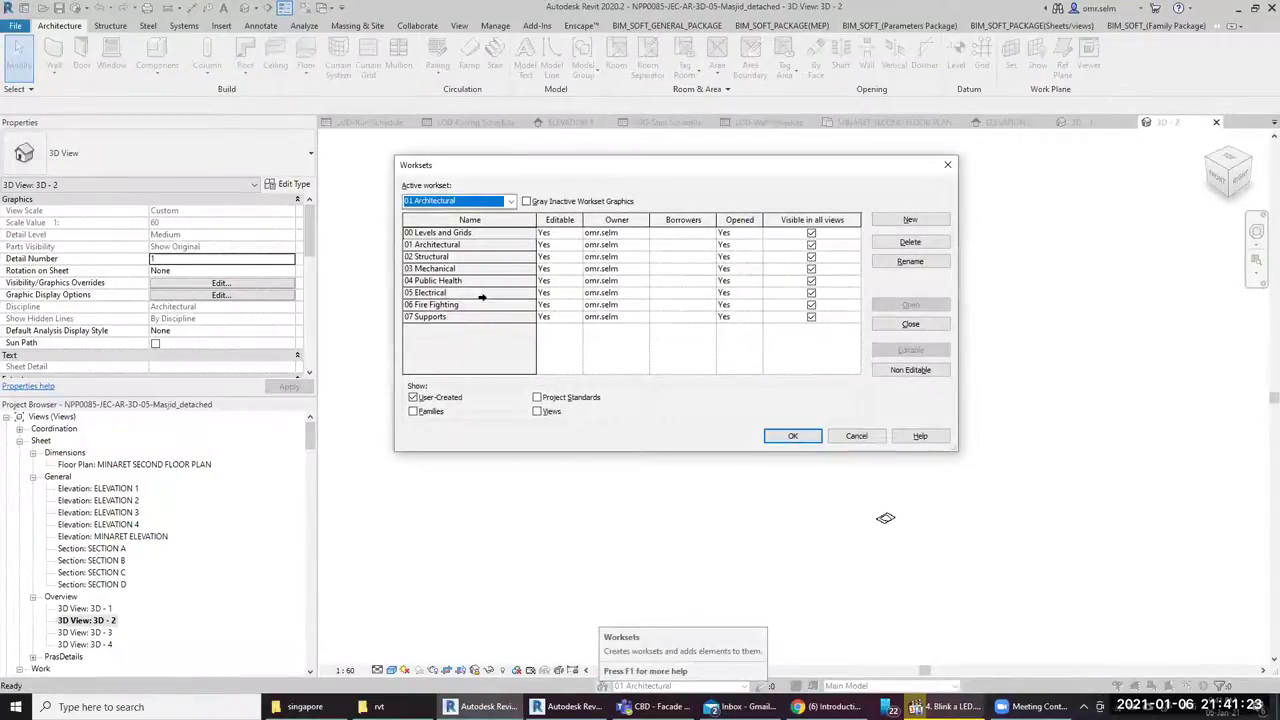
pyautogui.click(480, 245)
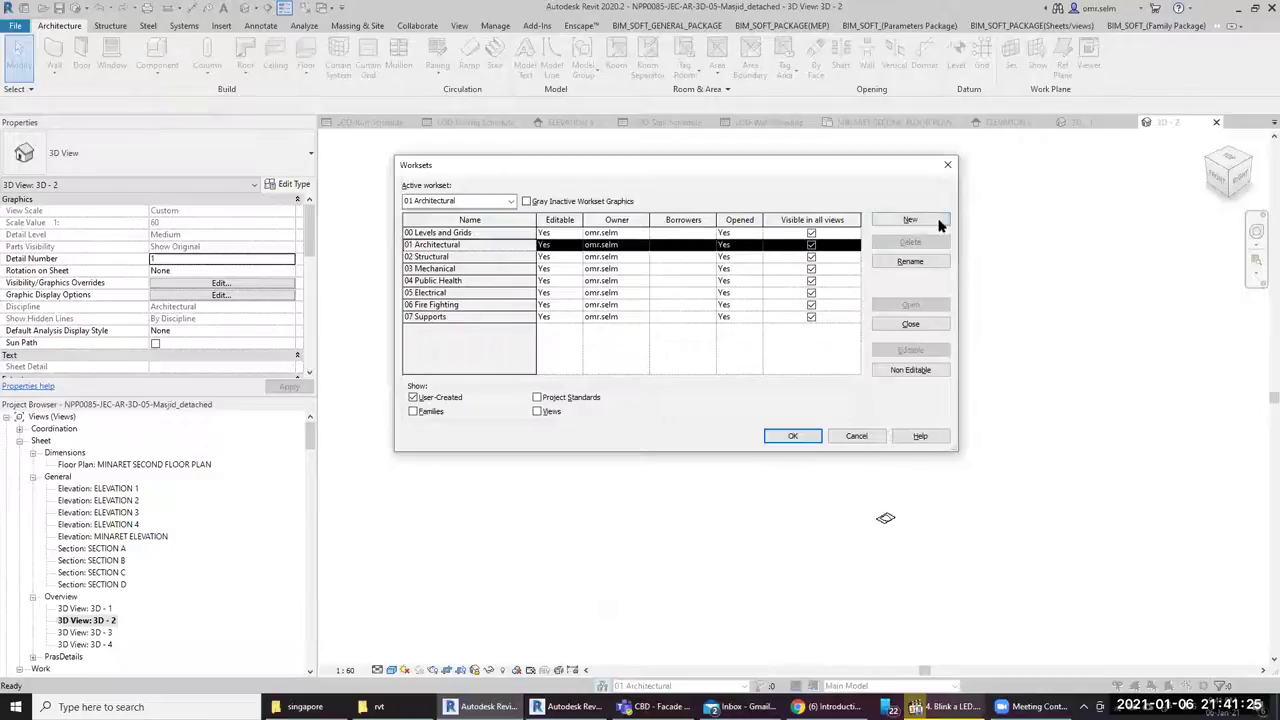
pyautogui.click(910, 219)
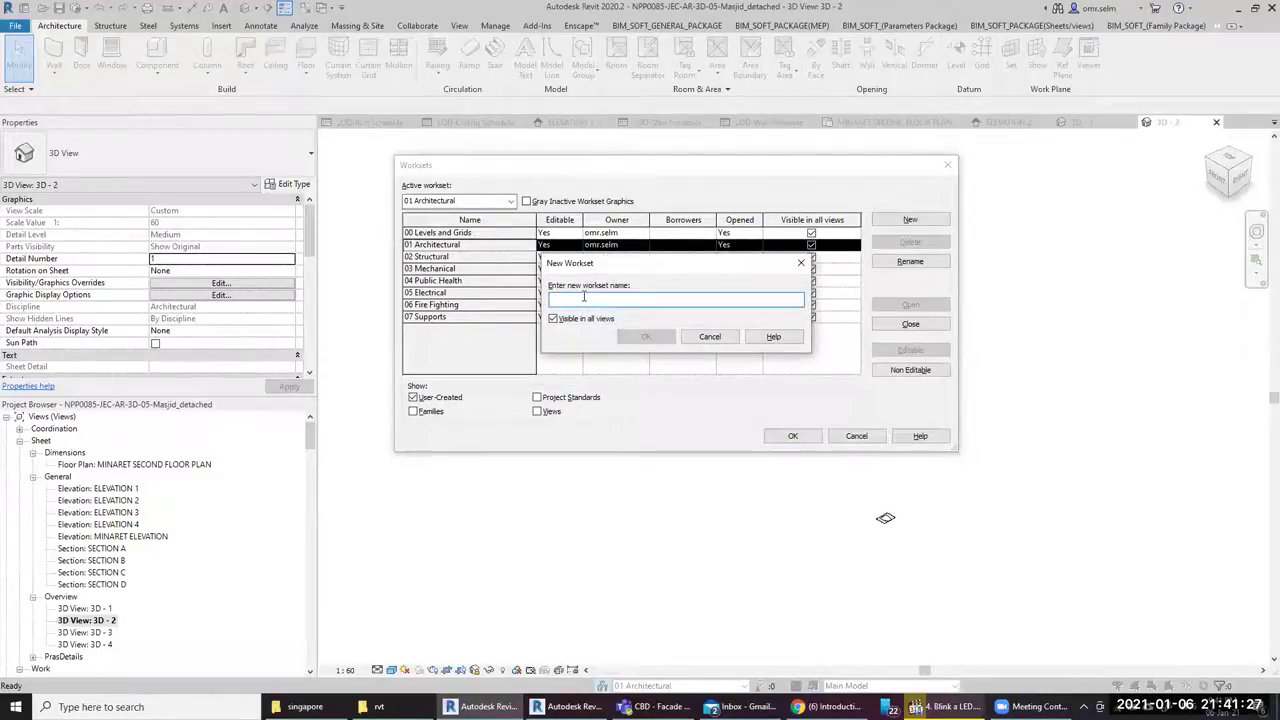
pyautogui.write('08')
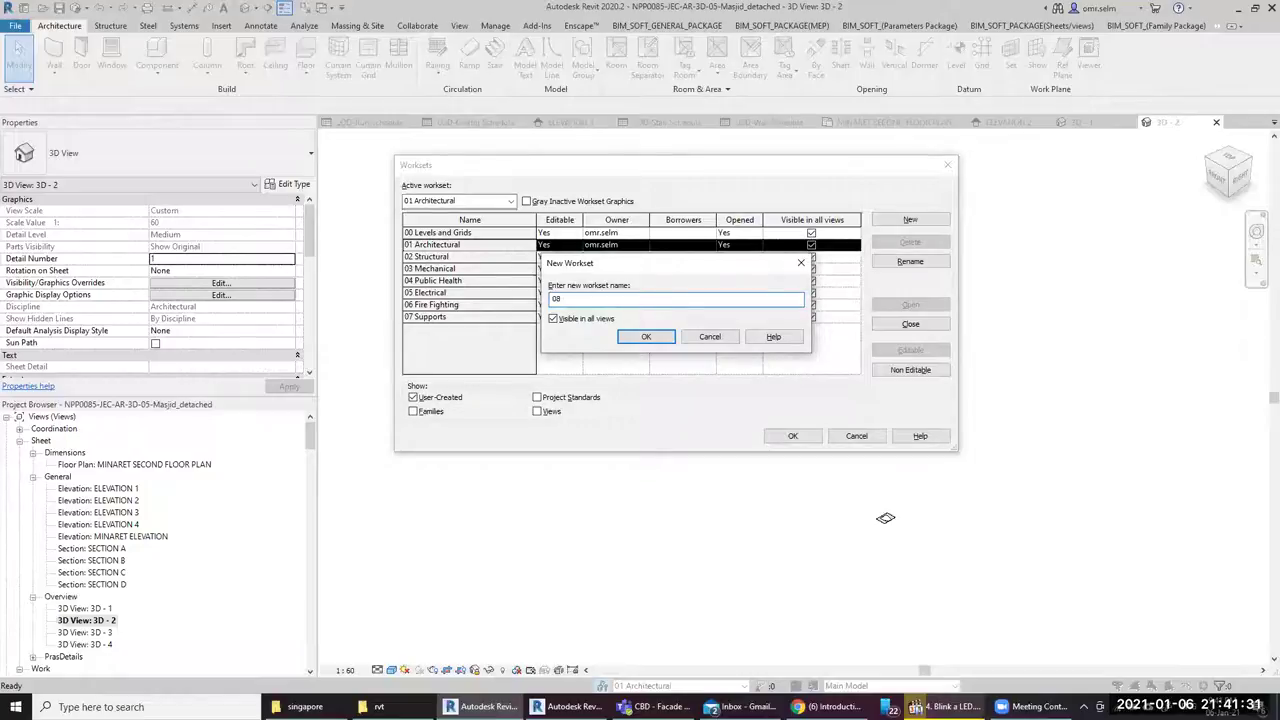
pyautogui.write(' dor')
pyautogui.press('BackSpace')
pyautogui.click(645, 337)
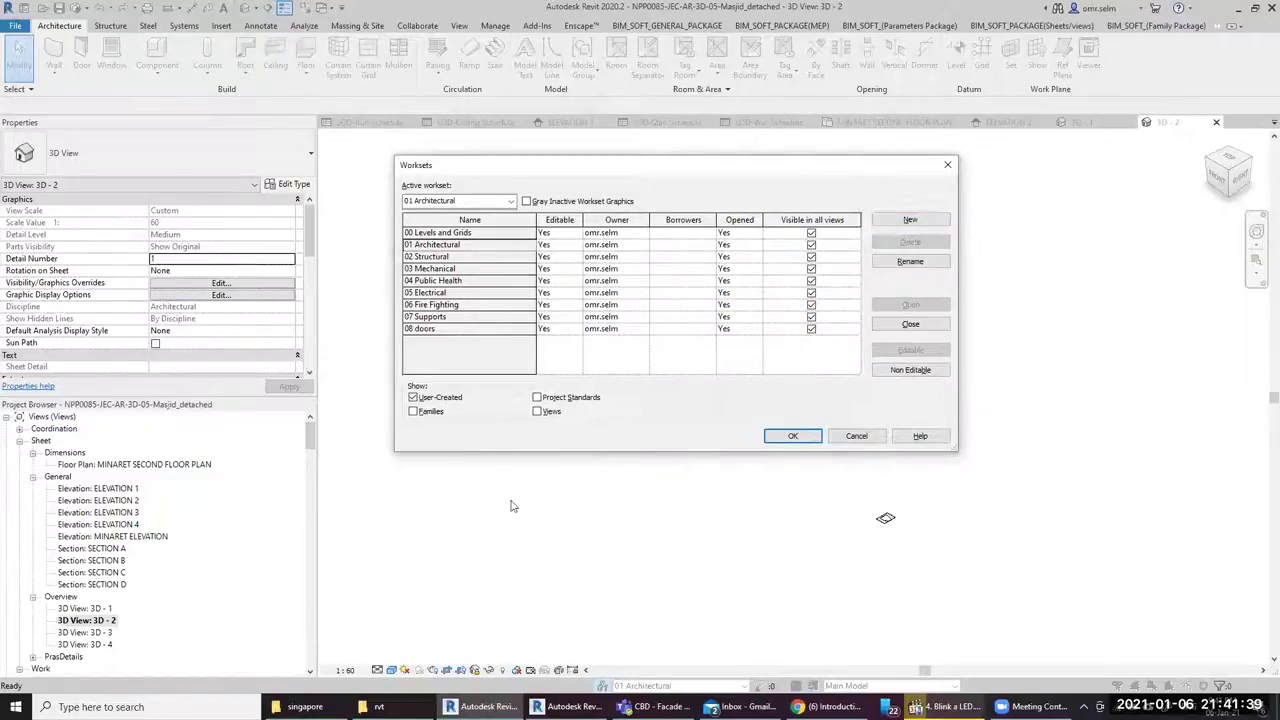
pyautogui.click(792, 436)
pyautogui.click(665, 362)
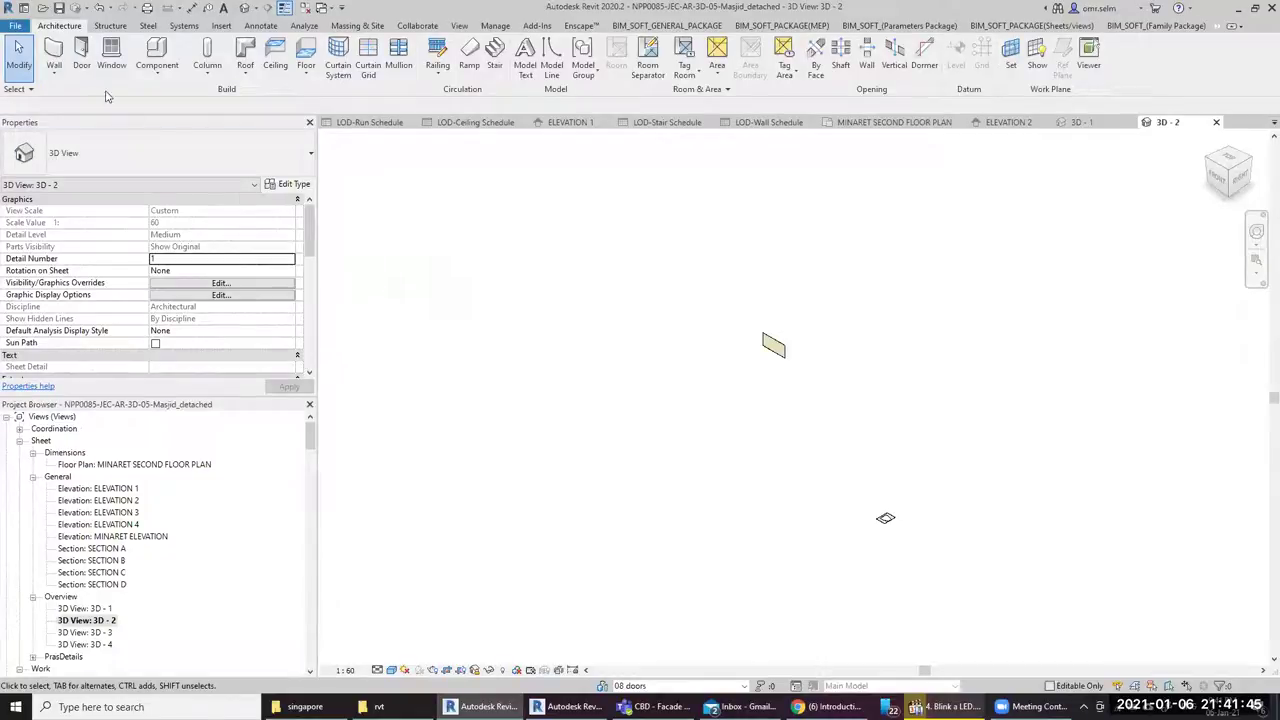
# Open the MINARET SECOND FLOOR PLAN with 01 Architectural as the active workset
pyautogui.click(97, 466)
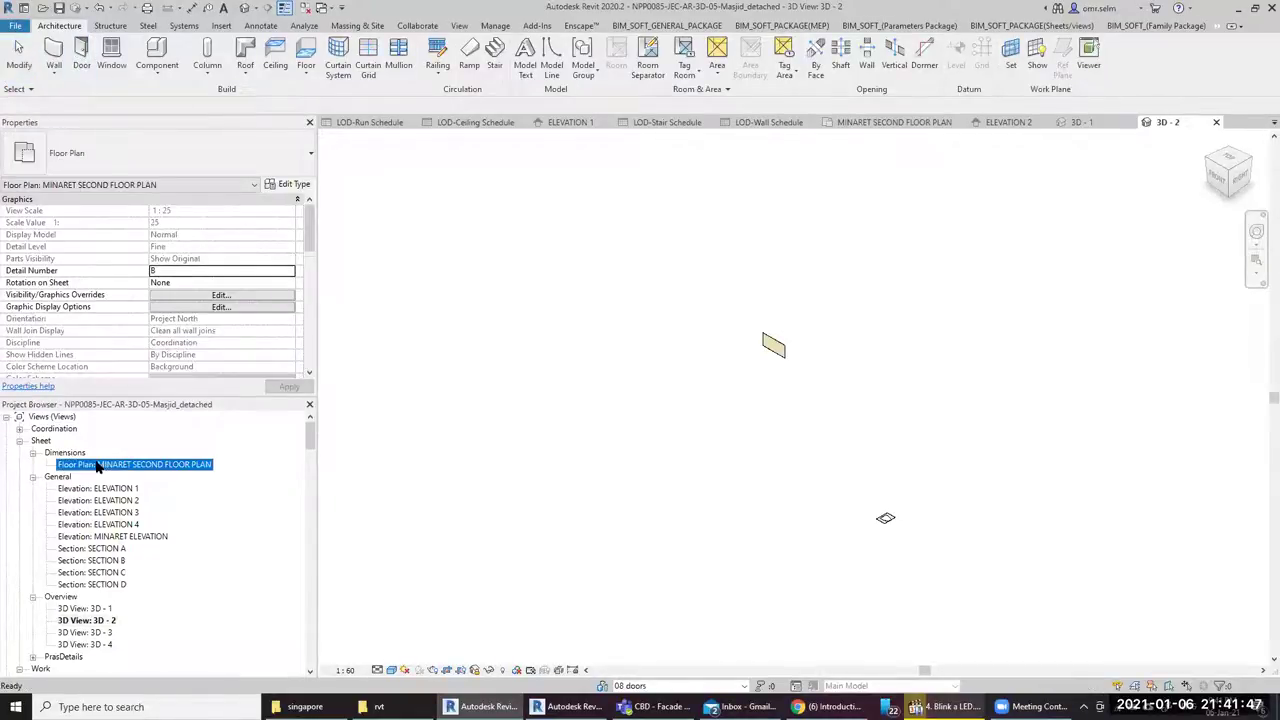
pyautogui.doubleClick(162, 465)
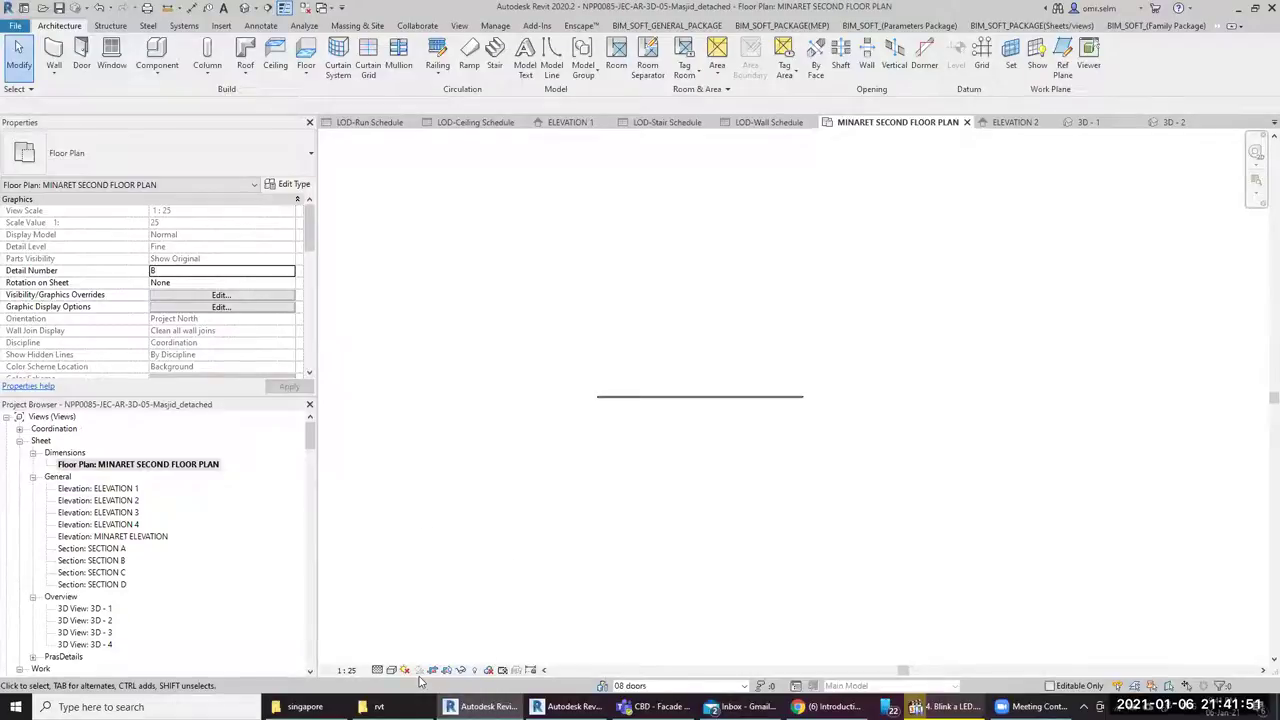
pyautogui.click(631, 687)
pyautogui.click(645, 598)
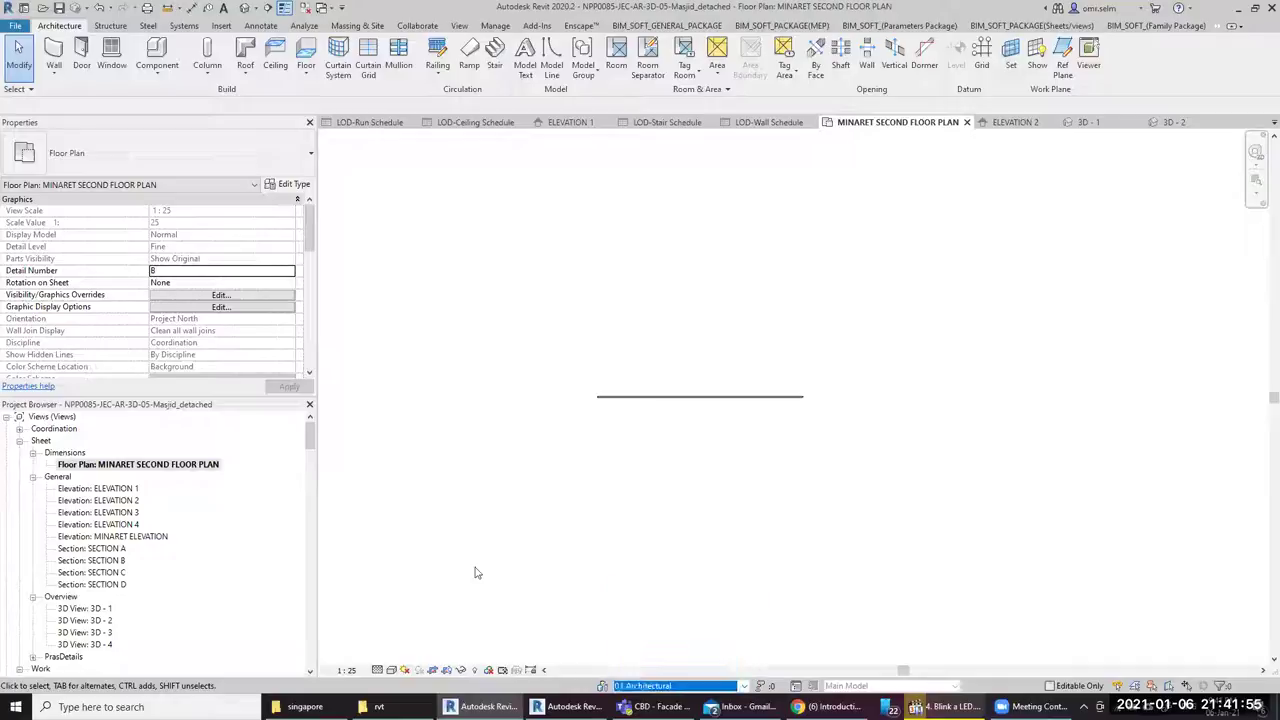
# Draw a 2100-long architectural wall above the existing one
pyautogui.click(54, 66)
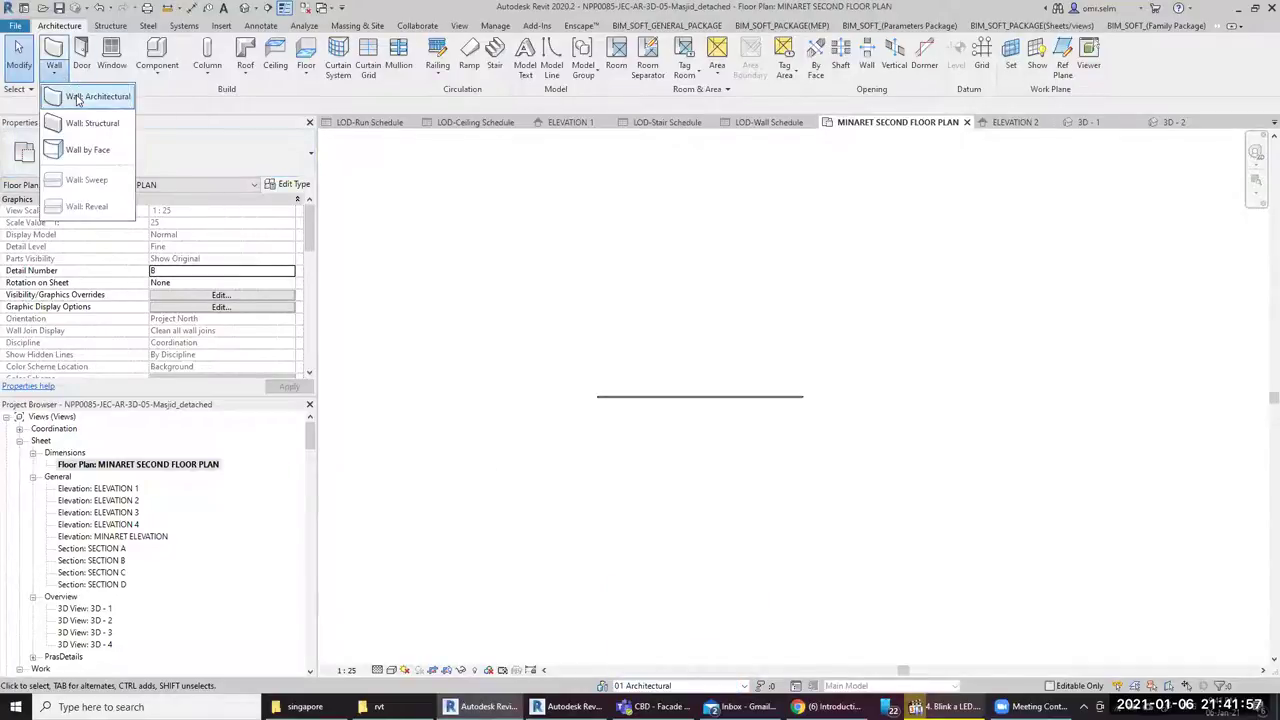
pyautogui.click(85, 92)
pyautogui.click(608, 337)
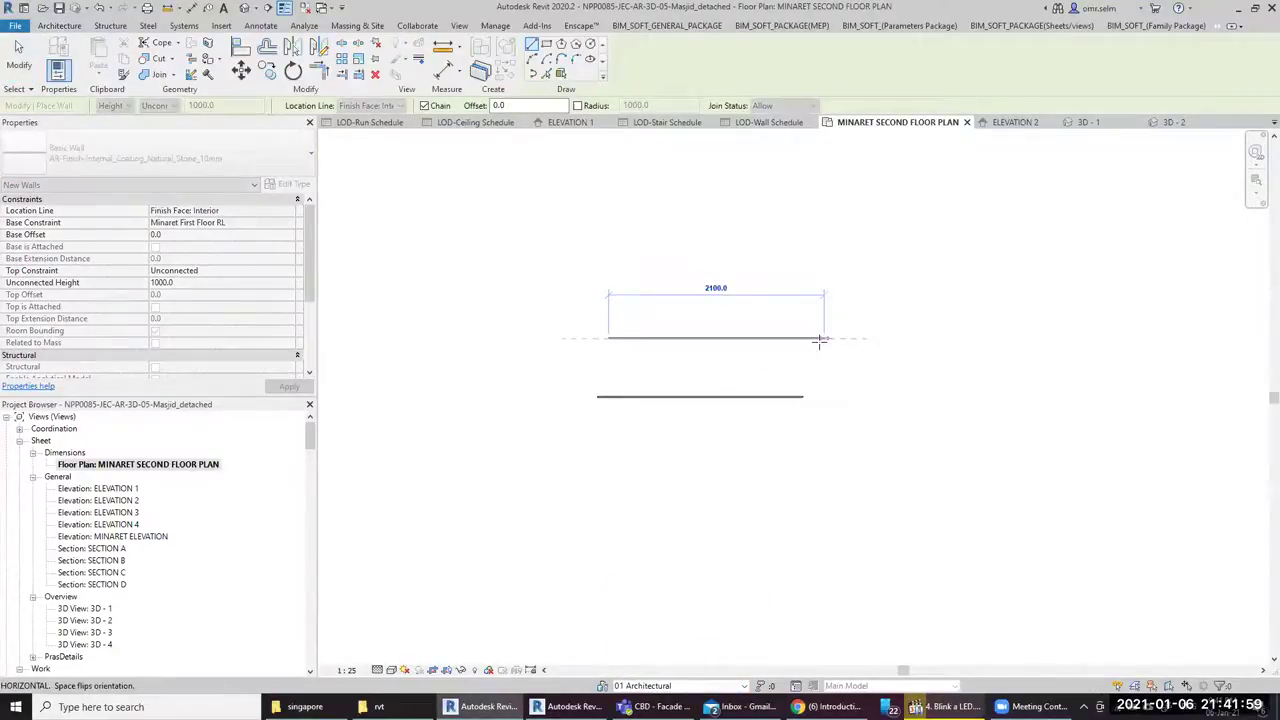
pyautogui.click(822, 338)
pyautogui.press('Escape')
pyautogui.press('Escape')
# Make 08 doors the active workset and place a double door in the new wall
pyautogui.click(645, 686)
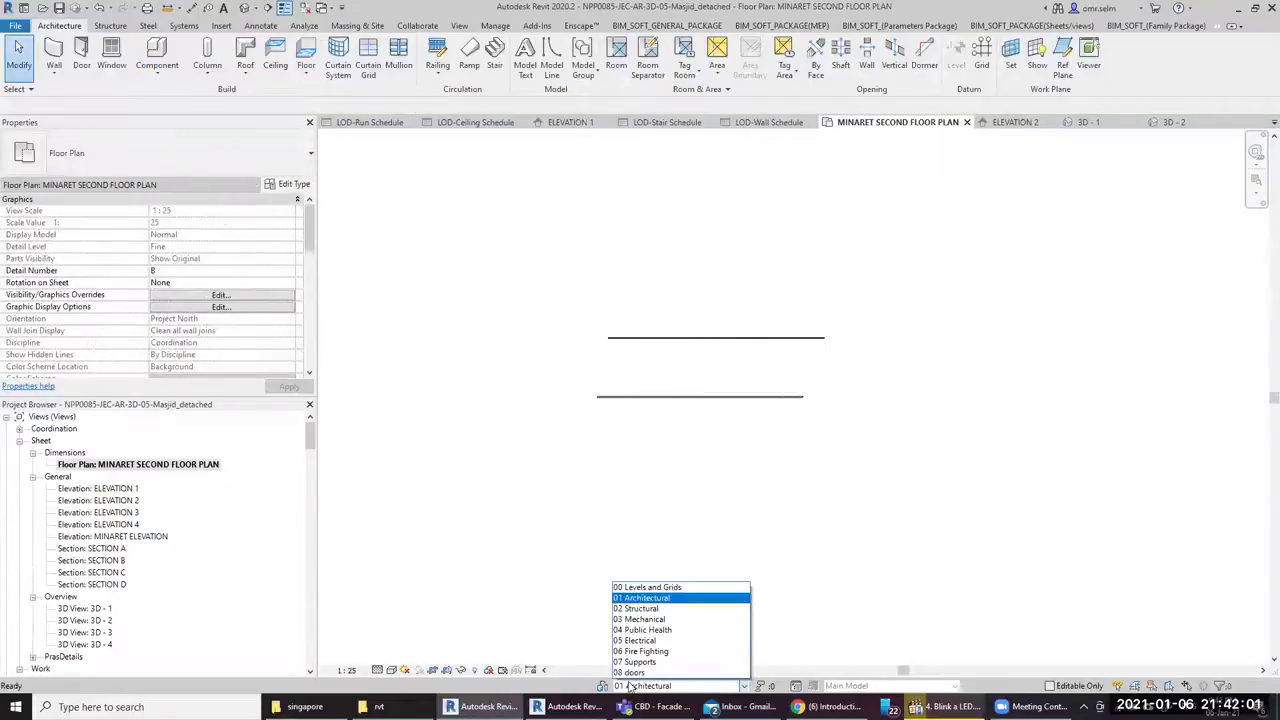
pyautogui.click(632, 672)
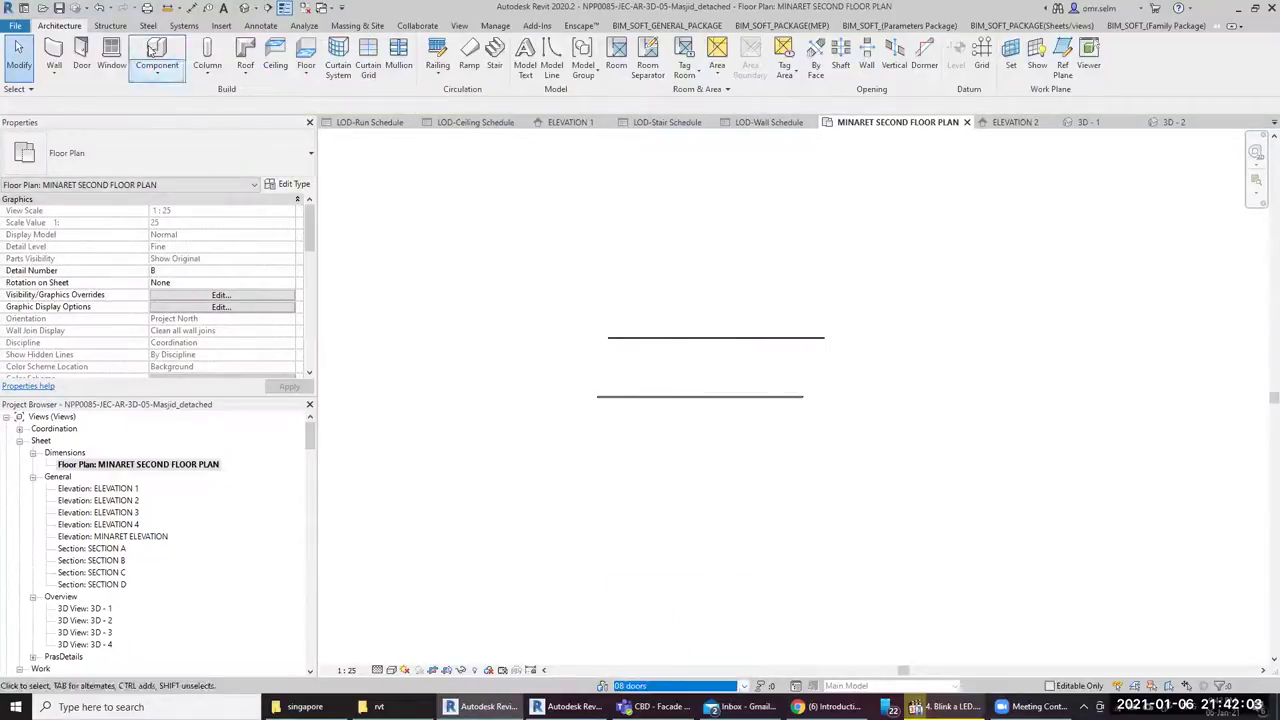
pyautogui.click(78, 66)
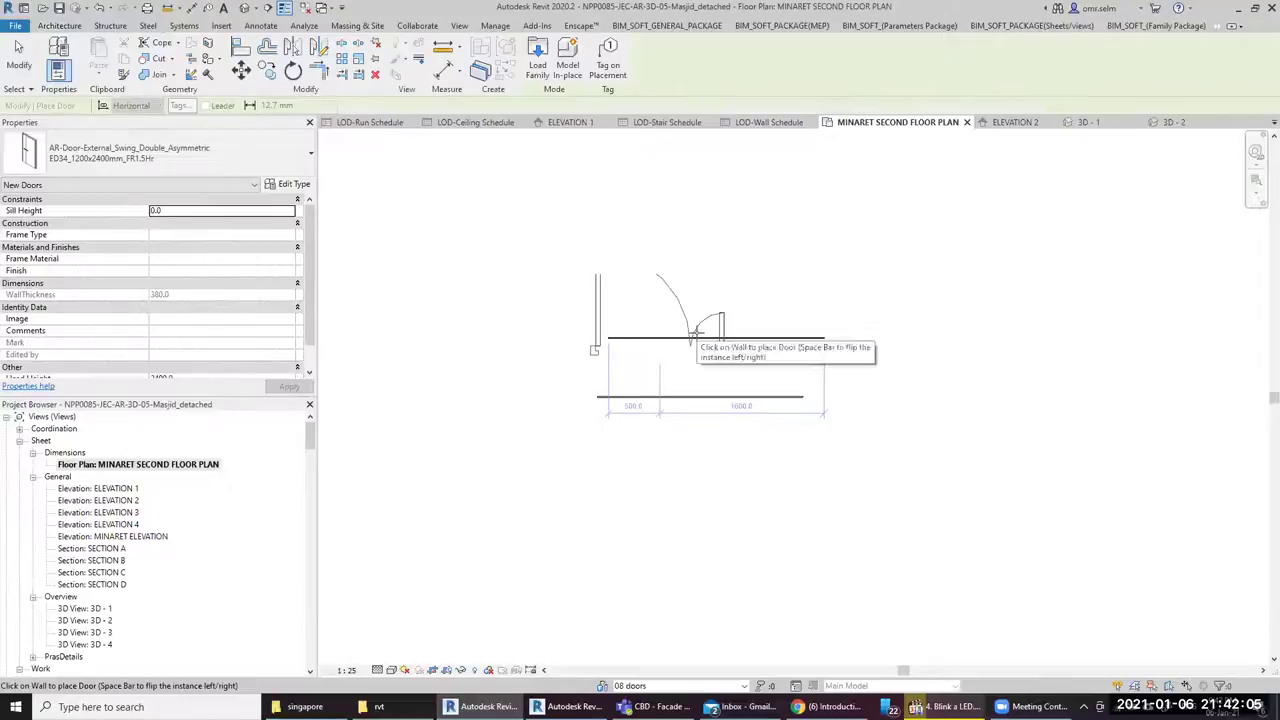
pyautogui.click(787, 358)
pyautogui.press('Escape')
pyautogui.press('Escape')
pyautogui.click(798, 336)
pyautogui.press('Escape')
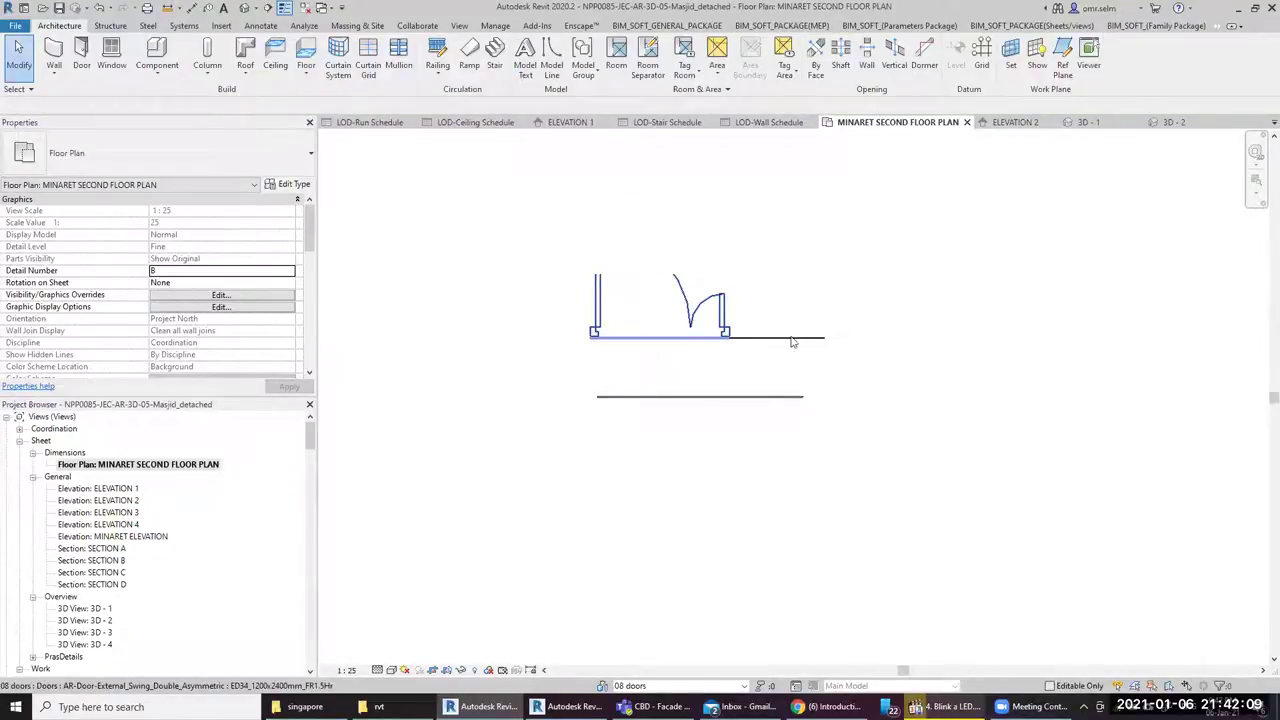
# Check the door's and new wall's properties, then open Visibility/Graphic Overrides for the plan
pyautogui.click(730, 310)
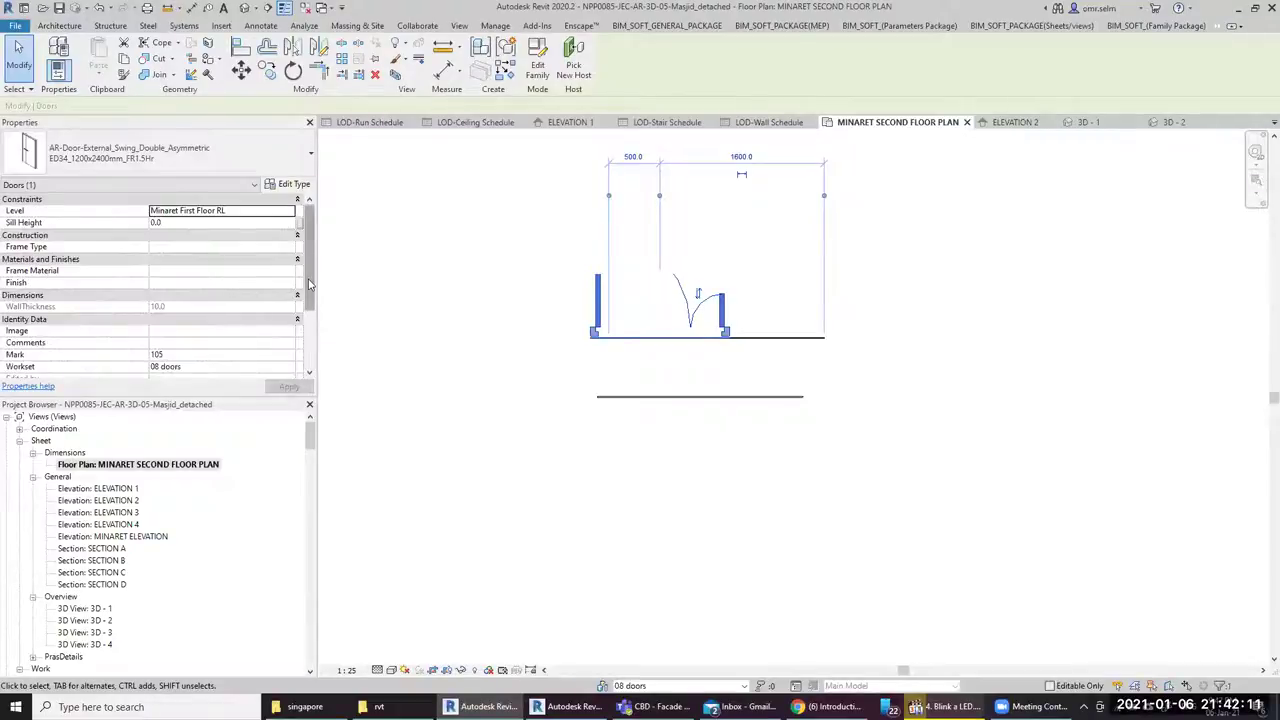
pyautogui.moveTo(308, 292); pyautogui.dragTo(311, 325)
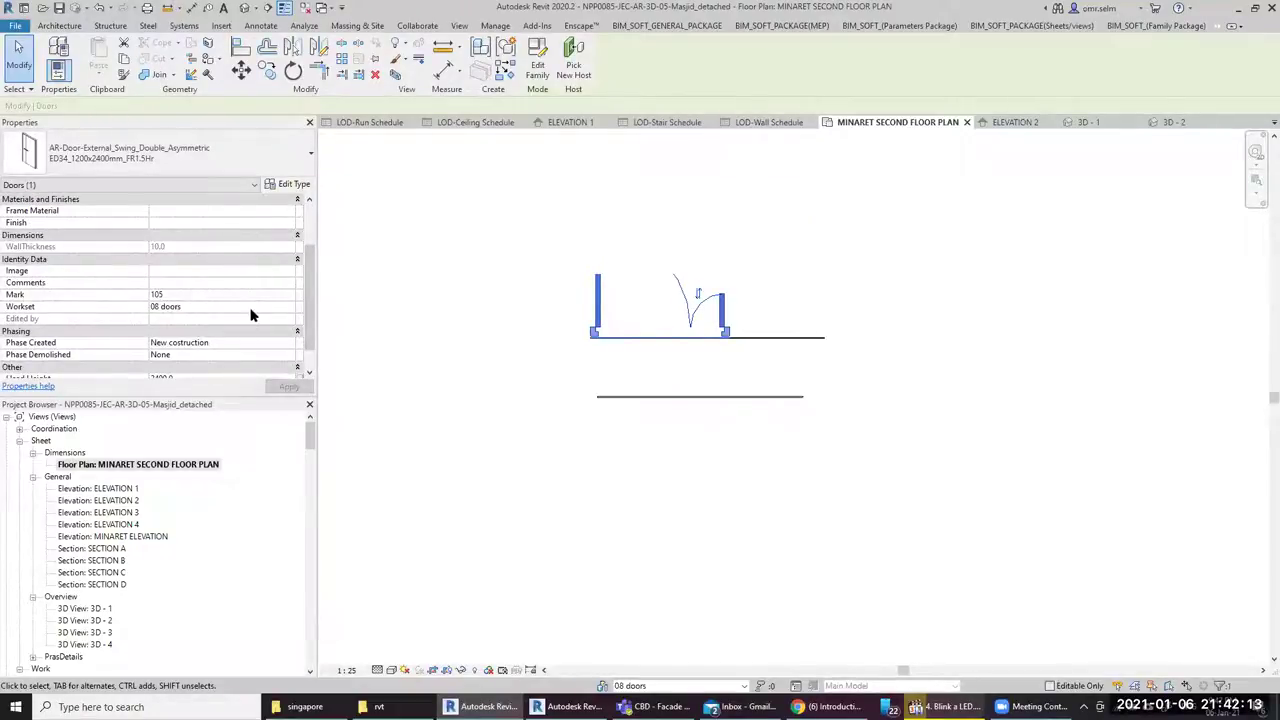
pyautogui.press('Escape')
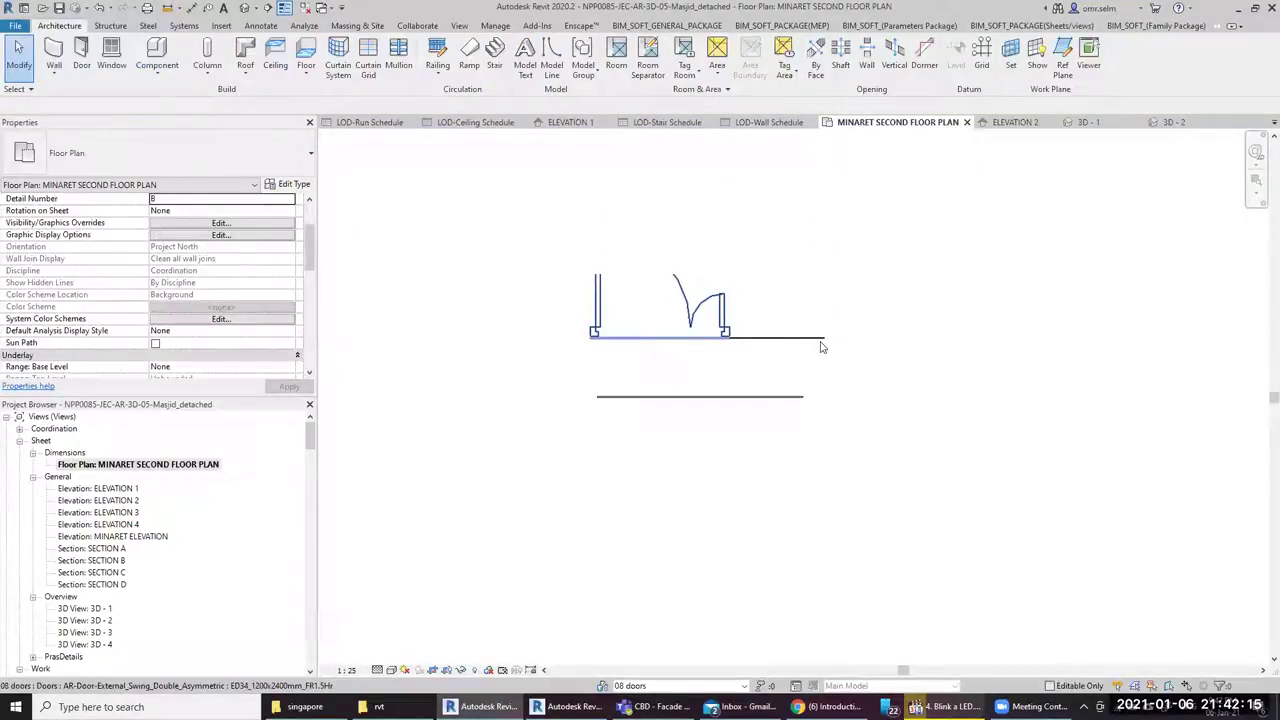
pyautogui.click(826, 340)
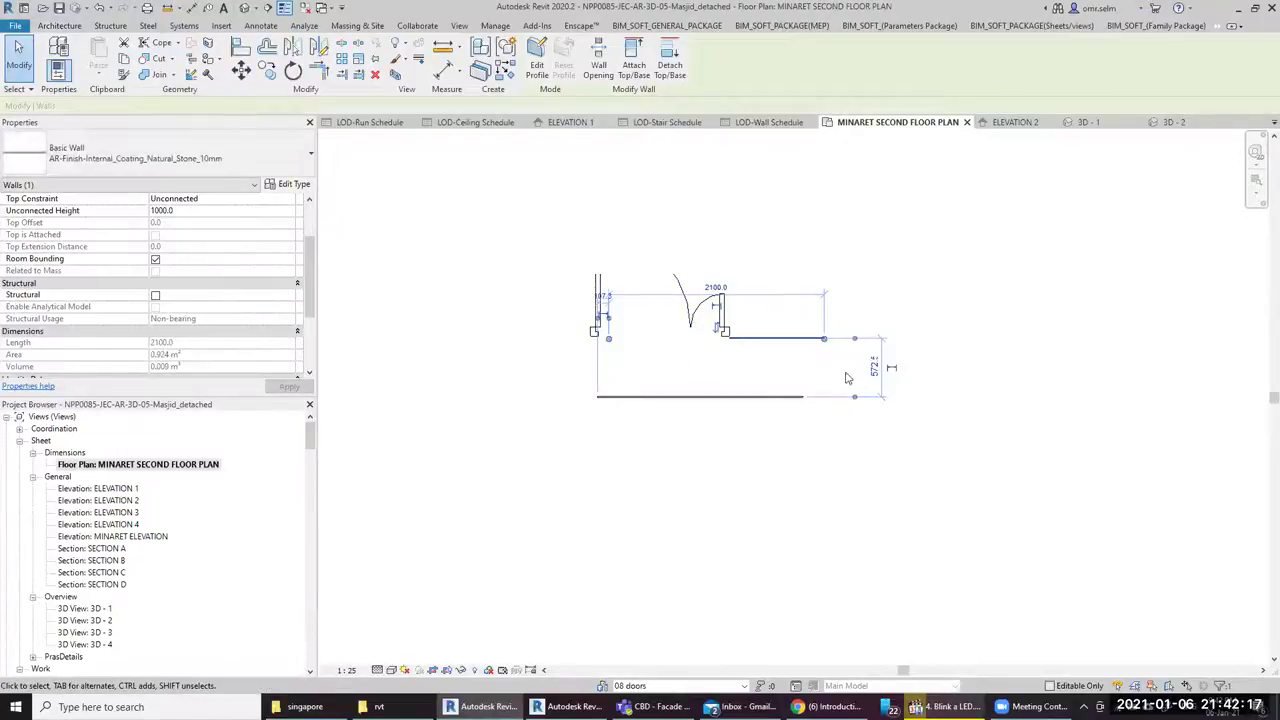
pyautogui.moveTo(307, 276); pyautogui.dragTo(300, 324)
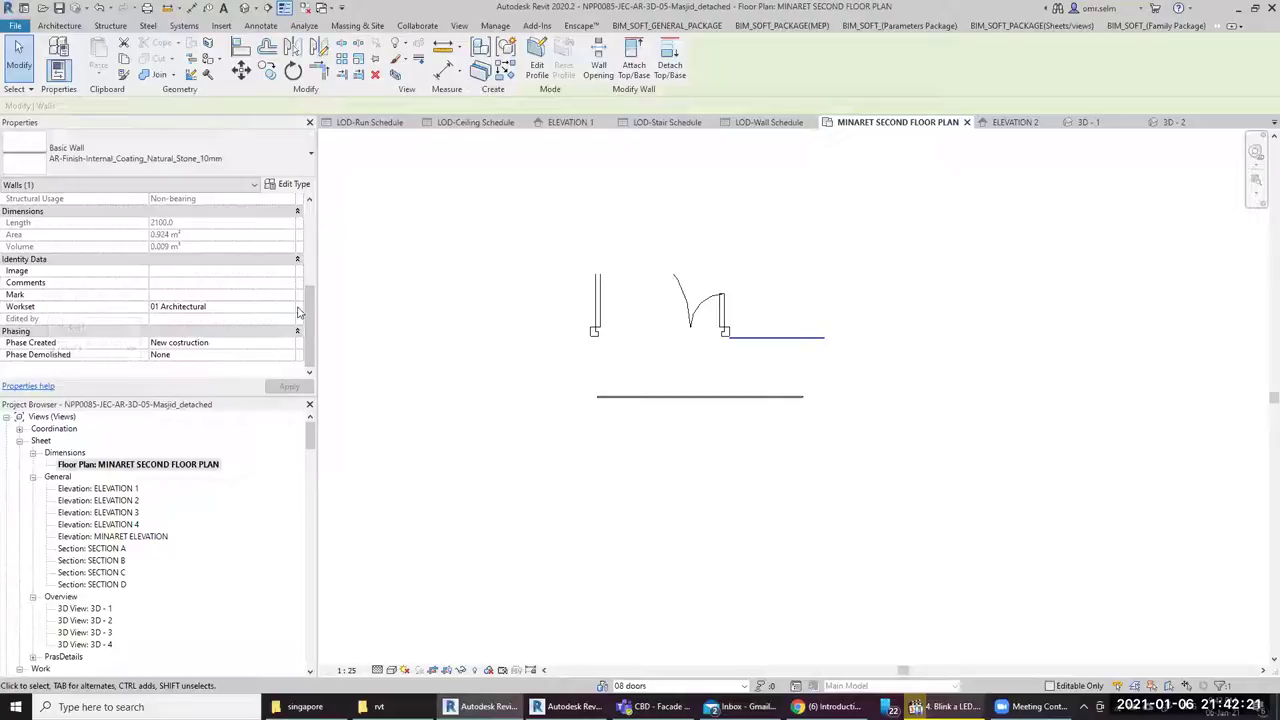
pyautogui.click(468, 315)
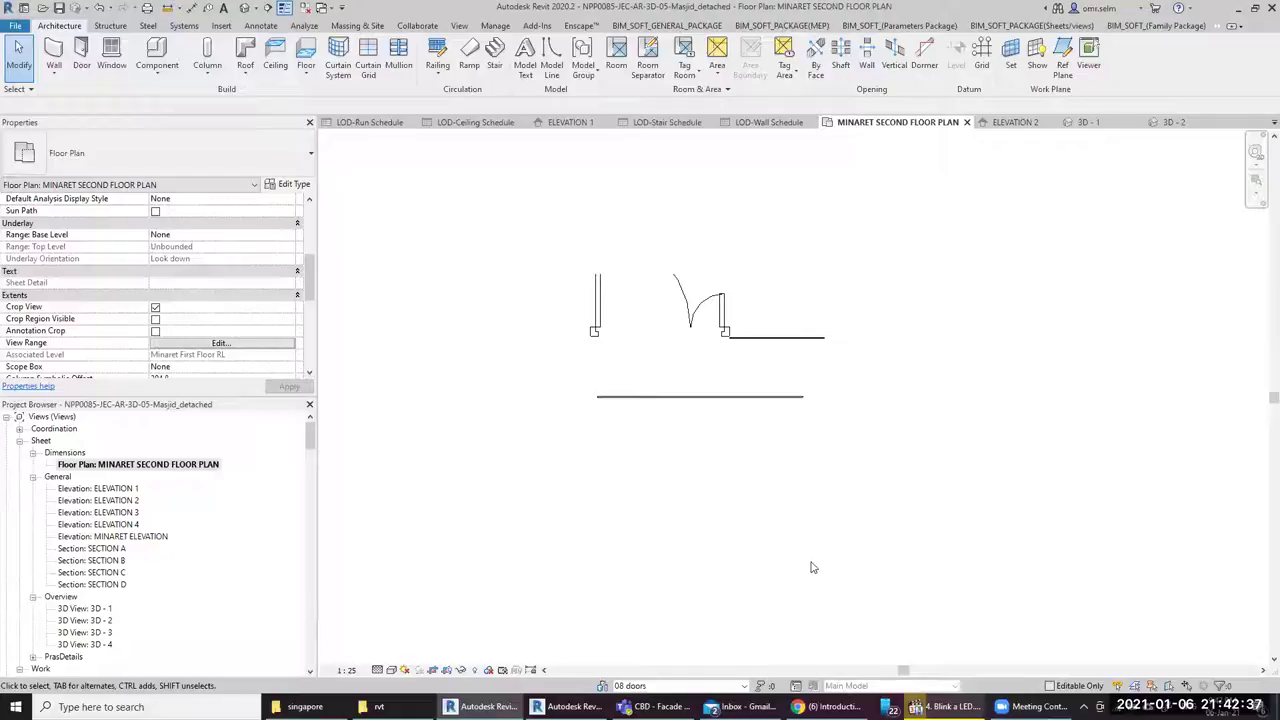
pyautogui.press('v')
pyautogui.press('g')
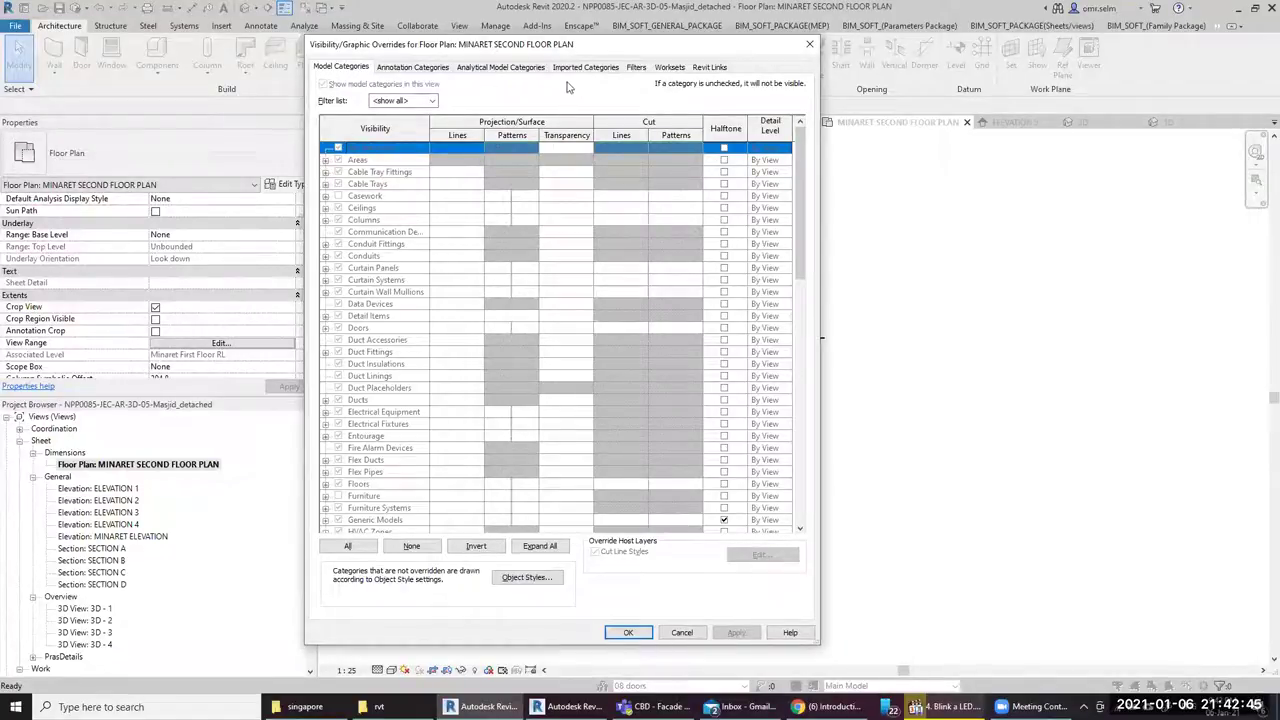
pyautogui.click(669, 67)
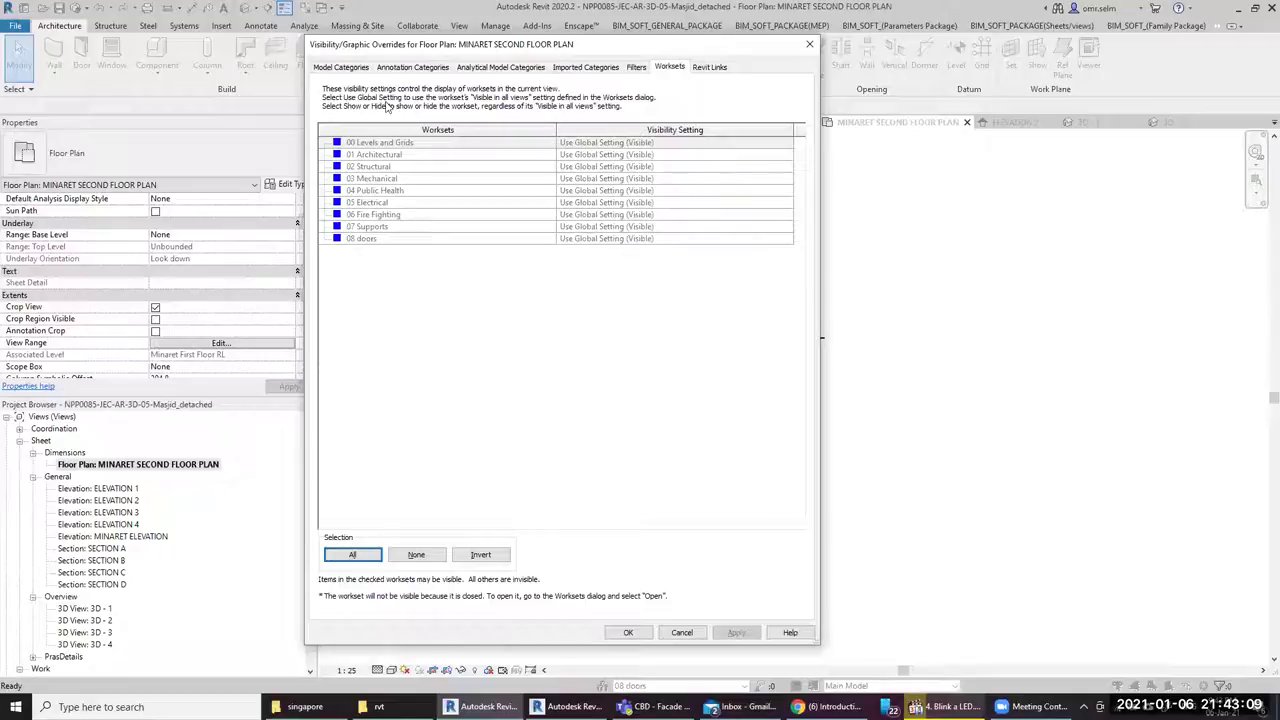
pyautogui.click(330, 67)
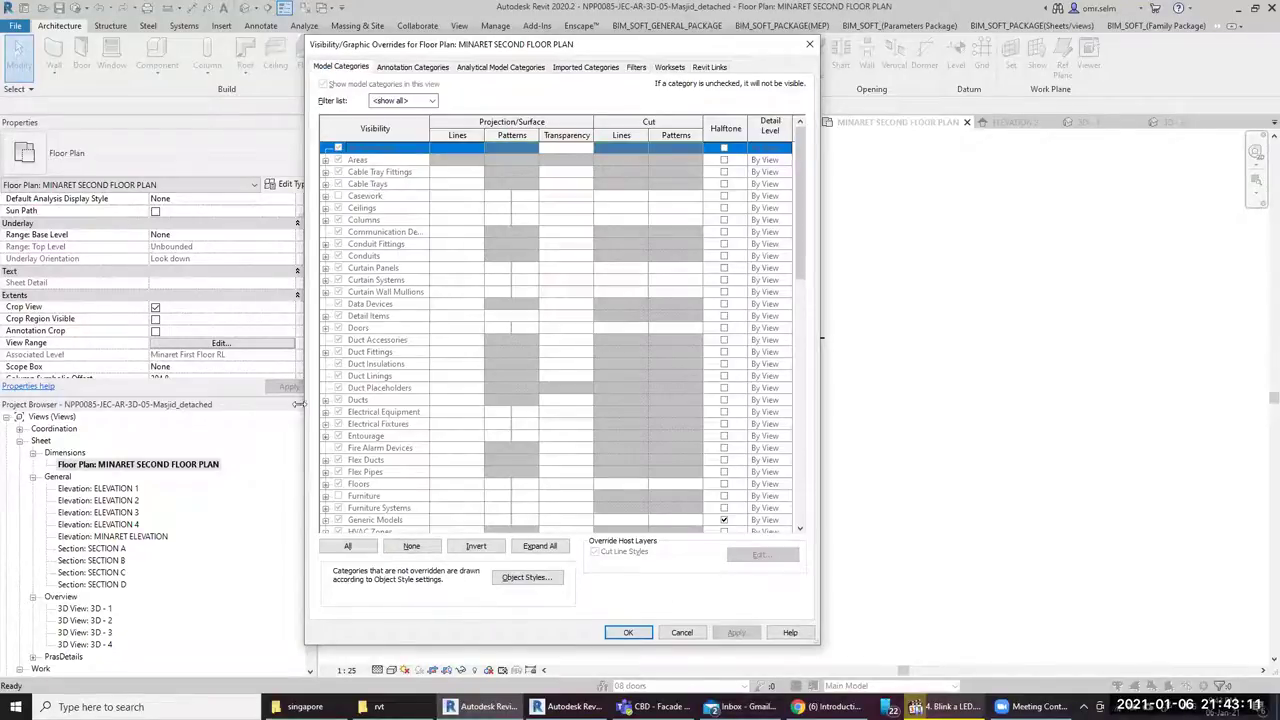
pyautogui.click(440, 68)
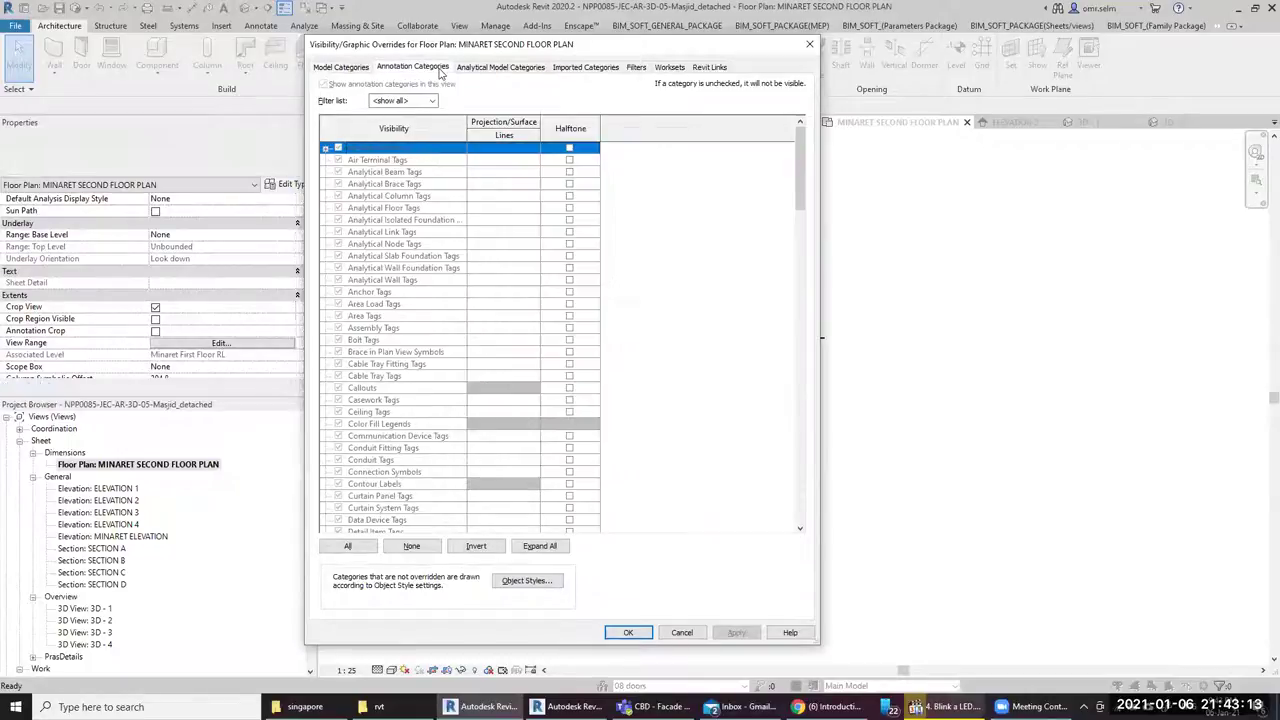
pyautogui.click(341, 67)
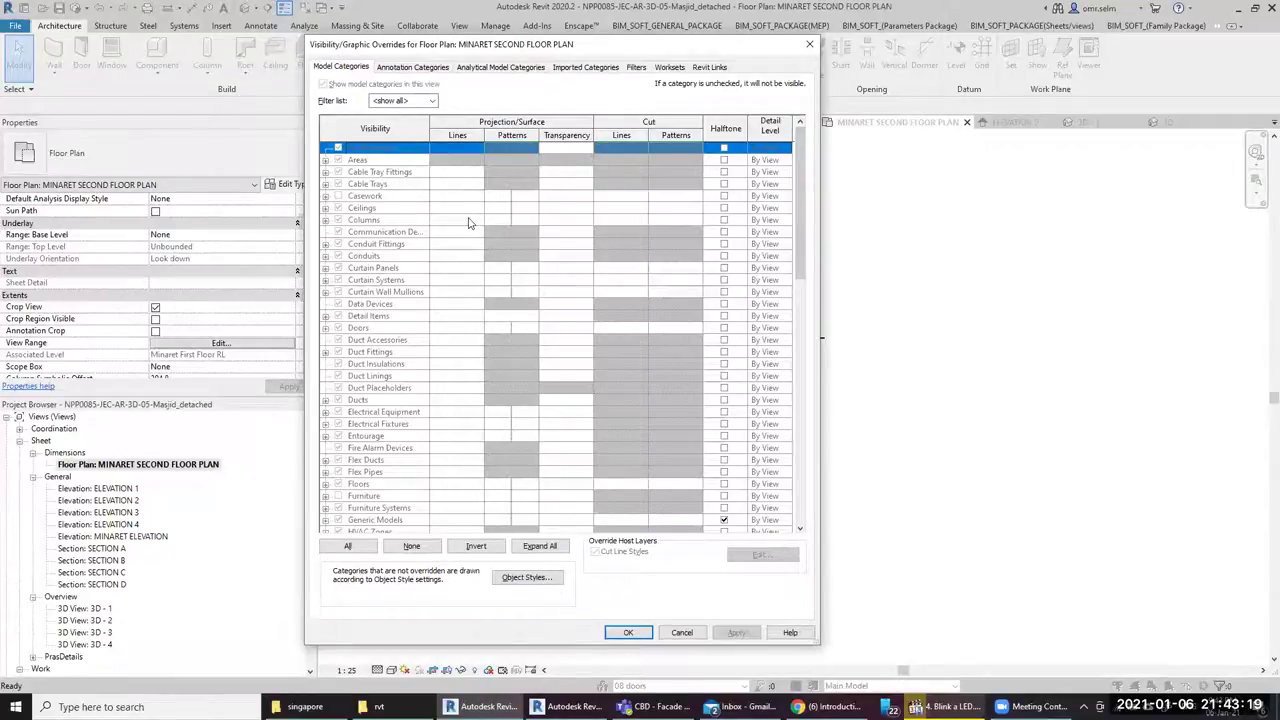
pyautogui.click(390, 70)
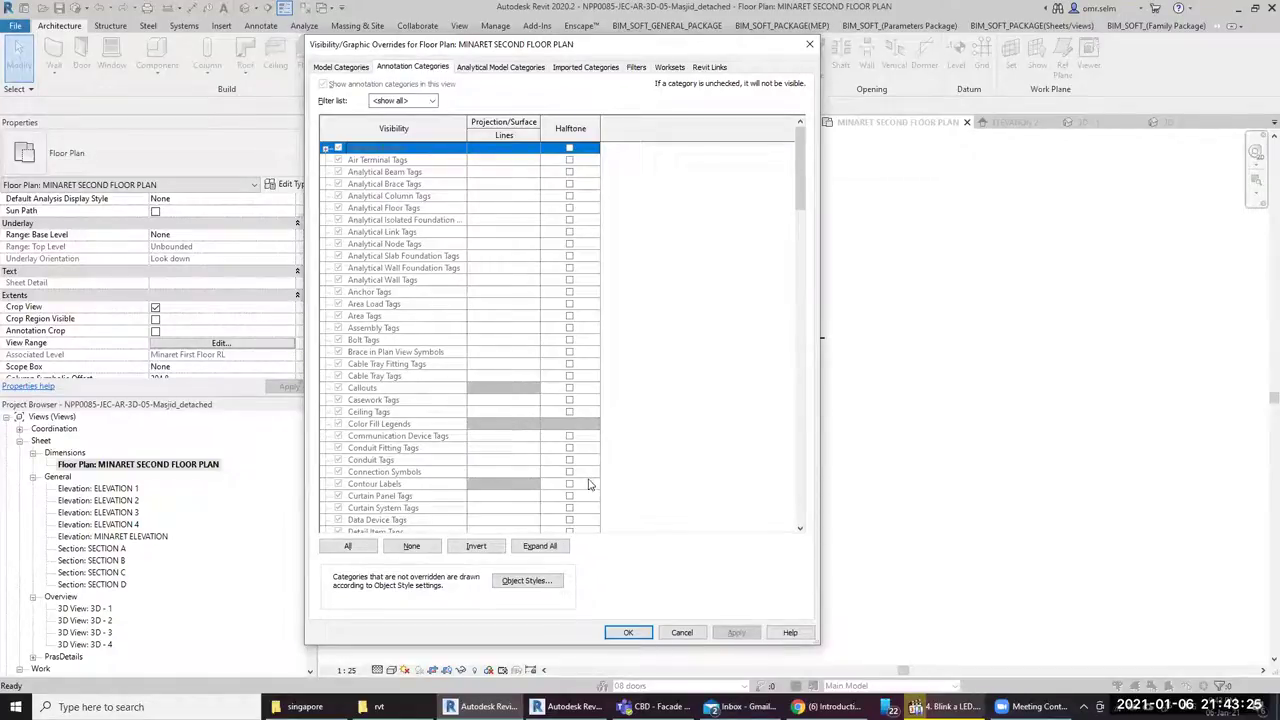
pyautogui.scroll(-2, 589, 483)
pyautogui.scroll(-2, 589, 483)
pyautogui.scroll(-3, 588, 484)
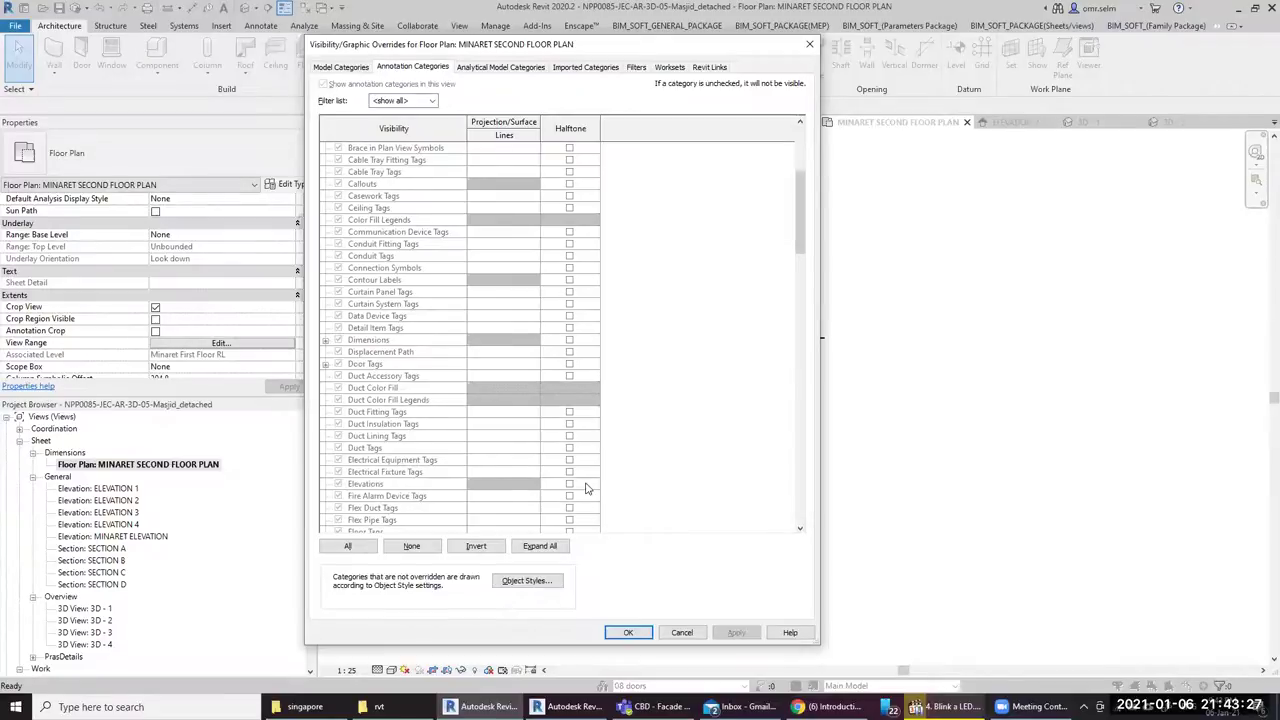
pyautogui.scroll(-3, 587, 484)
pyautogui.scroll(-2, 585, 485)
pyautogui.scroll(-1, 586, 485)
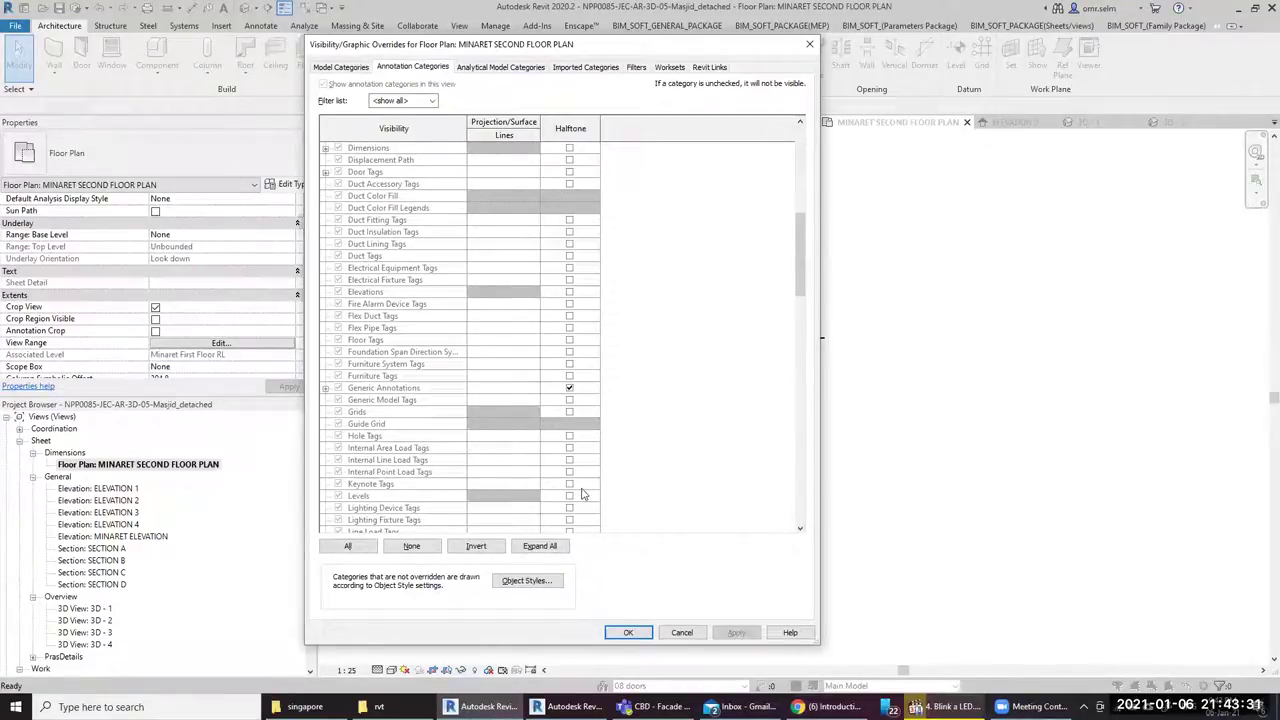
pyautogui.scroll(-2, 582, 493)
pyautogui.scroll(-1, 579, 492)
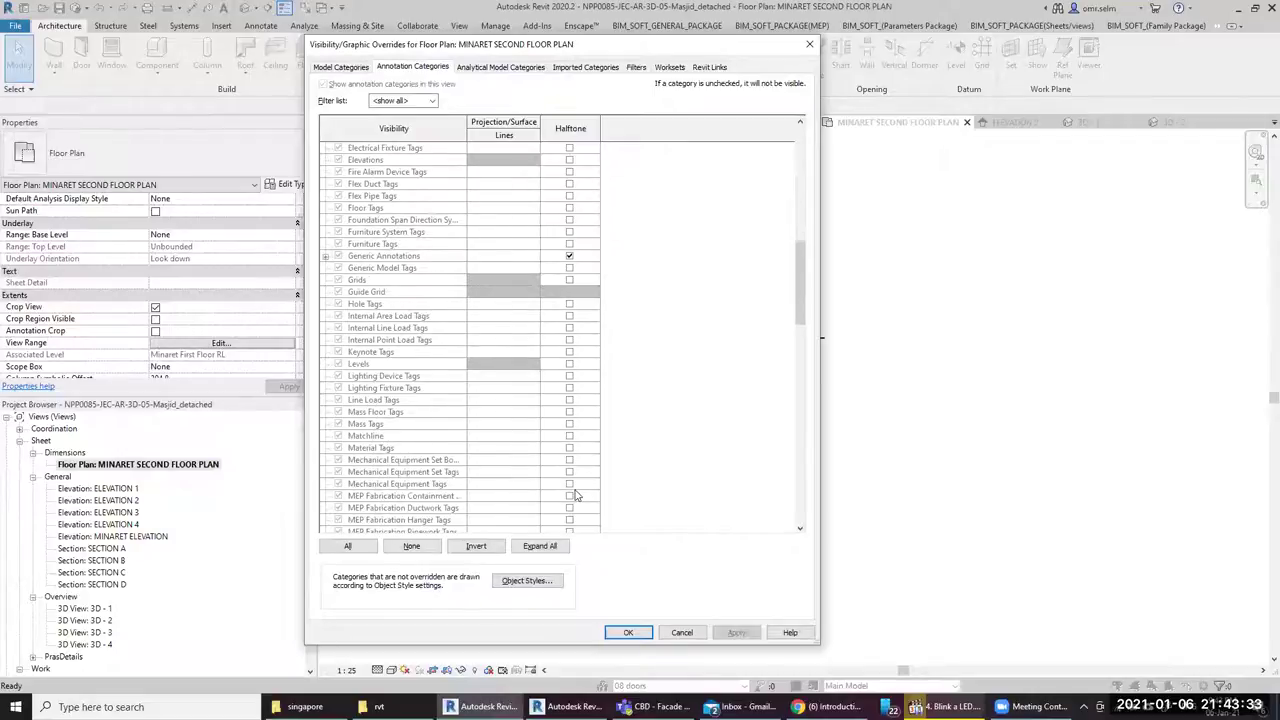
pyautogui.scroll(-1, 576, 491)
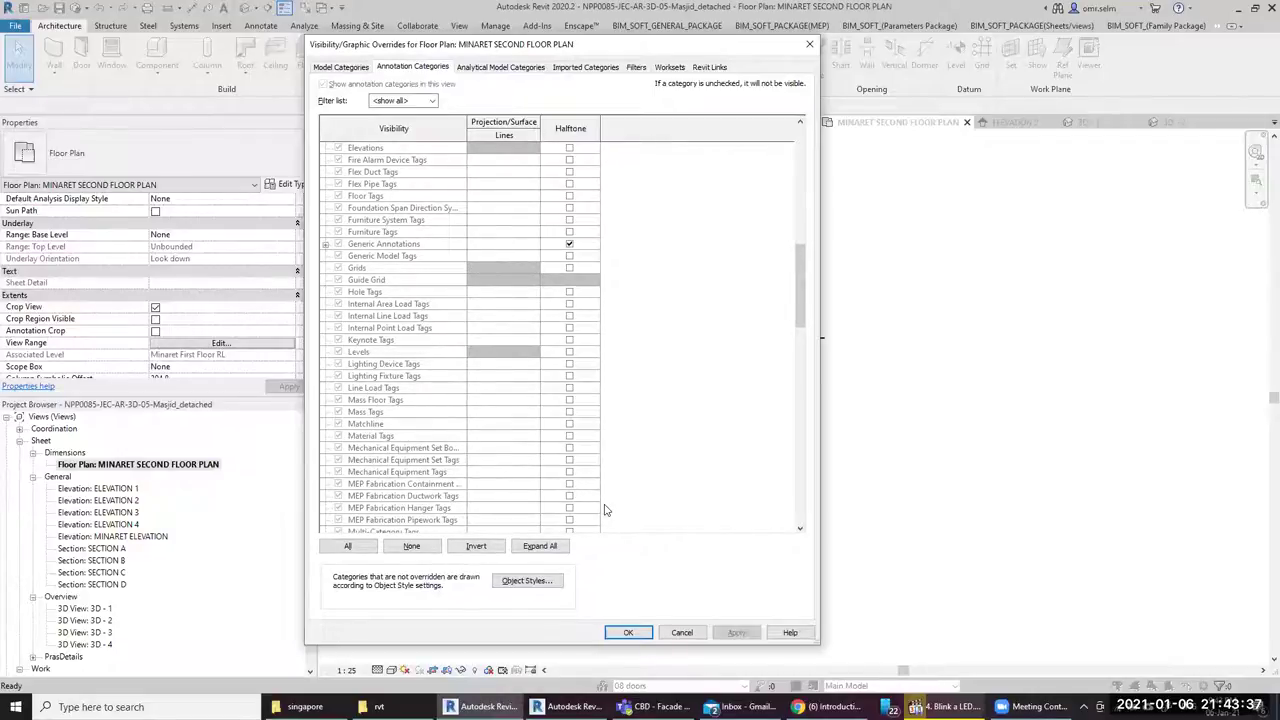
pyautogui.scroll(-3, 586, 506)
pyautogui.scroll(-2, 596, 521)
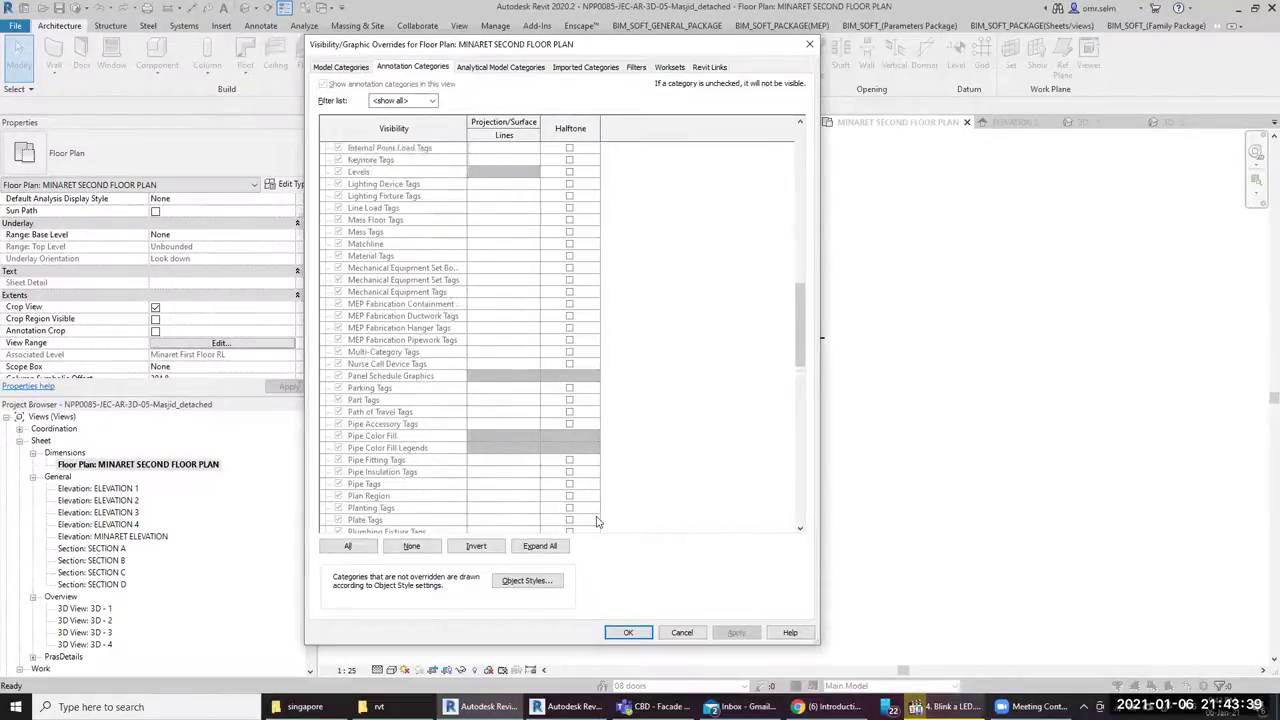
pyautogui.scroll(-2, 597, 521)
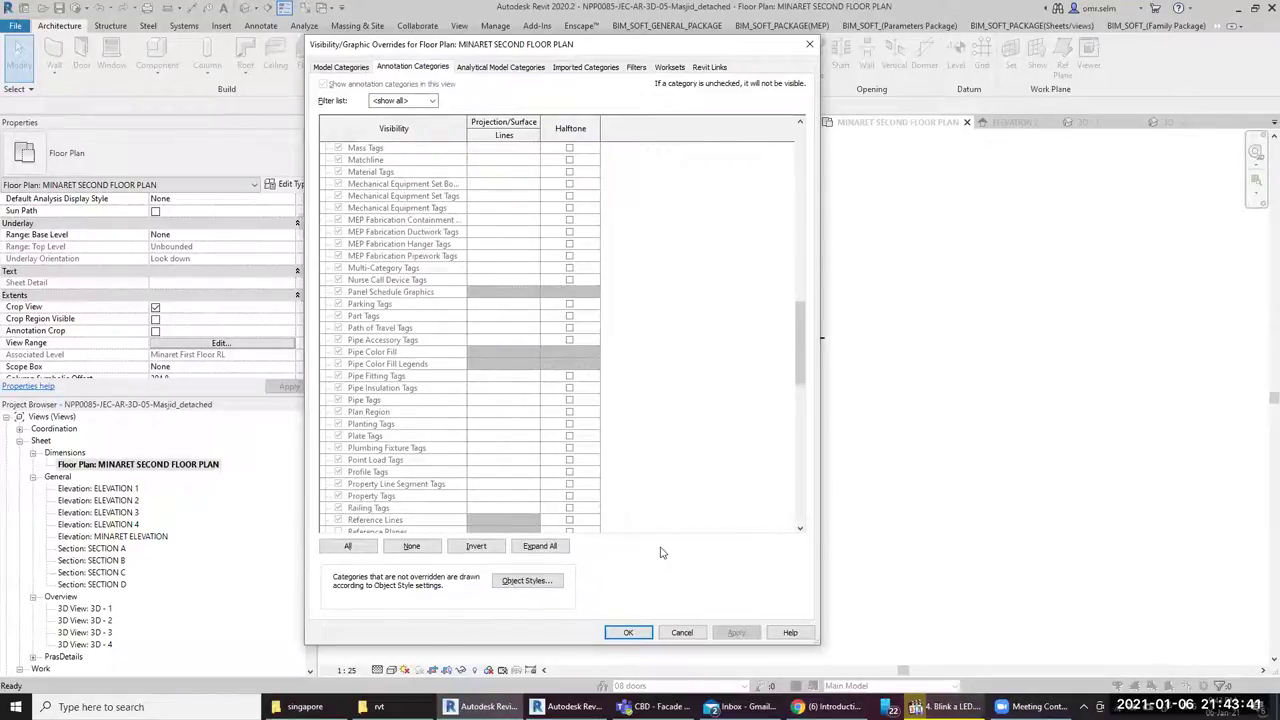
pyautogui.click(350, 72)
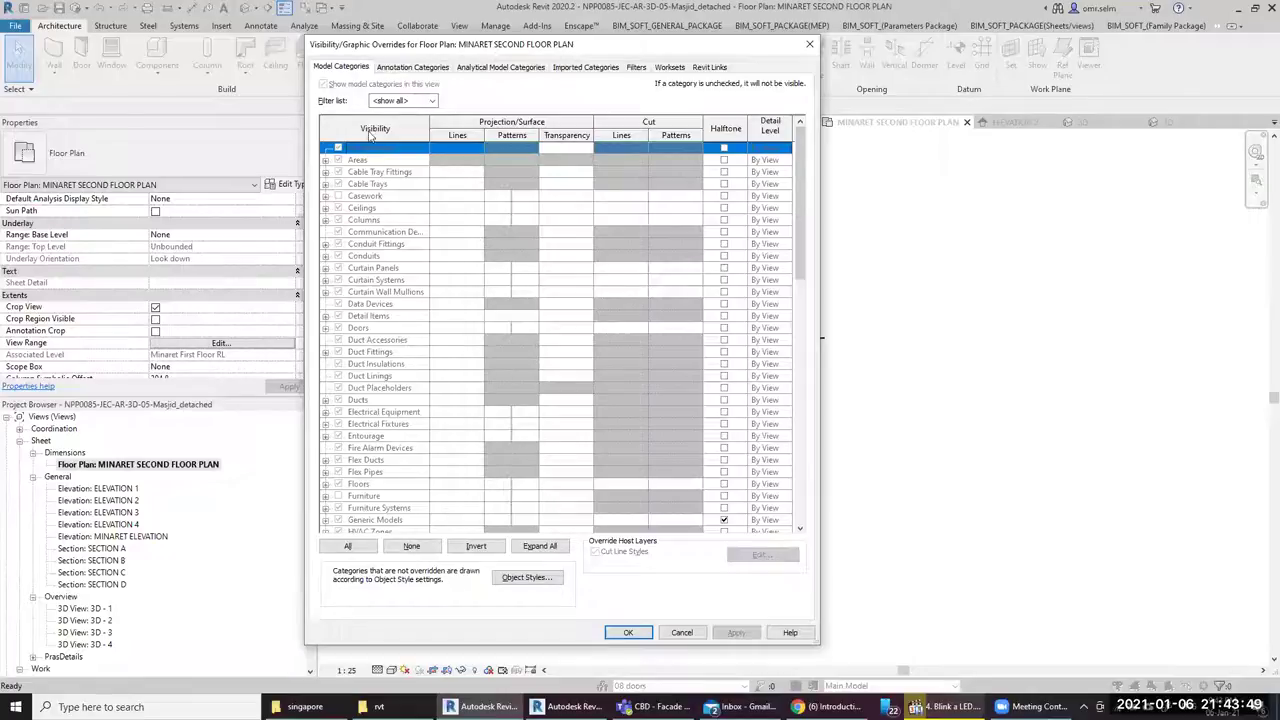
pyautogui.click(405, 66)
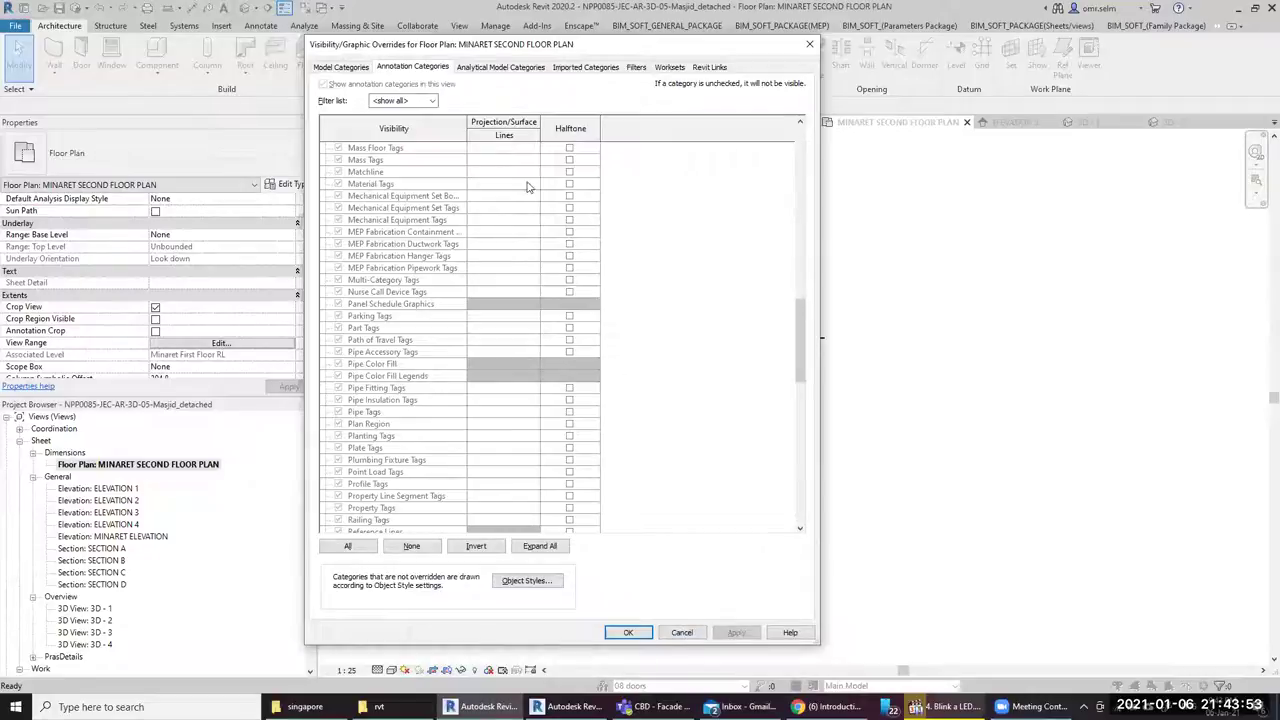
pyautogui.click(346, 68)
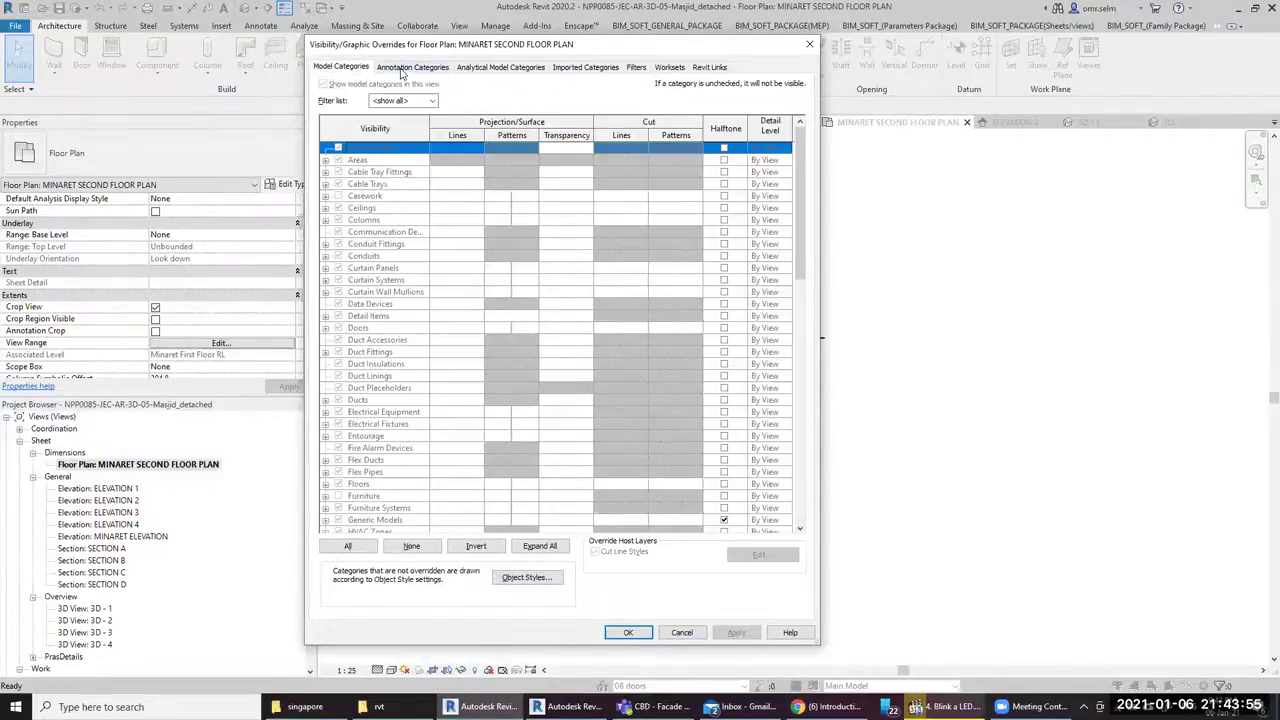
pyautogui.click(400, 67)
pyautogui.click(371, 70)
pyautogui.click(406, 70)
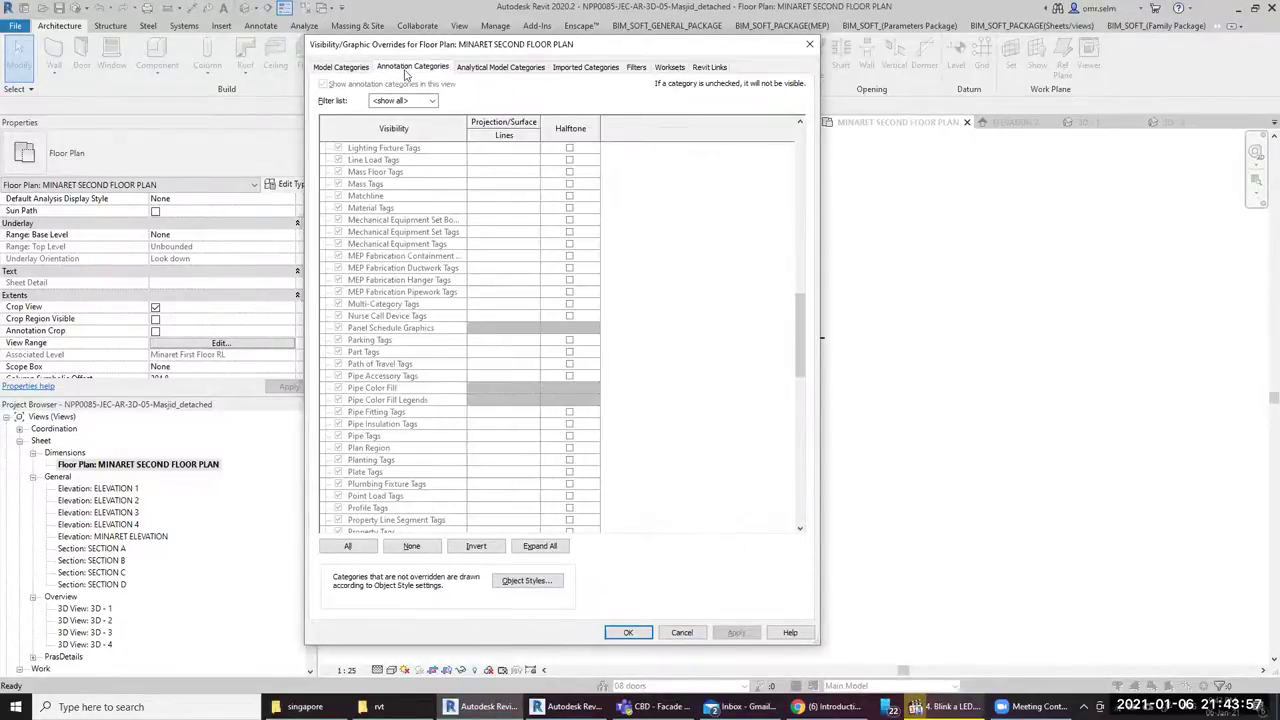
pyautogui.click(672, 68)
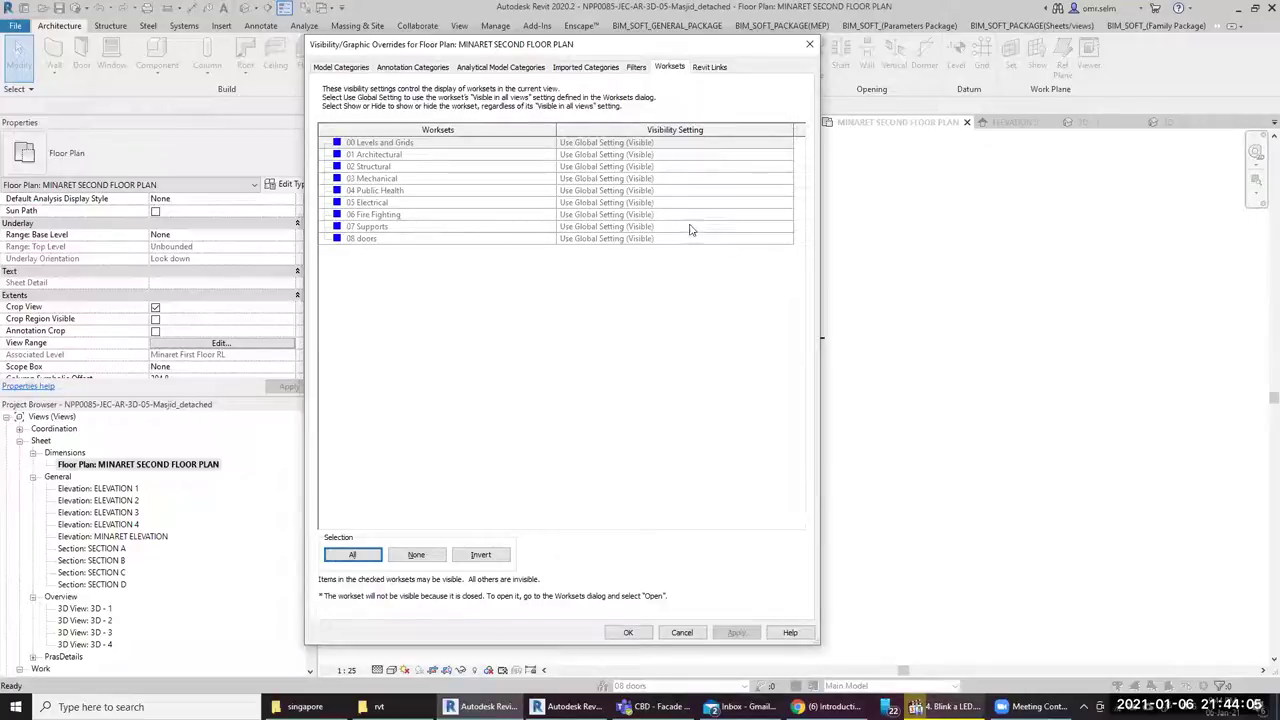
# Close the overrides, attempt moving the door left, and cancel the failed move
pyautogui.click(680, 634)
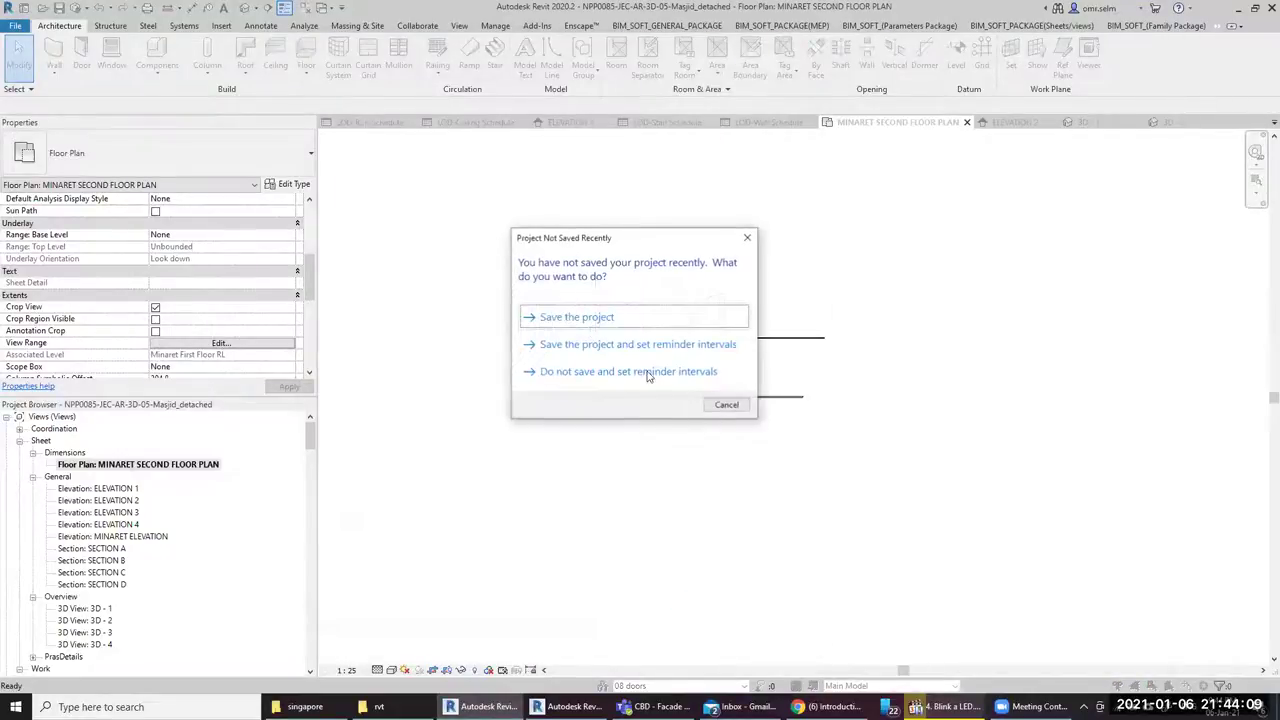
pyautogui.click(726, 405)
pyautogui.click(726, 403)
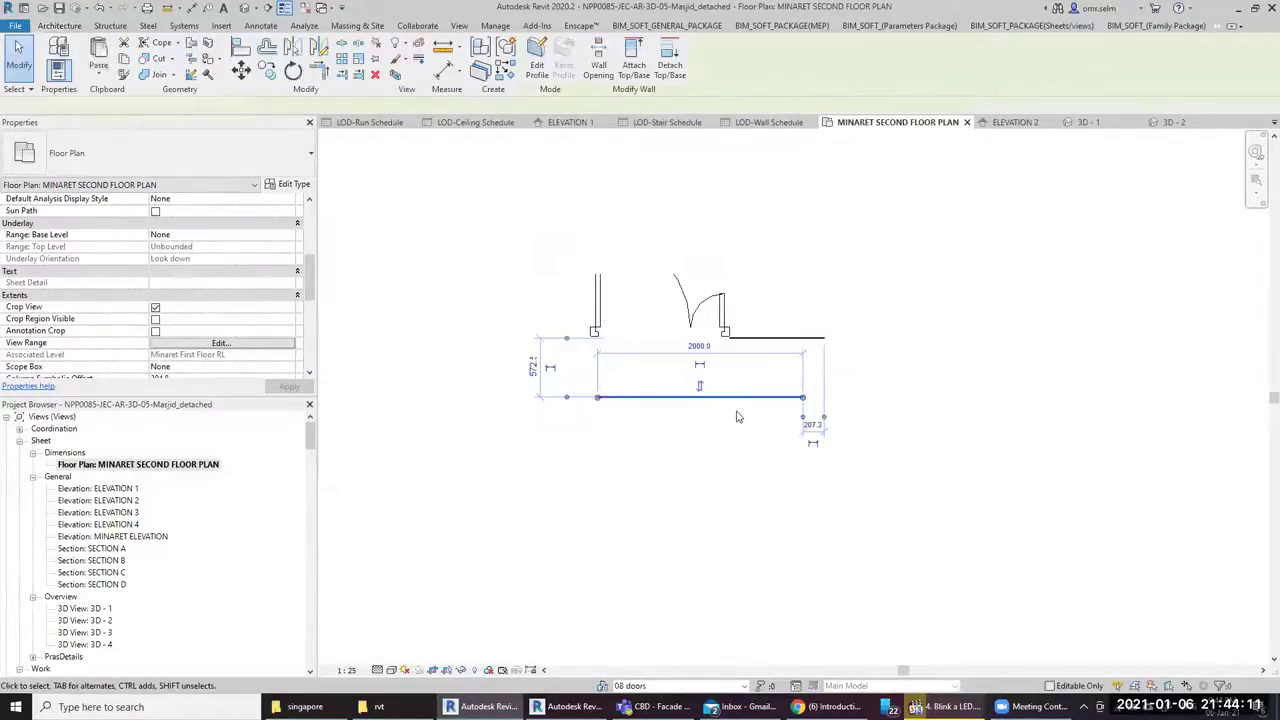
pyautogui.moveTo(787, 330); pyautogui.dragTo(642, 465)
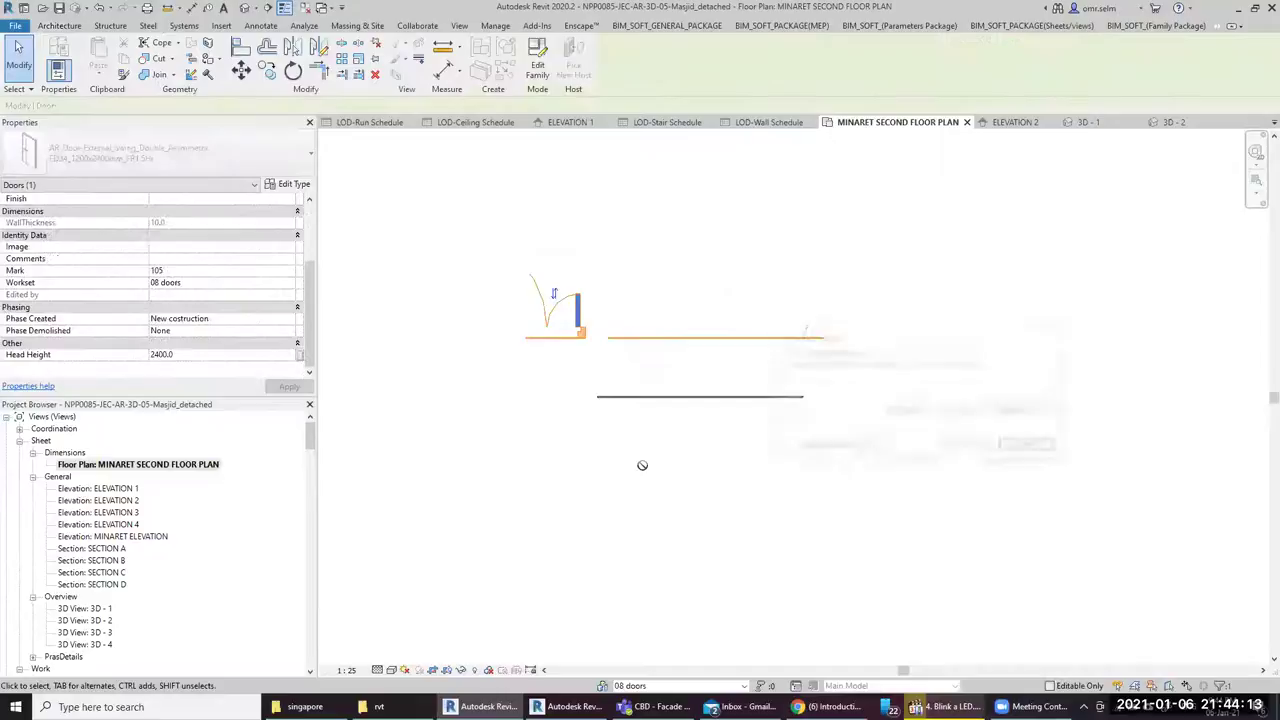
pyautogui.click(1033, 449)
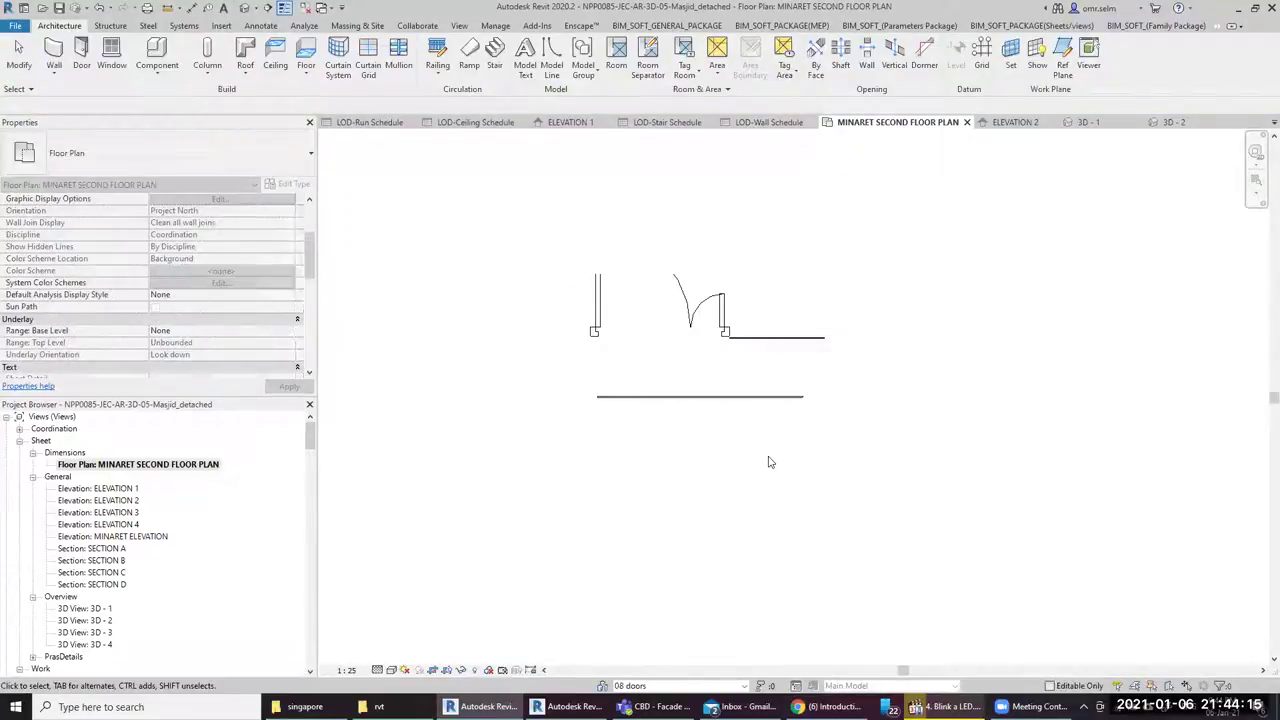
pyautogui.moveTo(788, 443); pyautogui.dragTo(669, 307)
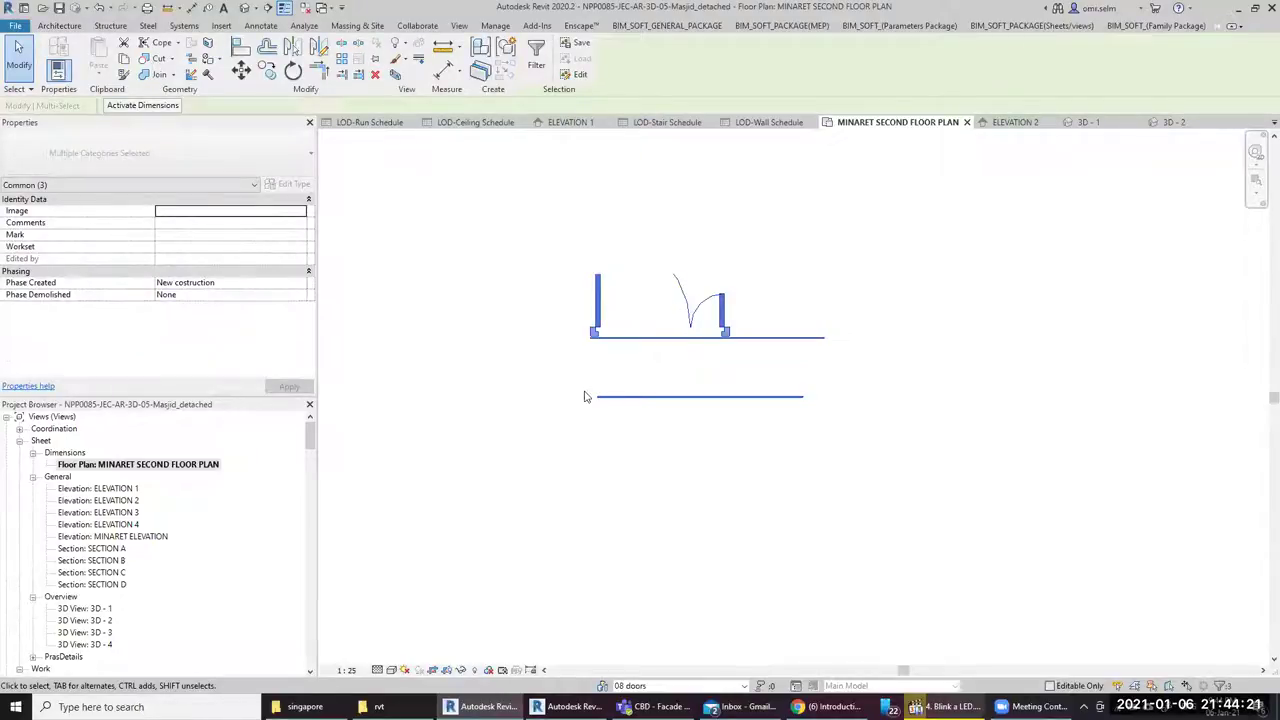
pyautogui.click(712, 513)
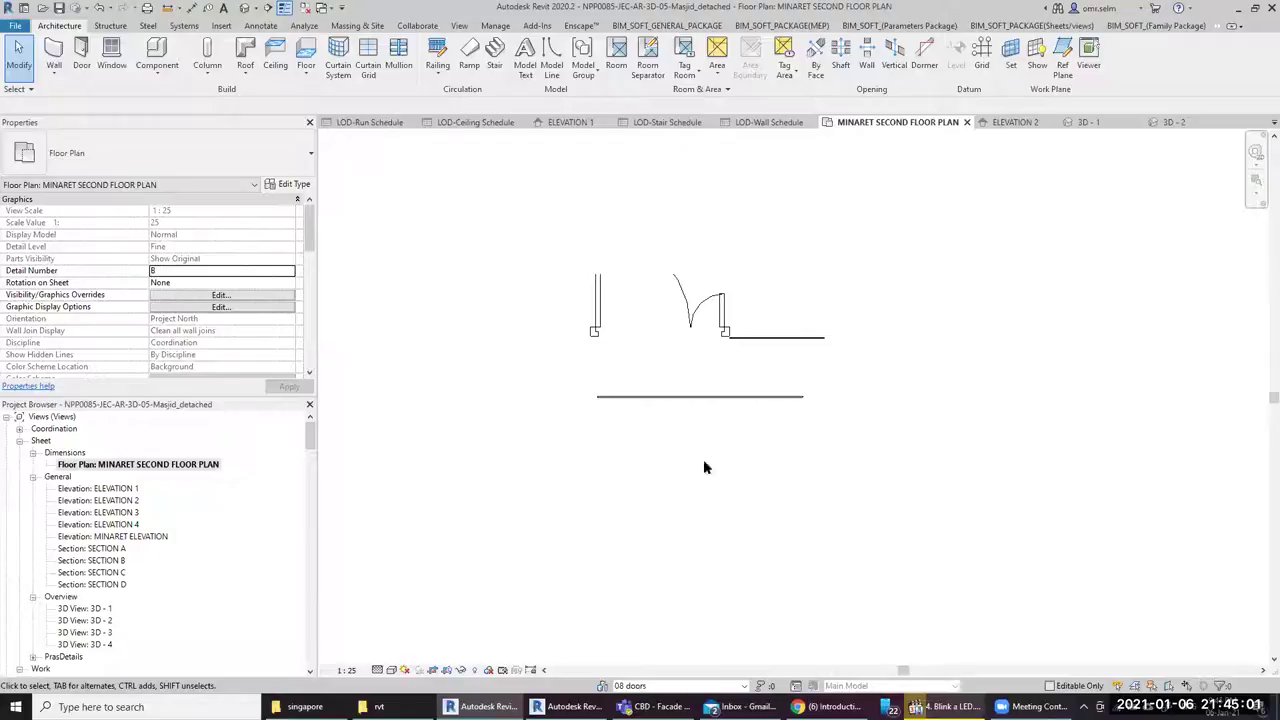
# Select the lone natural-stone wall below the door
pyautogui.click(715, 398)
pyautogui.rightClick(716, 402)
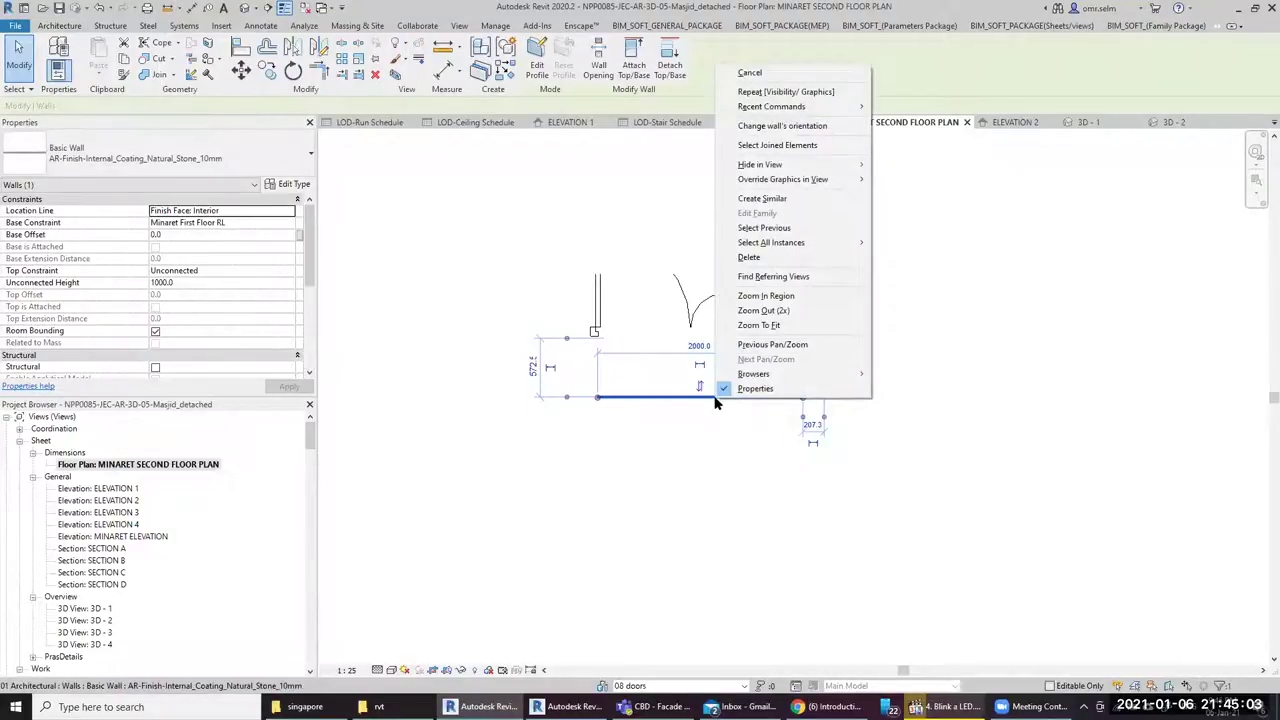
pyautogui.click(725, 518)
pyautogui.click(725, 518)
pyautogui.click(646, 398)
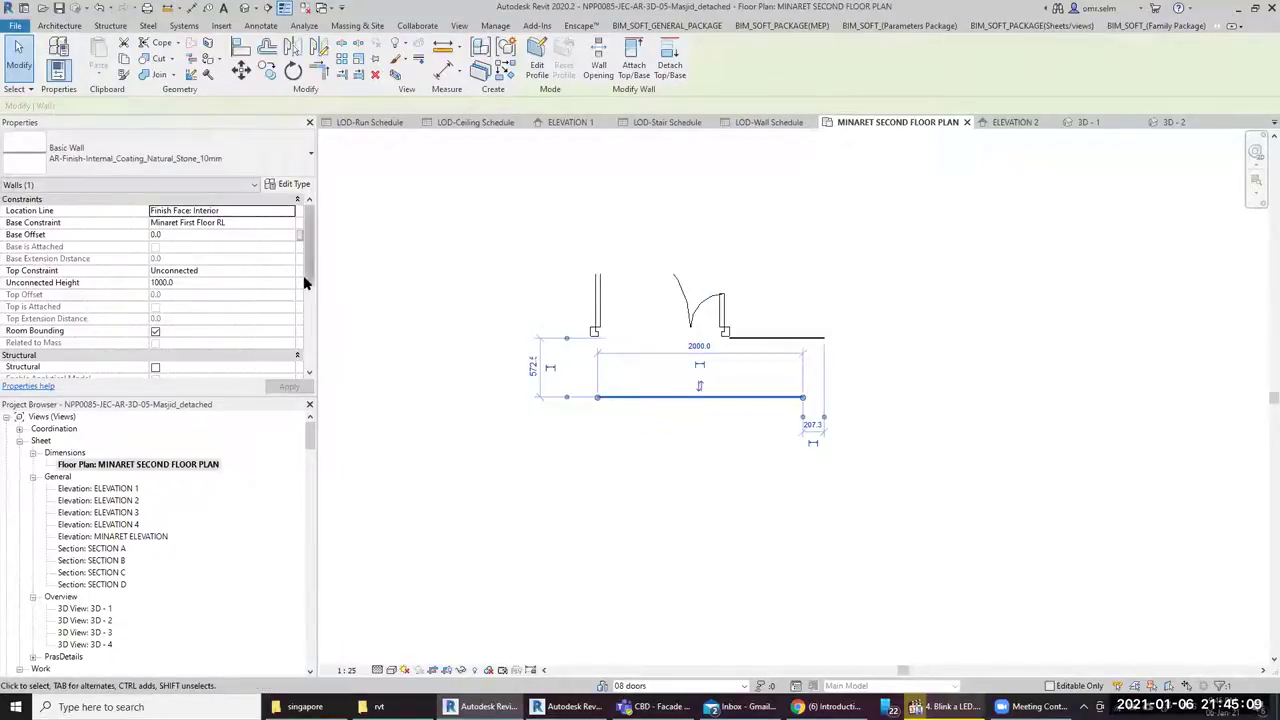
pyautogui.scroll(-5, 297, 356)
pyautogui.scroll(-2, 297, 356)
# Set the wall's Workset property to 08 doors and verify the change
pyautogui.click(280, 307)
pyautogui.click(288, 307)
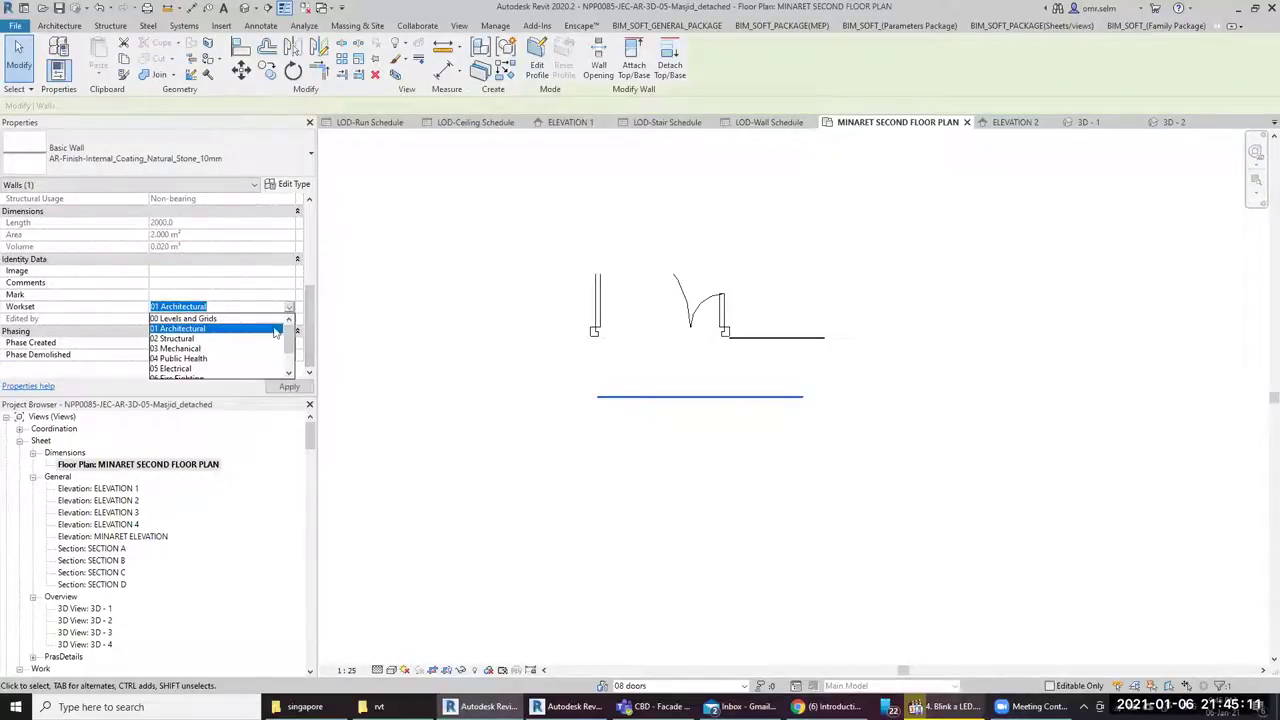
pyautogui.scroll(-2, 241, 341)
pyautogui.click(192, 364)
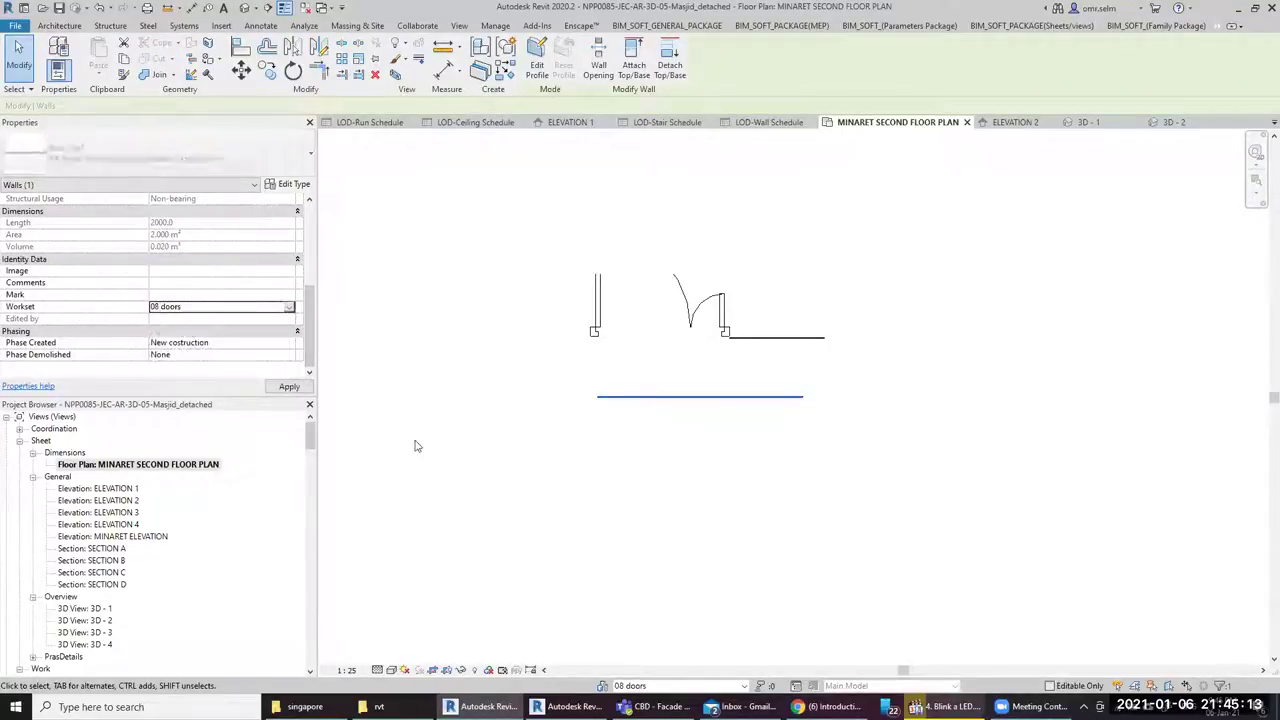
pyautogui.click(489, 523)
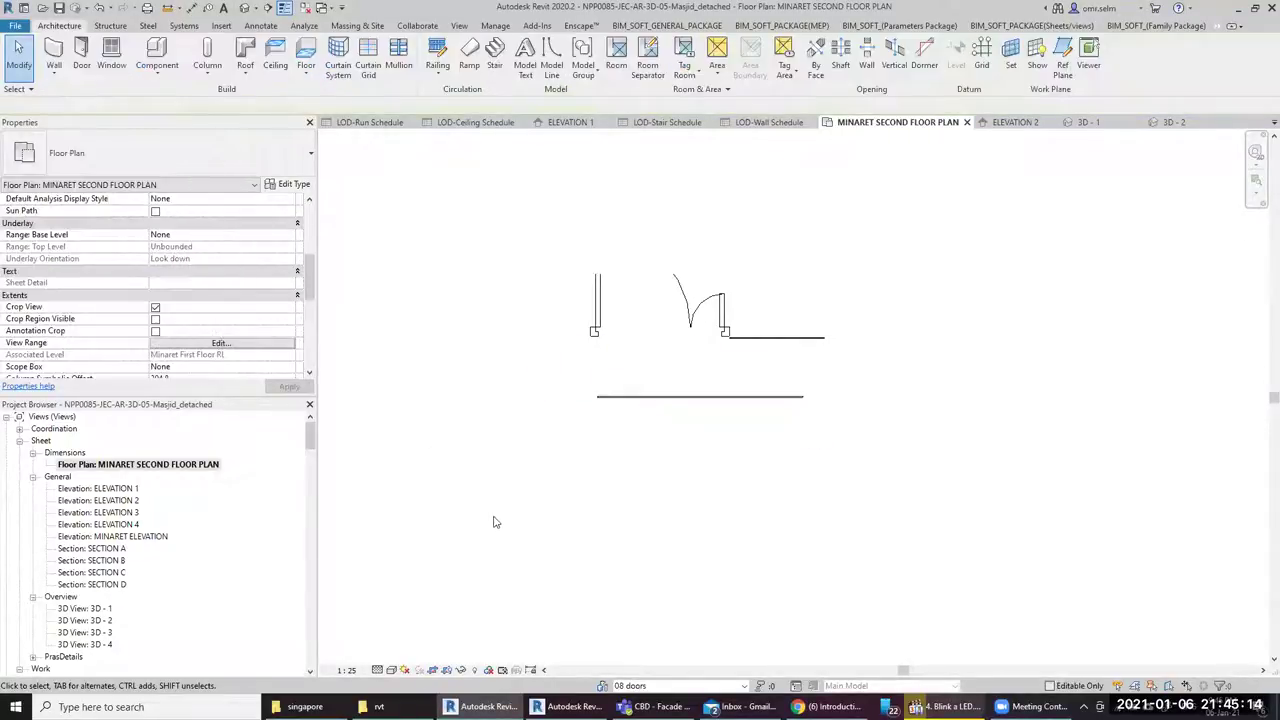
pyautogui.click(771, 406)
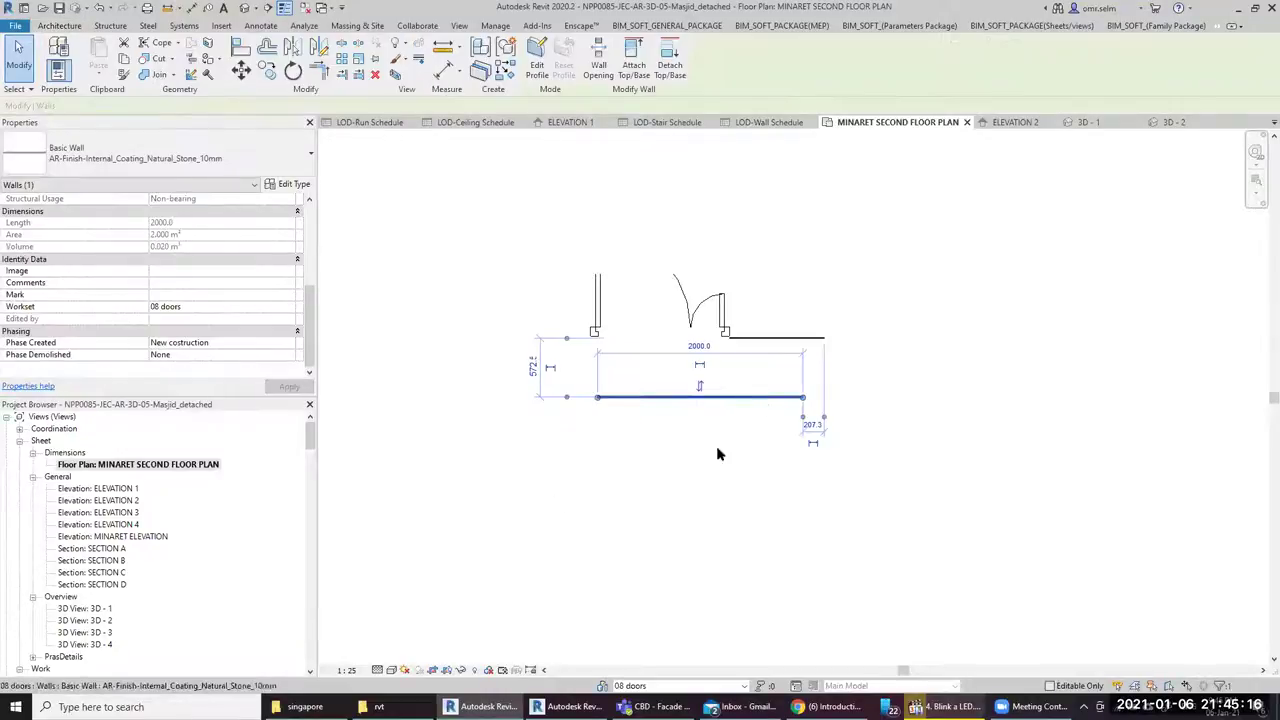
pyautogui.click(679, 548)
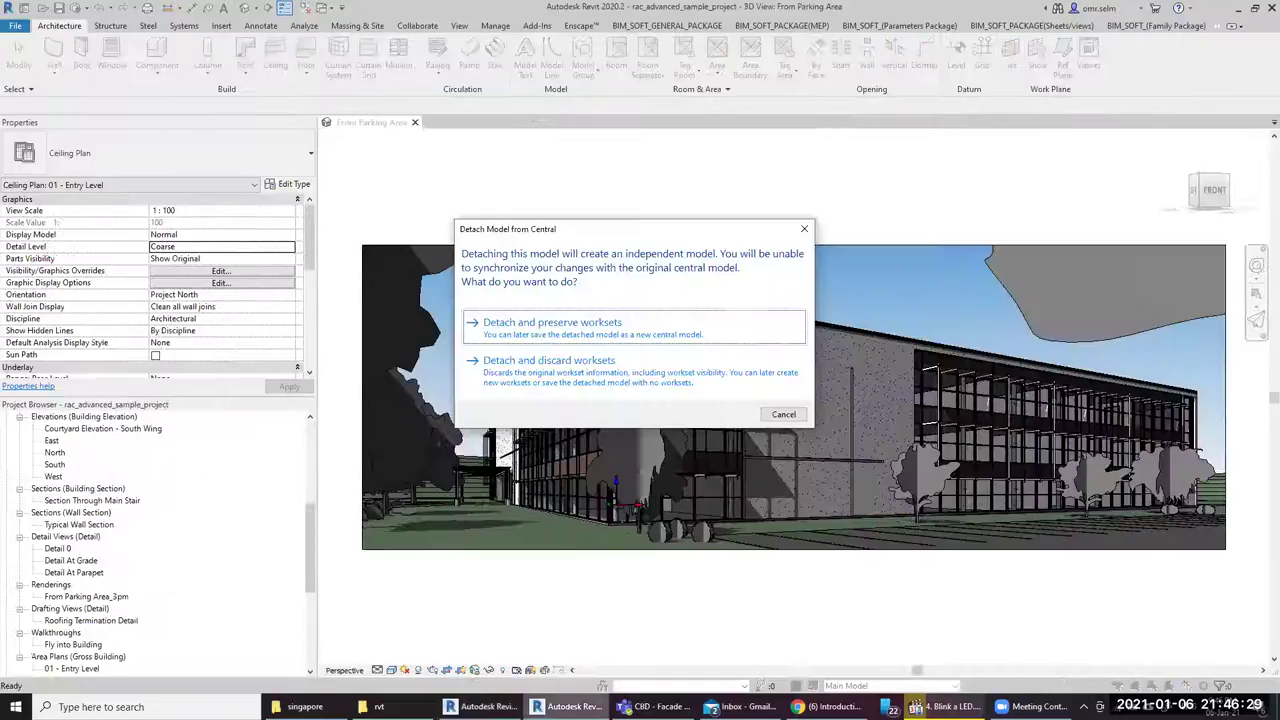
# Cancel detaching the sample model and switch to the Project2 window
pyautogui.click(783, 414)
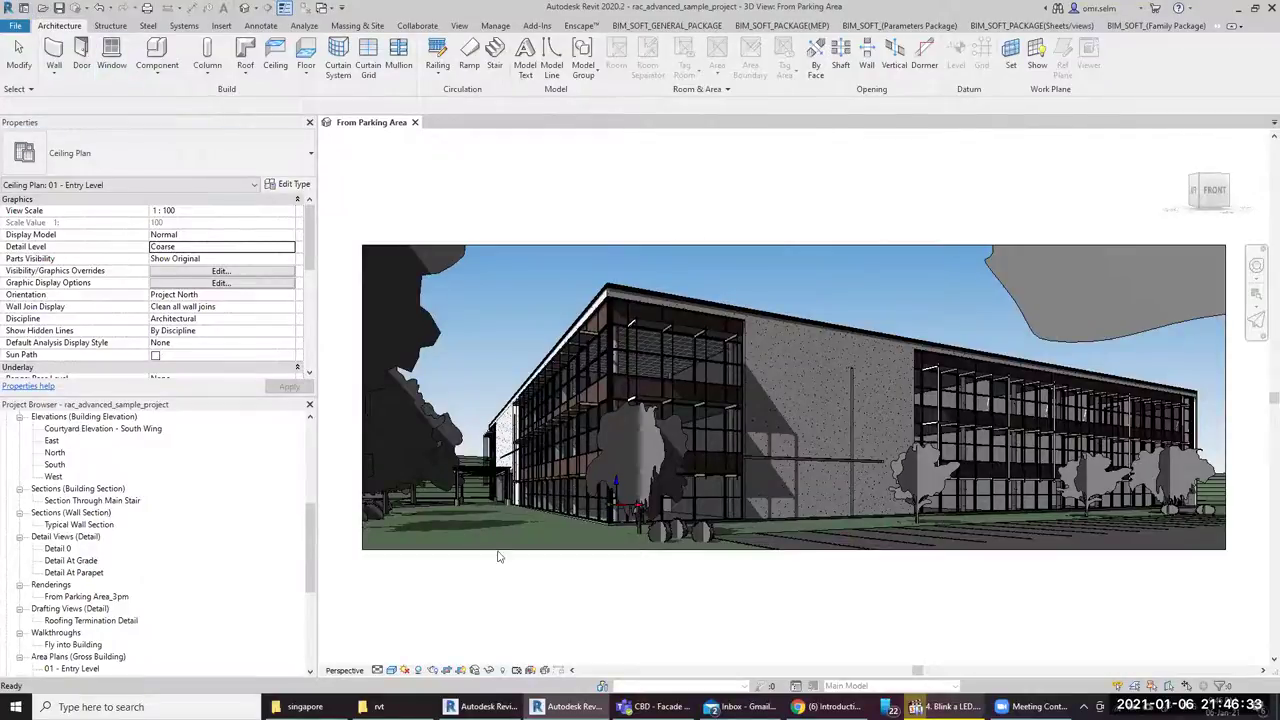
pyautogui.click(485, 706)
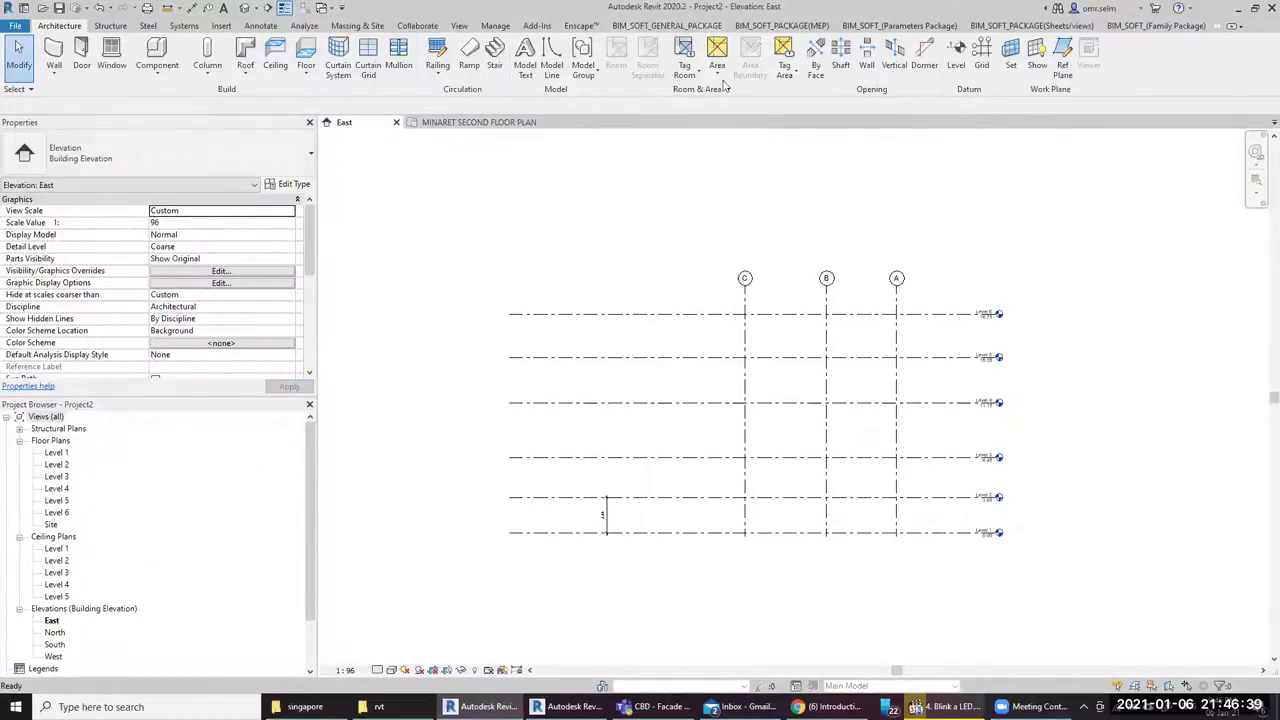
# Open Project2's Level 1 floor plan and centre the grids
pyautogui.click(67, 454)
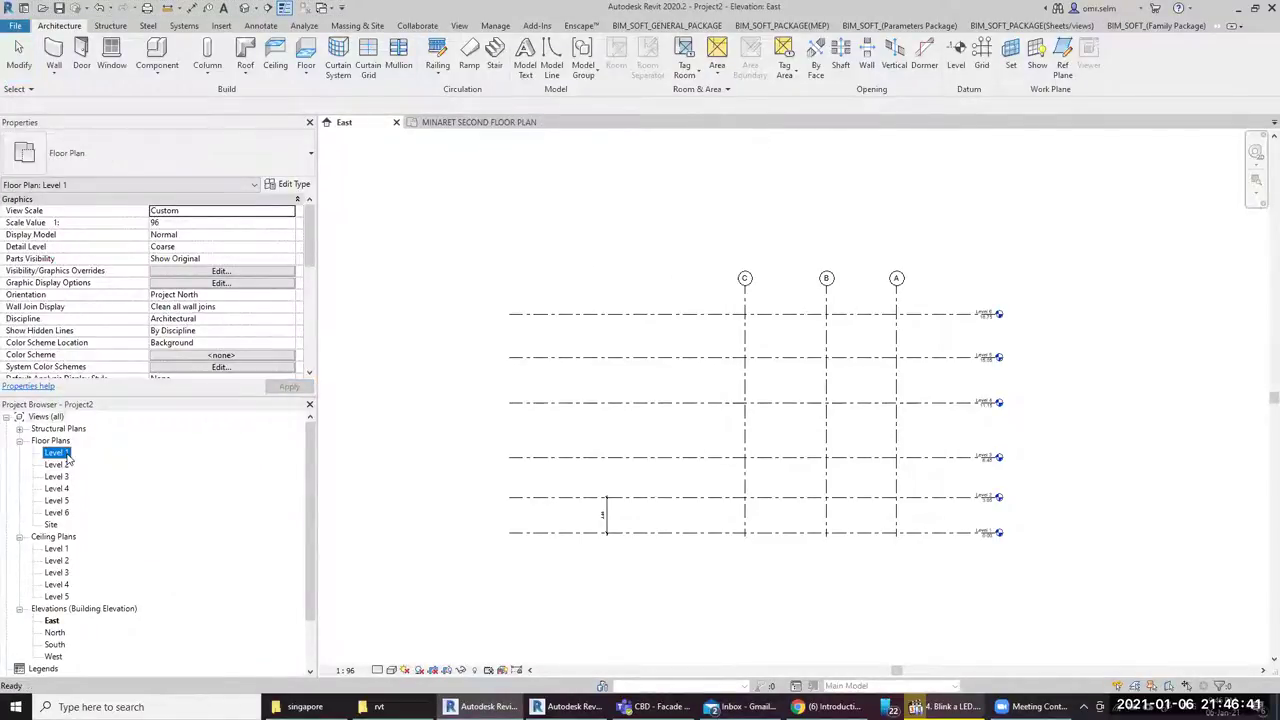
pyautogui.doubleClick(57, 453)
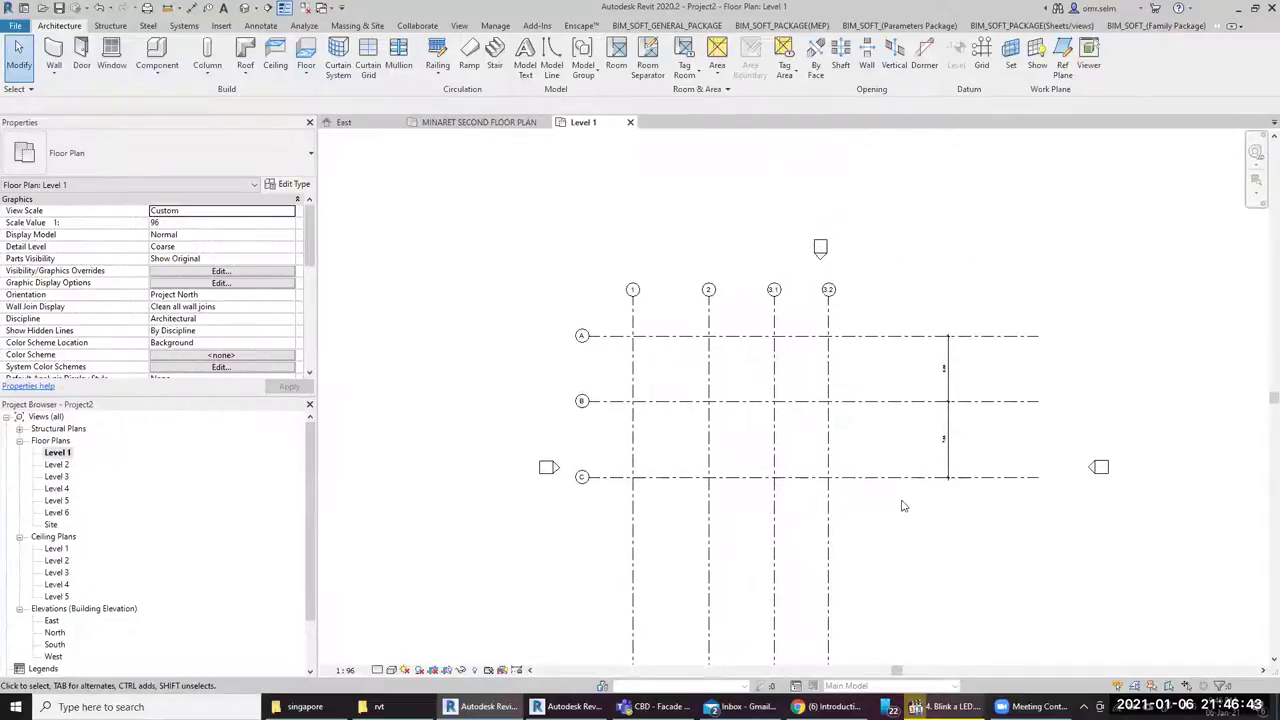
pyautogui.scroll(3, 900, 505)
pyautogui.moveTo(586, 277); pyautogui.dragTo(591, 386, button='middle')
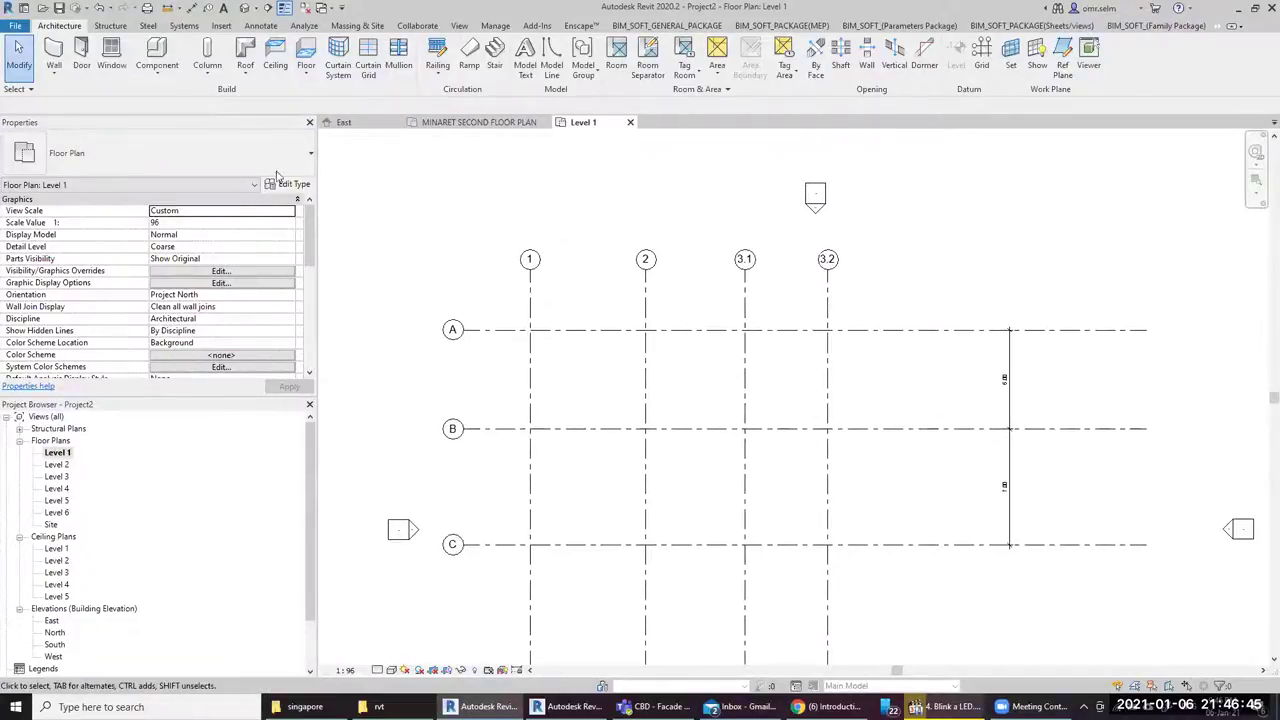
# Draw an architectural wall along grid A using the Pick Lines option
pyautogui.click(57, 80)
pyautogui.click(84, 97)
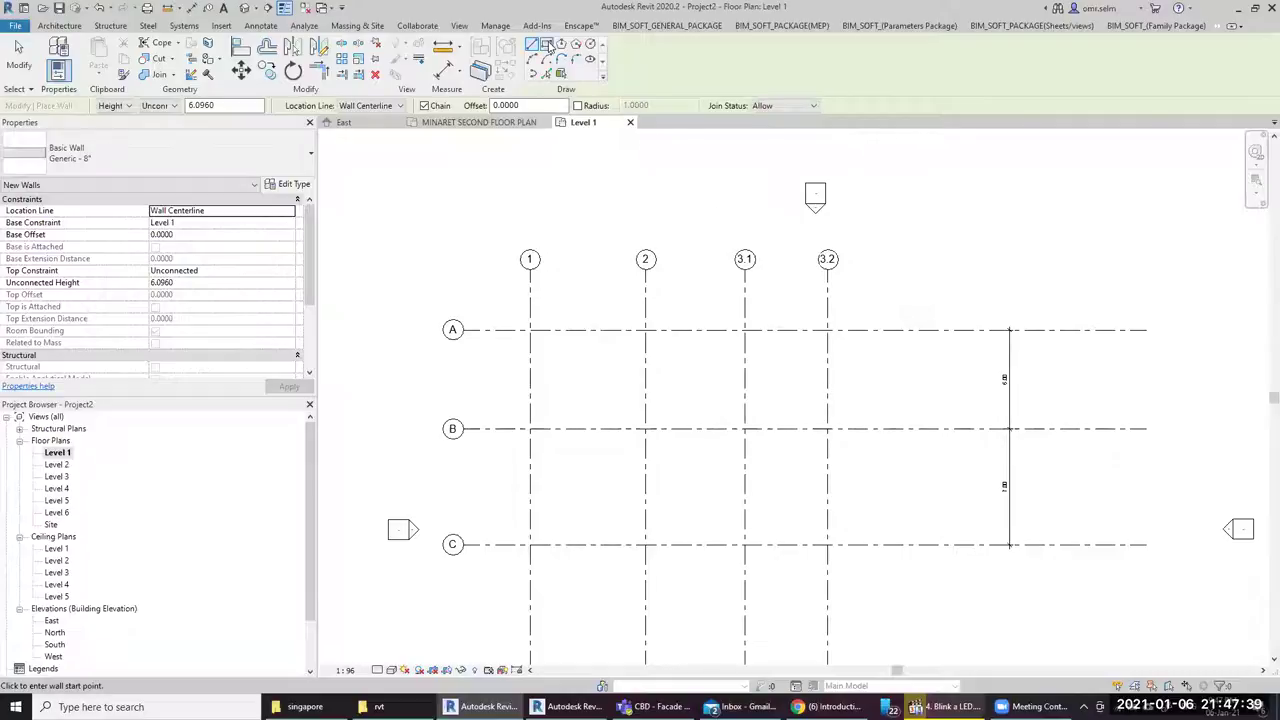
pyautogui.click(546, 44)
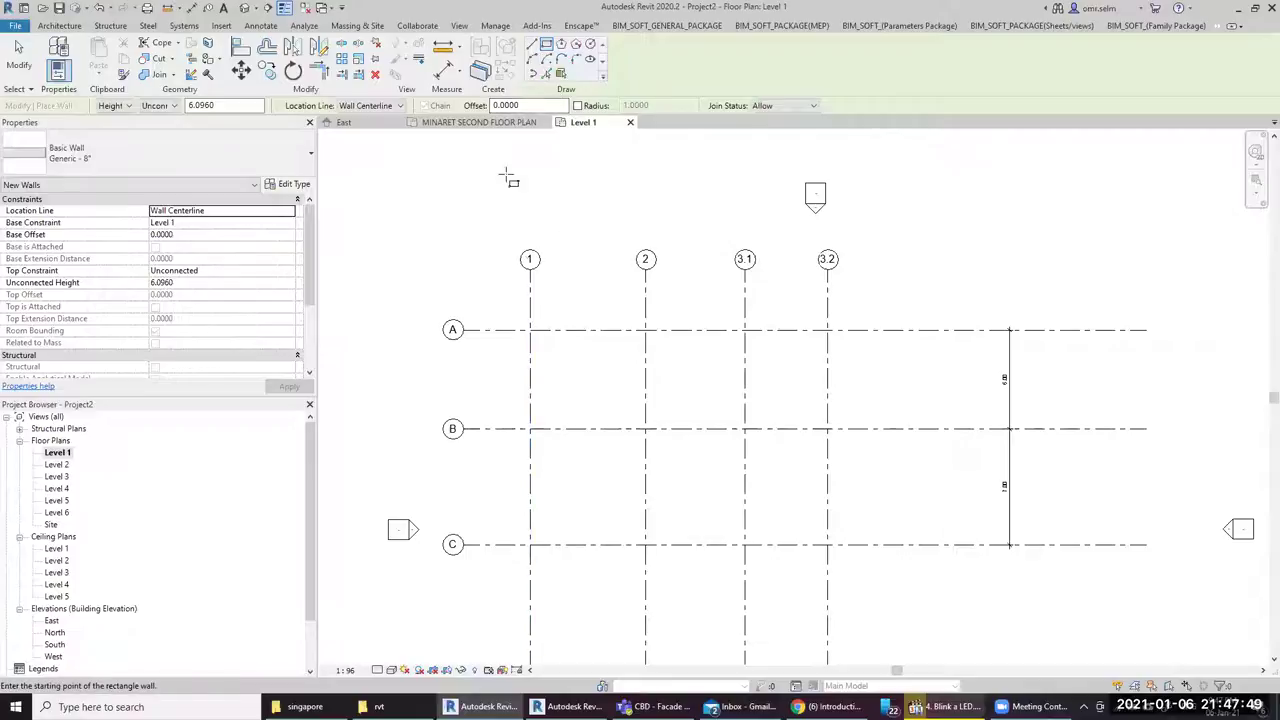
pyautogui.click(531, 45)
pyautogui.click(547, 45)
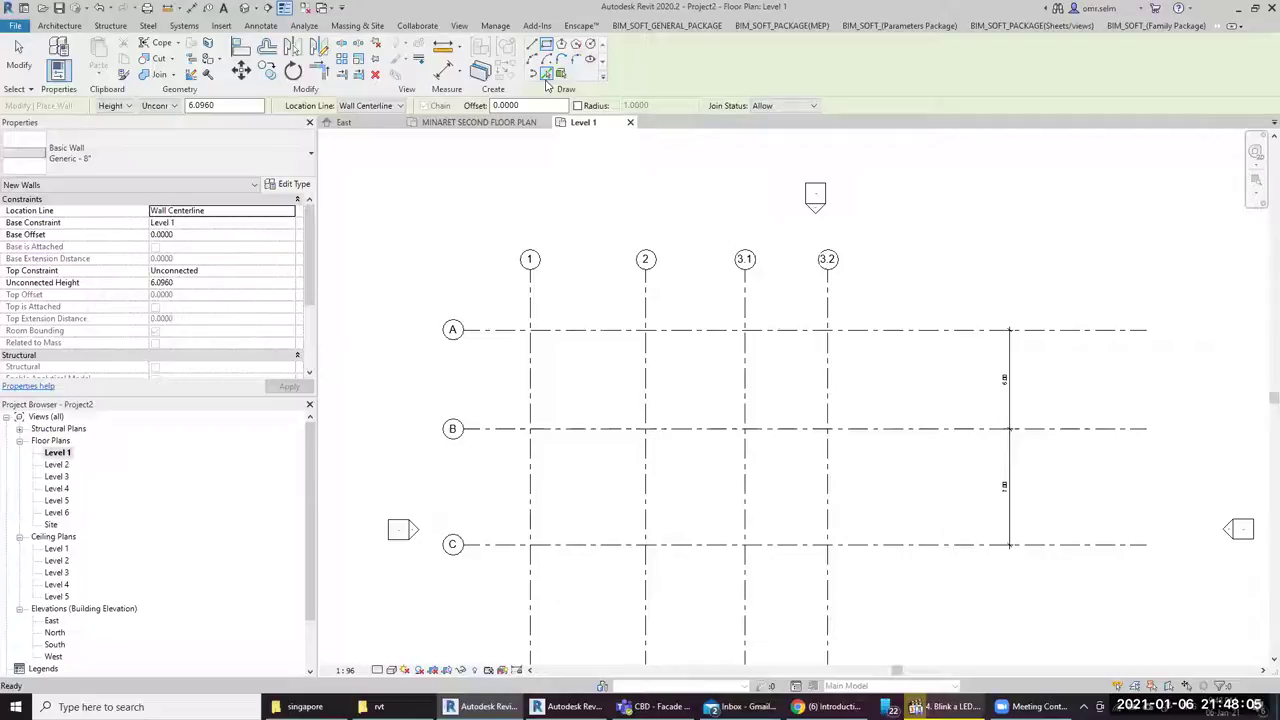
pyautogui.click(546, 74)
pyautogui.scroll(1, 540, 390)
pyautogui.scroll(4, 465, 345)
pyautogui.scroll(2, 470, 360)
pyautogui.scroll(-2, 533, 397)
pyautogui.scroll(-3, 533, 397)
pyautogui.press('Escape')
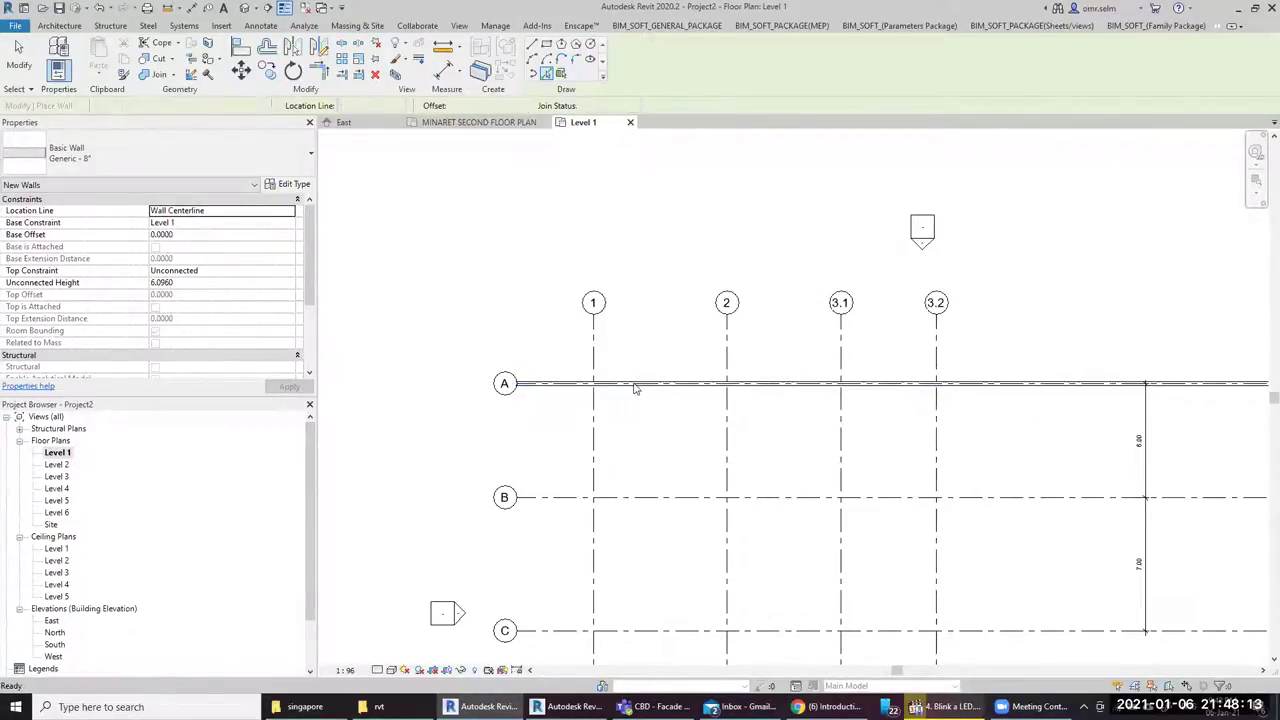
pyautogui.press('Escape')
# Check the grid A wall in the default 3D view
pyautogui.press('3')
pyautogui.press('d')
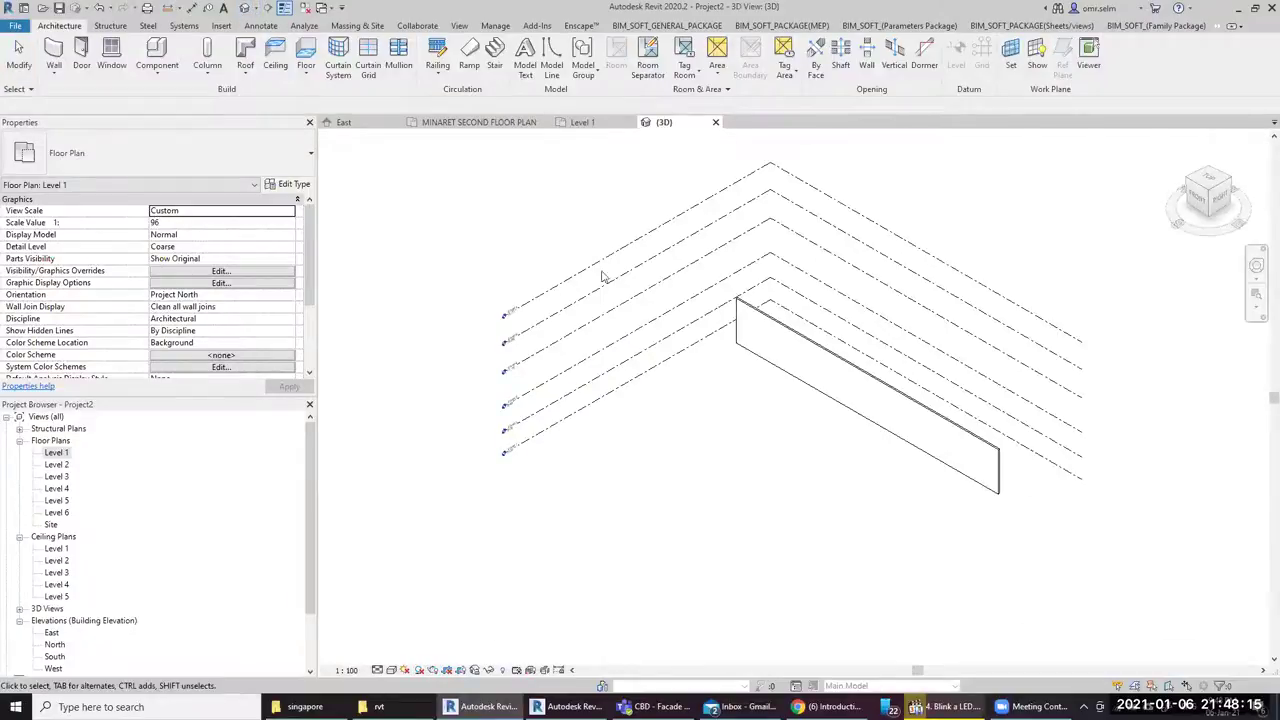
pyautogui.scroll(3, 800, 357)
pyautogui.click(793, 360)
pyautogui.click(793, 360)
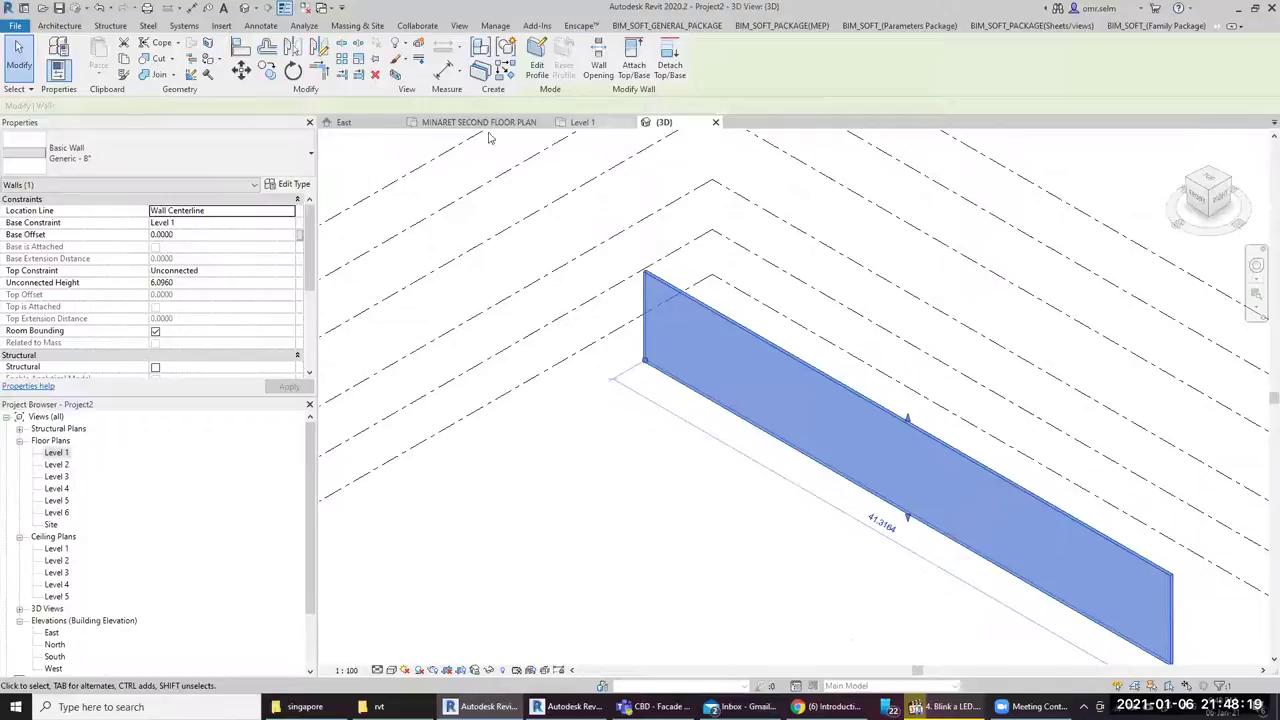
# Return to the Level 1 plan and clear away the wall on grid A
pyautogui.click(345, 122)
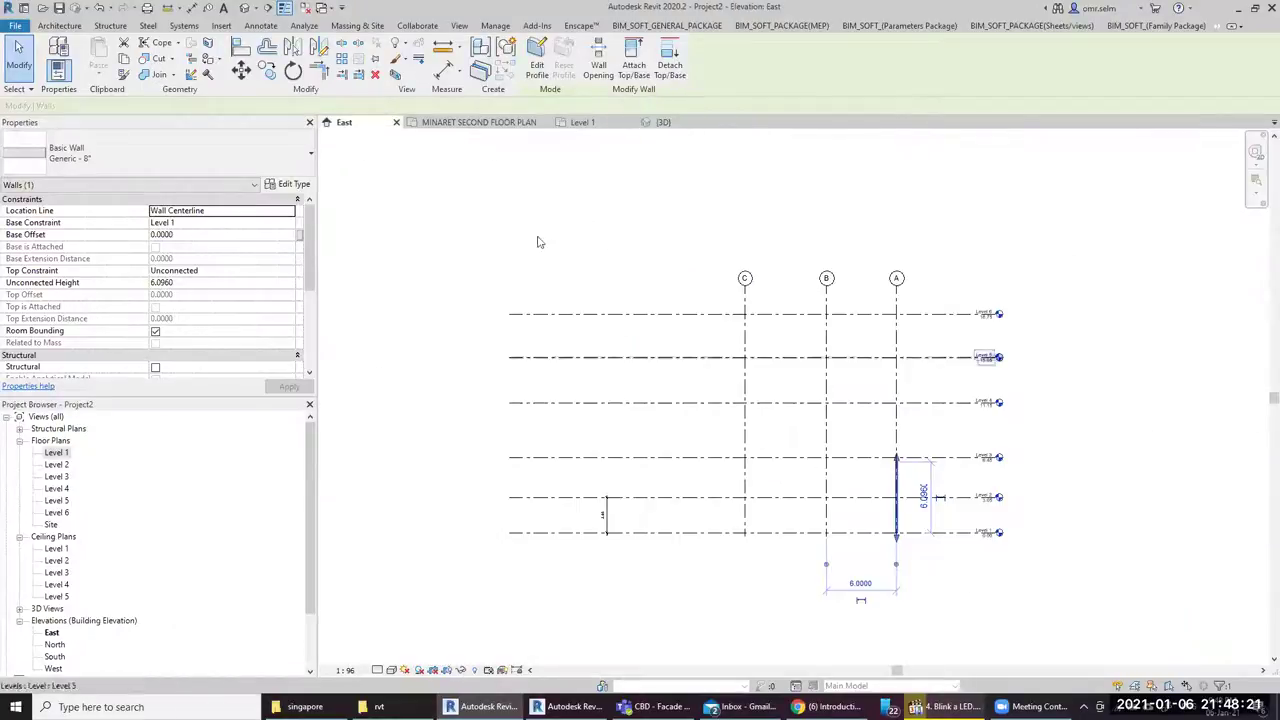
pyautogui.click(480, 127)
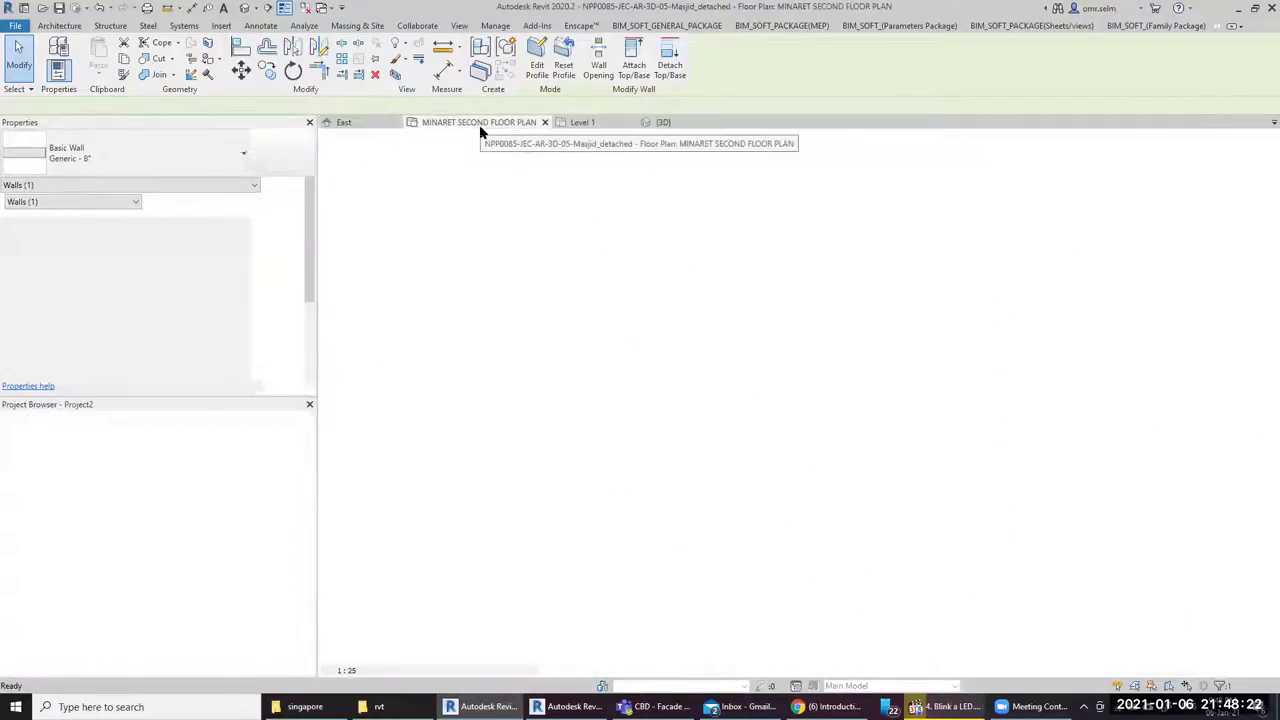
pyautogui.click(578, 127)
pyautogui.click(868, 507)
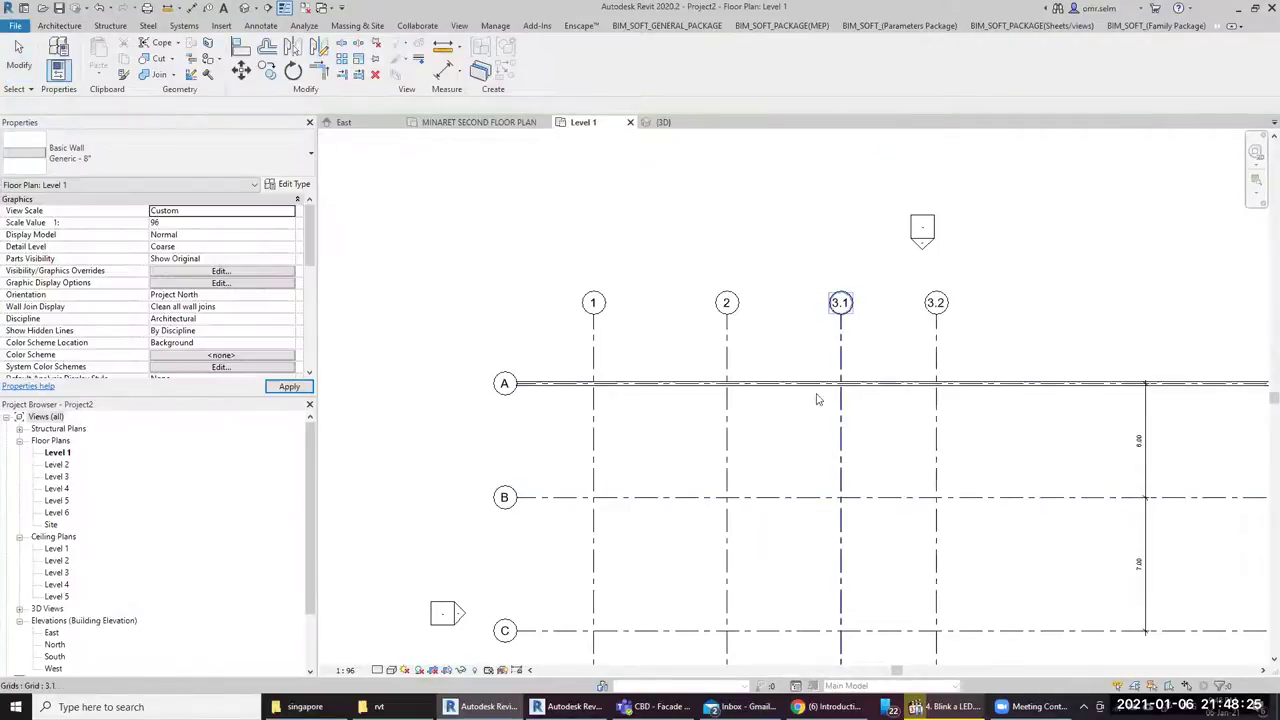
pyautogui.click(800, 384)
pyautogui.click(769, 481)
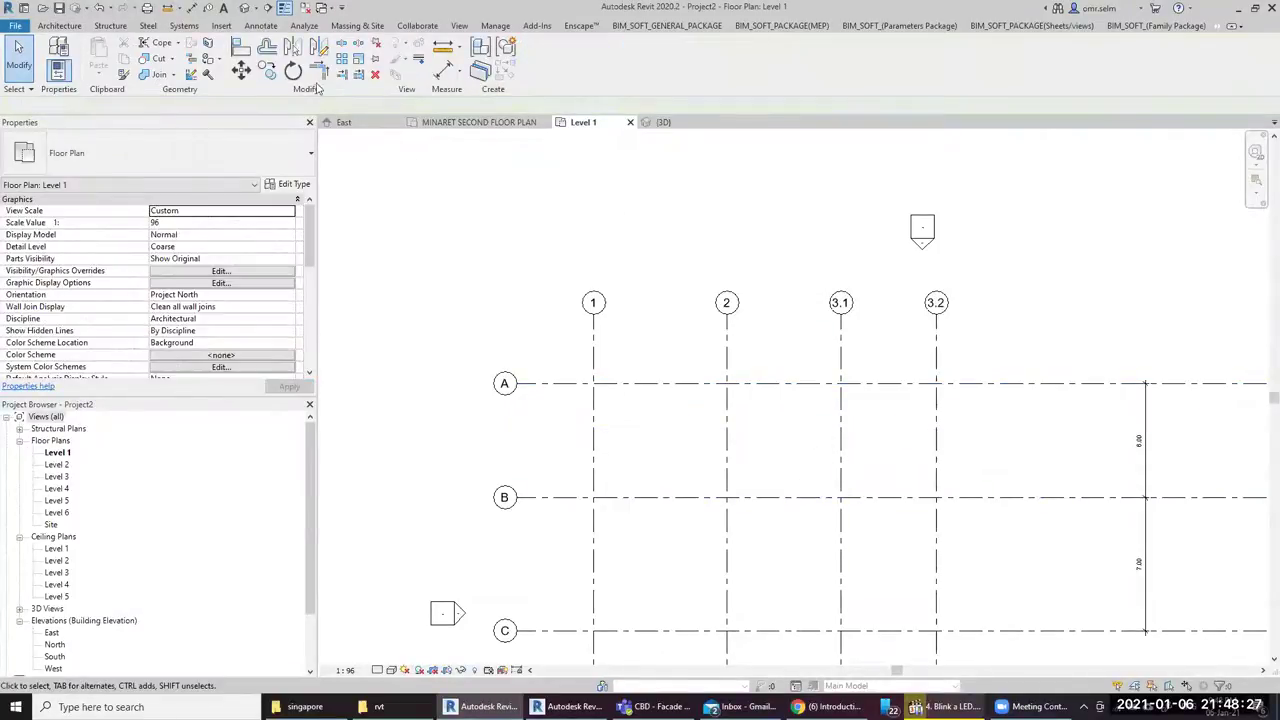
pyautogui.click(58, 26)
# Draw a rectangle of walls from grid A/1 to grid C/3.2
pyautogui.click(56, 54)
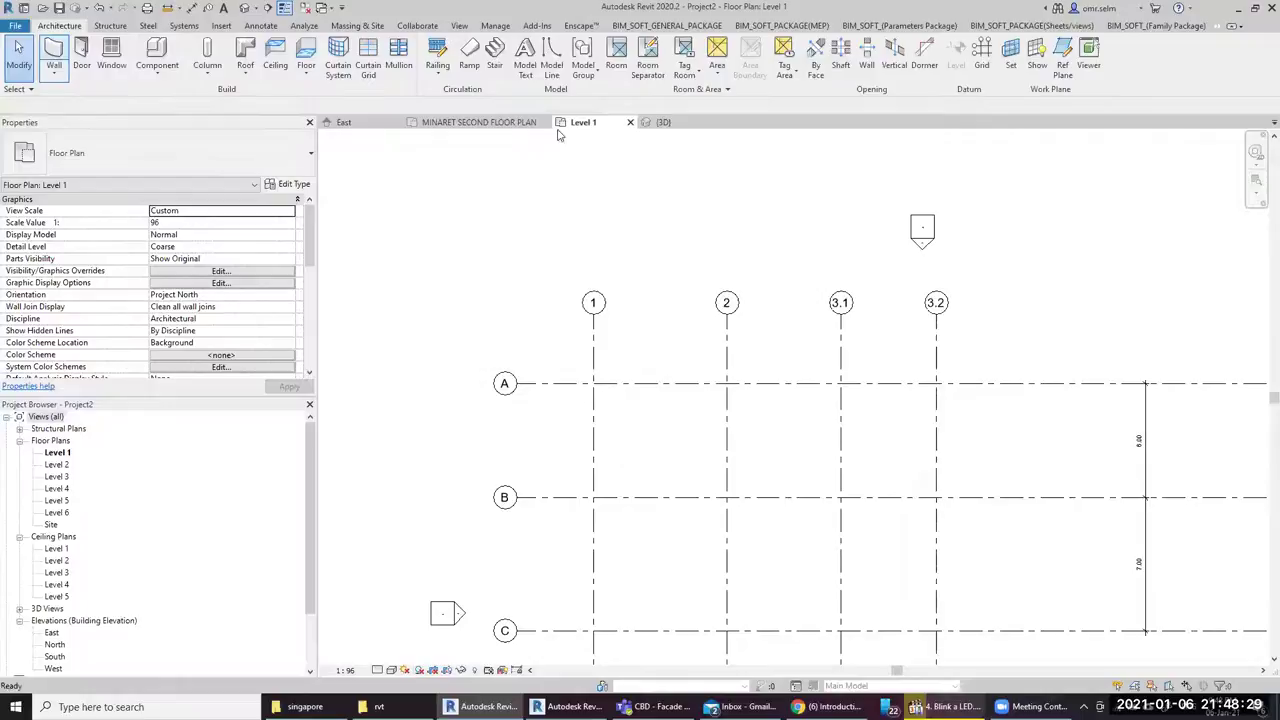
pyautogui.click(594, 383)
pyautogui.scroll(-2, 594, 280)
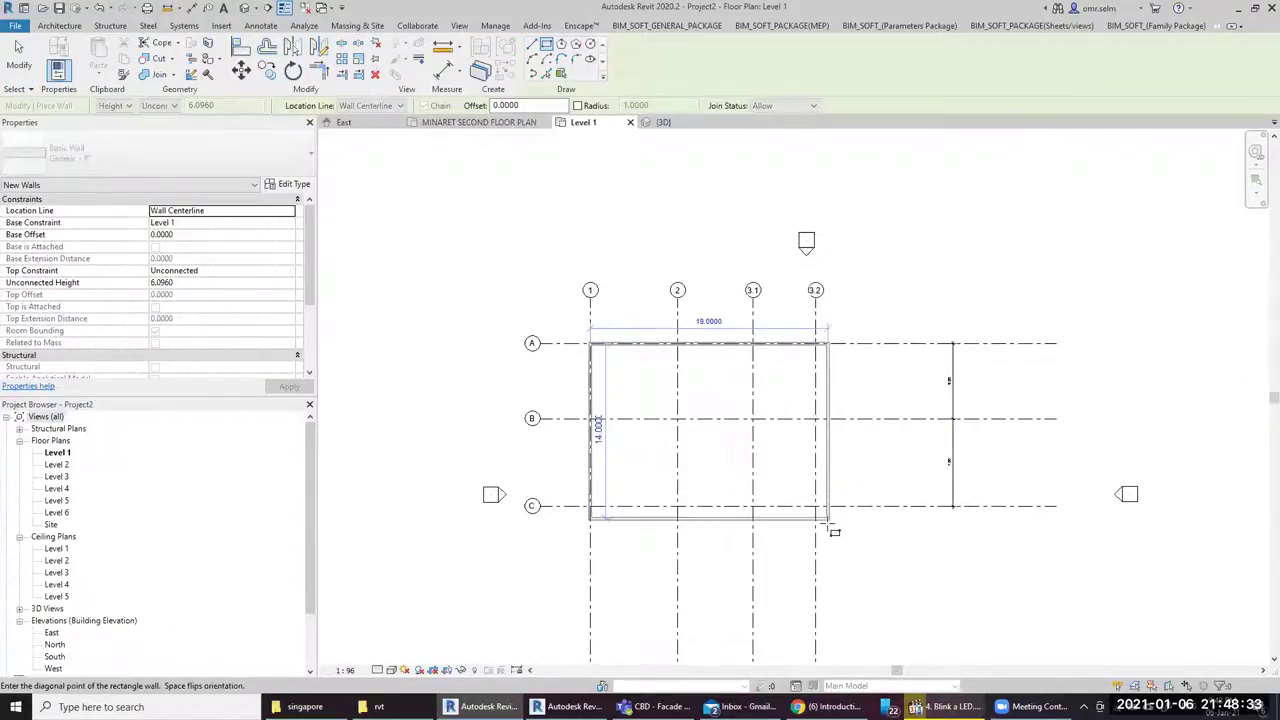
pyautogui.click(815, 505)
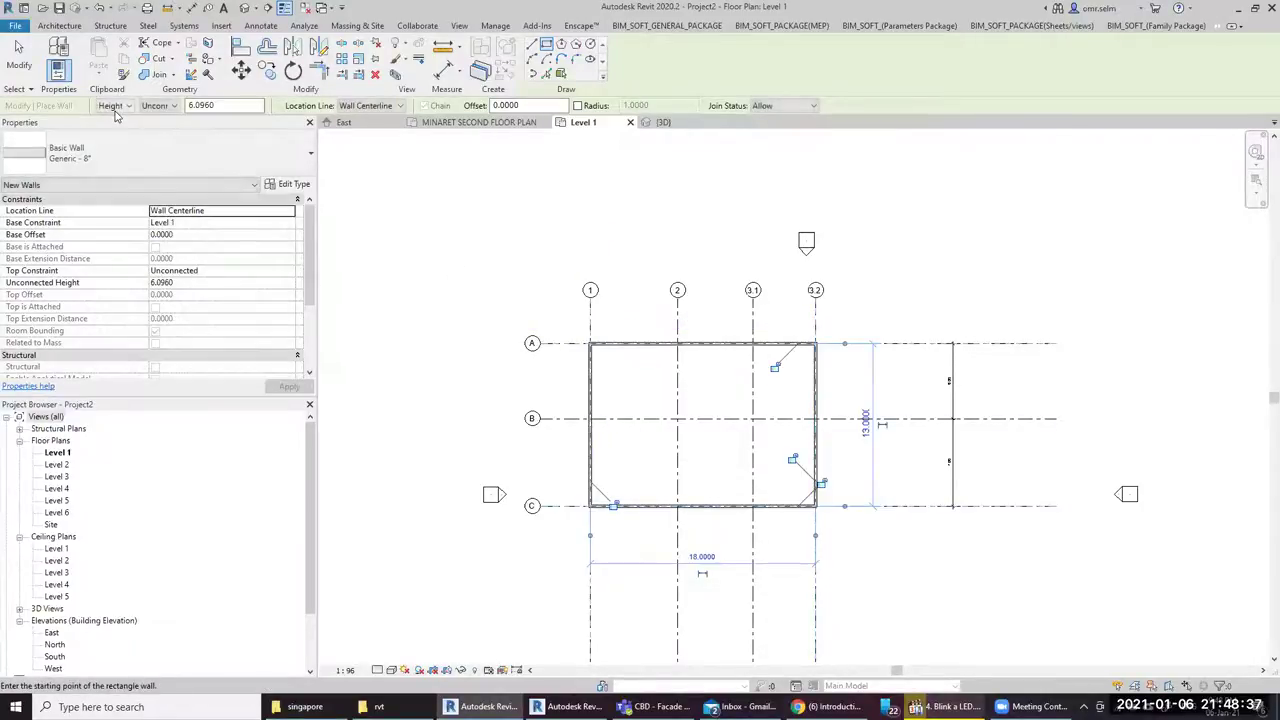
# Add a wall with top constraint Level 4 along grid B, then view it in 3D
pyautogui.click(112, 106)
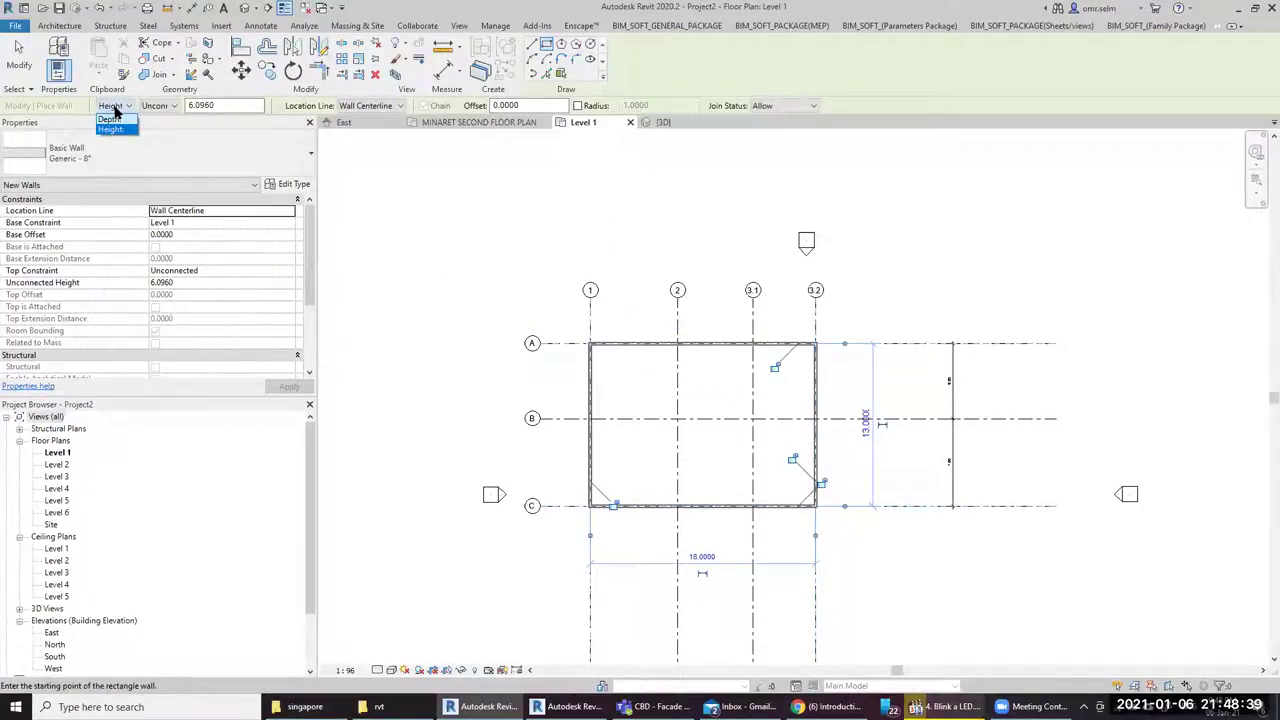
pyautogui.click(113, 111)
pyautogui.click(150, 106)
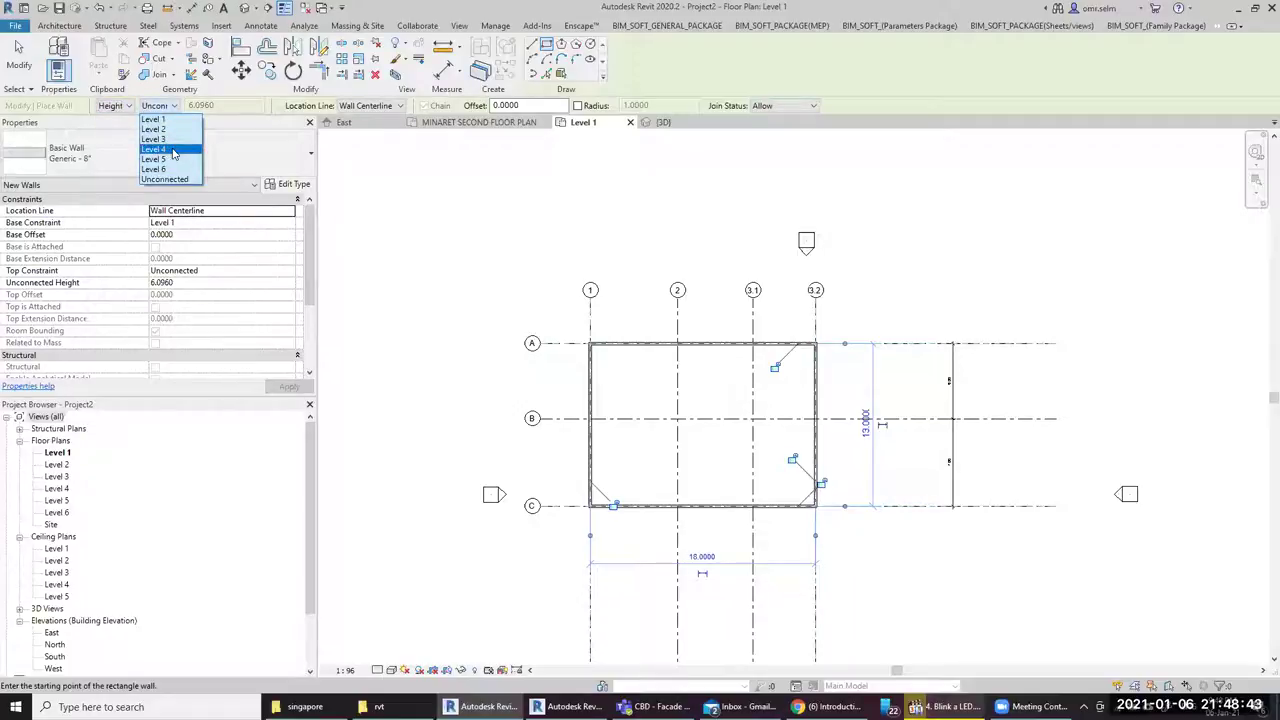
pyautogui.click(173, 150)
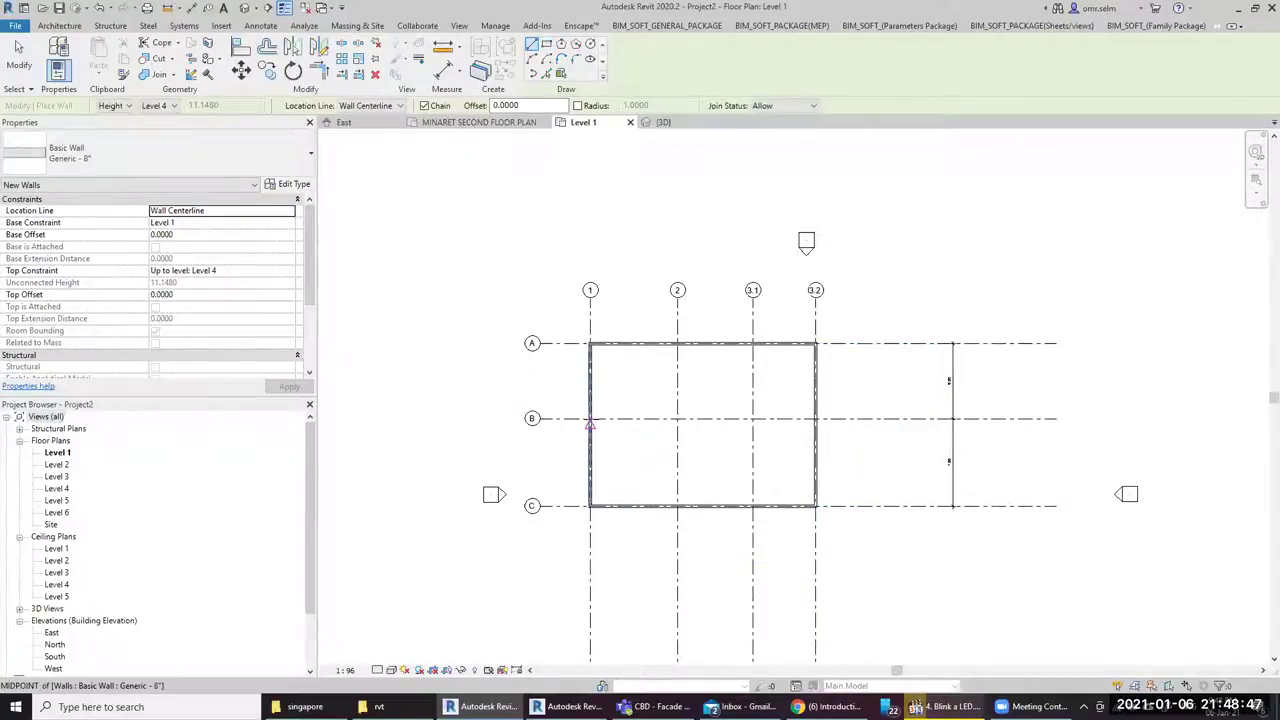
pyautogui.scroll(2, 605, 422)
pyautogui.scroll(5, 589, 430)
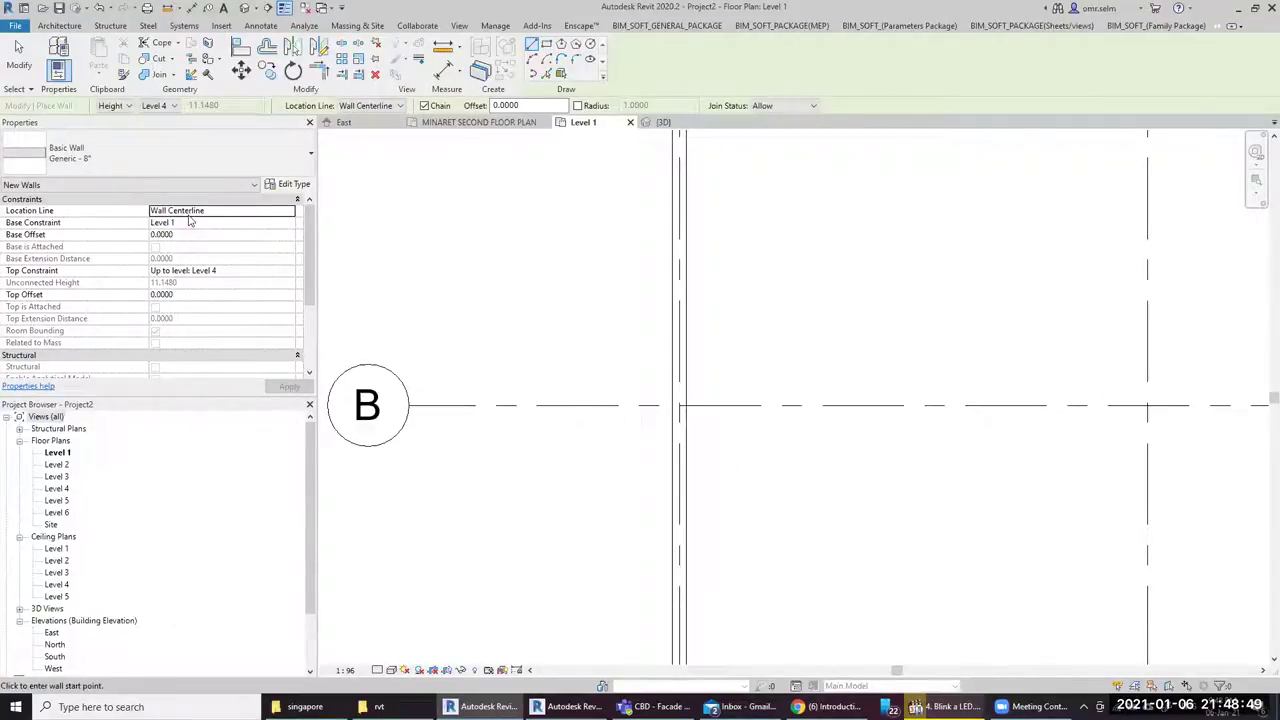
pyautogui.click(680, 403)
pyautogui.scroll(-3, 477, 400)
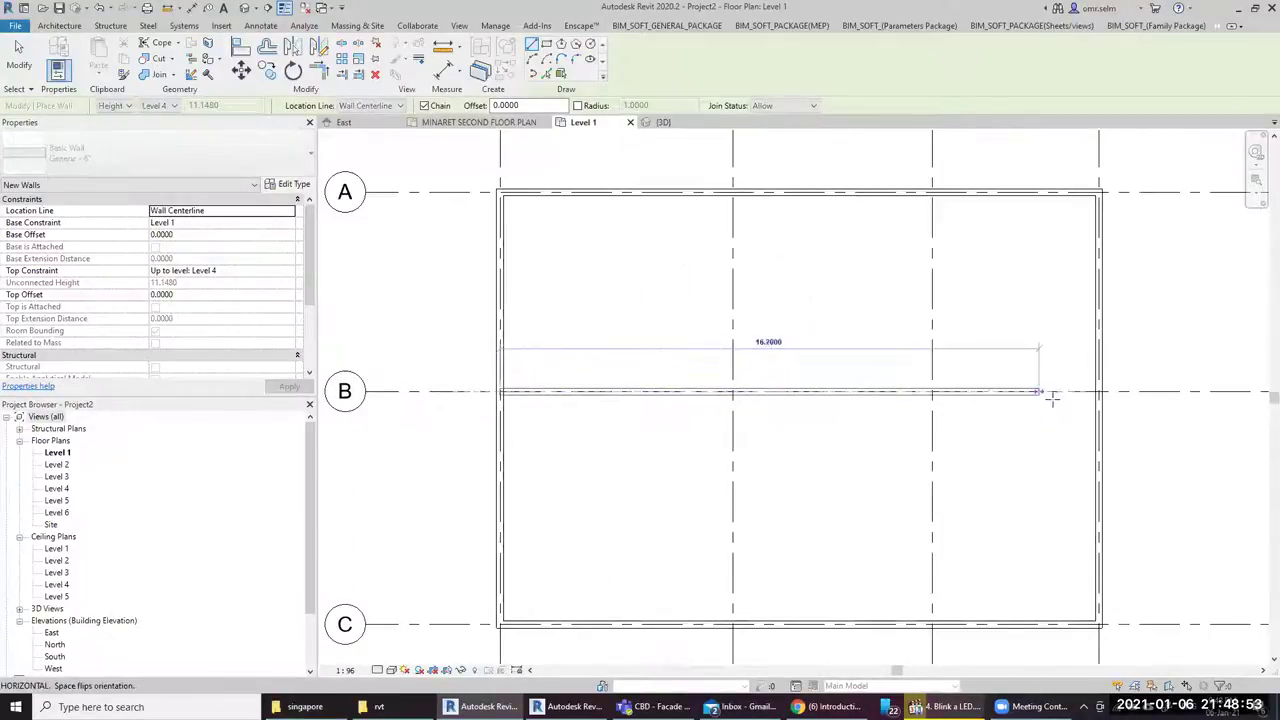
pyautogui.click(1093, 393)
pyautogui.press('Escape')
pyautogui.press('Escape')
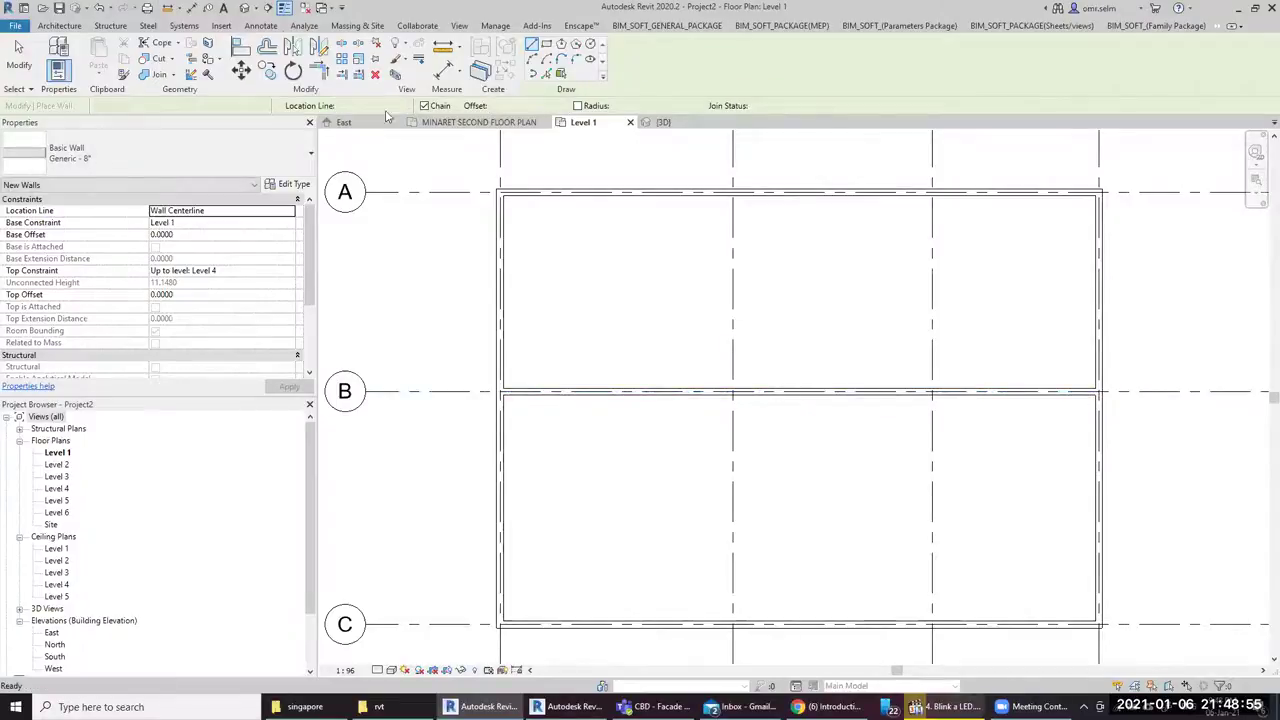
pyautogui.click(247, 7)
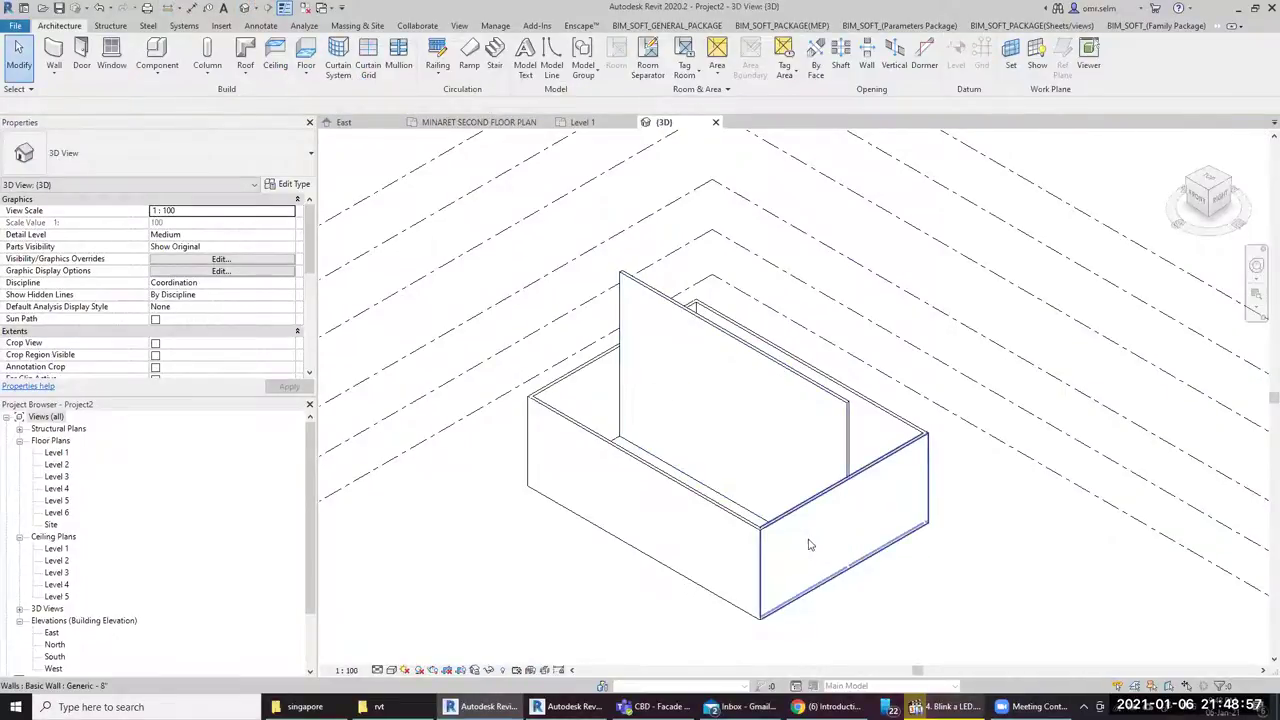
# Move the interior standalone wall using its temporary dimension, first to 5, then to 3.5 from the side wall
pyautogui.click(808, 543)
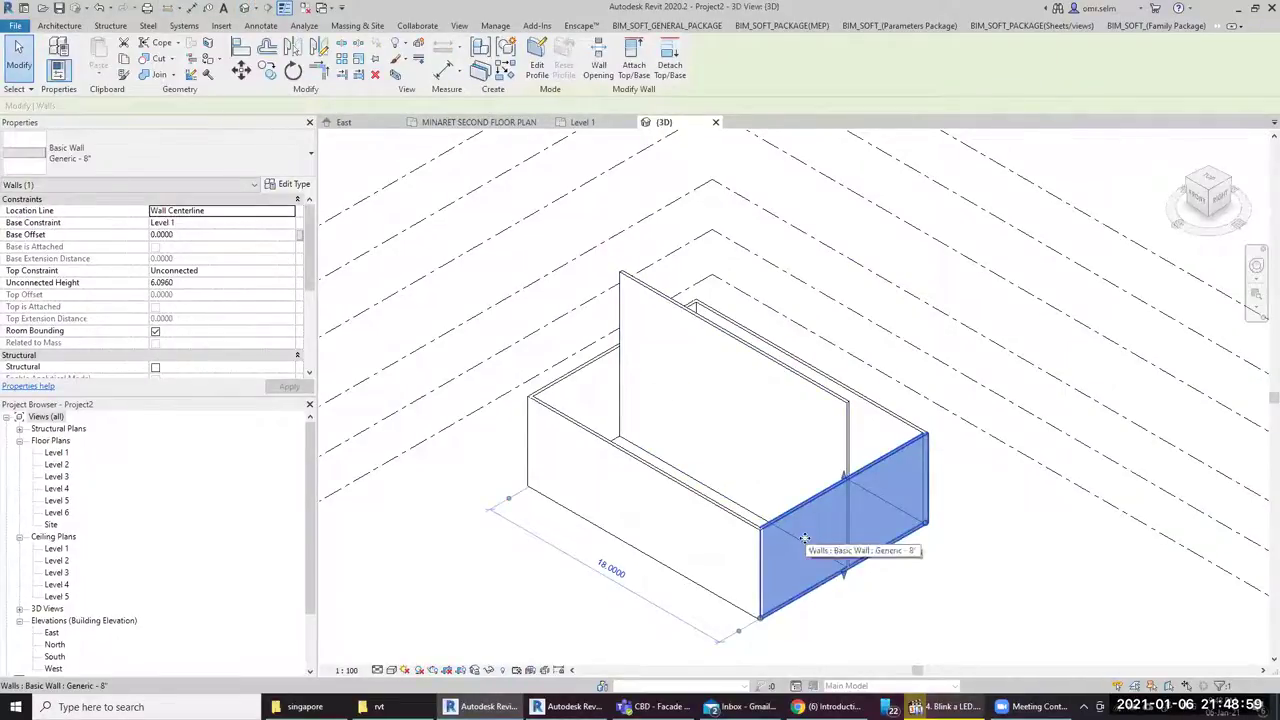
pyautogui.click(758, 358)
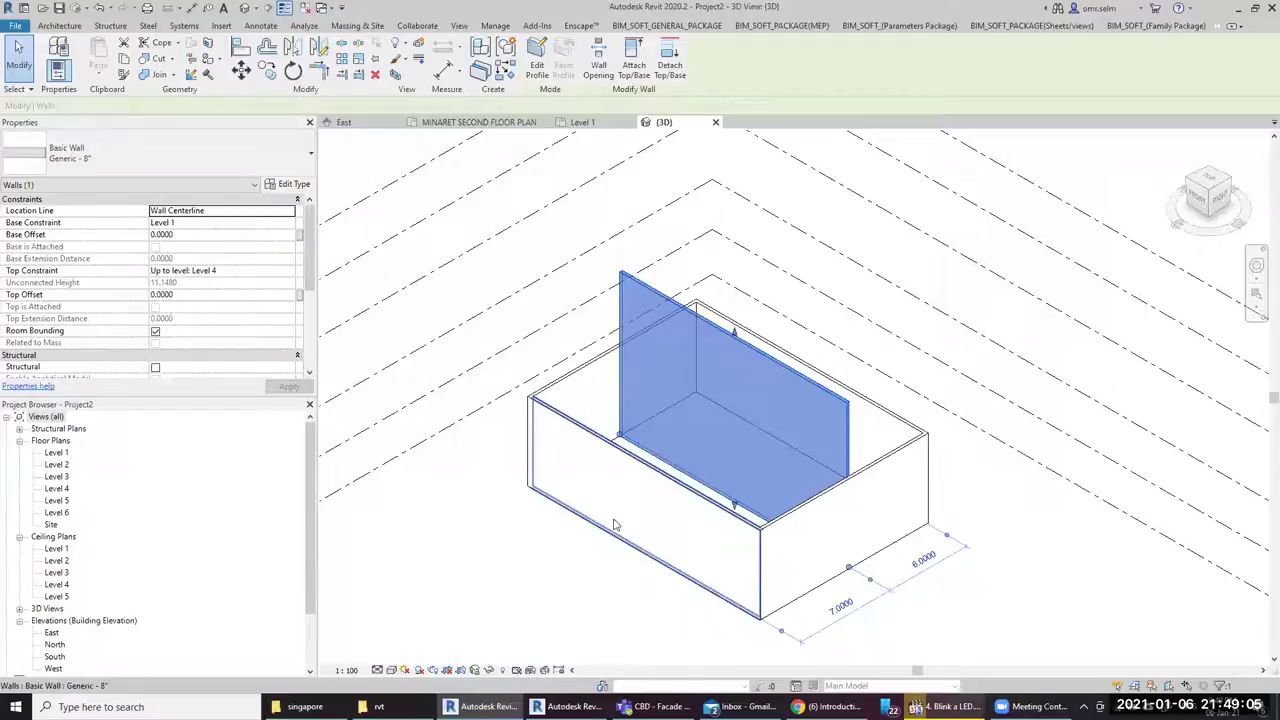
pyautogui.click(925, 566)
pyautogui.write('5')
pyautogui.press('Return')
pyautogui.click(927, 558)
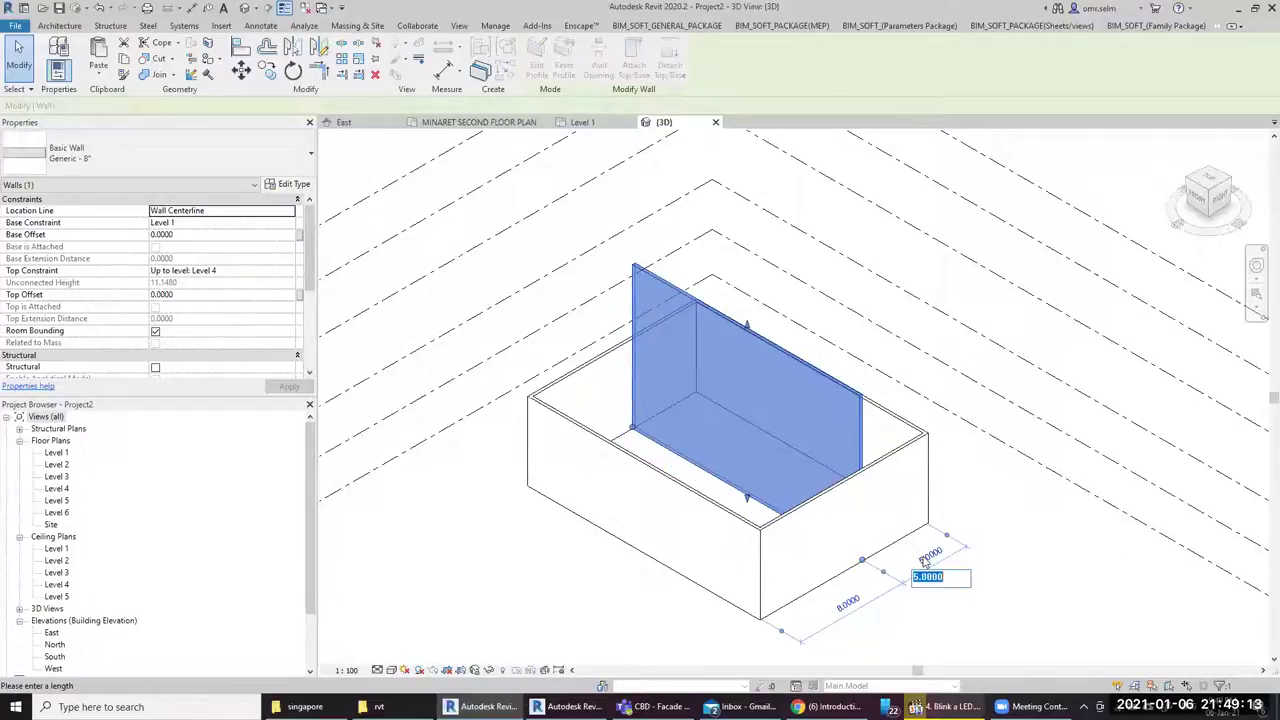
pyautogui.write('3.')
pyautogui.write('5')
pyautogui.press('Return')
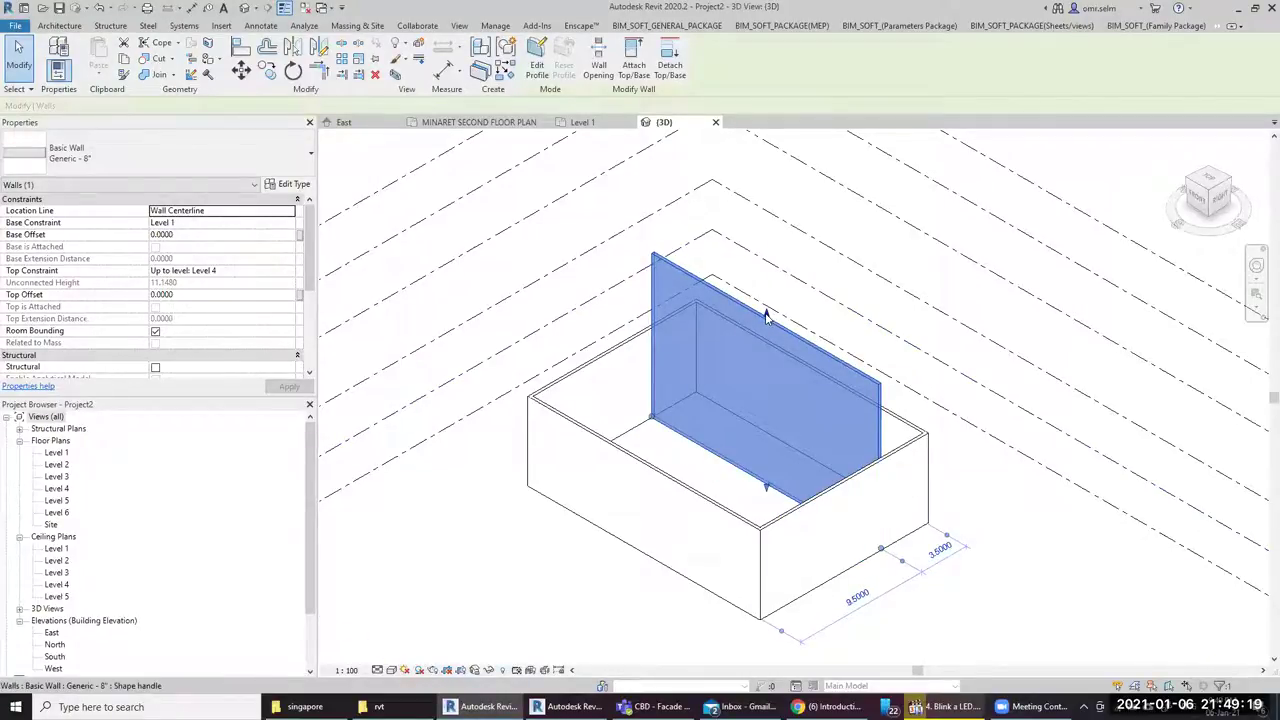
# Drag the interior wall's top down so it sits flush with the enclosure's top (-4.7 offset)
pyautogui.moveTo(766, 316); pyautogui.dragTo(760, 388)
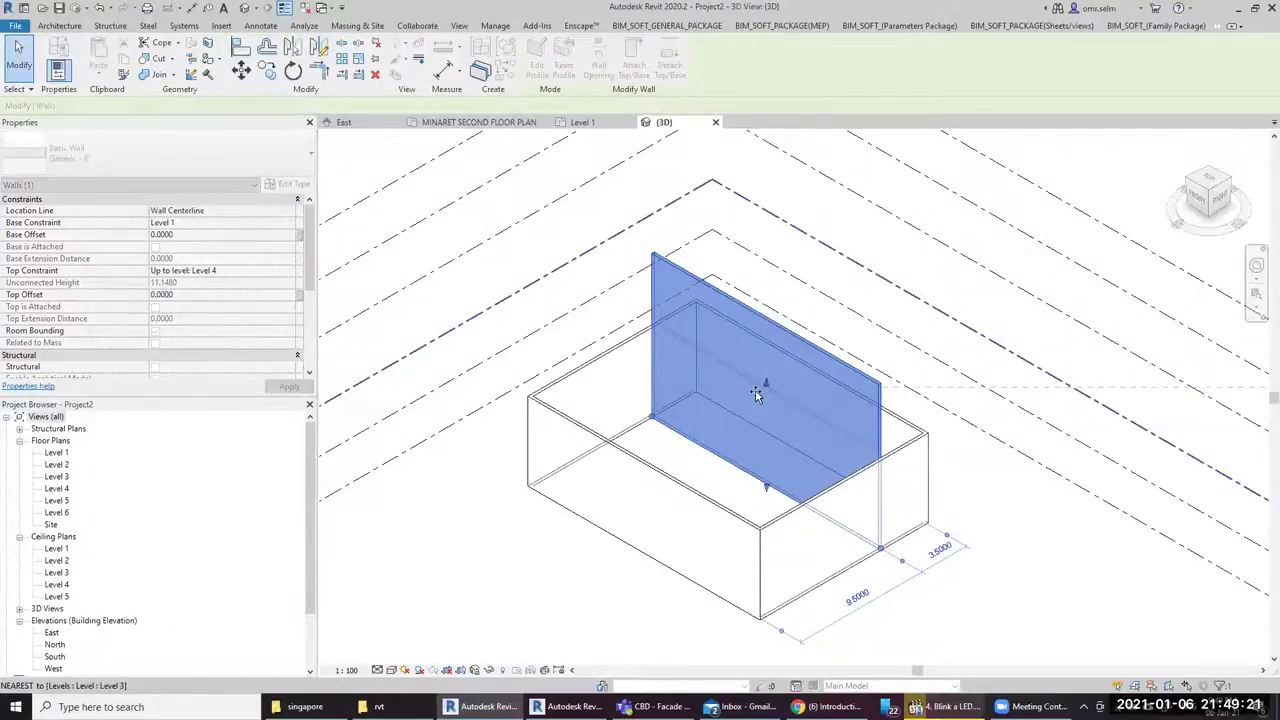
pyautogui.scroll(2, 807, 411)
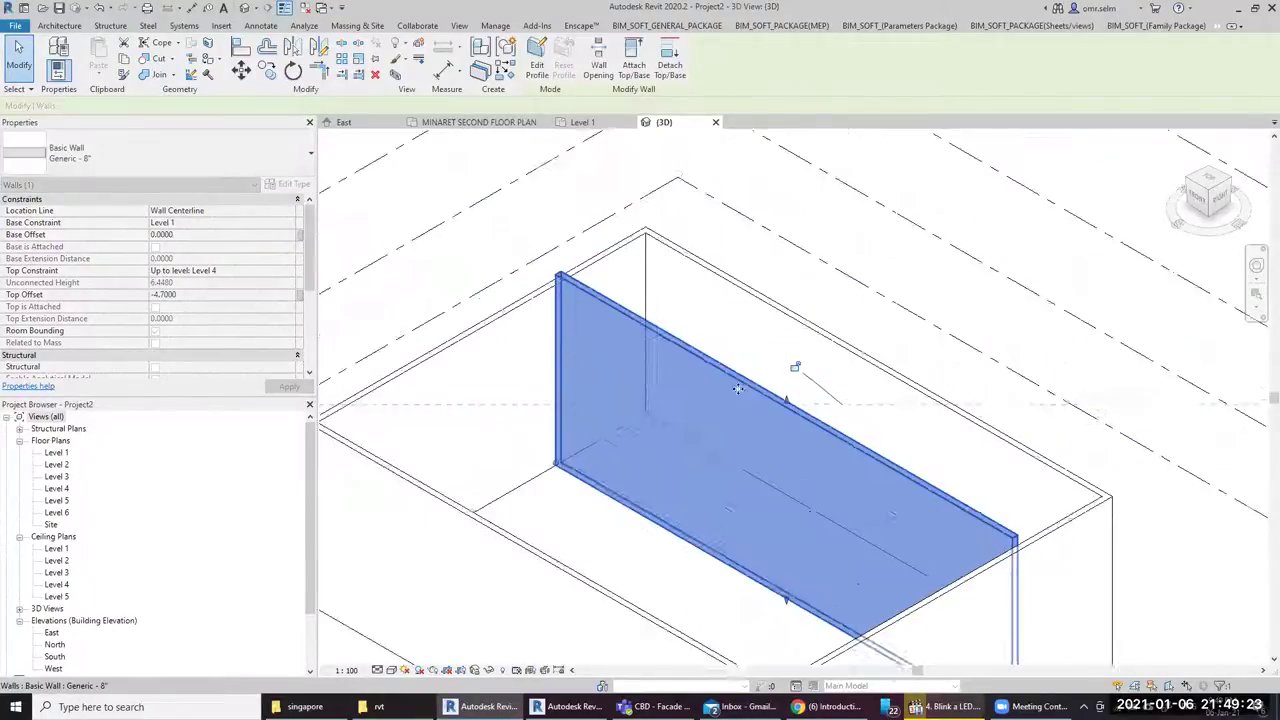
pyautogui.scroll(2, 807, 411)
pyautogui.scroll(1, 807, 411)
pyautogui.scroll(-2, 807, 411)
pyautogui.scroll(2, 800, 411)
pyautogui.scroll(-2, 797, 411)
pyautogui.scroll(-3, 798, 411)
pyautogui.scroll(-2, 798, 411)
pyautogui.scroll(-2, 798, 411)
pyautogui.press('Escape')
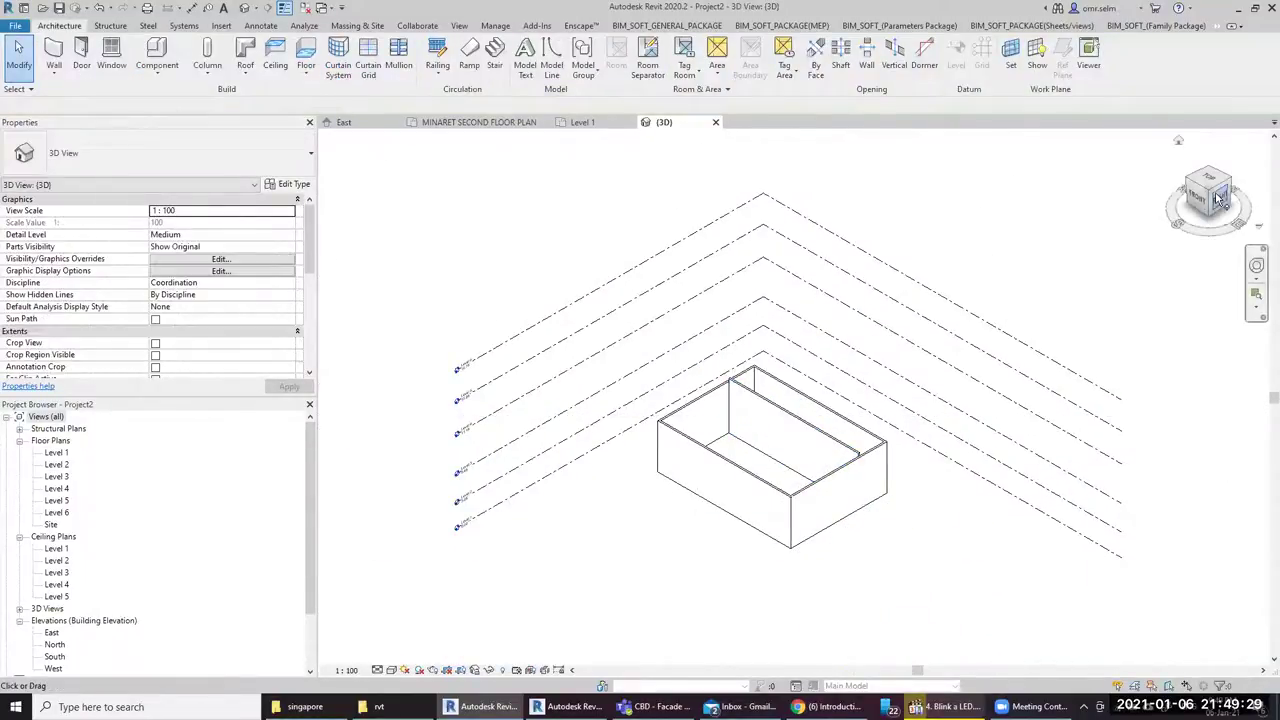
# In top view, draw a 12" oval duct from above to below the building, crossing its walls
pyautogui.click(1210, 180)
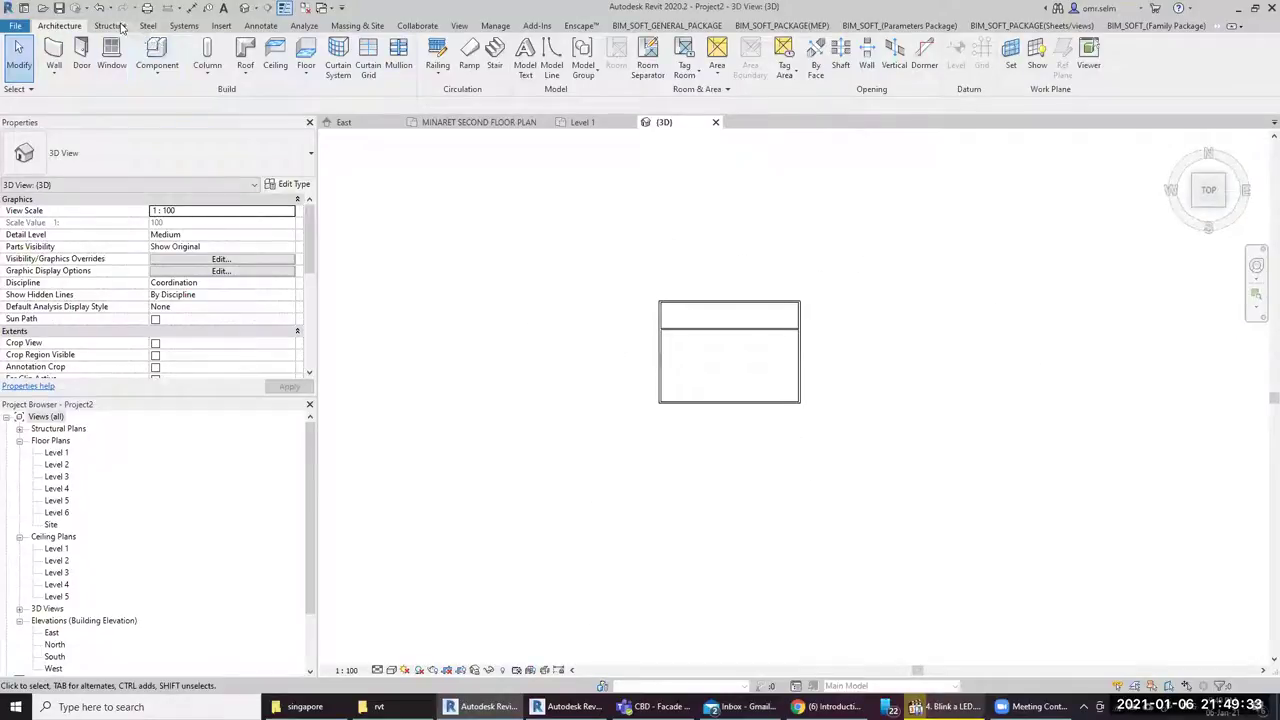
pyautogui.click(184, 26)
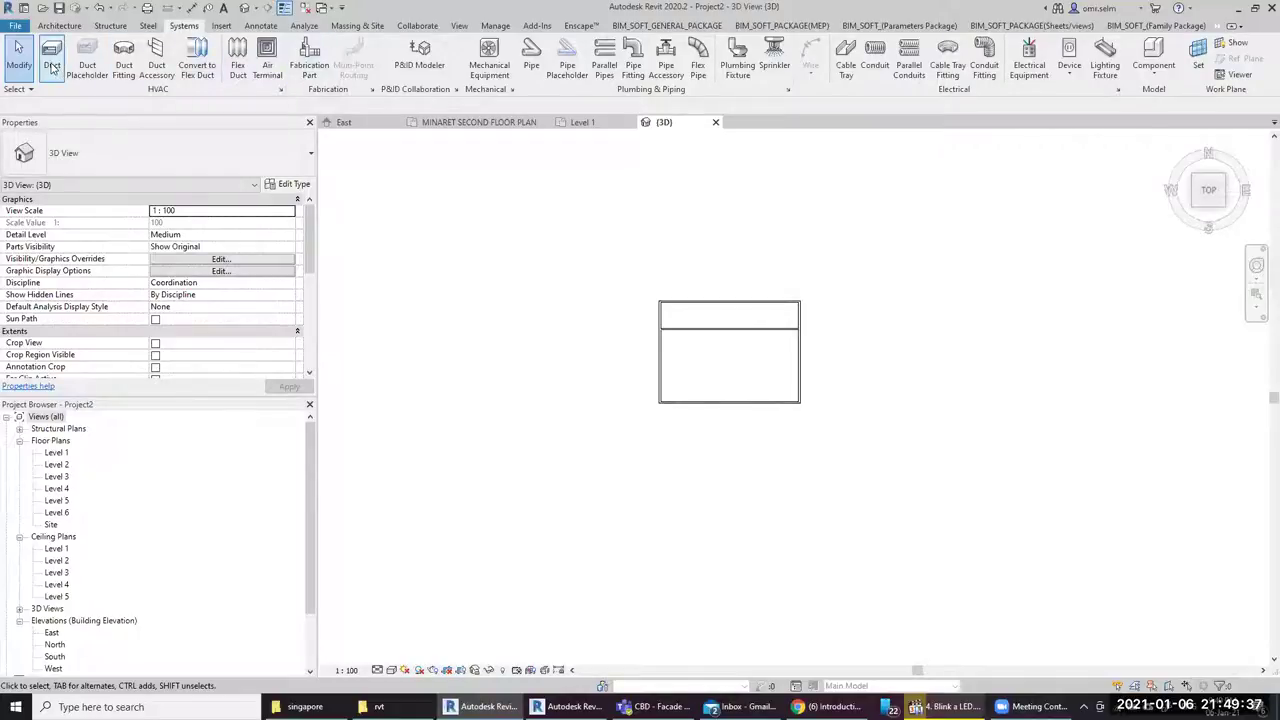
pyautogui.click(52, 55)
pyautogui.click(733, 269)
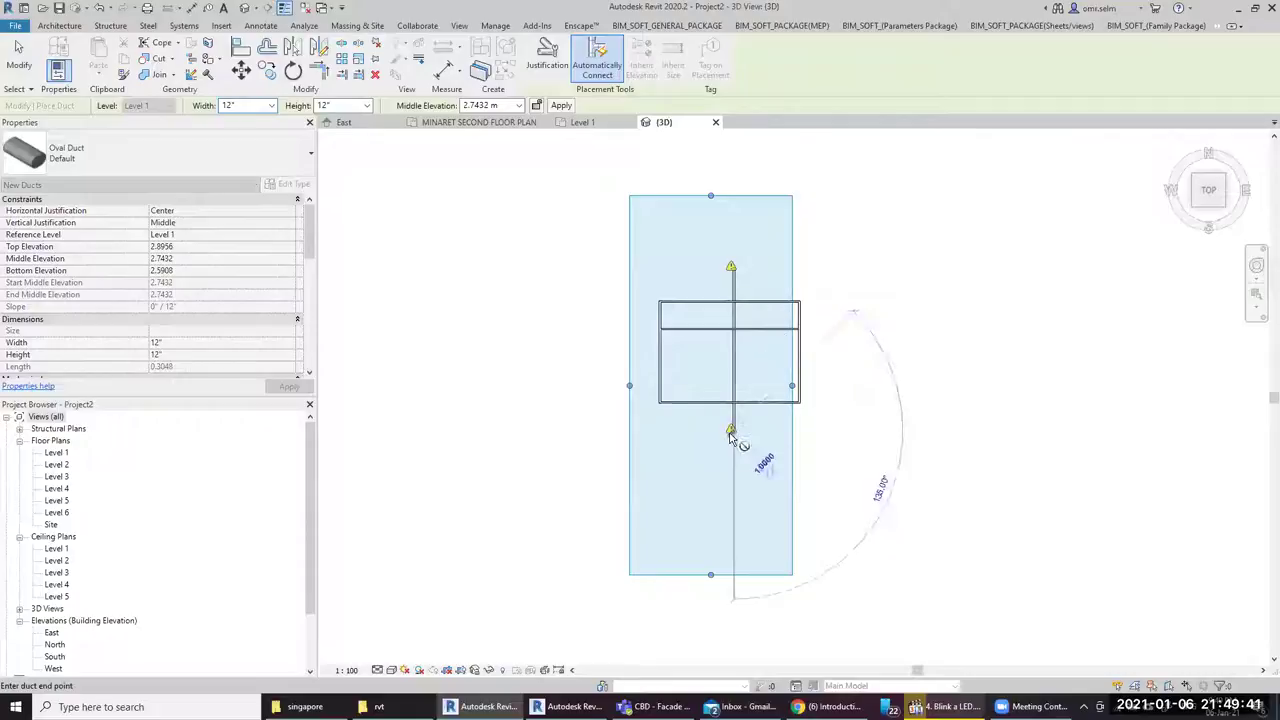
pyautogui.click(731, 429)
pyautogui.press('Escape')
pyautogui.press('Escape')
pyautogui.press('Escape')
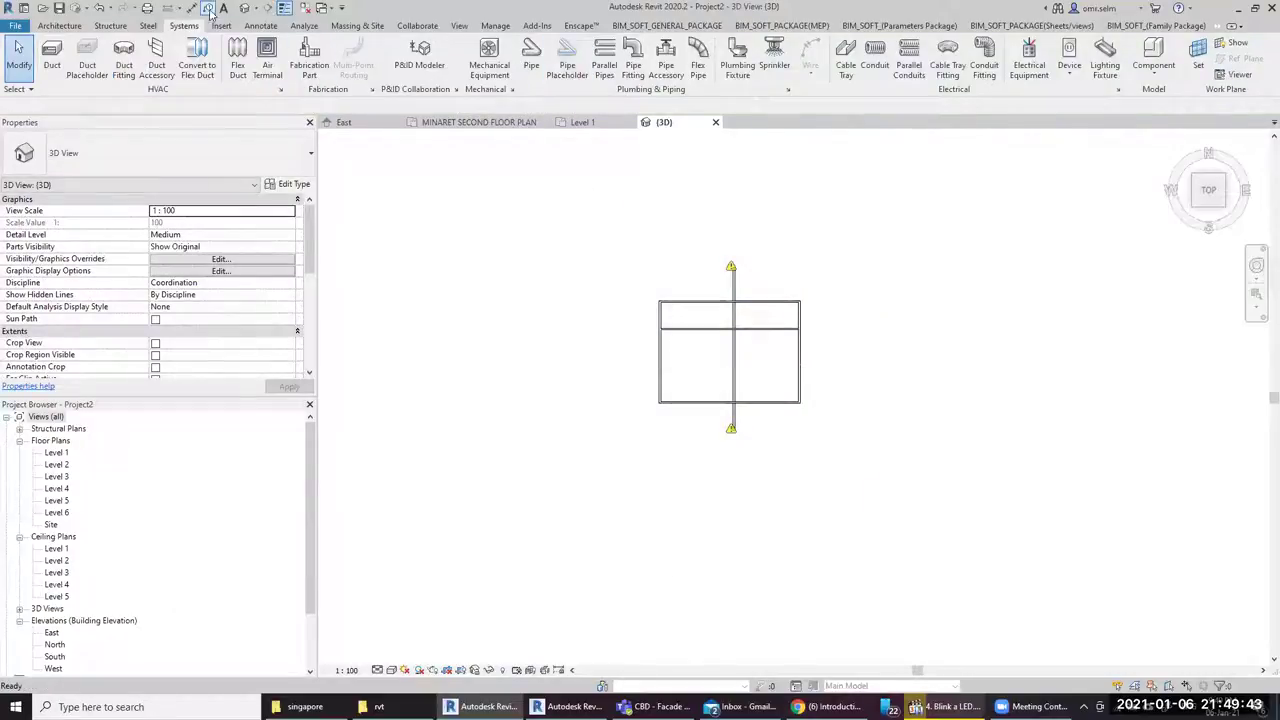
pyautogui.moveTo(1209, 190)
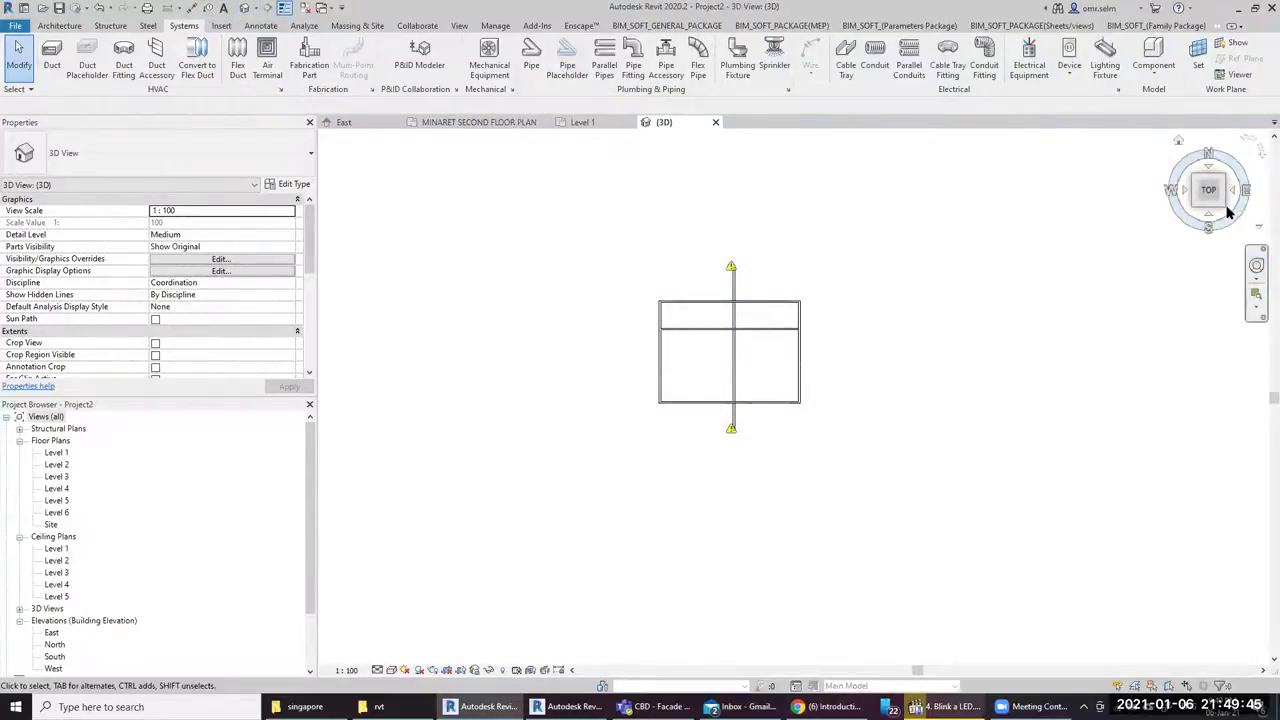
pyautogui.click(1224, 208)
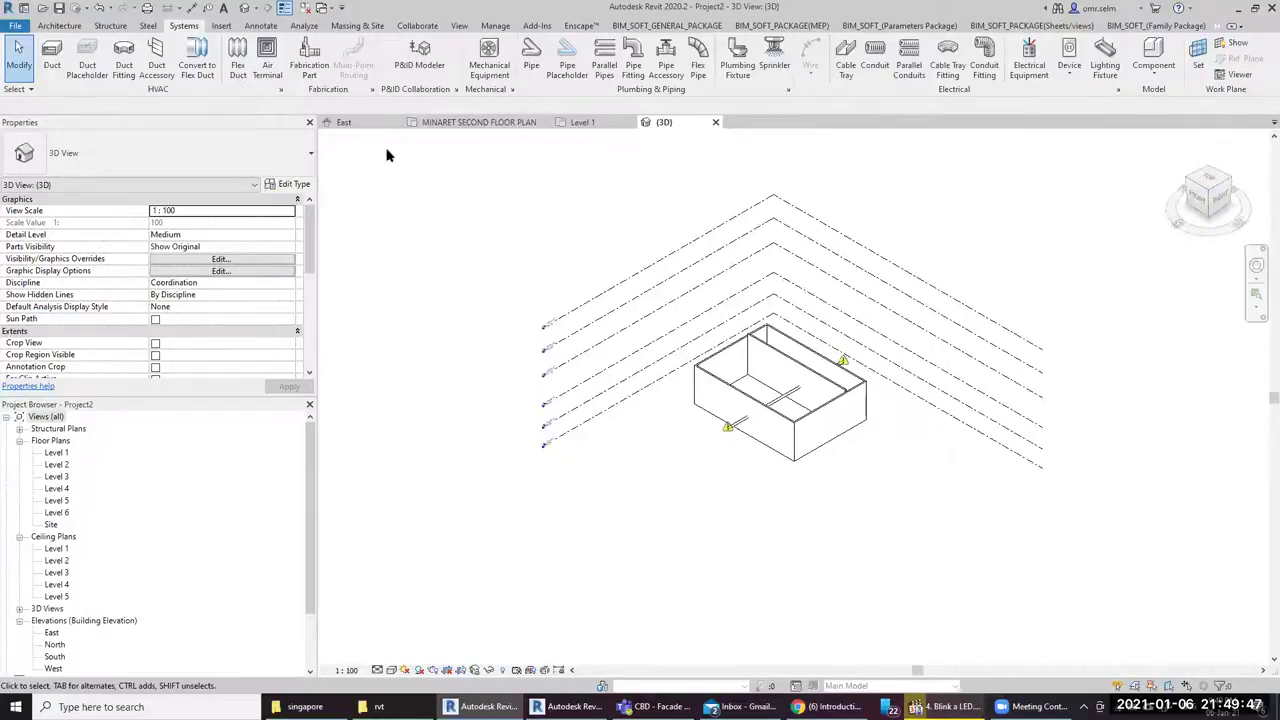
pyautogui.click(412, 27)
# Run an interference check of Ducts against Walls
pyautogui.click(808, 60)
pyautogui.click(855, 100)
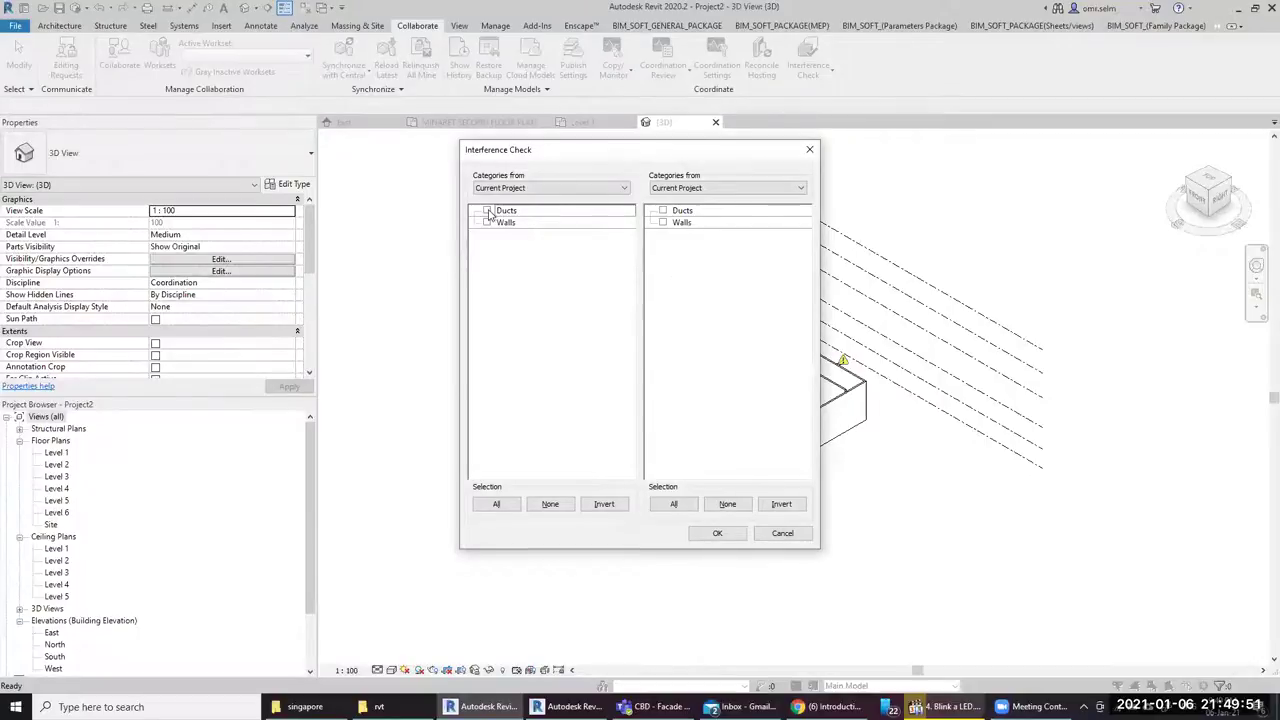
pyautogui.click(488, 211)
pyautogui.click(663, 222)
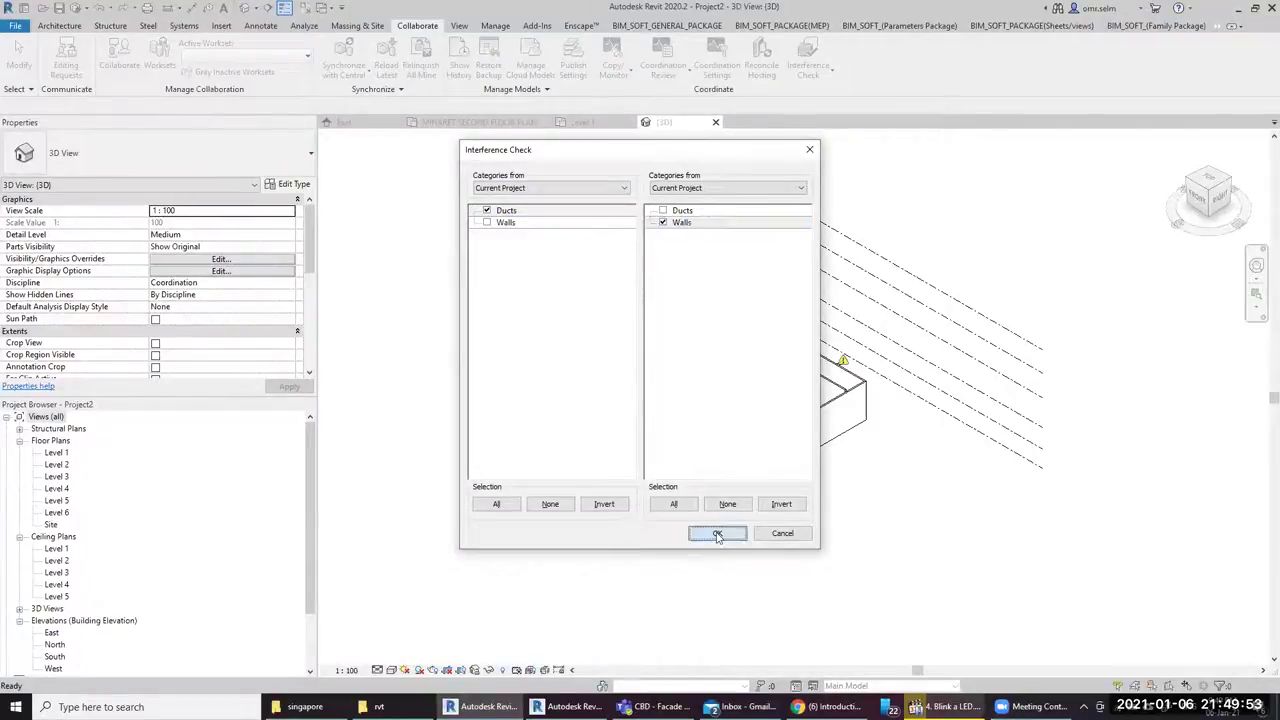
pyautogui.click(717, 533)
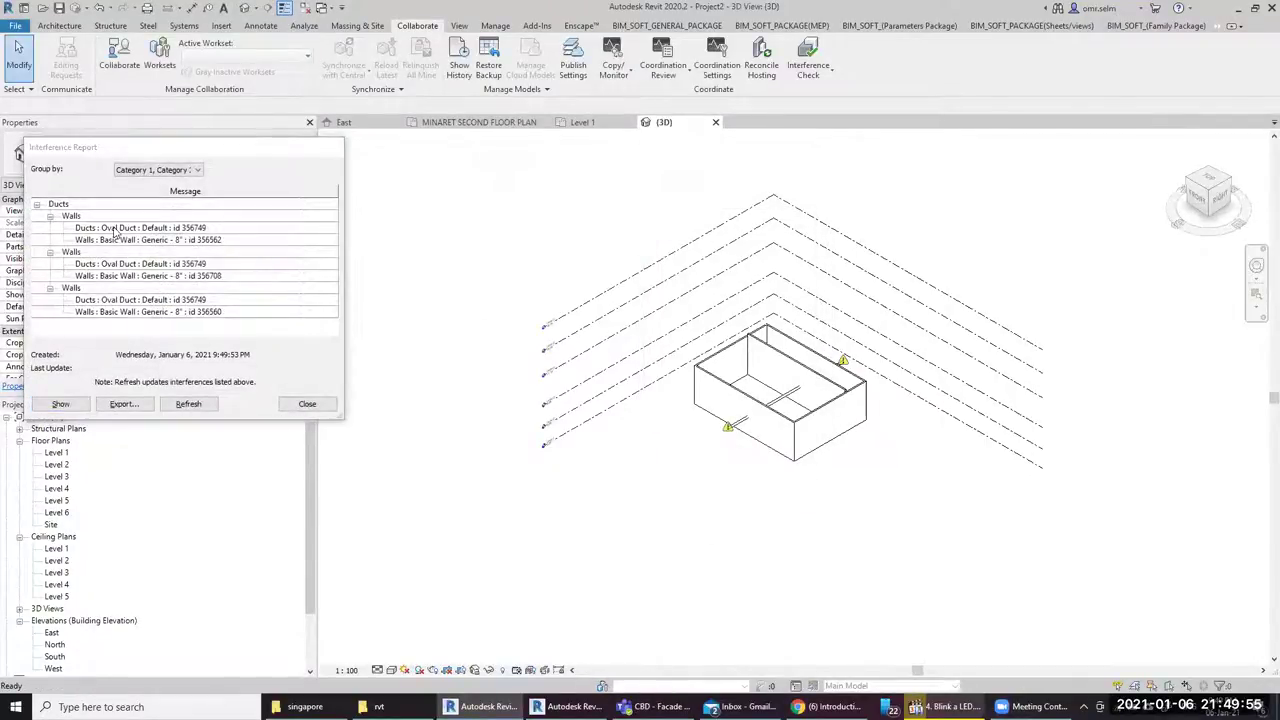
# Highlight the duct and wall of each of the three reported clashes, then close the report
pyautogui.scroll(3, 805, 395)
pyautogui.scroll(3, 810, 385)
pyautogui.scroll(-4, 583, 511)
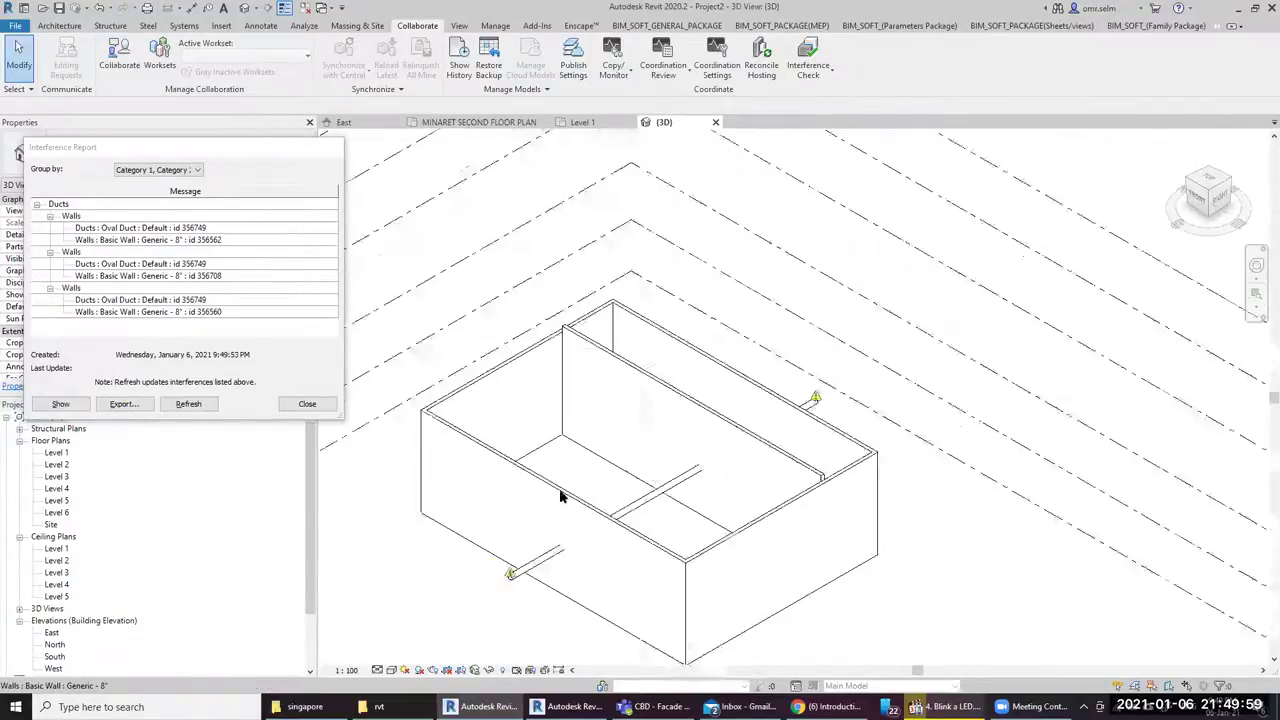
pyautogui.click(186, 240)
pyautogui.click(188, 228)
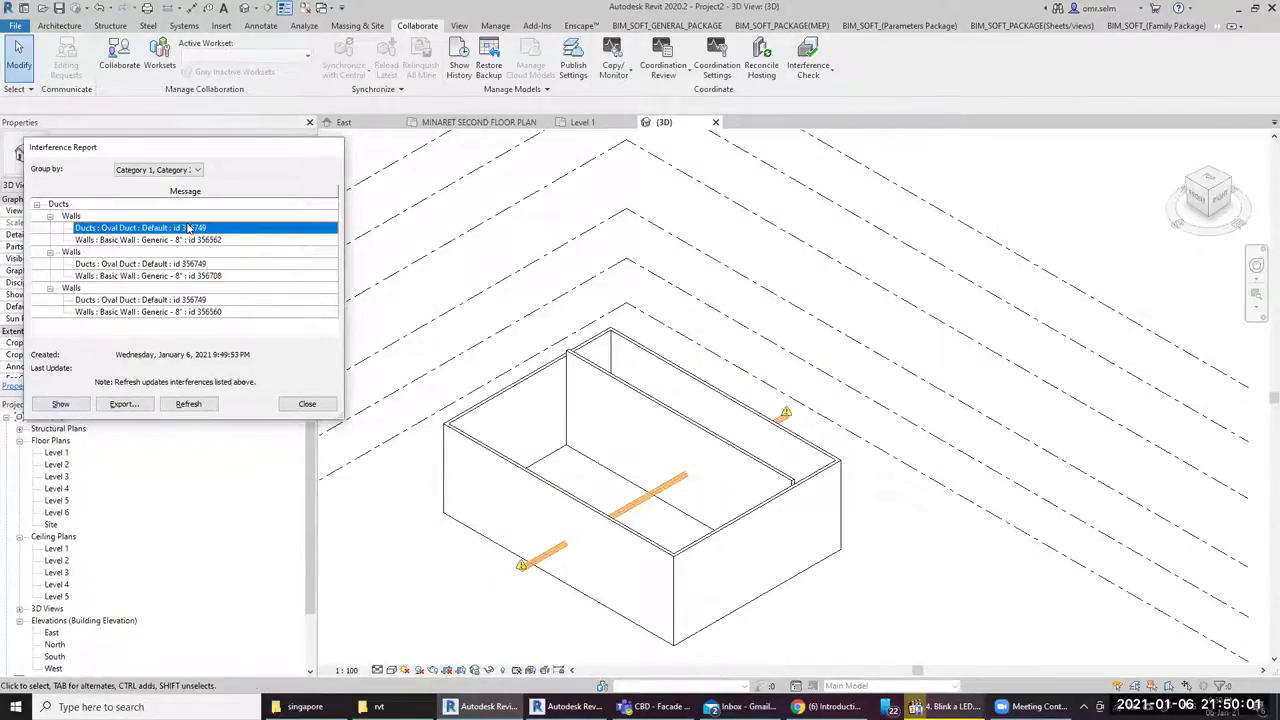
pyautogui.click(183, 264)
pyautogui.click(184, 276)
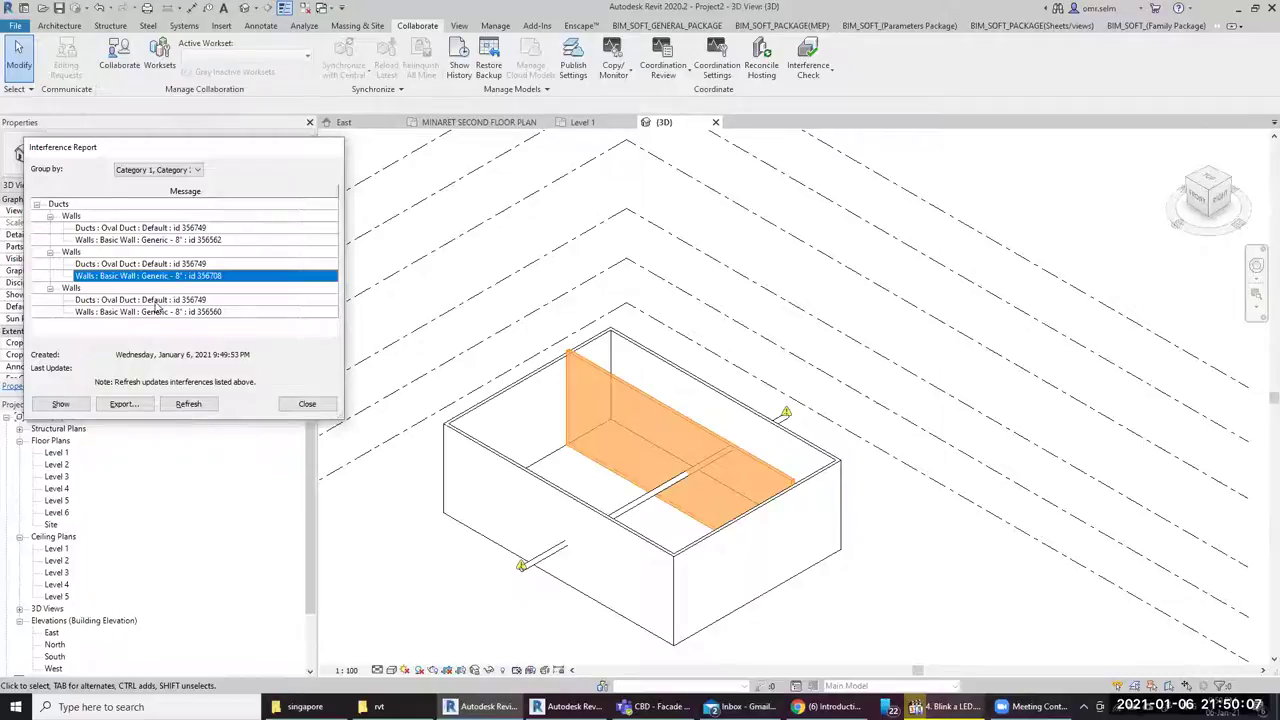
pyautogui.click(155, 300)
pyautogui.click(150, 312)
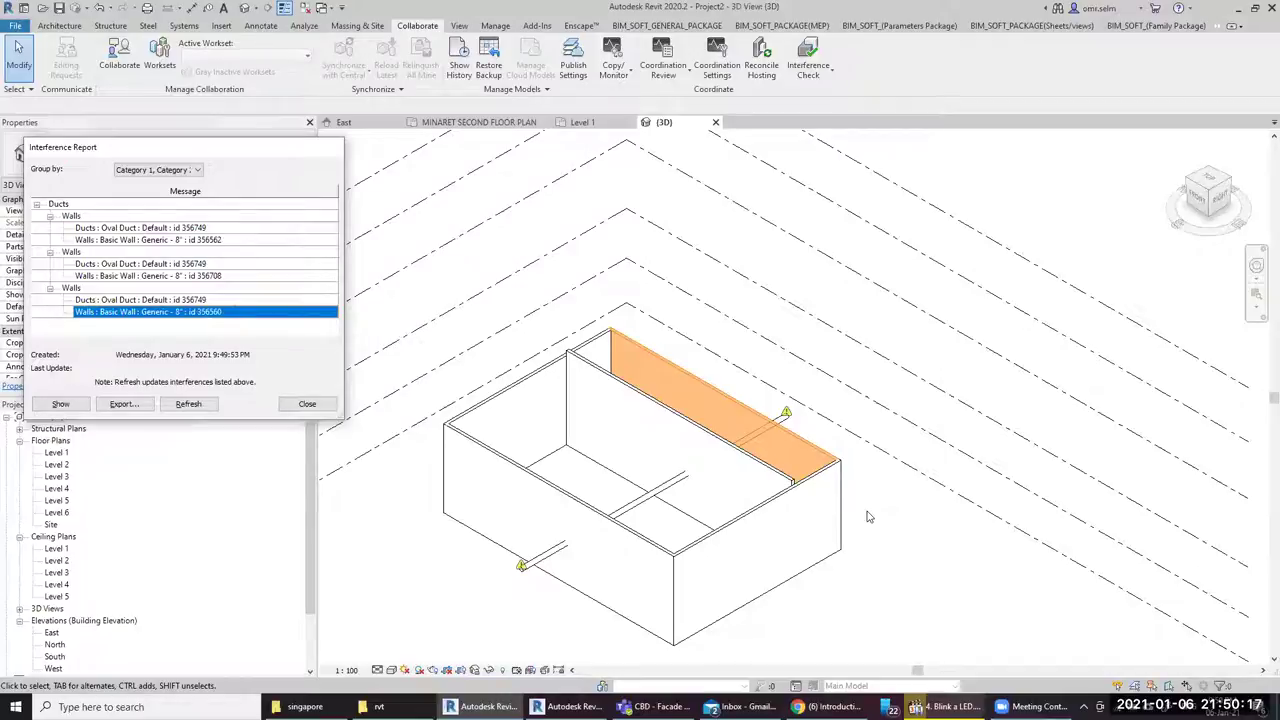
pyautogui.click(333, 406)
# Select the front wall the duct passes through, view it from the front, and edit its profile
pyautogui.click(593, 551)
pyautogui.scroll(3, 547, 578)
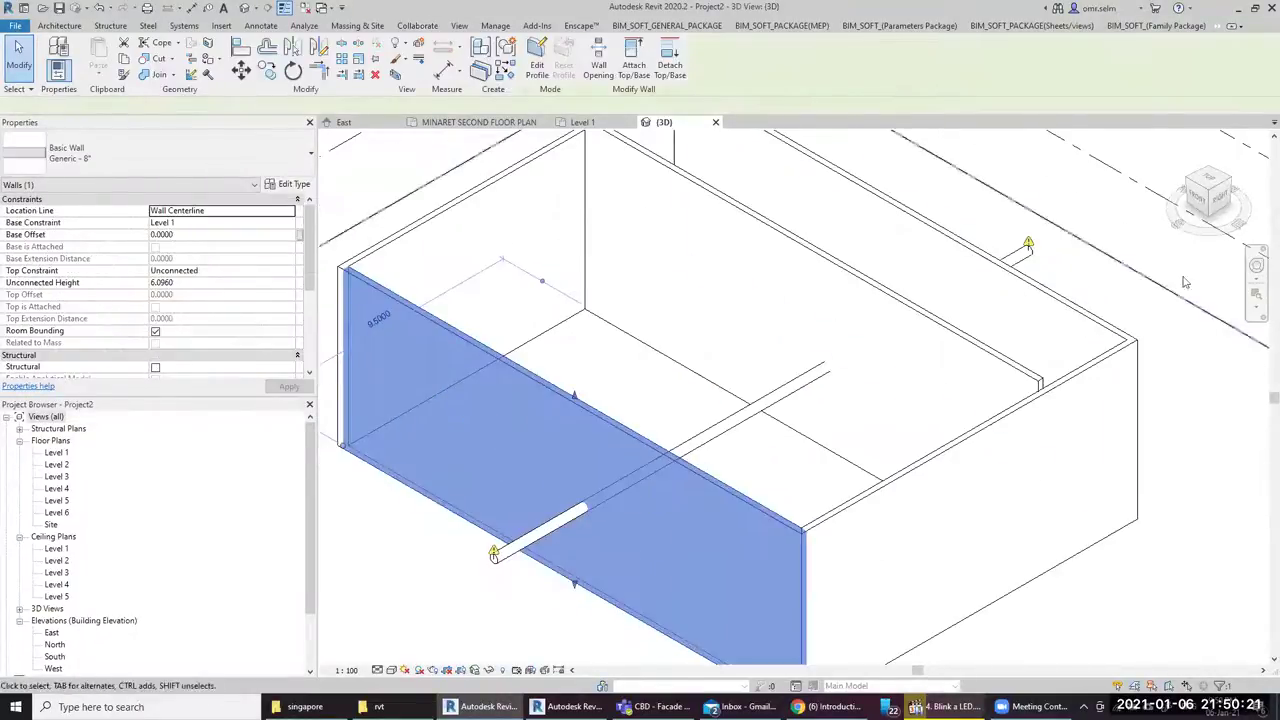
pyautogui.click(1199, 203)
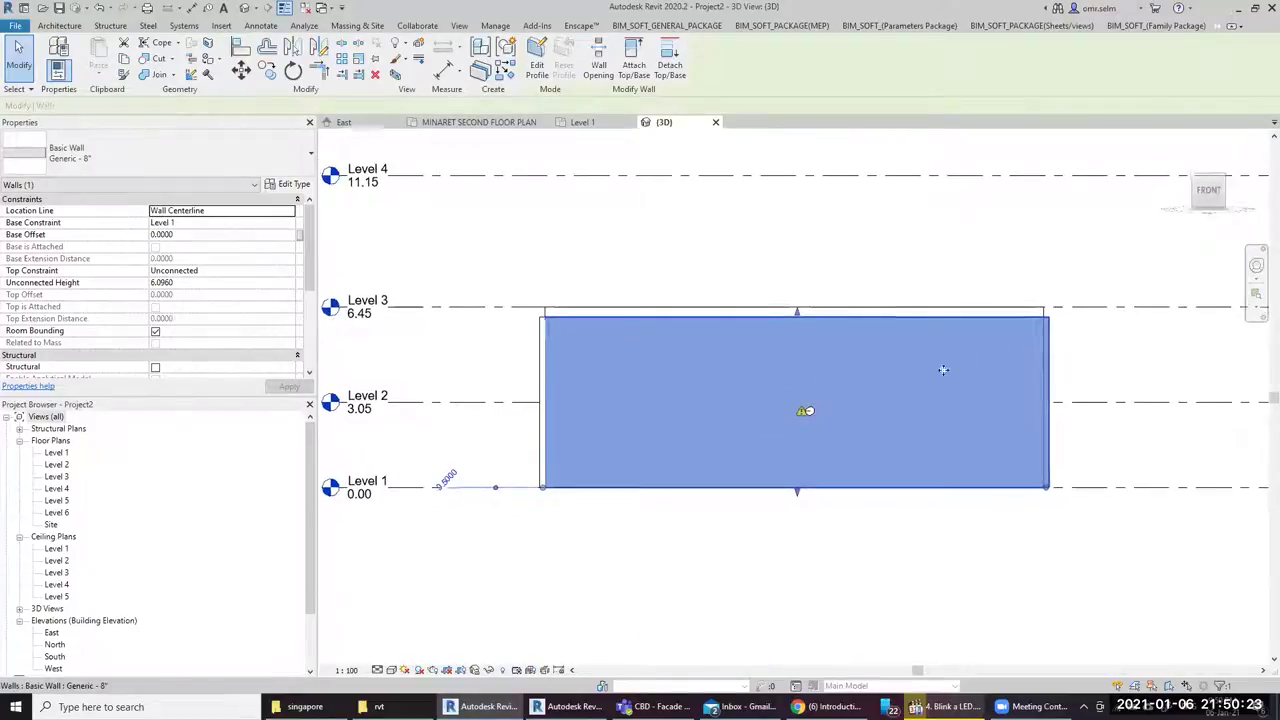
pyautogui.scroll(4, 777, 417)
pyautogui.scroll(2, 819, 418)
pyautogui.scroll(-2, 611, 398)
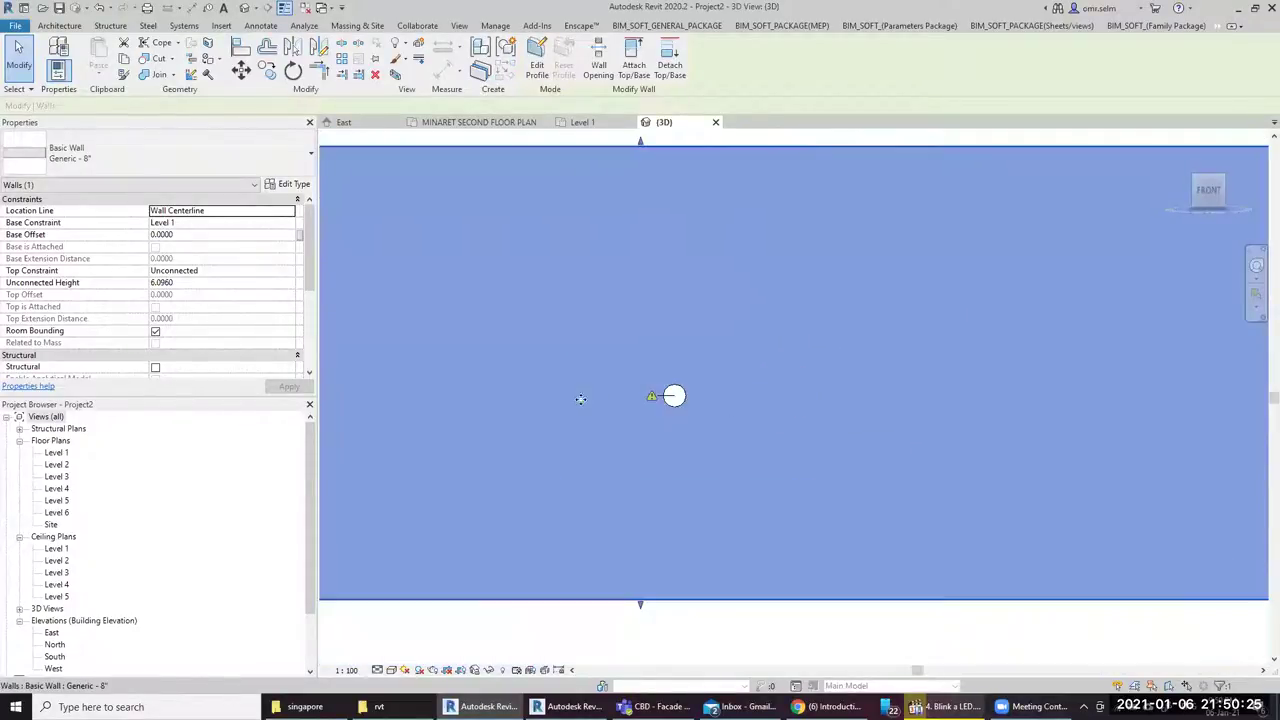
pyautogui.click(536, 62)
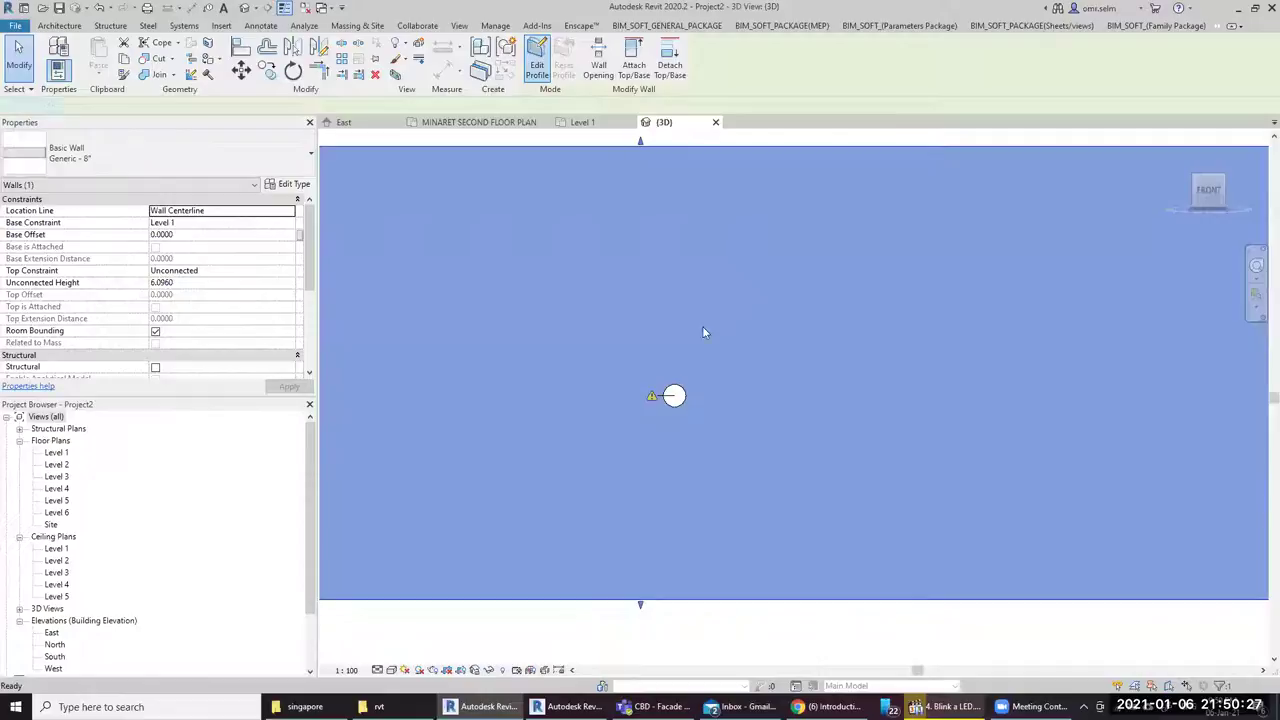
# Sketch a 0.2 radius circle around the duct in the wall profile and finish the edit
pyautogui.click(619, 46)
pyautogui.click(663, 393)
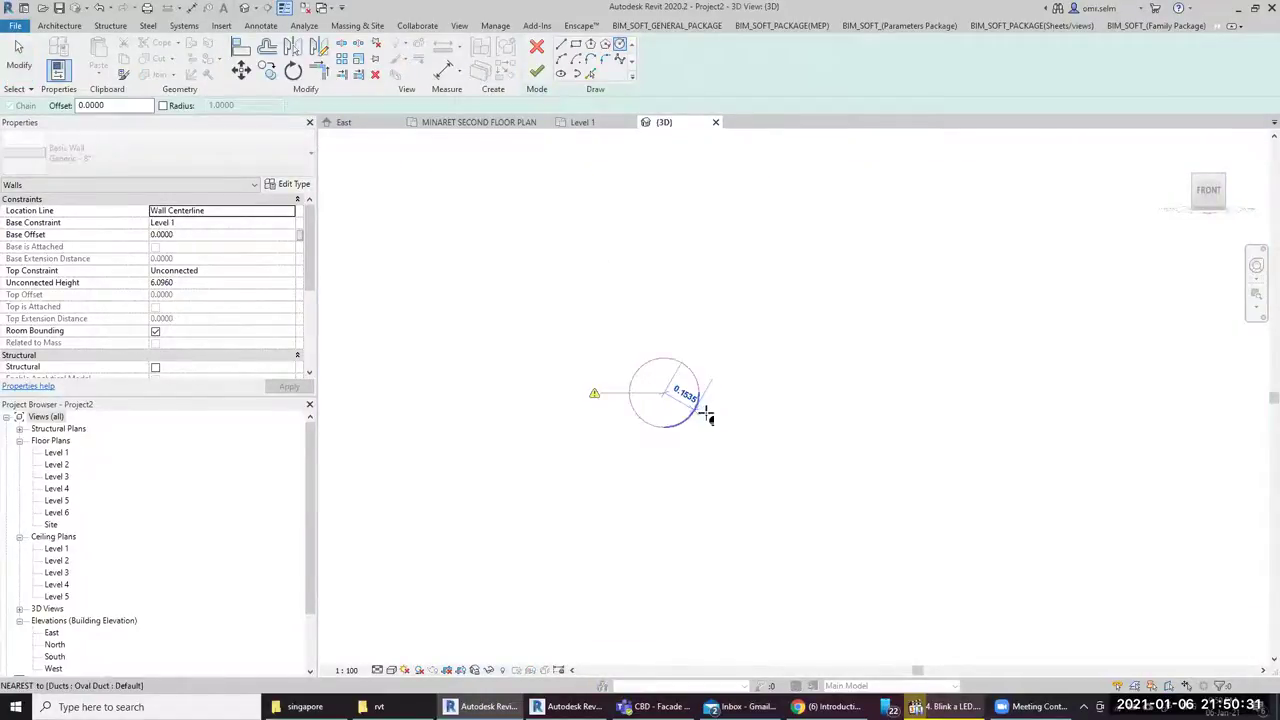
pyautogui.scroll(2, 705, 417)
pyautogui.click(706, 417)
pyautogui.press('Escape')
pyautogui.scroll(-2, 612, 220)
pyautogui.scroll(-1, 615, 245)
pyautogui.click(540, 78)
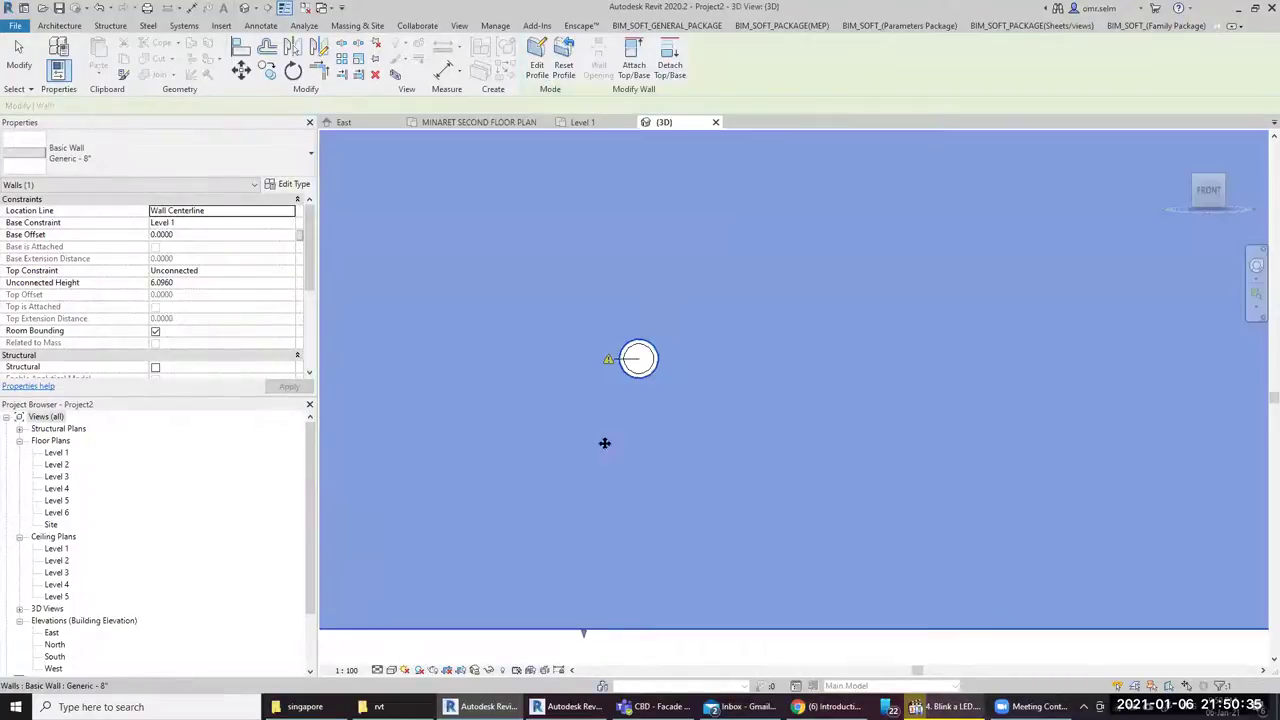
pyautogui.scroll(-2, 628, 434)
pyautogui.moveTo(620, 426)
pyautogui.keyDown('shift'); pyautogui.mouseDown(button='middle')
pyautogui.moveTo(797, 510)
pyautogui.moveTo(731, 303)
pyautogui.mouseUp(button='middle'); pyautogui.keyUp('shift')
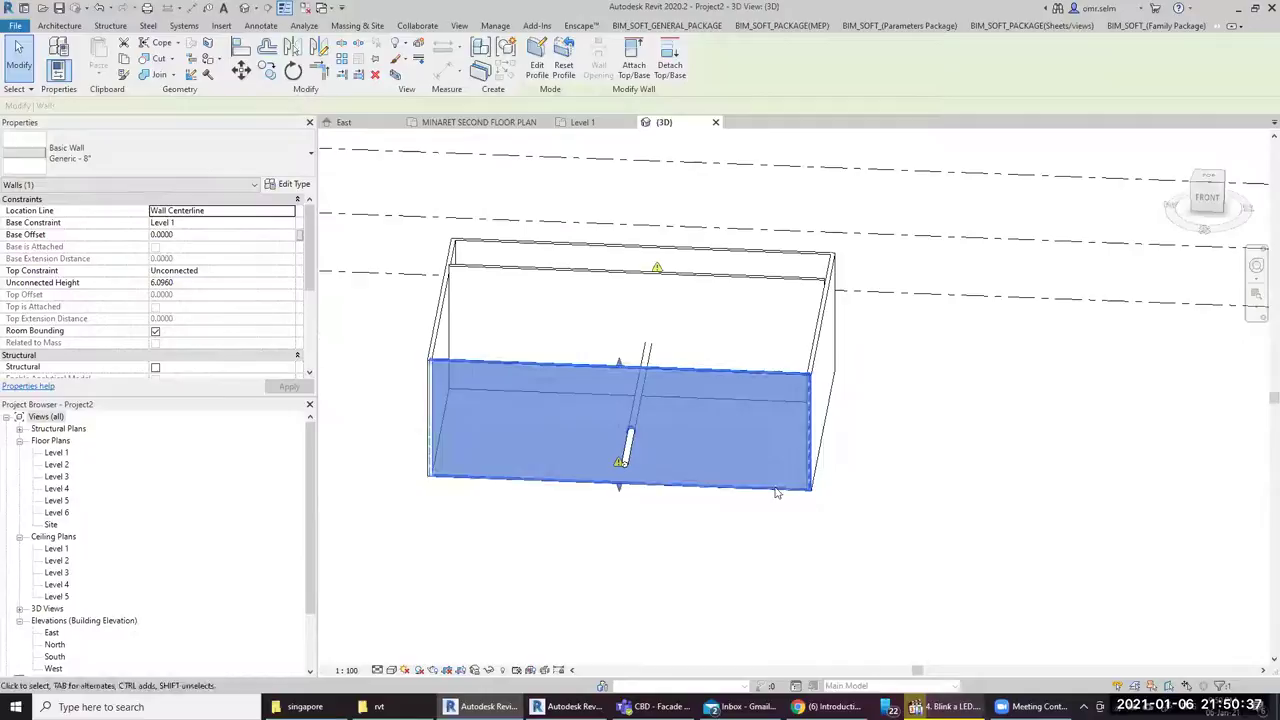
pyautogui.click(731, 303)
pyautogui.scroll(2, 673, 157)
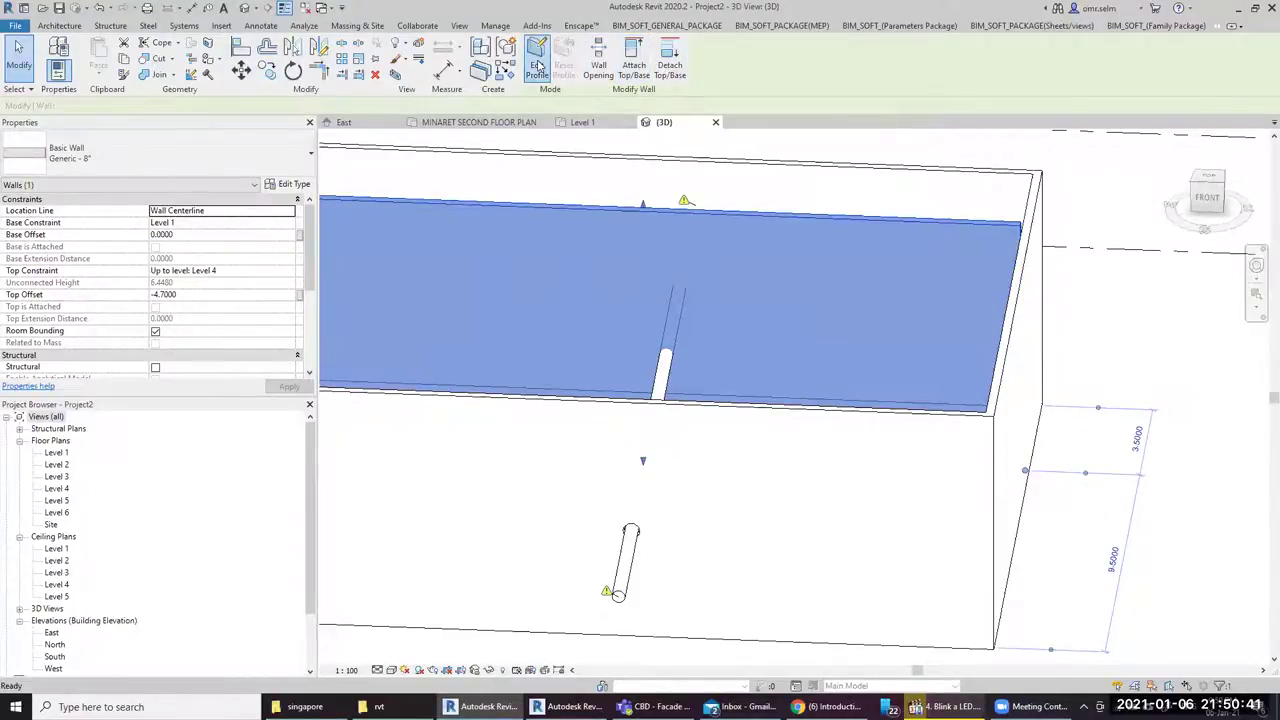
# In the back wall's profile, draw a 0.2000 radius circle around the duct
pyautogui.click(537, 68)
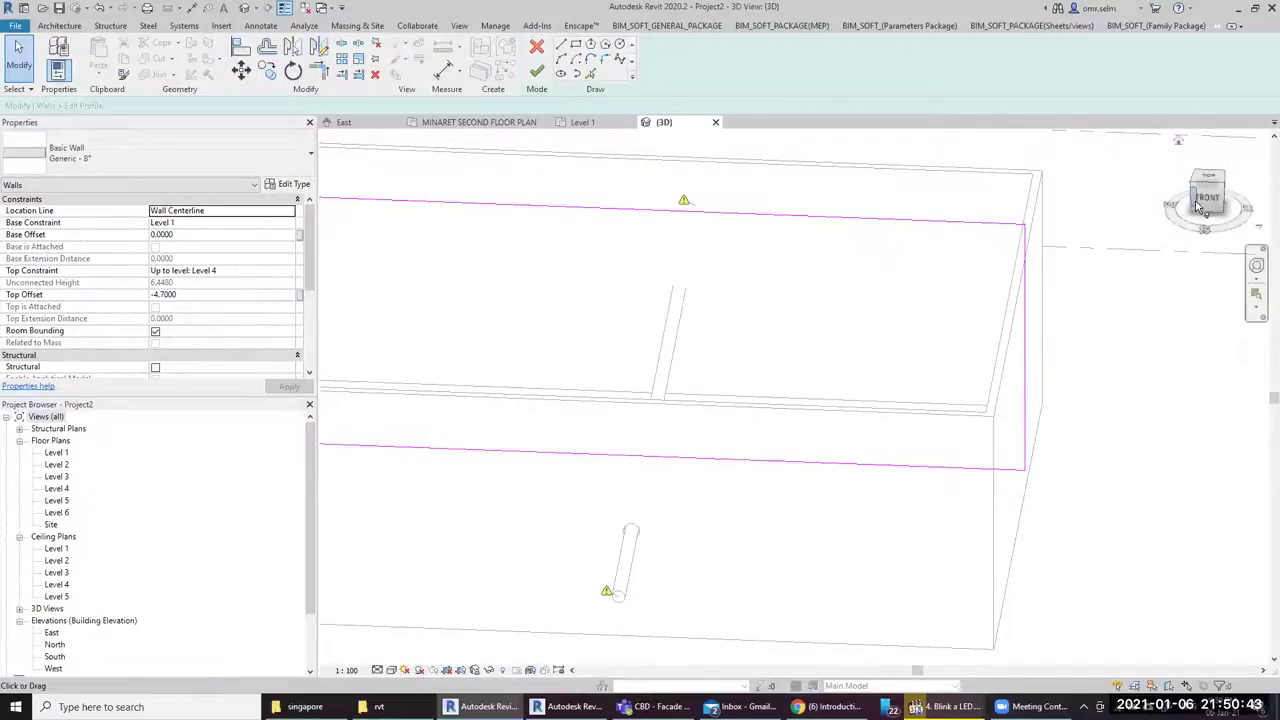
pyautogui.scroll(-3, 786, 571)
pyautogui.scroll(-2, 700, 500)
pyautogui.scroll(3, 652, 435)
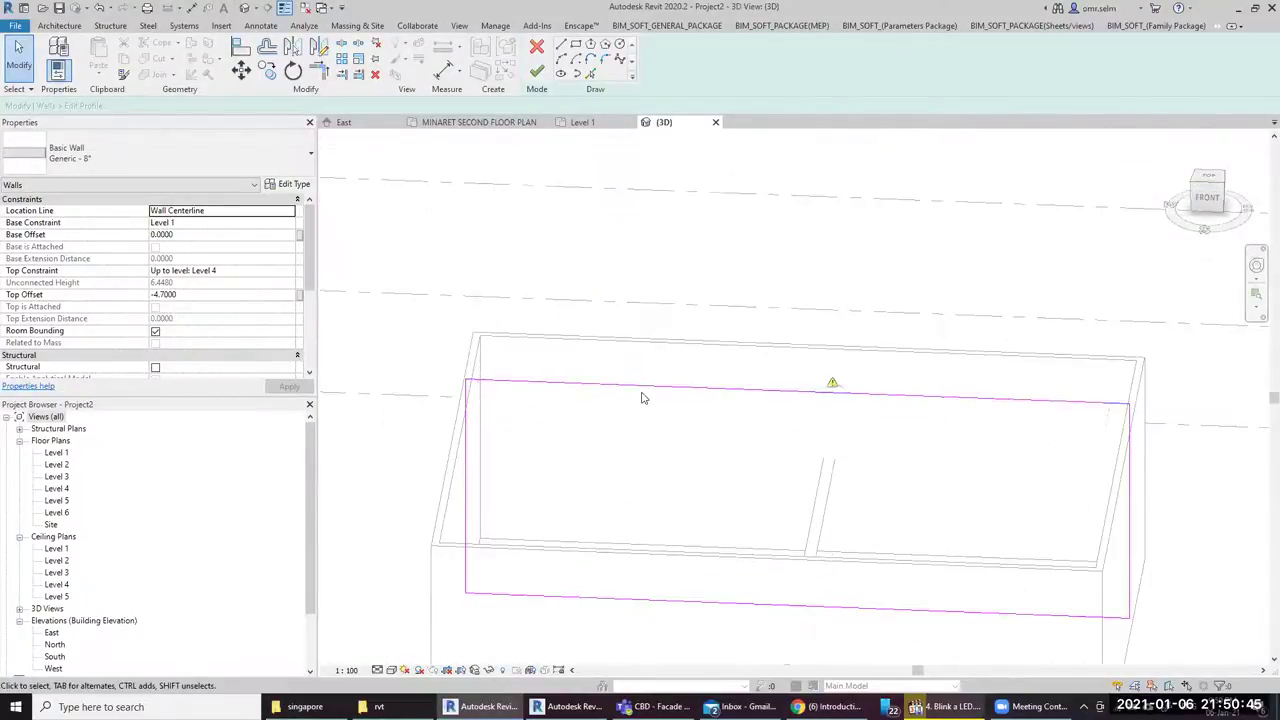
pyautogui.click(1208, 198)
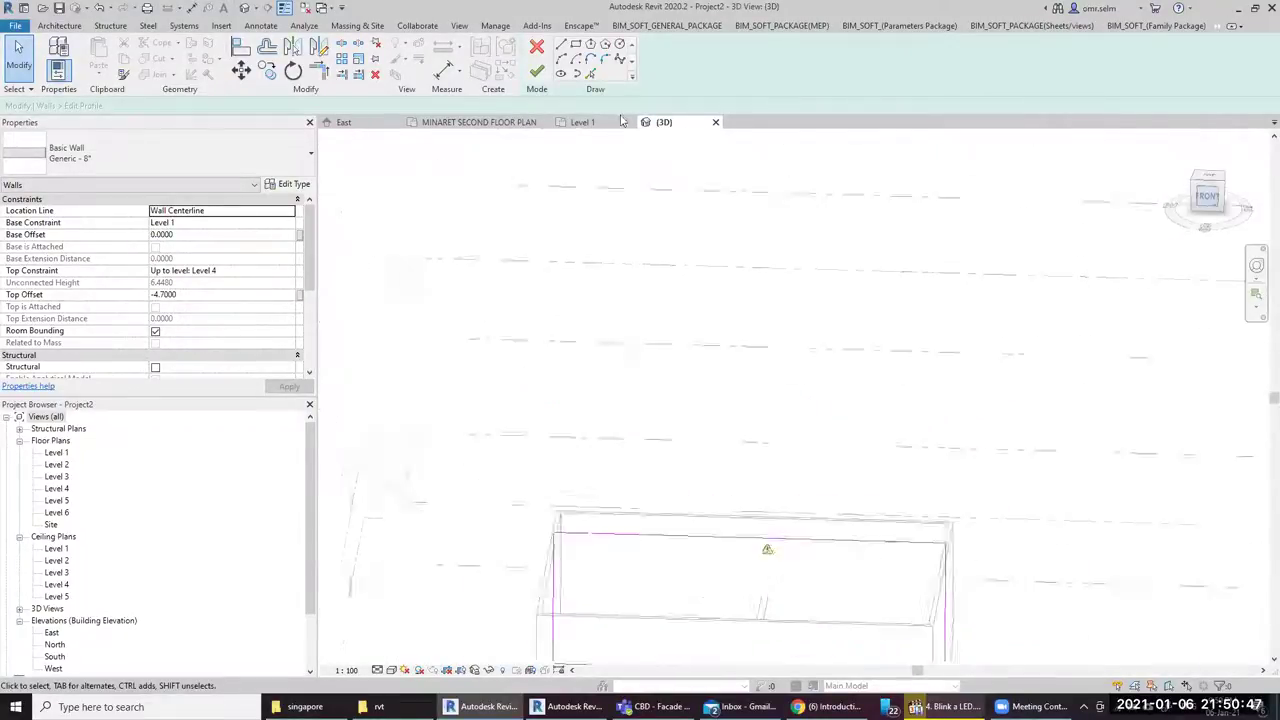
pyautogui.click(620, 44)
pyautogui.scroll(3, 714, 463)
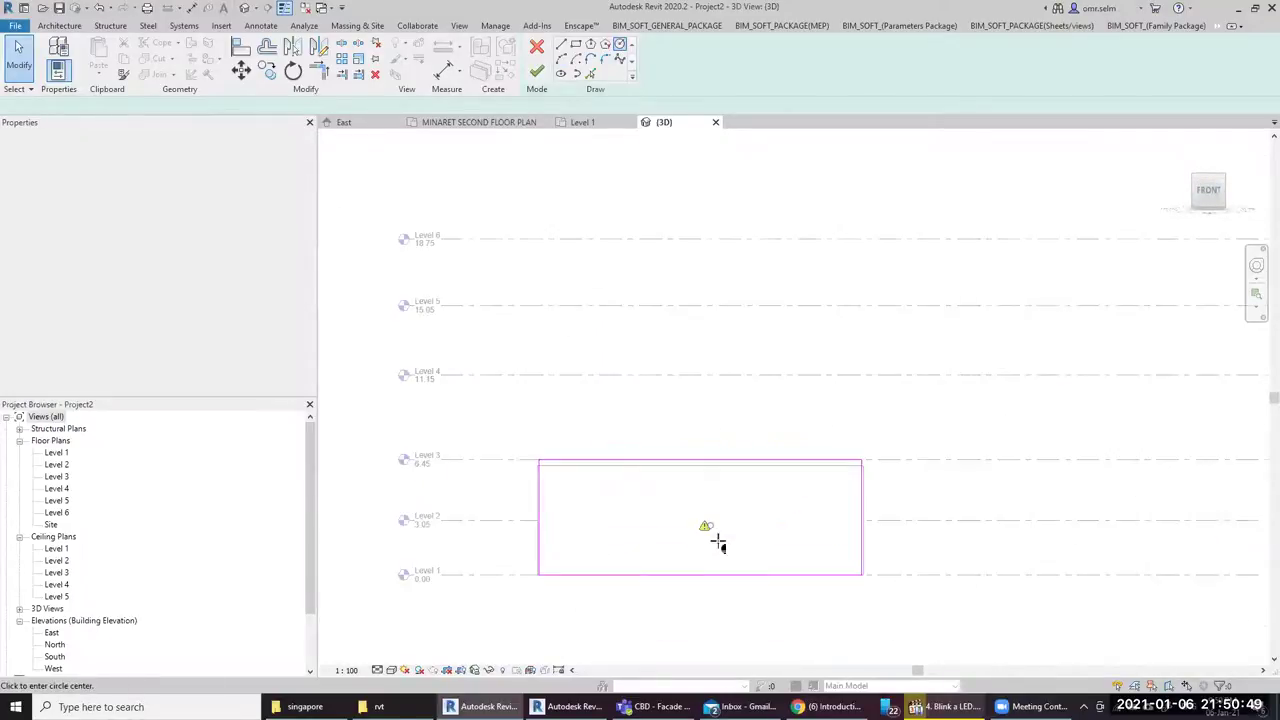
pyautogui.scroll(3, 703, 555)
pyautogui.click(663, 538)
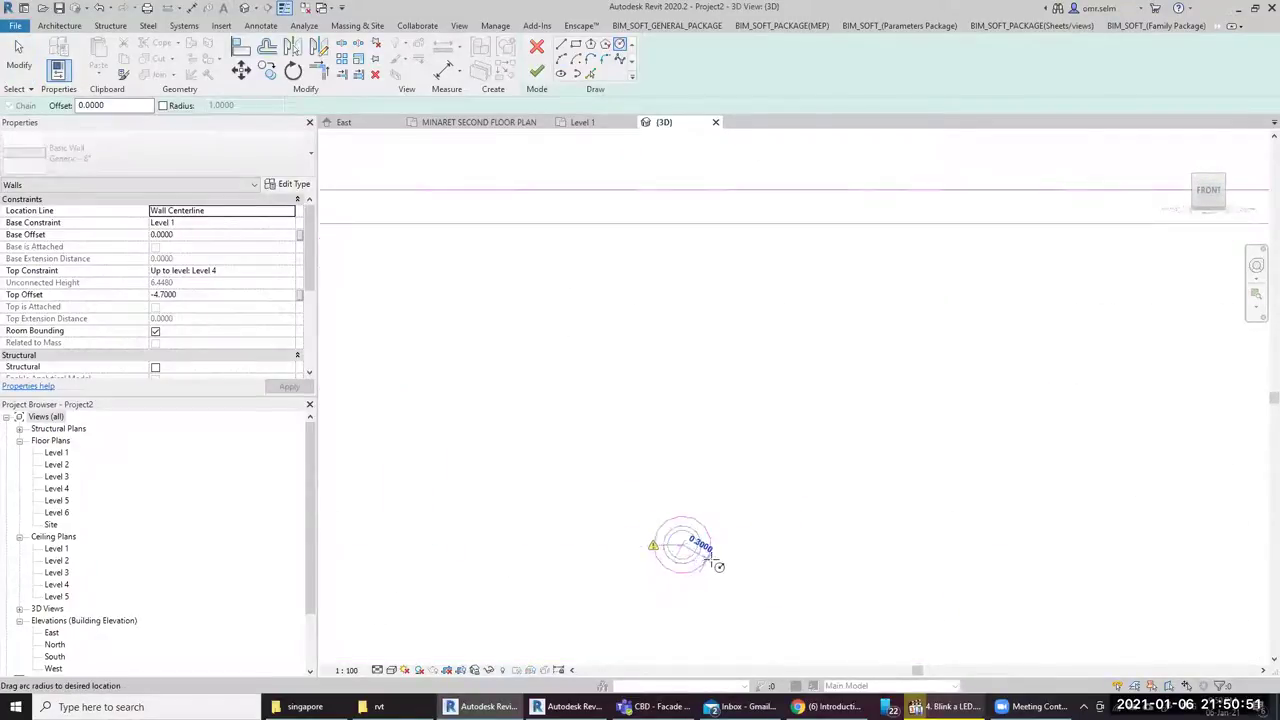
pyautogui.click(697, 541)
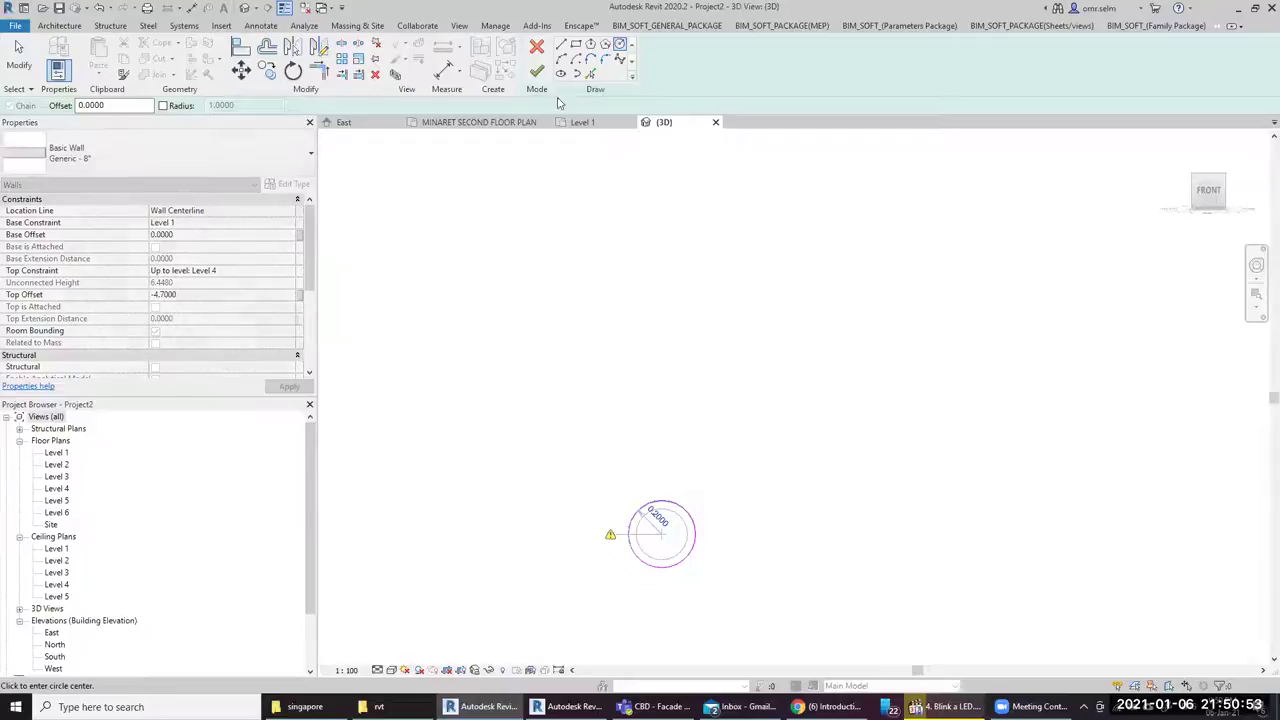
pyautogui.scroll(-4, 726, 331)
pyautogui.scroll(-1, 806, 337)
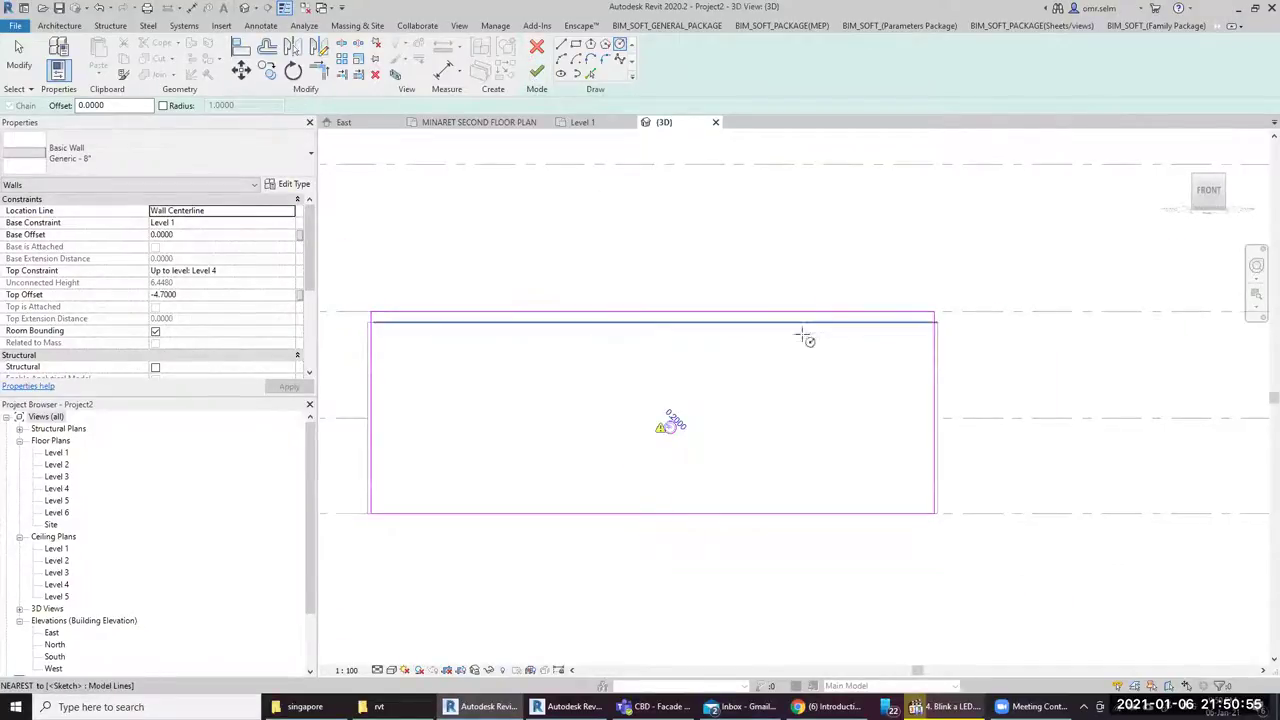
pyautogui.press('Escape')
pyautogui.press('Escape')
# Replace the back wall's flat top with a corner-to-corner arc and finish the sketch
pyautogui.click(740, 314)
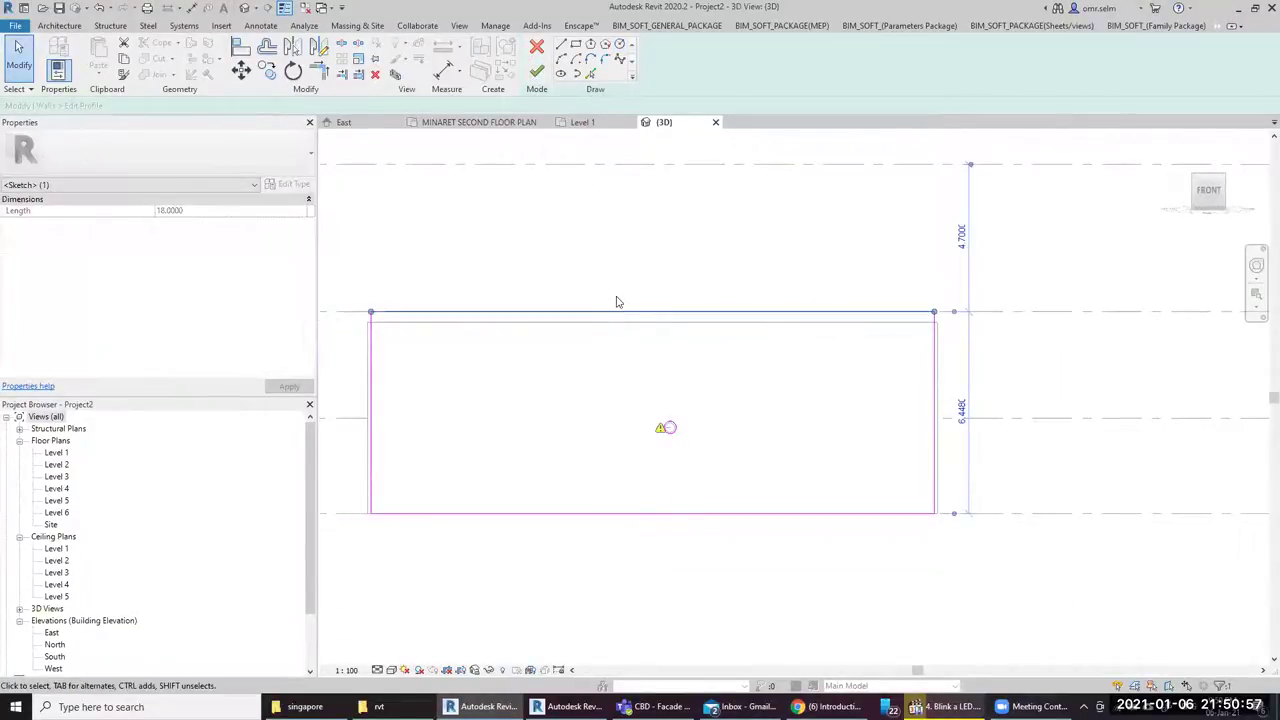
pyautogui.press('Escape')
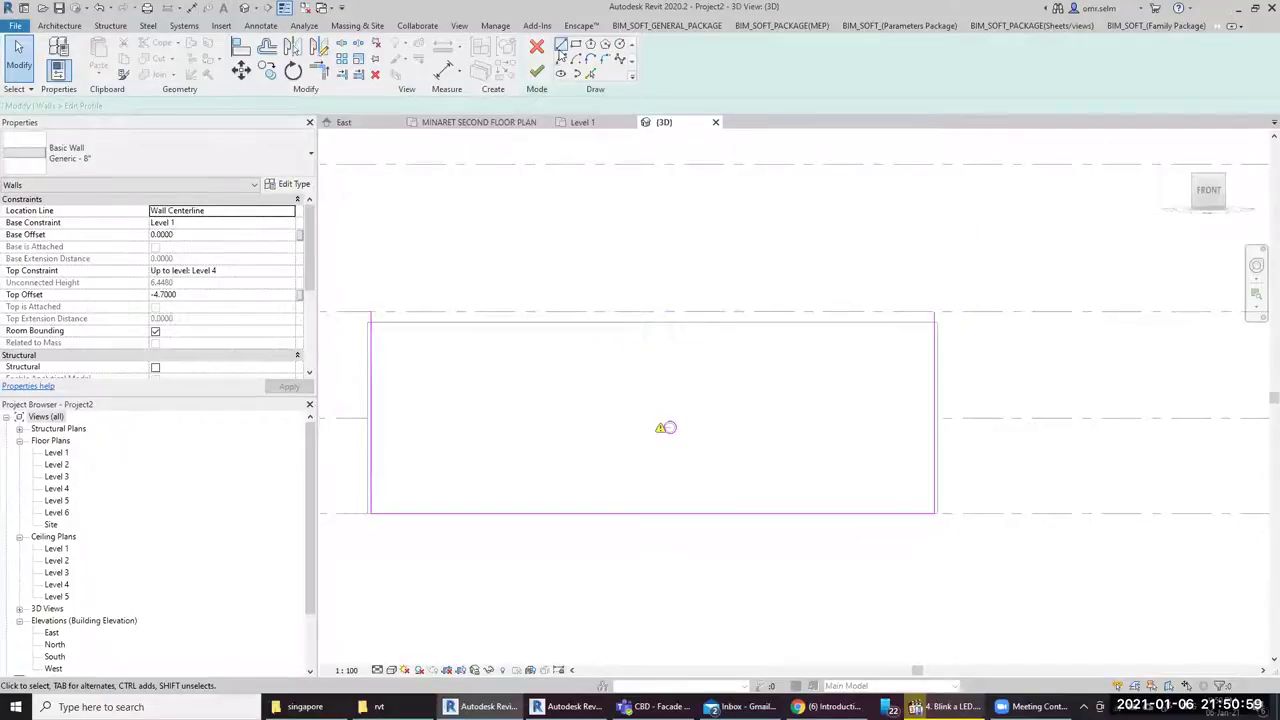
pyautogui.press('l')
pyautogui.press('i')
pyautogui.click(371, 313)
pyautogui.click(935, 313)
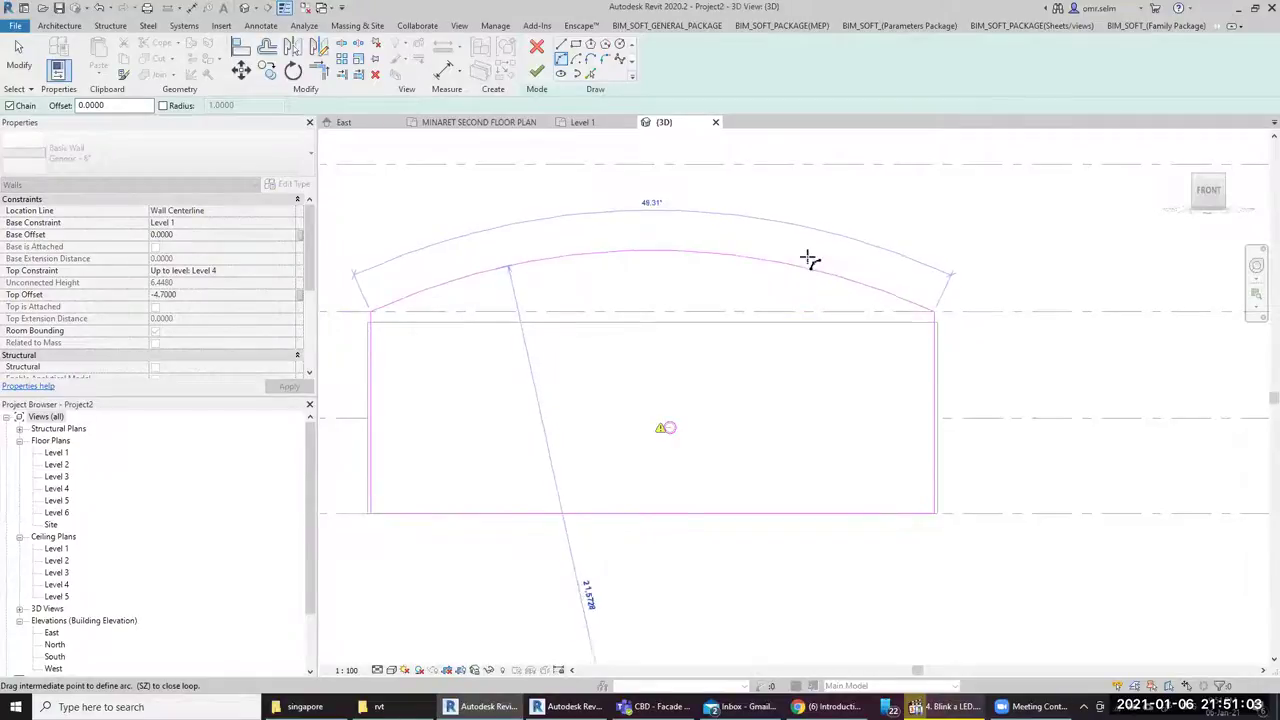
pyautogui.click(808, 262)
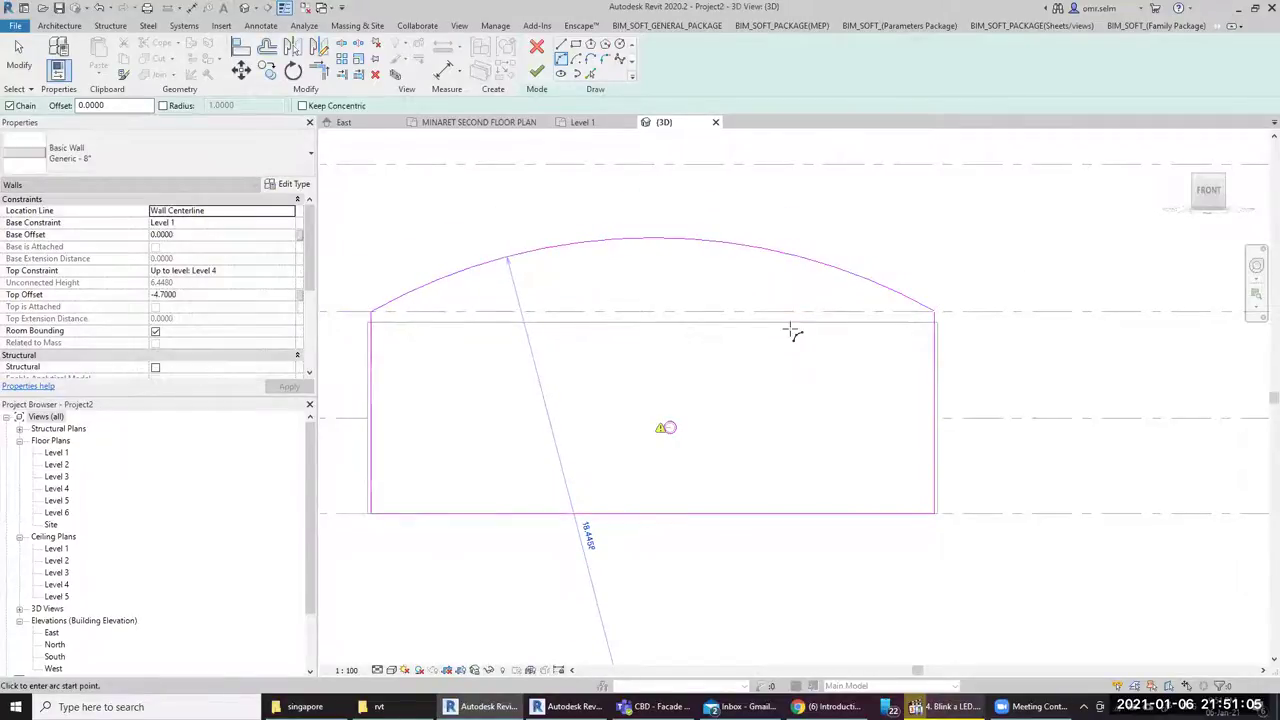
pyautogui.click(537, 76)
# Check the arched wall in 3D, then open the front wall's profile for editing
pyautogui.moveTo(960, 420)
pyautogui.keyDown('shift'); pyautogui.mouseDown(button='middle')
pyautogui.moveTo(919, 458)
pyautogui.moveTo(1040, 330)
pyautogui.mouseUp(button='middle'); pyautogui.keyUp('shift')
pyautogui.click(1207, 193)
pyautogui.click(537, 65)
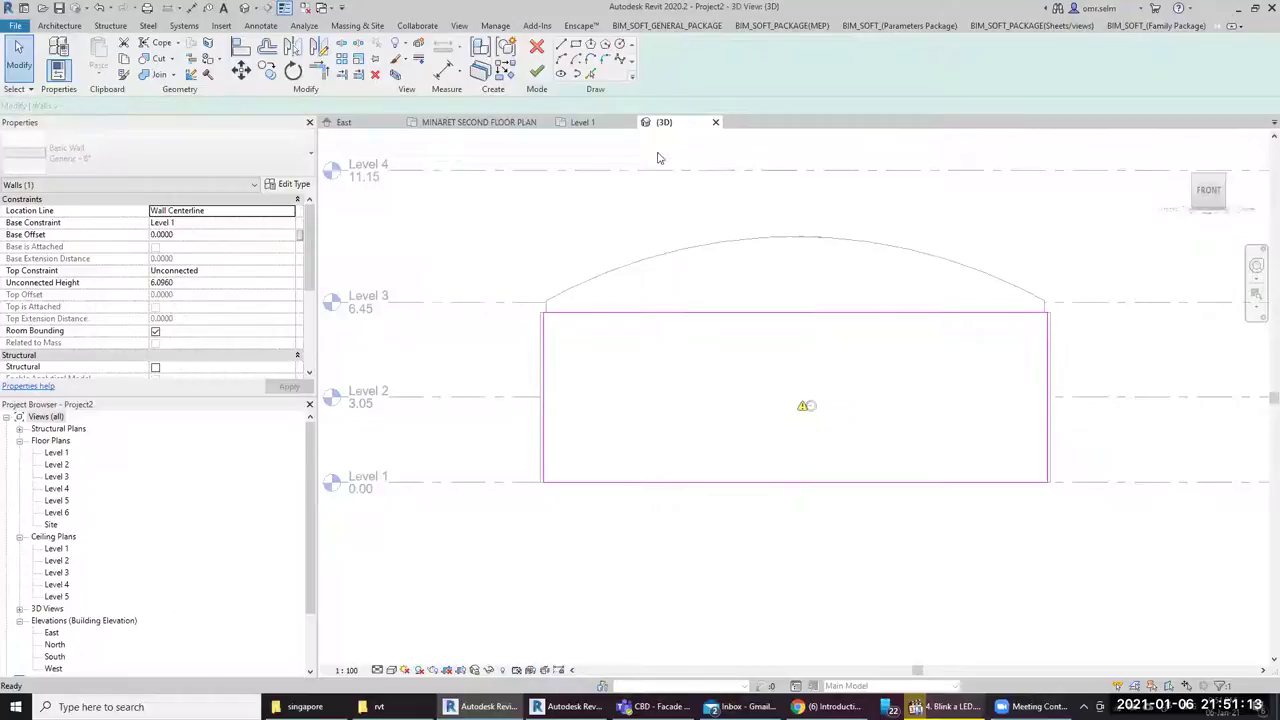
# Draw a 0.2000 radius circle around the duct in the front wall's profile
pyautogui.click(619, 47)
pyautogui.scroll(3, 843, 429)
pyautogui.scroll(2, 766, 357)
pyautogui.click(744, 374)
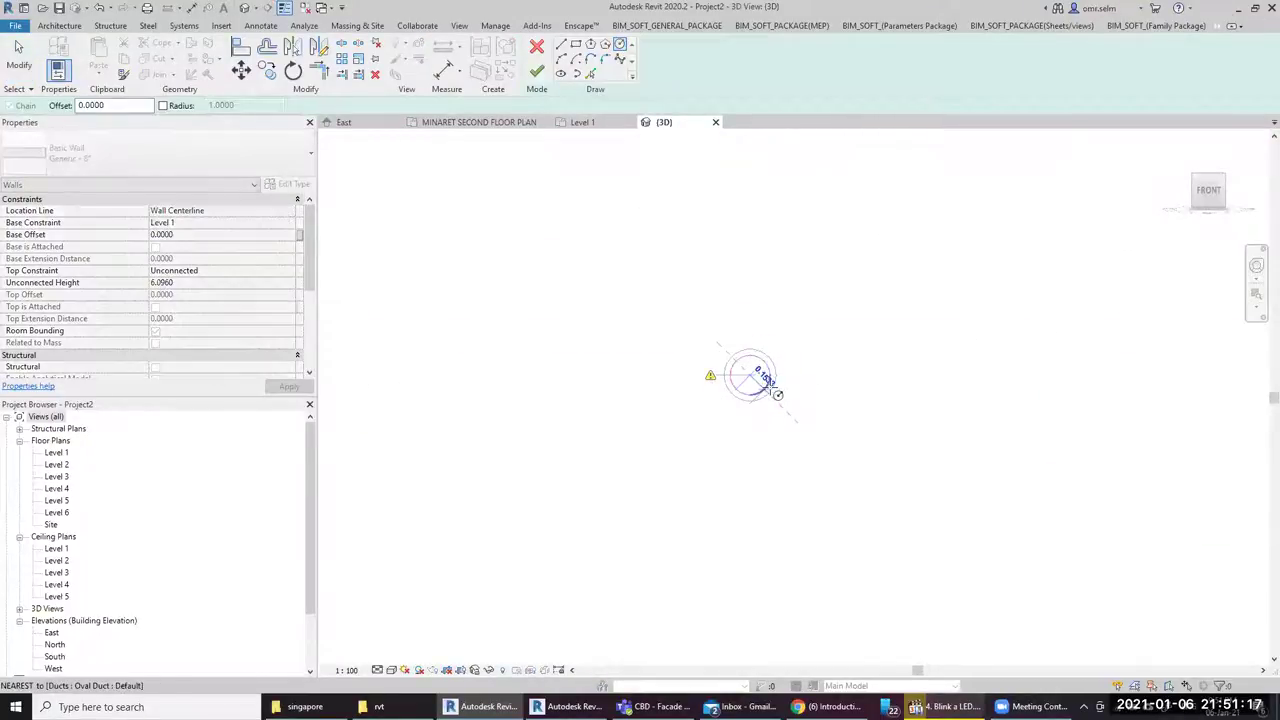
pyautogui.scroll(3, 770, 388)
pyautogui.click(767, 379)
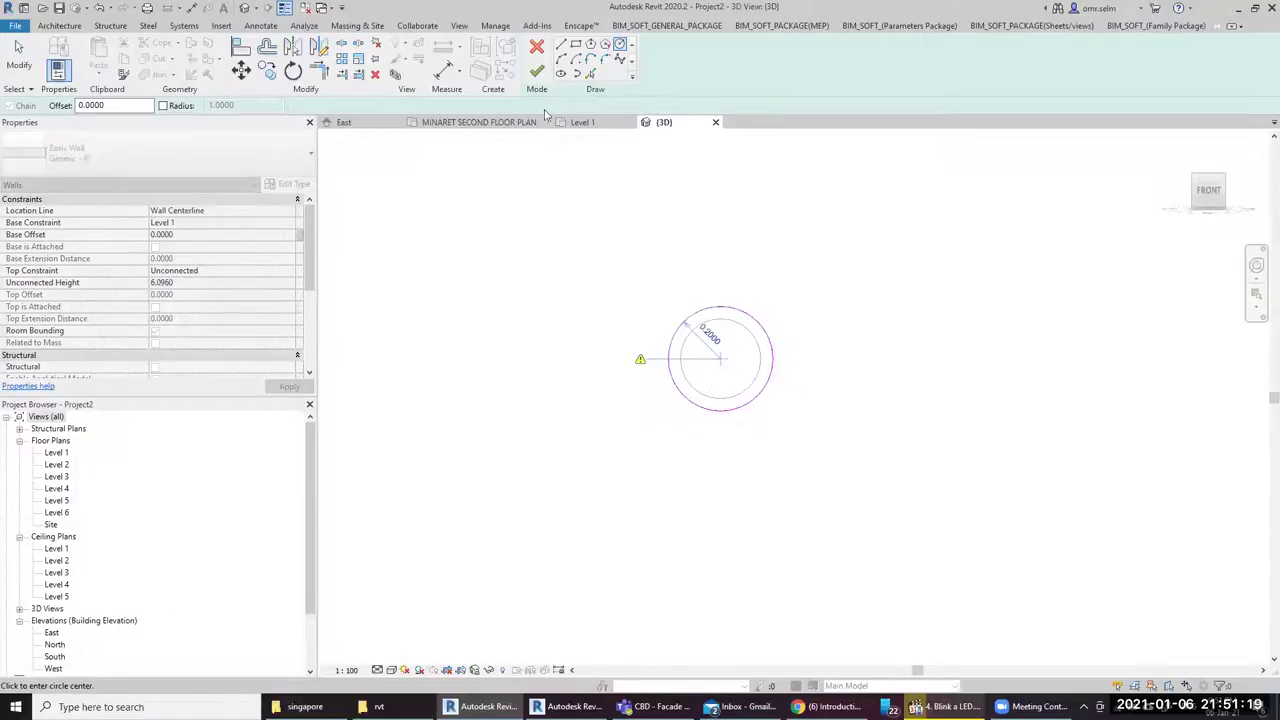
pyautogui.scroll(-3, 782, 510)
pyautogui.scroll(-2, 779, 515)
pyautogui.scroll(-1, 777, 500)
pyautogui.press('Escape')
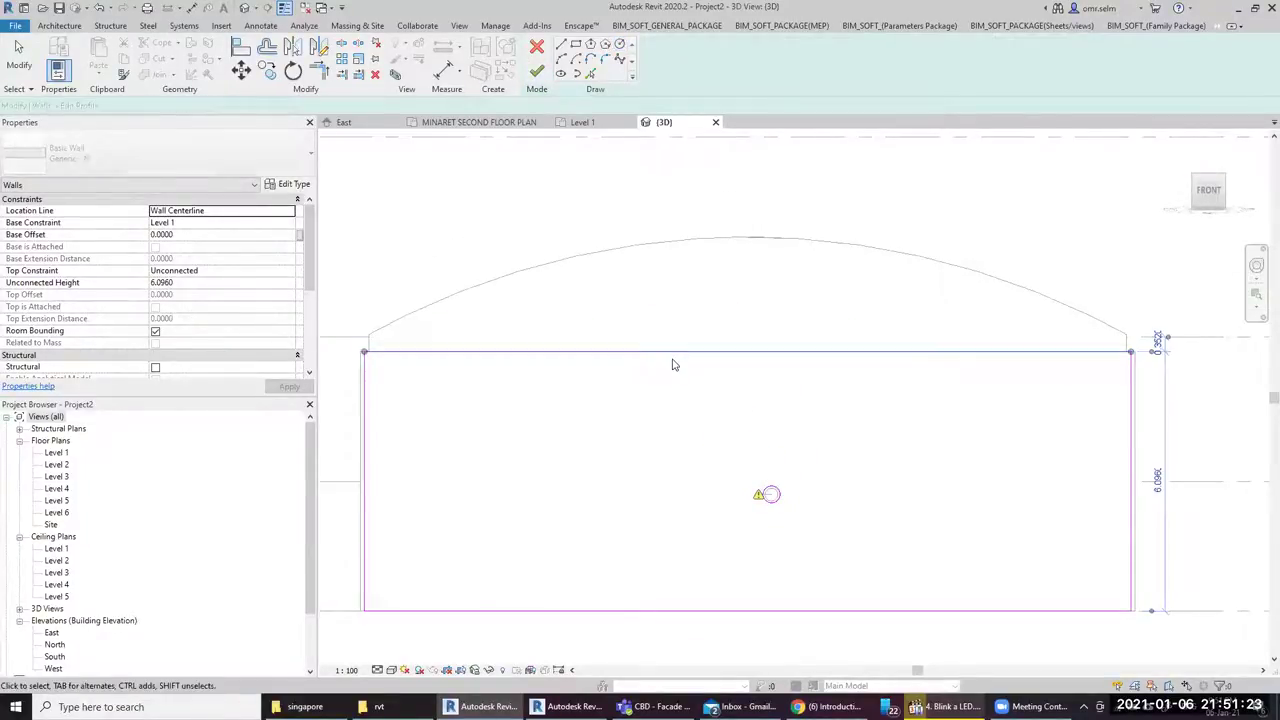
# Replace the top line with a chain of alternating up and down arcs, then finish the sketch
pyautogui.click(675, 352)
pyautogui.press('Escape')
pyautogui.click(561, 60)
pyautogui.click(364, 352)
pyautogui.click(473, 352)
pyautogui.click(420, 340)
pyautogui.click(585, 356)
pyautogui.click(684, 358)
pyautogui.click(686, 357)
pyautogui.click(765, 357)
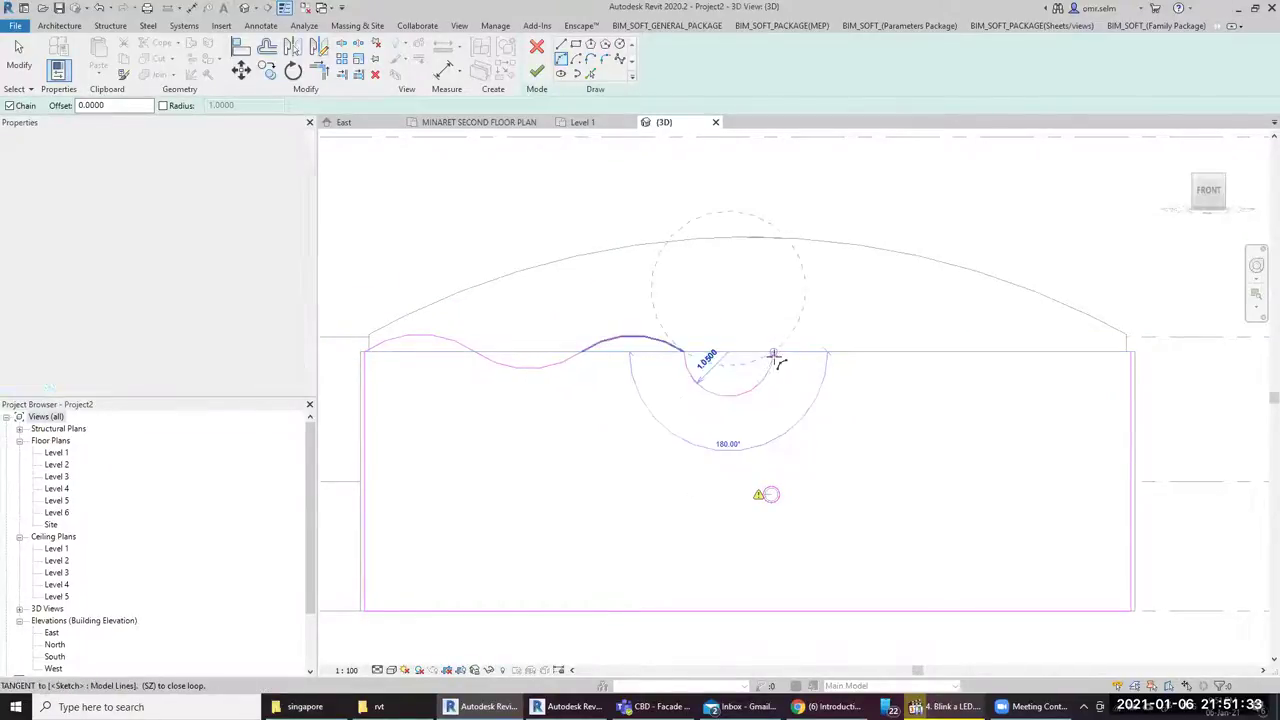
pyautogui.click(773, 355)
pyautogui.click(870, 350)
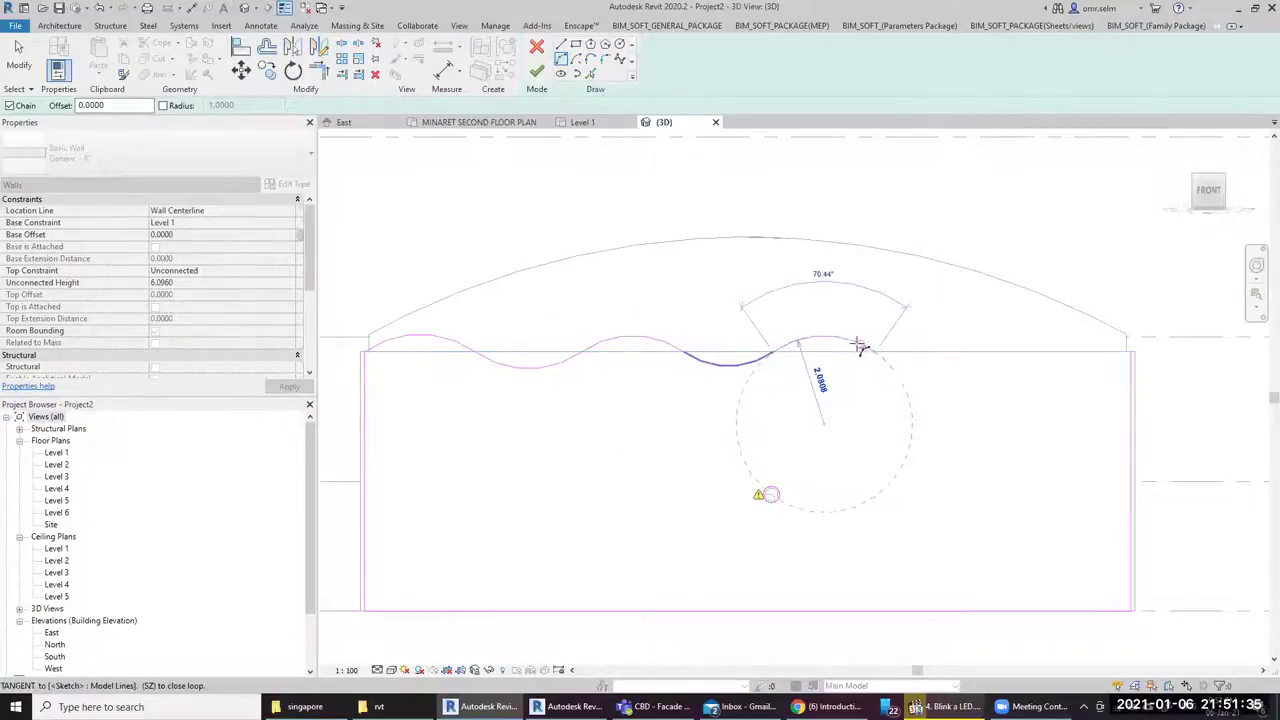
pyautogui.click(993, 350)
pyautogui.click(1080, 337)
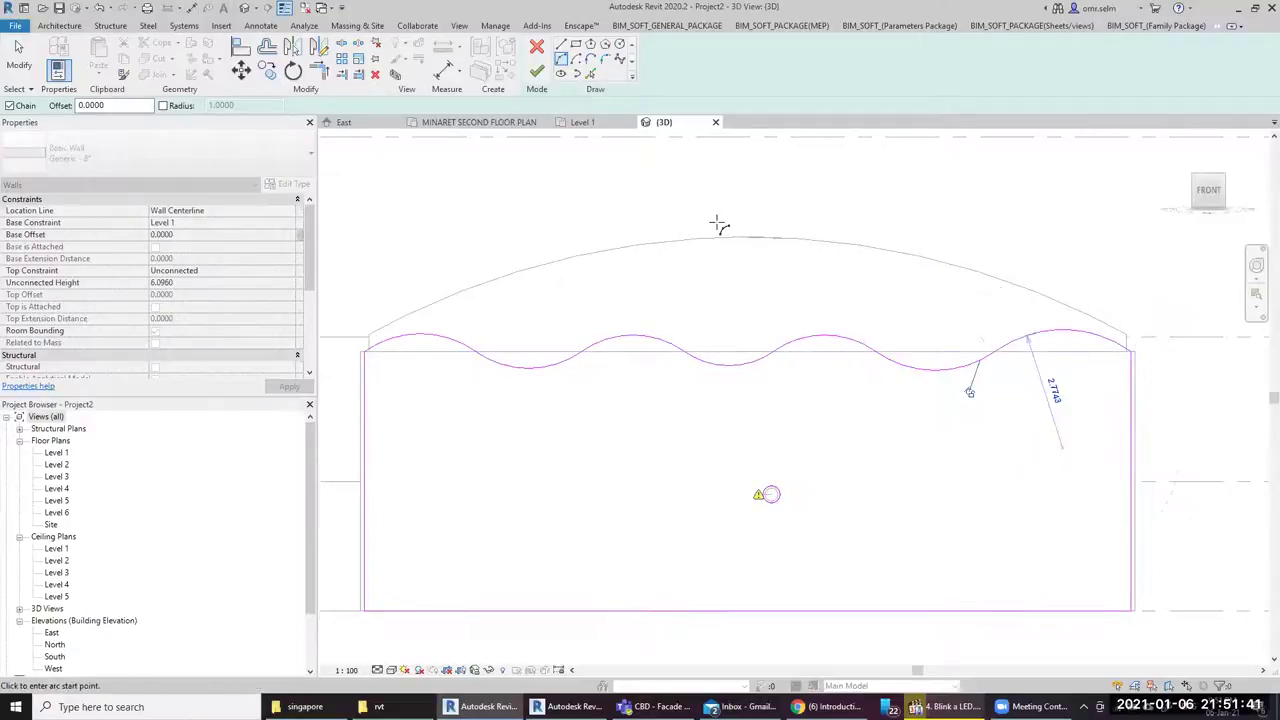
pyautogui.click(537, 72)
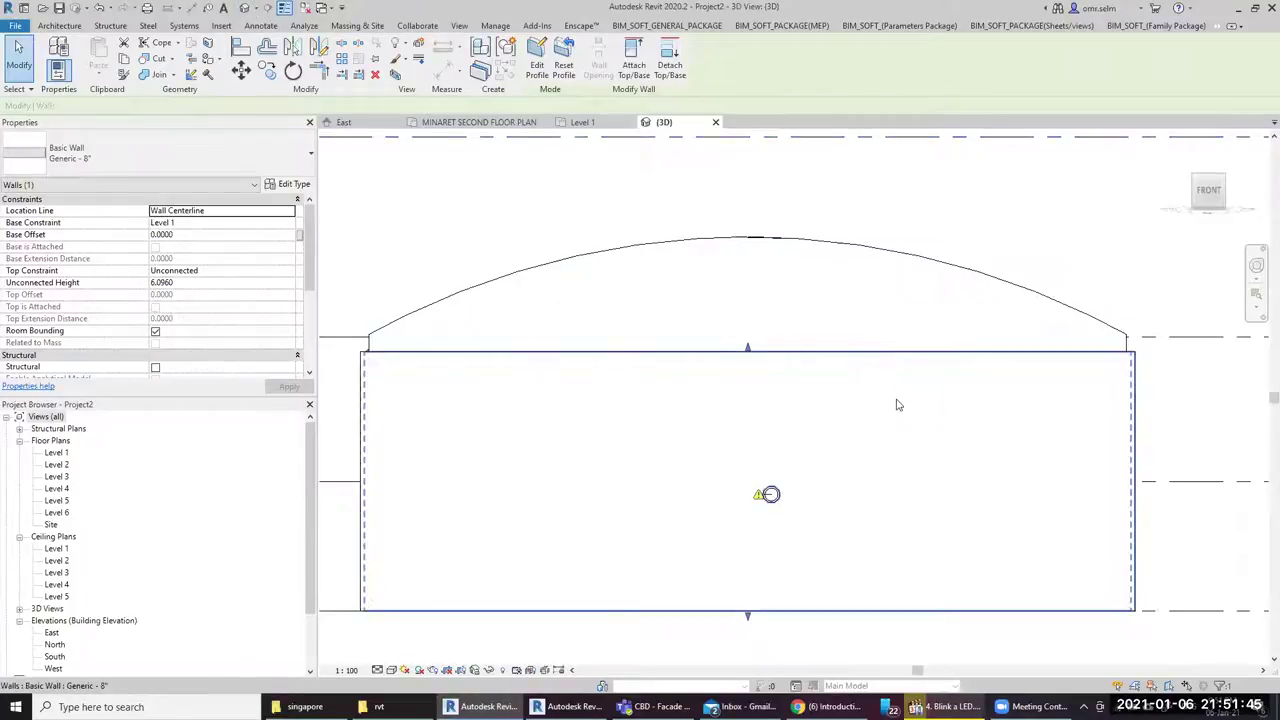
# Rerun the Ducts-against-Walls interference check on the reshaped walls, which now finds no interference
pyautogui.moveTo(900, 404)
pyautogui.keyDown('shift'); pyautogui.mouseDown(button='middle')
pyautogui.moveTo(544, 551)
pyautogui.moveTo(1035, 287)
pyautogui.mouseUp(button='middle'); pyautogui.keyUp('shift')
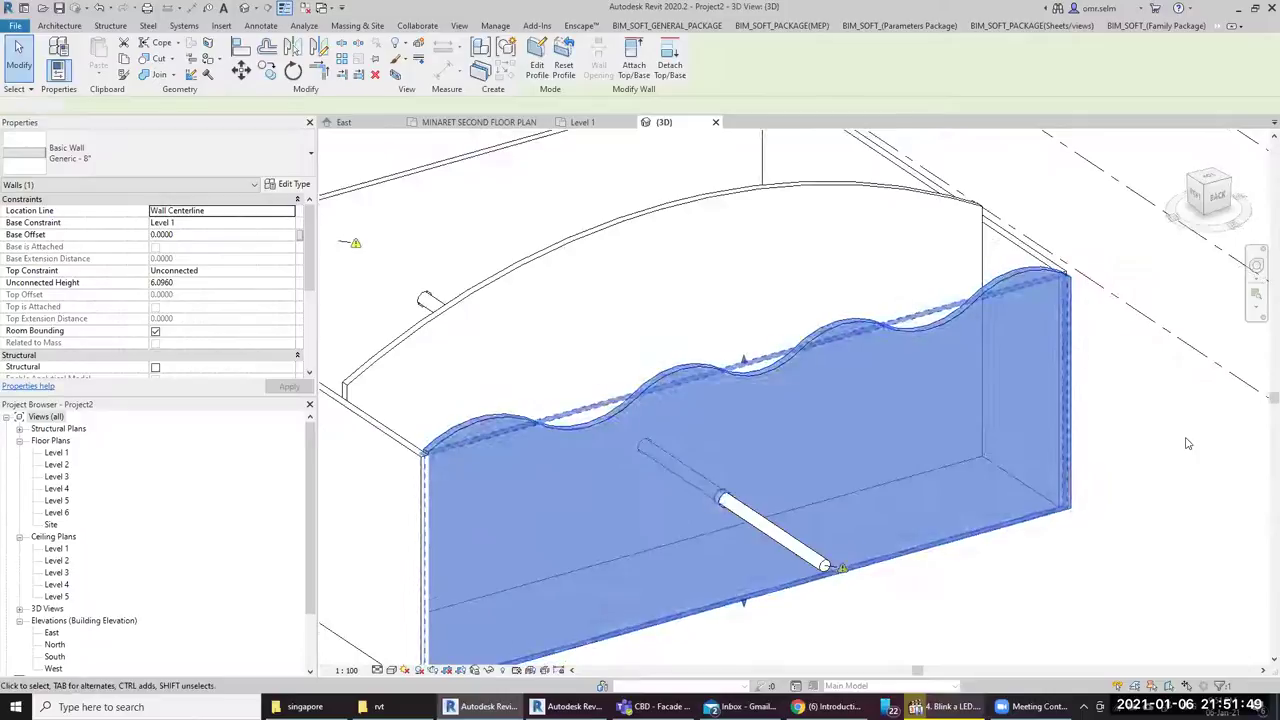
pyautogui.press('Escape')
pyautogui.scroll(-3, 615, 507)
pyautogui.scroll(-2, 700, 510)
pyautogui.moveTo(1100, 528)
pyautogui.mouseDown(button='middle')
pyautogui.moveTo(948, 503)
pyautogui.moveTo(938, 513)
pyautogui.mouseUp(button='middle')
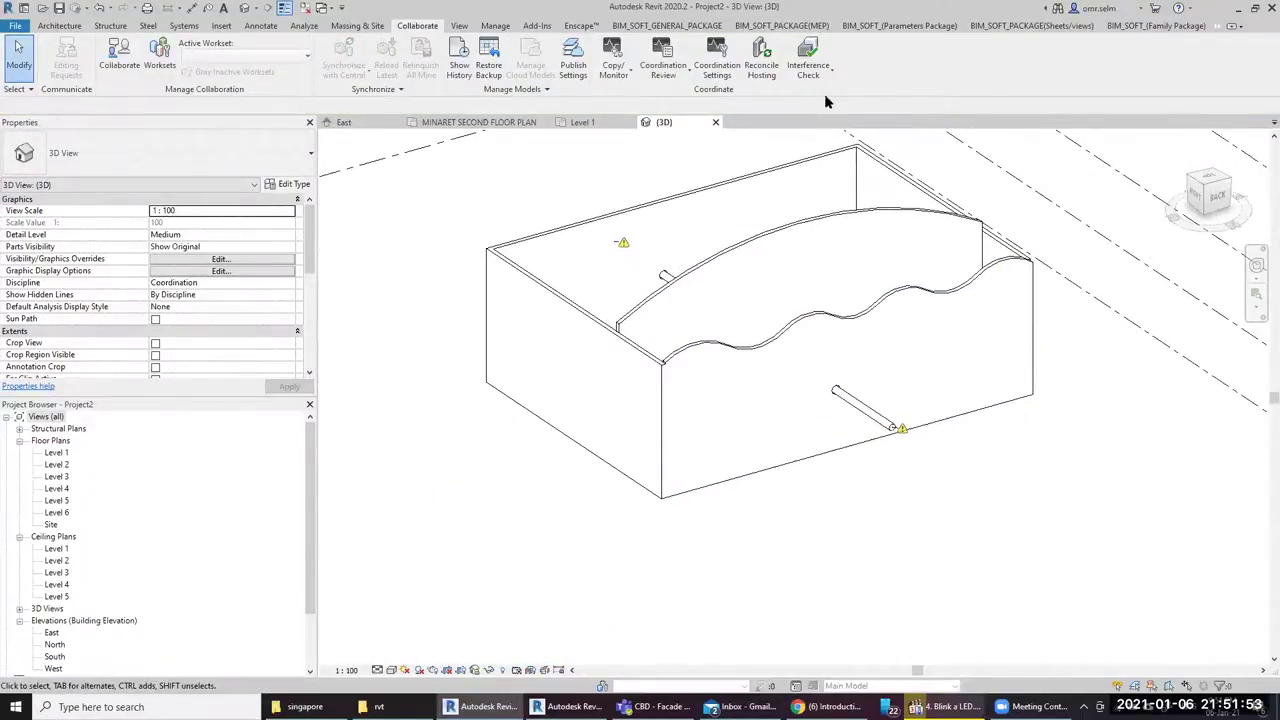
pyautogui.click(808, 70)
pyautogui.click(840, 91)
pyautogui.click(486, 211)
pyautogui.click(663, 222)
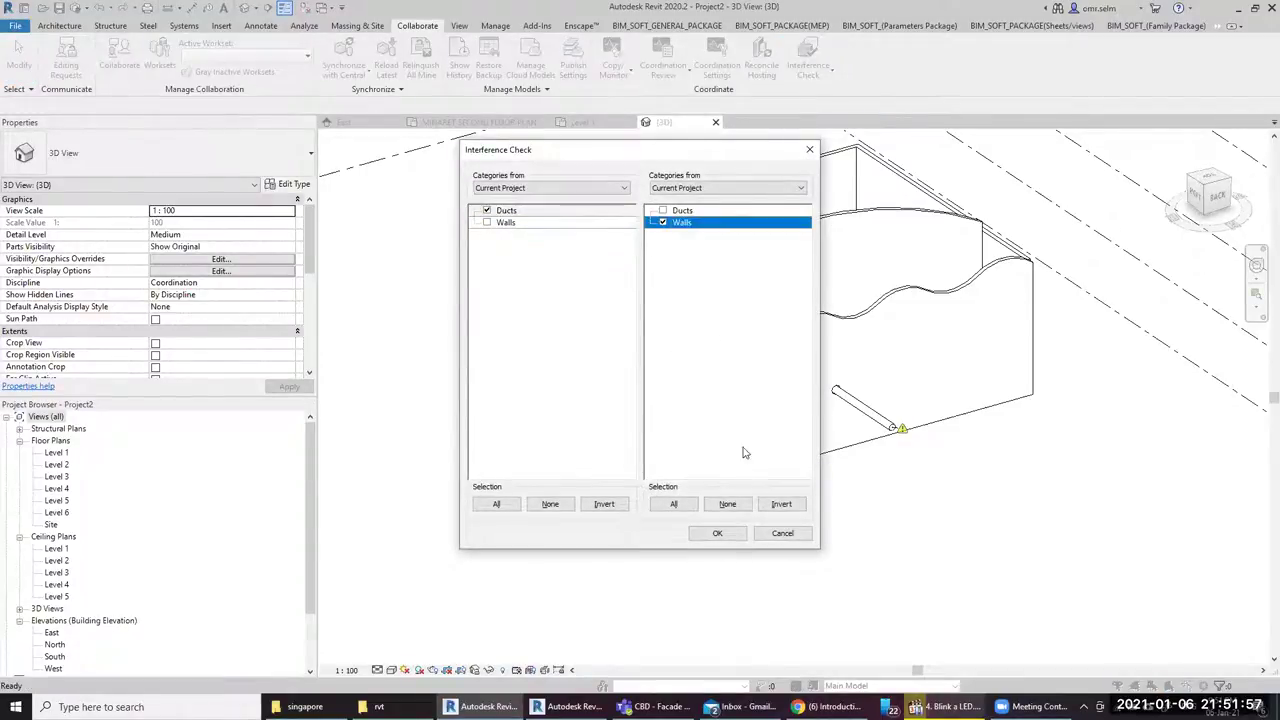
pyautogui.click(717, 533)
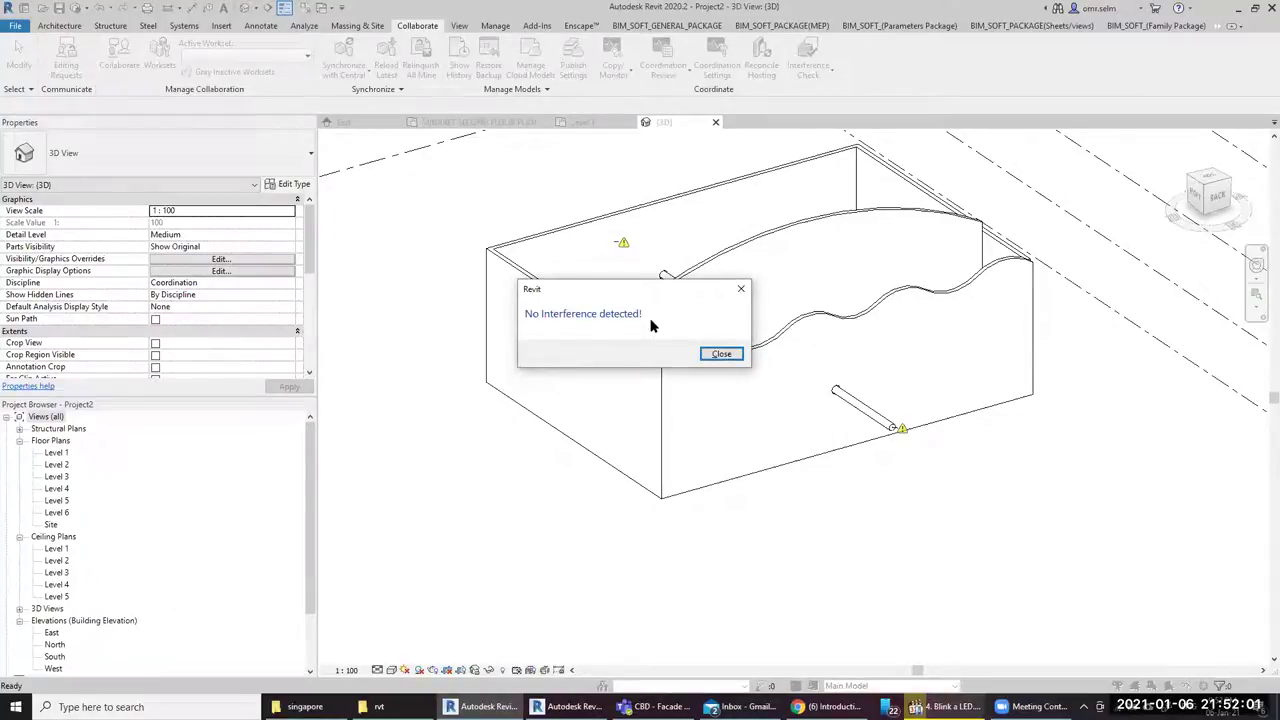
pyautogui.click(720, 354)
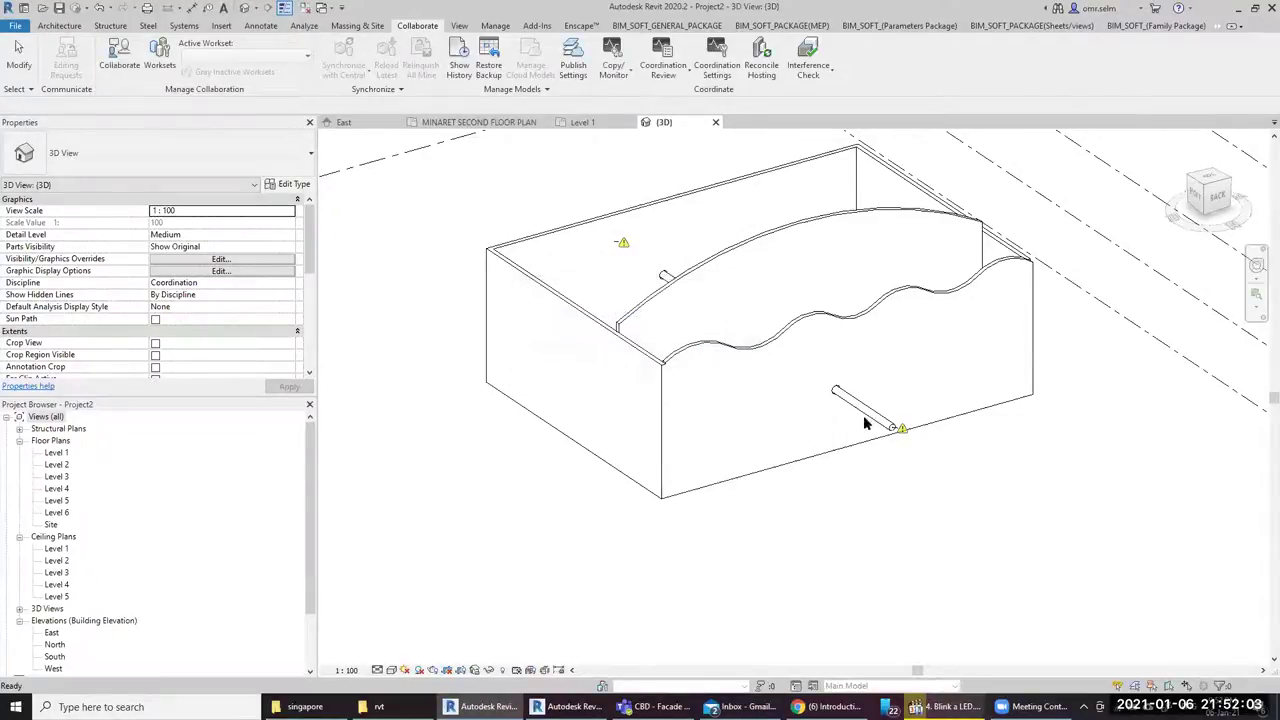
pyautogui.scroll(1, 600, 243)
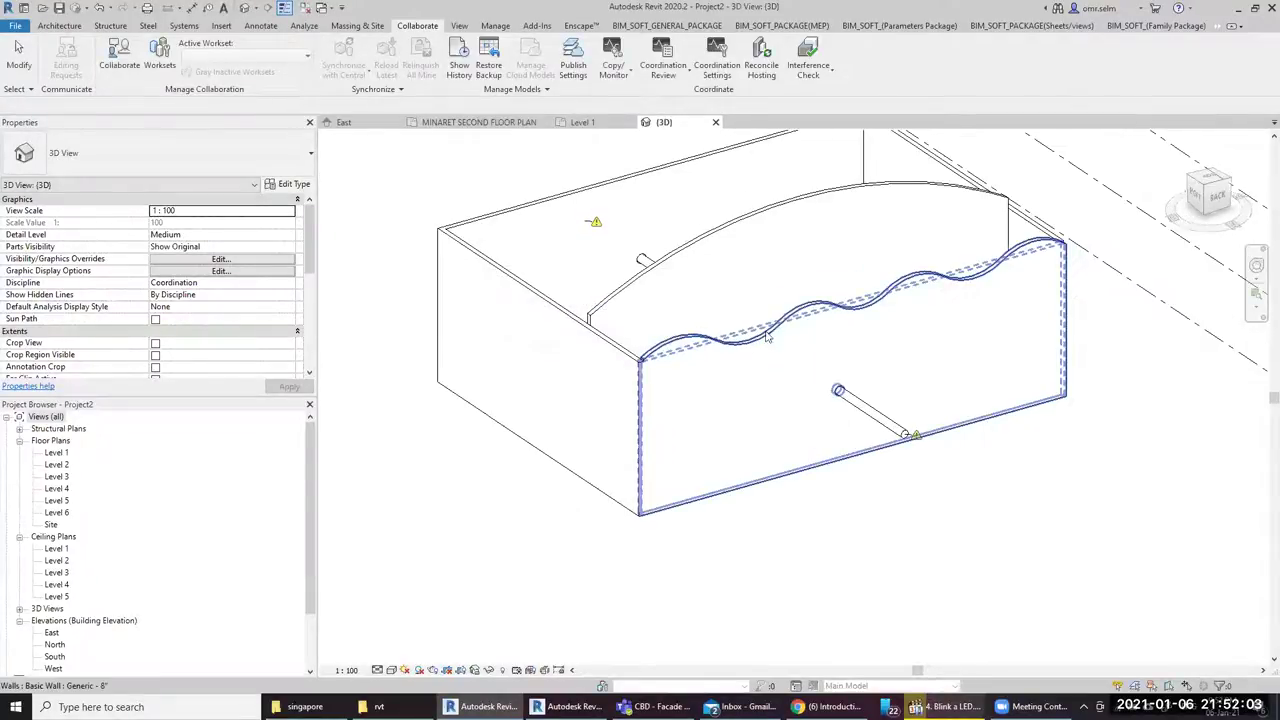
pyautogui.click(603, 216)
pyautogui.scroll(1, 915, 445)
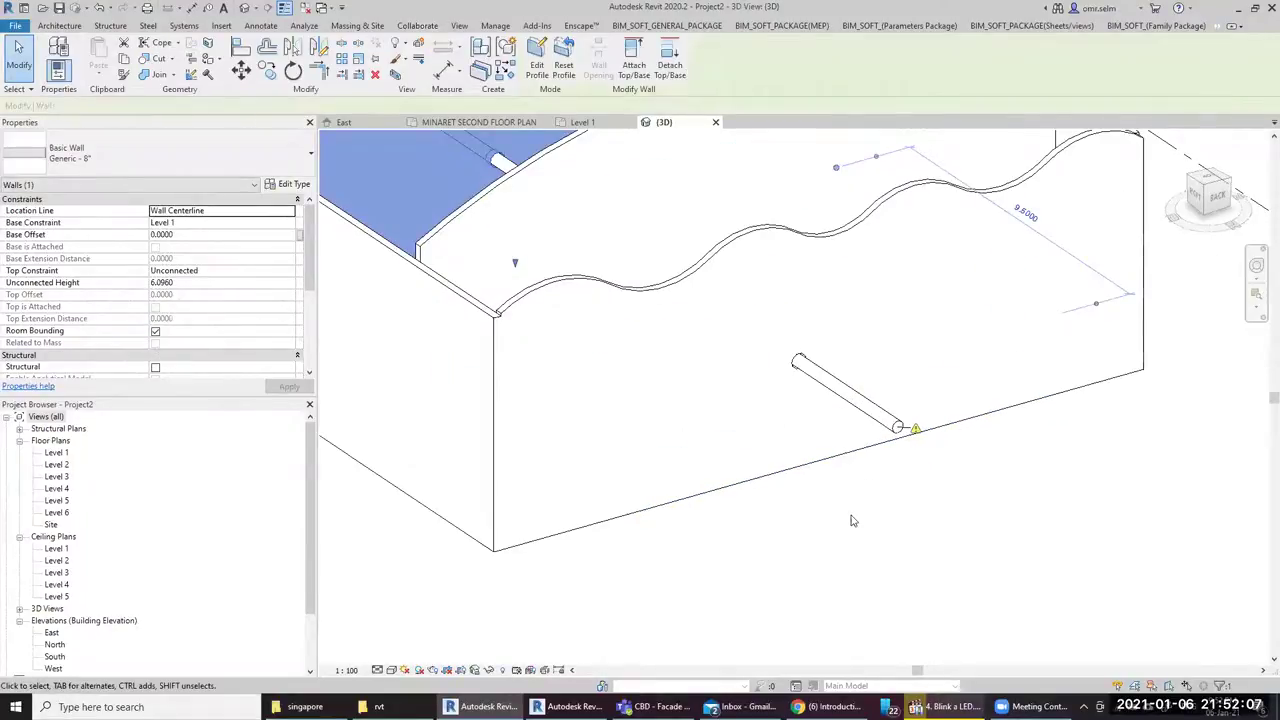
pyautogui.click(853, 520)
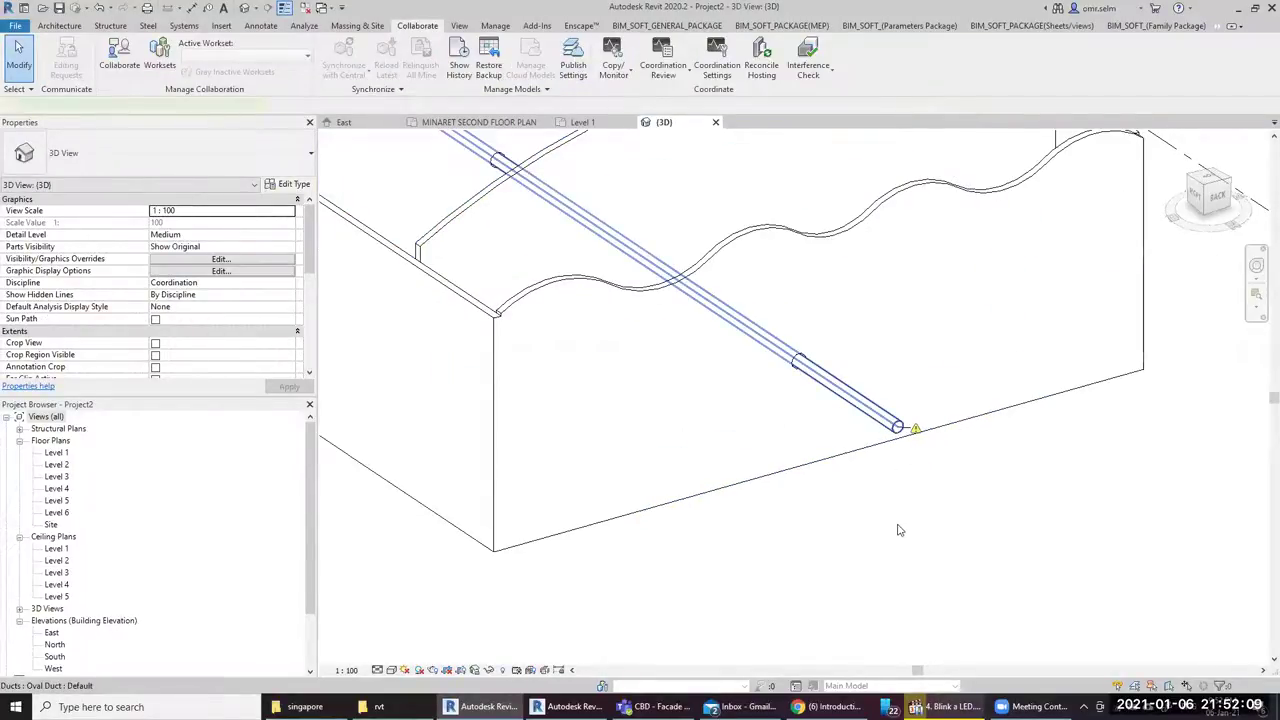
pyautogui.keyDown('shift'); pyautogui.moveTo(898, 530); pyautogui.dragTo(874, 543, button='middle'); pyautogui.keyUp('shift')
pyautogui.click(840, 450)
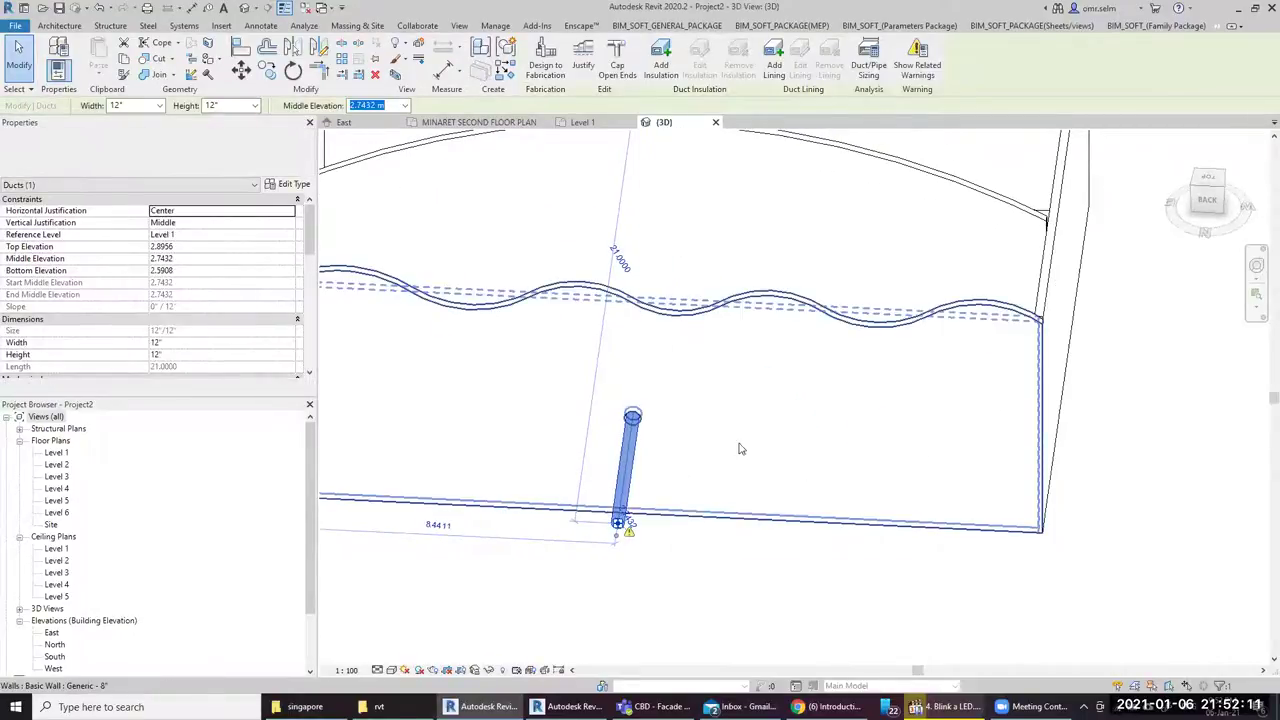
pyautogui.scroll(-3, 900, 500)
pyautogui.scroll(-2, 930, 510)
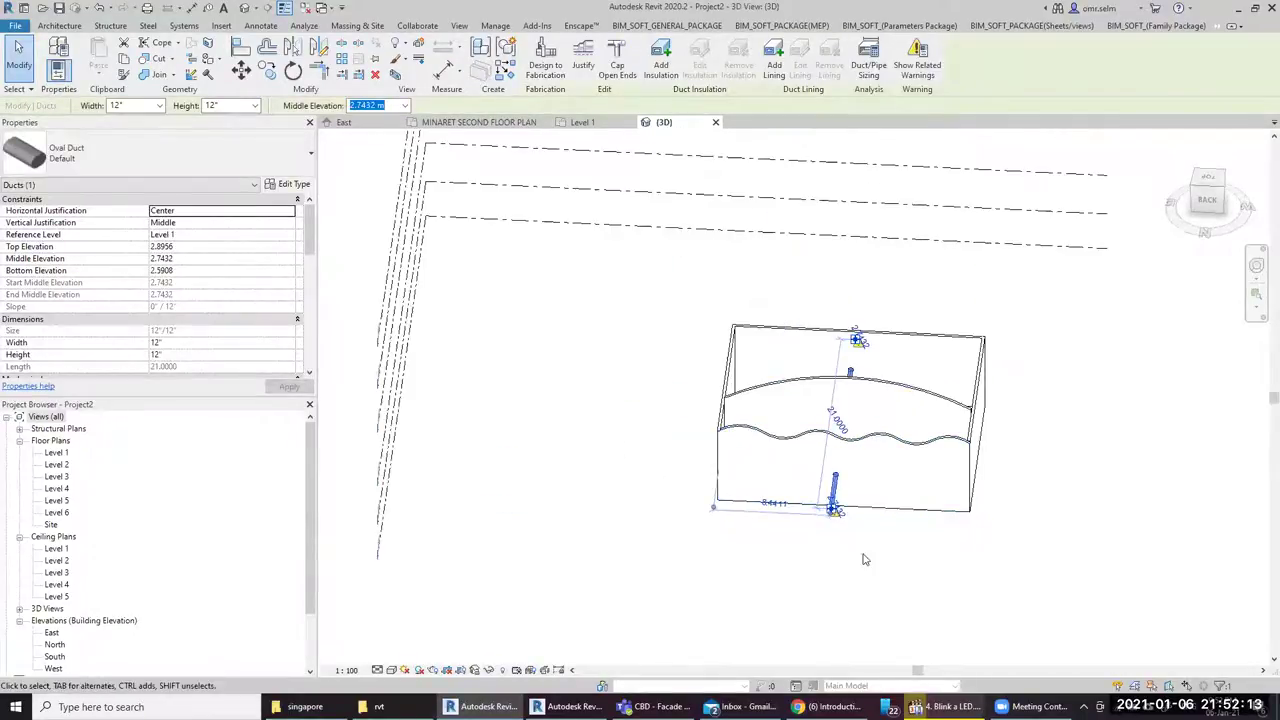
pyautogui.keyDown('shift'); pyautogui.moveTo(720, 580); pyautogui.dragTo(939, 570, button='middle'); pyautogui.keyUp('shift')
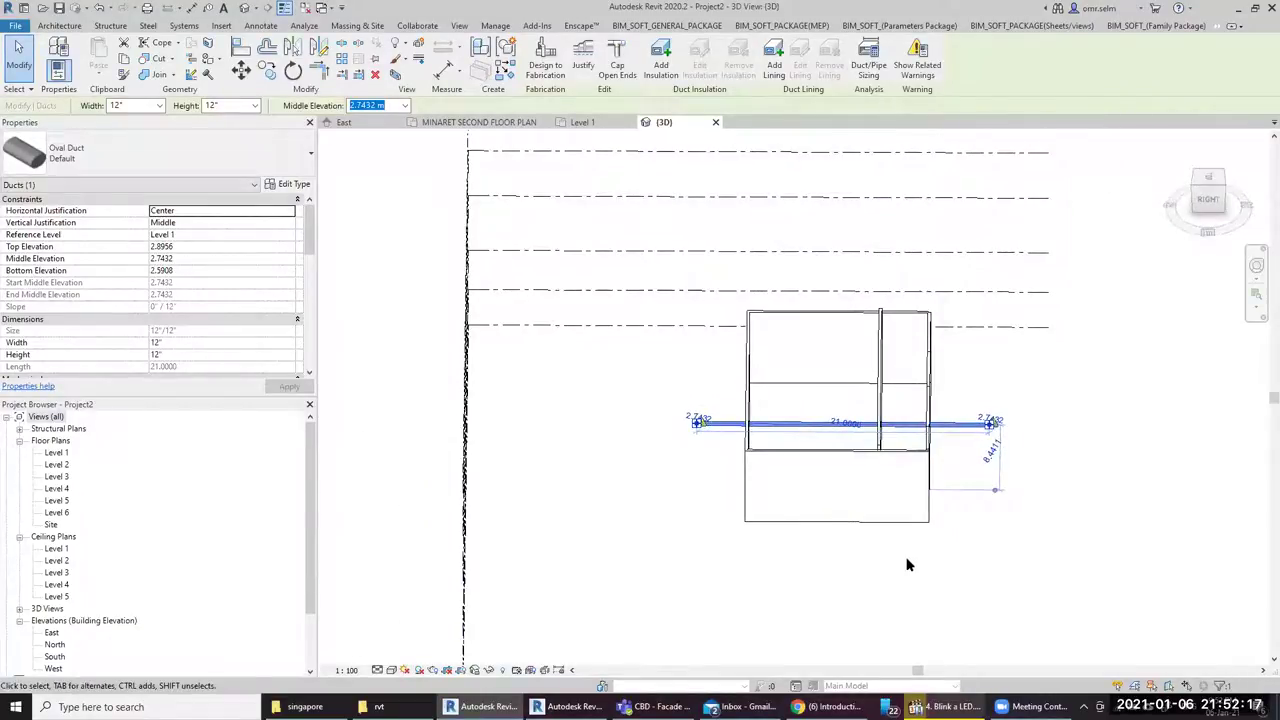
pyautogui.scroll(3, 907, 565)
pyautogui.scroll(2, 534, 275)
pyautogui.click(534, 271)
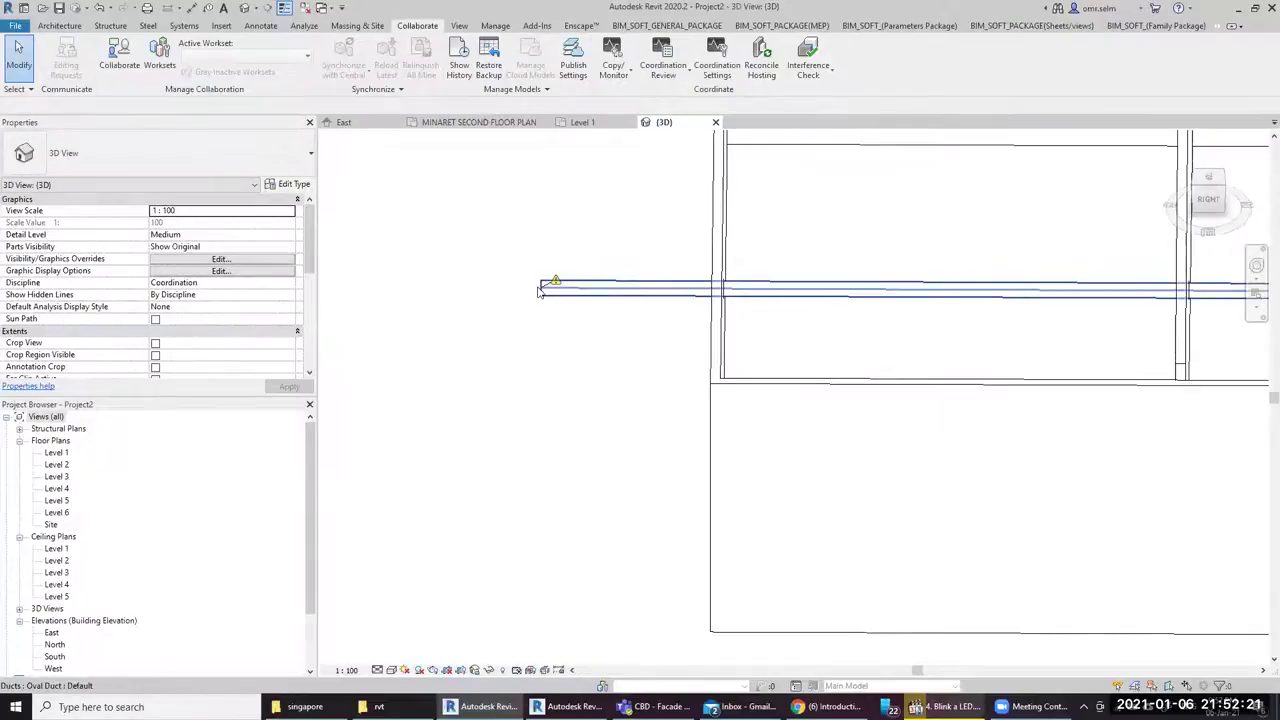
pyautogui.click(560, 284)
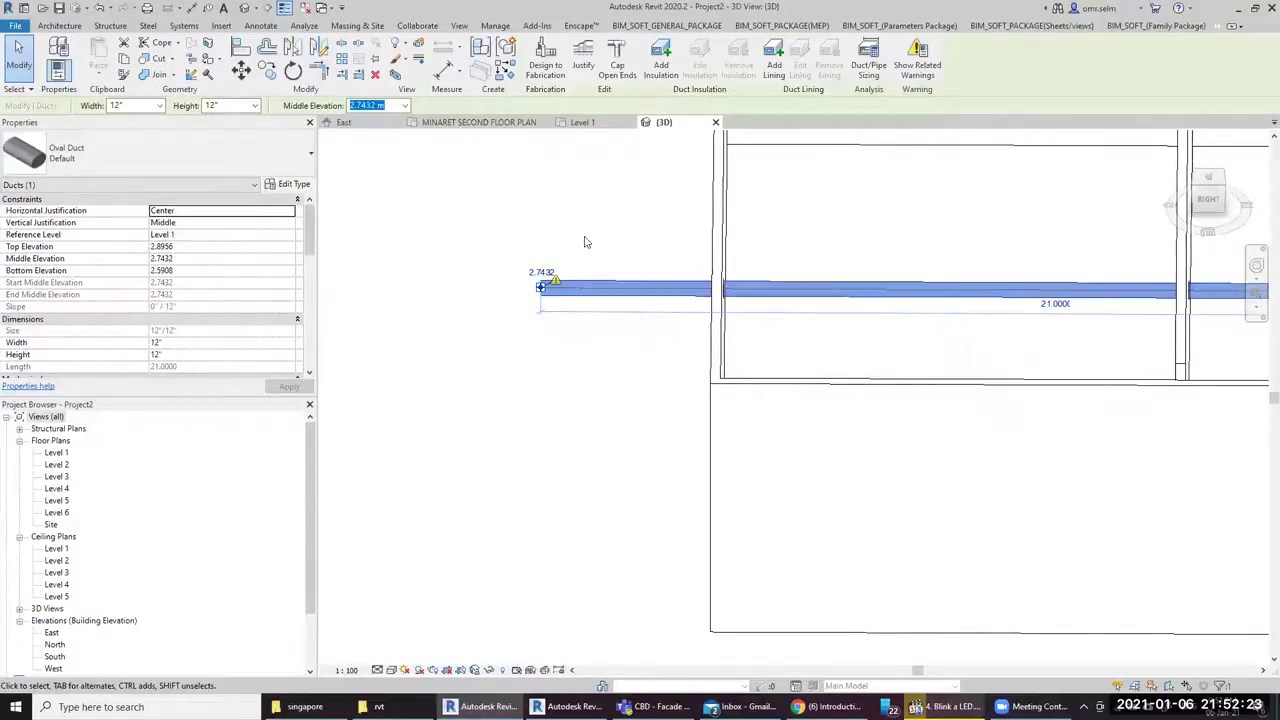
pyautogui.click(565, 307)
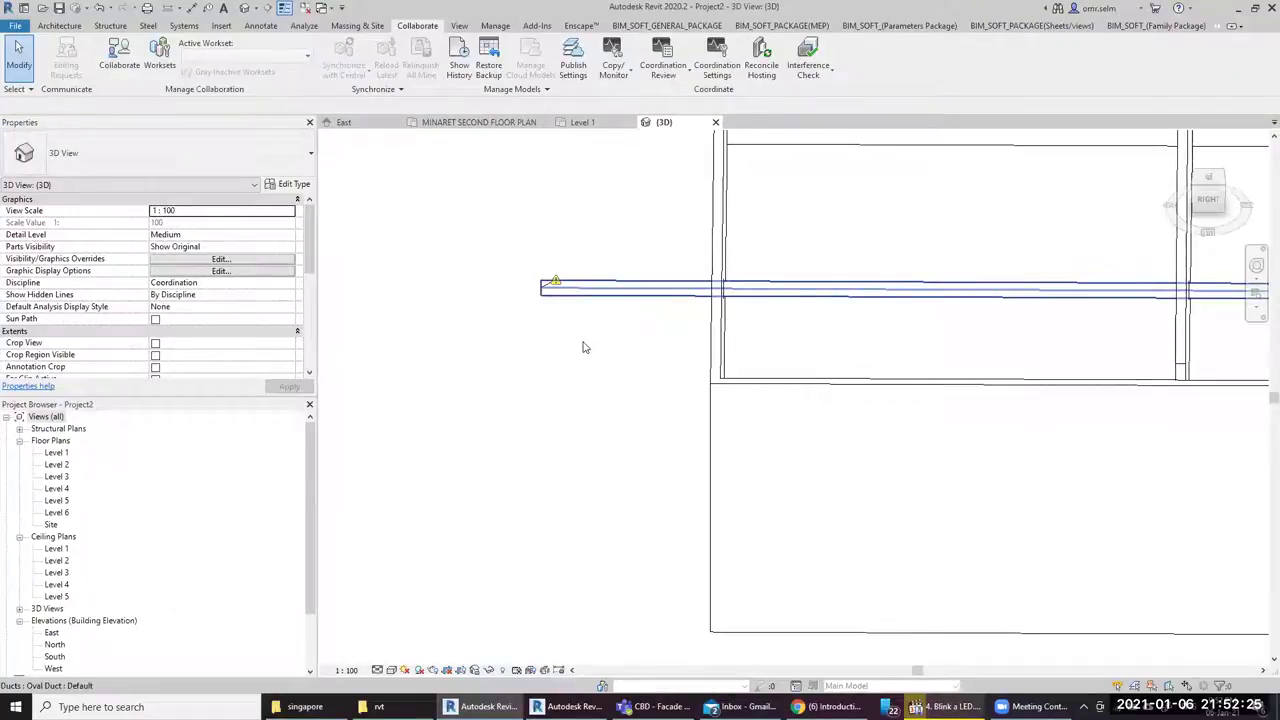
pyautogui.click(595, 285)
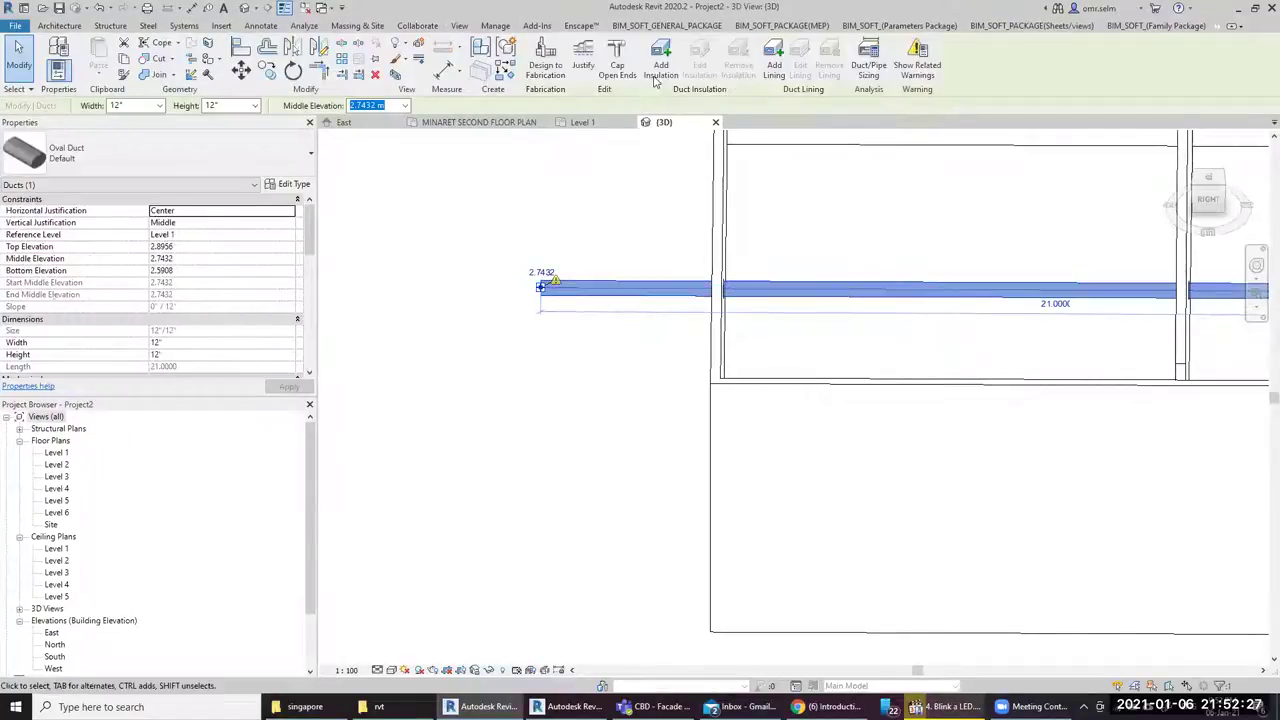
pyautogui.click(627, 67)
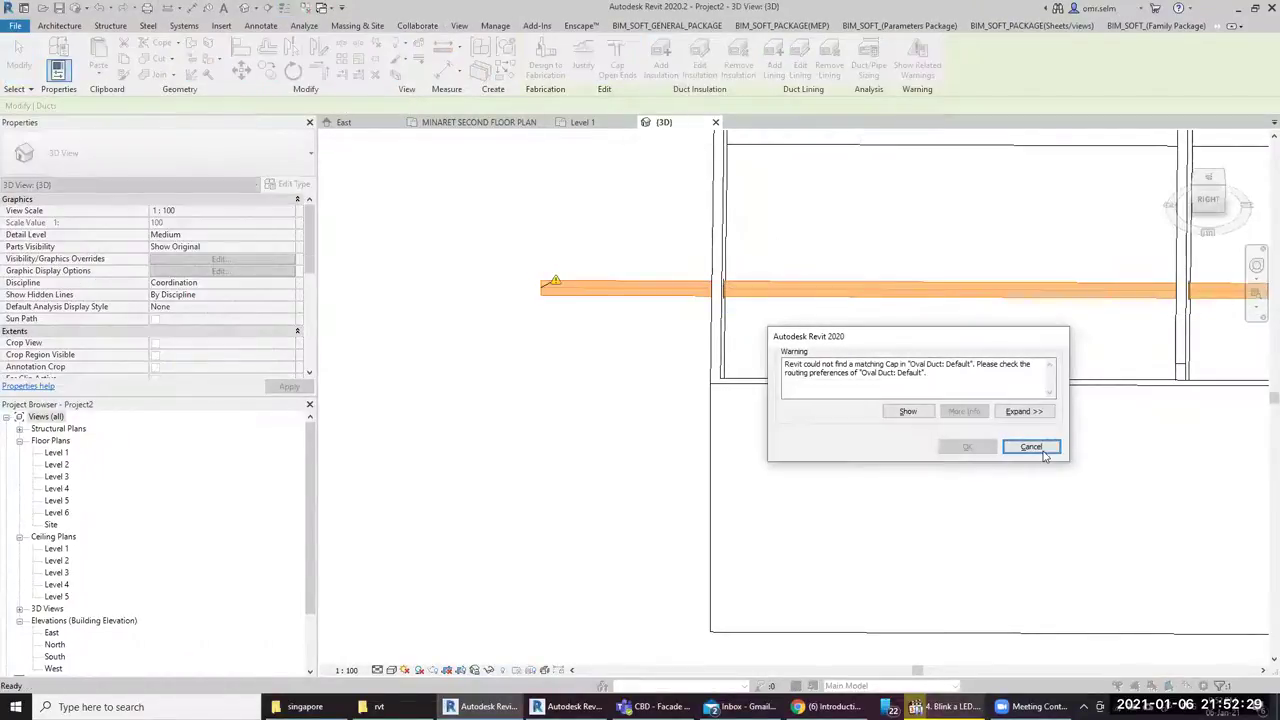
pyautogui.click(1016, 446)
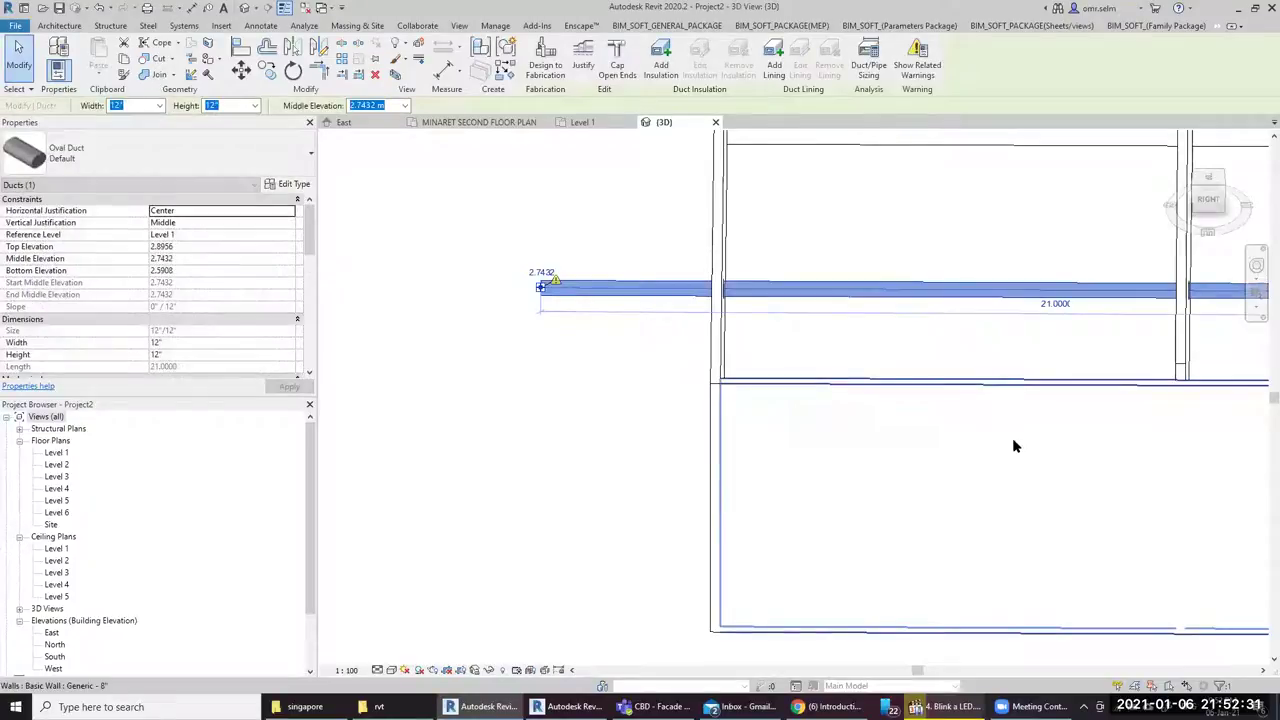
pyautogui.click(555, 391)
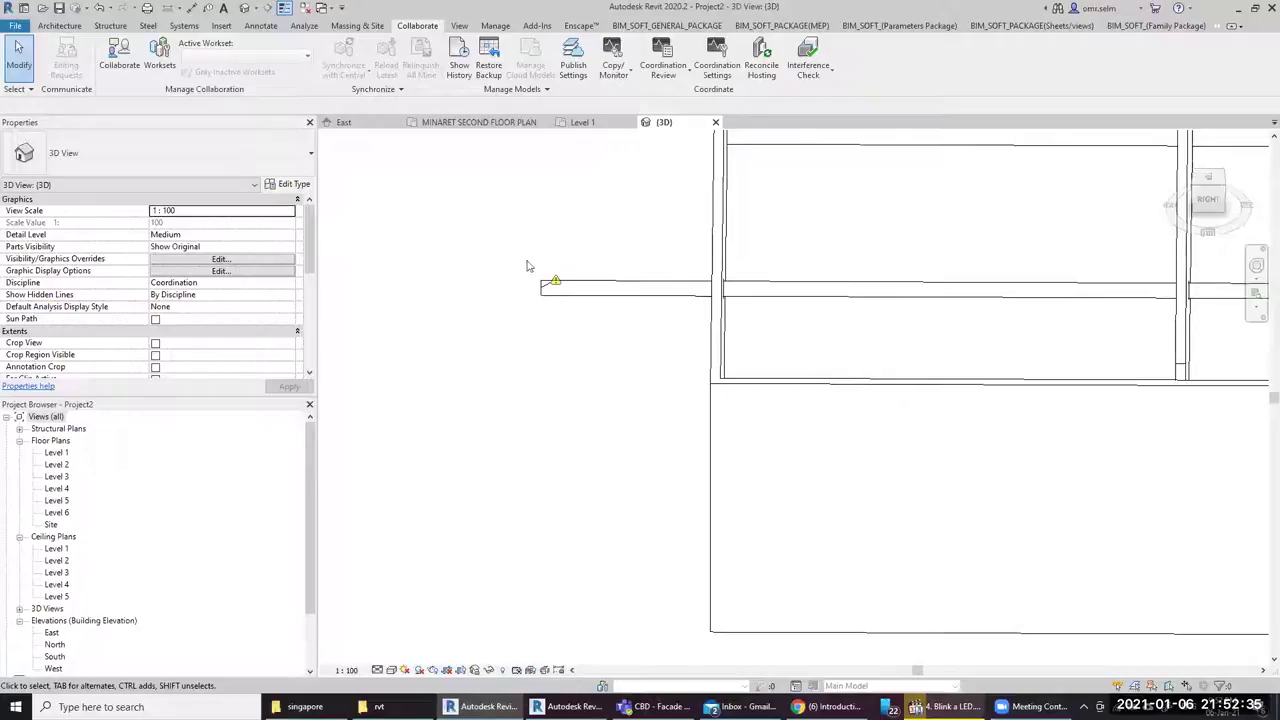
pyautogui.click(602, 180)
pyautogui.scroll(-3, 538, 497)
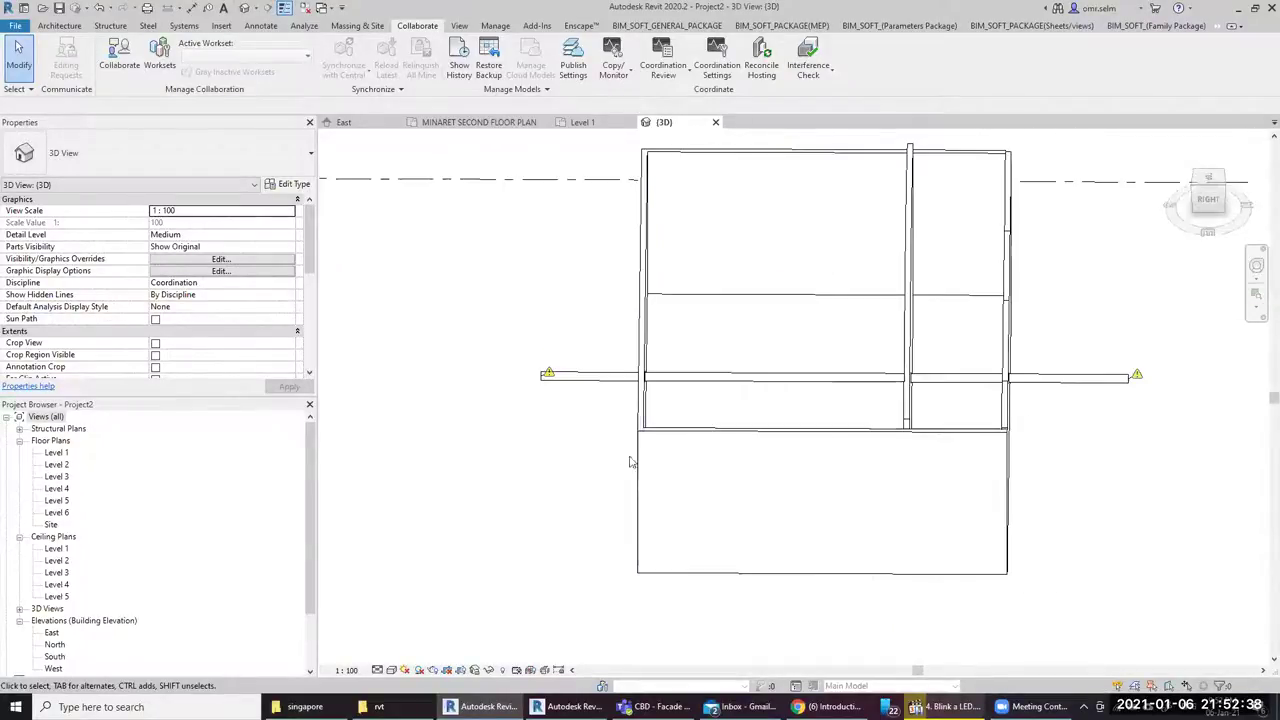
pyautogui.click(1141, 385)
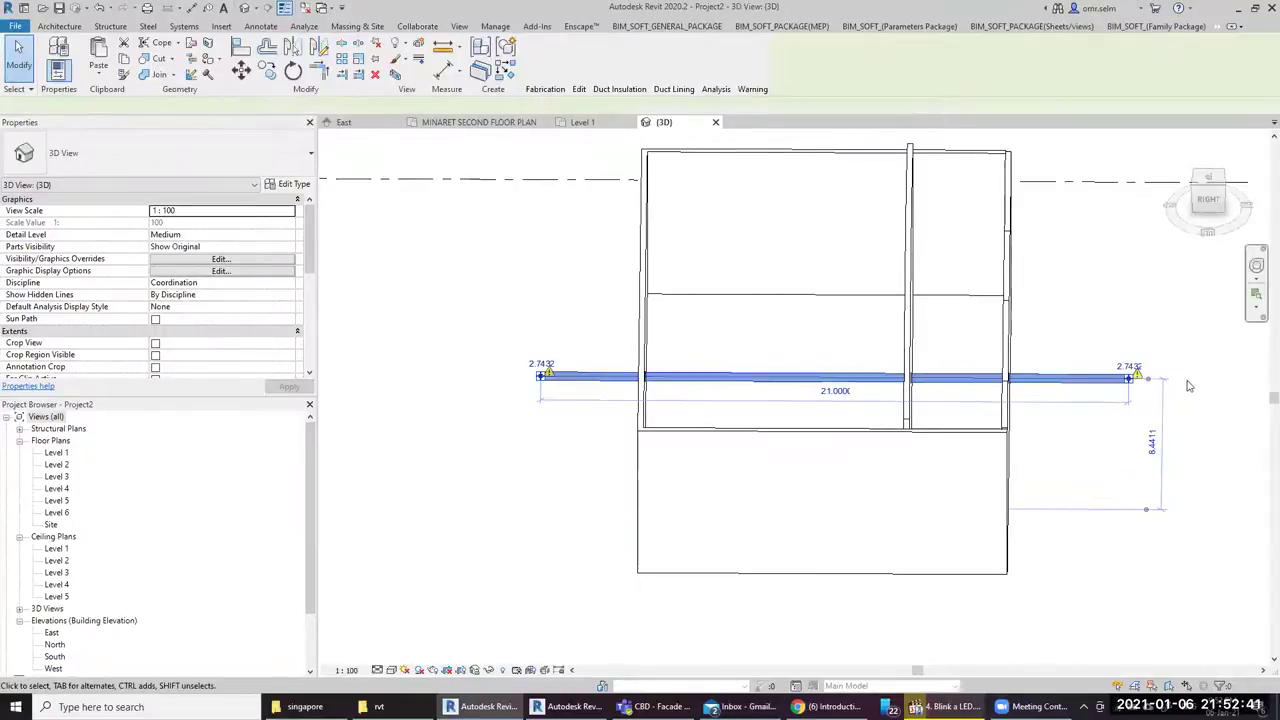
pyautogui.scroll(-2, 688, 436)
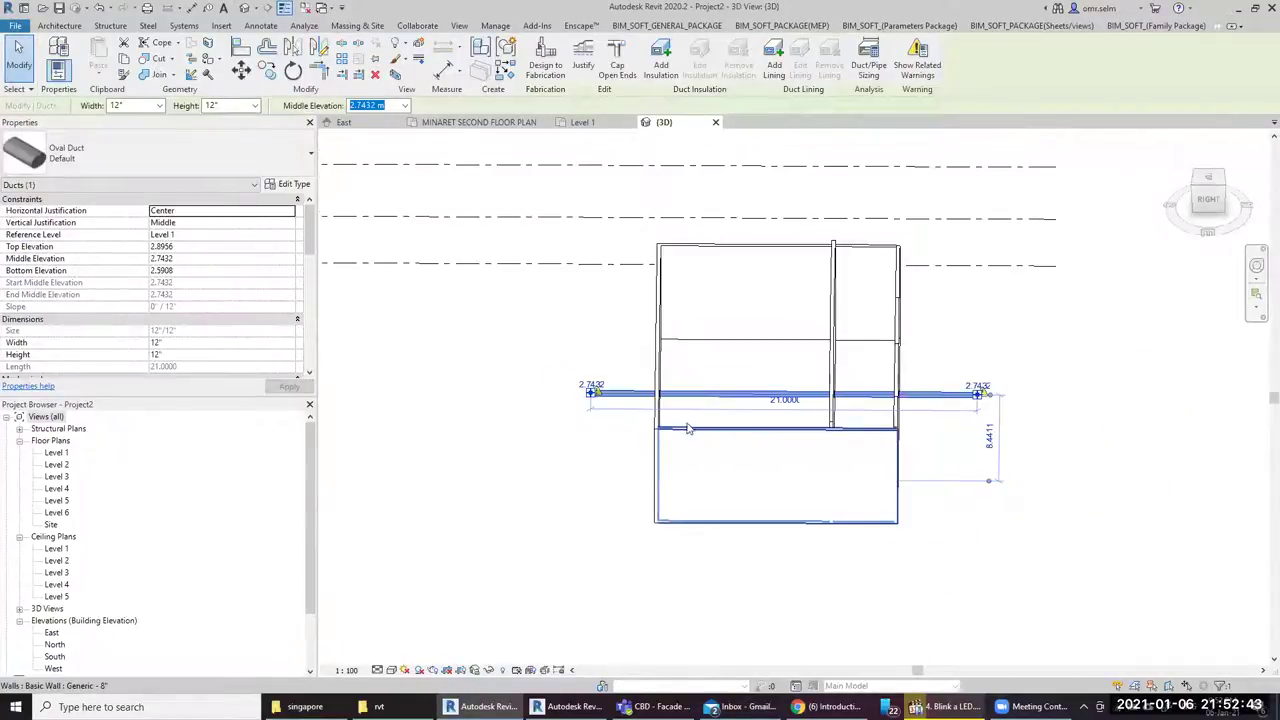
pyautogui.moveTo(980, 543)
pyautogui.keyDown('shift'); pyautogui.mouseDown(button='middle')
pyautogui.moveTo(814, 570)
pyautogui.moveTo(845, 568)
pyautogui.mouseUp(button='middle'); pyautogui.keyUp('shift')
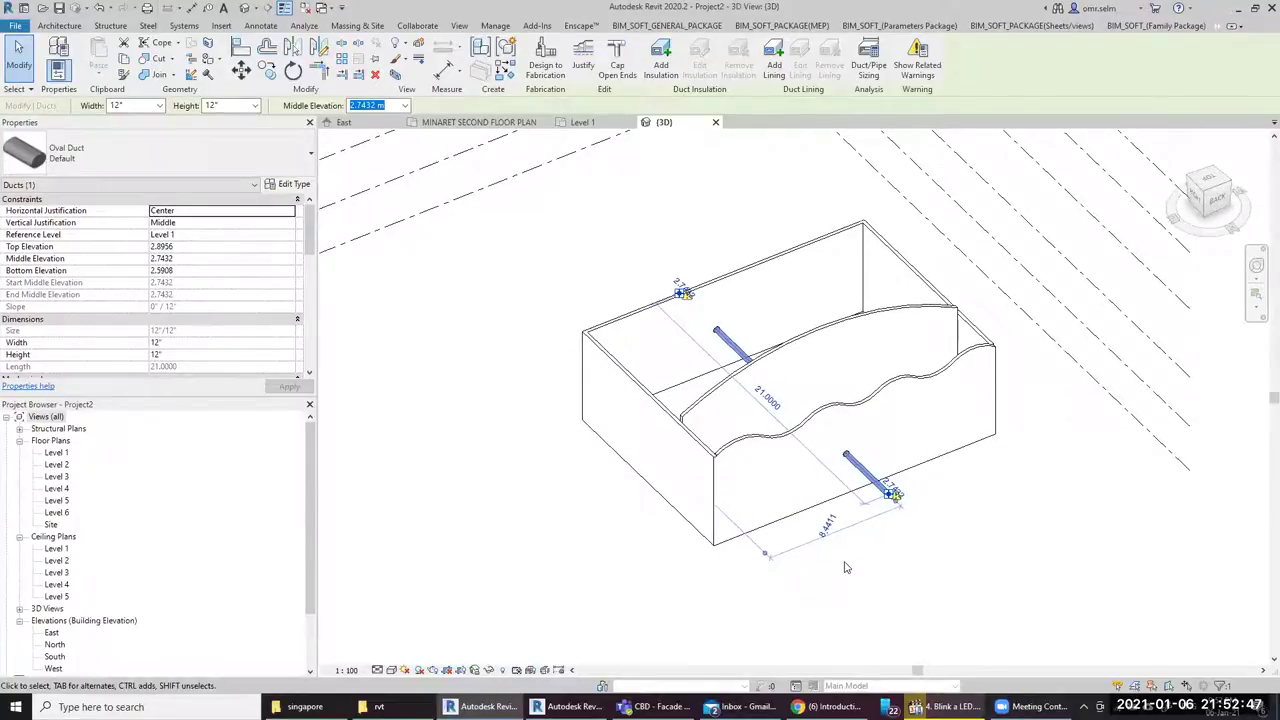
pyautogui.click(847, 564)
pyautogui.click(632, 277)
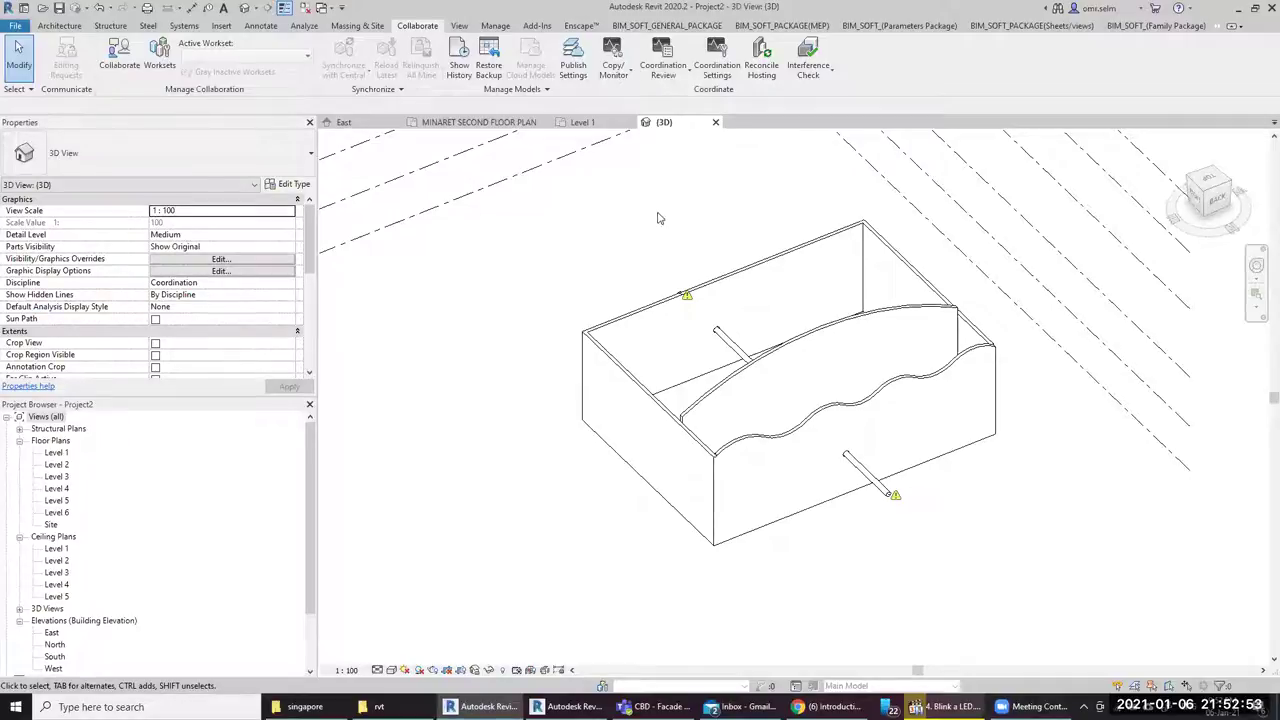
# Switch to the BIM Interoperability Tools add-in tab, then list the other hidden add-in tabs
pyautogui.click(537, 26)
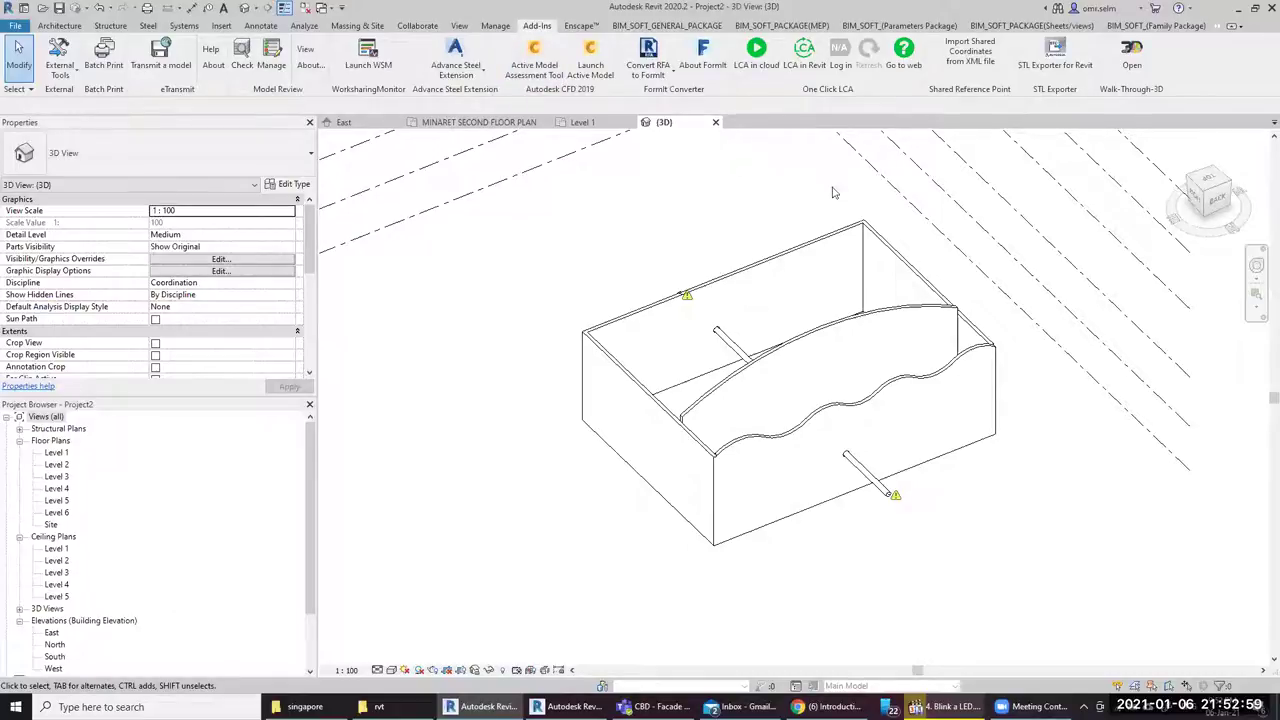
pyautogui.moveTo(960, 480); pyautogui.dragTo(883, 436, button='middle')
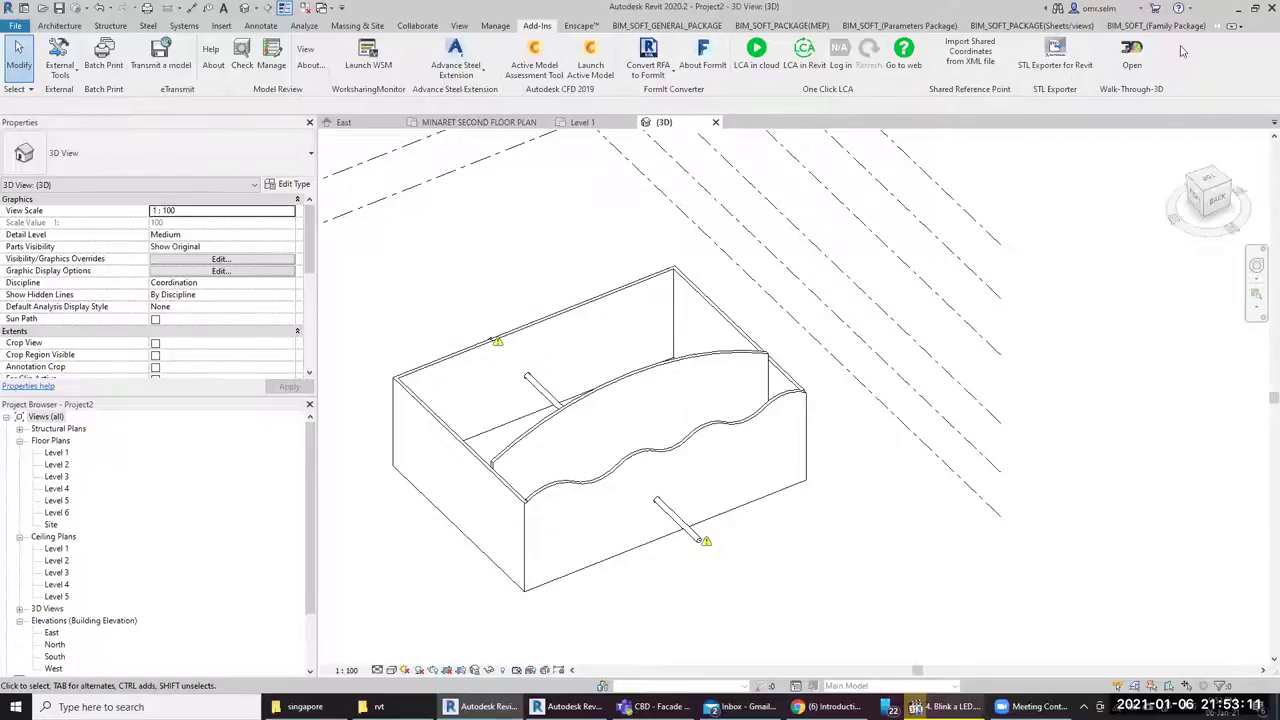
pyautogui.click(1219, 27)
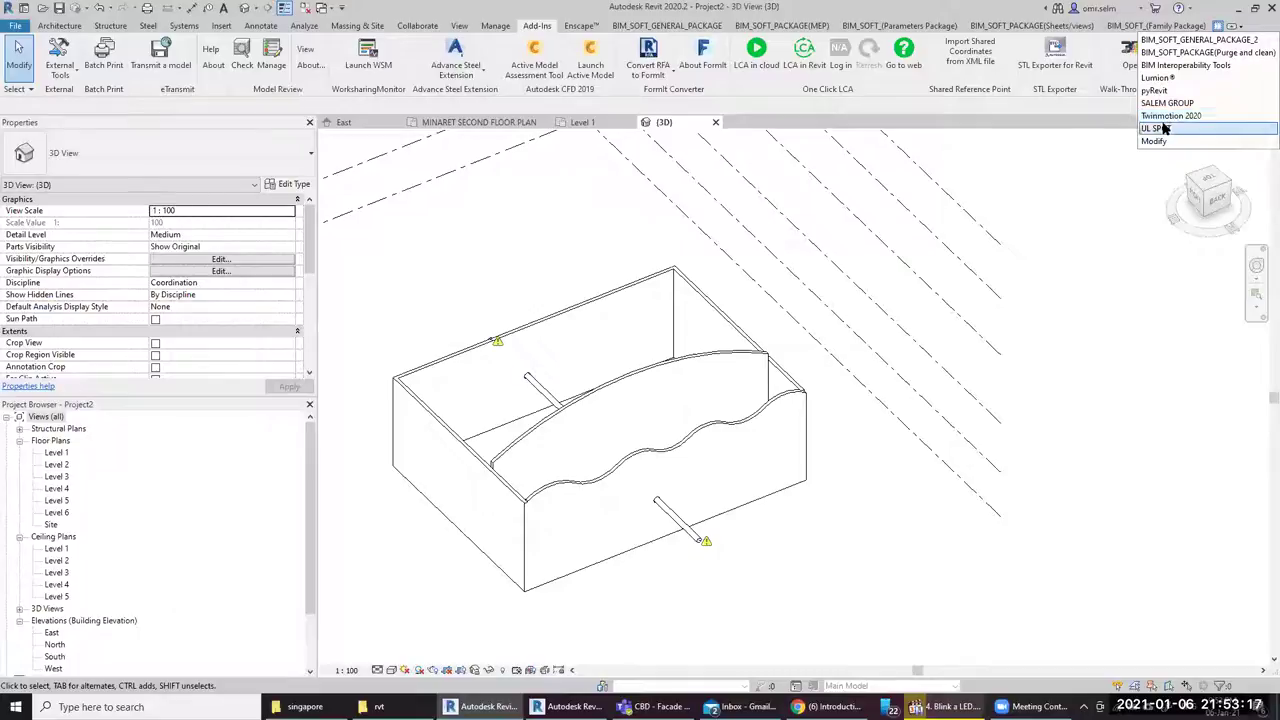
pyautogui.click(1179, 66)
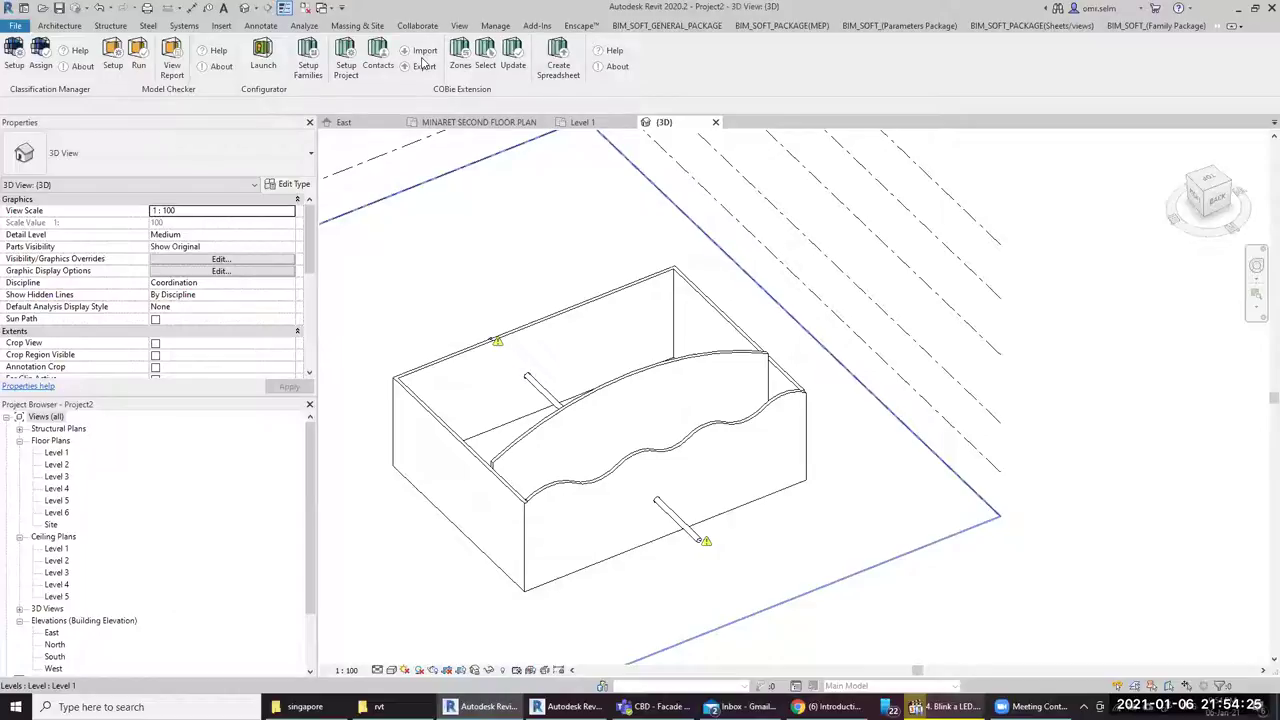
pyautogui.press('Escape')
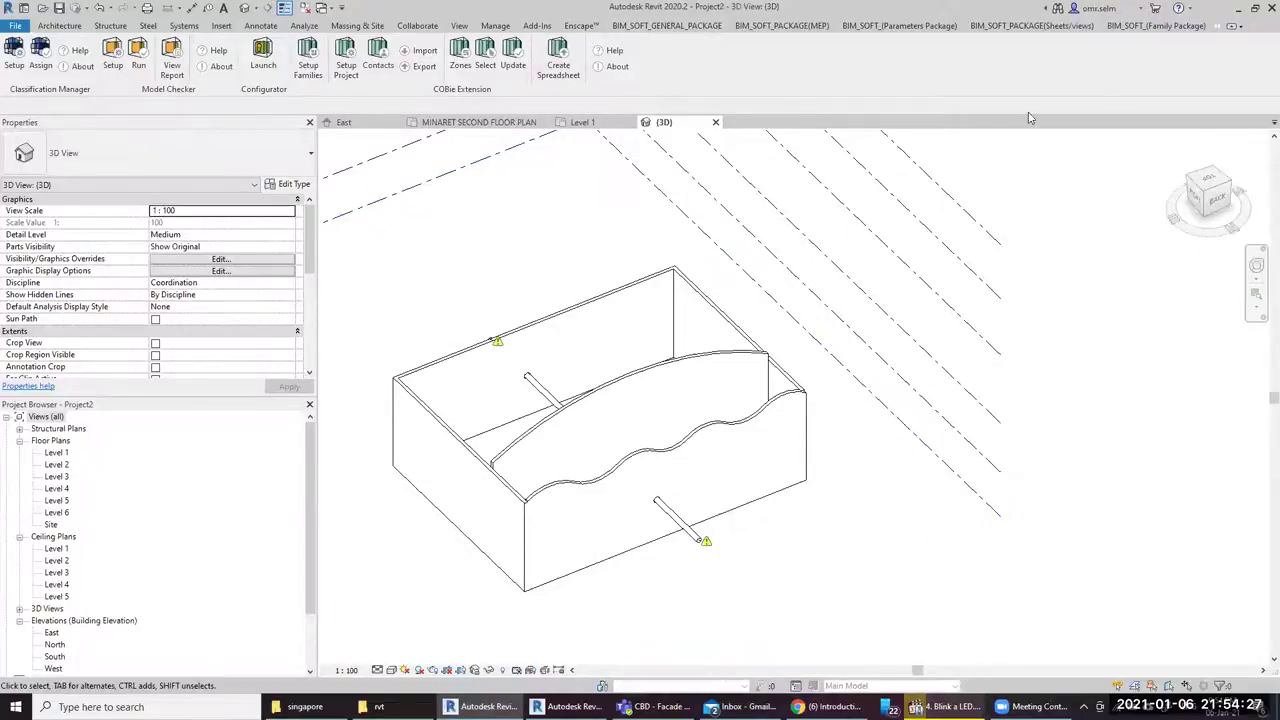
pyautogui.click(1218, 26)
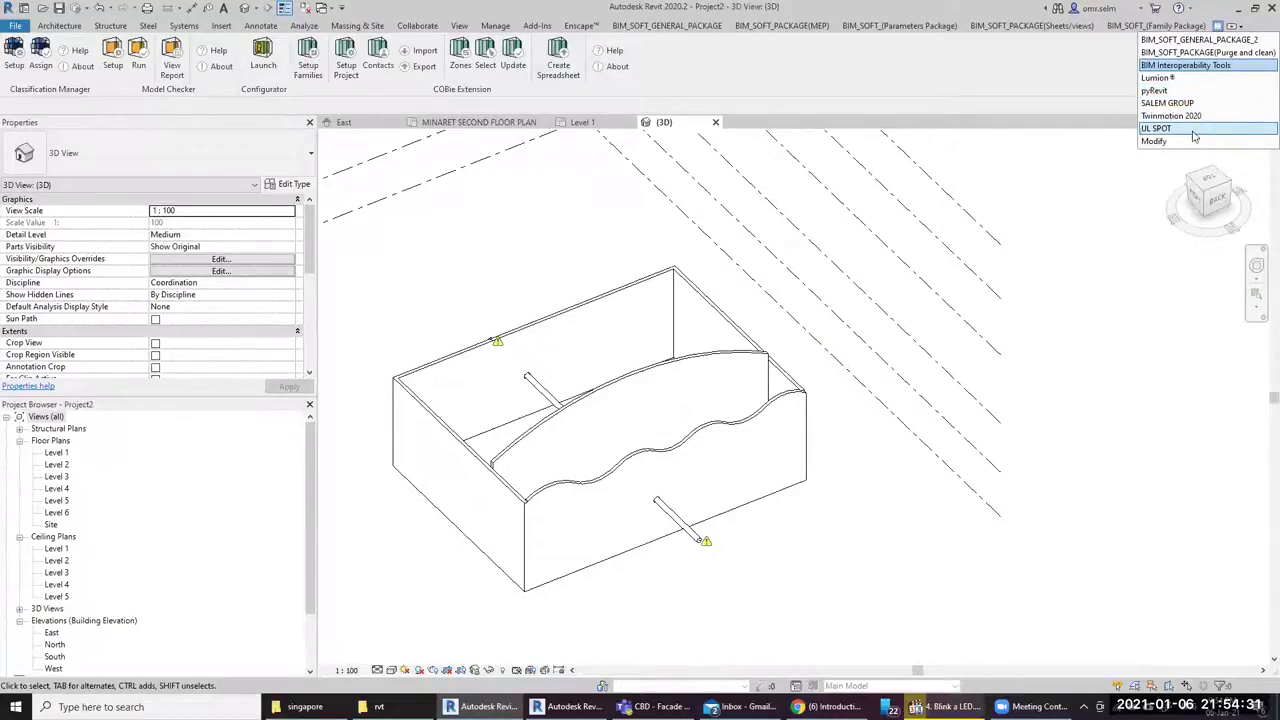
# In UL SPOT, choose the LEED v4 - Homes rating system and dismiss the unsaved-project message
pyautogui.click(1183, 129)
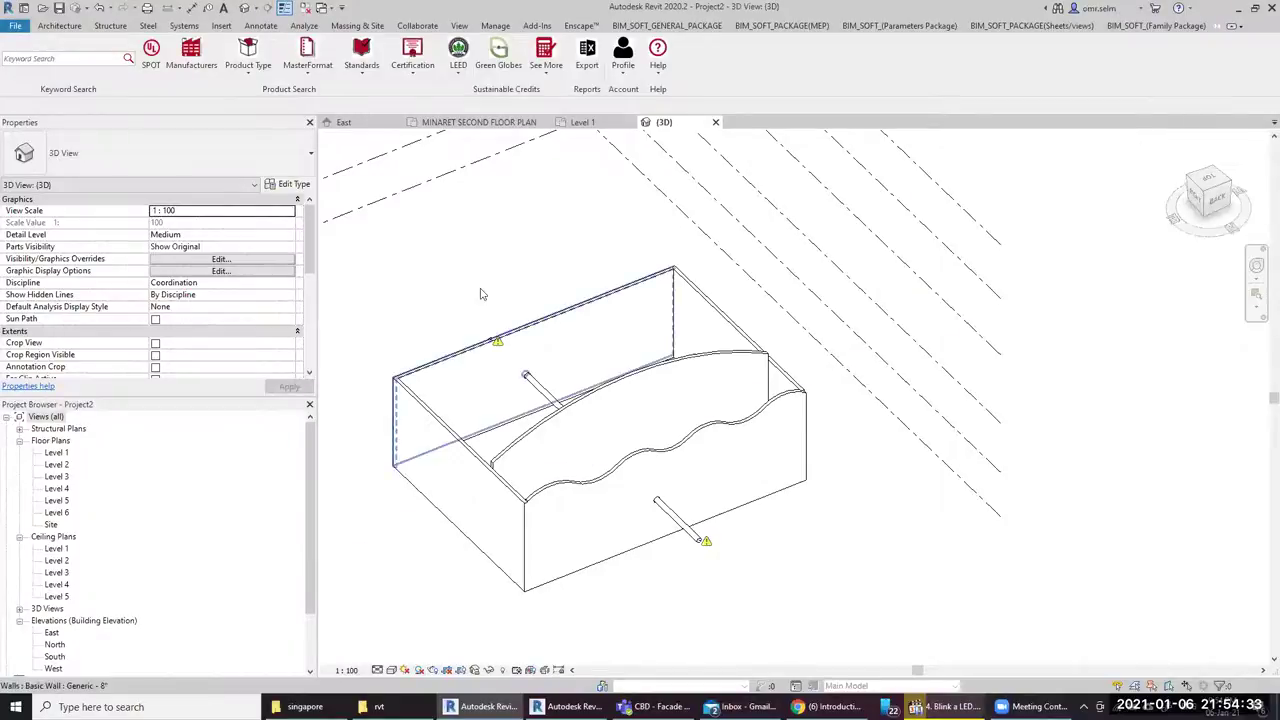
pyautogui.click(458, 55)
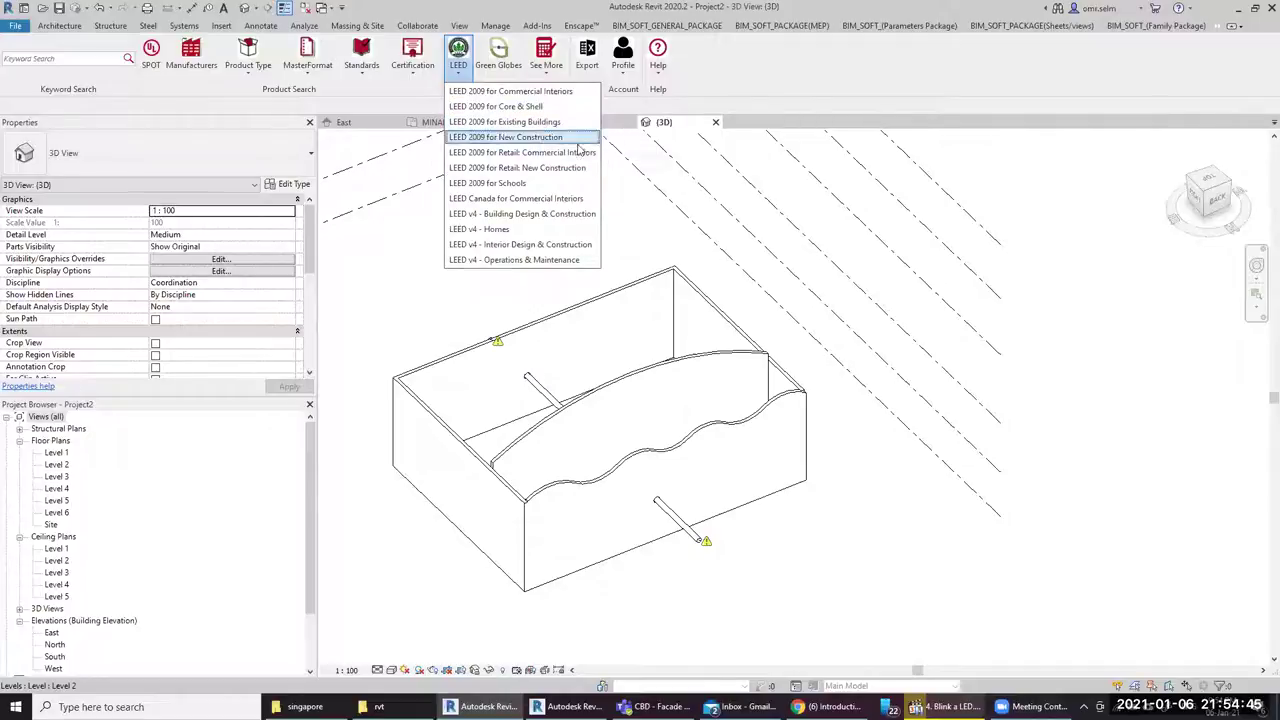
pyautogui.click(530, 234)
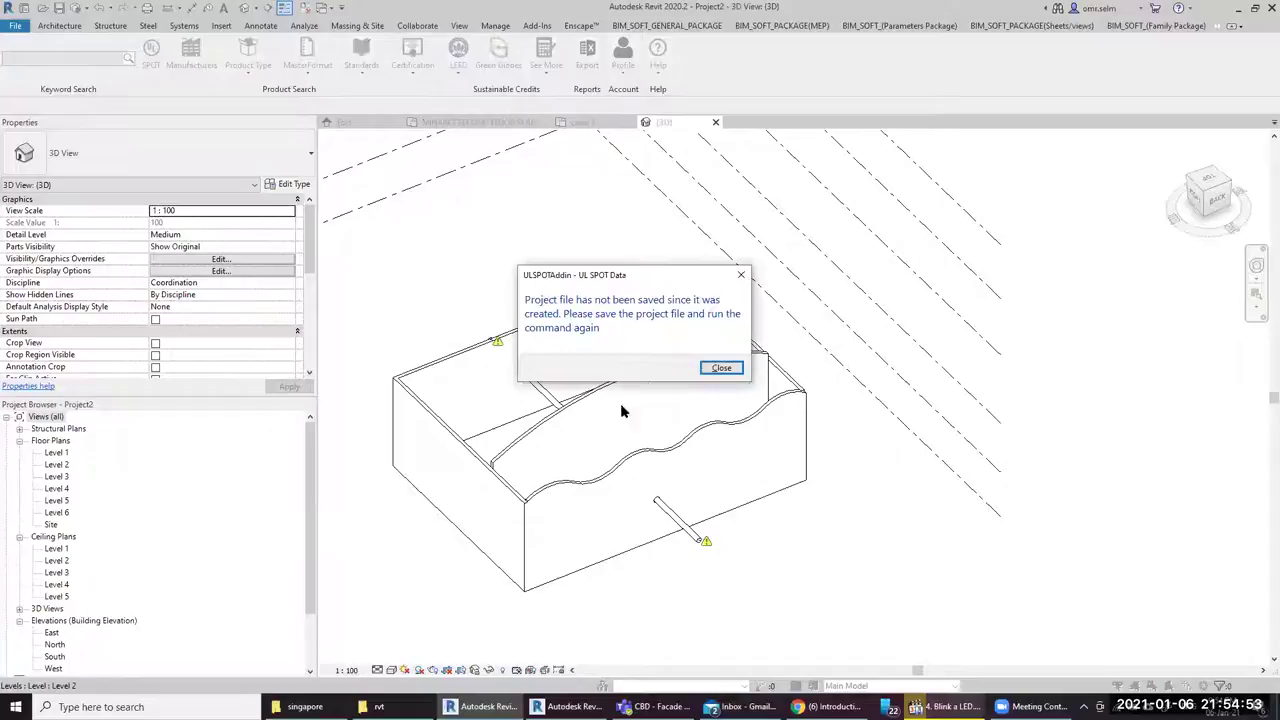
pyautogui.click(722, 369)
# Delete the oval duct and bring up Save As for Project2
pyautogui.click(540, 388)
pyautogui.press('Delete')
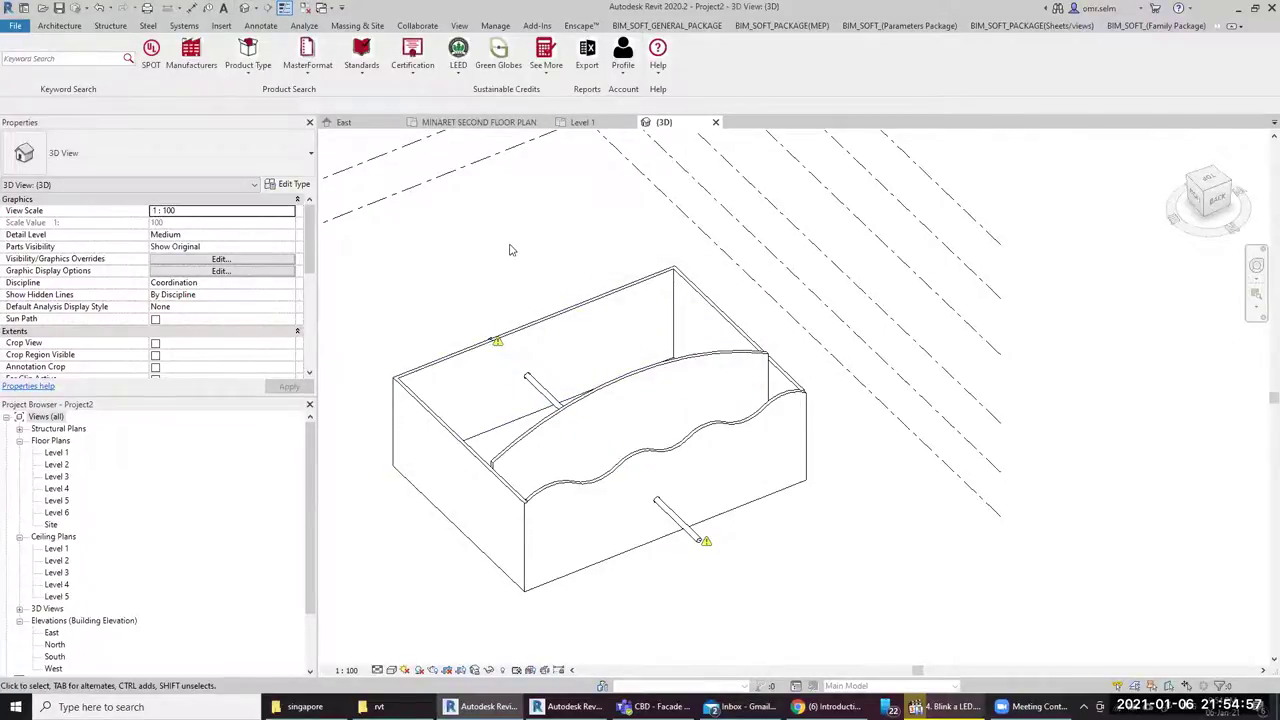
pyautogui.hotkey('ctrl', 's')
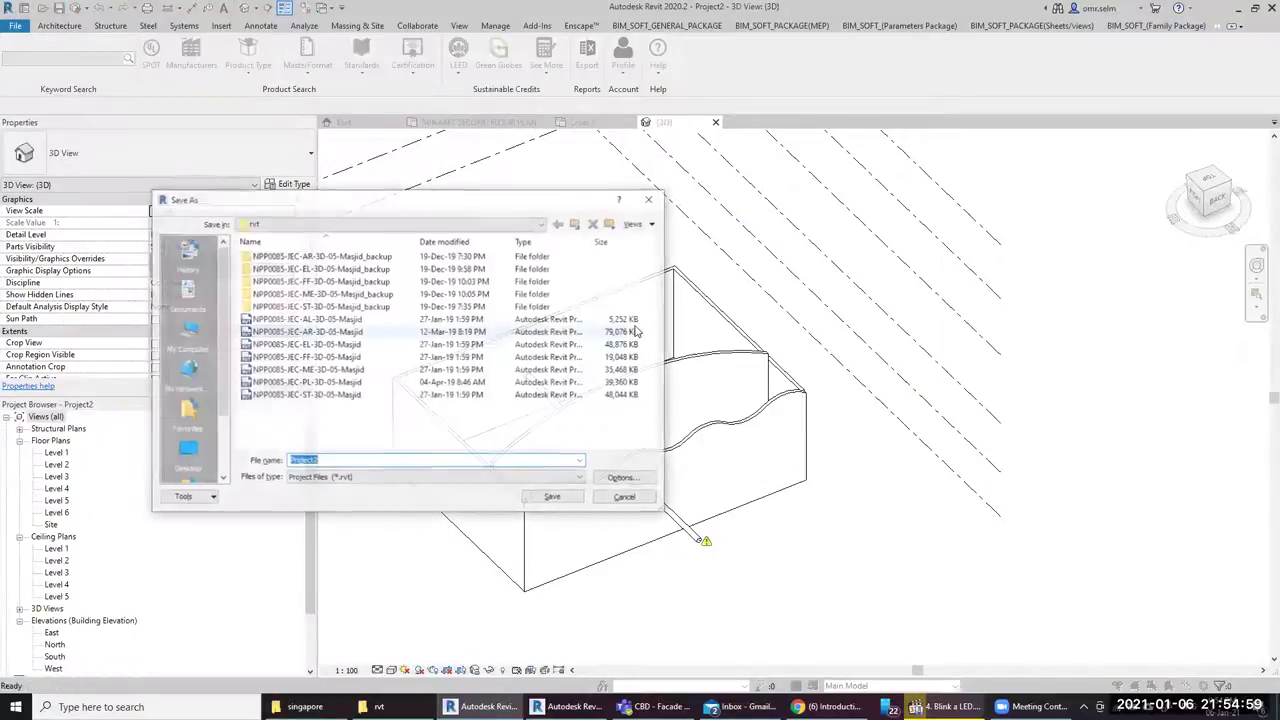
# Cancel saving Project2 in the Save As dialog
pyautogui.click(624, 498)
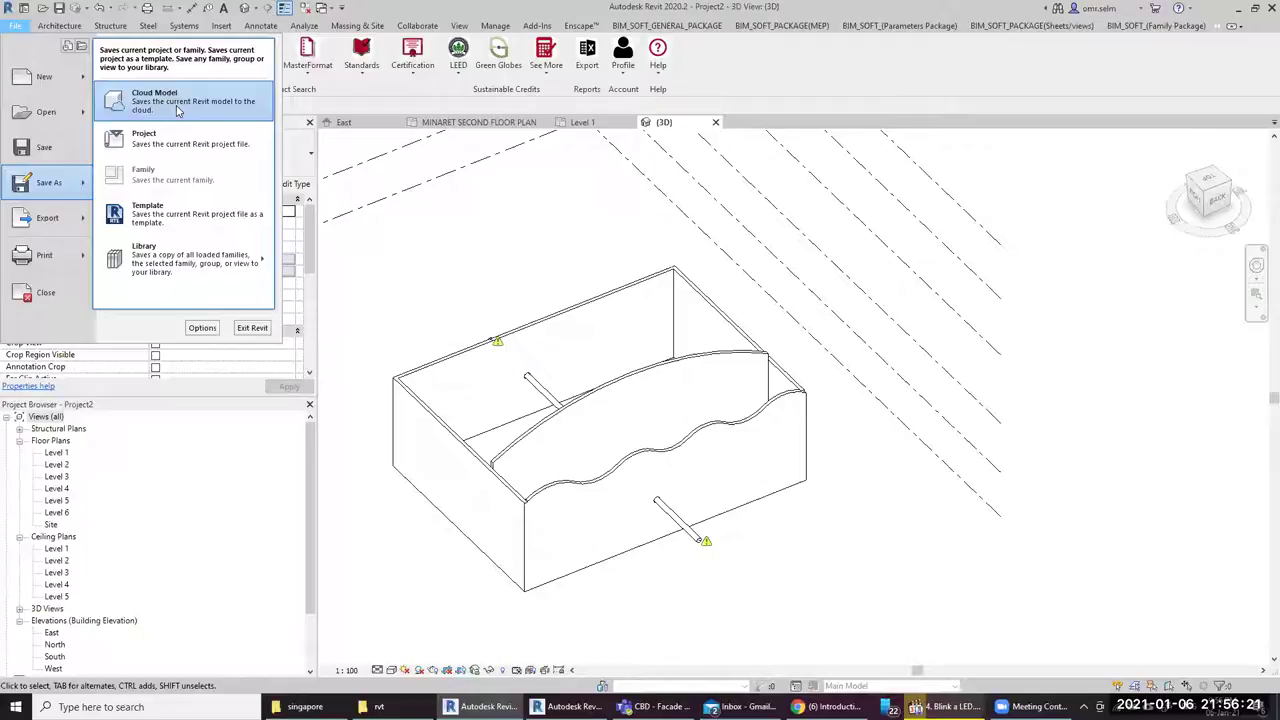
pyautogui.moveTo(47, 218)
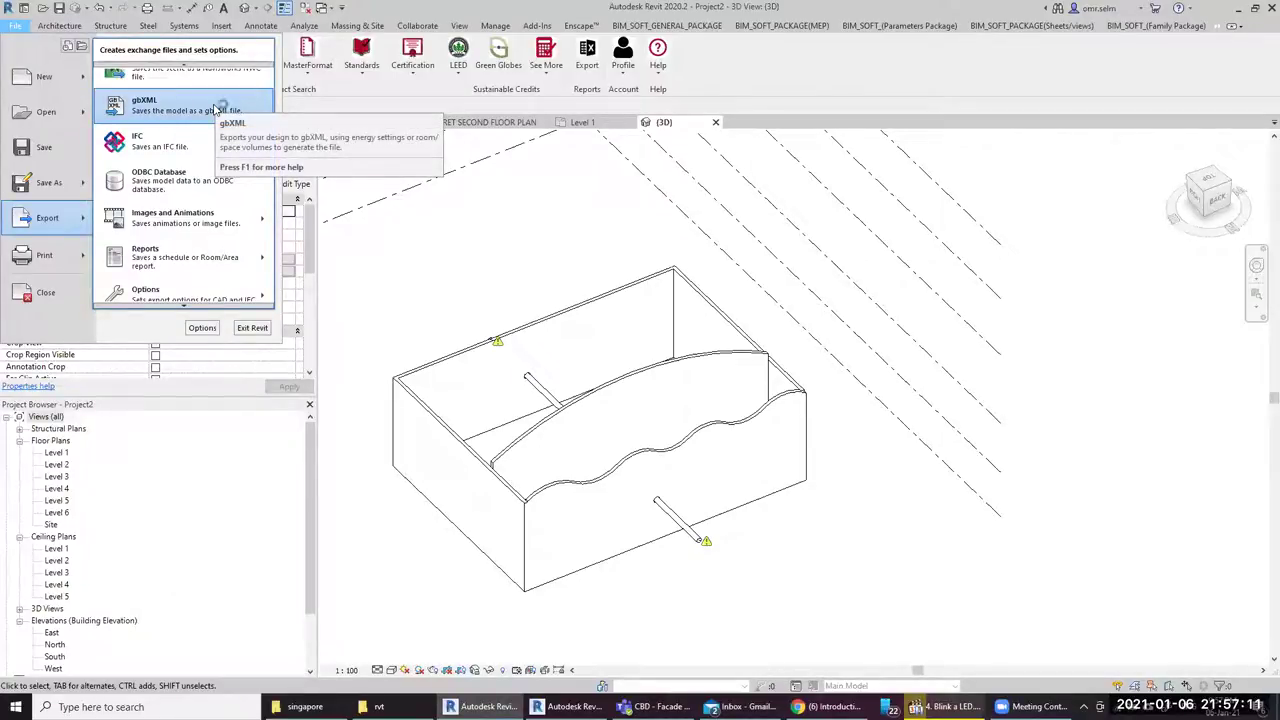
# Dismiss the gbXML export without running it and open the Level 1 floor plan
pyautogui.click(217, 107)
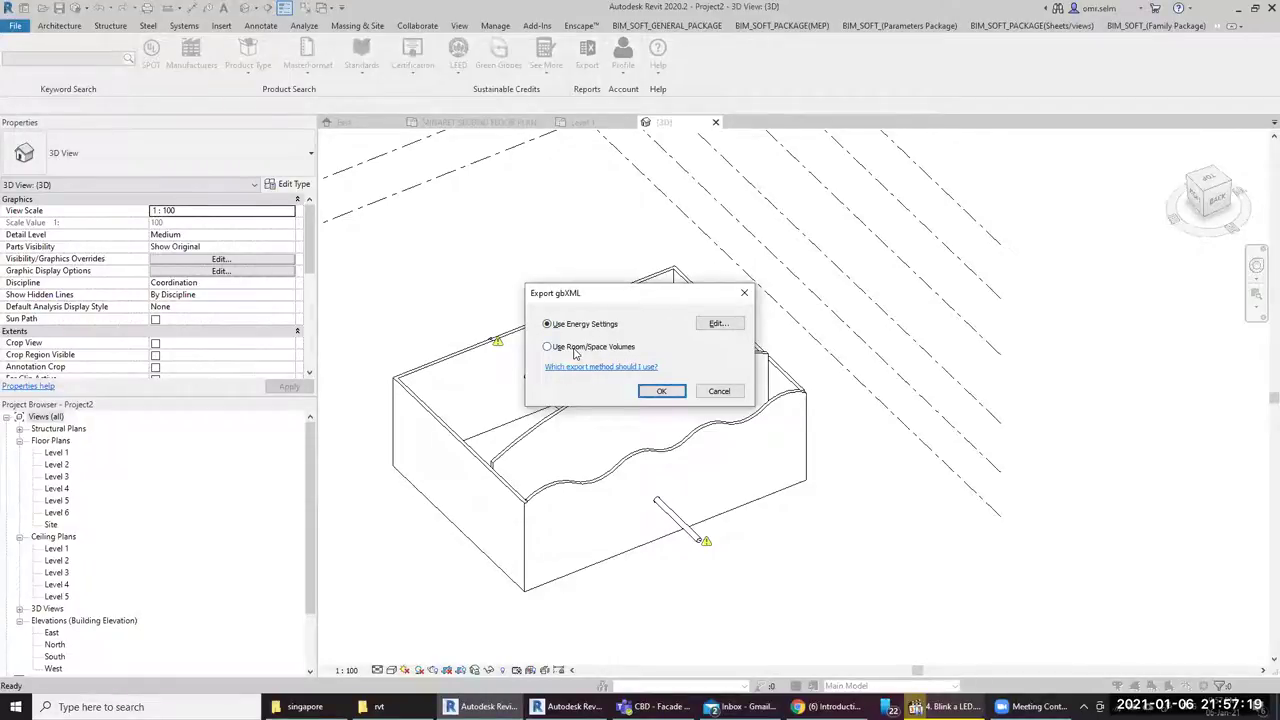
pyautogui.click(661, 391)
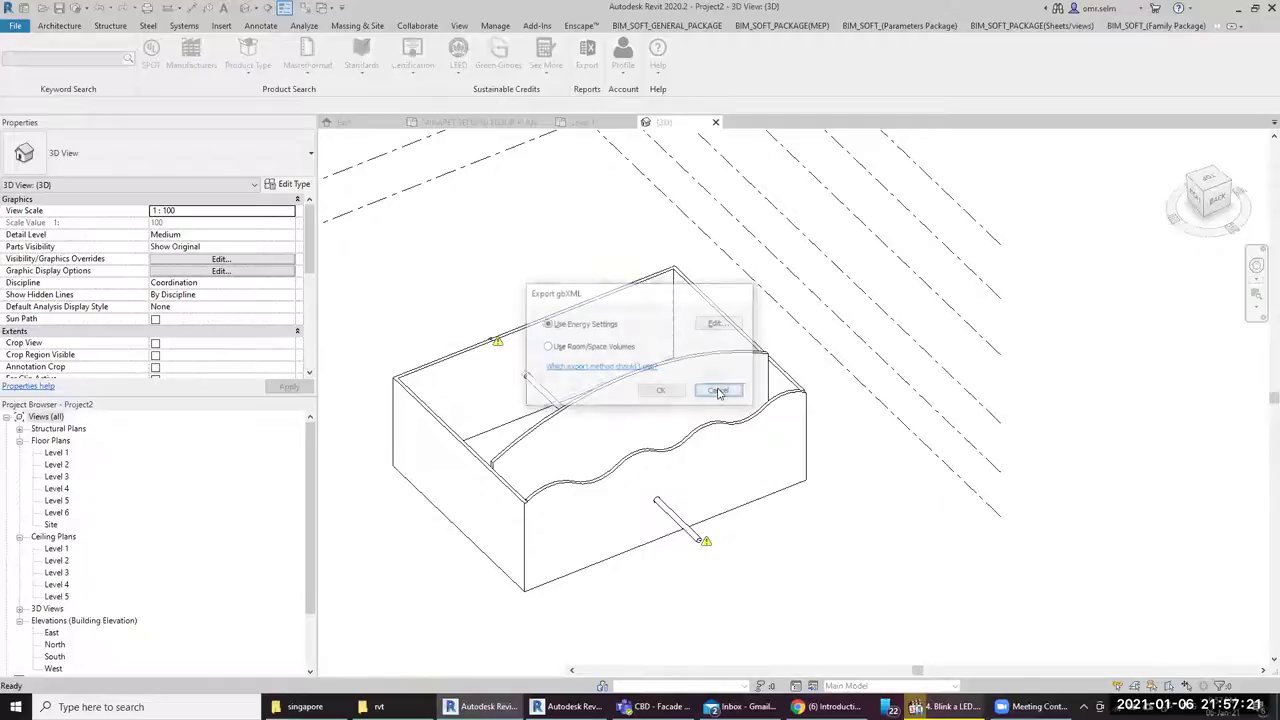
pyautogui.doubleClick(56, 452)
# Place rooms in the lower and upper bays of the Level 1 plan
pyautogui.scroll(-1, 541, 298)
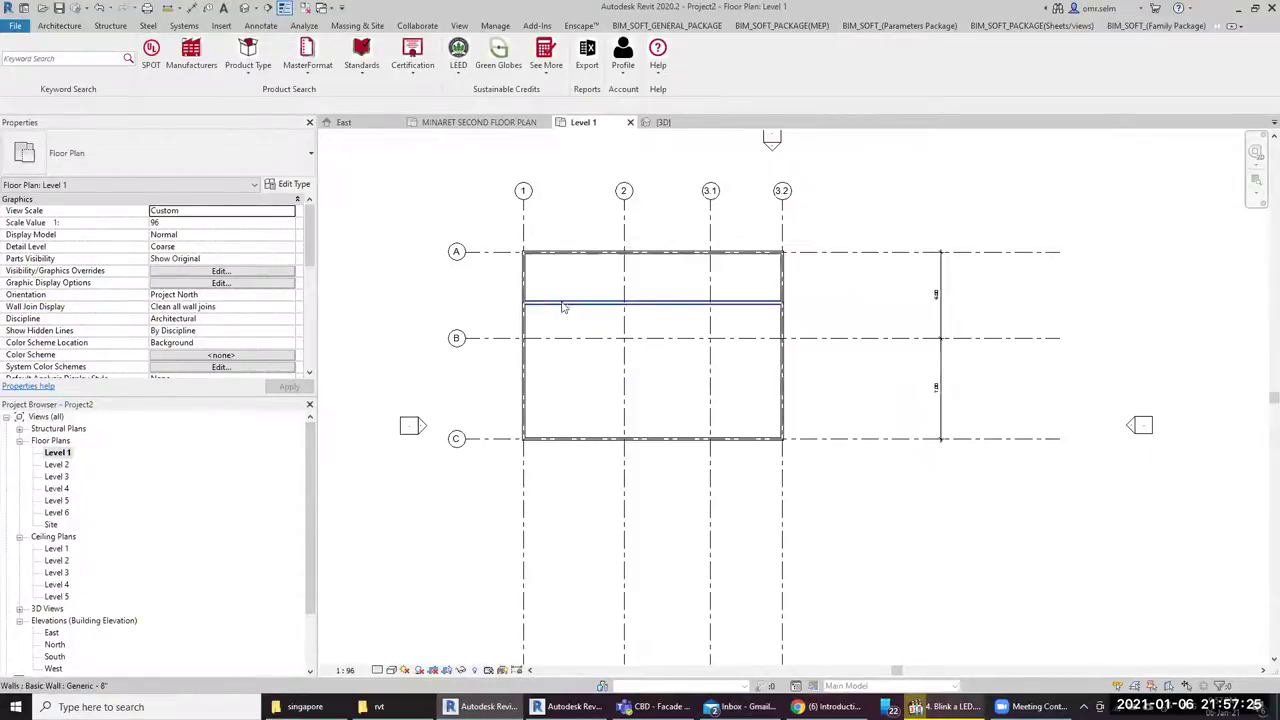
pyautogui.click(66, 27)
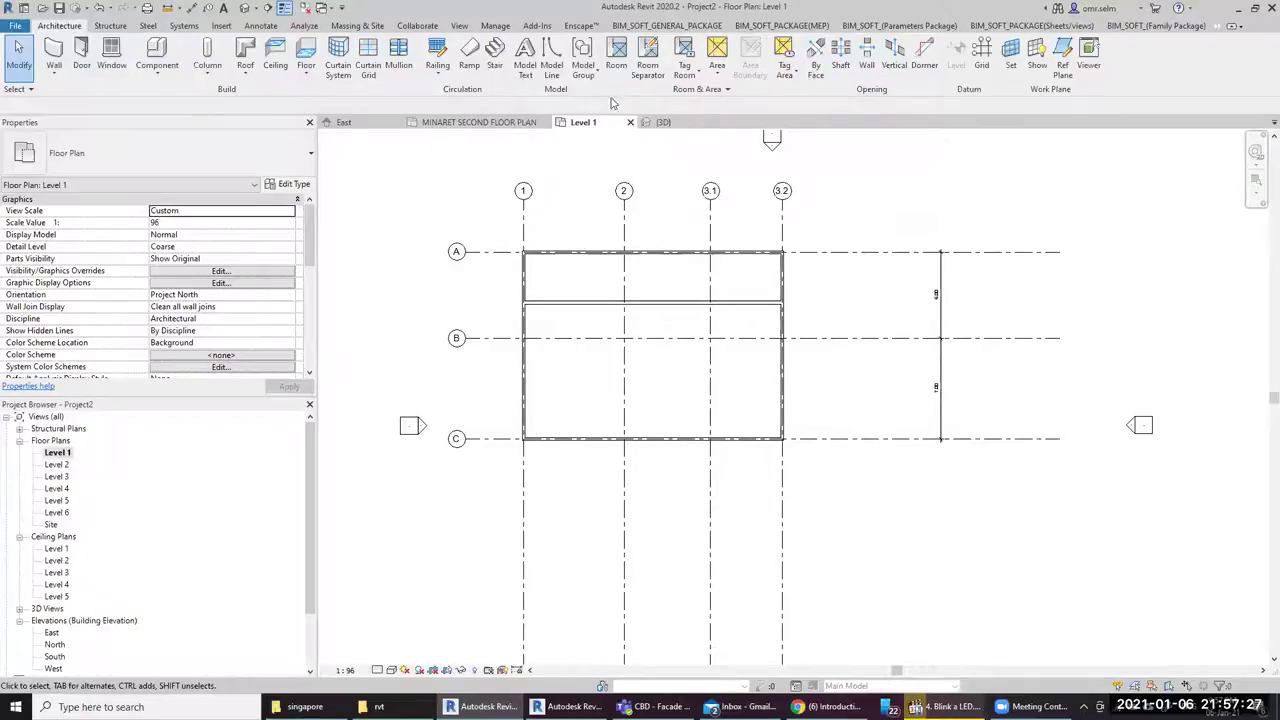
pyautogui.click(616, 55)
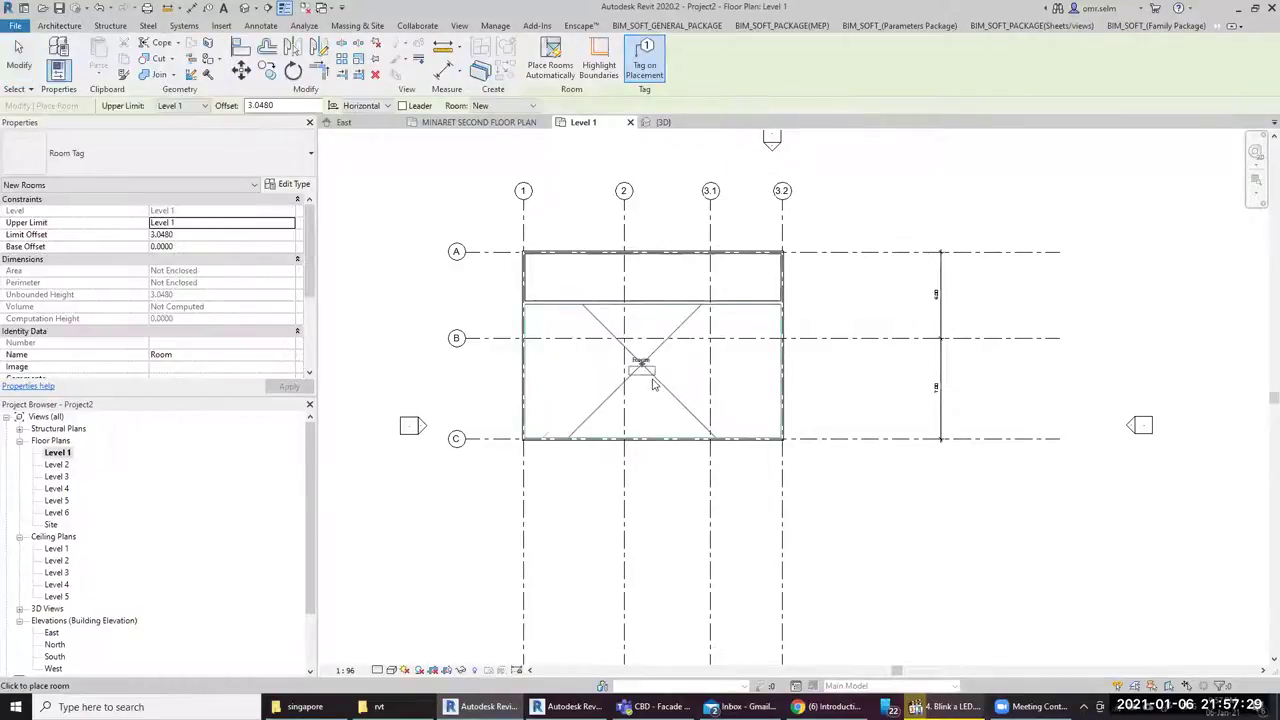
pyautogui.click(651, 380)
pyautogui.click(651, 277)
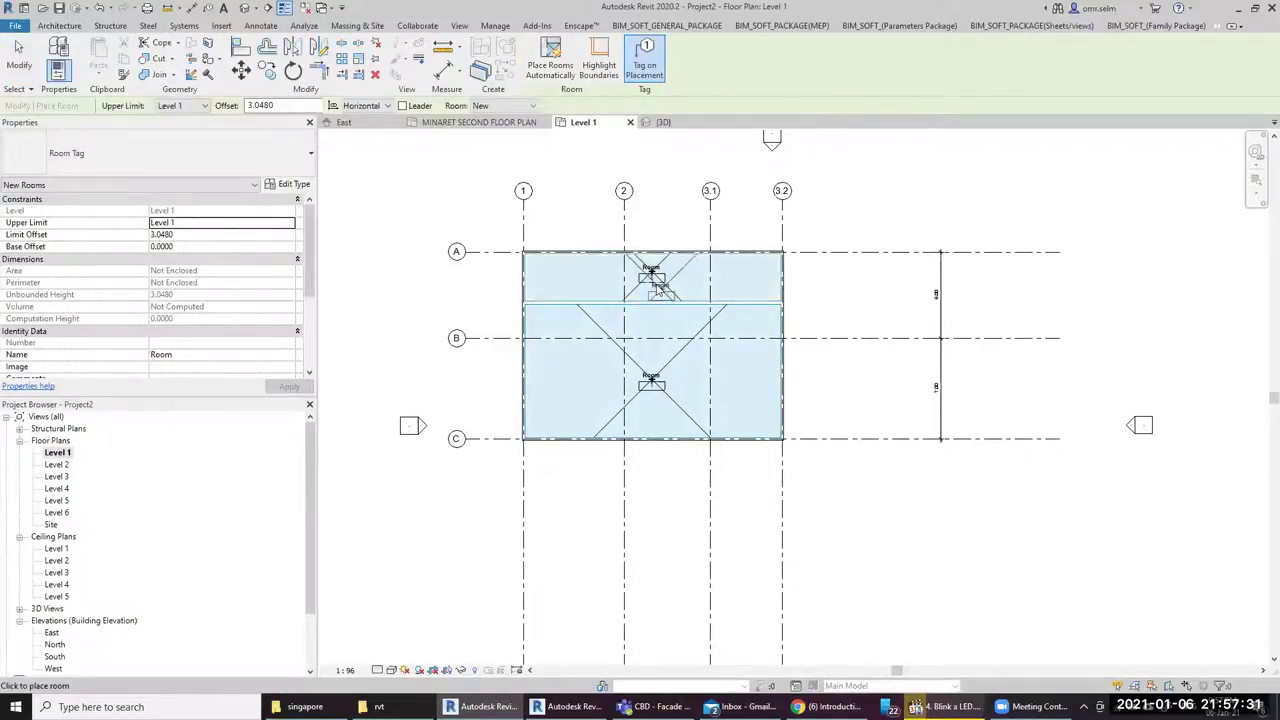
pyautogui.scroll(3, 655, 270)
pyautogui.press('Escape')
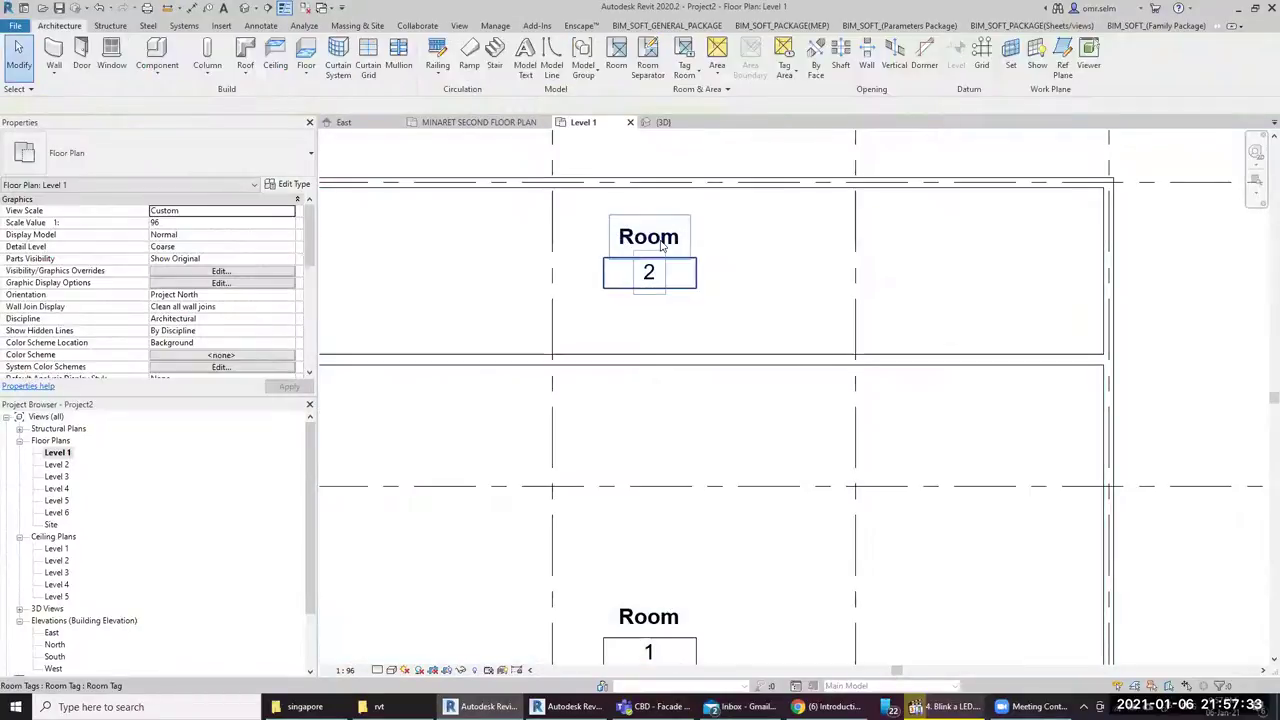
# Rename the upper room's tag label to room 1
pyautogui.click(648, 238)
pyautogui.click(650, 238)
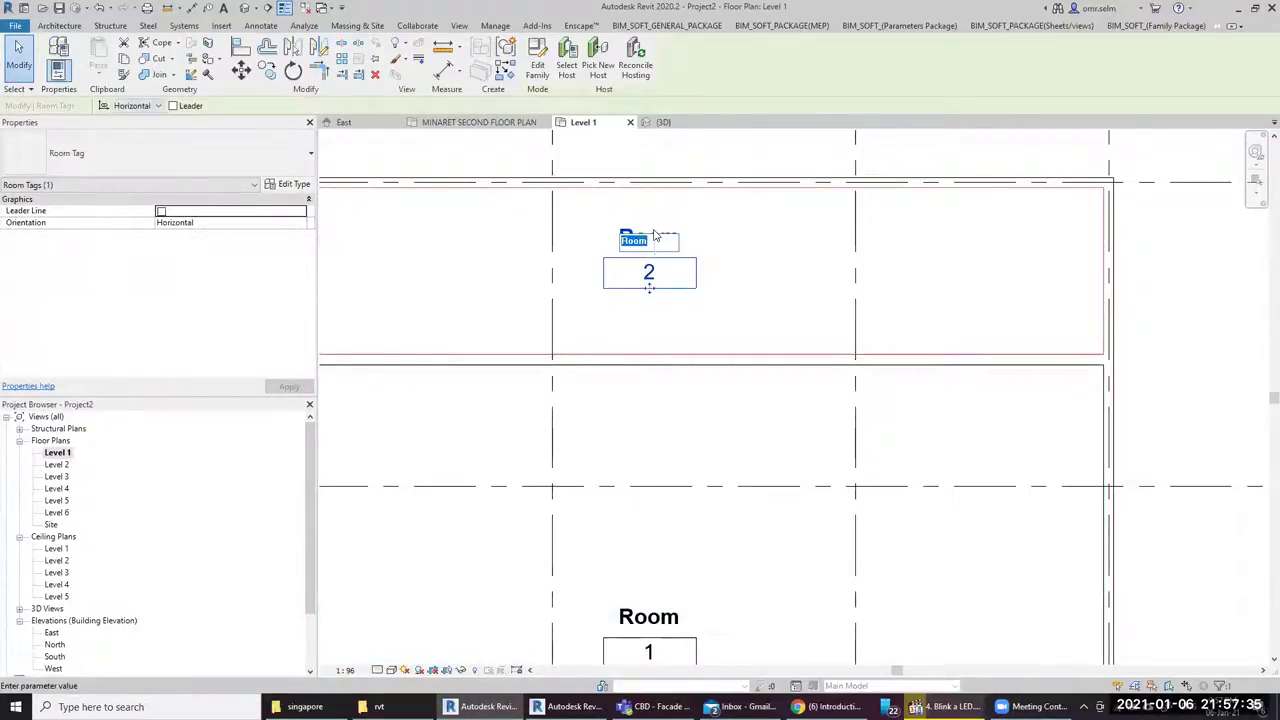
pyautogui.write('wert')
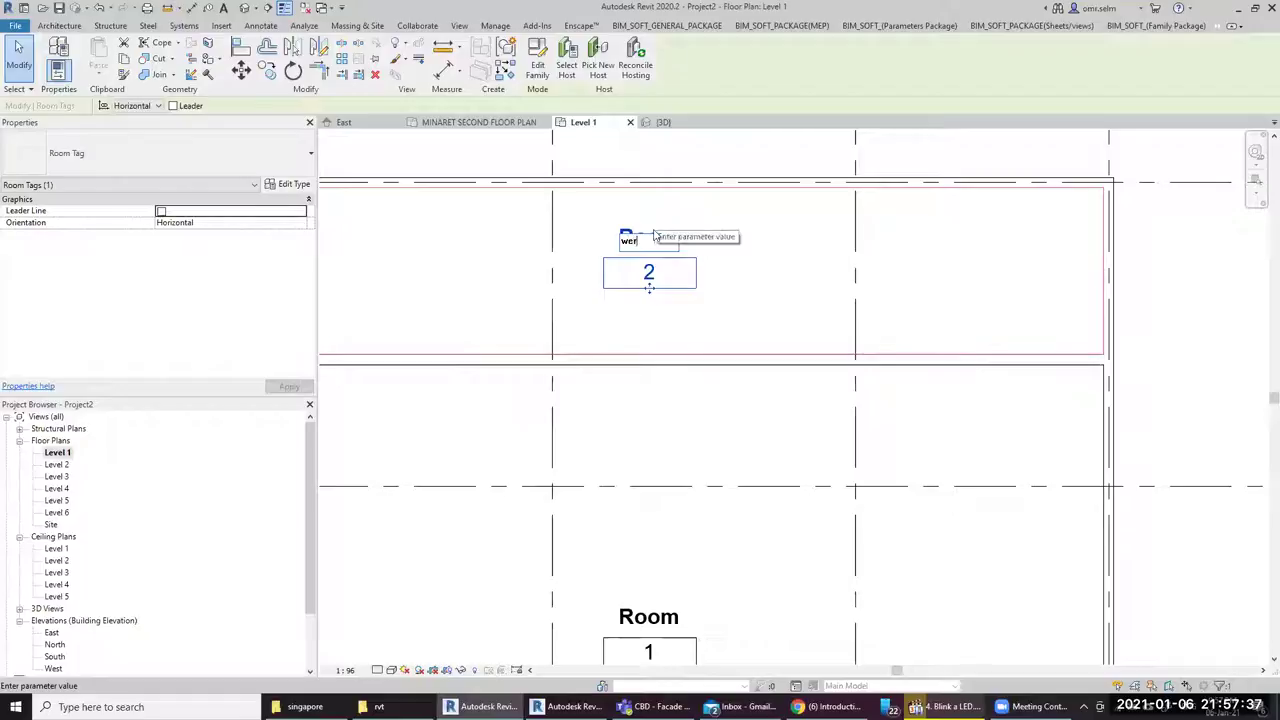
pyautogui.doubleClick(633, 242)
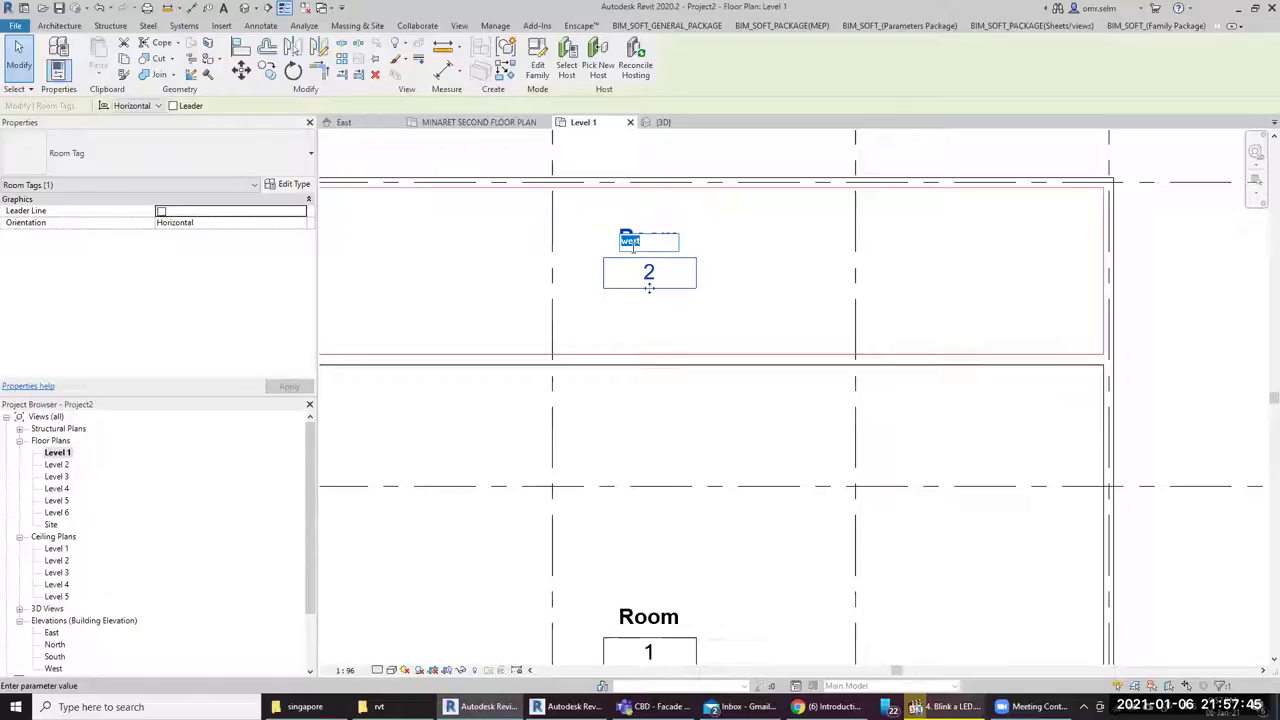
pyautogui.write('r')
pyautogui.click(648, 617)
# Rename the lower room's tag label to room 2 and centre both rooms in view
pyautogui.click(648, 618)
pyautogui.write('room')
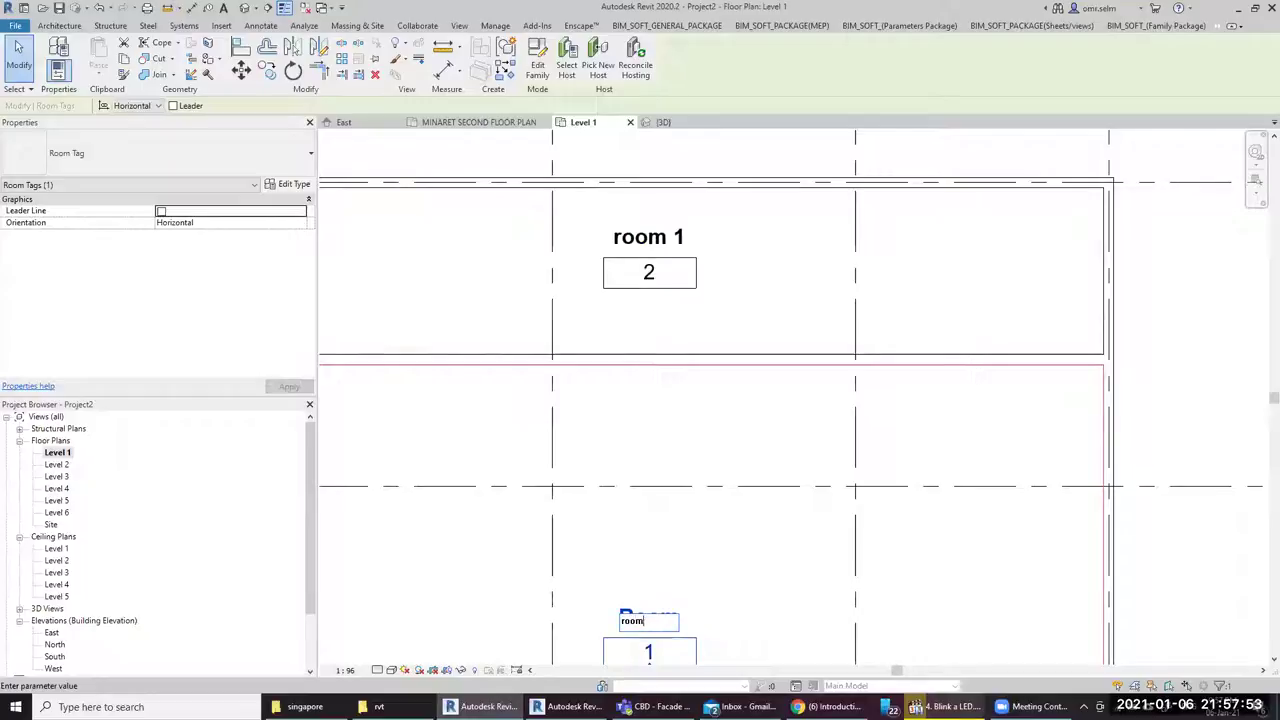
pyautogui.write(' 2')
pyautogui.press('Return')
pyautogui.scroll(-1, 960, 350)
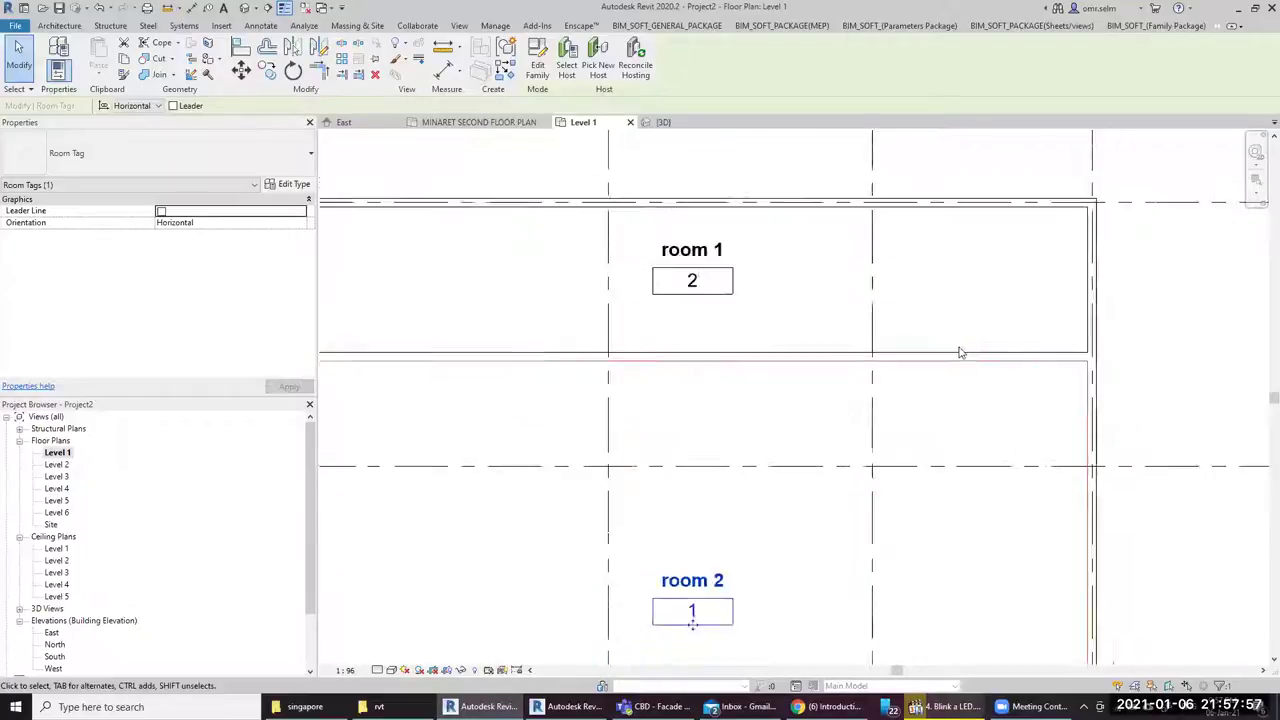
pyautogui.scroll(-2, 960, 350)
pyautogui.moveTo(878, 512); pyautogui.dragTo(860, 451, button='middle')
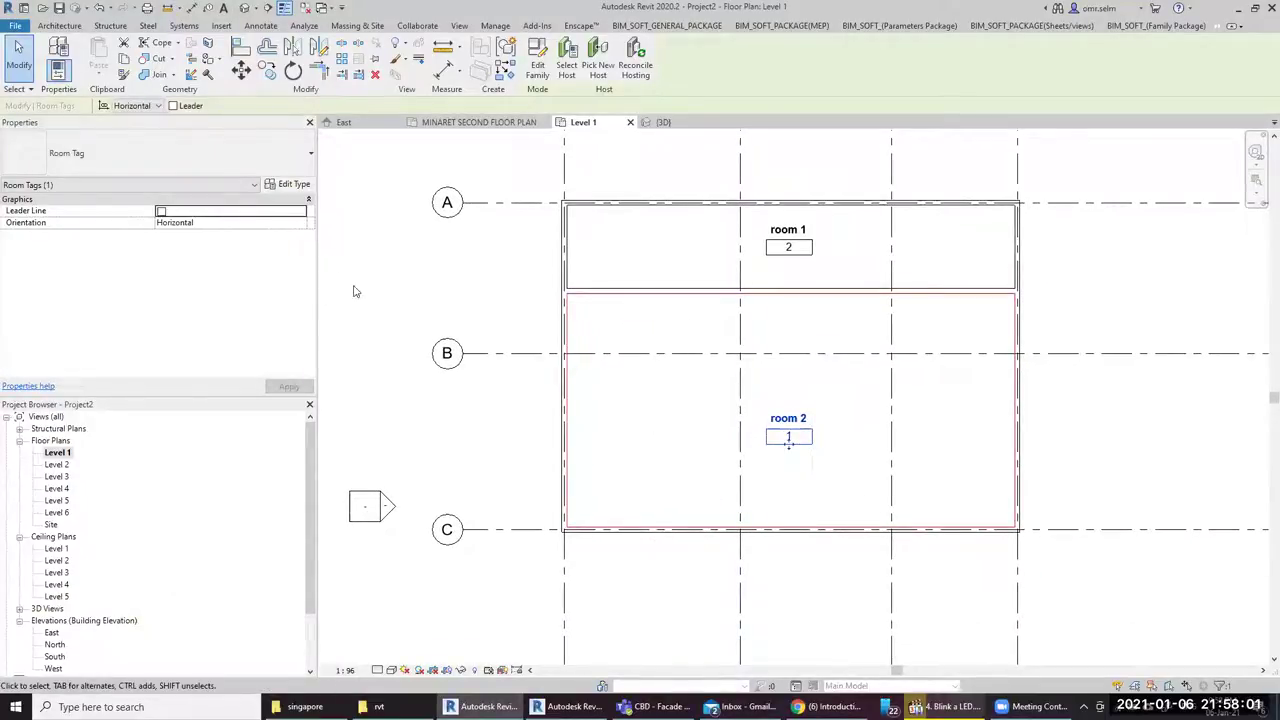
# Change room 2's tag type to Room Tag With Volume
pyautogui.click(228, 167)
pyautogui.click(222, 170)
pyautogui.click(222, 170)
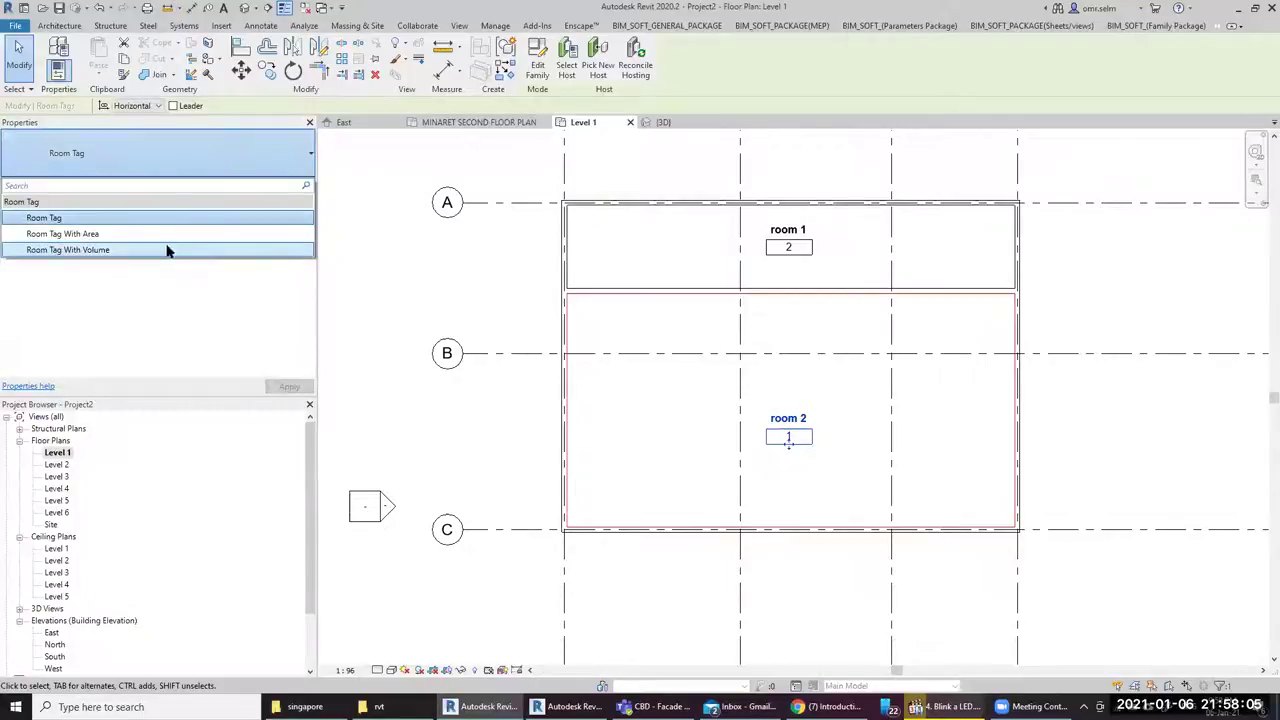
pyautogui.click(160, 234)
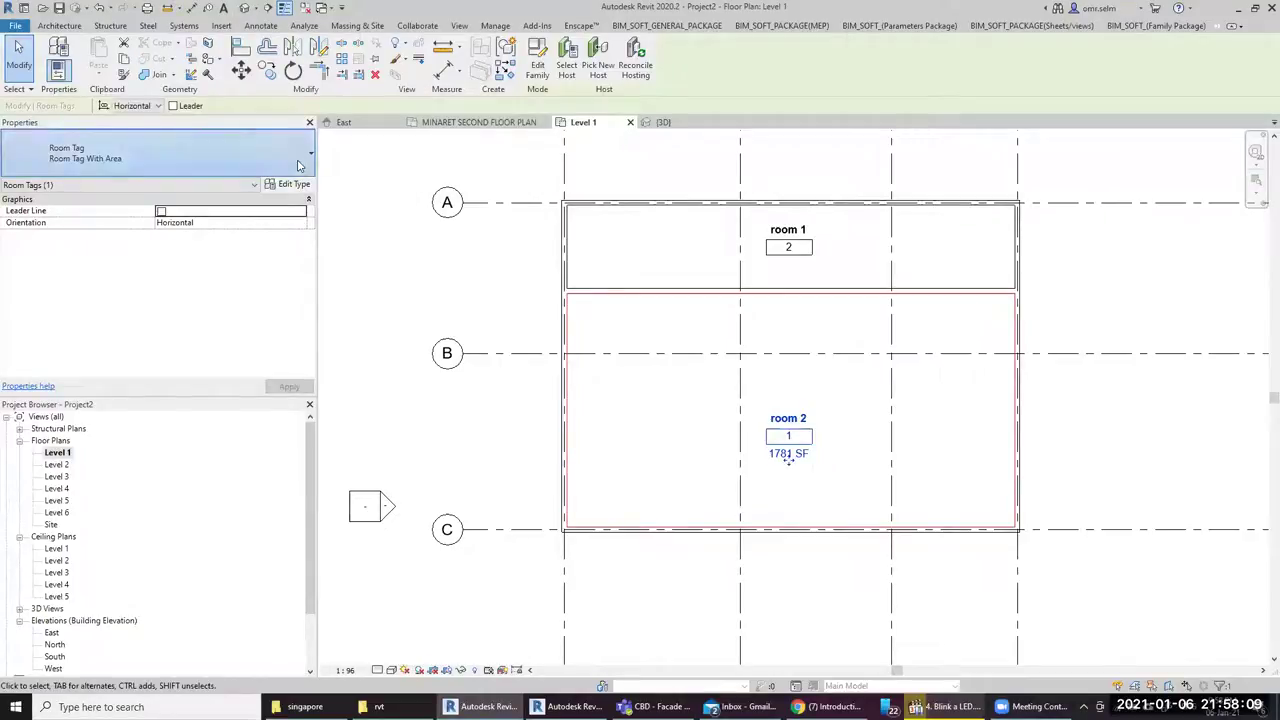
pyautogui.click(200, 160)
pyautogui.click(198, 250)
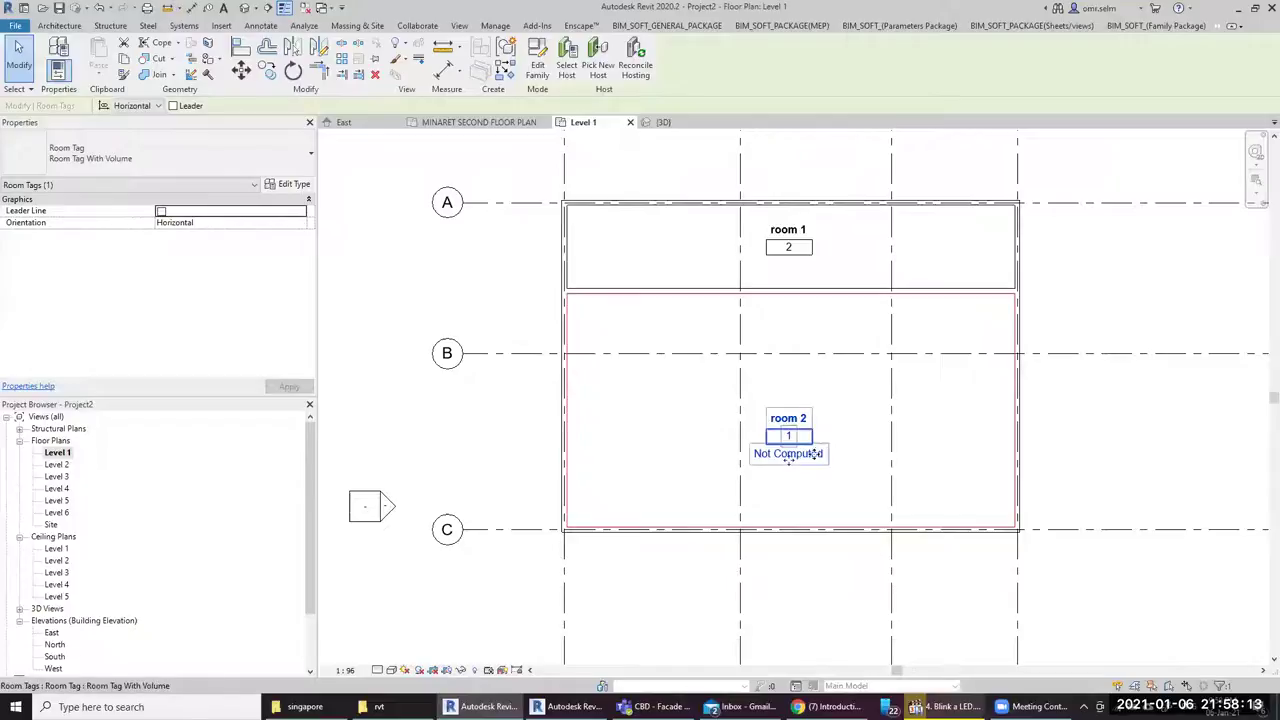
# Change room 1's tag type to Room Tag With Area, showing 632 SF
pyautogui.click(802, 240)
pyautogui.click(243, 162)
pyautogui.click(186, 232)
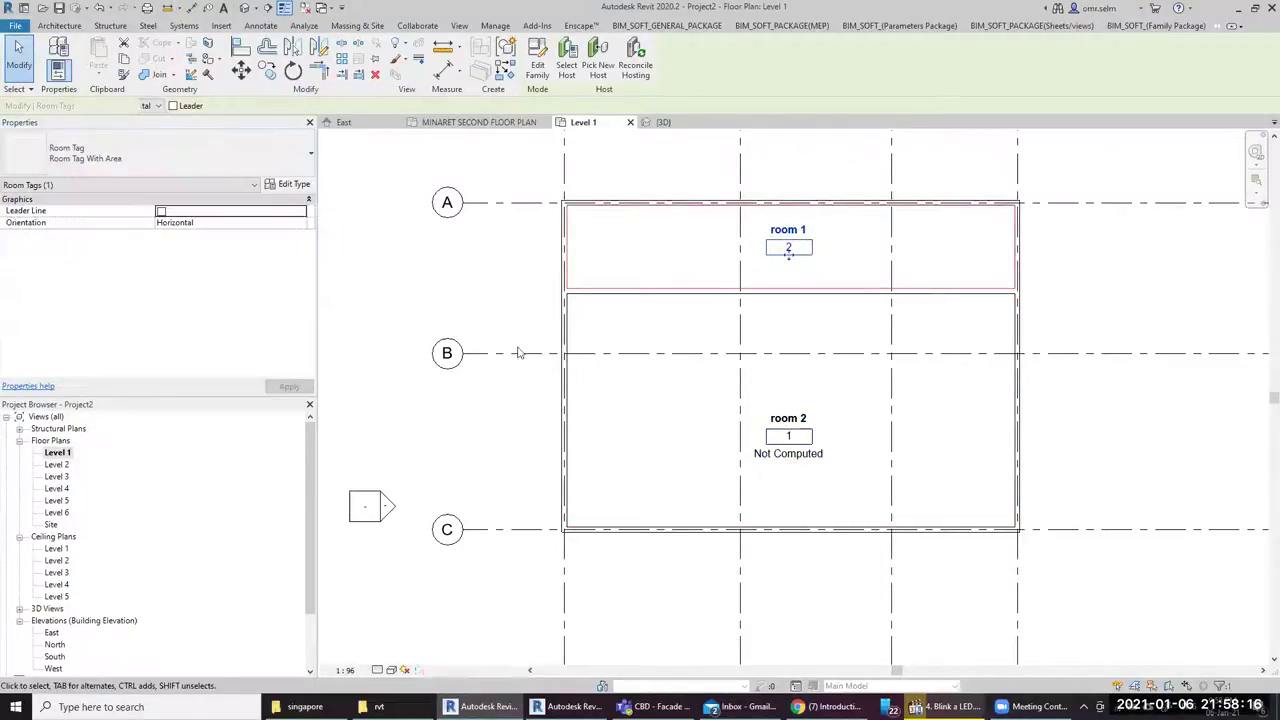
pyautogui.click(1126, 468)
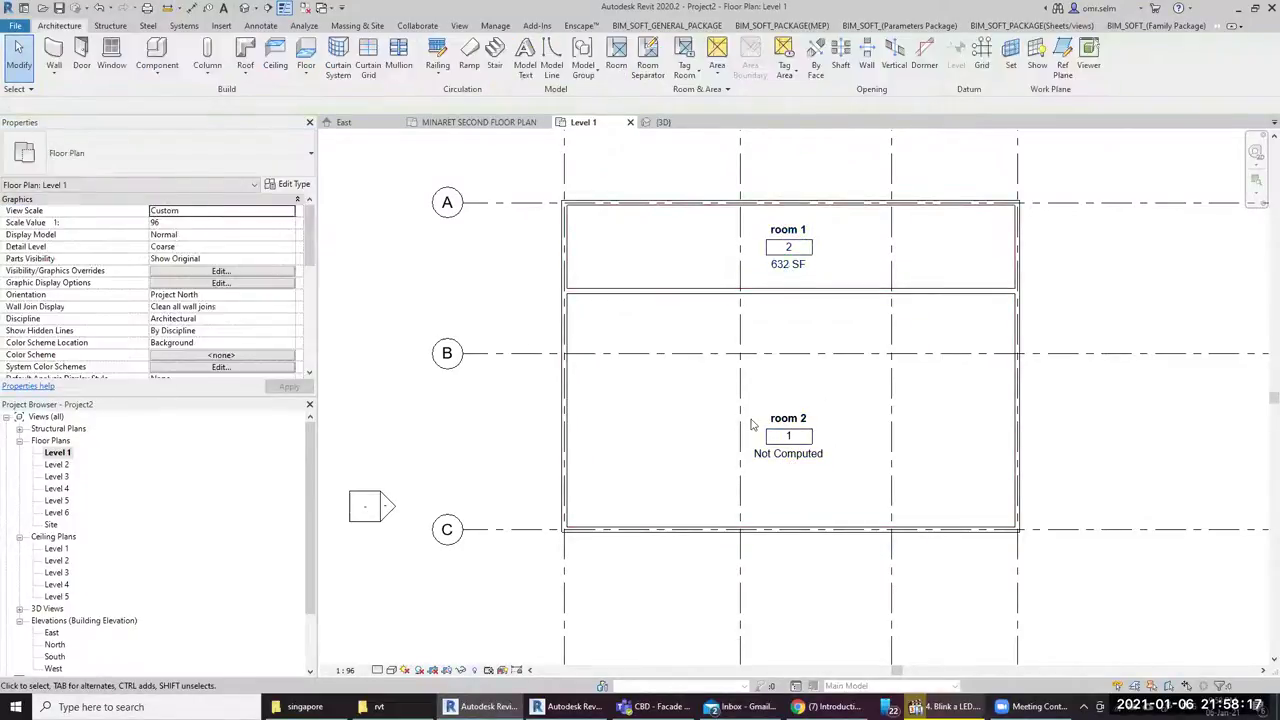
# Set Area and Volume Computations to Areas and Volumes, measured at wall finish
pyautogui.click(726, 89)
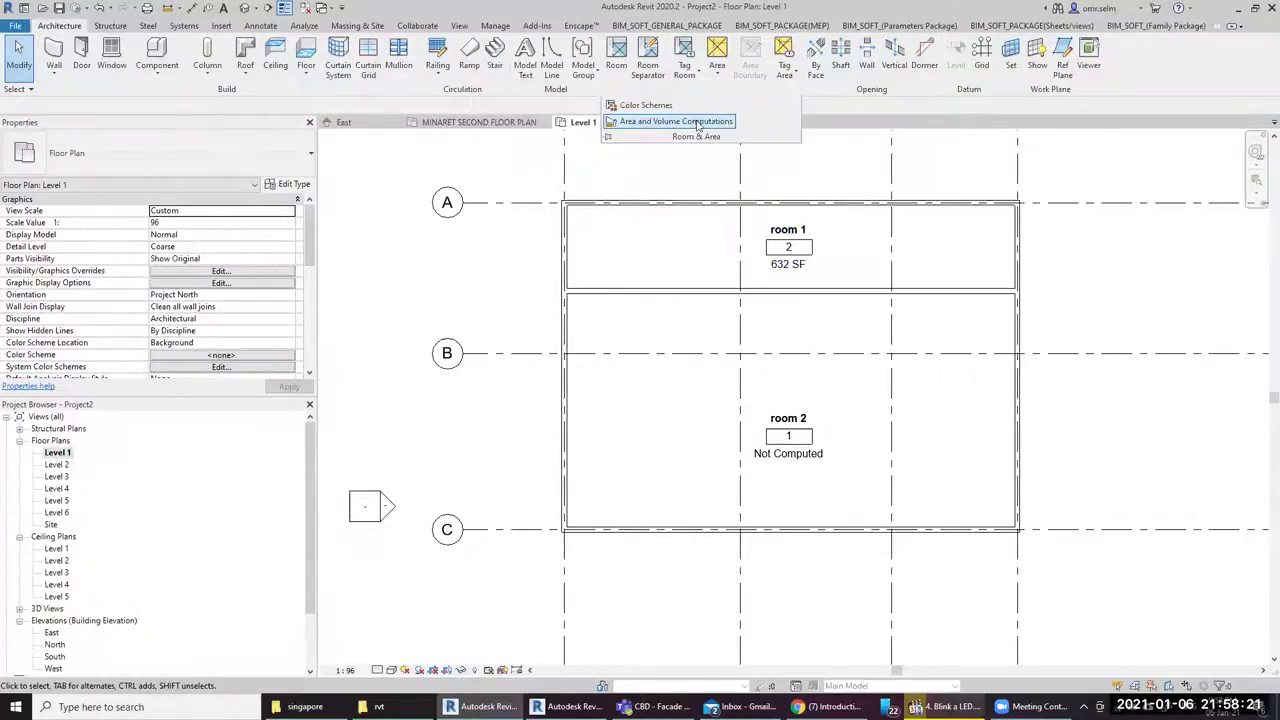
pyautogui.click(656, 122)
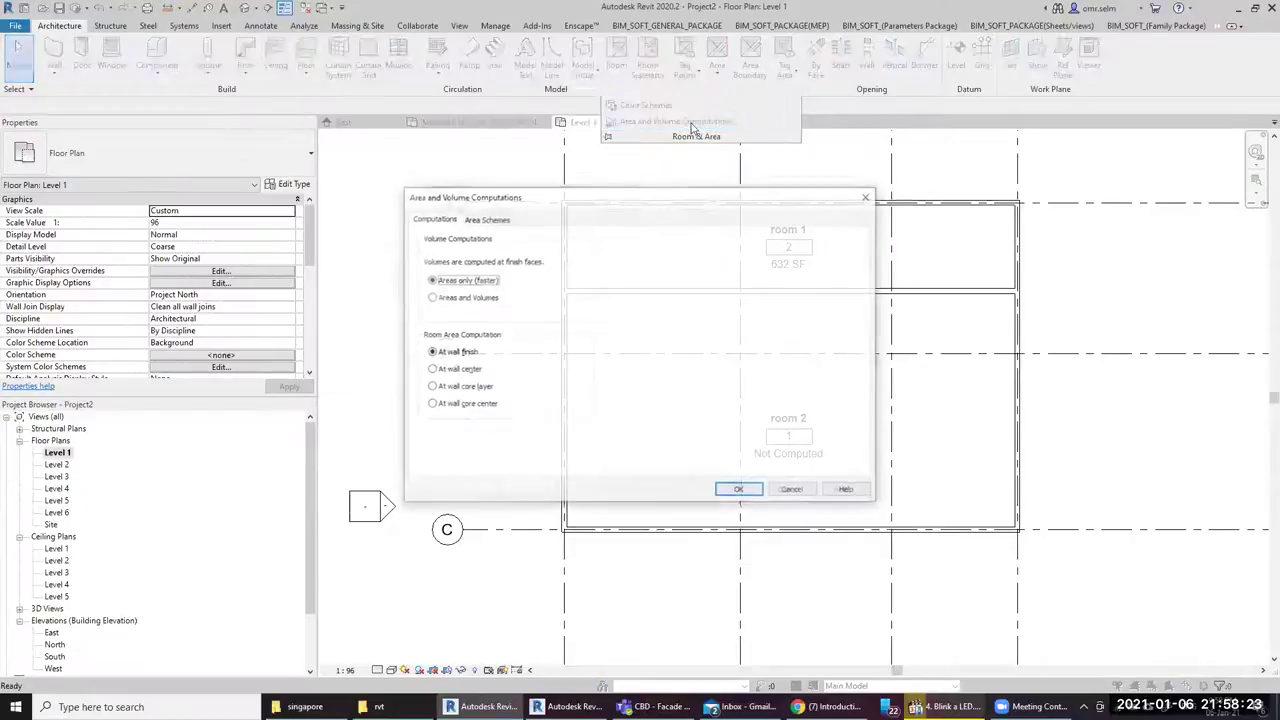
pyautogui.click(476, 298)
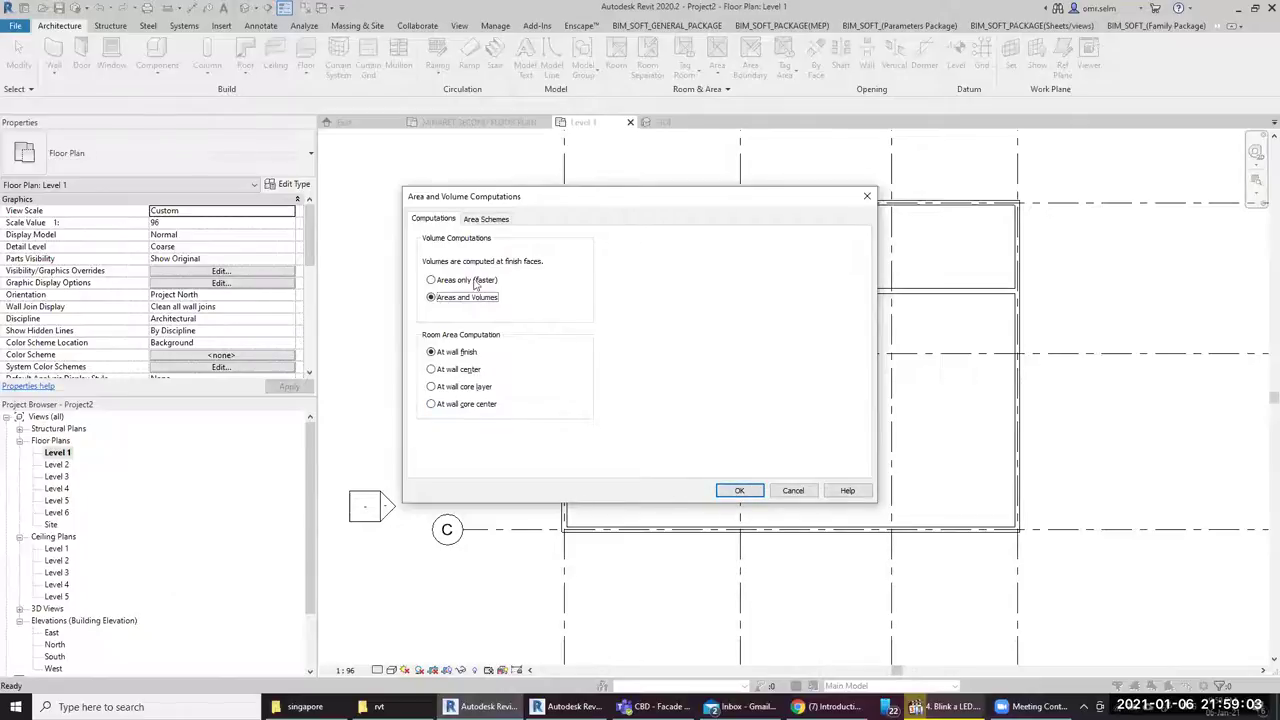
pyautogui.click(474, 220)
pyautogui.click(440, 220)
pyautogui.click(456, 356)
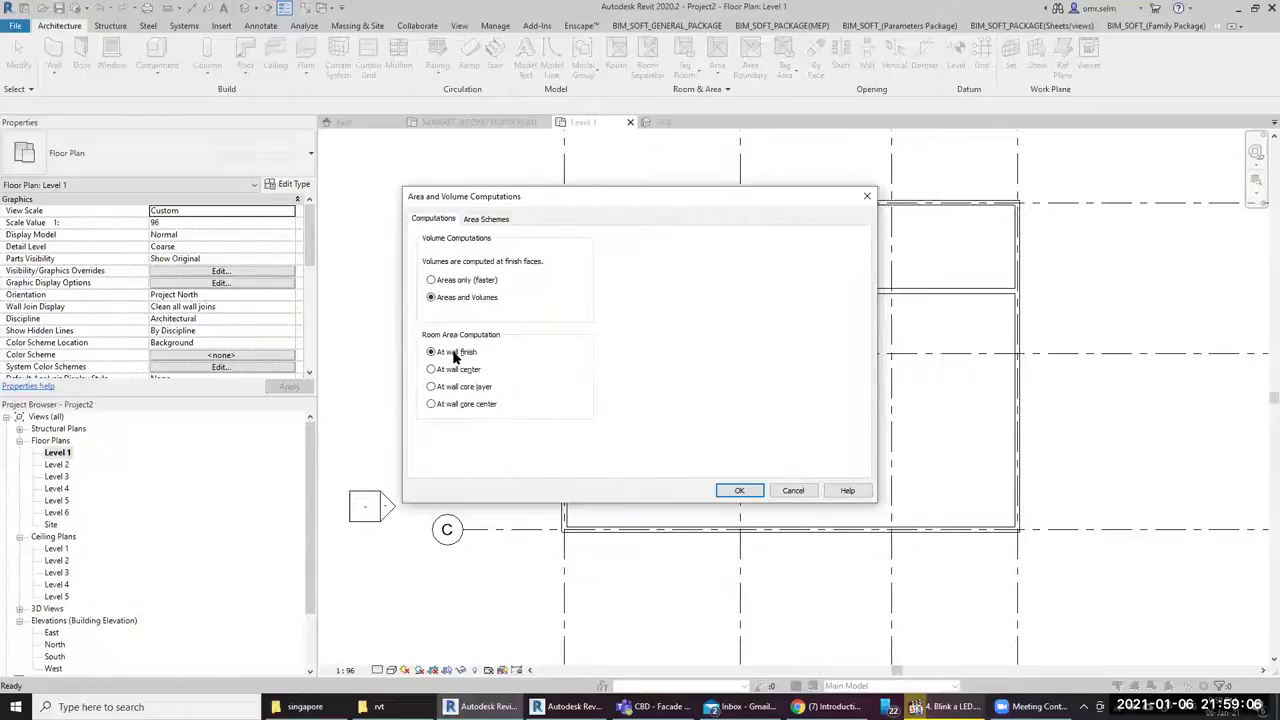
pyautogui.click(740, 491)
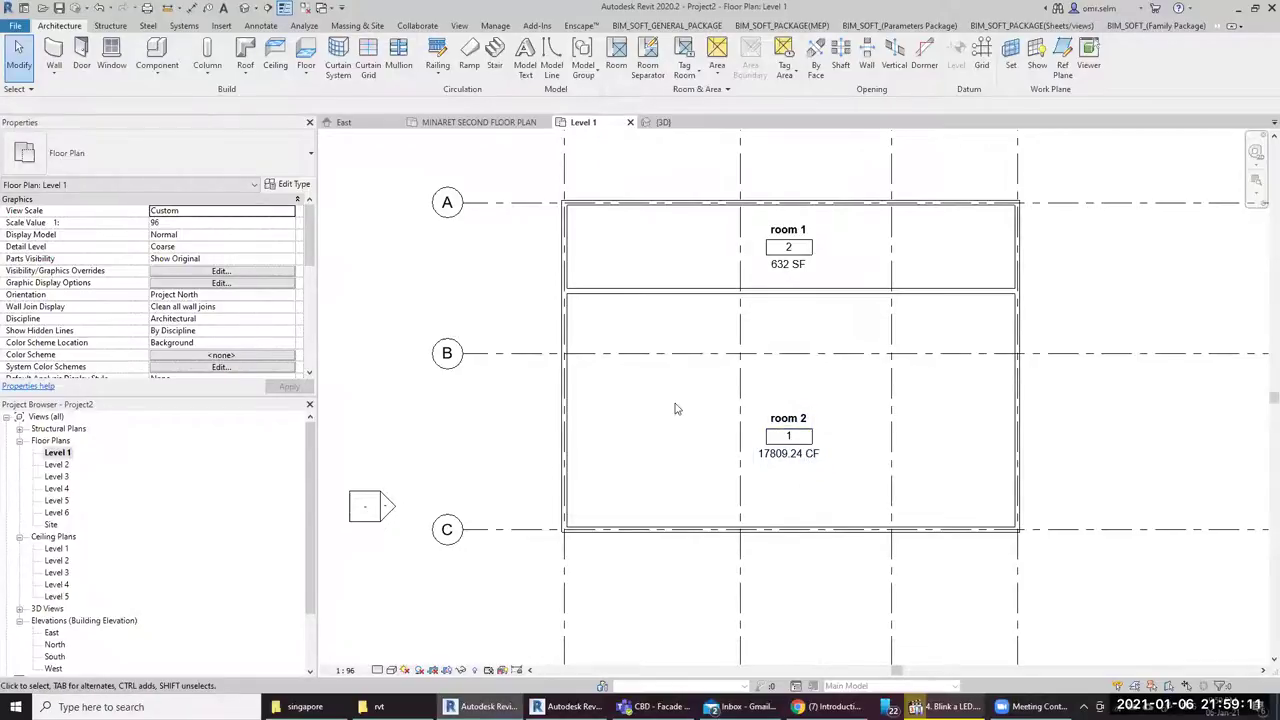
# Check room 2's volume now reads 17809.24 CF, then select the left wall
pyautogui.click(752, 378)
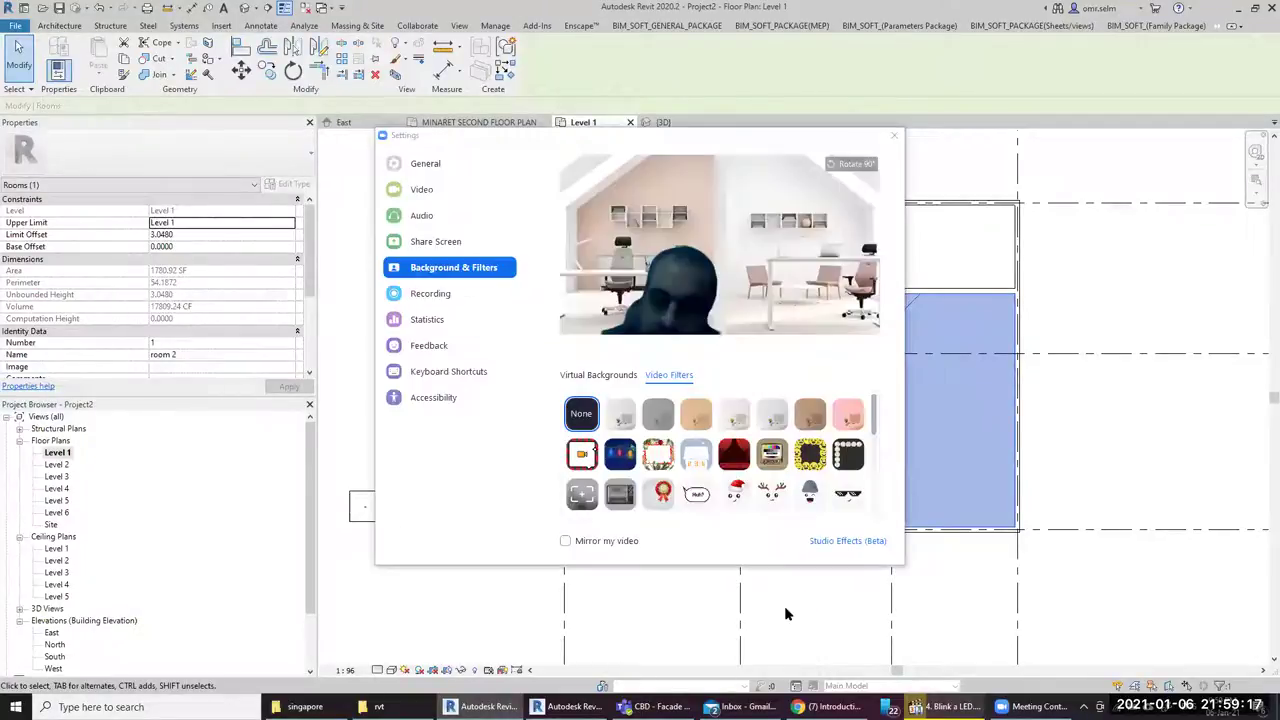
pyautogui.click(894, 137)
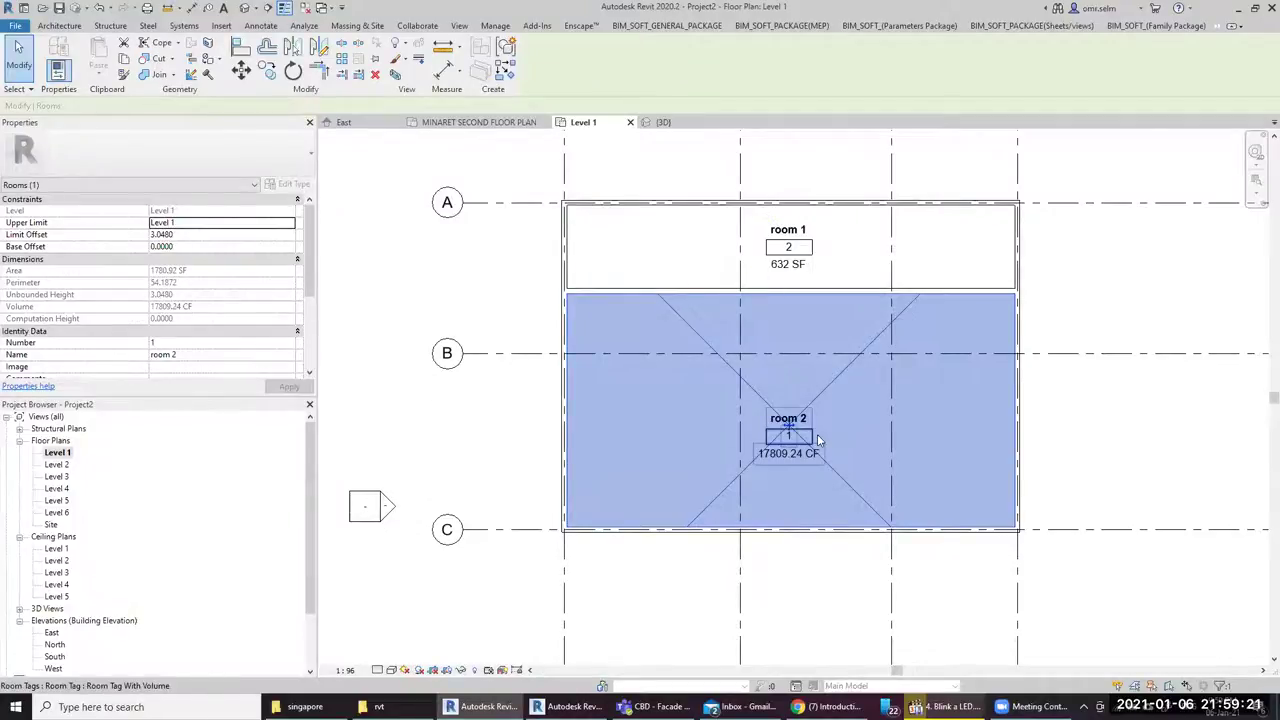
pyautogui.scroll(2, 1126, 418)
pyautogui.click(860, 463)
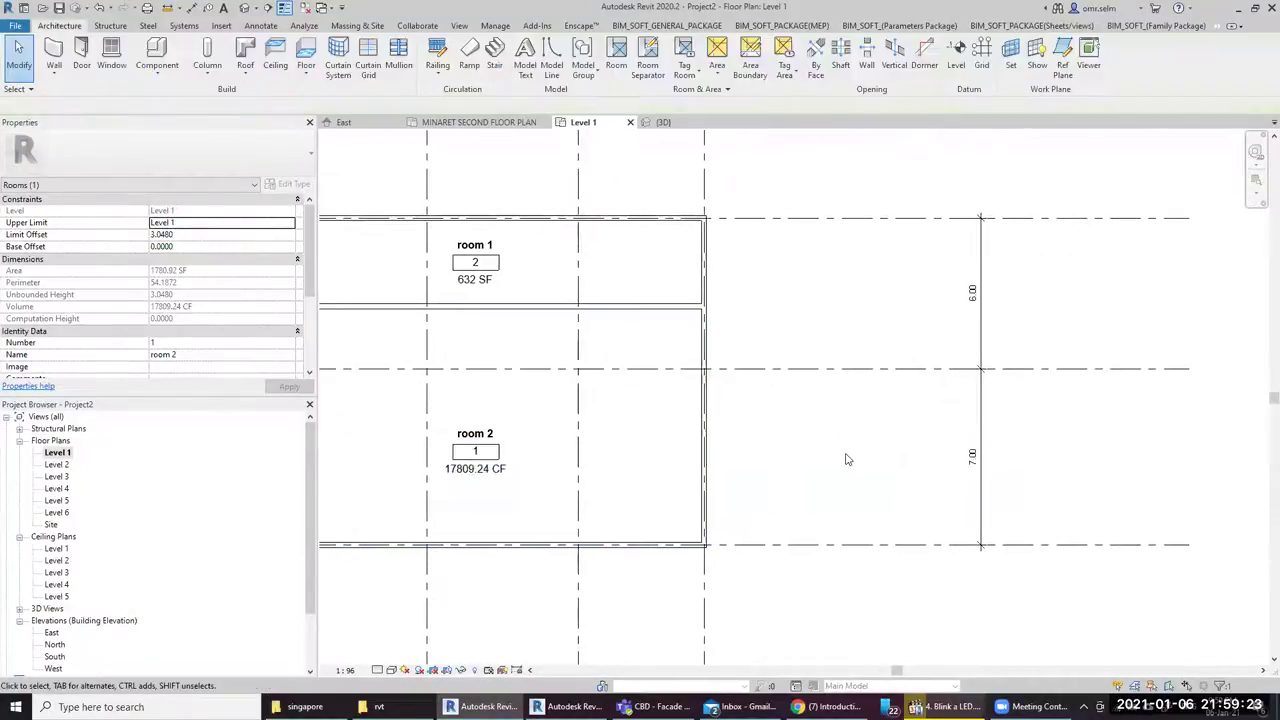
pyautogui.scroll(-4, 720, 480)
pyautogui.scroll(4, 507, 519)
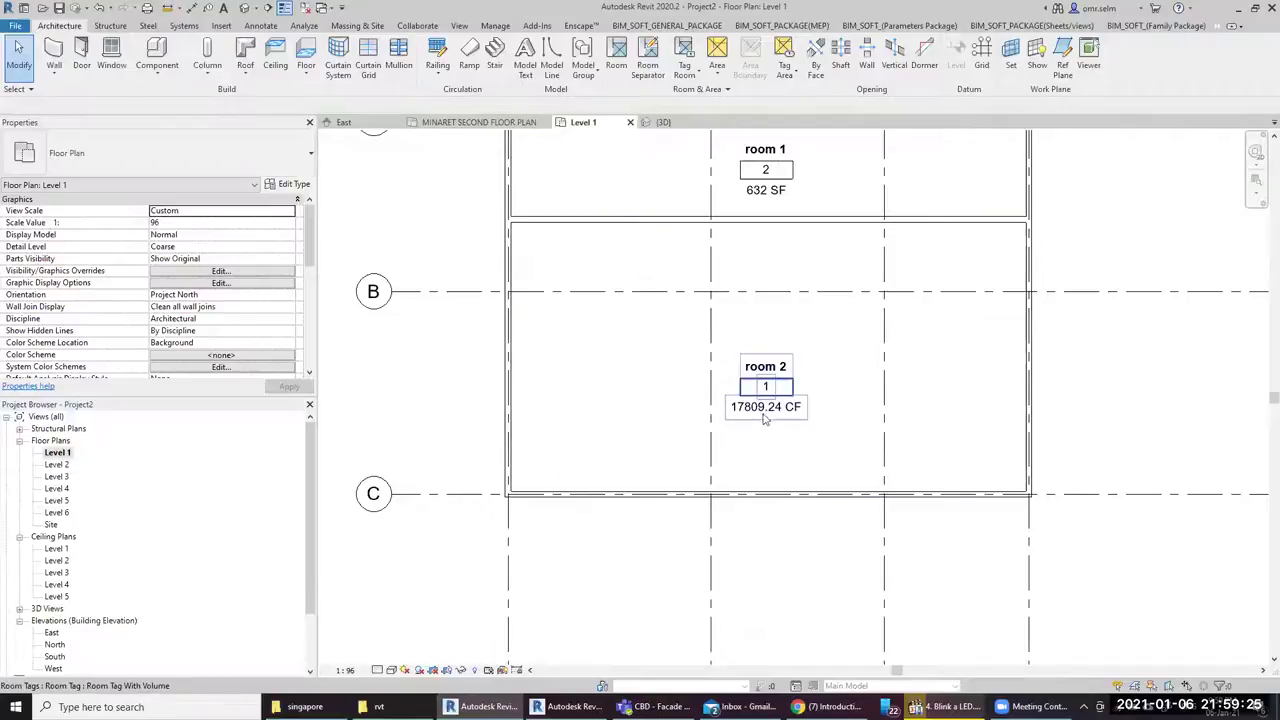
pyautogui.scroll(4, 756, 420)
pyautogui.scroll(-5, 742, 432)
pyautogui.scroll(-1, 740, 437)
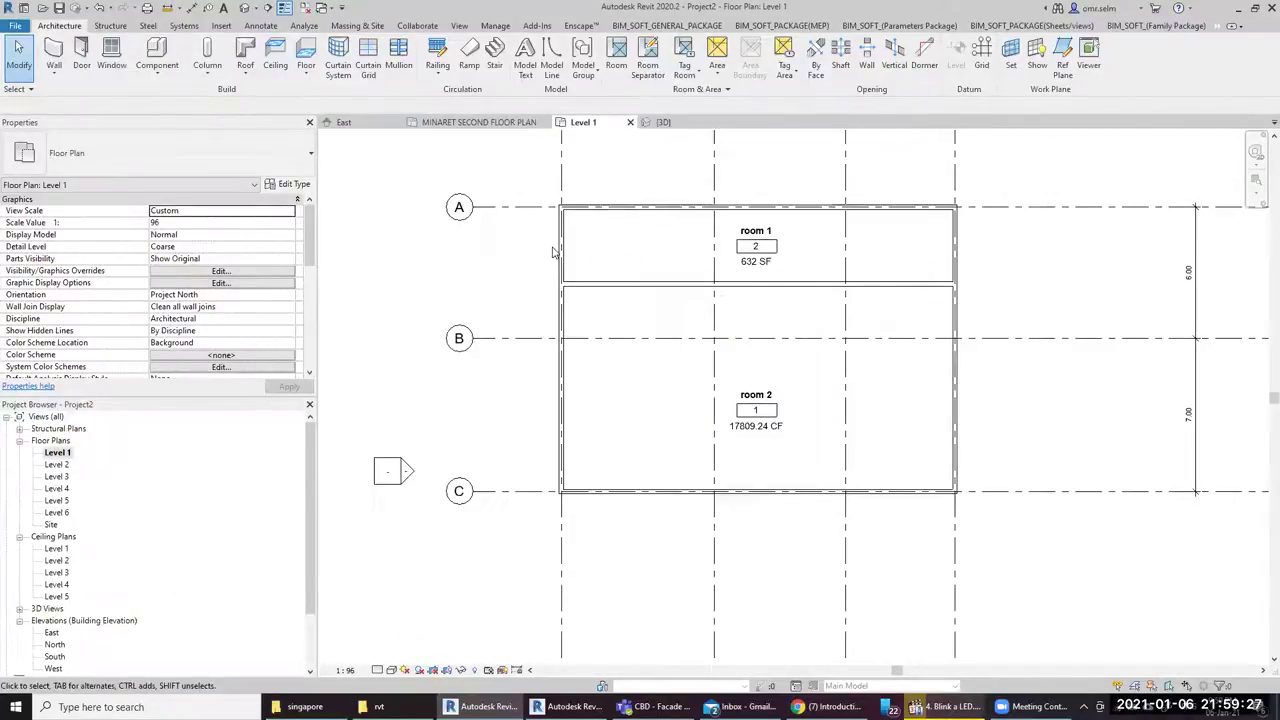
pyautogui.click(556, 253)
pyautogui.scroll(2, 509, 247)
# Try dragging the left wall rightward into the rooms, dismissing the wall-join errors
pyautogui.scroll(-2, 595, 251)
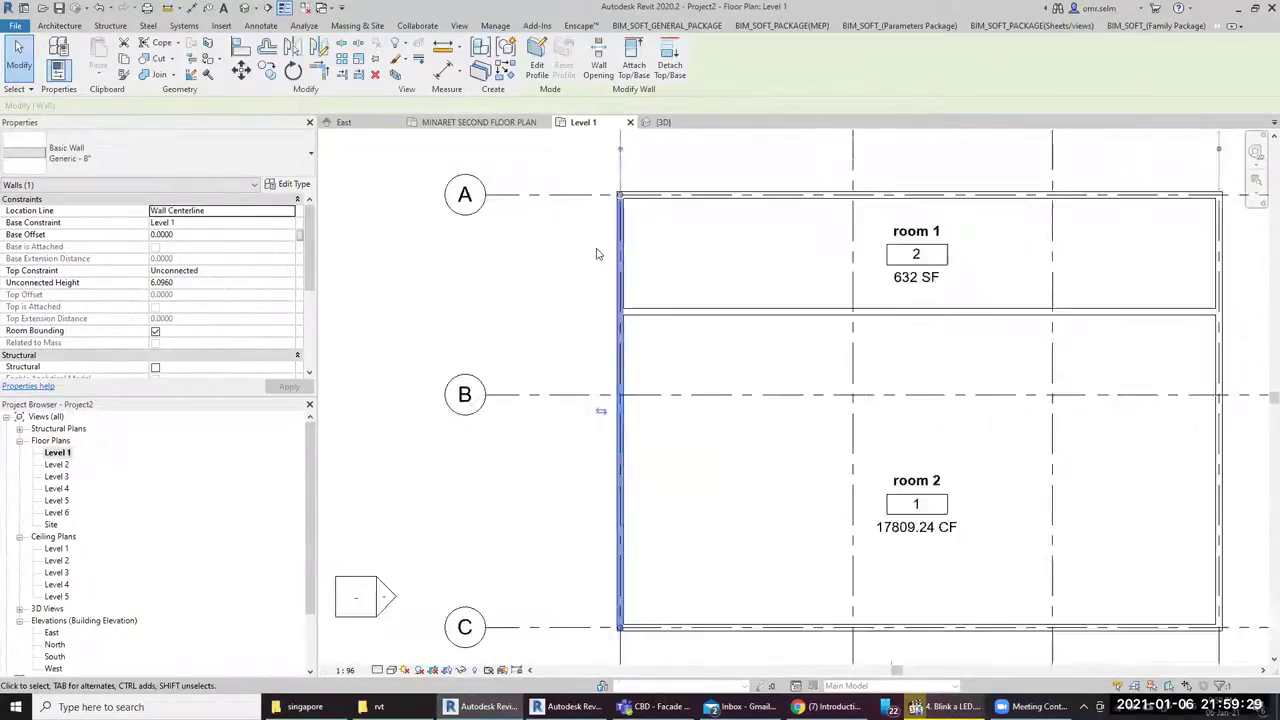
pyautogui.moveTo(612, 247); pyautogui.dragTo(562, 250)
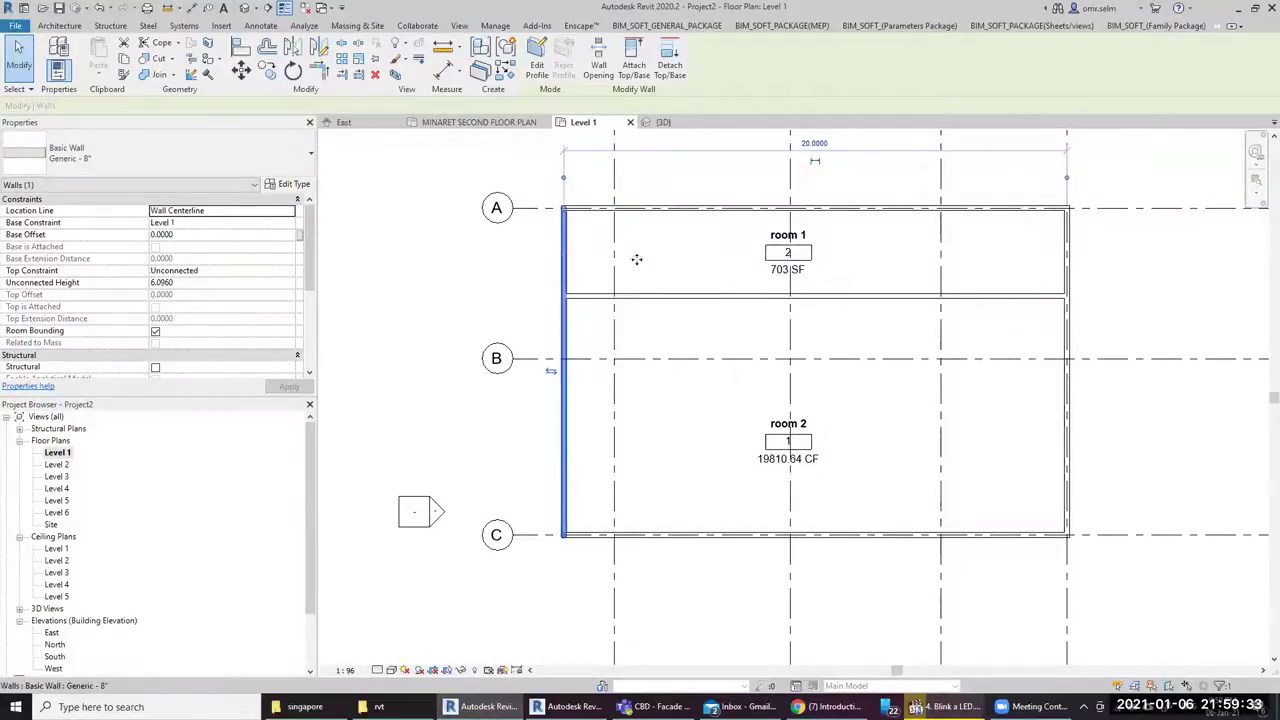
pyautogui.moveTo(636, 259); pyautogui.dragTo(685, 262)
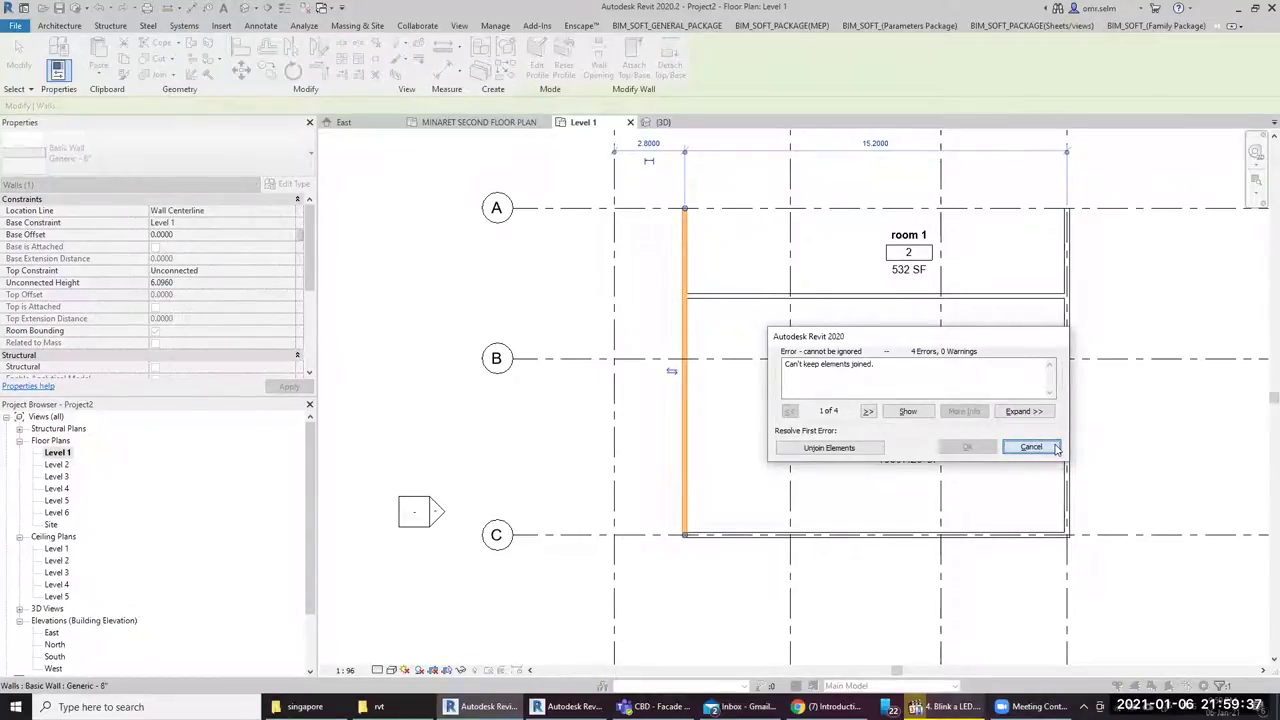
pyautogui.click(1031, 447)
pyautogui.click(562, 259)
pyautogui.moveTo(557, 259)
pyautogui.mouseDown()
pyautogui.moveTo(640, 262)
pyautogui.moveTo(755, 304)
pyautogui.mouseUp()
pyautogui.click(1013, 450)
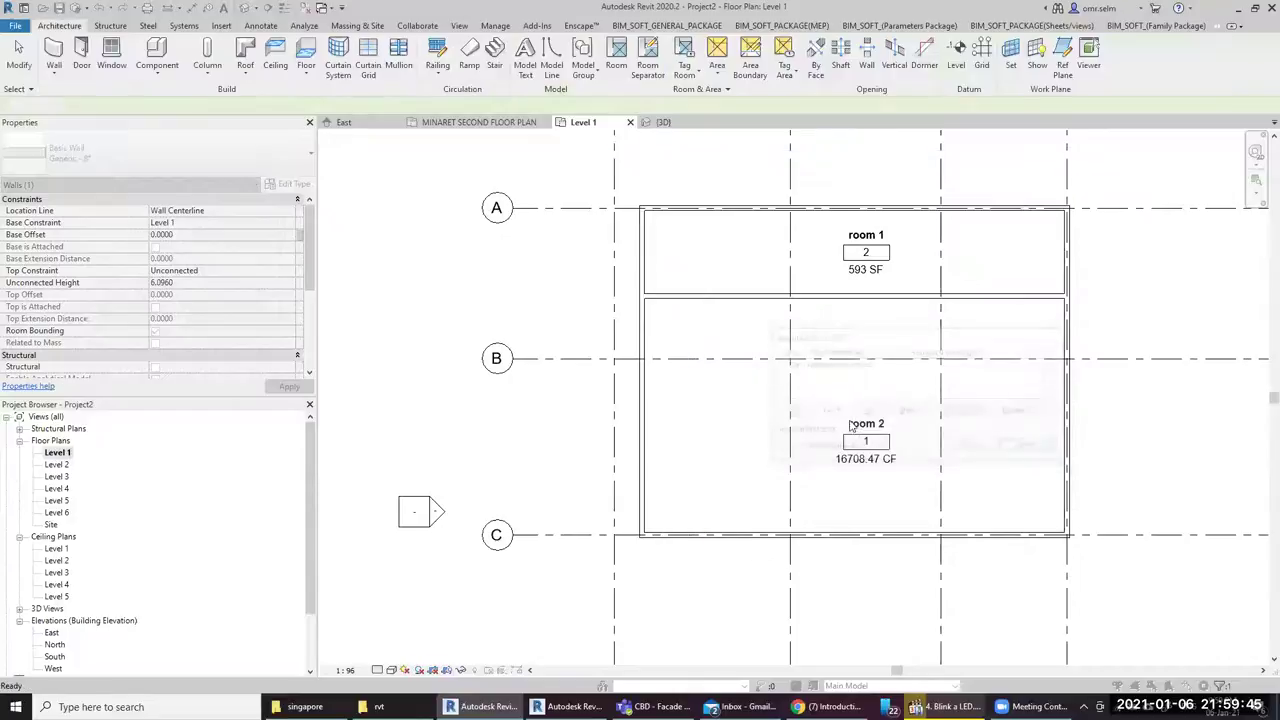
# Shift the left wall slightly right, cancel the rejected move, and go to the 3D view
pyautogui.click(641, 261)
pyautogui.scroll(1, 641, 261)
pyautogui.moveTo(641, 261); pyautogui.dragTo(679, 270)
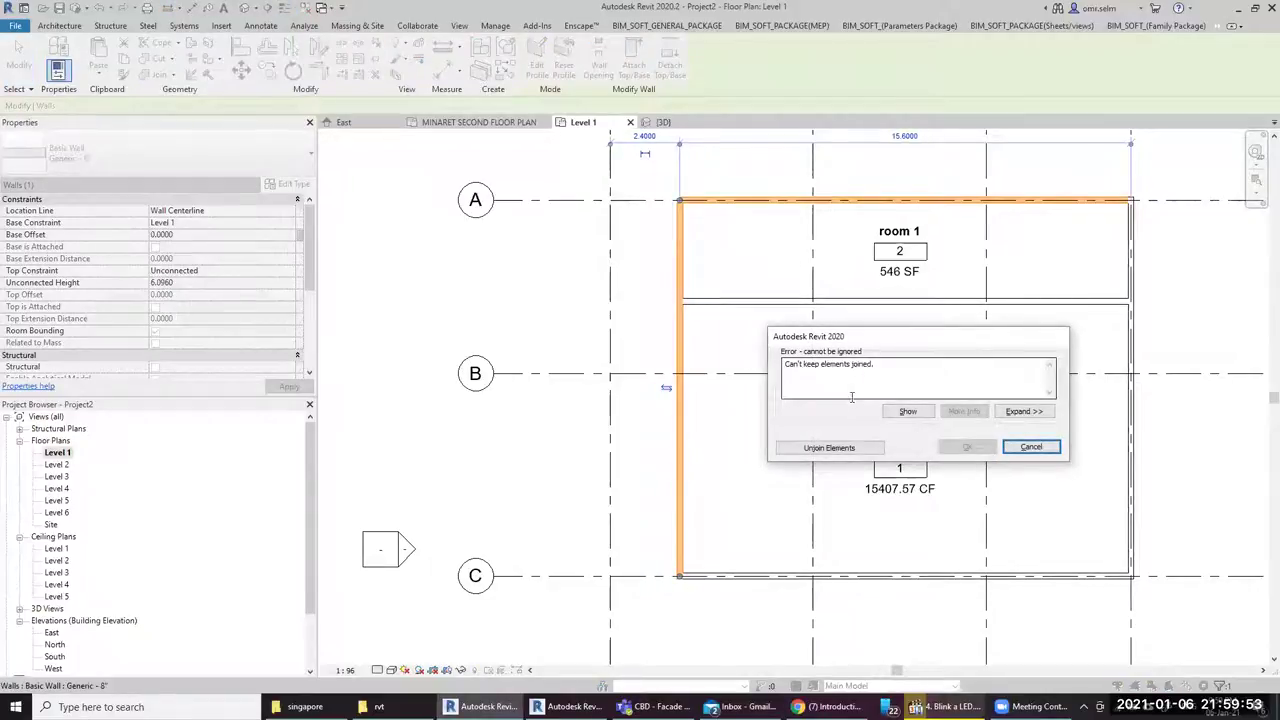
pyautogui.click(1030, 447)
pyautogui.click(436, 176)
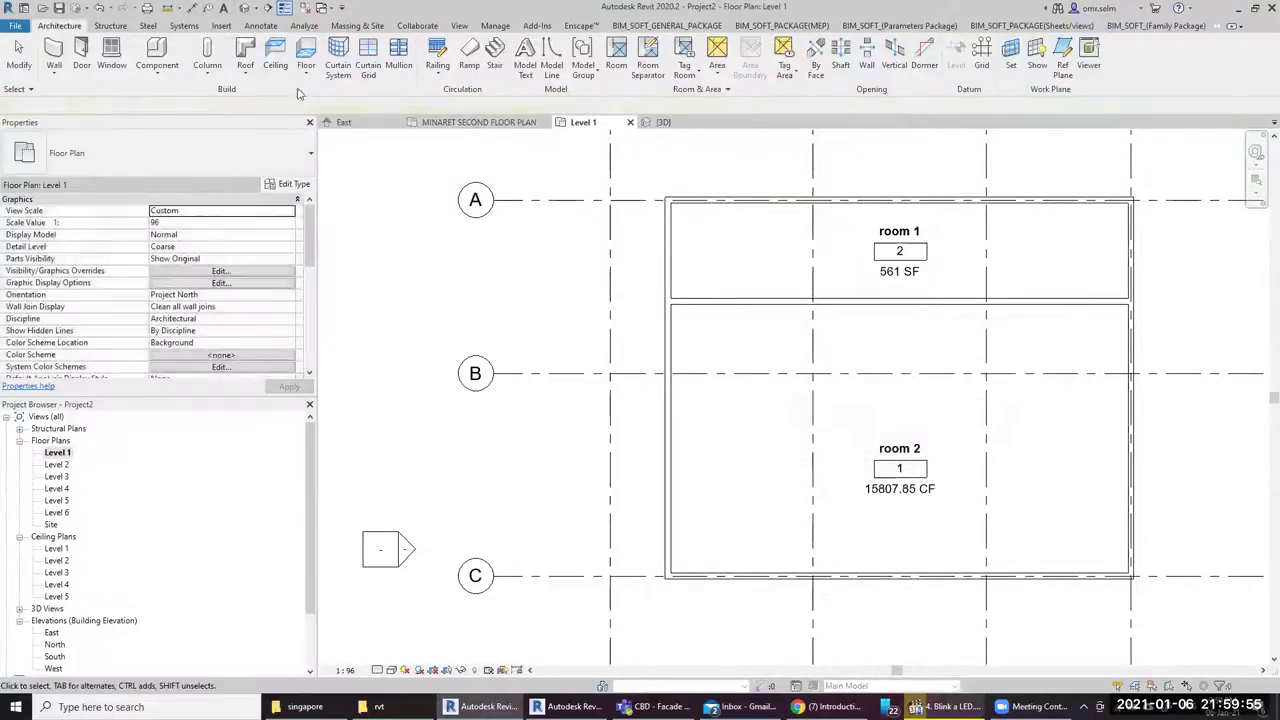
pyautogui.click(245, 8)
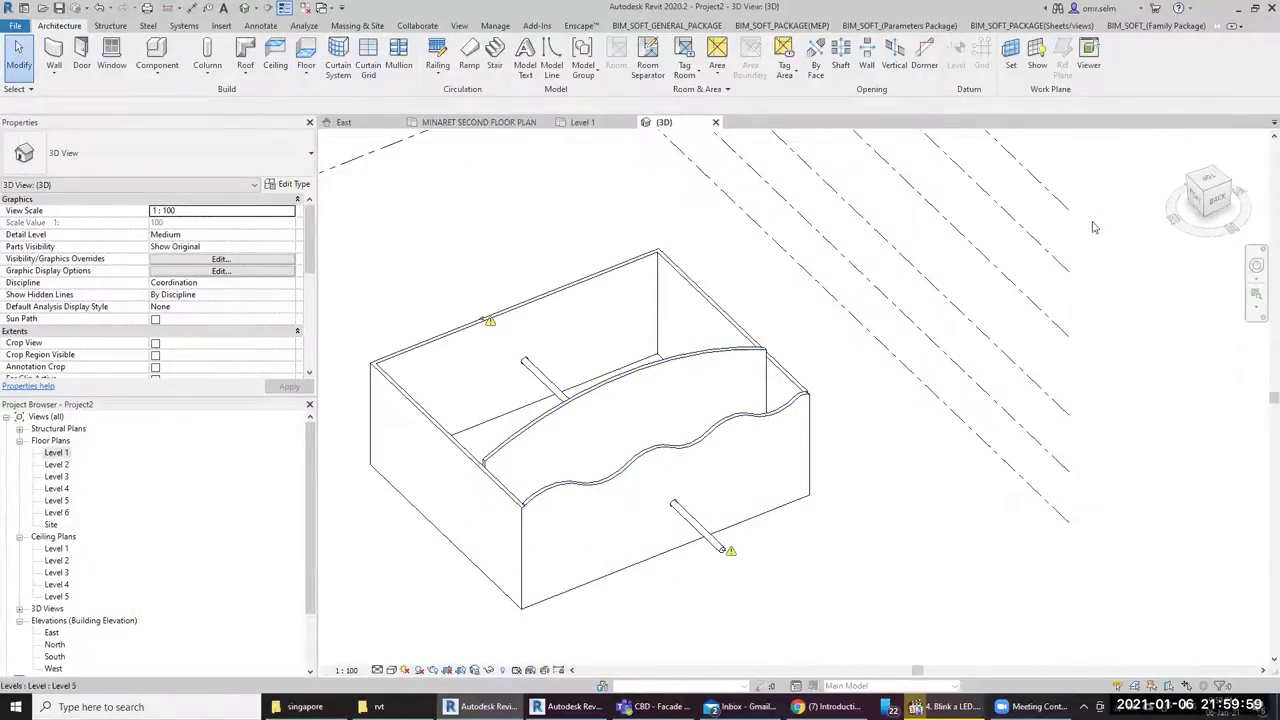
# Turn the 3D view to Front and centre the model
pyautogui.click(1200, 175)
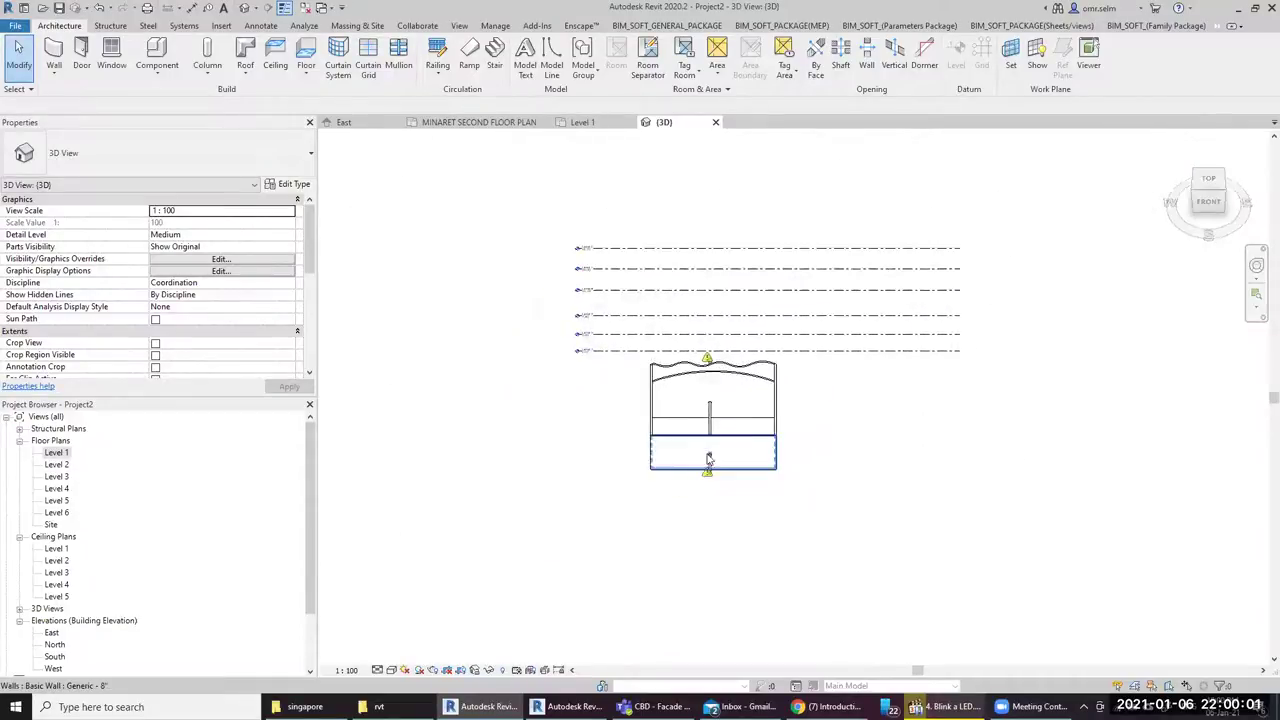
pyautogui.scroll(3, 717, 337)
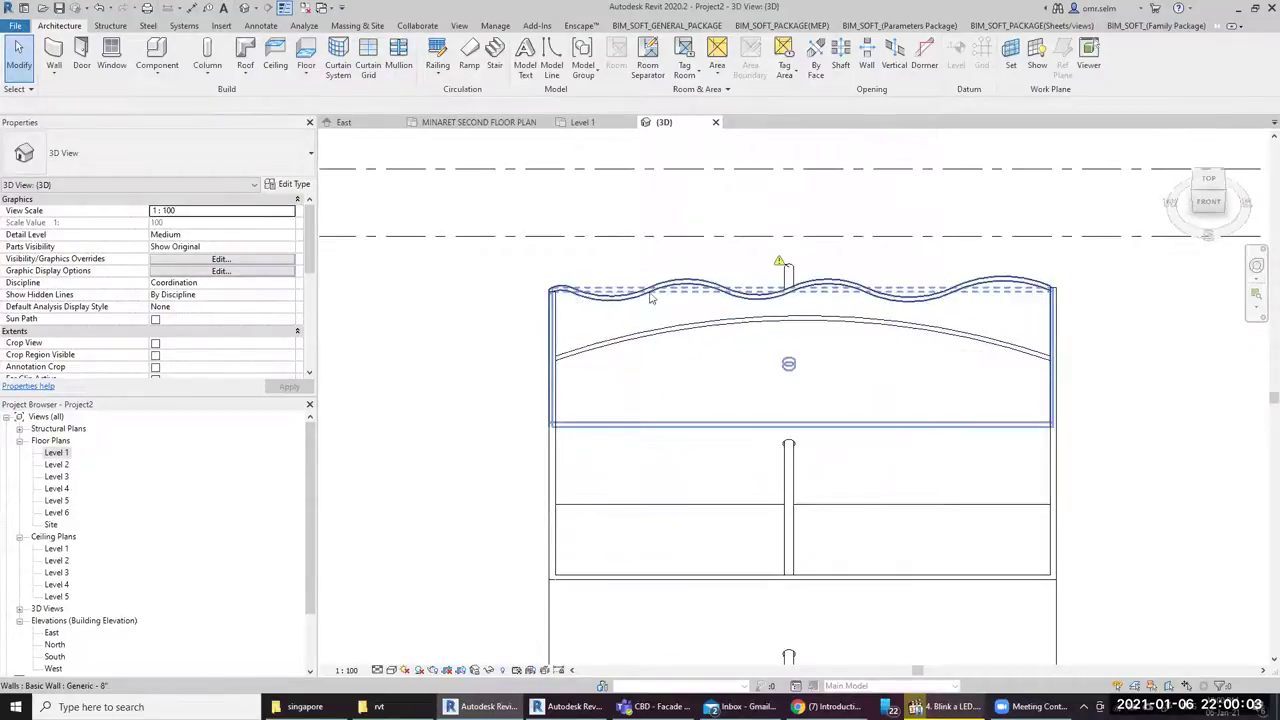
pyautogui.scroll(-3, 1008, 448)
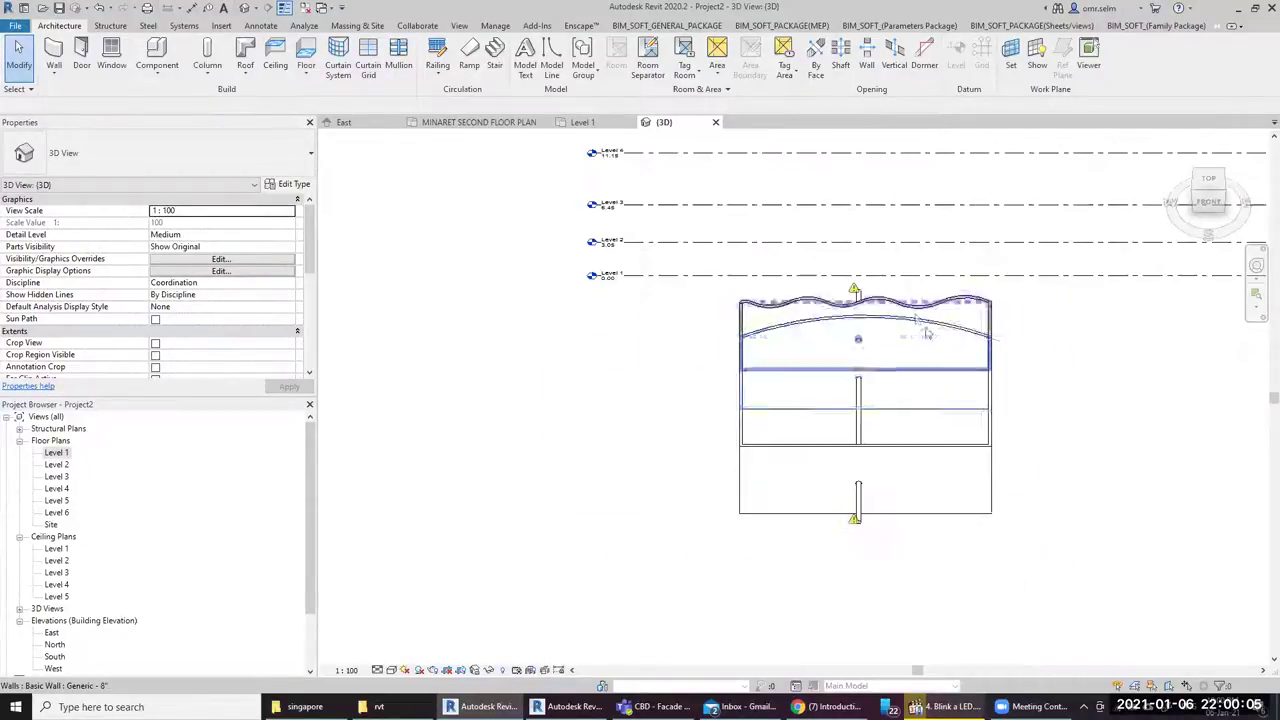
pyautogui.moveTo(903, 483); pyautogui.dragTo(840, 505, button='middle')
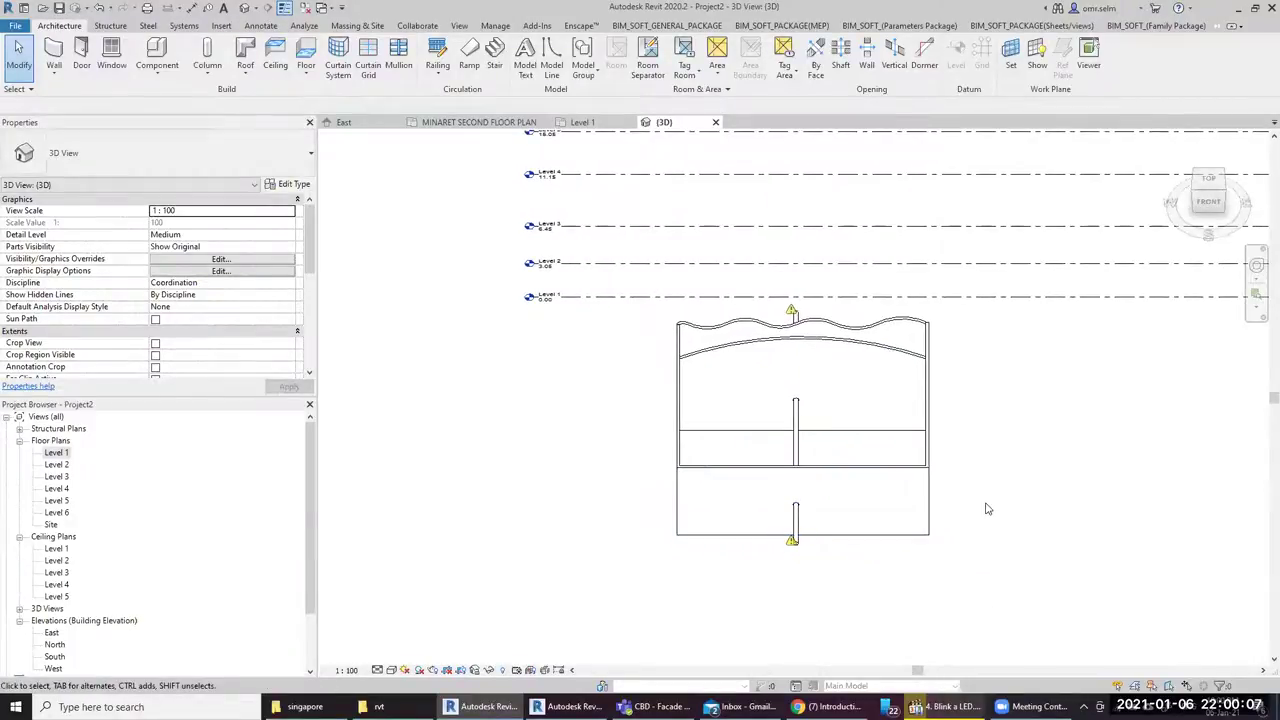
# Move the left wall inward, unjoining it and deleting the element that became too short
pyautogui.click(580, 122)
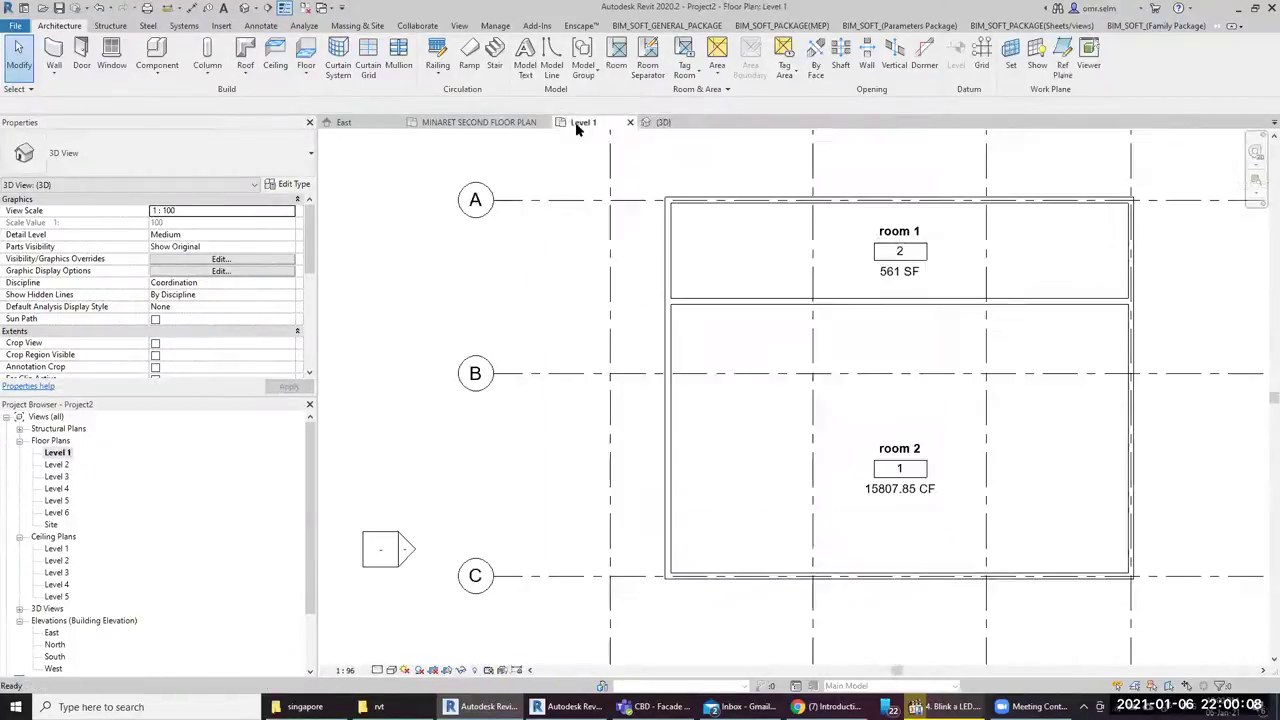
pyautogui.click(670, 314)
pyautogui.click(660, 122)
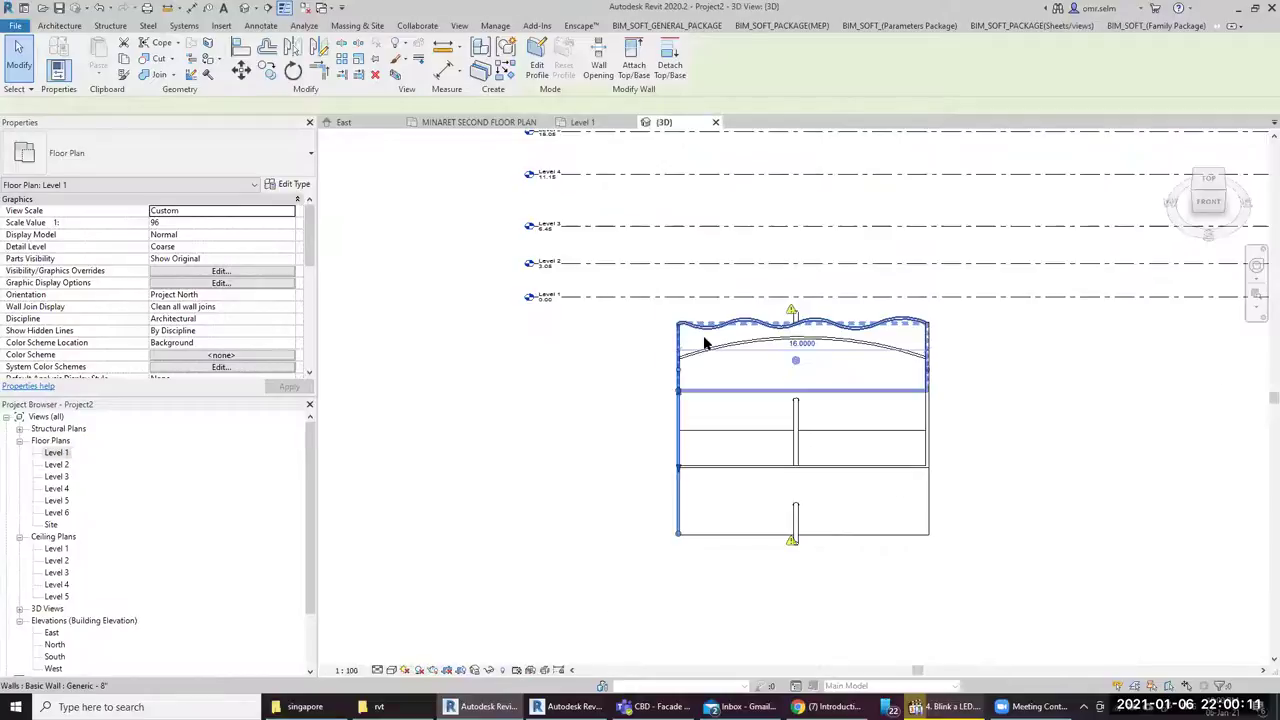
pyautogui.scroll(1, 670, 371)
pyautogui.scroll(-2, 613, 322)
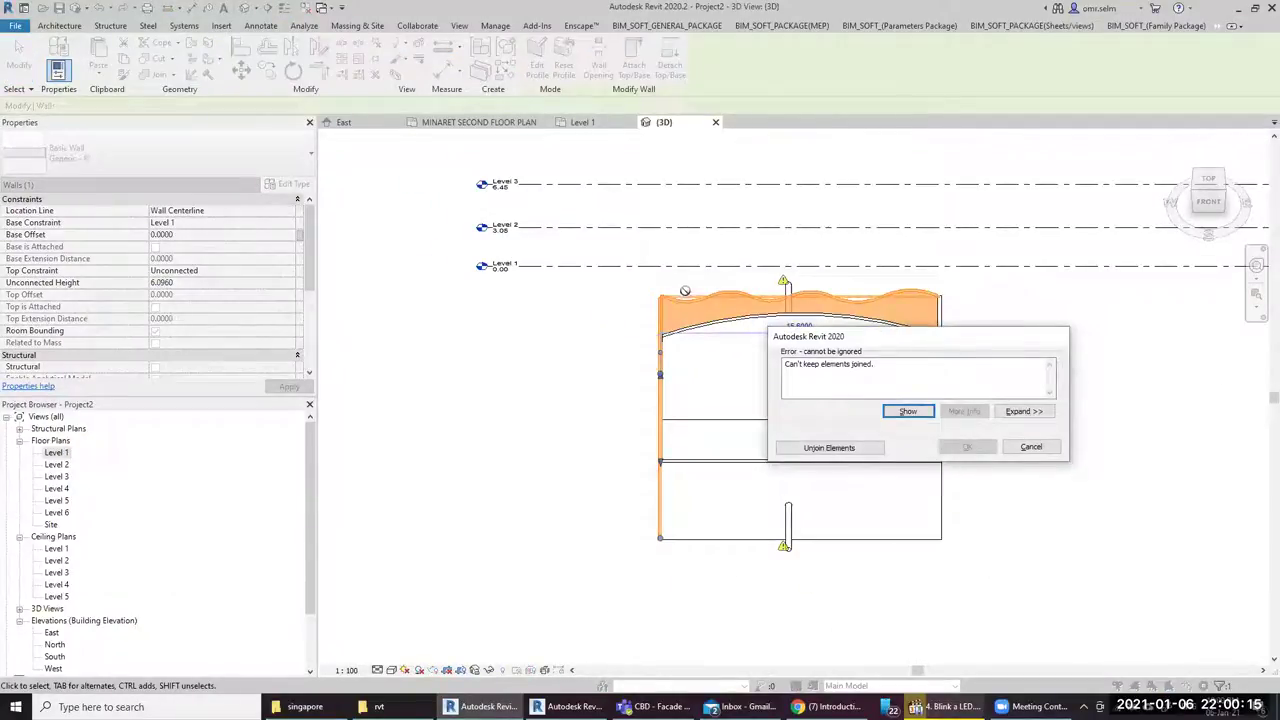
pyautogui.click(845, 449)
pyautogui.scroll(3, 648, 331)
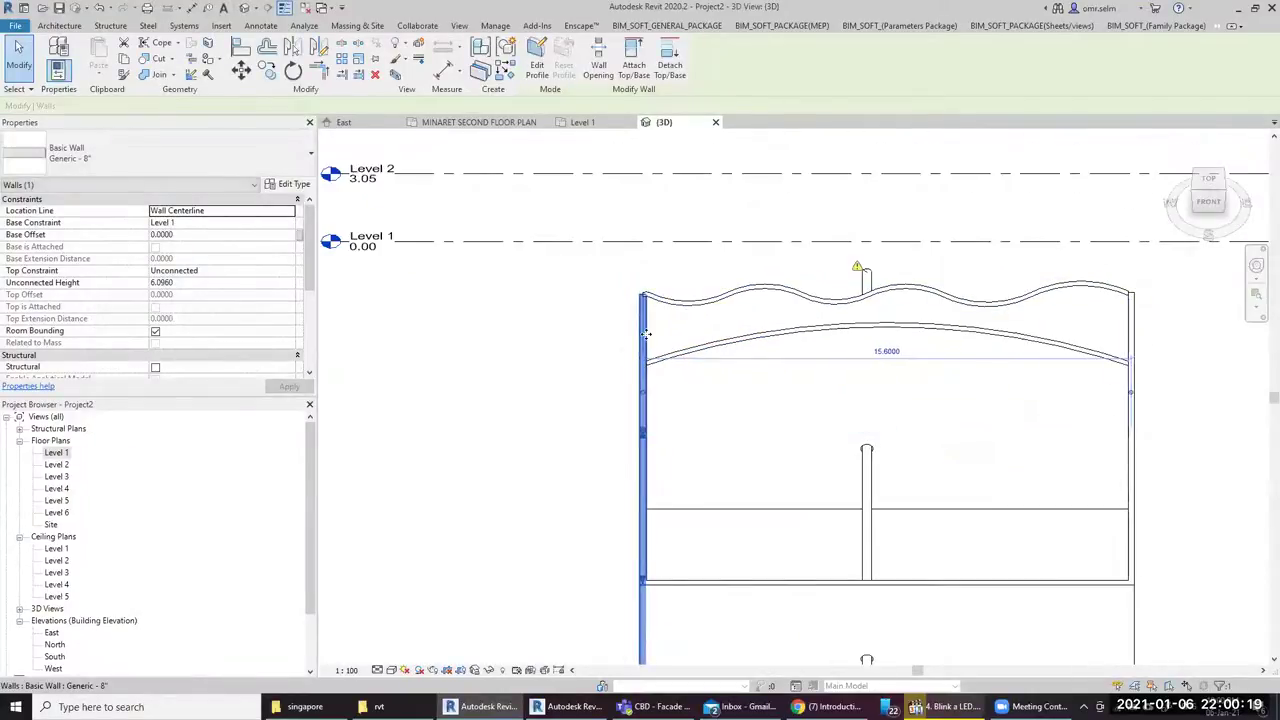
pyautogui.moveTo(645, 333); pyautogui.dragTo(565, 320)
pyautogui.click(829, 449)
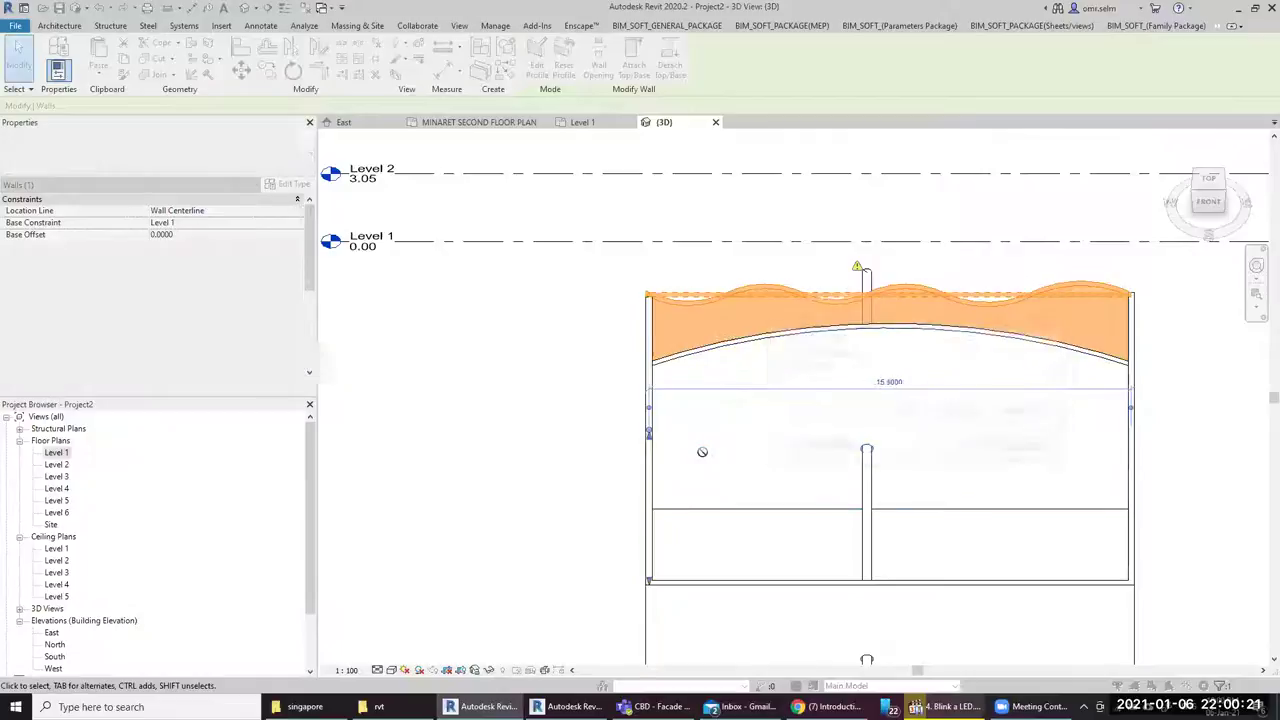
pyautogui.click(838, 449)
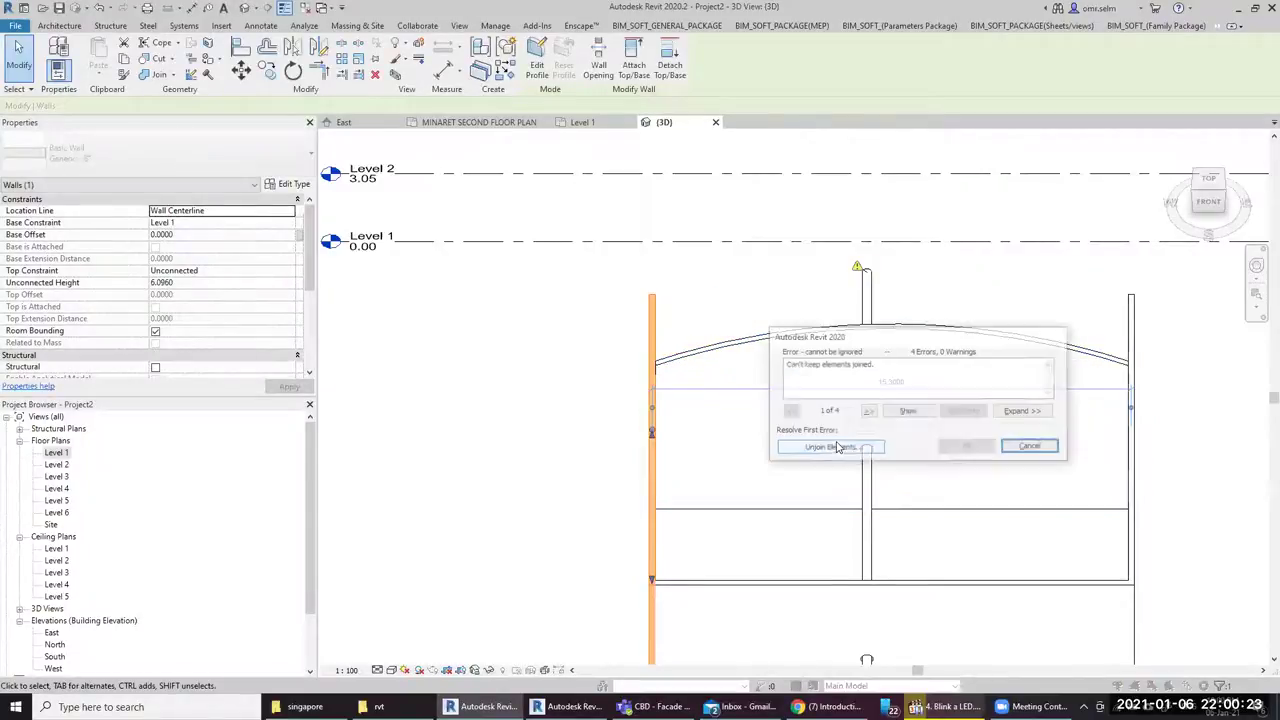
pyautogui.click(829, 448)
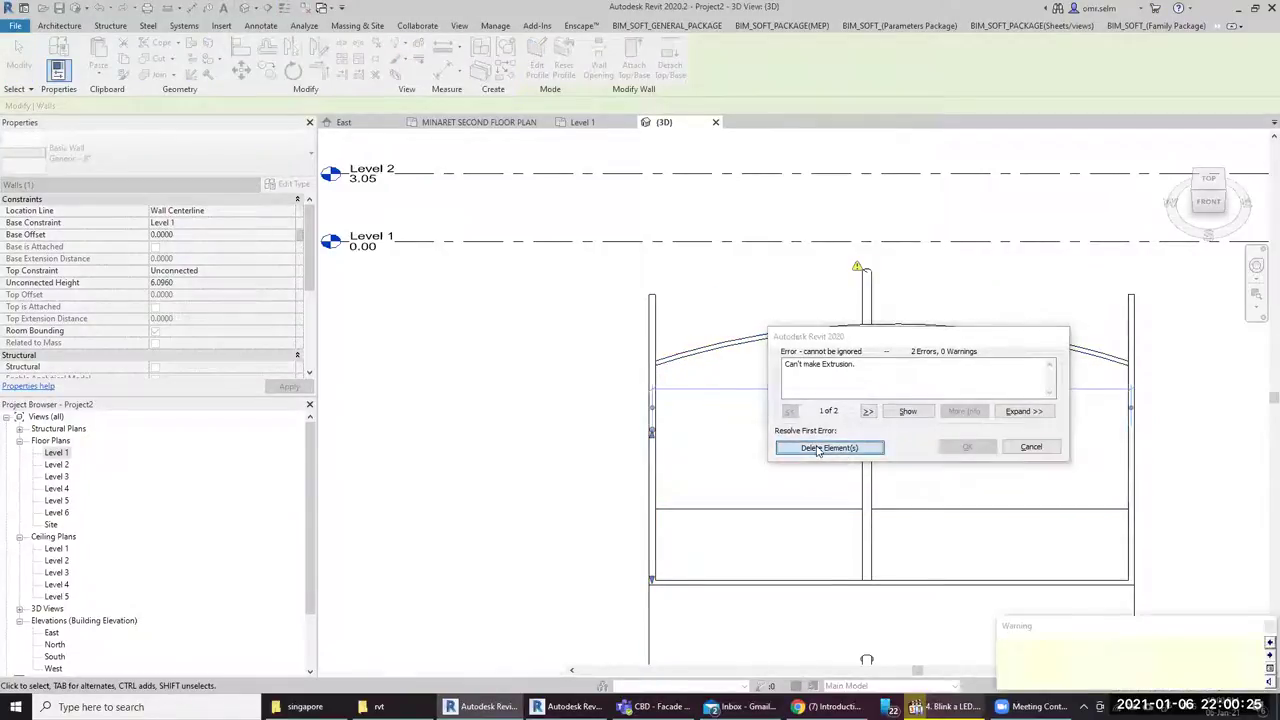
# Orbit the model to an isometric angle and select the wavy wall
pyautogui.scroll(-2, 588, 370)
pyautogui.scroll(1, 614, 514)
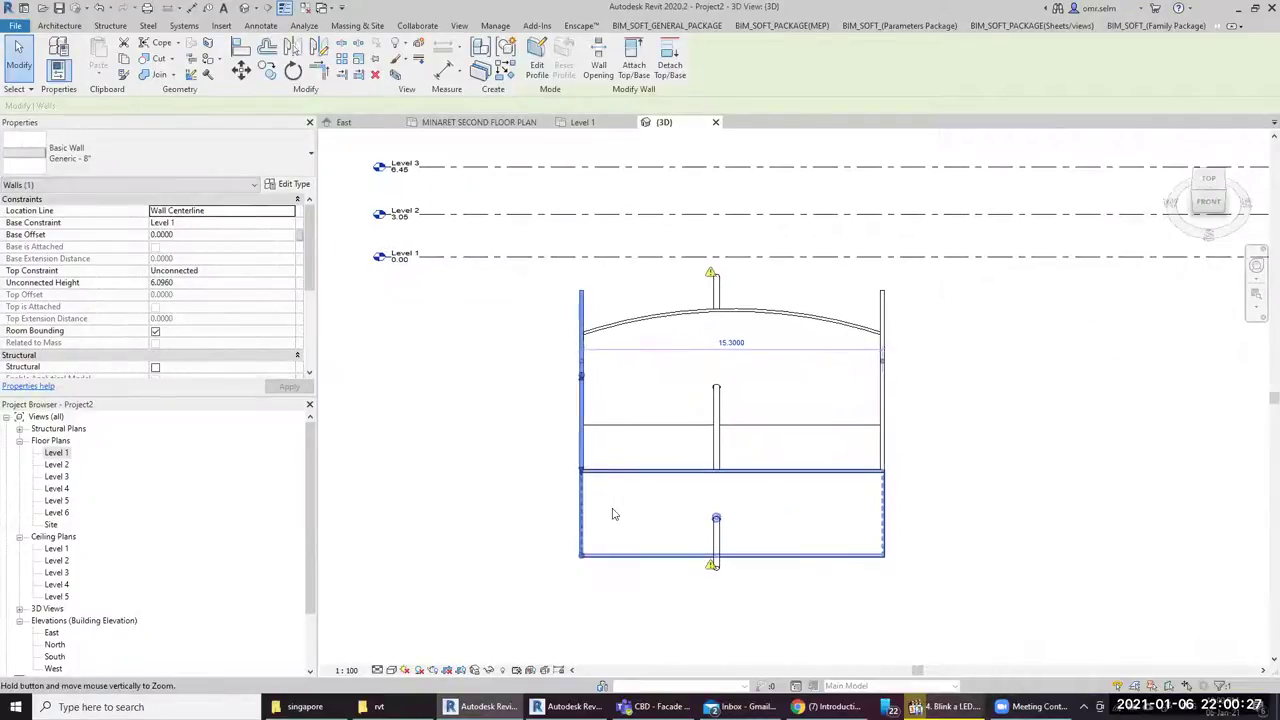
pyautogui.keyDown('shift'); pyautogui.moveTo(754, 518); pyautogui.dragTo(745, 500, button='middle'); pyautogui.keyUp('shift')
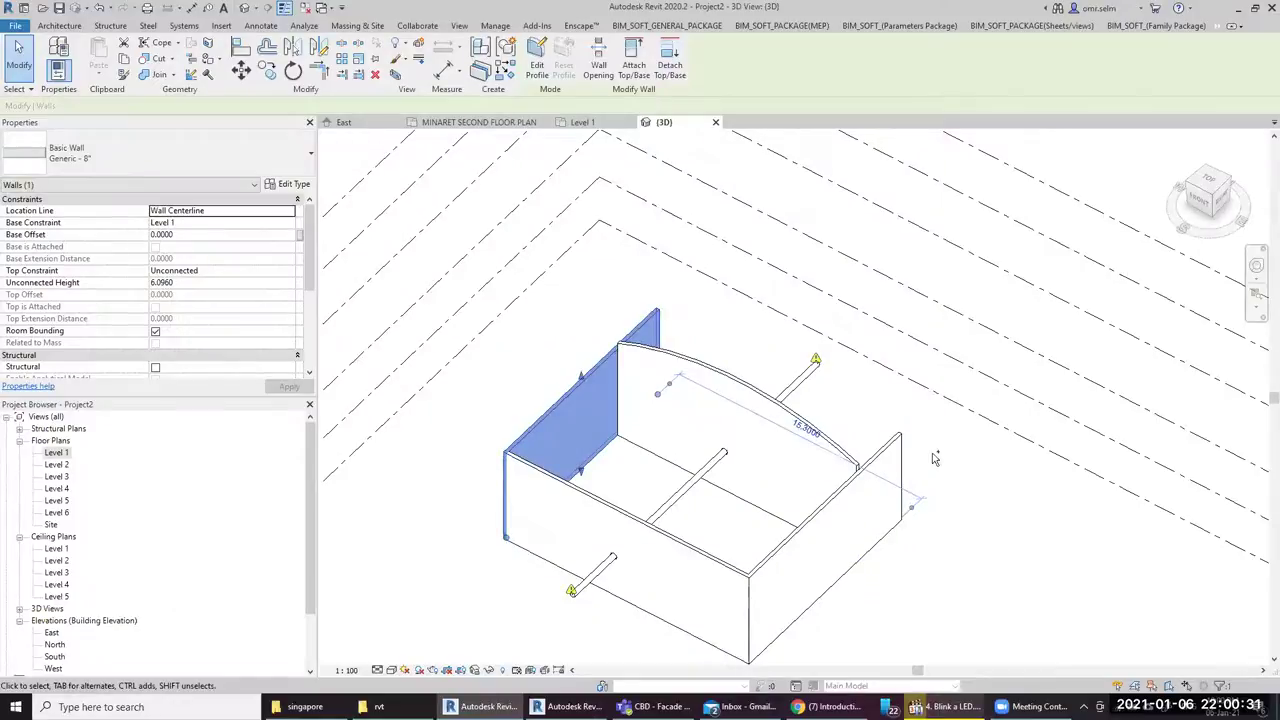
pyautogui.keyDown('shift'); pyautogui.moveTo(745, 500); pyautogui.dragTo(768, 338, button='middle'); pyautogui.keyUp('shift')
pyautogui.press('Escape')
pyautogui.click(768, 330)
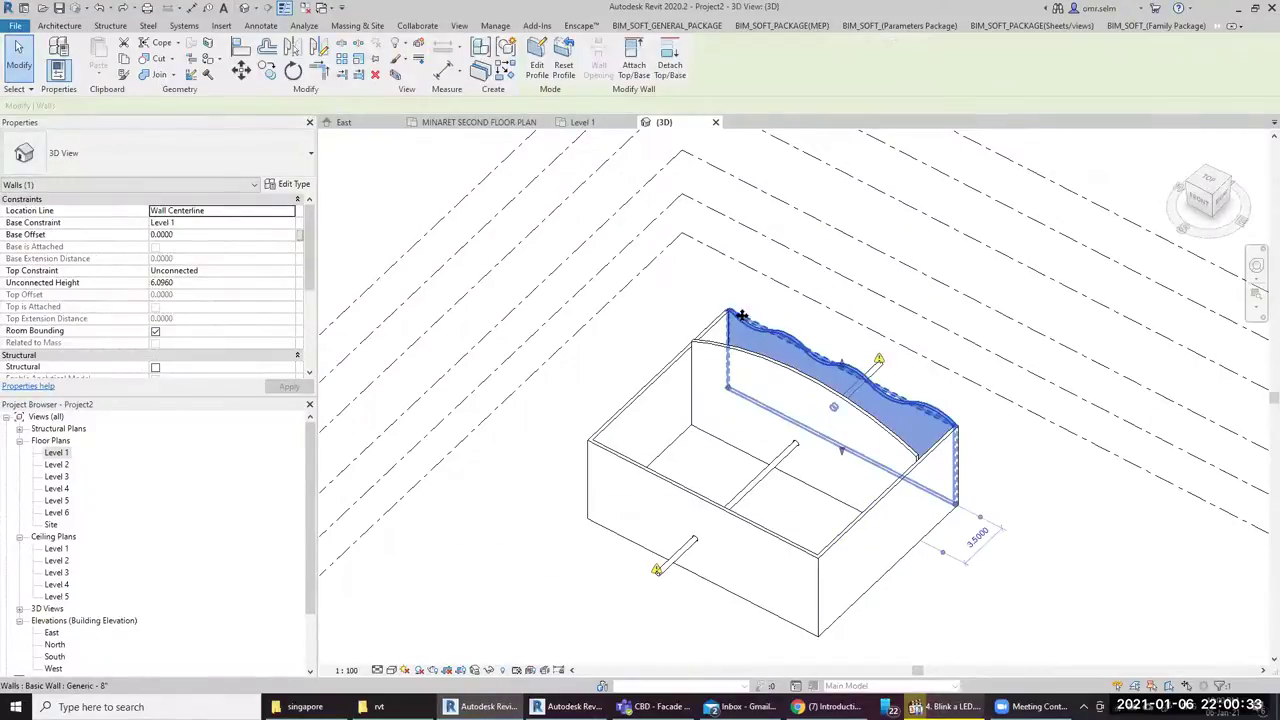
pyautogui.scroll(2, 770, 332)
pyautogui.scroll(2, 800, 333)
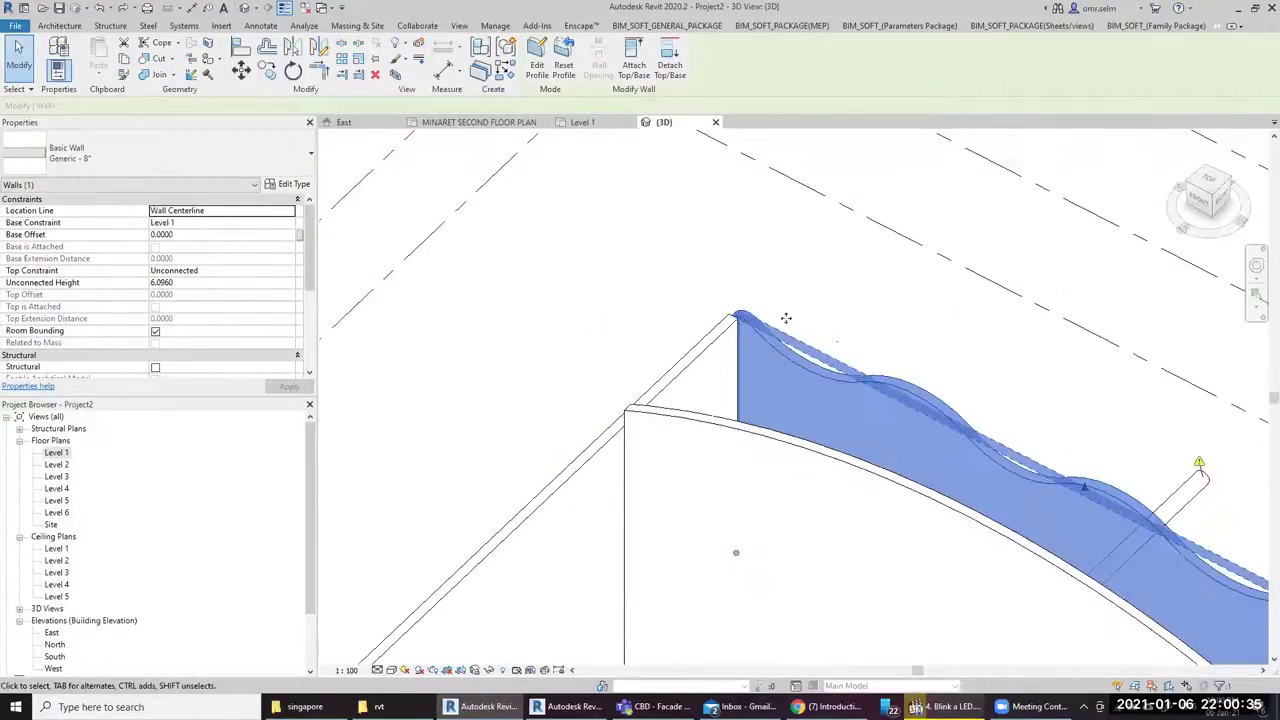
pyautogui.scroll(-3, 800, 380)
# In the Level 1 plan, disallow the join at the top wall's end
pyautogui.click(583, 122)
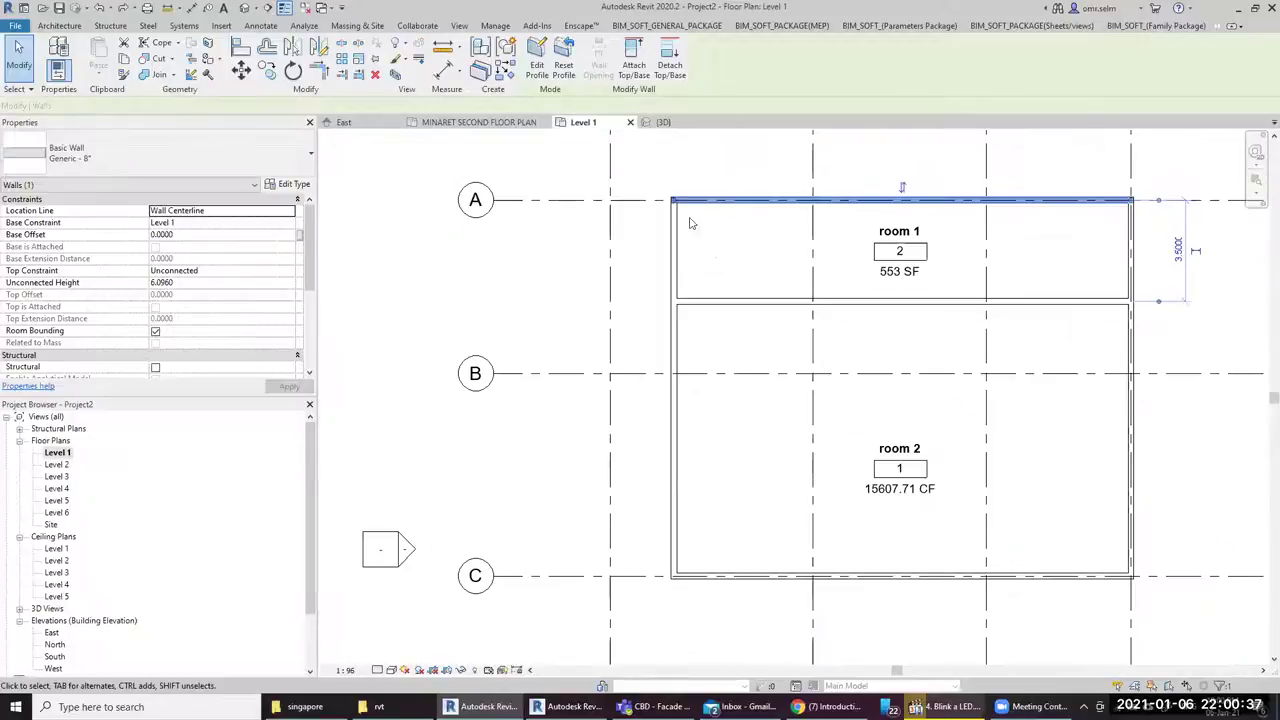
pyautogui.scroll(2, 702, 223)
pyautogui.rightClick(660, 192)
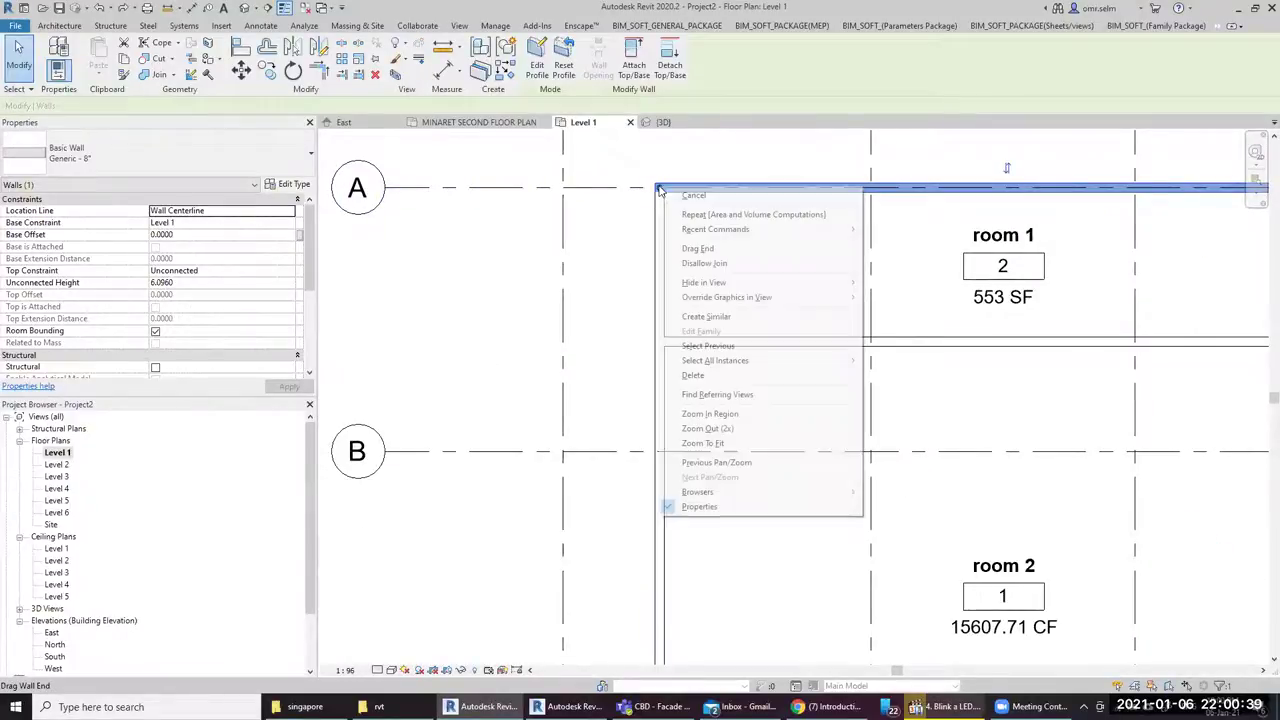
pyautogui.click(727, 265)
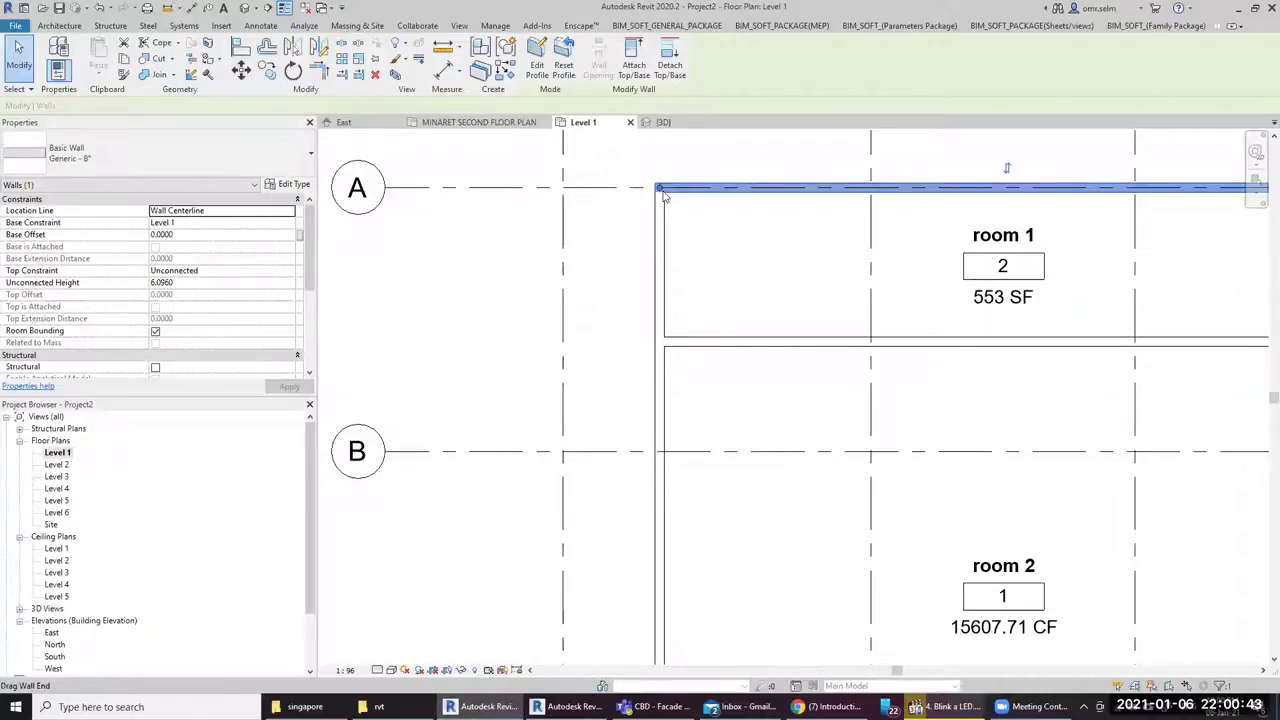
# Move the left wall right so room 1 shrinks to 486 SF
pyautogui.click(662, 248)
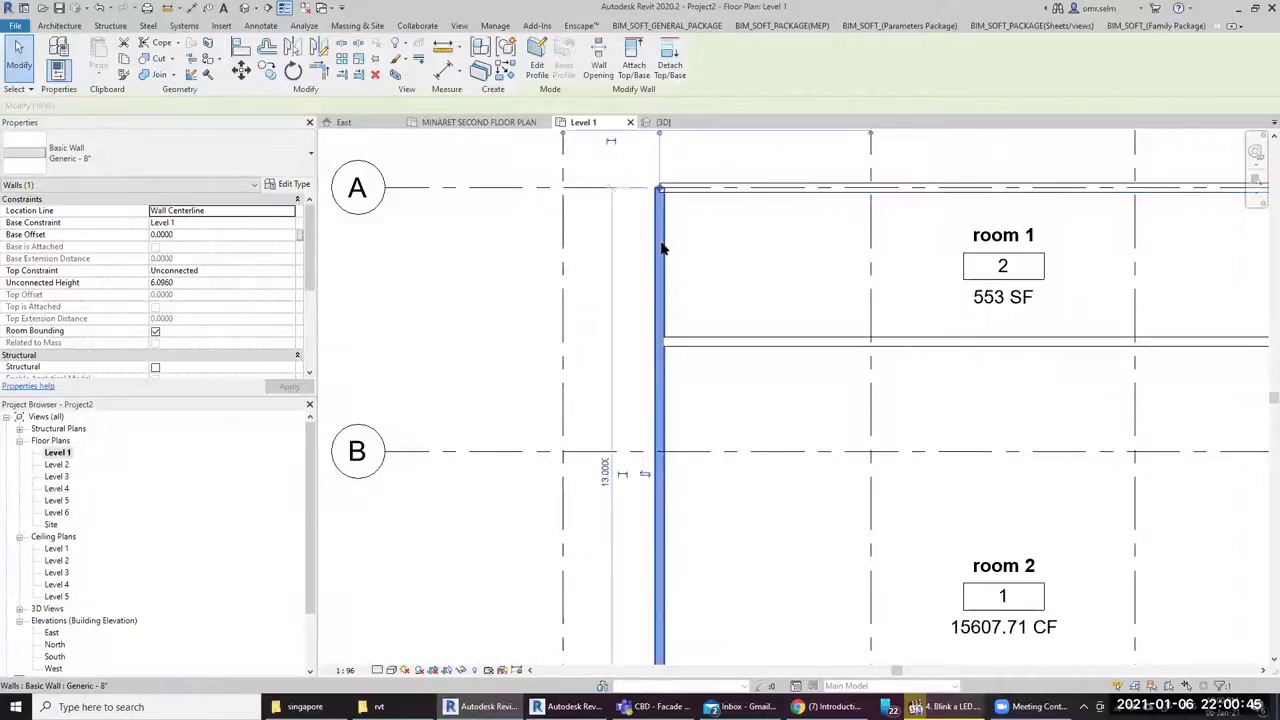
pyautogui.moveTo(683, 245); pyautogui.dragTo(604, 242)
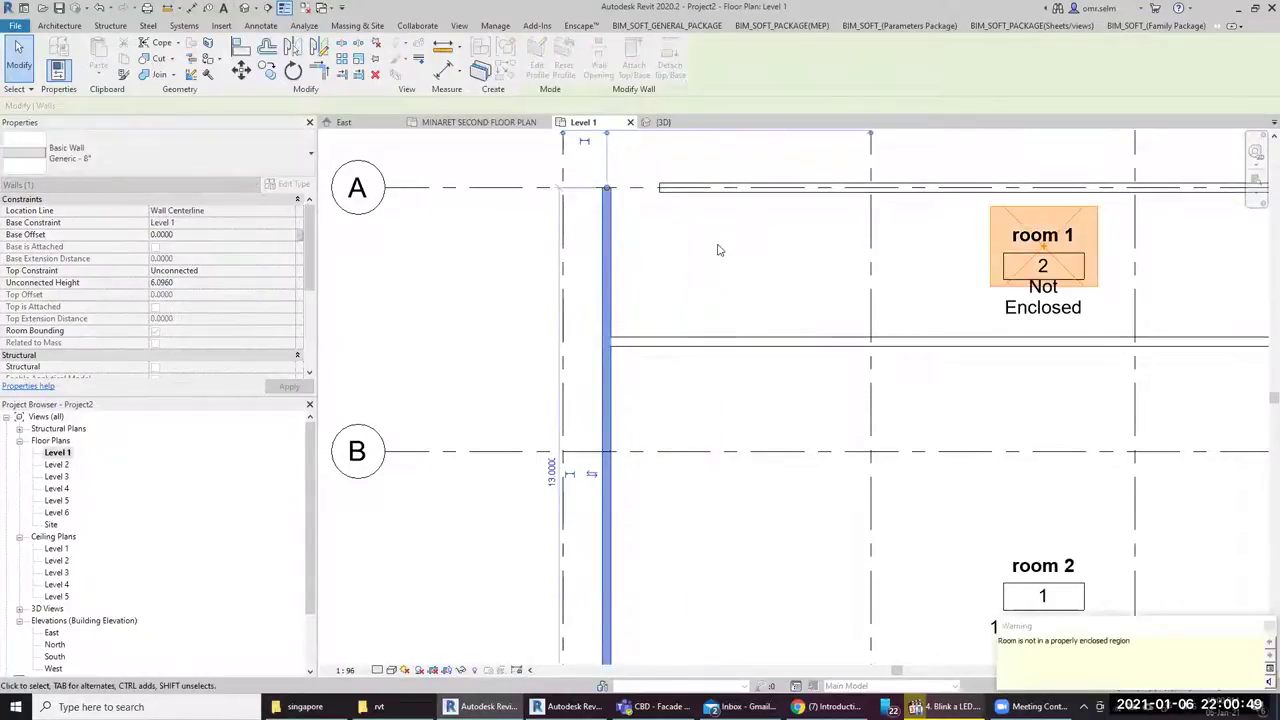
pyautogui.scroll(-3, 725, 303)
pyautogui.click(725, 302)
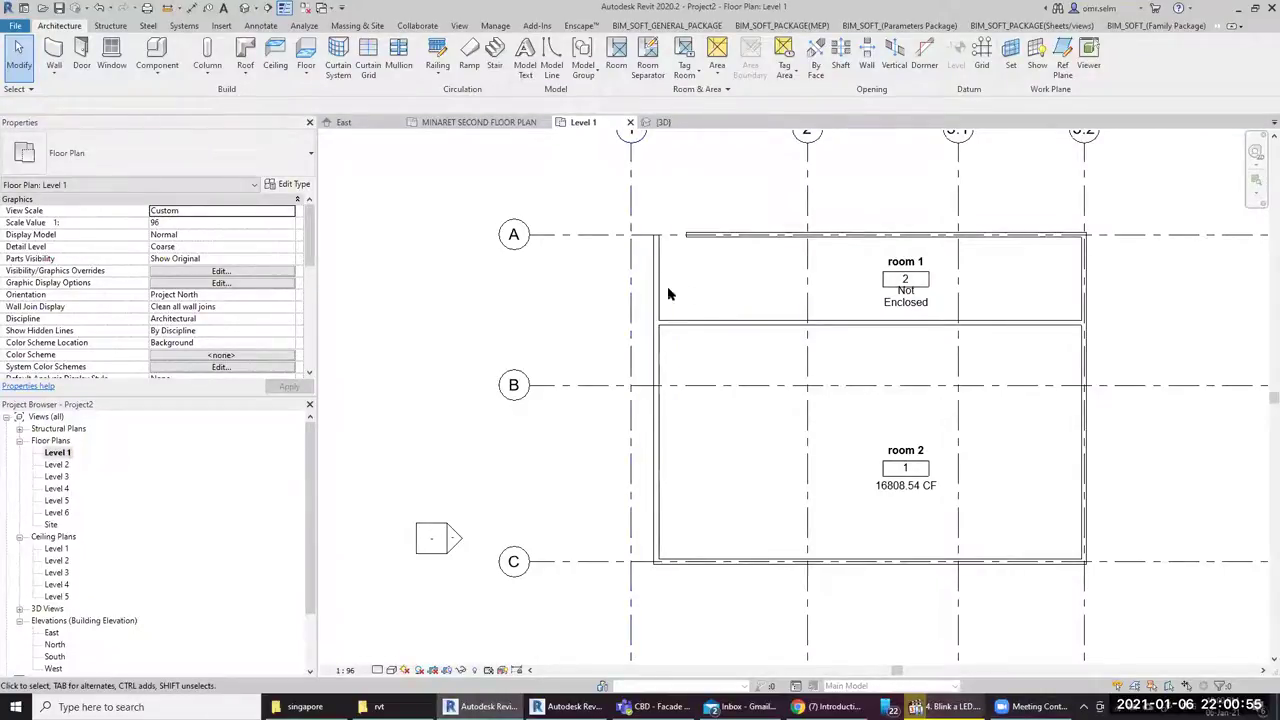
pyautogui.scroll(3, 661, 284)
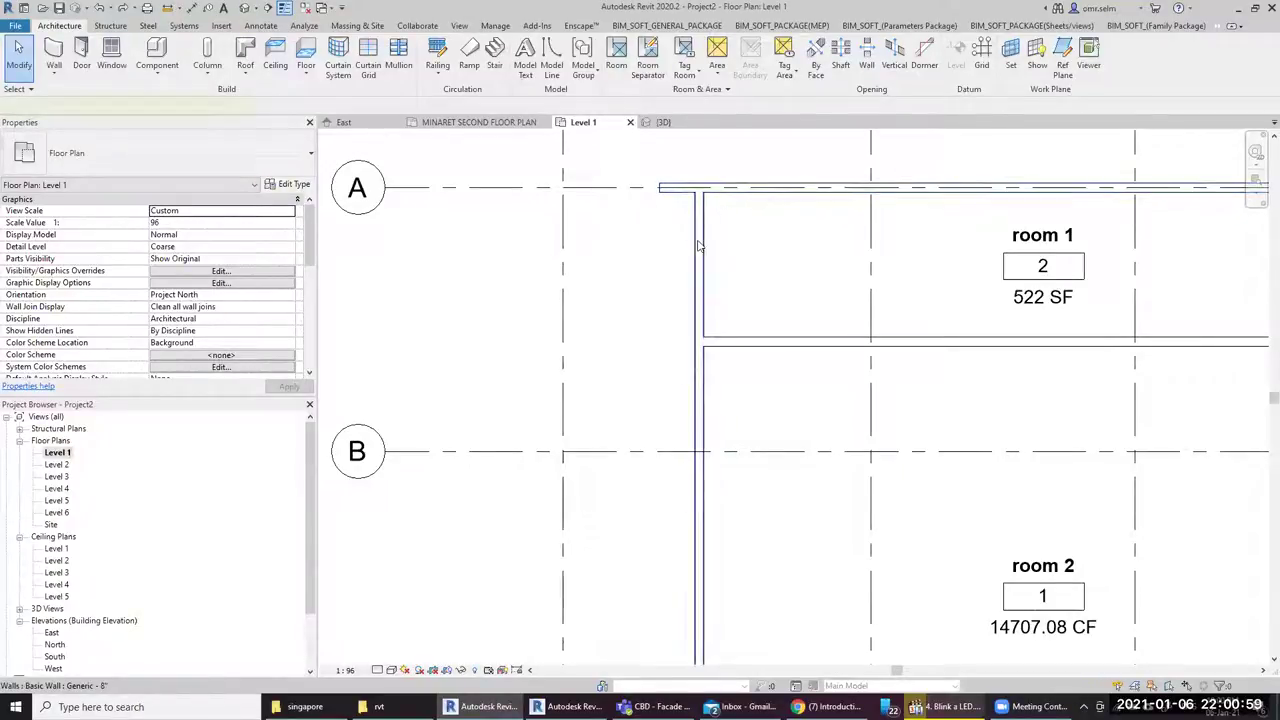
pyautogui.click(700, 248)
pyautogui.moveTo(700, 248); pyautogui.dragTo(743, 249)
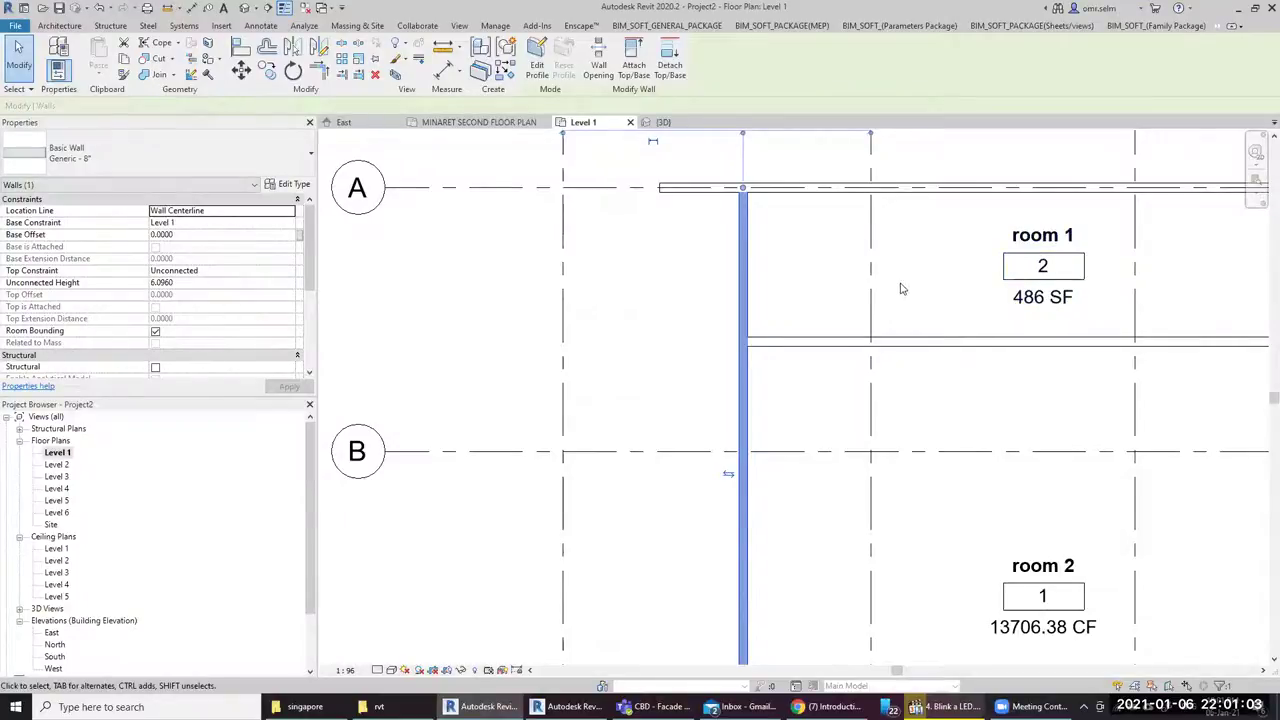
# Move the left wall far left to 0.7000 from the grid, leaving room 1 Not Enclosed
pyautogui.moveTo(906, 294); pyautogui.dragTo(630, 317, button='middle')
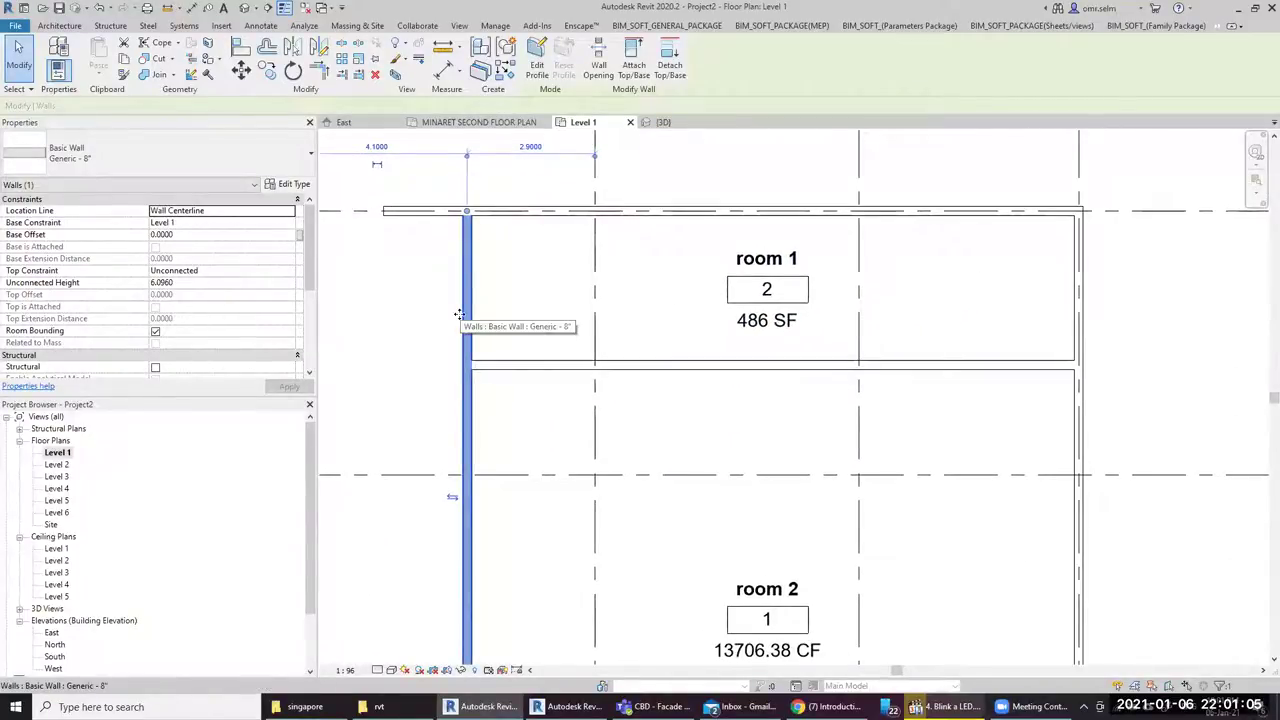
pyautogui.scroll(-3, 906, 401)
pyautogui.scroll(4, 630, 308)
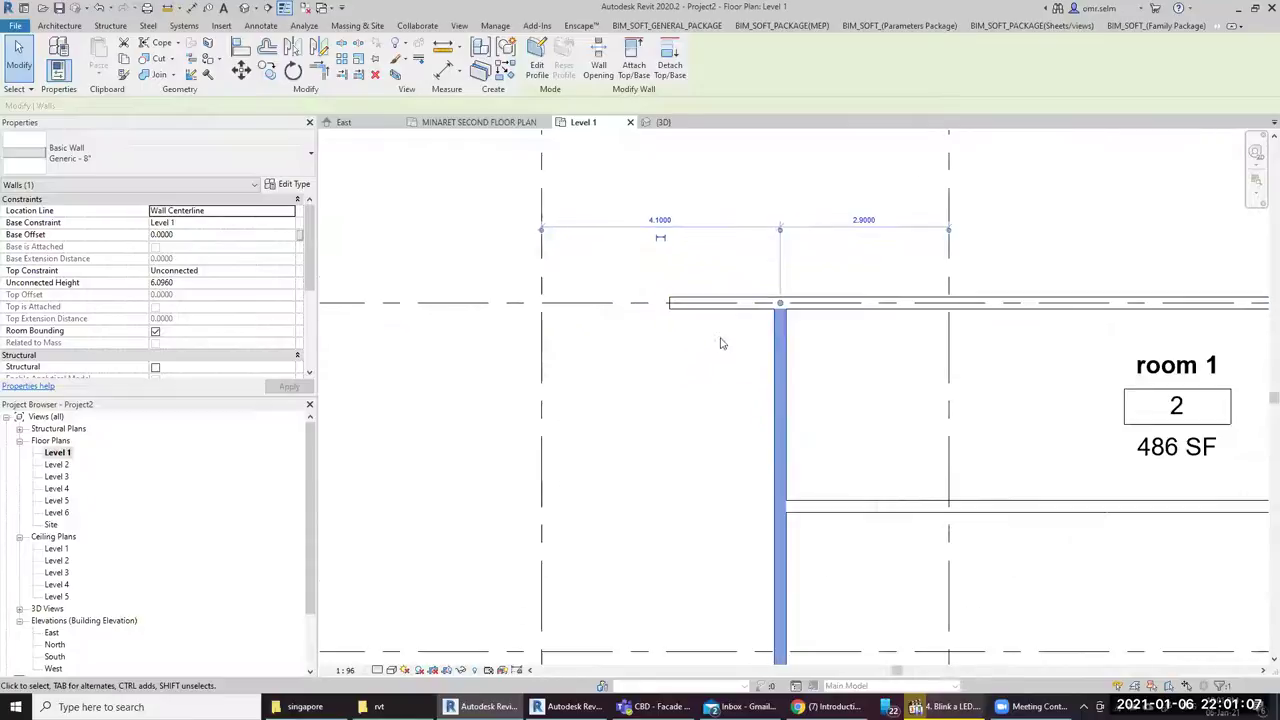
pyautogui.moveTo(675, 375); pyautogui.dragTo(576, 357)
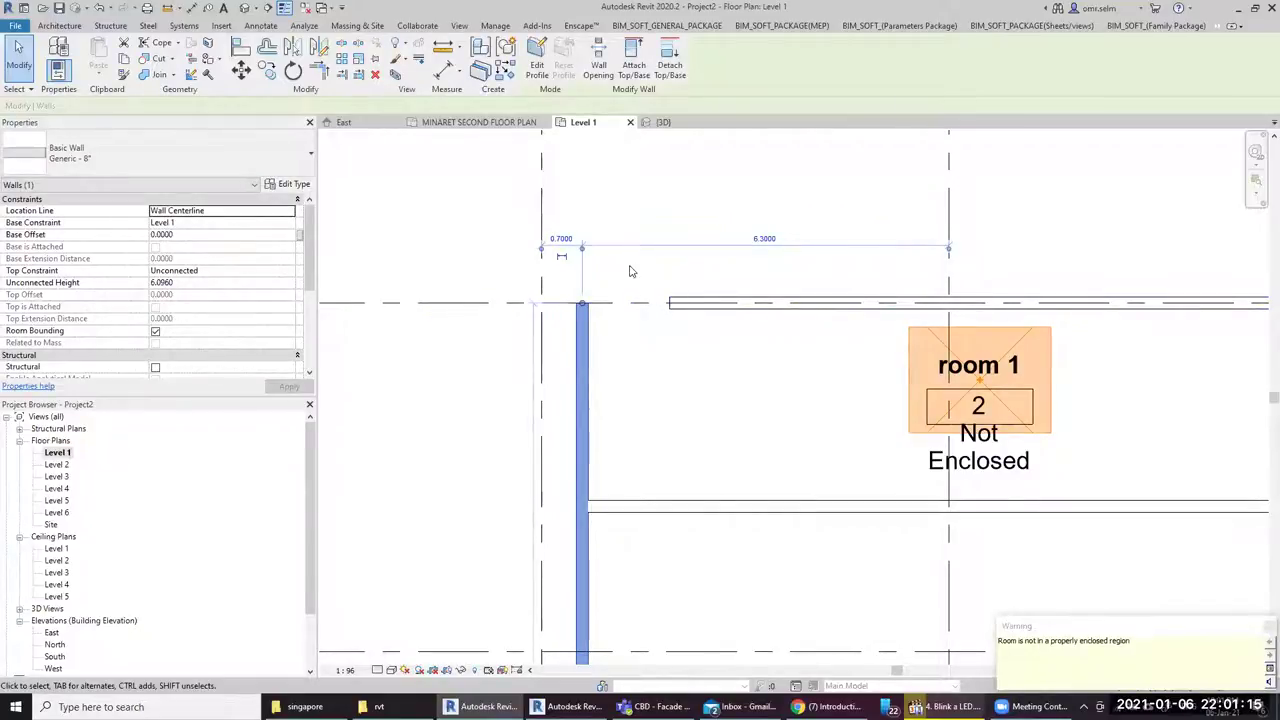
pyautogui.click(630, 272)
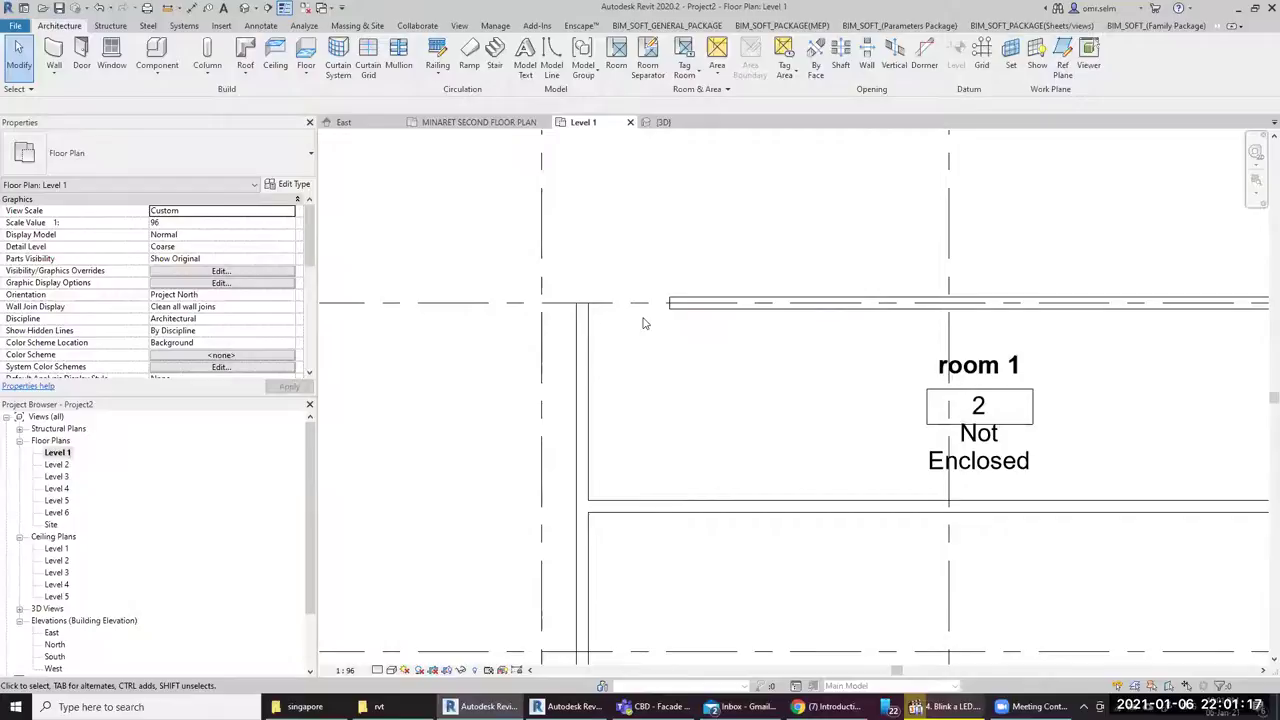
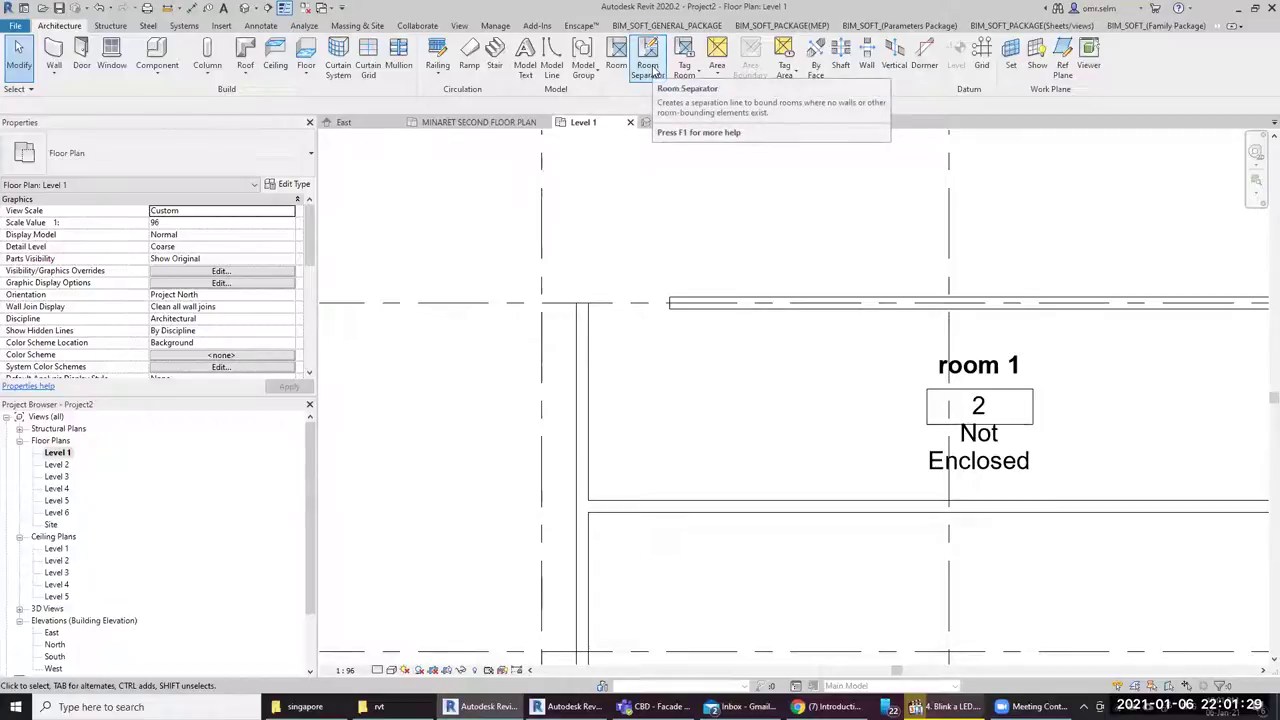
# Draw a room separation line across the top gap to enclose room 1
pyautogui.click(650, 68)
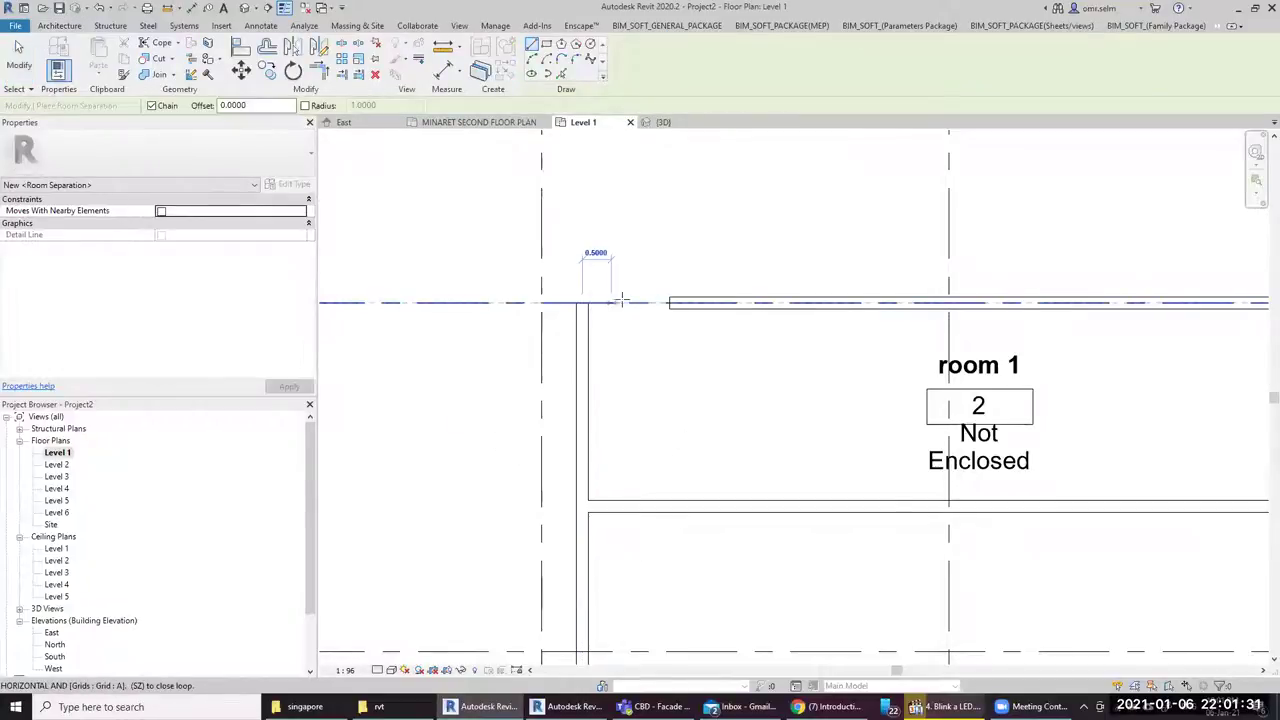
pyautogui.click(668, 301)
pyautogui.press('Escape')
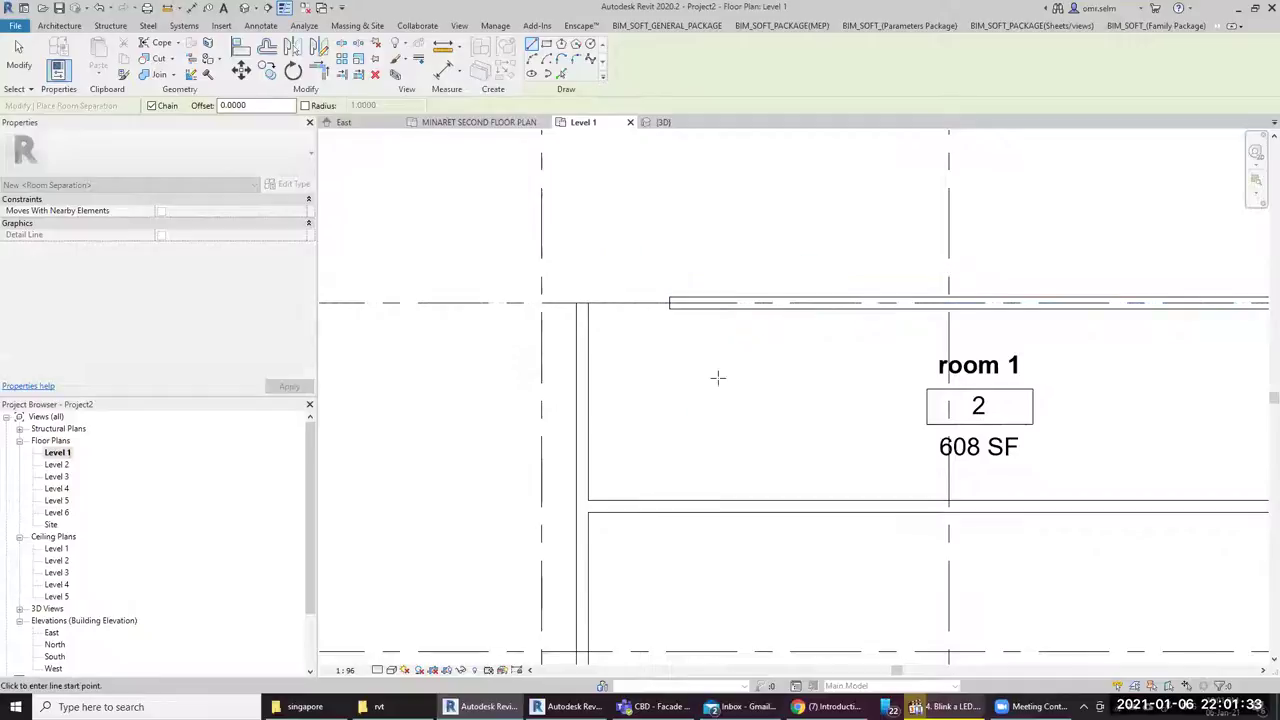
pyautogui.press('Escape')
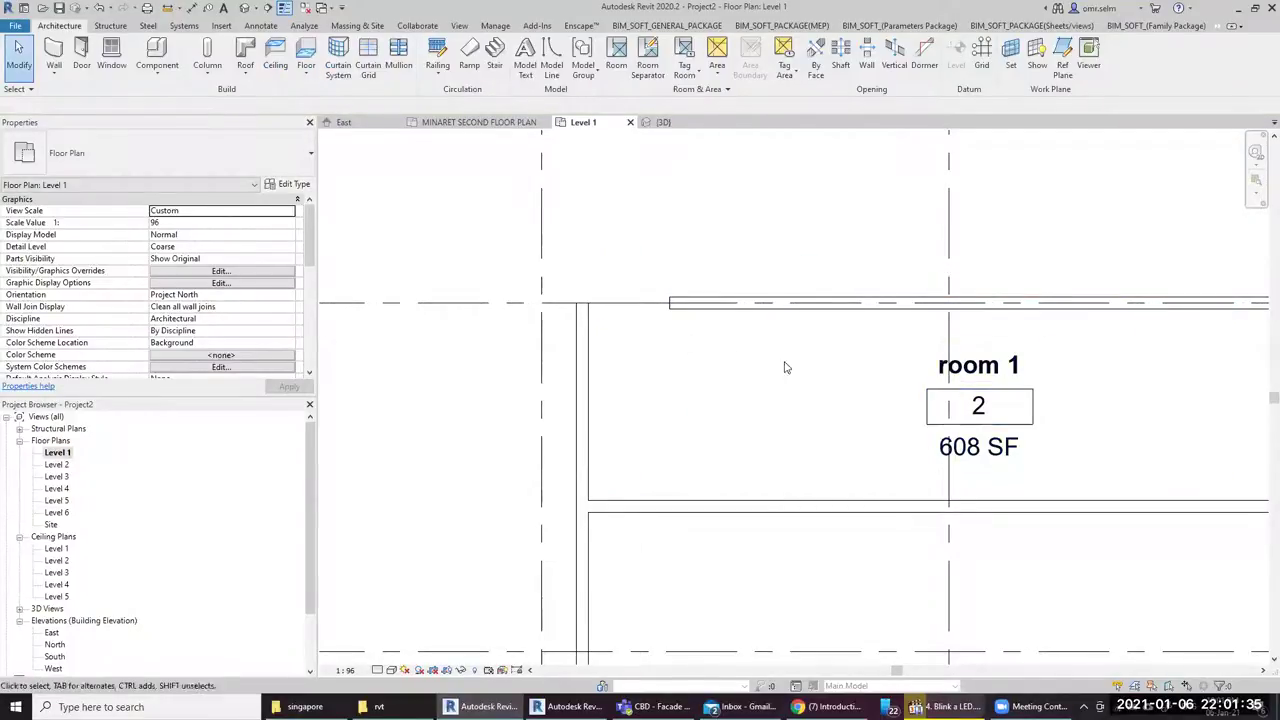
# Add a vertical separation line from the top wall to the lower wall, reducing room 1 to 342 SF
pyautogui.scroll(-2, 715, 185)
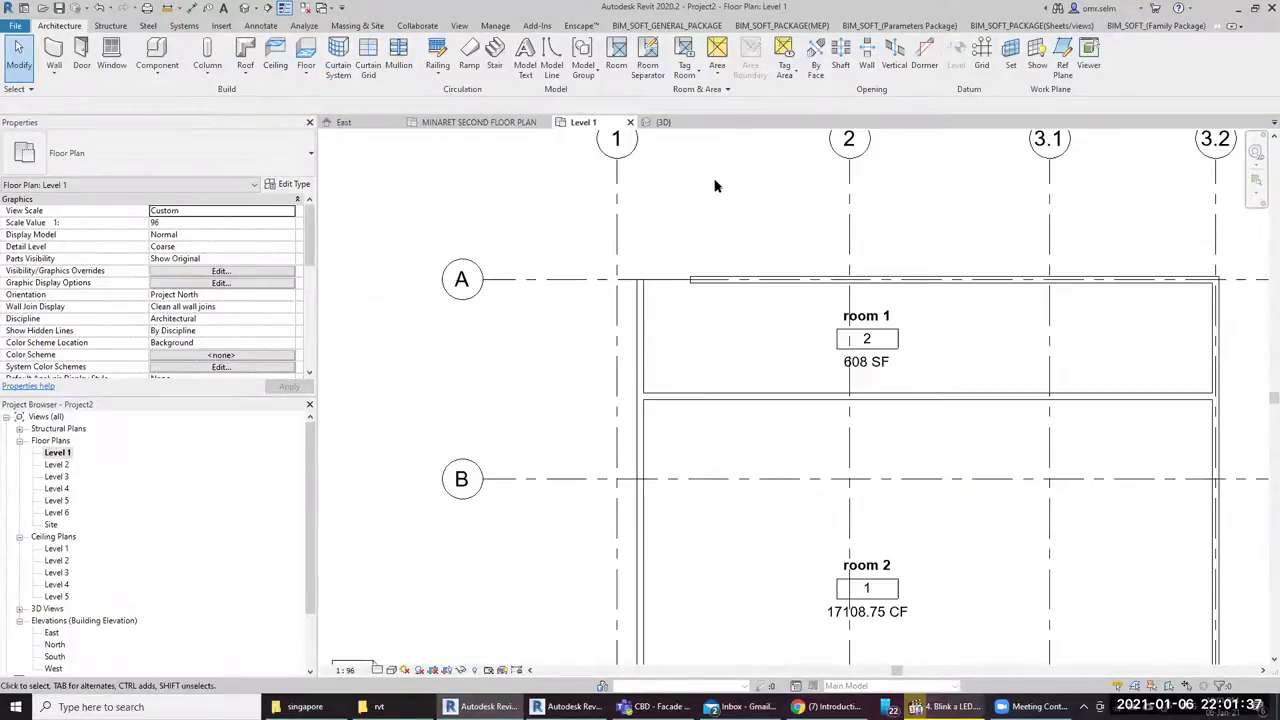
pyautogui.click(647, 58)
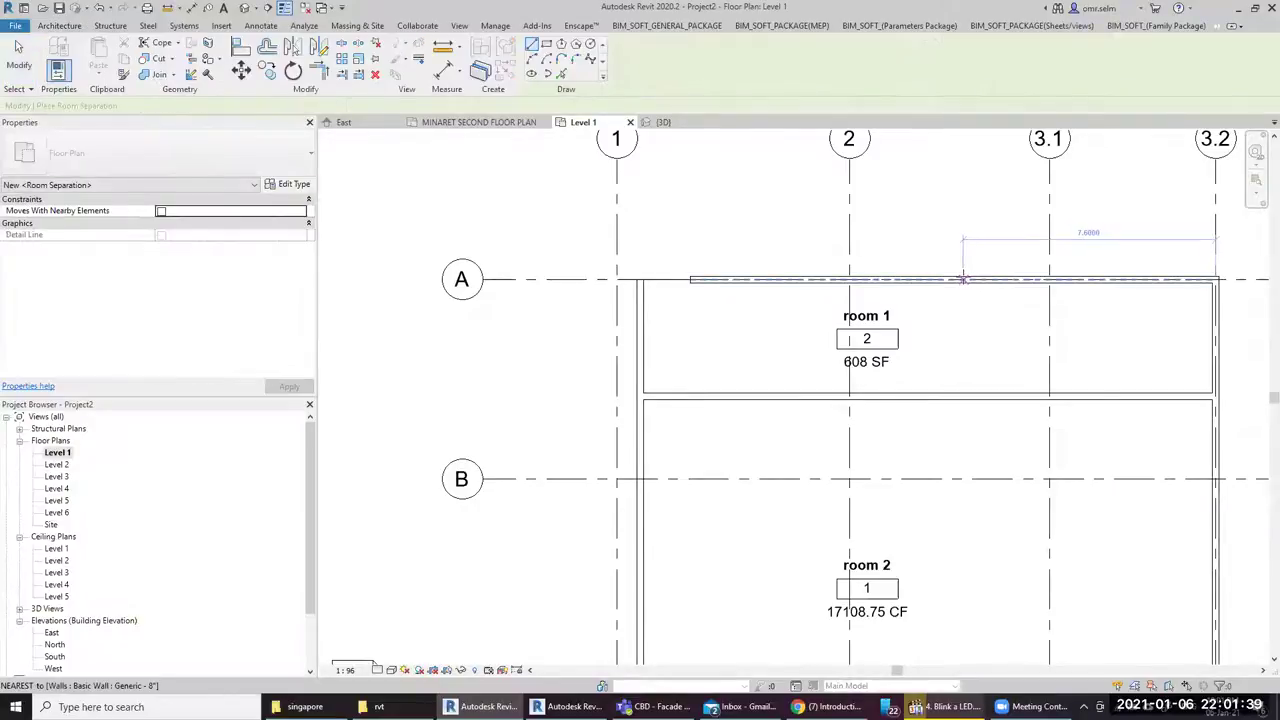
pyautogui.click(962, 283)
pyautogui.click(962, 392)
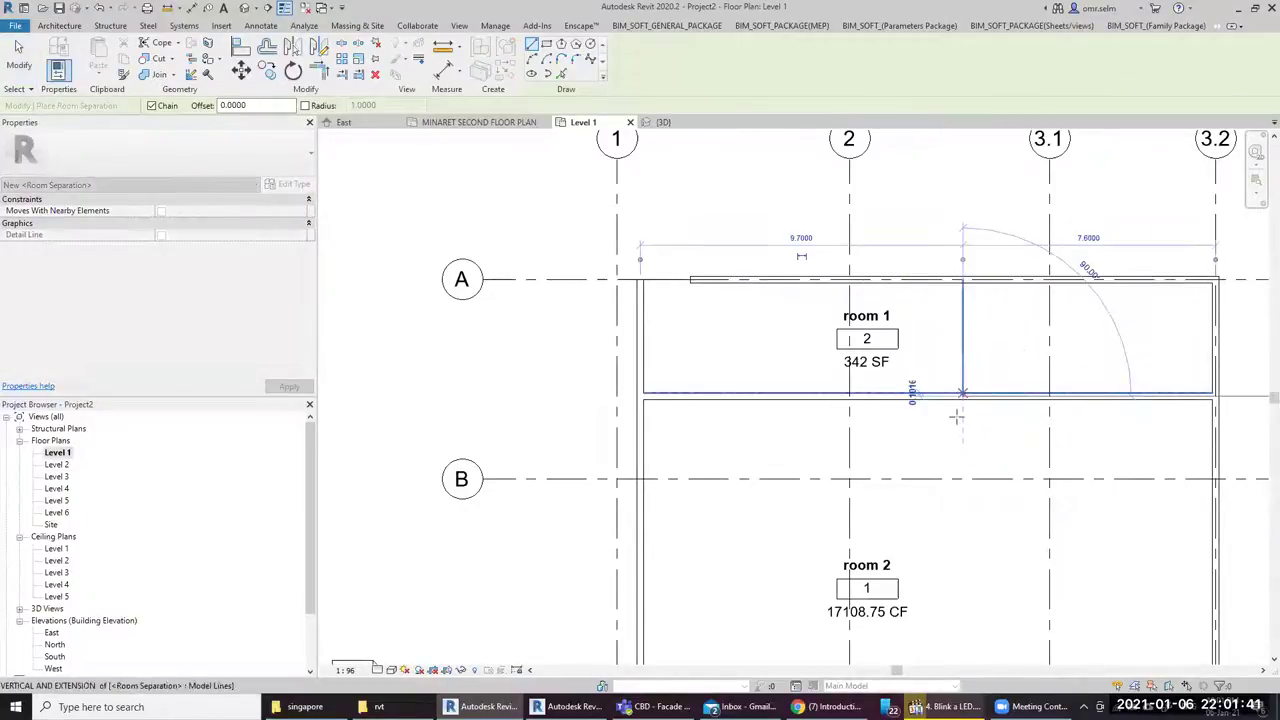
pyautogui.press('Escape')
pyautogui.press('Escape')
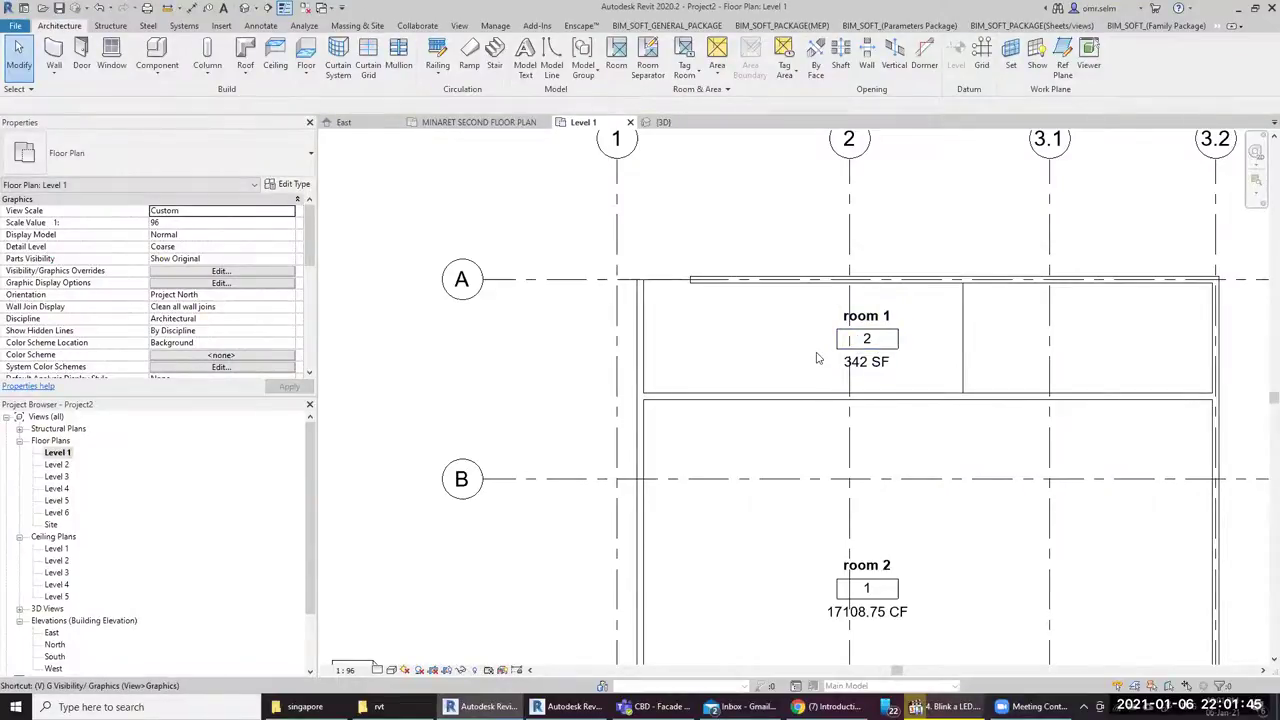
# Turn on Interior Fill under the Rooms category in the Level 1 Visibility/Graphics settings
pyautogui.press('g')
pyautogui.scroll(-5, 372, 440)
pyautogui.scroll(-2, 372, 440)
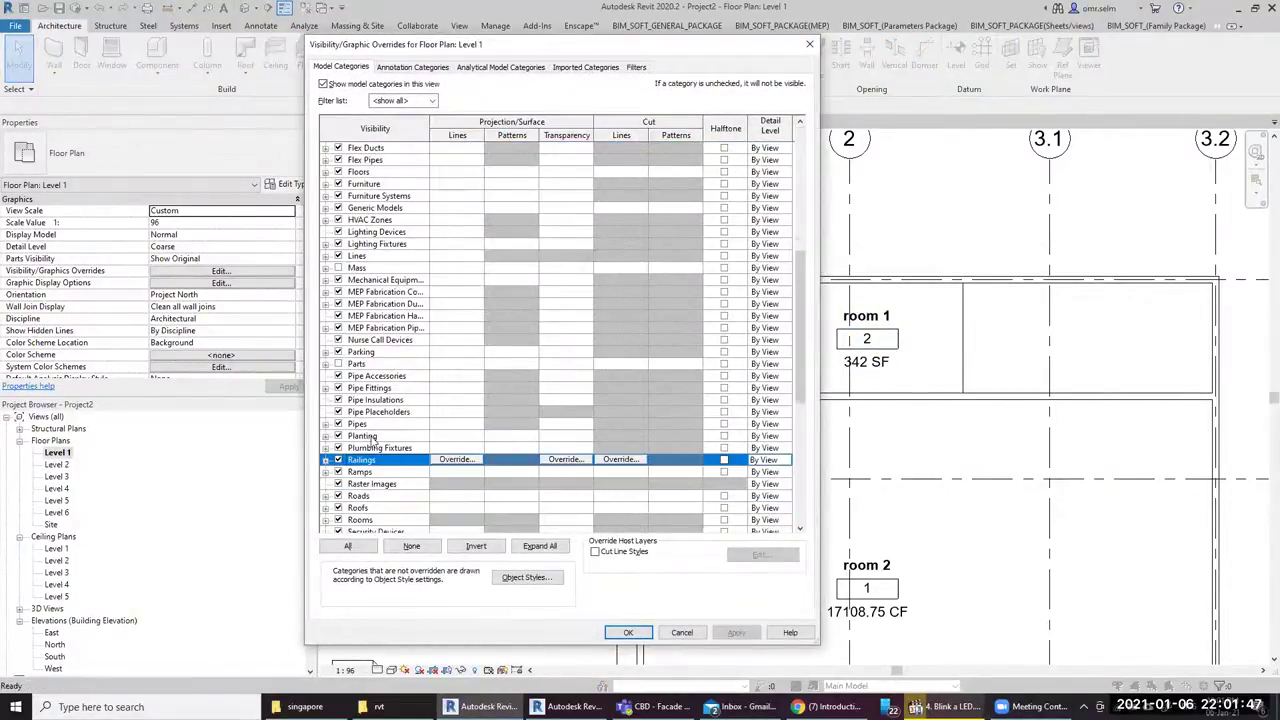
pyautogui.scroll(-2, 370, 450)
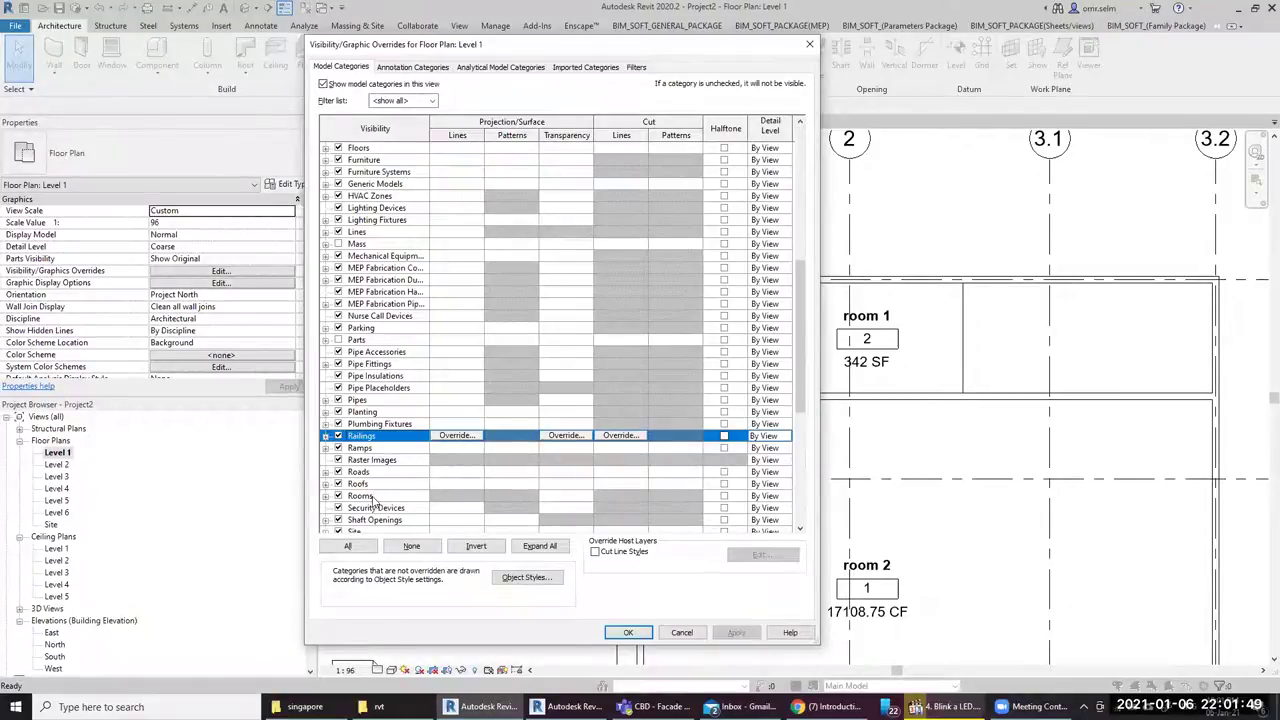
pyautogui.click(370, 496)
pyautogui.click(325, 496)
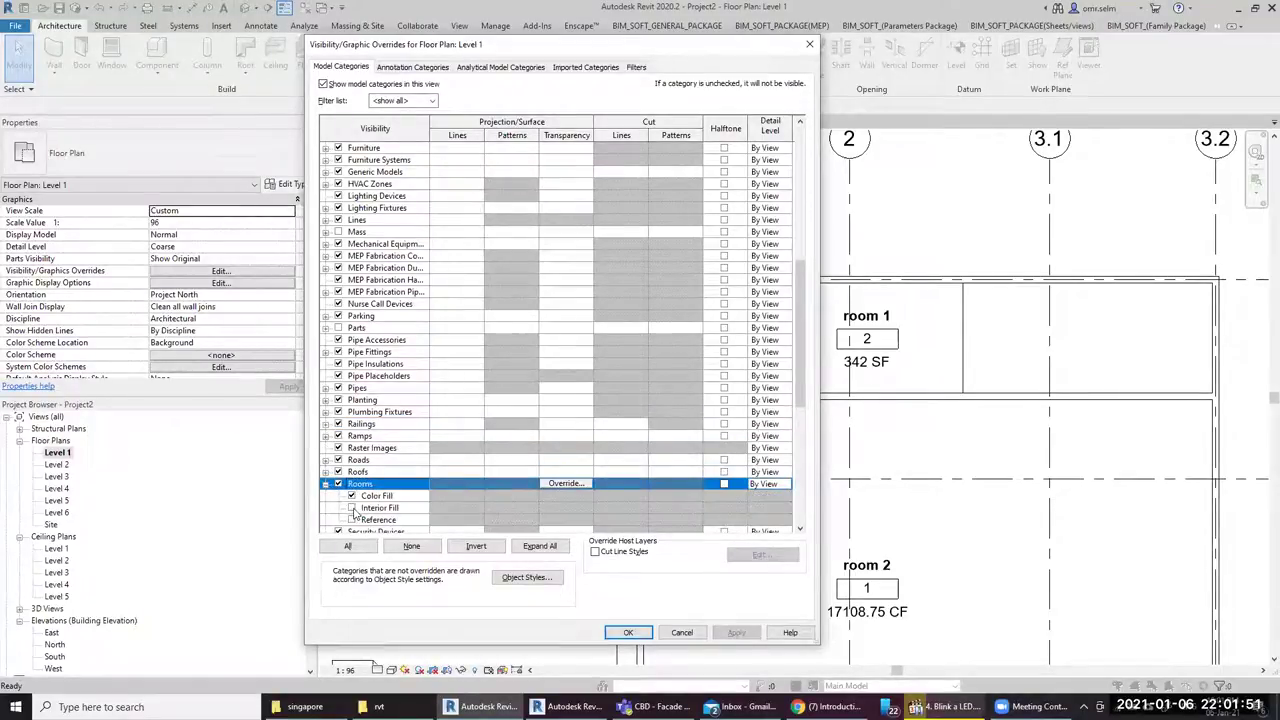
pyautogui.click(352, 508)
pyautogui.scroll(-1, 362, 536)
pyautogui.click(626, 634)
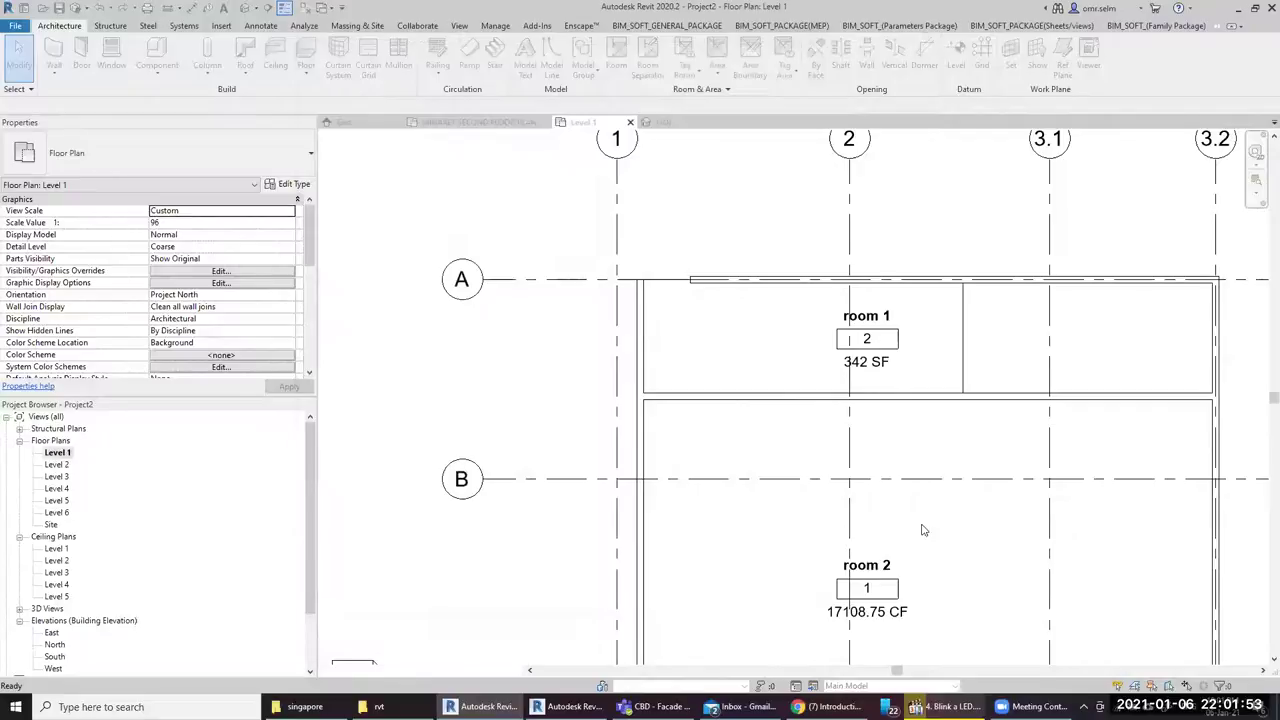
pyautogui.moveTo(1037, 363); pyautogui.dragTo(680, 400, button='middle')
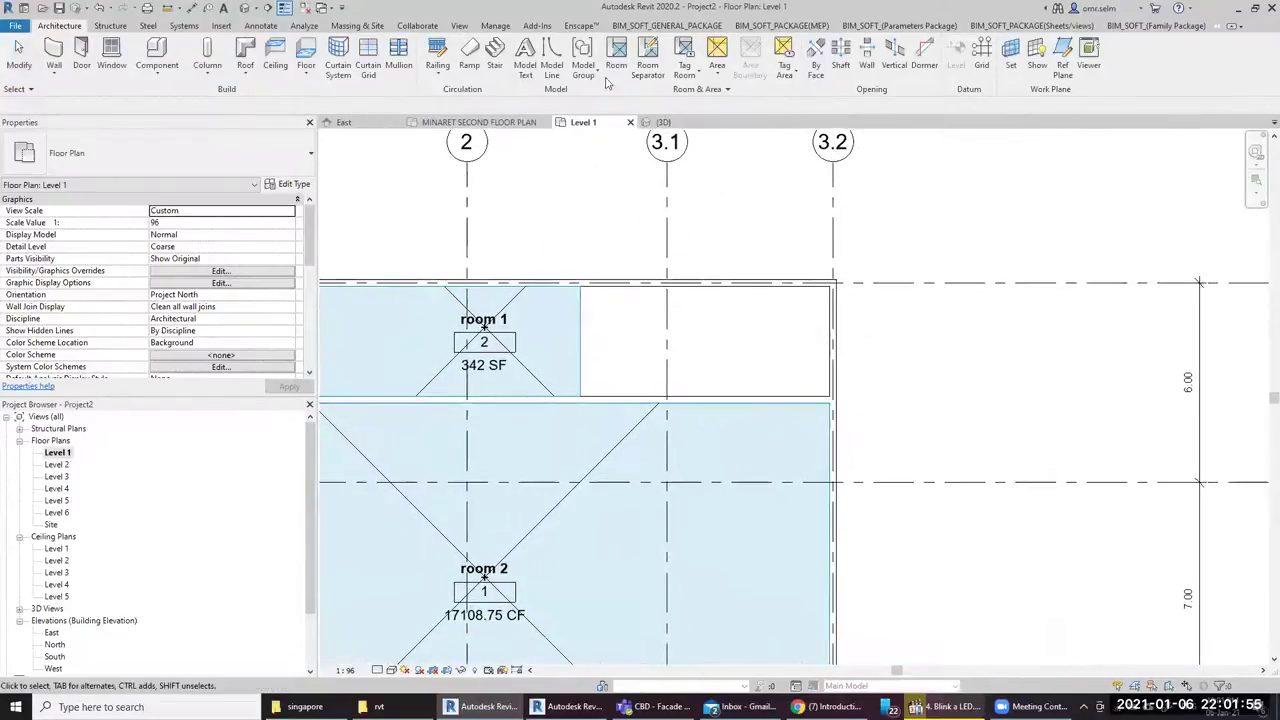
# Place room number 3 in the empty bay between grids 3.1 and 3.2
pyautogui.click(619, 55)
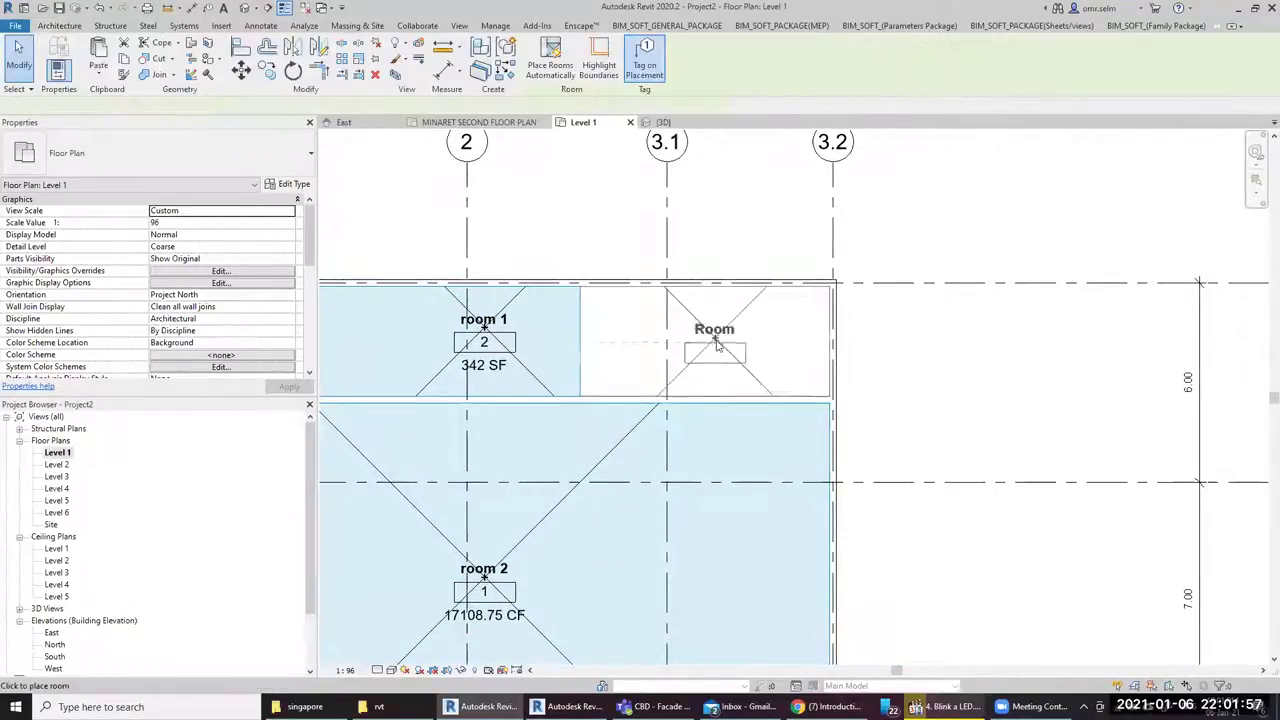
pyautogui.click(675, 337)
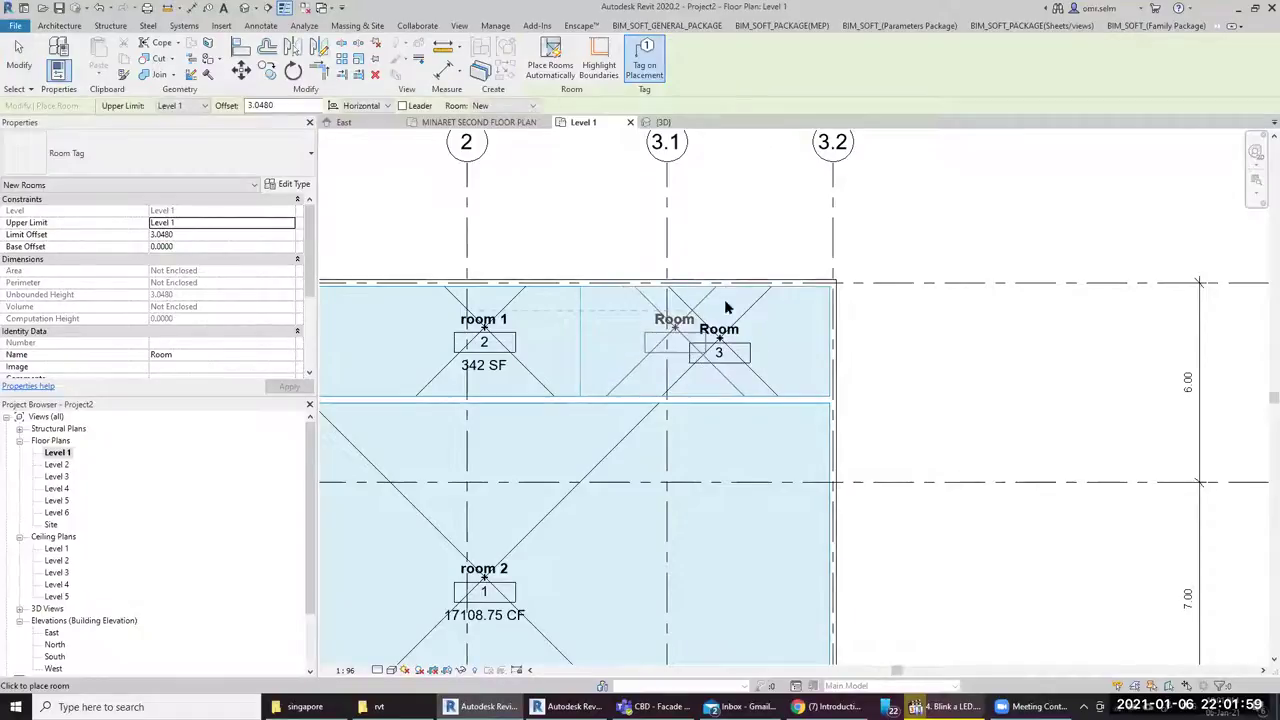
pyautogui.press('Escape')
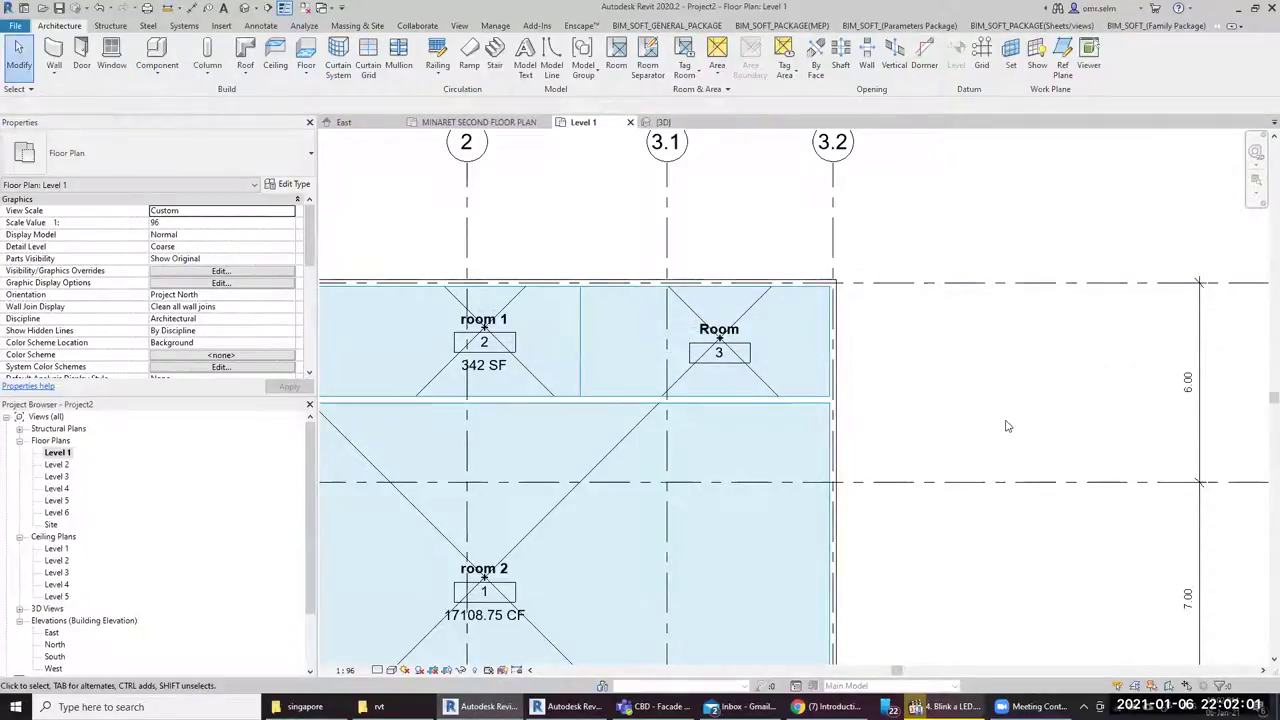
pyautogui.moveTo(1079, 461); pyautogui.dragTo(860, 450, button='middle')
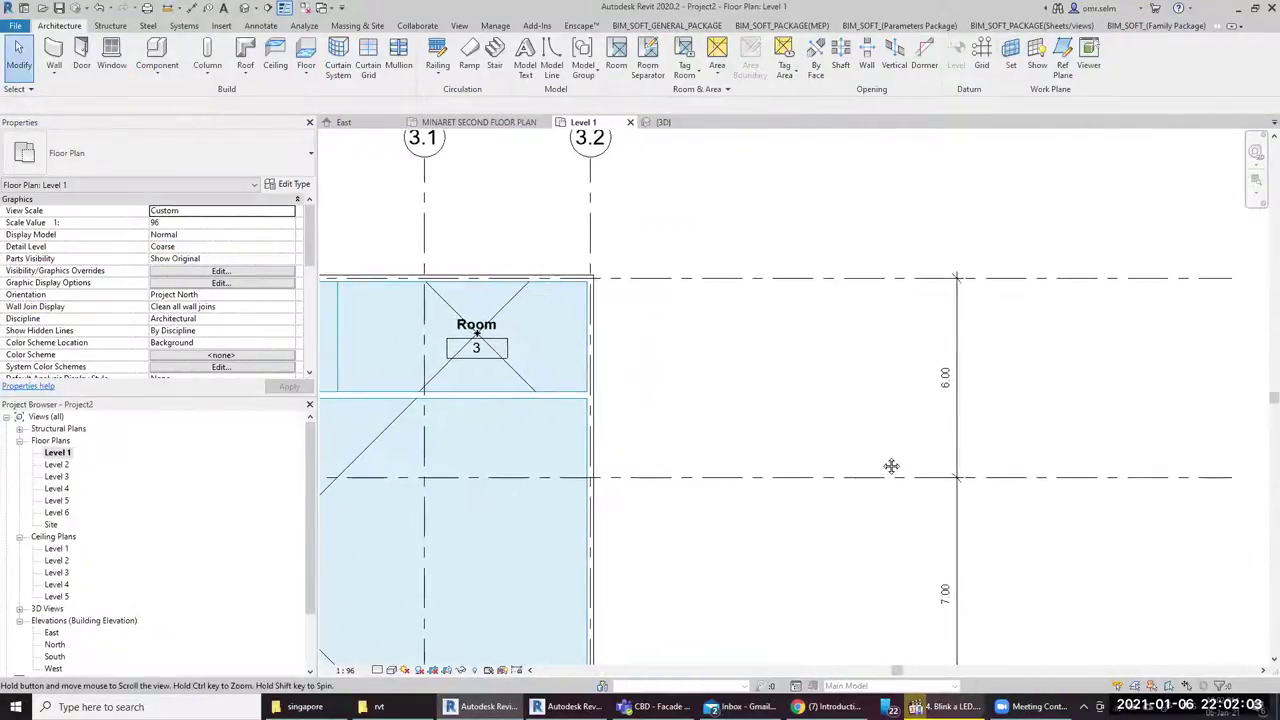
pyautogui.scroll(-2, 819, 425)
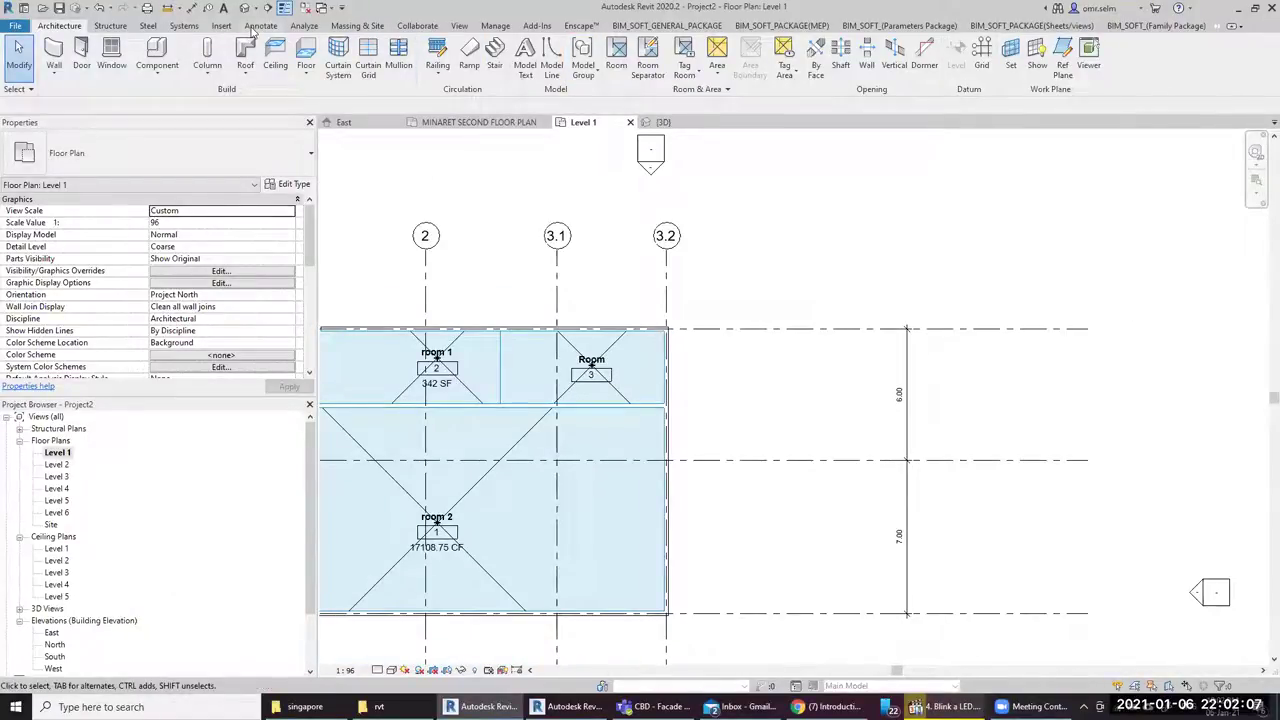
# Place a Color Fill Legend at the plan's upper right with space type Rooms and scheme Name
pyautogui.click(305, 26)
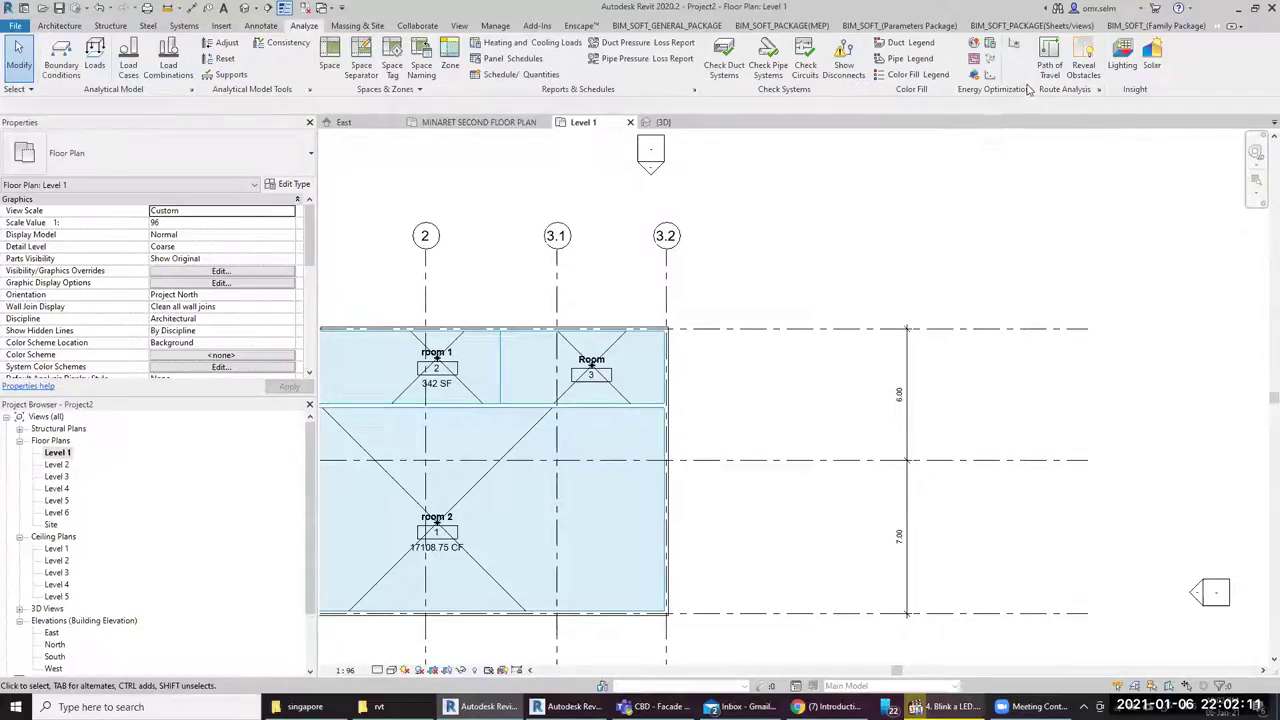
pyautogui.click(891, 76)
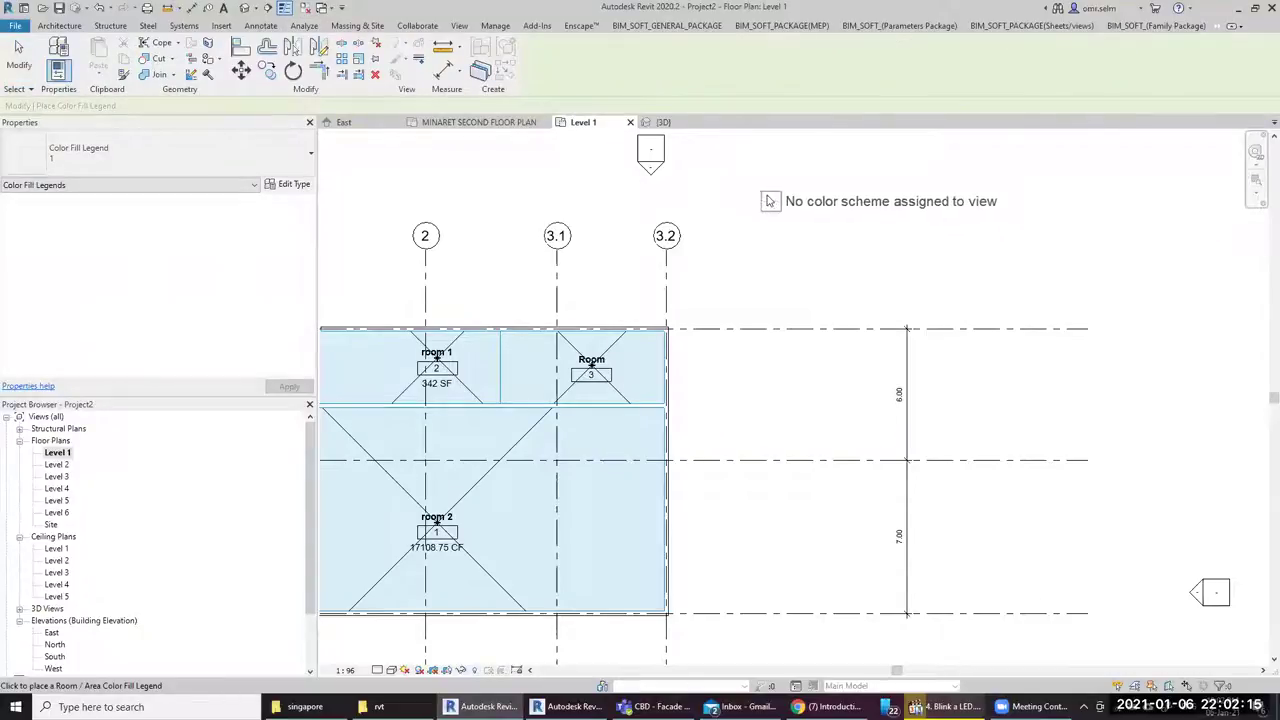
pyautogui.click(992, 206)
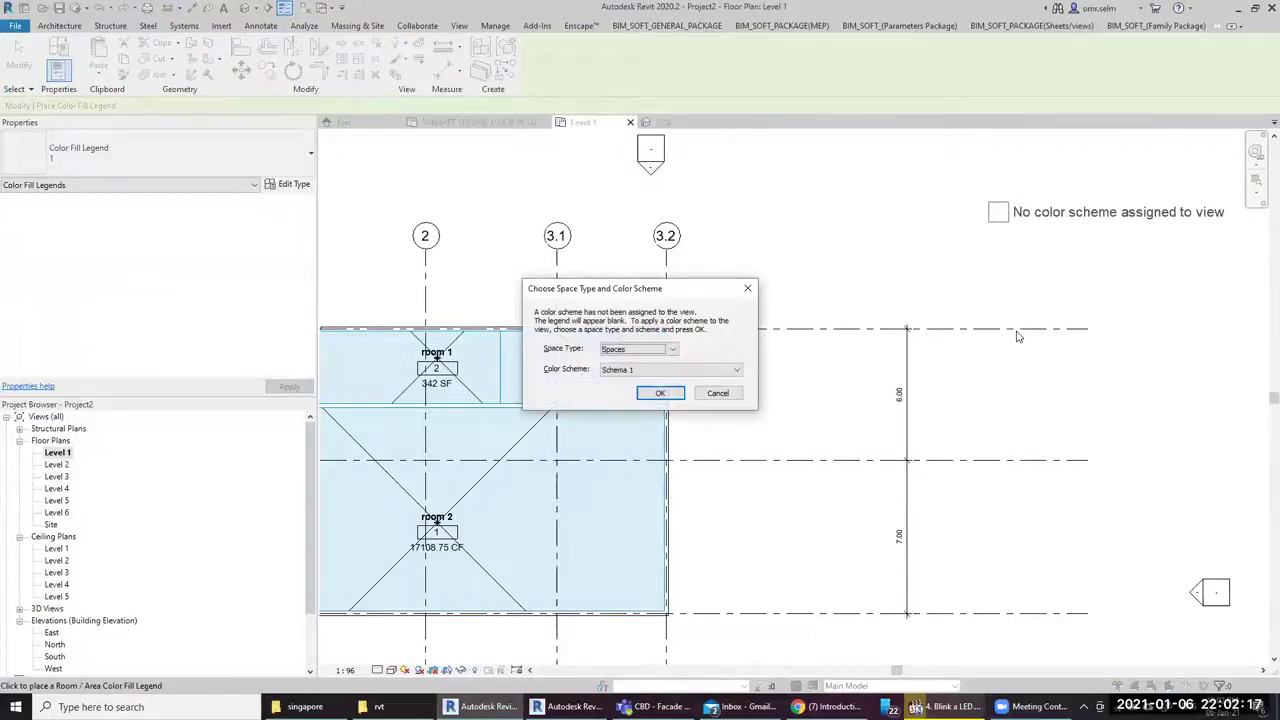
pyautogui.click(660, 351)
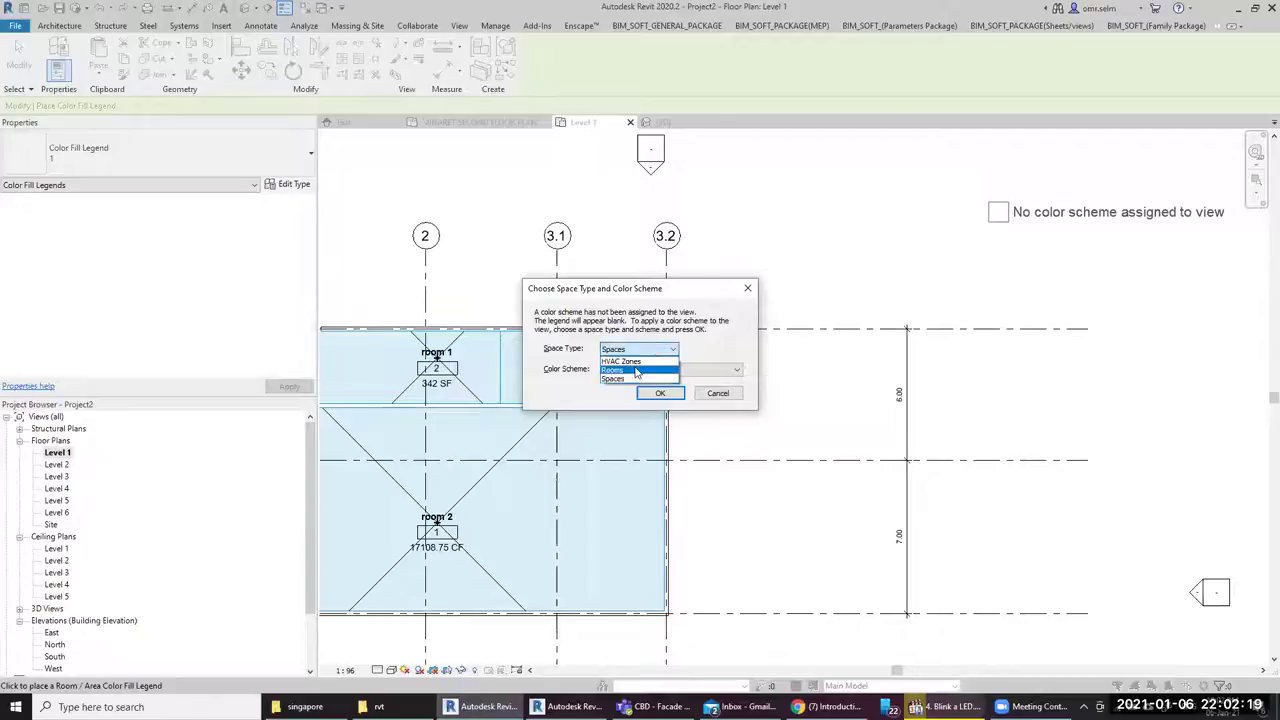
pyautogui.click(636, 371)
pyautogui.click(650, 370)
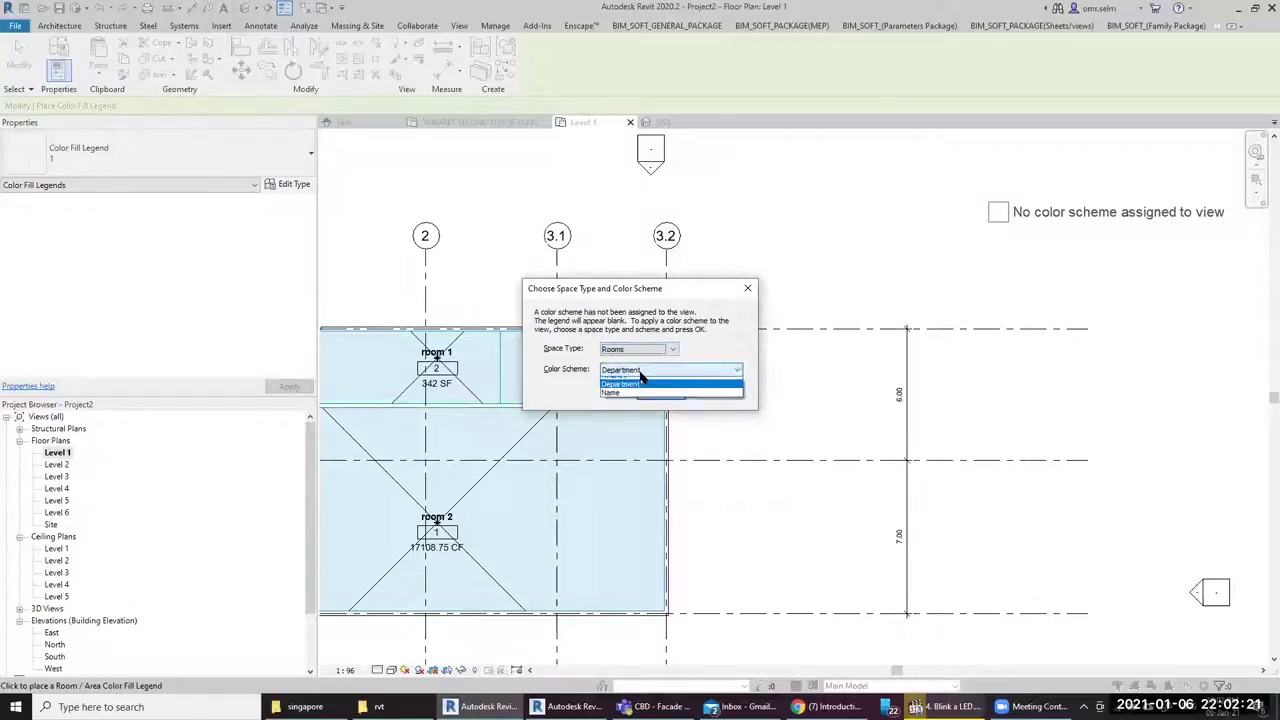
pyautogui.click(637, 400)
pyautogui.click(652, 392)
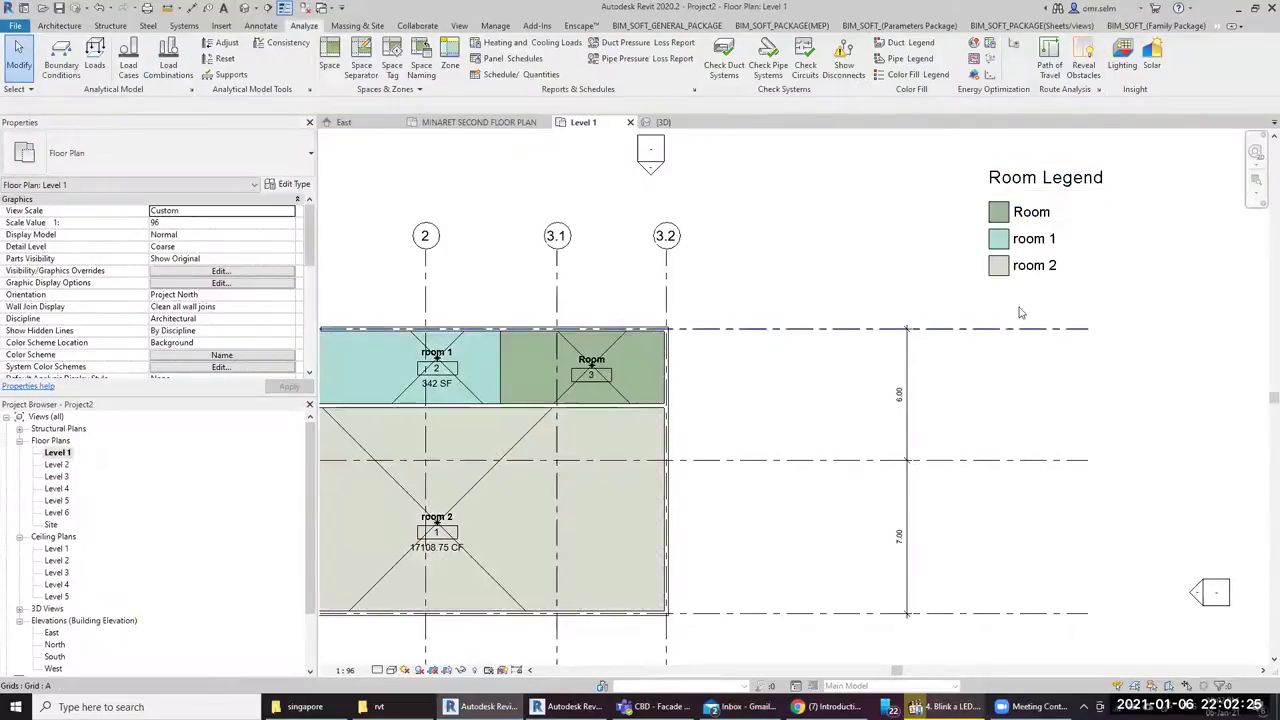
# Edit the name label on room 3's tag
pyautogui.scroll(2, 620, 438)
pyautogui.scroll(1, 540, 400)
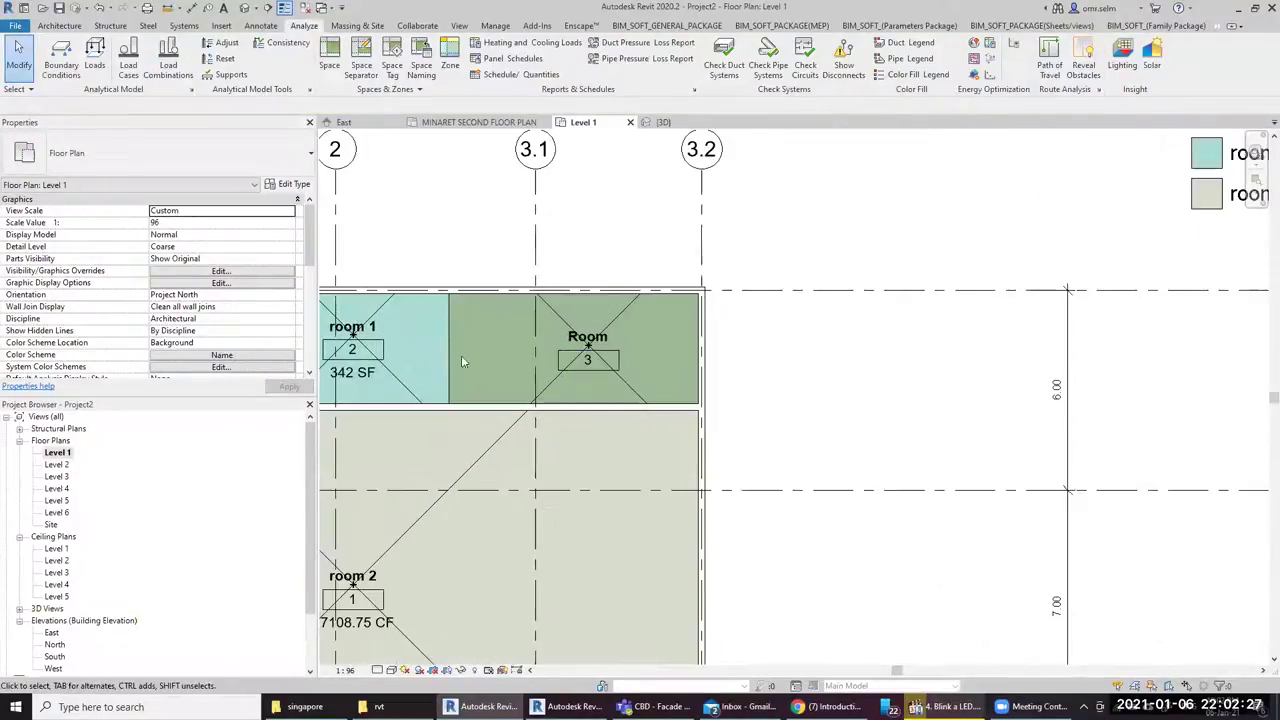
pyautogui.moveTo(461, 355); pyautogui.dragTo(591, 360, button='middle')
pyautogui.click(735, 371)
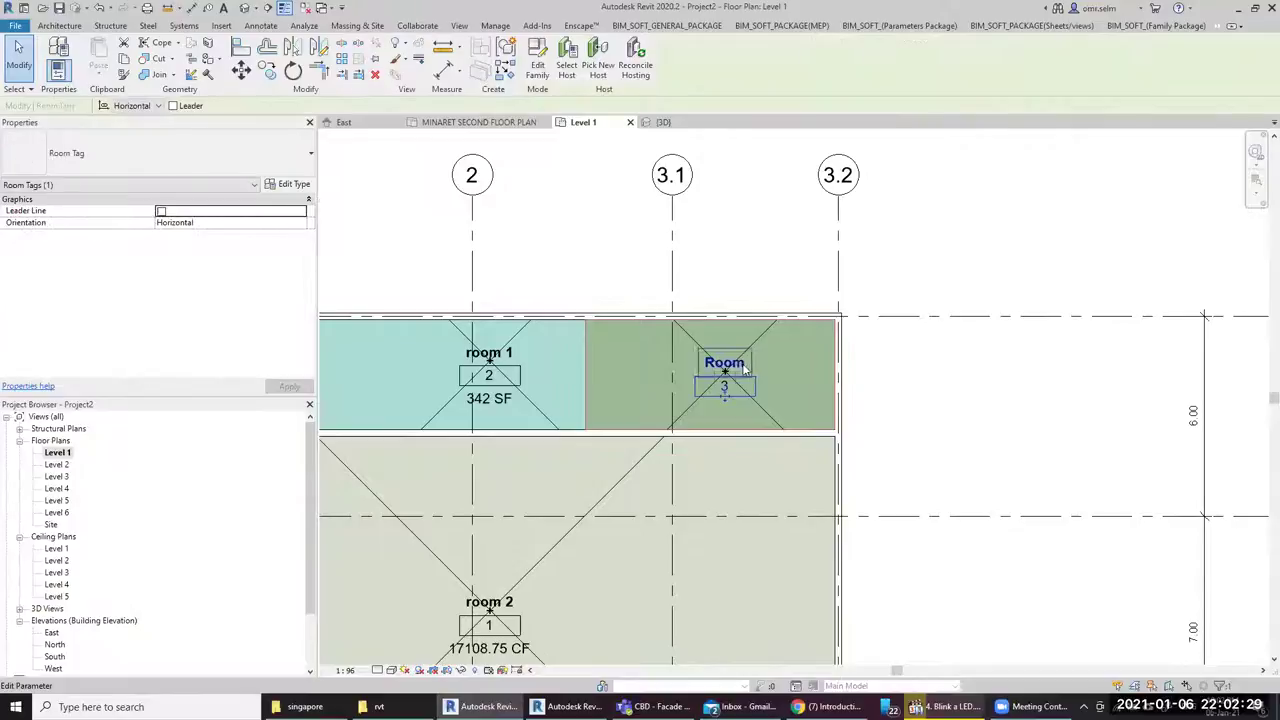
pyautogui.click(740, 366)
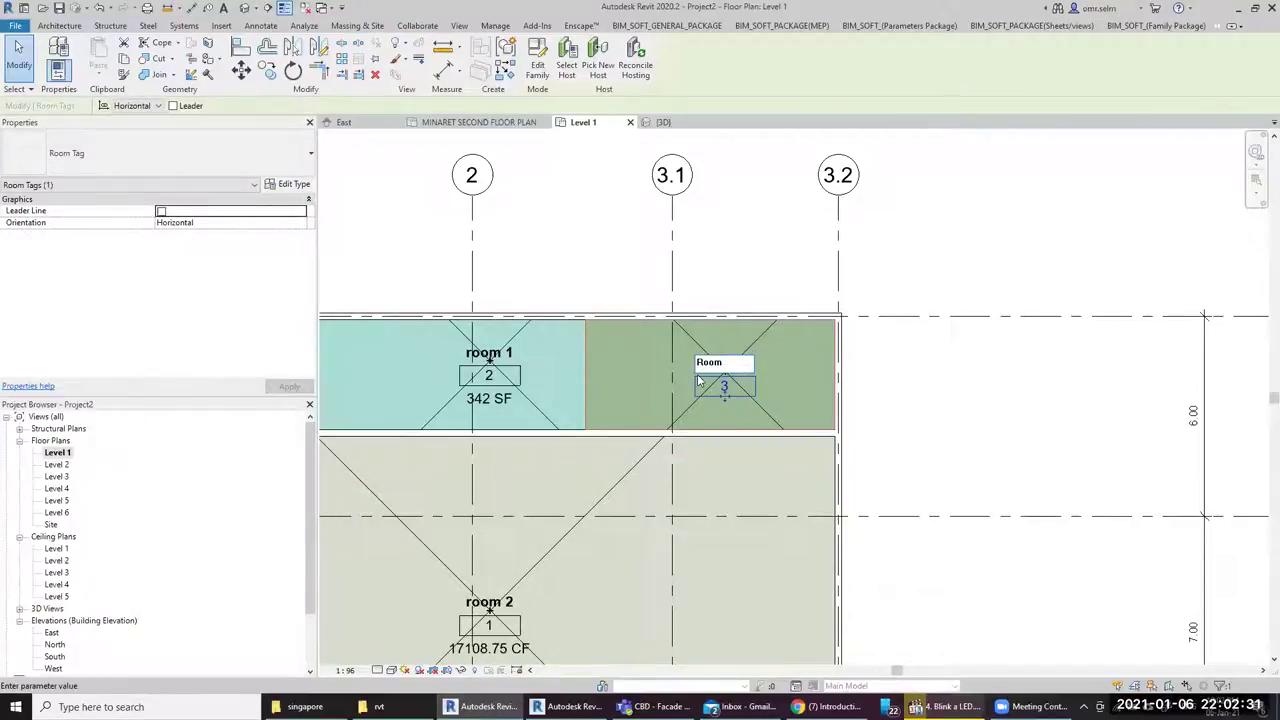
pyautogui.write('2')
pyautogui.click(813, 422)
pyautogui.scroll(-2, 820, 439)
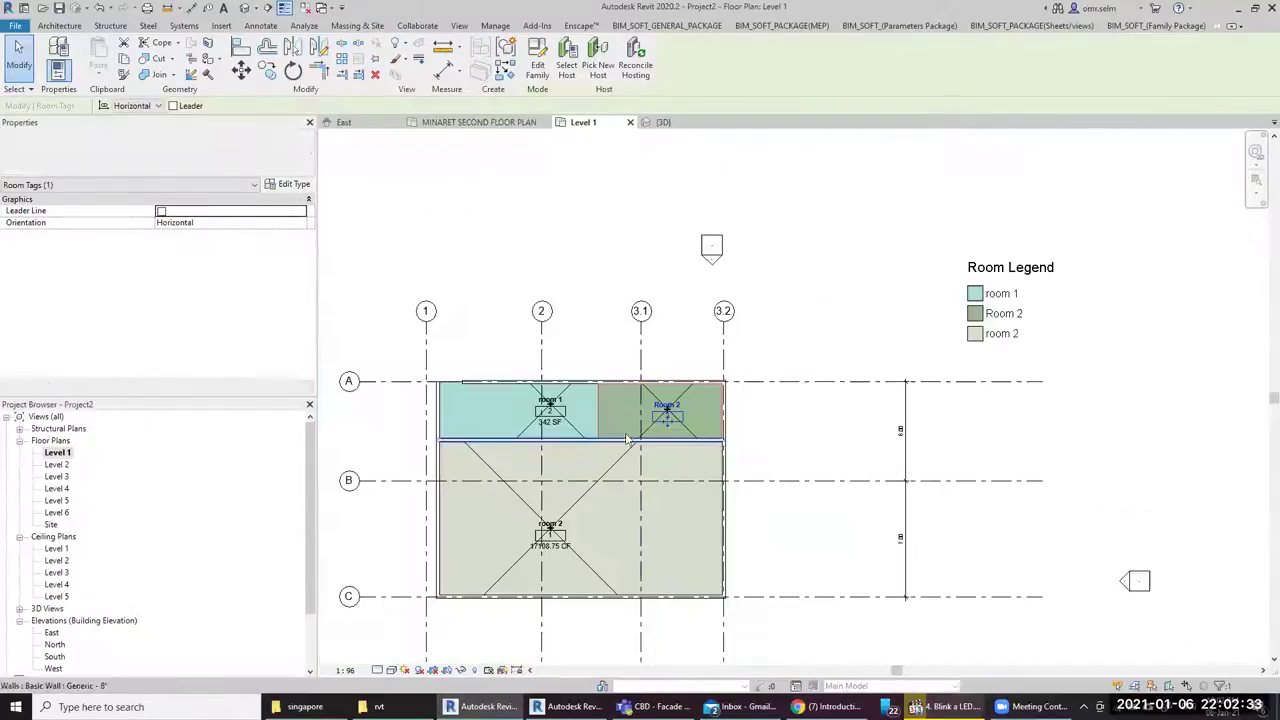
pyautogui.click(843, 449)
pyautogui.scroll(3, 757, 442)
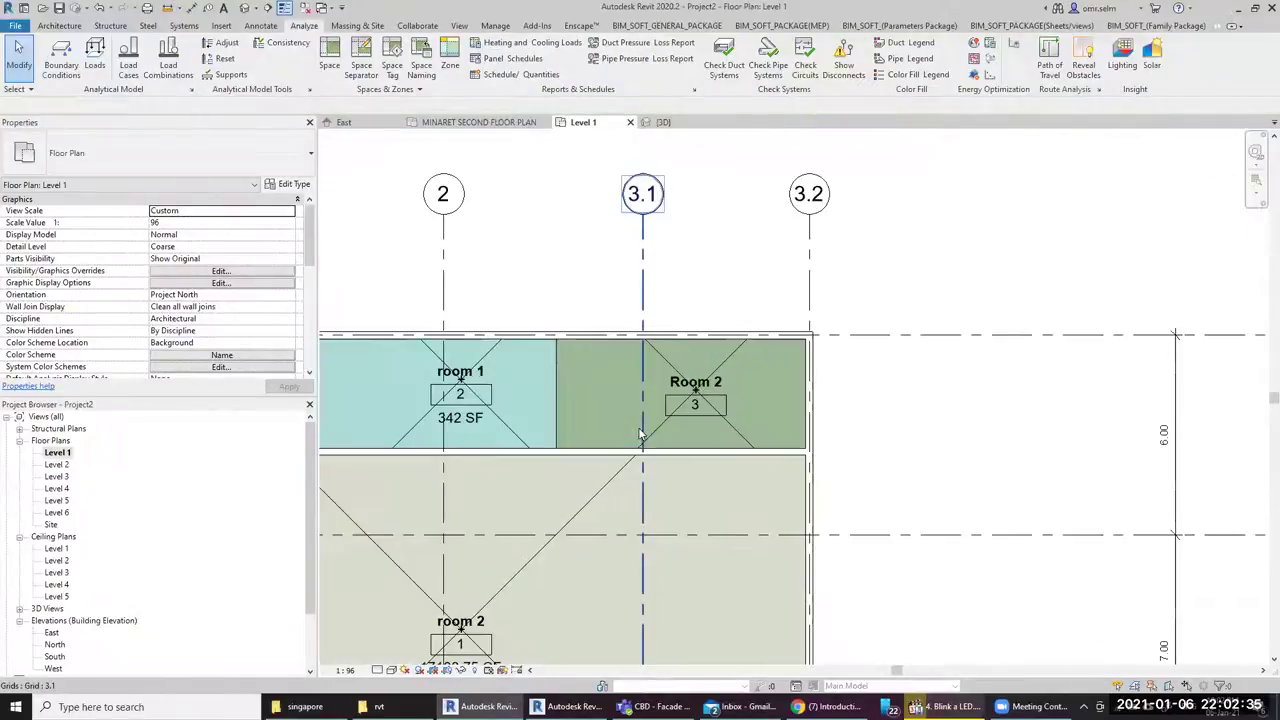
# Retype the upper room's tag as room 2, matching the lower room, and clear the selection
pyautogui.click(557, 566)
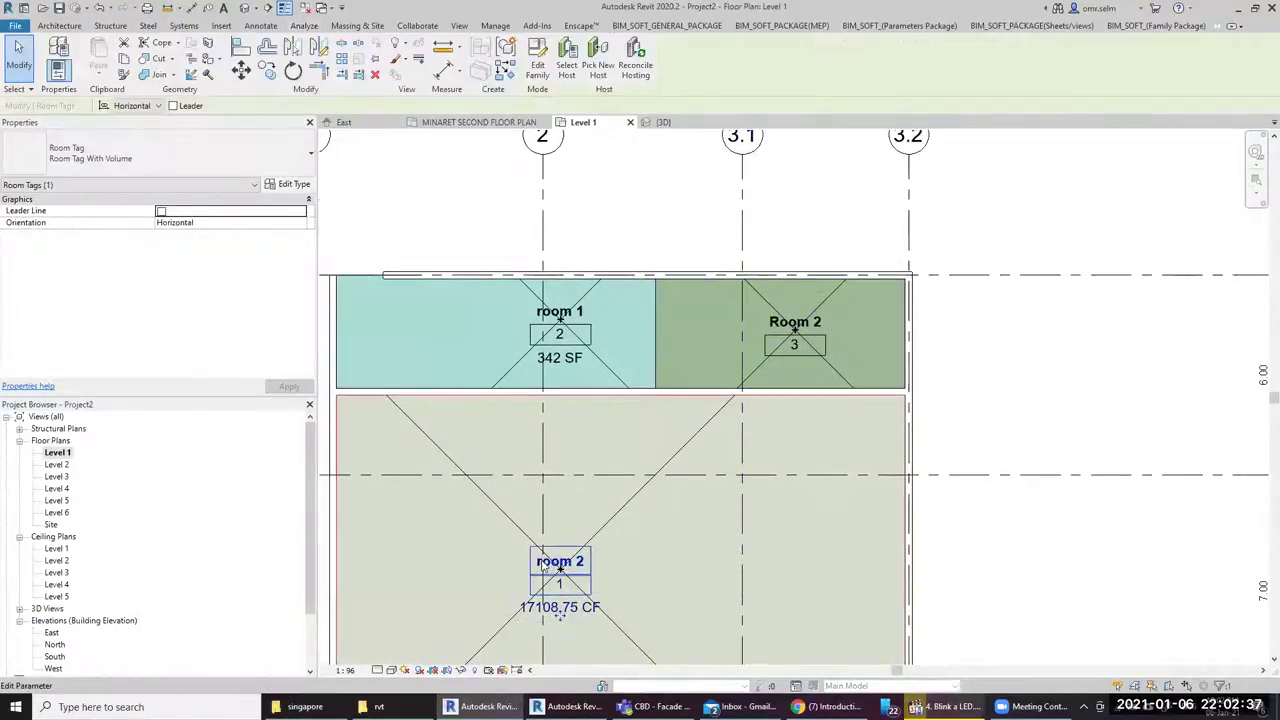
pyautogui.click(543, 563)
pyautogui.click(791, 339)
pyautogui.click(785, 325)
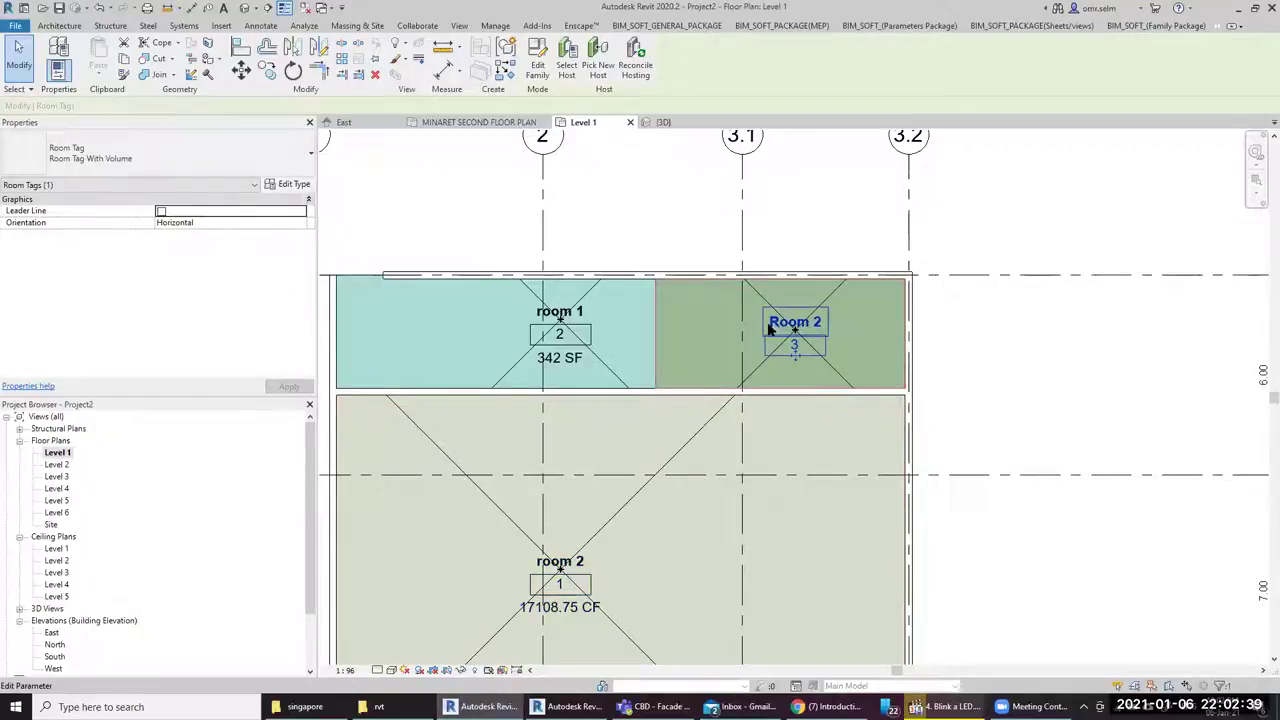
pyautogui.write('room 2')
pyautogui.click(1034, 370)
pyautogui.scroll(-2, 690, 512)
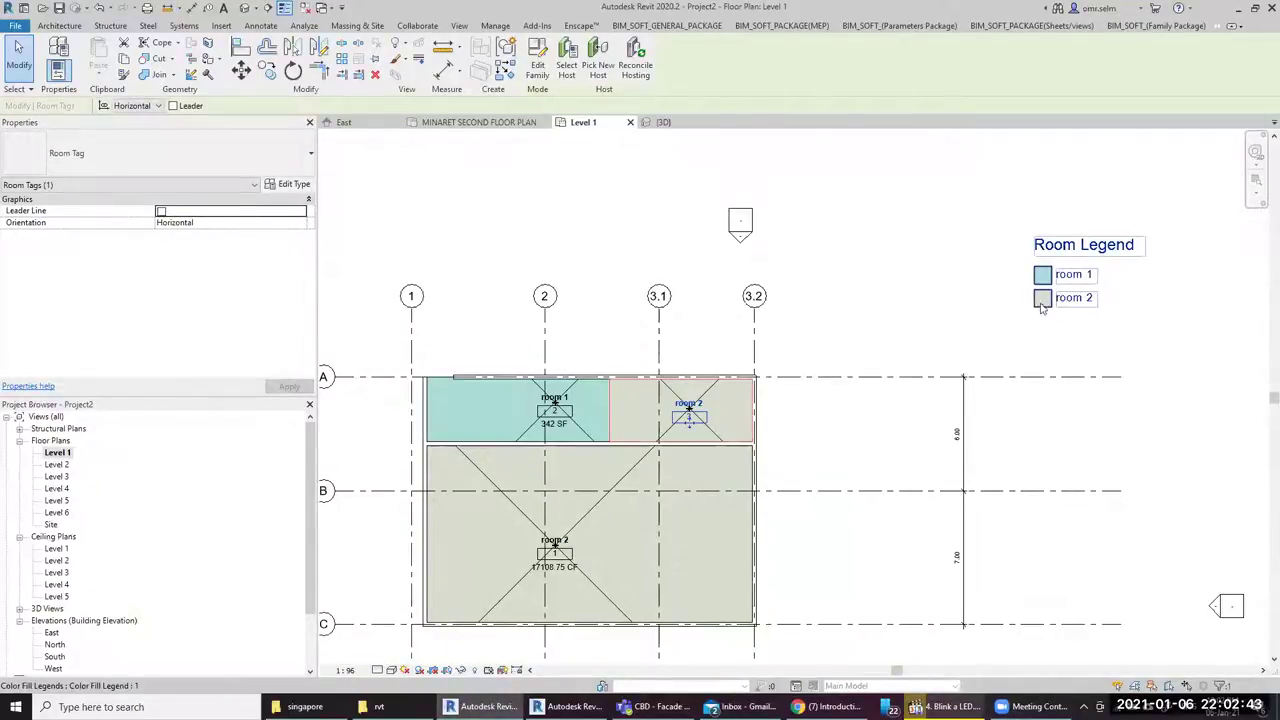
pyautogui.moveTo(688, 460); pyautogui.dragTo(685, 371, button='middle')
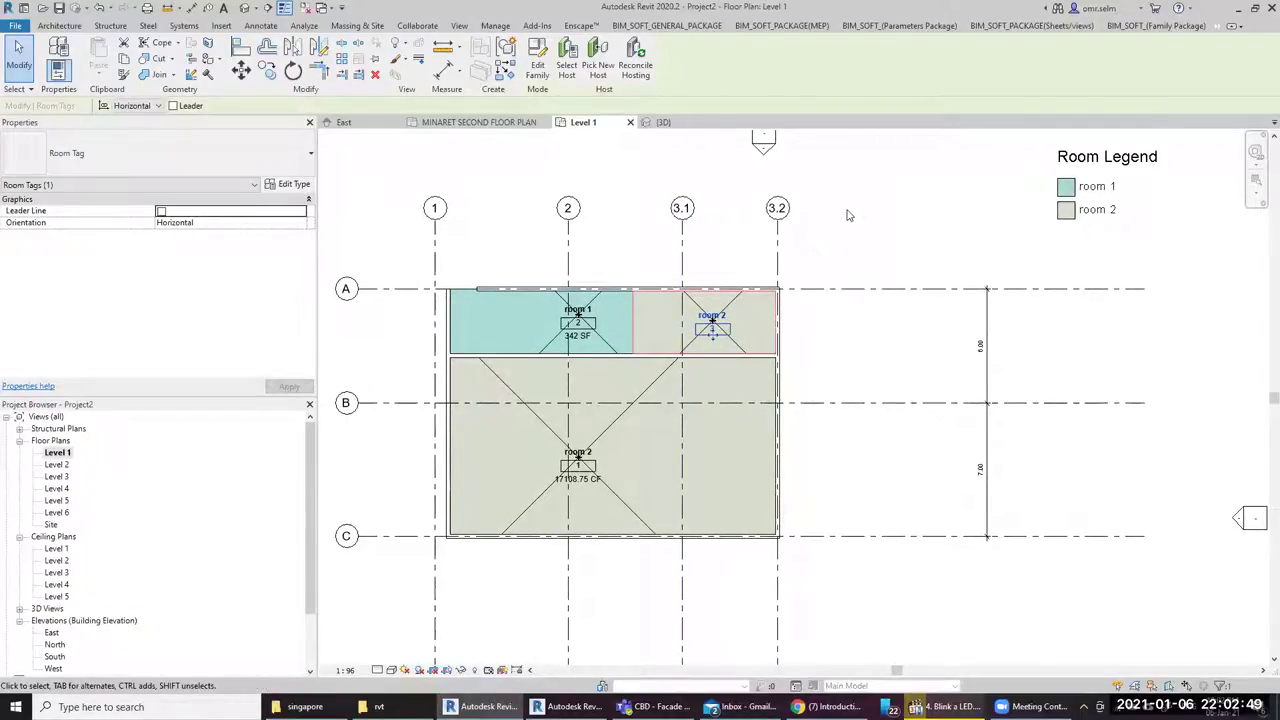
pyautogui.press('Escape')
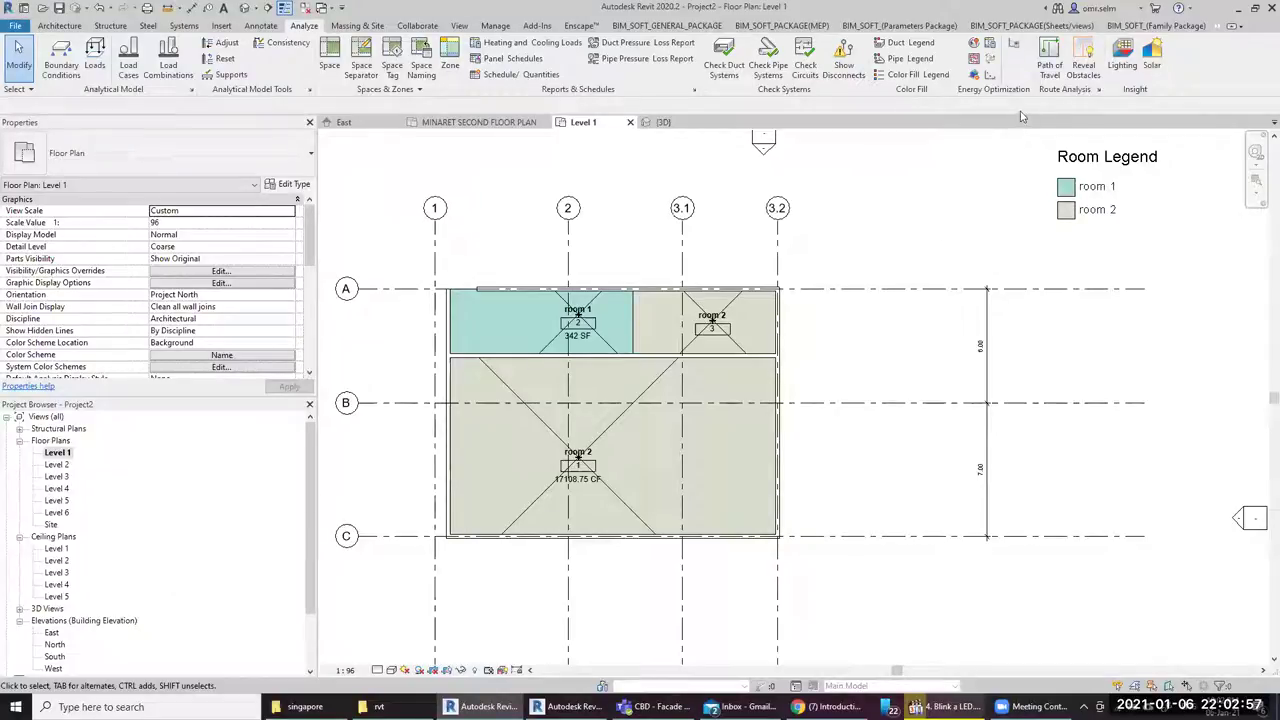
# Select the Room Legend and temporarily hide room 2 in its Name colour scheme
pyautogui.click(916, 77)
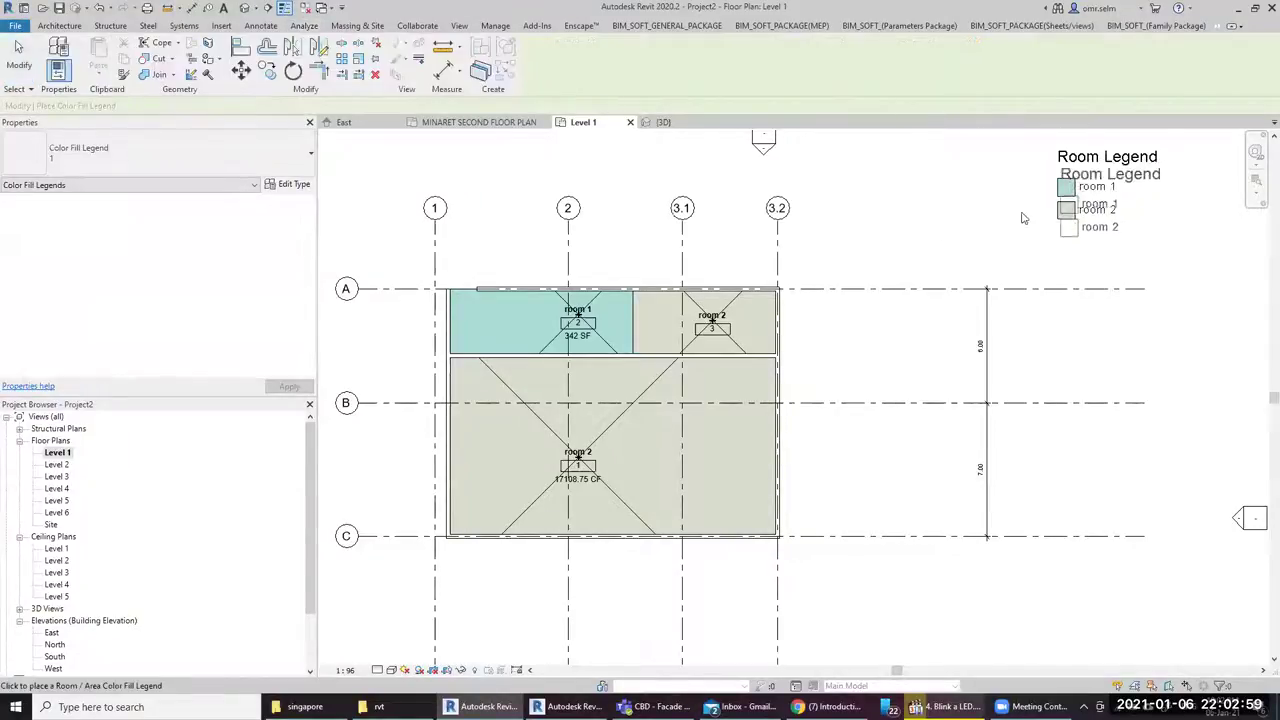
pyautogui.press('Escape')
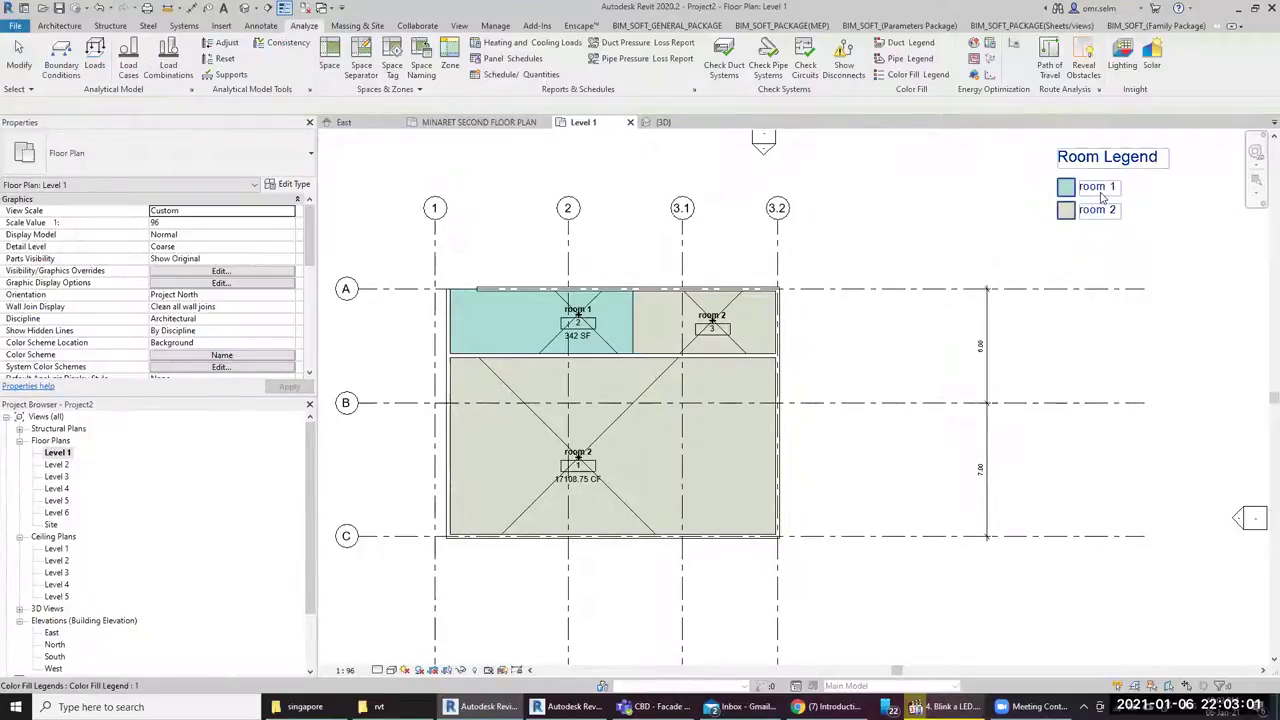
pyautogui.click(1100, 200)
pyautogui.click(540, 62)
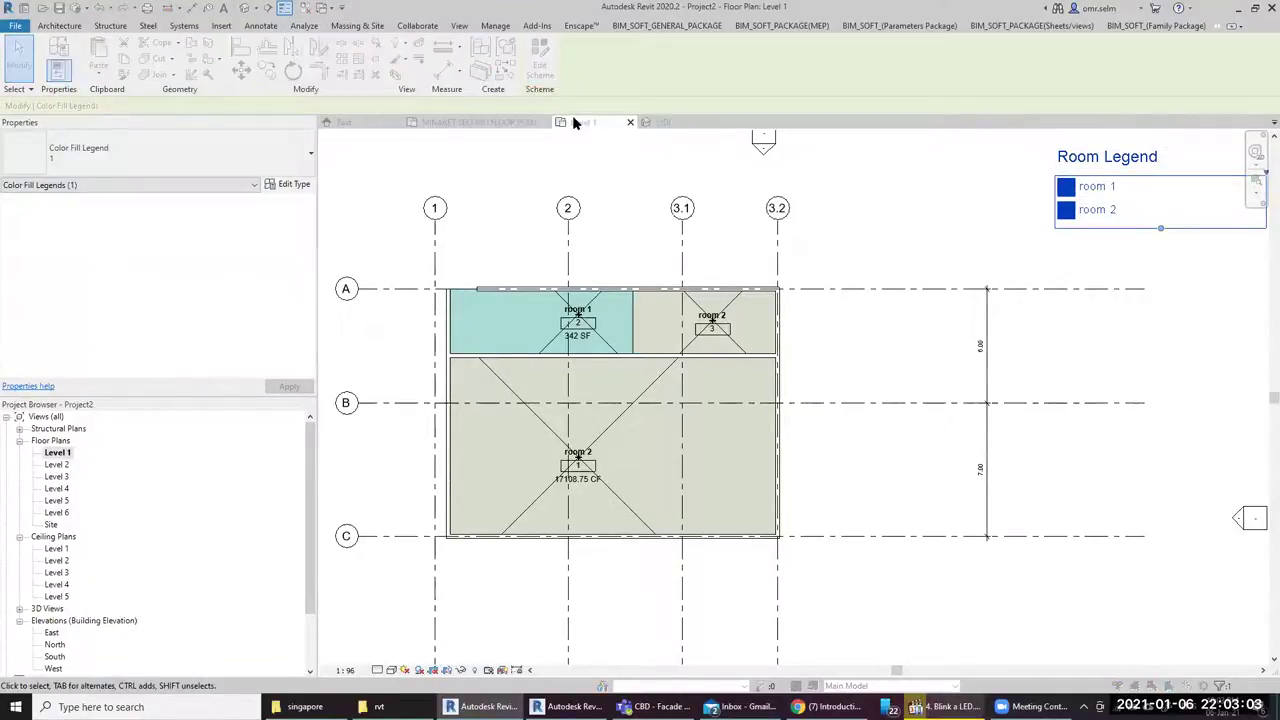
pyautogui.click(631, 272)
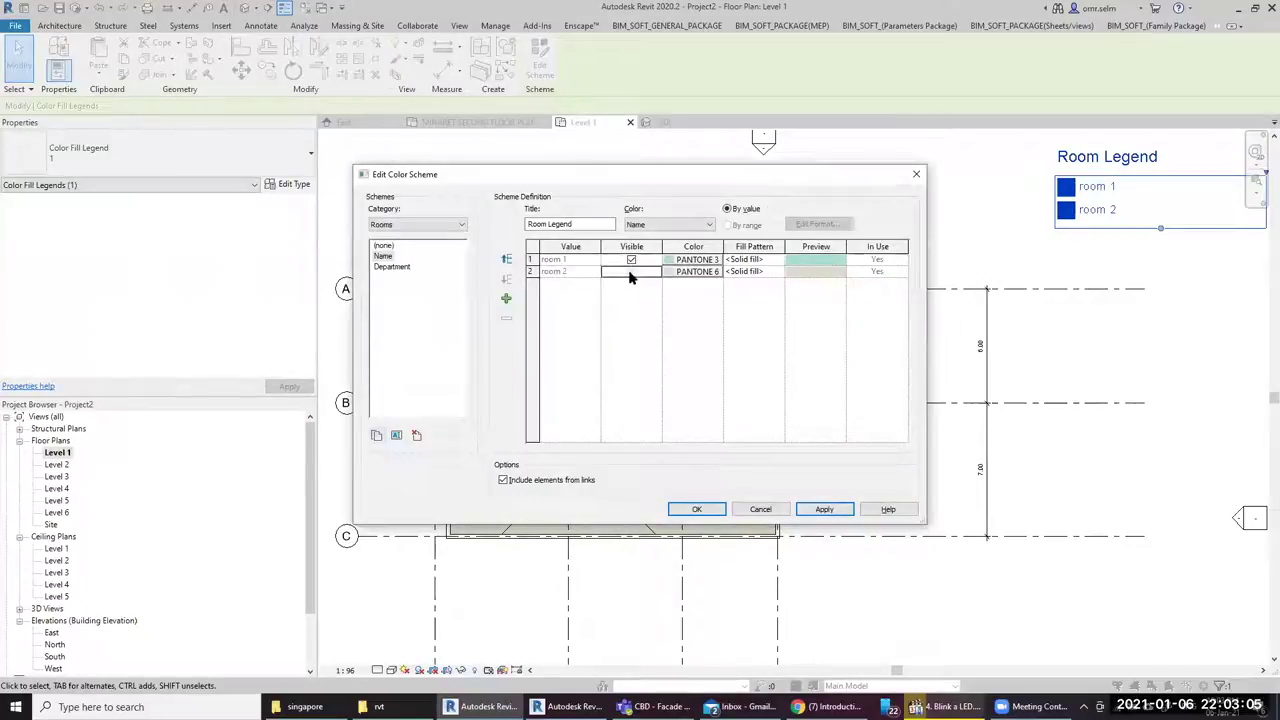
pyautogui.click(697, 509)
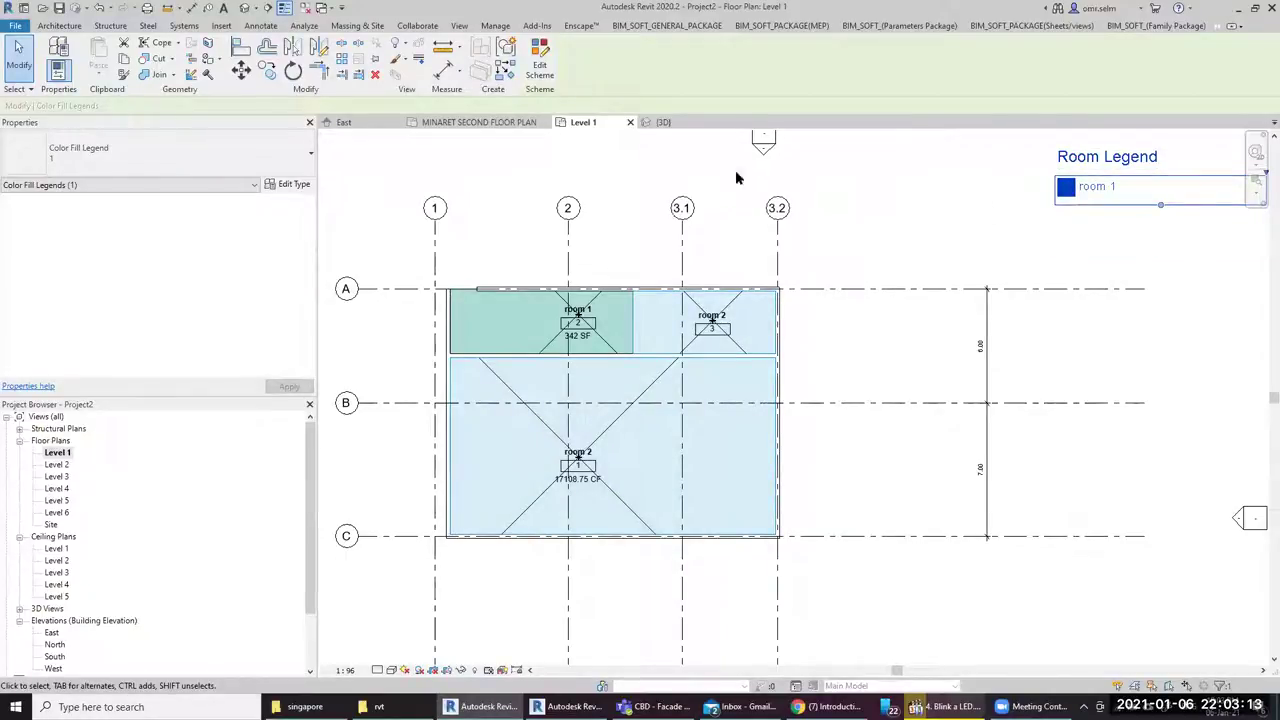
# Make room 2 visible again and duplicate the scheme as Name 2
pyautogui.click(540, 62)
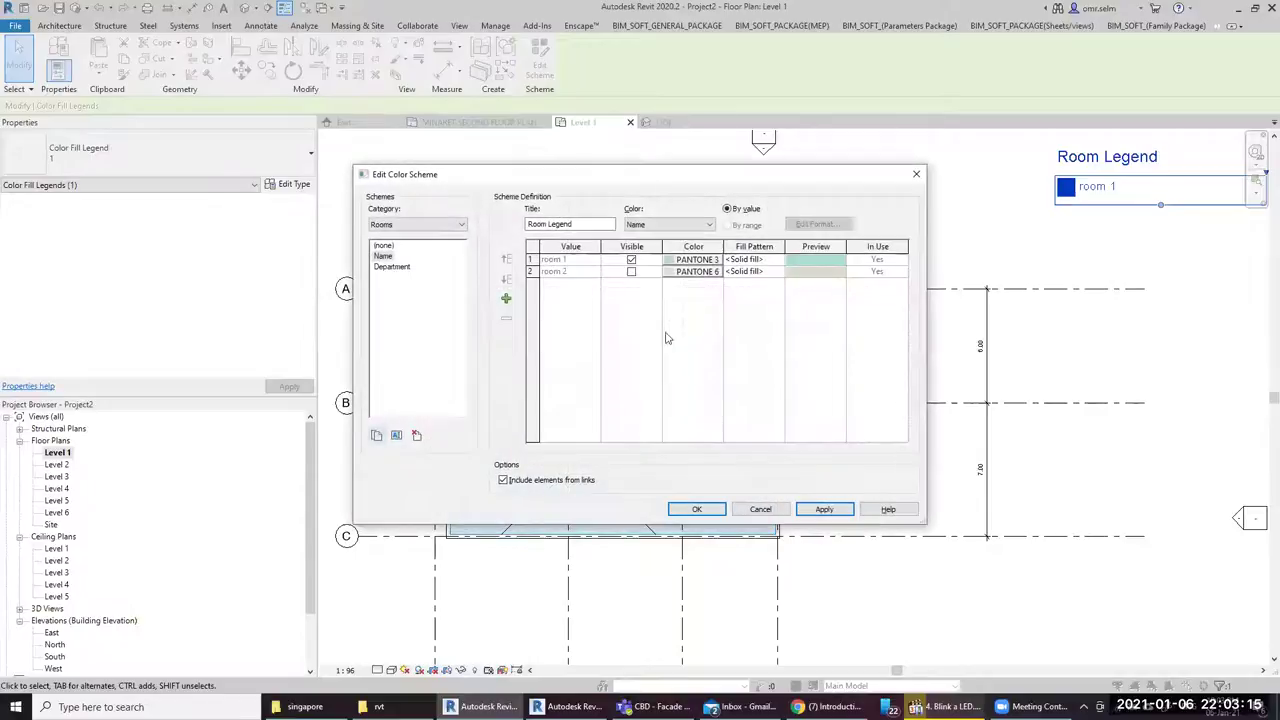
pyautogui.click(631, 273)
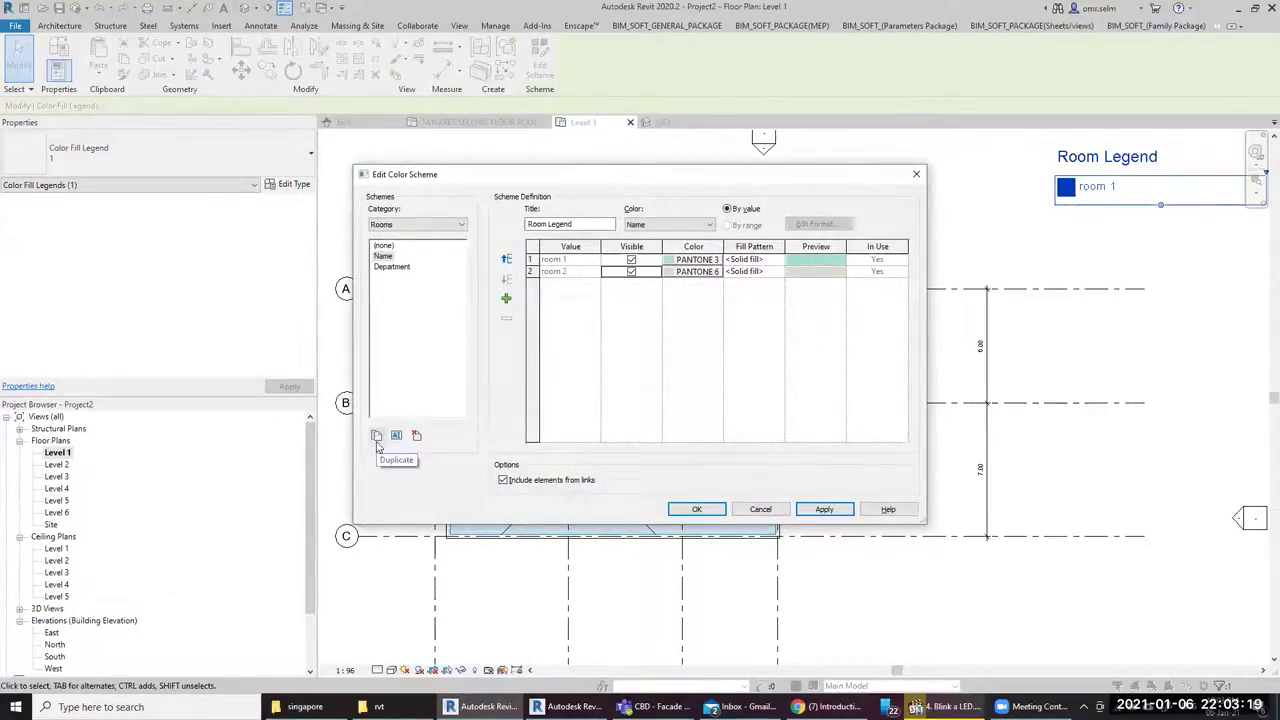
pyautogui.click(377, 440)
pyautogui.click(649, 380)
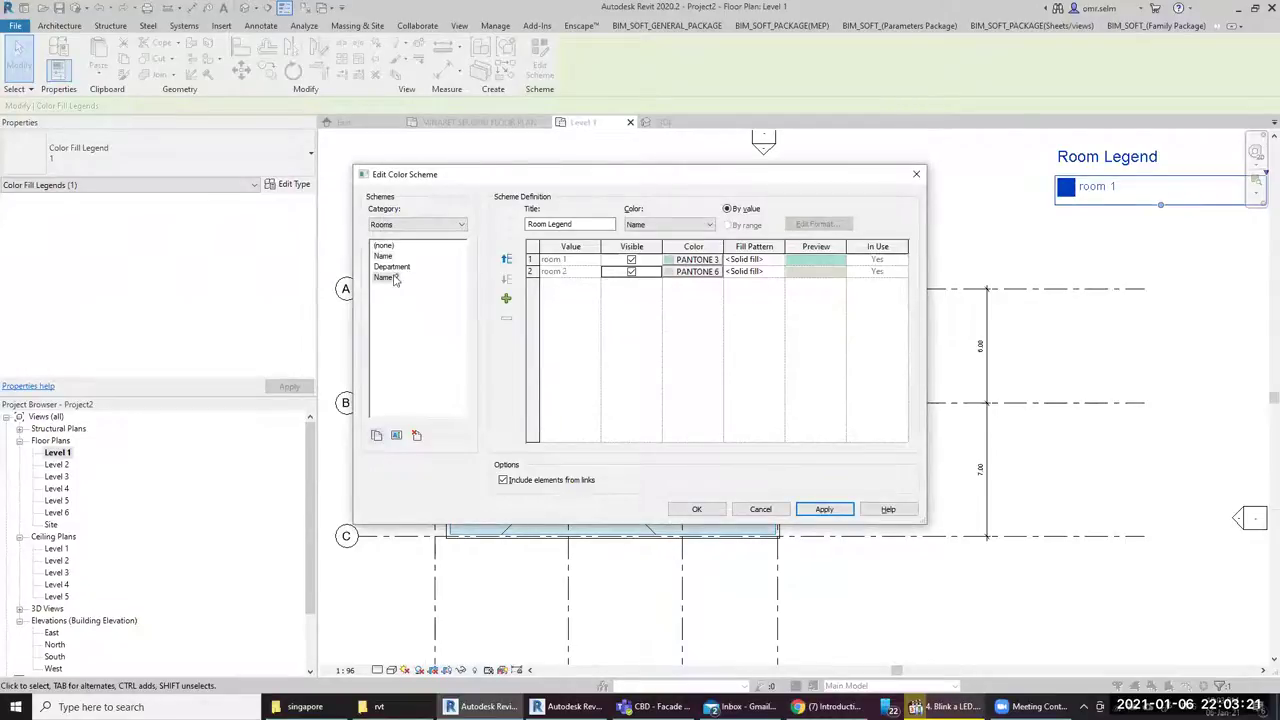
# Set the Name 2 scheme to colour by Area, after trying Floor Finish and Number
pyautogui.click(668, 224)
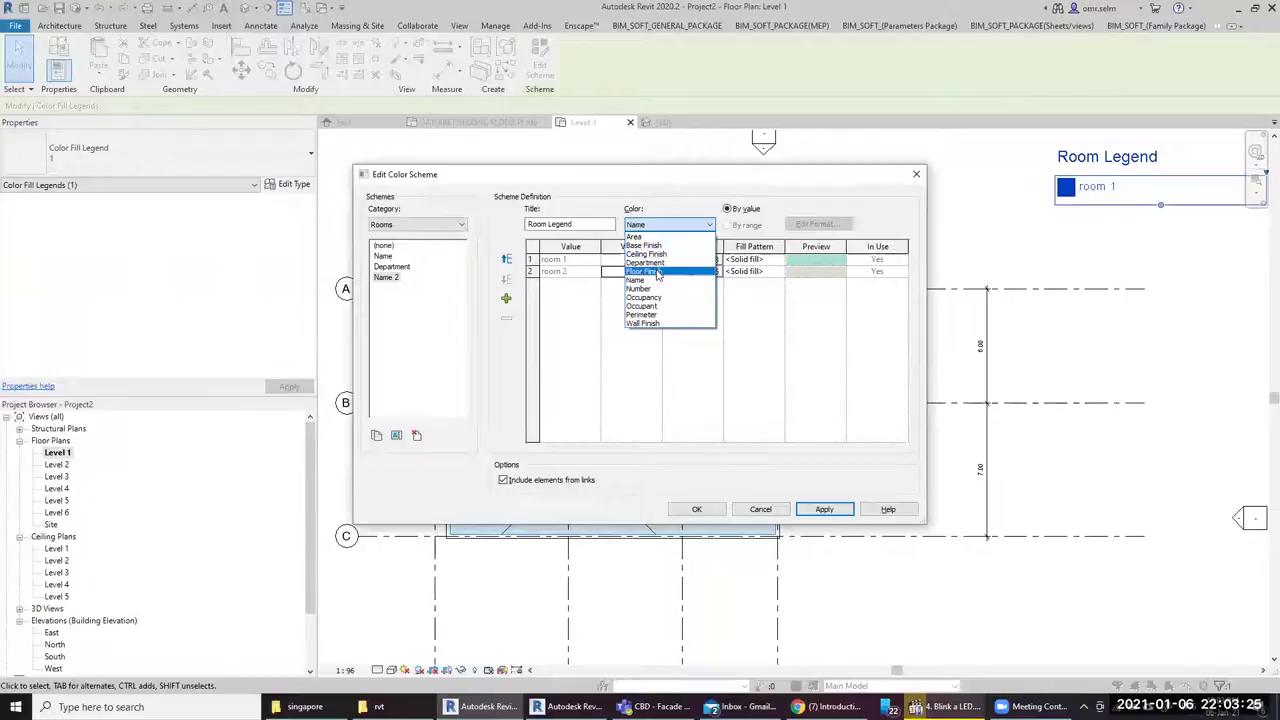
pyautogui.click(658, 272)
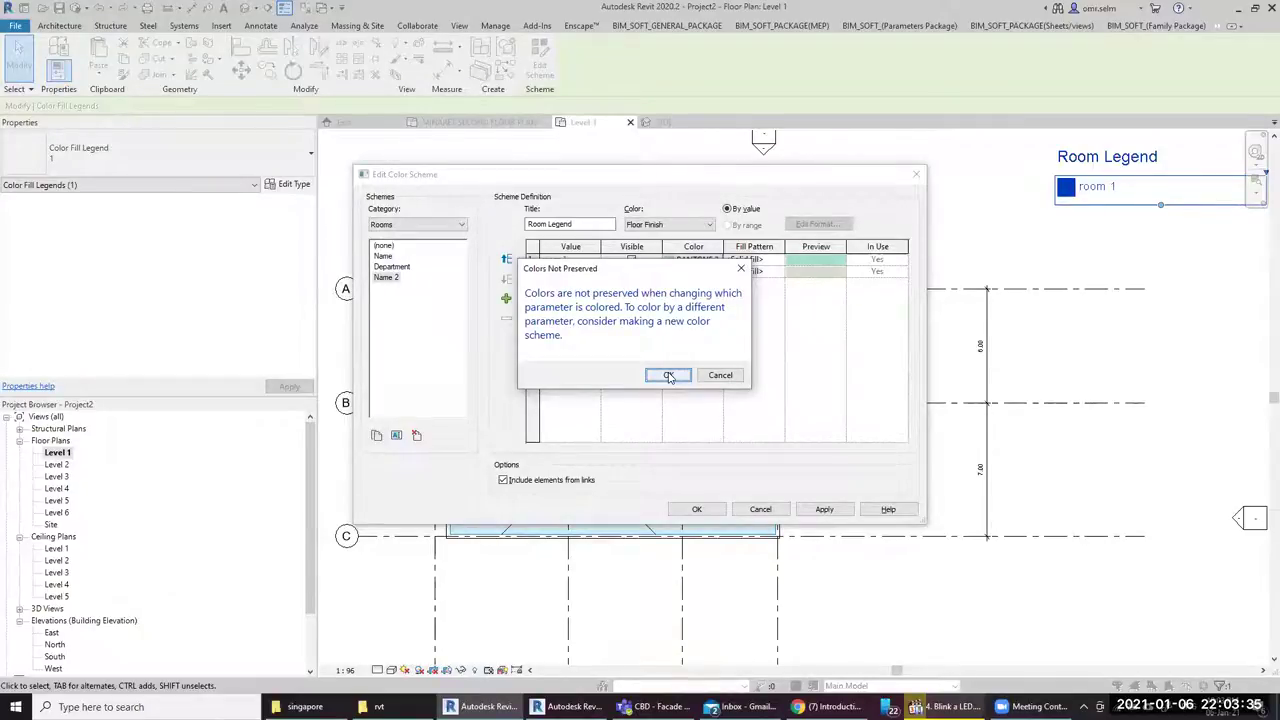
pyautogui.click(667, 375)
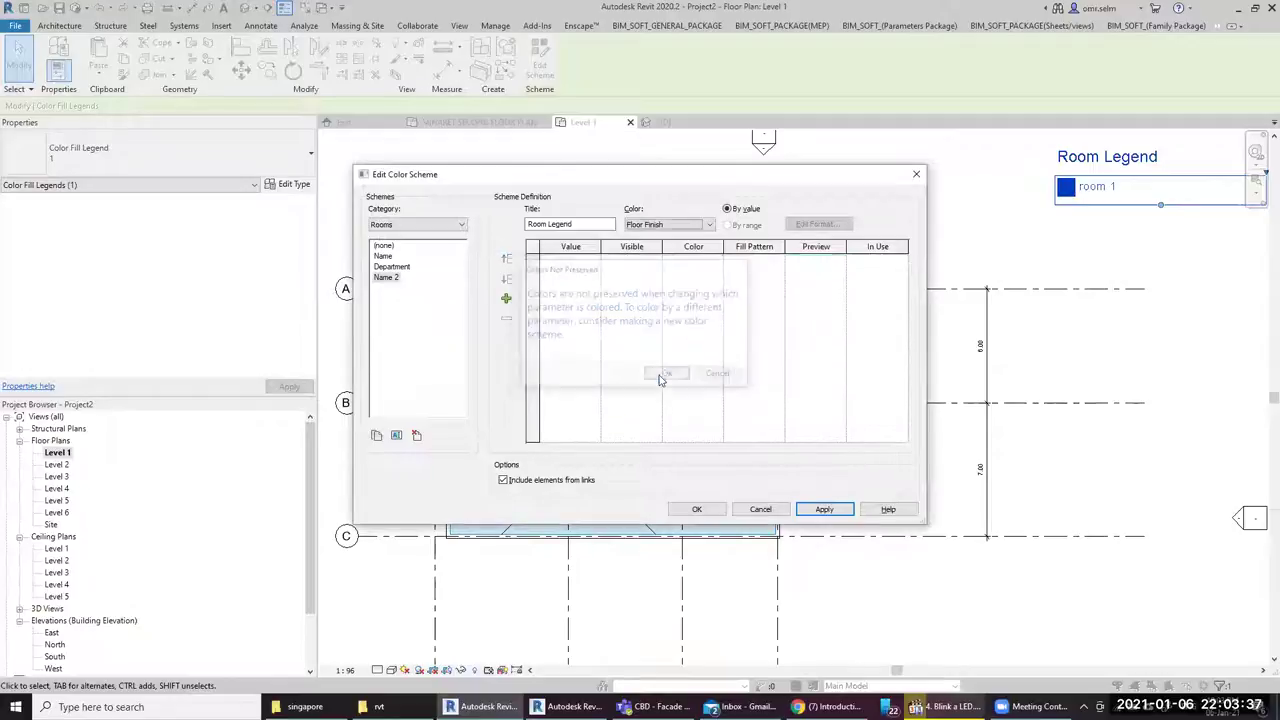
pyautogui.click(670, 225)
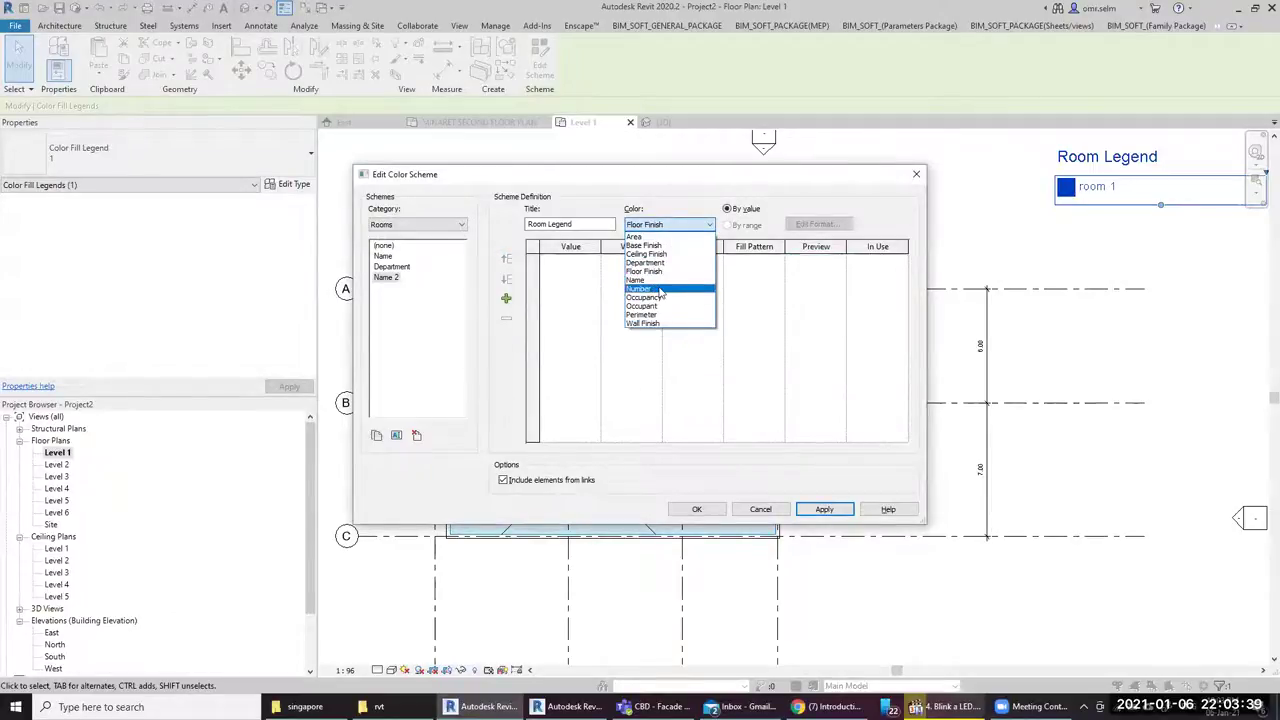
pyautogui.click(660, 289)
pyautogui.click(667, 376)
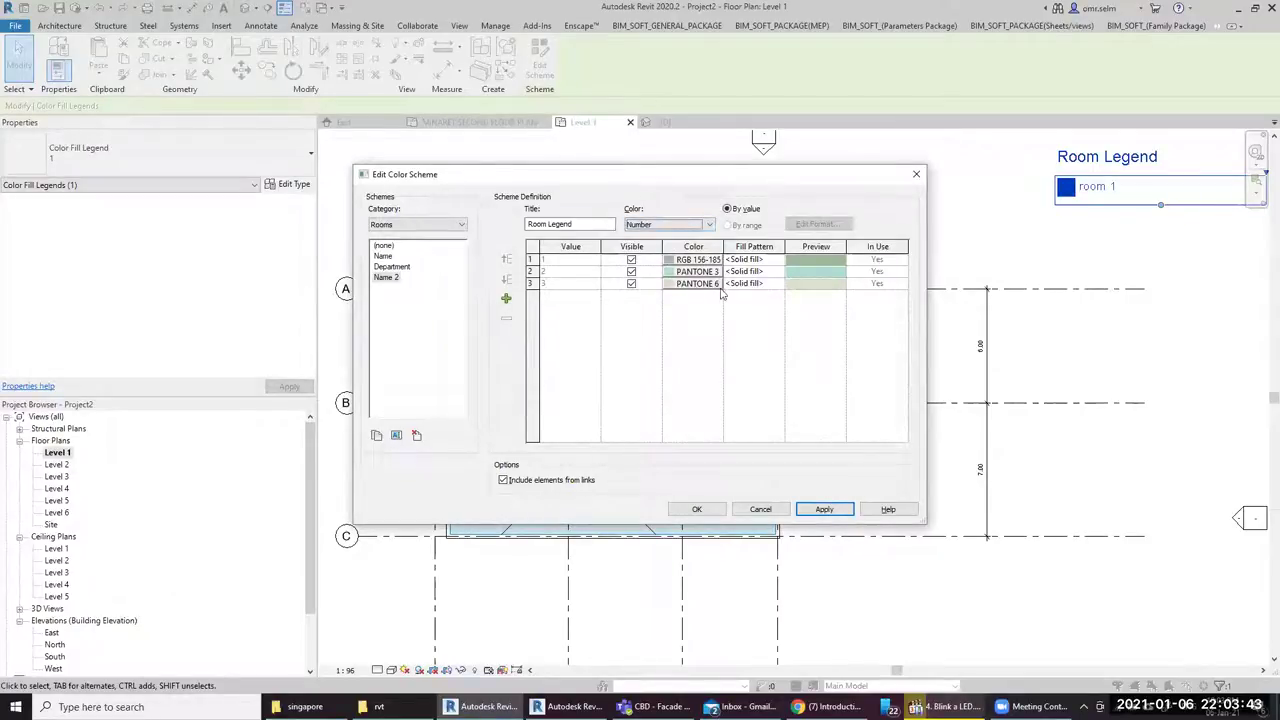
pyautogui.click(693, 231)
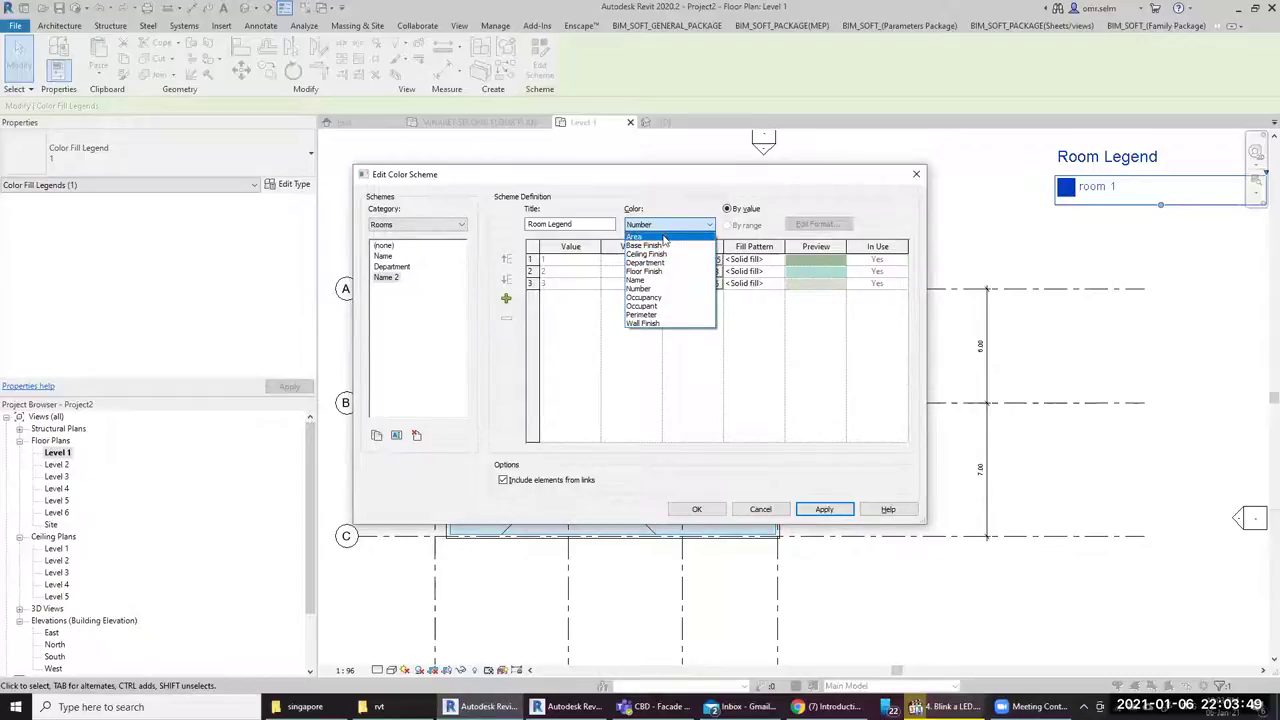
pyautogui.click(663, 238)
pyautogui.click(665, 380)
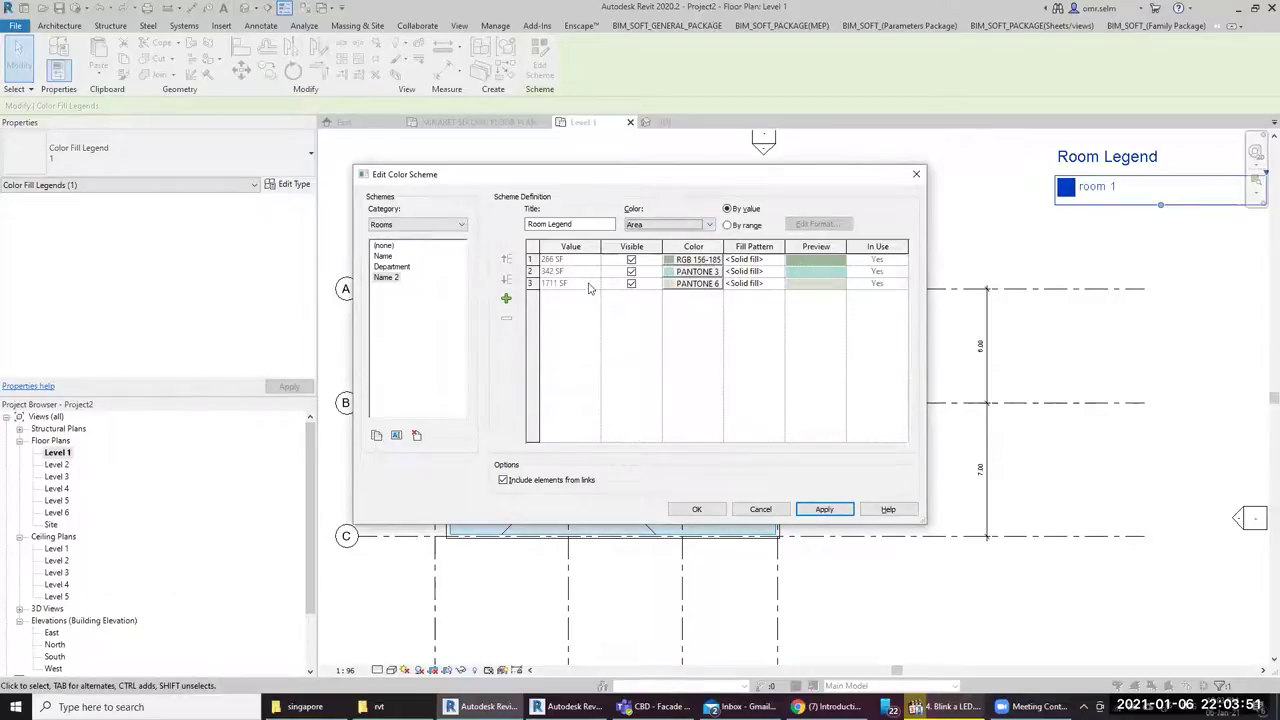
pyautogui.click(712, 509)
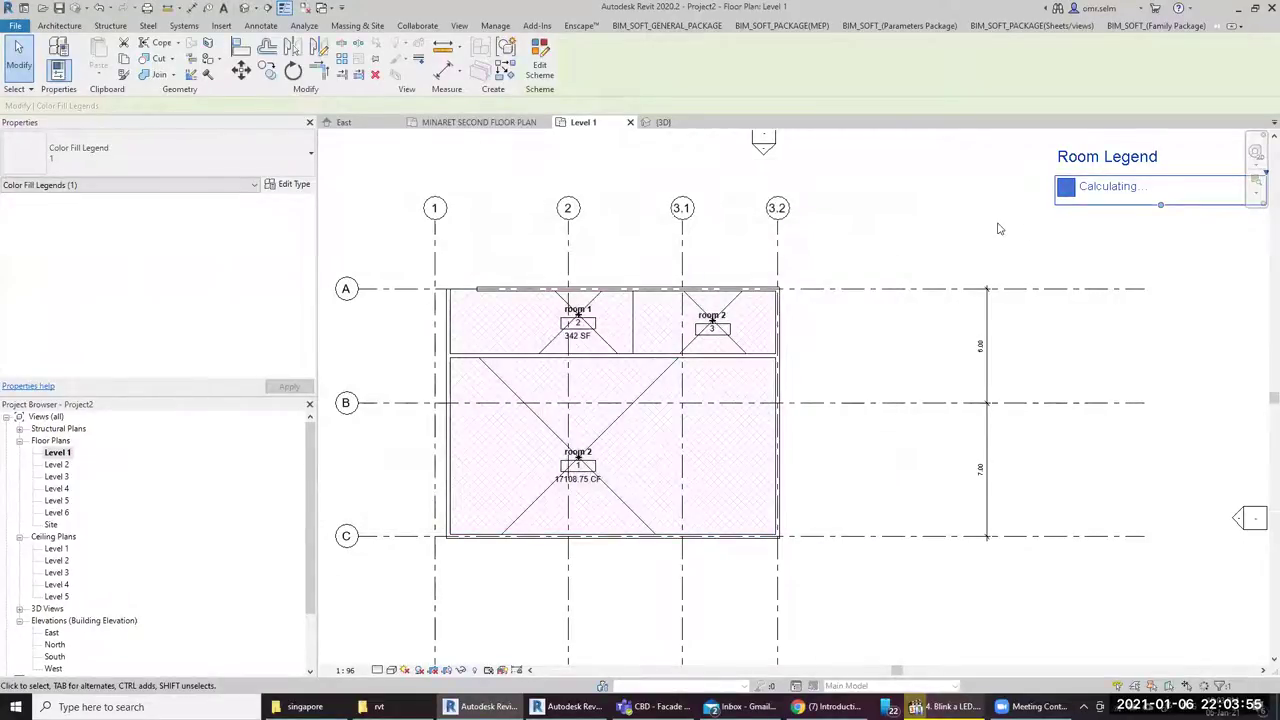
# Change the 266 SF row's colour to cyan and apply it to the plan
pyautogui.click(539, 65)
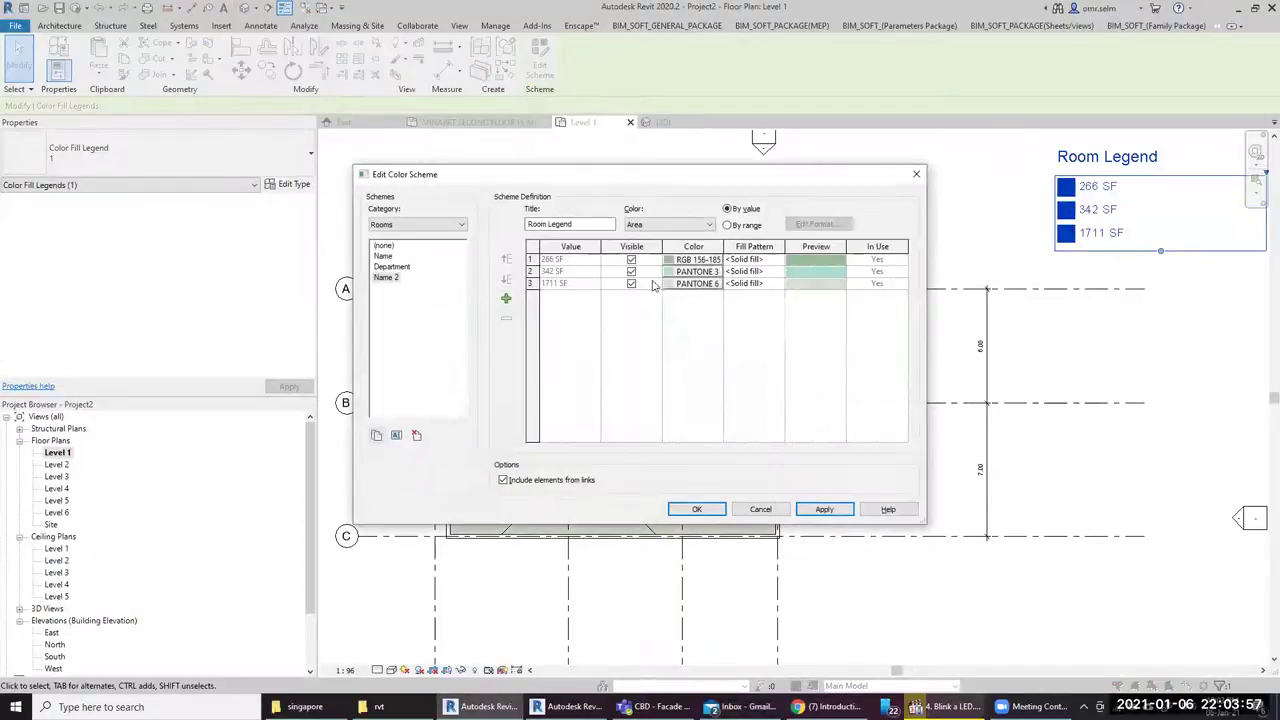
pyautogui.click(679, 260)
pyautogui.click(570, 363)
pyautogui.click(684, 468)
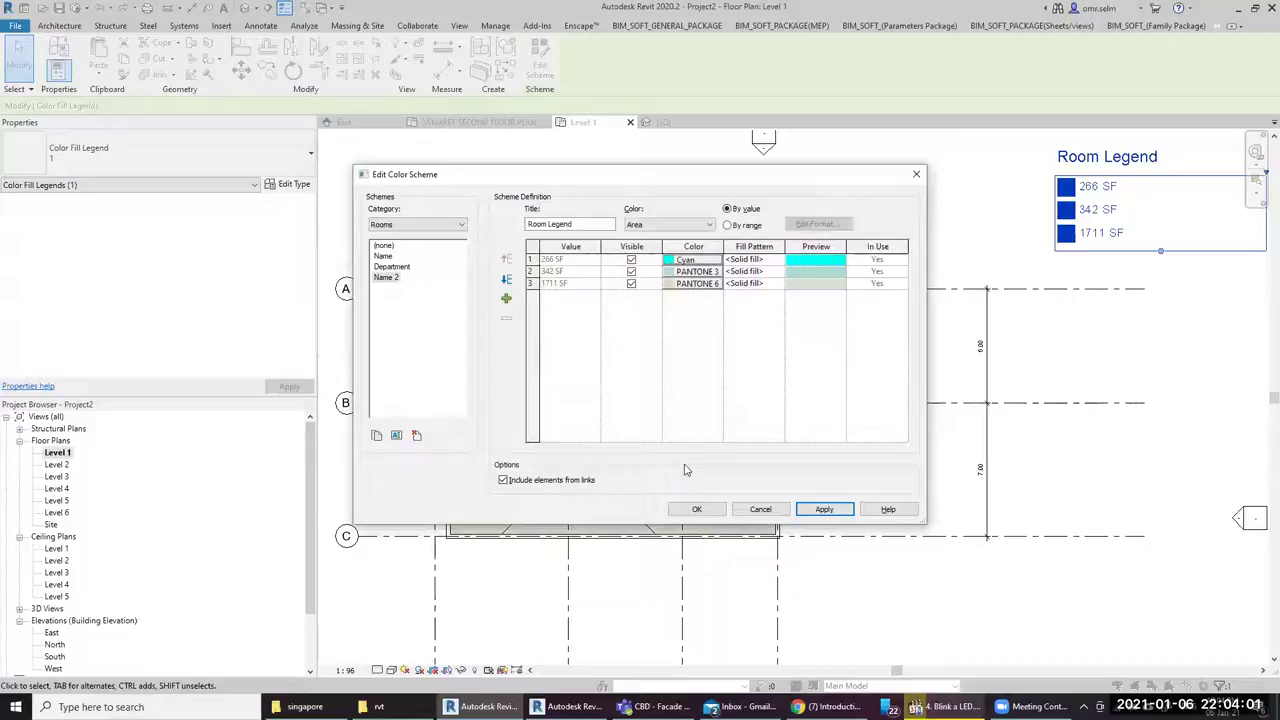
pyautogui.click(697, 509)
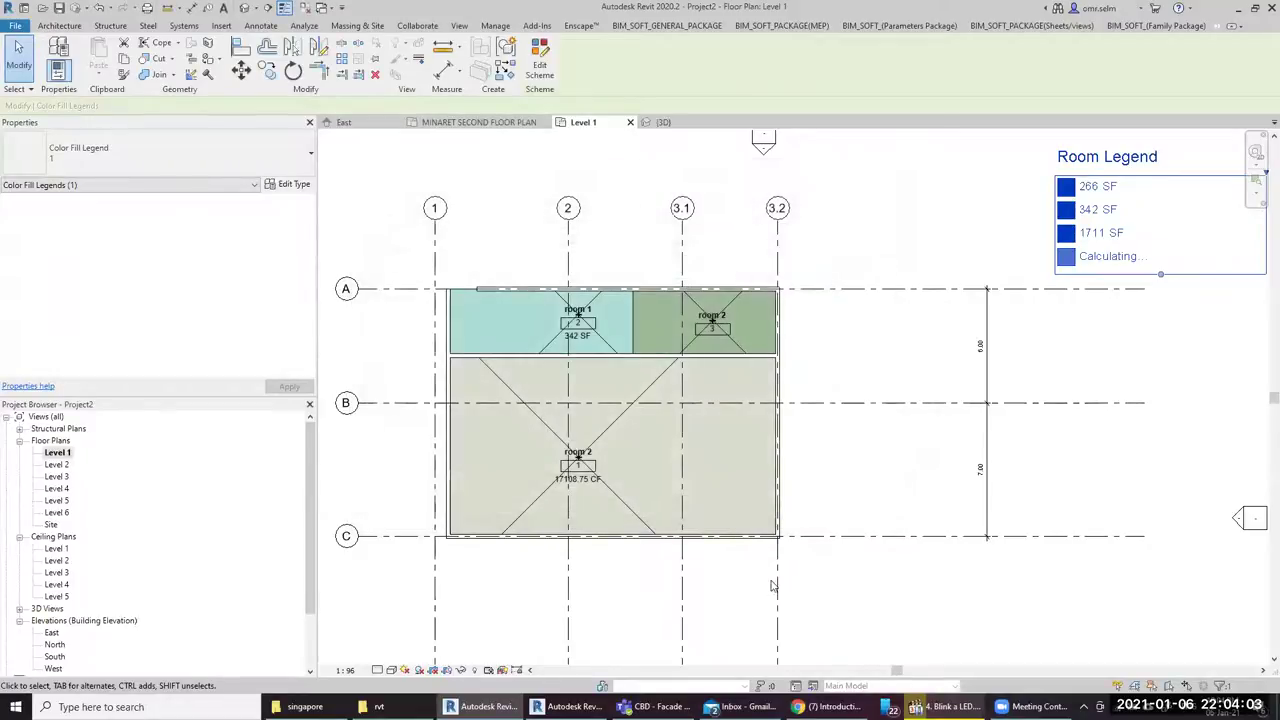
pyautogui.click(1032, 209)
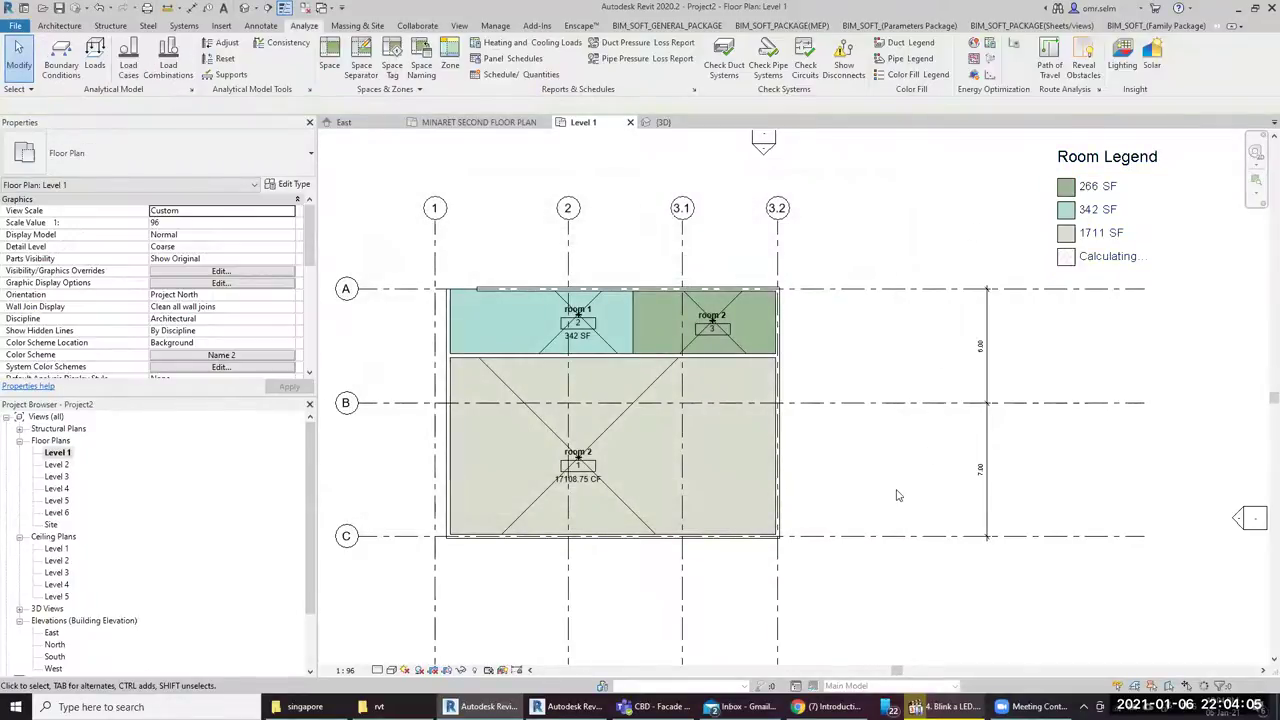
# Place a space in the large lower room on Level 1
pyautogui.scroll(-1, 903, 460)
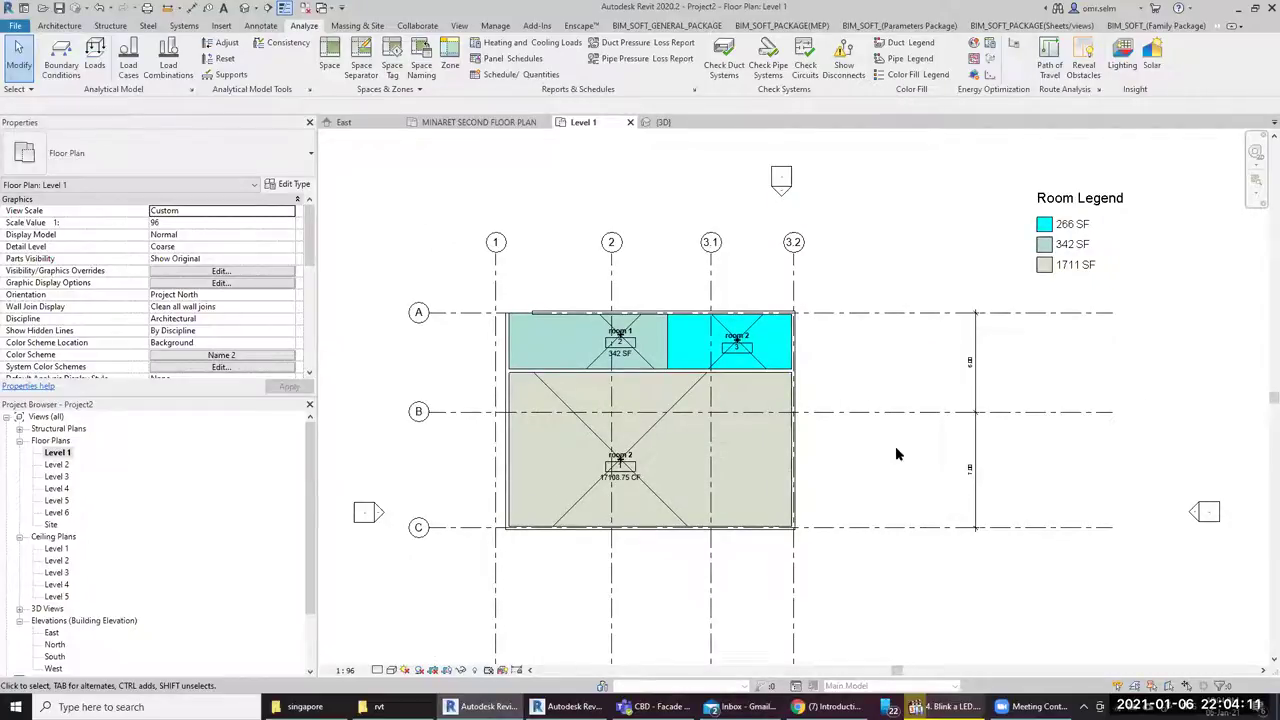
pyautogui.click(331, 49)
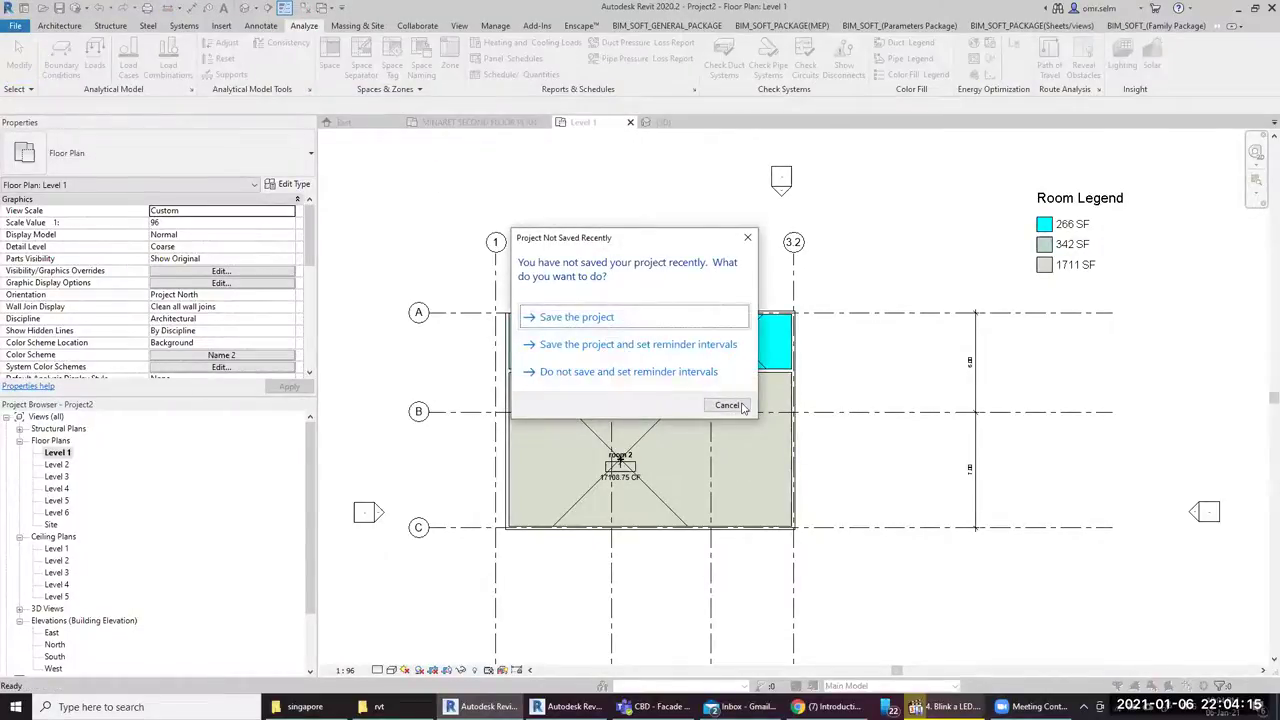
pyautogui.click(728, 403)
pyautogui.scroll(4, 693, 466)
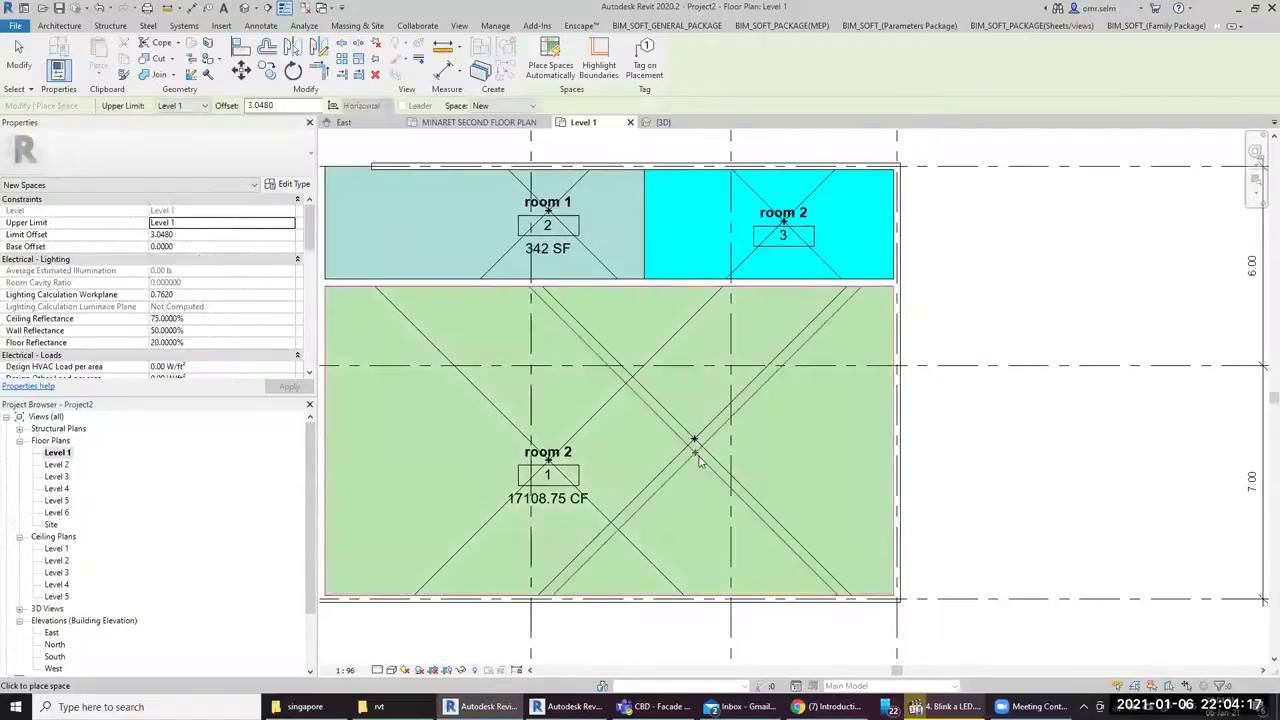
pyautogui.click(699, 459)
pyautogui.press('Escape')
pyautogui.press('Escape')
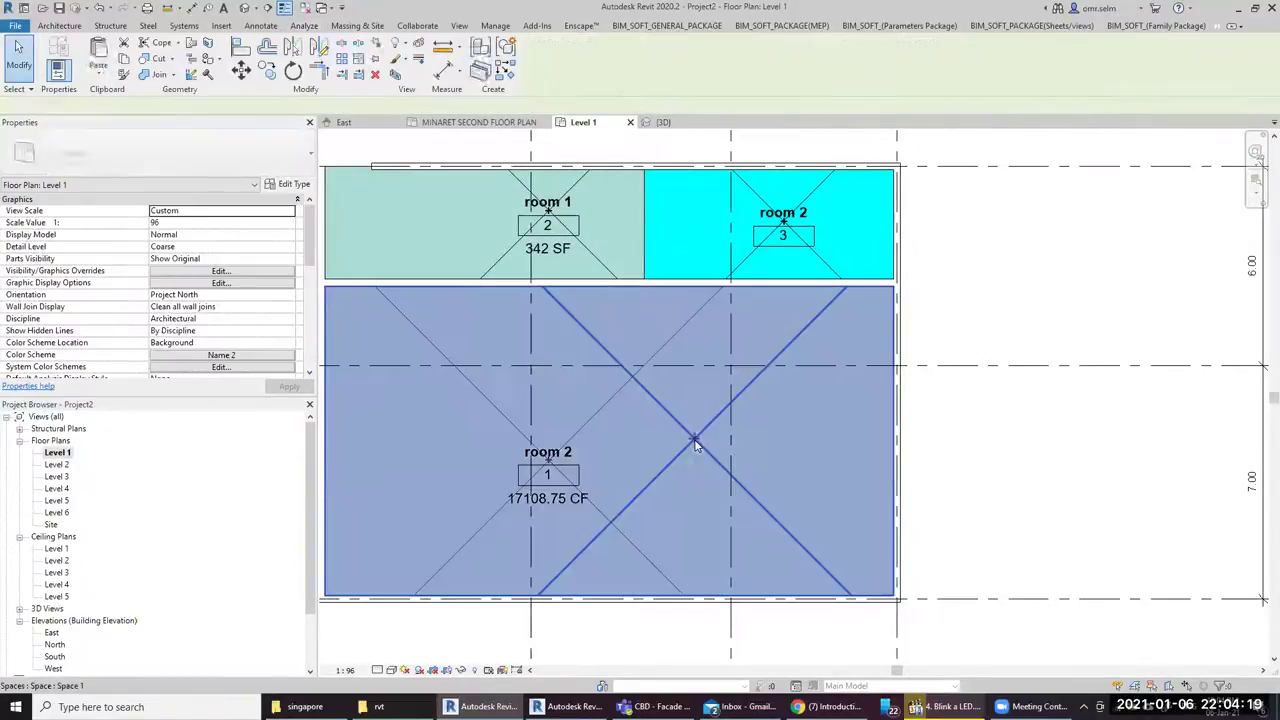
pyautogui.click(700, 445)
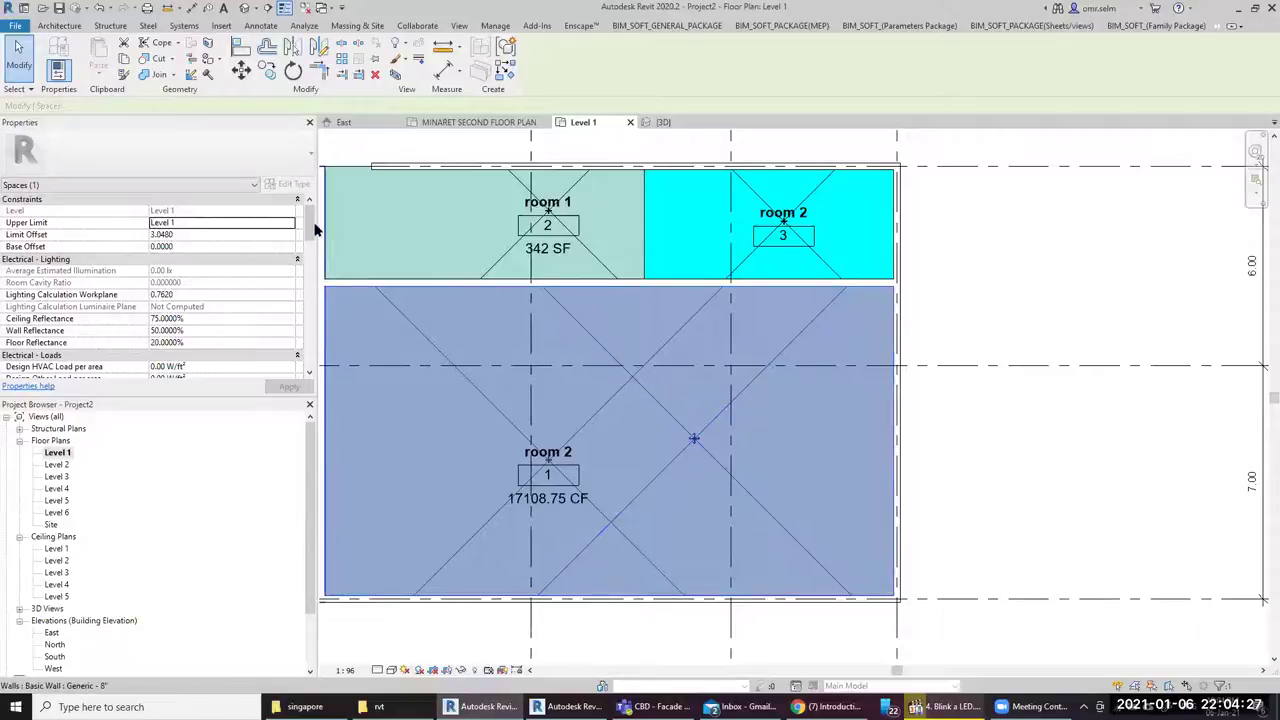
# Adjust the Properties palette and reselect the space in the lower room
pyautogui.scroll(-1, 309, 226)
pyautogui.scroll(-2, 309, 226)
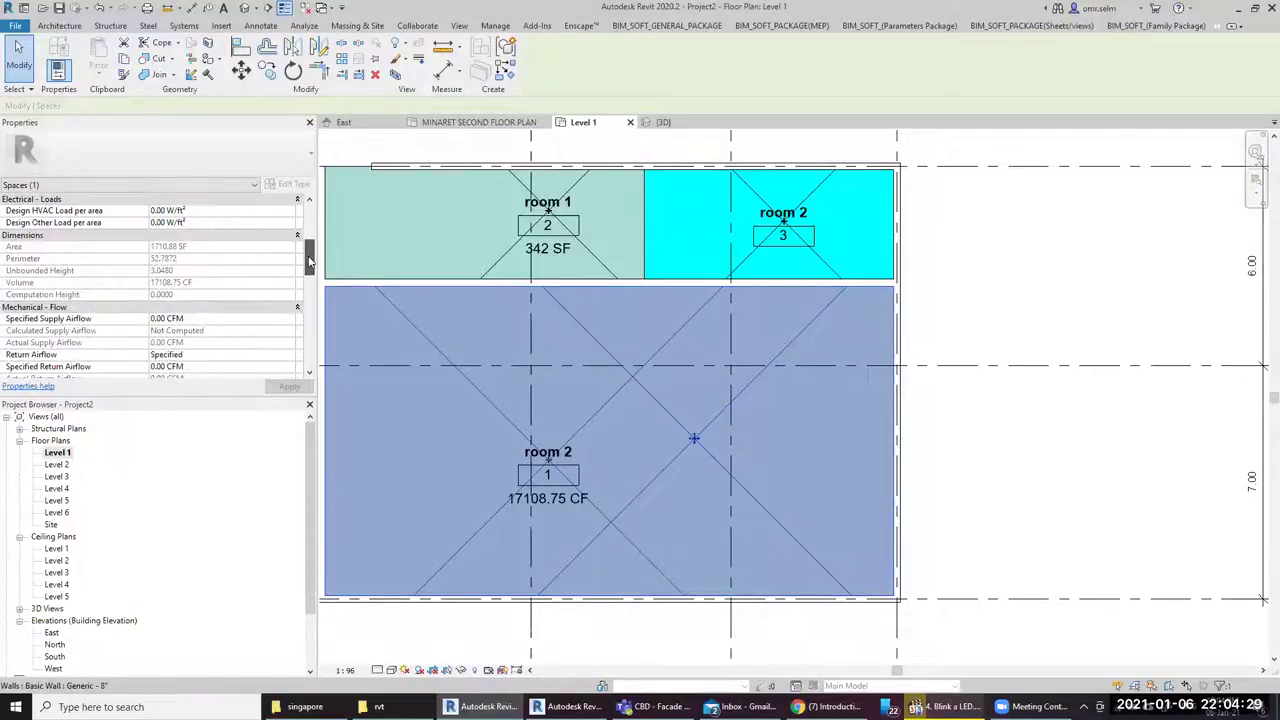
pyautogui.scroll(-1, 309, 226)
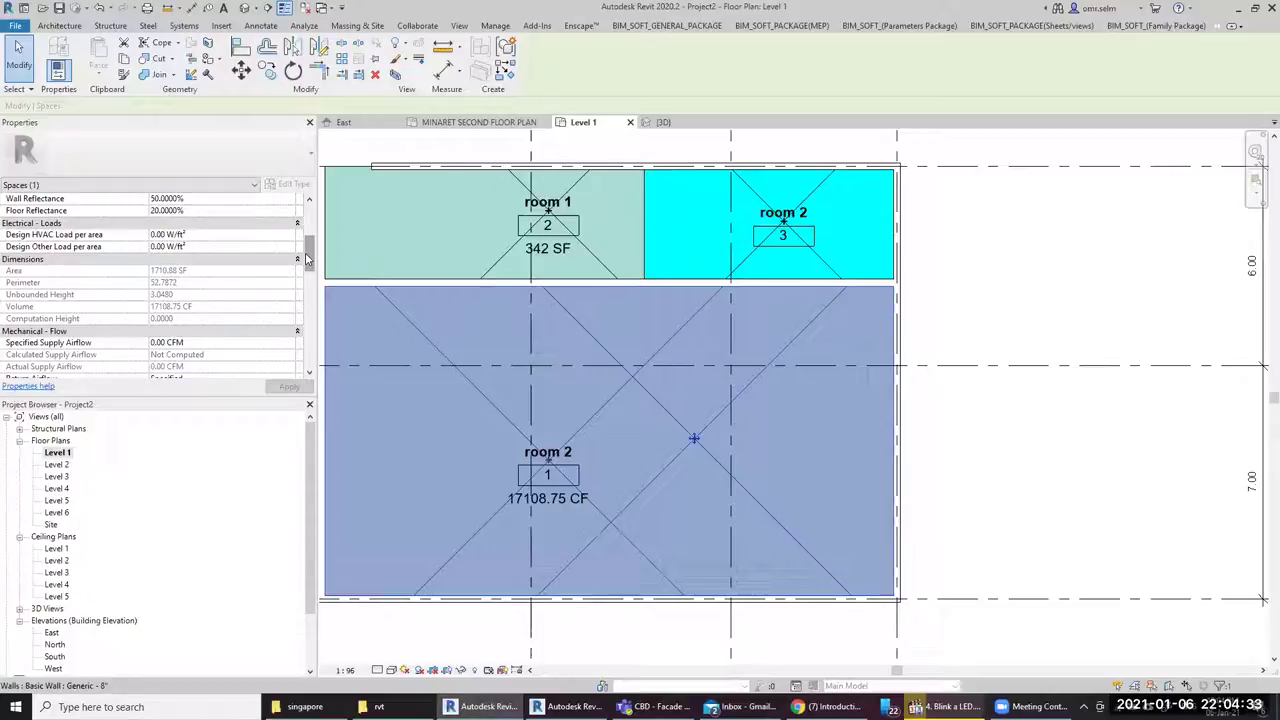
pyautogui.moveTo(309, 260); pyautogui.dragTo(309, 280)
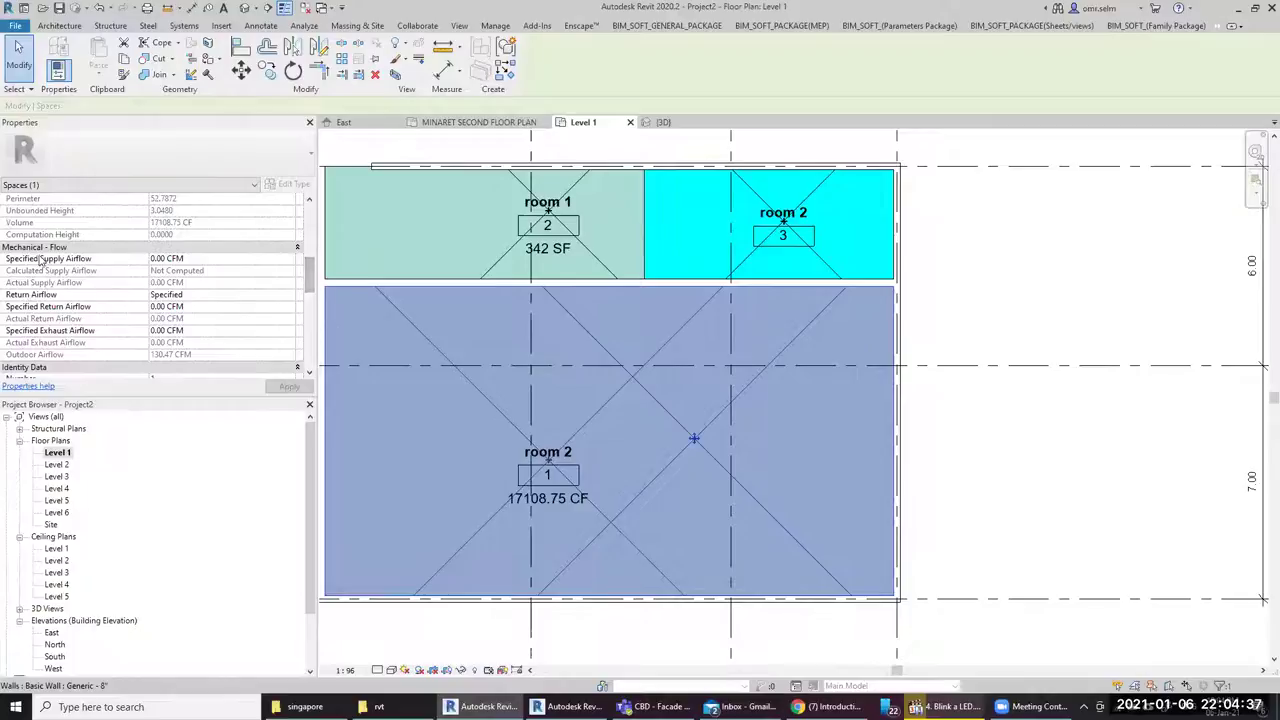
pyautogui.moveTo(310, 276); pyautogui.dragTo(310, 300)
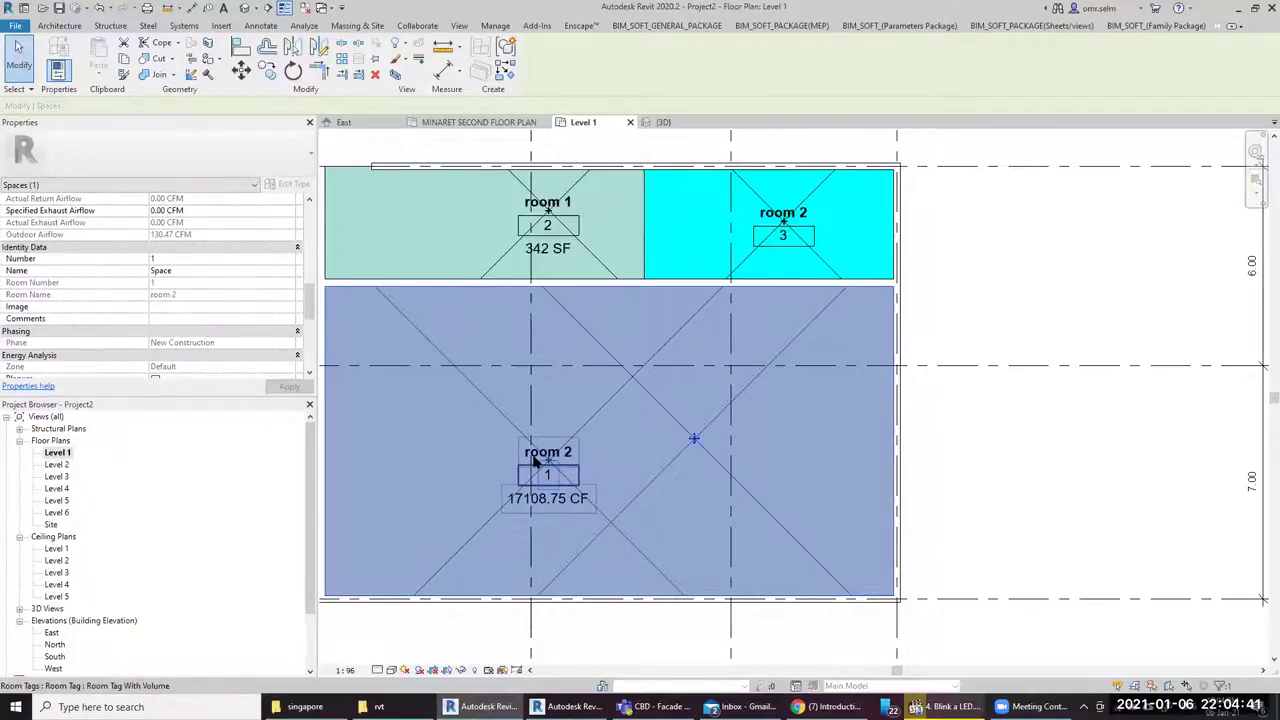
pyautogui.moveTo(311, 313); pyautogui.dragTo(313, 333)
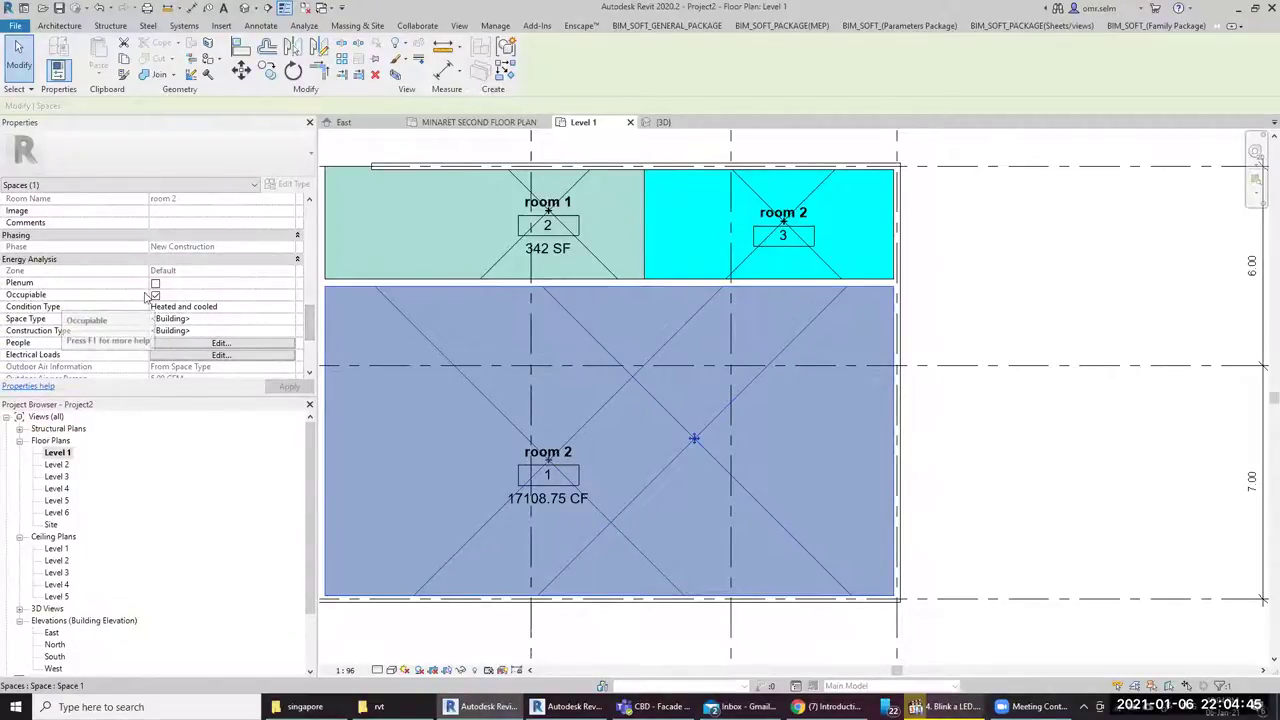
pyautogui.click(280, 322)
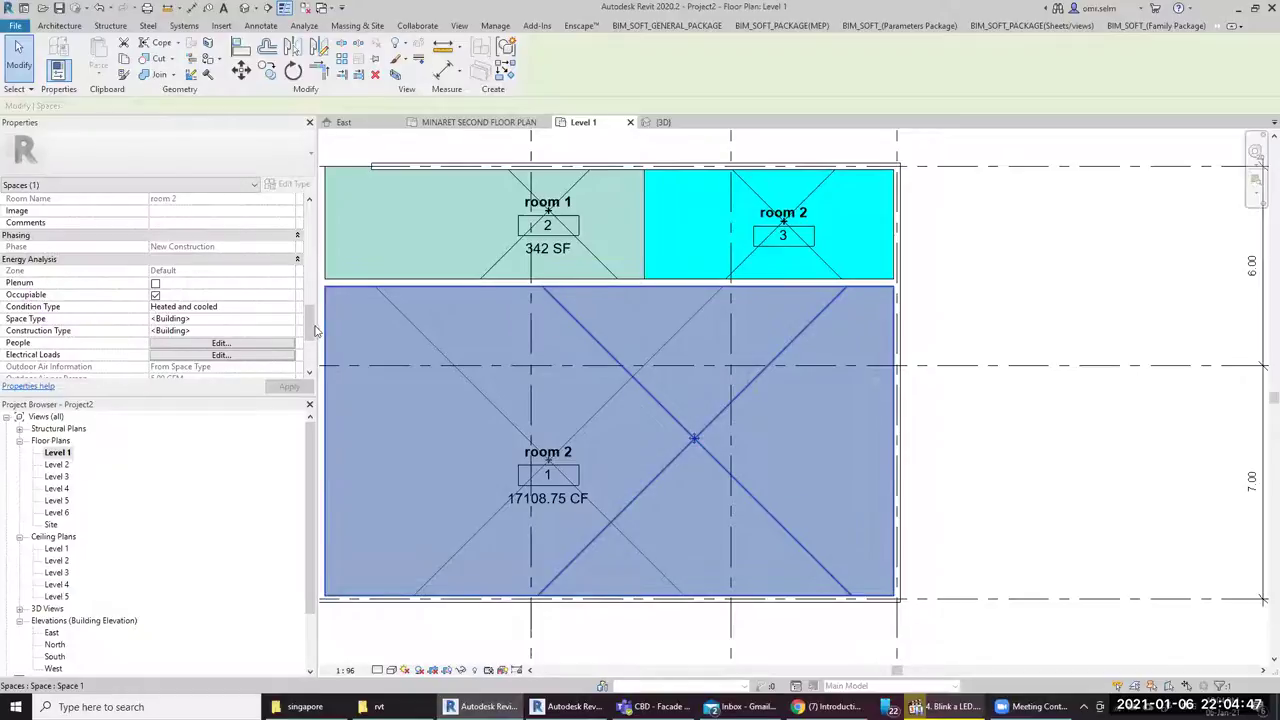
pyautogui.scroll(-1, 313, 331)
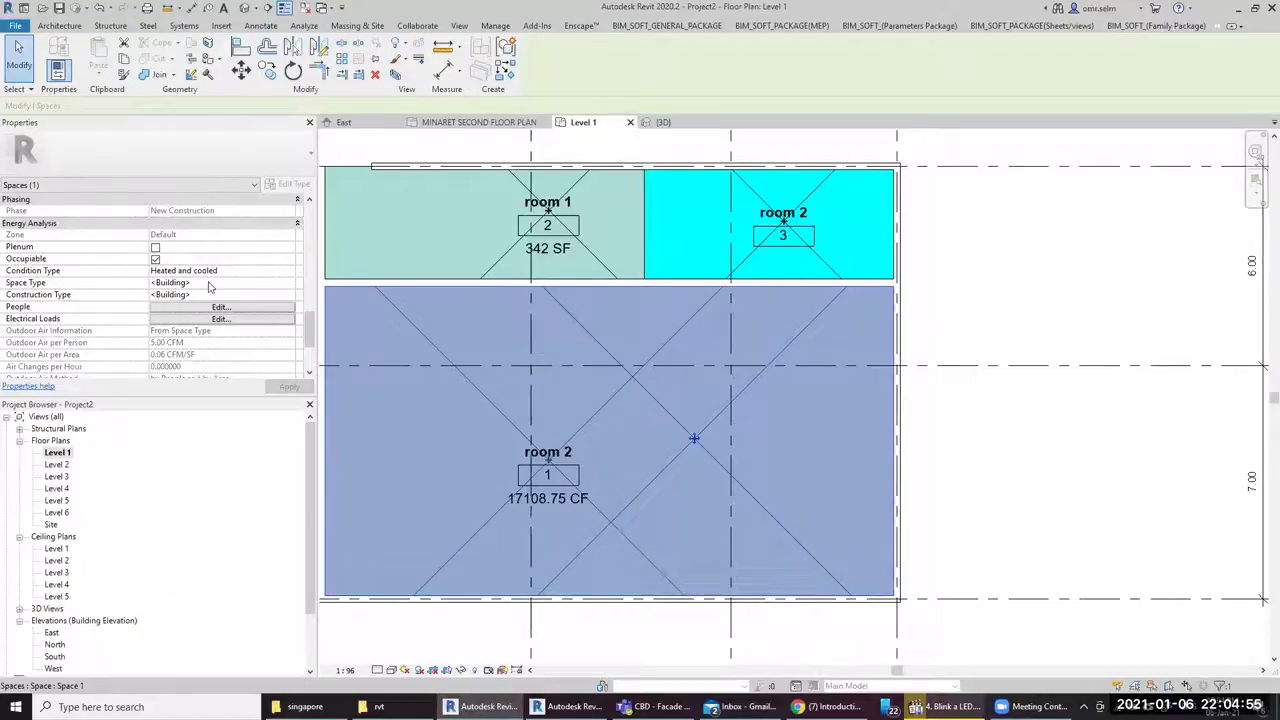
# Keep Condition Type as Heated and cooled and open the Space Type settings
pyautogui.click(270, 271)
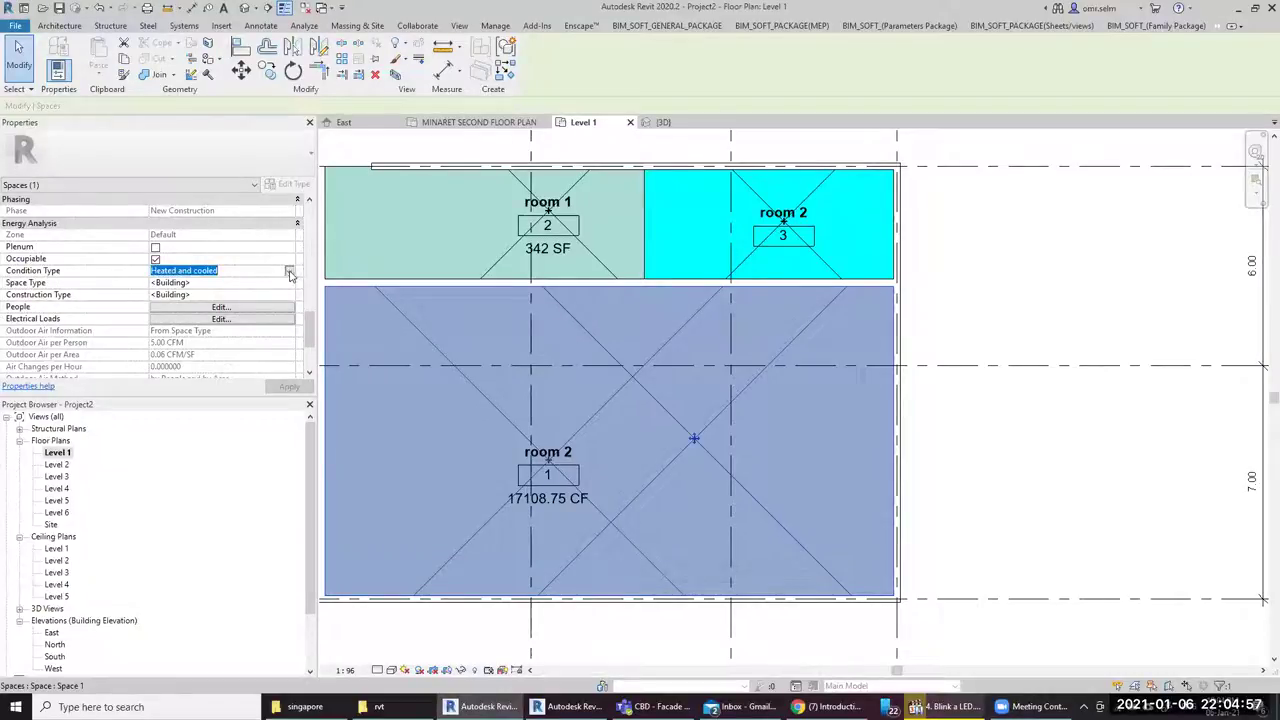
pyautogui.click(289, 273)
pyautogui.click(289, 273)
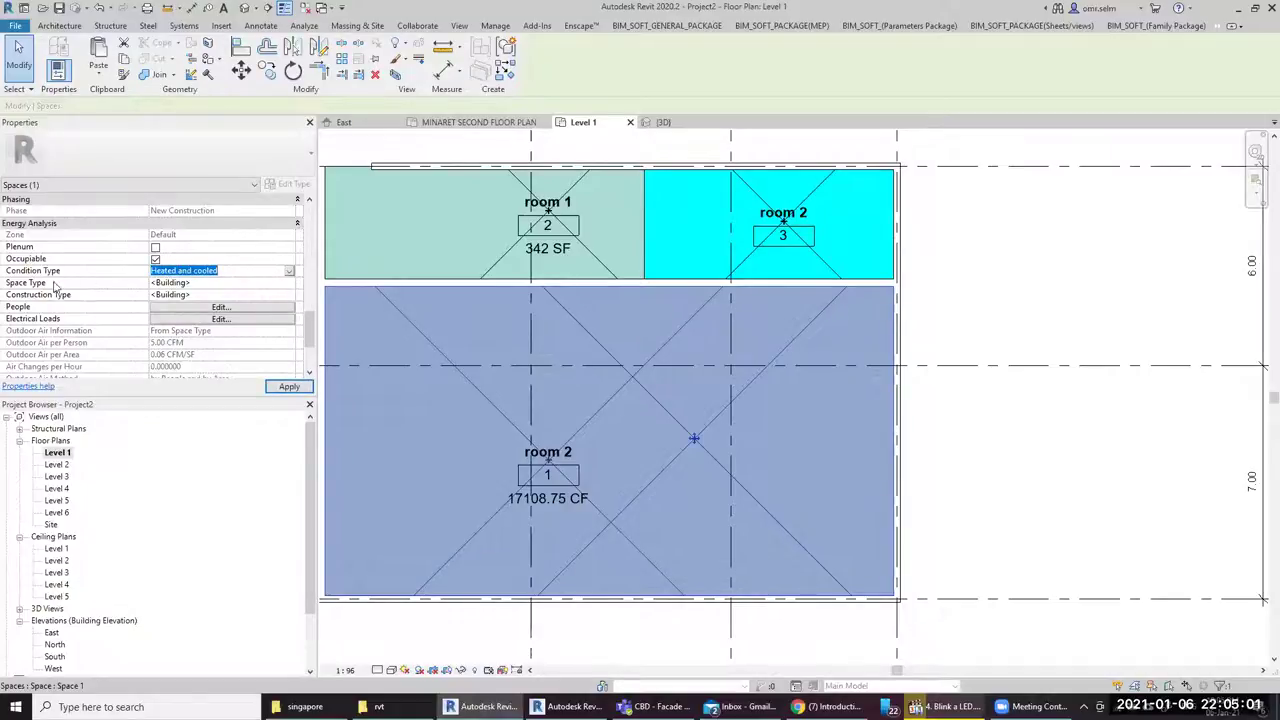
pyautogui.click(282, 284)
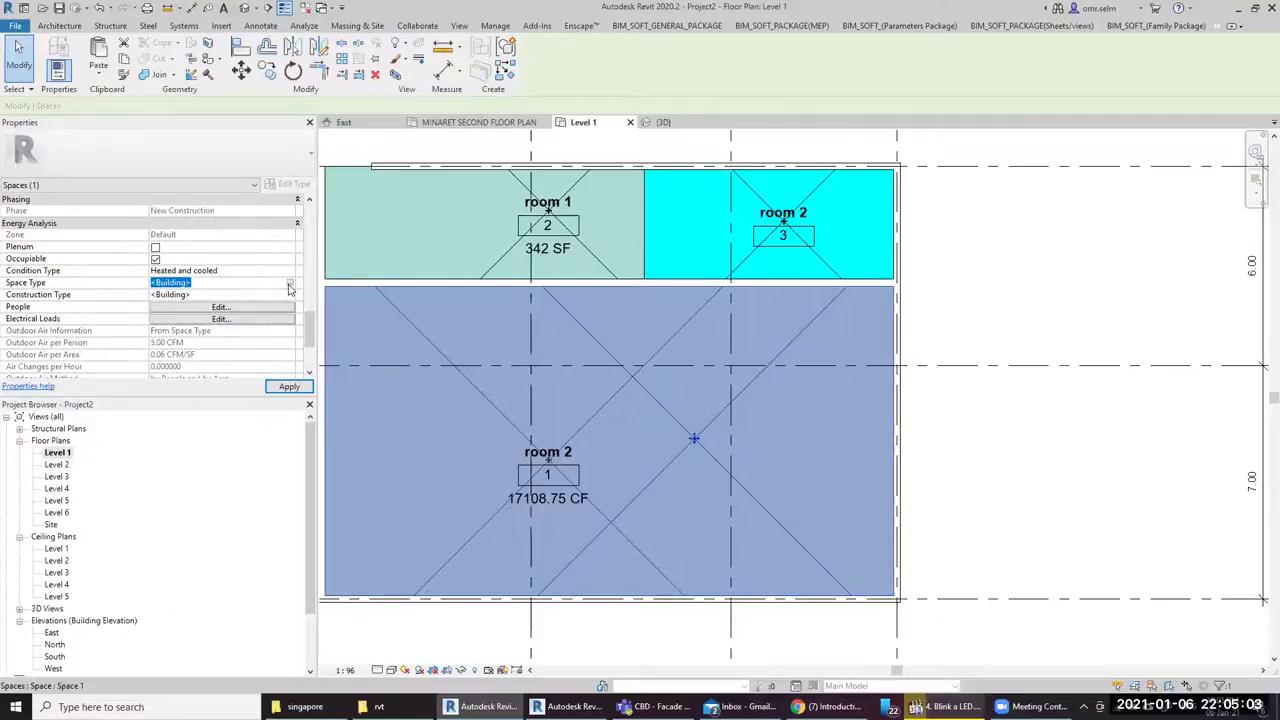
pyautogui.click(289, 283)
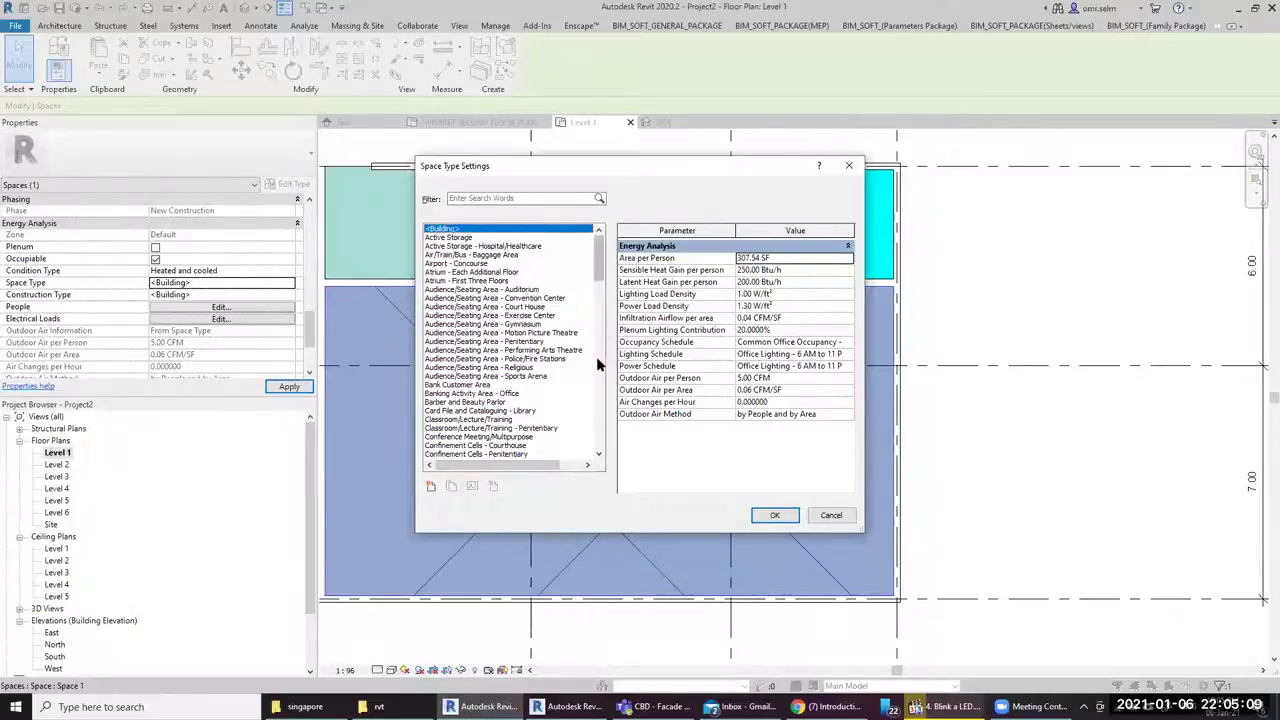
# Choose Bank Customer Area and set plenum lighting to 15% and area per person to 33
pyautogui.click(470, 385)
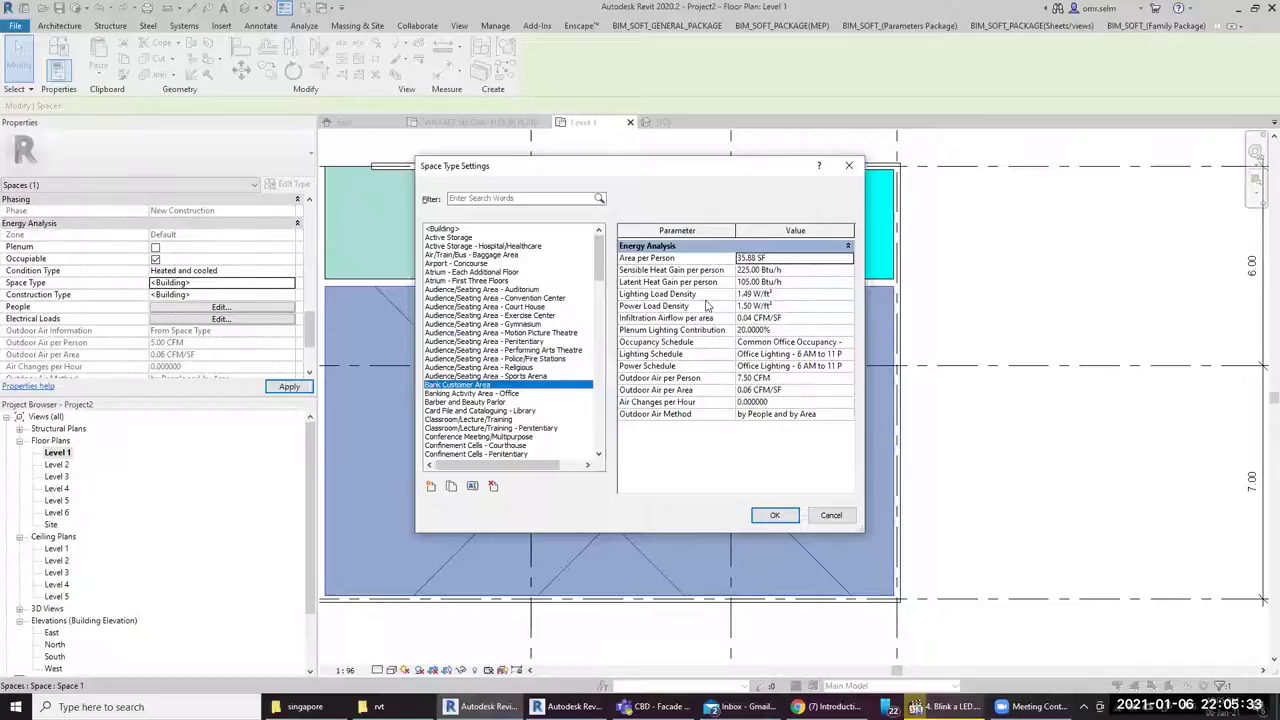
pyautogui.click(805, 330)
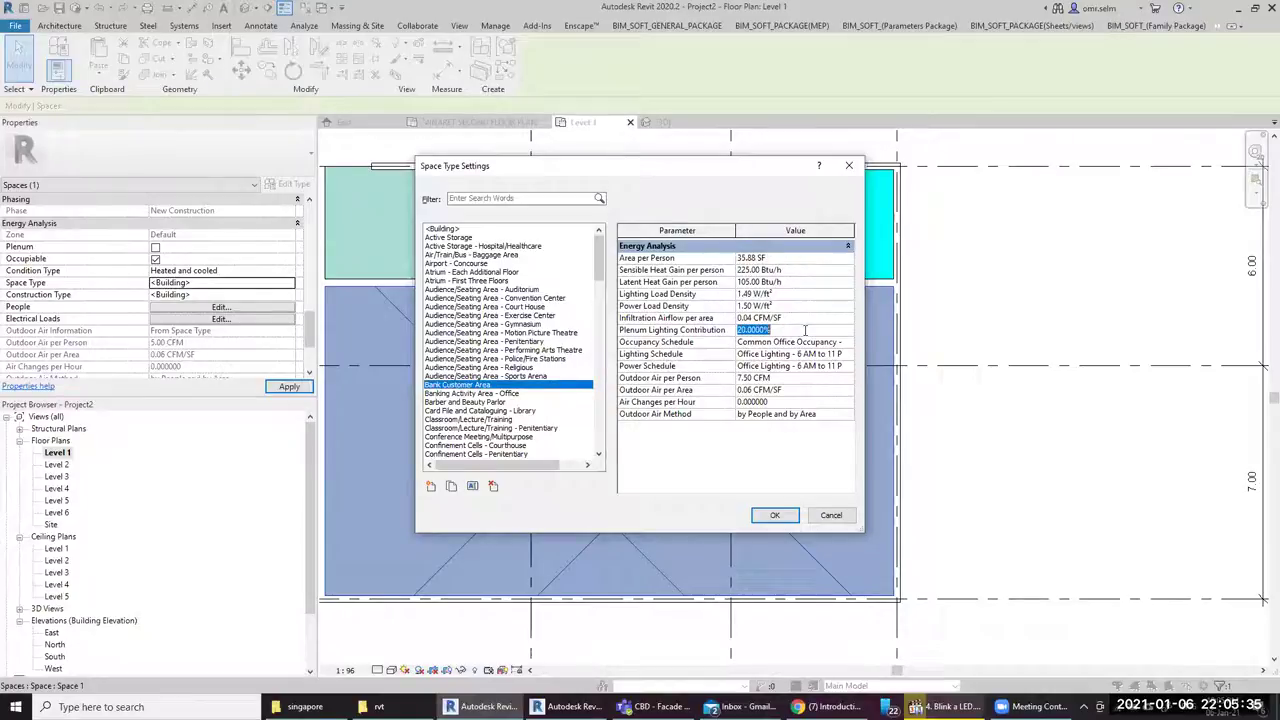
pyautogui.write('15')
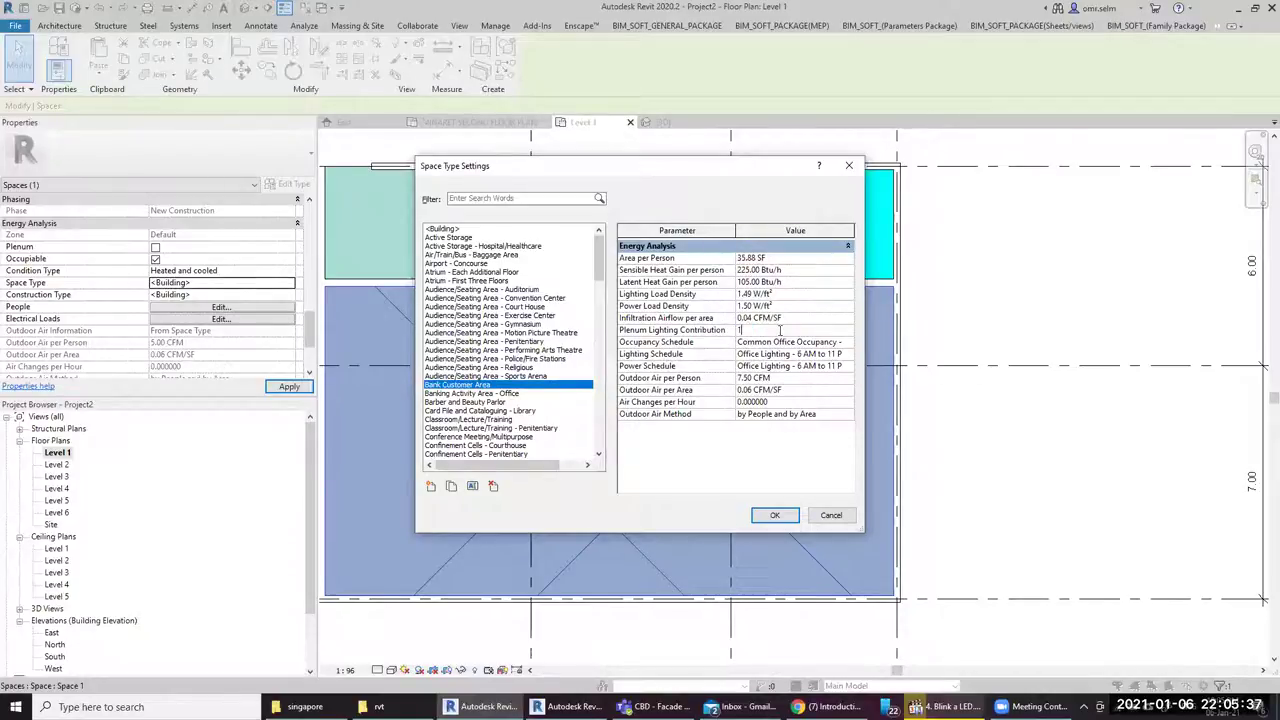
pyautogui.click(800, 258)
pyautogui.write('33')
pyautogui.click(806, 272)
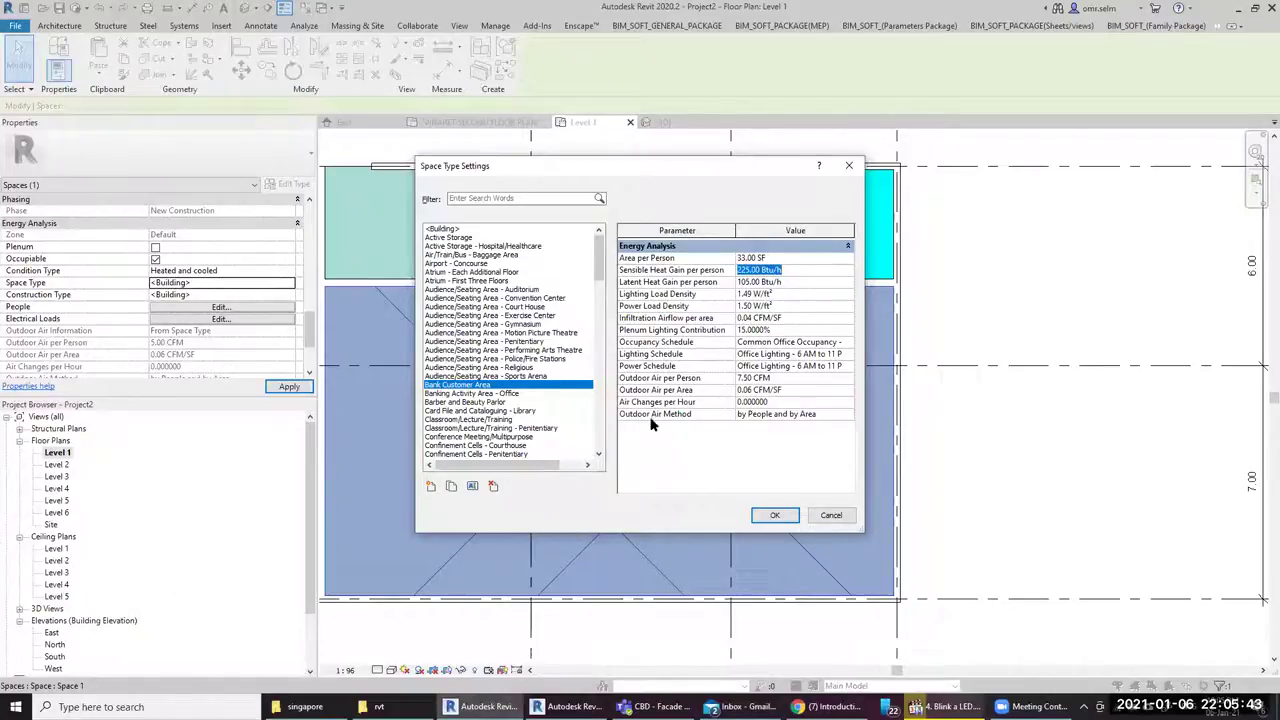
# Keep outdoor air method by People and by Area, then open the space's Electrical Loads settings
pyautogui.click(847, 416)
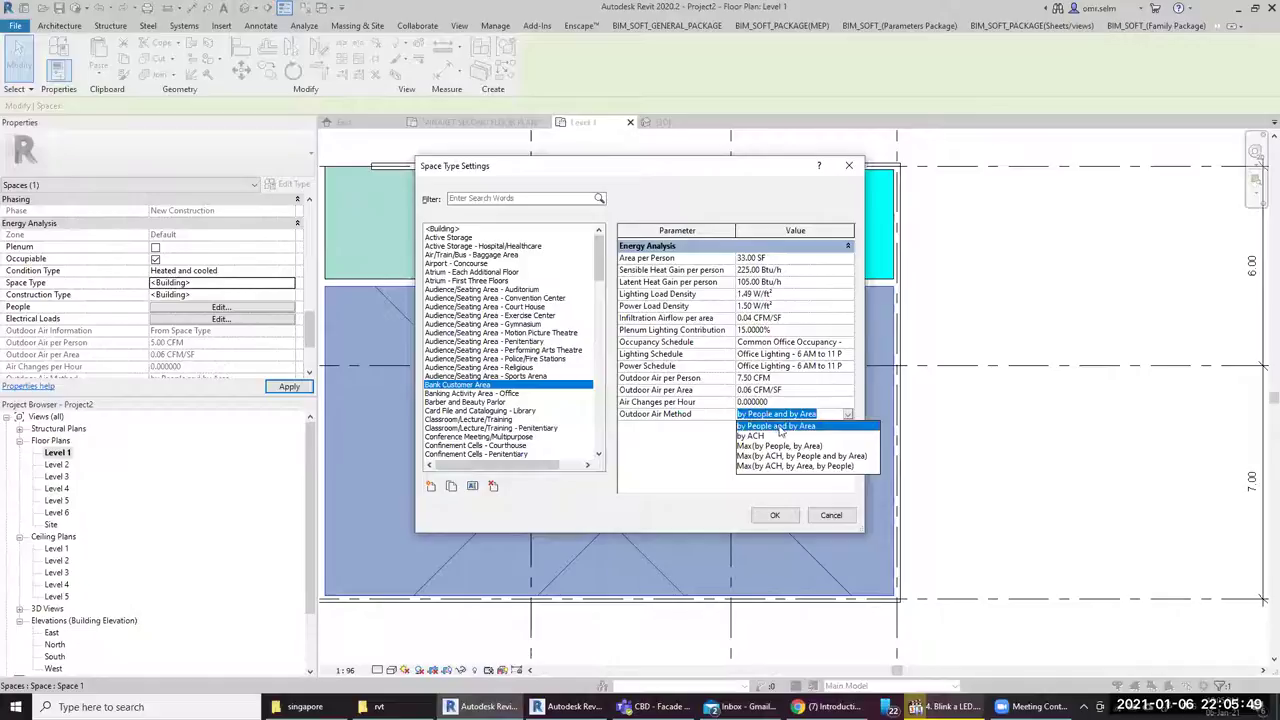
pyautogui.click(783, 488)
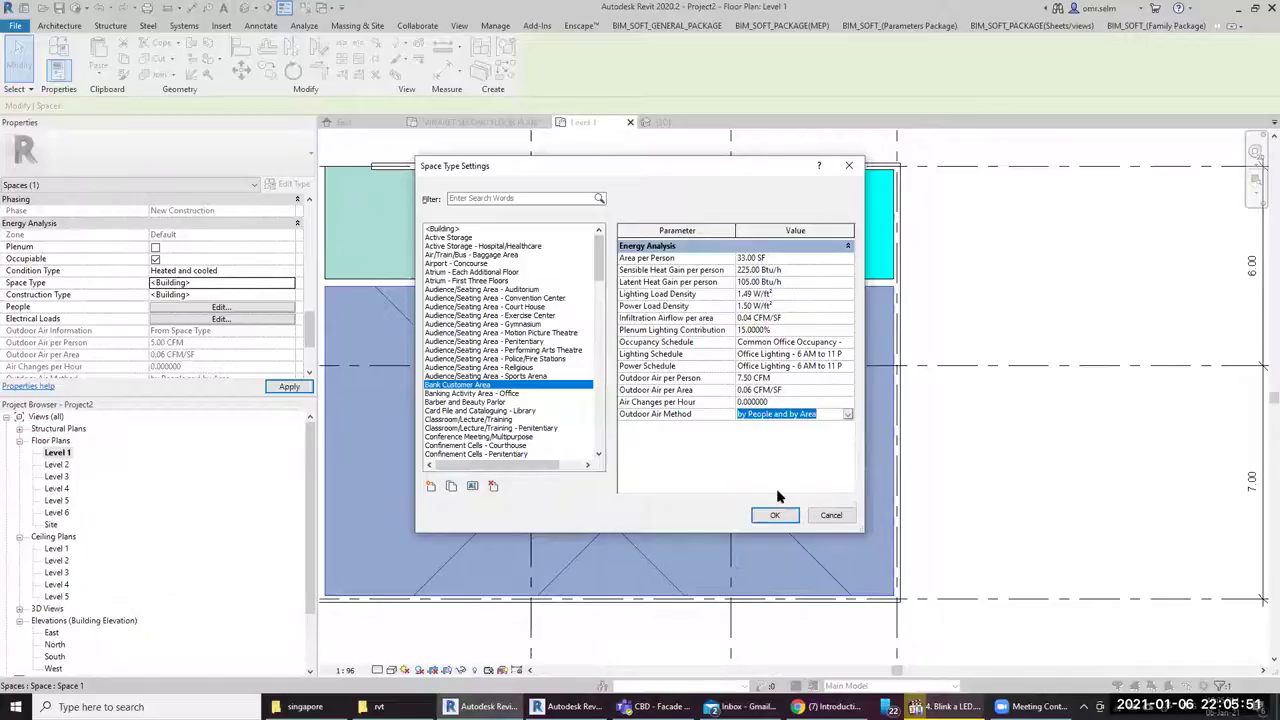
pyautogui.click(831, 519)
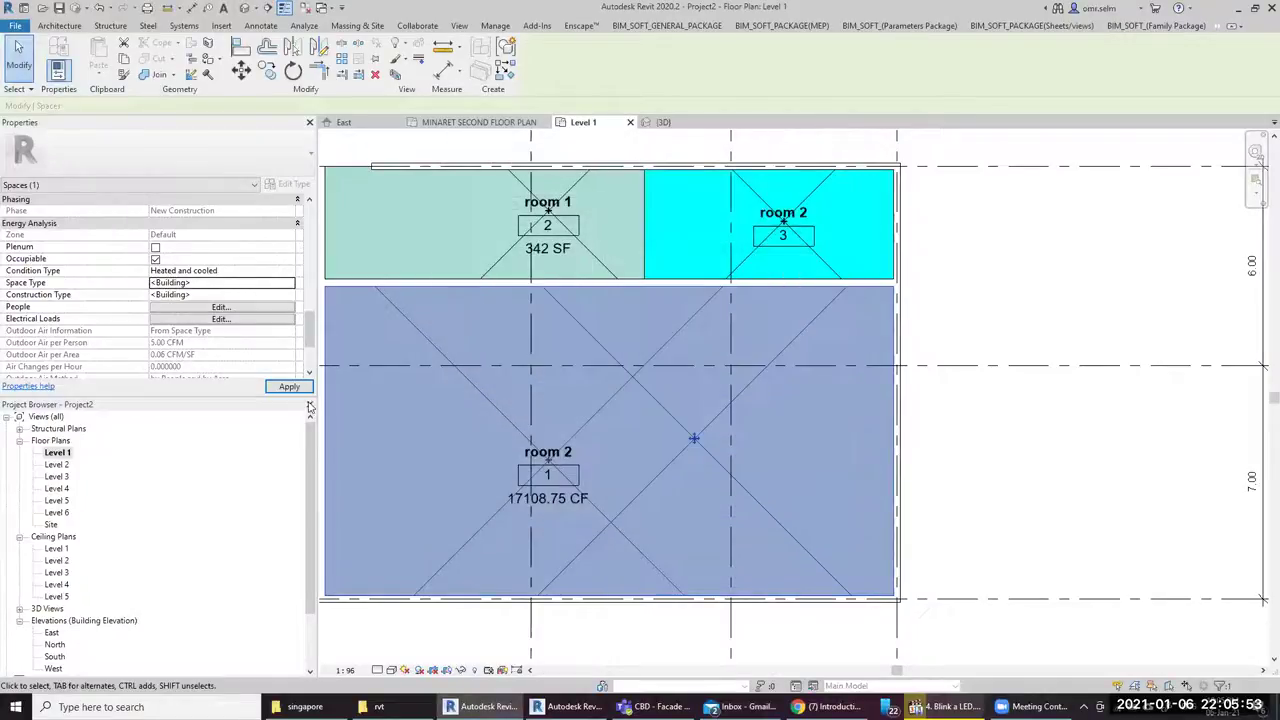
pyautogui.click(167, 320)
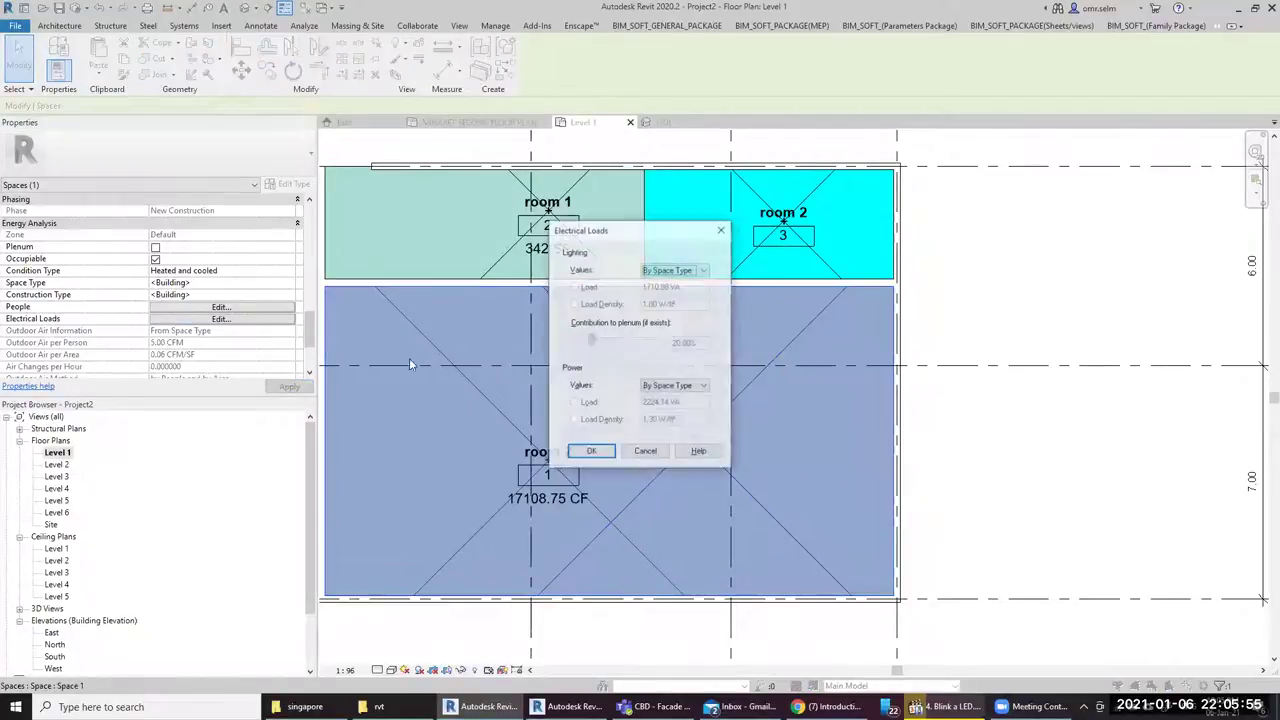
pyautogui.click(675, 271)
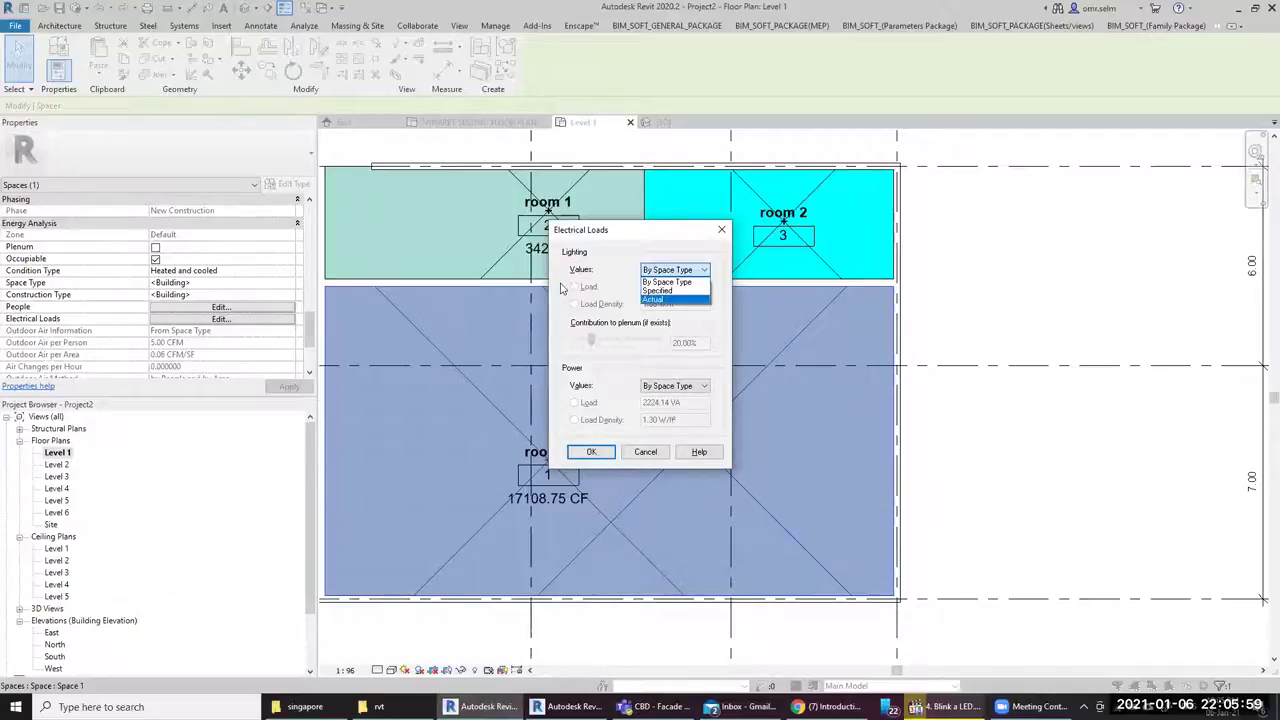
# Try Specified and Actual lighting values, then close Electrical Loads and People without changes
pyautogui.click(685, 291)
pyautogui.click(675, 270)
pyautogui.click(672, 300)
pyautogui.click(646, 452)
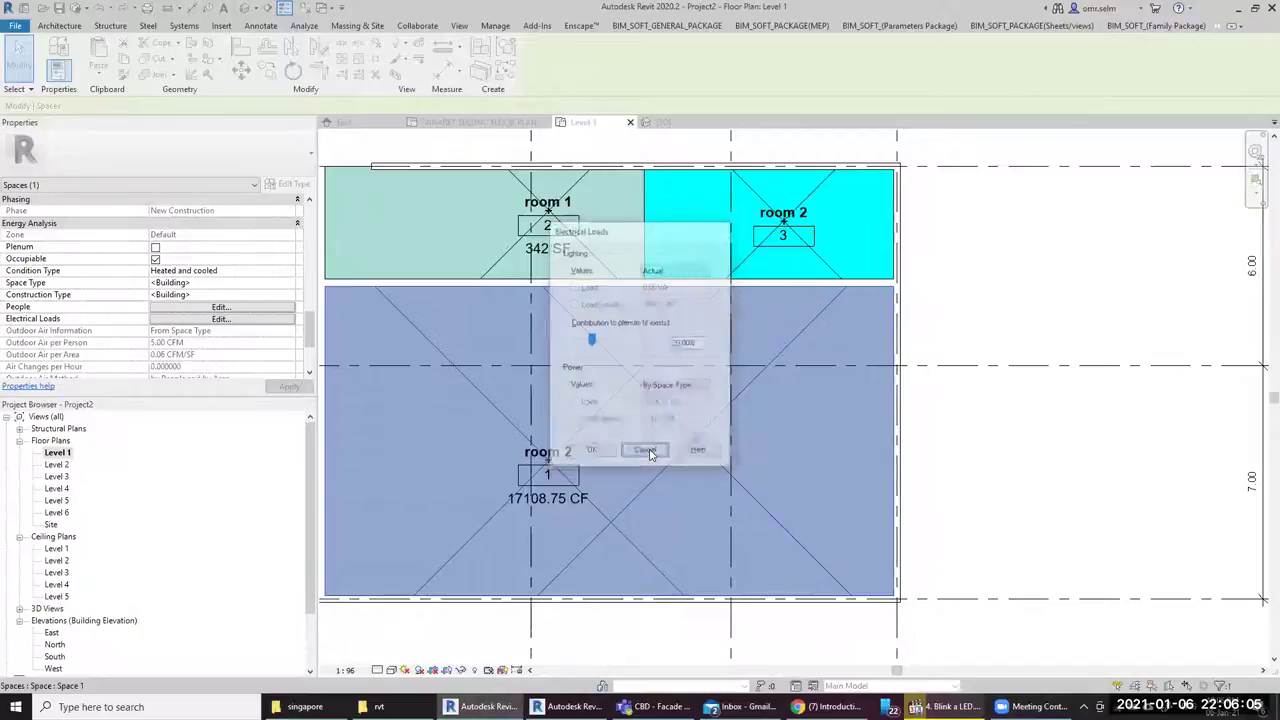
pyautogui.click(200, 308)
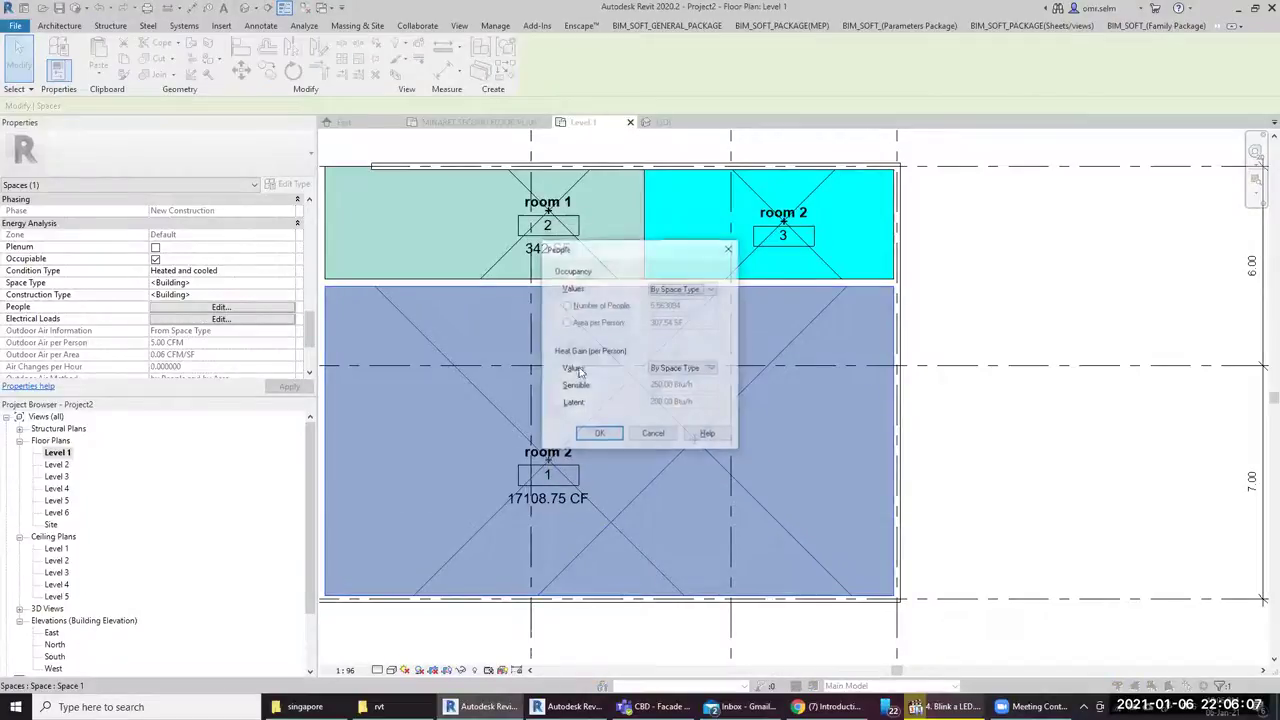
pyautogui.click(655, 439)
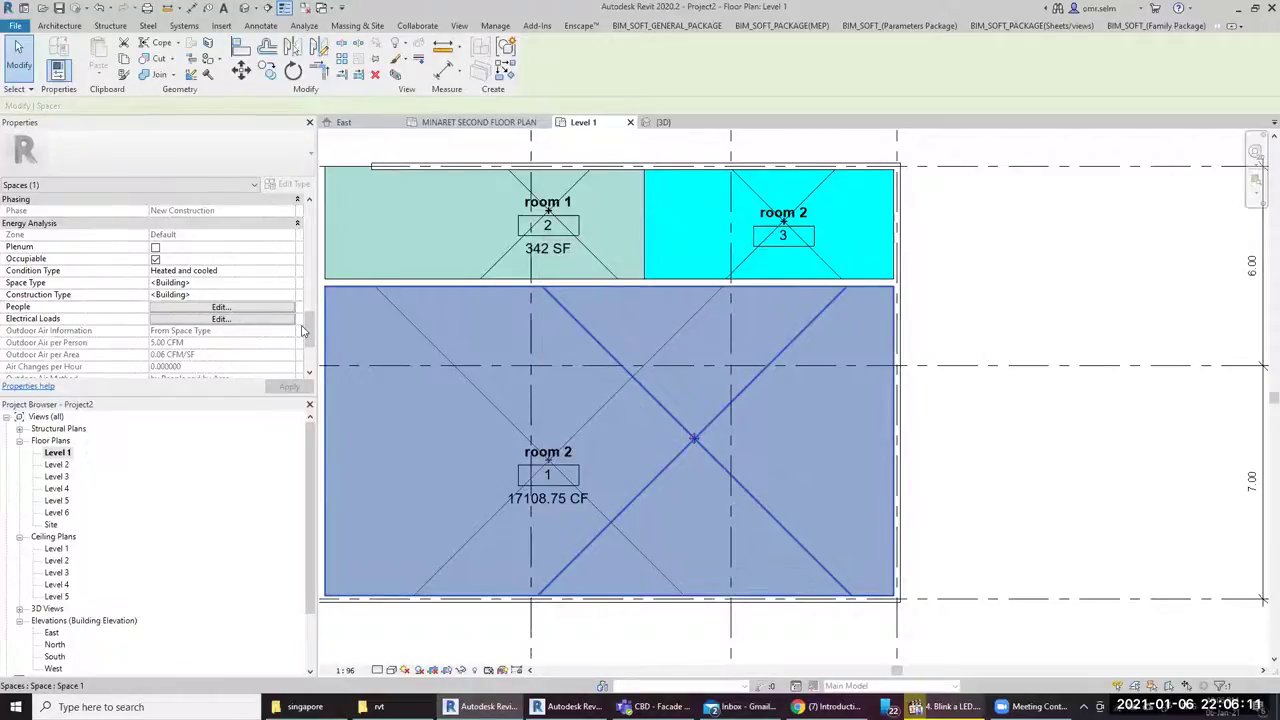
pyautogui.scroll(-2, 68, 346)
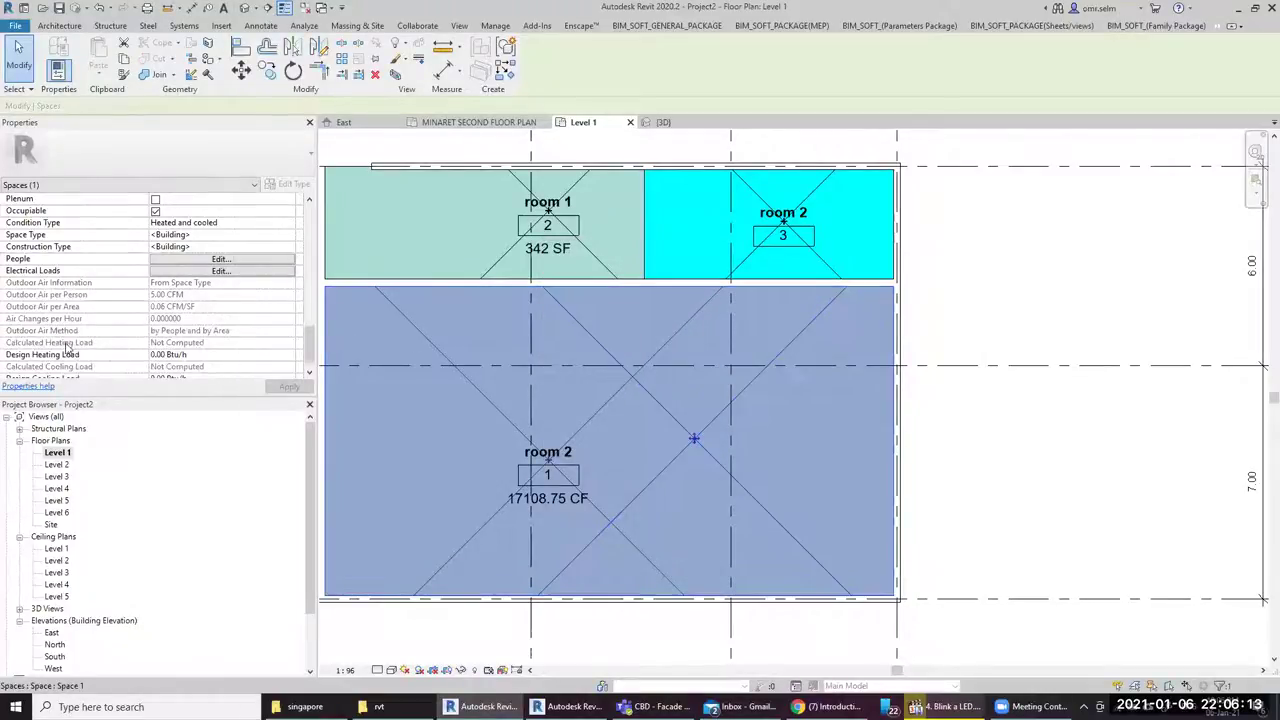
pyautogui.scroll(-1, 68, 346)
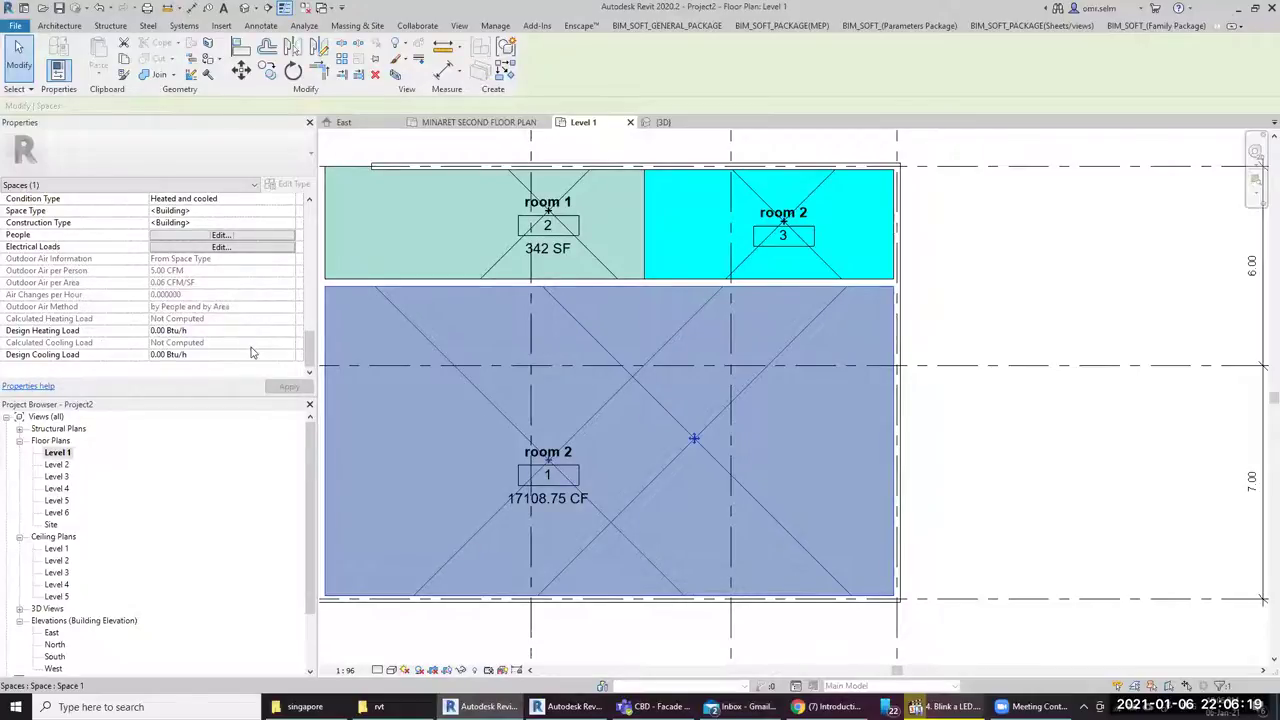
pyautogui.scroll(3, 266, 341)
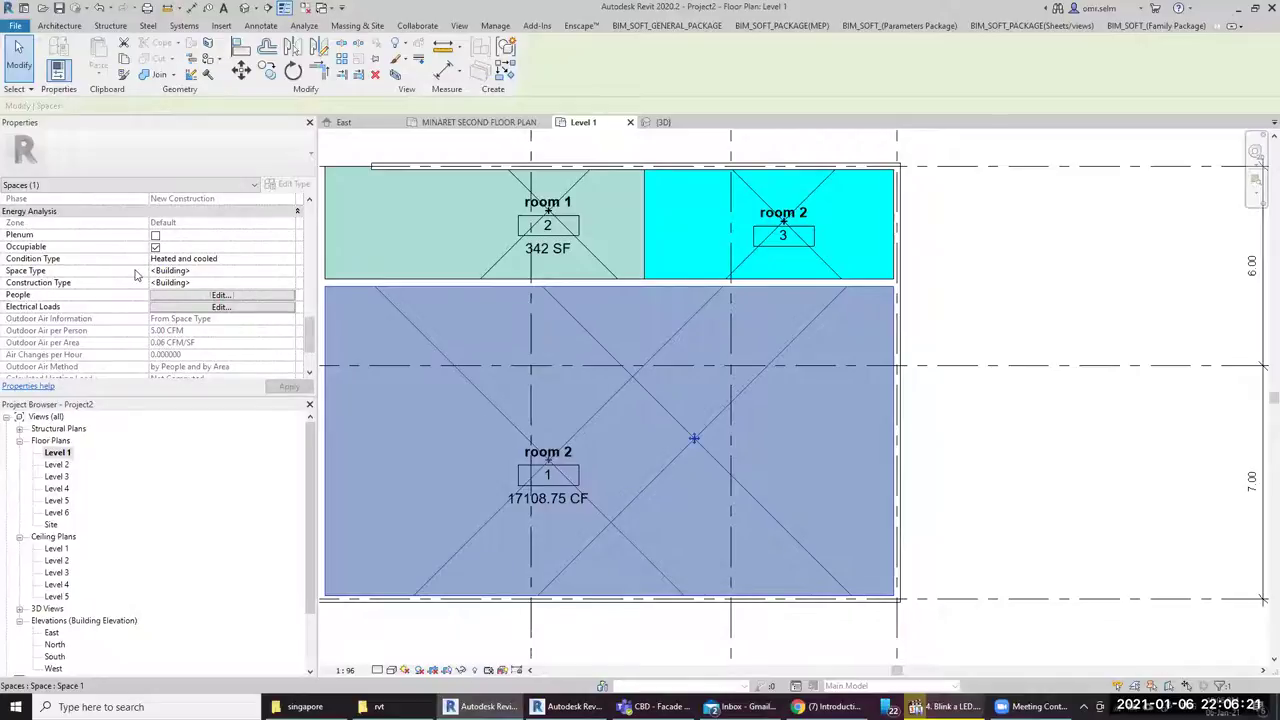
# Open the space's Construction Type settings and compare Construction 1 with the default constructions
pyautogui.click(195, 282)
pyautogui.click(289, 283)
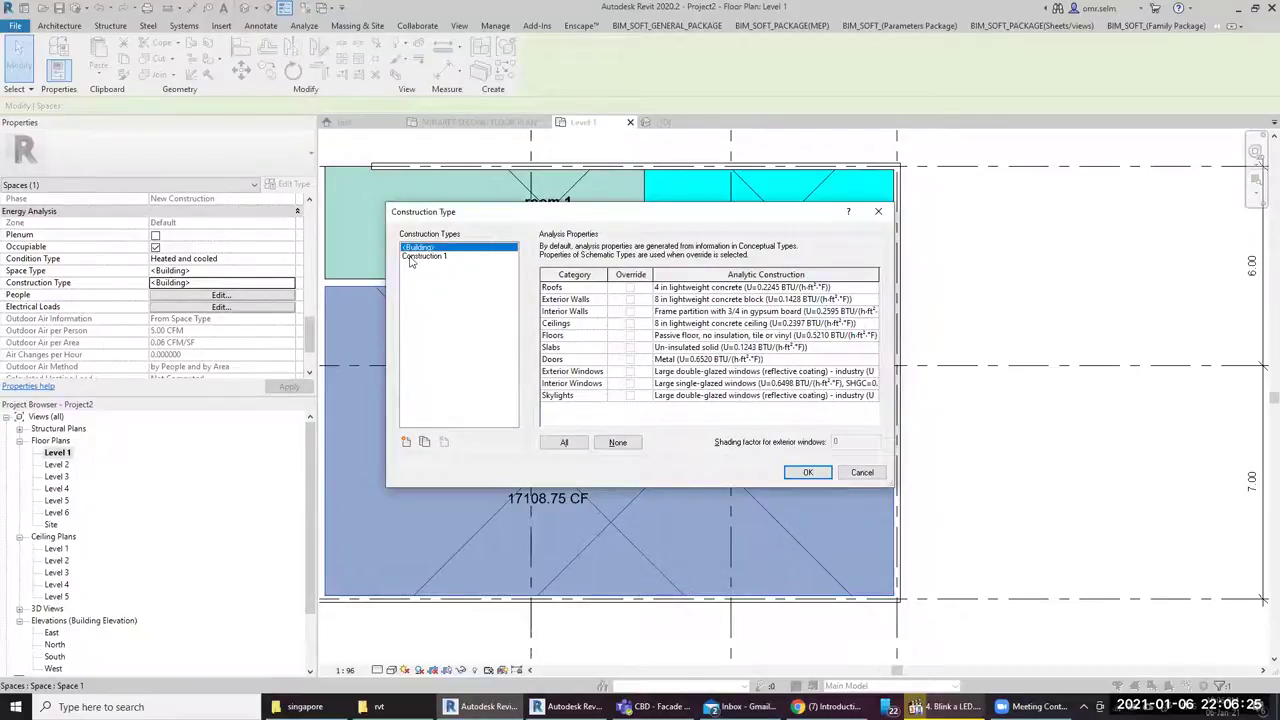
pyautogui.click(415, 257)
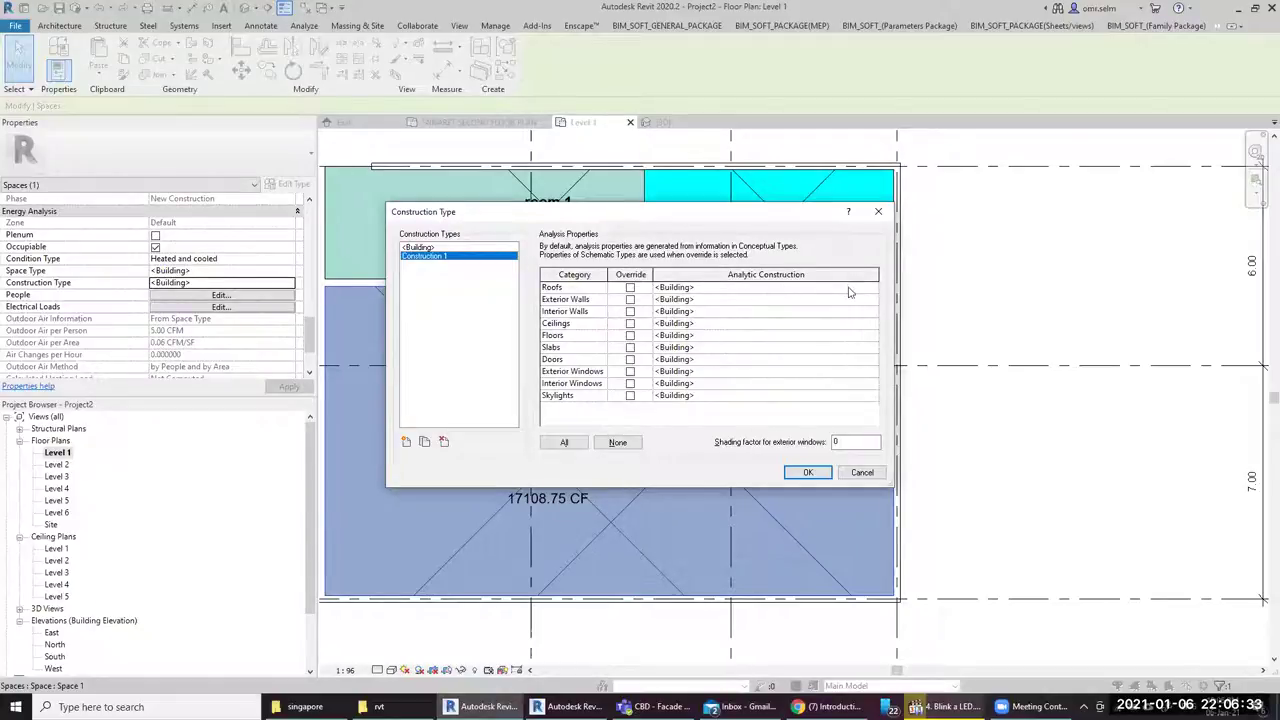
pyautogui.click(427, 248)
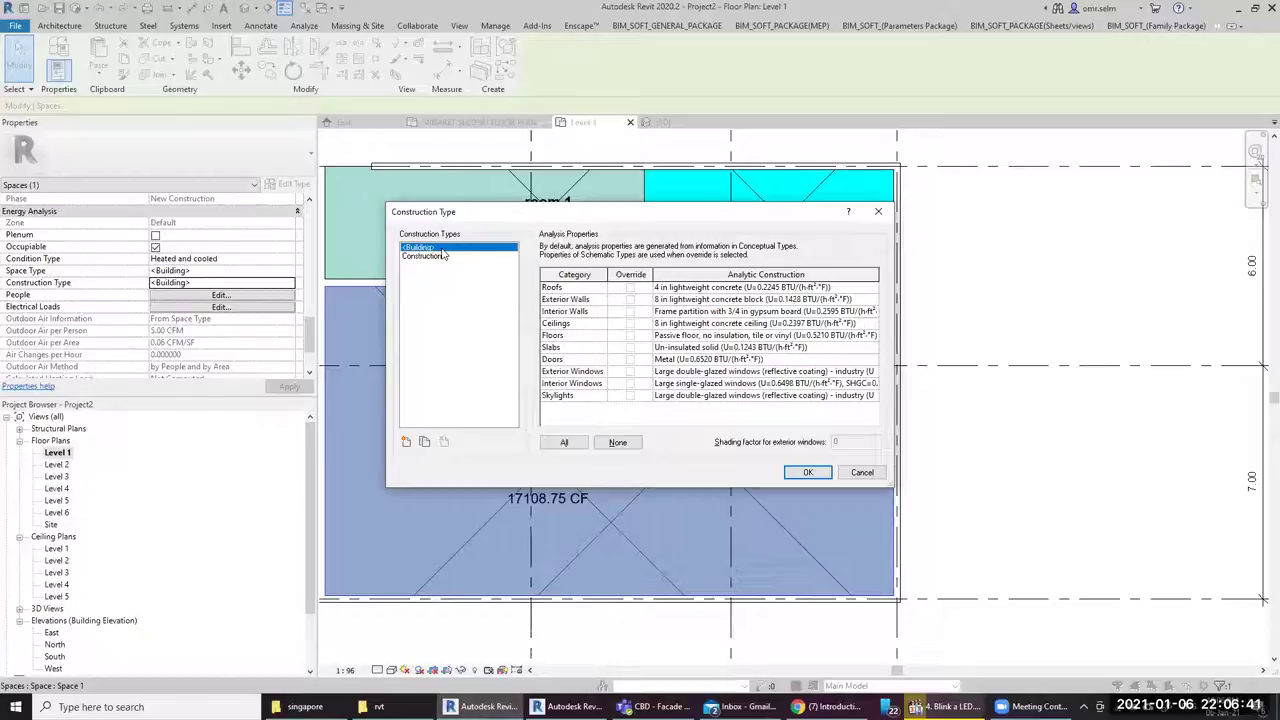
pyautogui.click(440, 256)
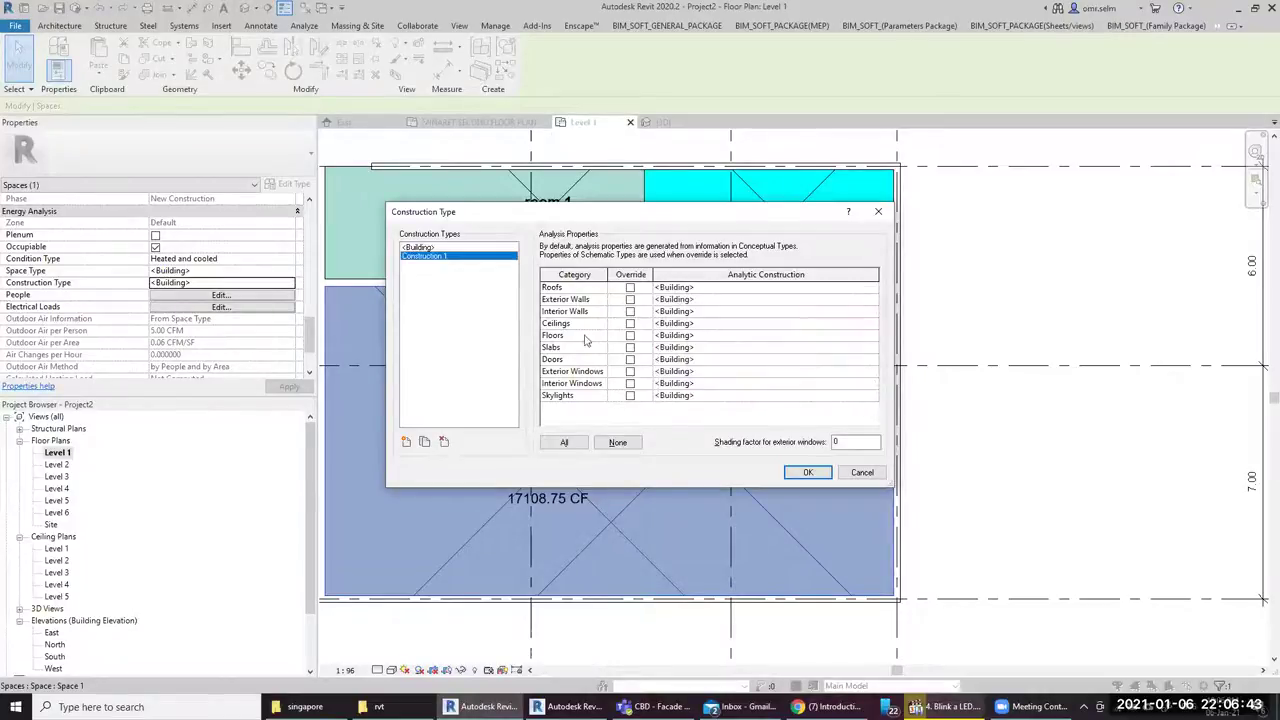
# Create a construction type named Construction overriding roofs, exterior walls and interior walls
pyautogui.click(406, 441)
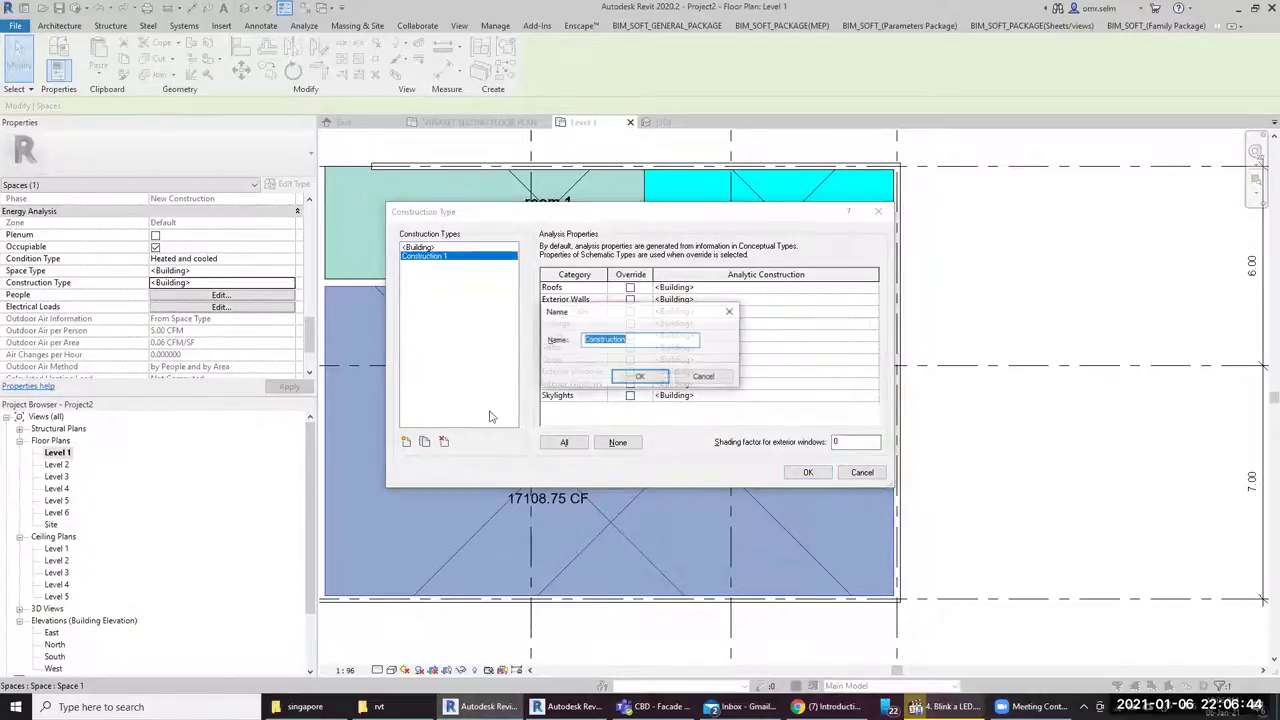
pyautogui.click(621, 373)
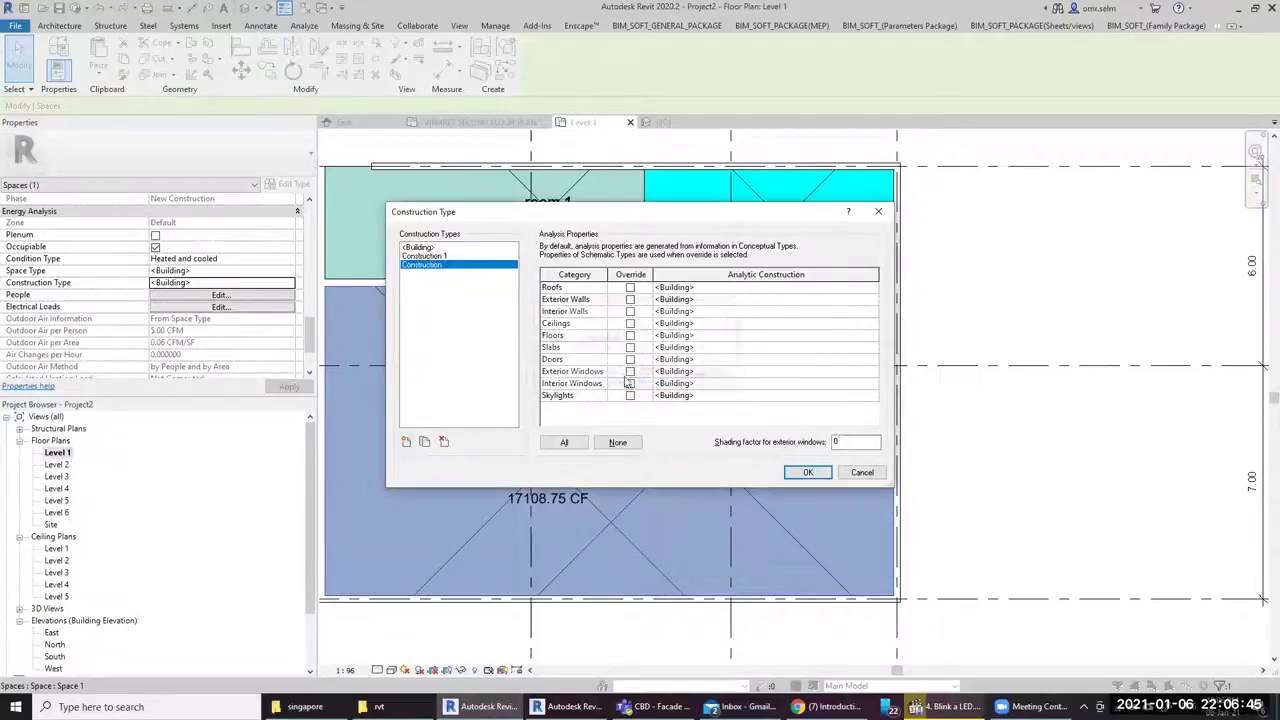
pyautogui.click(630, 287)
pyautogui.click(630, 299)
pyautogui.click(630, 311)
# Set roofs to Flat roof - A and pick an exterior wall construction, then confirm
pyautogui.click(720, 287)
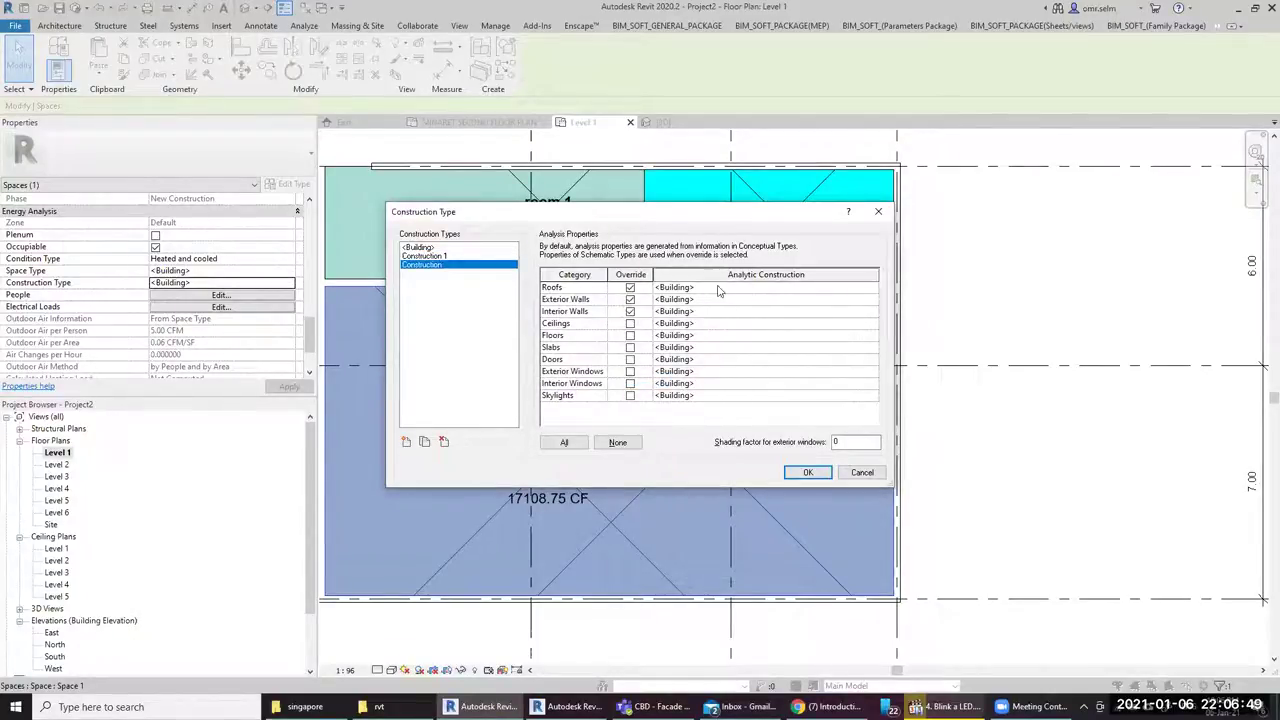
pyautogui.click(873, 288)
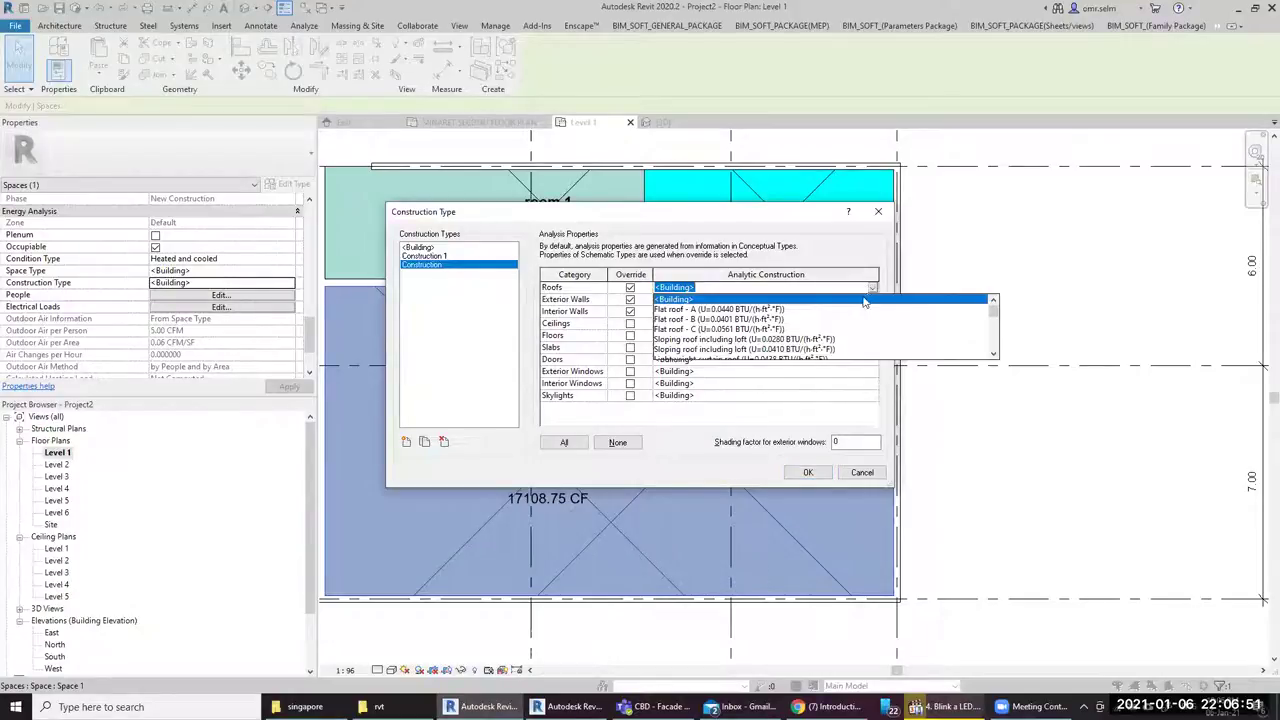
pyautogui.click(716, 310)
pyautogui.click(855, 300)
pyautogui.click(873, 300)
pyautogui.click(810, 350)
pyautogui.click(808, 472)
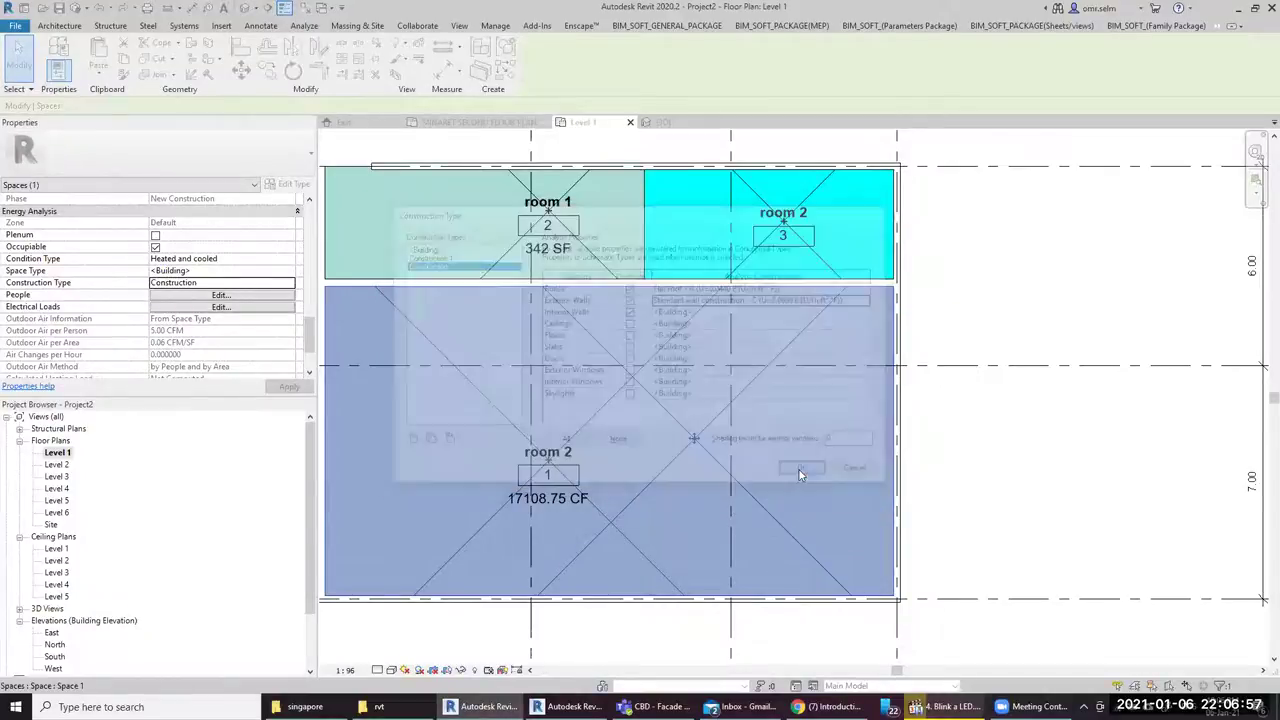
pyautogui.click(958, 477)
pyautogui.scroll(-2, 946, 476)
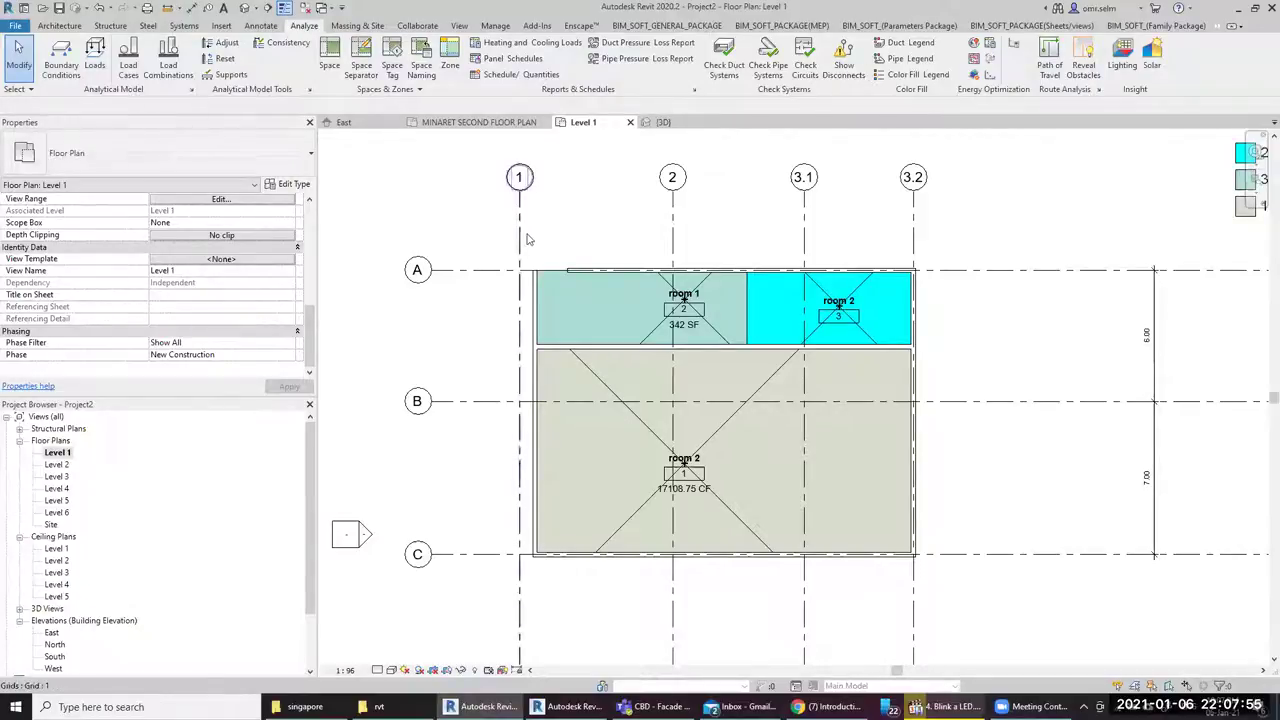
# Select the large lower space, then turn on the Spaces Interior and Reference subcategories through VG
pyautogui.click(606, 382)
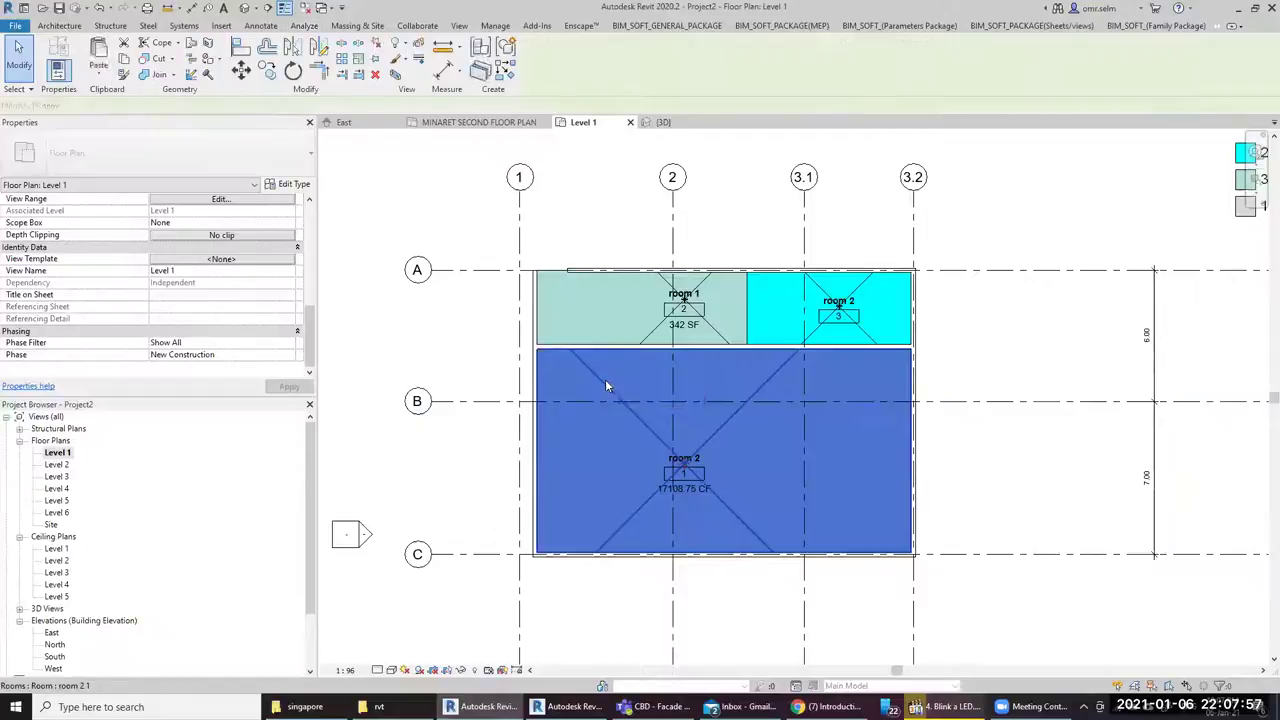
pyautogui.click(1000, 477)
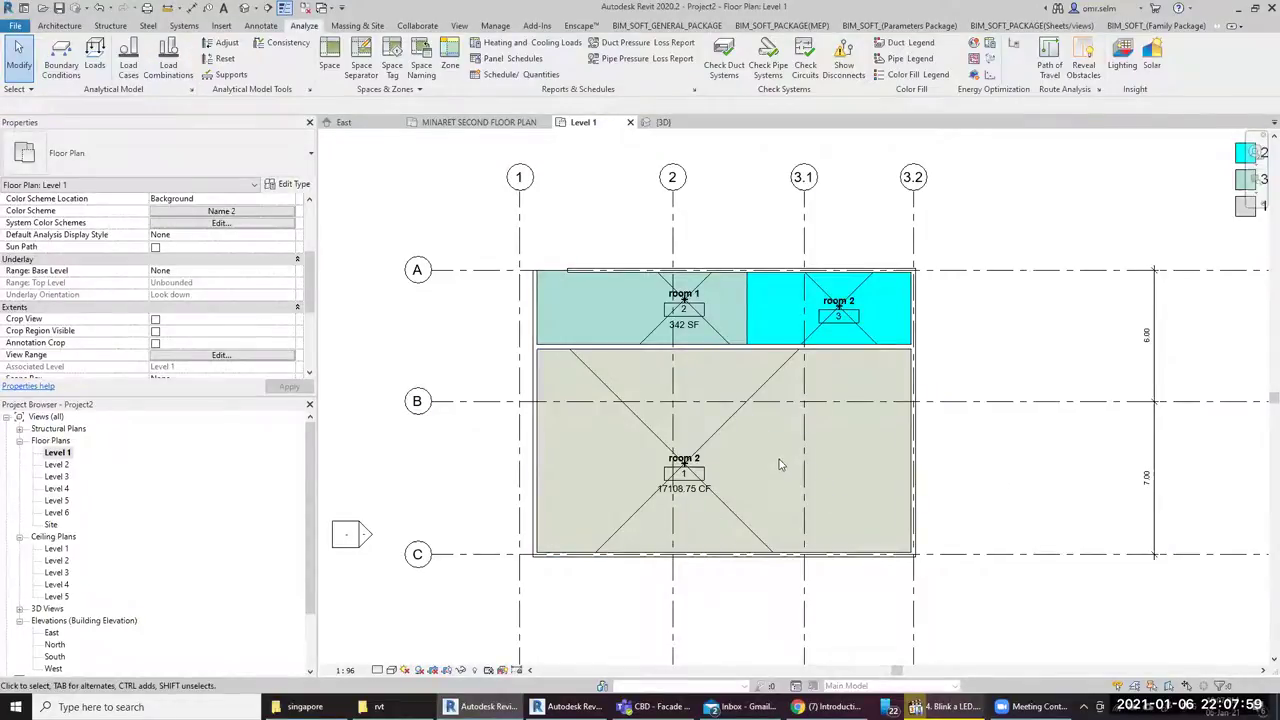
pyautogui.click(820, 515)
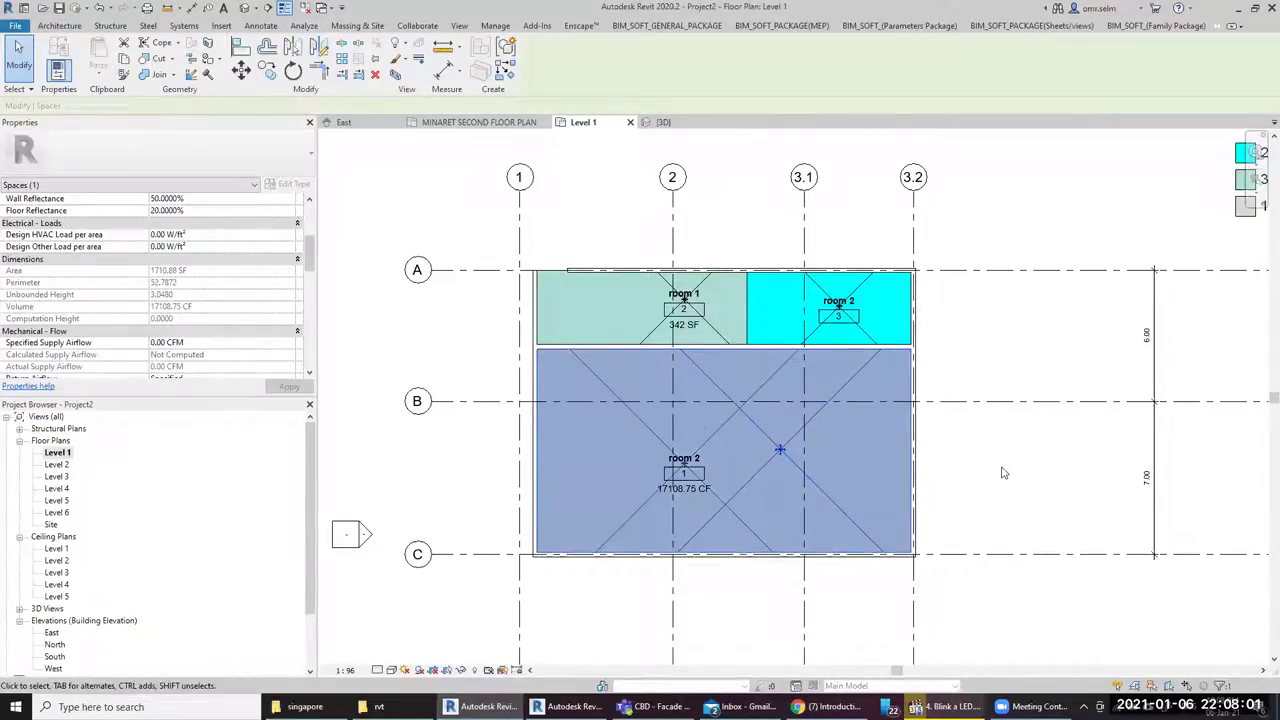
pyautogui.press('v')
pyautogui.press('v')
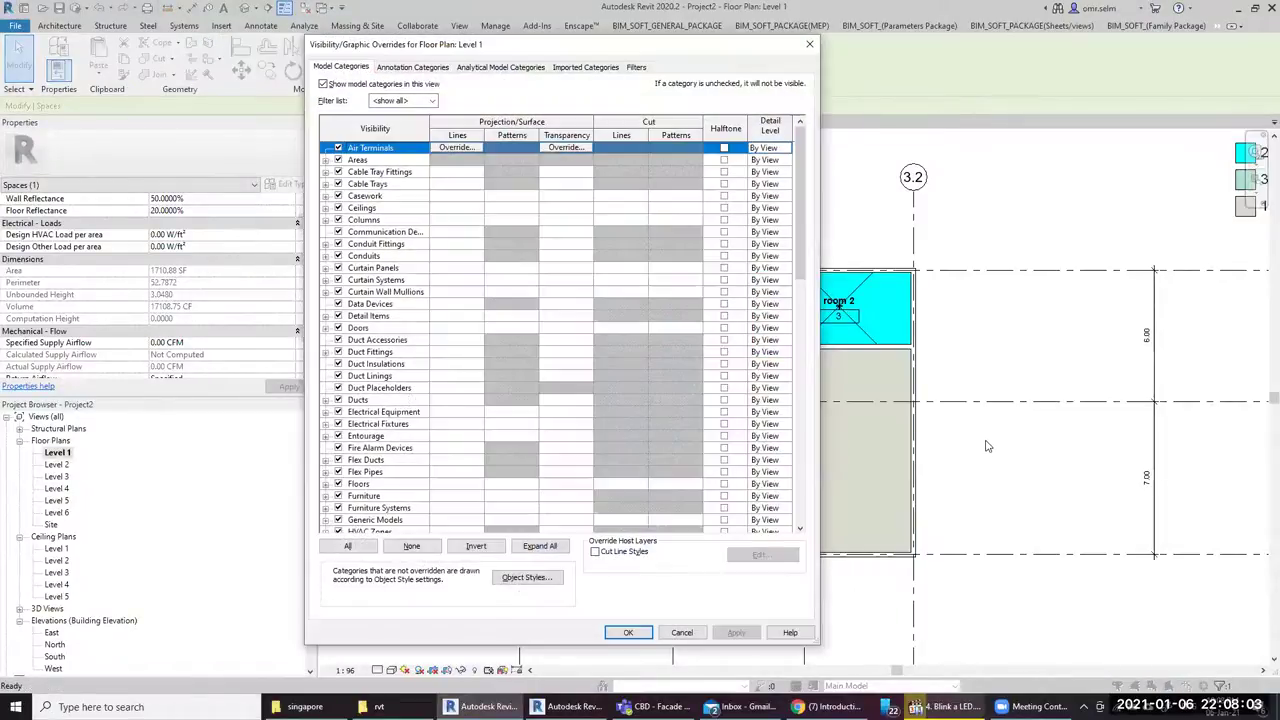
pyautogui.press('s')
pyautogui.scroll(-1, 547, 408)
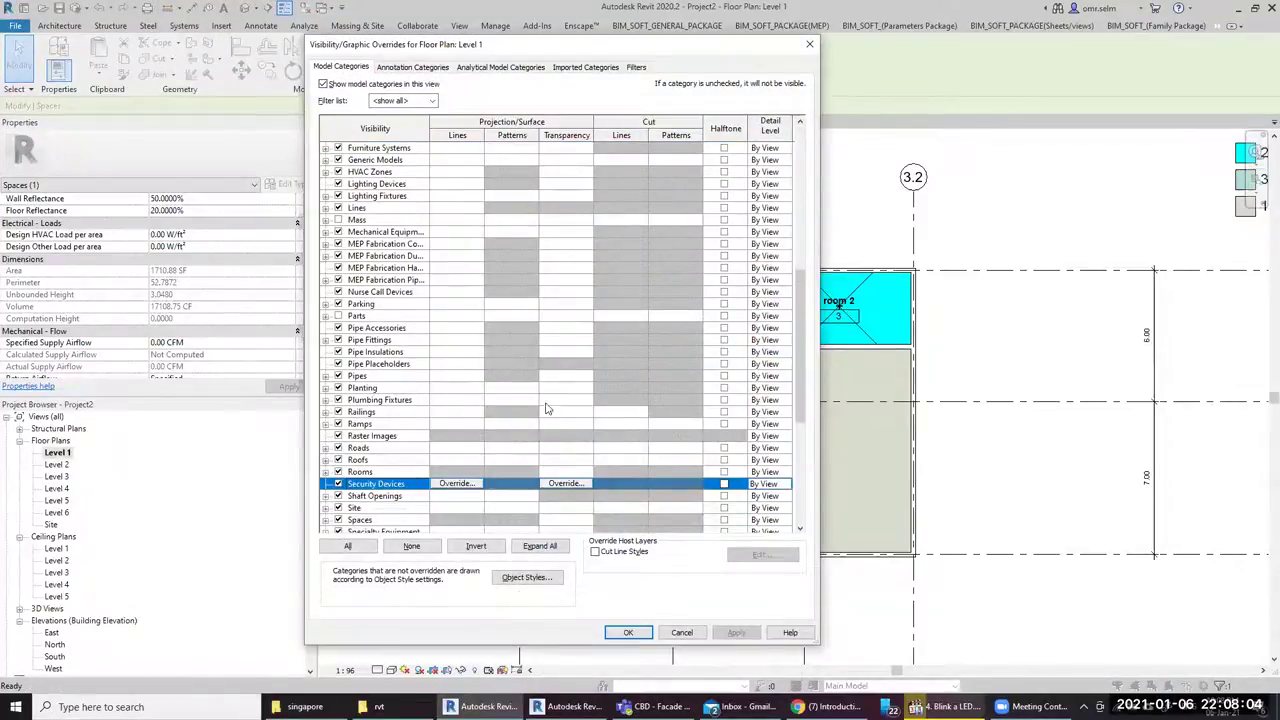
pyautogui.scroll(-2, 399, 518)
pyautogui.click(374, 497)
pyautogui.click(325, 496)
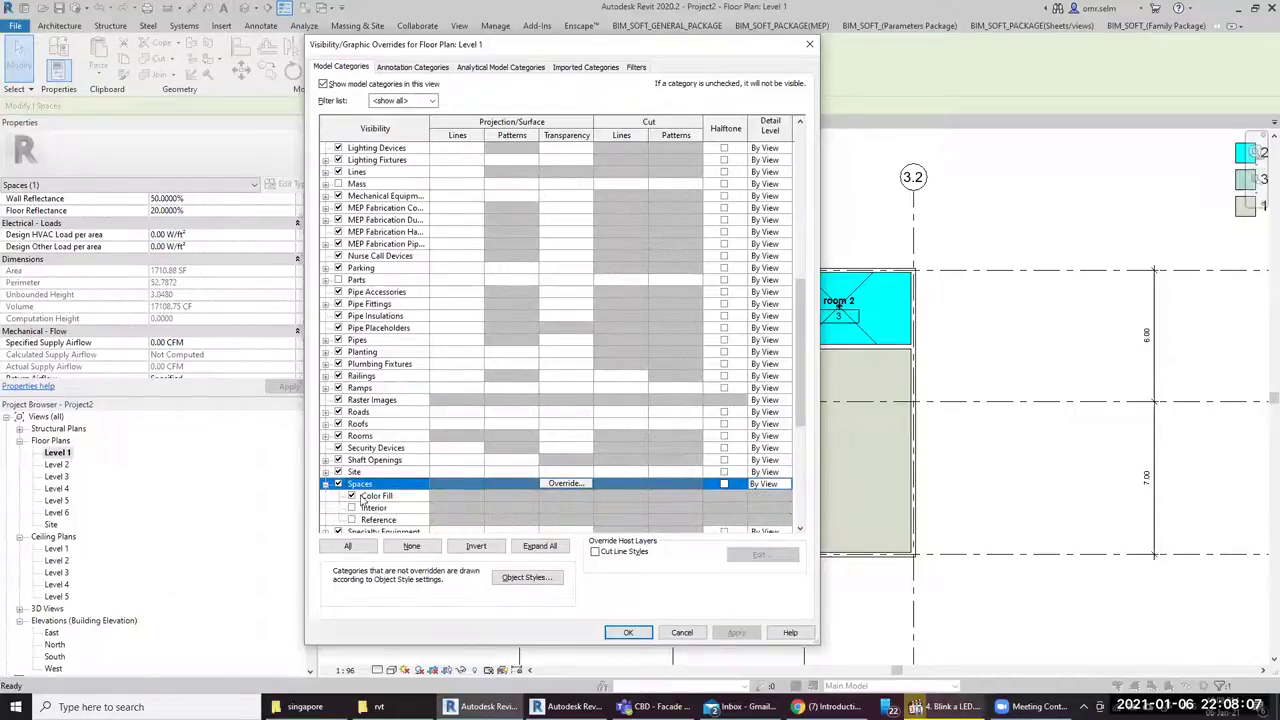
pyautogui.click(355, 516)
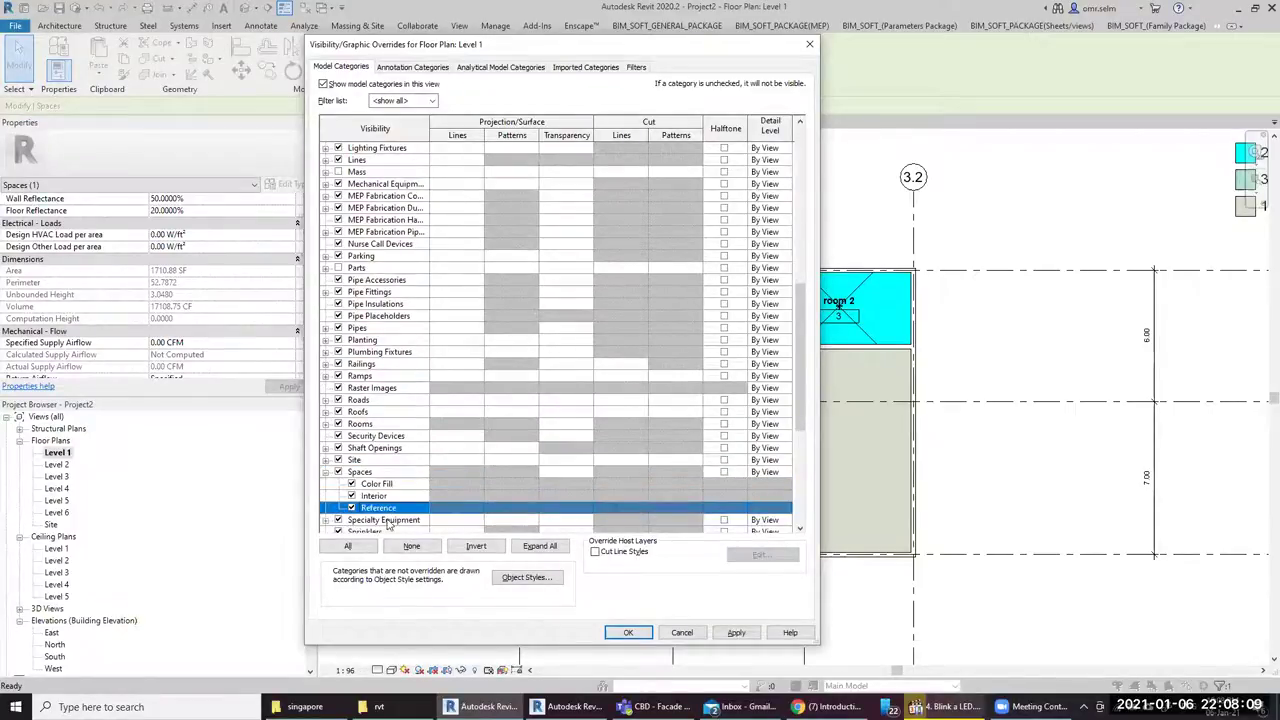
pyautogui.click(626, 632)
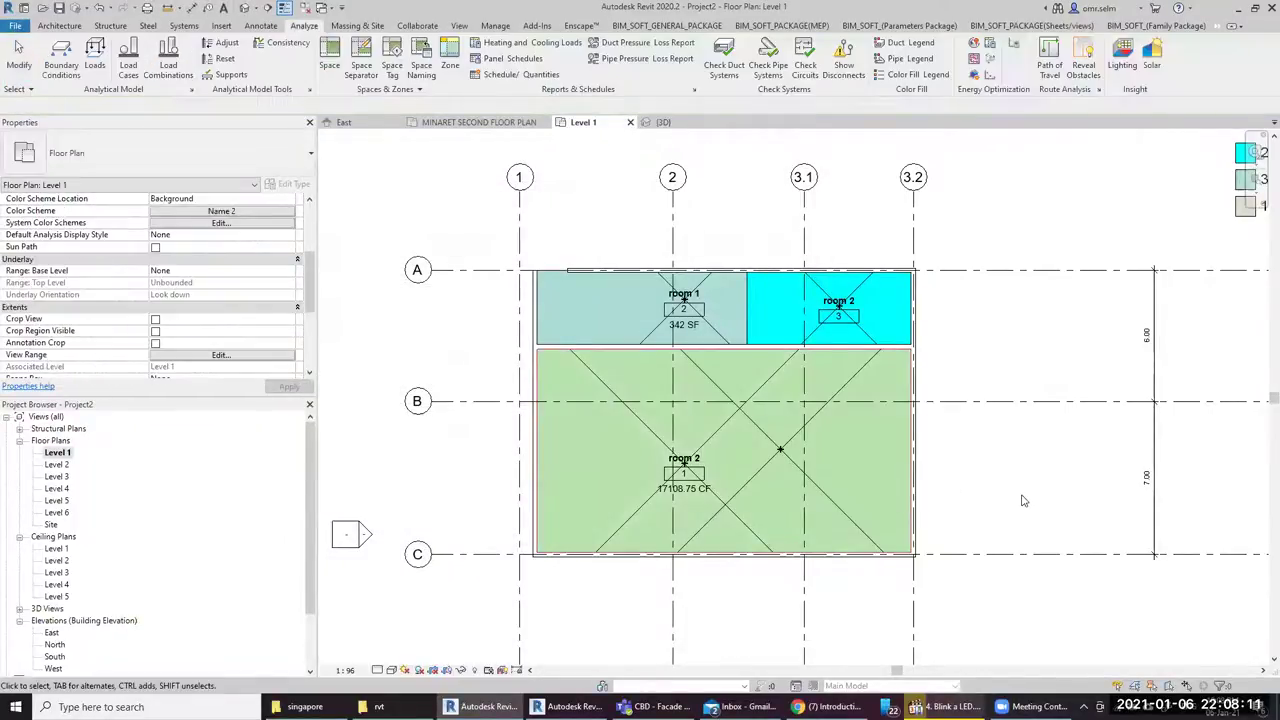
# Place a new colour fill legend to the right of the Level 1 plan
pyautogui.click(852, 515)
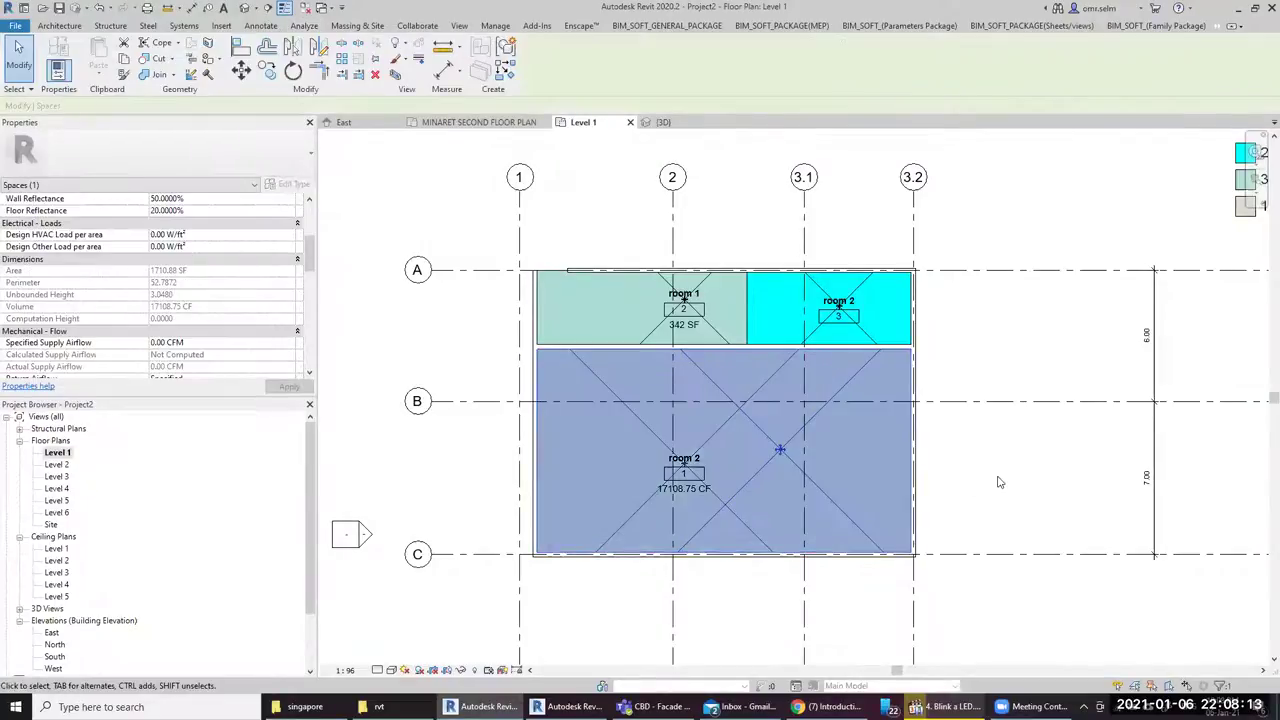
pyautogui.click(959, 430)
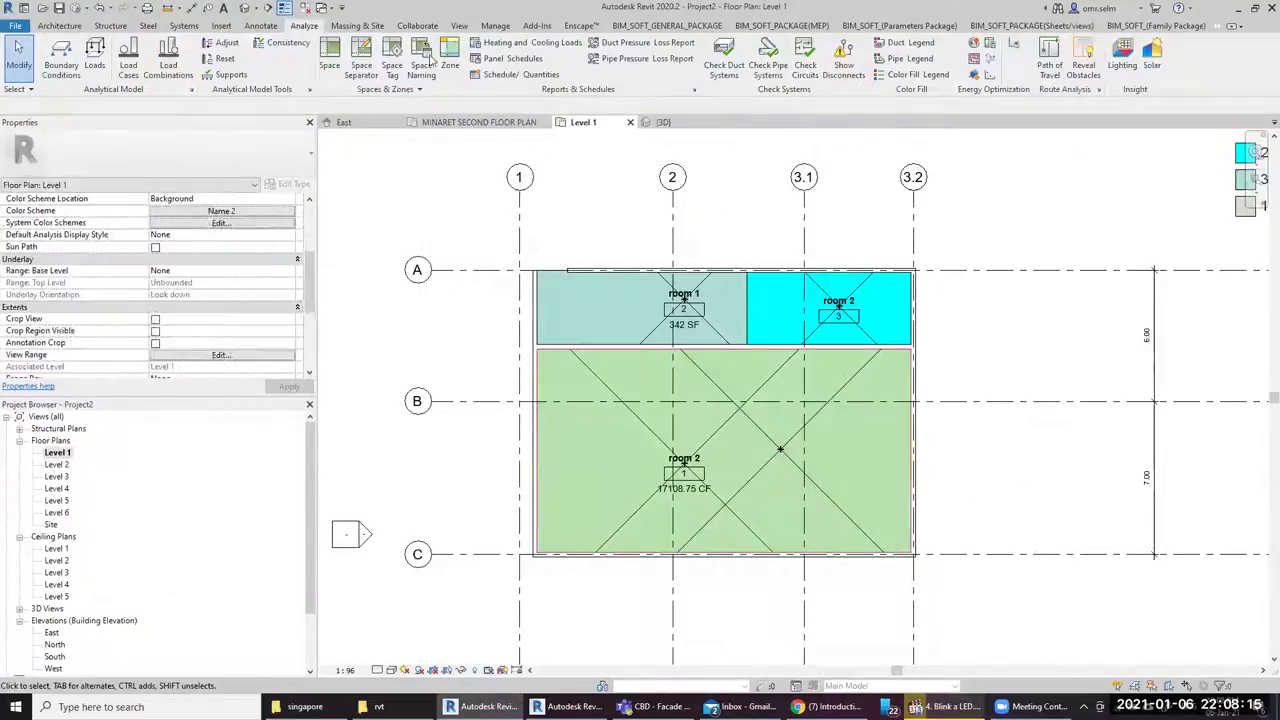
pyautogui.click(910, 76)
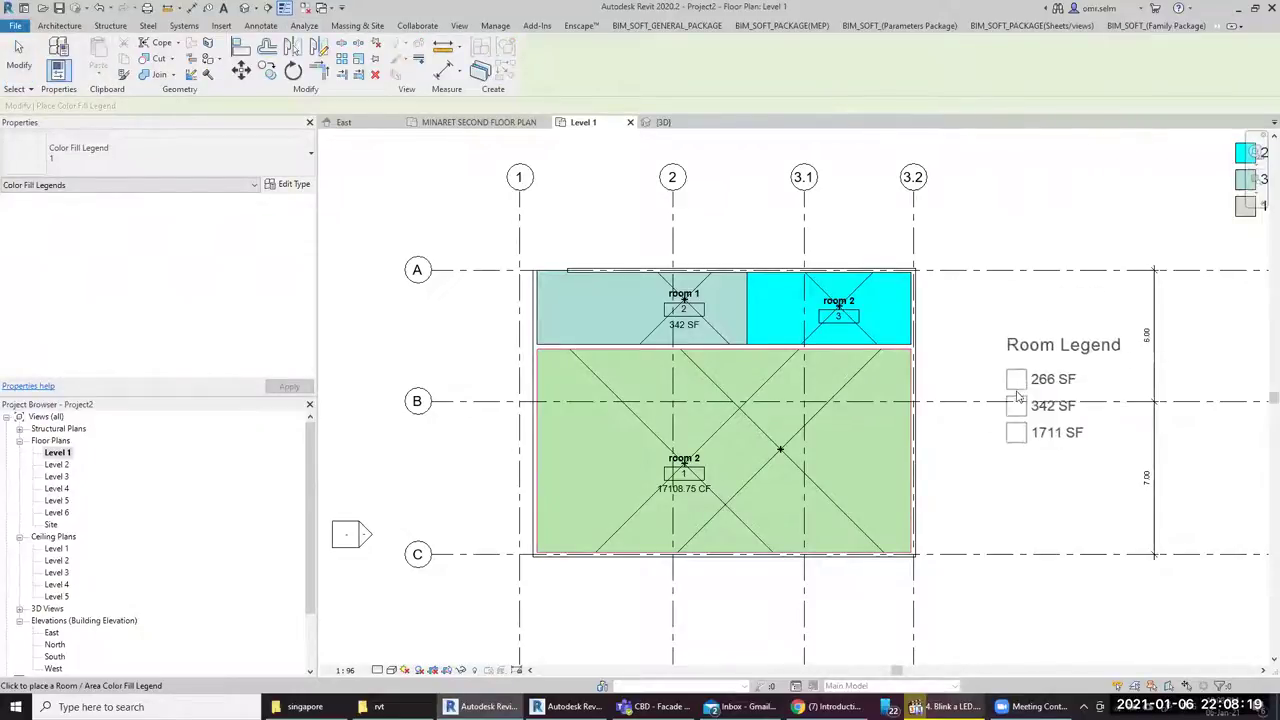
pyautogui.scroll(-3, 985, 463)
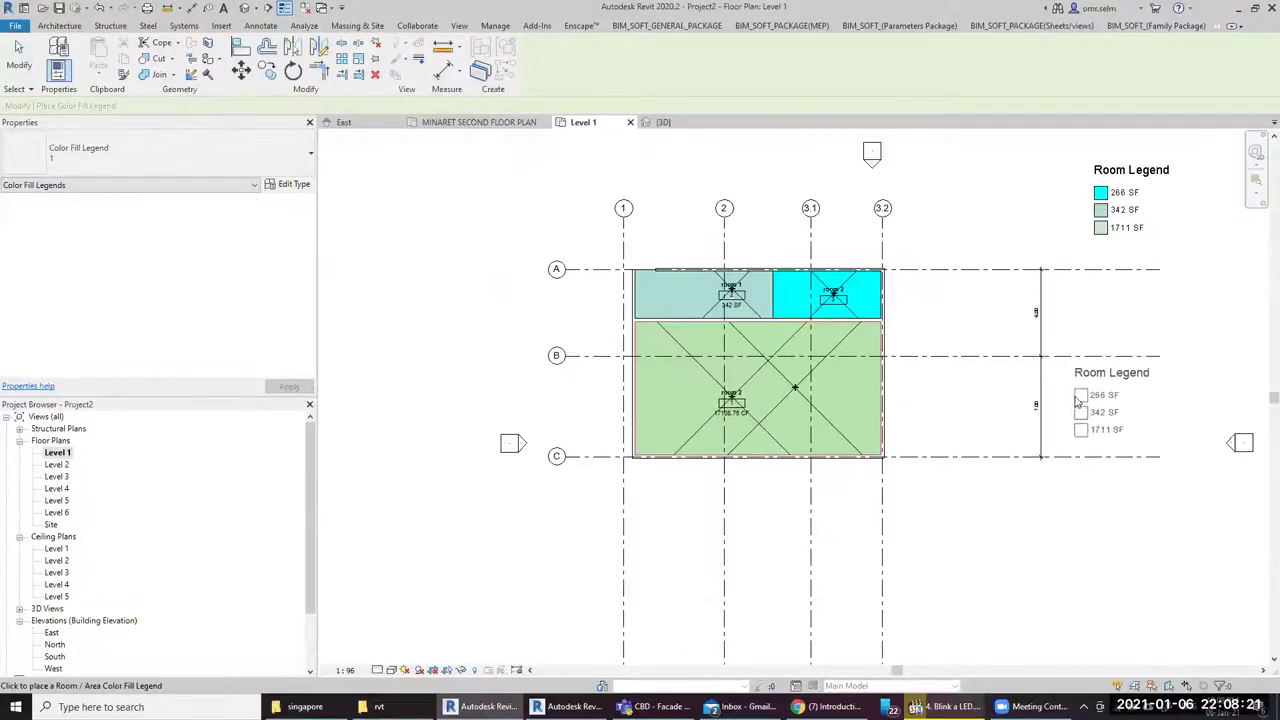
pyautogui.click(1080, 408)
# Edit the legend's scheme to use the Spaces category with Schema 1
pyautogui.click(1088, 410)
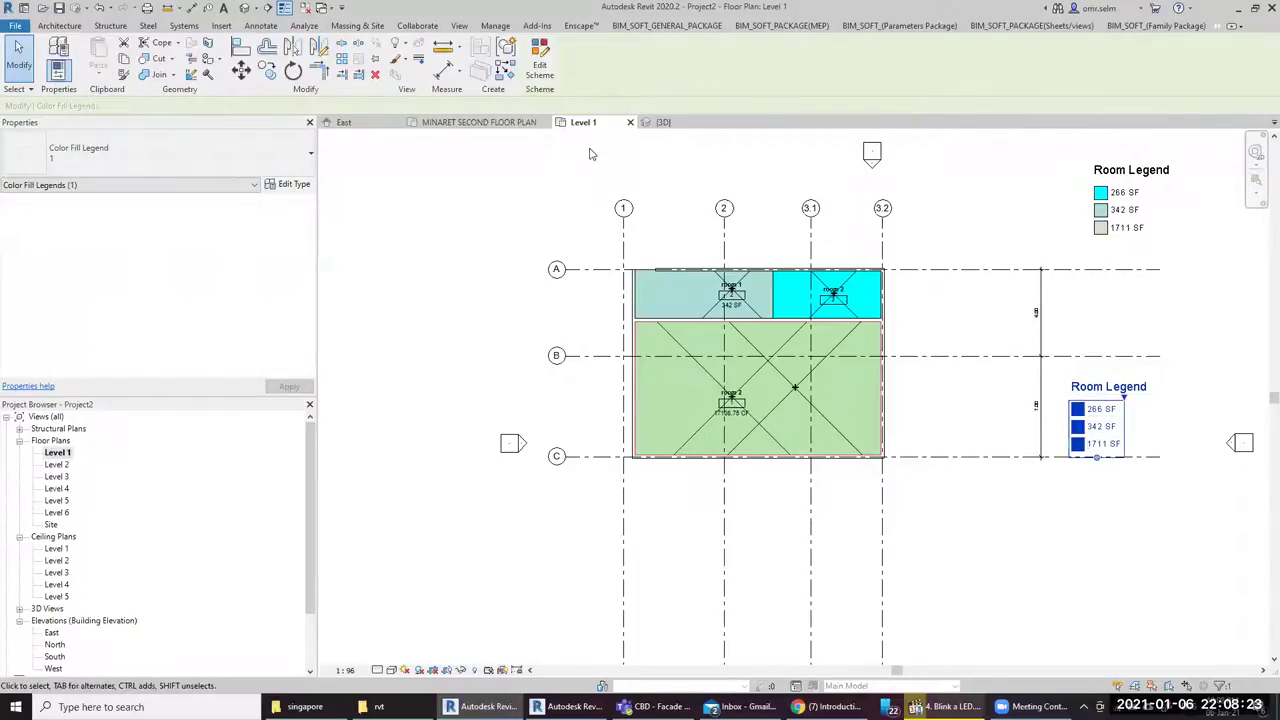
pyautogui.click(540, 60)
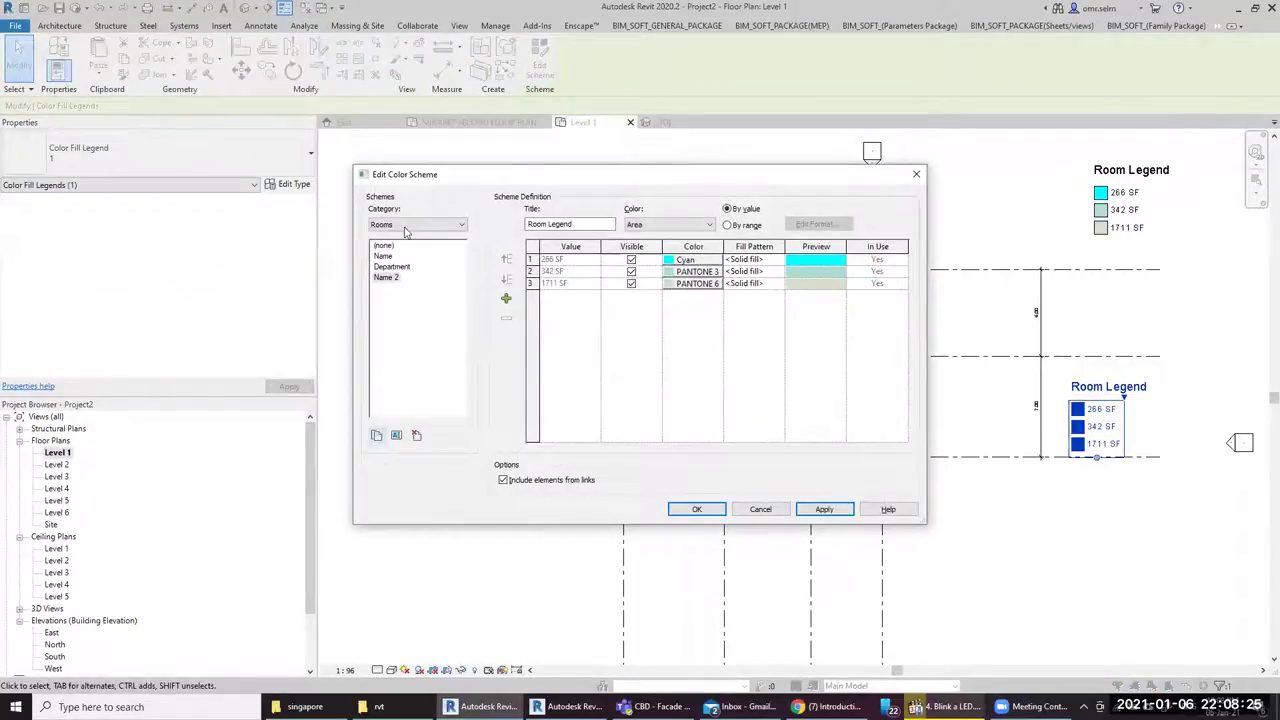
pyautogui.click(408, 225)
pyautogui.click(398, 254)
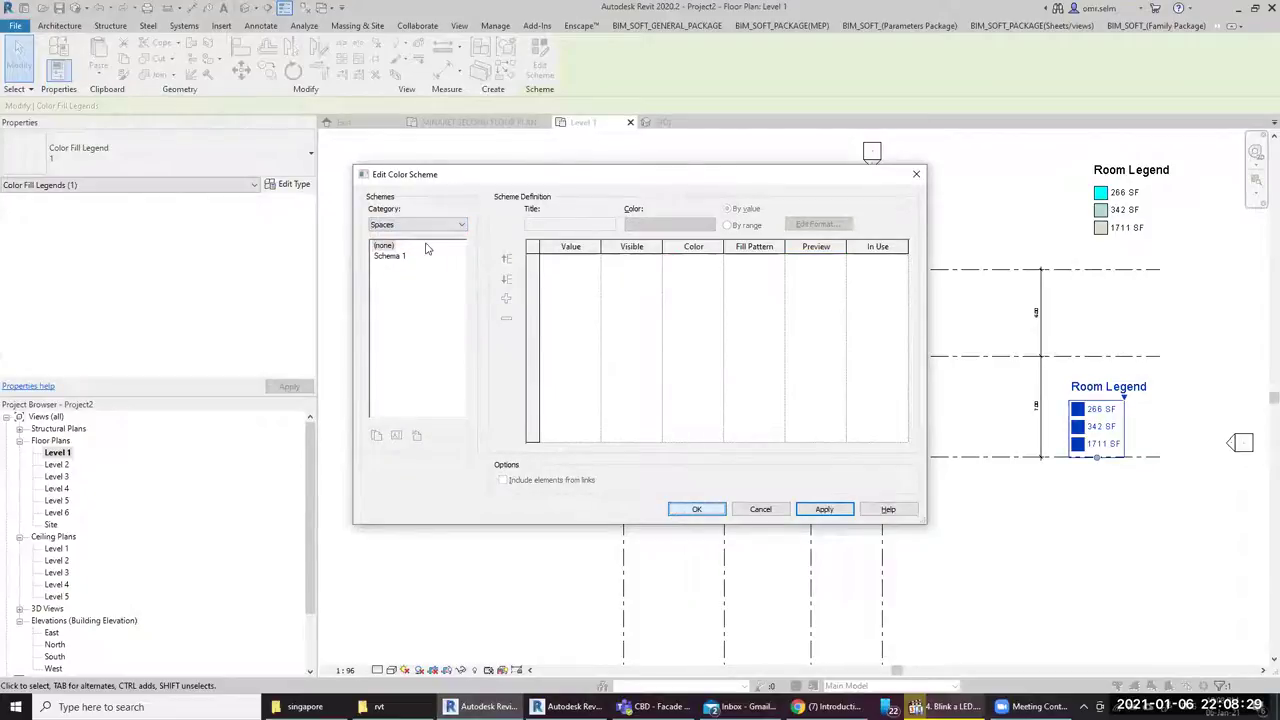
pyautogui.click(384, 256)
pyautogui.click(695, 511)
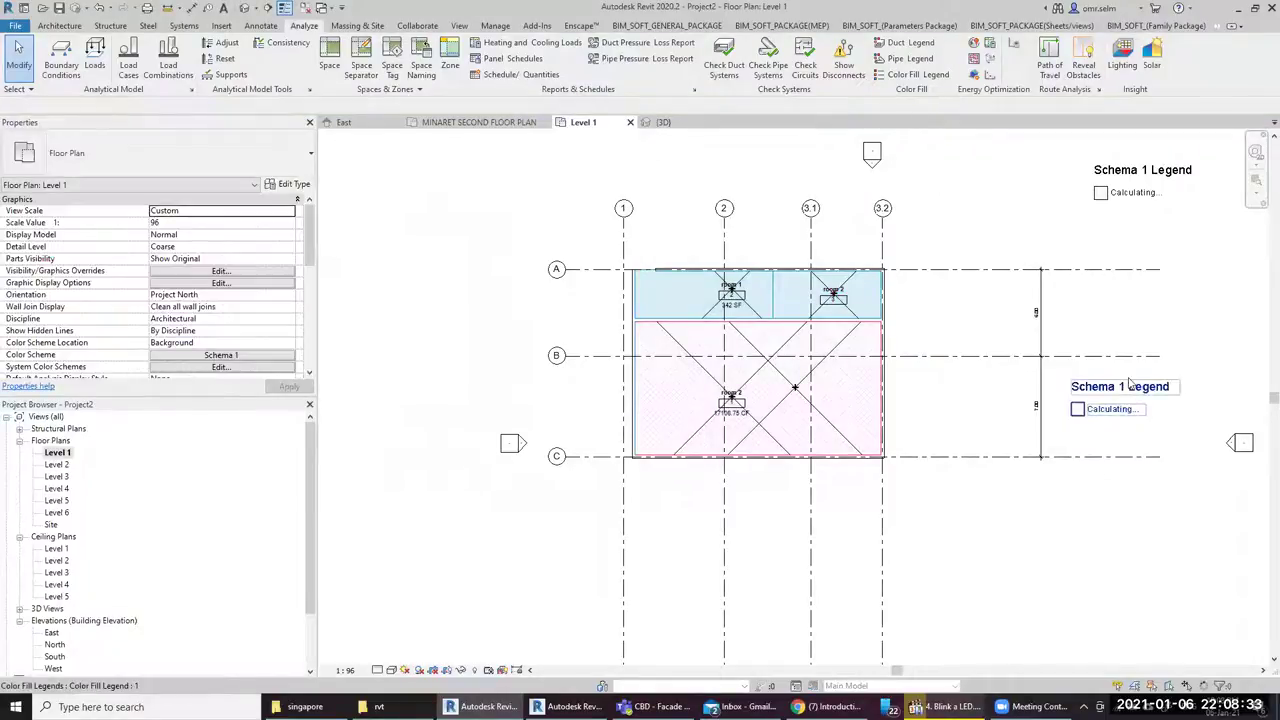
# Set the lower space's Condition Type to Cooled and bring up its Space Type Settings
pyautogui.click(834, 426)
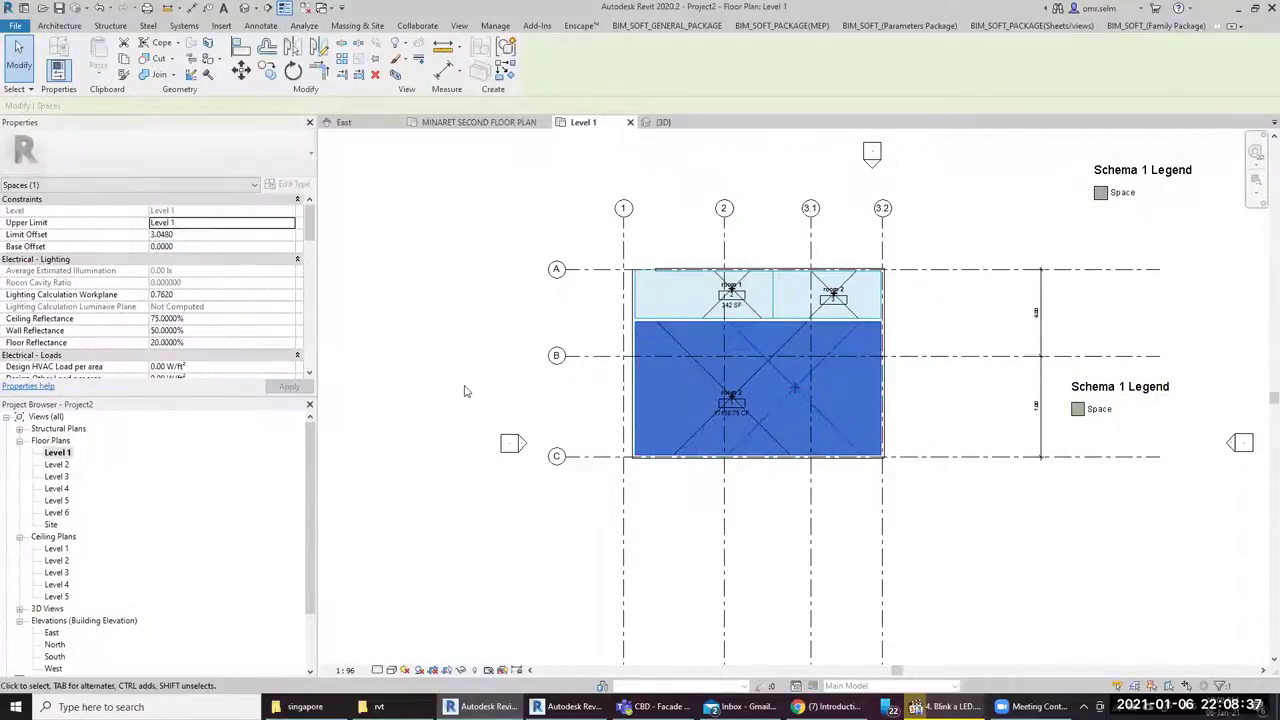
pyautogui.moveTo(308, 229); pyautogui.dragTo(295, 339)
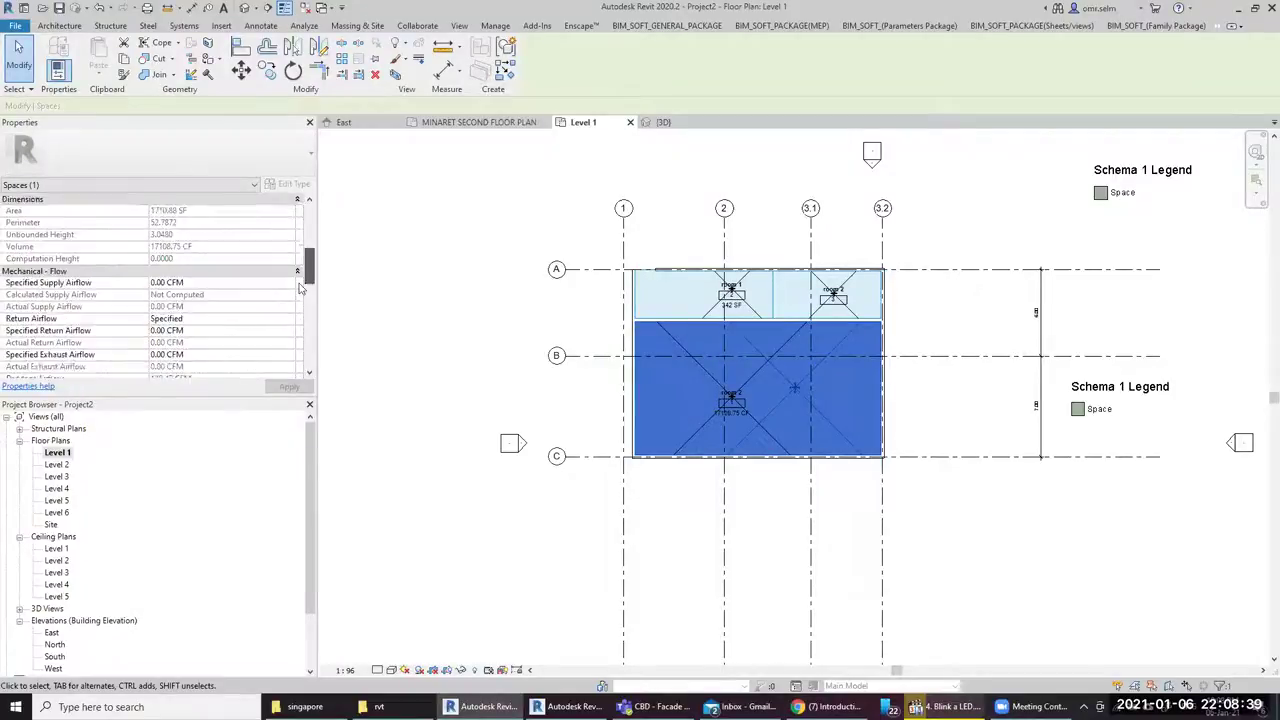
pyautogui.scroll(-1, 295, 339)
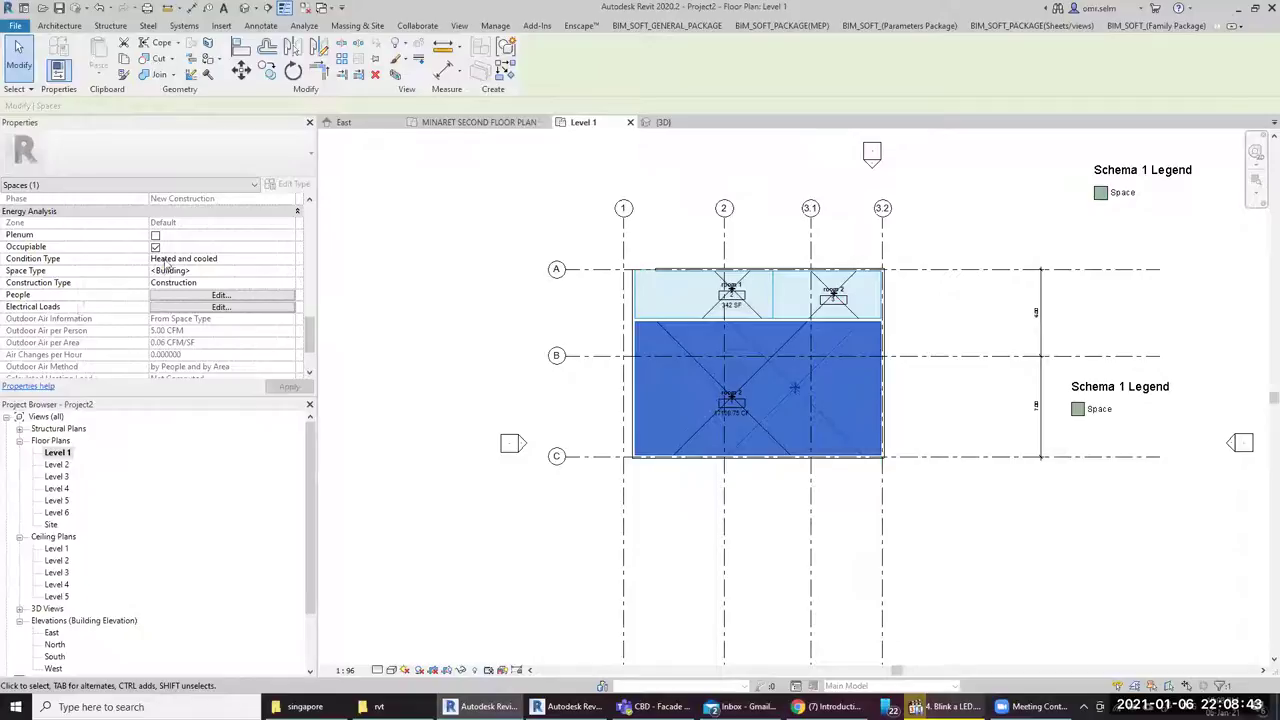
pyautogui.click(289, 260)
pyautogui.click(290, 260)
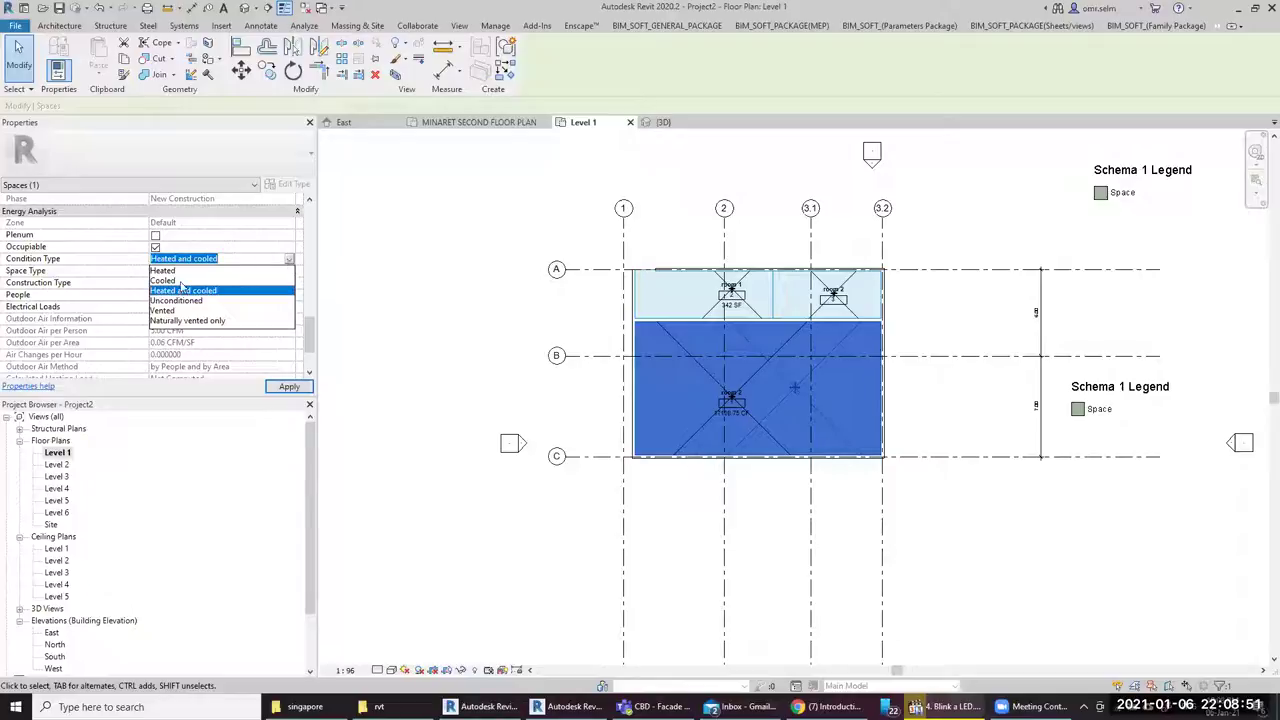
pyautogui.click(181, 281)
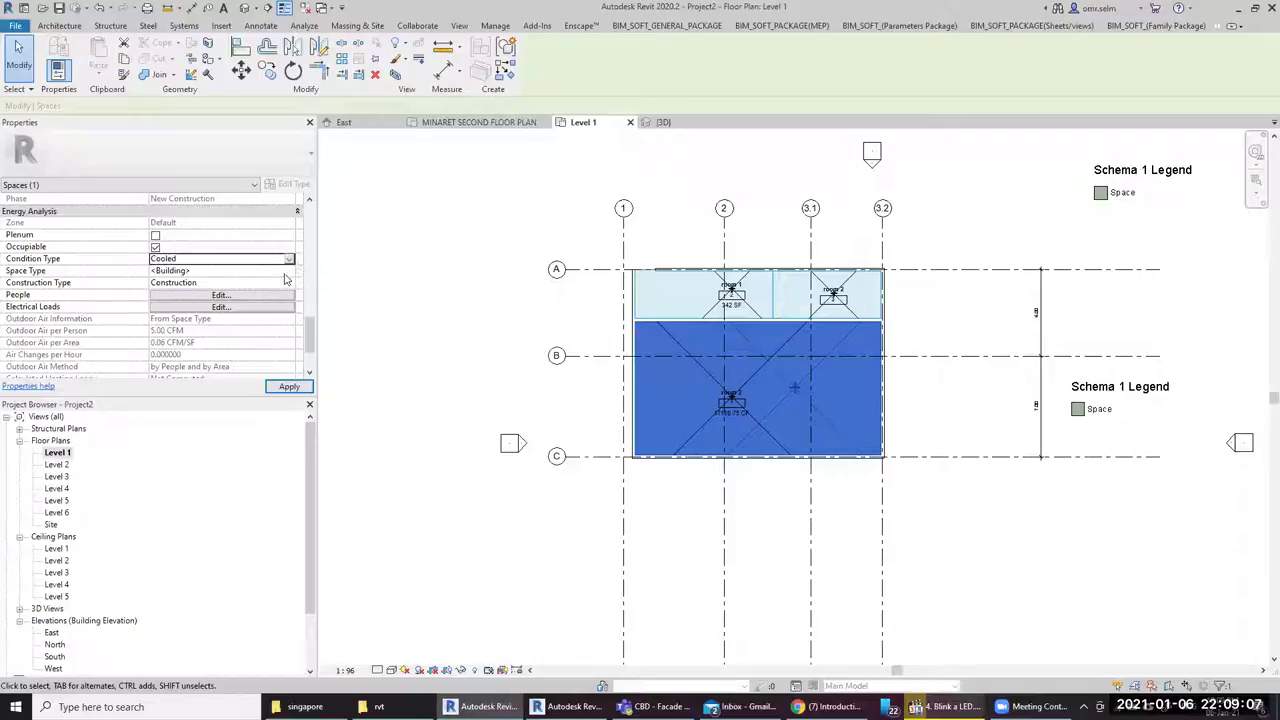
pyautogui.click(289, 272)
pyautogui.click(289, 274)
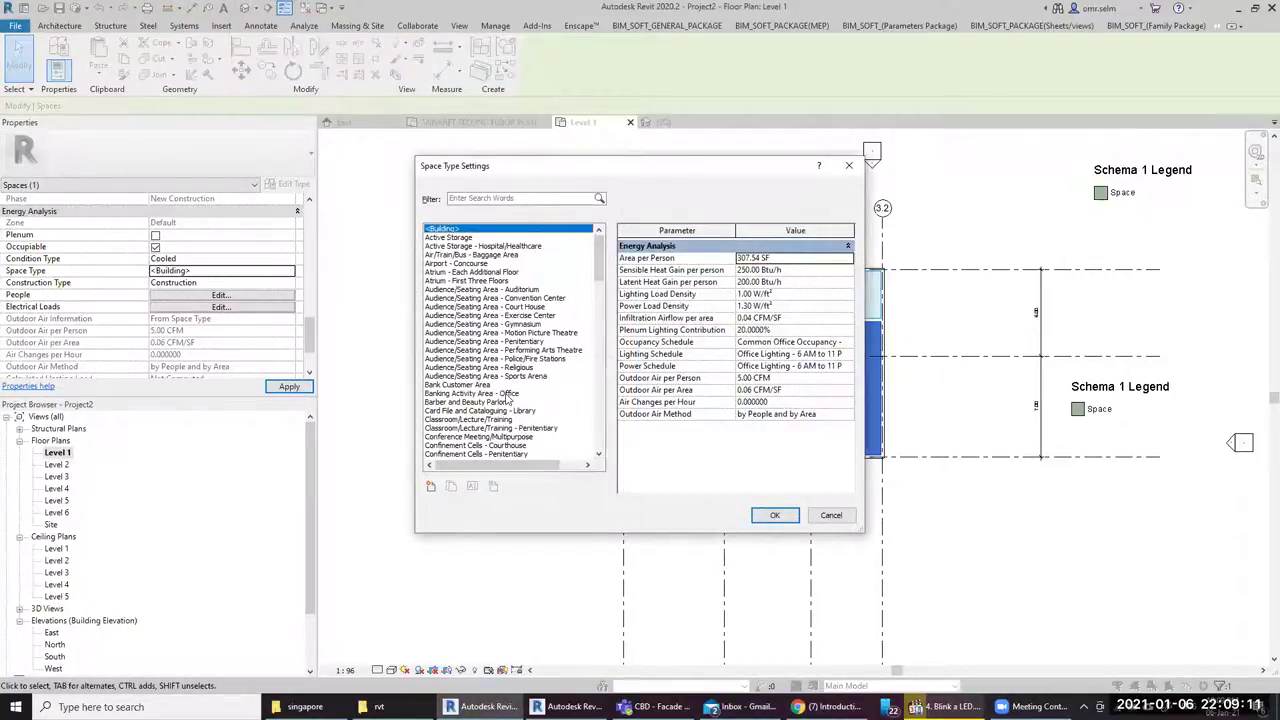
# Preview space types from Bank Customer Area through the Dining Area variants to Elevator Lobbies
pyautogui.click(454, 386)
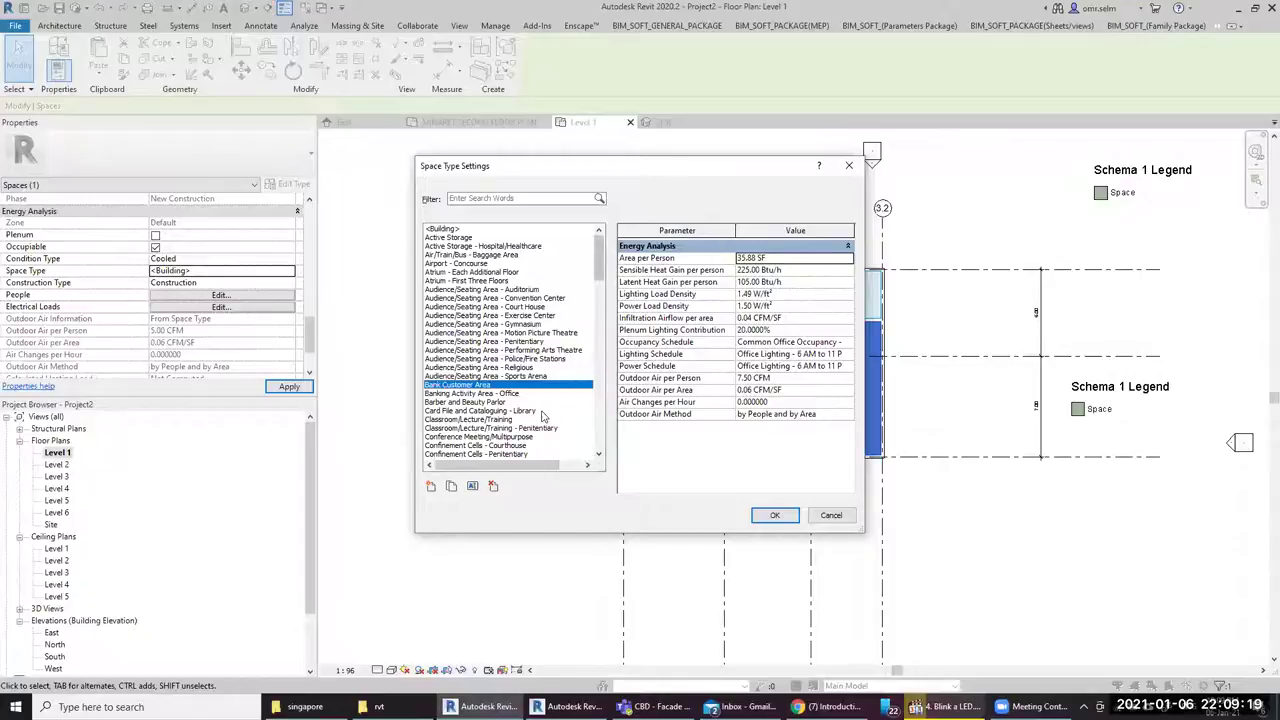
pyautogui.scroll(-3, 556, 410)
pyautogui.scroll(-5, 540, 410)
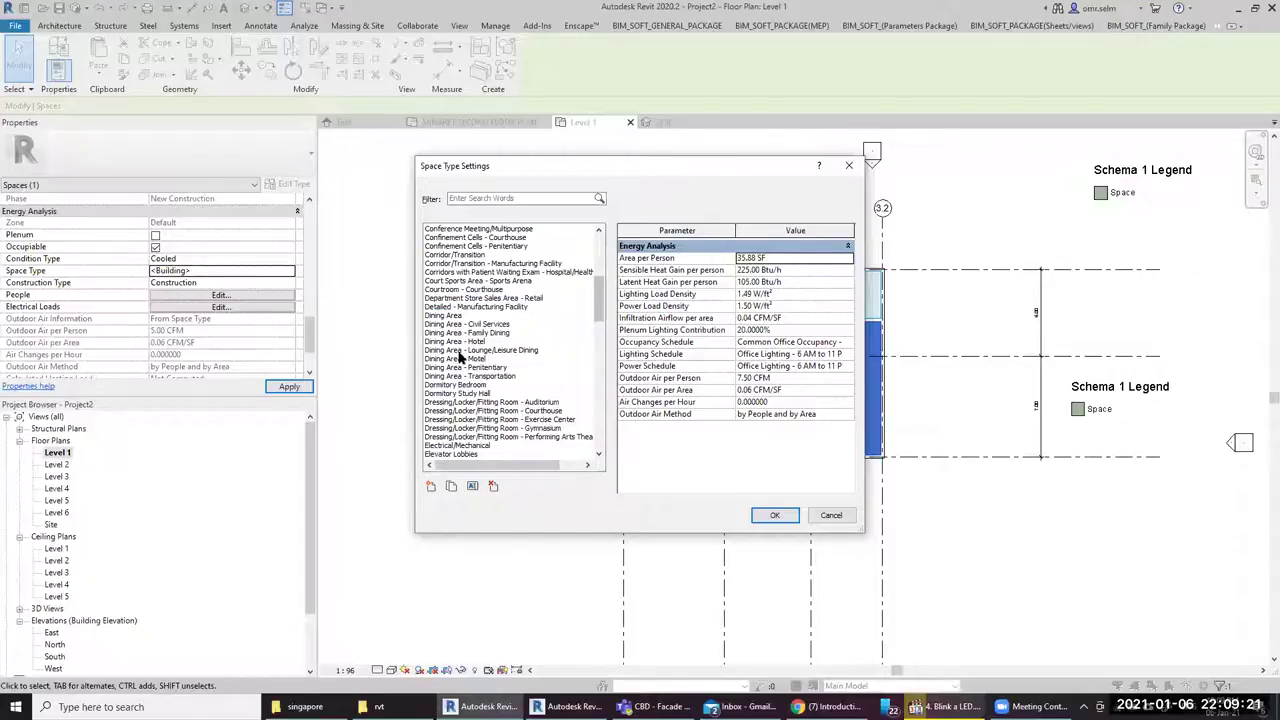
pyautogui.click(447, 317)
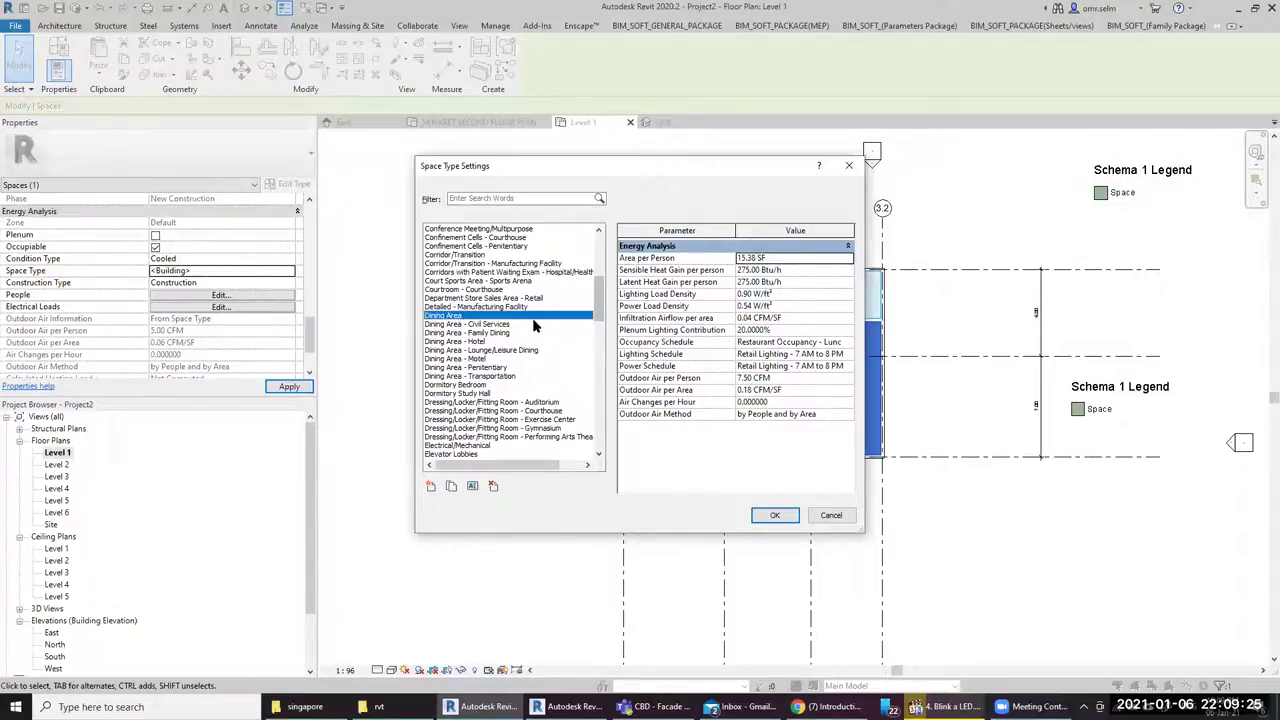
pyautogui.click(505, 333)
pyautogui.click(496, 342)
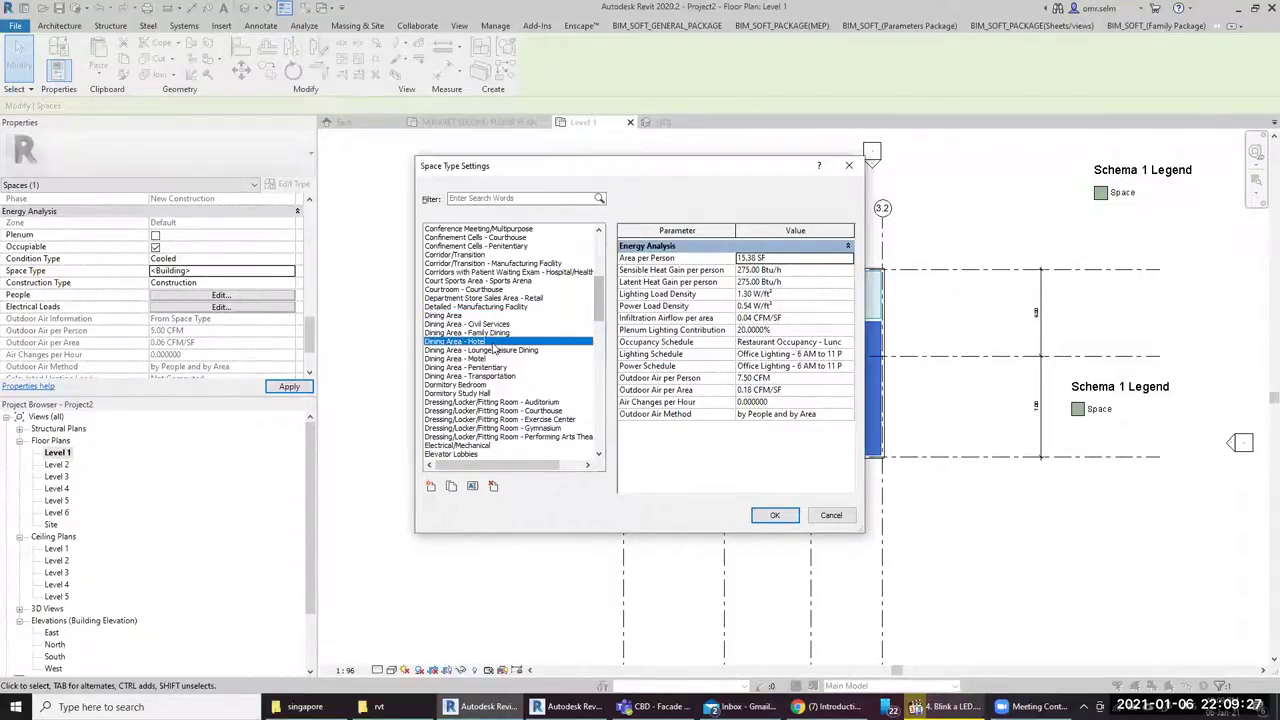
pyautogui.click(482, 350)
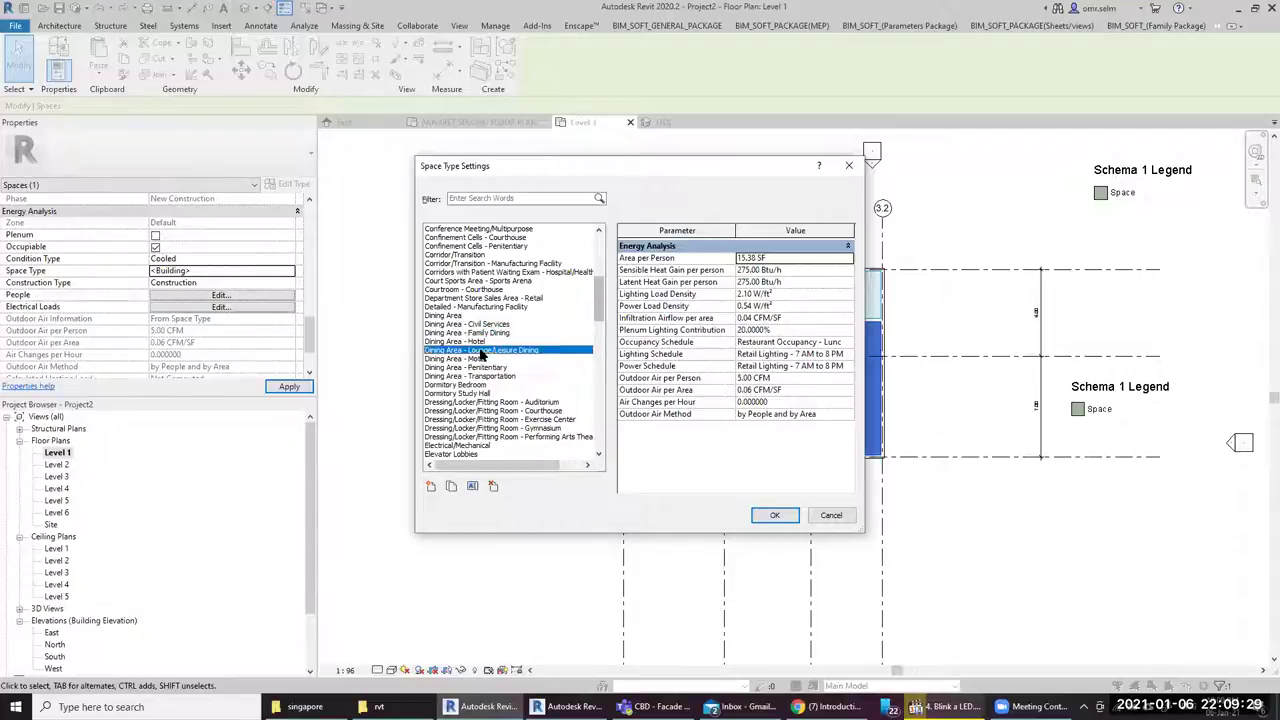
pyautogui.click(485, 370)
pyautogui.scroll(-4, 485, 376)
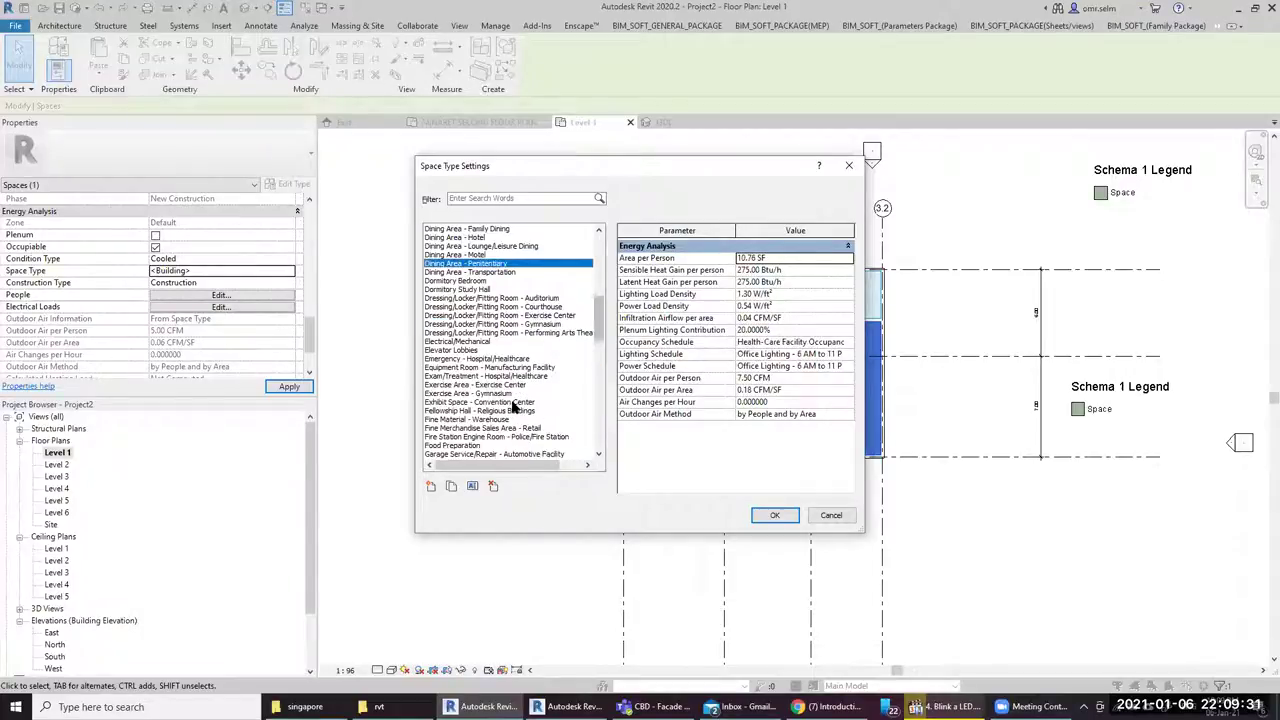
pyautogui.scroll(-2, 485, 376)
pyautogui.click(458, 298)
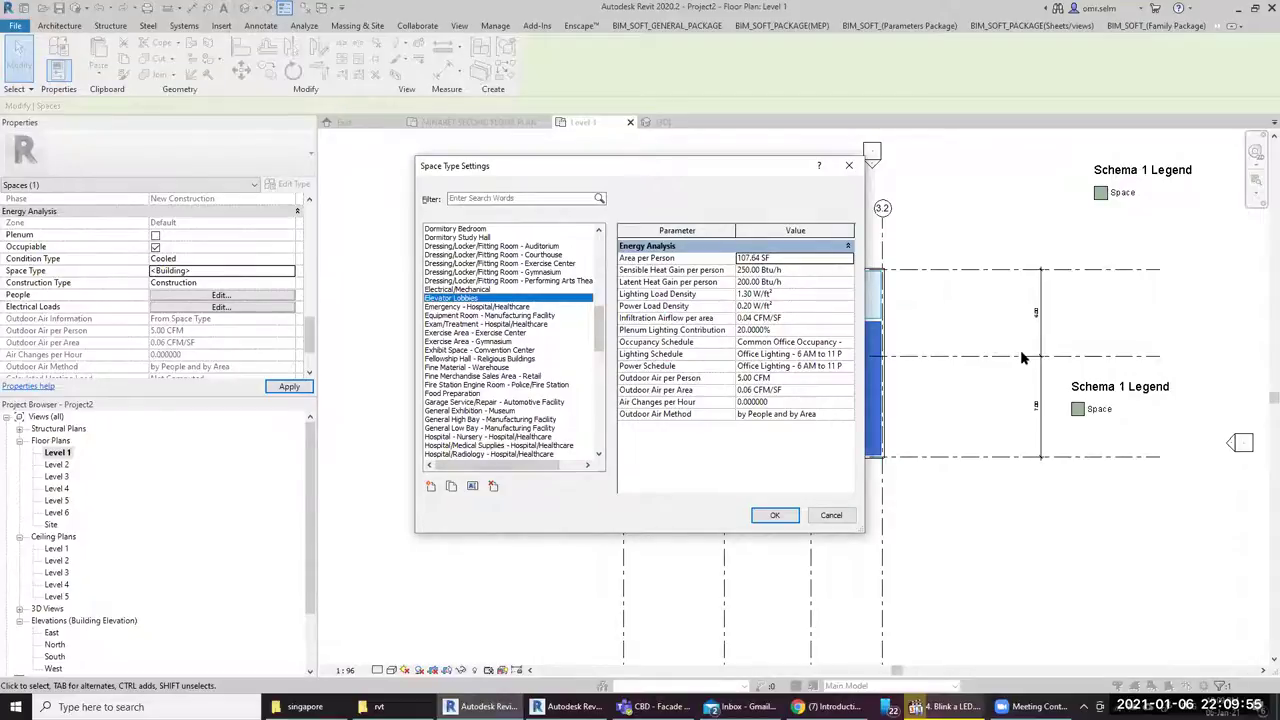
# Choose the Lobby - Post Office space type and open its Lighting Schedule settings
pyautogui.scroll(-2, 505, 393)
pyautogui.scroll(-2, 505, 393)
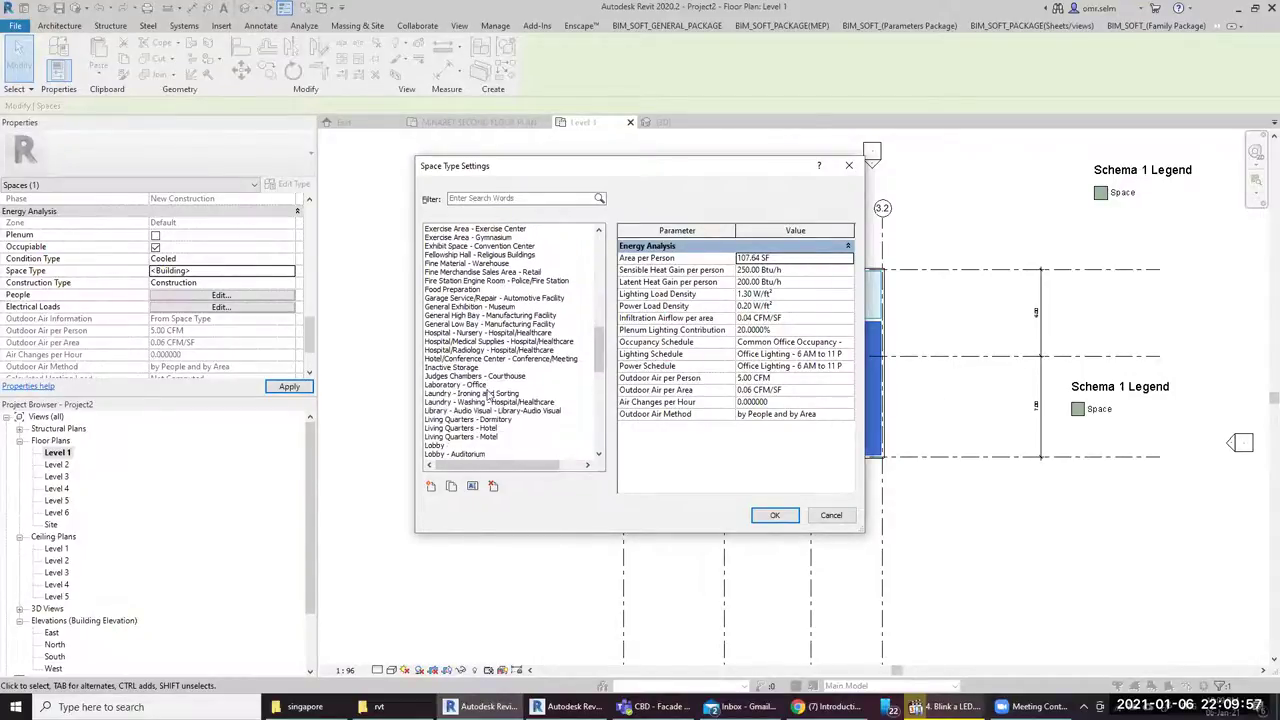
pyautogui.click(464, 386)
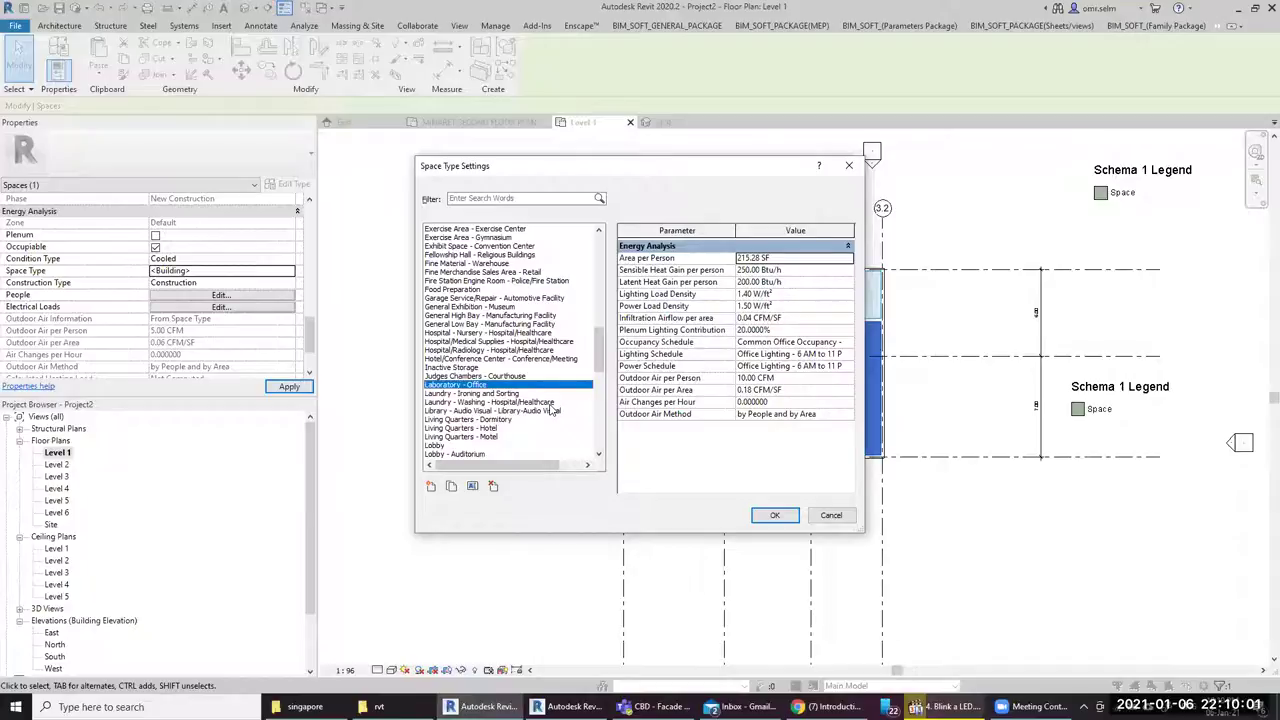
pyautogui.scroll(-2, 551, 410)
pyautogui.scroll(-2, 551, 410)
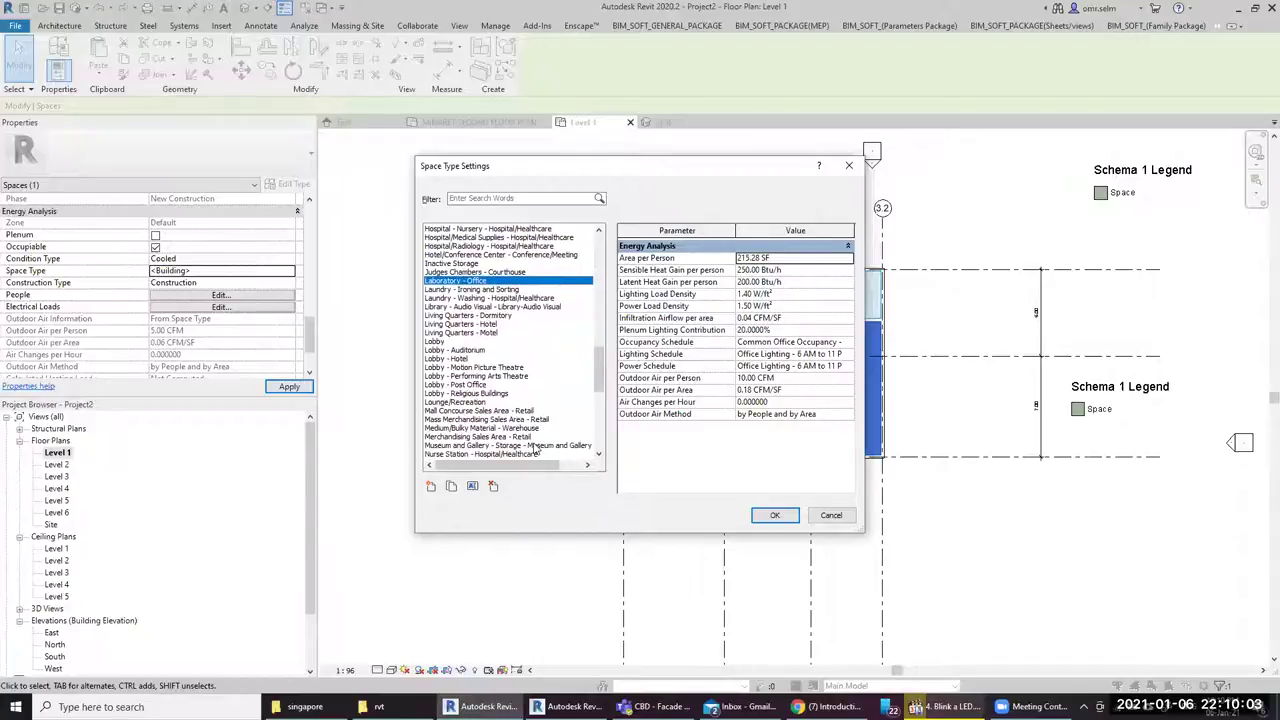
pyautogui.click(458, 350)
pyautogui.click(458, 358)
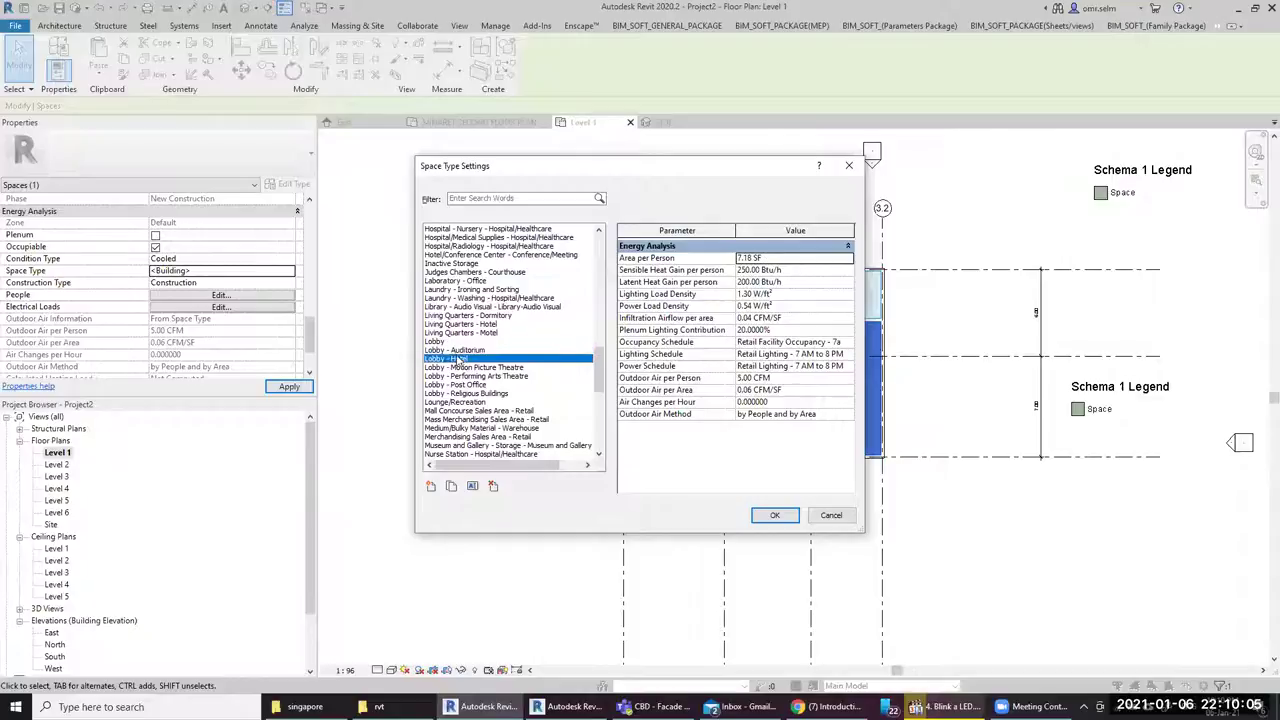
pyautogui.click(480, 375)
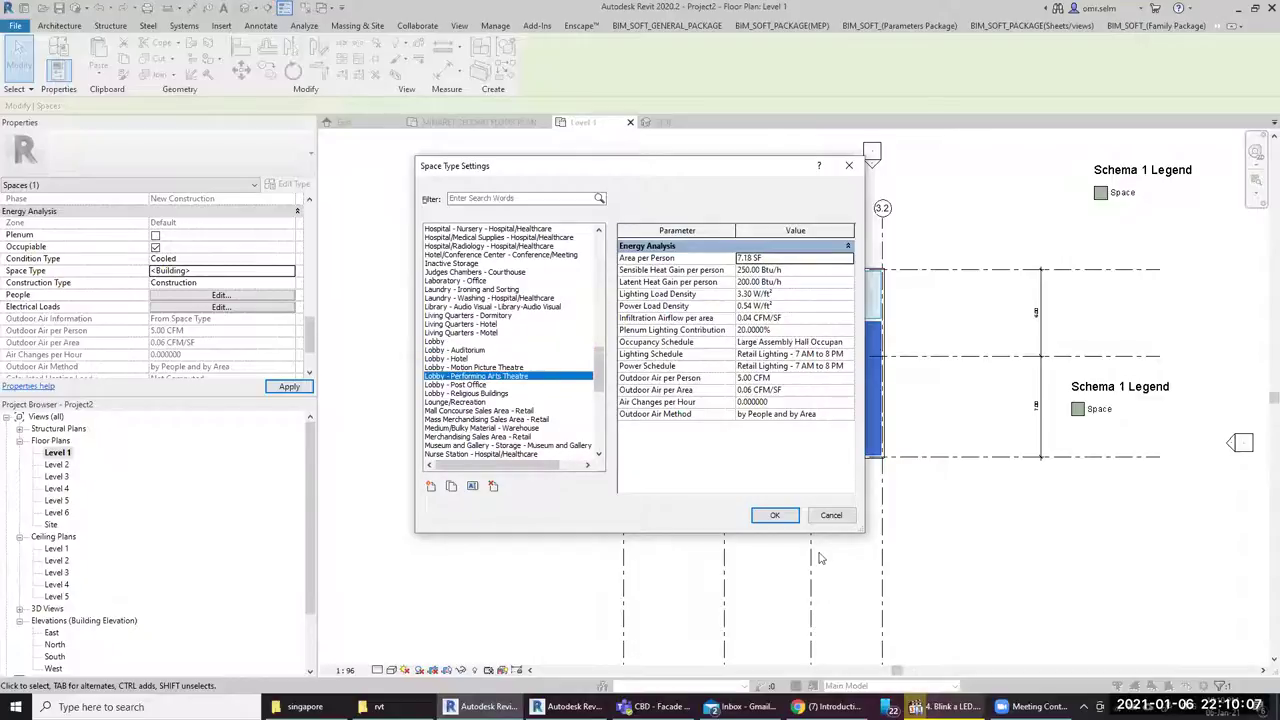
pyautogui.click(458, 384)
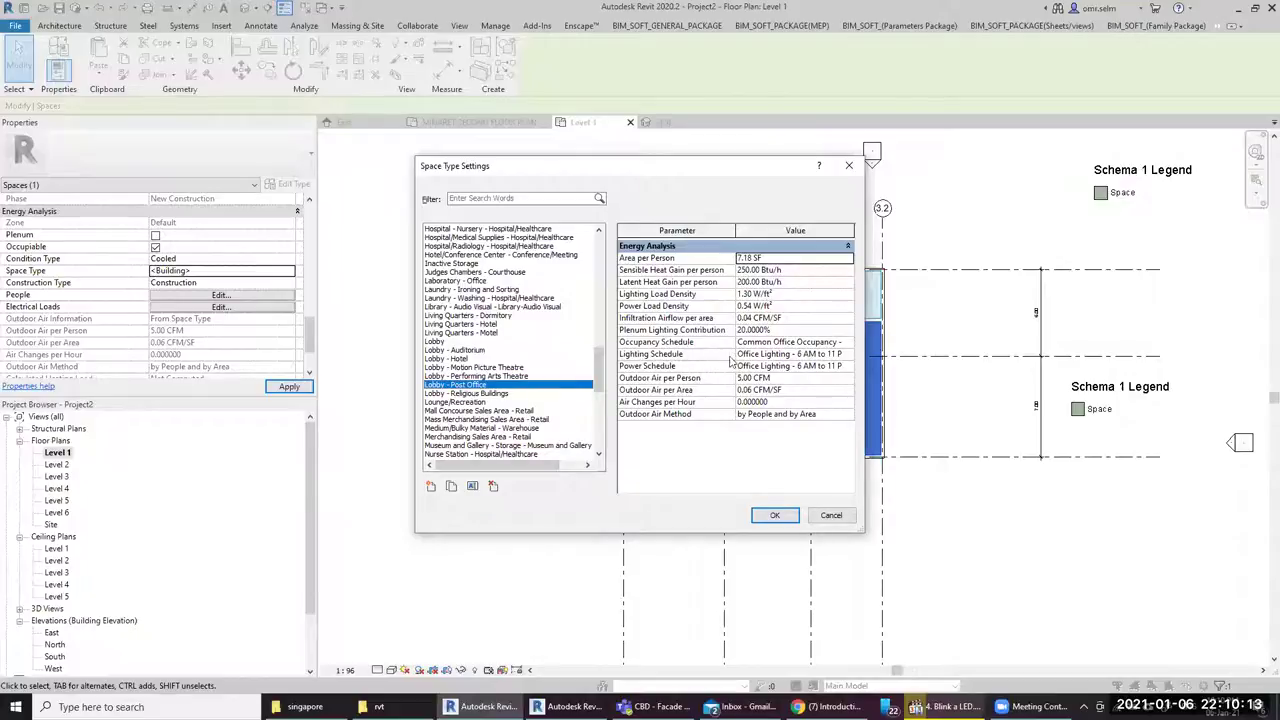
pyautogui.click(843, 354)
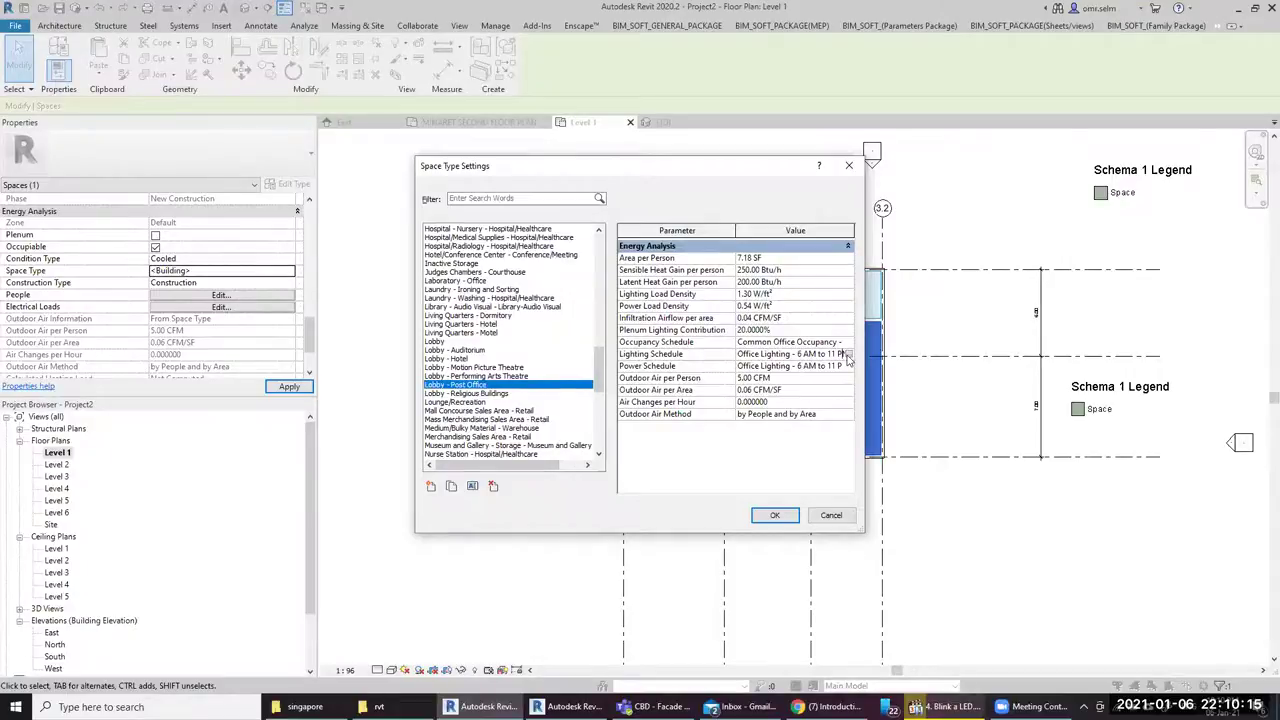
pyautogui.click(845, 355)
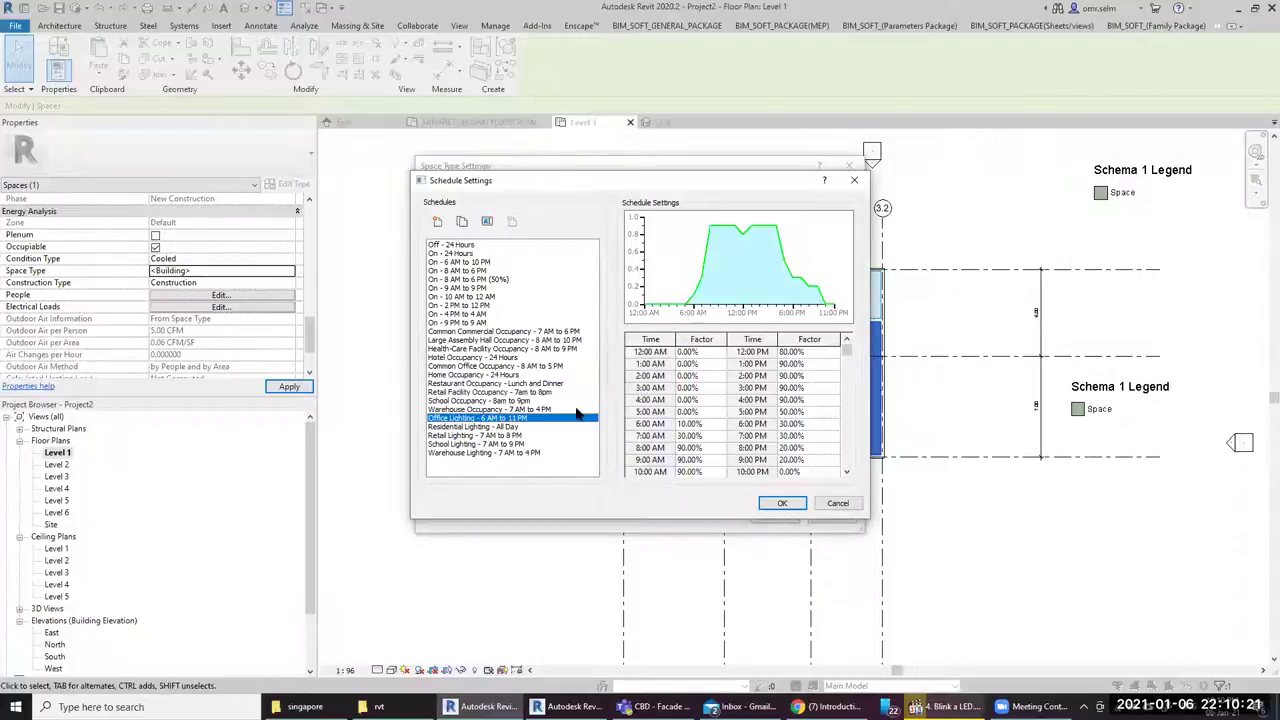
# With Office Lighting selected, set the 12:00 AM lighting factor to 50%
pyautogui.click(531, 409)
pyautogui.click(529, 418)
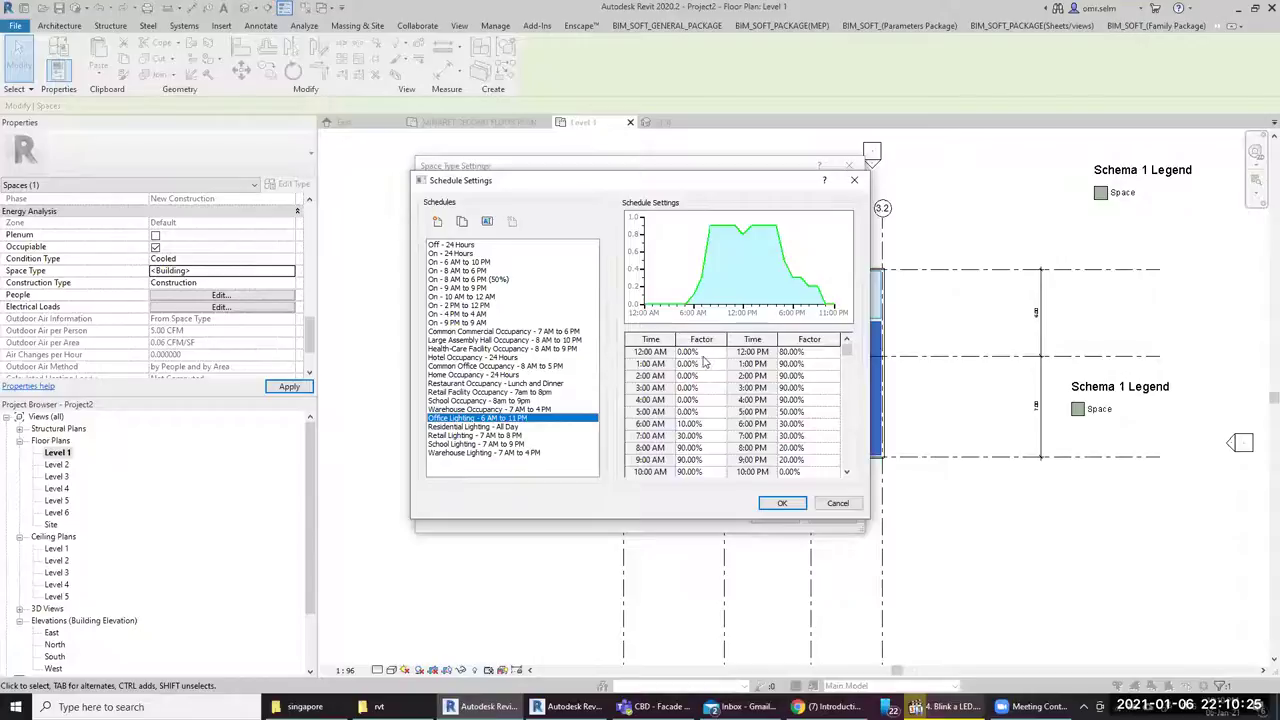
pyautogui.click(716, 355)
pyautogui.write('50')
pyautogui.press('Return')
# Set the 1:00 and 2:00 AM factors to 50%, 3:00 AM to 30% and 4:00 AM to 20%
pyautogui.click(707, 365)
pyautogui.write('50')
pyautogui.click(712, 379)
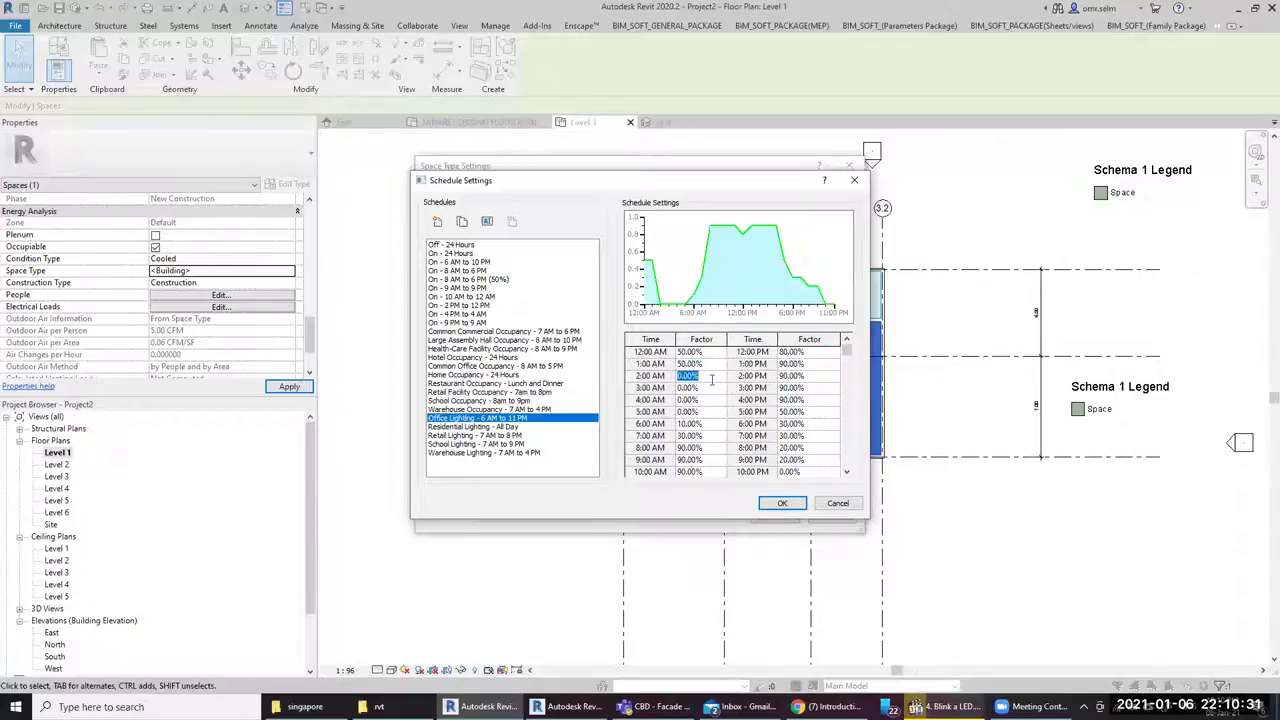
pyautogui.write('50')
pyautogui.click(713, 387)
pyautogui.write('30')
pyautogui.click(708, 400)
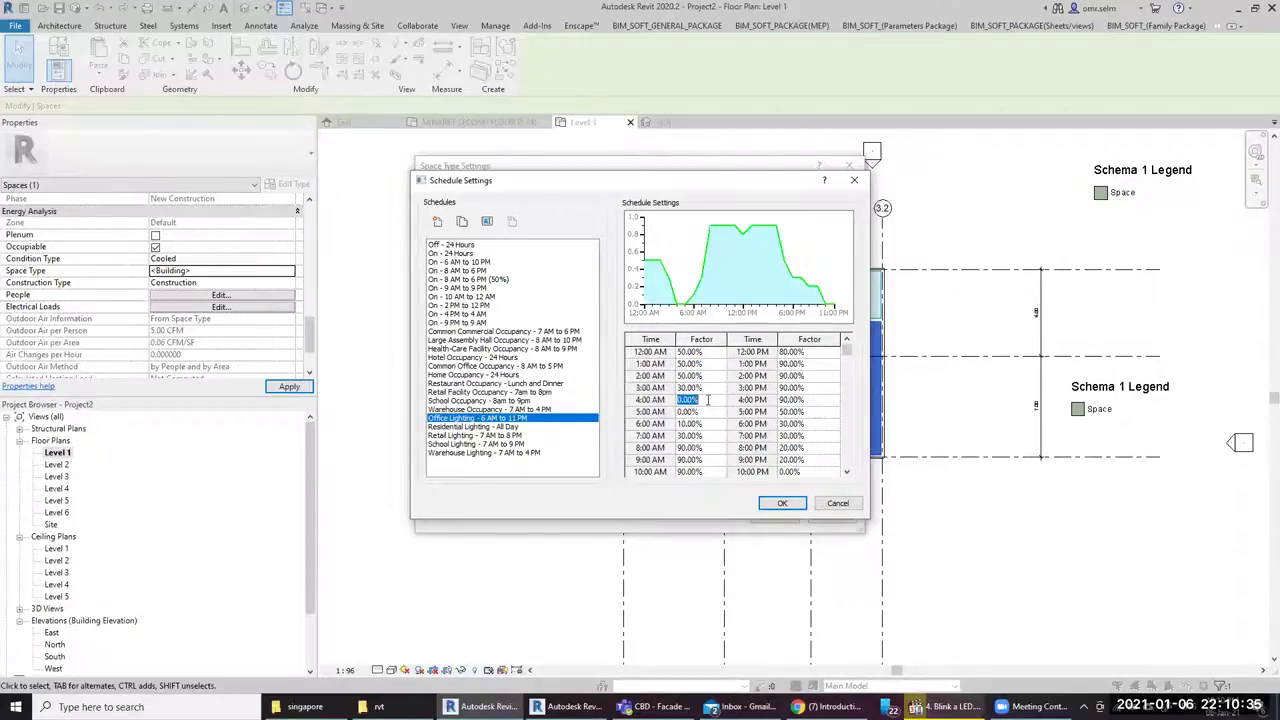
pyautogui.write('20')
pyautogui.click(703, 414)
pyautogui.doubleClick(715, 410)
# Preview the On - 24 Hours, On - 6 AM to 10 PM, assembly, health-care, school and warehouse schedules
pyautogui.click(462, 254)
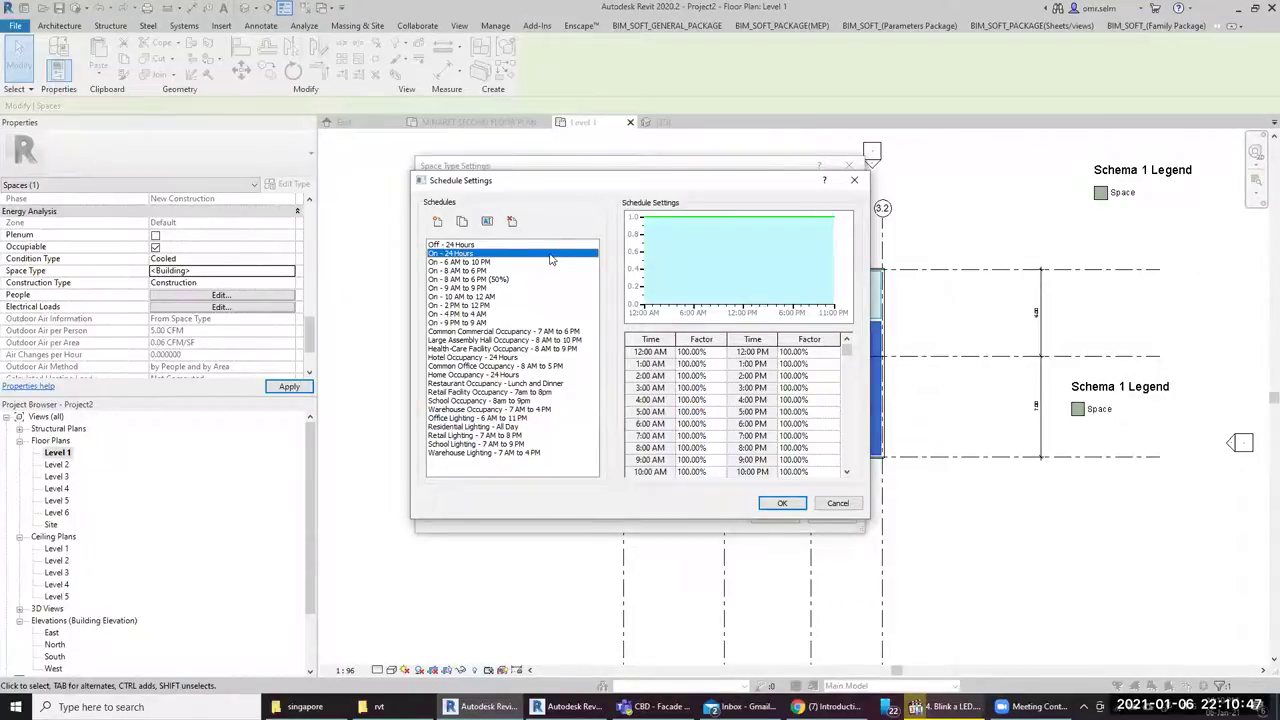
pyautogui.click(474, 262)
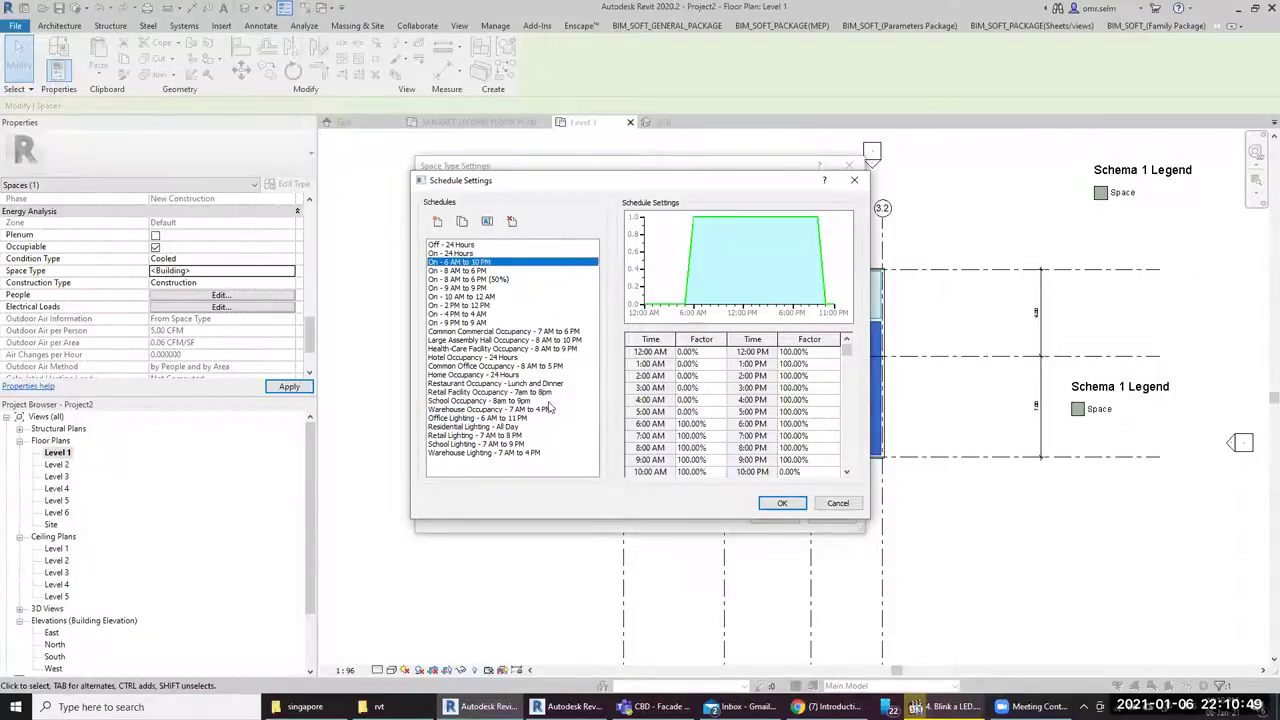
pyautogui.click(477, 340)
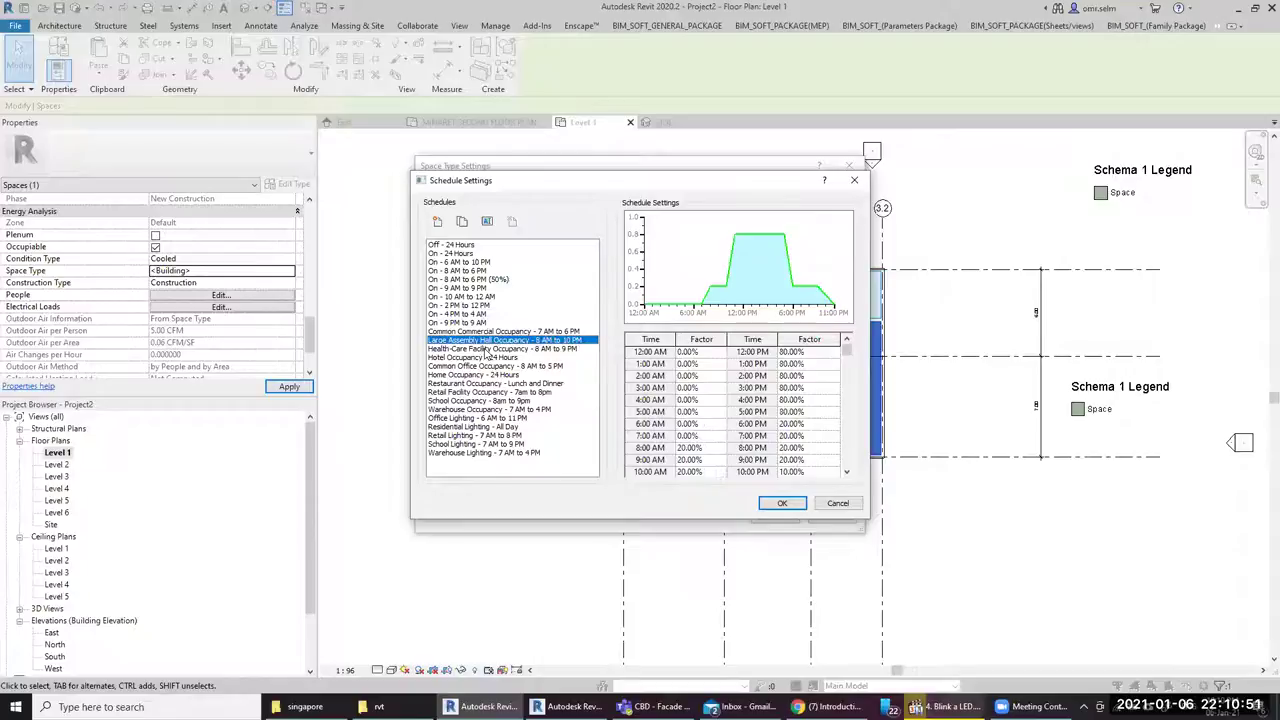
pyautogui.click(476, 349)
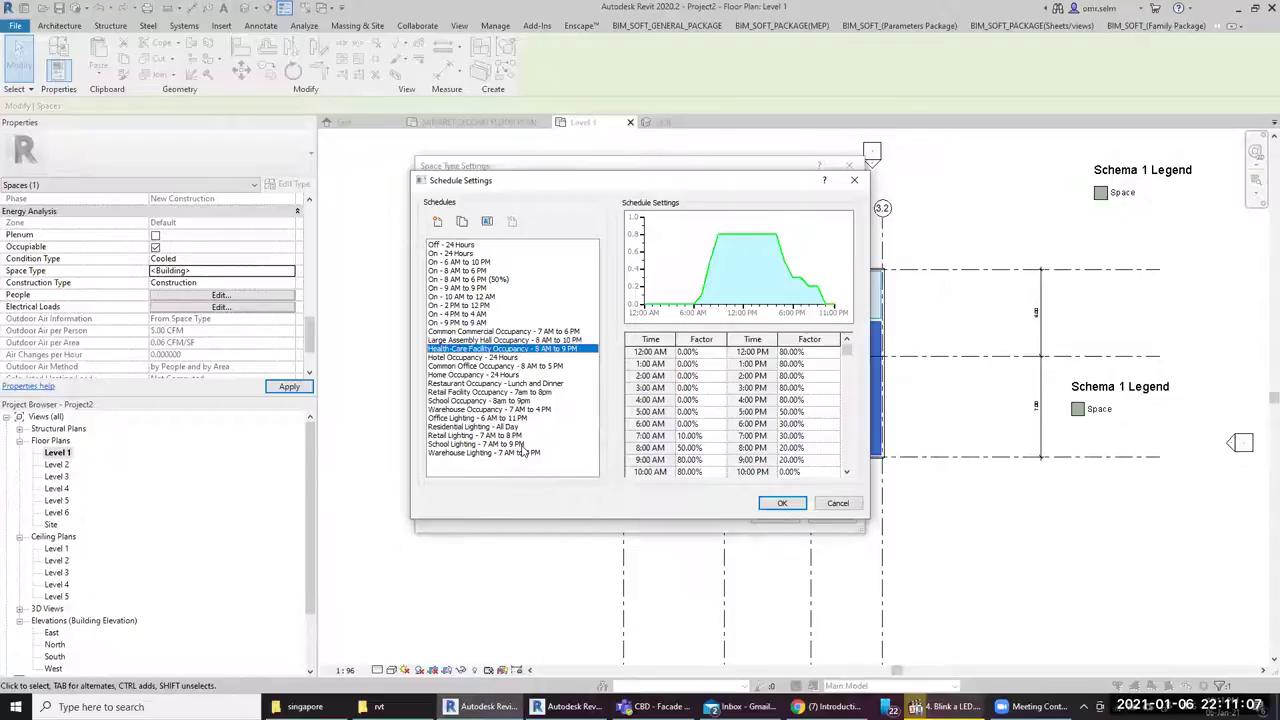
pyautogui.click(522, 444)
pyautogui.click(533, 454)
pyautogui.click(535, 418)
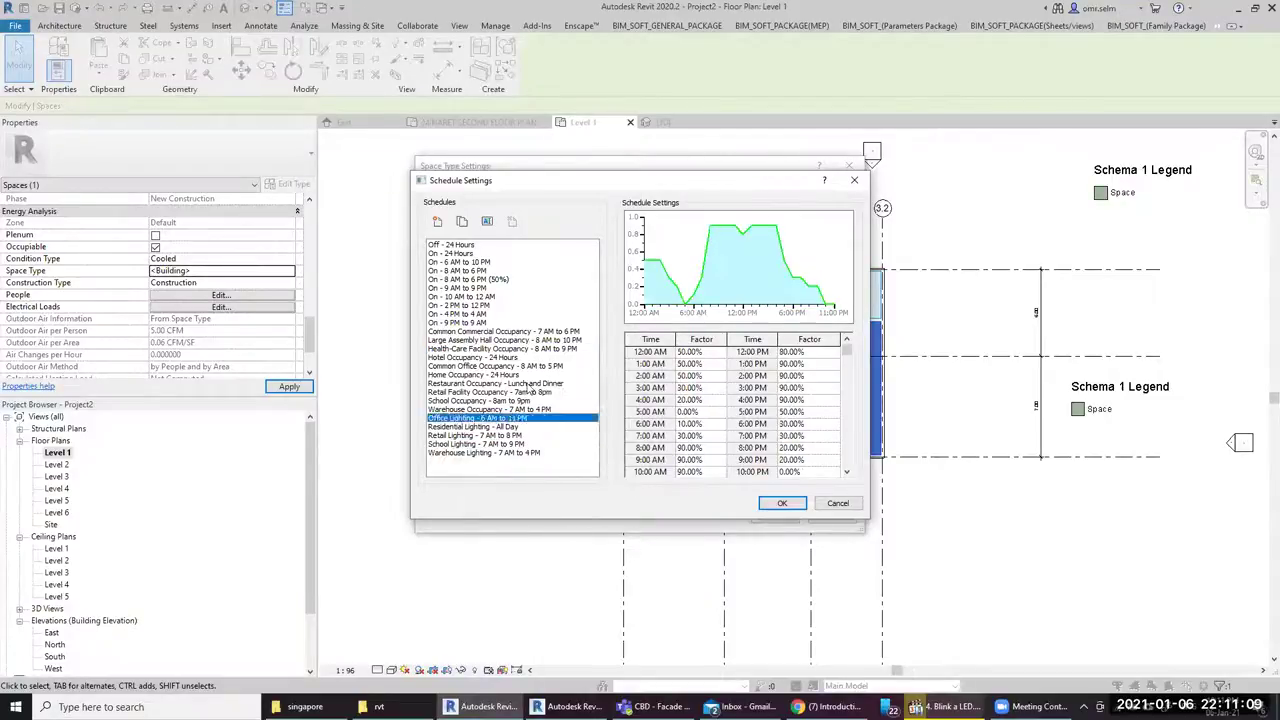
pyautogui.click(520, 383)
# Compare the Retail, Warehouse and School Lighting schedules, then cancel out of Schedule Settings
pyautogui.click(515, 409)
pyautogui.click(505, 435)
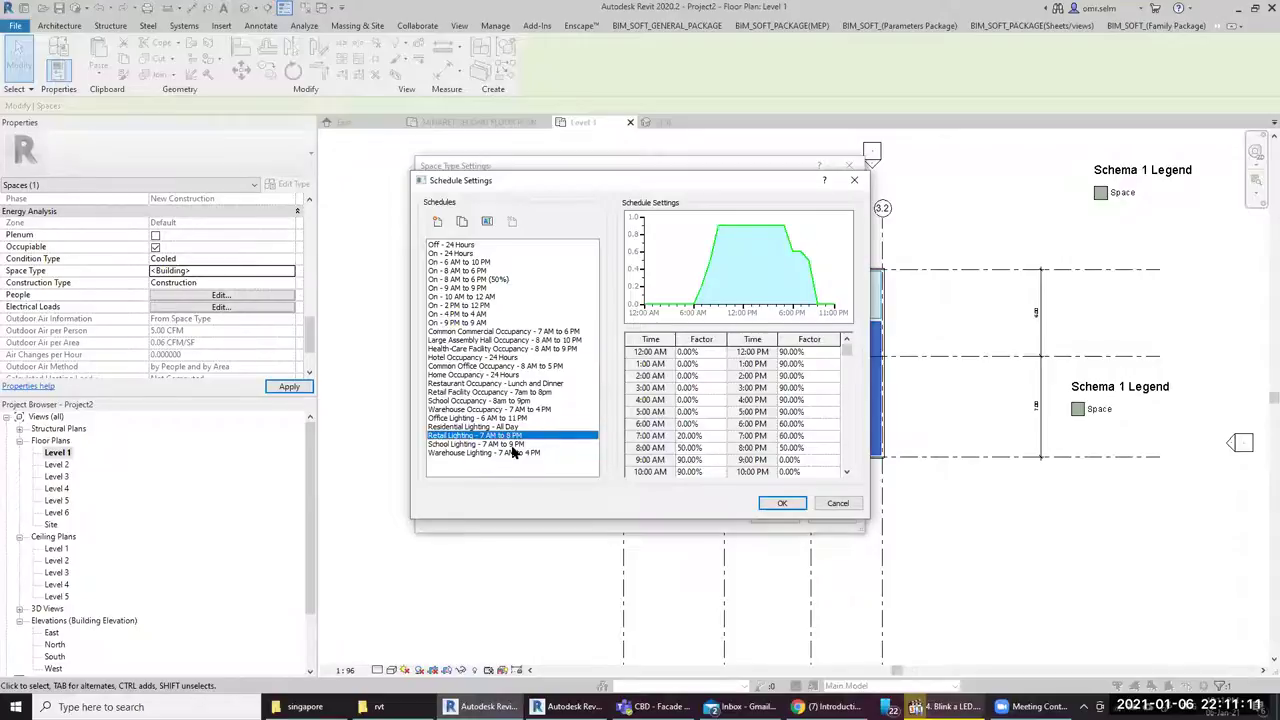
pyautogui.click(511, 444)
pyautogui.click(514, 453)
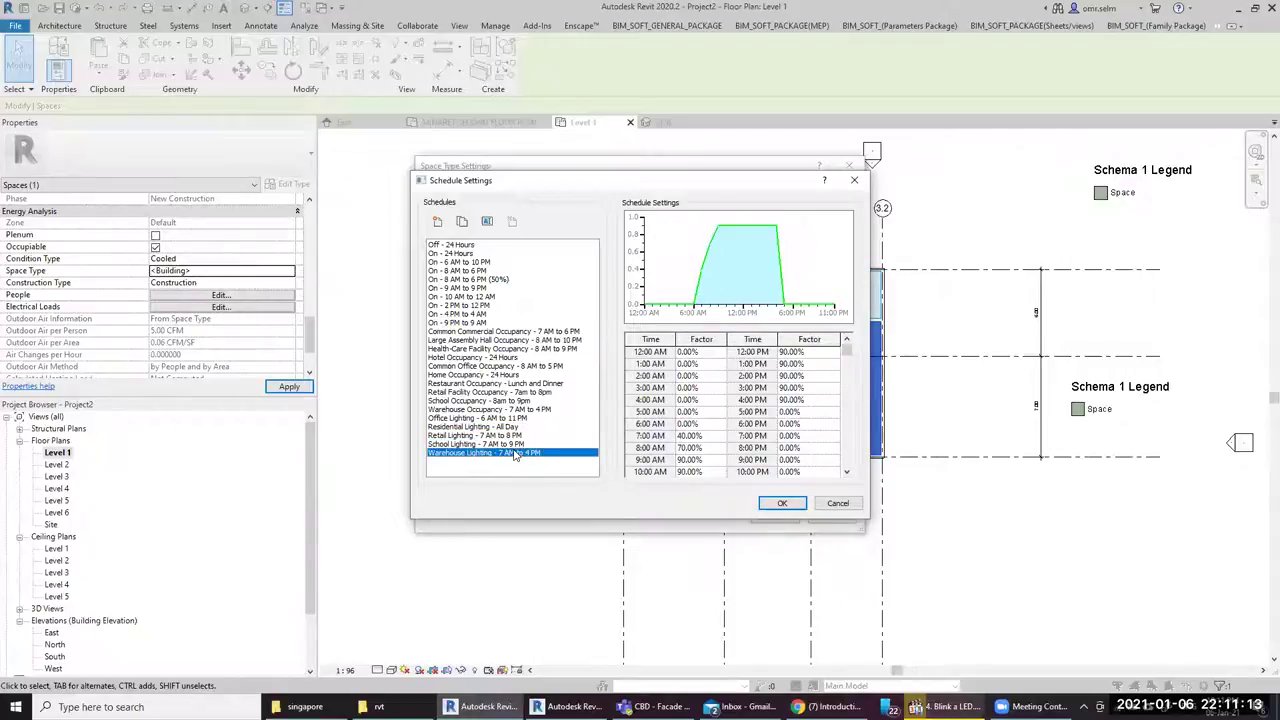
pyautogui.click(513, 444)
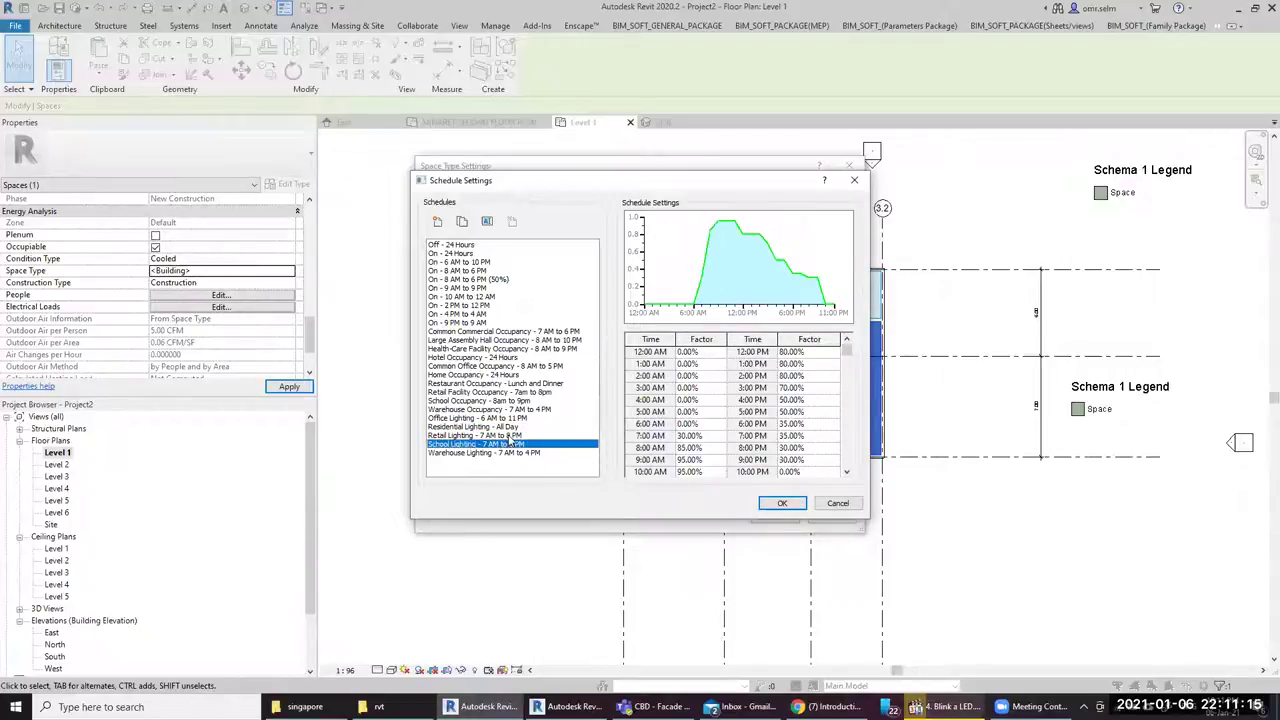
pyautogui.click(508, 436)
pyautogui.click(837, 503)
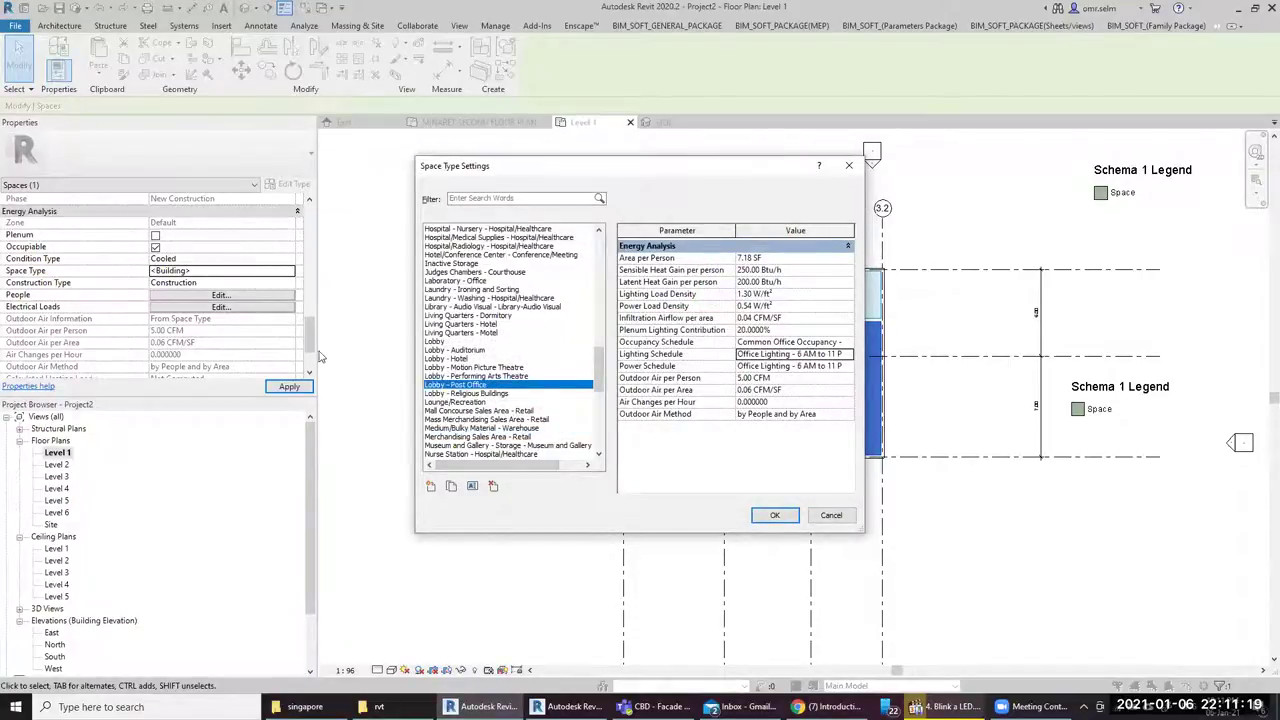
# Cancel Space Type Settings and open the space's Construction Type analysis properties
pyautogui.click(823, 518)
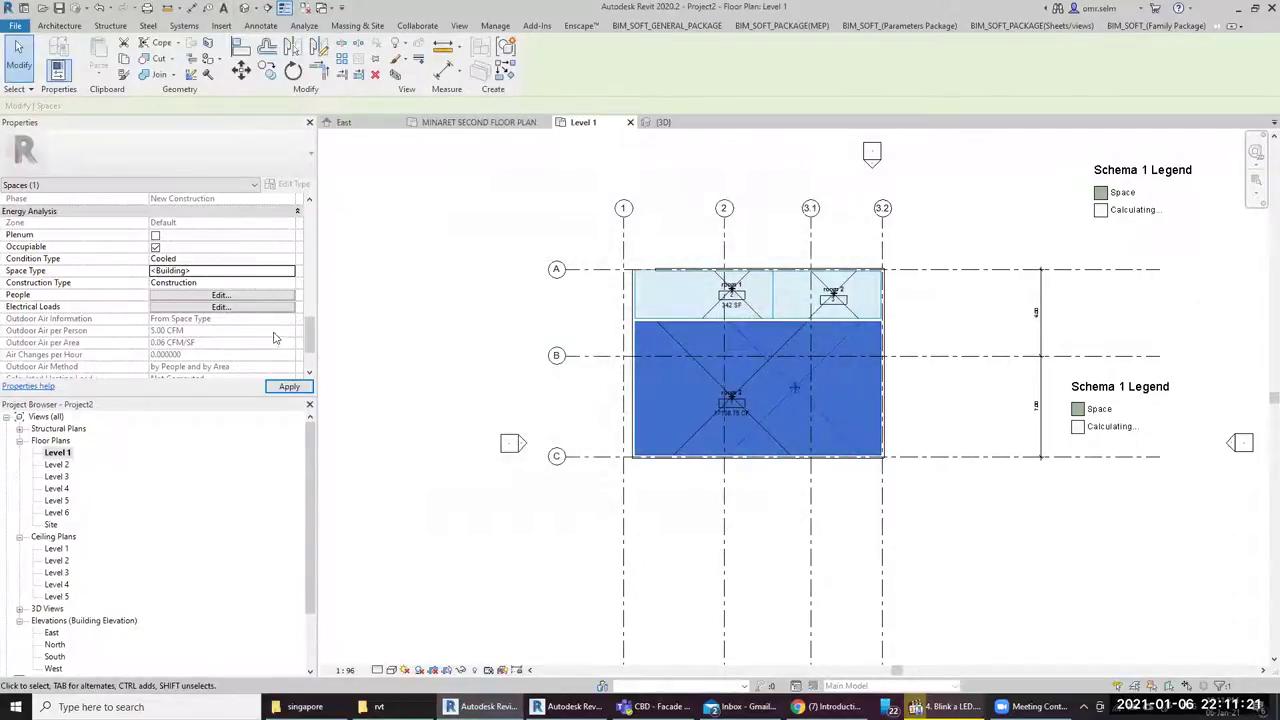
pyautogui.click(204, 284)
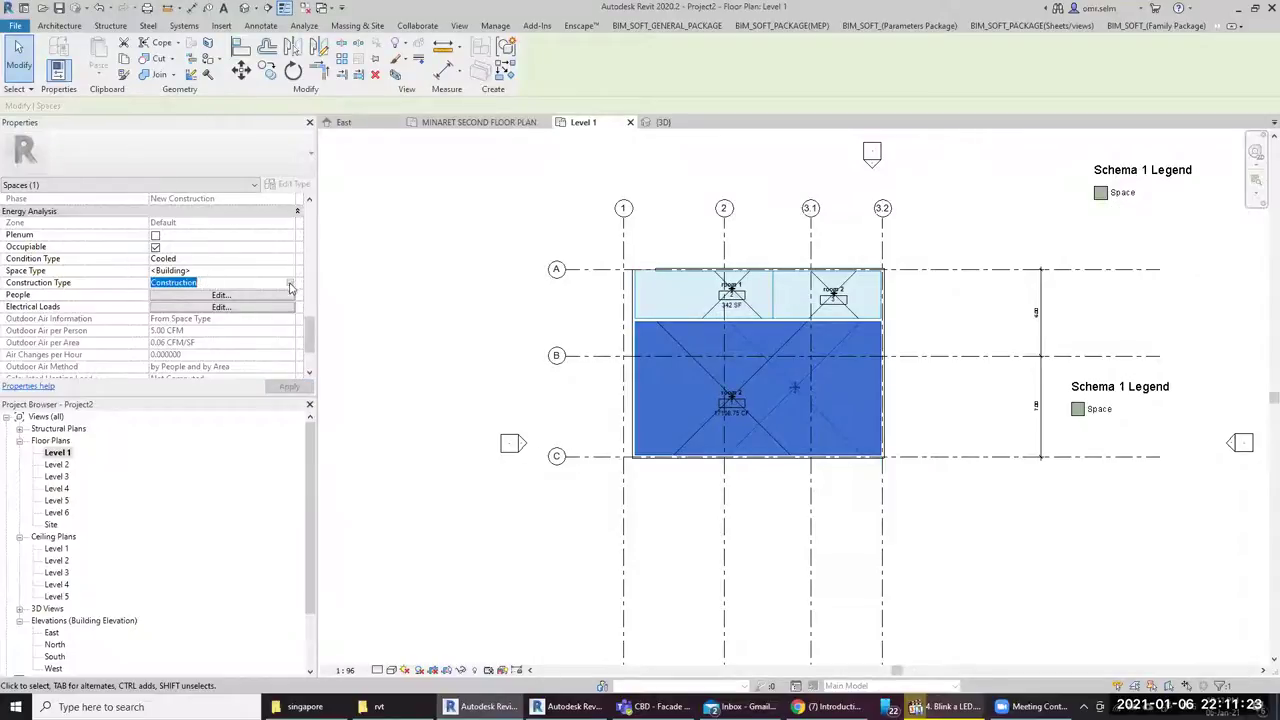
pyautogui.click(290, 283)
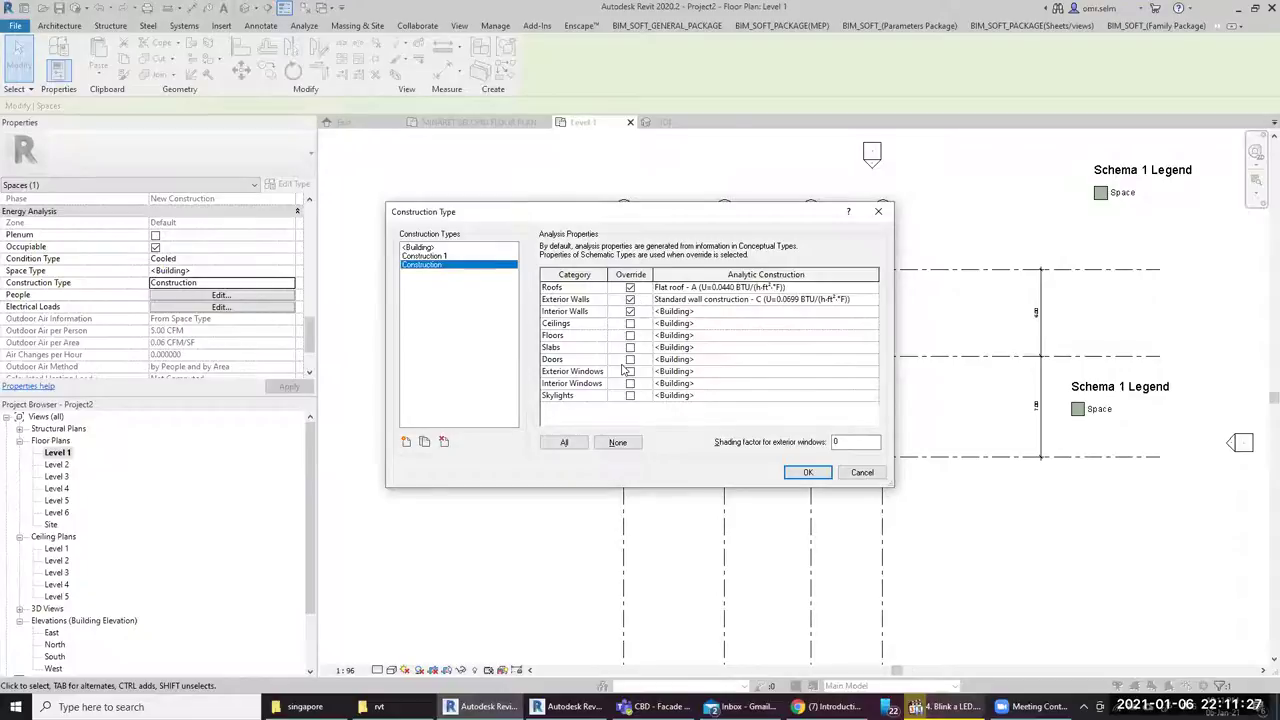
# Try the 'Wood blocks, screed, 6 in concrete' ceiling construction, then discard the change
pyautogui.click(872, 328)
pyautogui.click(872, 323)
pyautogui.scroll(-3, 791, 378)
pyautogui.scroll(-3, 791, 378)
pyautogui.click(766, 364)
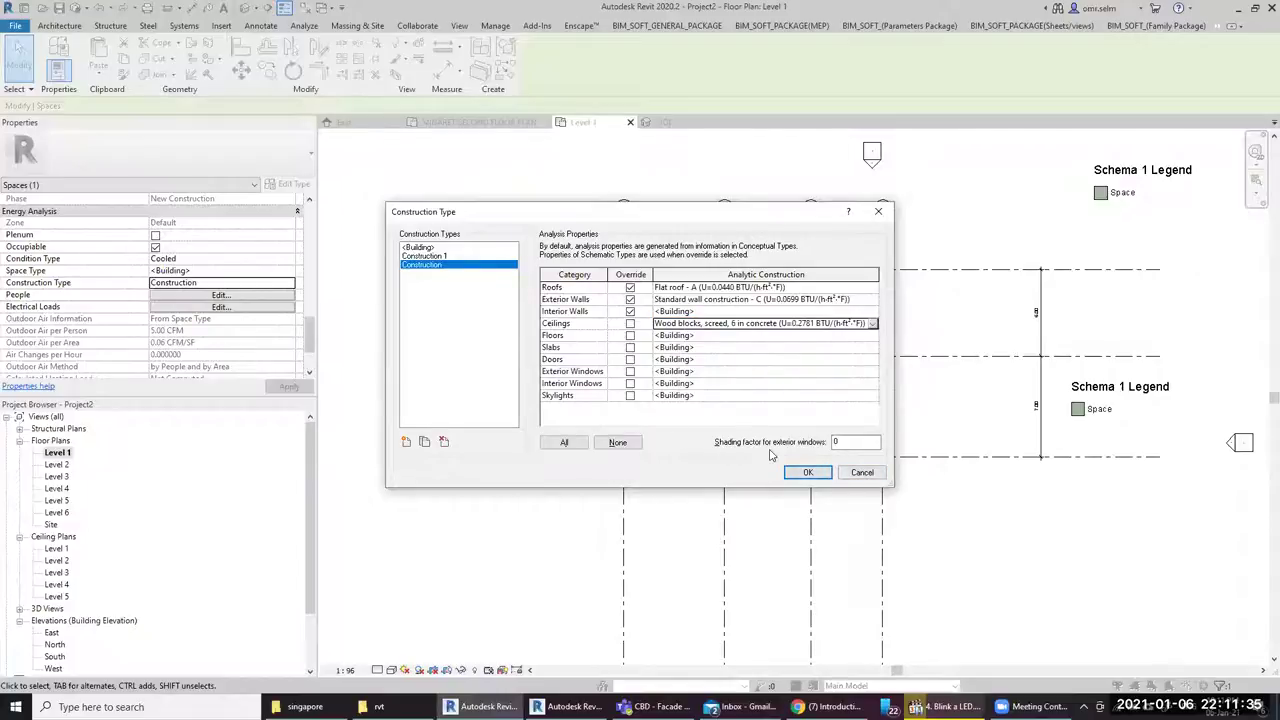
pyautogui.click(854, 476)
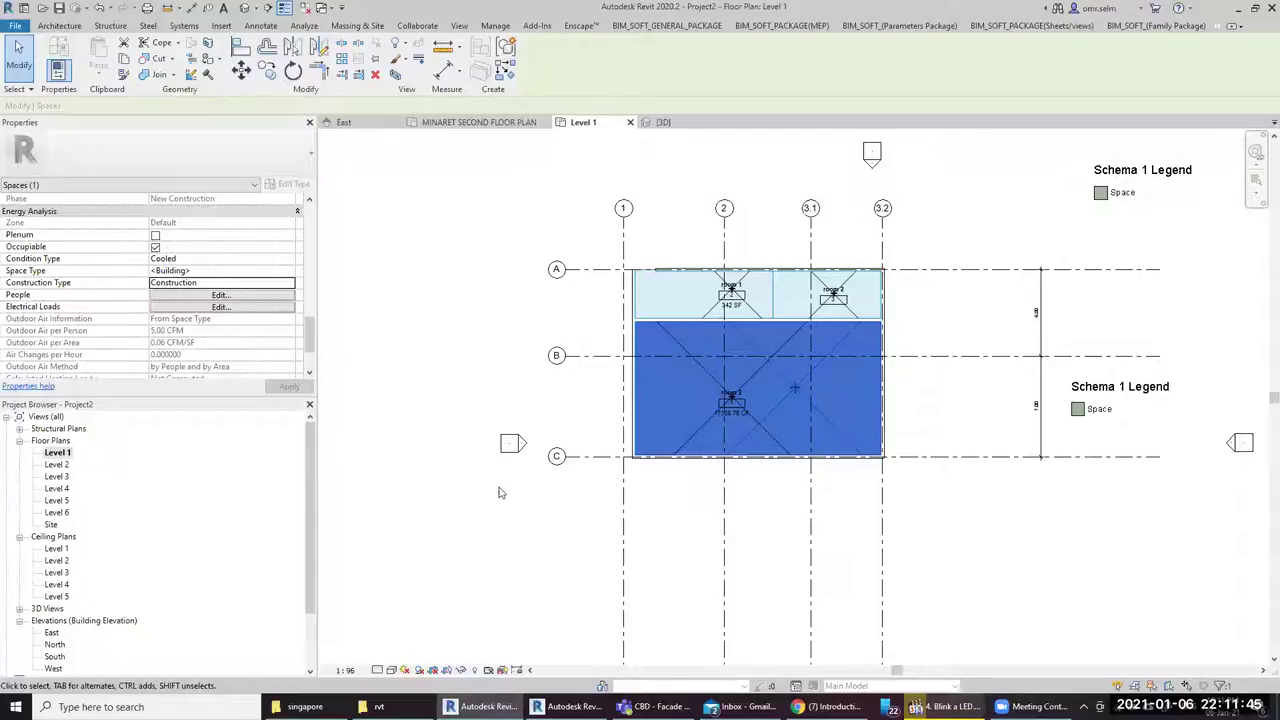
# Deselect the space, browse the Architecture and Systems tools, then start Insert > Import CAD
pyautogui.click(529, 544)
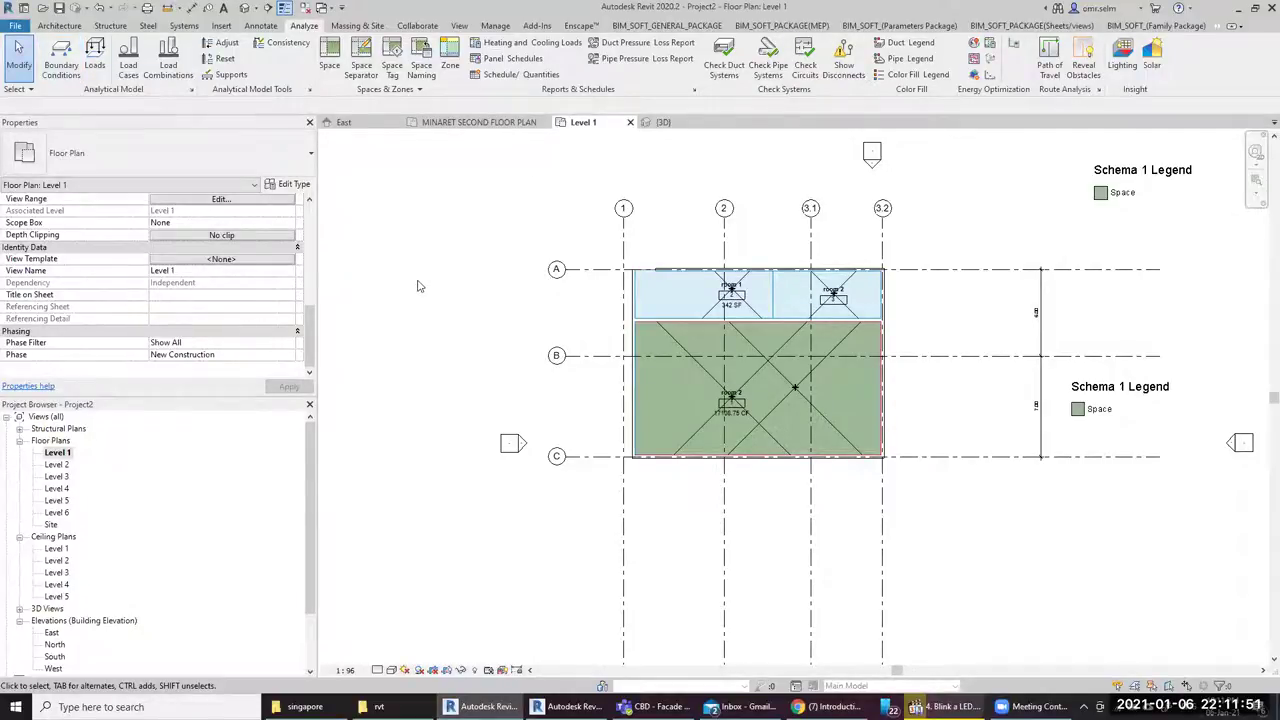
pyautogui.click(52, 25)
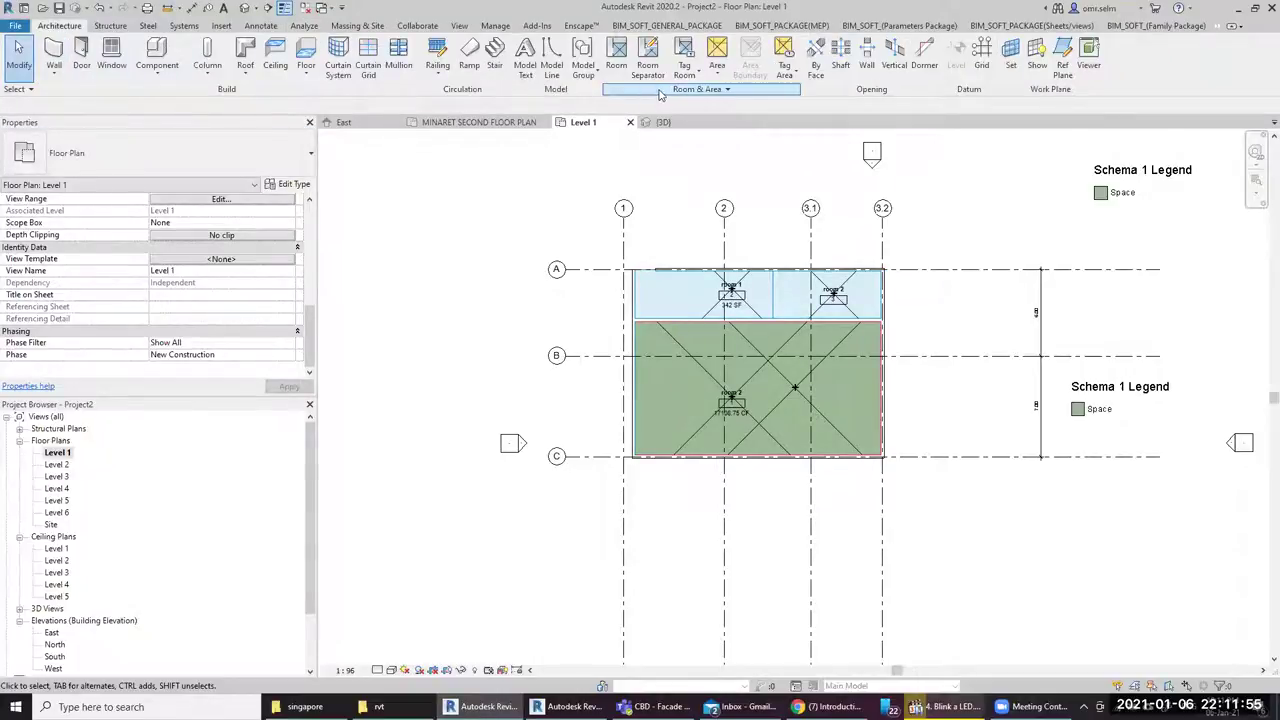
pyautogui.scroll(-1, 245, 70)
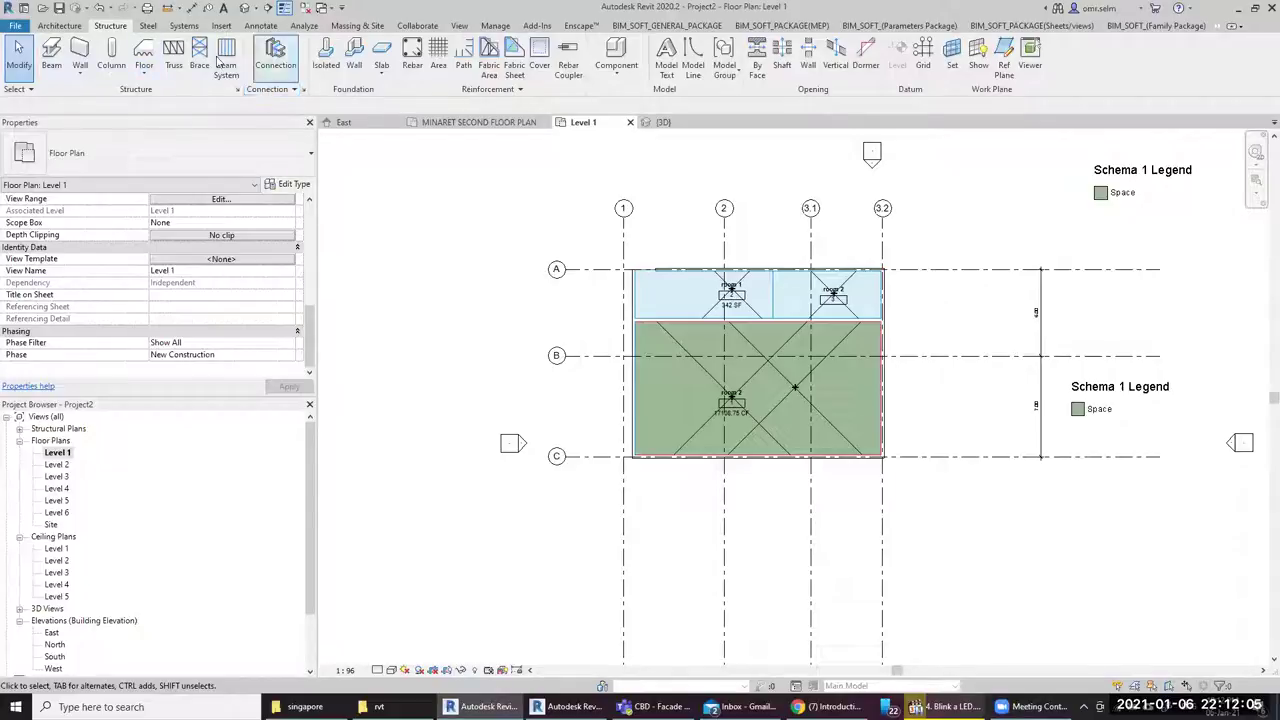
pyautogui.click(184, 26)
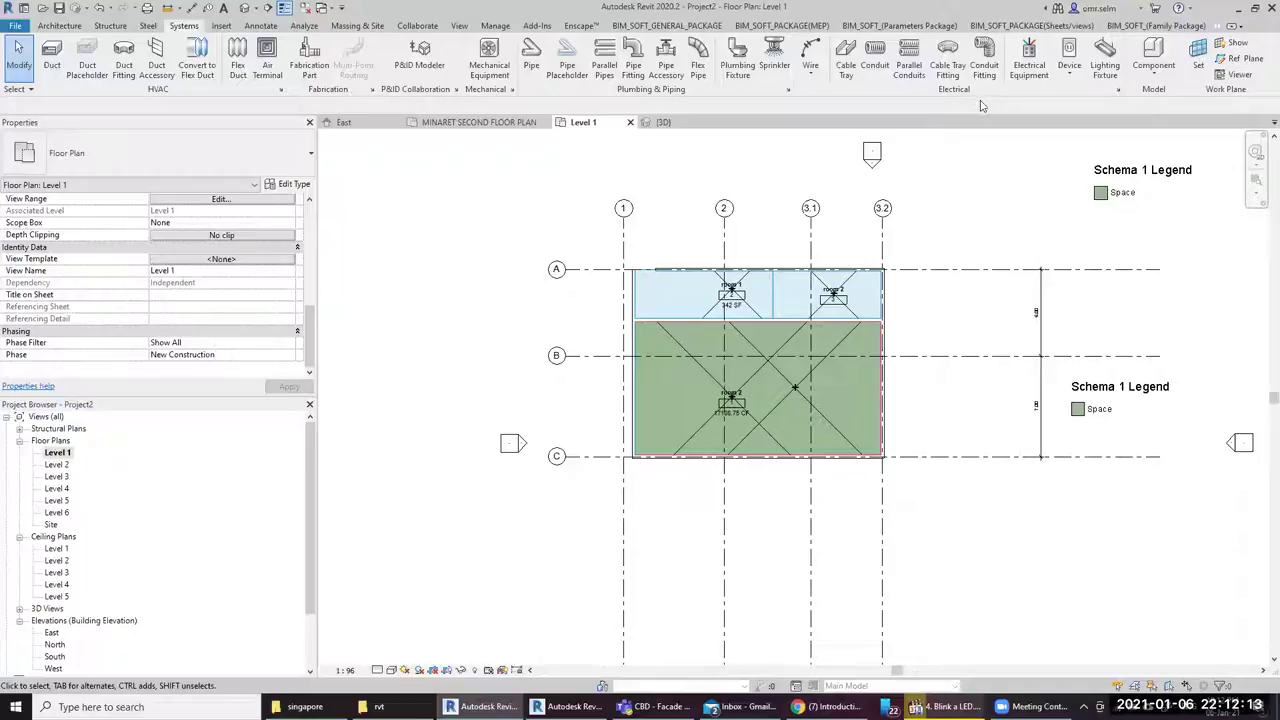
pyautogui.click(220, 27)
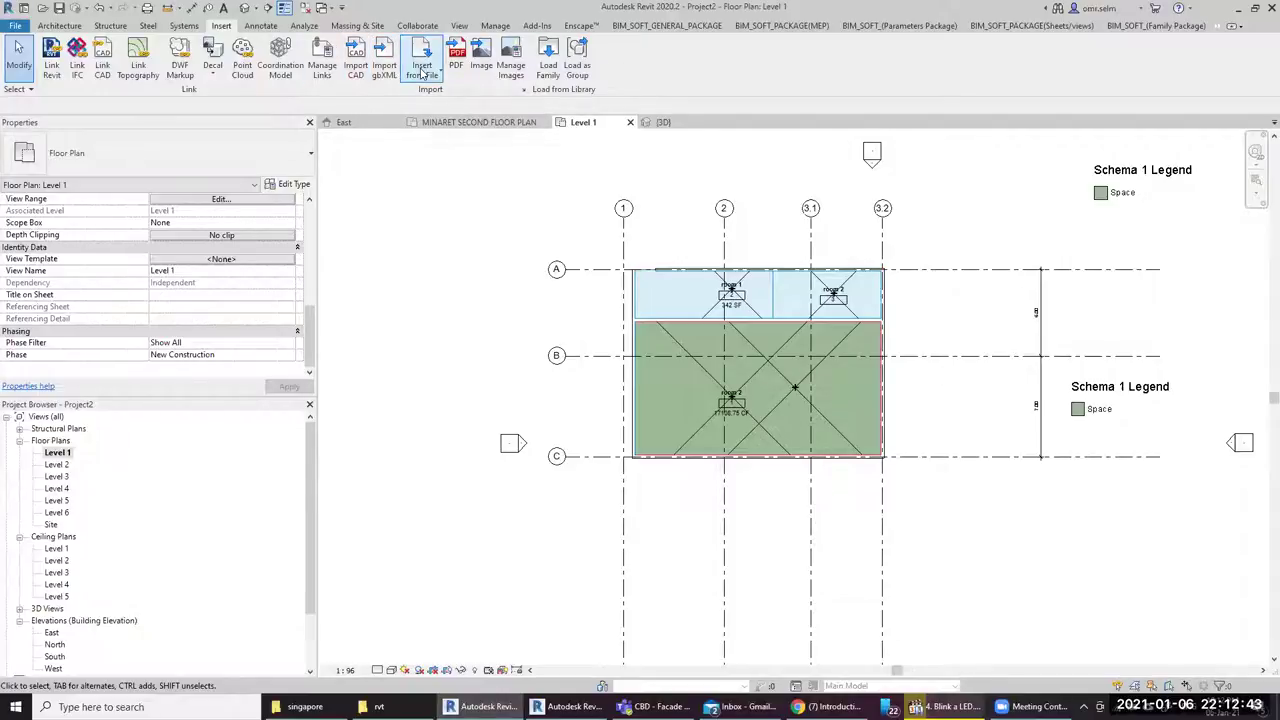
pyautogui.click(357, 62)
# Set Files of type to SketchUp Files (*.skp), then cancel without importing
pyautogui.click(636, 442)
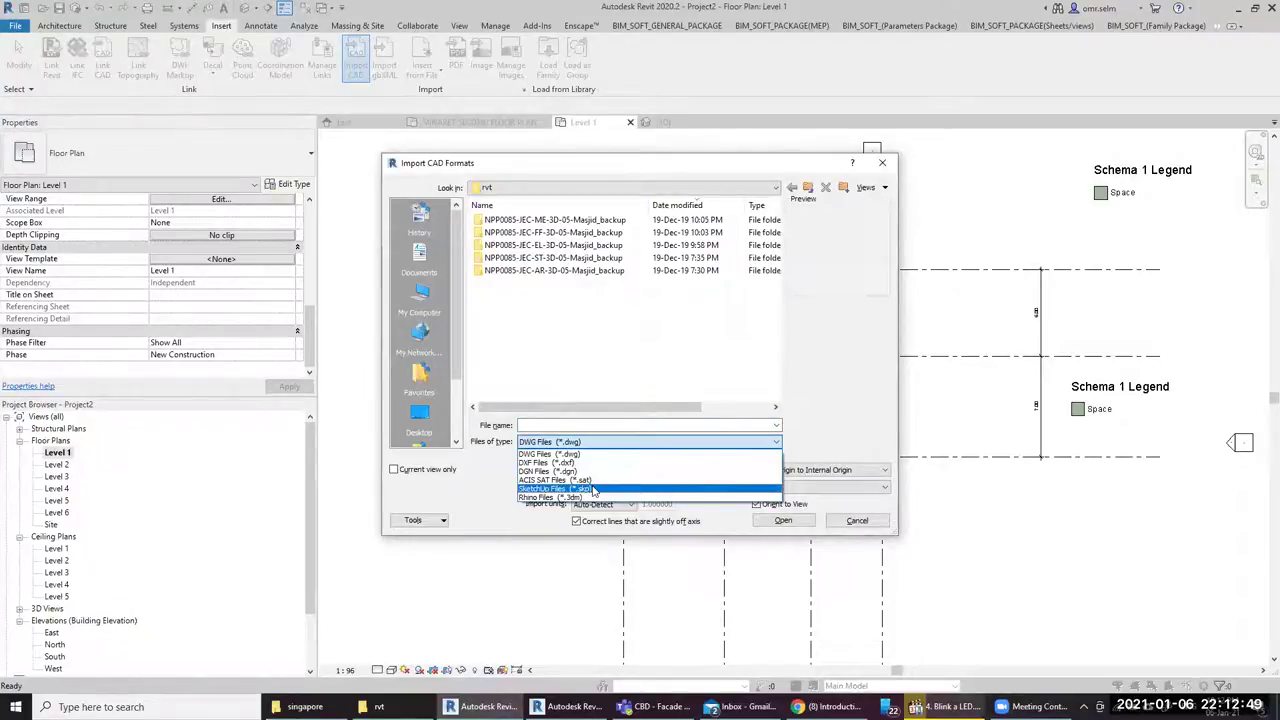
pyautogui.click(594, 490)
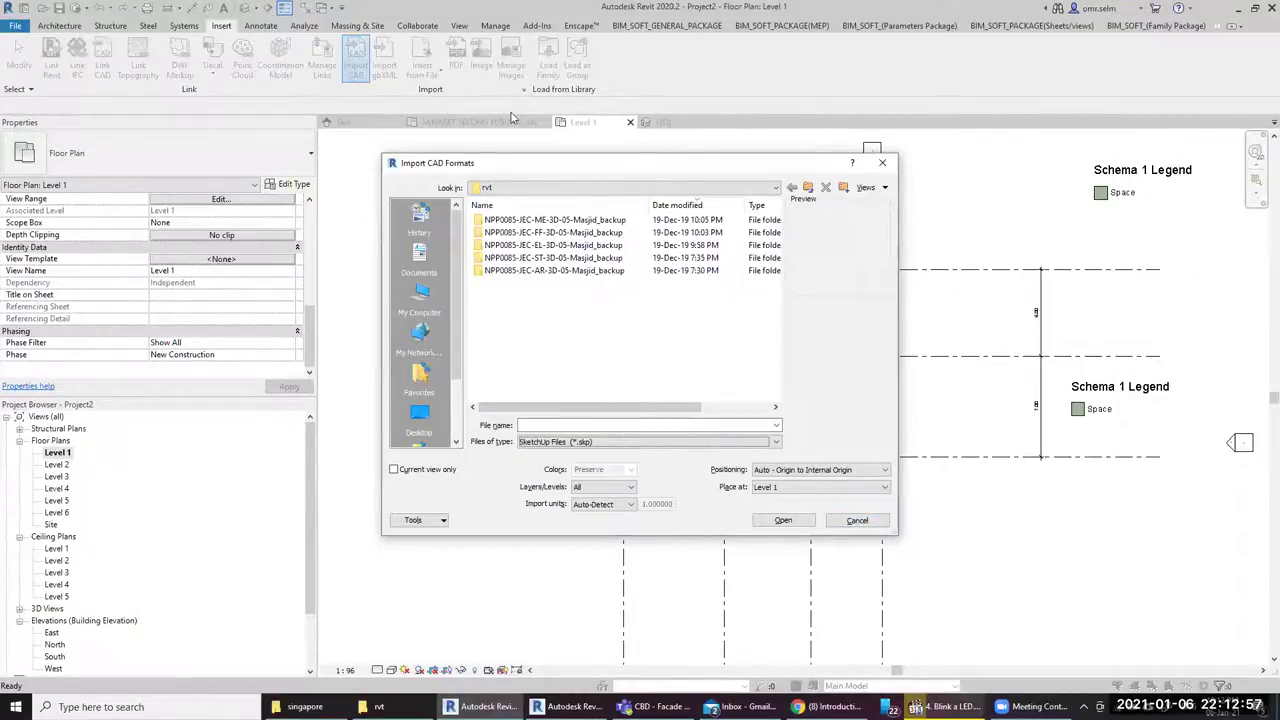
pyautogui.click(883, 162)
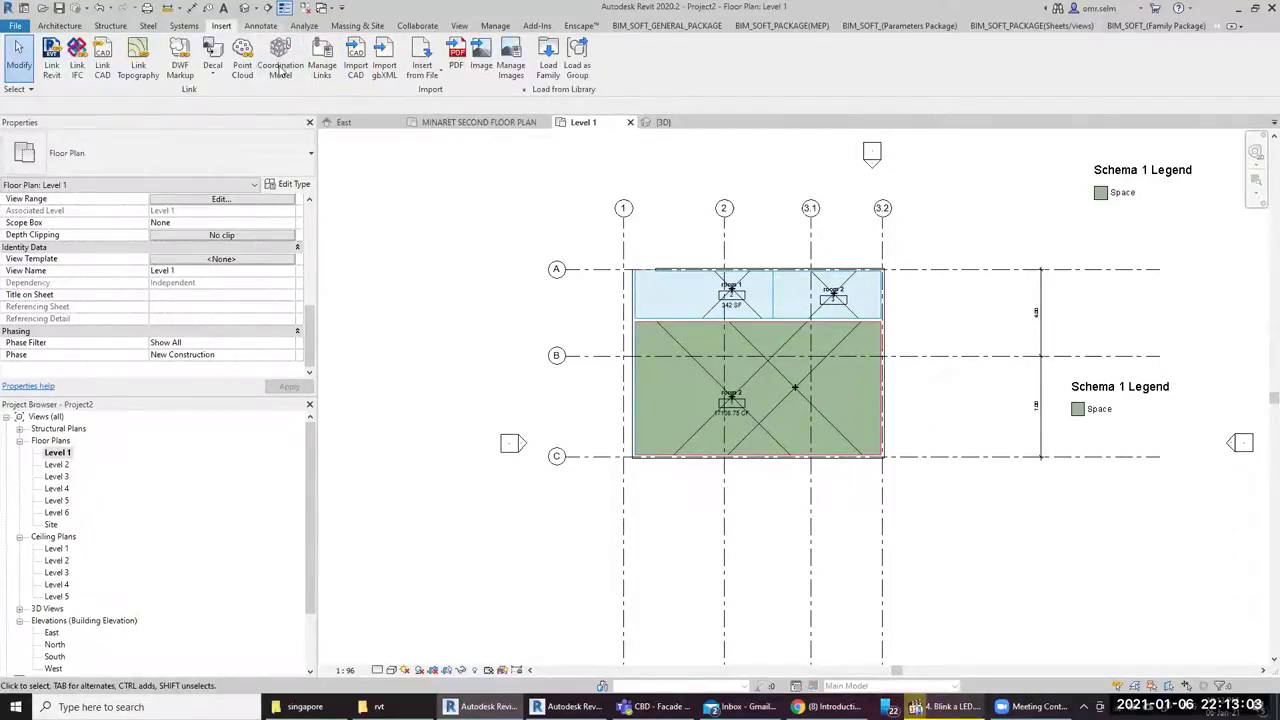
# Draw a rectangular revision cloud around the Level 1 spaces down to grid C and finish it
pyautogui.click(261, 25)
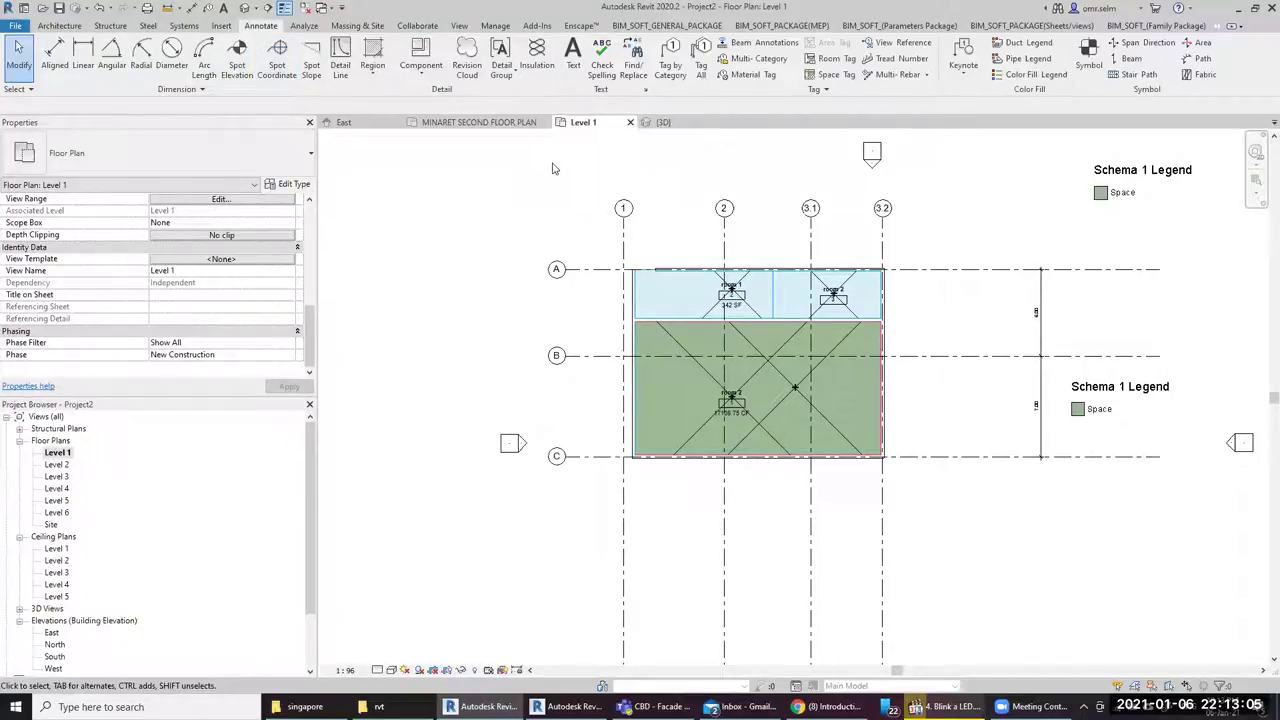
pyautogui.moveTo(838, 265); pyautogui.dragTo(614, 280, button='middle')
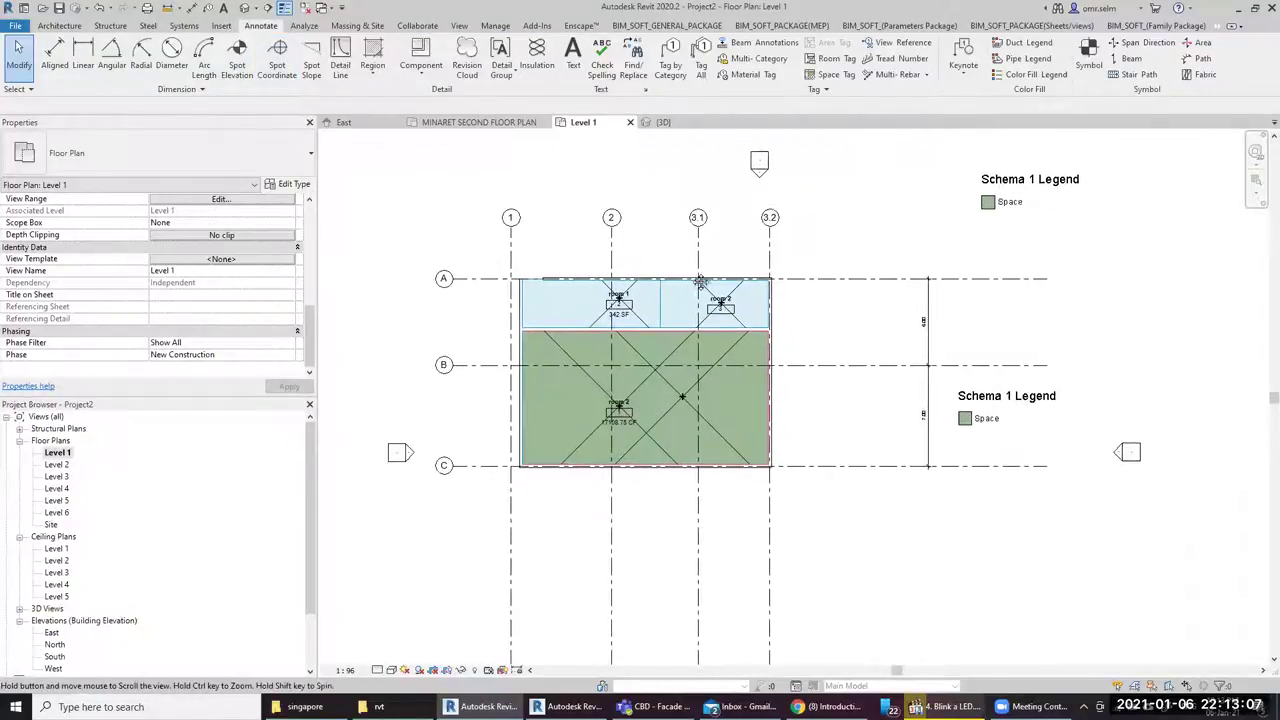
pyautogui.click(467, 66)
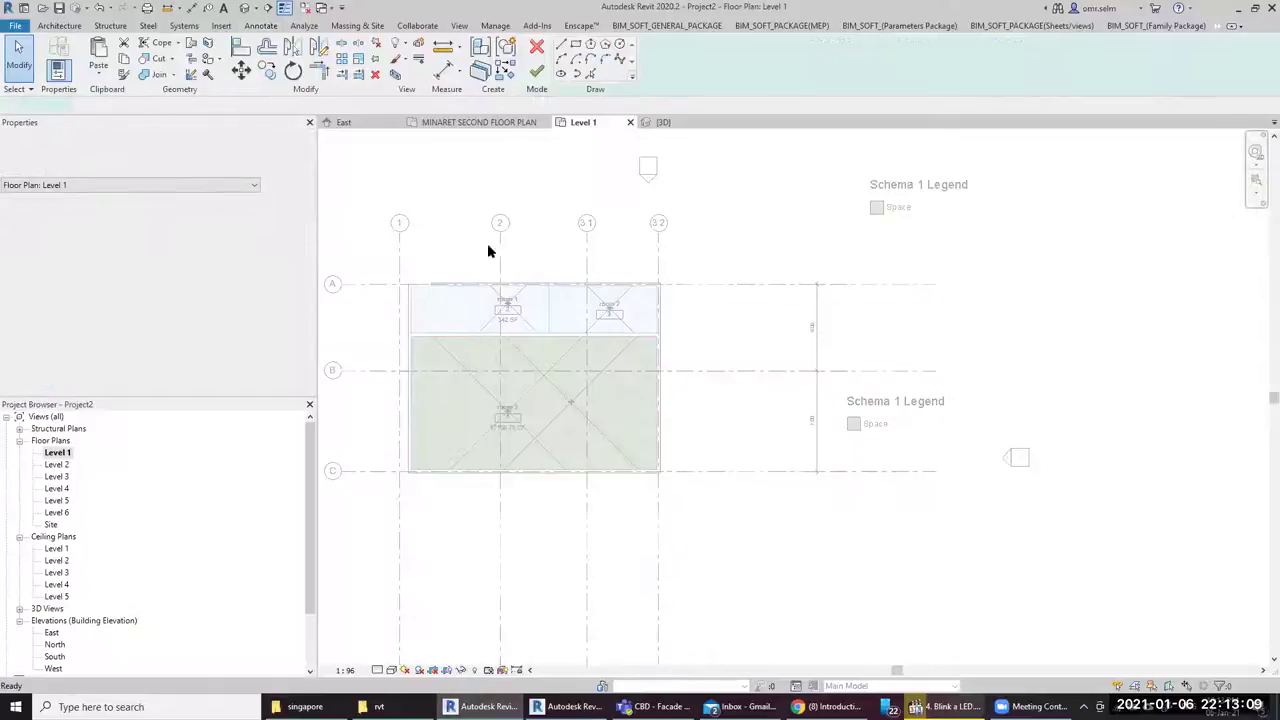
pyautogui.click(448, 251)
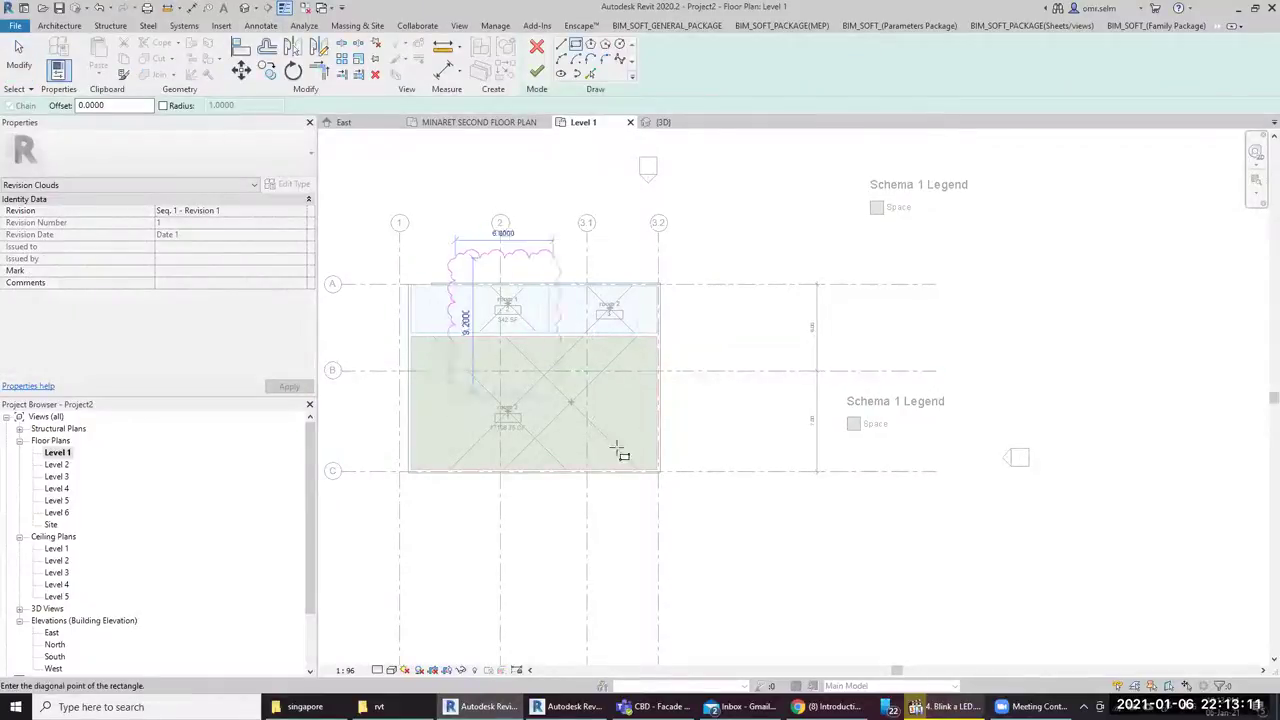
pyautogui.click(712, 520)
pyautogui.click(536, 71)
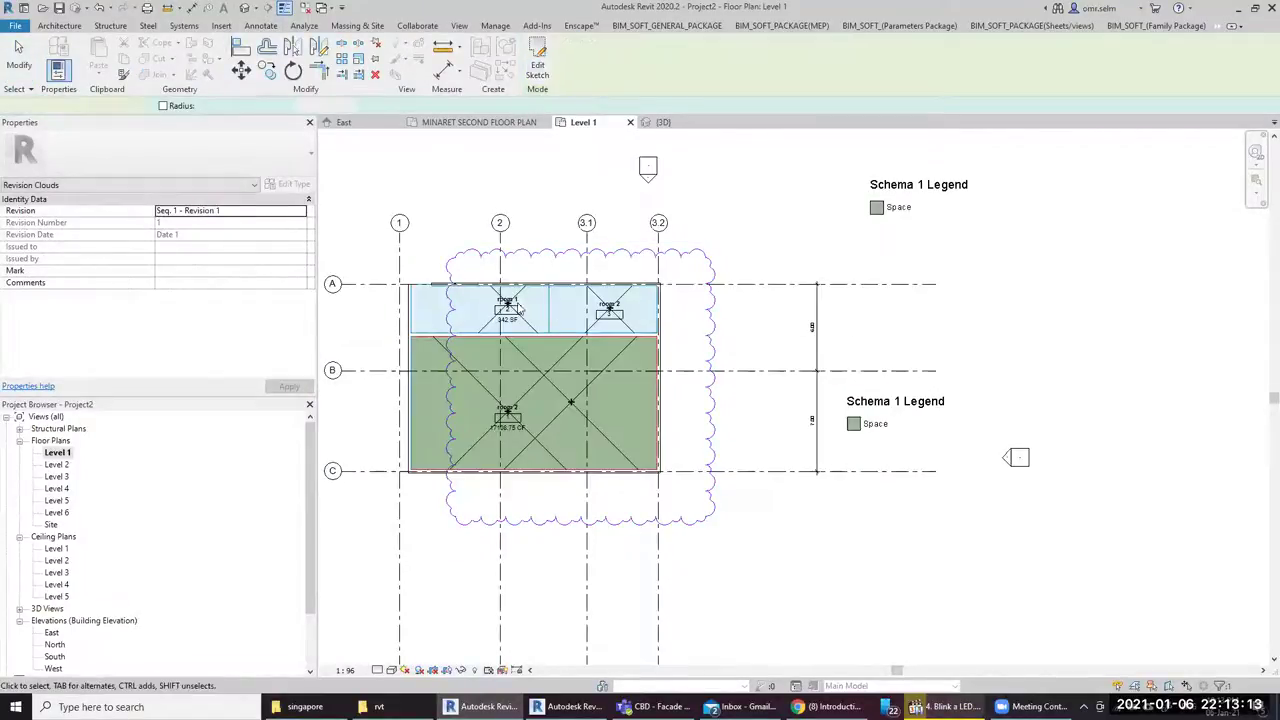
pyautogui.click(262, 26)
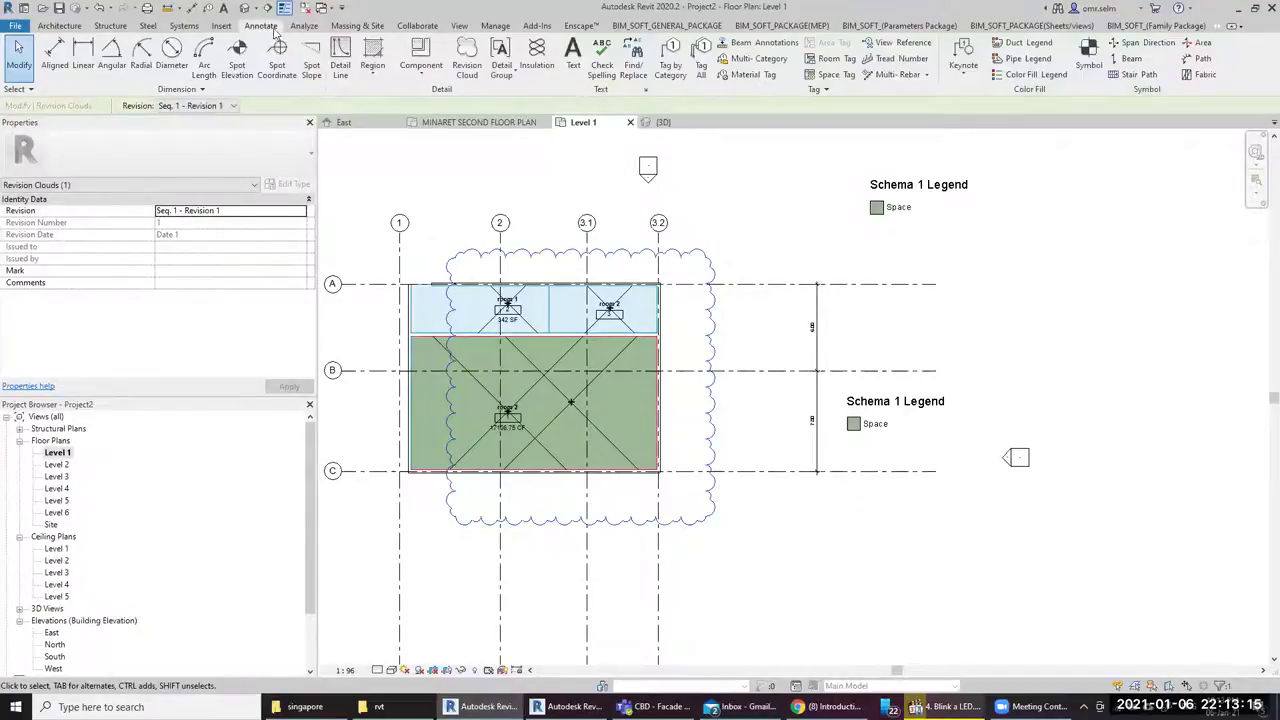
pyautogui.click(296, 27)
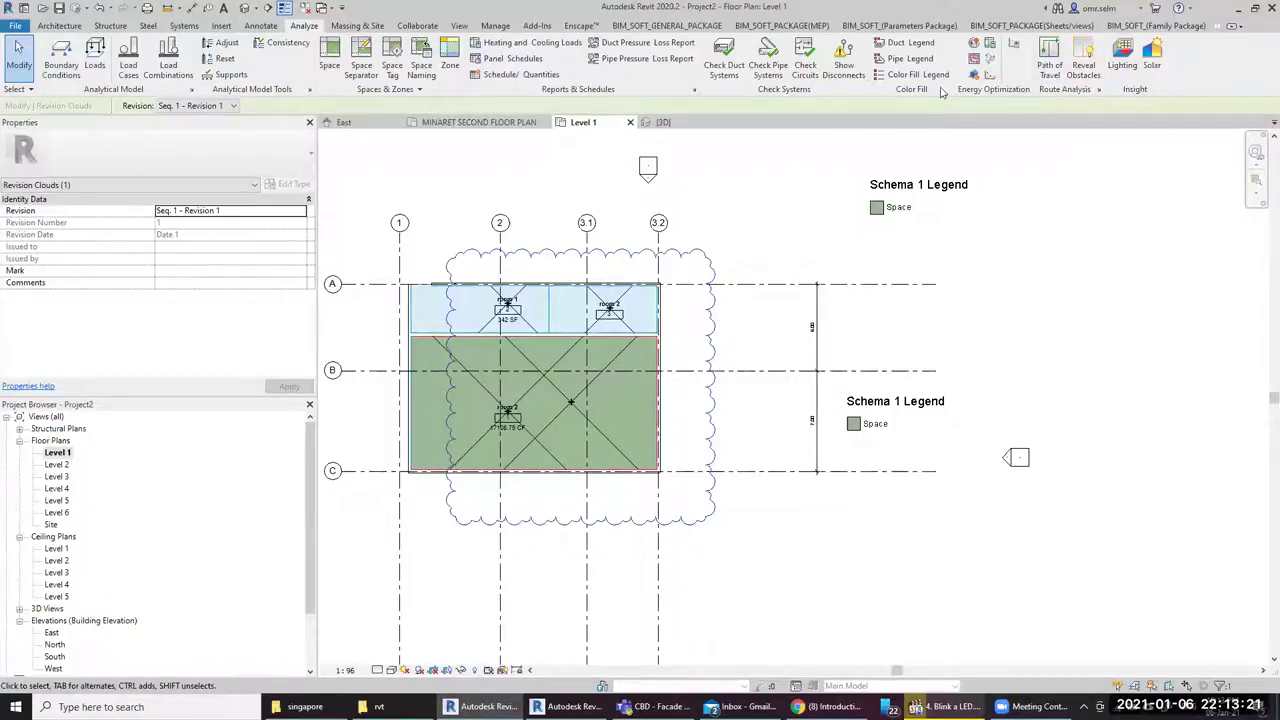
# Start a new in-place mass with the default name and switch to the 3D view
pyautogui.click(360, 27)
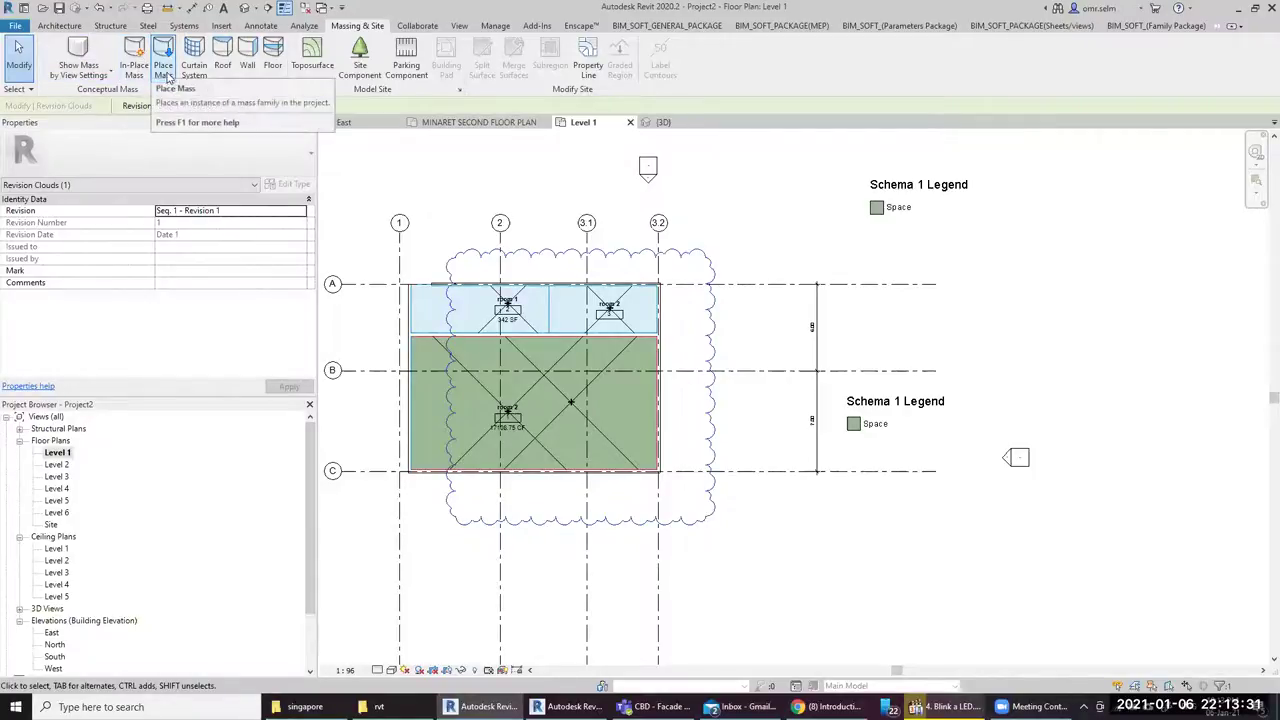
pyautogui.click(148, 63)
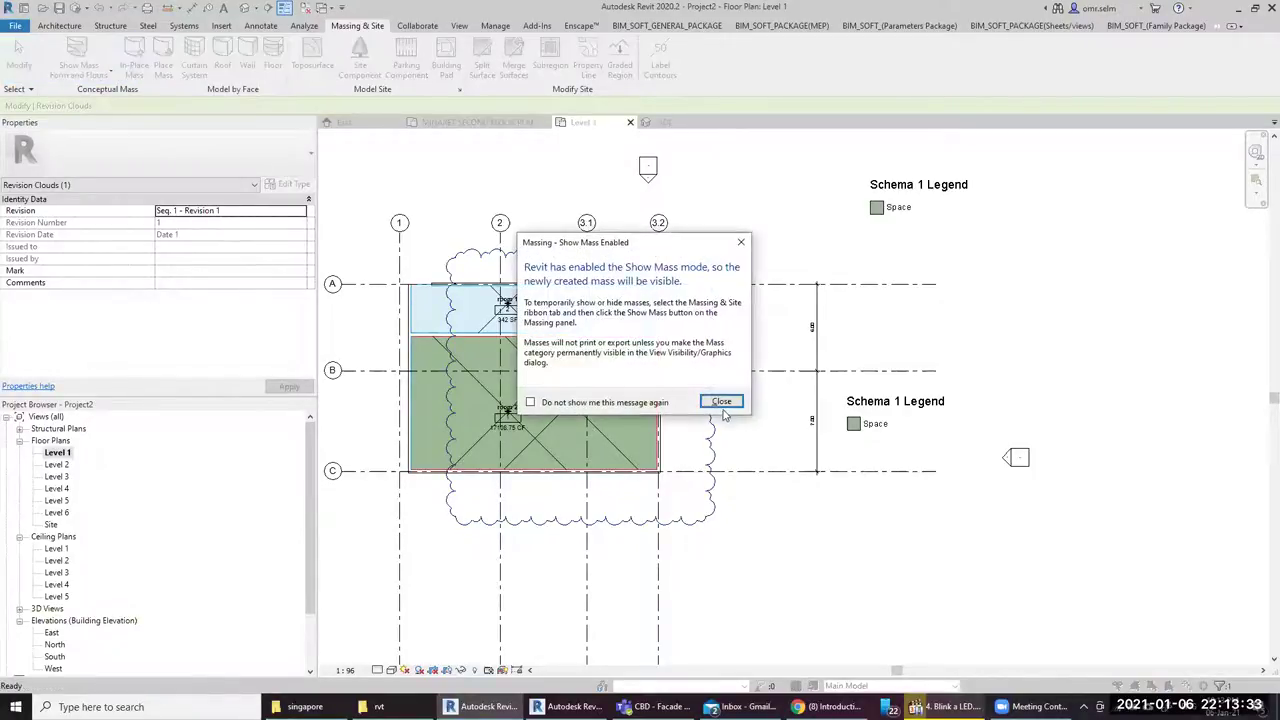
pyautogui.click(722, 402)
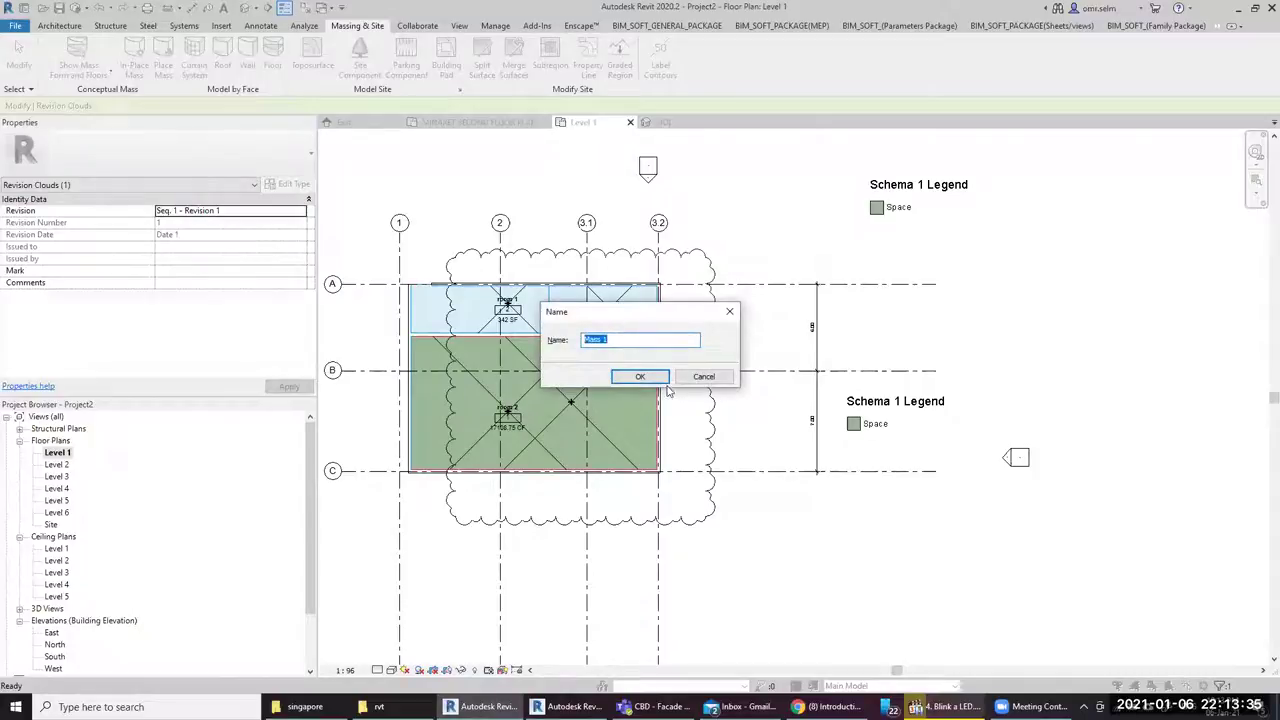
pyautogui.click(640, 376)
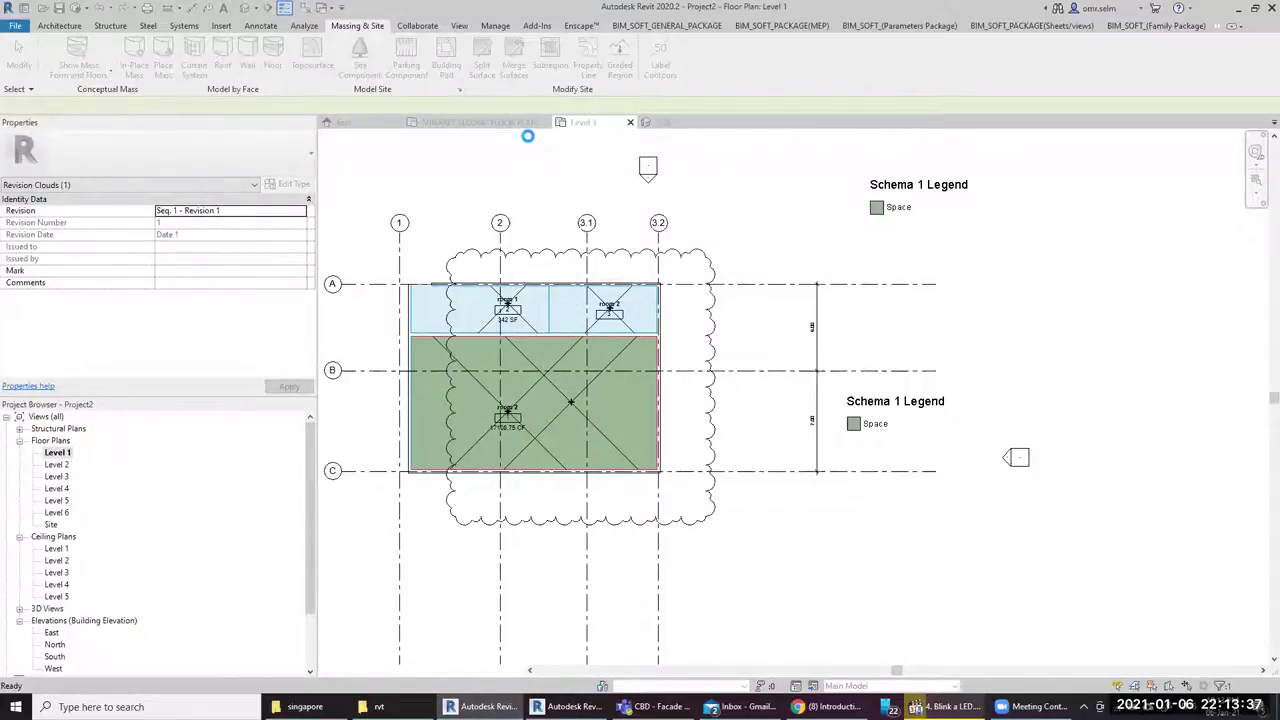
pyautogui.click(668, 122)
# Sketch a rectangle of model lines on the work plane to form a box
pyautogui.click(188, 58)
pyautogui.scroll(-4, 668, 451)
pyautogui.moveTo(840, 572); pyautogui.dragTo(694, 349, button='middle')
pyautogui.click(690, 335)
pyautogui.click(738, 522)
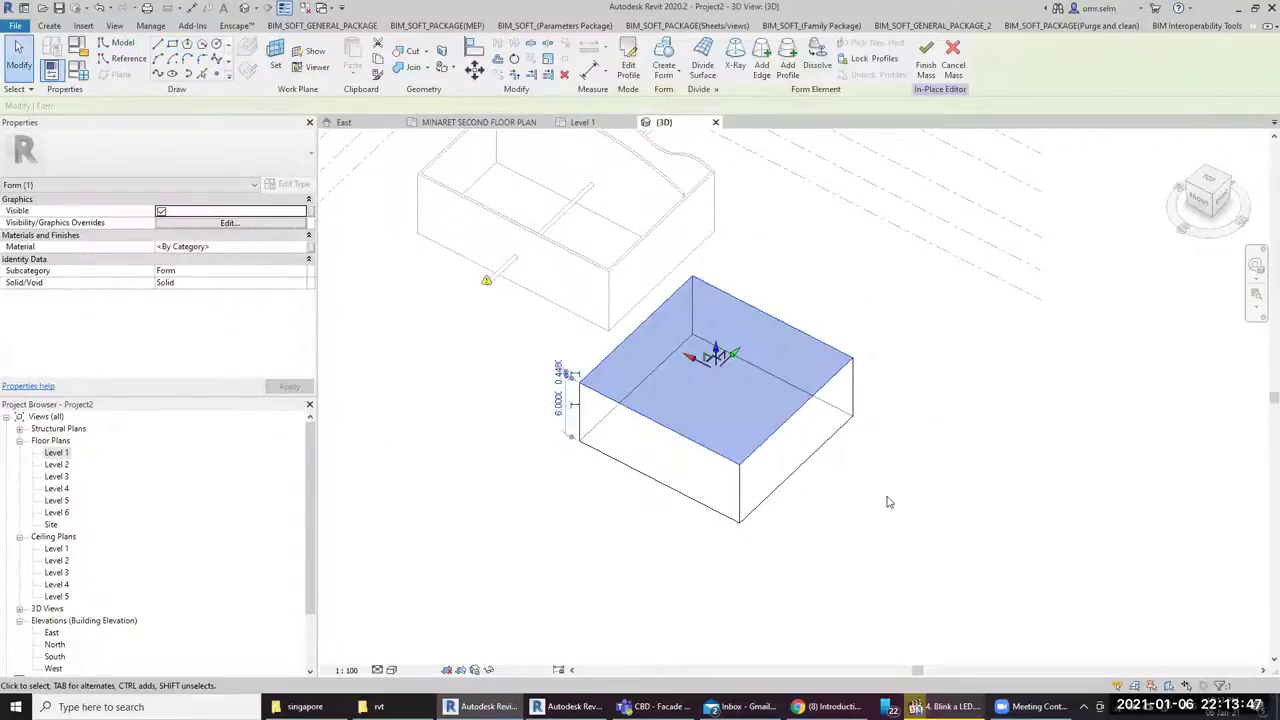
# Slope a side face outward, lengthen the form to about 32.2421, and finish the mass
pyautogui.click(860, 470)
pyautogui.click(805, 412)
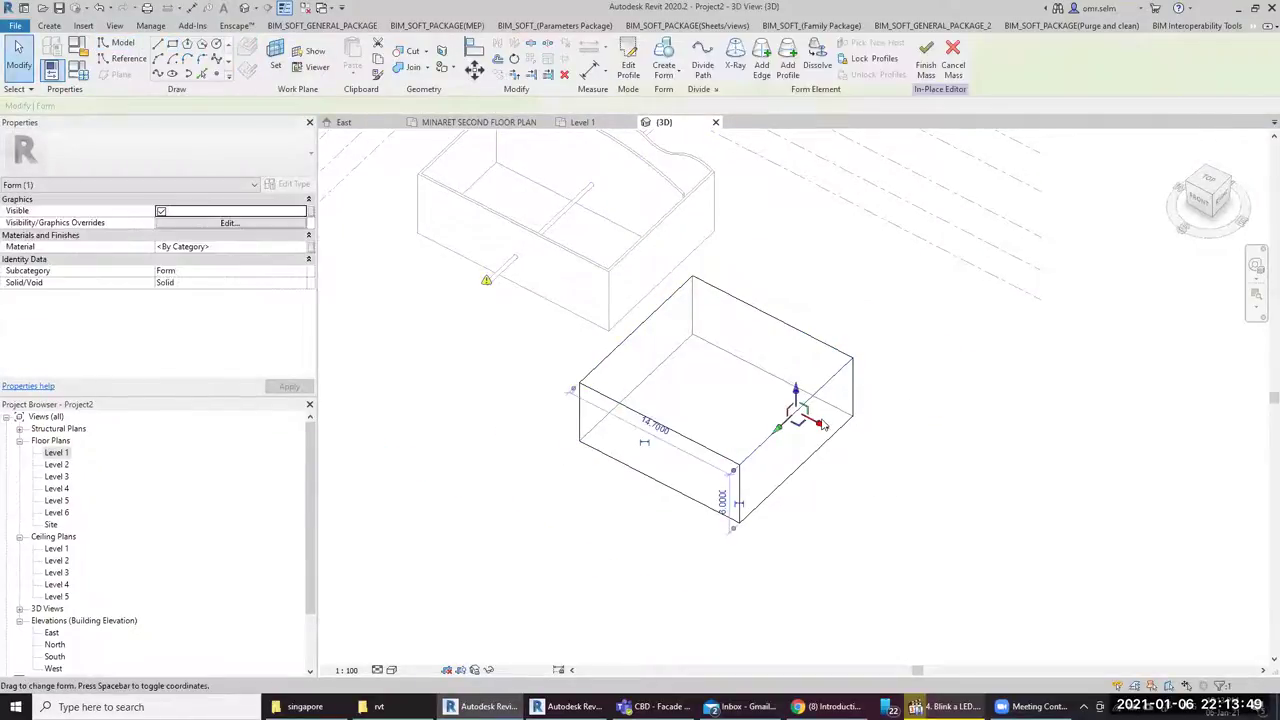
pyautogui.moveTo(823, 425); pyautogui.dragTo(880, 455)
pyautogui.click(734, 490)
pyautogui.moveTo(702, 472); pyautogui.dragTo(520, 585)
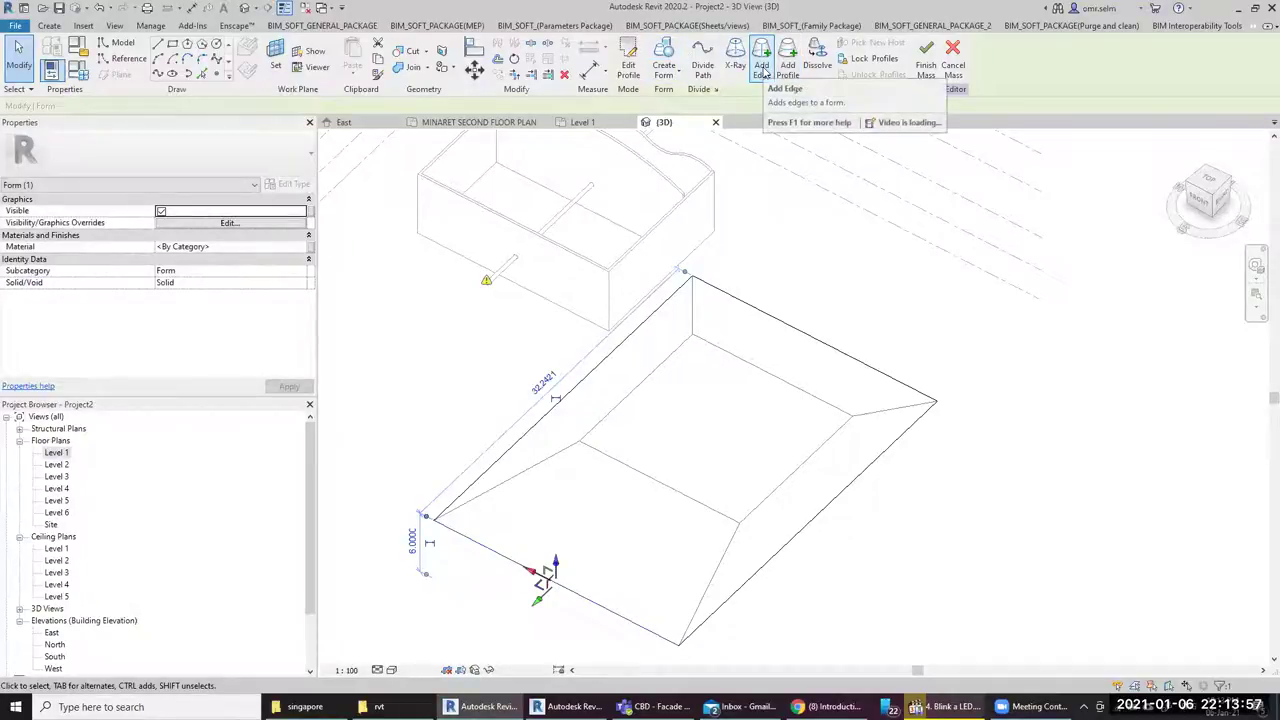
pyautogui.click(762, 68)
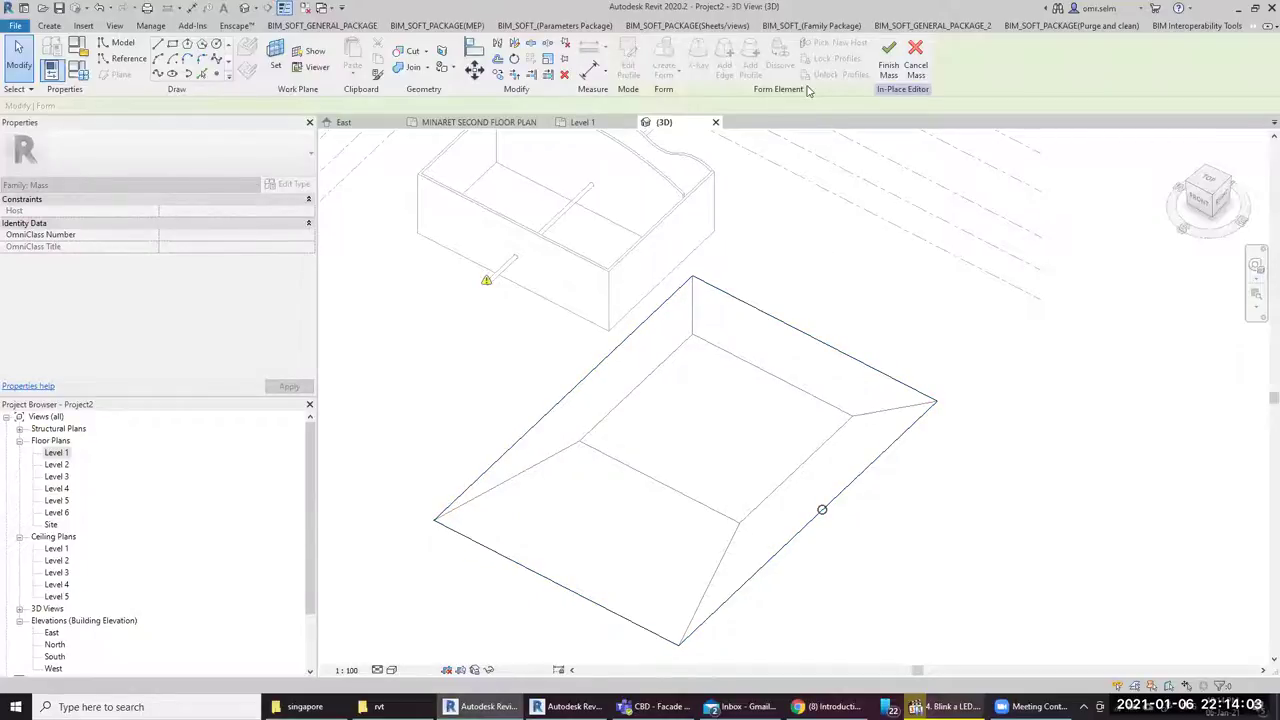
pyautogui.click(887, 68)
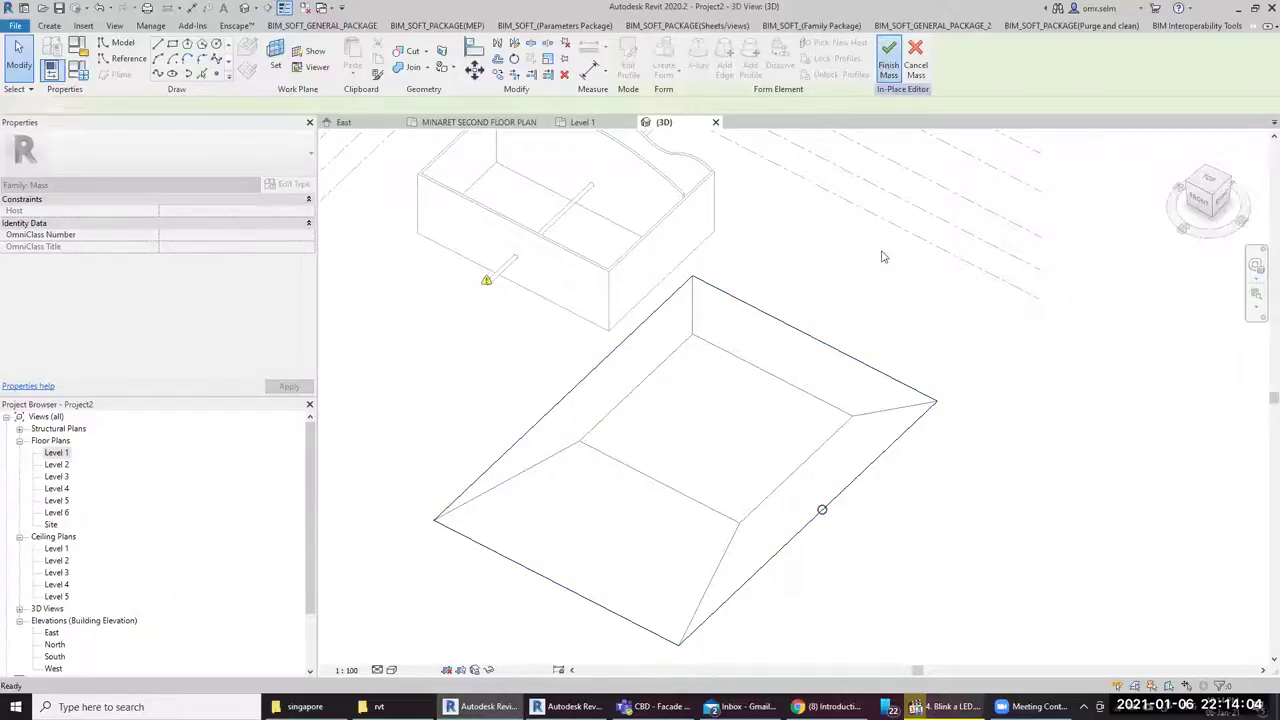
# Stretch the mass's top face up to Level 6
pyautogui.click(760, 471)
pyautogui.keyDown('shift'); pyautogui.moveTo(760, 471); pyautogui.dragTo(688, 371, button='middle'); pyautogui.keyUp('shift')
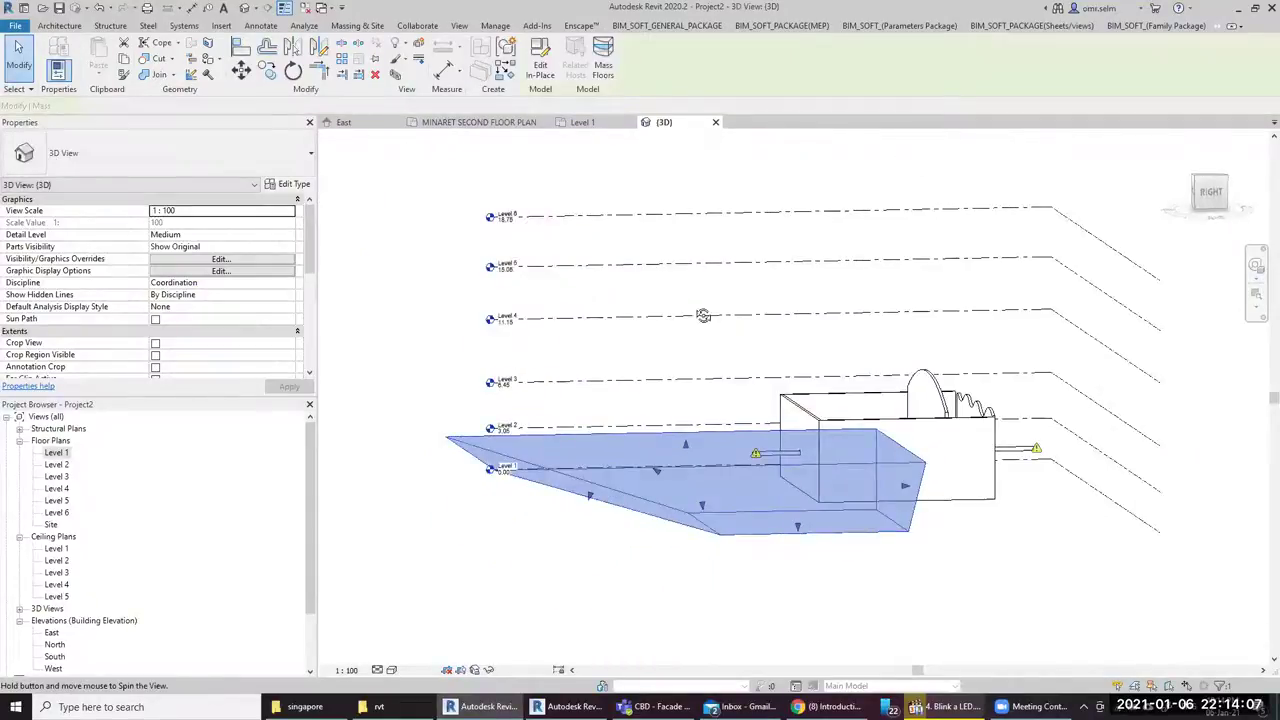
pyautogui.moveTo(686, 446); pyautogui.dragTo(735, 186)
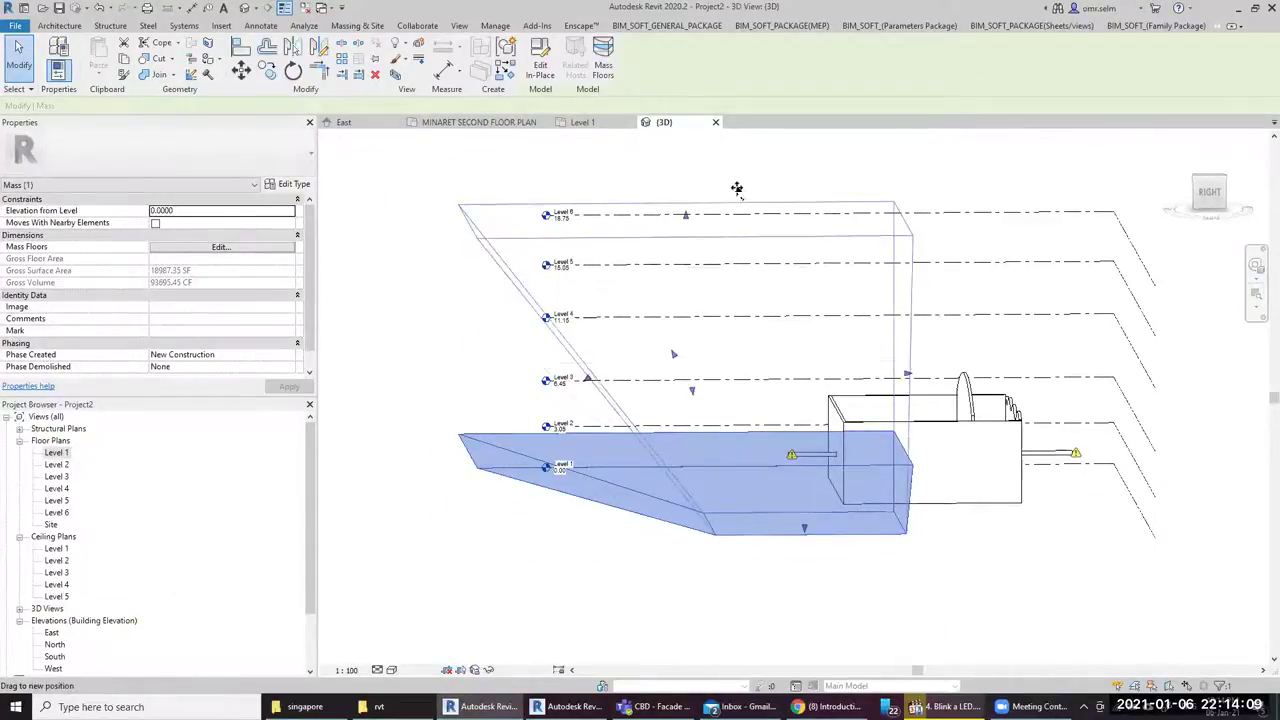
pyautogui.keyDown('shift'); pyautogui.moveTo(735, 186); pyautogui.dragTo(615, 51, button='middle'); pyautogui.keyUp('shift')
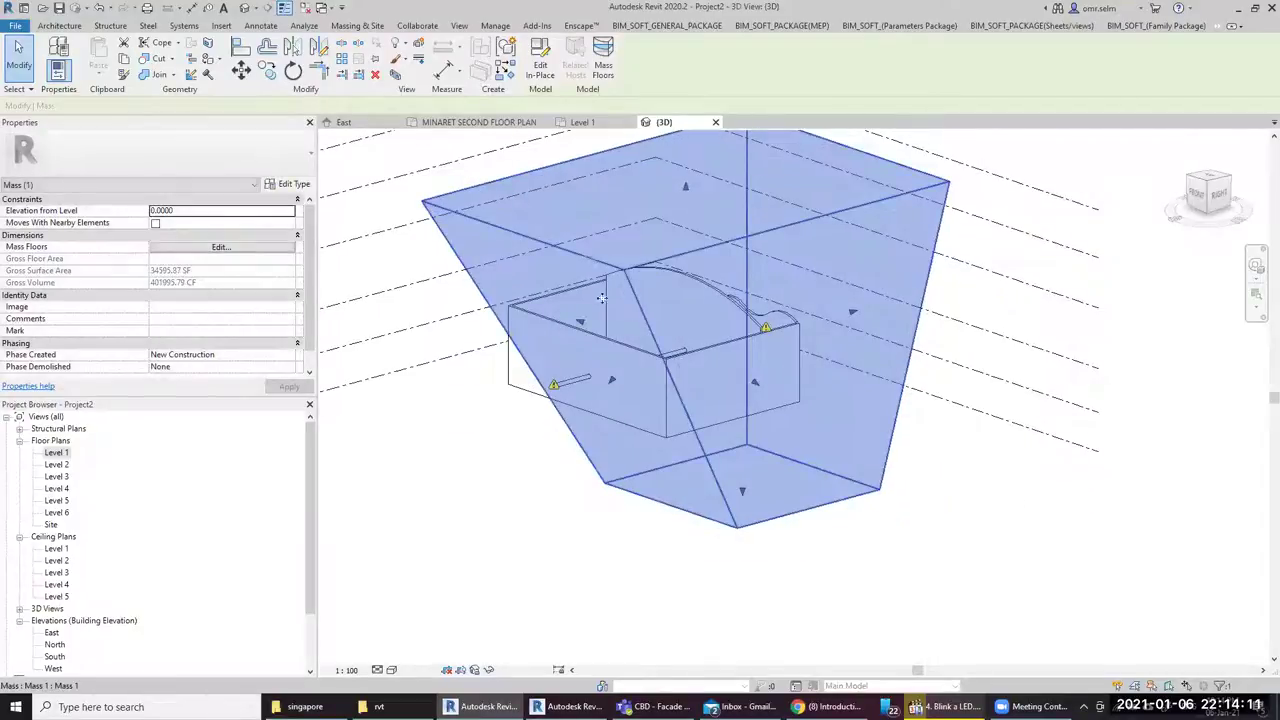
# Add mass floors at Levels 1, 2, 3, 4, 5 and 6
pyautogui.click(612, 52)
pyautogui.click(552, 266)
pyautogui.click(552, 287)
pyautogui.click(552, 298)
pyautogui.click(552, 319)
pyautogui.click(552, 309)
pyautogui.click(552, 277)
pyautogui.click(575, 441)
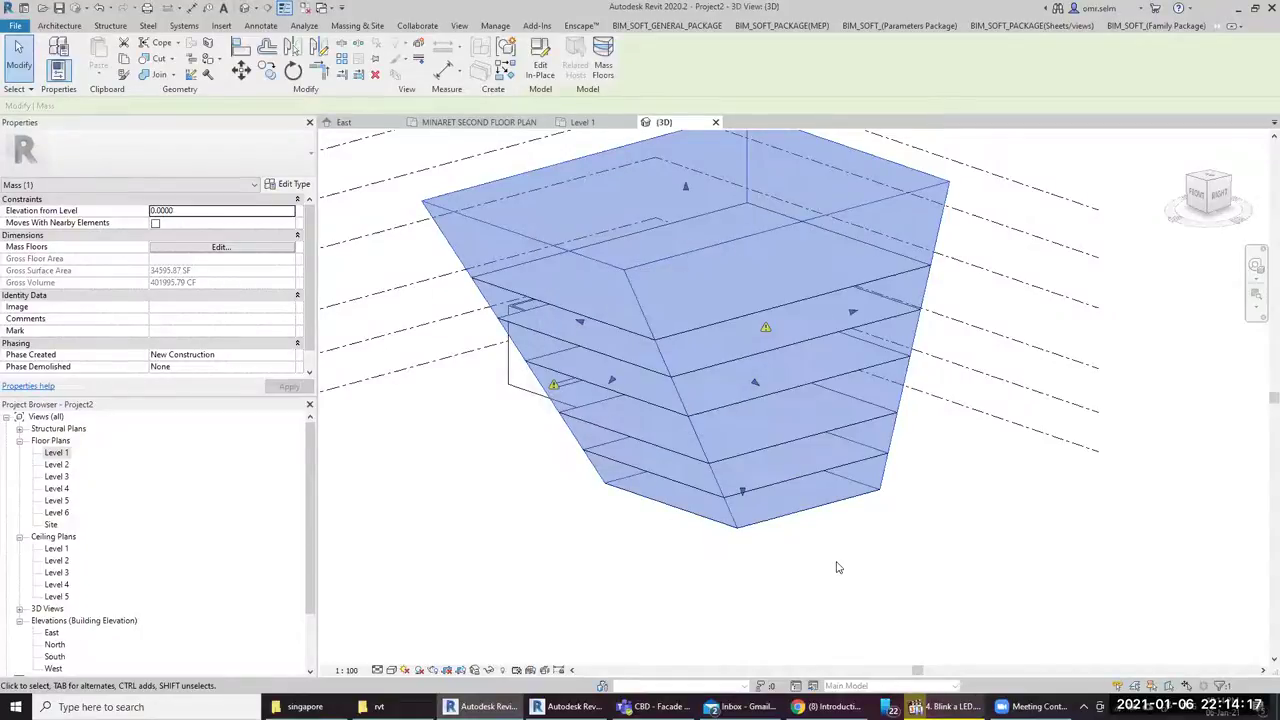
pyautogui.keyDown('shift'); pyautogui.moveTo(960, 474); pyautogui.dragTo(459, 351, button='middle'); pyautogui.keyUp('shift')
pyautogui.click(475, 396)
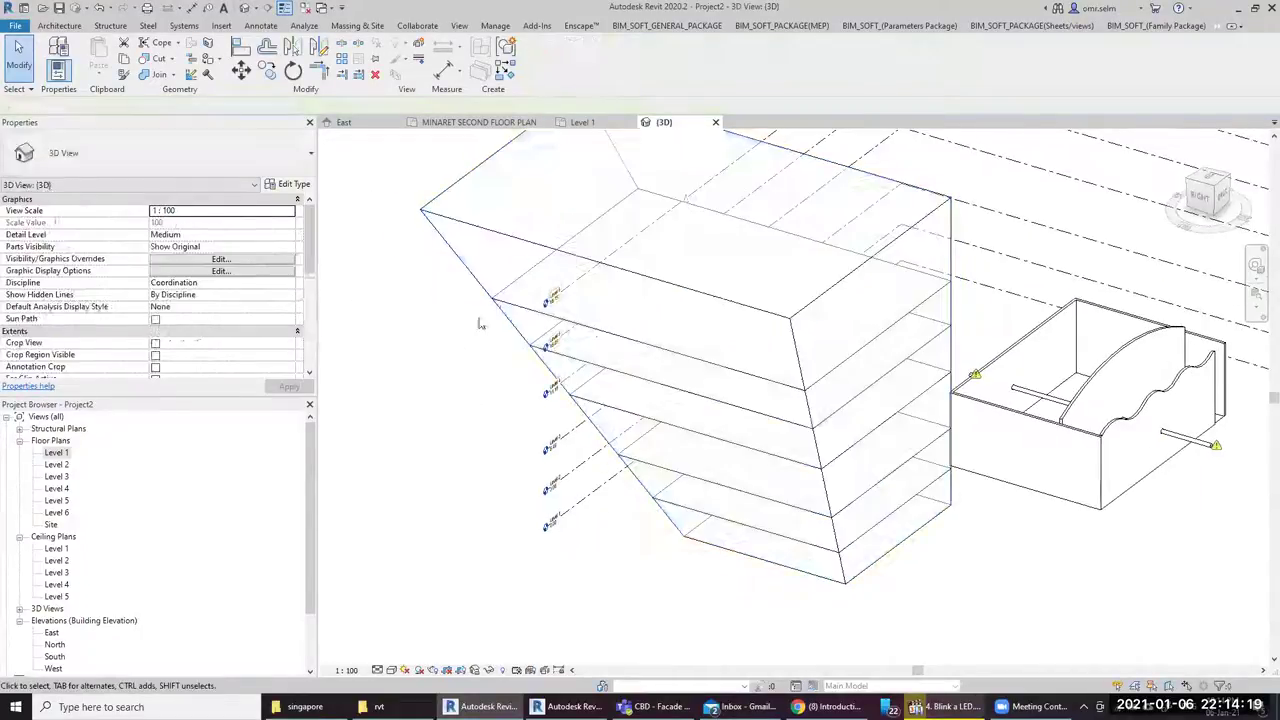
pyautogui.click(59, 25)
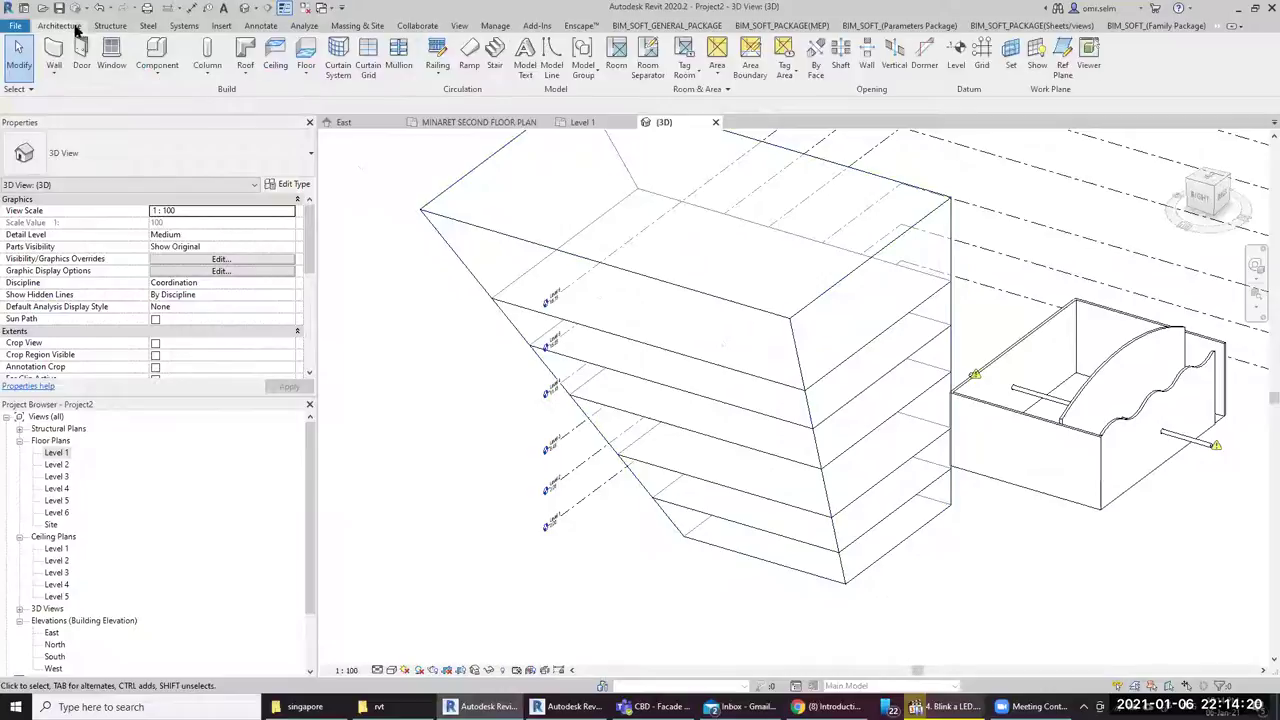
# Create a Wall by Face on the mass's sloping face
pyautogui.click(54, 75)
pyautogui.click(88, 150)
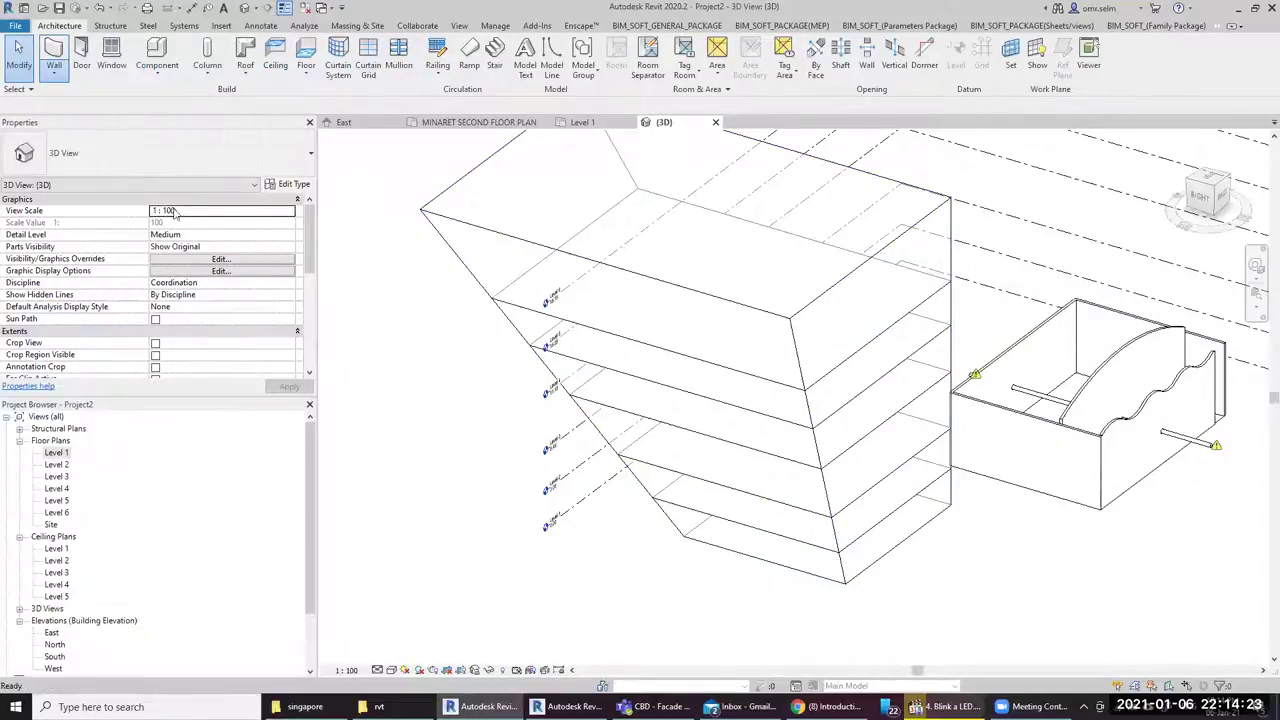
pyautogui.moveTo(814, 391)
pyautogui.keyDown('shift'); pyautogui.mouseDown(button='middle')
pyautogui.moveTo(732, 483)
pyautogui.moveTo(1006, 449)
pyautogui.moveTo(737, 394)
pyautogui.moveTo(591, 457)
pyautogui.moveTo(768, 515)
pyautogui.moveTo(900, 500)
pyautogui.mouseUp(button='middle'); pyautogui.keyUp('shift')
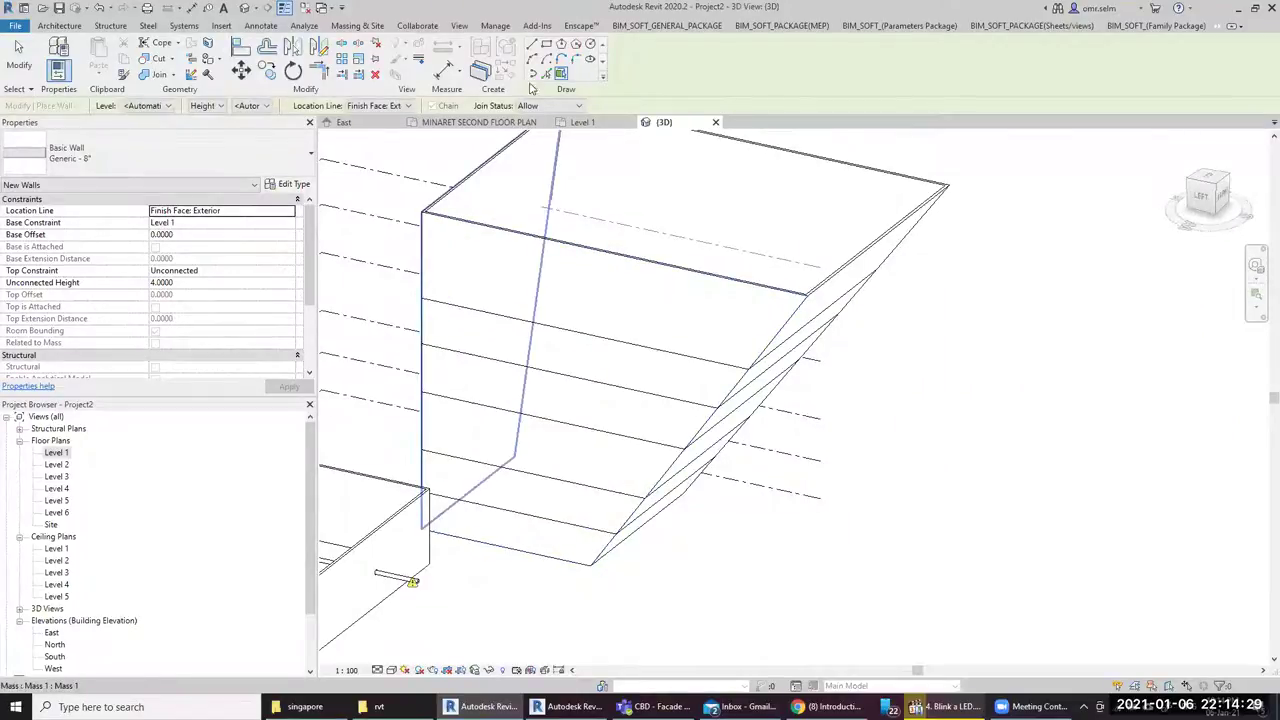
pyautogui.press('Escape')
pyautogui.press('Escape')
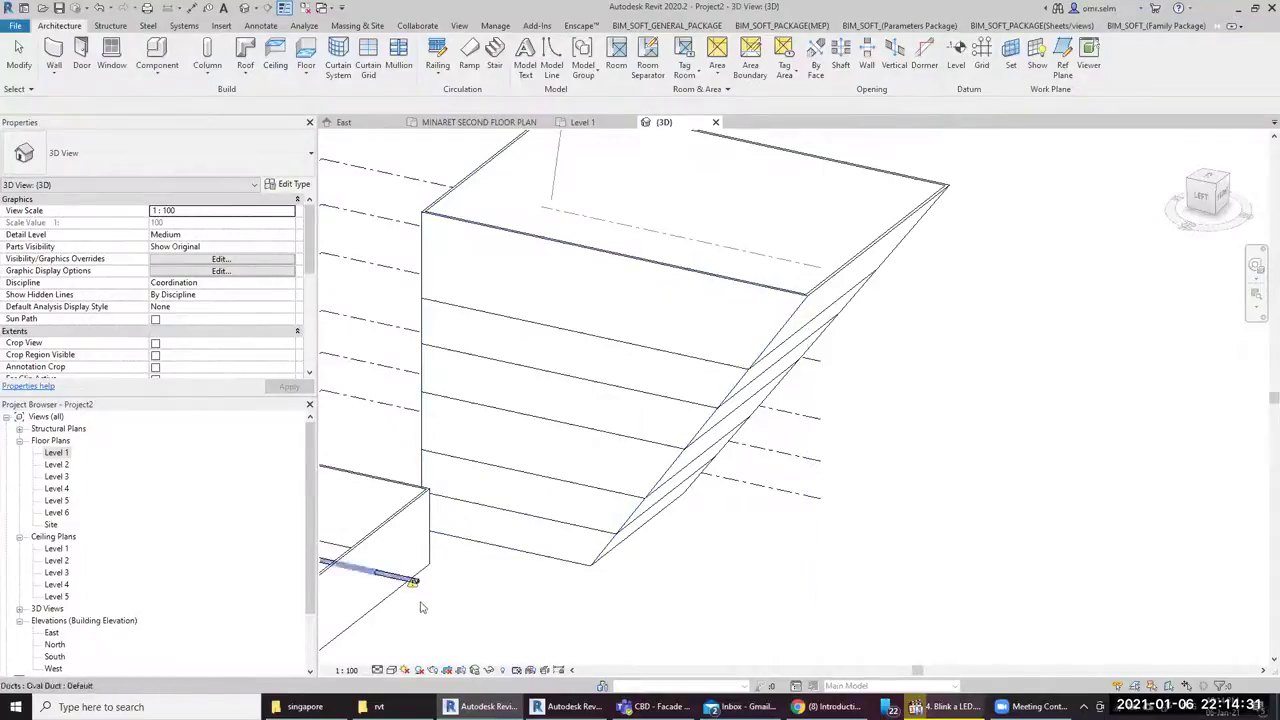
# Set the 3D view's visual style to Shaded
pyautogui.click(391, 669)
pyautogui.click(414, 615)
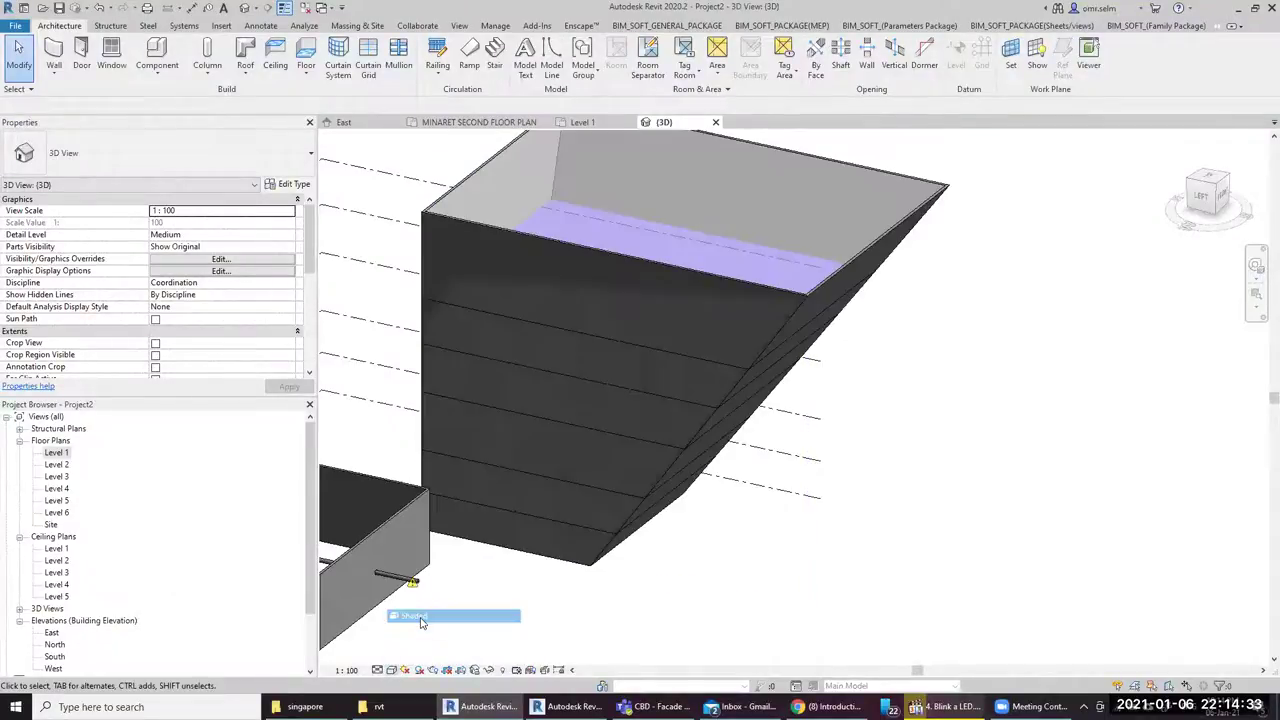
pyautogui.moveTo(414, 590)
pyautogui.keyDown('shift'); pyautogui.mouseDown(button='middle')
pyautogui.moveTo(582, 509)
pyautogui.moveTo(400, 334)
pyautogui.moveTo(526, 431)
pyautogui.moveTo(751, 501)
pyautogui.moveTo(628, 490)
pyautogui.mouseUp(button='middle'); pyautogui.keyUp('shift')
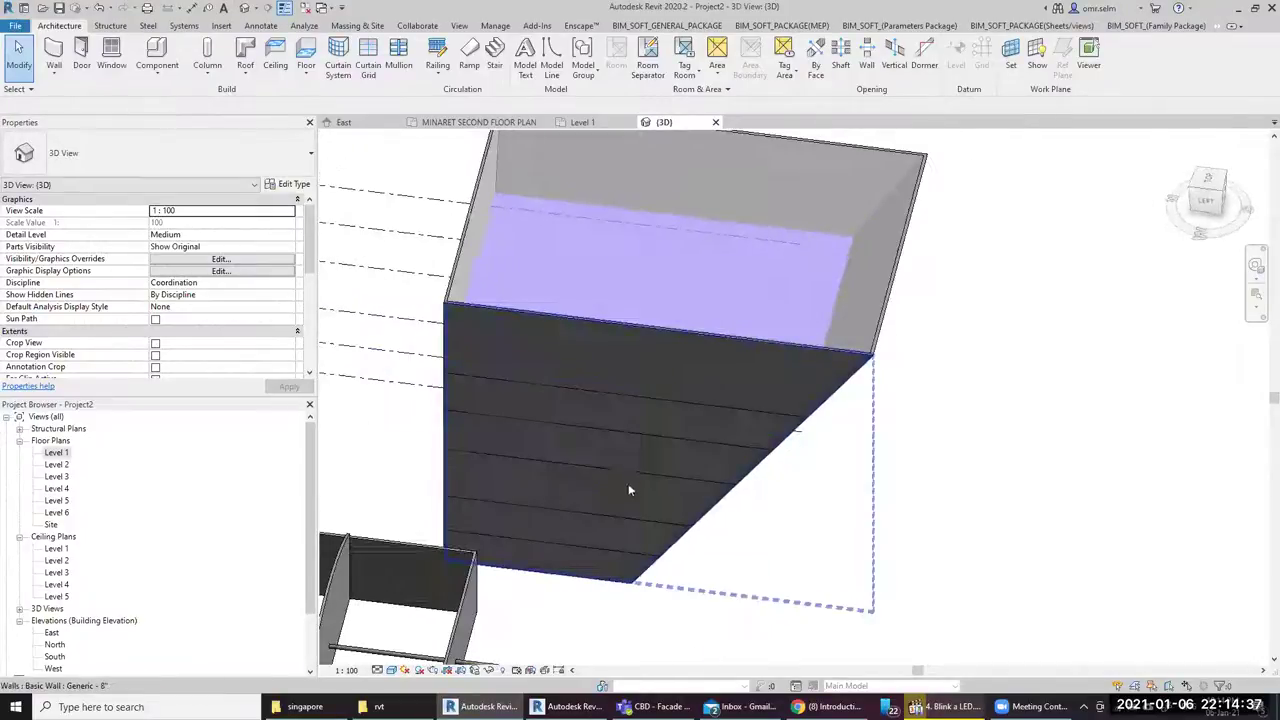
# Edit the face wall's profile to cut a six-sided hexagonal opening through it
pyautogui.click(677, 392)
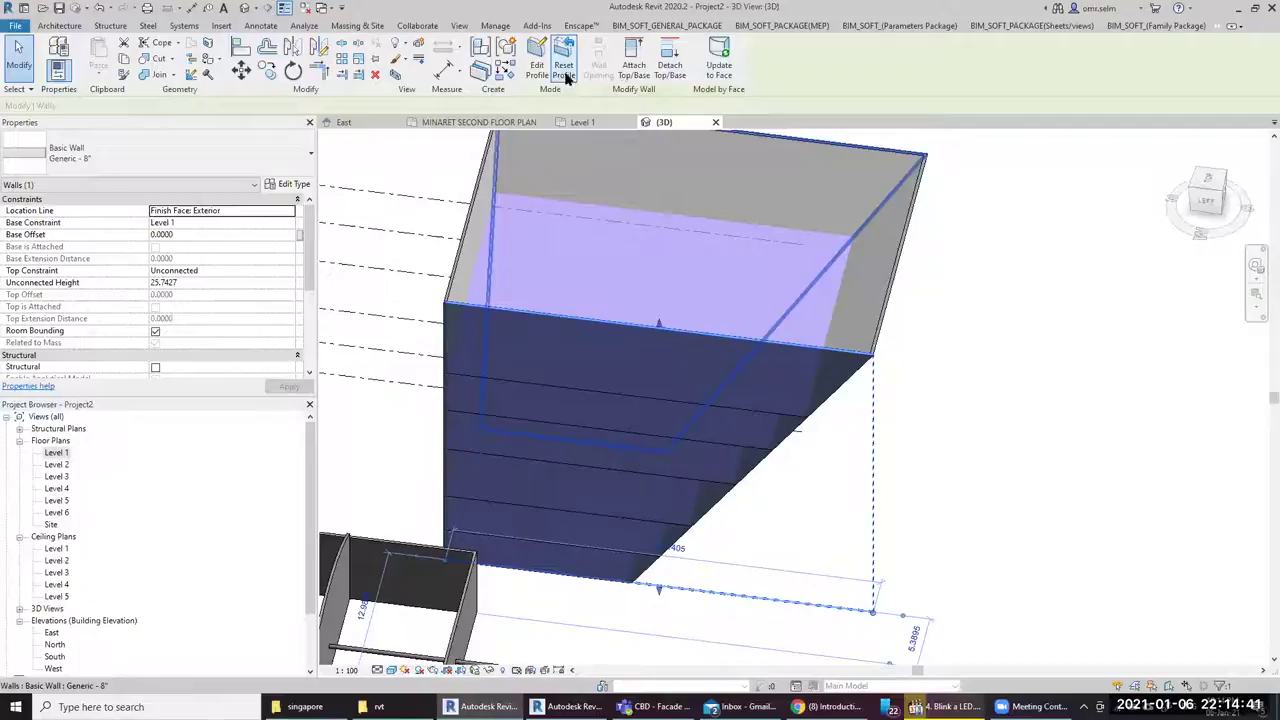
pyautogui.click(537, 62)
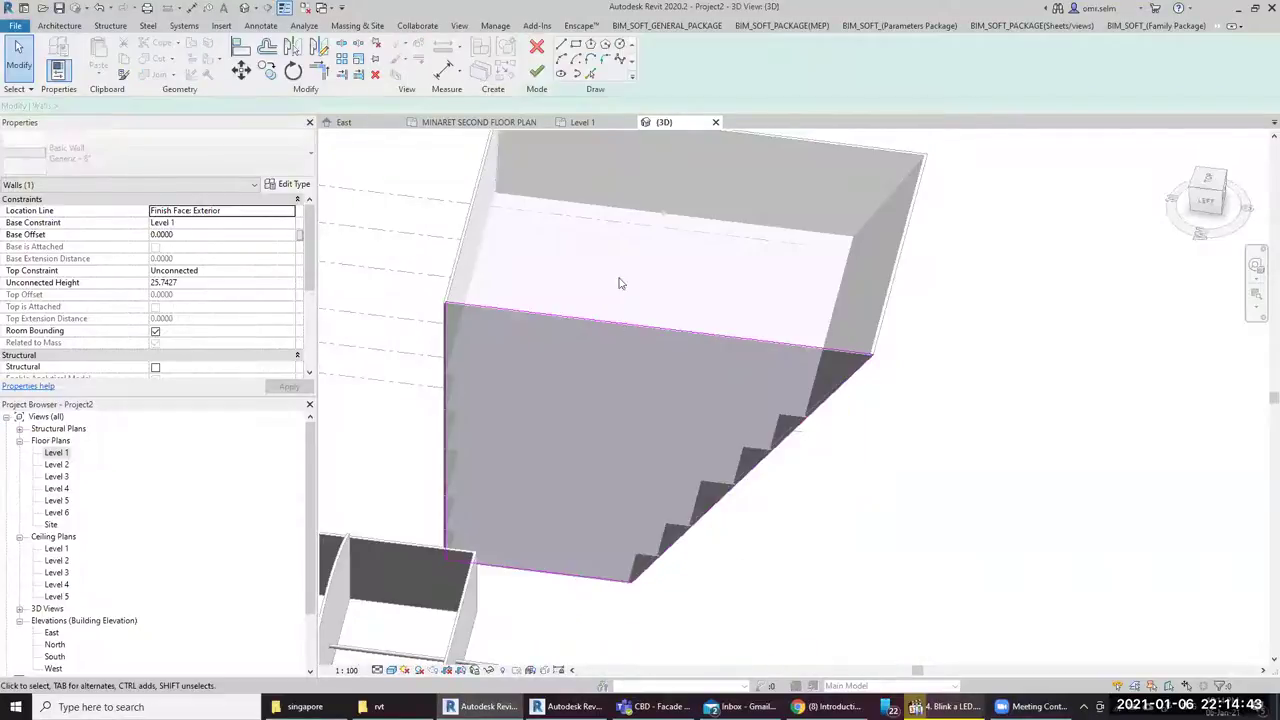
pyautogui.click(605, 44)
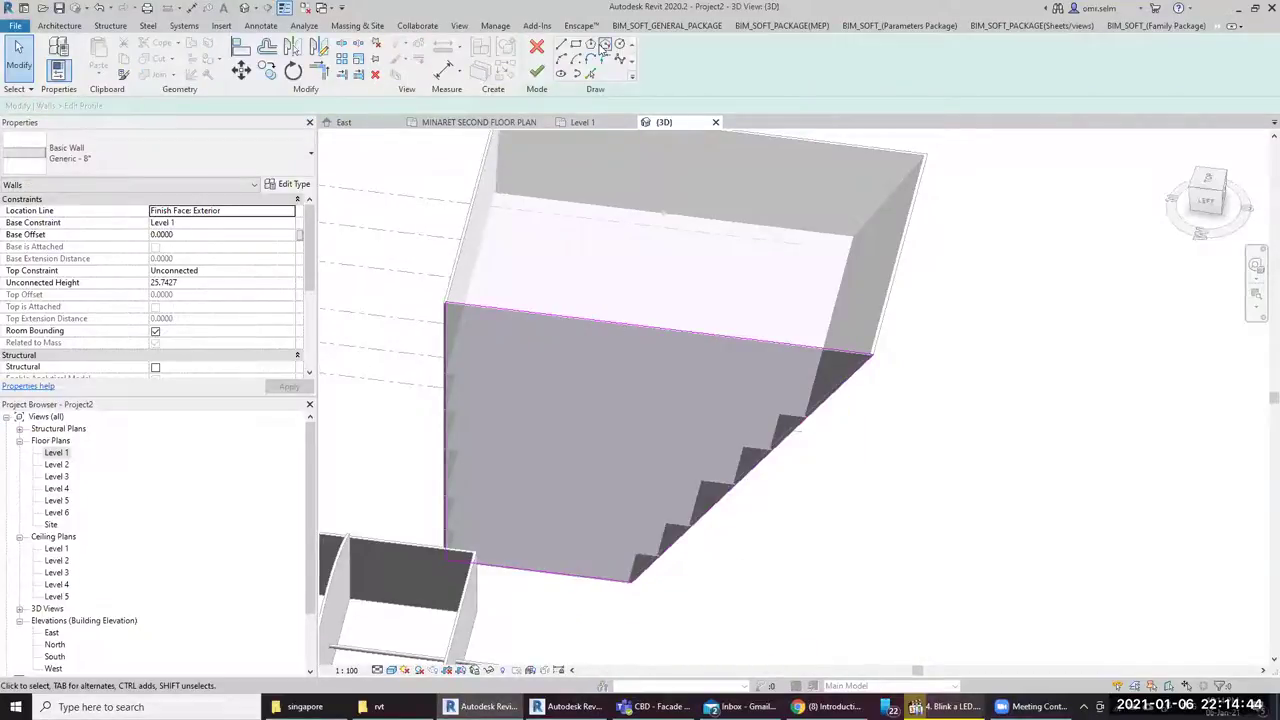
pyautogui.click(567, 395)
pyautogui.click(622, 441)
pyautogui.click(537, 72)
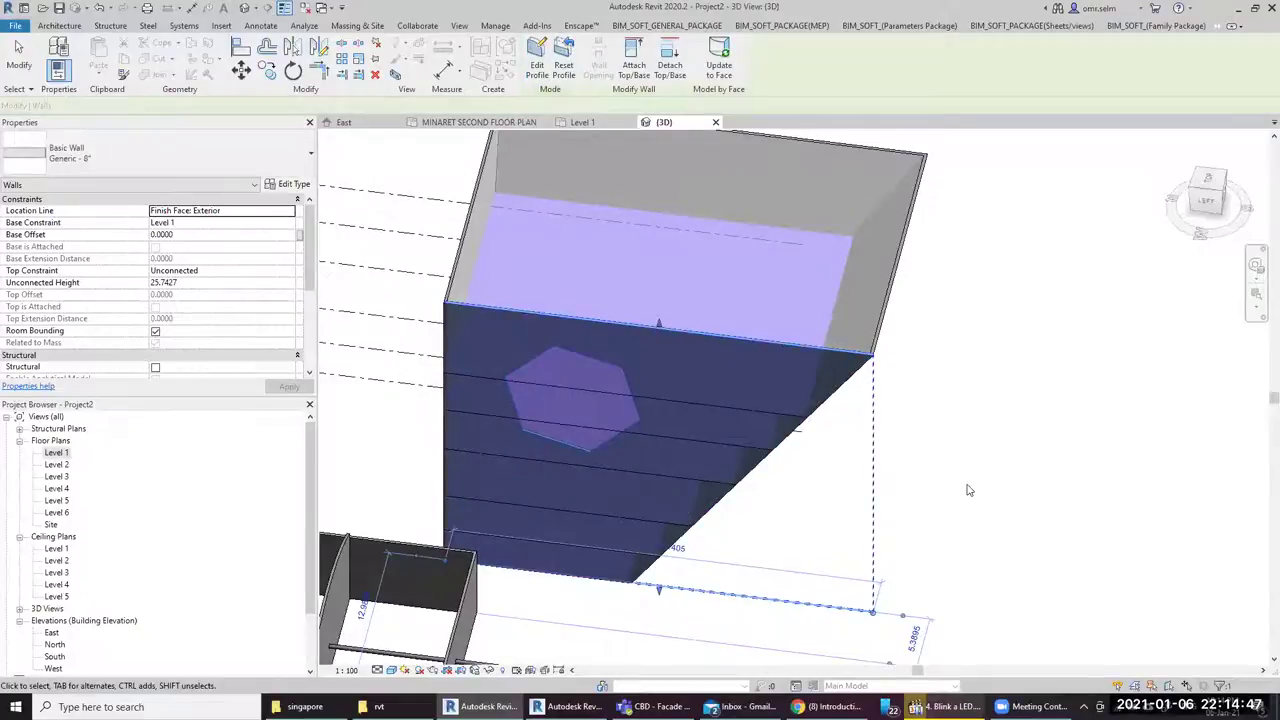
pyautogui.moveTo(988, 513)
pyautogui.keyDown('shift'); pyautogui.mouseDown(button='middle')
pyautogui.moveTo(909, 489)
pyautogui.moveTo(934, 351)
pyautogui.moveTo(1007, 337)
pyautogui.moveTo(994, 275)
pyautogui.moveTo(953, 344)
pyautogui.mouseUp(button='middle'); pyautogui.keyUp('shift')
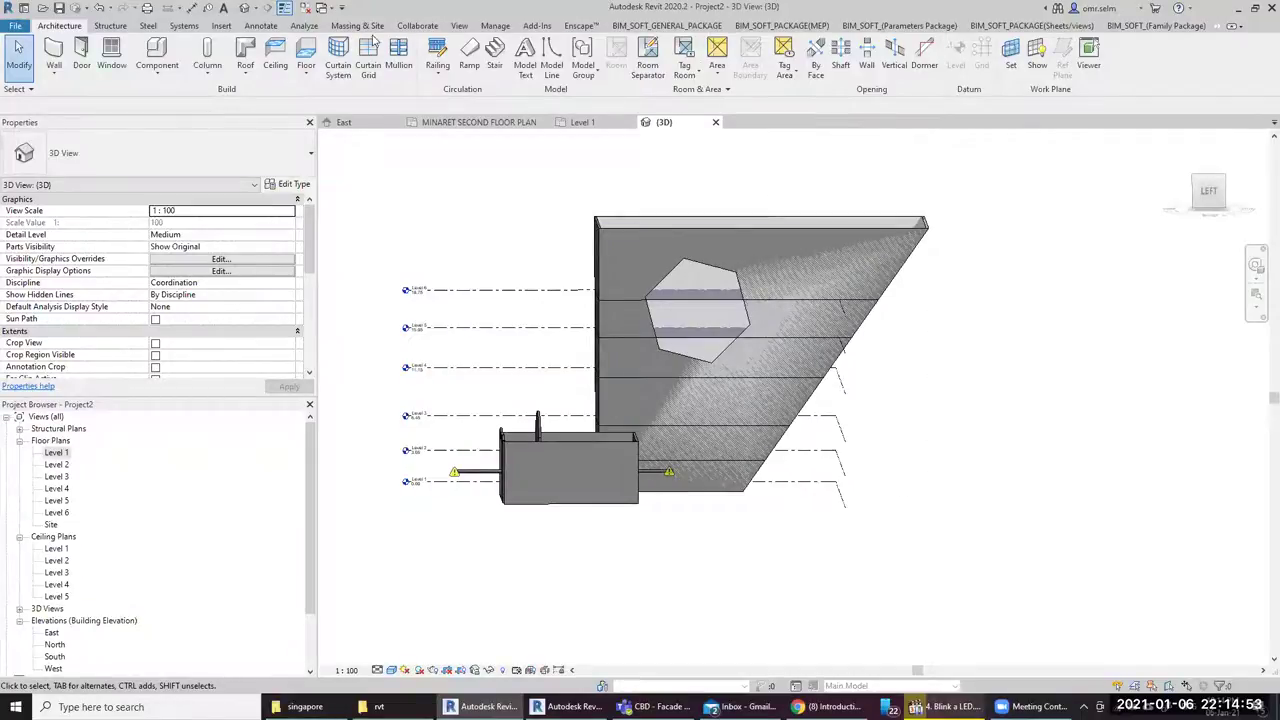
# Enable worksharing through Collaborate > Worksets and accept the default worksets
pyautogui.click(416, 26)
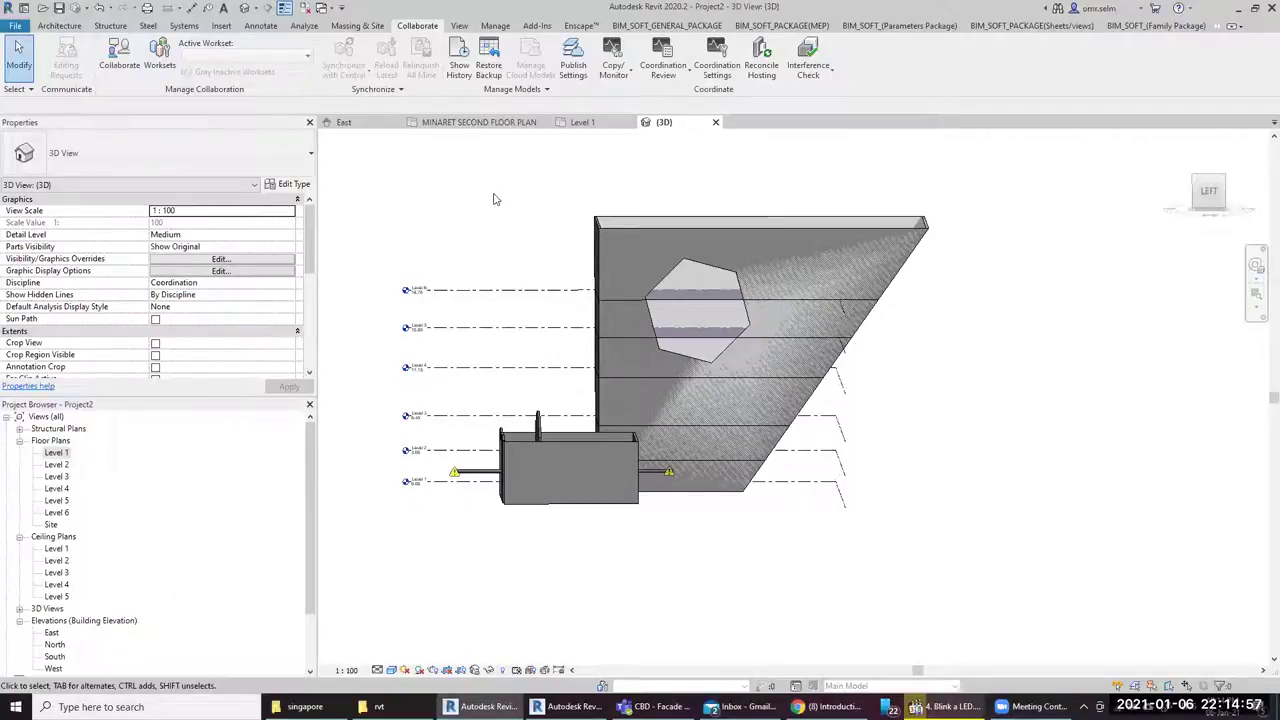
pyautogui.click(160, 55)
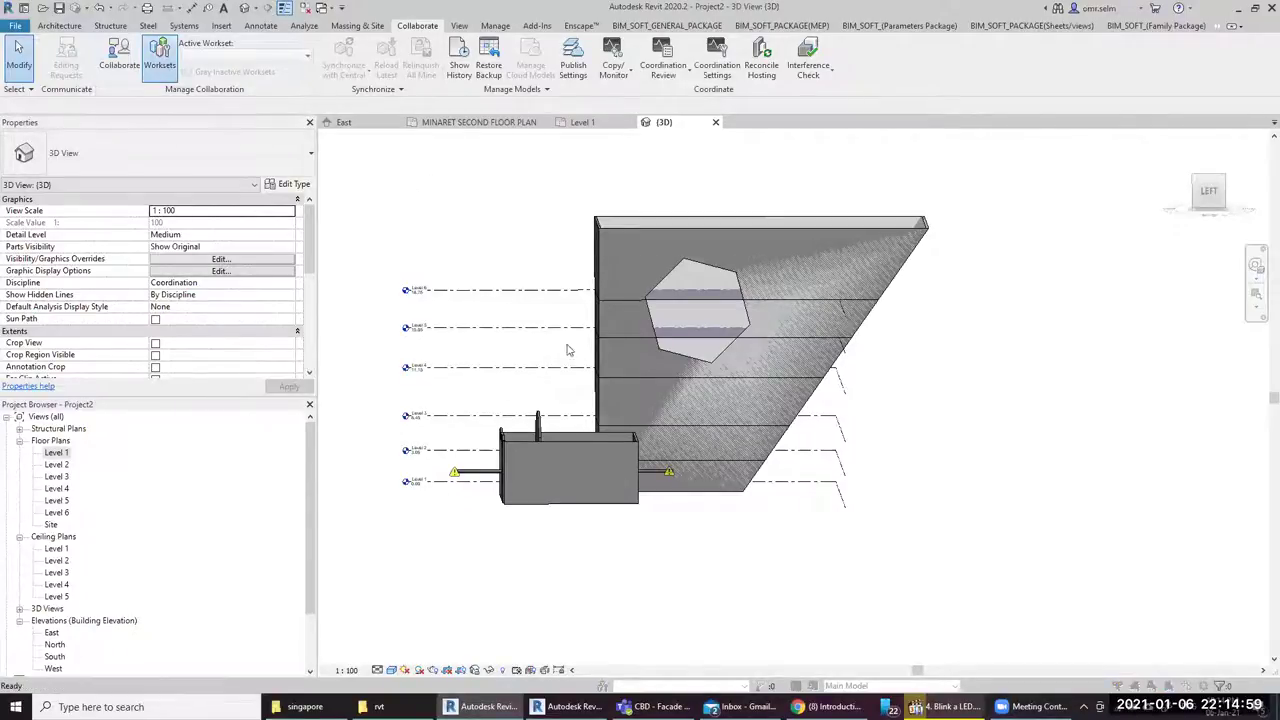
pyautogui.click(651, 421)
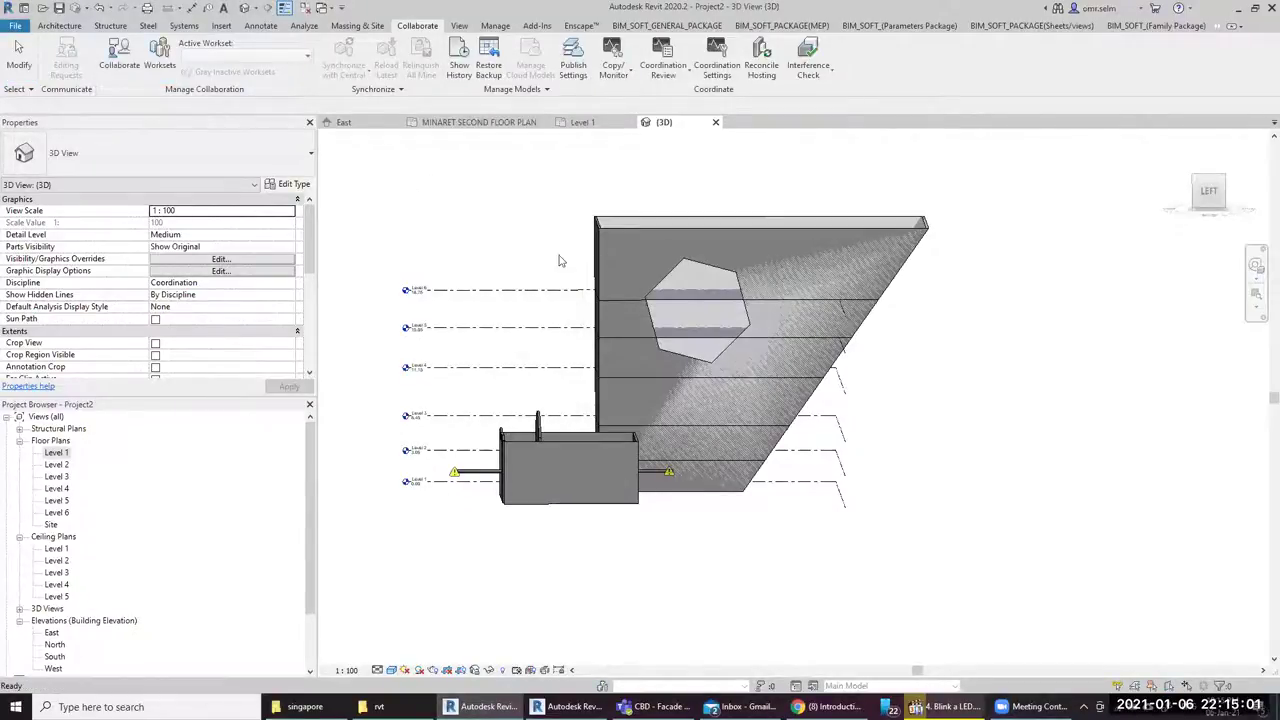
# Browse the View and Manage tabs and orbit the 3D model
pyautogui.click(459, 26)
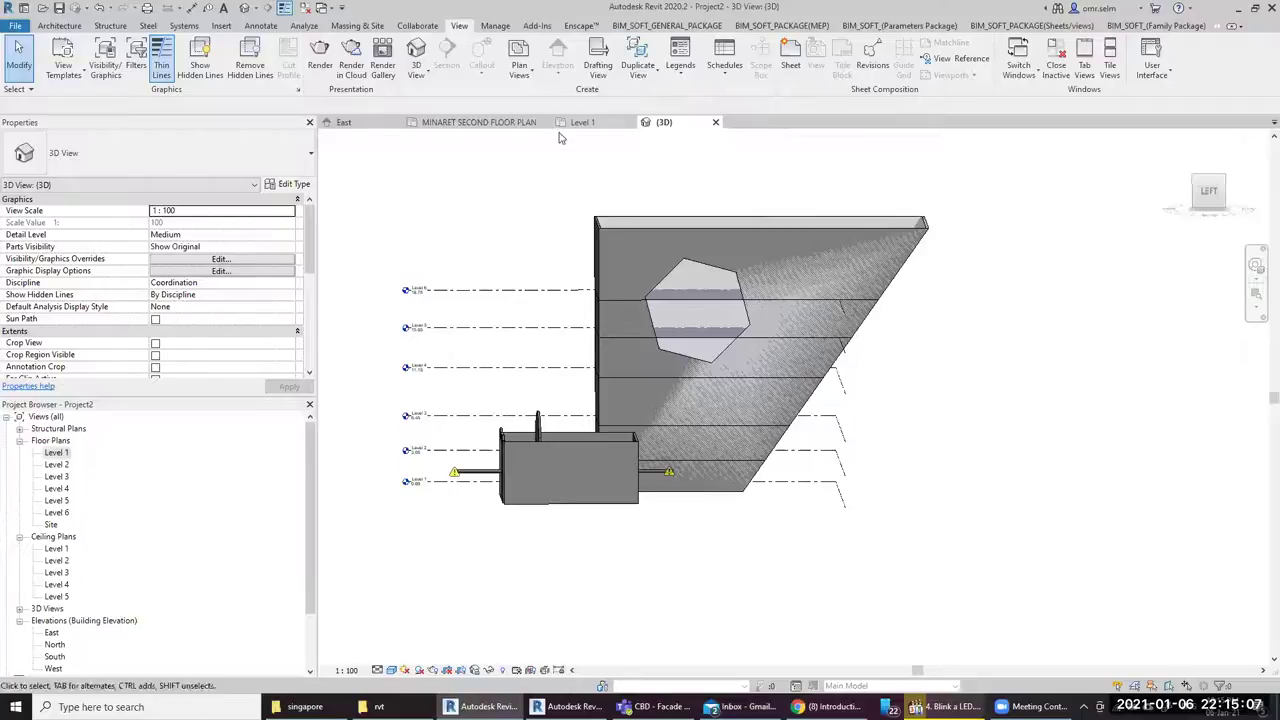
pyautogui.click(496, 26)
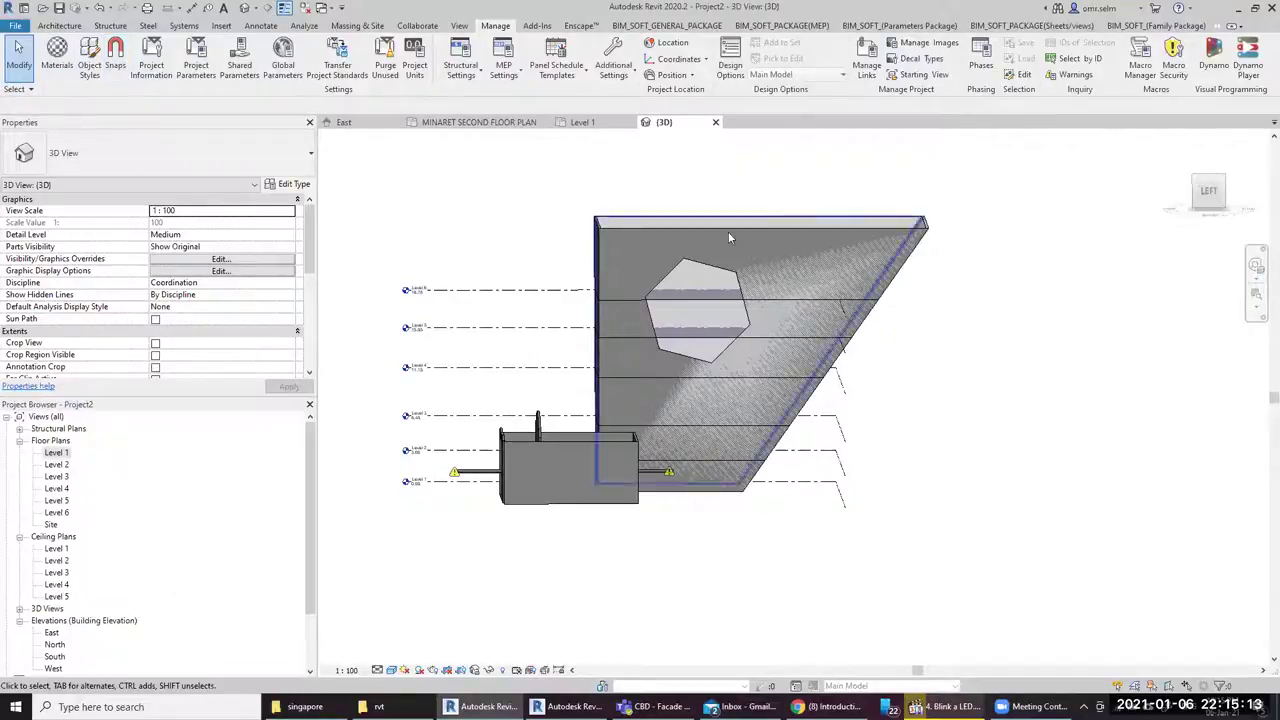
pyautogui.moveTo(1030, 364)
pyautogui.keyDown('shift'); pyautogui.mouseDown(button='middle')
pyautogui.moveTo(975, 480)
pyautogui.moveTo(1045, 362)
pyautogui.moveTo(998, 363)
pyautogui.mouseUp(button='middle'); pyautogui.keyUp('shift')
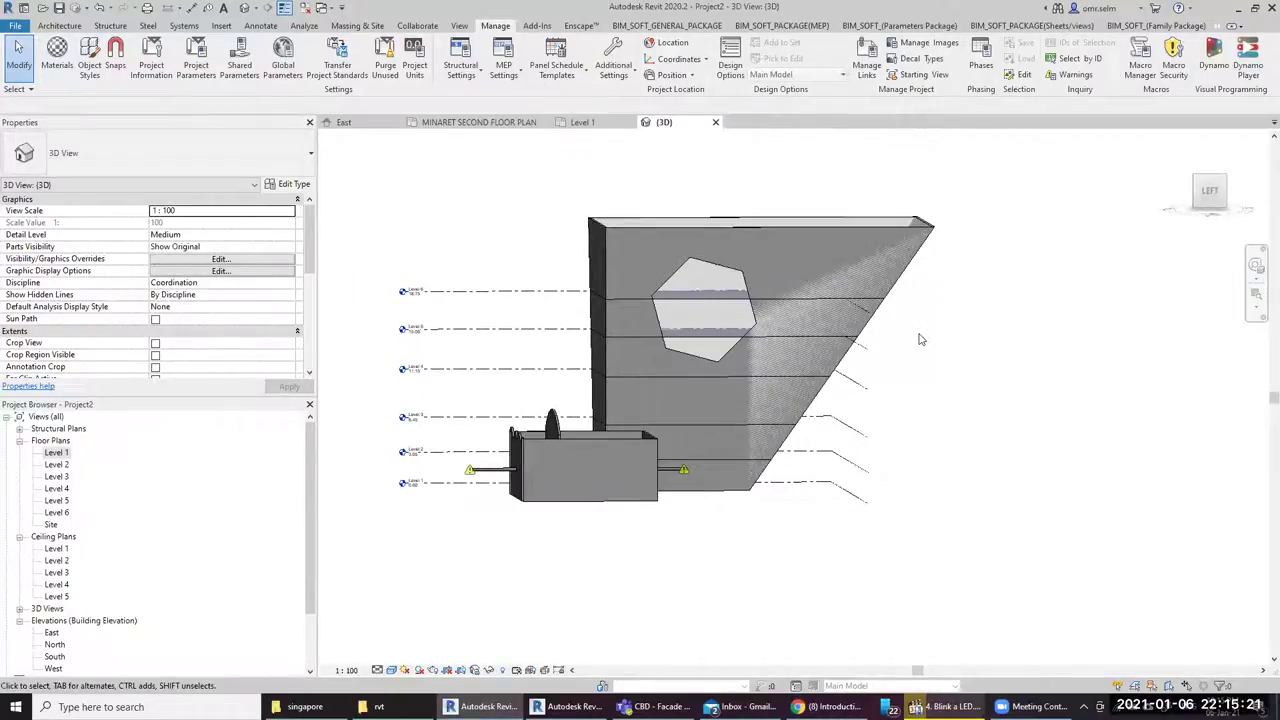